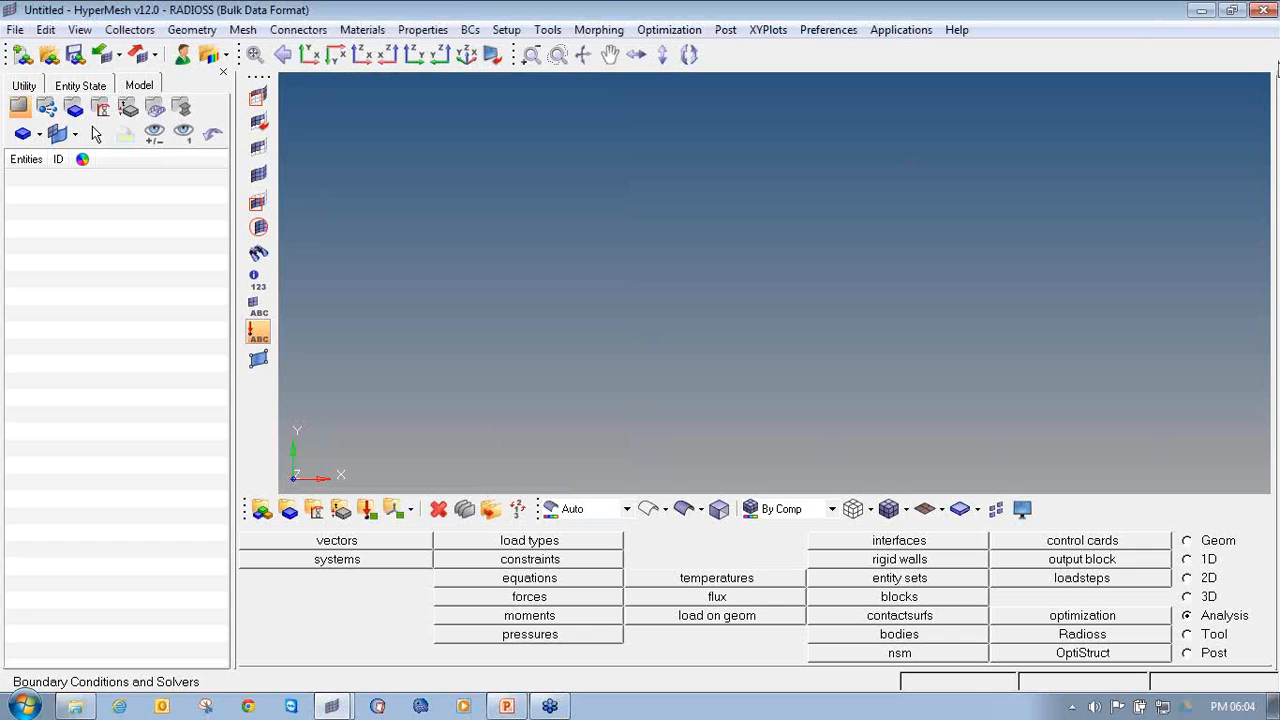
left_click(1268, 56)
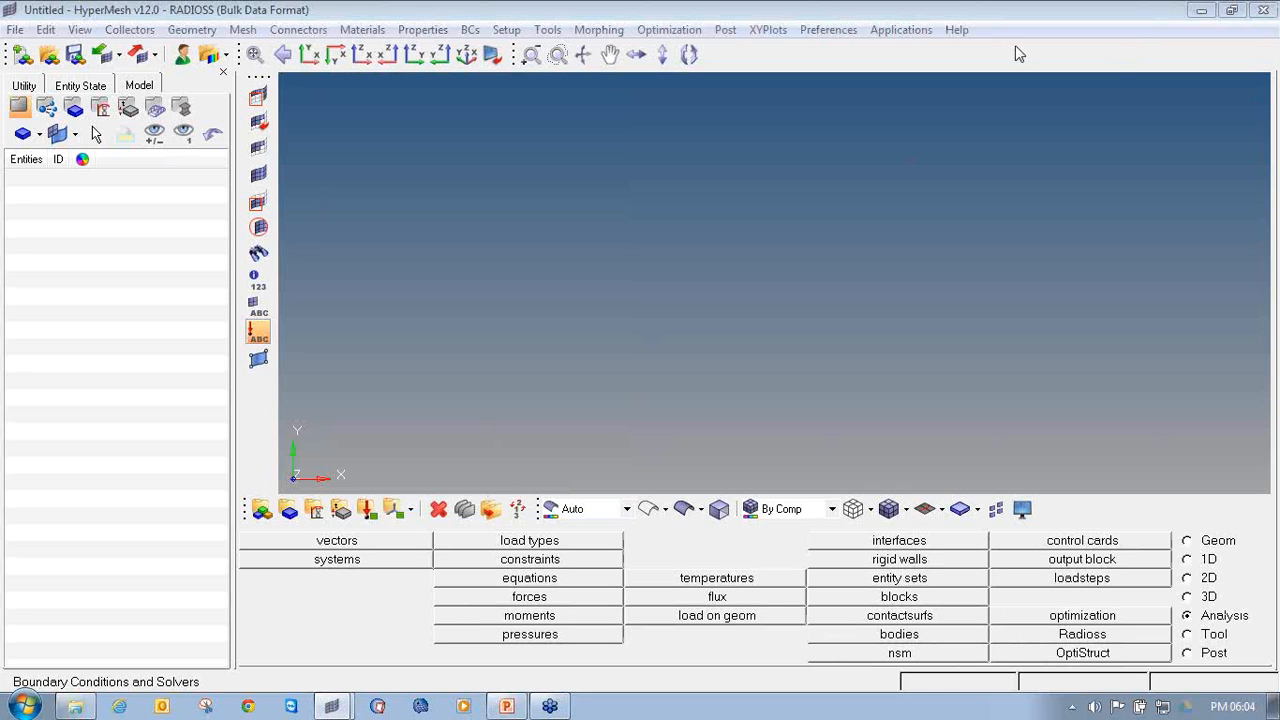
left_click(1225, 251)
mouse_move(107, 40)
left_mouse_down()
mouse_move(87, 64)
mouse_move(116, 71)
mouse_move(123, 48)
mouse_move(101, 40)
left_mouse_up()
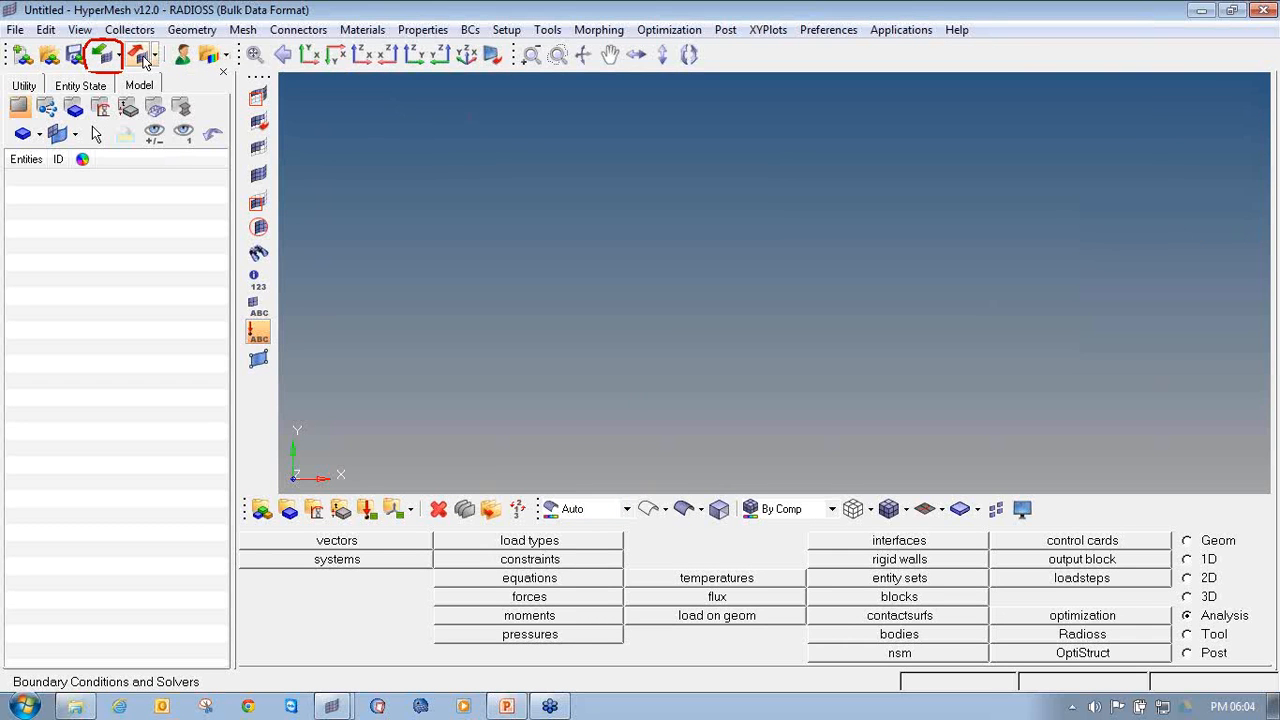
Open the geometry import settings and clear all previously listed files.
left_click(121, 56)
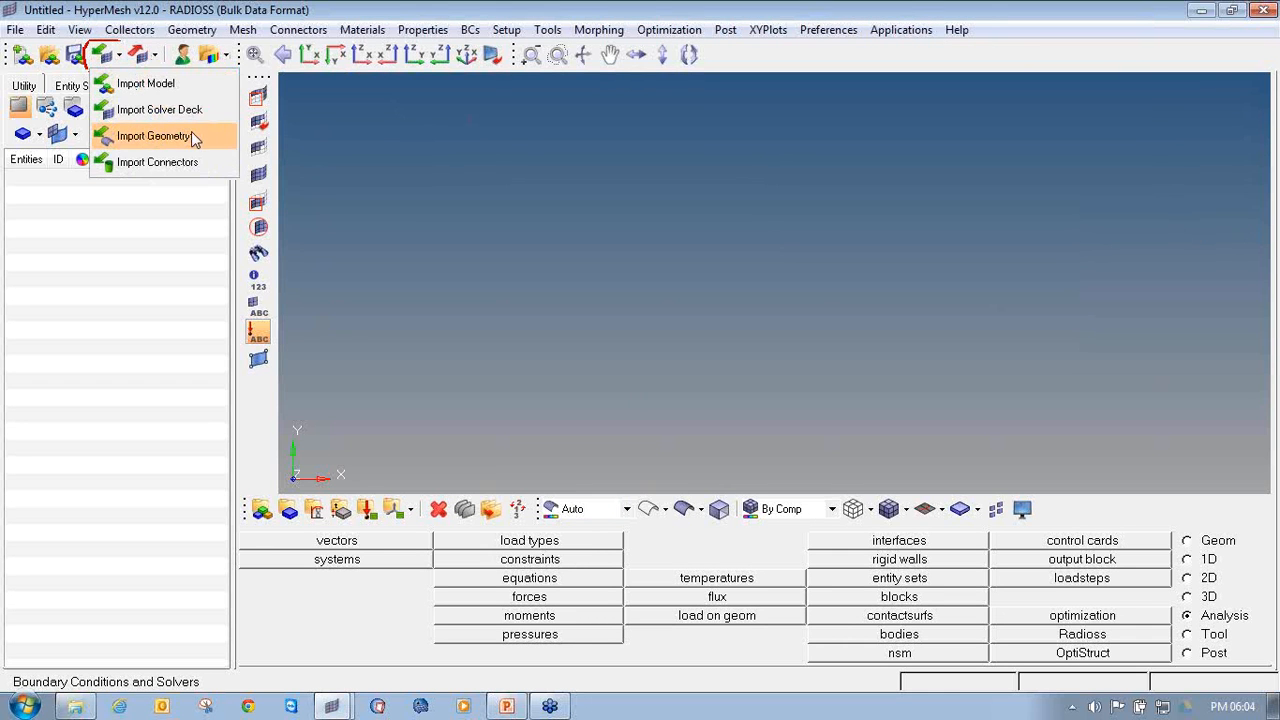
left_click(121, 137)
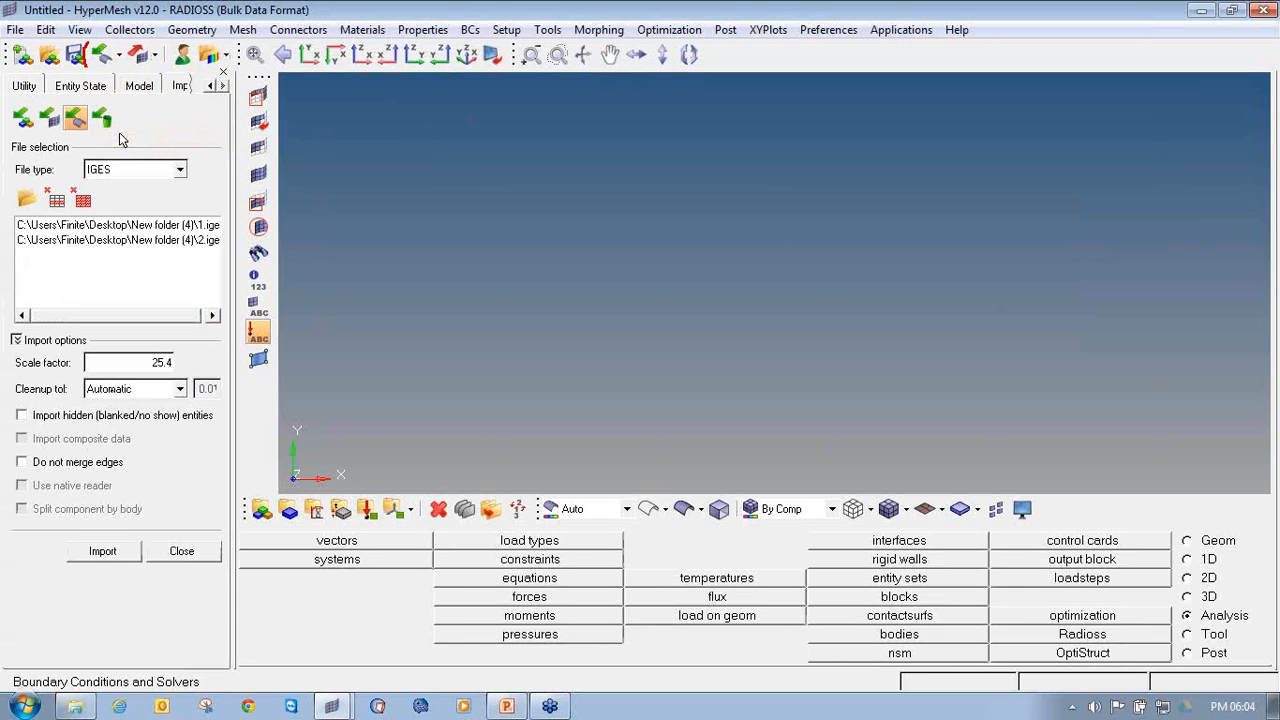
left_click(83, 200)
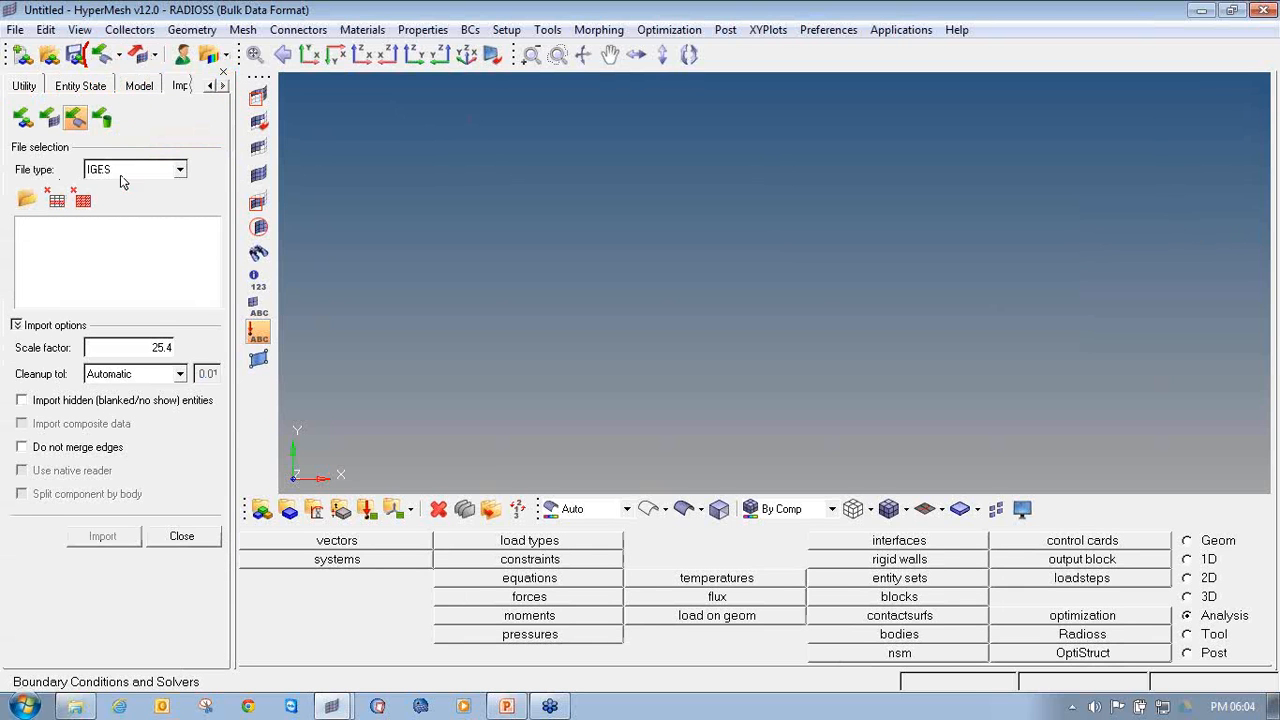
Review the available geometry file types and choose IGES for the import.
left_click(180, 170)
scroll(180, 216, "up", 1)
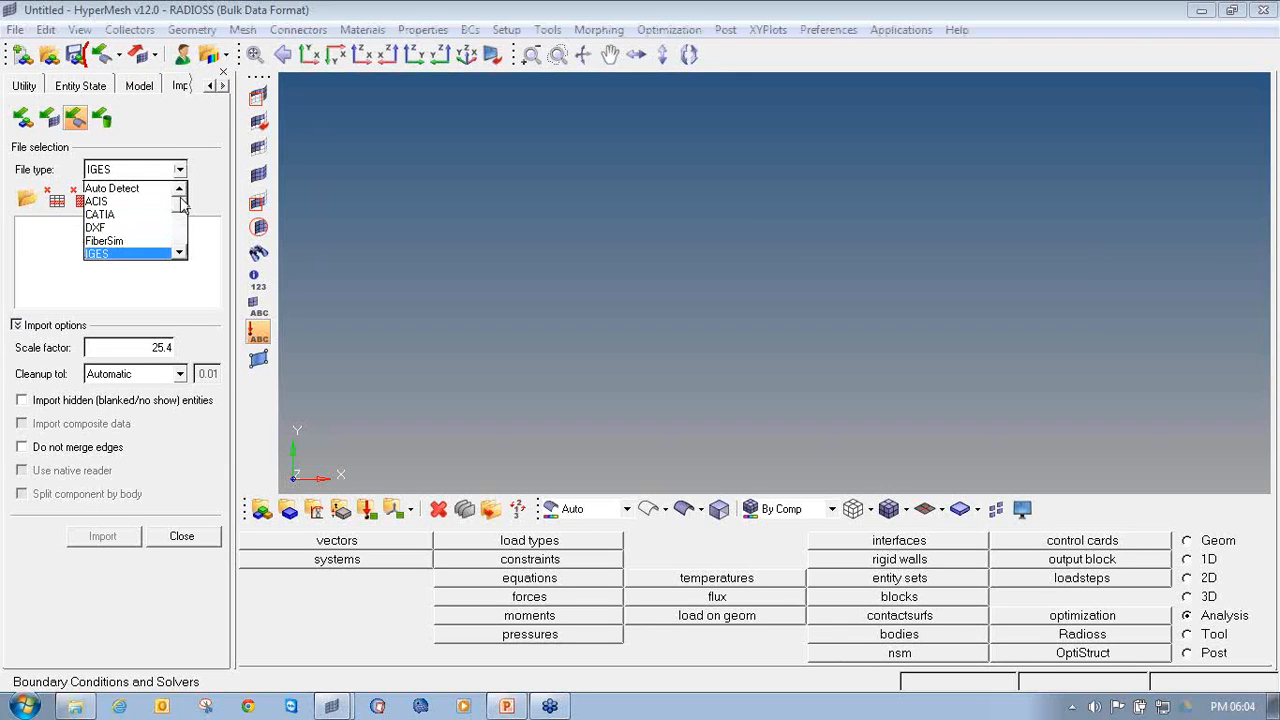
scroll(180, 216, "down", 2)
scroll(180, 216, "down", 1)
scroll(180, 214, "up", 3)
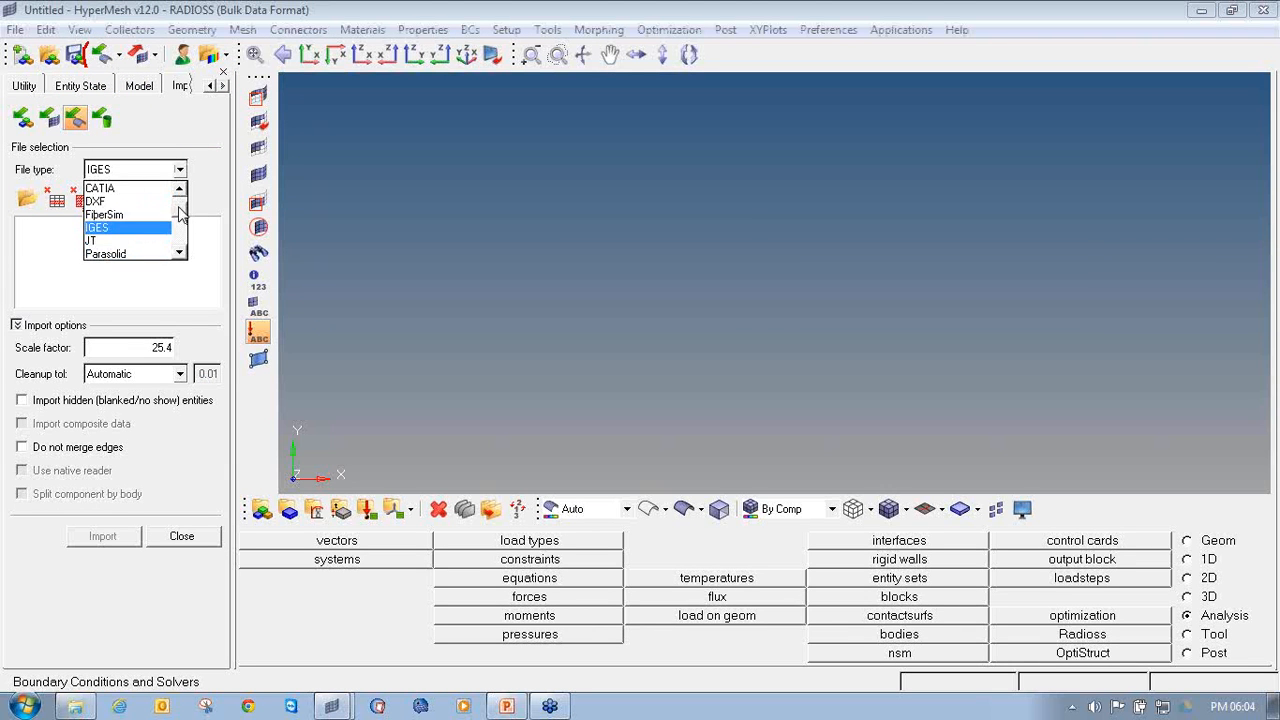
scroll(179, 220, "down", 2)
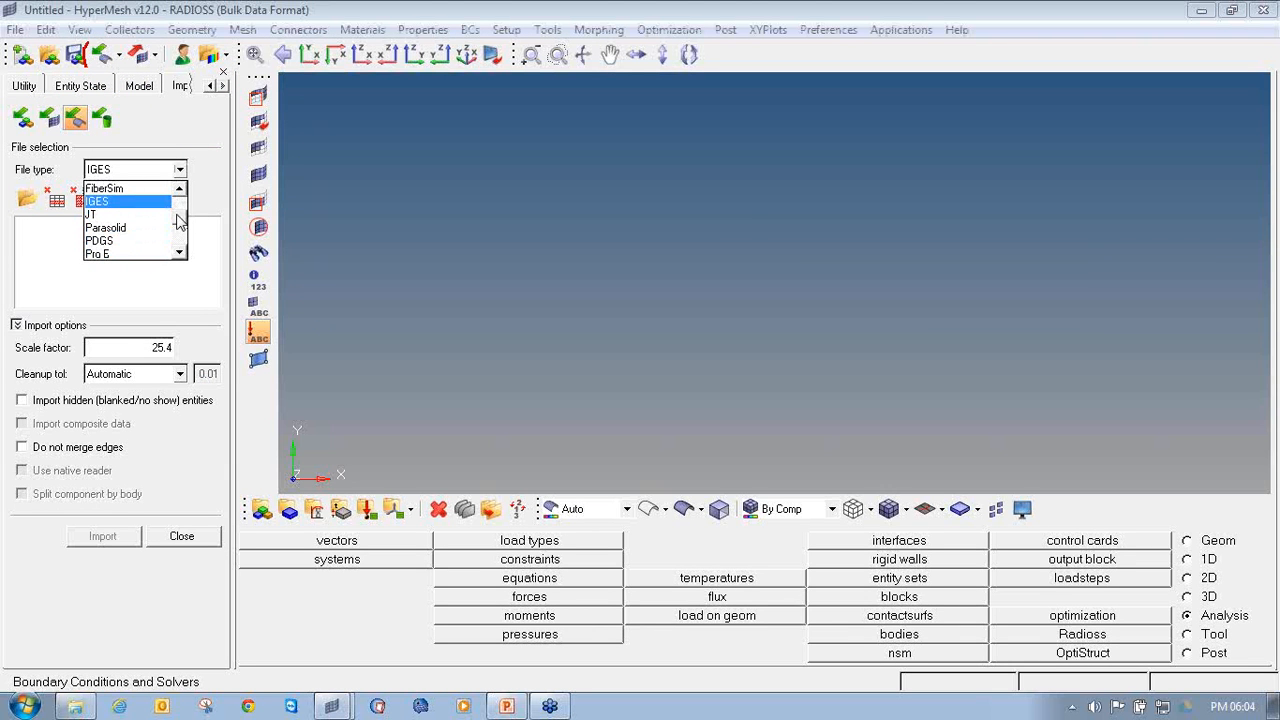
left_click(124, 202)
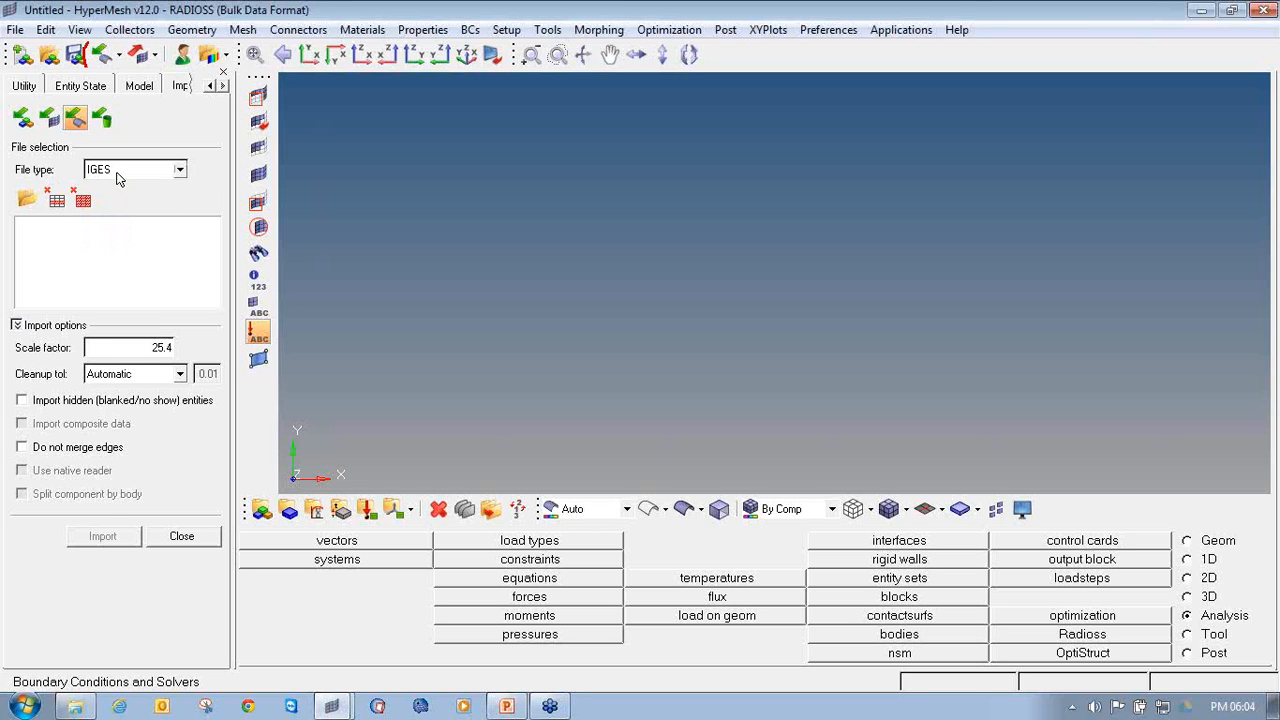
Add Roll_cage.iges from the Roll_CAGE_SAEBAJA_FOR_TUTORIAL folder to the import file list.
left_click(27, 201)
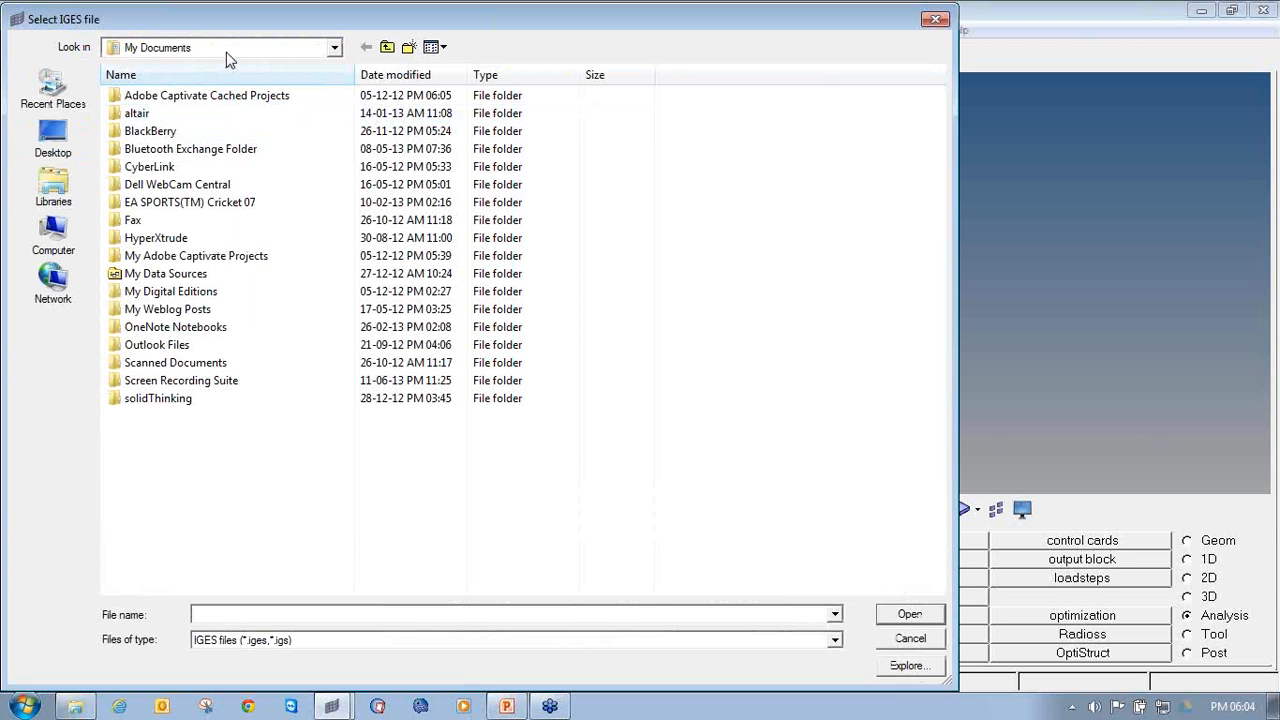
left_click(280, 50)
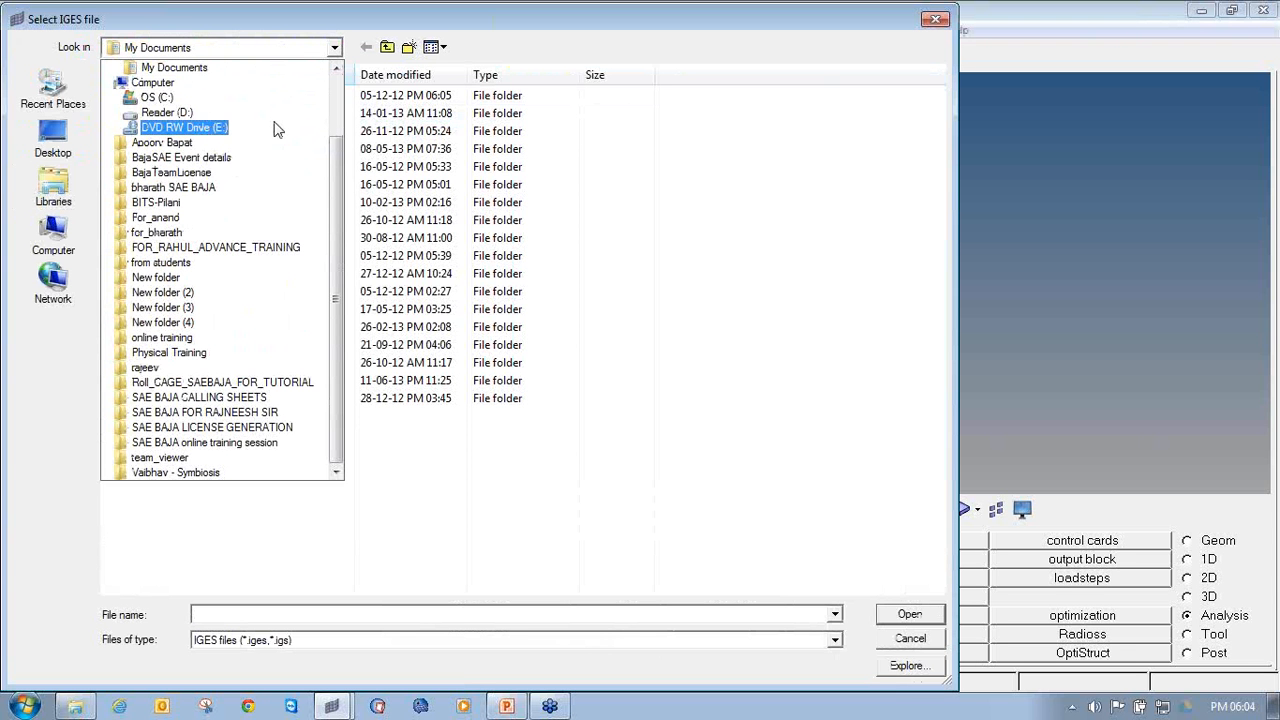
left_click(290, 382)
left_click(234, 116)
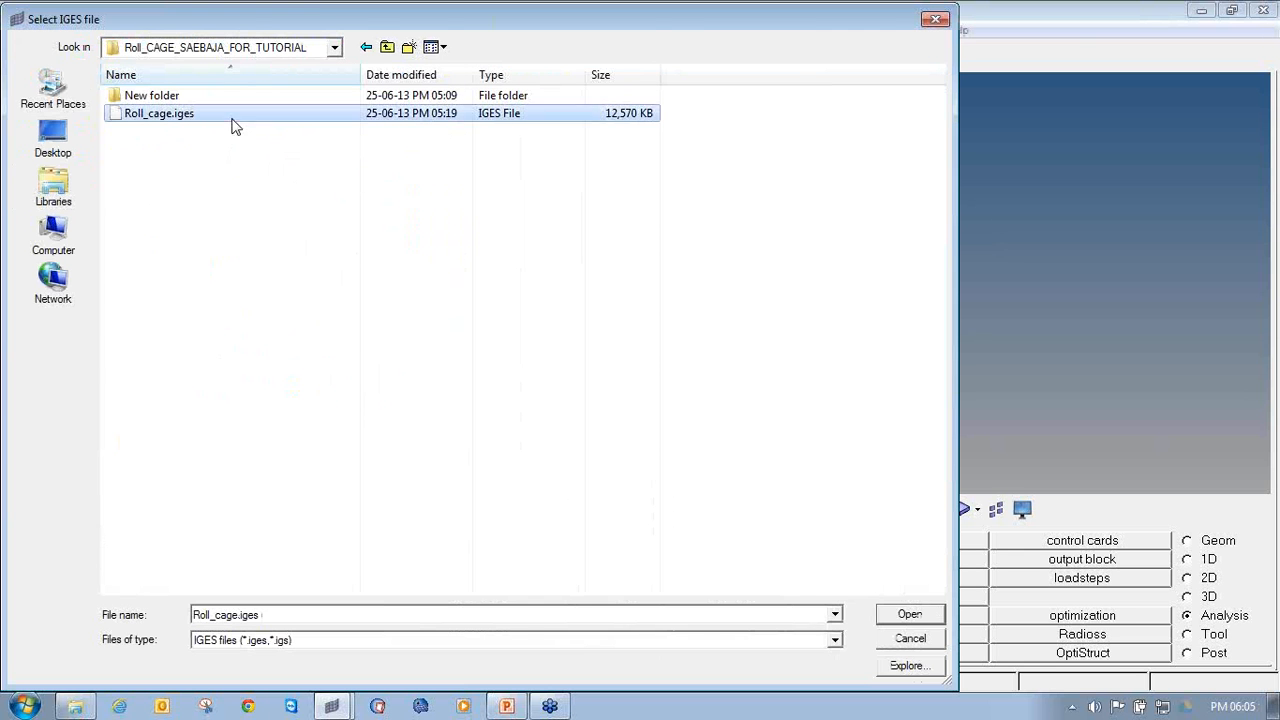
left_click(900, 614)
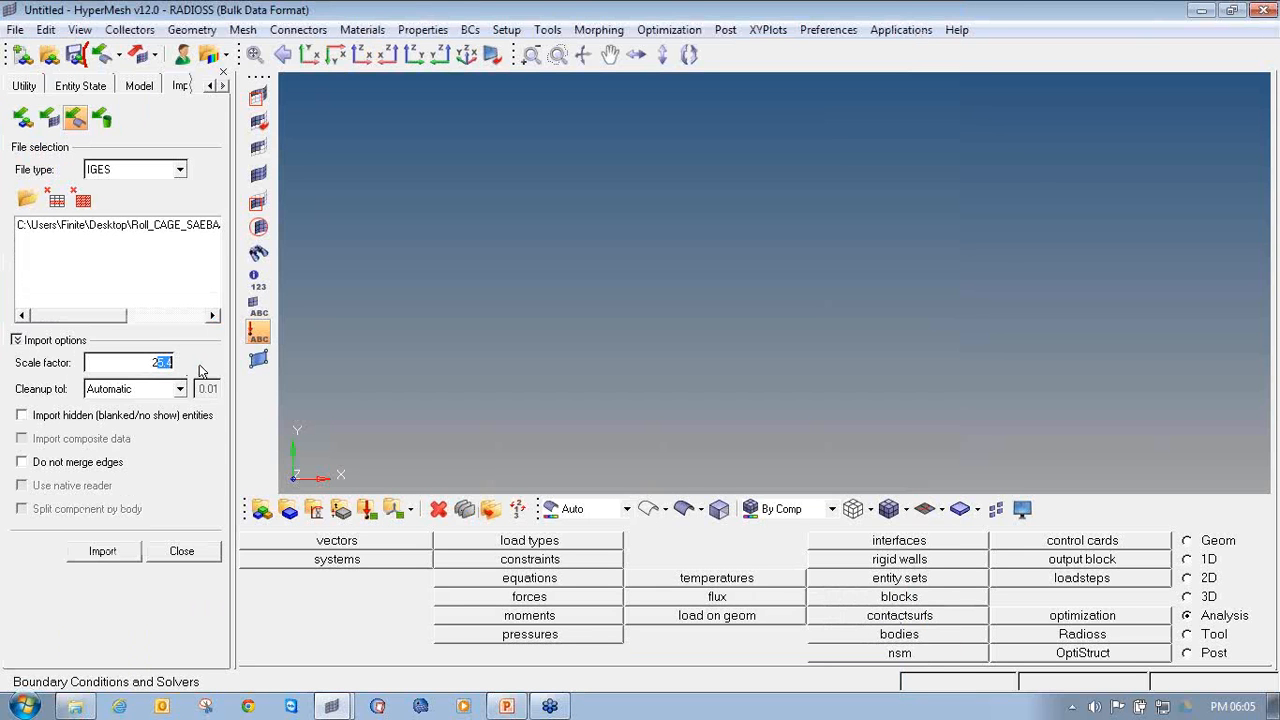
Import the roll cage geometry with a scale factor of 1 and close the import settings.
left_click_drag(200, 371, 197, 371)
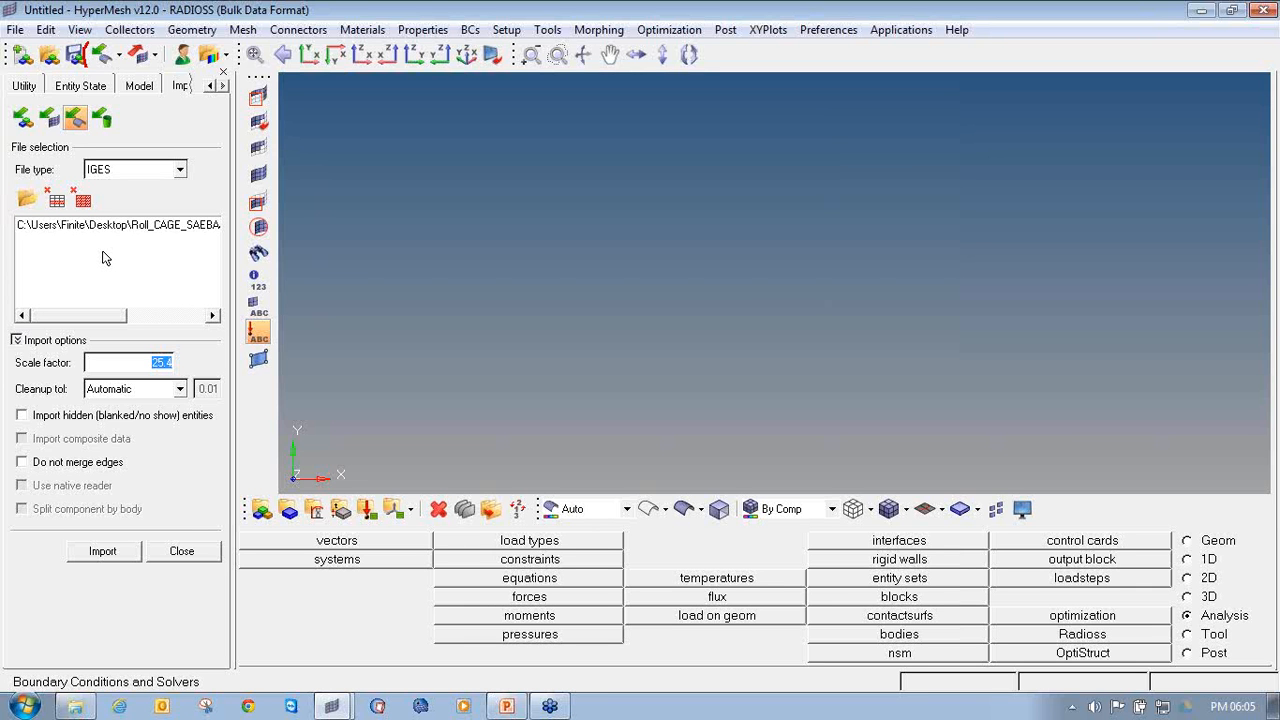
type("1")
left_click(128, 553)
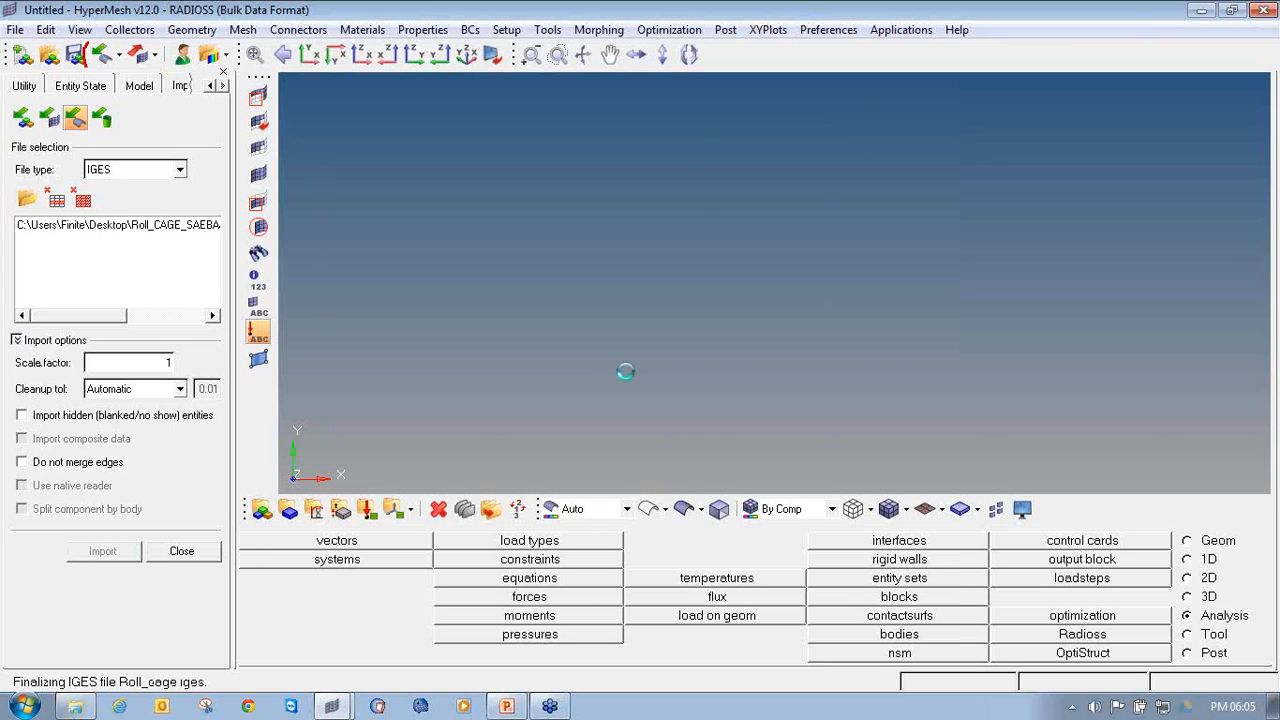
left_click_drag(994, 290, 744, 295, "ctrl")
scroll(744, 295, "down", 3, "ctrl")
scroll(859, 195, "up", 4, "ctrl")
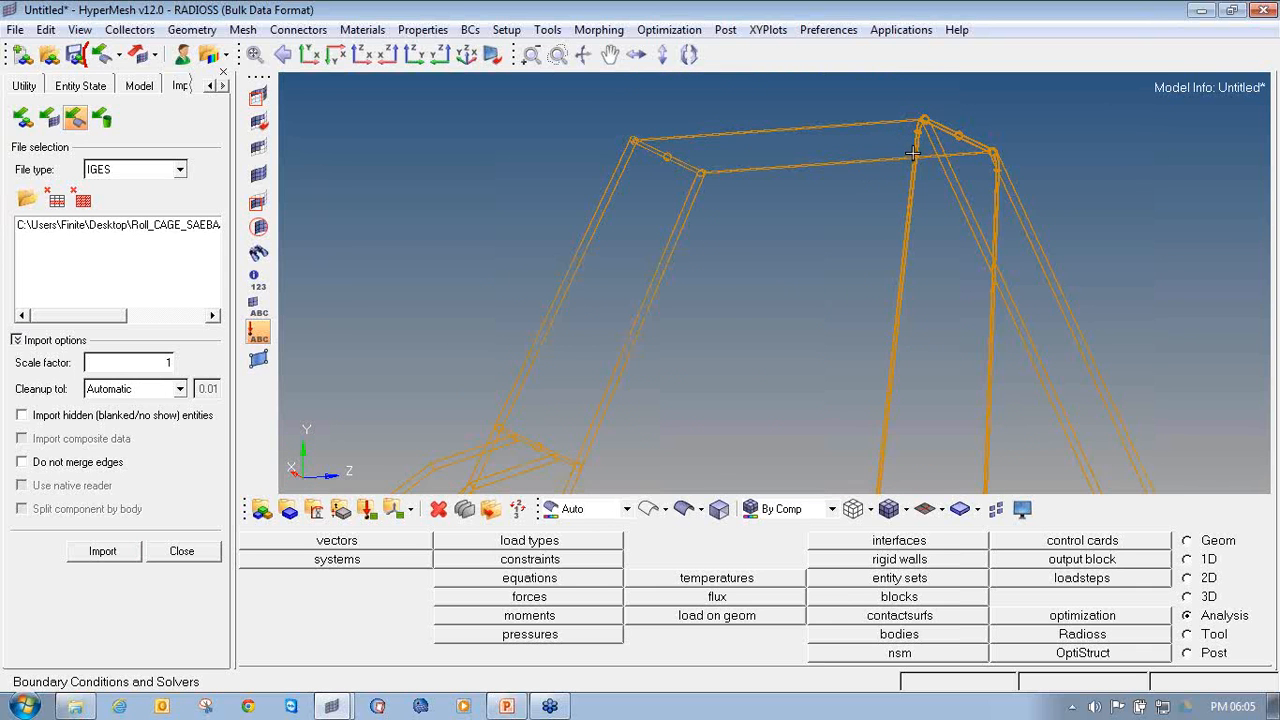
scroll(912, 153, "down", 5, "ctrl")
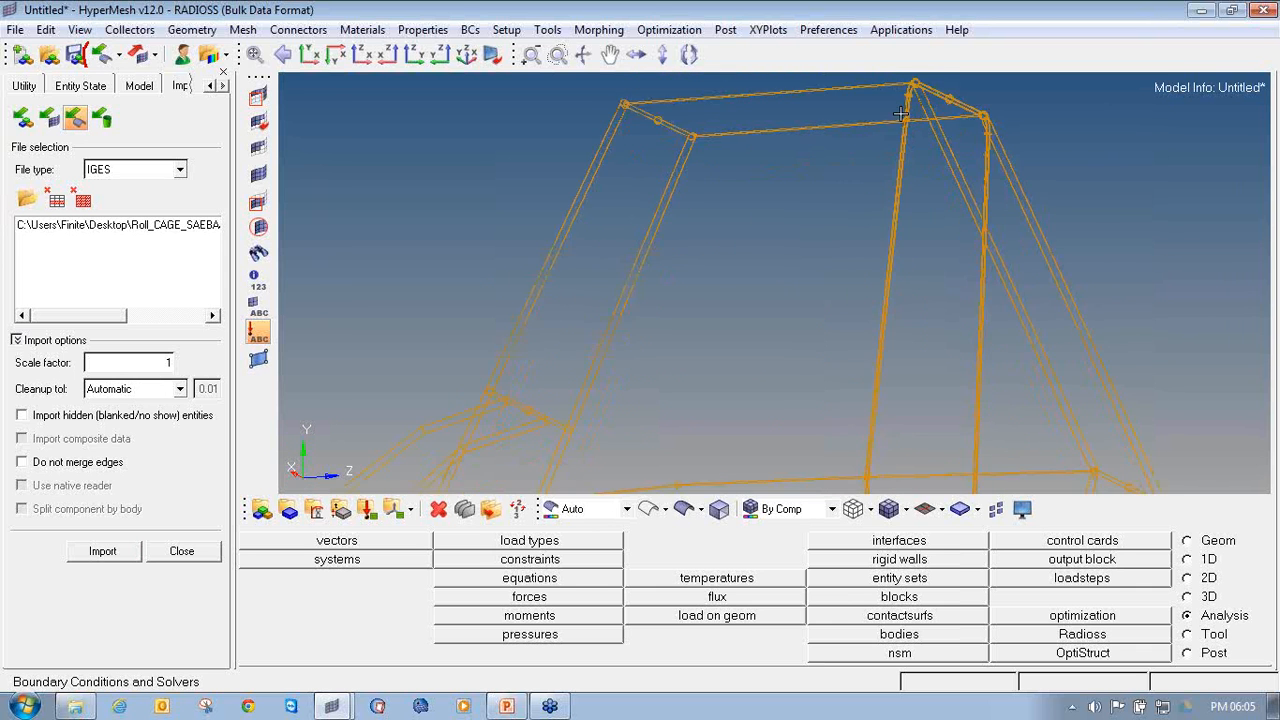
left_click(183, 552)
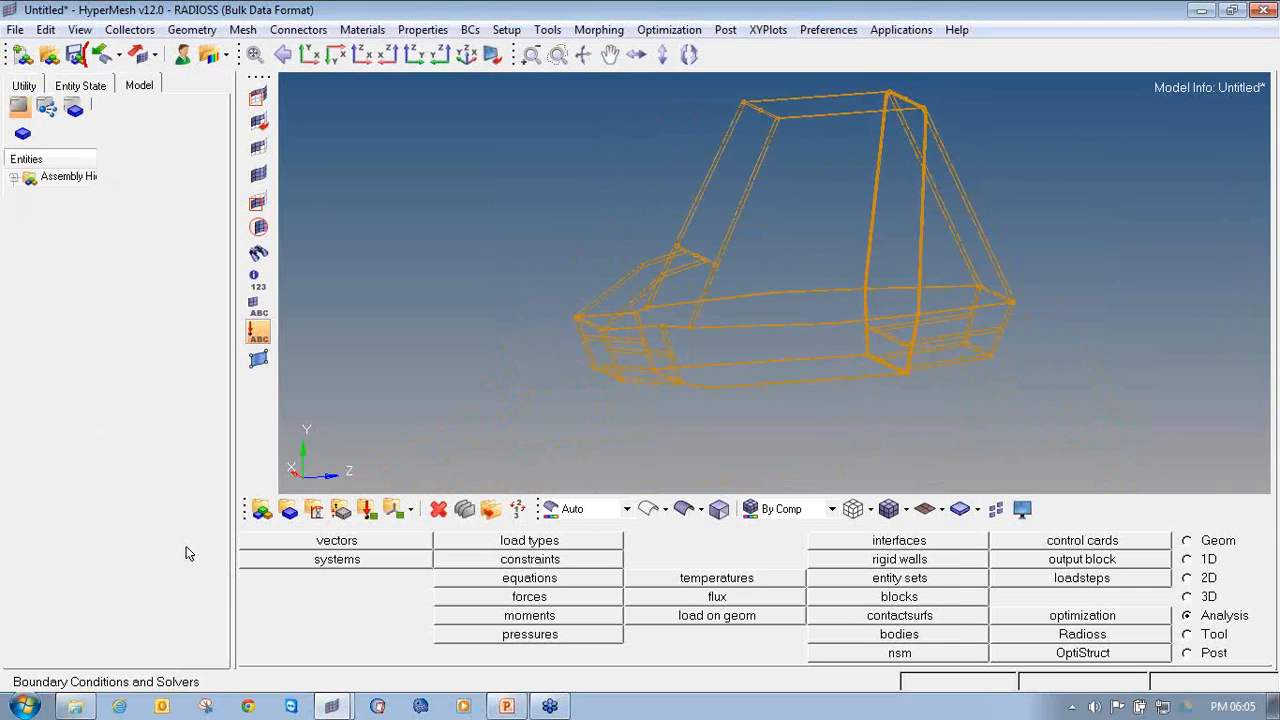
Expand the model's component list and display the roll cage as shaded geometry with surface edges.
left_click(14, 194)
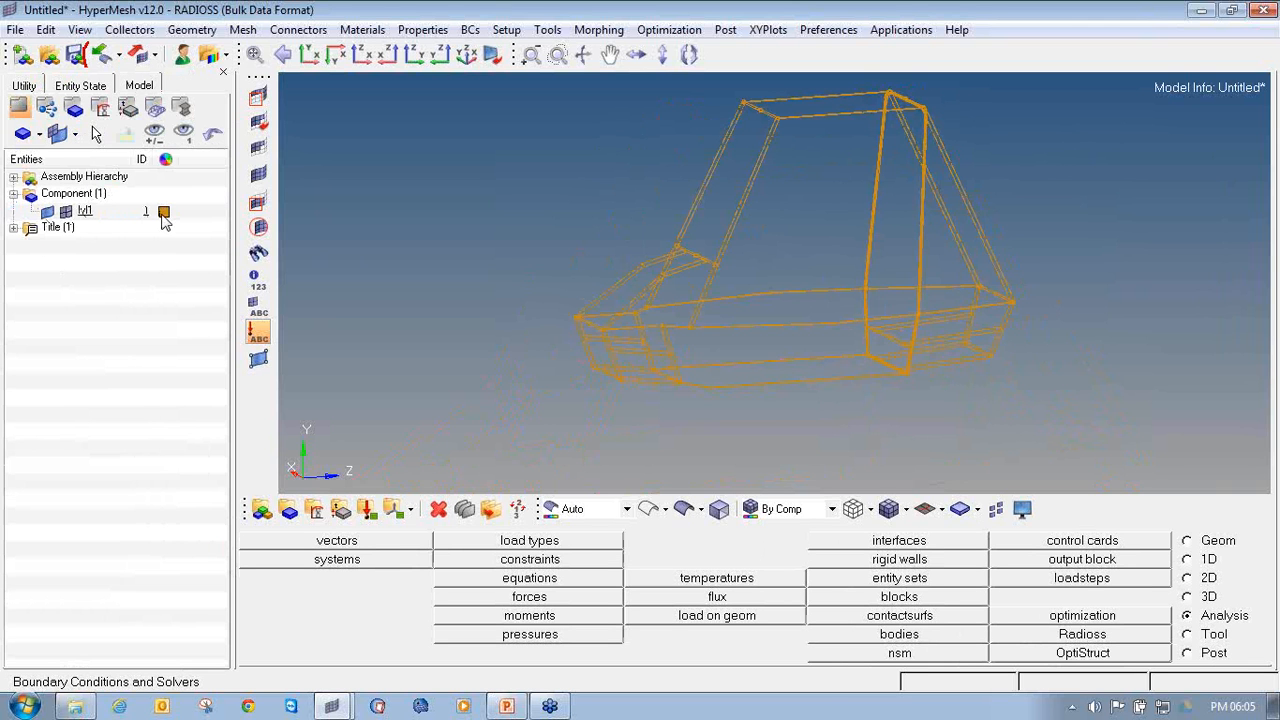
left_click(47, 212)
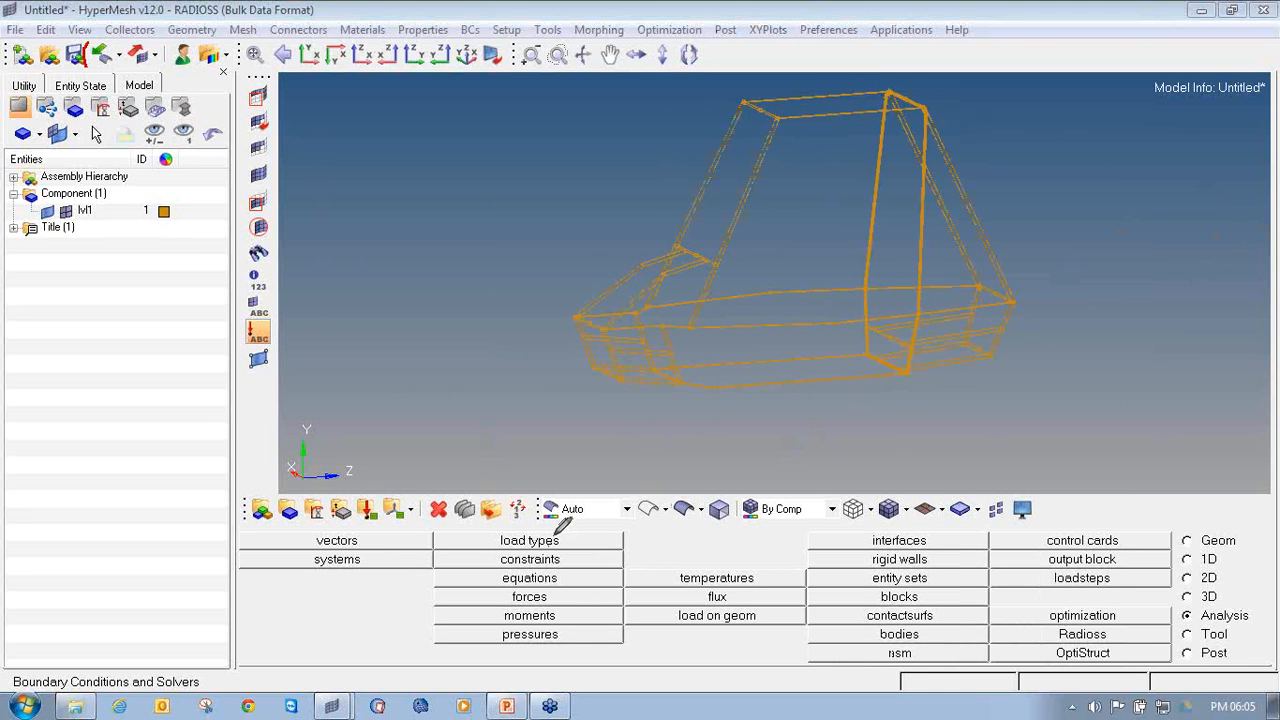
mouse_move(690, 479)
left_mouse_down()
mouse_move(664, 512)
mouse_move(712, 518)
mouse_move(697, 484)
left_mouse_up()
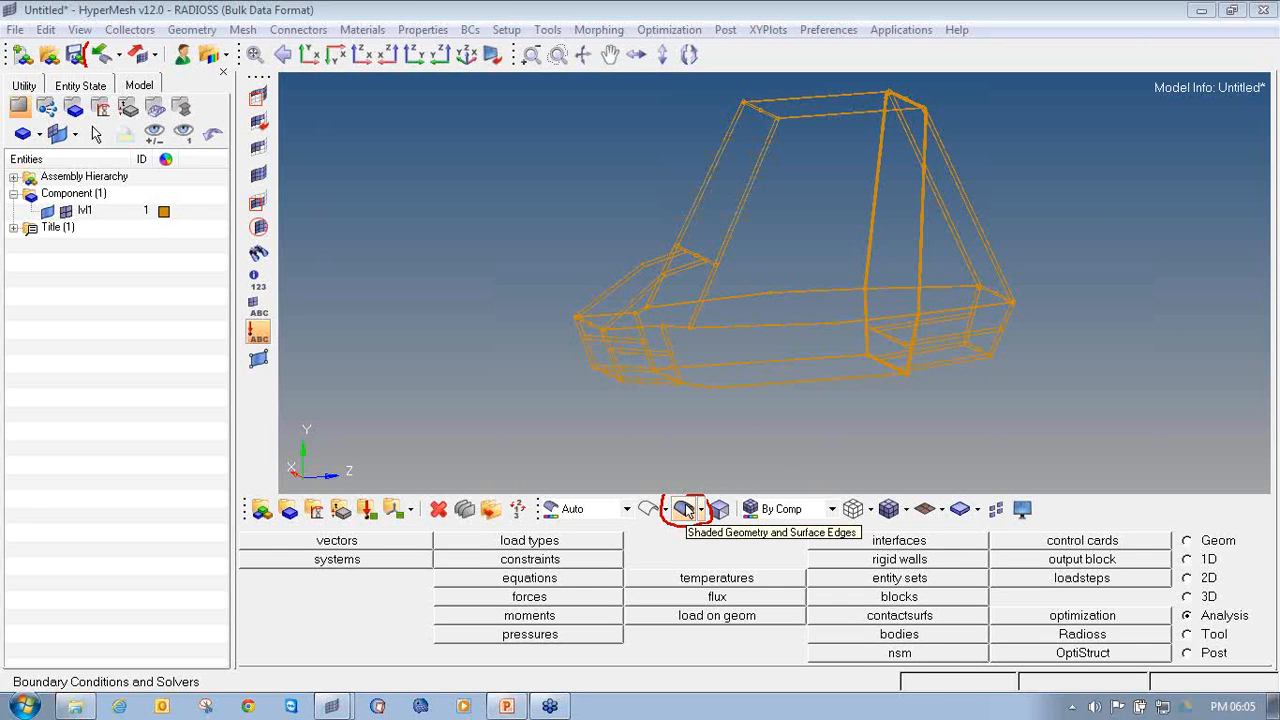
left_click(685, 509)
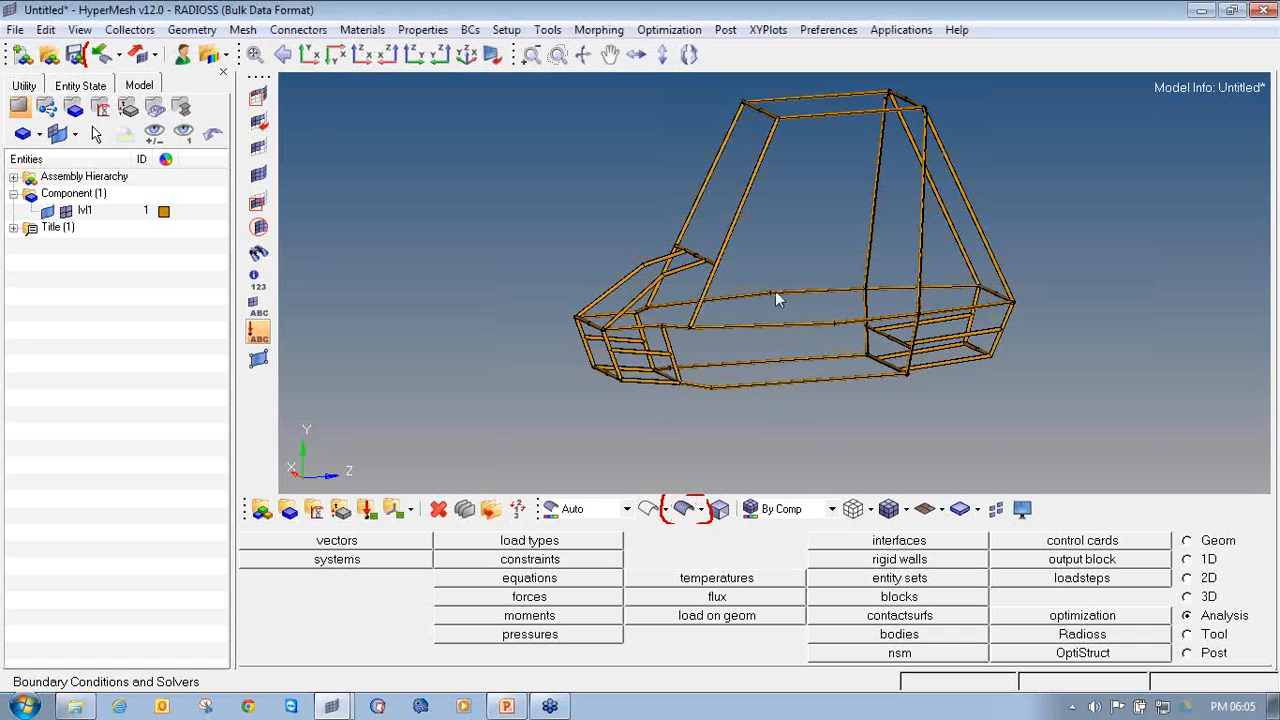
Set the geometry colour mode to Mixed and inspect the tube joint at the roll cage's roof corner.
left_click_drag(854, 295, 872, 333, "ctrl")
right_click_drag(809, 197, 809, 237, "ctrl")
scroll(787, 150, "up", 3, "ctrl")
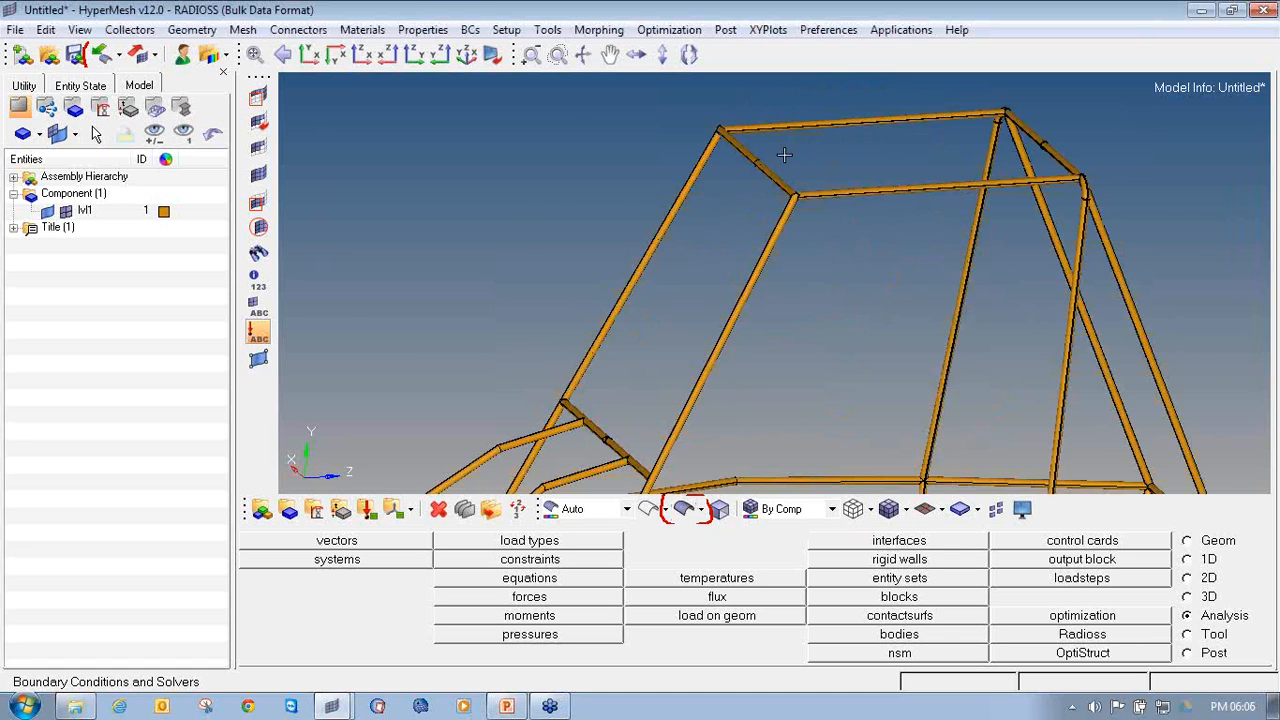
scroll(797, 197, "up", 4, "ctrl")
scroll(797, 197, "up", 6, "ctrl")
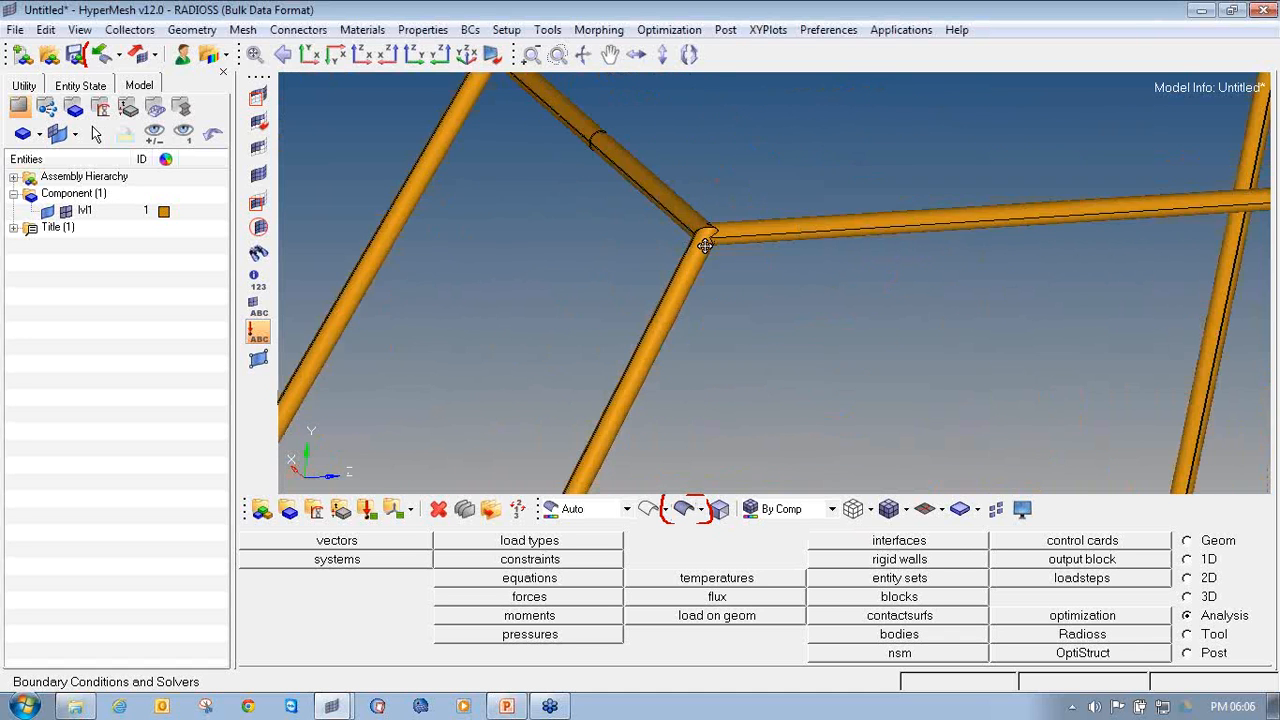
left_click(606, 510)
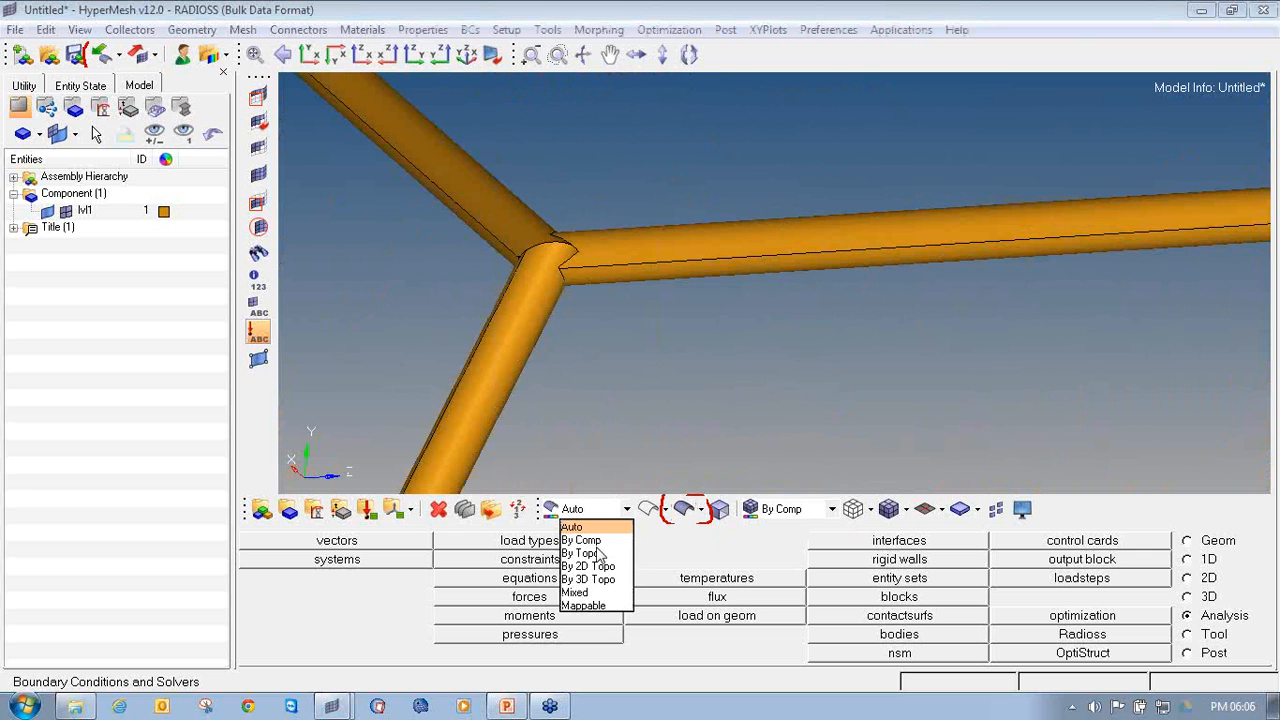
left_click(594, 593)
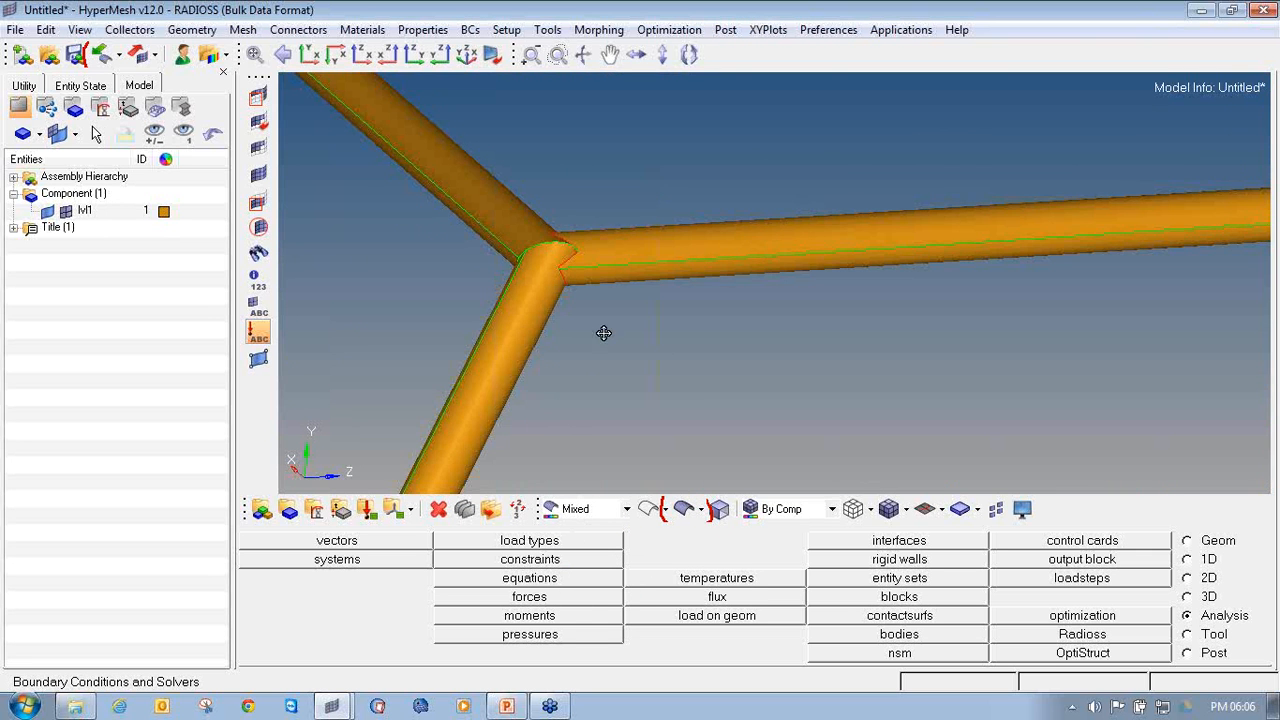
scroll(688, 384, "down", 5, "ctrl")
scroll(688, 384, "down", 4, "ctrl")
scroll(680, 343, "up", 7, "ctrl")
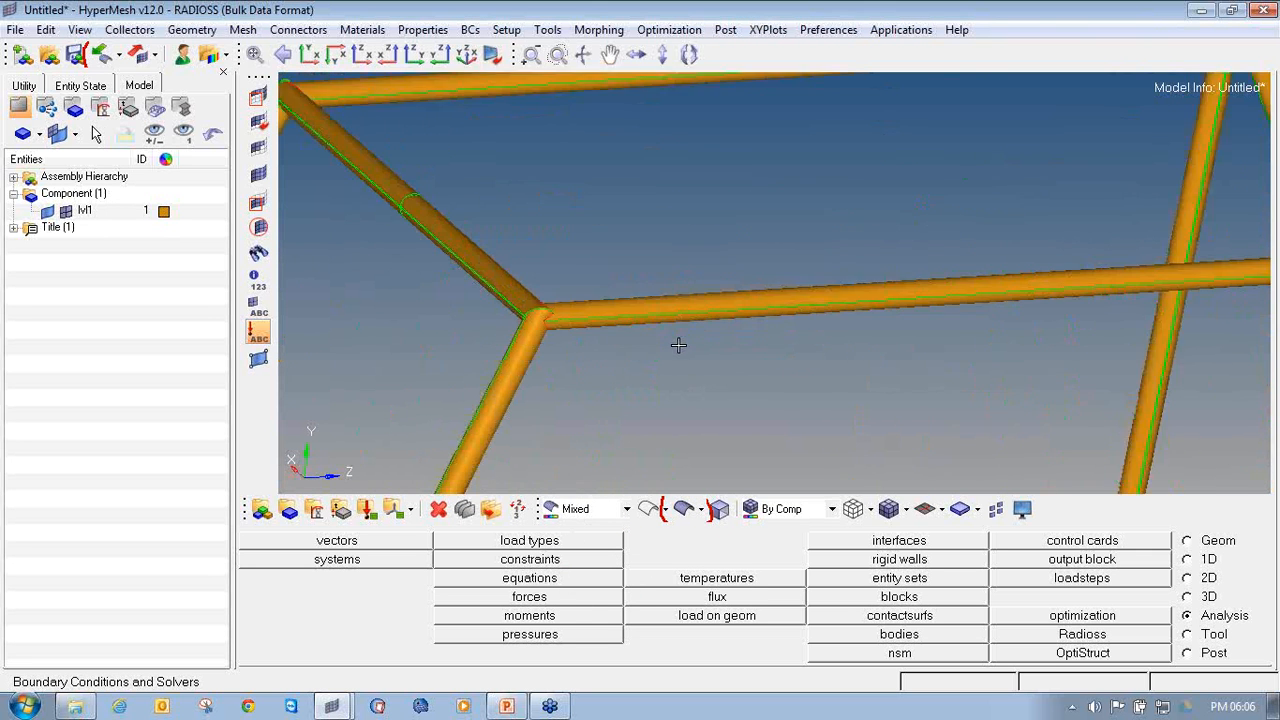
scroll(606, 306, "down", 4, "ctrl")
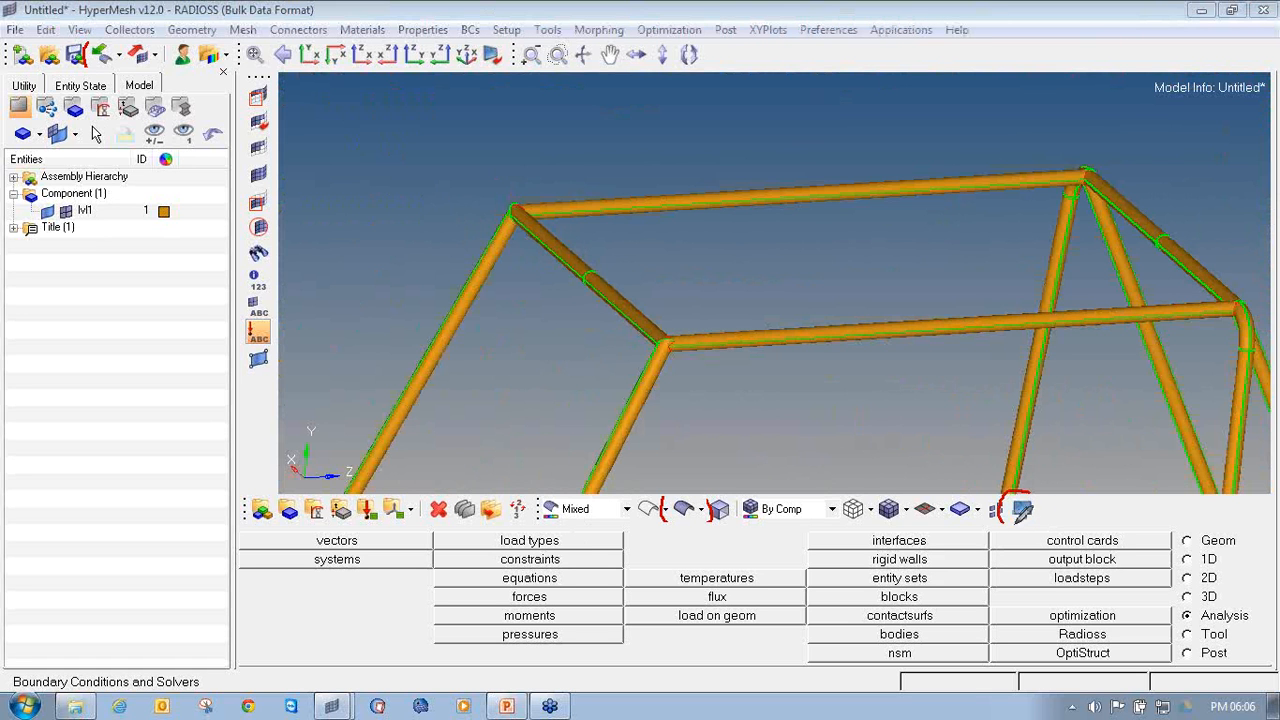
Review the edge colour legend in the visualization options, close them, and examine the edges of the whole roll cage.
left_click_drag(1018, 492, 1026, 493)
left_click(1022, 511)
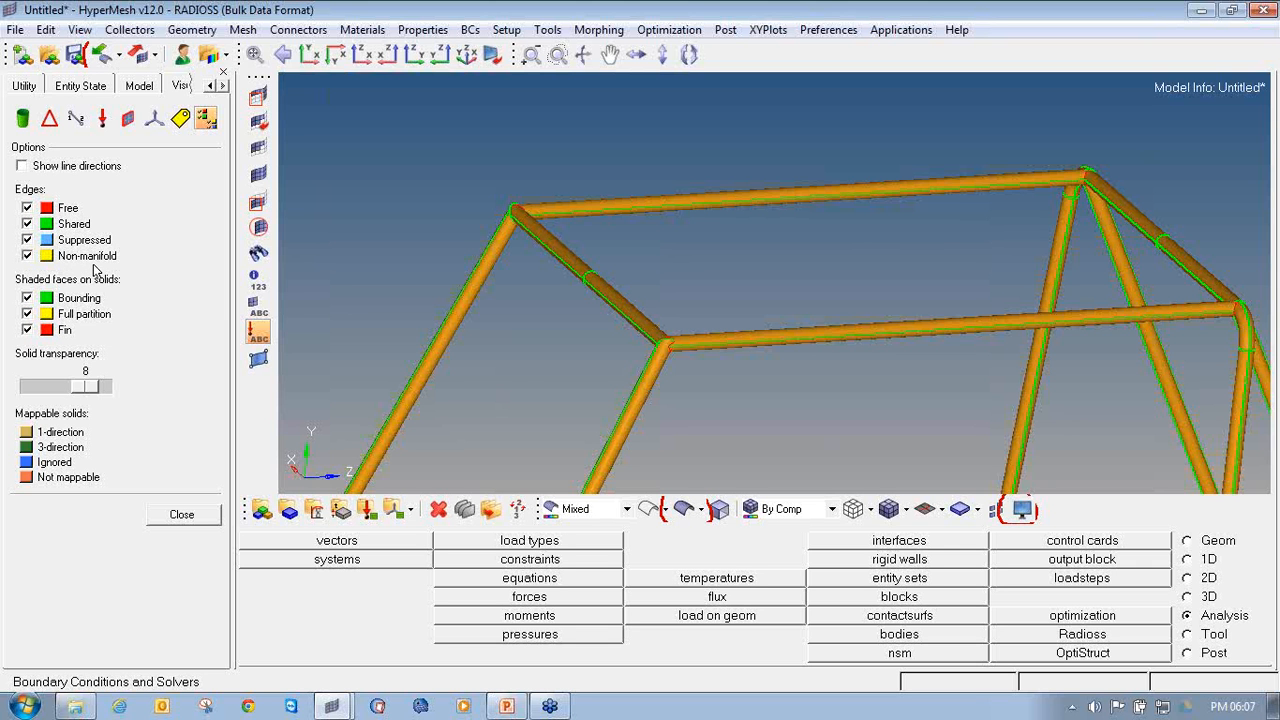
scroll(435, 211, "down", 5)
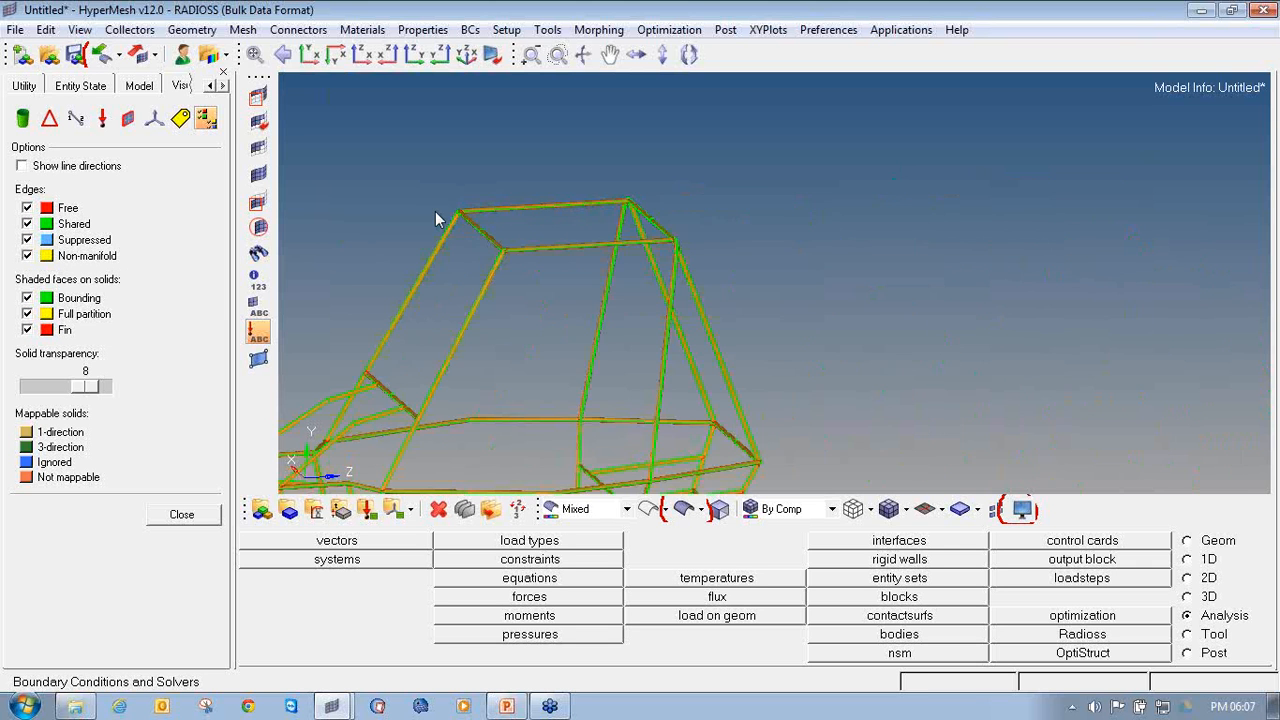
scroll(435, 211, "down", 6)
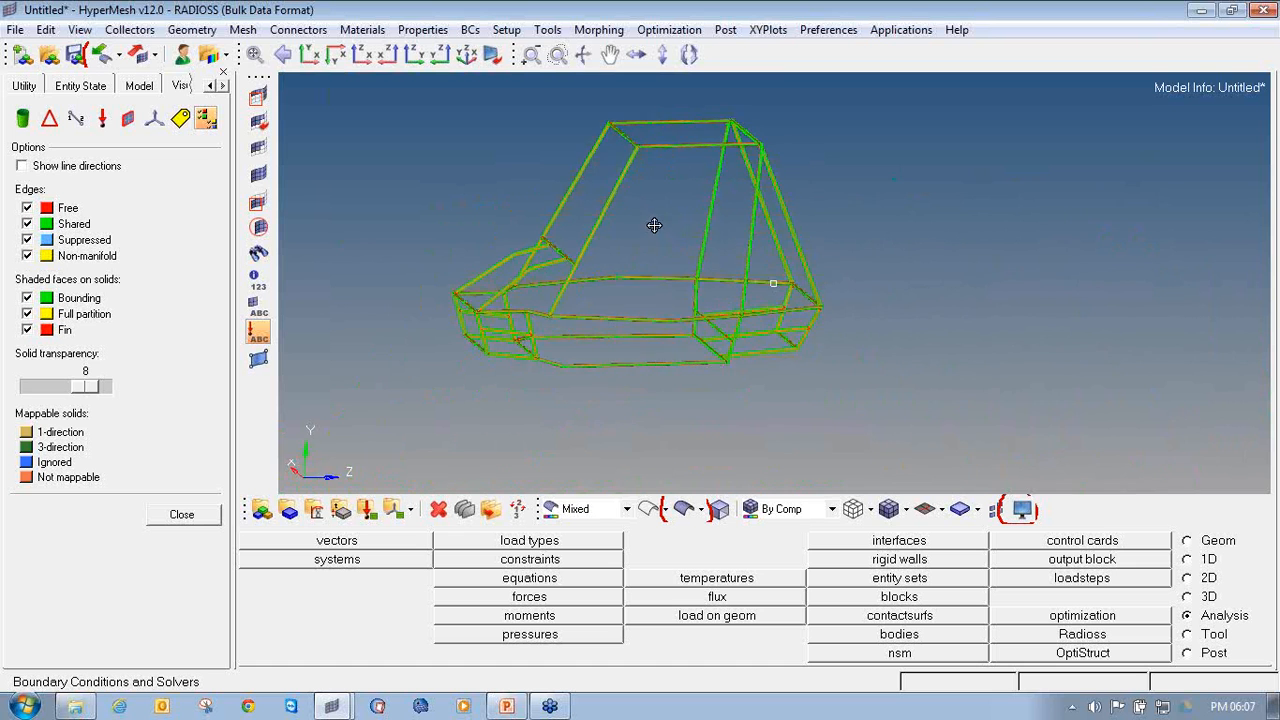
left_click_drag(654, 225, 600, 262, "ctrl")
left_click(181, 517)
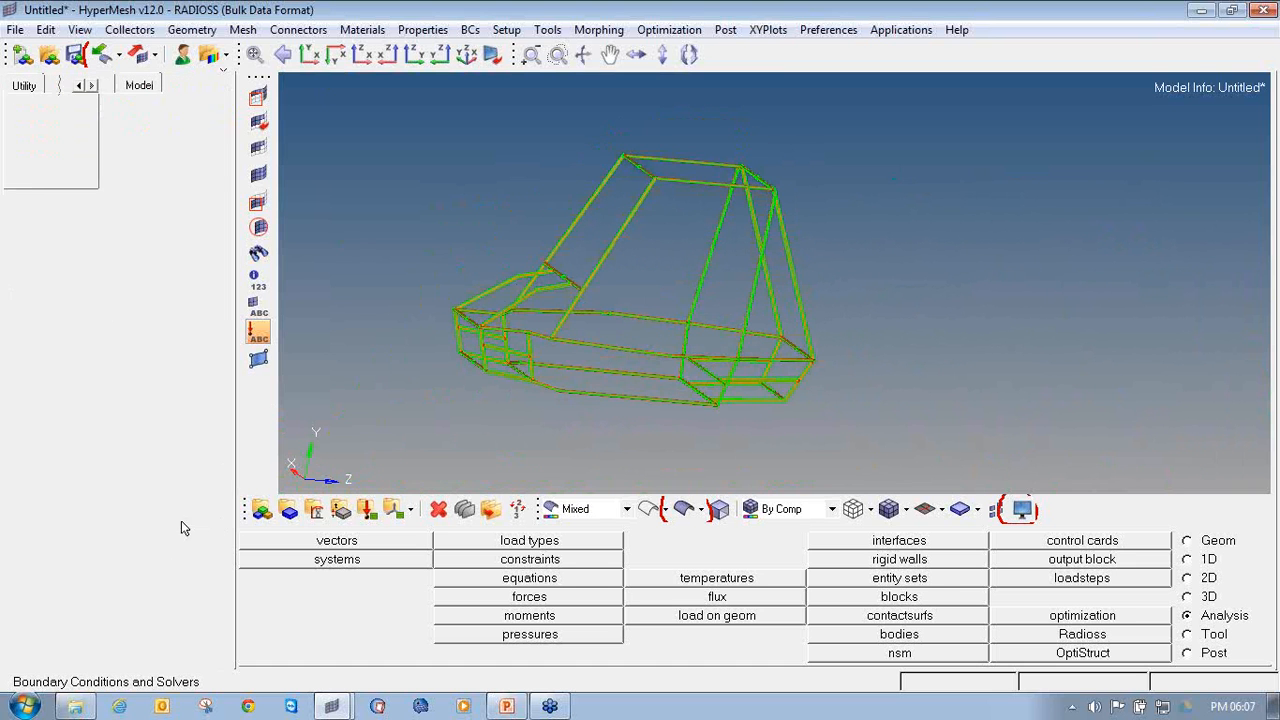
left_click_drag(608, 429, 674, 371, "ctrl")
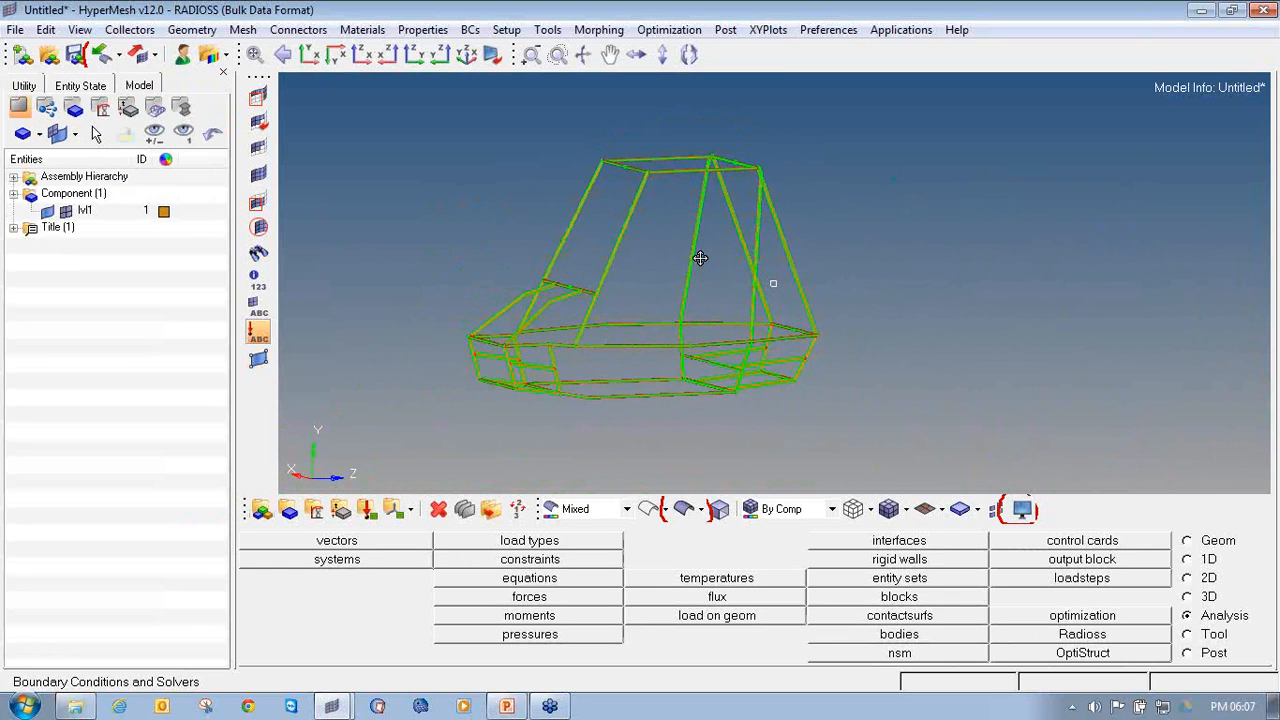
left_click_drag(700, 258, 780, 277, "ctrl")
left_click_drag(628, 299, 718, 272, "ctrl")
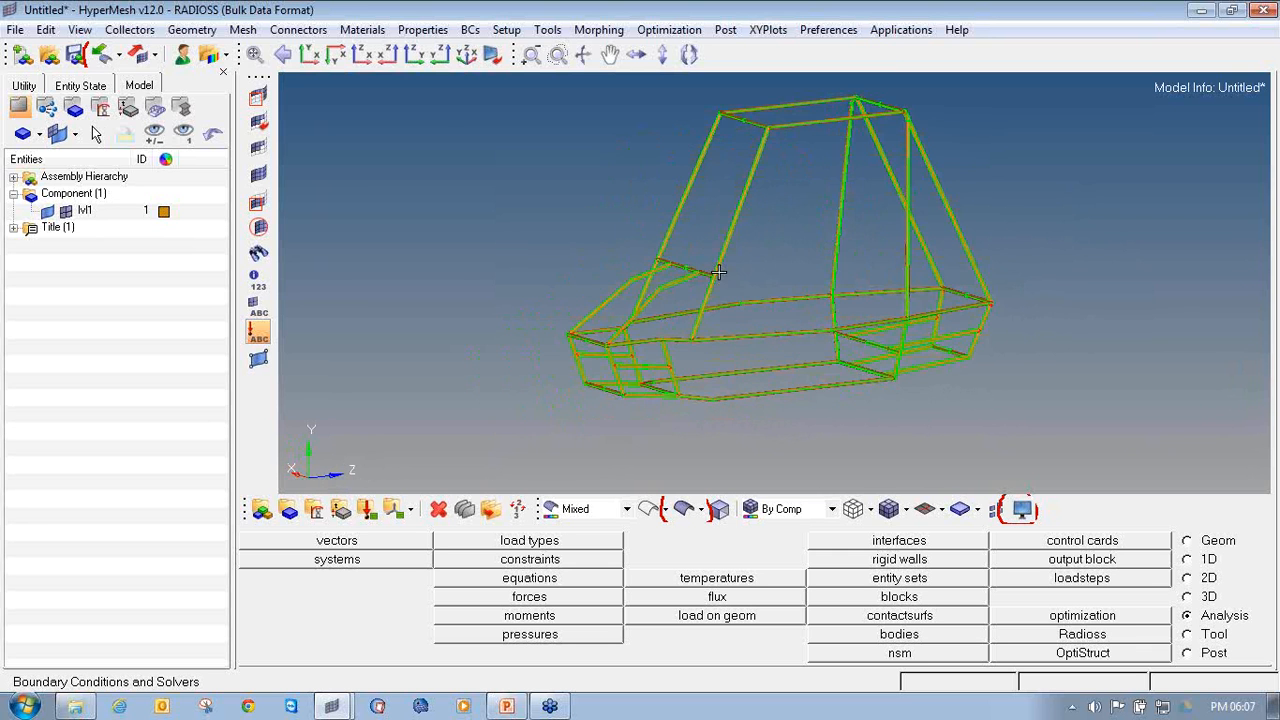
left_click_drag(837, 340, 711, 366, "ctrl")
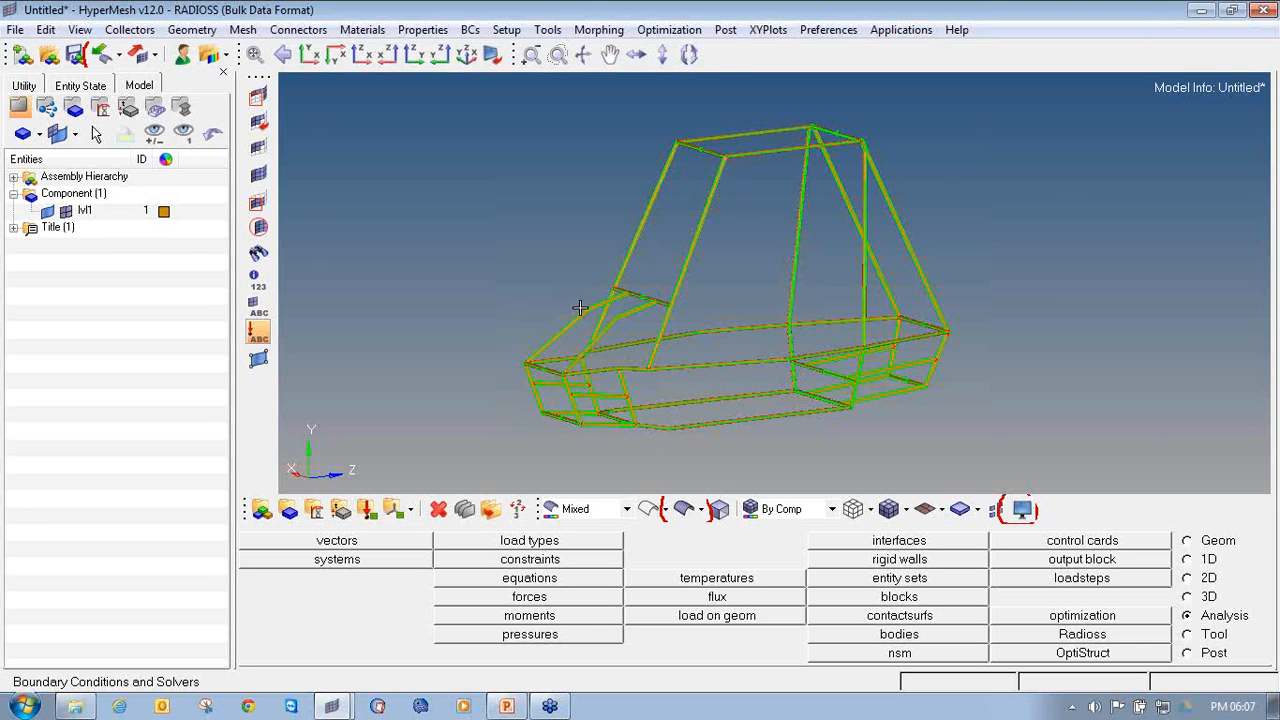
Mask one surface of the front upper cross tube, then reverse the mask so only the masked geometry shows.
scroll(566, 320, "up", 3)
left_click_drag(569, 324, 526, 329, "ctrl")
scroll(526, 329, "up", 3, "ctrl")
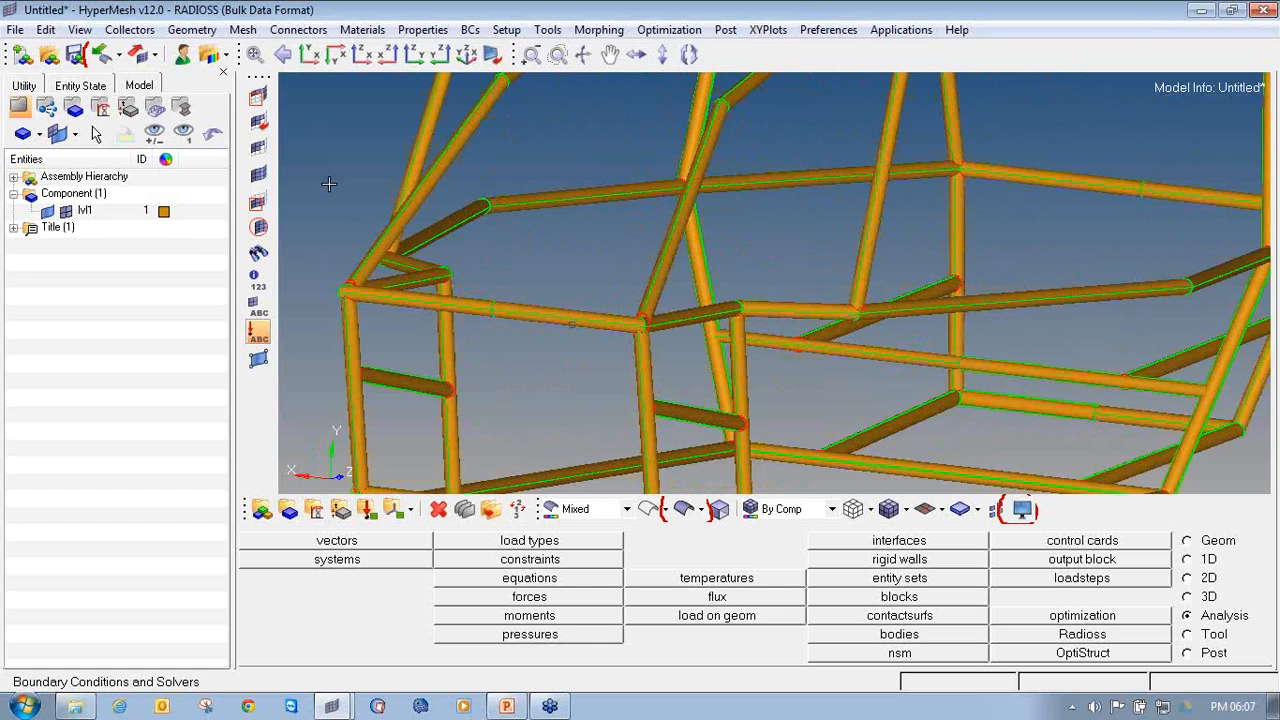
left_click(258, 95)
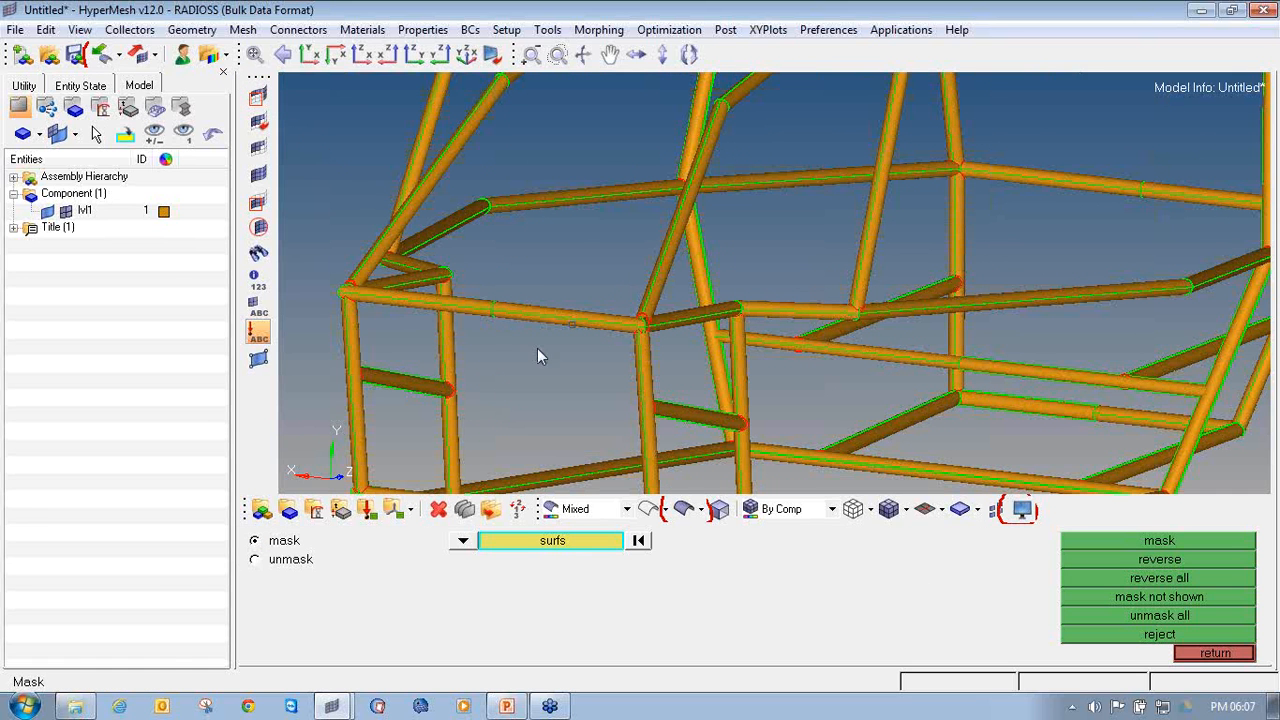
left_click_drag(530, 269, 523, 349, "shift")
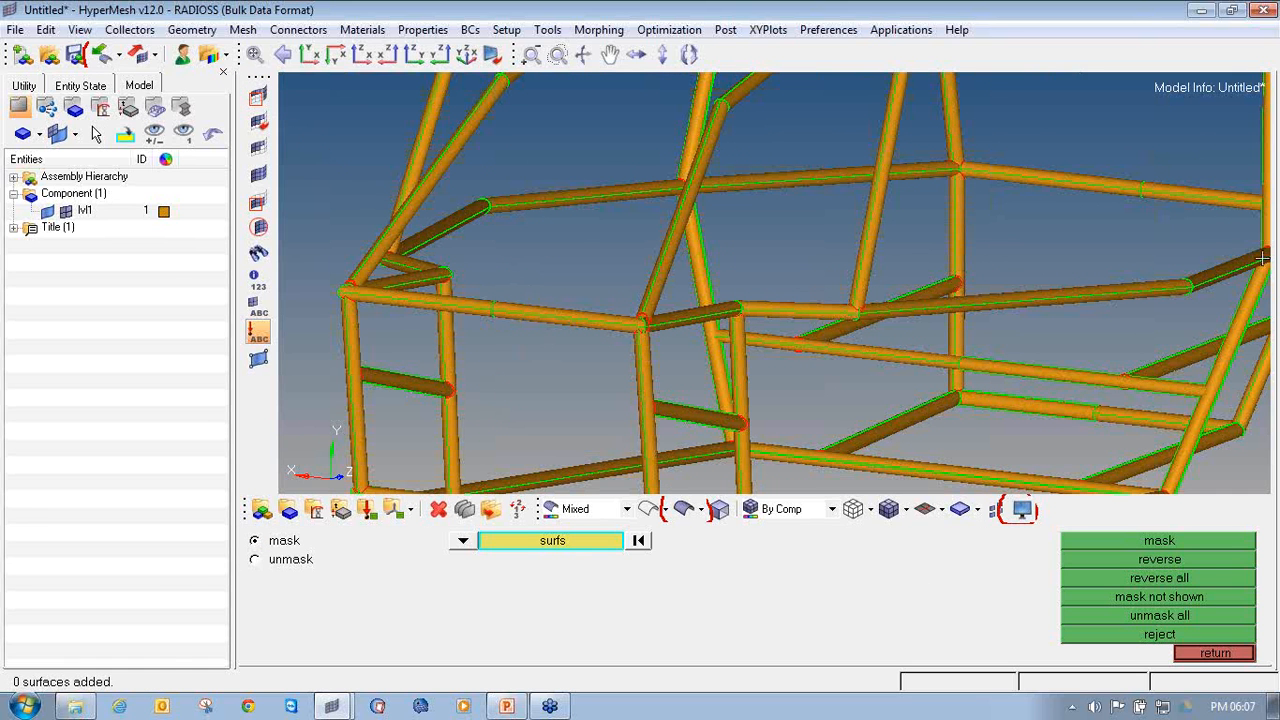
mouse_move(268, 80)
left_mouse_down()
mouse_move(244, 95)
mouse_move(280, 108)
mouse_move(256, 83)
left_mouse_up()
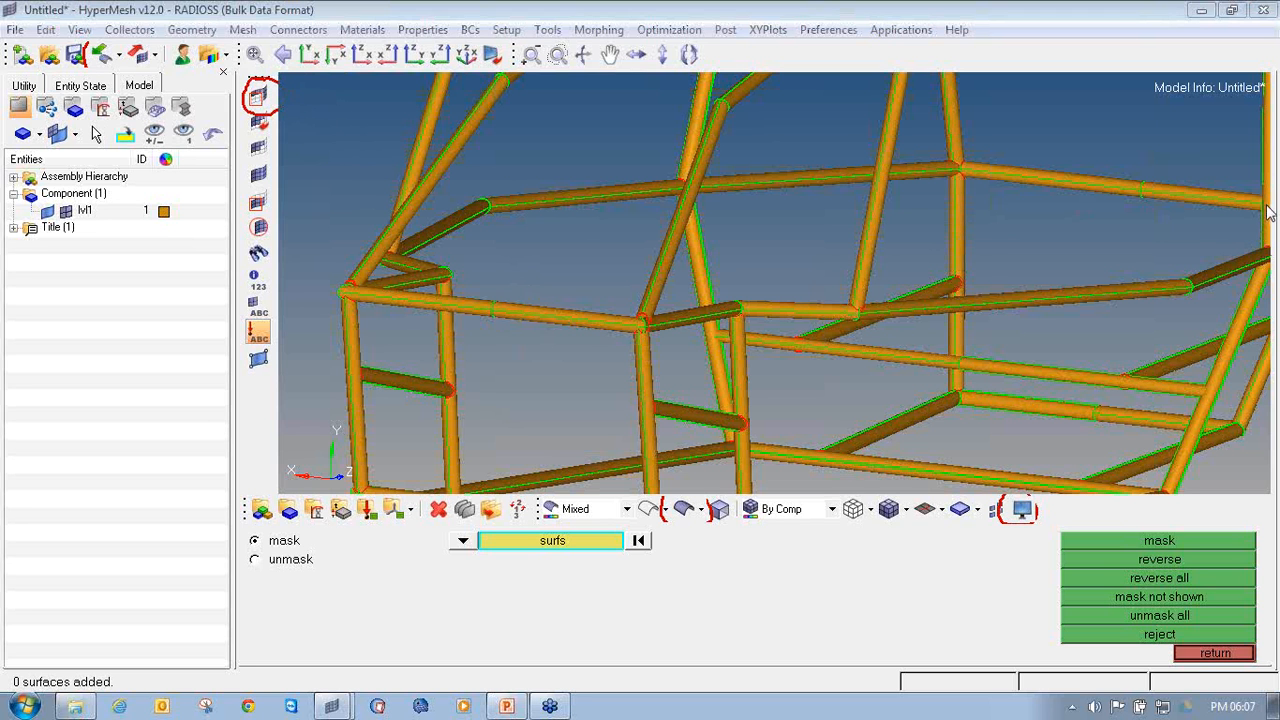
left_click(555, 320)
left_click(1095, 545)
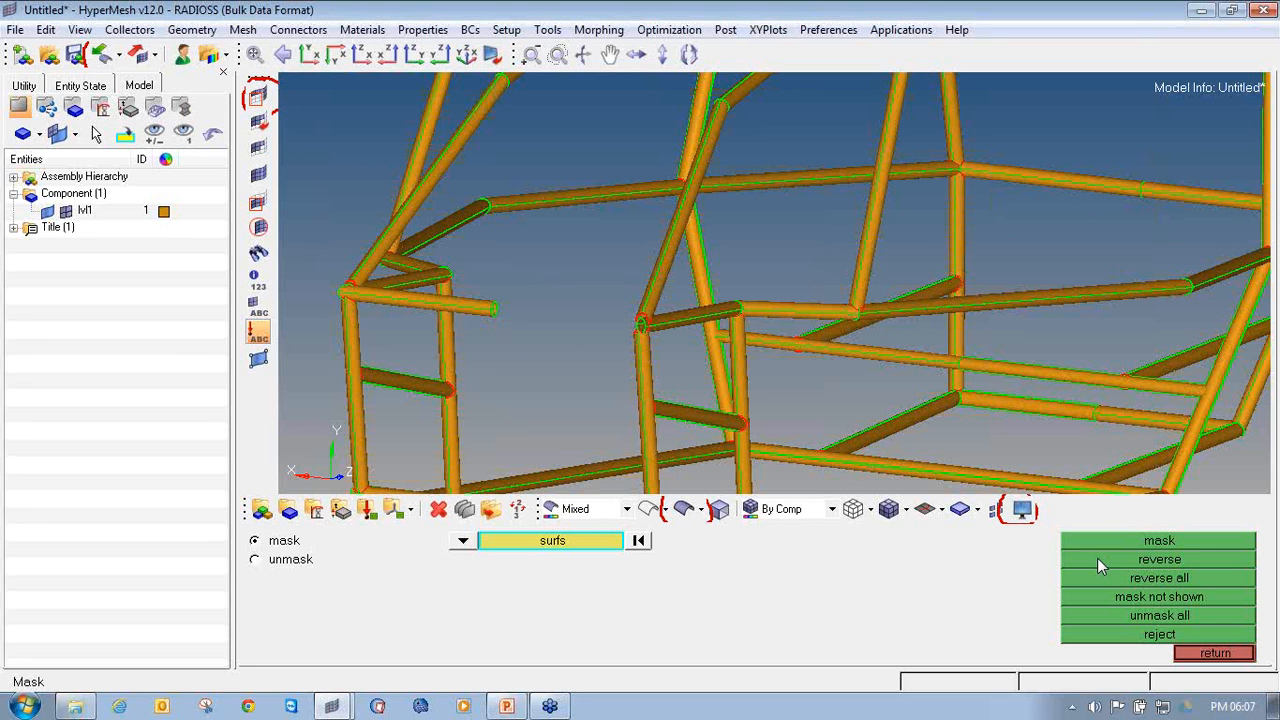
left_click(1097, 558)
Examine the isolated tube piece at its open end, including the inner and outer surfaces and wall thickness.
left_click_drag(514, 331, 1016, 326, "ctrl")
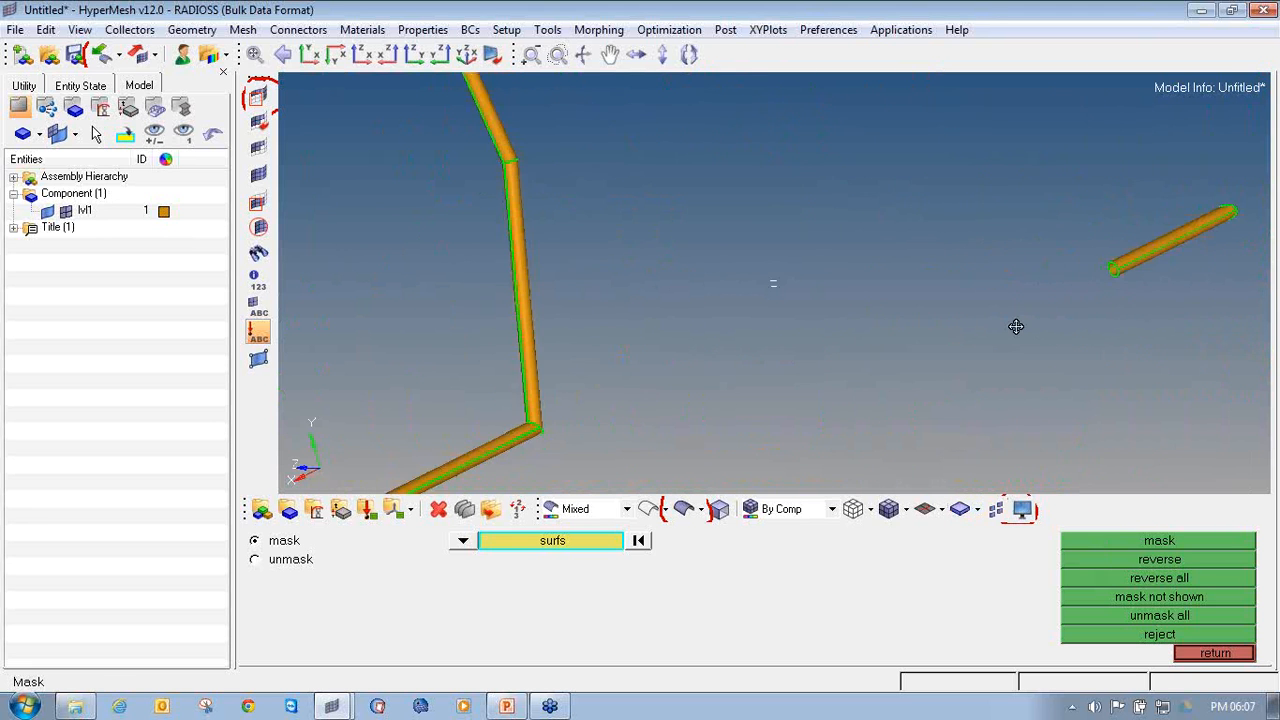
right_click_drag(1016, 326, 627, 393, "ctrl")
scroll(717, 354, "up", 6, "ctrl")
left_click(649, 352, "ctrl")
left_click_drag(684, 345, 777, 324, "ctrl")
scroll(683, 296, "up", 2)
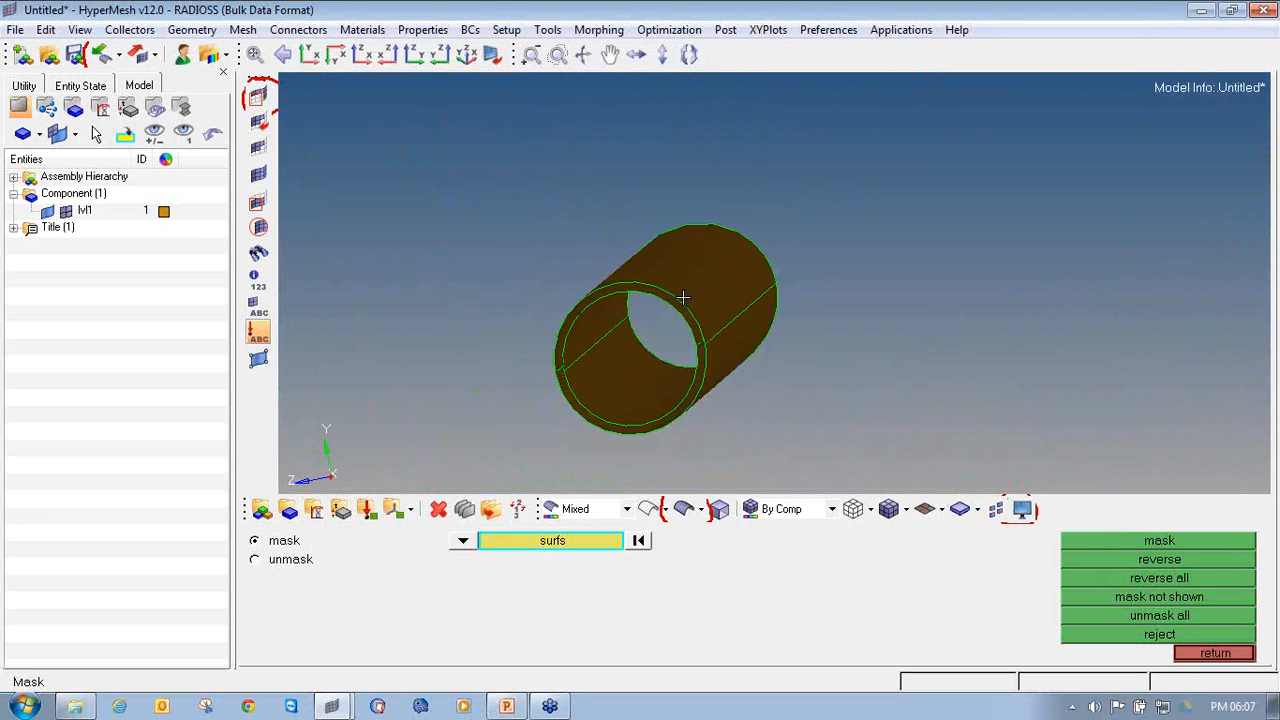
scroll(643, 290, "up", 4)
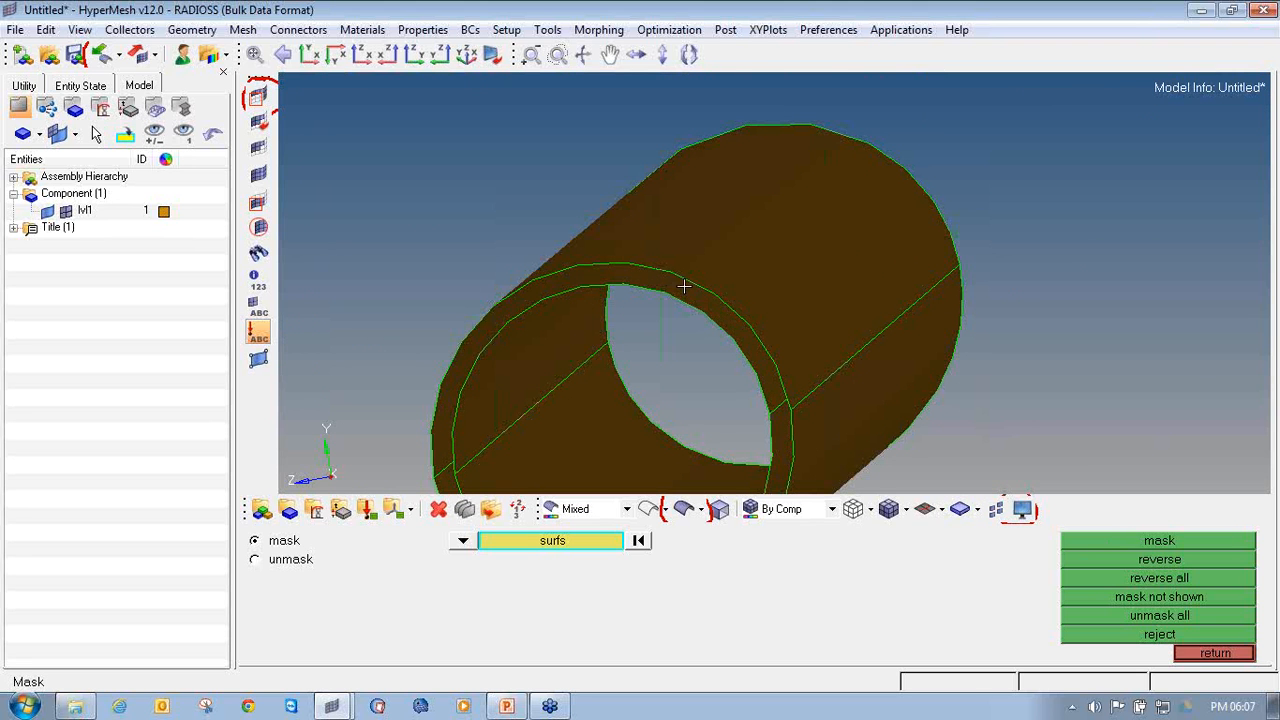
right_click_drag(738, 336, 748, 269, "ctrl")
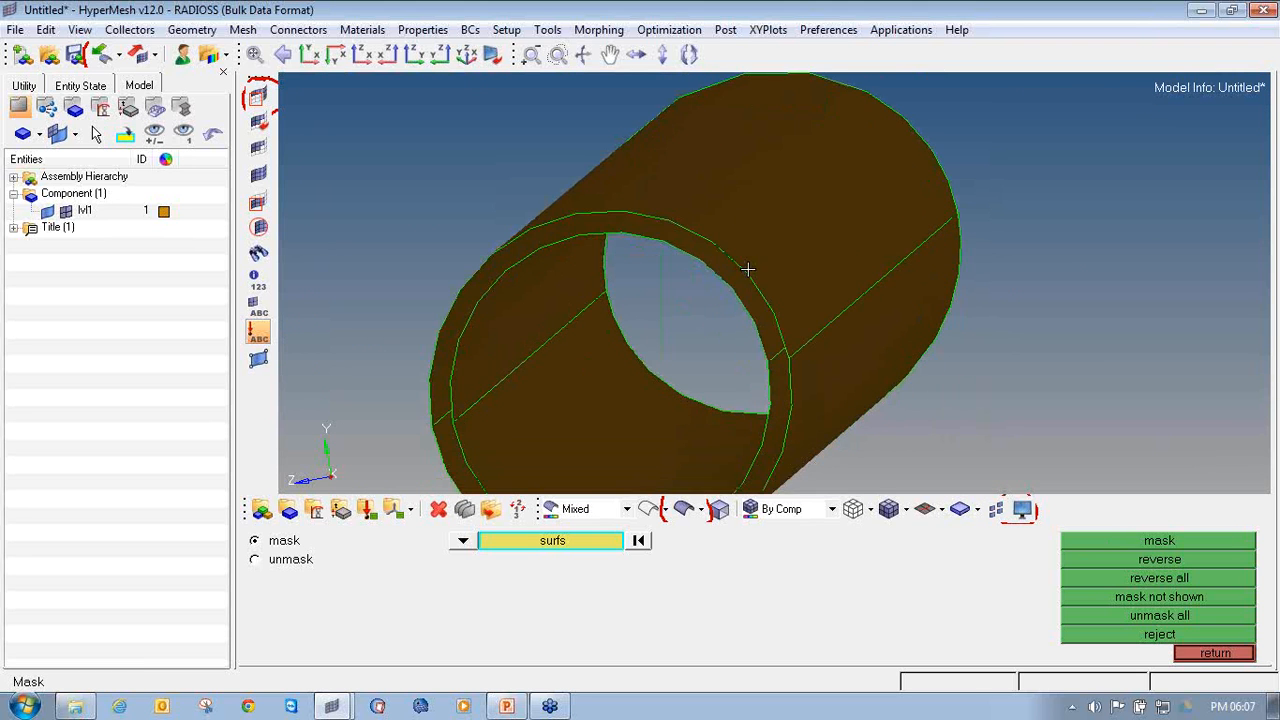
left_click_drag(748, 268, 716, 155, "ctrl")
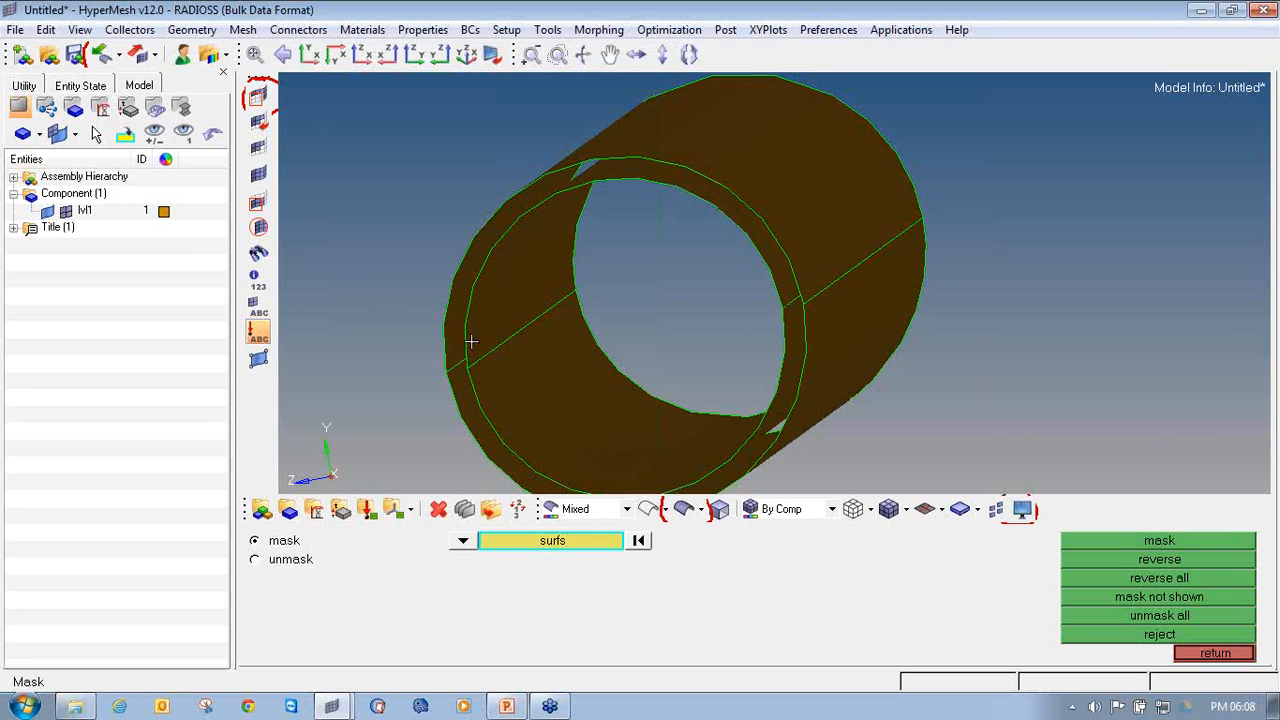
Examine the isolated tube piece from its opposite end, checking the inner, outer and end-face surfaces.
scroll(770, 223, "down", 3)
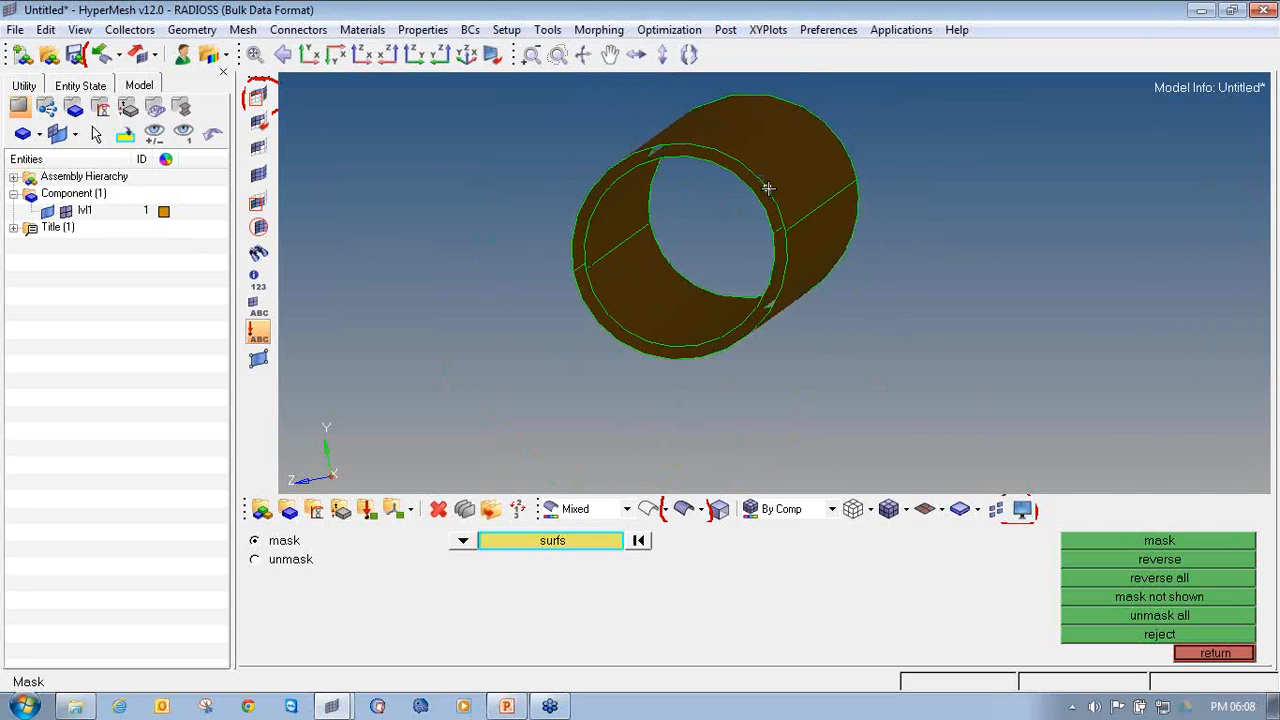
left_click_drag(768, 188, 810, 185, "ctrl")
scroll(689, 147, "up", 3, "ctrl")
scroll(689, 147, "down", 3, "ctrl")
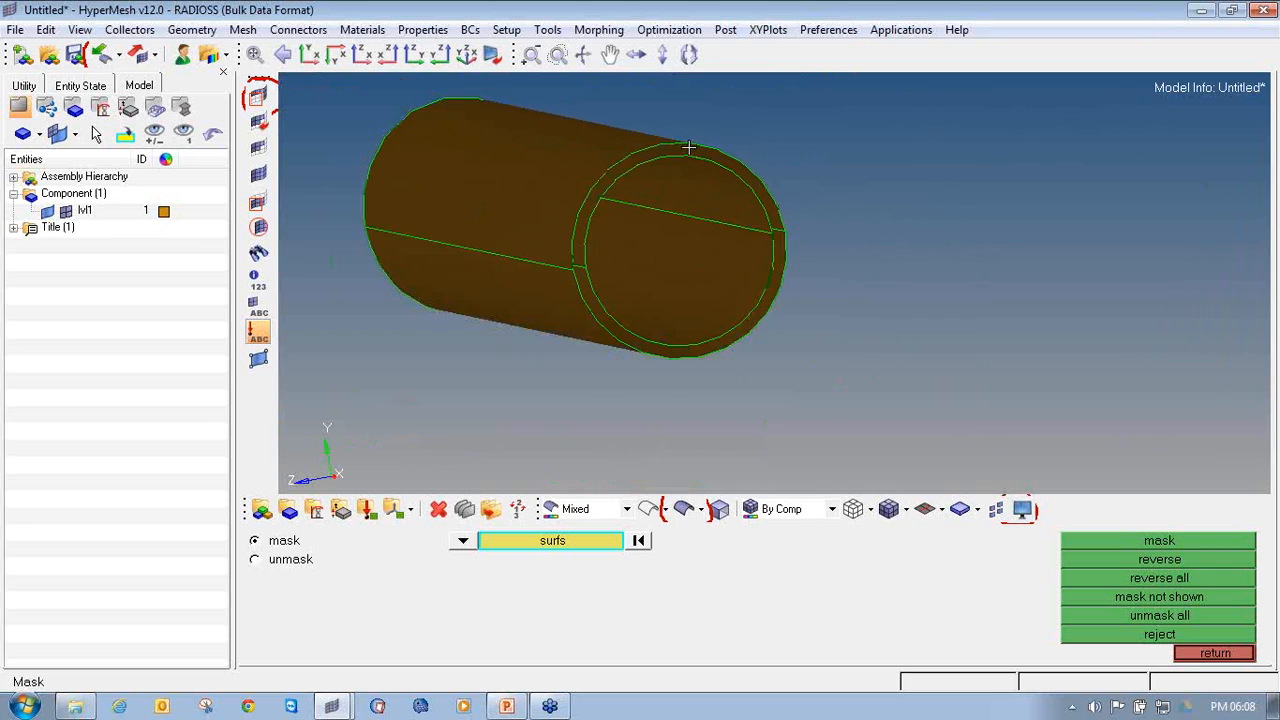
right_click_drag(689, 147, 776, 197, "ctrl")
scroll(709, 194, "up", 3)
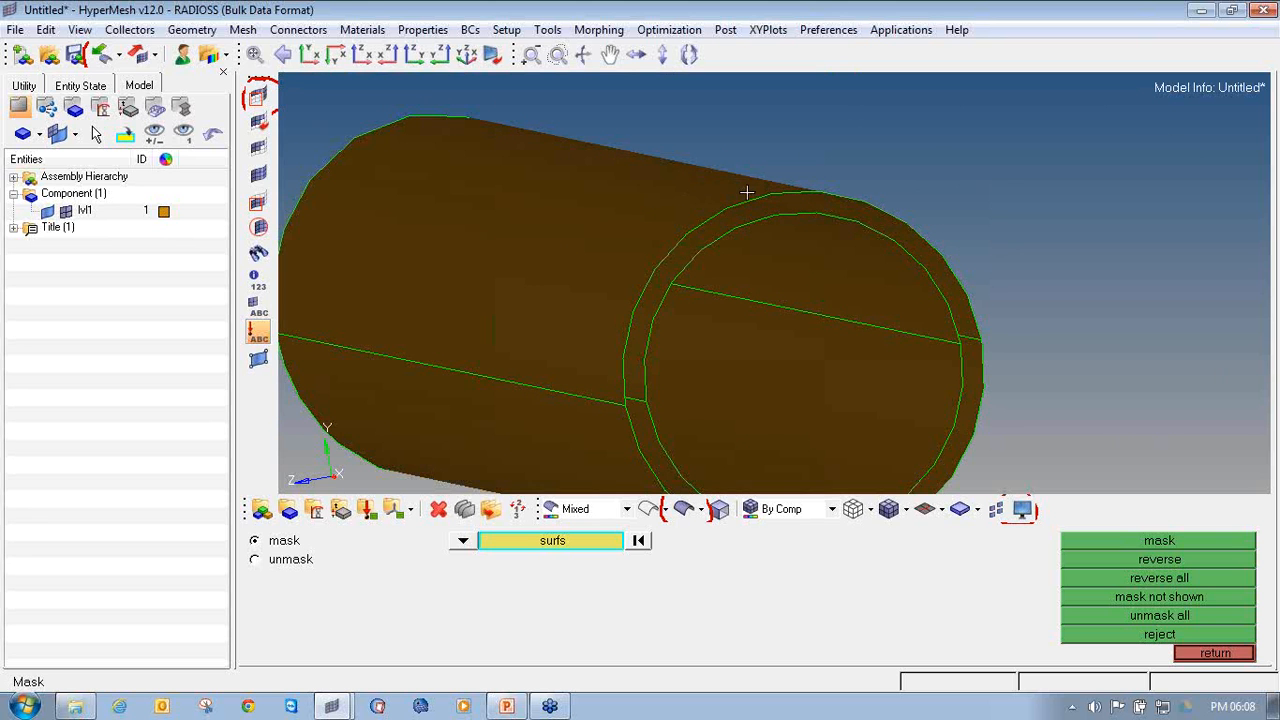
scroll(713, 198, "down", 3)
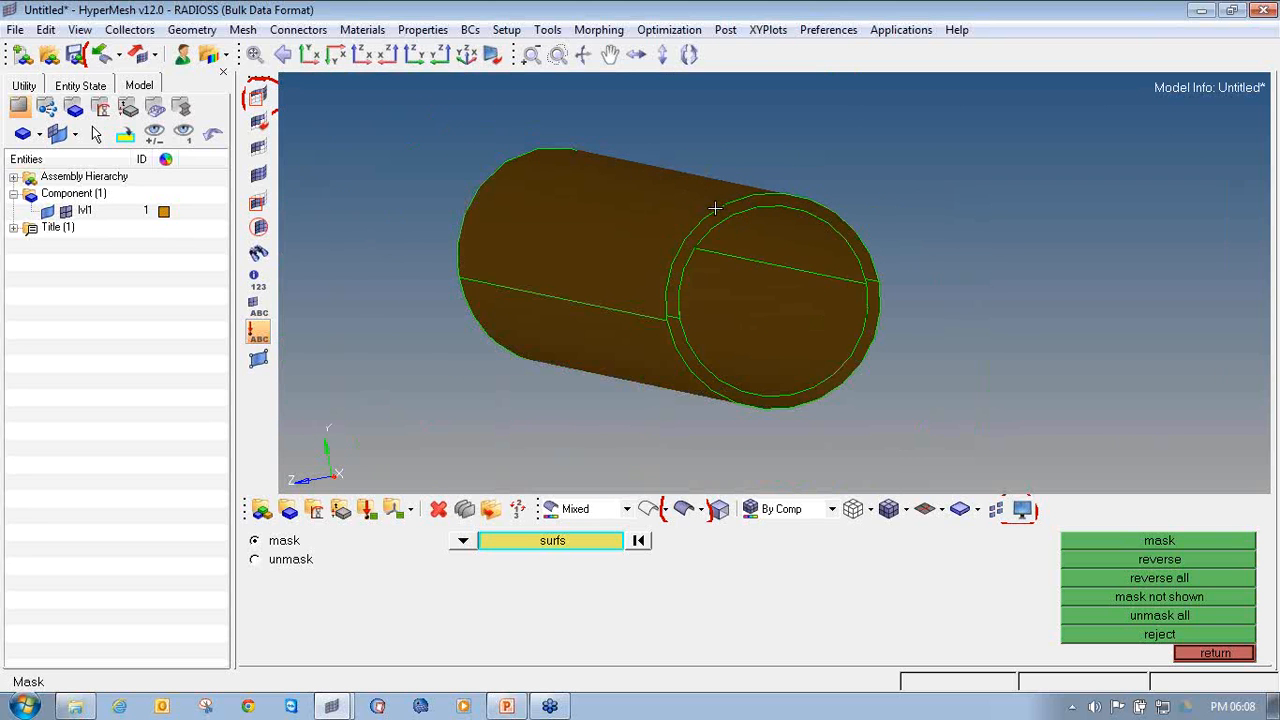
scroll(712, 200, "up", 3)
scroll(713, 188, "down", 3)
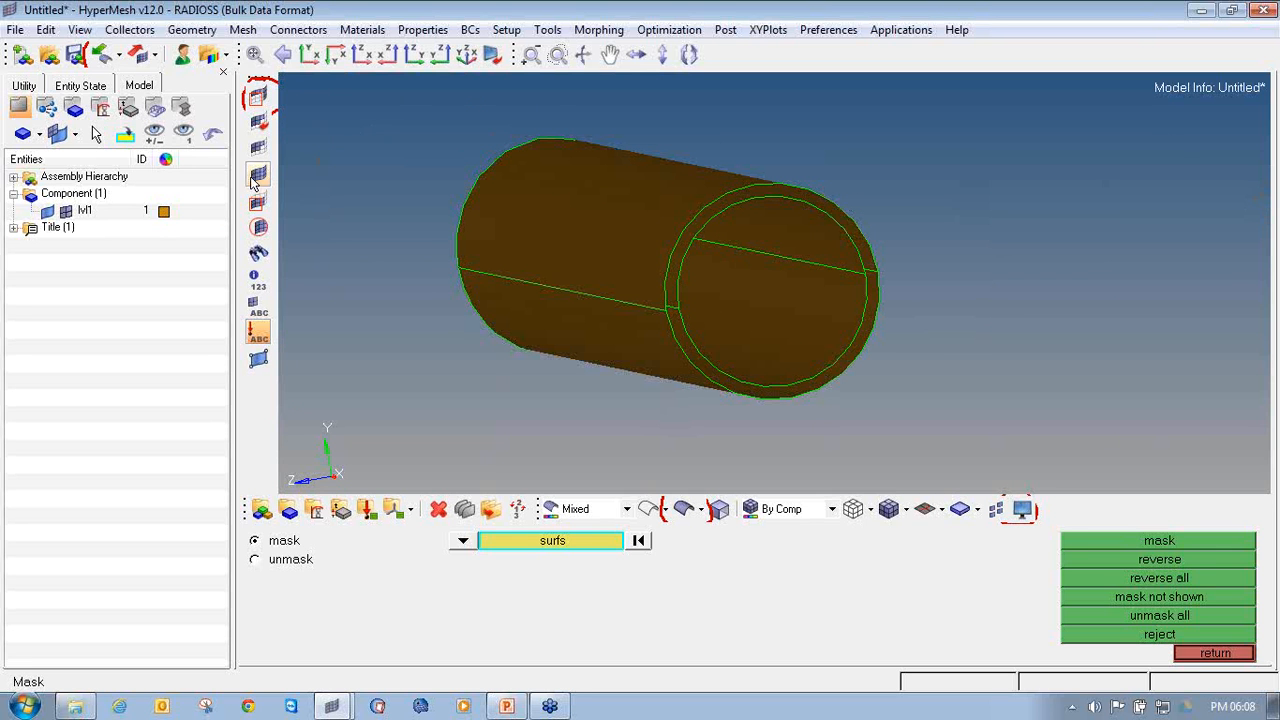
Unmask all of the roll cage geometry, then mask all surfaces so that only the solid geometry stays displayed.
left_click(1120, 613)
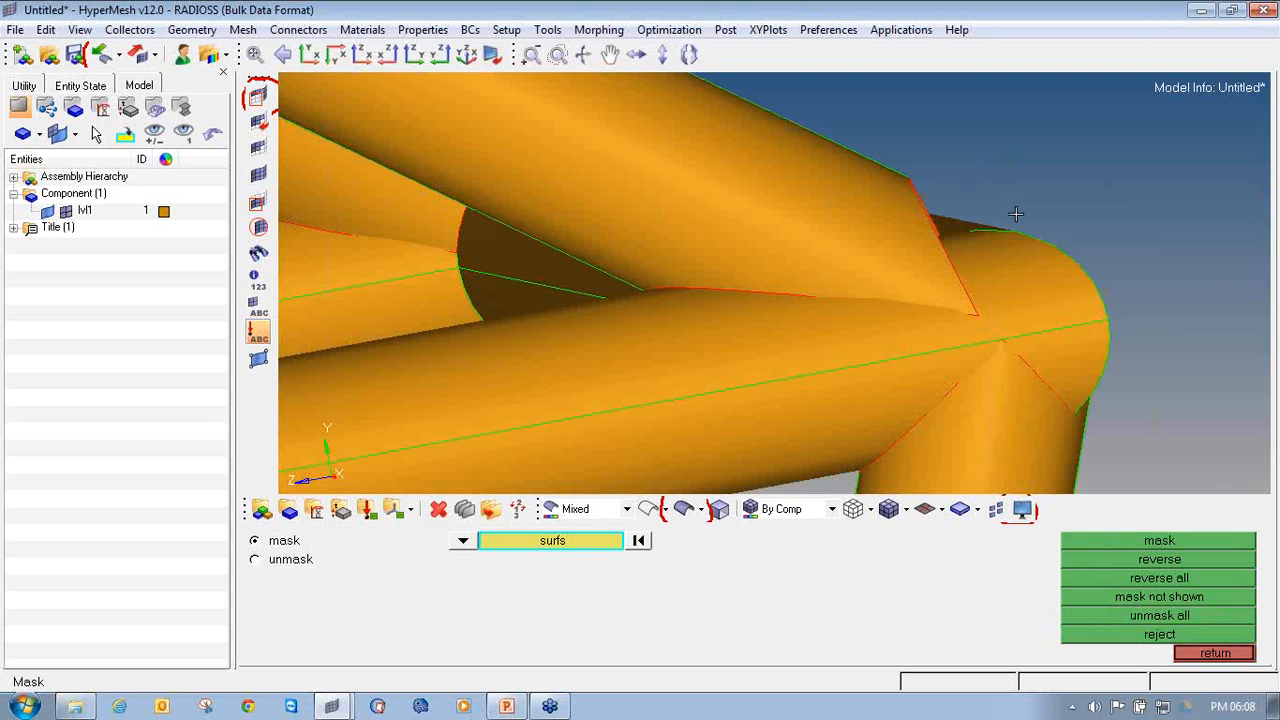
scroll(1015, 213, "down", 10)
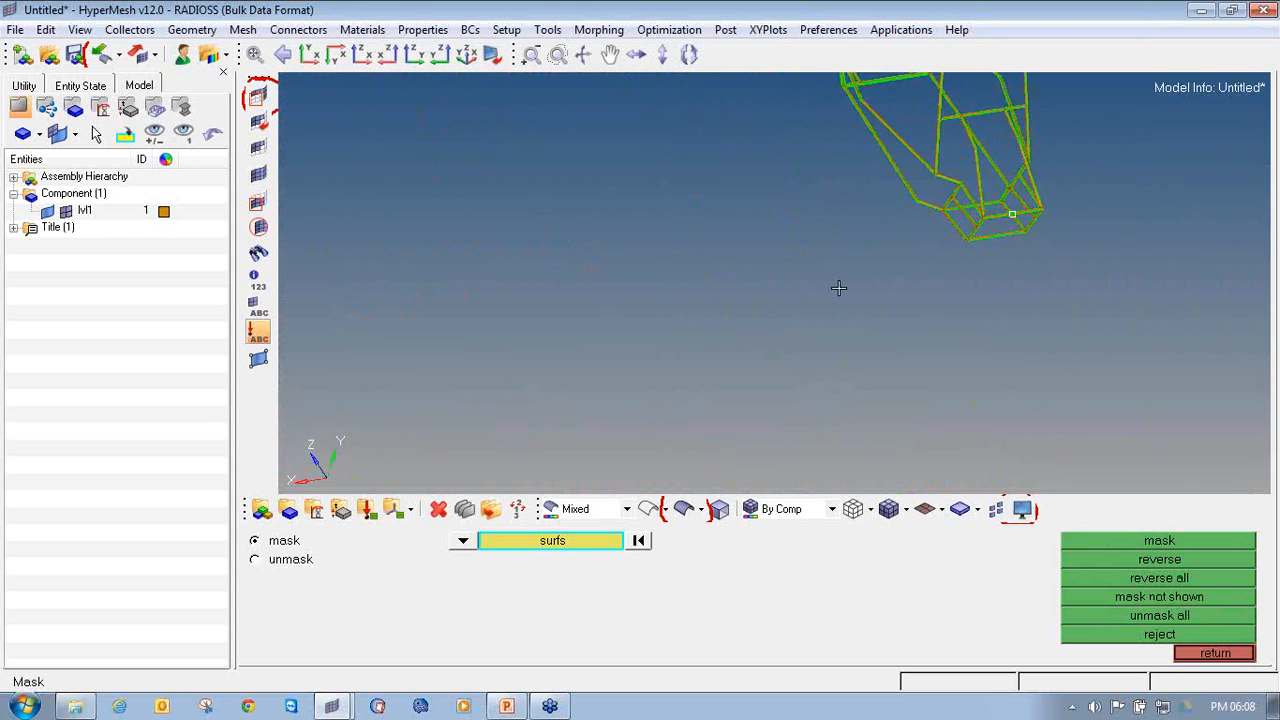
left_click_drag(838, 288, 770, 286, "ctrl")
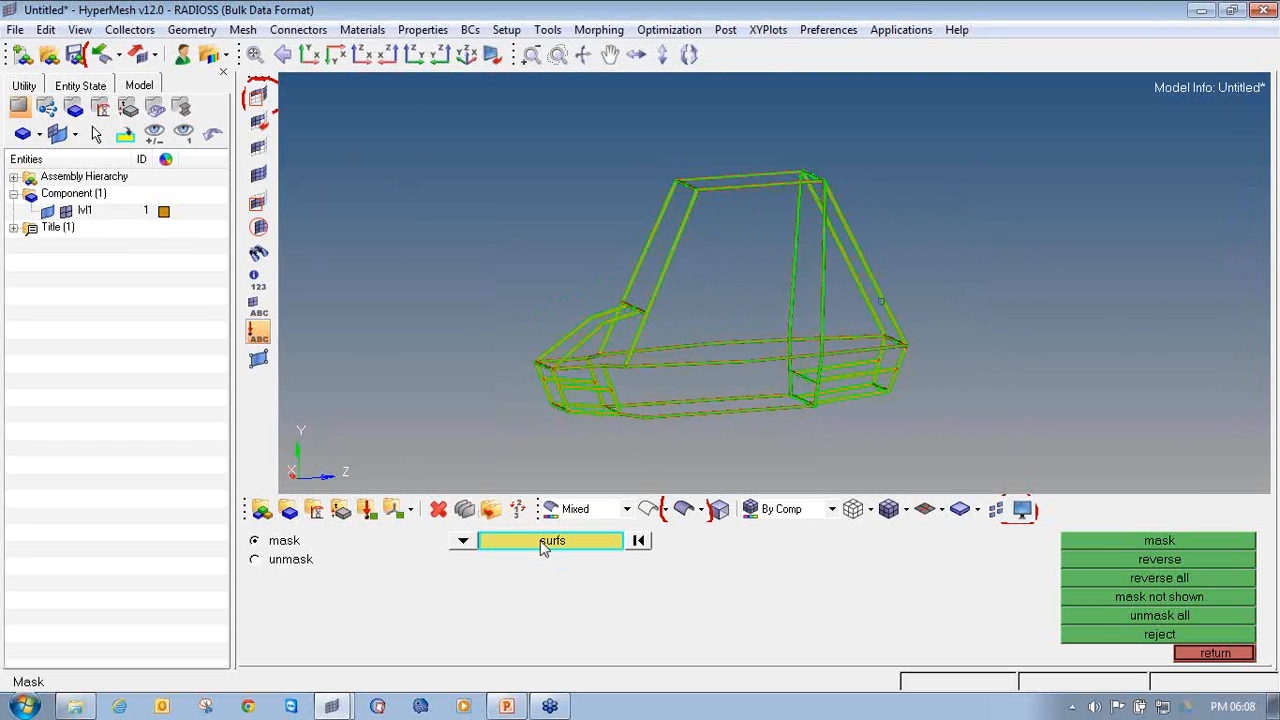
left_click(583, 541)
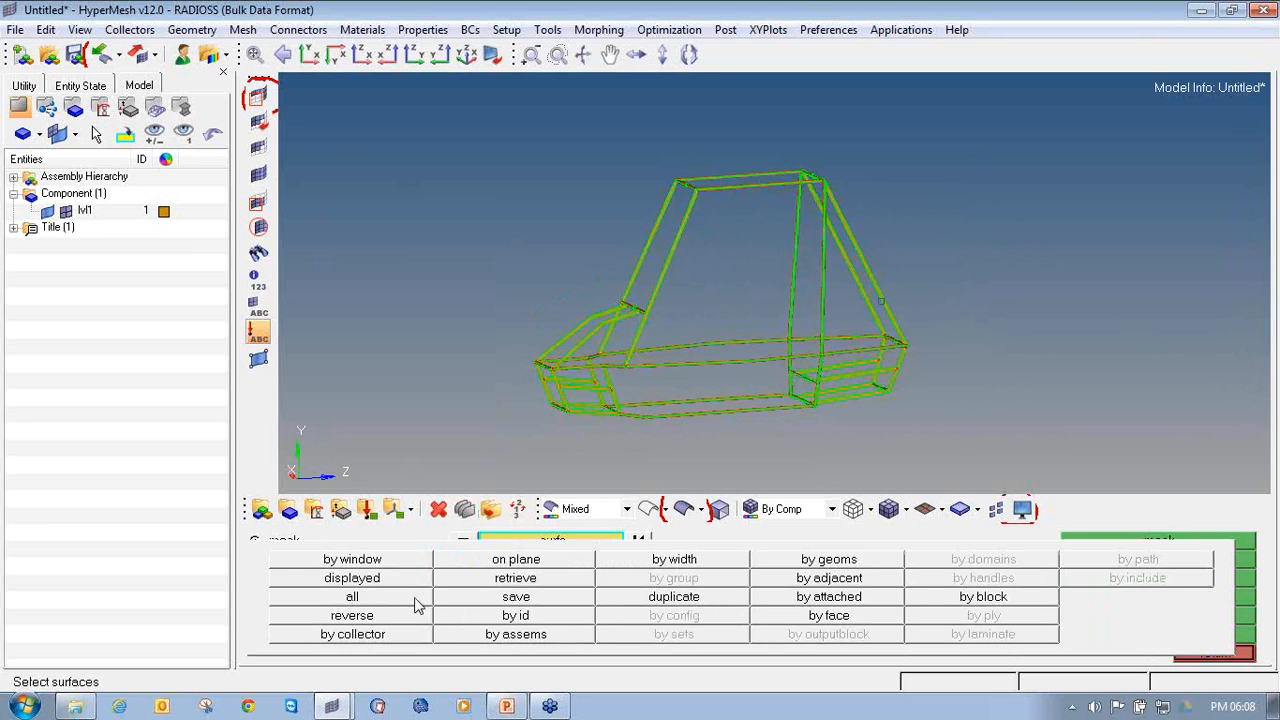
left_click(430, 600)
left_click(1095, 540)
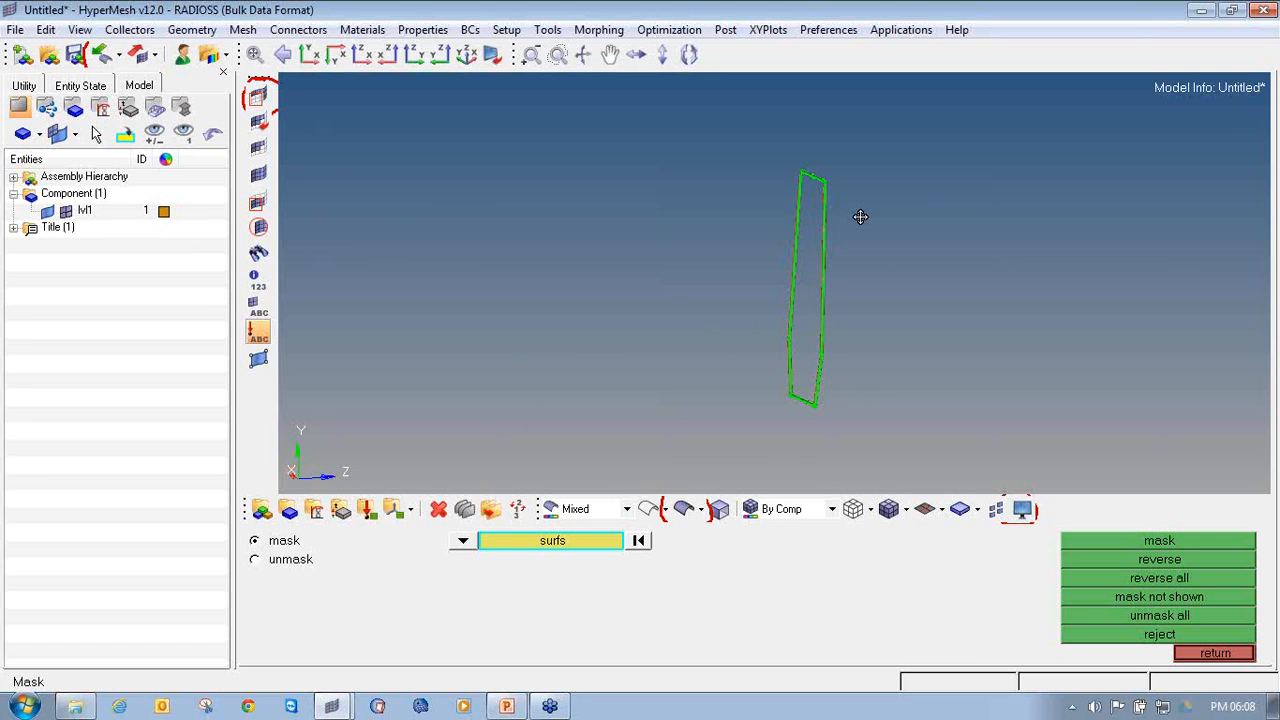
Inspect the upper corner of the remaining hoop and select a surface on its top cross tube.
right_click_drag(861, 217, 857, 287, "ctrl")
scroll(825, 243, "up", 3, "ctrl")
scroll(821, 249, "up", 5, "ctrl")
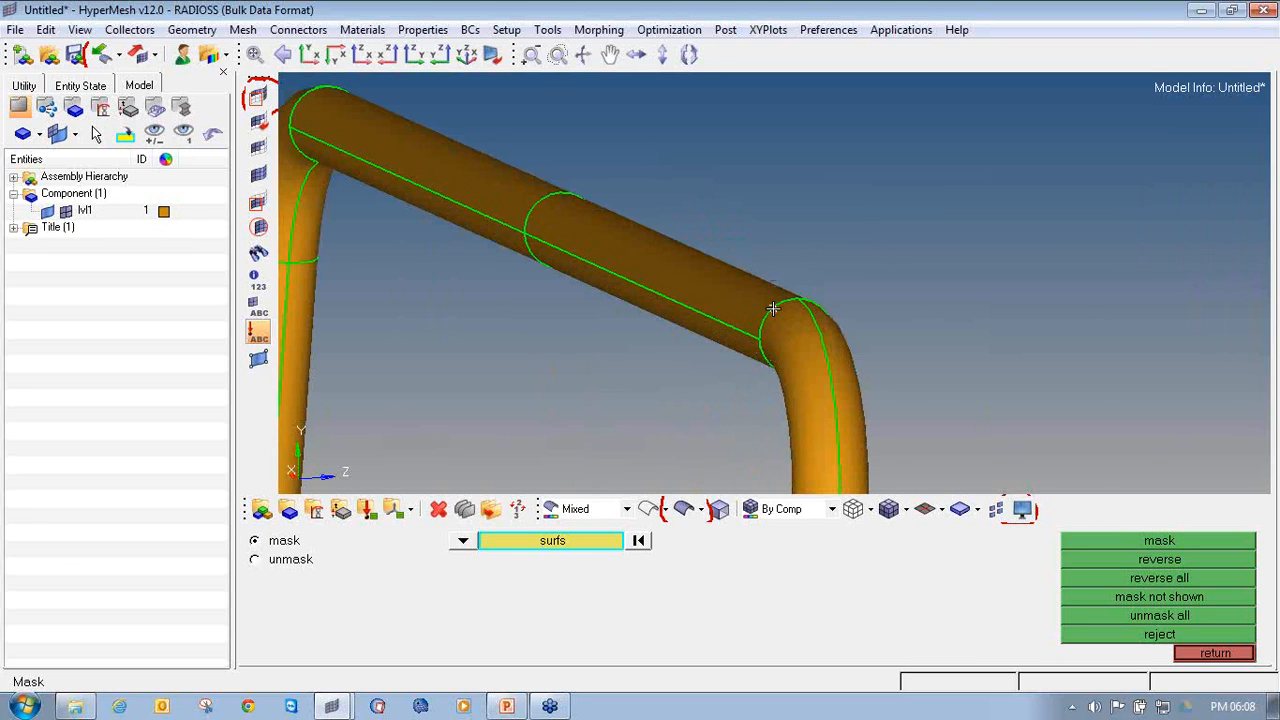
mouse_move(819, 347)
left_mouse_down("ctrl")
mouse_move(891, 343)
mouse_move(668, 338)
left_mouse_up("ctrl")
right_click_drag(668, 338, 907, 341, "ctrl")
left_click(777, 293)
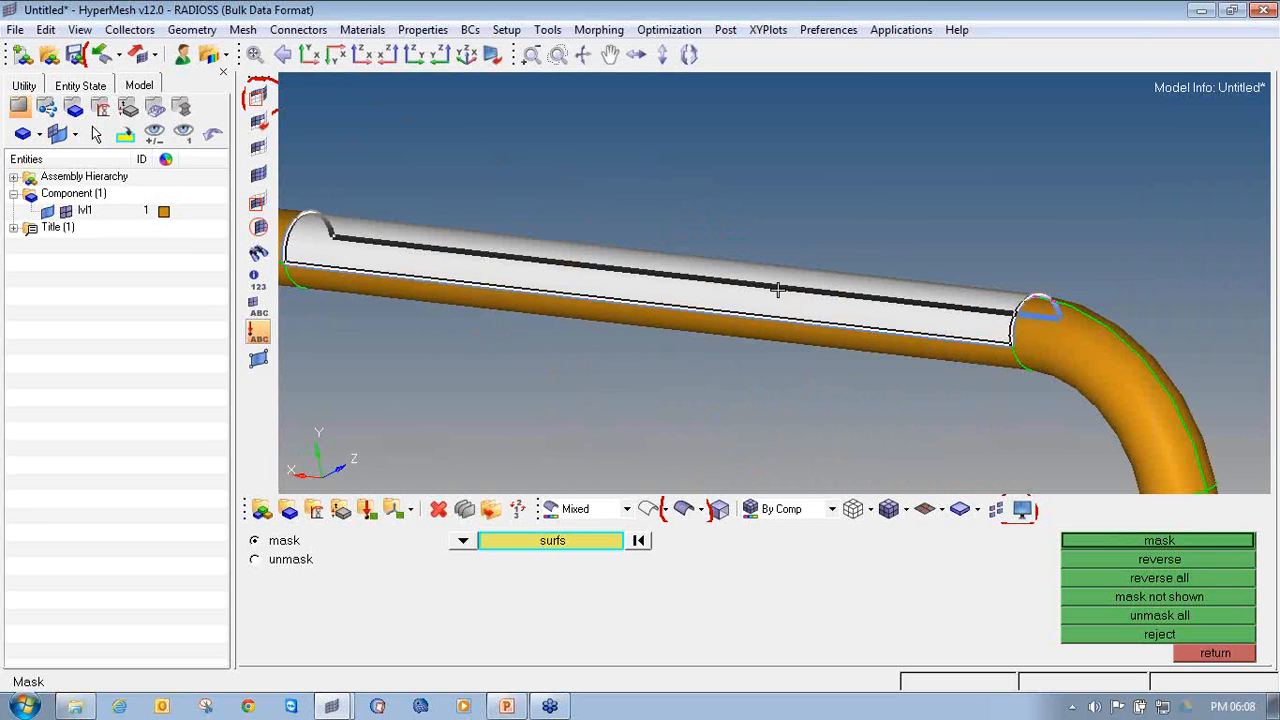
Switch the mask selection to solids, select the hoop solid, and examine its extent from the roof to the base.
left_click(490, 548)
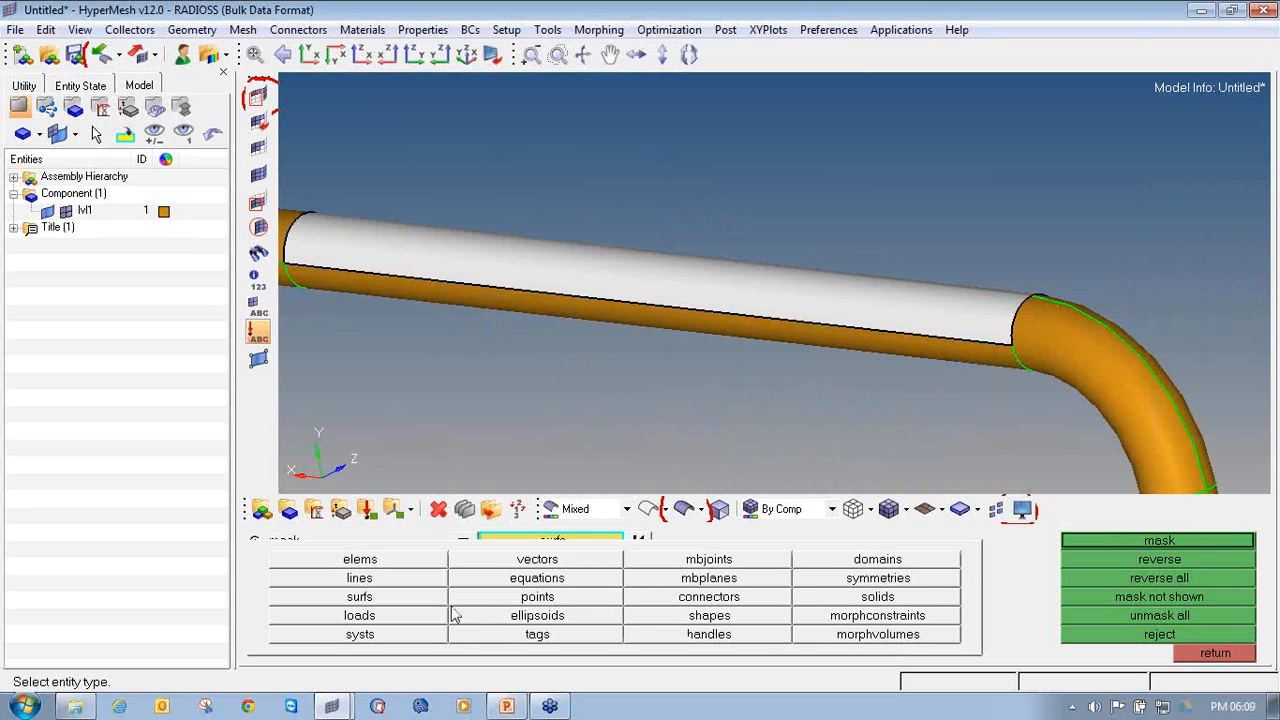
left_click(860, 597)
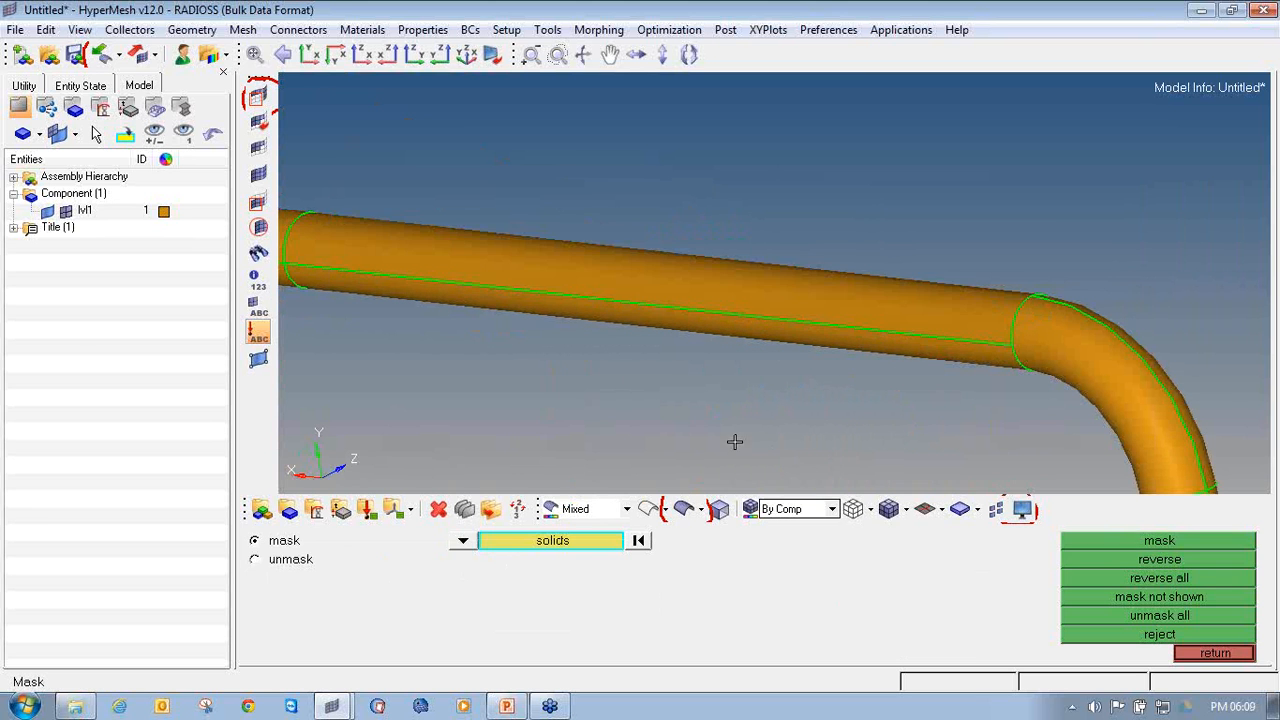
left_click(720, 315)
scroll(730, 328, "down", 5, "ctrl")
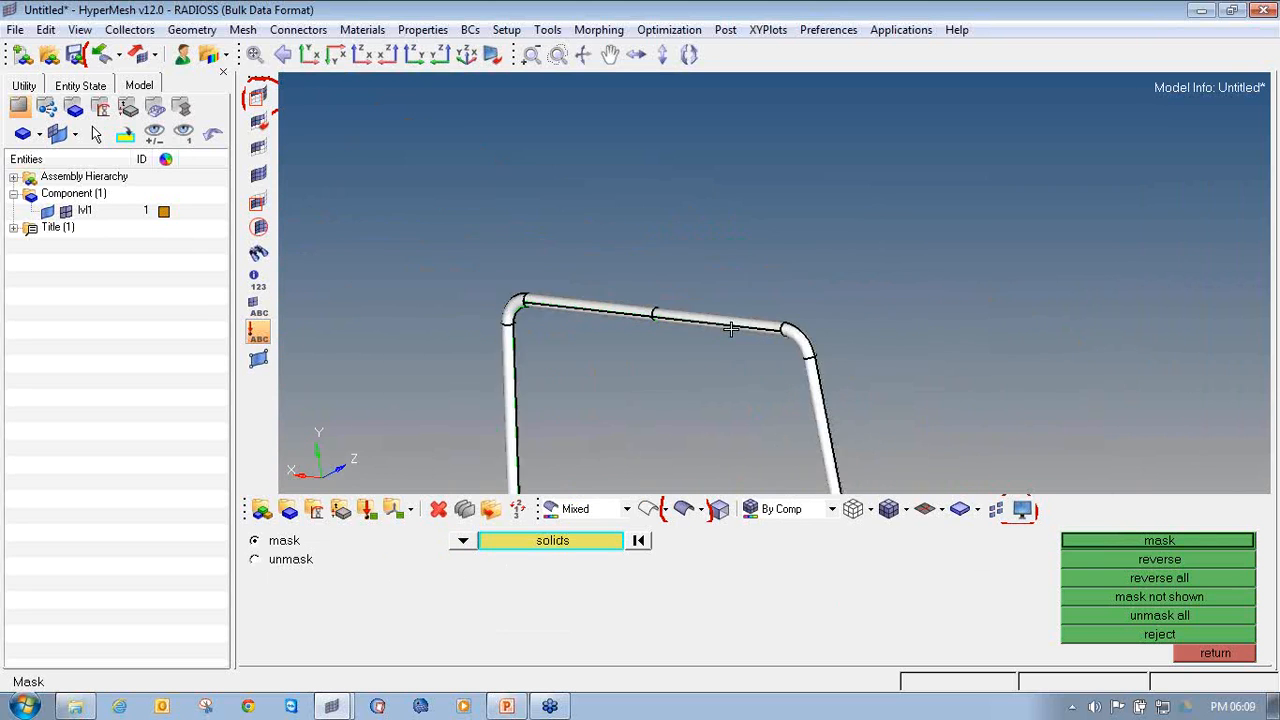
scroll(731, 329, "up", 3, "ctrl")
scroll(731, 329, "down", 6, "ctrl")
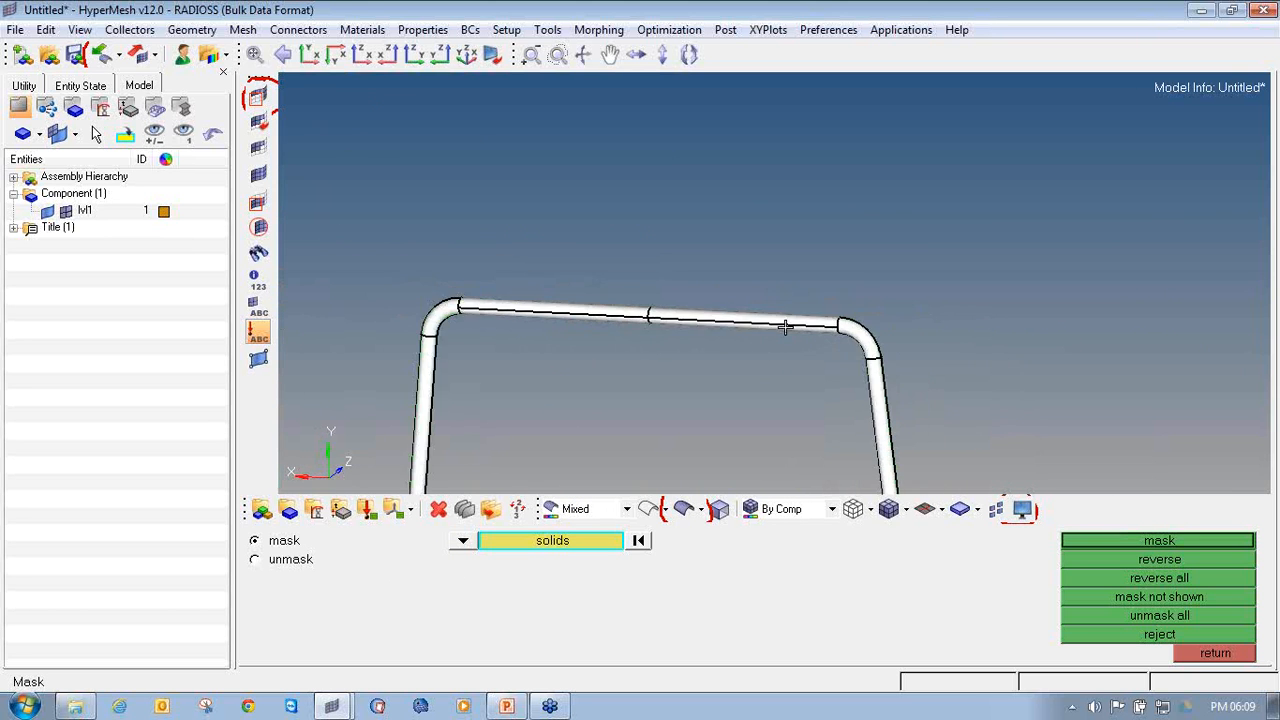
right_click_drag(784, 326, 748, 179, "ctrl")
right_click_drag(779, 405, 776, 250, "ctrl")
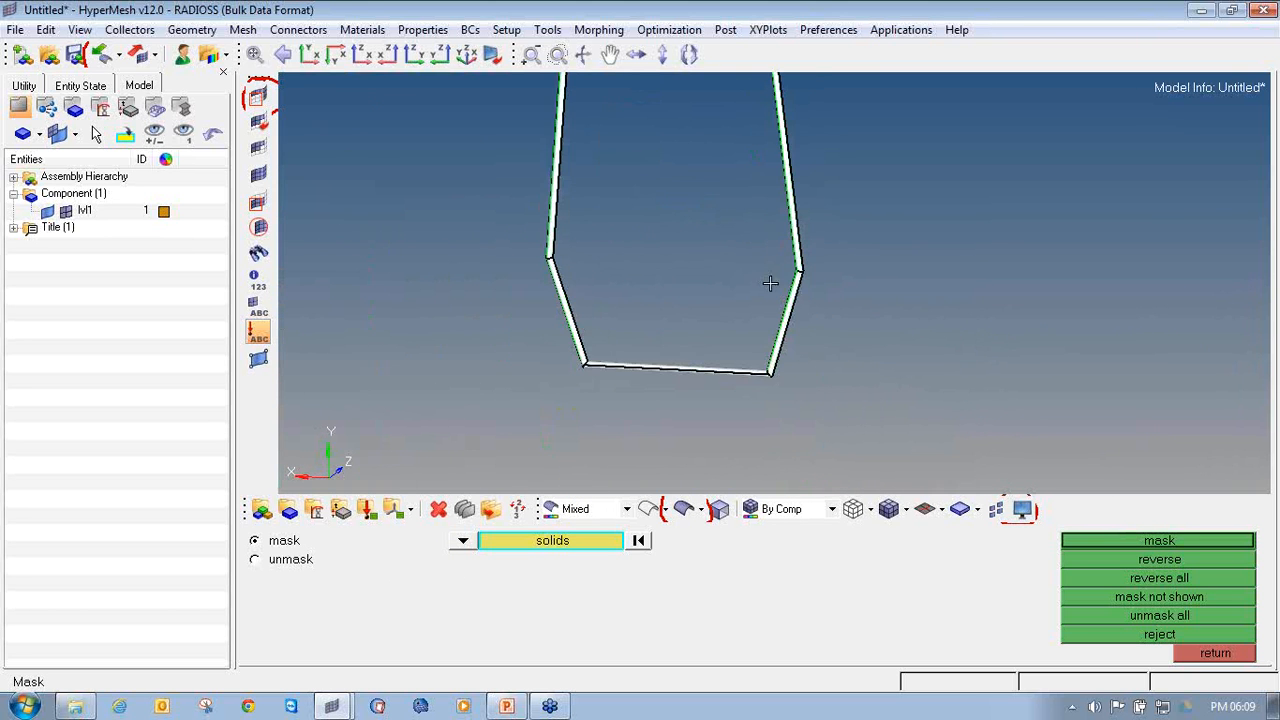
Display the geometry as wireframe and examine the inner and outer edges of the selected hoop solid.
left_click(650, 509)
mouse_move(650, 404)
left_mouse_down("ctrl")
mouse_move(731, 380)
mouse_move(641, 388)
mouse_move(680, 380)
mouse_move(663, 366)
mouse_move(766, 380)
mouse_move(614, 397)
mouse_move(611, 354)
mouse_move(617, 406)
mouse_move(644, 396)
left_mouse_up("ctrl")
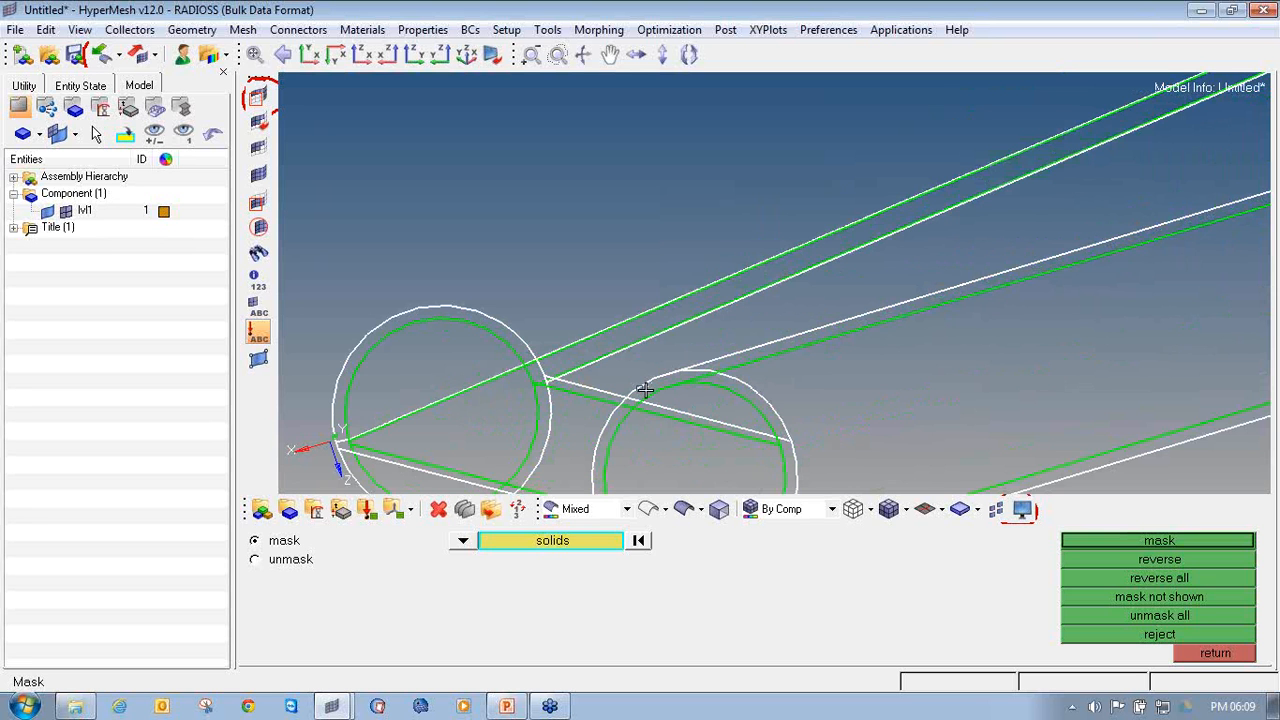
scroll(645, 390, "down", 8, "ctrl")
left_click_drag(906, 320, 886, 338, "ctrl")
right_click_drag(886, 338, 701, 368, "ctrl")
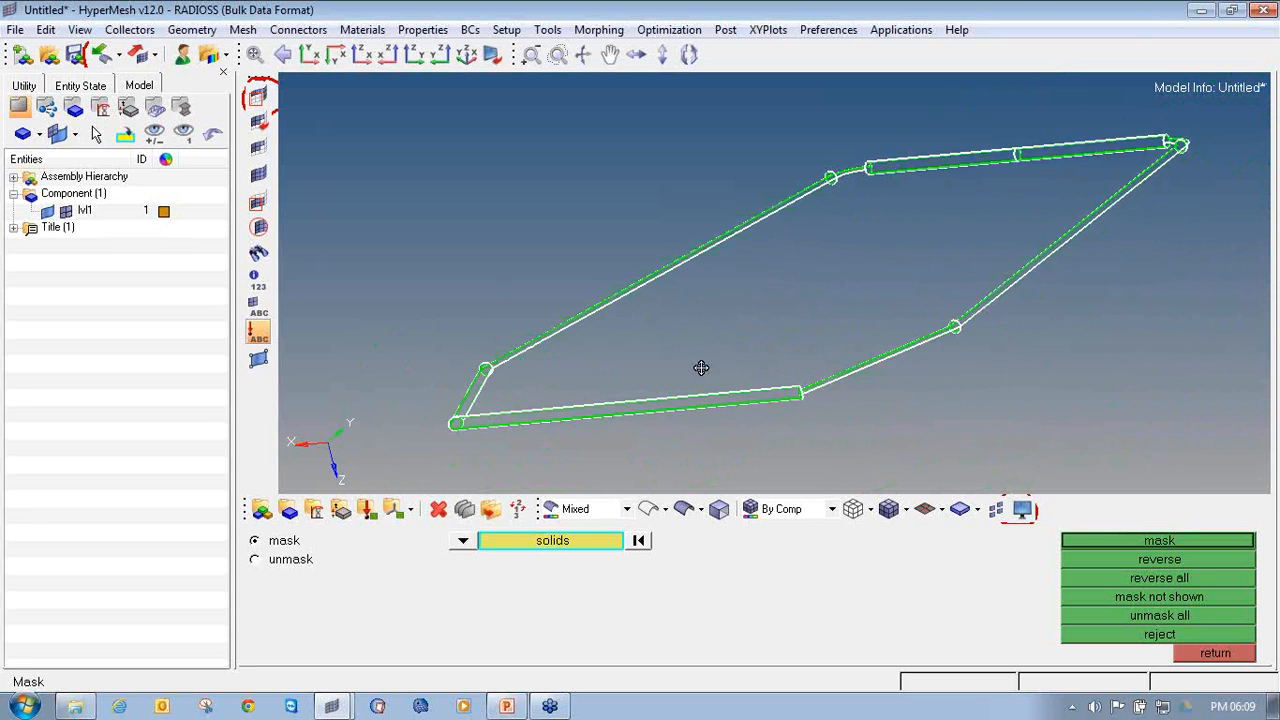
scroll(705, 367, "down", 3, "ctrl")
left_click_drag(709, 366, 659, 397, "ctrl")
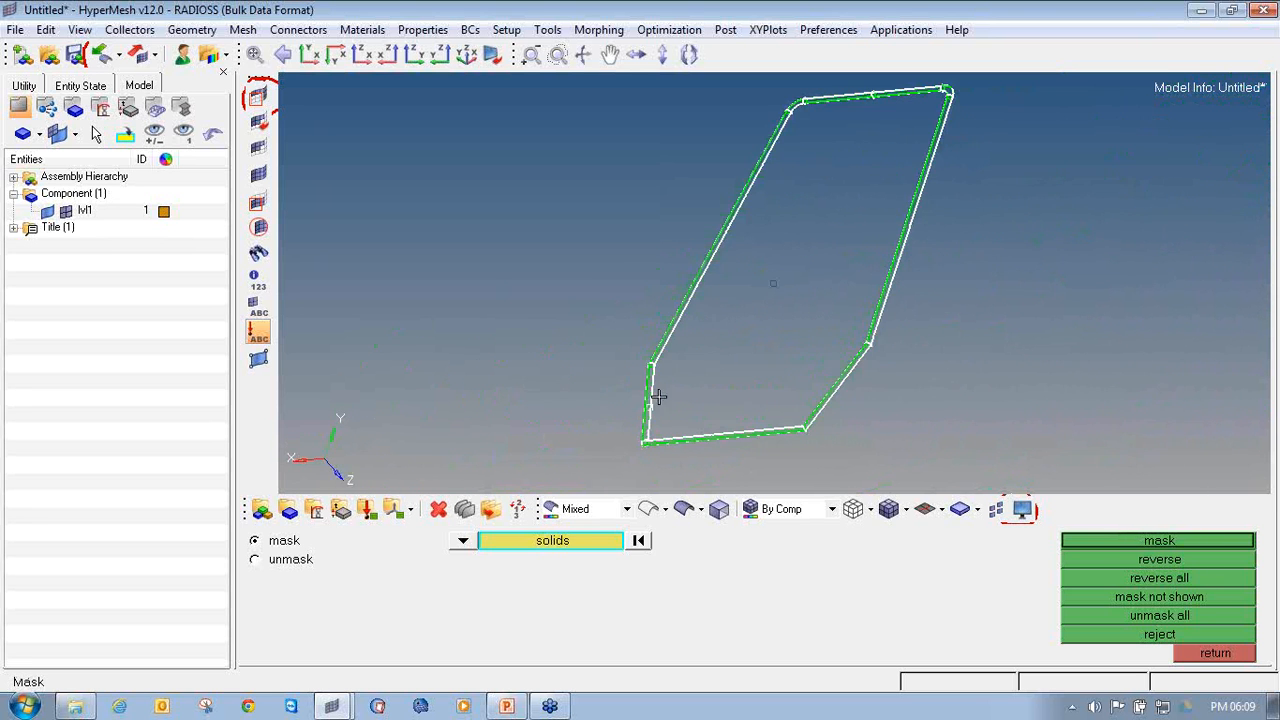
scroll(921, 354, "down", 3, "ctrl")
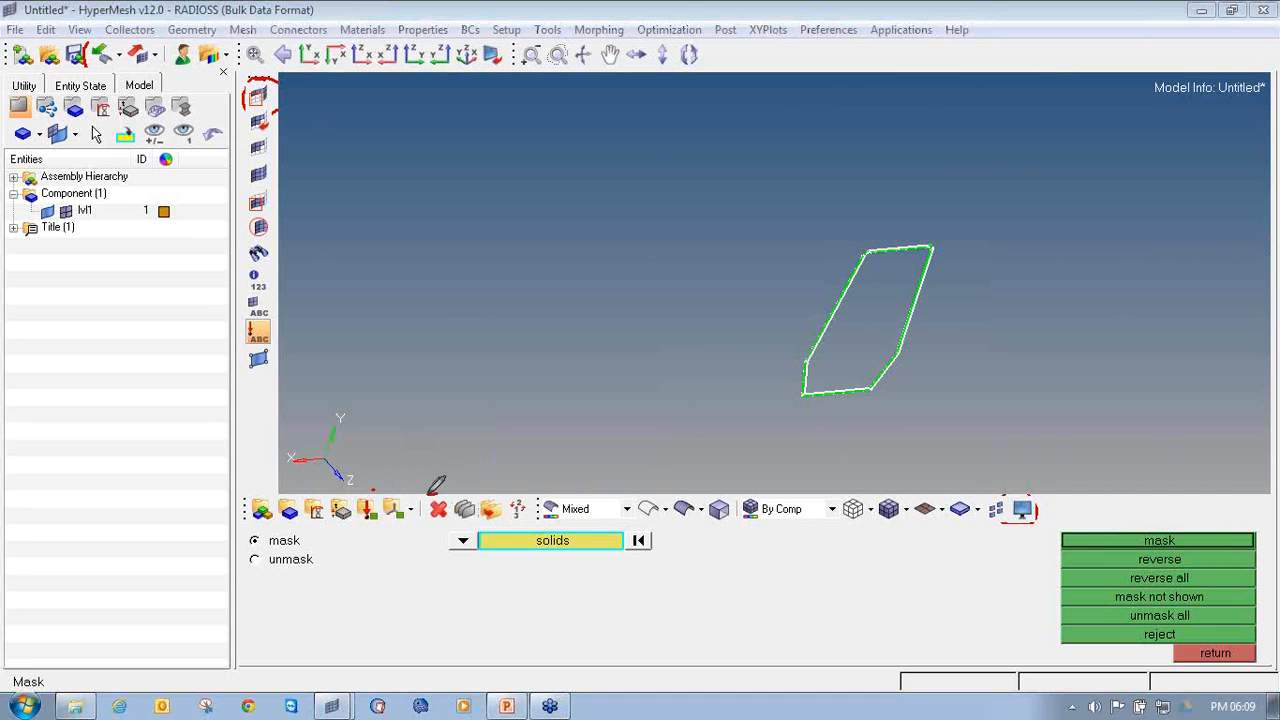
Unmask all of the roll cage geometry and finish masking.
mouse_move(436, 488)
left_mouse_down()
mouse_move(462, 522)
mouse_move(440, 490)
left_mouse_up()
left_click(1180, 620)
left_click(1202, 655)
Delete all solids from the roll cage while leaving deletion of bounding surfaces off, and check the remaining geometry from the side.
left_click(439, 512)
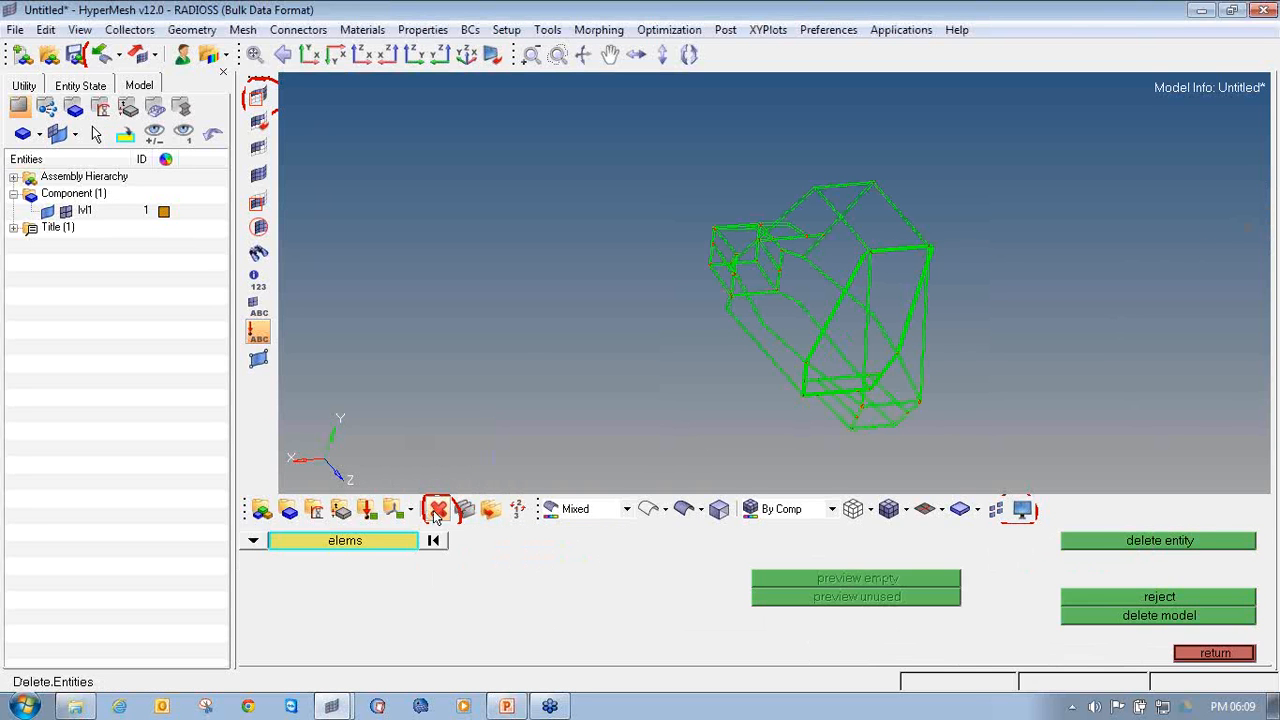
left_click(251, 541)
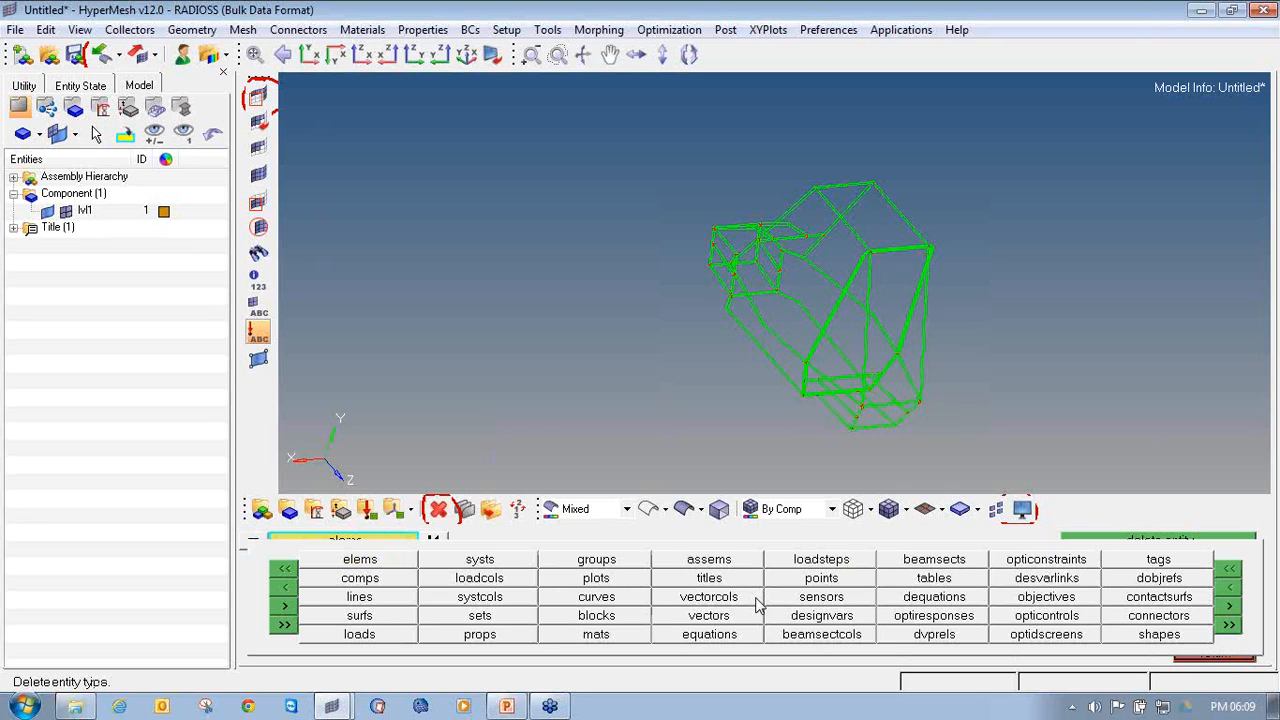
left_click(1229, 606)
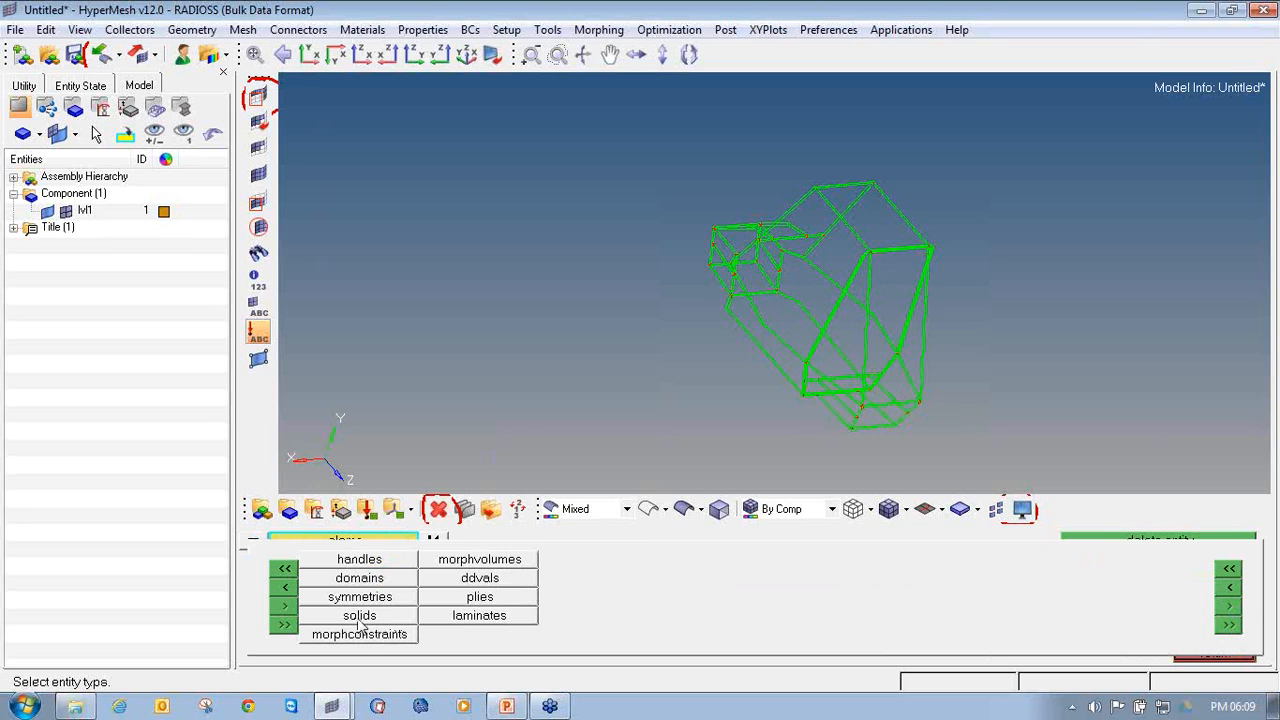
left_click(360, 616)
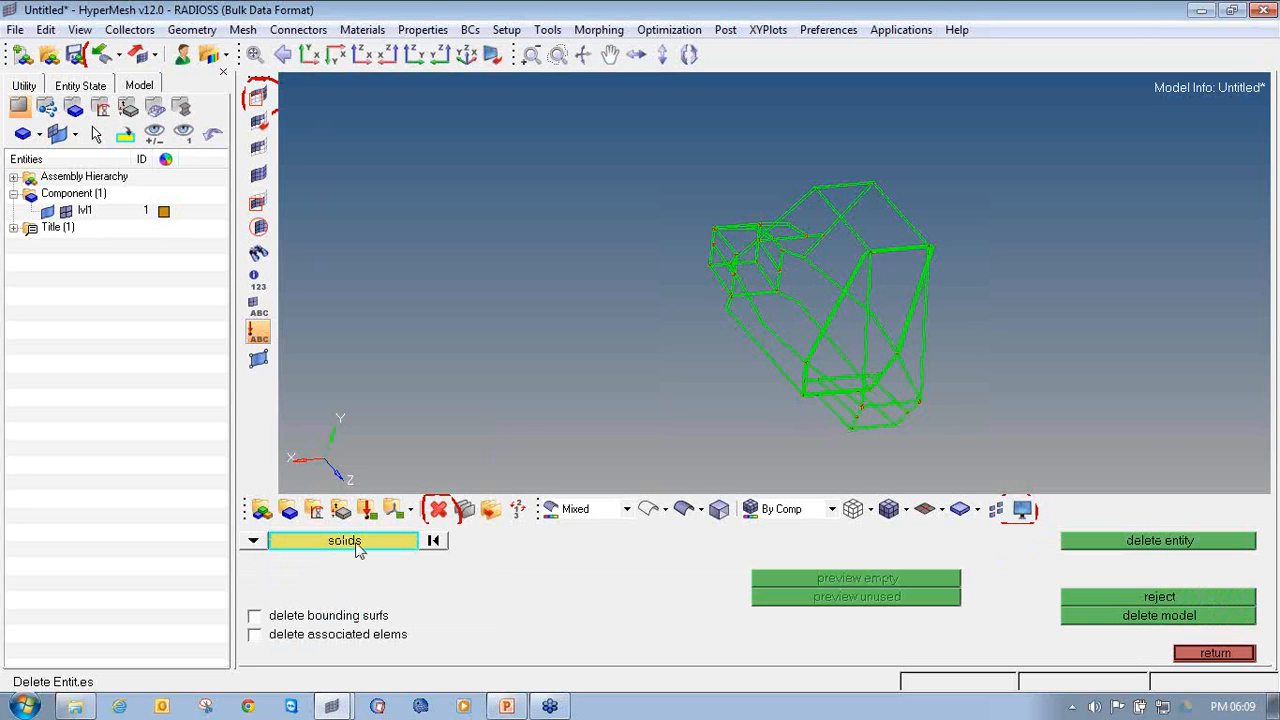
left_click(358, 545)
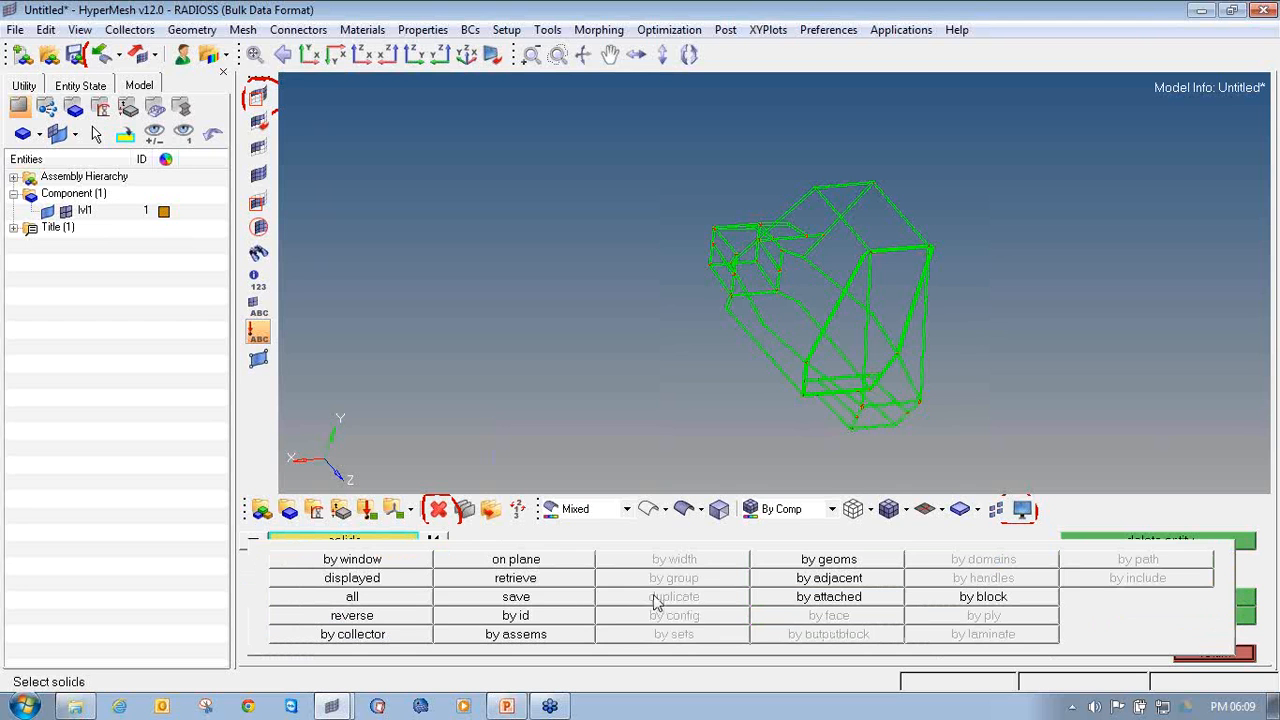
left_click(405, 598)
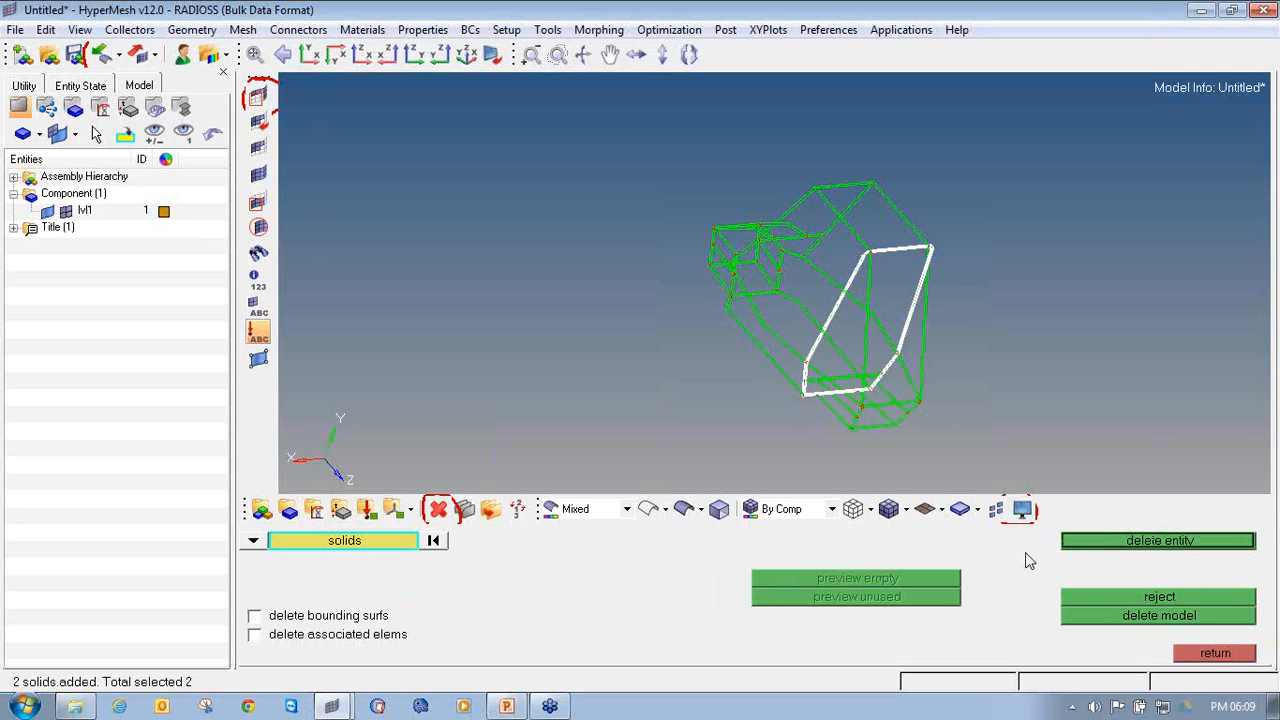
left_click(1116, 546)
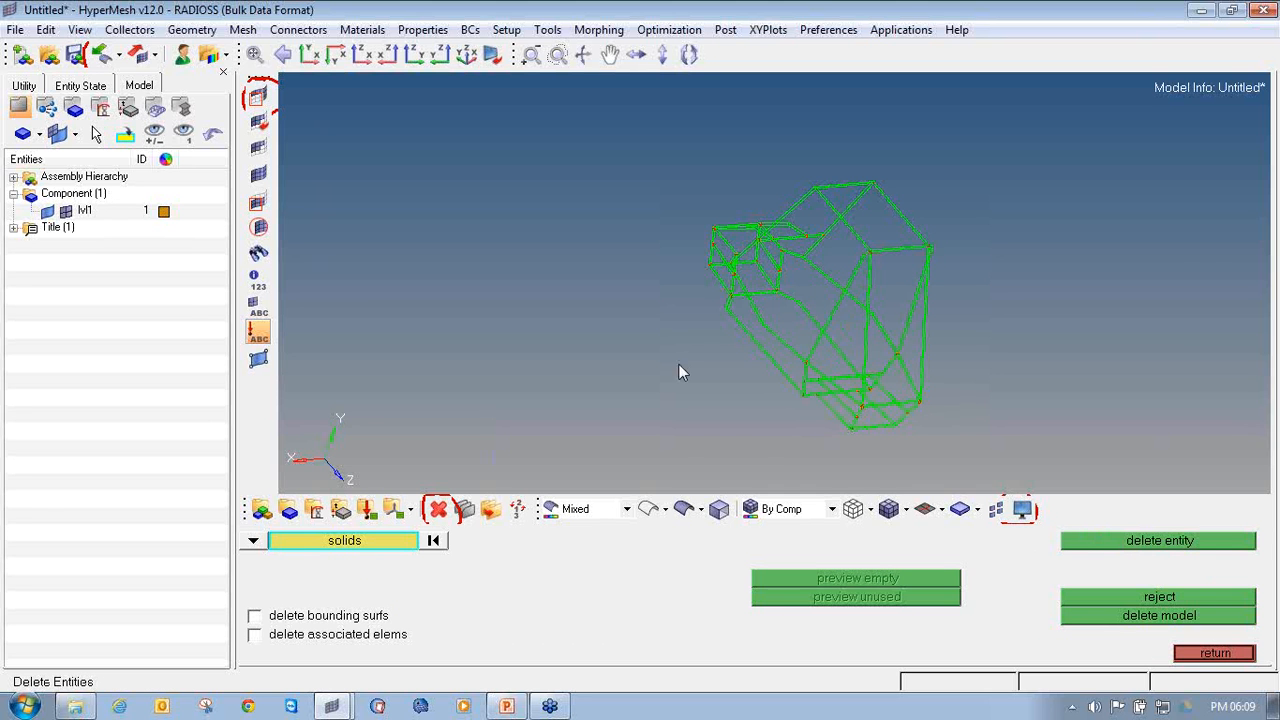
left_click_drag(679, 365, 852, 396, "ctrl")
left_click_drag(815, 345, 780, 376, "ctrl")
left_click_drag(803, 174, 866, 280, "ctrl")
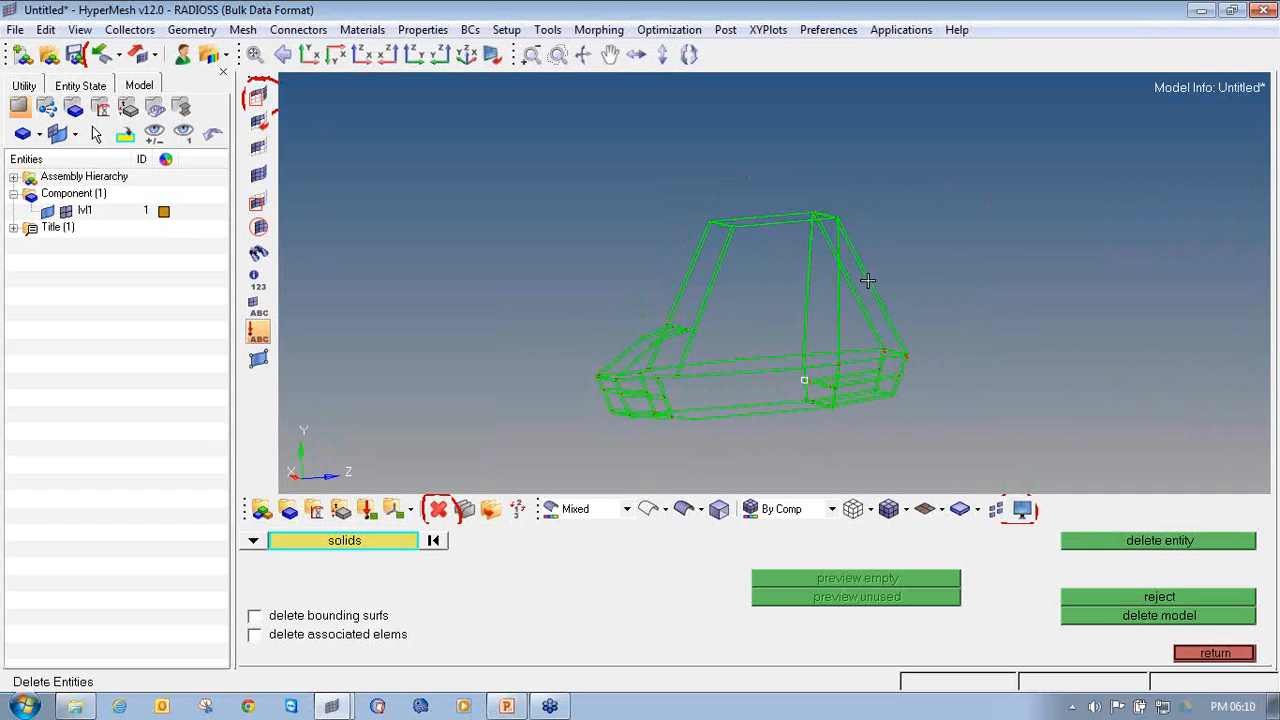
left_click(1214, 653)
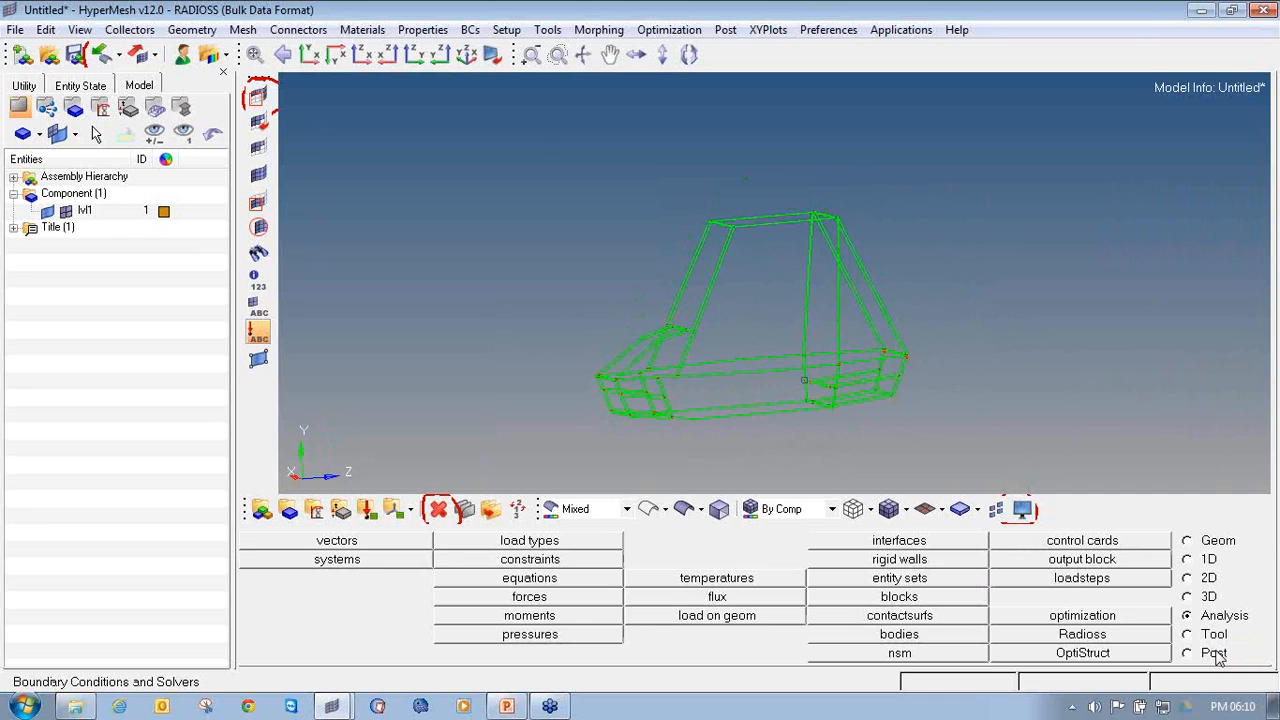
Display the roll cage surfaces shaded with edges and inspect the tubes around the nose.
left_click(683, 509)
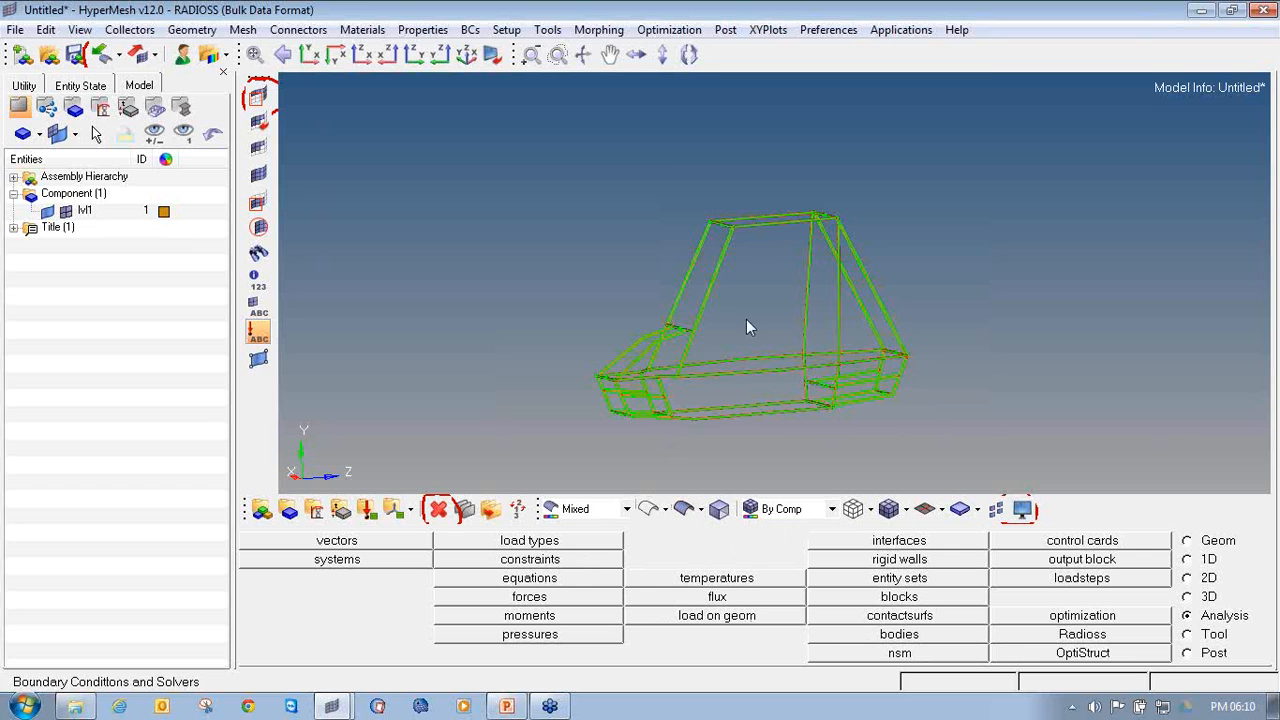
left_click_drag(763, 321, 780, 331, "ctrl")
scroll(689, 384, "up", 6, "ctrl")
scroll(689, 384, "down", 8)
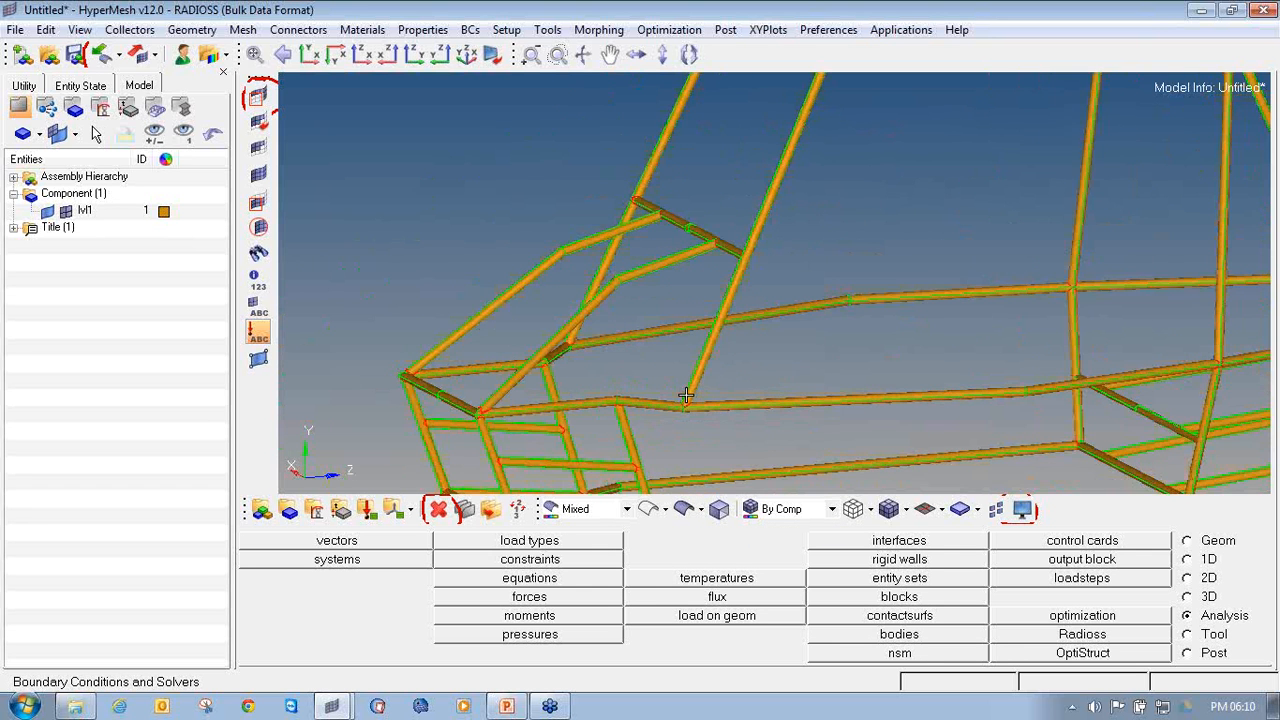
right_click_drag(653, 396, 665, 365, "ctrl")
Start midsurface extraction from the geometry tools and choose the auto midsurface method.
left_click(1215, 542)
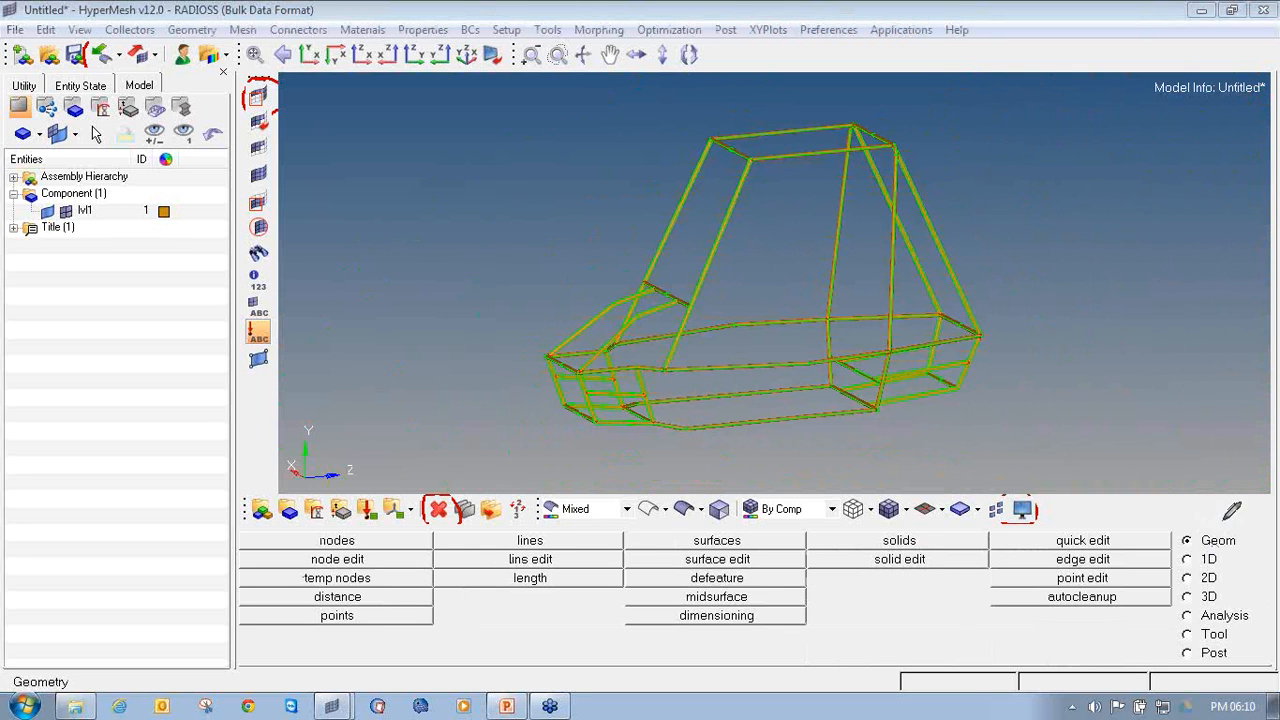
mouse_move(1220, 521)
left_mouse_down()
mouse_move(1183, 531)
mouse_move(1180, 555)
mouse_move(1244, 528)
mouse_move(1214, 520)
left_mouse_up()
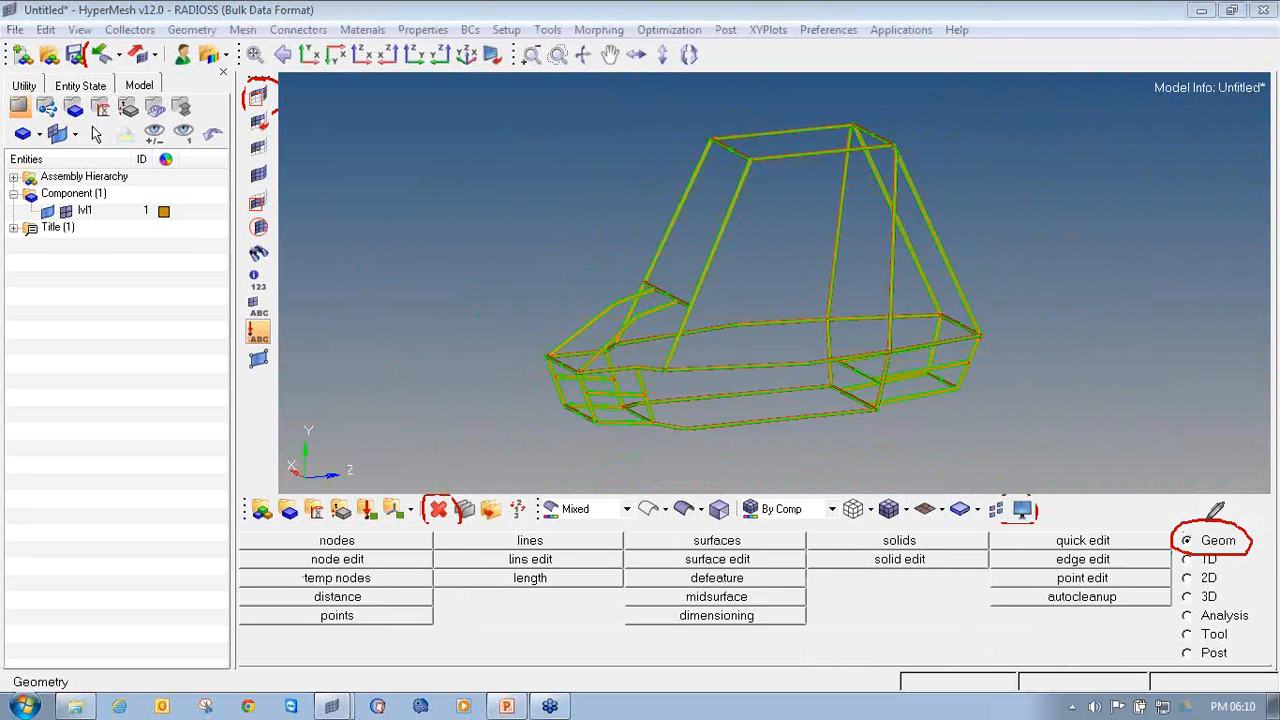
mouse_move(672, 604)
left_mouse_down()
mouse_move(758, 589)
mouse_move(677, 604)
left_mouse_up()
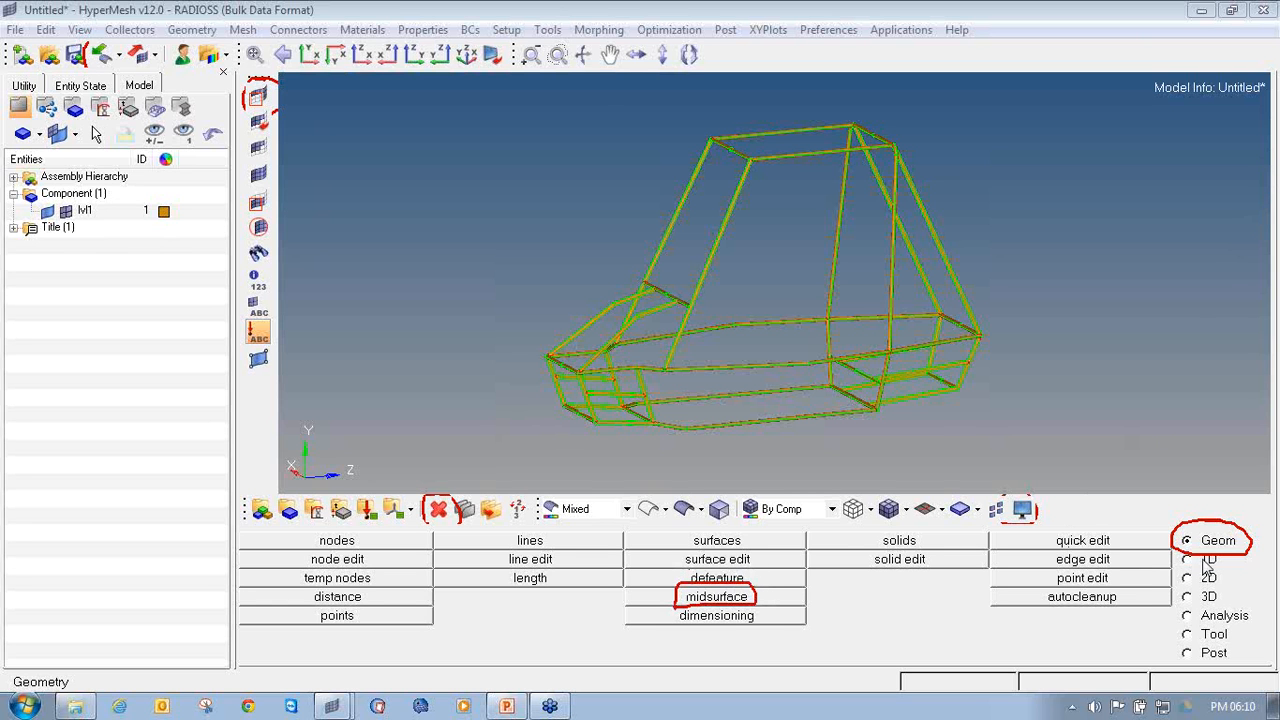
left_click(737, 602)
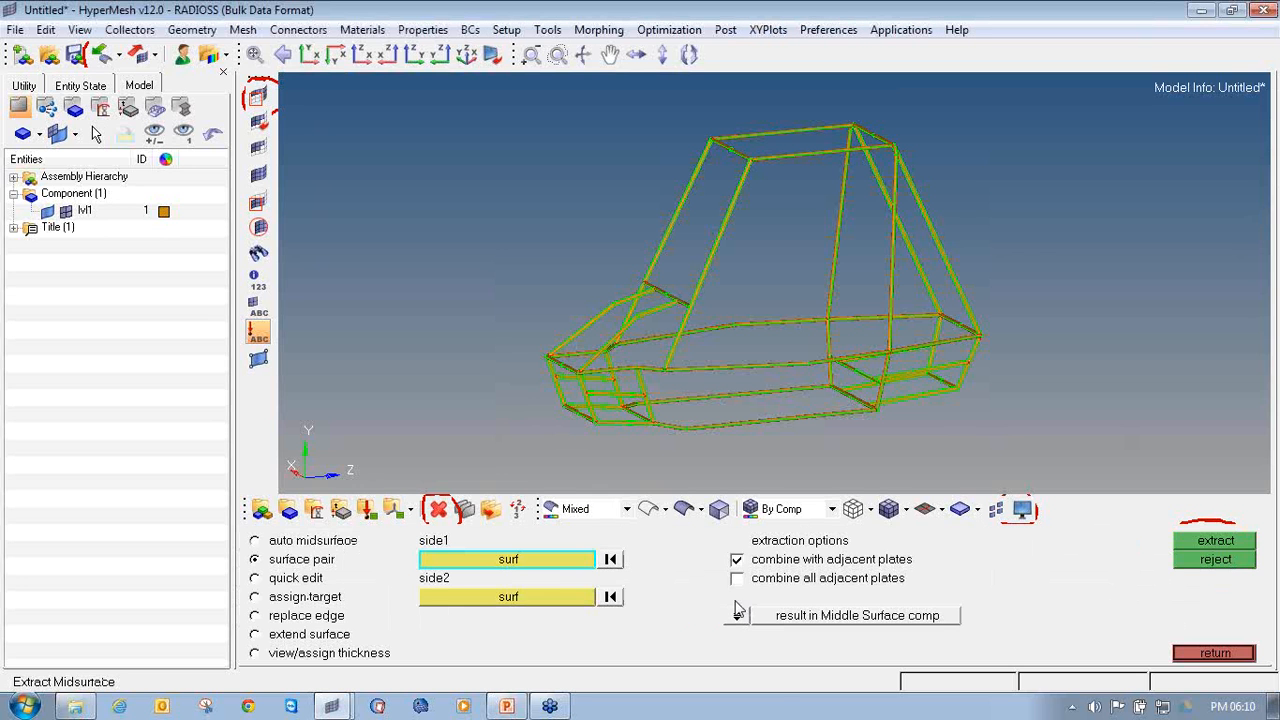
left_click(345, 543)
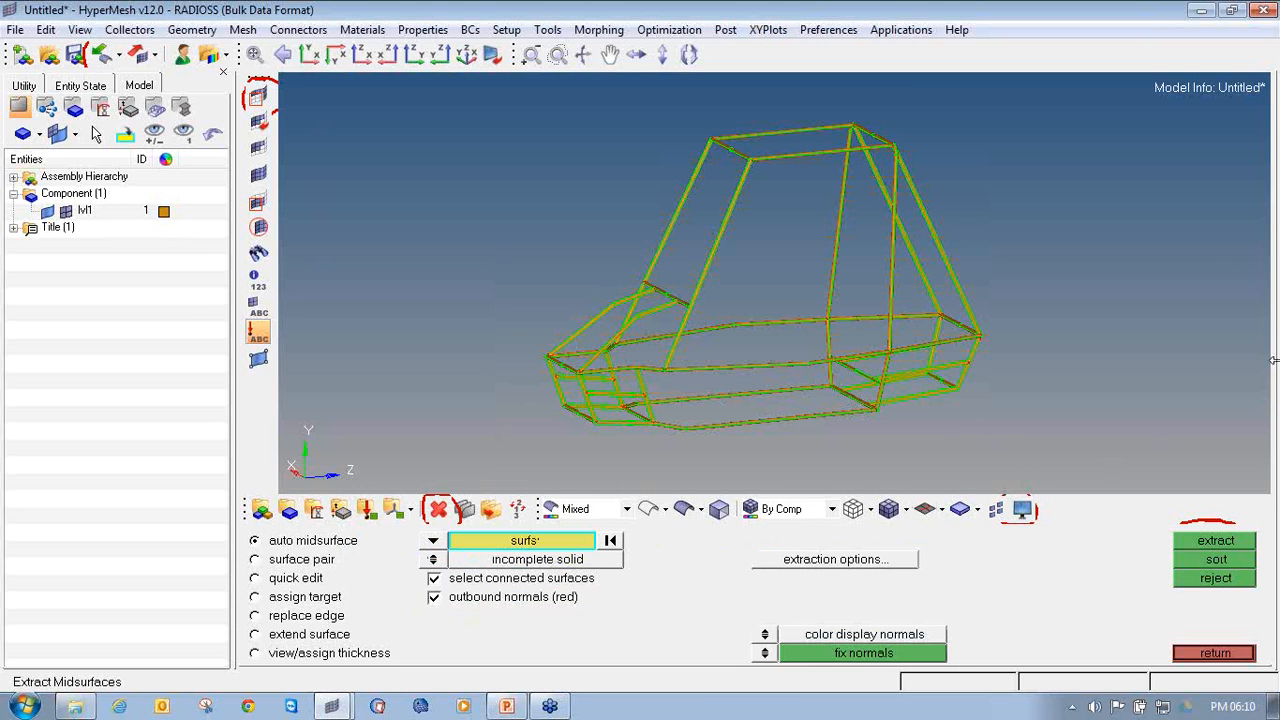
left_click(1273, 222)
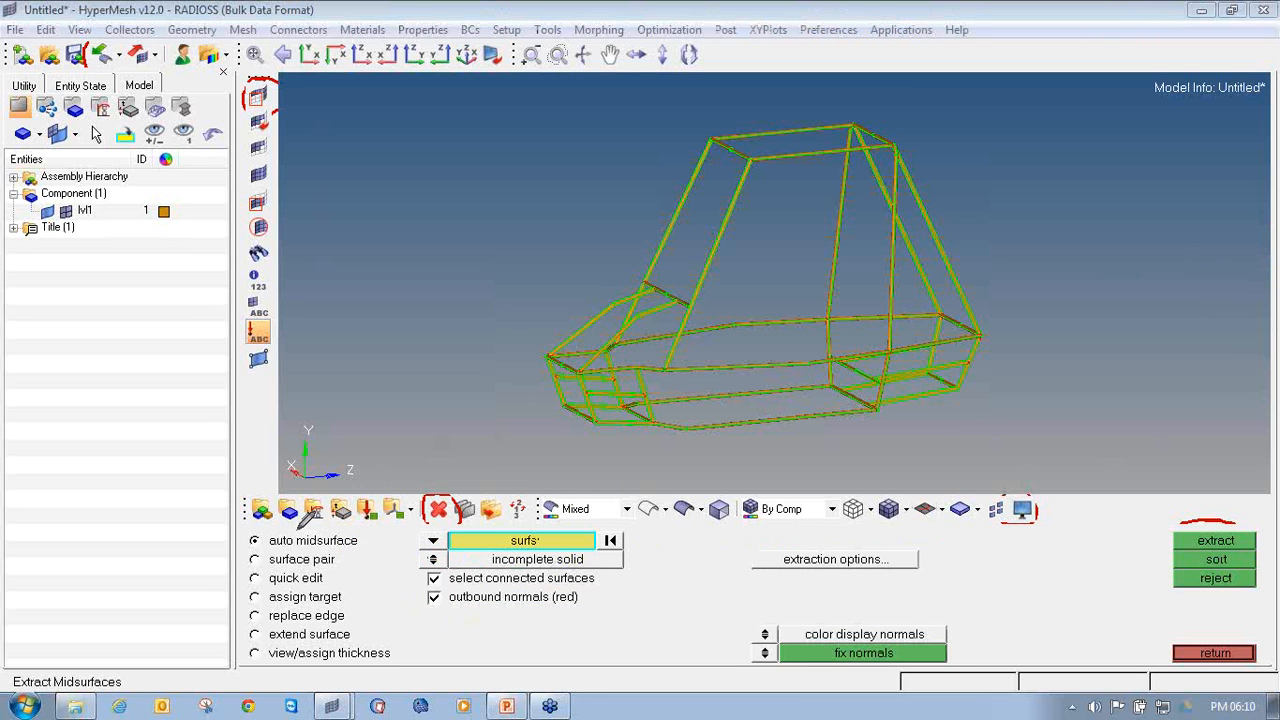
mouse_move(295, 530)
left_mouse_down()
mouse_move(245, 532)
mouse_move(262, 552)
mouse_move(370, 537)
mouse_move(282, 531)
left_mouse_up()
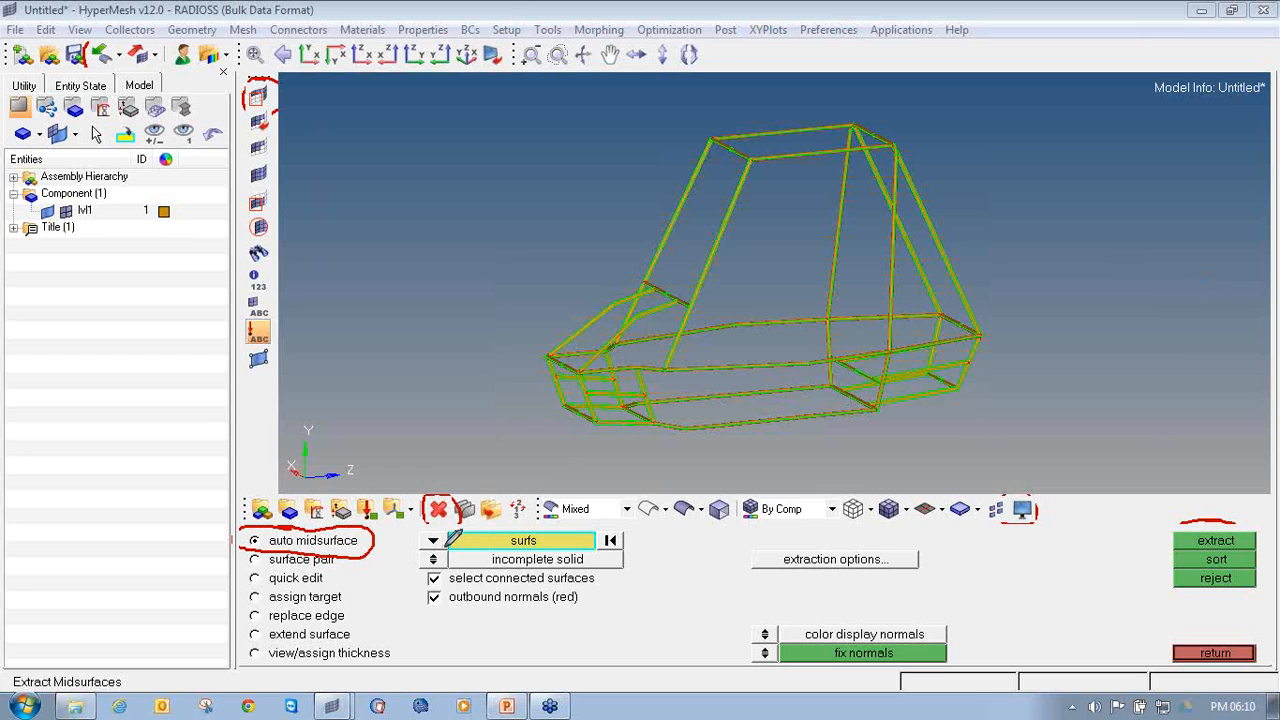
mouse_move(440, 548)
left_mouse_down()
mouse_move(444, 565)
mouse_move(530, 572)
mouse_move(635, 553)
mouse_move(441, 549)
left_mouse_up()
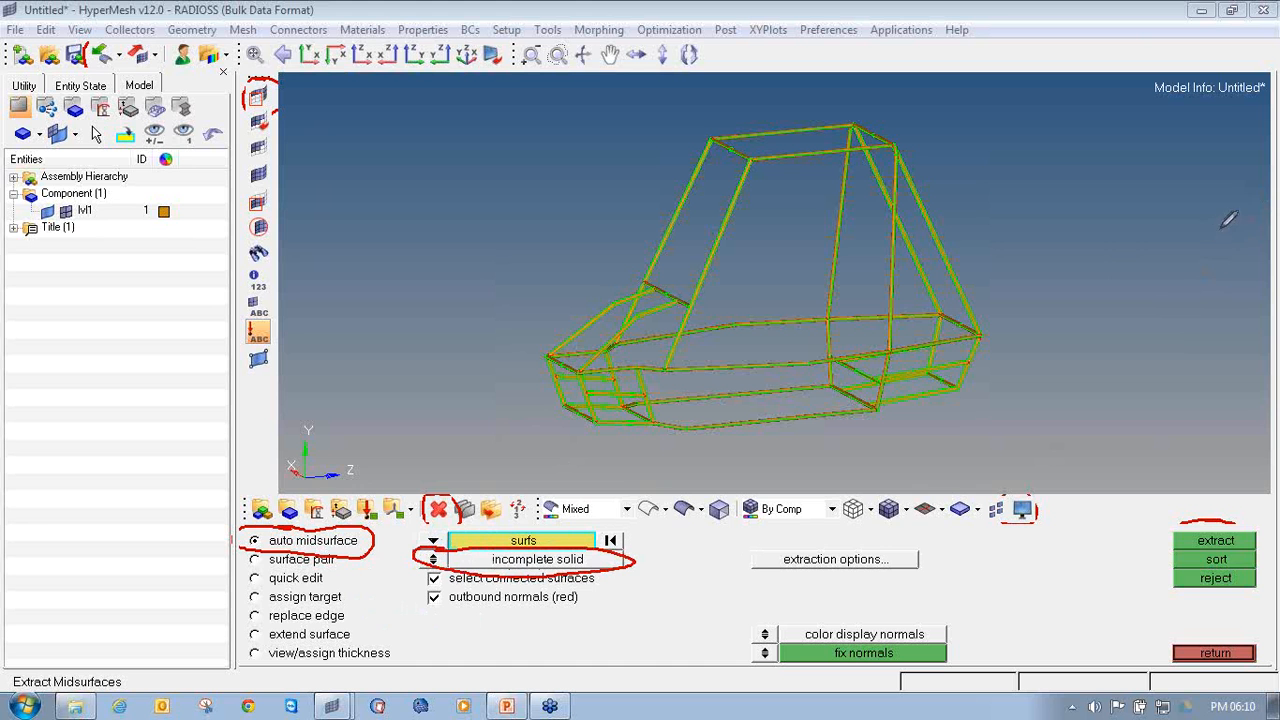
Keep the extraction type as incomplete solid and select all roll cage surfaces.
left_click(436, 560)
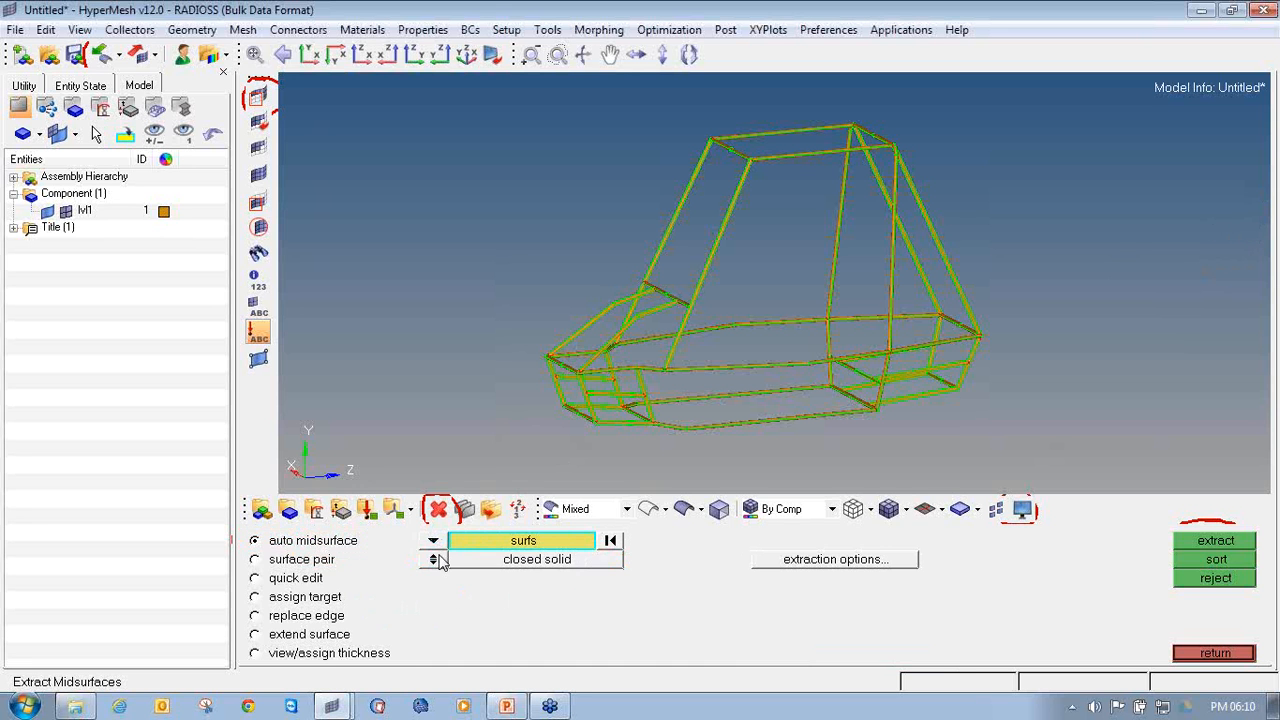
left_click(440, 562)
left_click(513, 545)
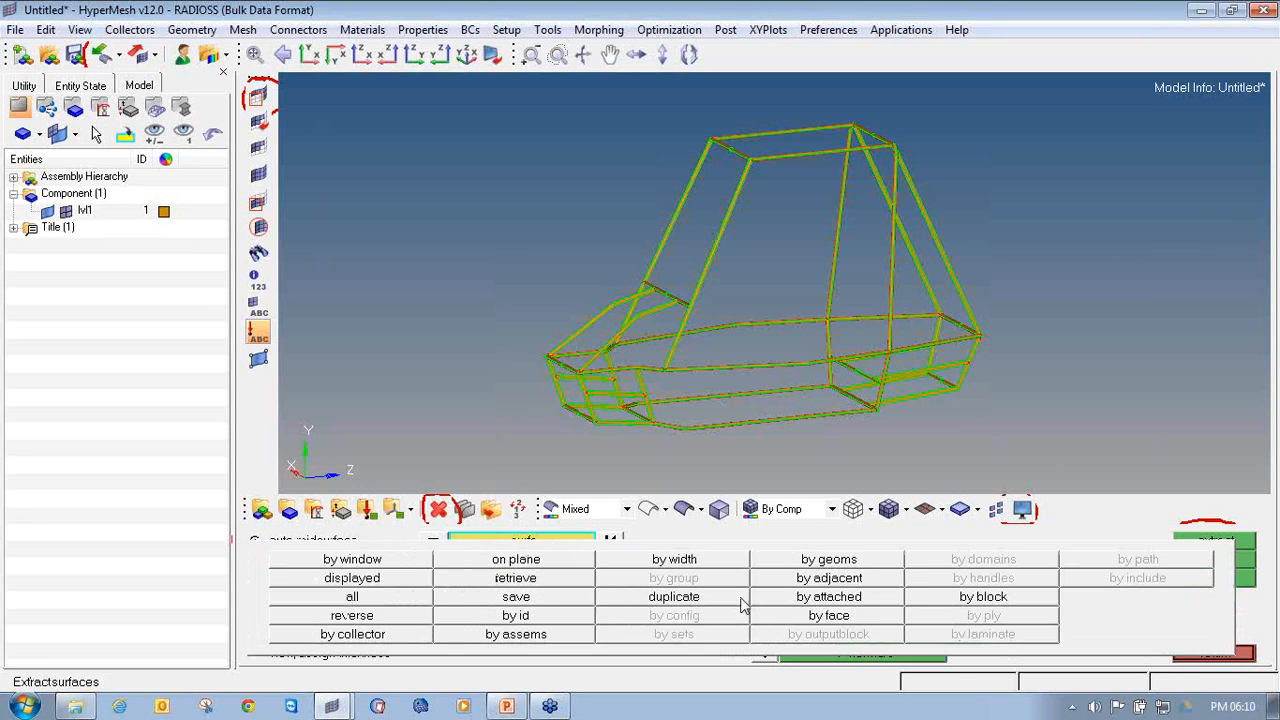
left_click(381, 597)
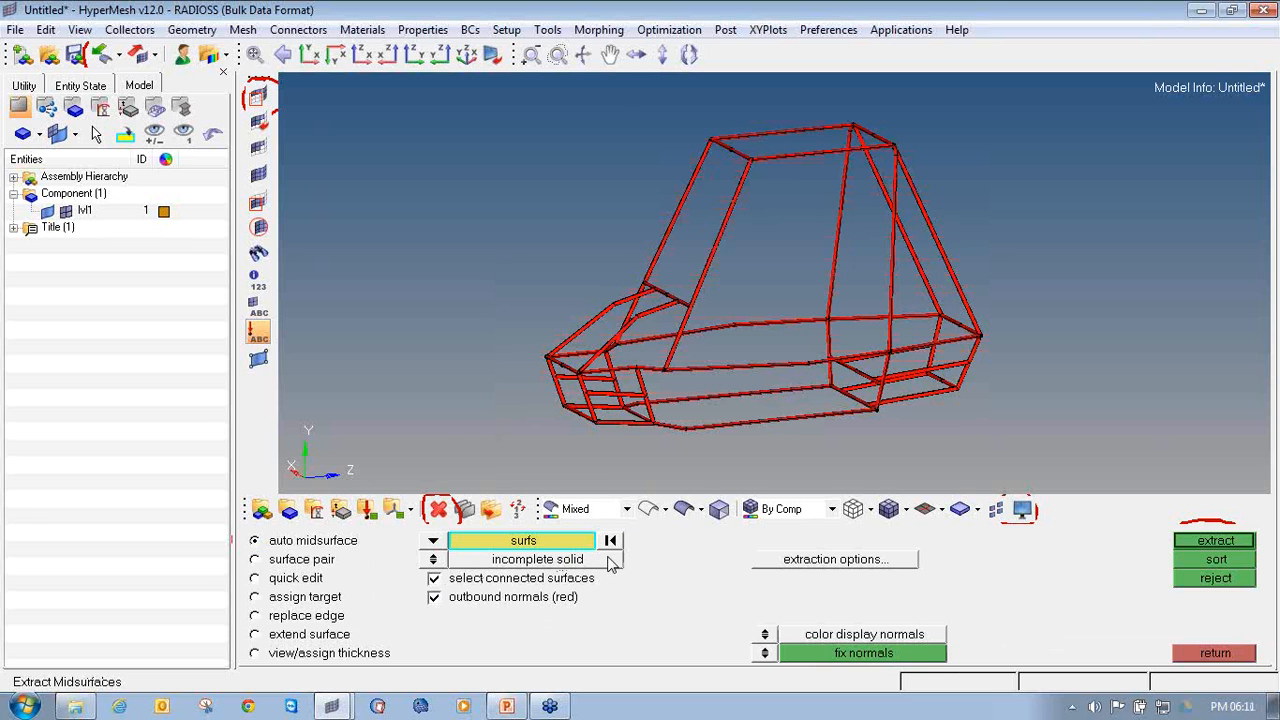
left_click_drag(787, 359, 840, 385, "ctrl")
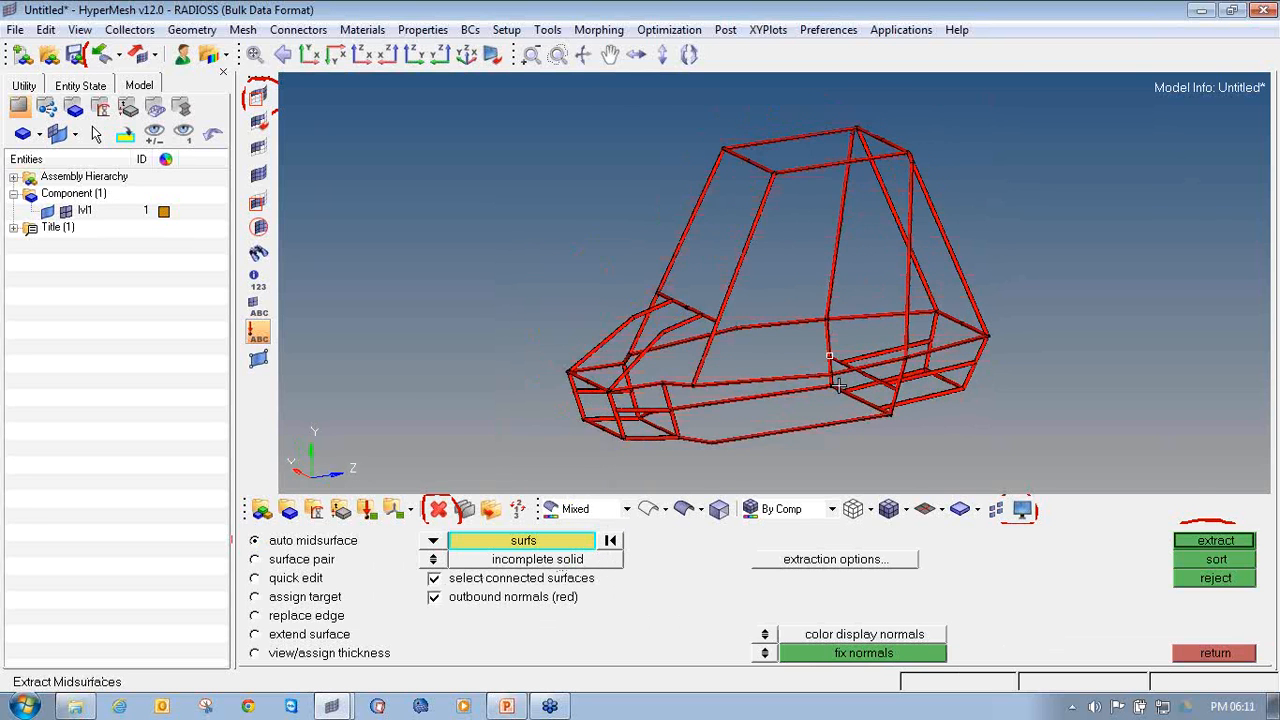
scroll(671, 347, "up", 6, "ctrl")
scroll(671, 347, "down", 4, "ctrl")
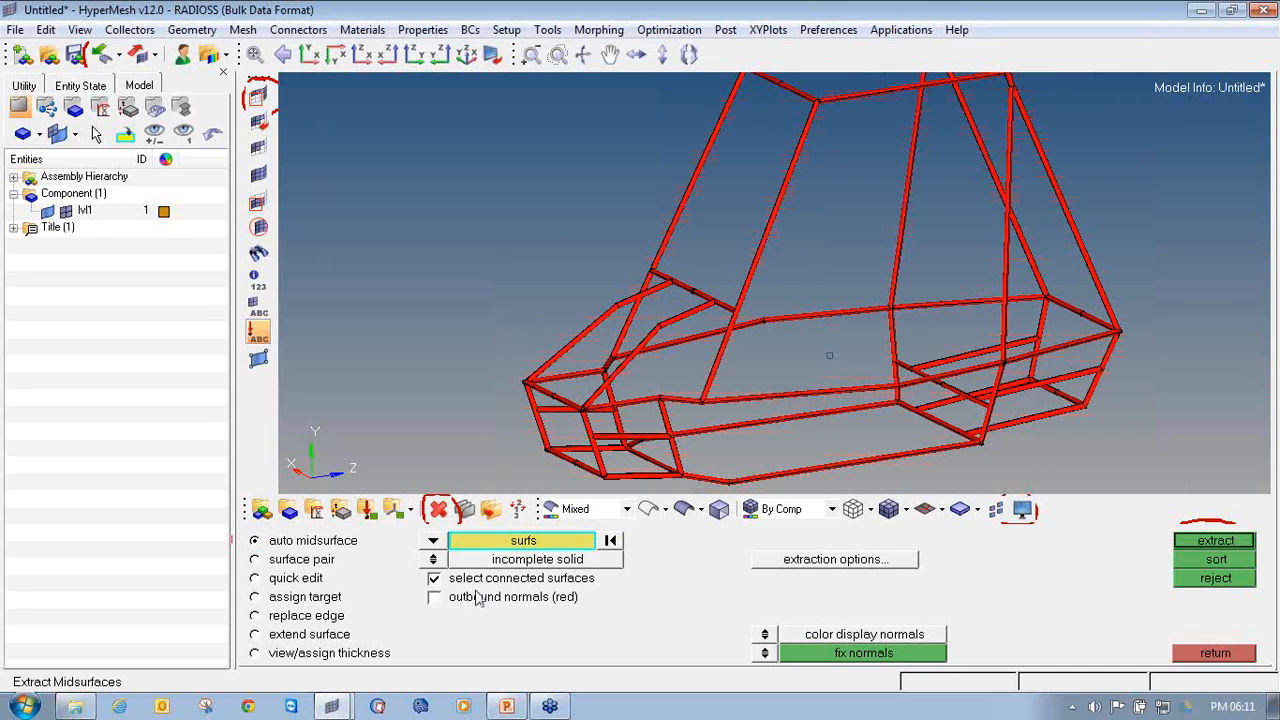
Turn off selection of connected surfaces and outbound normals, and extract the midsurface from all surfaces.
left_click(521, 541)
left_click(423, 601)
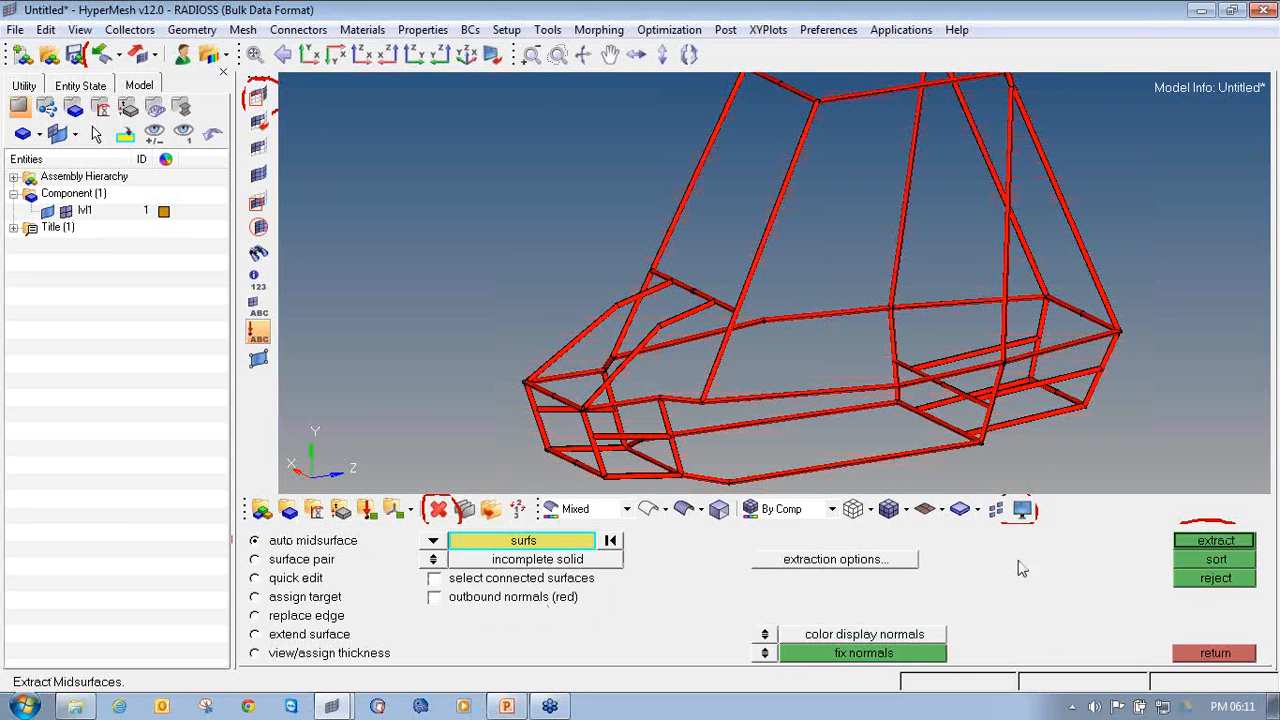
left_click(1216, 541)
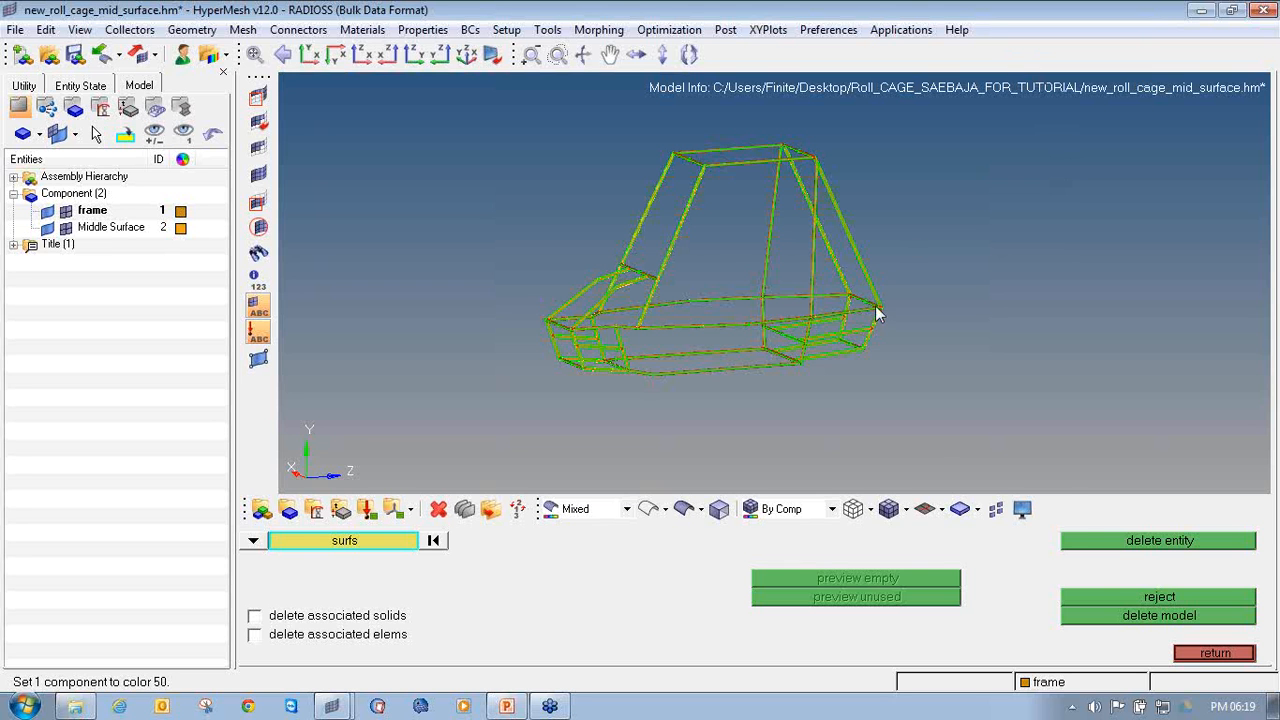
Close the open tools and examine the Middle Surface component with the frame geometry hidden.
left_click(1220, 654)
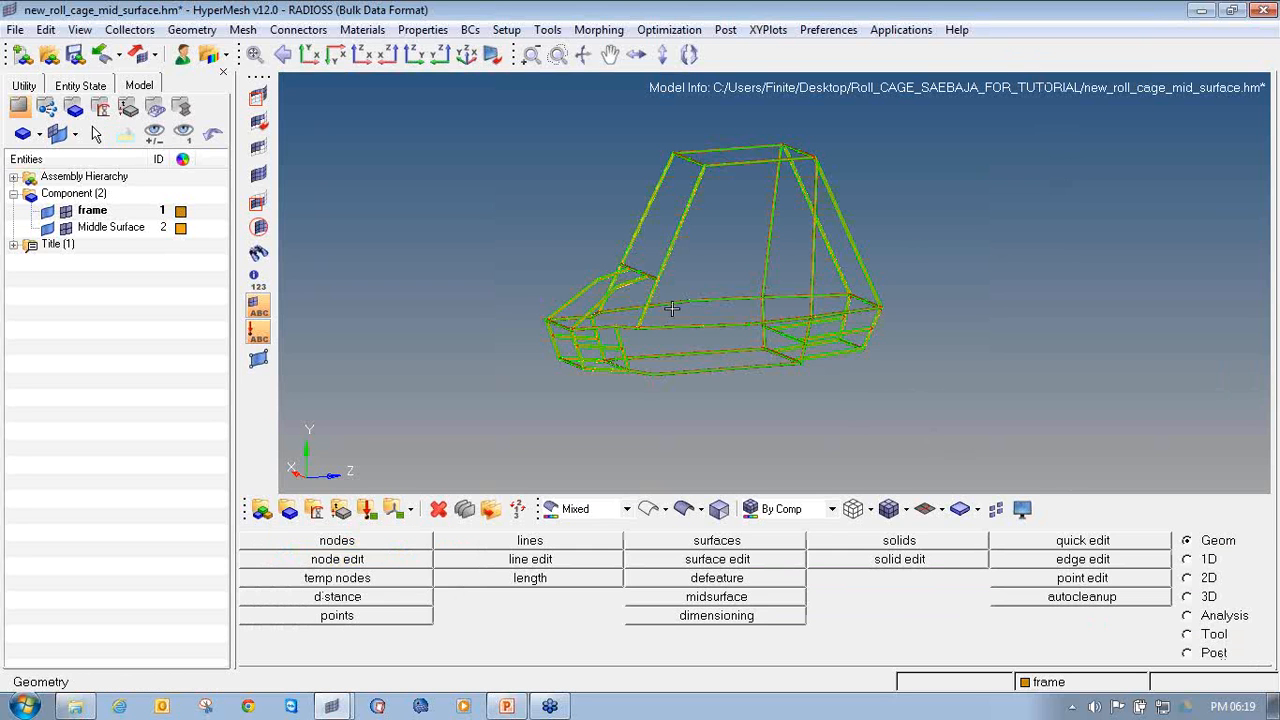
left_click(720, 598)
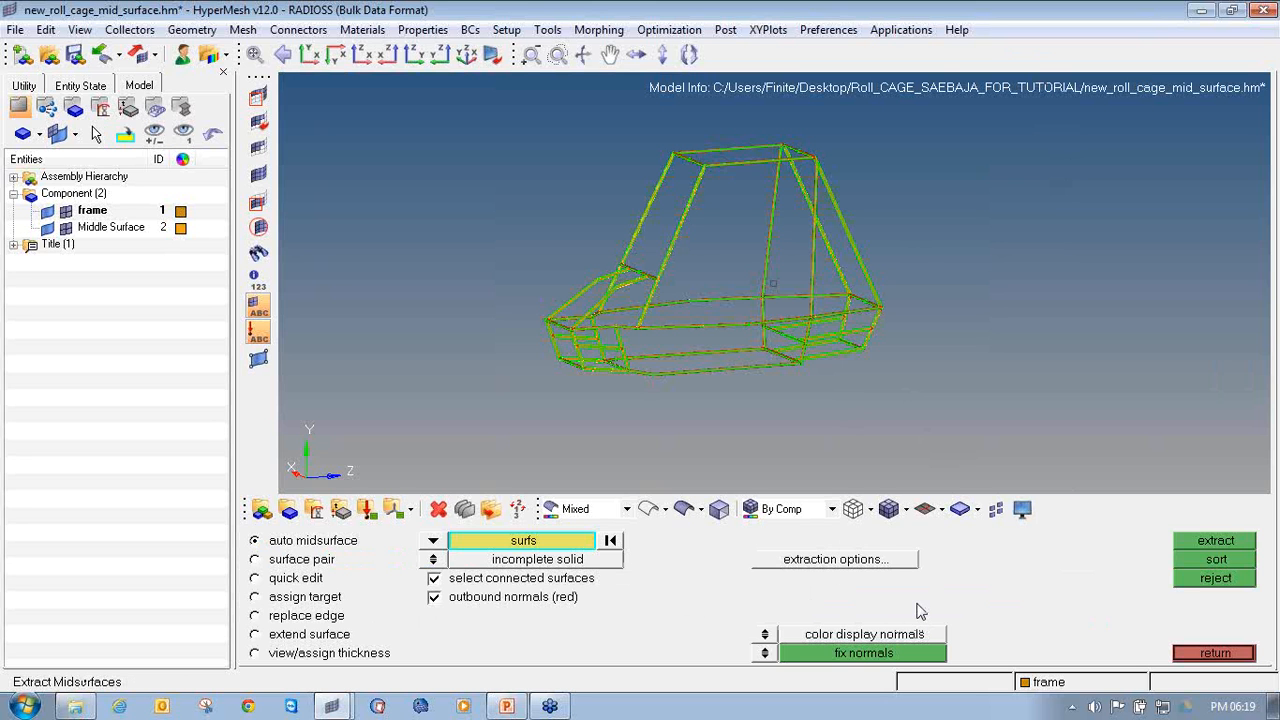
left_click(1210, 654)
scroll(737, 371, "up", 5)
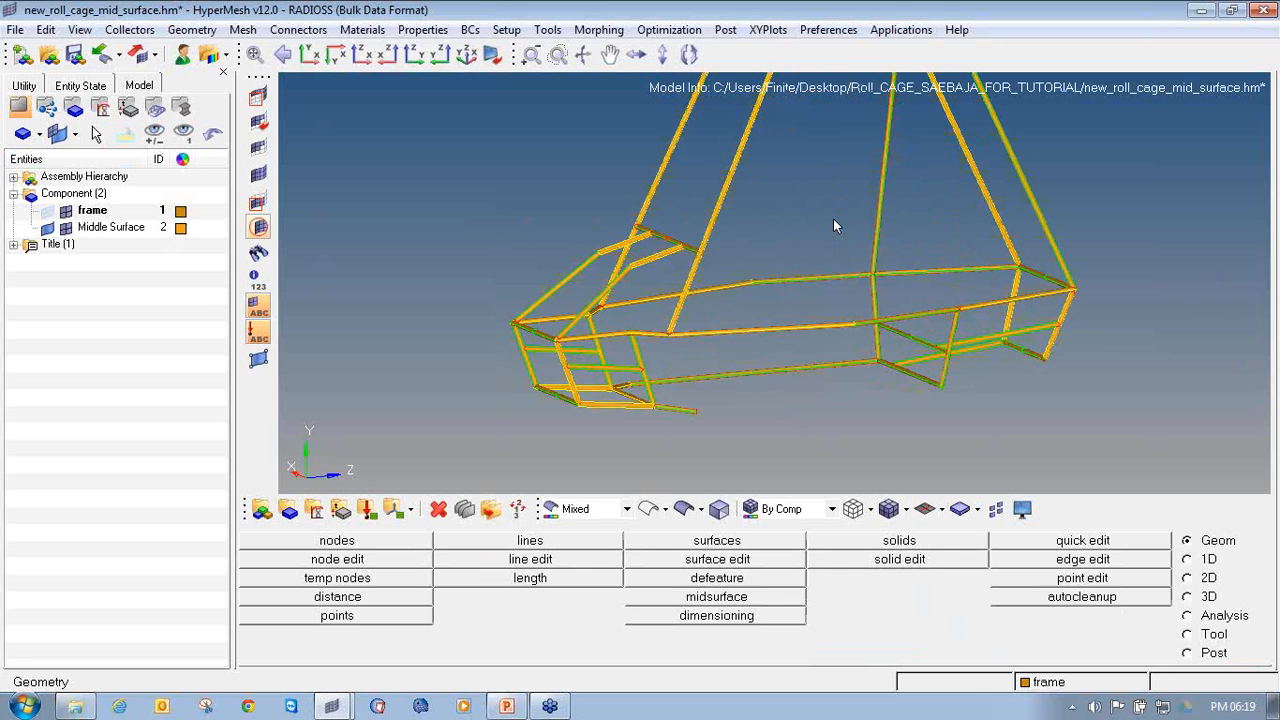
left_click_drag(987, 275, 644, 234, "ctrl")
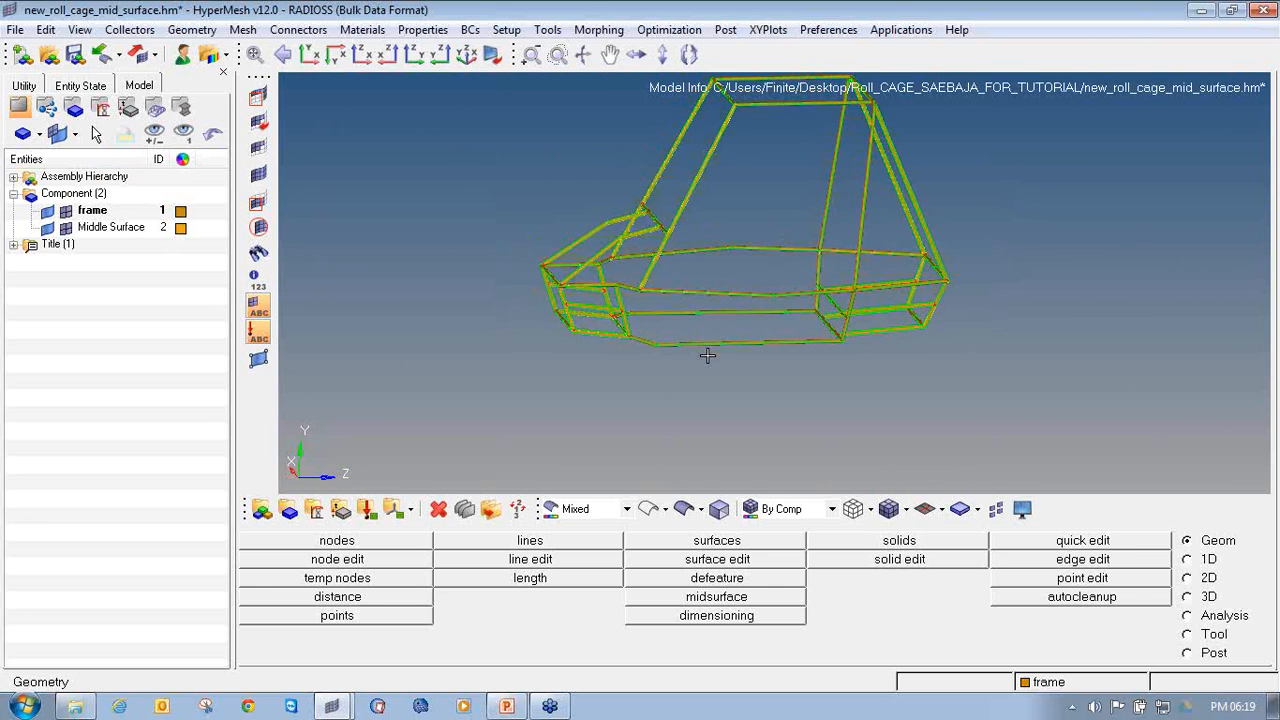
Mask the surfaces of the long straight tube along the near lower side of the cage and finish masking.
scroll(707, 355, "up", 2)
scroll(720, 341, "up", 3)
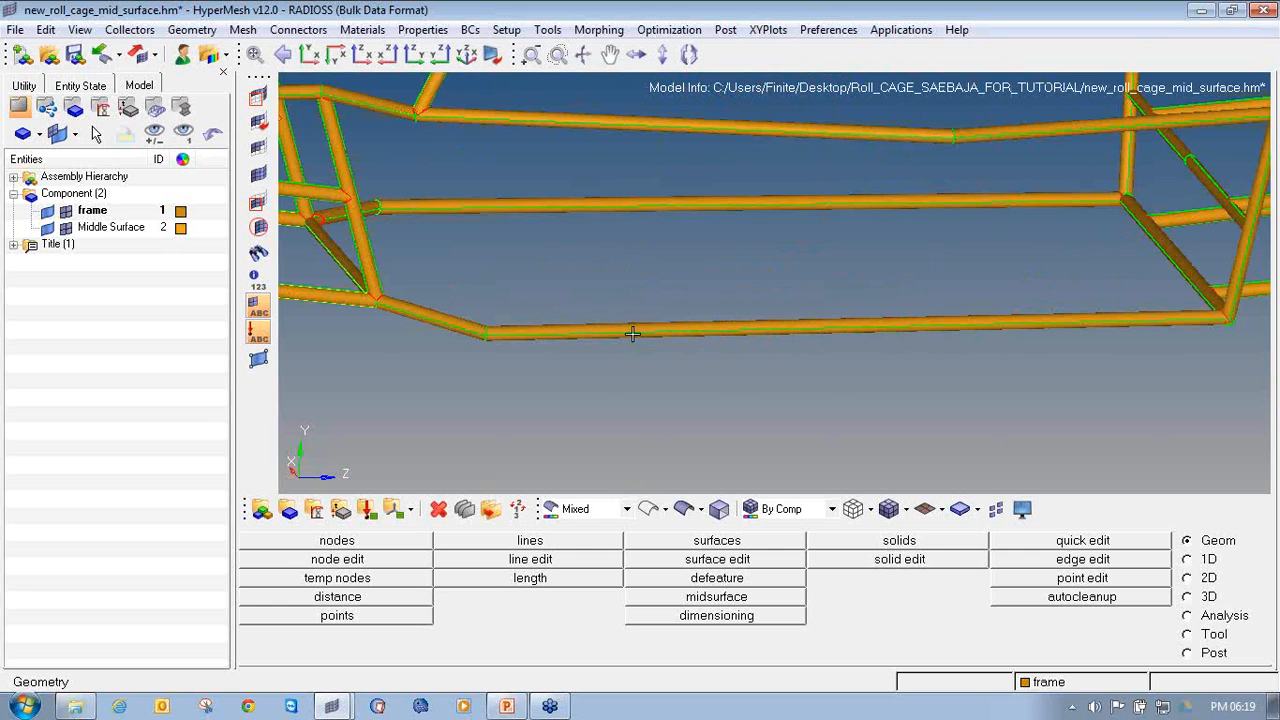
left_click(258, 96)
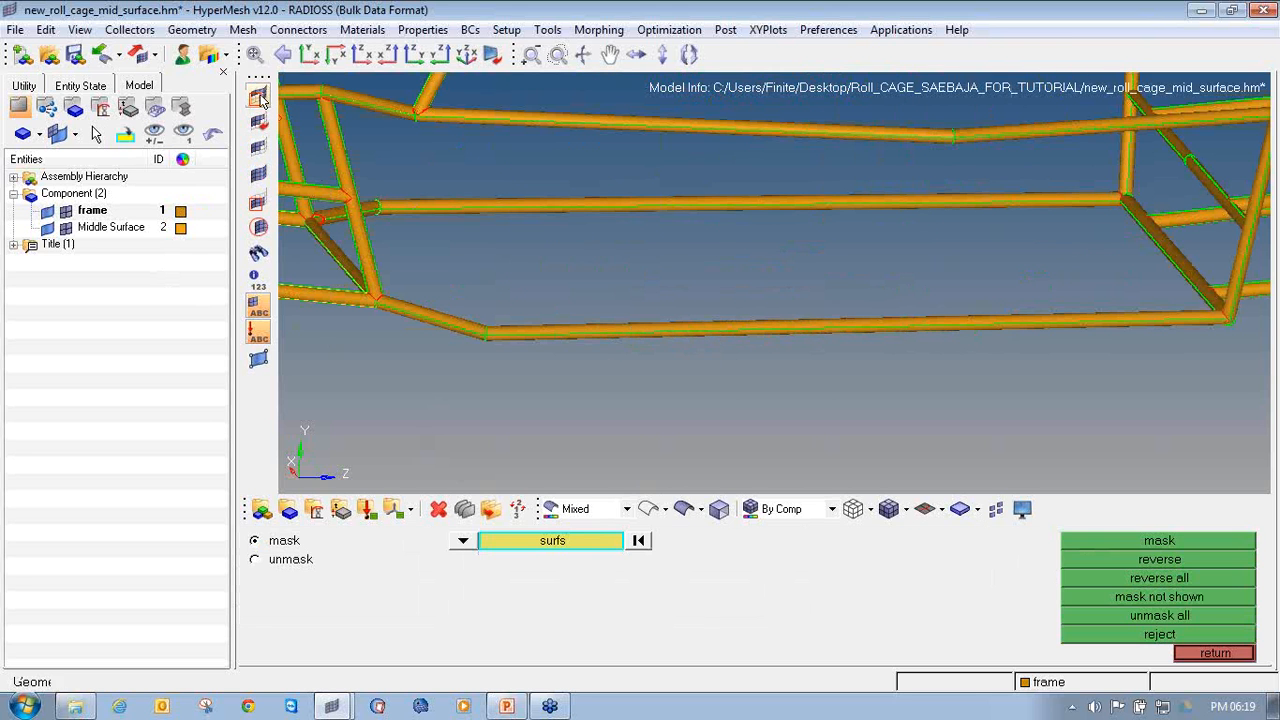
left_click_drag(683, 377, 630, 302, "shift")
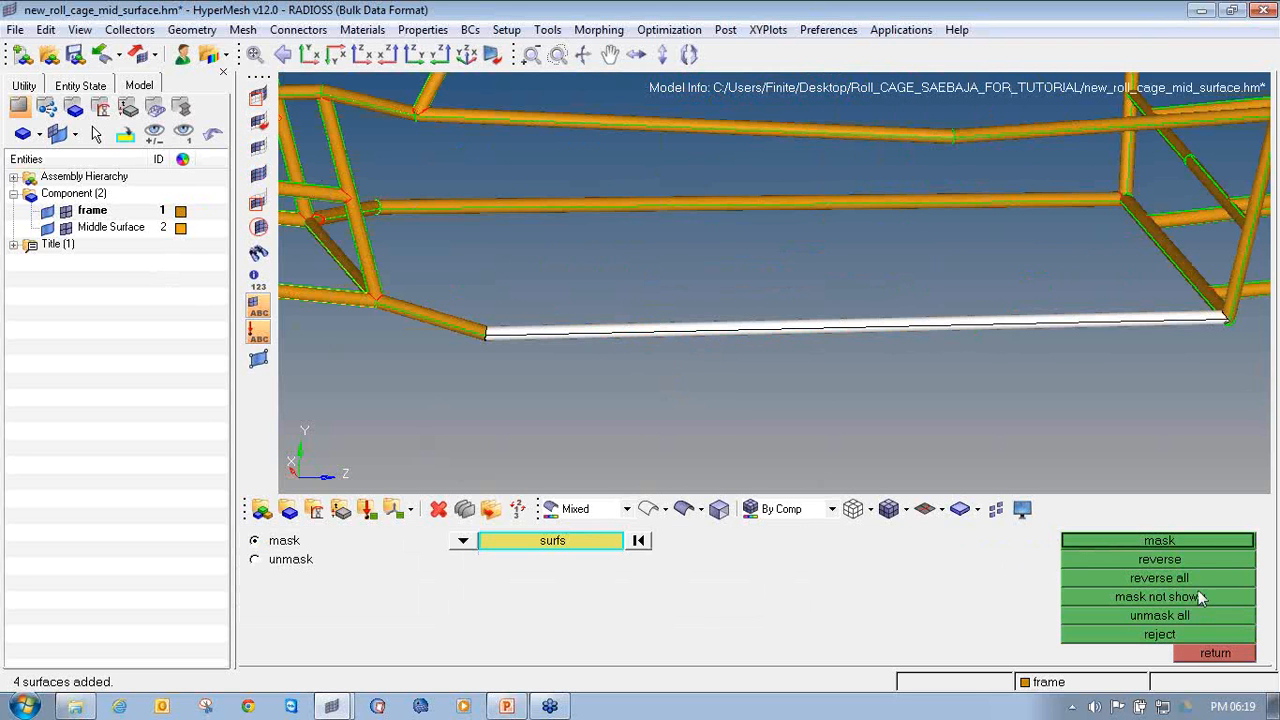
left_click(1175, 544)
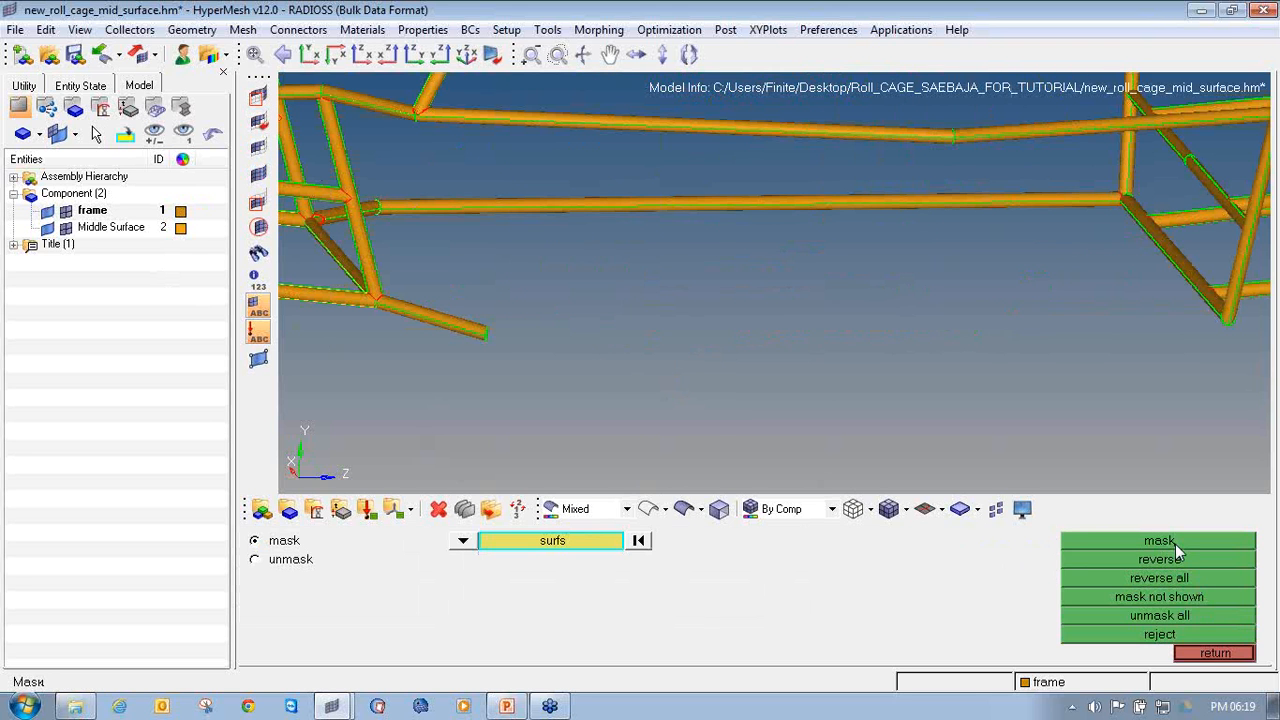
left_click(1213, 654)
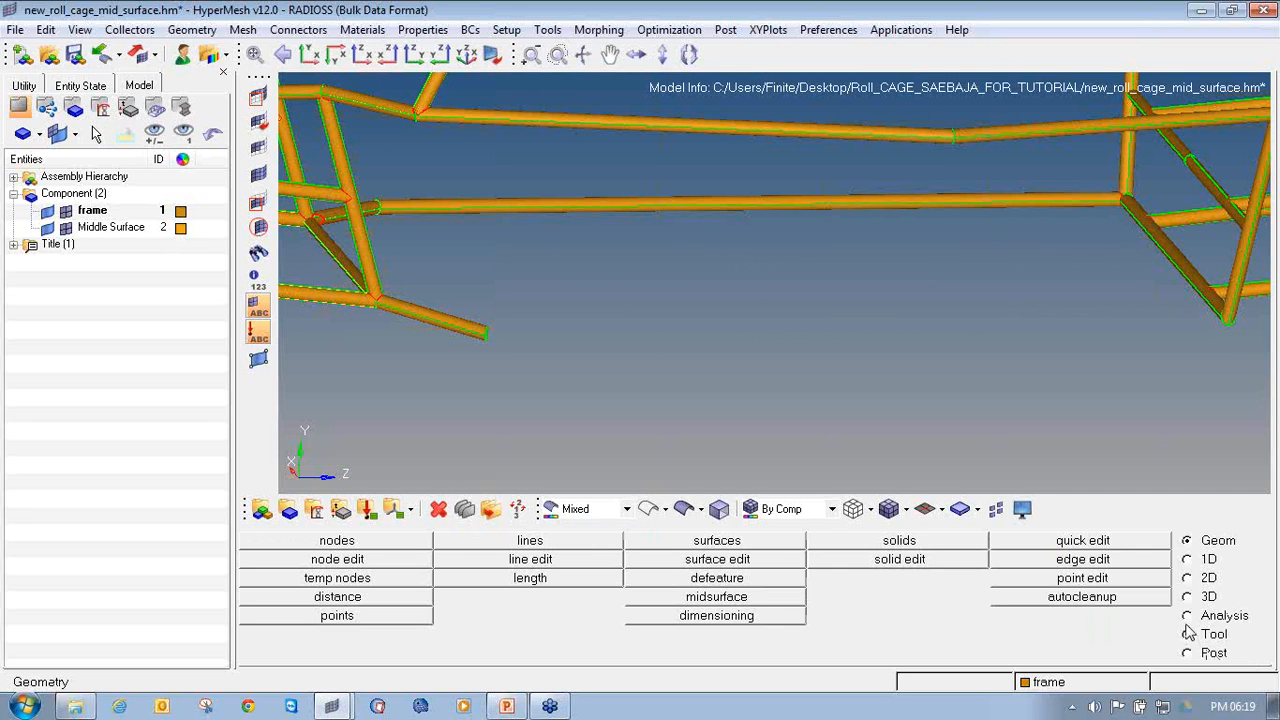
Reverse the mask to isolate the long lower tube, finish masking and view the tube's open end.
key("F5")
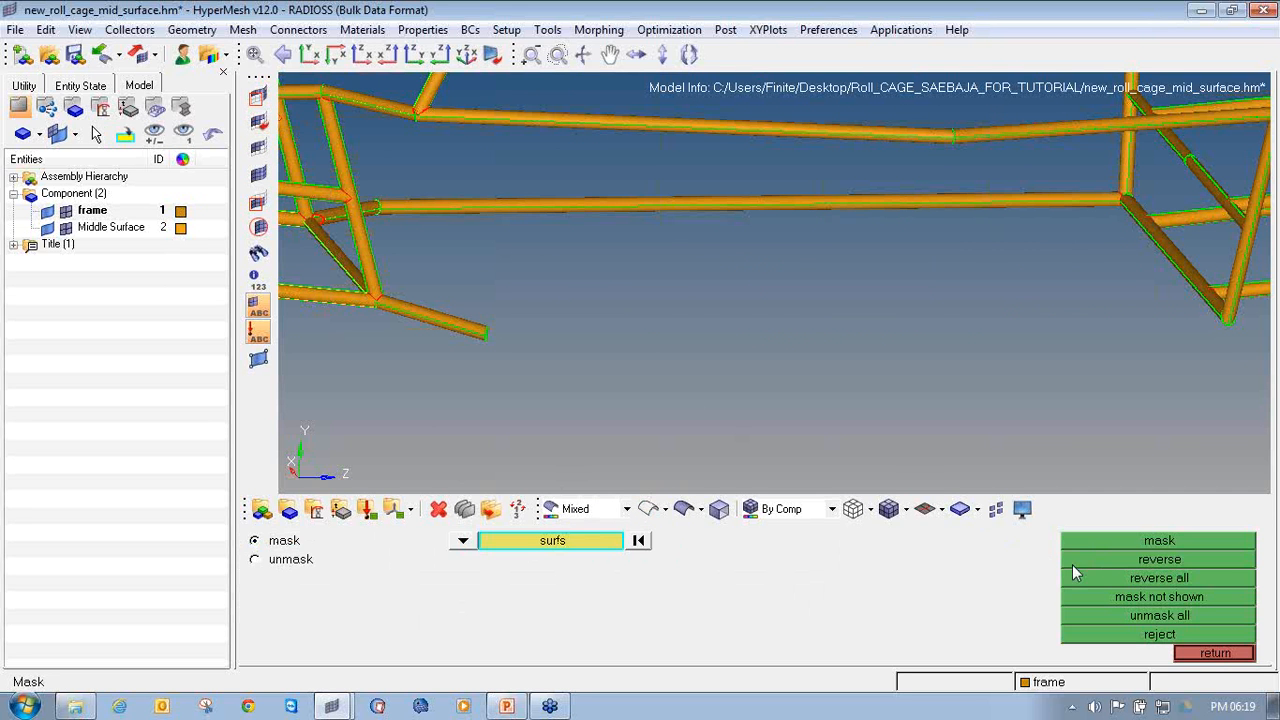
left_click(1090, 572)
left_click(1208, 655)
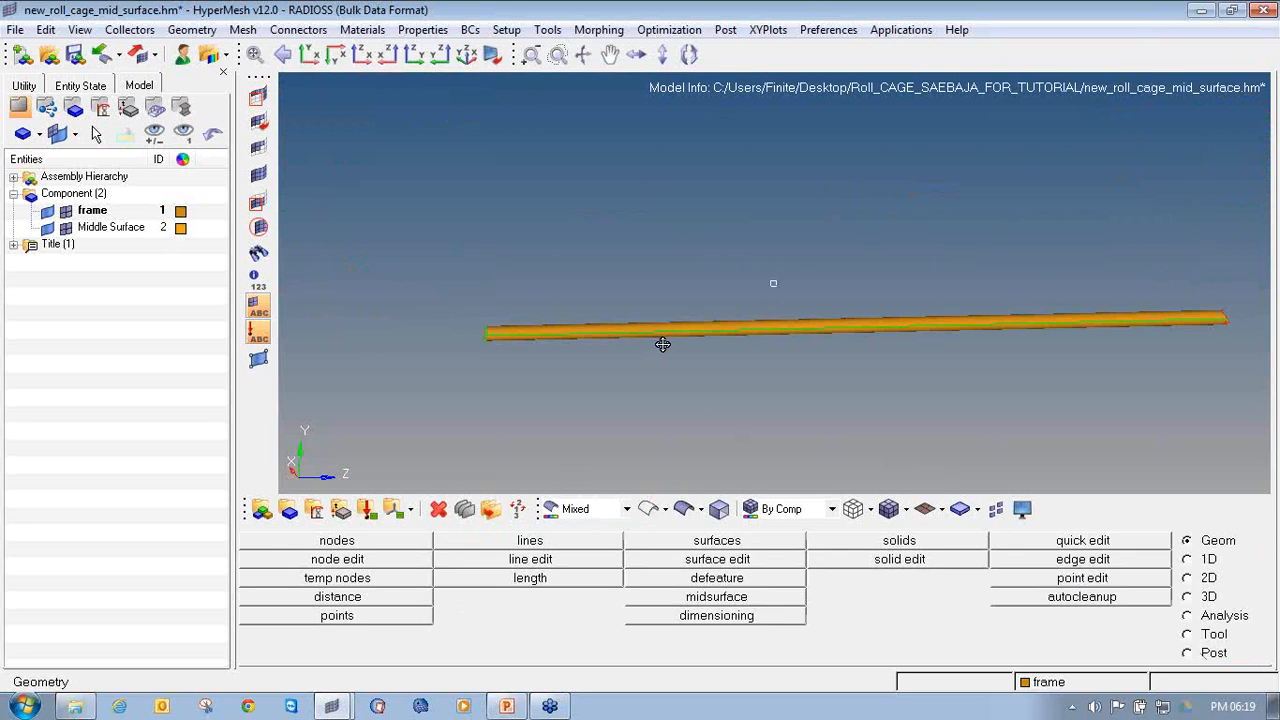
left_click_drag(662, 344, 660, 414, "ctrl")
scroll(666, 409, "up", 5, "ctrl")
right_click_drag(729, 398, 450, 341, "ctrl")
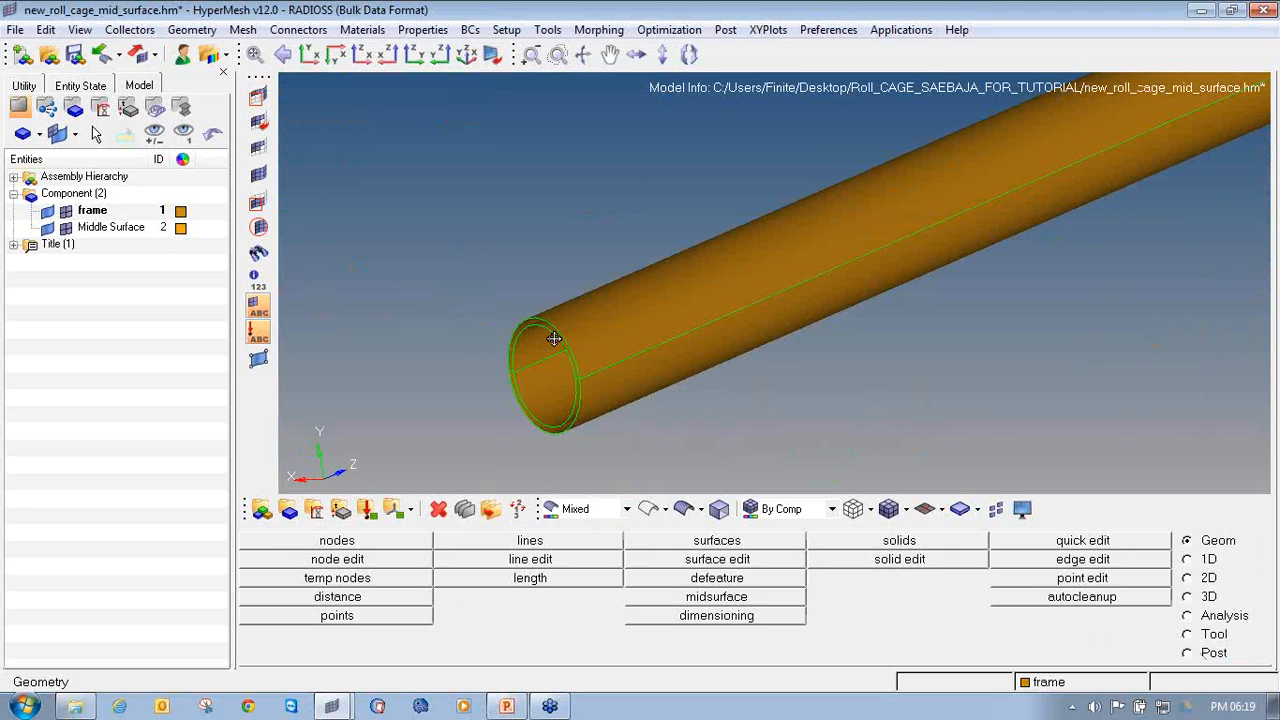
left_click_drag(554, 338, 519, 410, "ctrl")
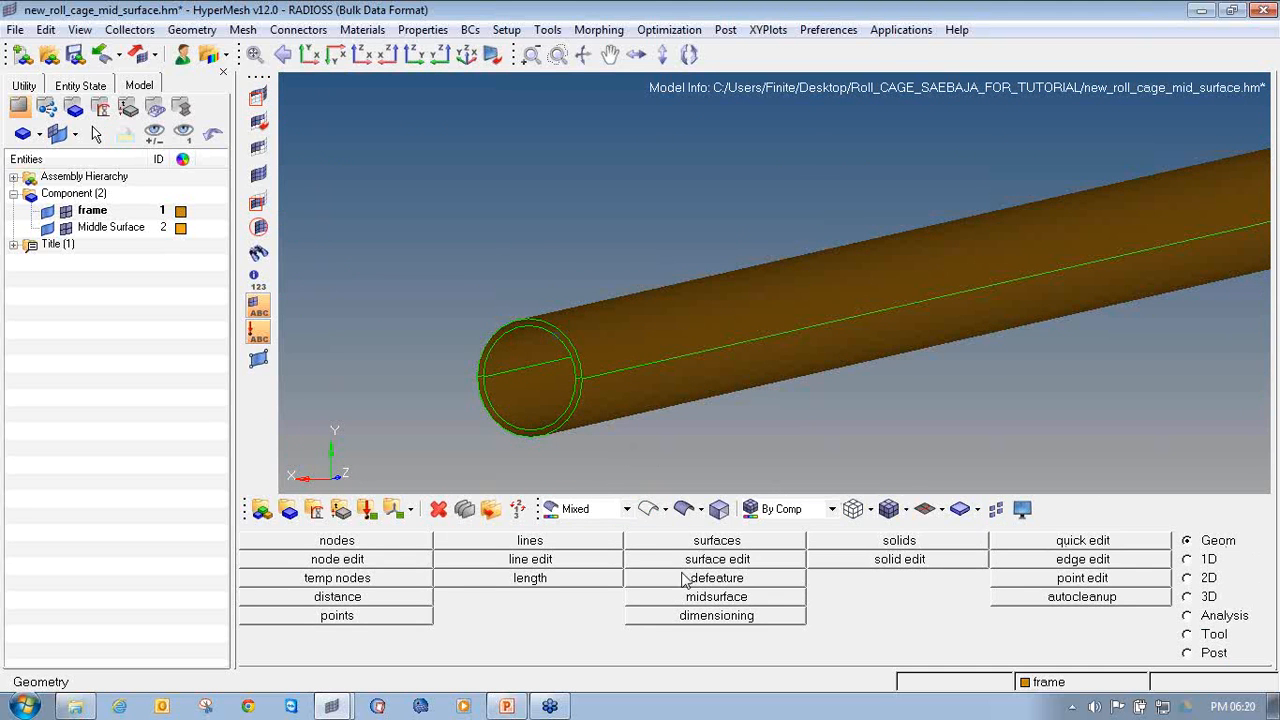
left_click(716, 597)
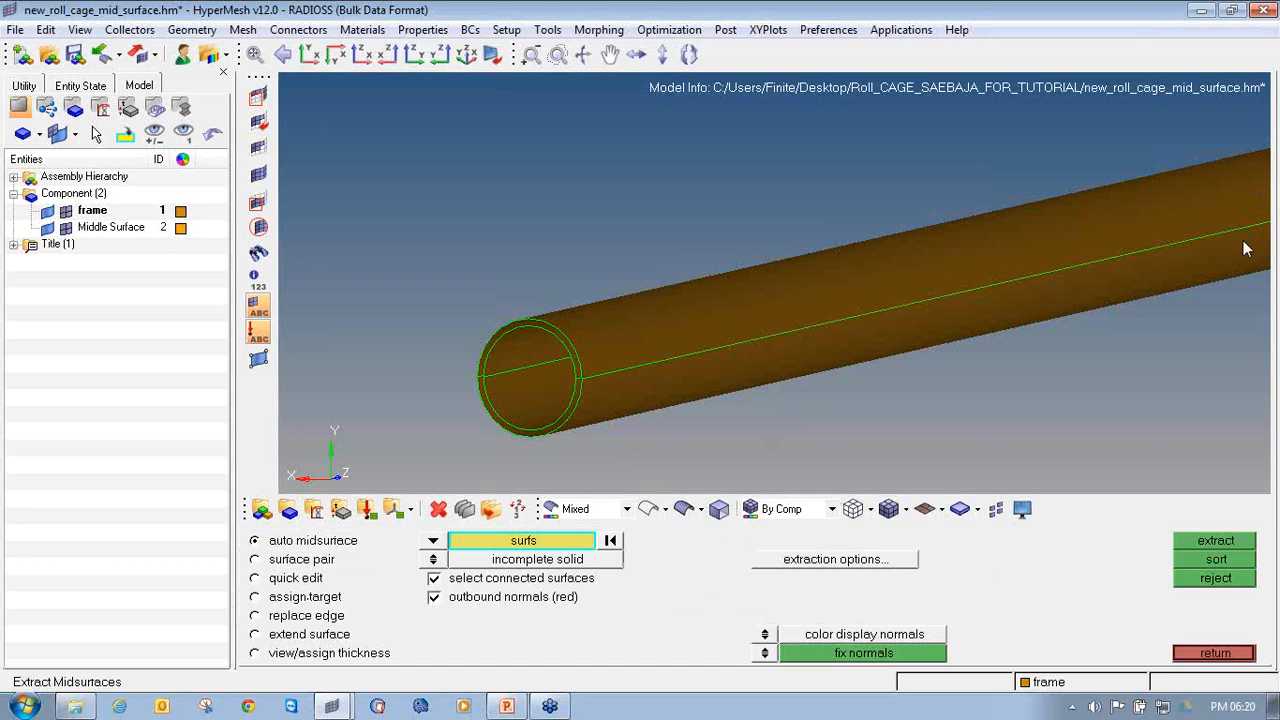
left_click(1213, 653)
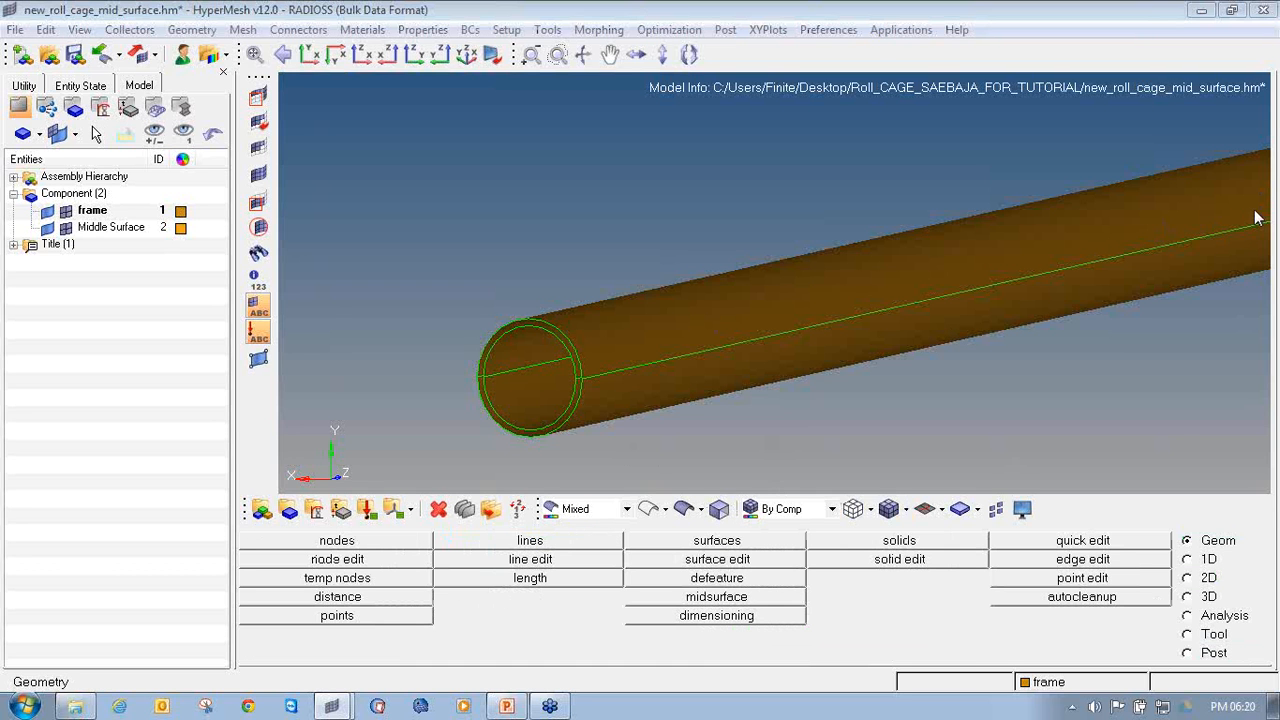
mouse_move(1204, 523)
left_mouse_down()
mouse_move(1163, 552)
mouse_move(1258, 512)
mouse_move(1220, 524)
left_mouse_up()
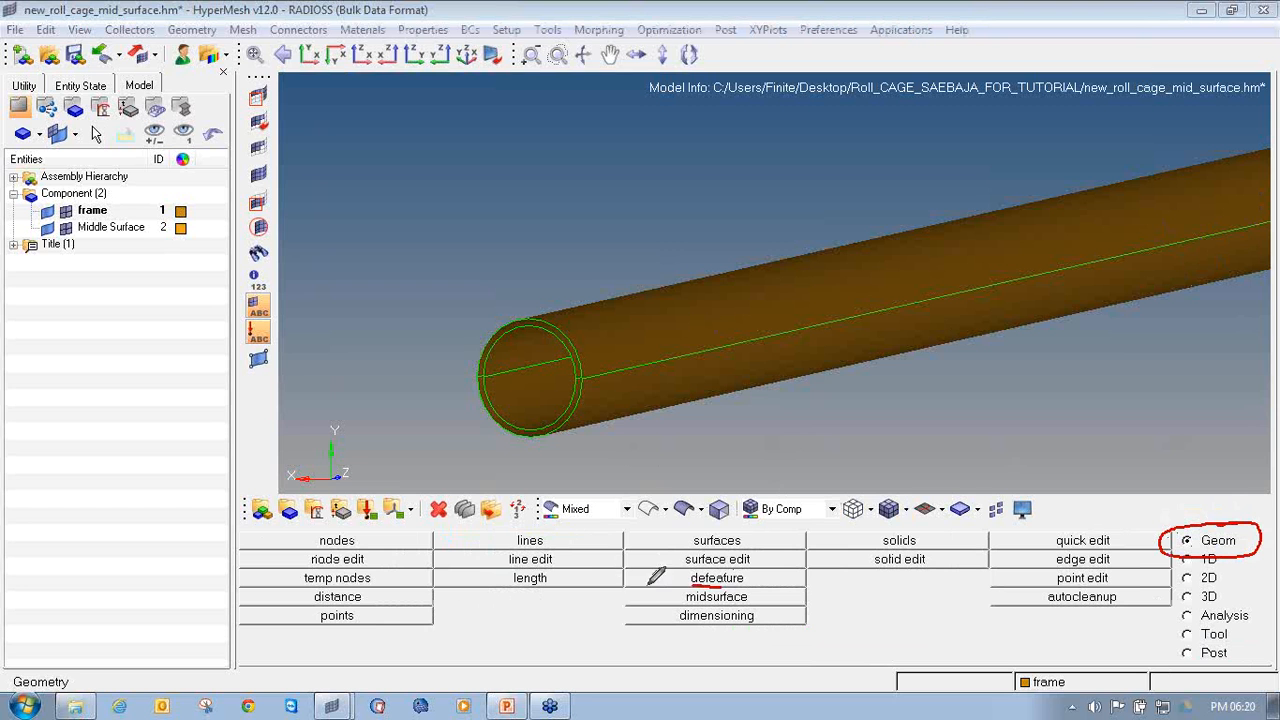
mouse_move(652, 584)
left_mouse_down()
mouse_move(700, 611)
mouse_move(805, 588)
mouse_move(712, 586)
left_mouse_up()
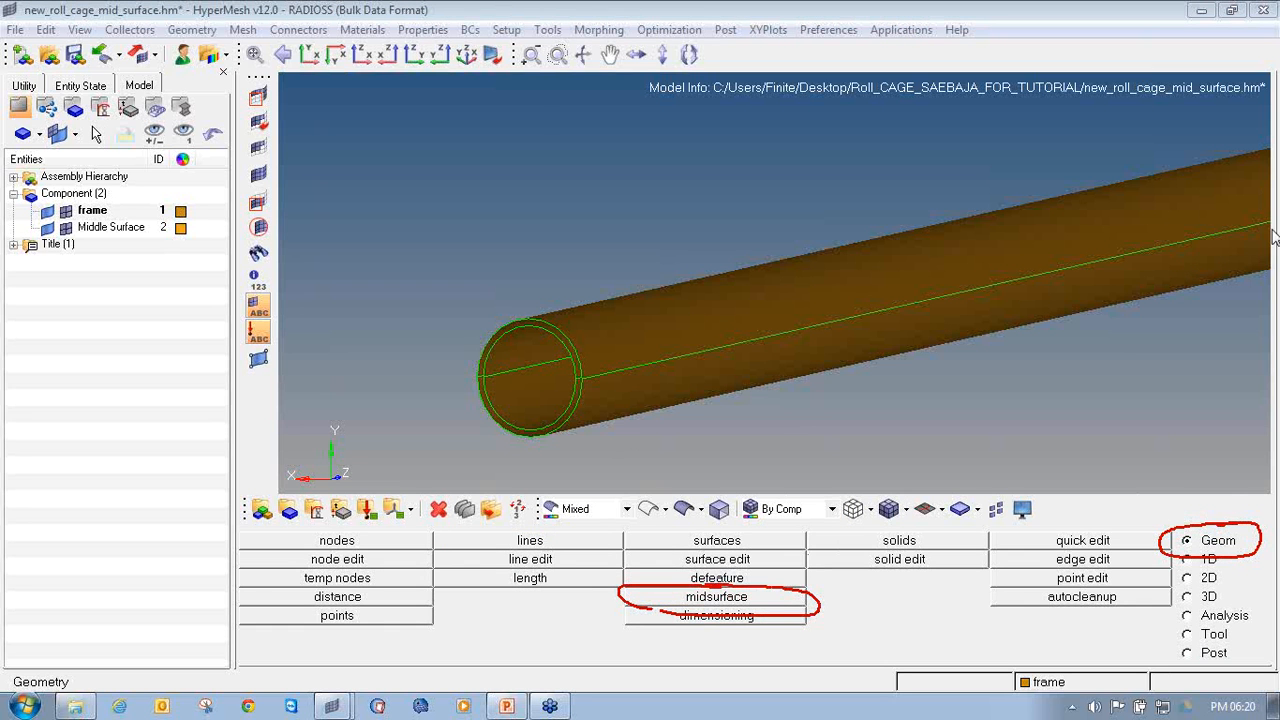
Extract the midsurface of the isolated tube's upper half with the surface pair method, pairing its outer and inner surfaces.
left_click(741, 600)
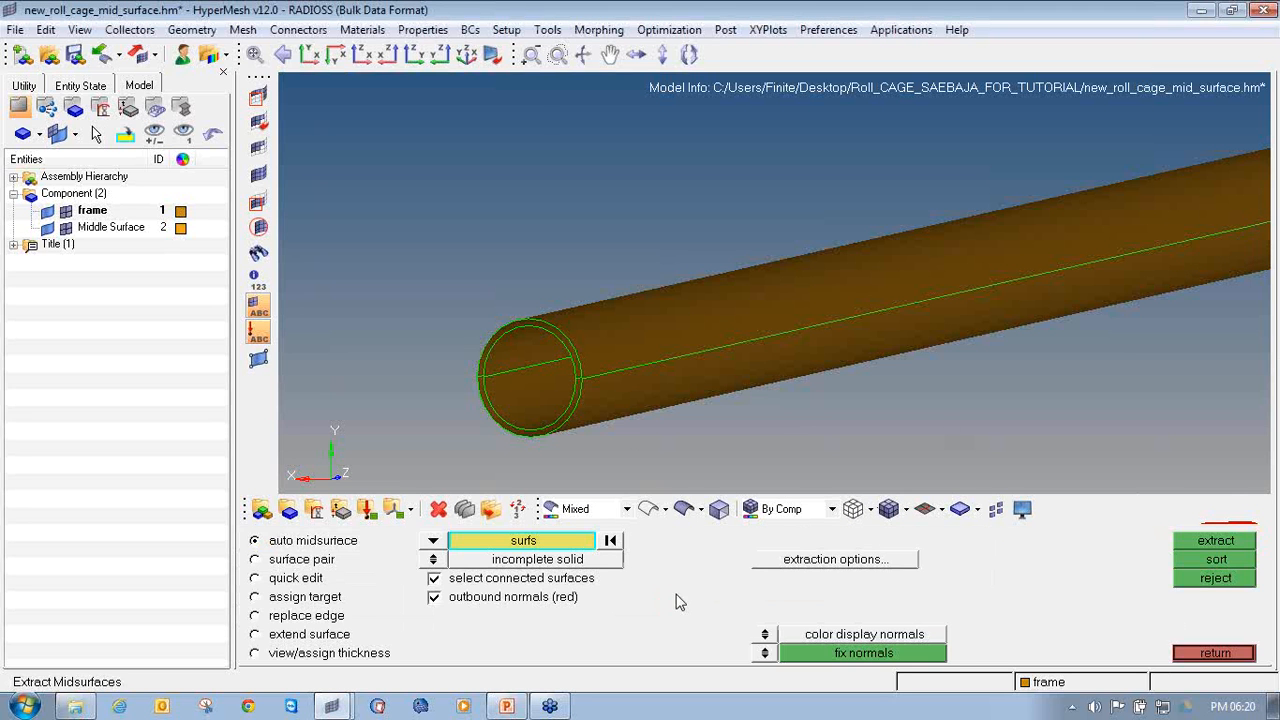
left_click(318, 560)
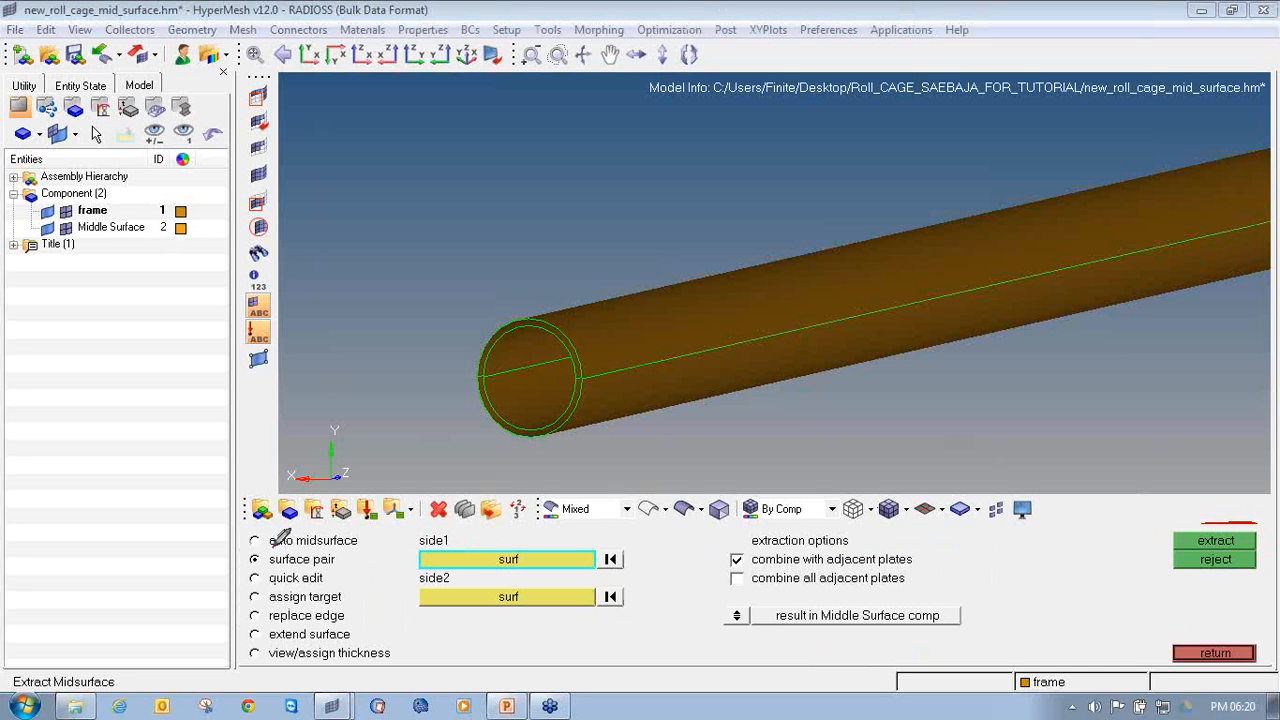
mouse_move(282, 540)
left_mouse_down()
mouse_move(252, 552)
mouse_move(355, 568)
mouse_move(275, 541)
mouse_move(292, 546)
left_mouse_up()
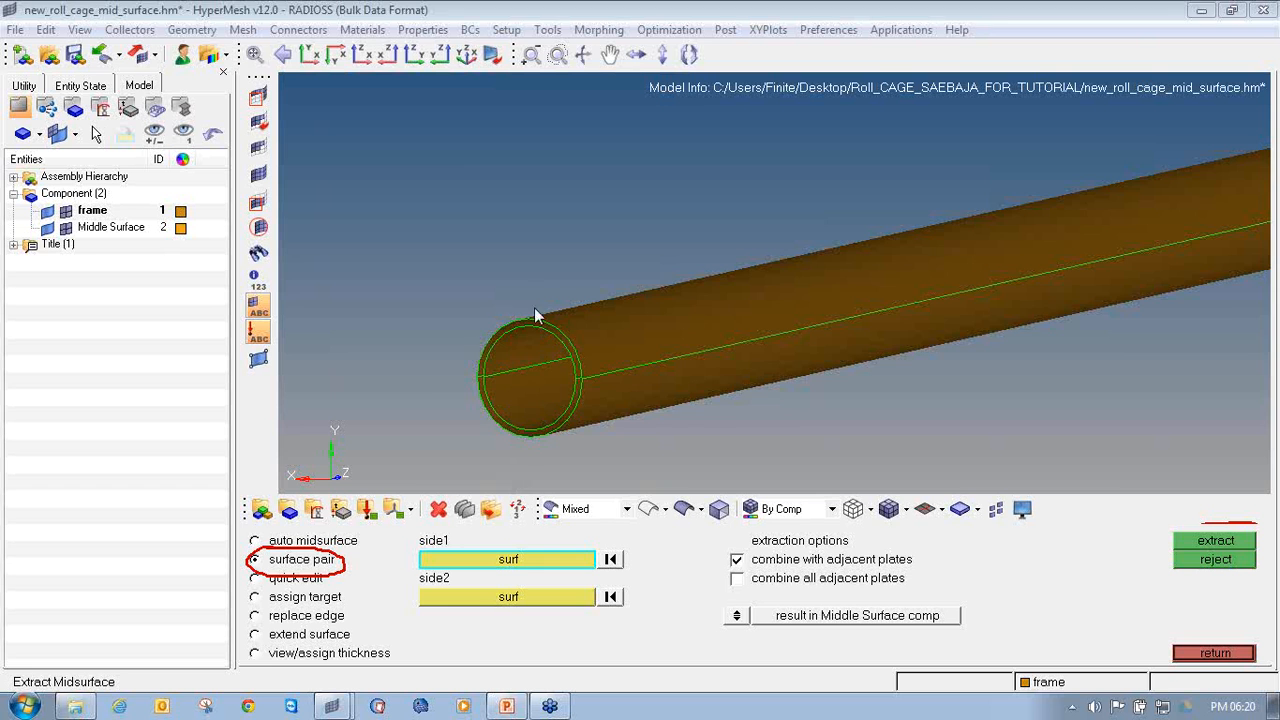
scroll(534, 335, "up", 4)
left_click(605, 330)
scroll(578, 356, "up", 2)
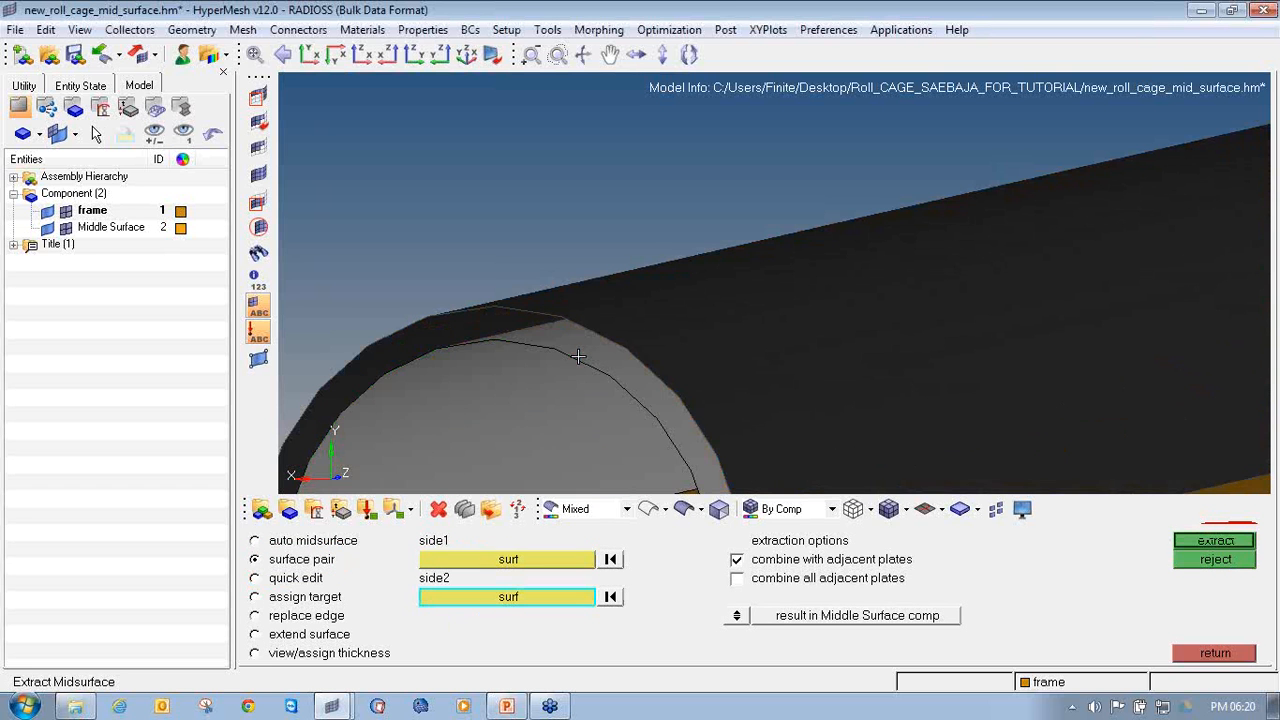
left_click(1212, 543)
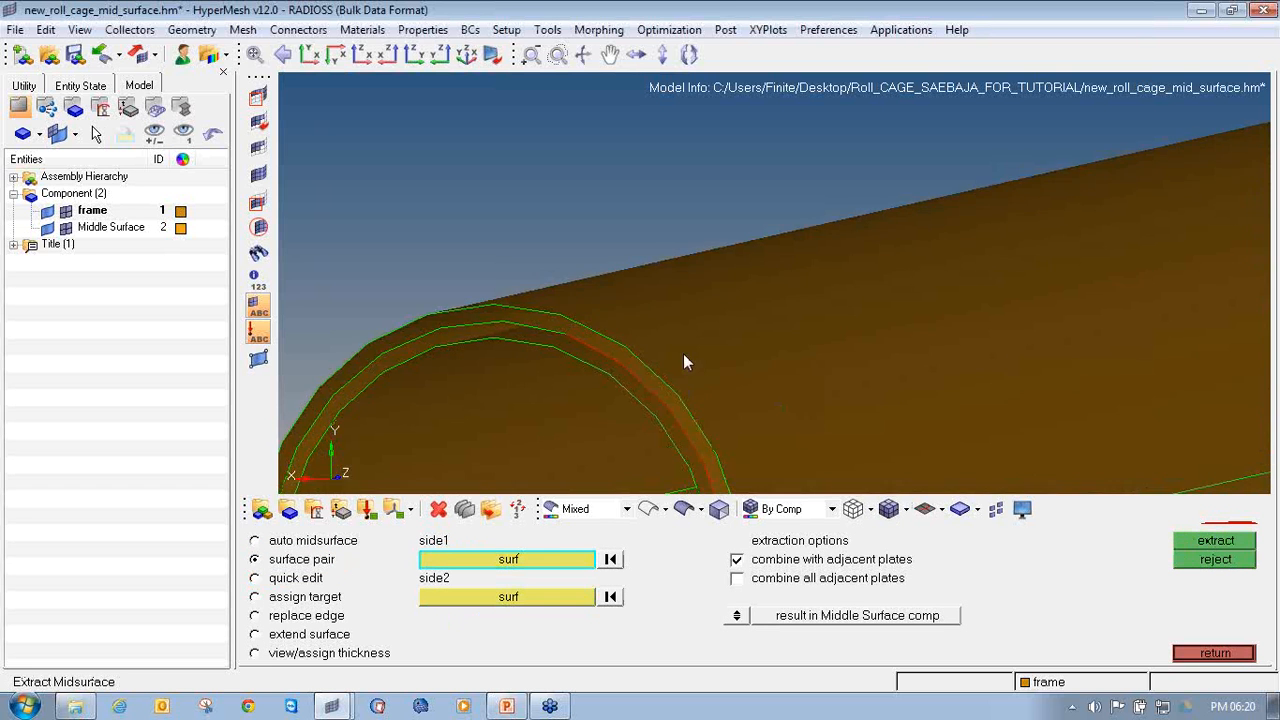
Pair the outer and inner surfaces of the tube's lower half and extract their midsurface.
scroll(514, 337, "up", 3)
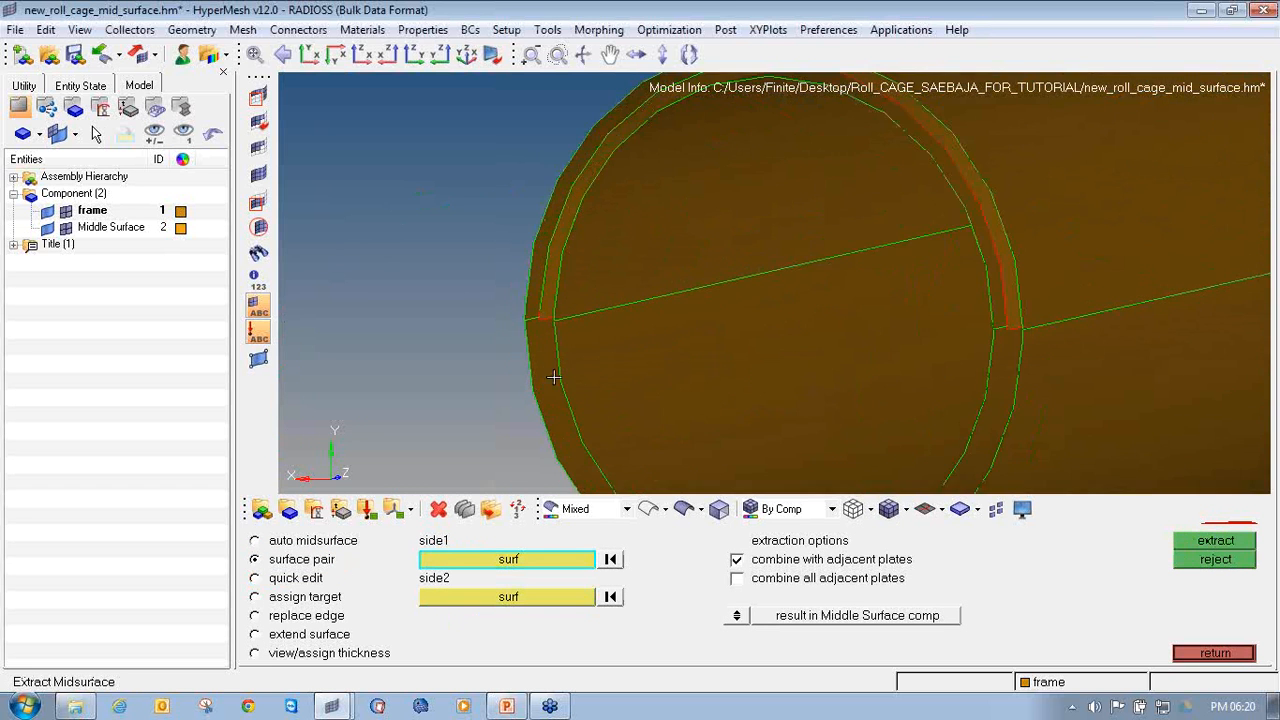
left_click(543, 378)
left_click(605, 378)
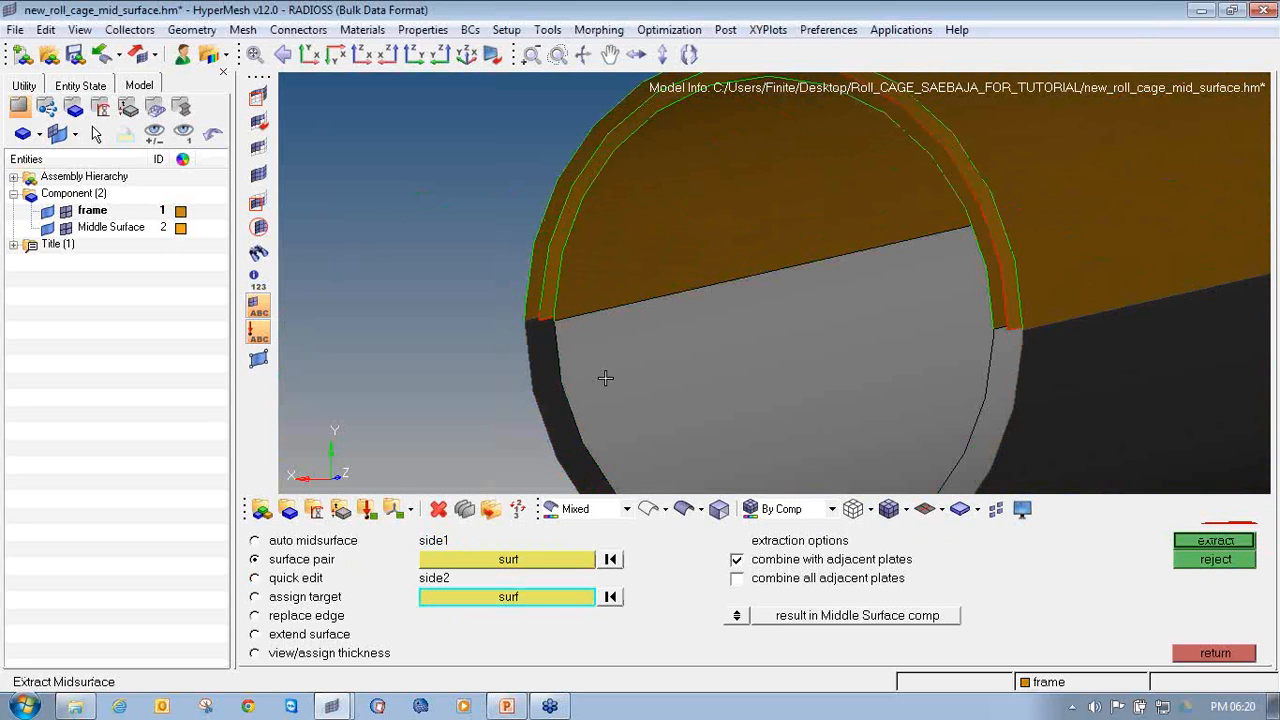
left_click(1210, 541)
scroll(749, 349, "down", 3)
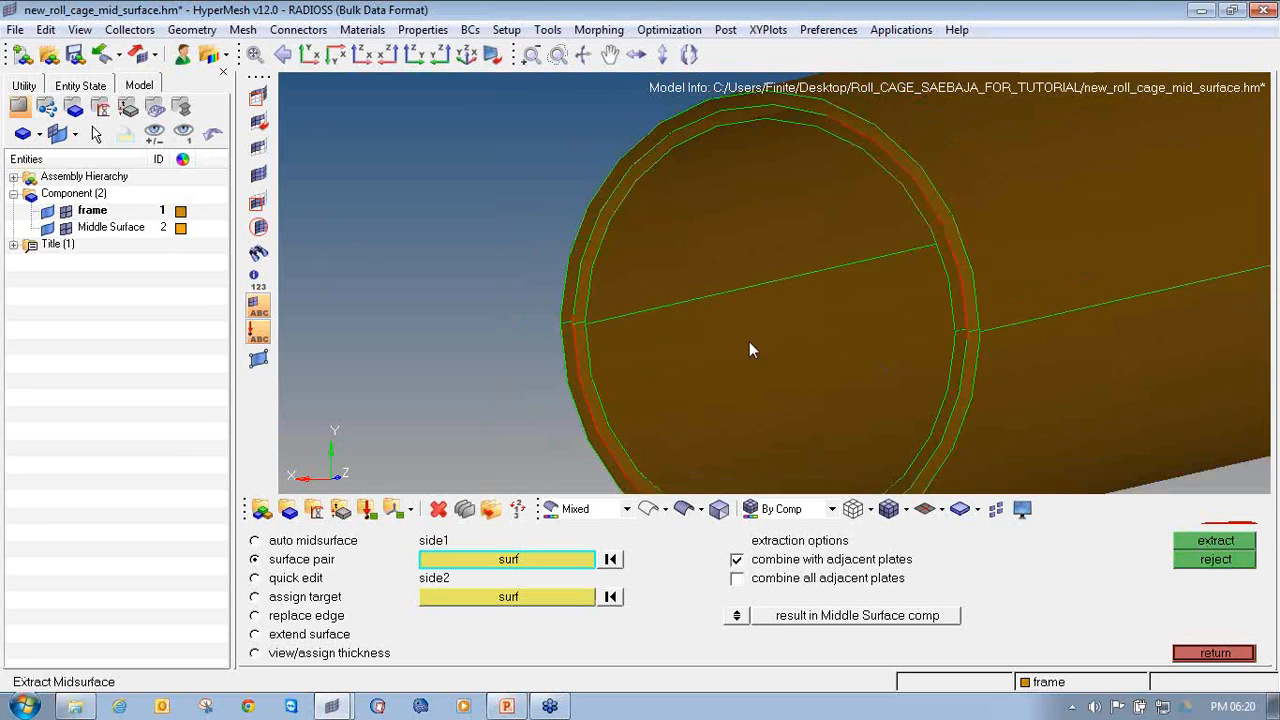
scroll(815, 363, "up", 5)
scroll(810, 360, "down", 5)
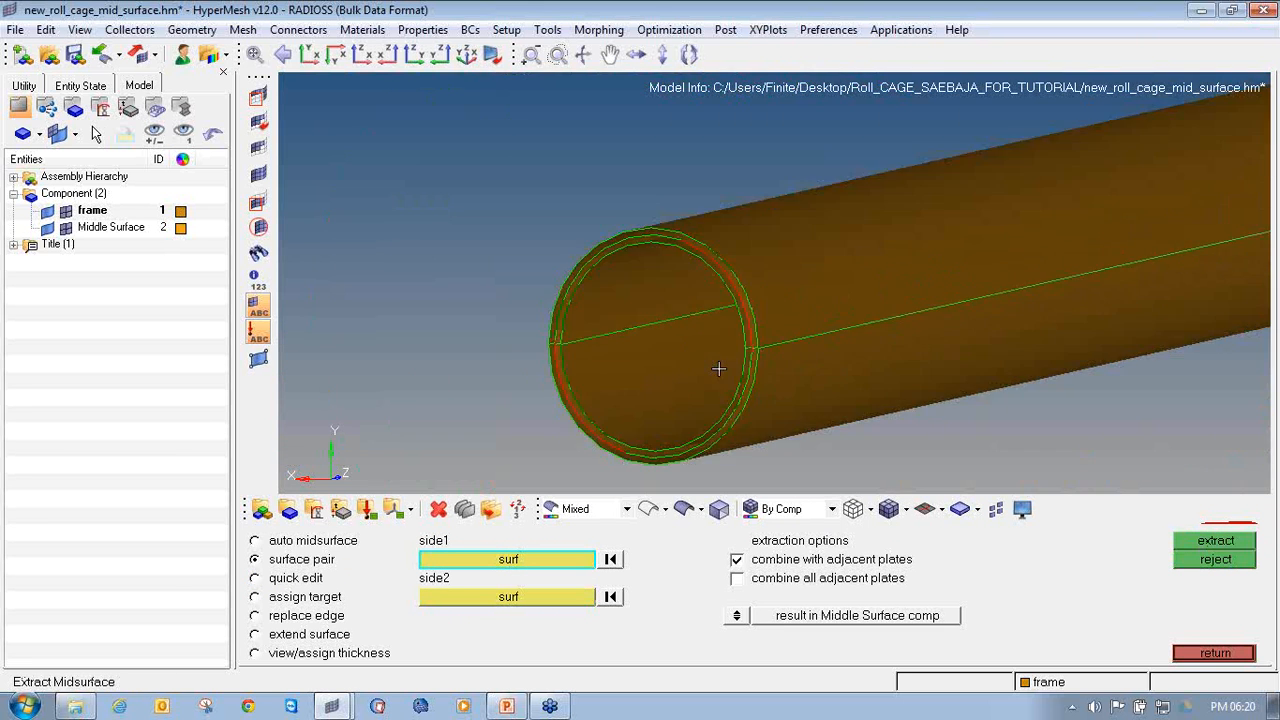
Redisplay the frame component's geometry to bring back the whole roll cage.
right_click_drag(679, 368, 629, 368, "ctrl")
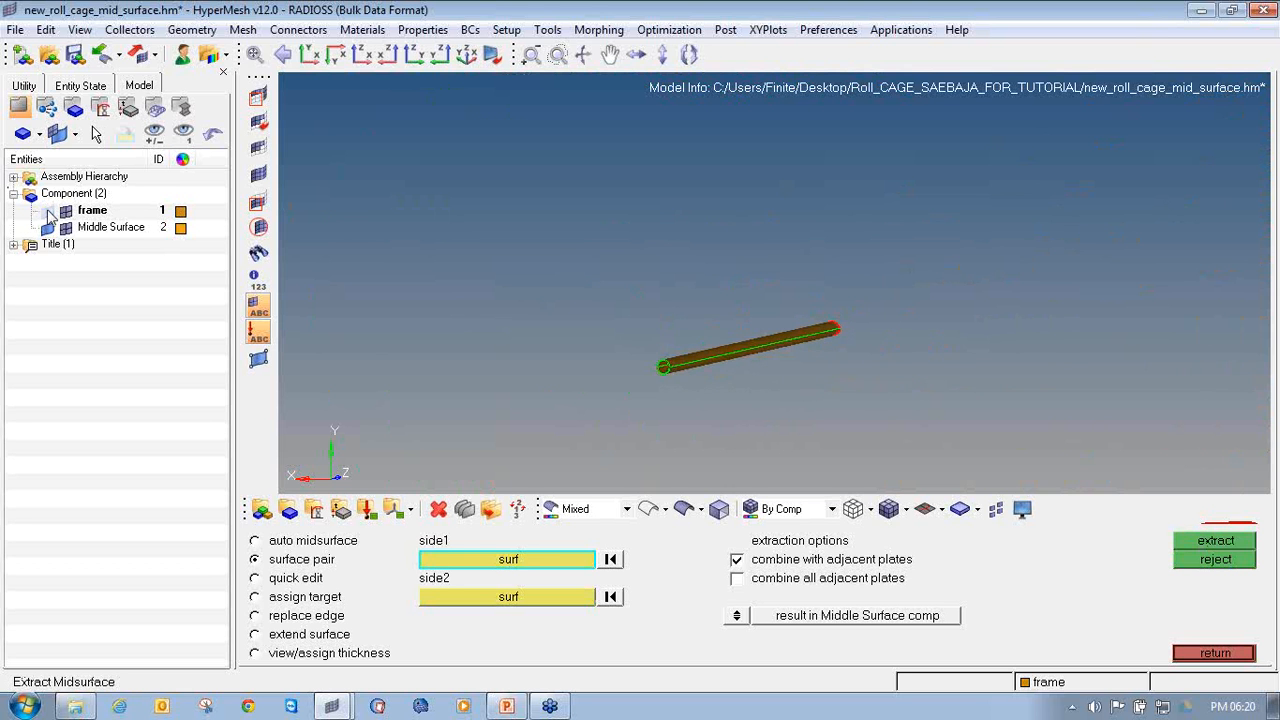
left_click(49, 212)
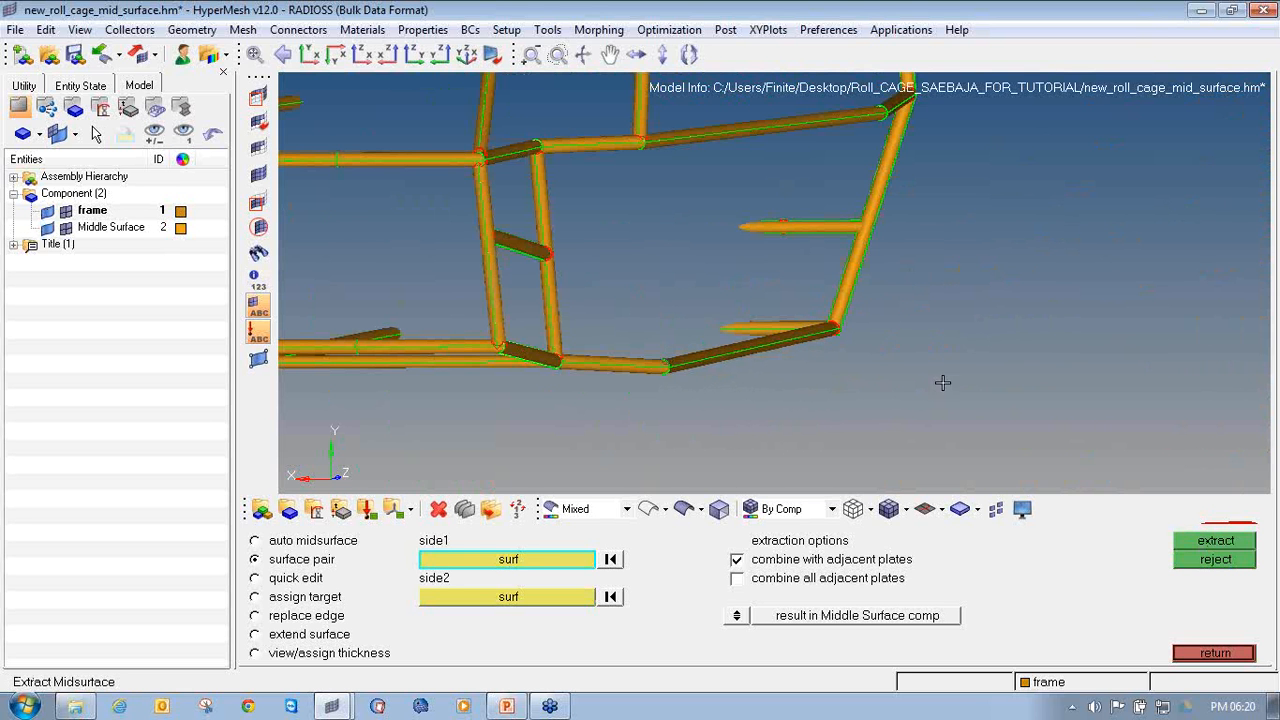
scroll(943, 383, "down", 3, "ctrl")
left_click_drag(857, 374, 758, 399, "ctrl")
left_click_drag(1041, 304, 910, 346, "ctrl")
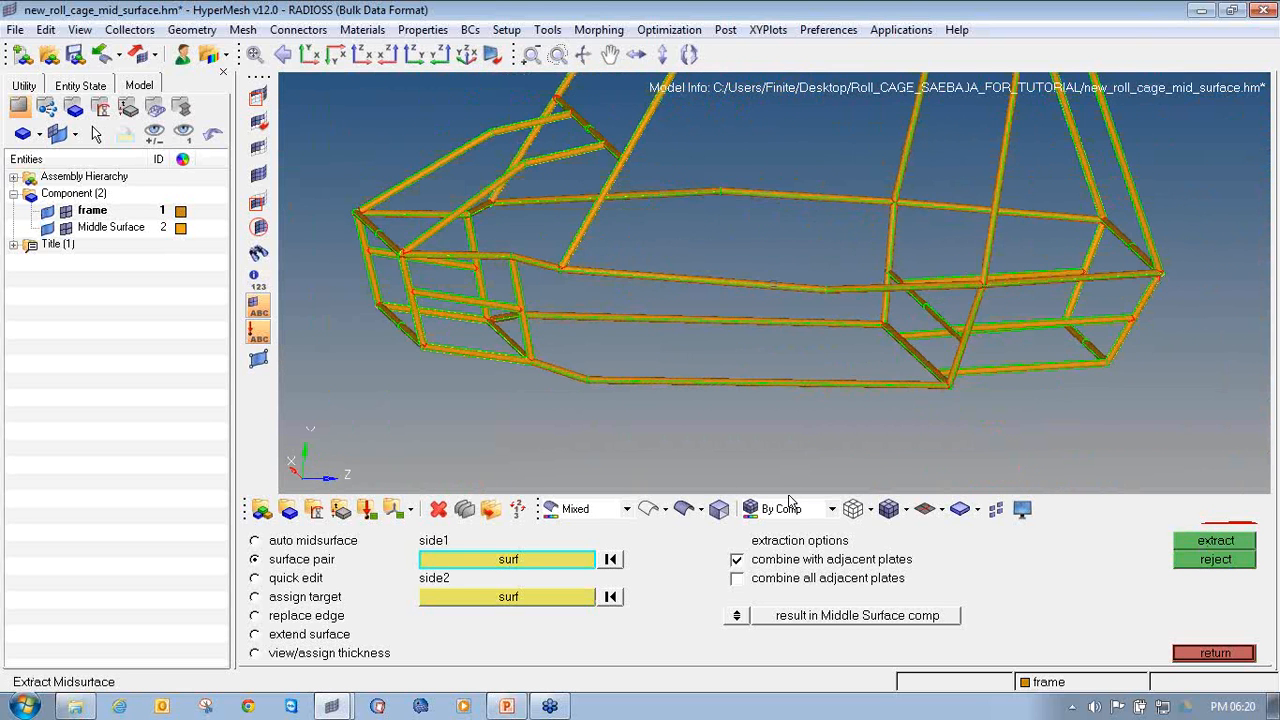
Set the frame component's transparency to 5 and return to the midsurface tool.
left_click(719, 509)
left_click_drag(296, 597, 341, 597)
left_click(1213, 653)
left_click_drag(963, 408, 1001, 373, "ctrl")
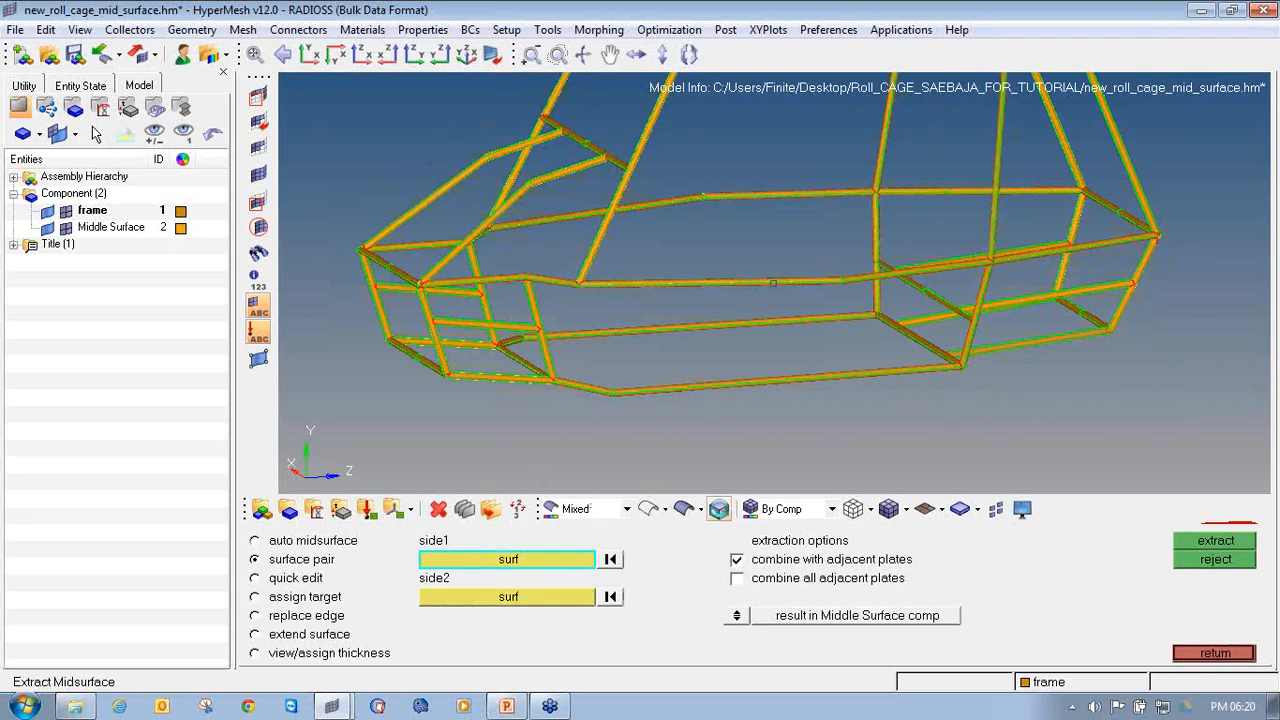
left_click(719, 509)
left_click(354, 599)
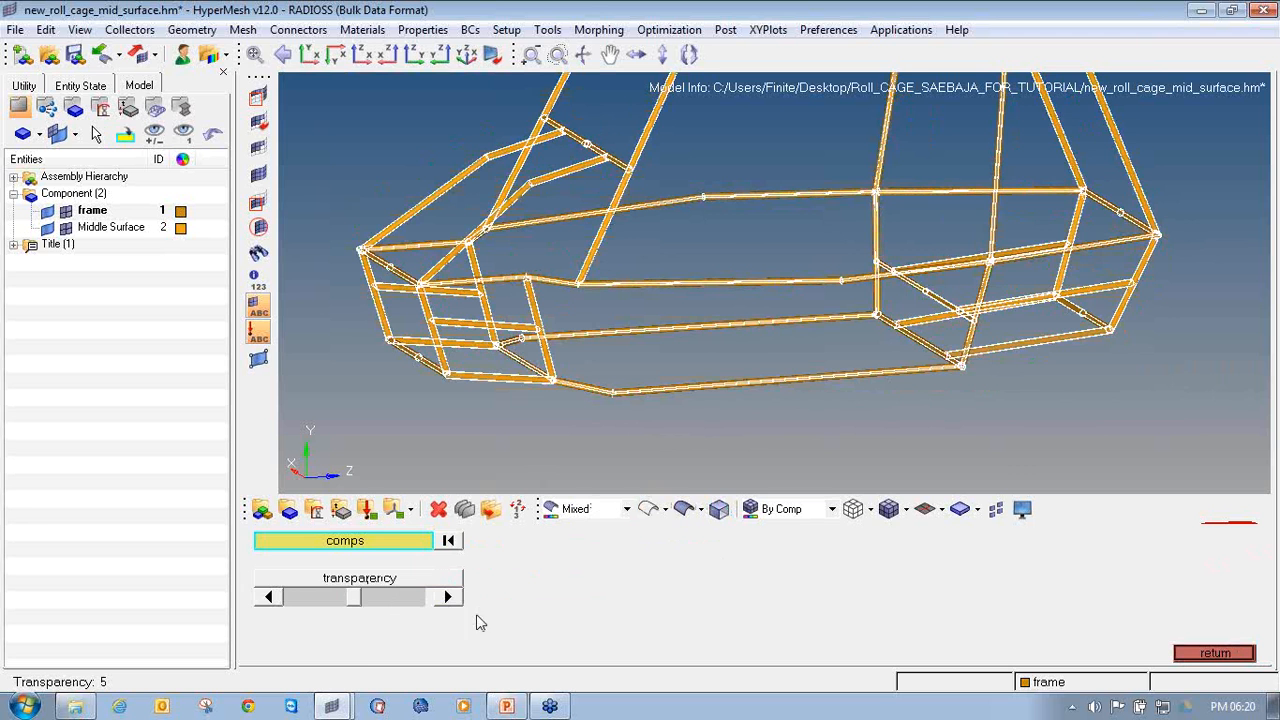
left_click(1222, 656)
Recolor the Middle Surface component dark olive to distinguish it from the transparent orange frame.
scroll(951, 377, "up", 6)
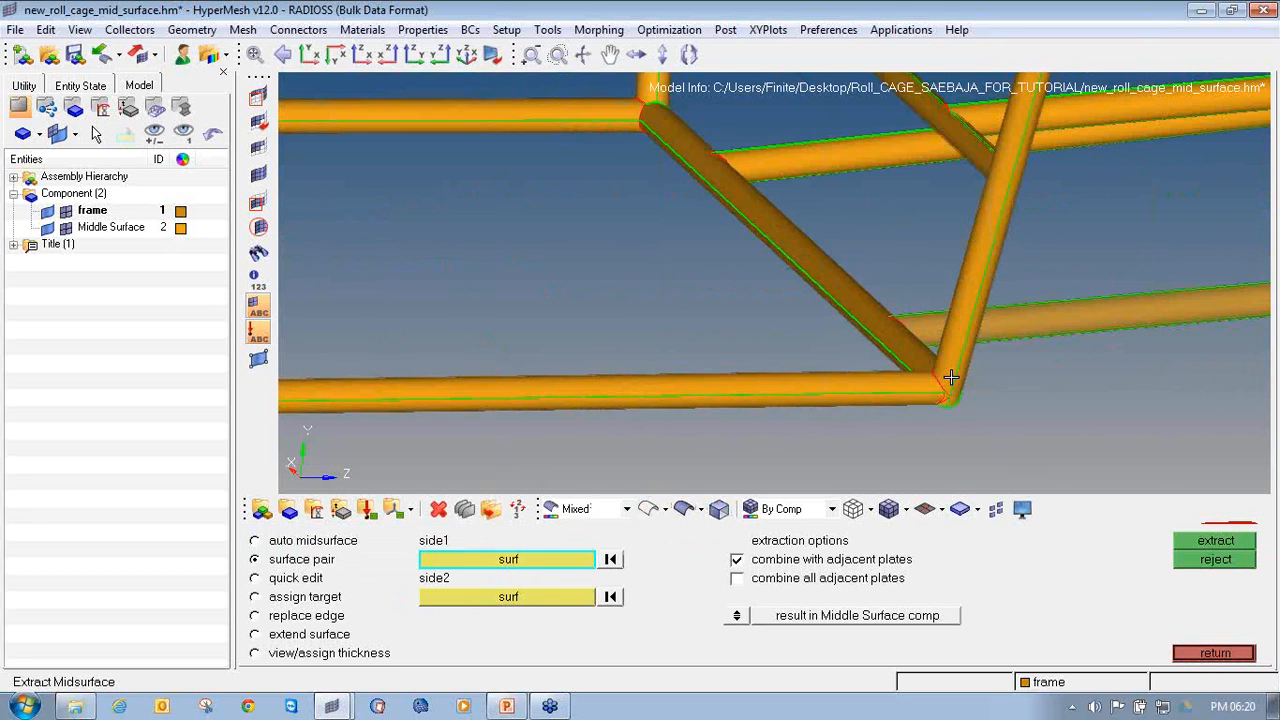
scroll(951, 377, "down", 1, "ctrl")
right_click_drag(943, 374, 757, 337, "ctrl")
scroll(757, 337, "up", 4, "ctrl")
mouse_move(752, 338)
left_mouse_down("ctrl")
mouse_move(757, 357)
mouse_move(648, 323)
mouse_move(700, 360)
mouse_move(573, 392)
mouse_move(506, 389)
left_mouse_up("ctrl")
scroll(700, 360, "up", 5, "ctrl")
scroll(849, 303, "down", 5, "ctrl")
right_click_drag(849, 303, 358, 300, "ctrl")
left_click(181, 229)
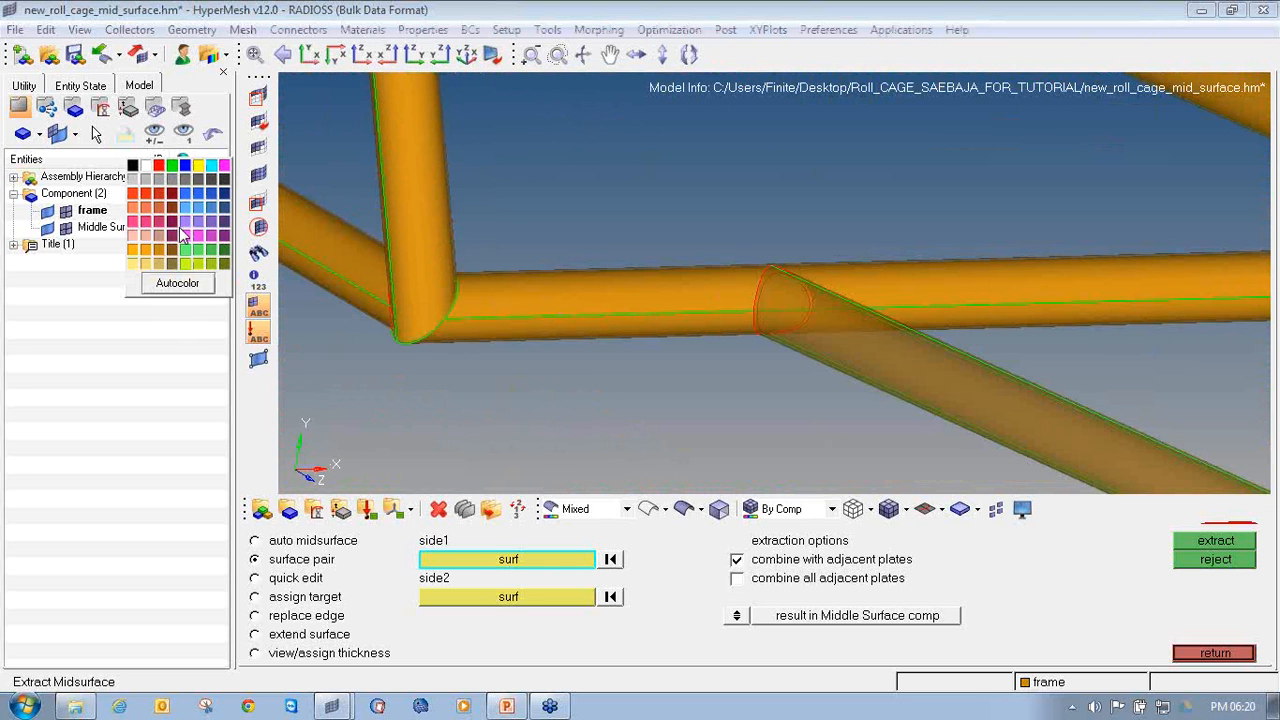
left_click(223, 261)
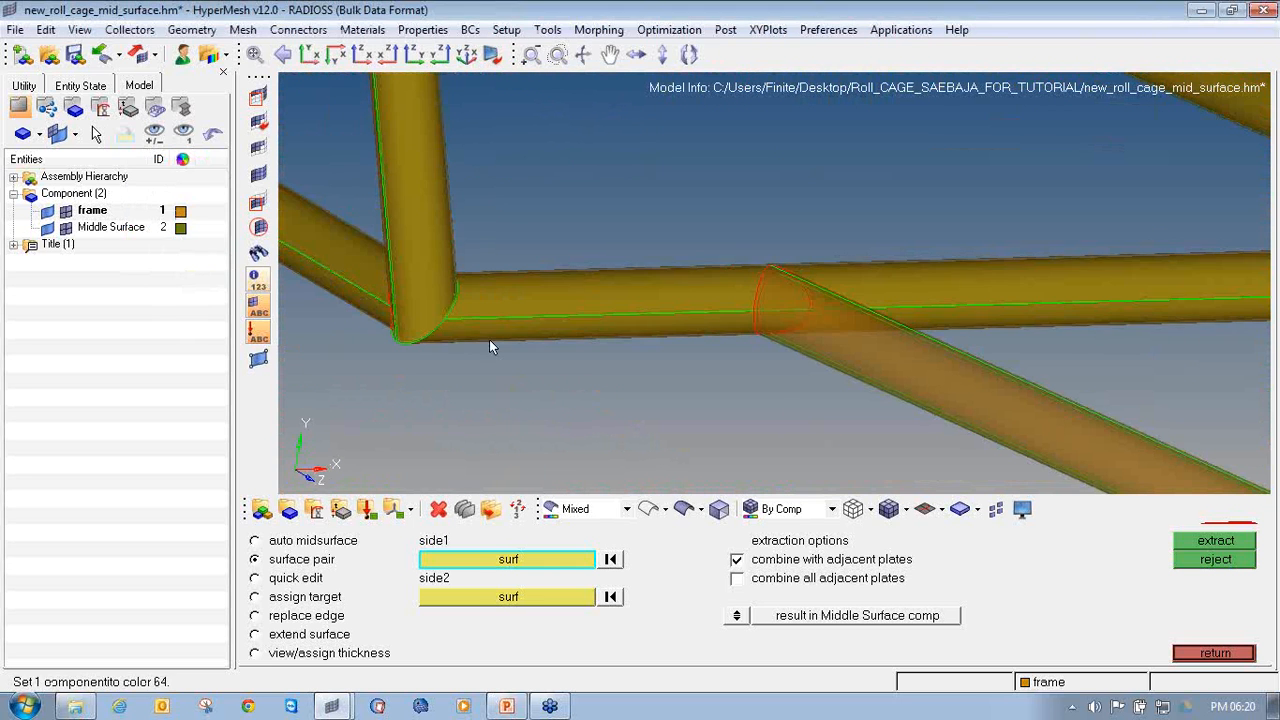
Examine the cage's tubes and joints for frame tubes lacking an olive midsurface inside.
scroll(651, 383, "down", 6, "ctrl")
scroll(648, 384, "down", 4, "ctrl")
mouse_move(648, 384)
left_mouse_down("ctrl")
mouse_move(689, 383)
mouse_move(691, 371)
mouse_move(574, 406)
mouse_move(580, 346)
mouse_move(683, 349)
mouse_move(613, 398)
mouse_move(469, 394)
mouse_move(549, 339)
mouse_move(632, 376)
left_mouse_up("ctrl")
scroll(632, 376, "up", 4, "ctrl")
scroll(632, 376, "up", 3, "ctrl")
right_click_drag(620, 411, 232, 308, "ctrl")
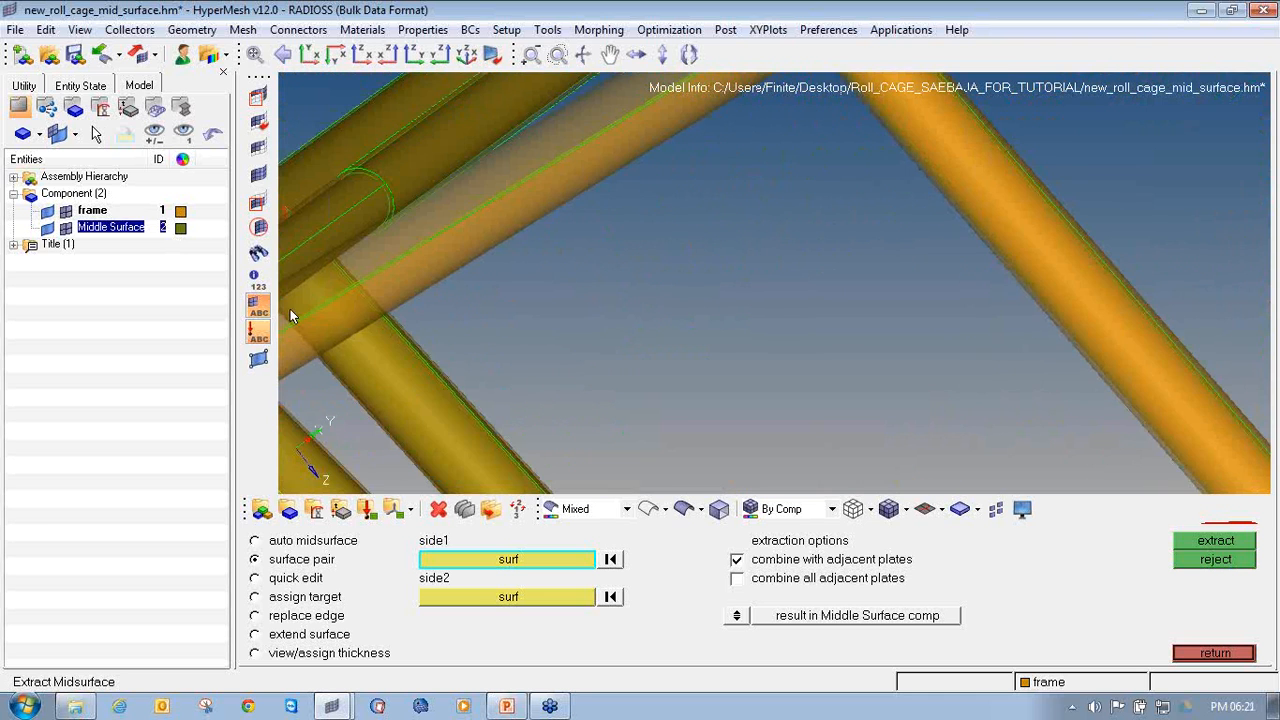
right_click_drag(363, 314, 556, 352, "ctrl")
left_click_drag(679, 310, 534, 369, "ctrl")
scroll(528, 358, "up", 4, "ctrl")
left_click_drag(489, 243, 563, 248, "ctrl")
scroll(743, 326, "down", 8, "ctrl")
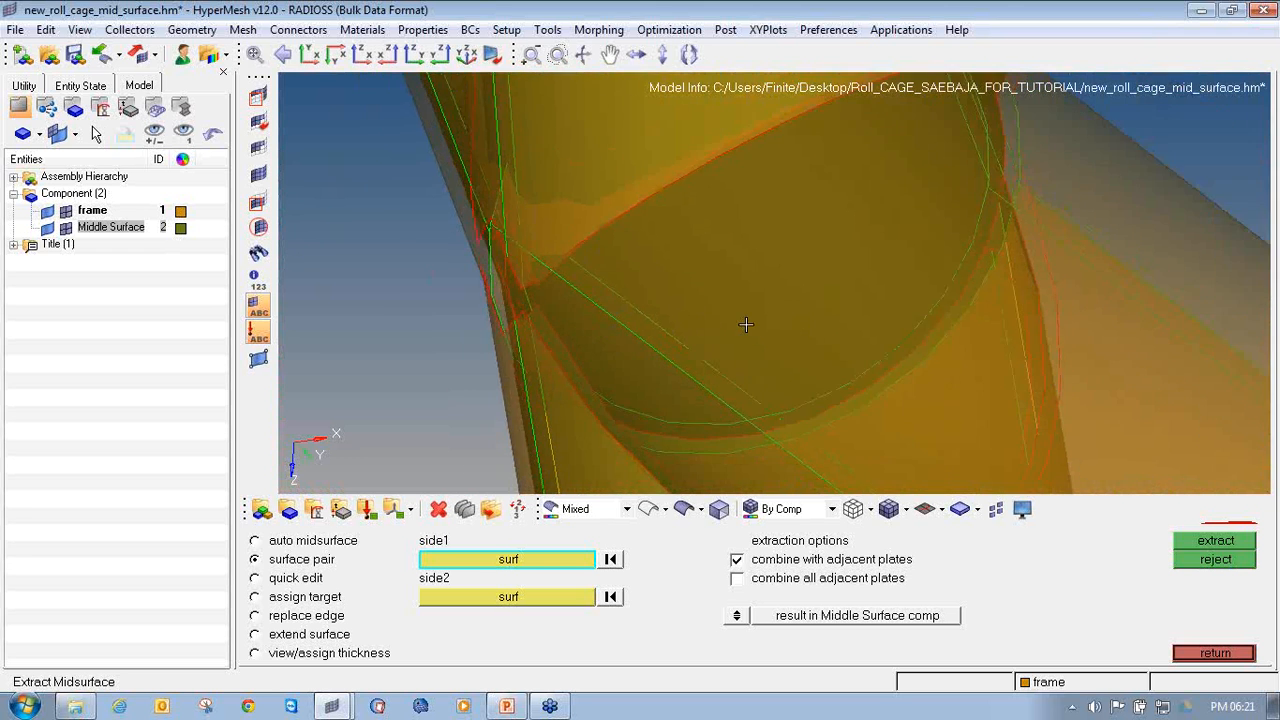
left_click_drag(860, 384, 900, 379, "ctrl")
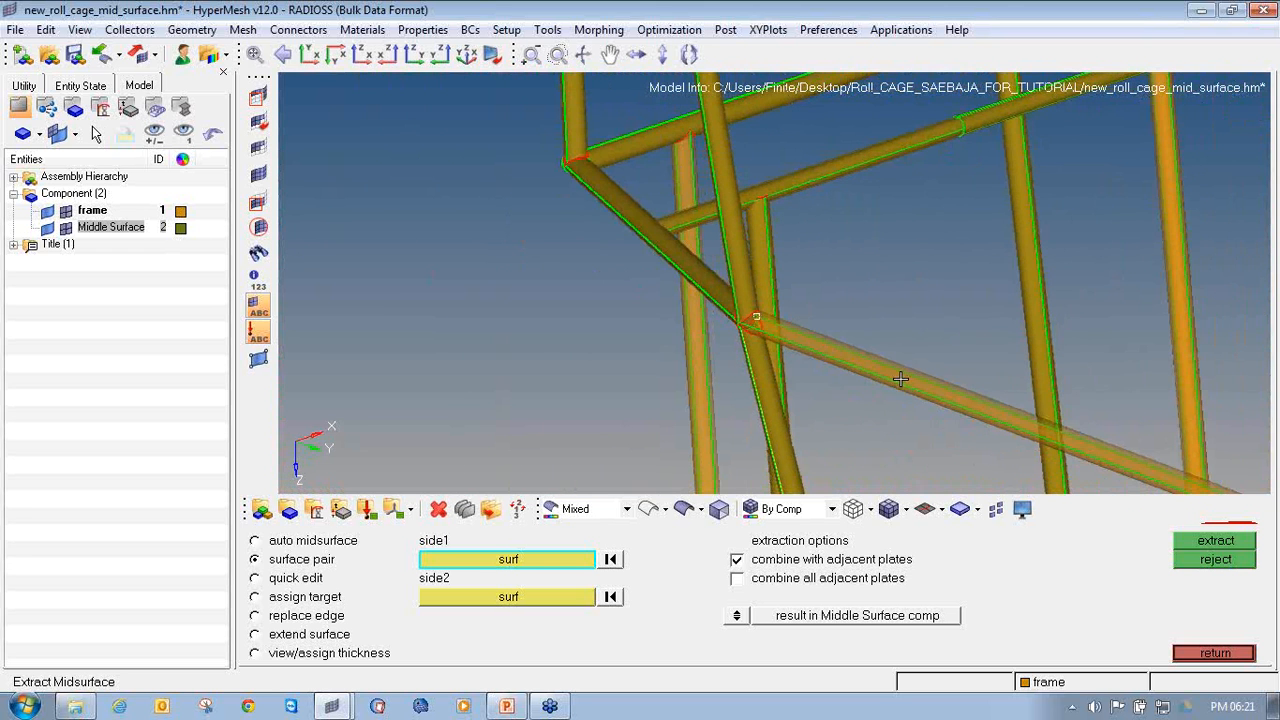
Mask the four surfaces of the diagonal tube without a midsurface and reverse the mask to isolate that tube.
left_click(255, 94)
left_click_drag(936, 425, 881, 362, "shift")
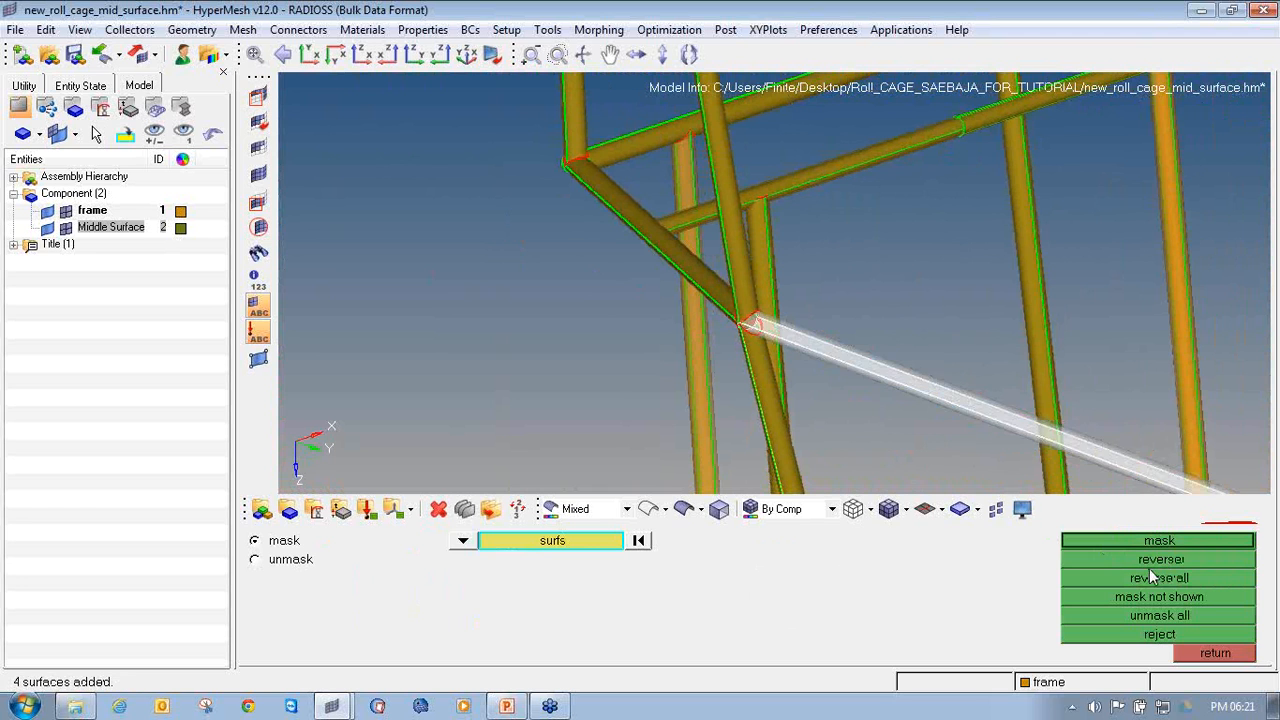
left_click(1145, 545)
left_click(1145, 560)
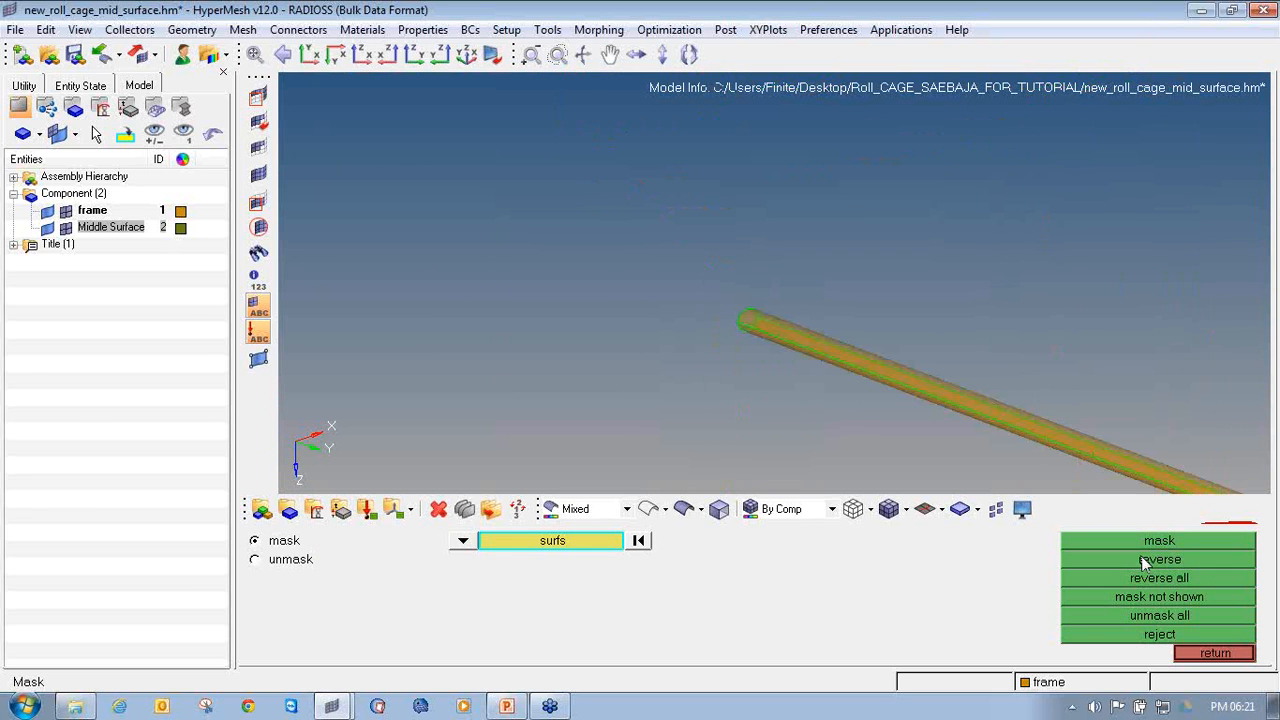
left_click(1200, 655)
Extract the midsurface of the isolated diagonal tube's upper half from its paired outer and inner surfaces.
right_click_drag(736, 358, 491, 291, "ctrl")
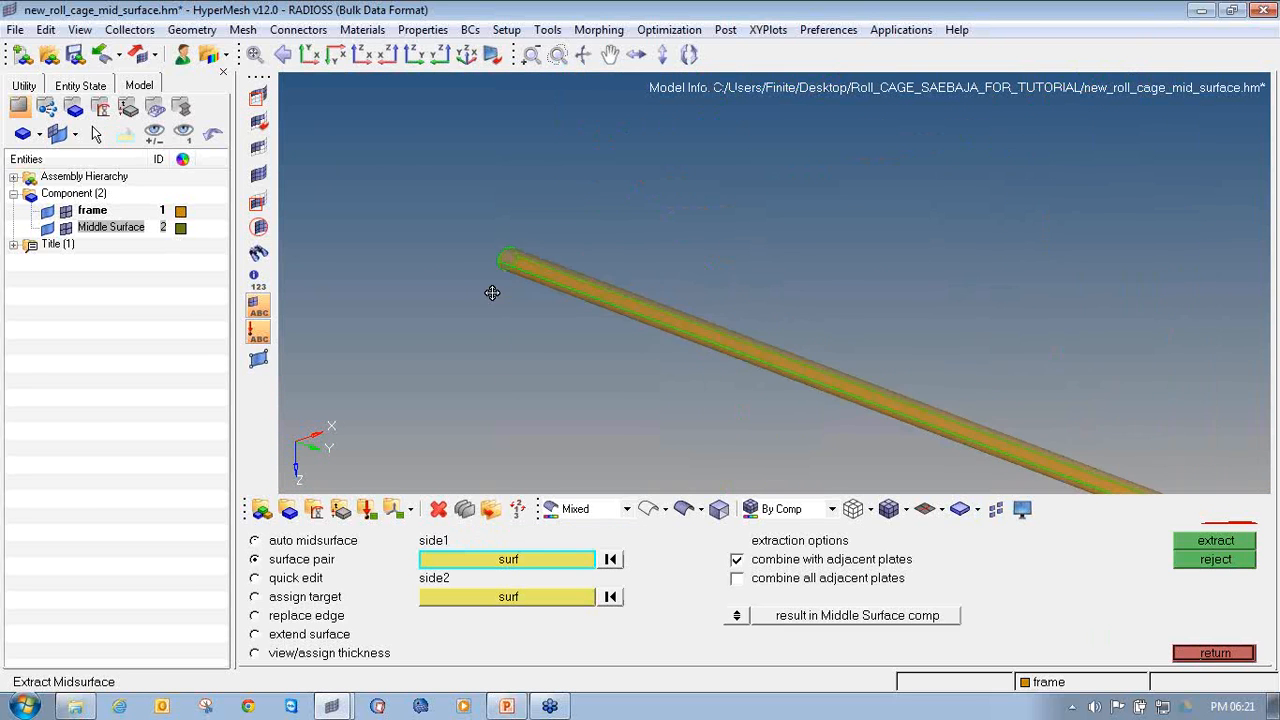
scroll(497, 241, "up", 8, "ctrl")
left_click_drag(544, 232, 430, 267, "ctrl")
left_click(430, 267)
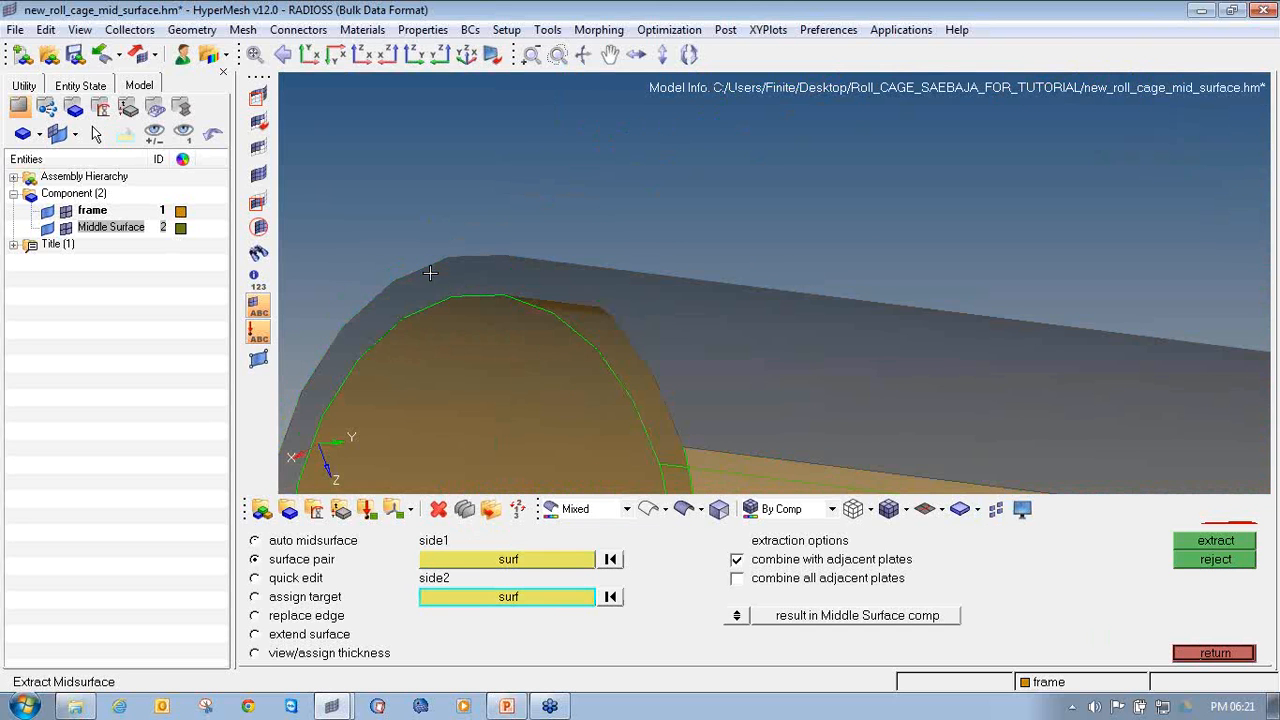
left_click(441, 310)
Pair the outer and inner surfaces of the diagonal tube's remaining half and extract their midsurface.
scroll(440, 310, "down", 5, "ctrl")
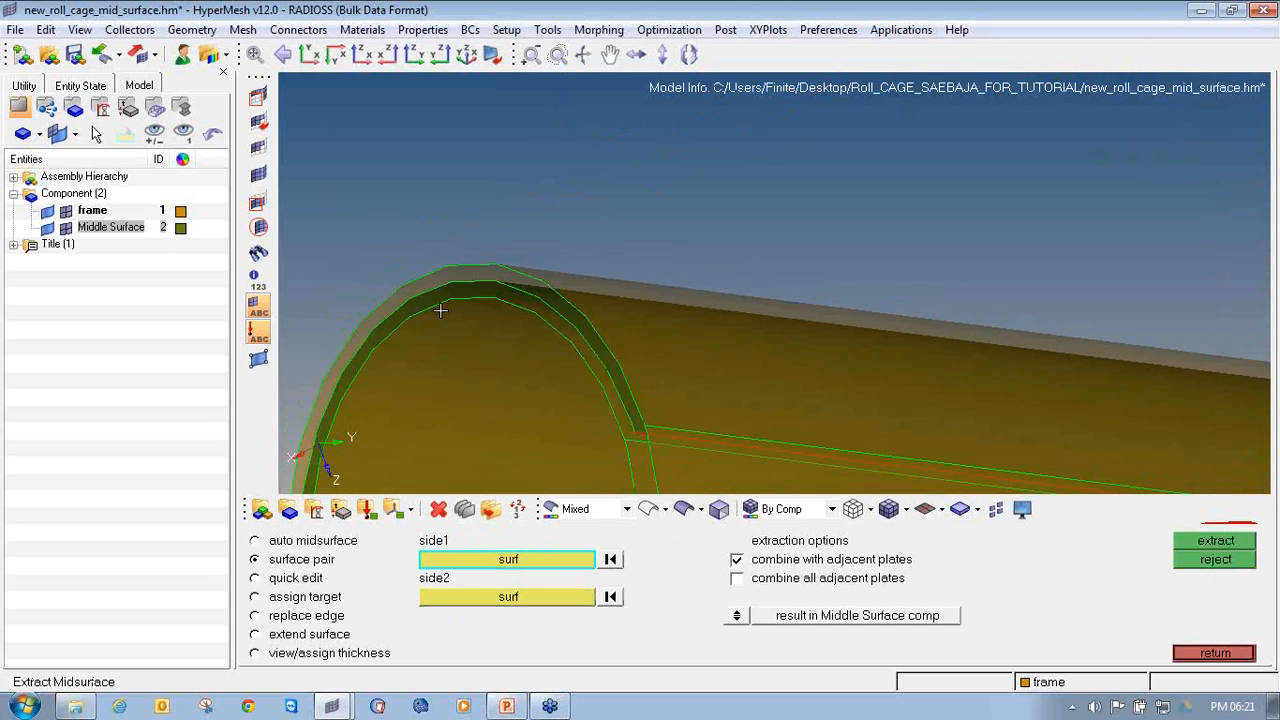
scroll(508, 380, "up", 6, "ctrl")
left_click(506, 325)
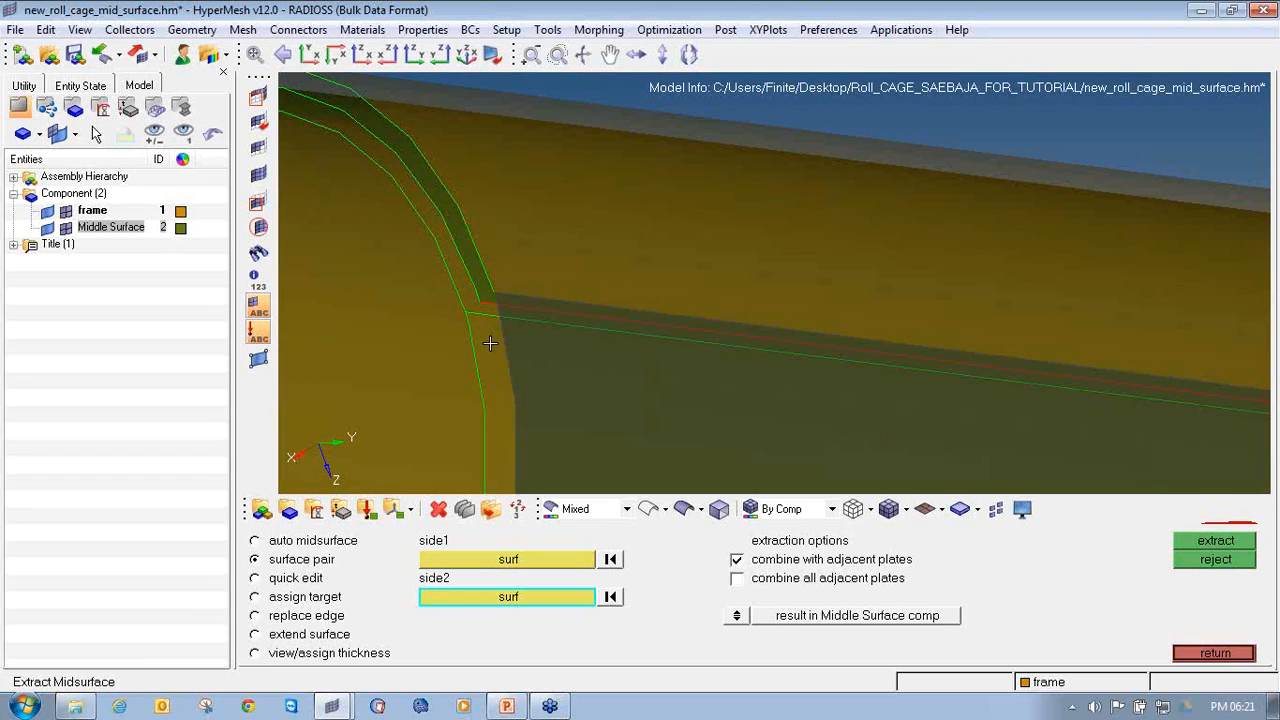
left_click(473, 349)
left_click(1213, 541)
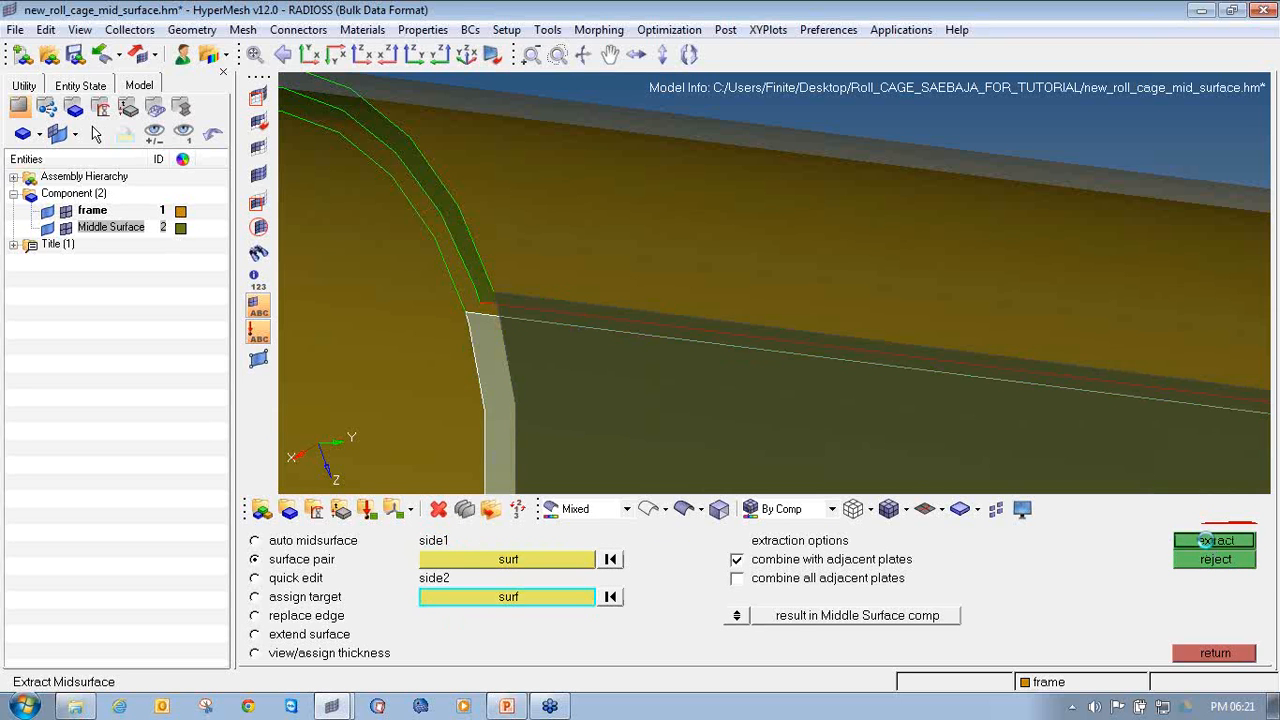
Examine the isolated diagonal tube from end to end for a complete midsurface in both halves.
left_click(1210, 655)
right_click_drag(782, 260, 520, 257, "ctrl")
scroll(522, 258, "down", 8, "ctrl")
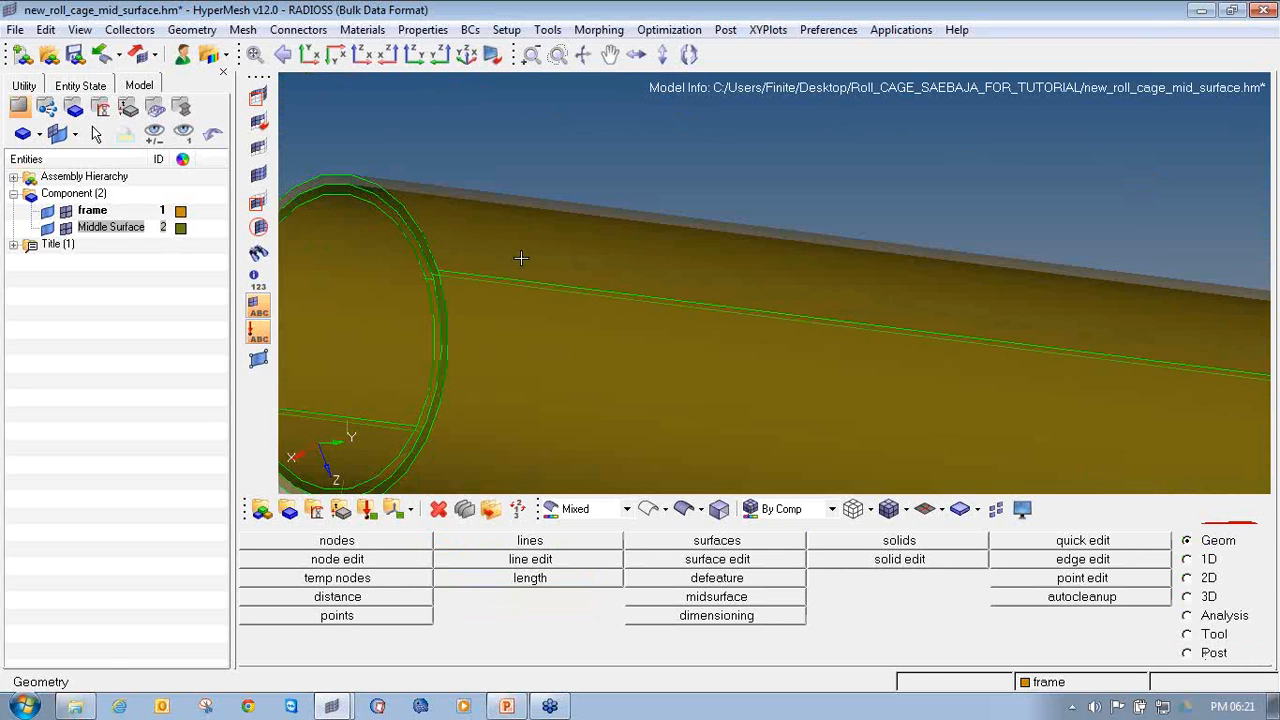
right_click_drag(934, 306, 662, 291, "ctrl")
right_click_drag(998, 350, 708, 298, "ctrl")
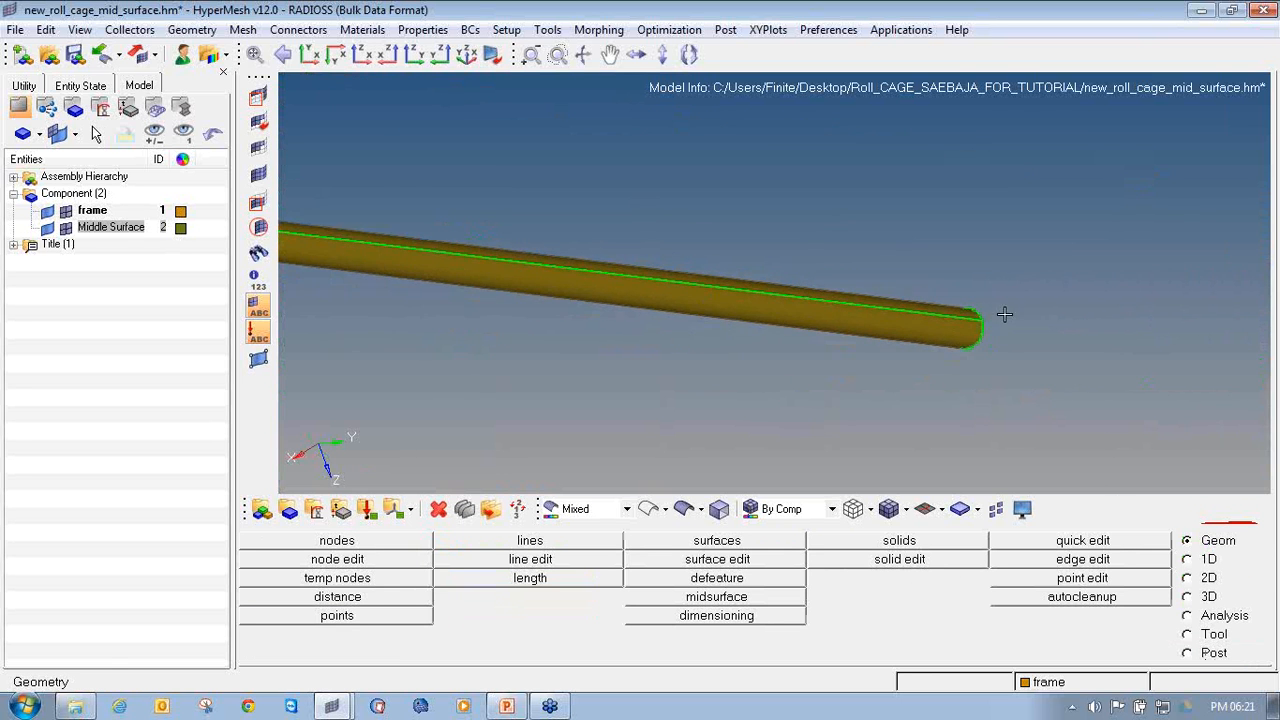
scroll(1003, 314, "up", 5, "ctrl")
left_click(946, 325, "ctrl")
left_click_drag(1025, 348, 988, 366, "ctrl")
scroll(863, 263, "up", 6, "ctrl")
right_click_drag(975, 352, 923, 396, "ctrl")
scroll(863, 263, "down", 8, "ctrl")
key("f")
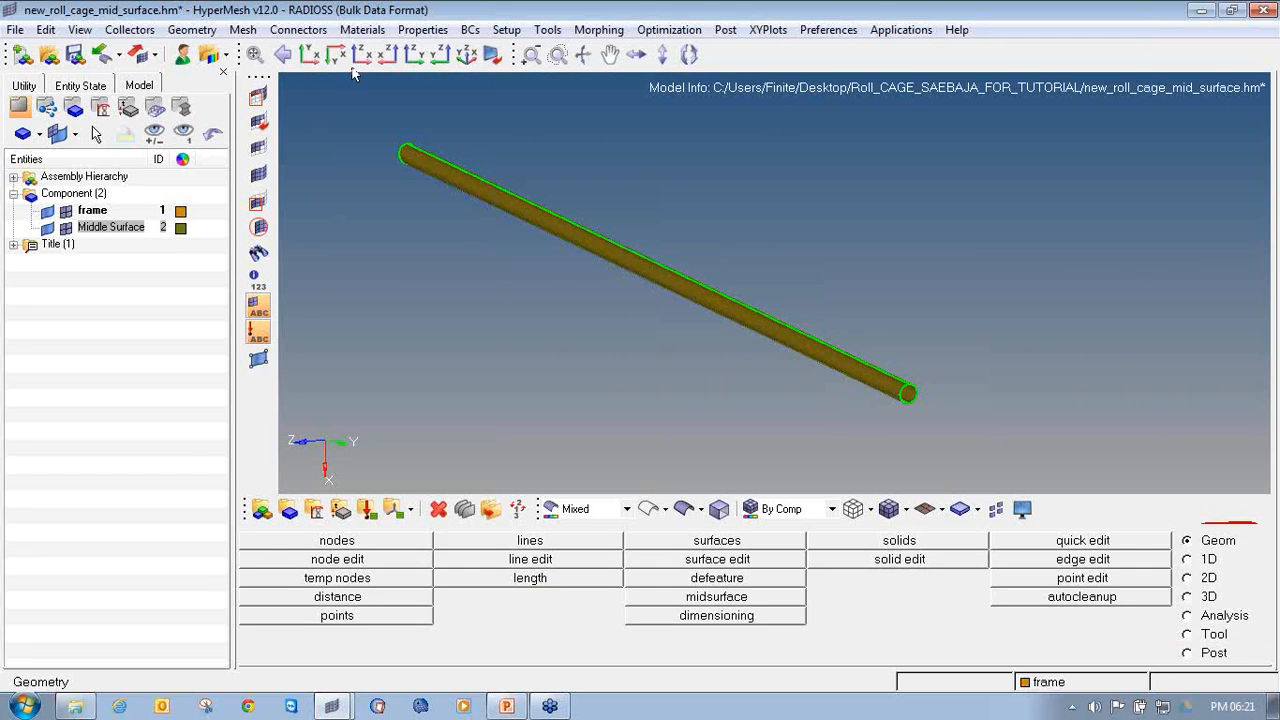
Unmask all surfaces and fit the entire roll cage in the view.
key("F5")
left_click(1151, 612)
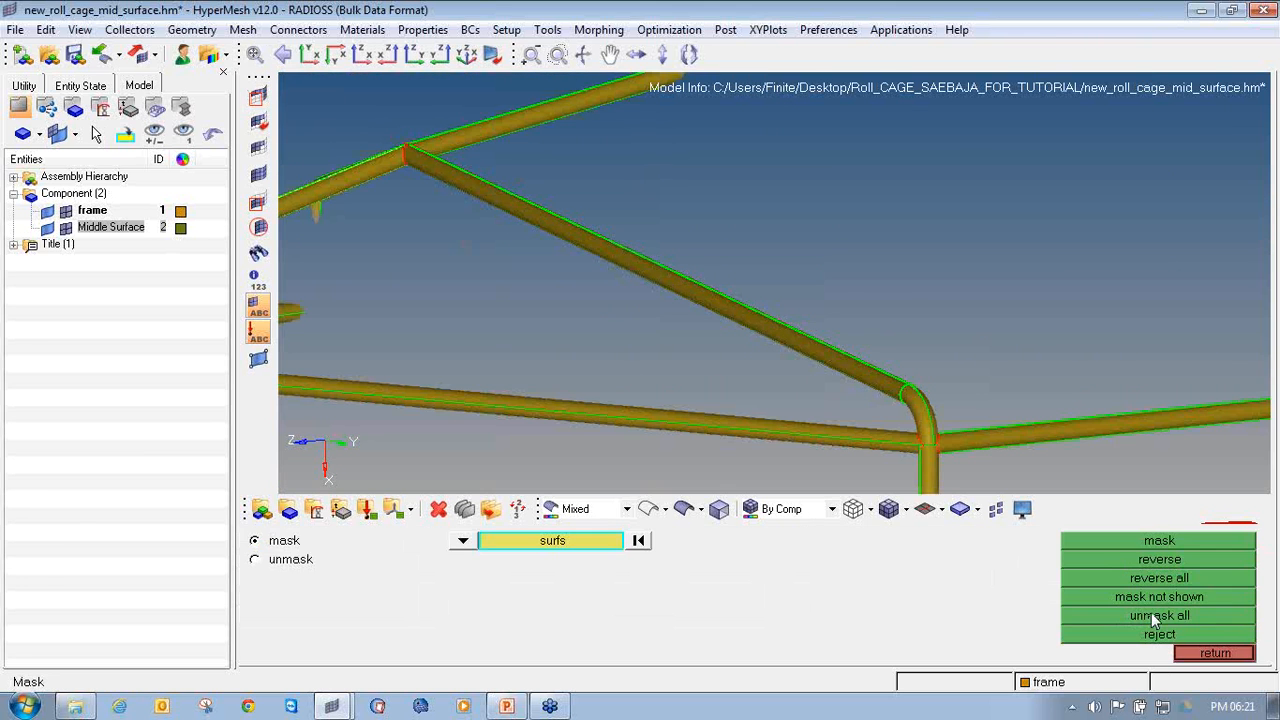
left_click(1206, 653)
key("f")
Mask the surfaces of the two orange tubes lacking midsurfaces and reverse the mask to isolate both tubes.
mouse_move(937, 295)
left_mouse_down("ctrl")
mouse_move(838, 365)
mouse_move(989, 366)
mouse_move(840, 337)
mouse_move(954, 389)
mouse_move(1019, 295)
mouse_move(751, 303)
mouse_move(849, 331)
mouse_move(715, 394)
mouse_move(631, 400)
mouse_move(583, 387)
left_mouse_up("ctrl")
scroll(694, 375, "up", 10, "ctrl")
scroll(629, 335, "down", 8, "ctrl")
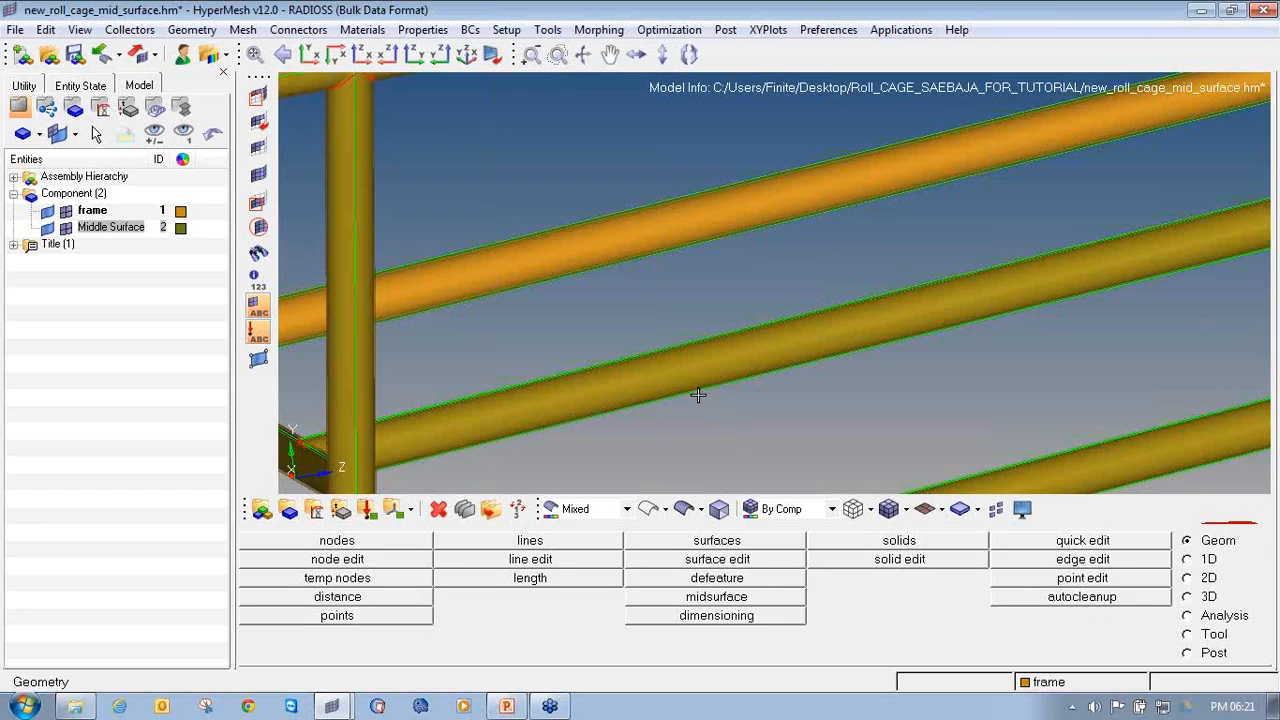
mouse_move(994, 309)
left_mouse_down("ctrl")
mouse_move(1049, 300)
mouse_move(923, 294)
mouse_move(786, 337)
left_mouse_up("ctrl")
right_click_drag(785, 337, 901, 317, "ctrl")
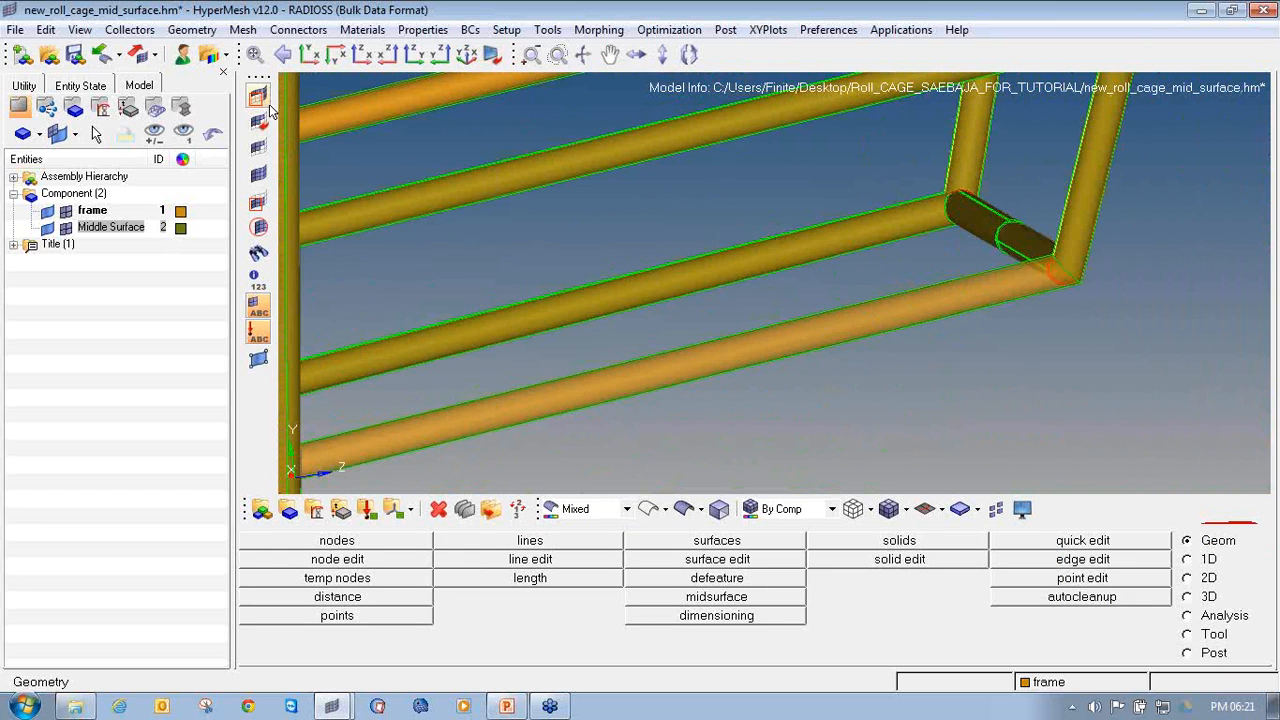
left_click(259, 96)
mouse_move(792, 395)
left_mouse_down("shift")
mouse_move(684, 331)
mouse_move(786, 366)
mouse_move(674, 237)
left_mouse_up("shift")
left_click_drag(750, 245, 666, 179, "shift")
scroll(698, 230, "down", 6, "ctrl")
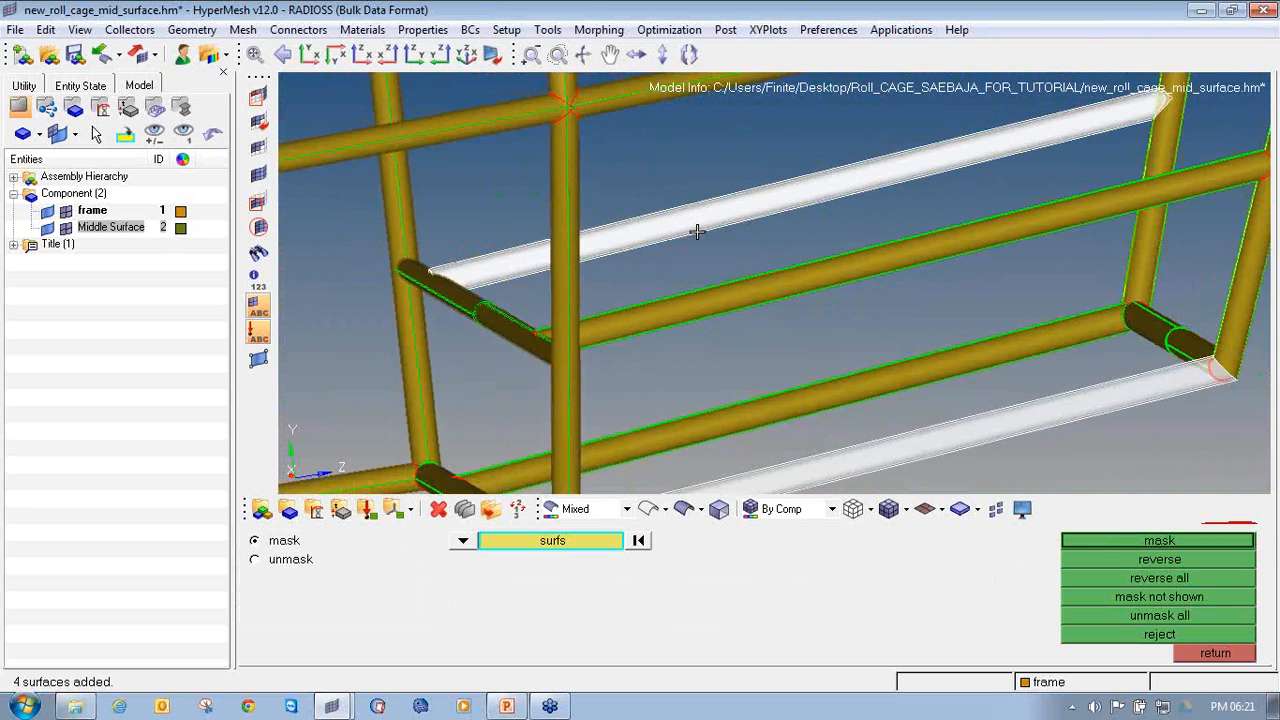
right_click_drag(714, 269, 894, 349, "ctrl")
left_click(1094, 543)
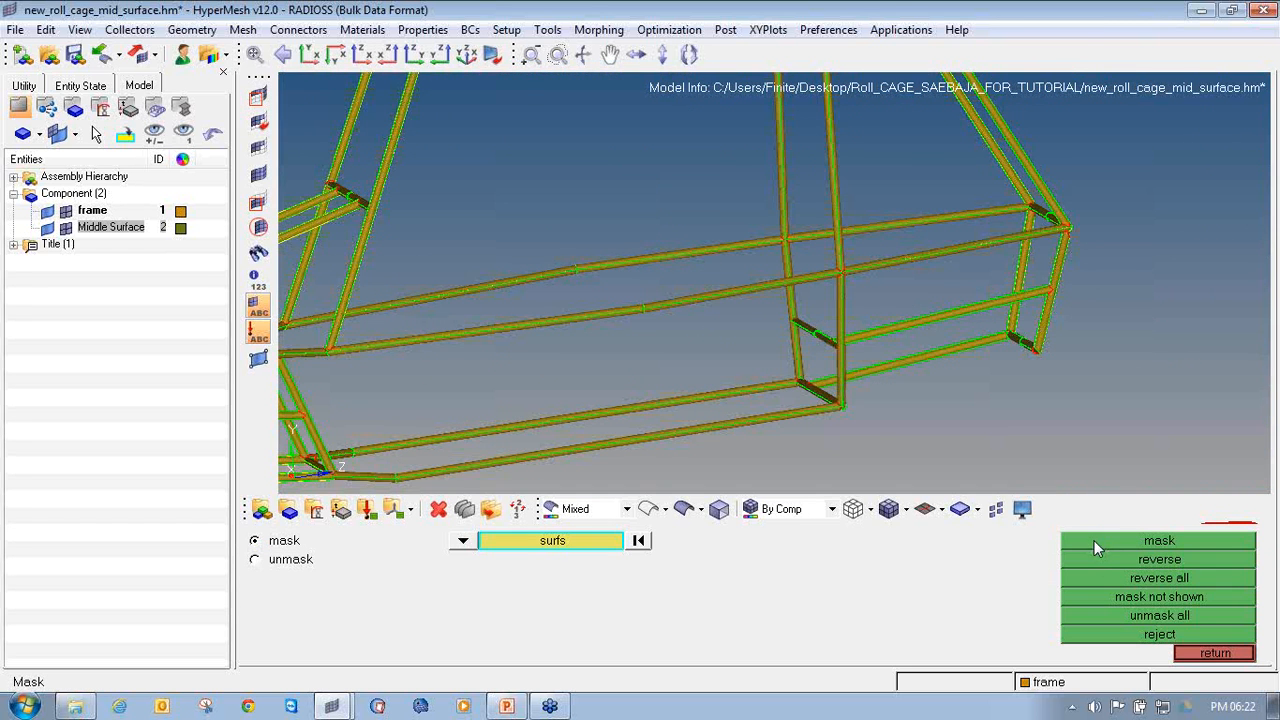
left_click(1105, 561)
Extract the midsurface of the first isolated tube's first half by pairing its outer and inner surfaces.
right_click_drag(814, 409, 613, 381, "ctrl")
scroll(888, 349, "up", 5, "ctrl")
left_click_drag(615, 380, 743, 329, "ctrl")
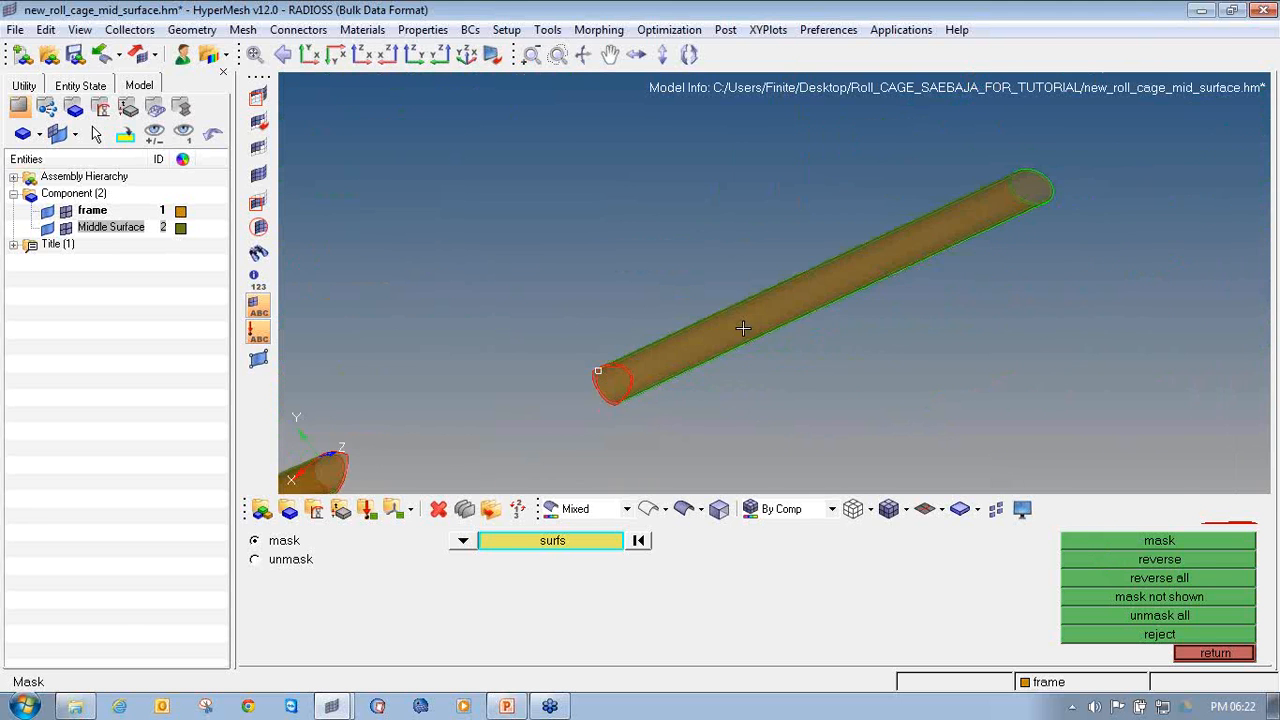
scroll(616, 367, "up", 5, "ctrl")
scroll(616, 367, "up", 4, "ctrl")
scroll(616, 367, "down", 3, "ctrl")
right_click_drag(653, 414, 648, 336, "ctrl")
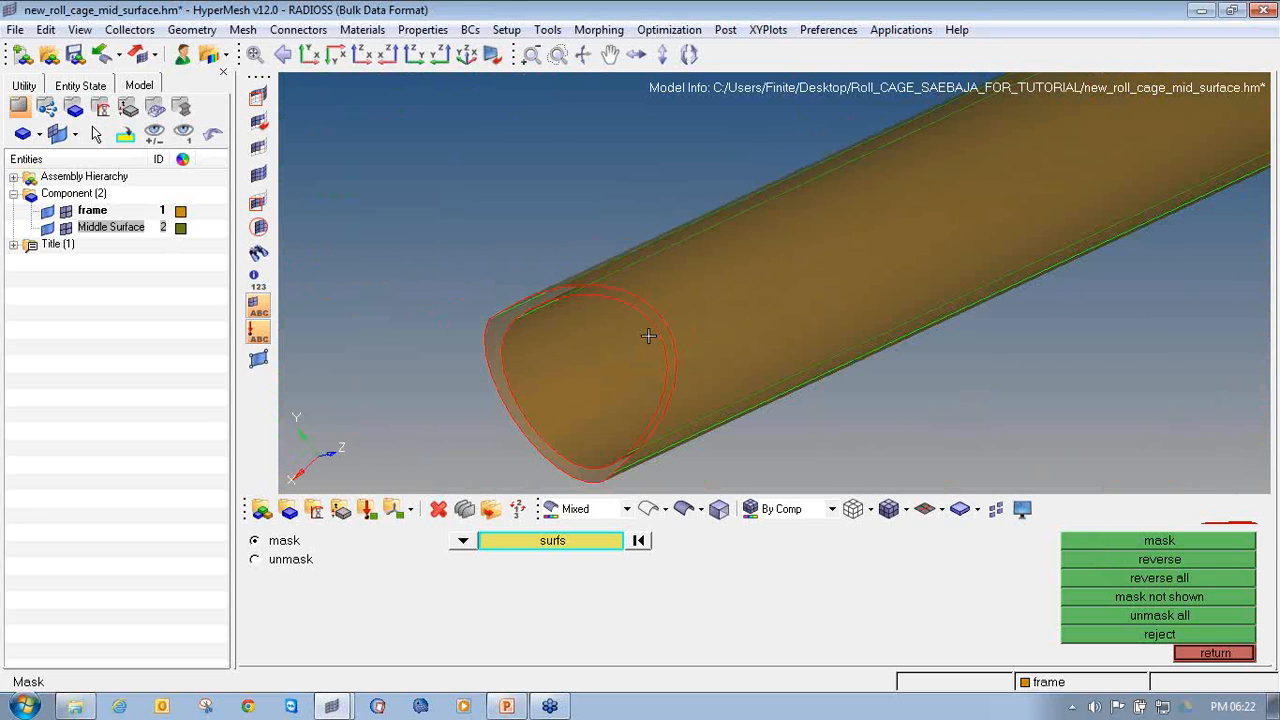
left_click(1215, 653)
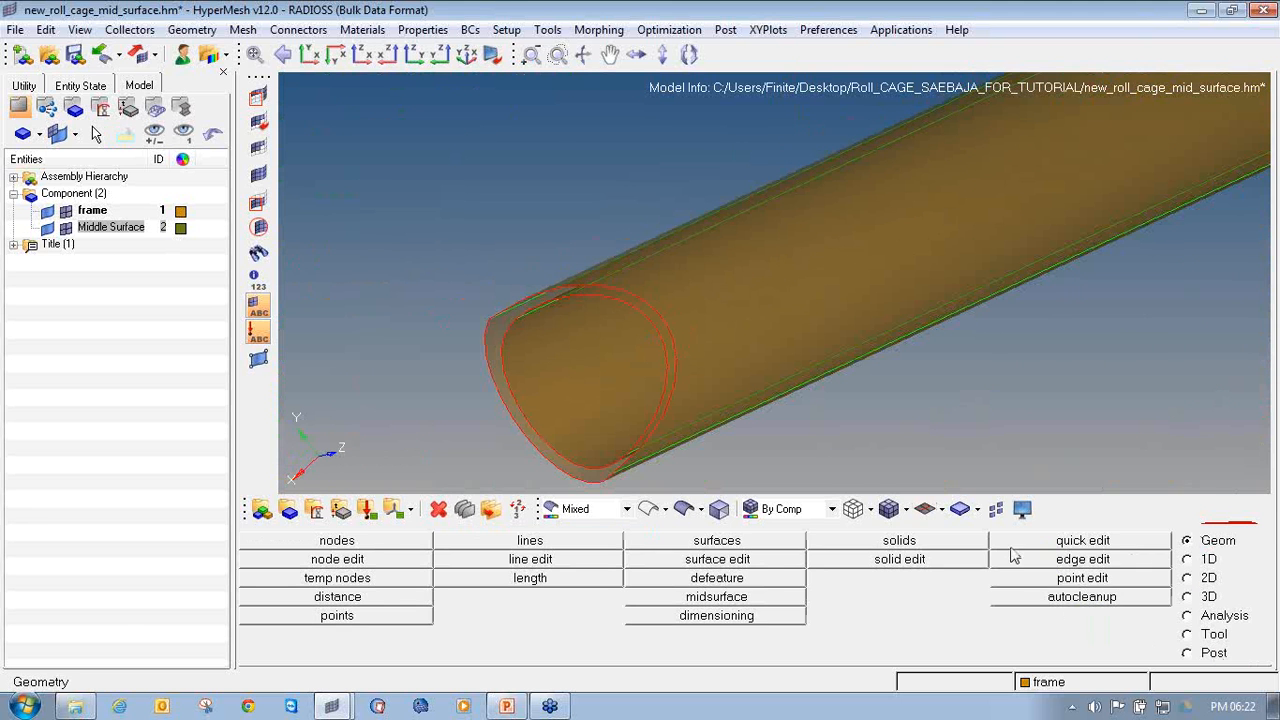
left_click(746, 597)
scroll(683, 294, "up", 4, "ctrl")
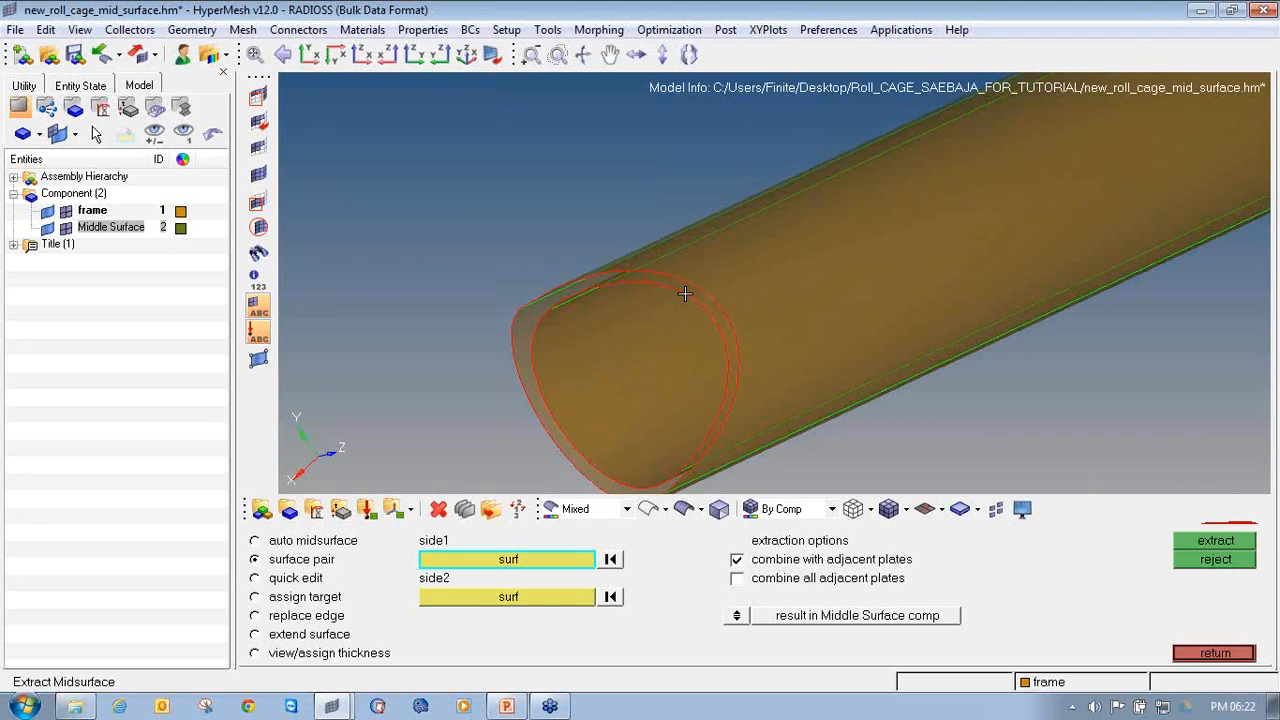
left_click(665, 266)
left_click(658, 275)
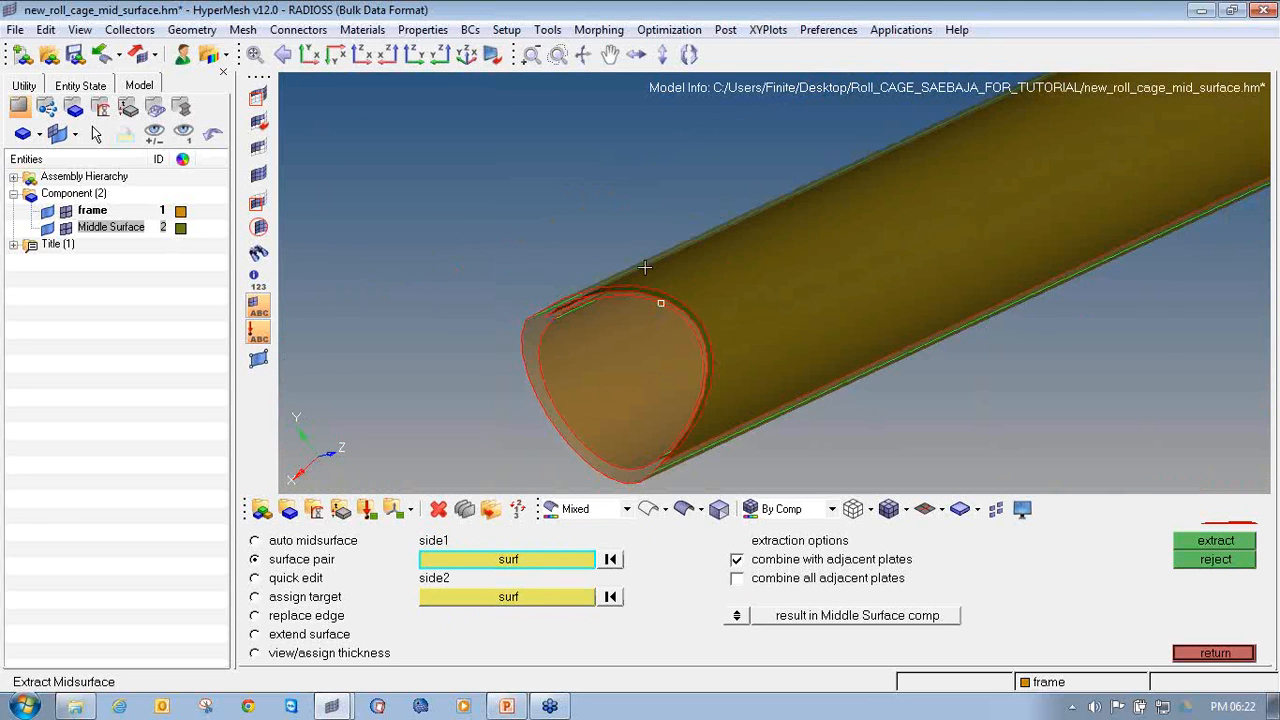
Pair the outer and inner surfaces of the first tube's remaining half and extract their midsurface.
left_click_drag(645, 268, 679, 284, "ctrl")
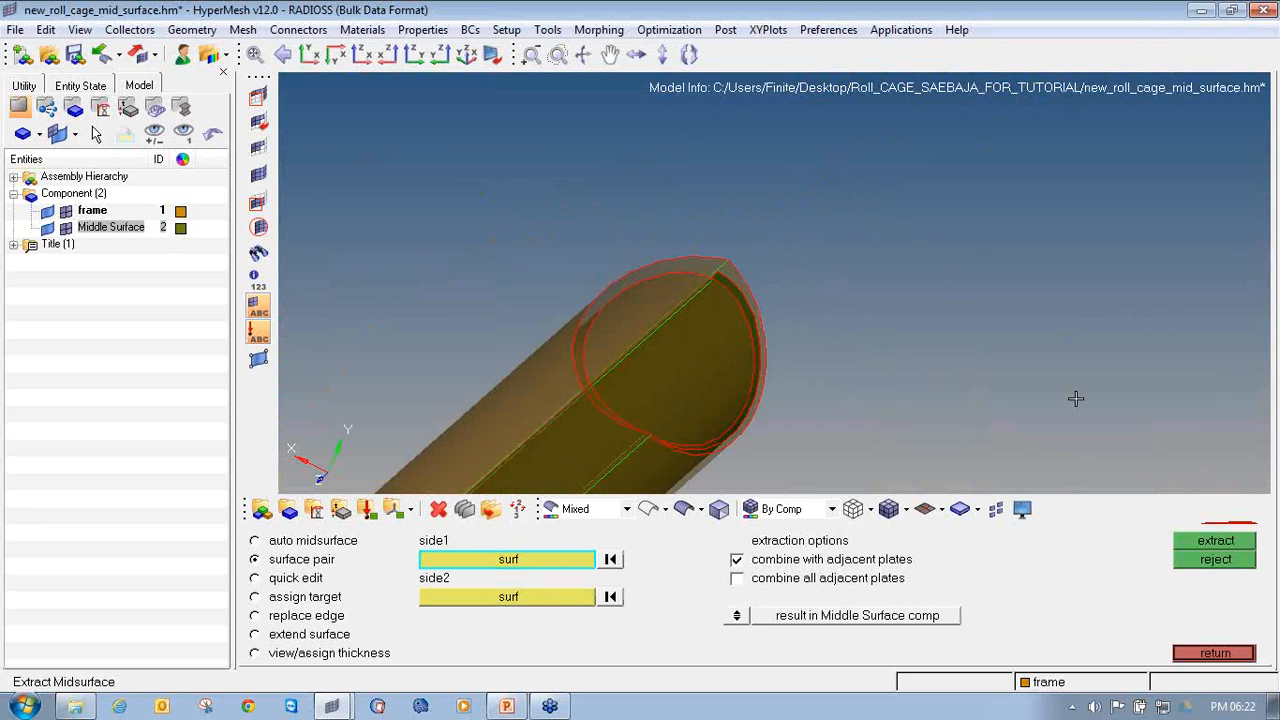
scroll(631, 250, "up", 2, "ctrl")
left_click(727, 268)
left_click(725, 284)
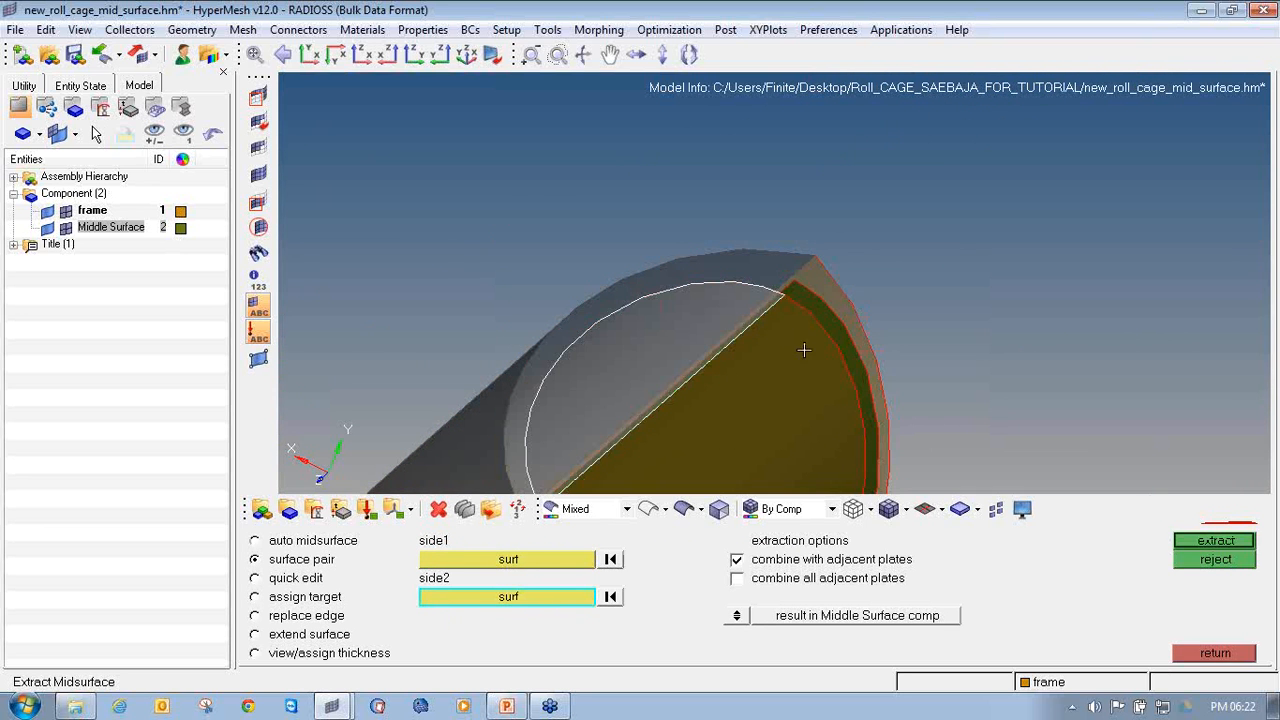
left_click(866, 318)
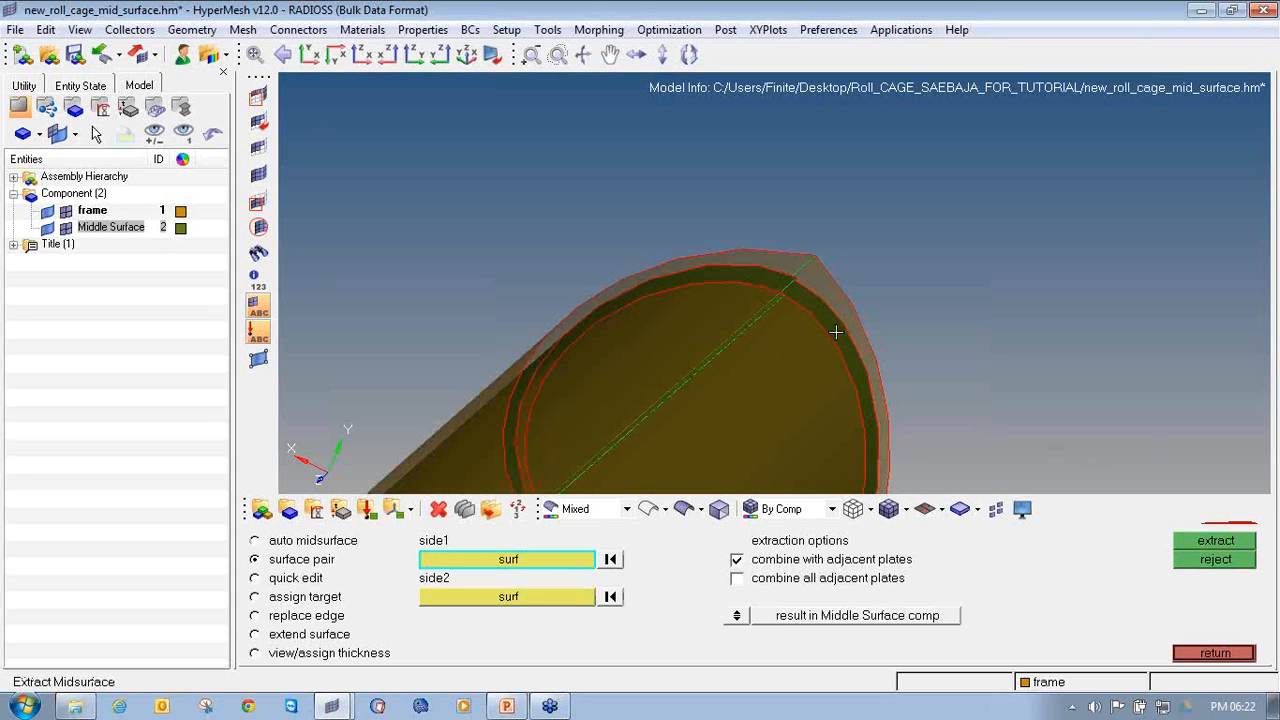
Extract the midsurface of the second isolated tube's upper half from its outer and inner surfaces, with fixed points displayed.
scroll(512, 222, "down", 6, "ctrl")
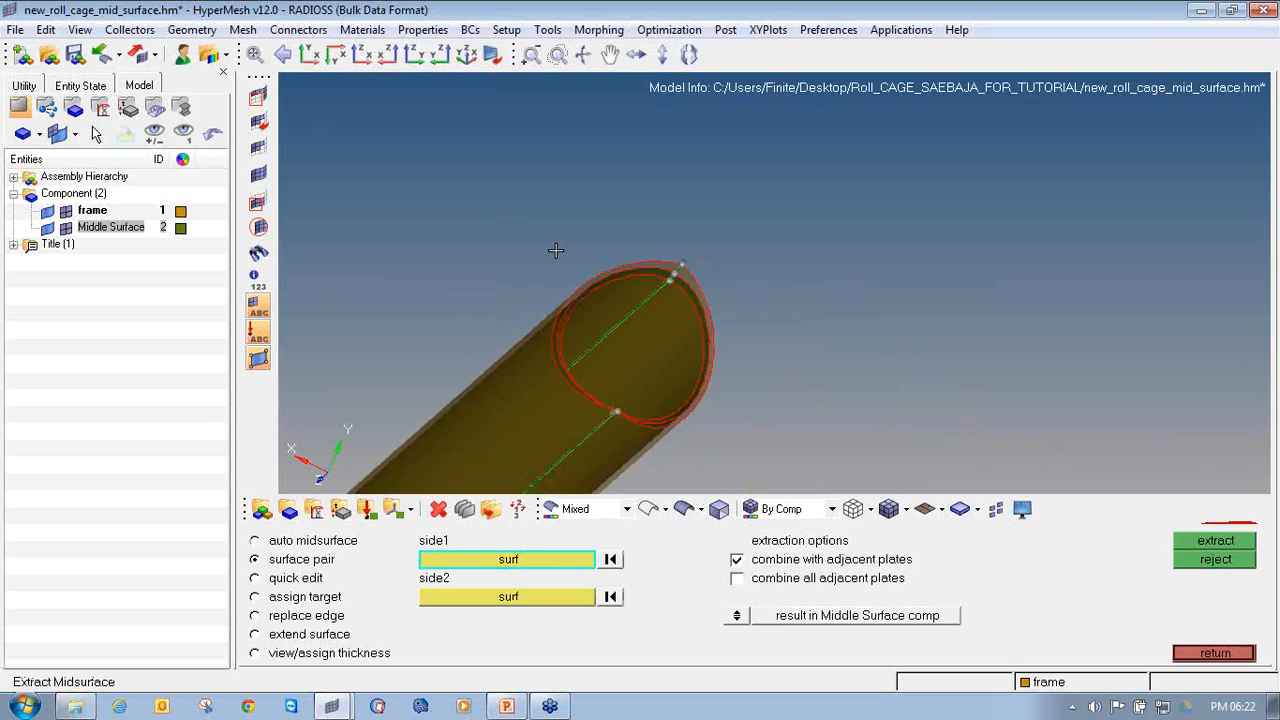
scroll(568, 248, "up", 6)
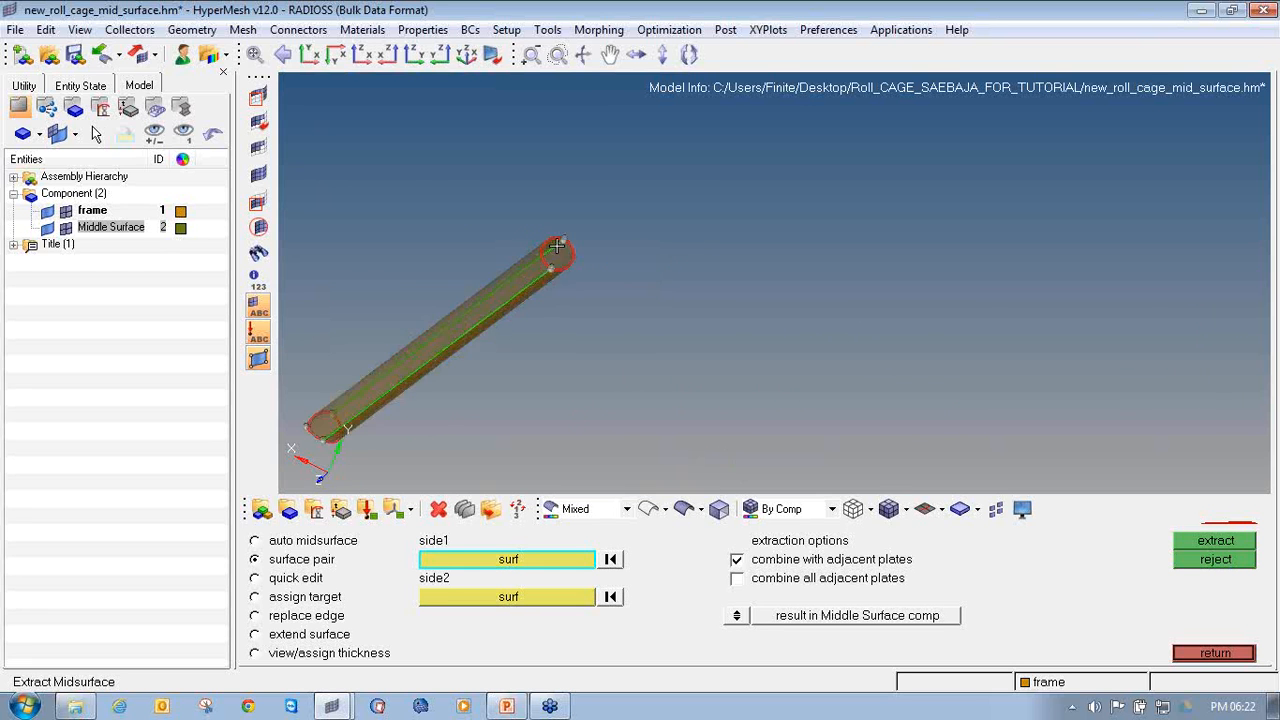
scroll(600, 268, "up", 3, "ctrl")
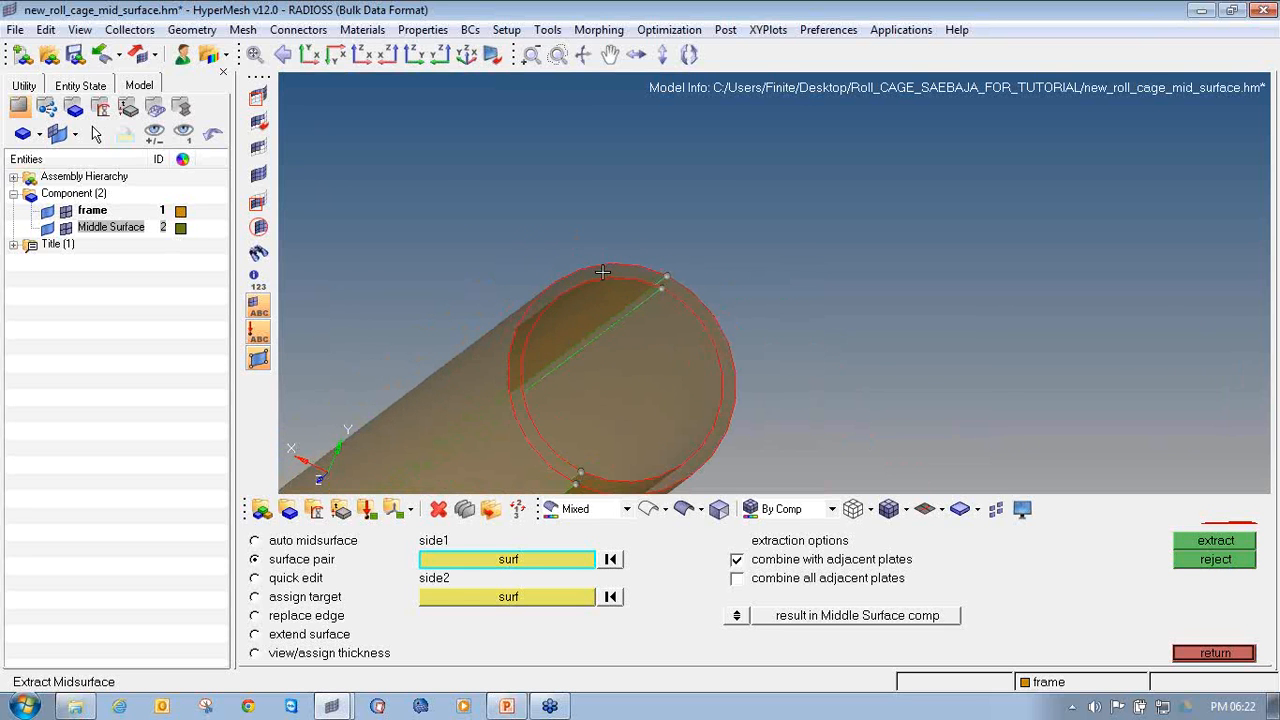
left_click(612, 262)
left_click(611, 282)
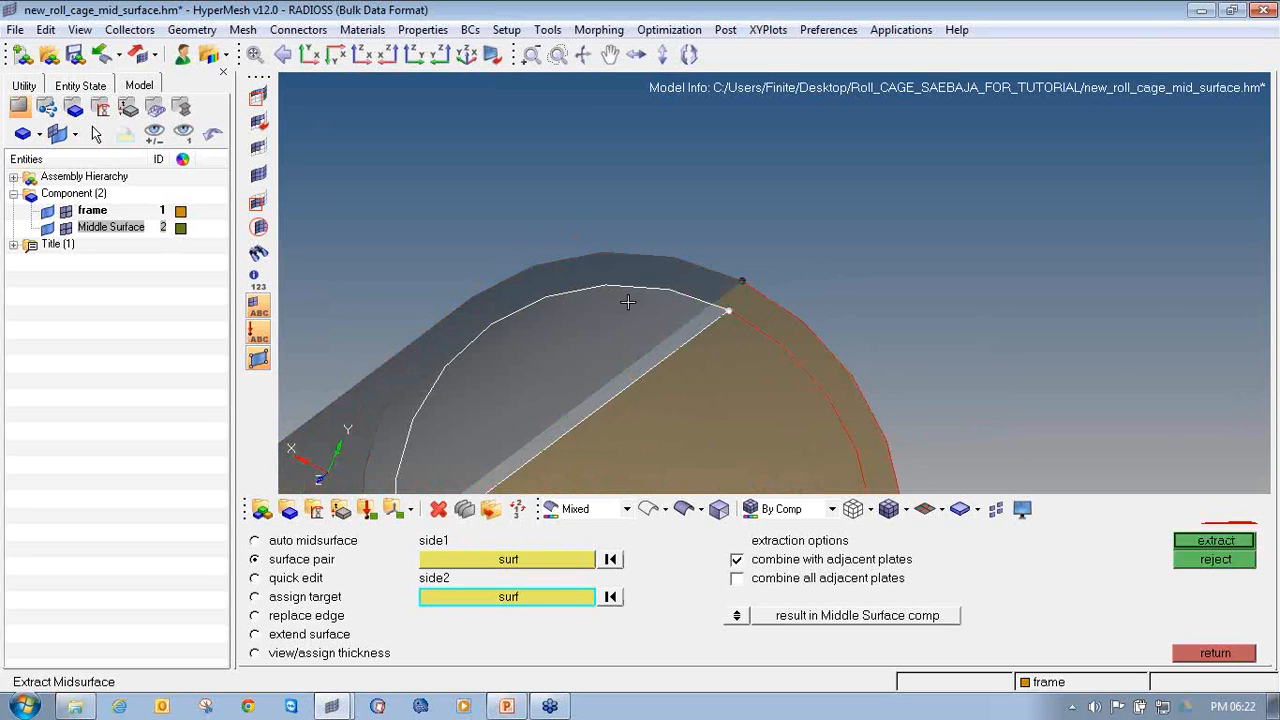
middle_click(629, 303)
Pair the outer and inner surfaces of the second tube's remaining half and extract their midsurface.
left_click(750, 334)
left_click(808, 330)
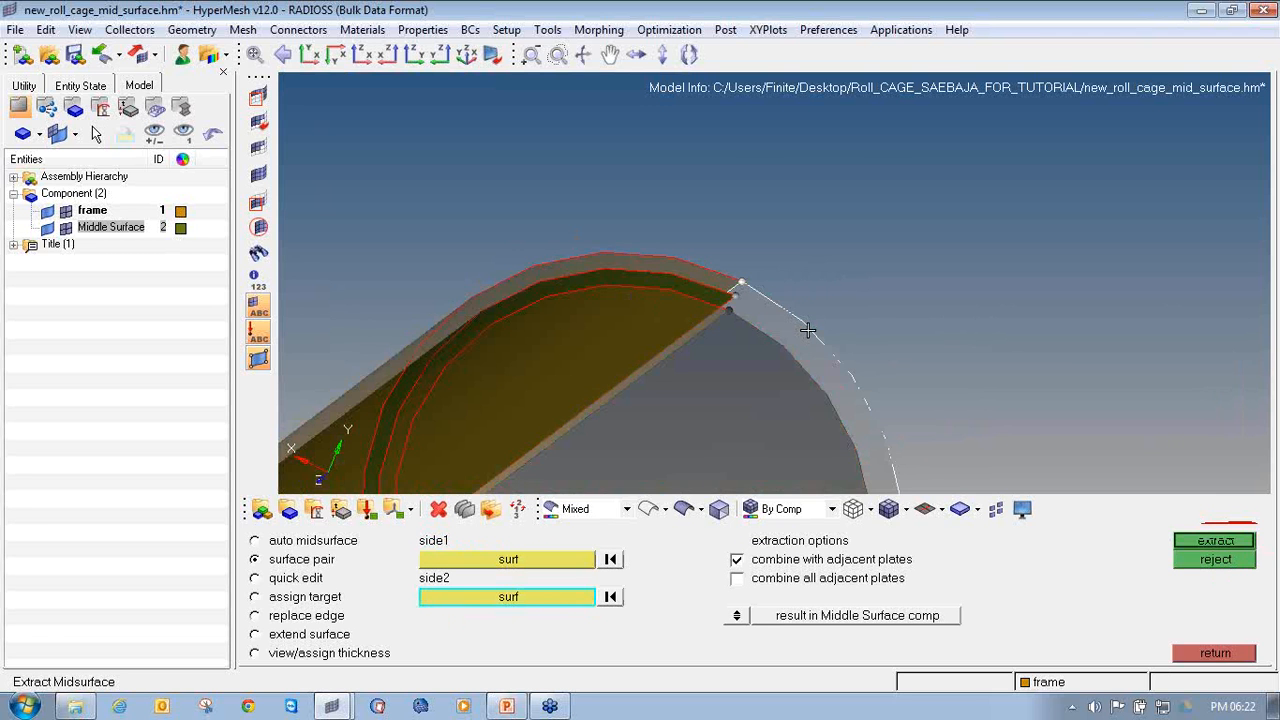
middle_click(805, 330)
scroll(795, 330, "down", 5)
scroll(793, 329, "down", 4)
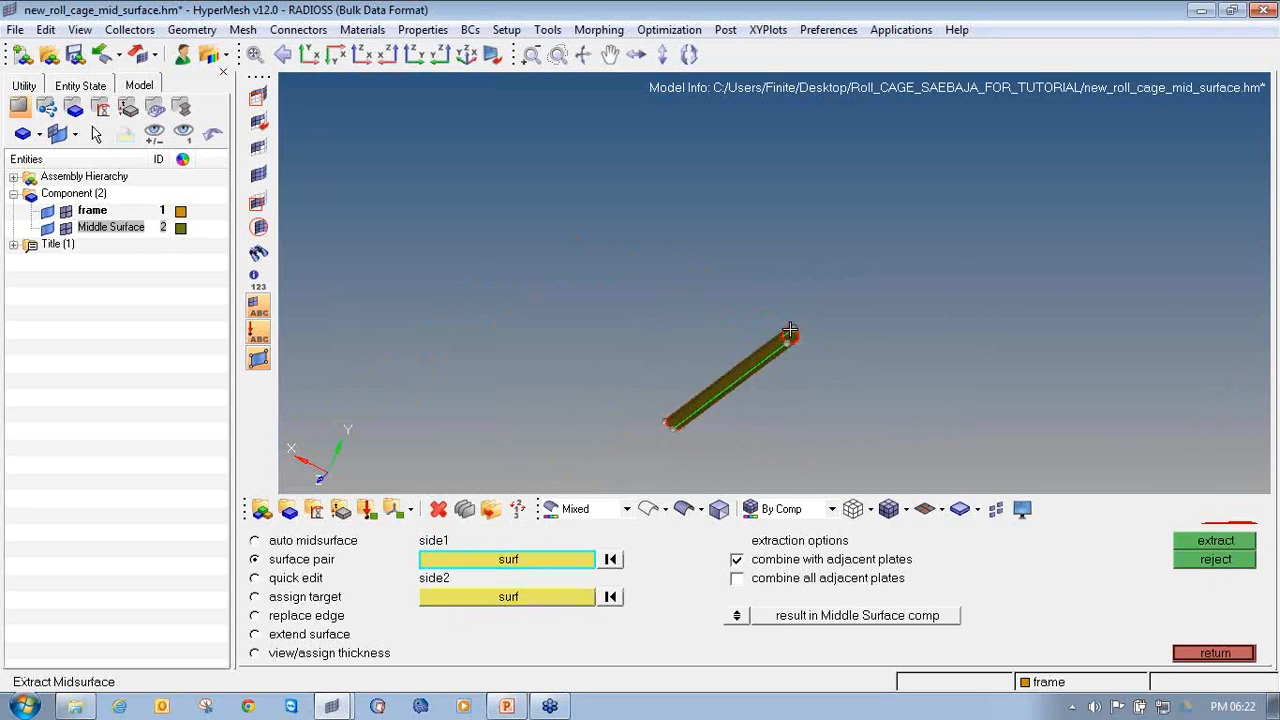
Redisplay the whole cage and hide the frame component's geometry so only the Middle Surface component shows.
left_click(48, 211)
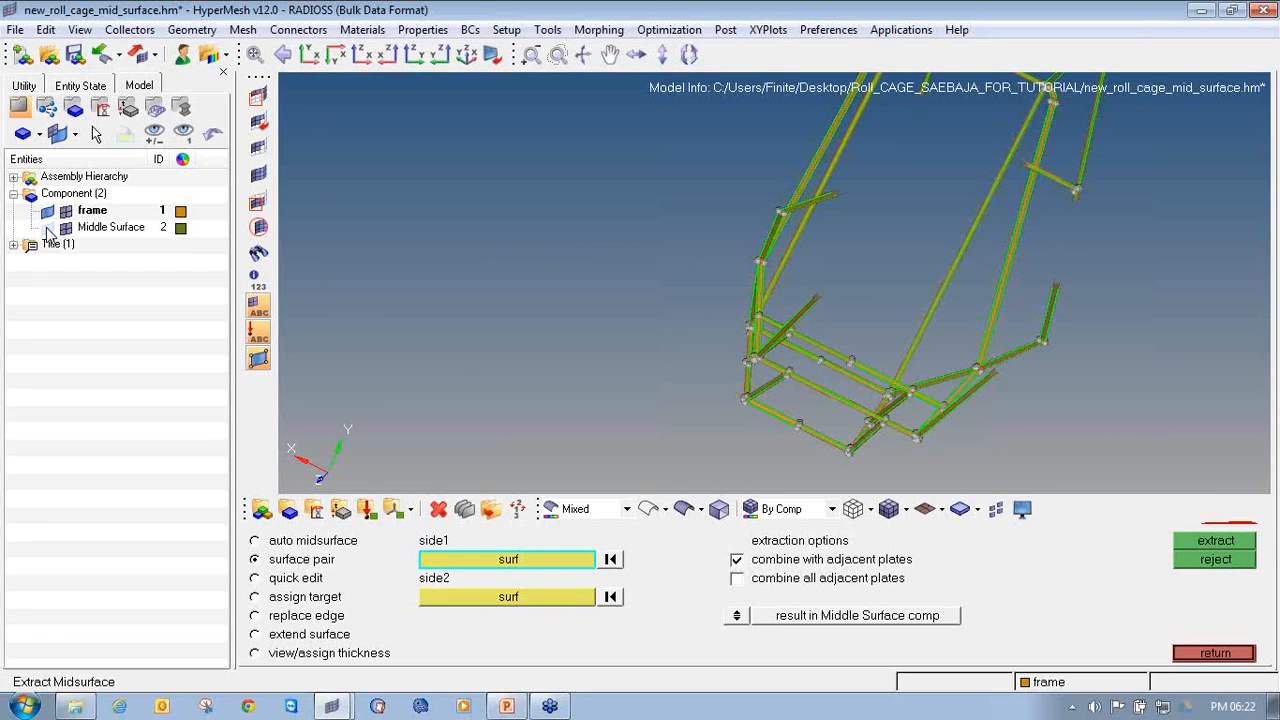
mouse_move(569, 349)
left_mouse_down("ctrl")
mouse_move(757, 315)
mouse_move(737, 331)
mouse_move(800, 401)
mouse_move(620, 352)
mouse_move(625, 340)
mouse_move(737, 364)
mouse_move(725, 366)
left_mouse_up("ctrl")
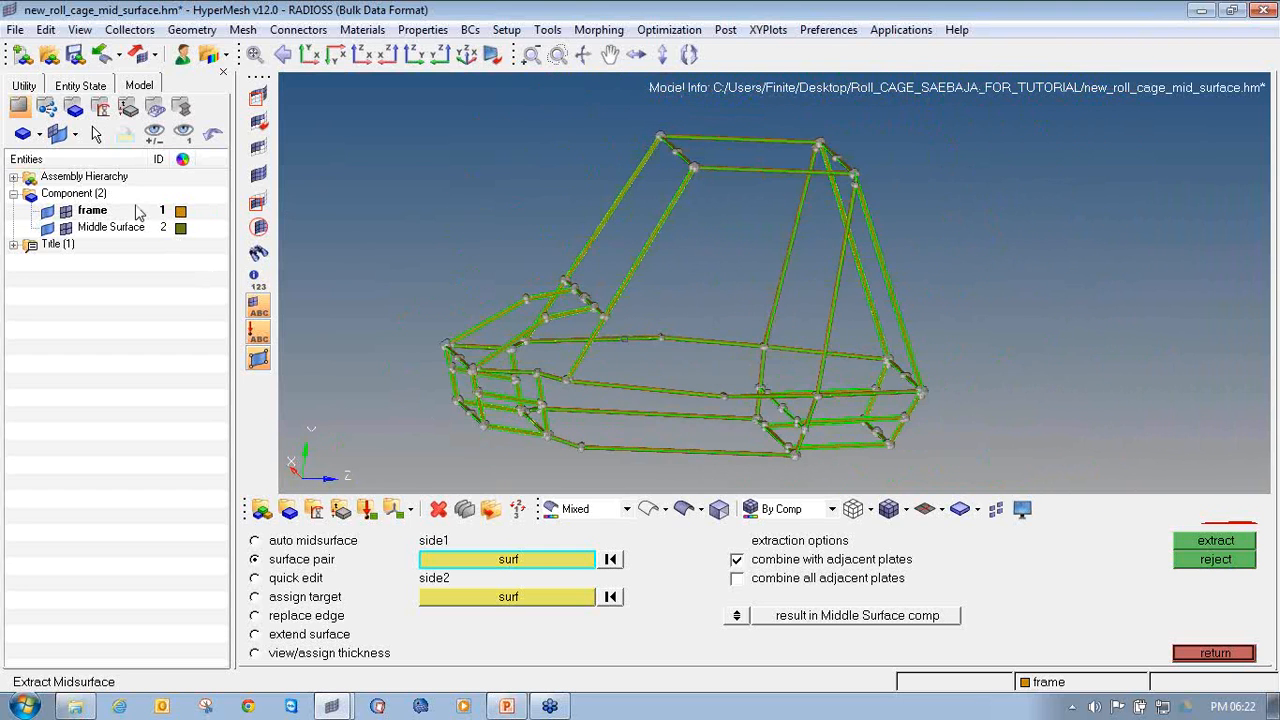
left_click(45, 213)
left_click(45, 213)
left_click(45, 213)
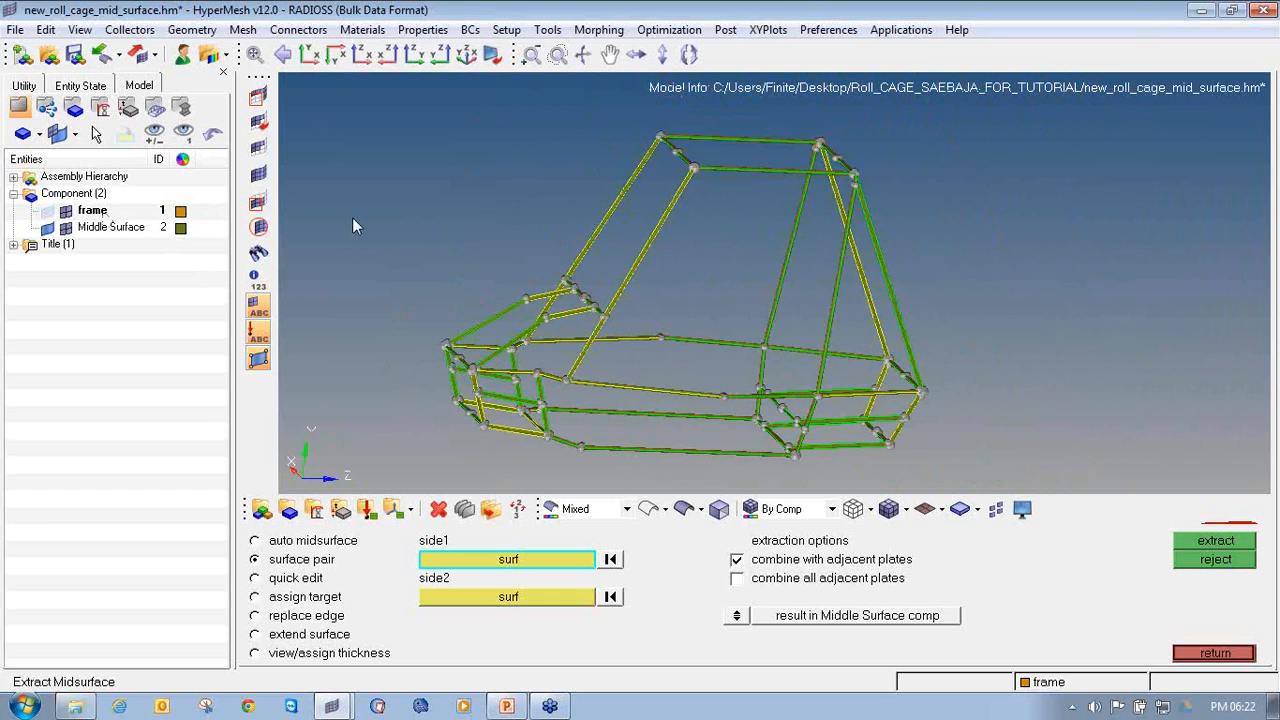
left_click_drag(455, 261, 90, 228, "ctrl")
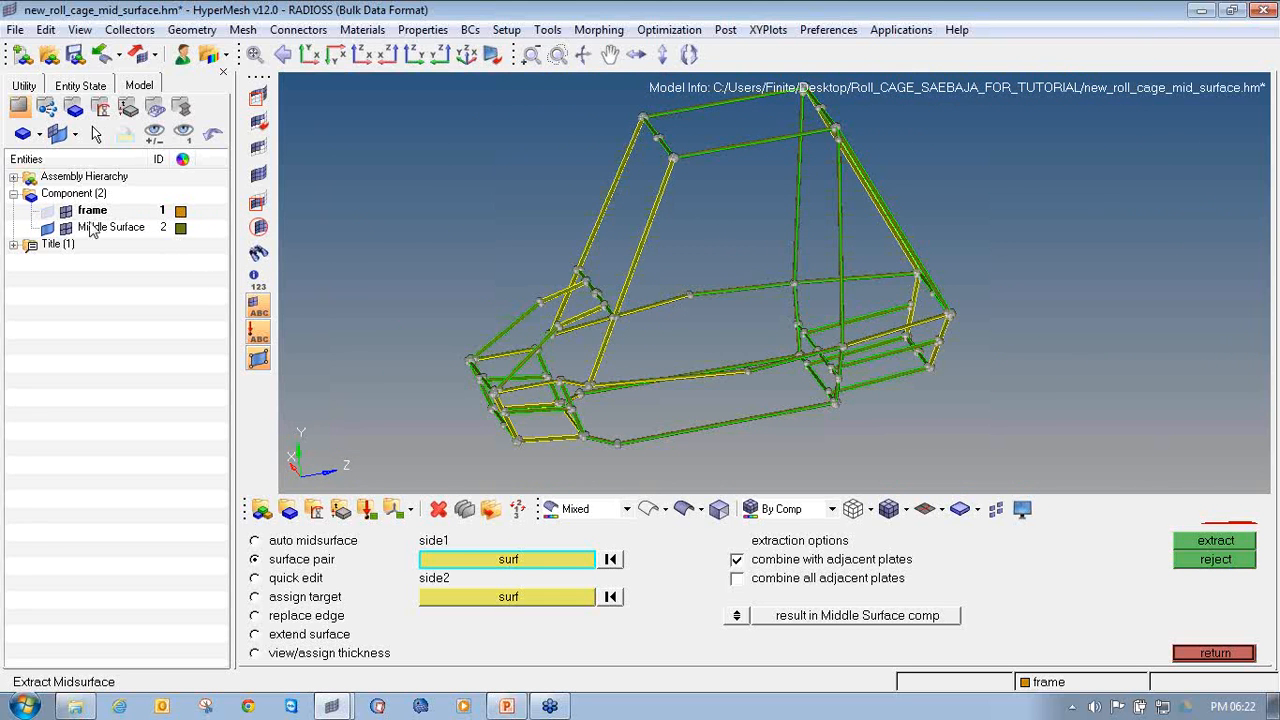
left_click(47, 213)
left_click(47, 213)
left_click_drag(508, 181, 688, 358, "ctrl")
Turn off shared and suppressed edges in the visualization options and display the midsurface geometry as wireframe.
left_click(1022, 509)
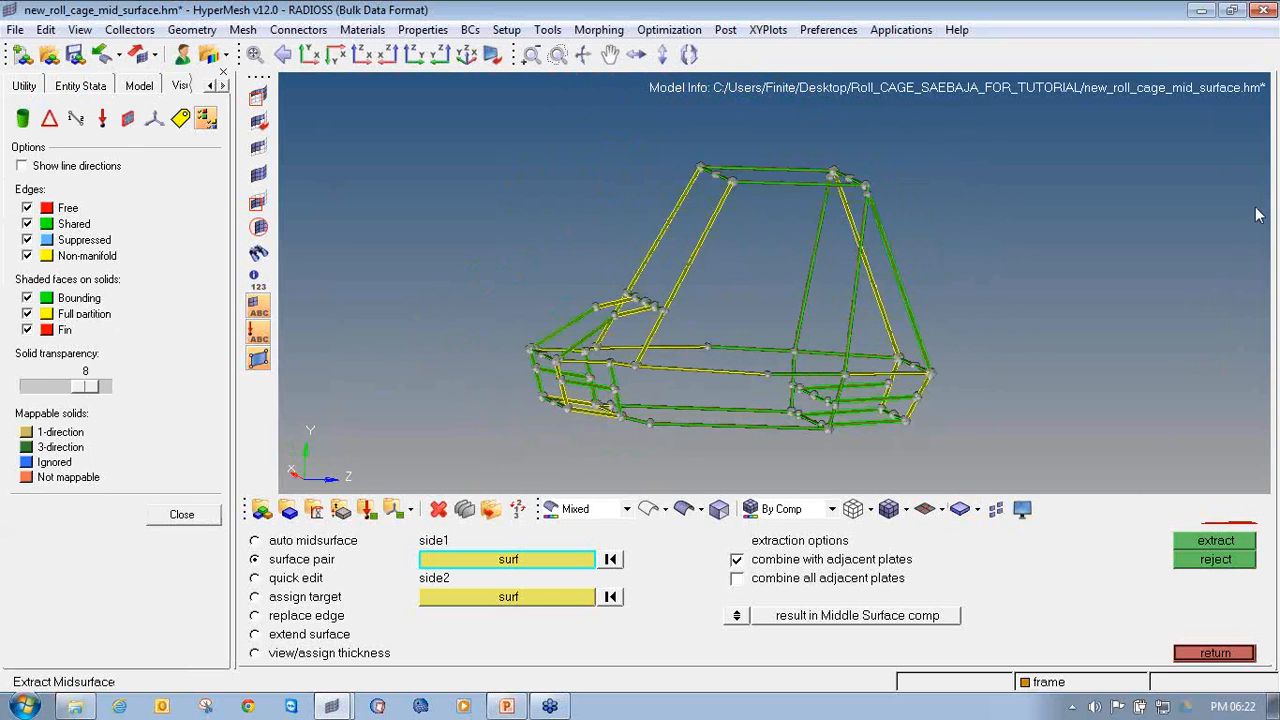
left_click_drag(1024, 489, 1040, 523)
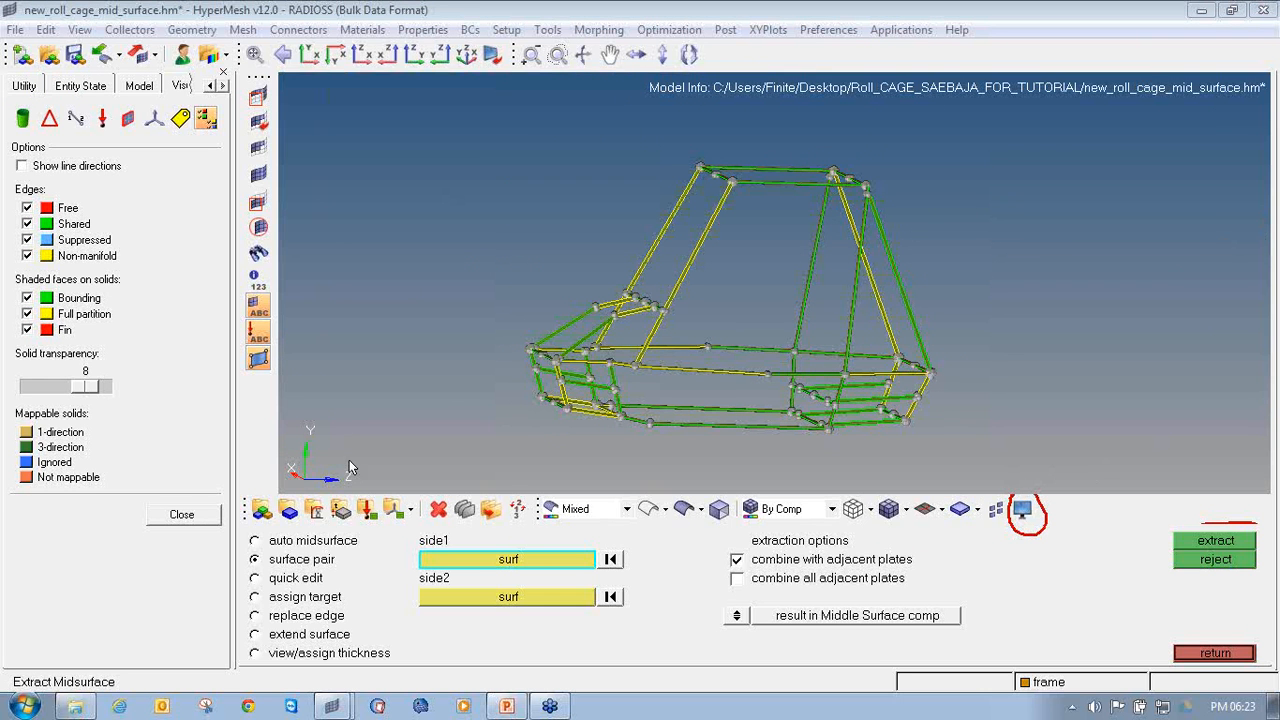
left_click(27, 224)
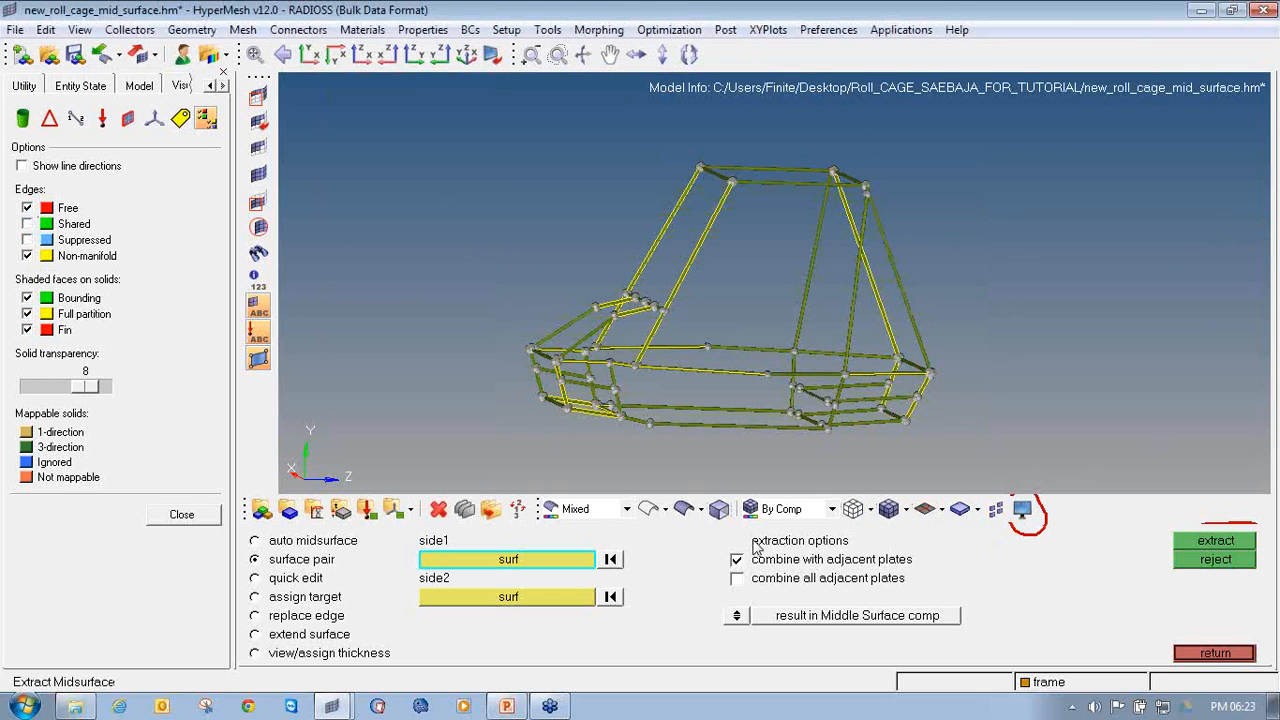
left_click(647, 510)
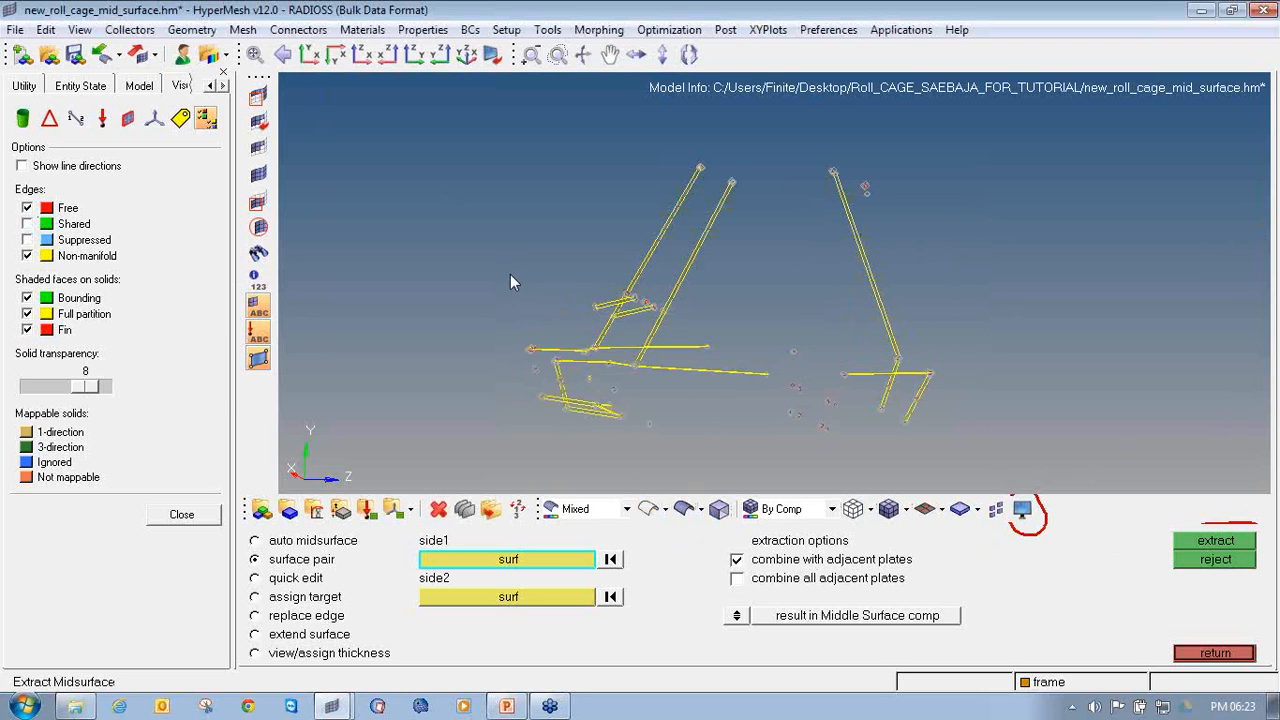
Examine the free and non-manifold edges of the midsurfaces at the cage's tube joints.
left_click_drag(613, 333, 794, 351, "ctrl")
right_click_drag(533, 372, 629, 366, "ctrl")
scroll(649, 385, "up", 3, "ctrl")
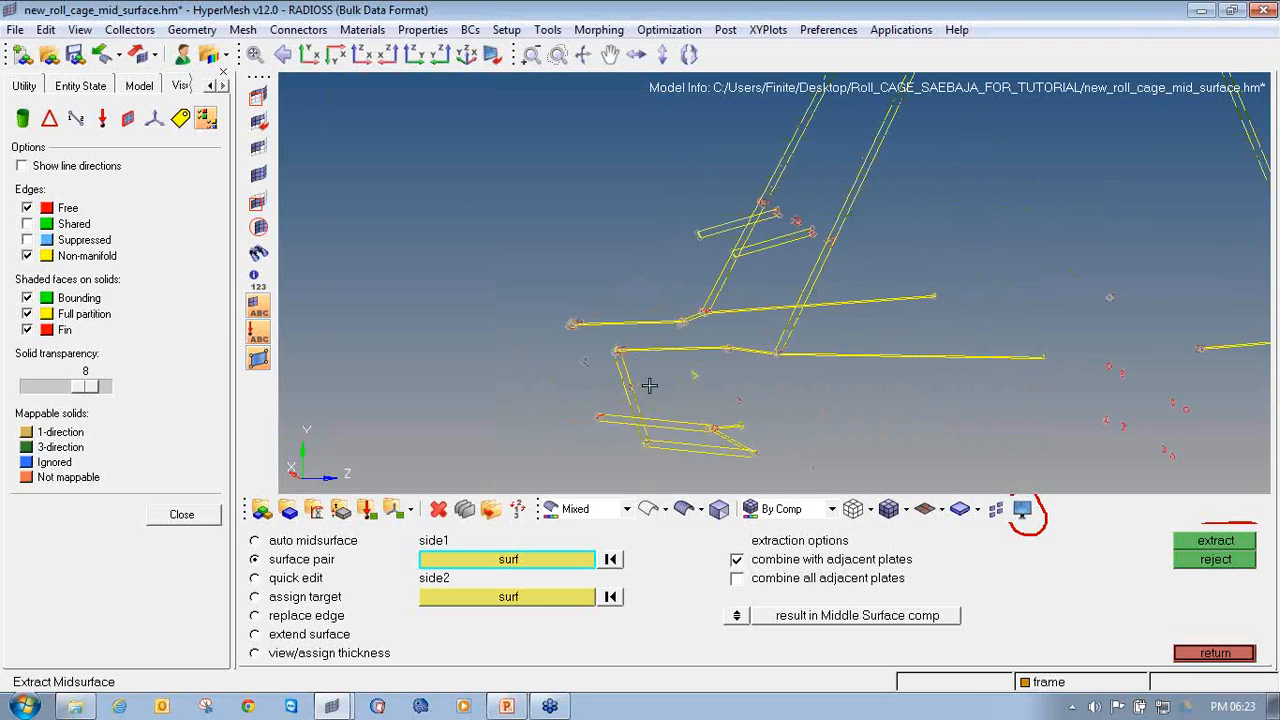
mouse_move(642, 398)
left_mouse_down("ctrl")
mouse_move(591, 409)
mouse_move(620, 417)
mouse_move(621, 384)
left_mouse_up("ctrl")
right_click_drag(621, 384, 613, 383, "ctrl")
scroll(1141, 303, "down", 4, "ctrl")
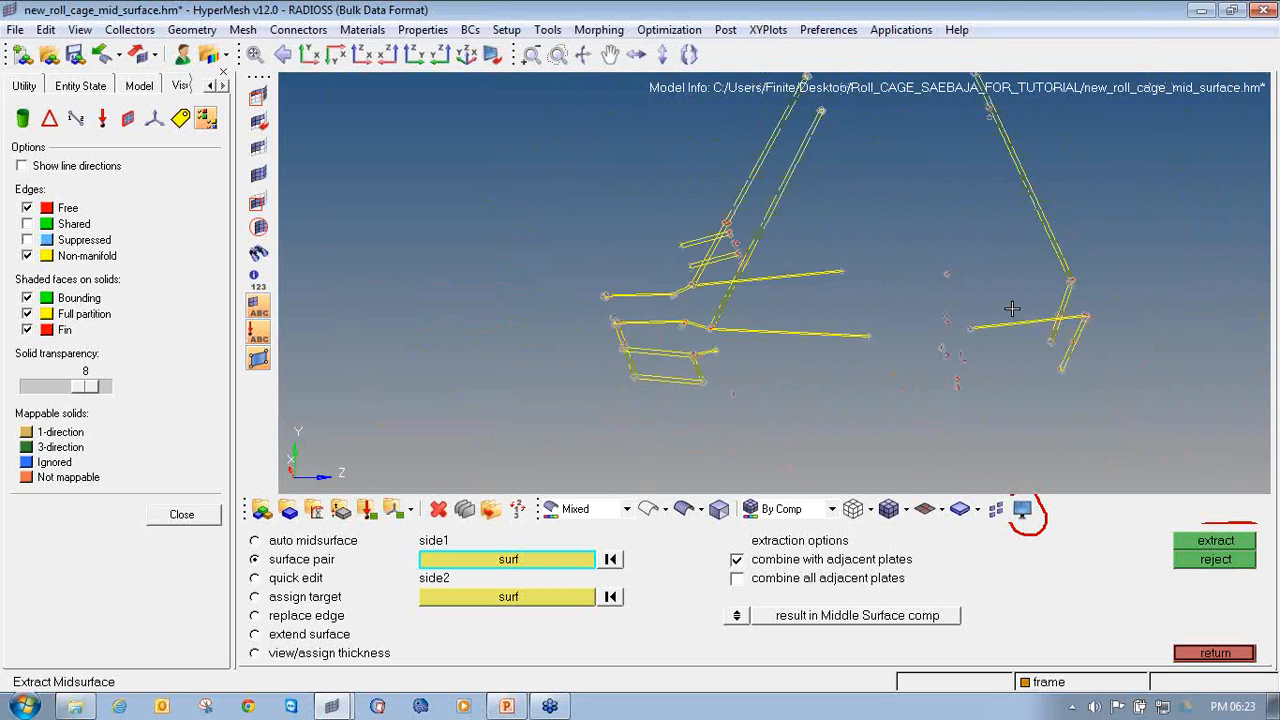
scroll(600, 374, "up", 4, "ctrl")
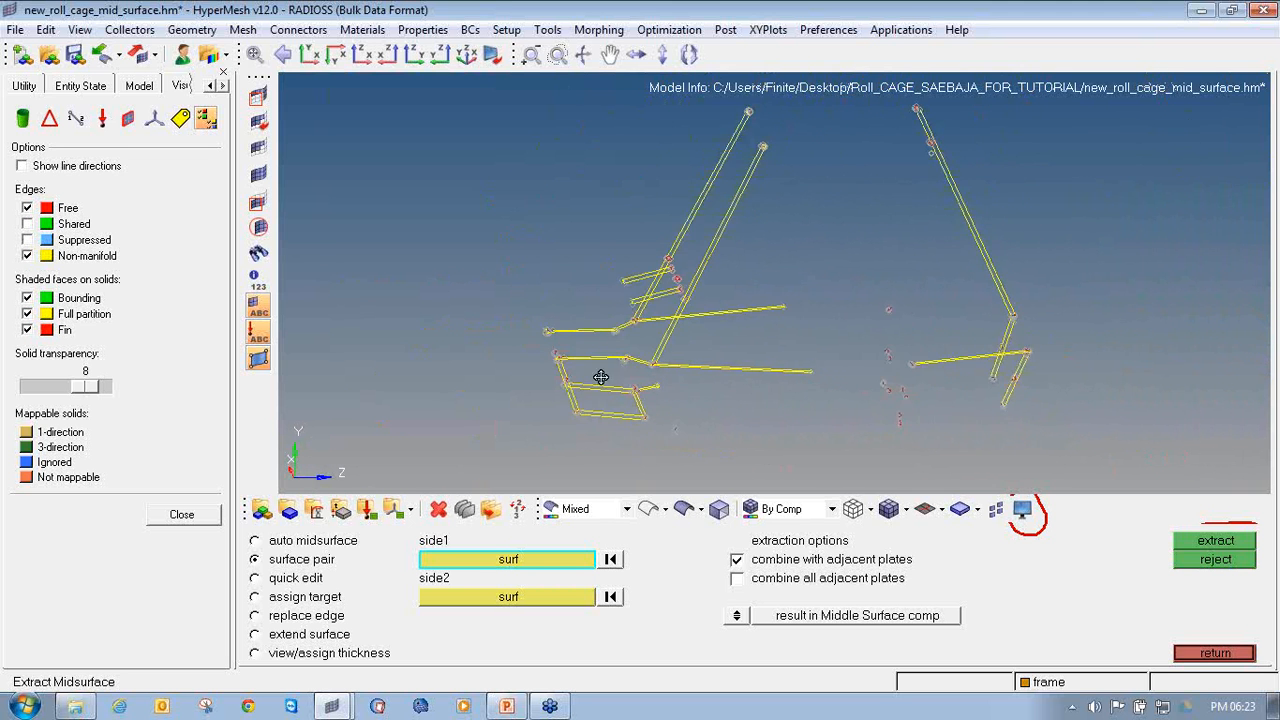
right_click_drag(598, 334, 590, 318, "ctrl")
left_click(590, 318, "ctrl")
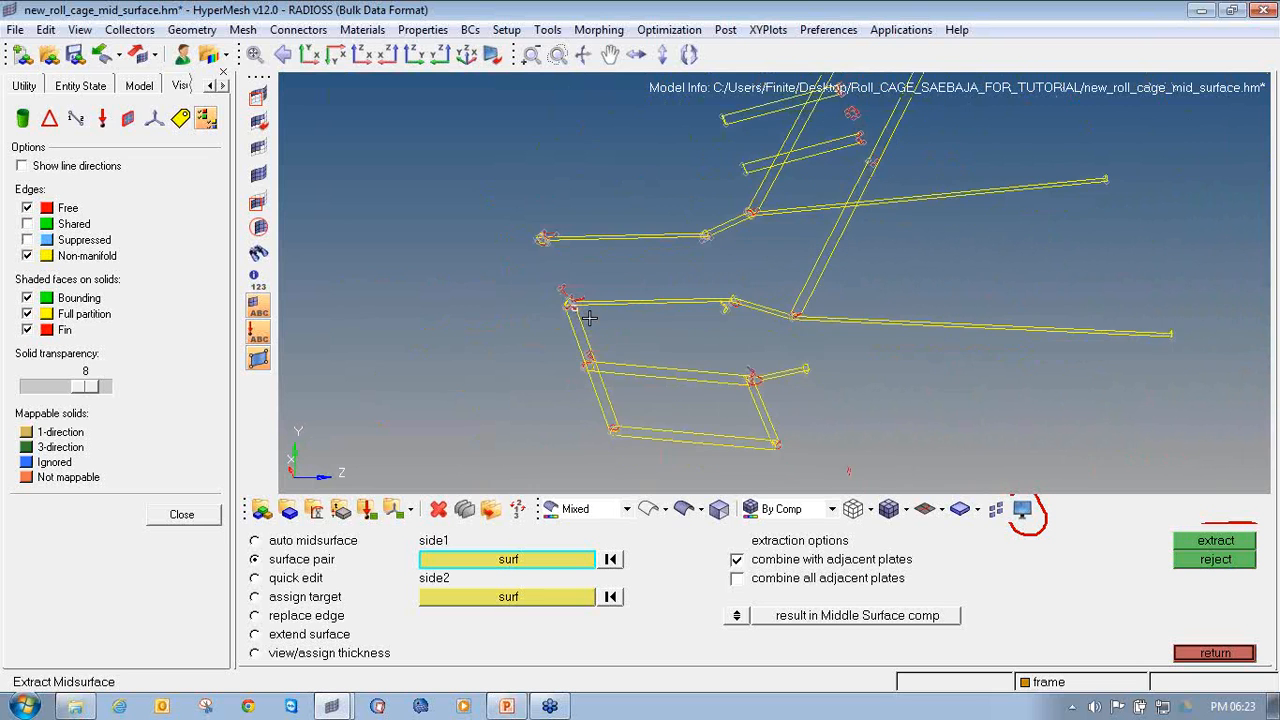
mouse_move(664, 333)
left_mouse_down("ctrl")
mouse_move(607, 337)
mouse_move(643, 342)
left_mouse_up("ctrl")
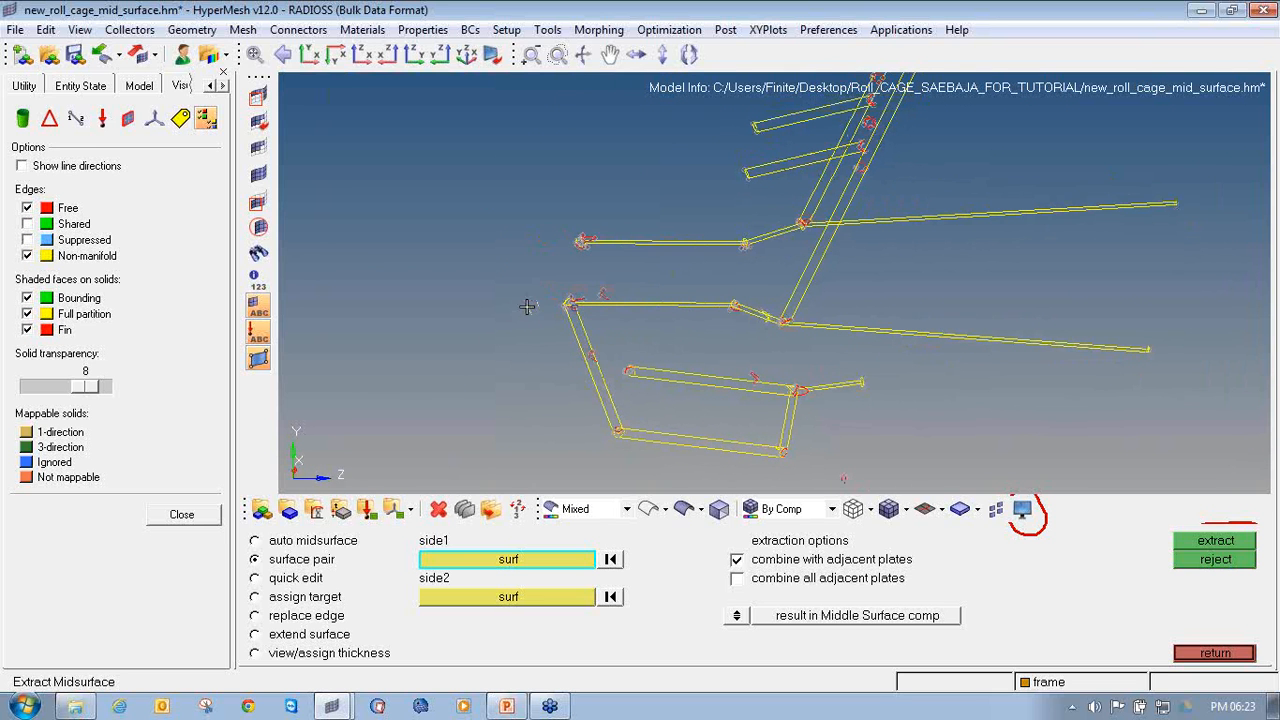
Display the midsurface geometry shaded and turn the shared and suppressed edges back on in the visualization options.
scroll(578, 346, "up", 4, "ctrl")
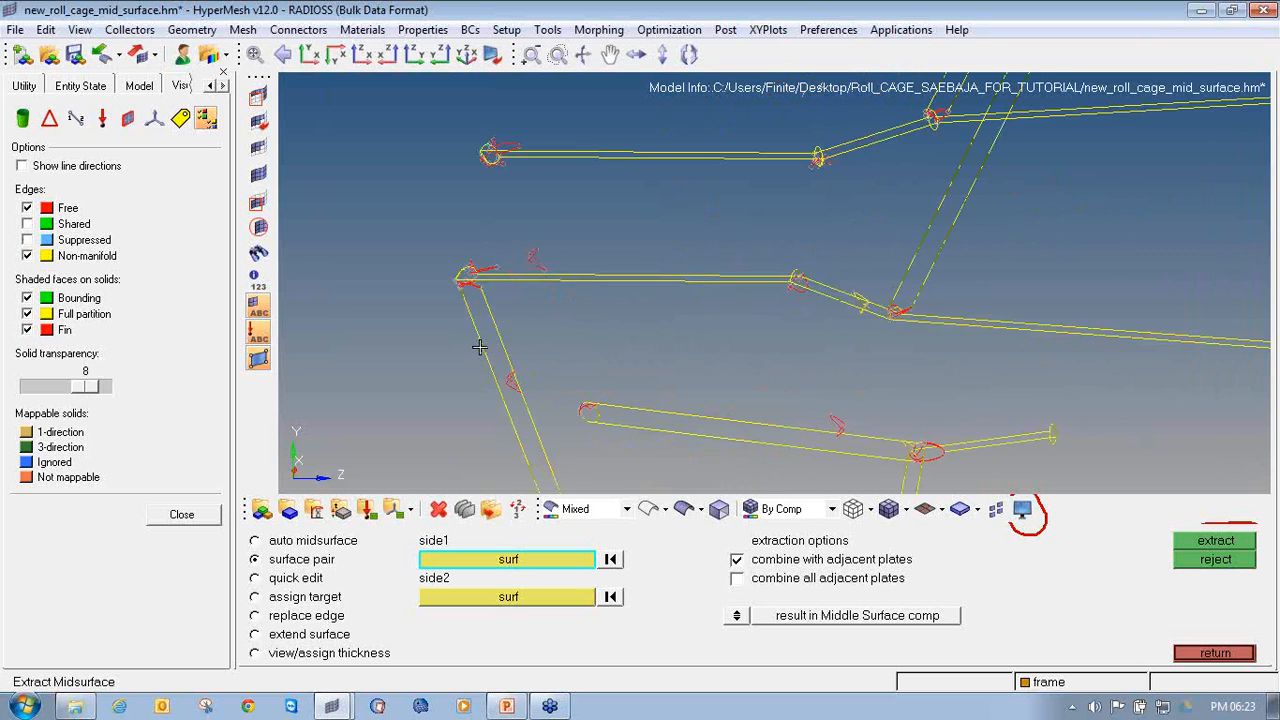
scroll(558, 258, "up", 4, "ctrl")
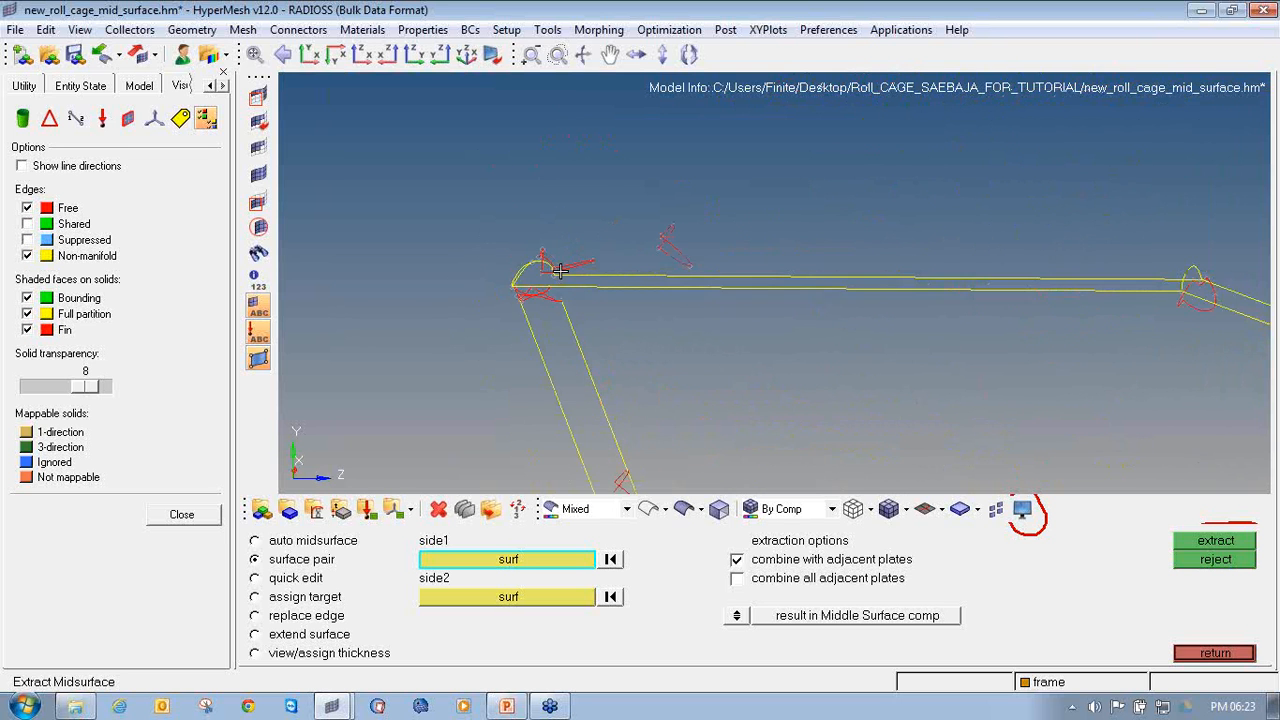
left_click(688, 509)
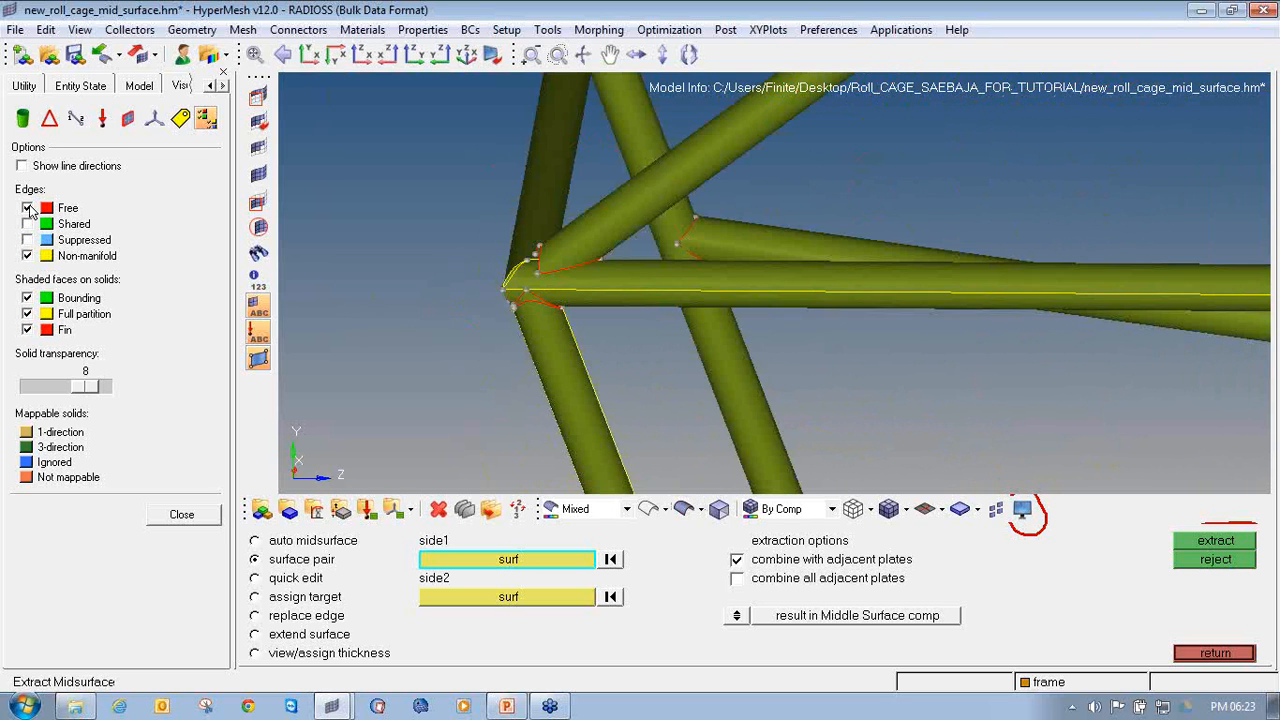
left_click(26, 223)
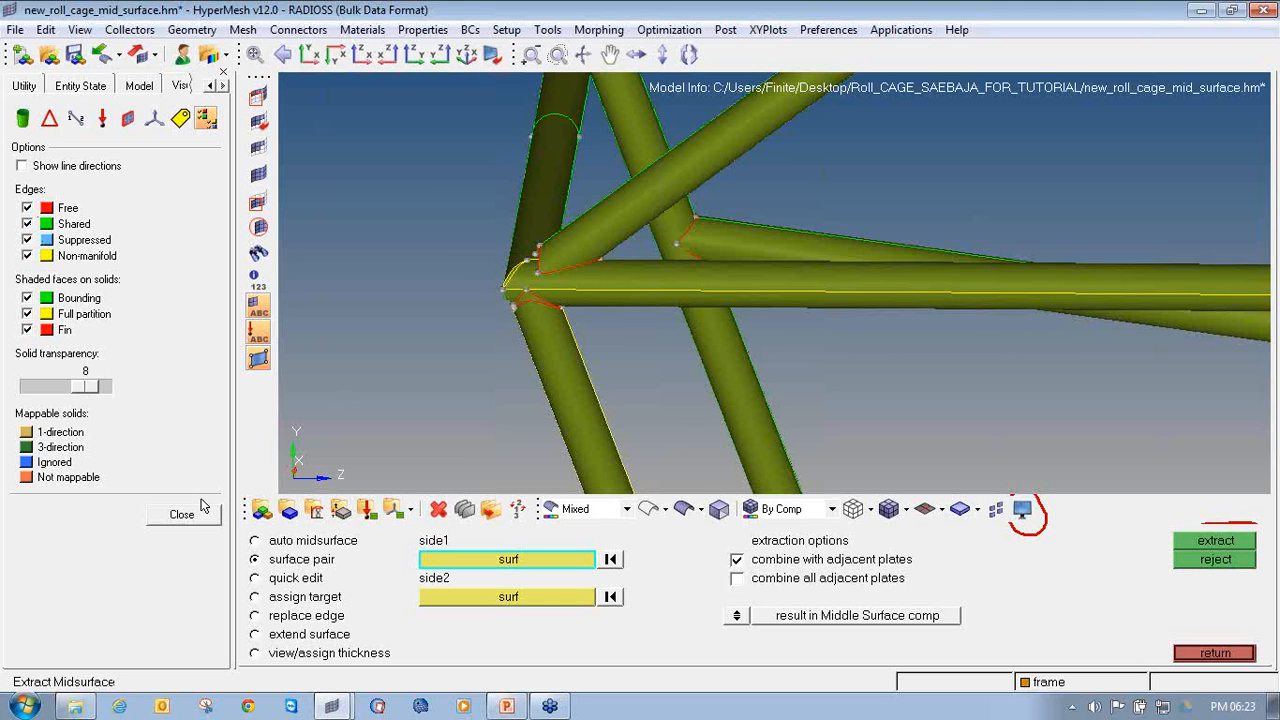
Delete the duplicate surfaces from both halves of the upright corner tube below the joint.
right_click_drag(516, 421, 460, 332, "ctrl")
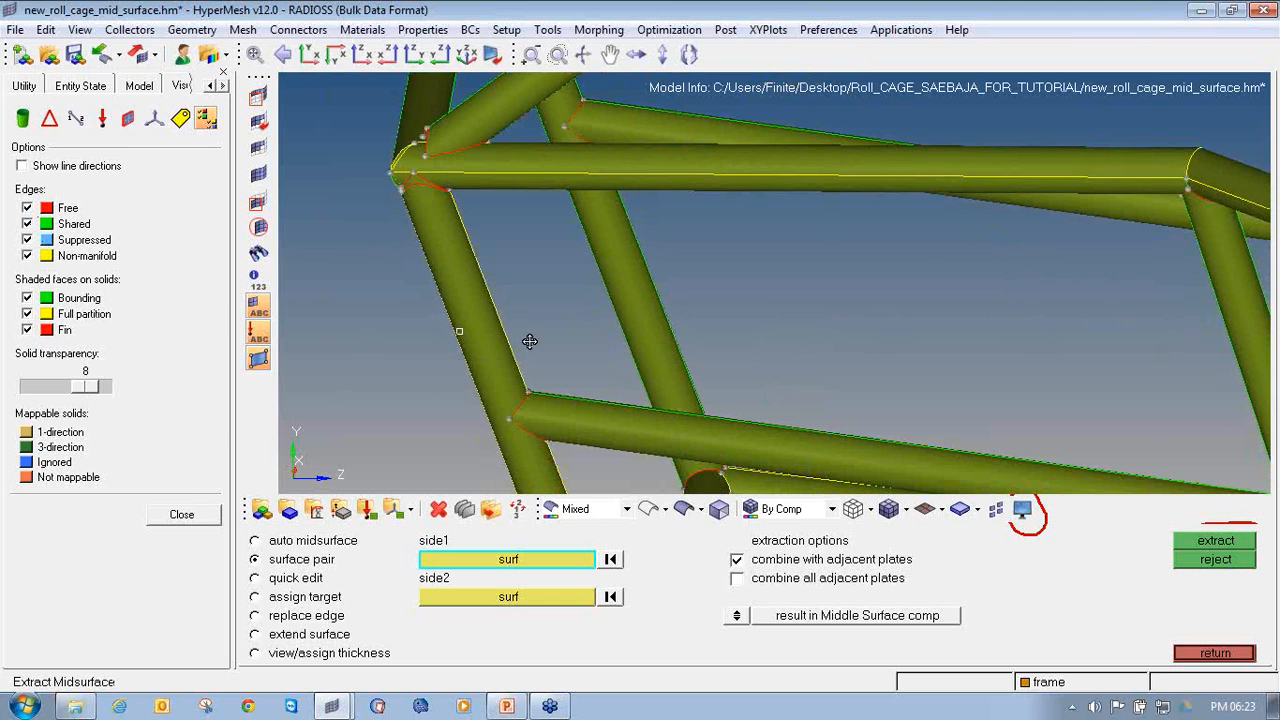
left_click_drag(530, 341, 566, 326, "ctrl")
right_click_drag(443, 333, 639, 325, "ctrl")
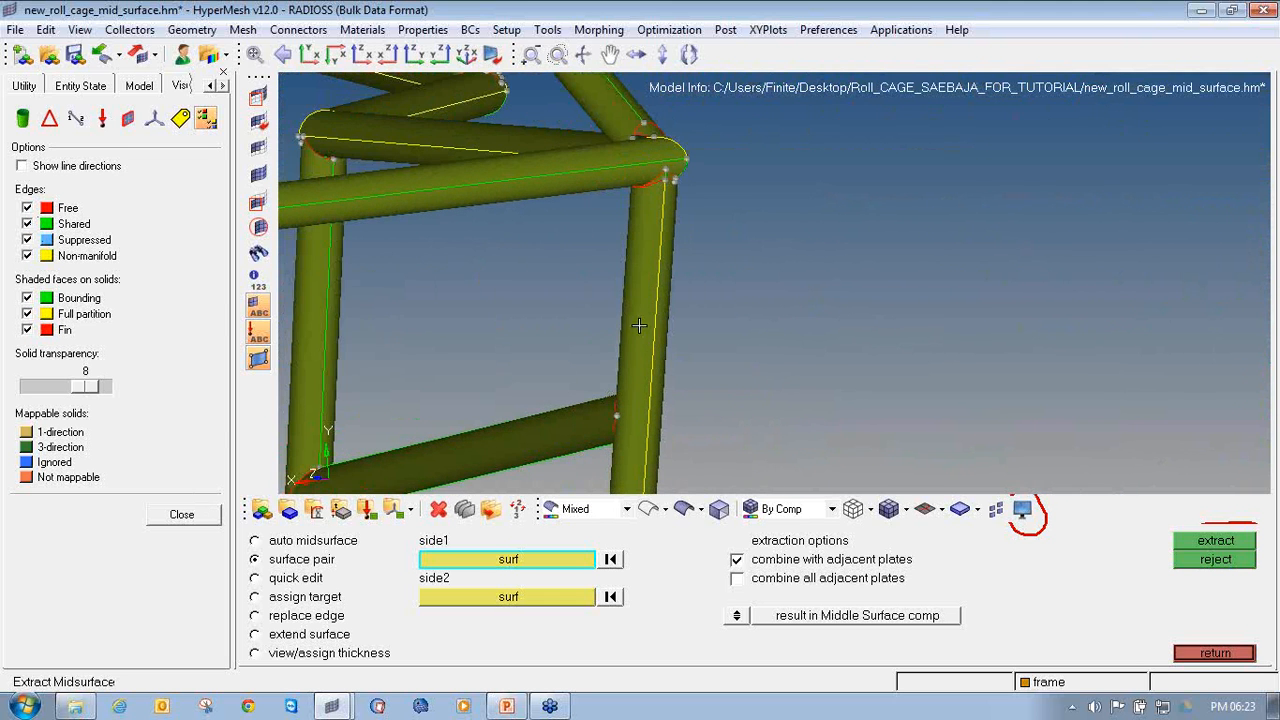
left_click(441, 510)
scroll(705, 300, "up", 5)
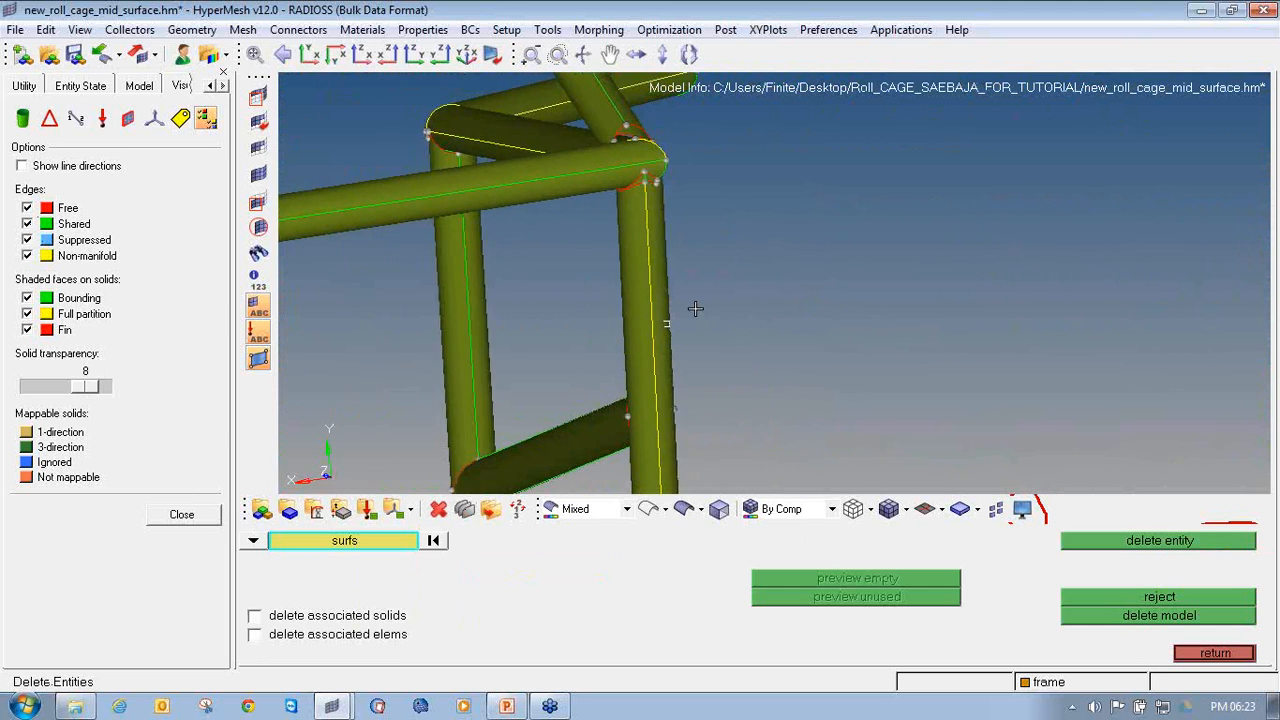
left_click(628, 232)
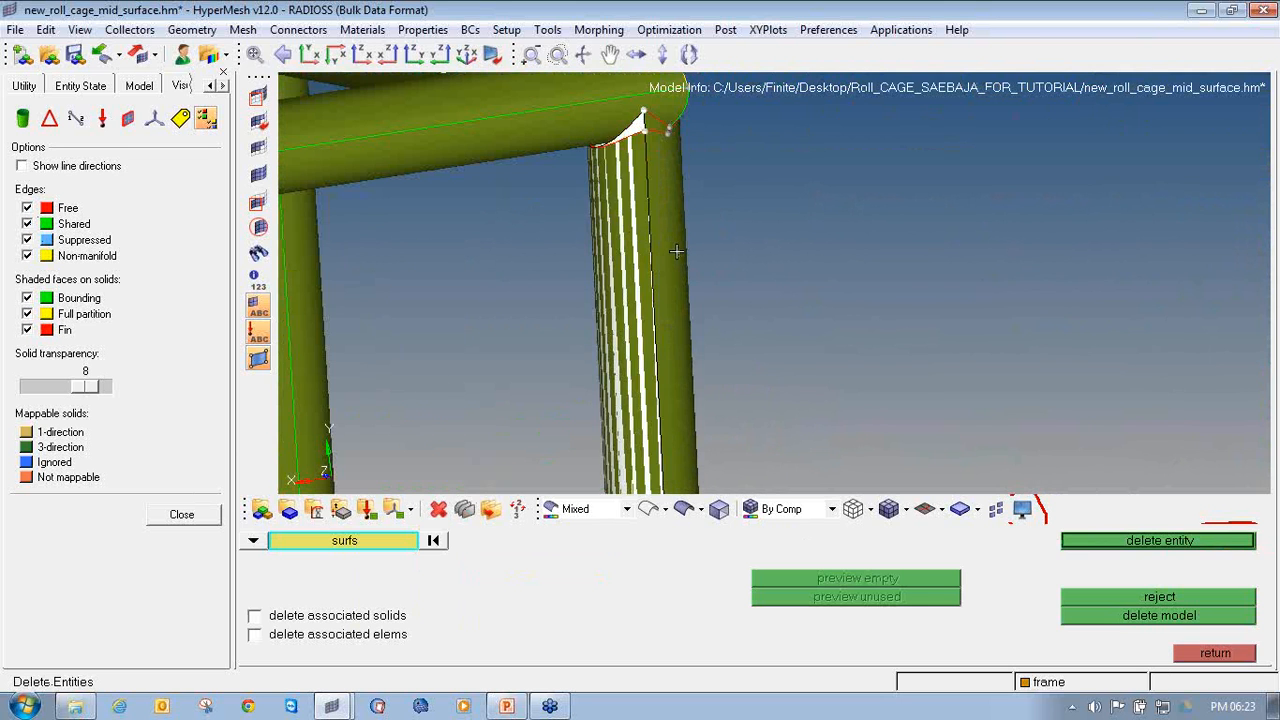
middle_click(676, 251)
left_click(676, 251)
middle_click(676, 251)
scroll(670, 240, "down", 6)
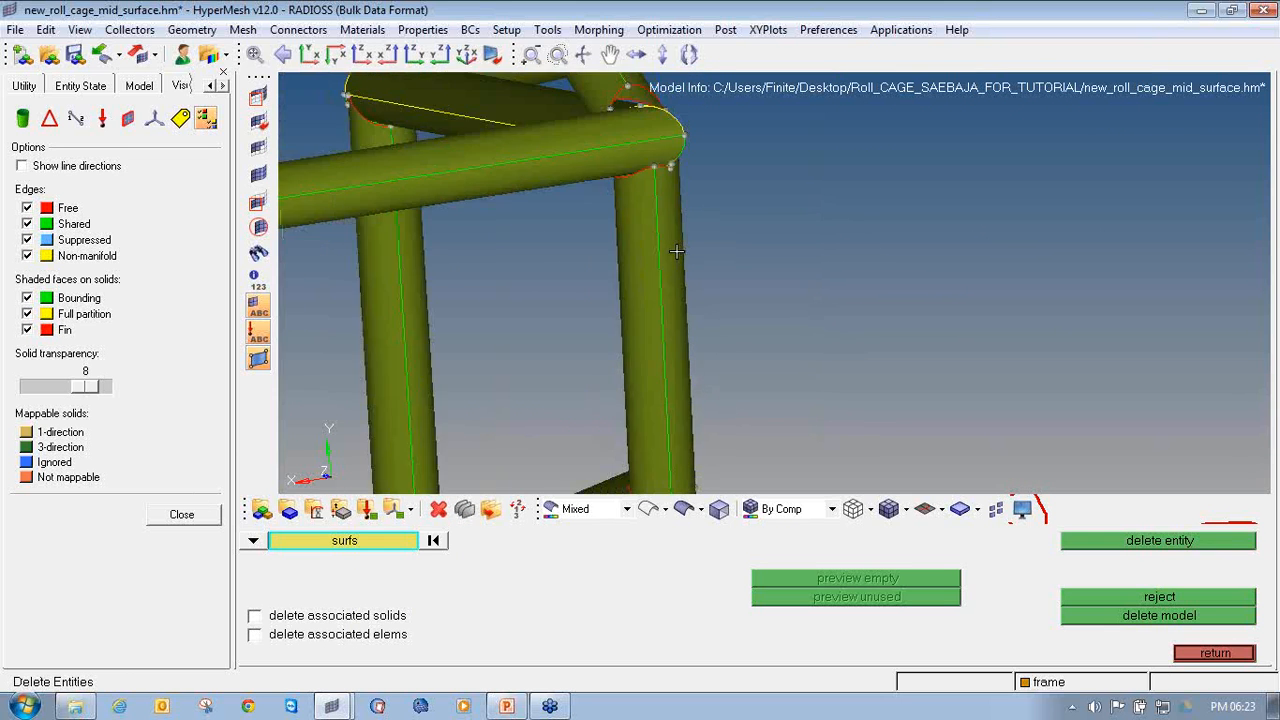
Delete the duplicate surface of the side tube above the upright and the duplicate sliver surface at its corner bend.
scroll(660, 222, "up", 3, "ctrl")
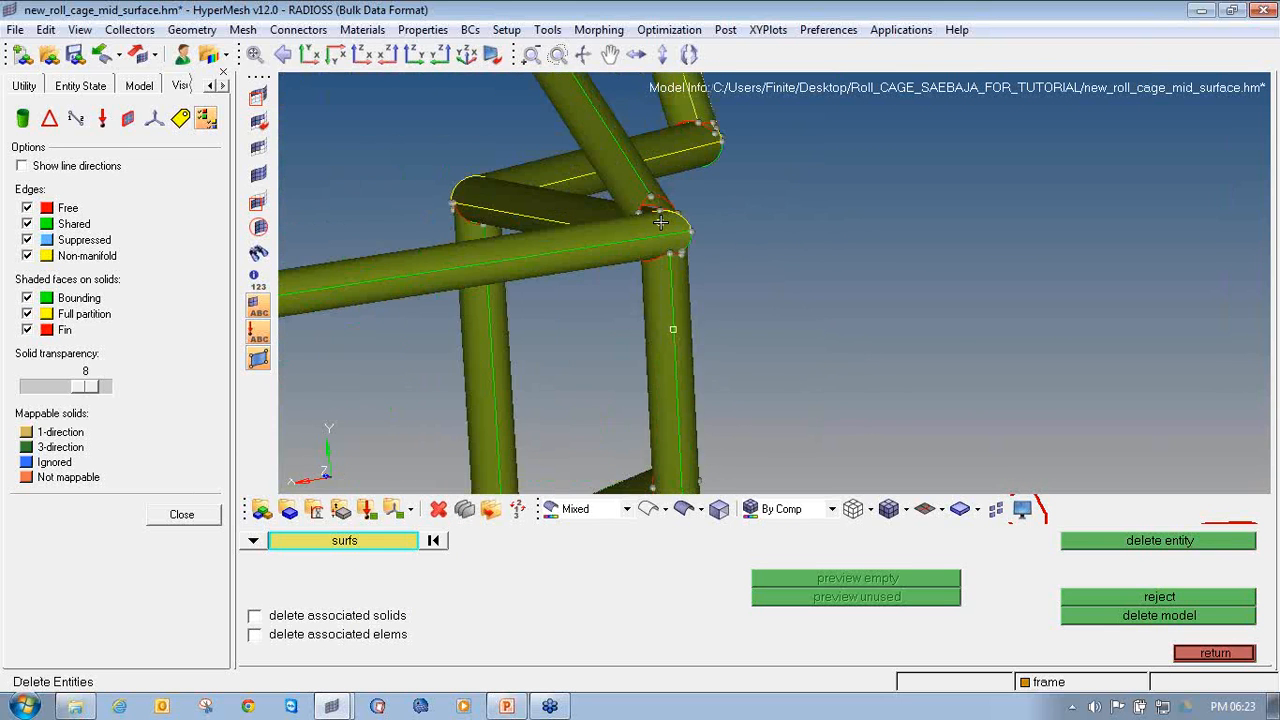
left_click(660, 222, "ctrl")
left_click_drag(697, 227, 776, 231, "ctrl")
scroll(776, 231, "up", 3)
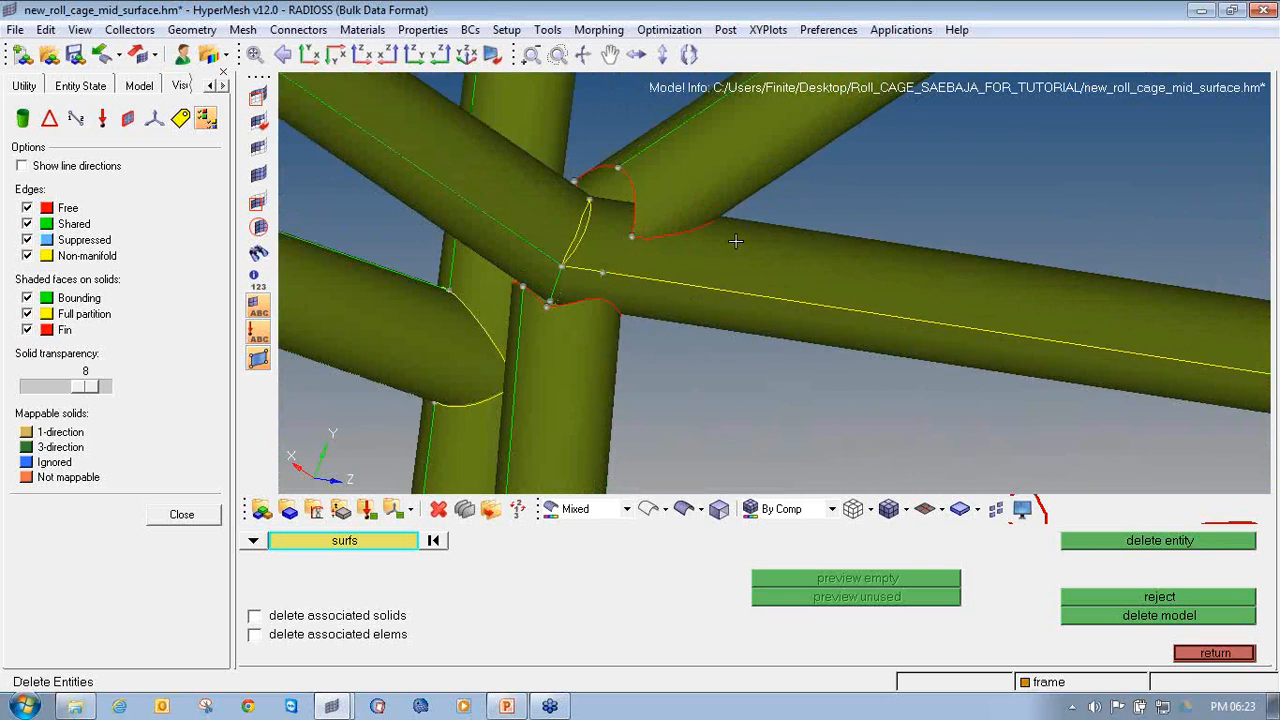
left_click(676, 248)
middle_click(694, 274)
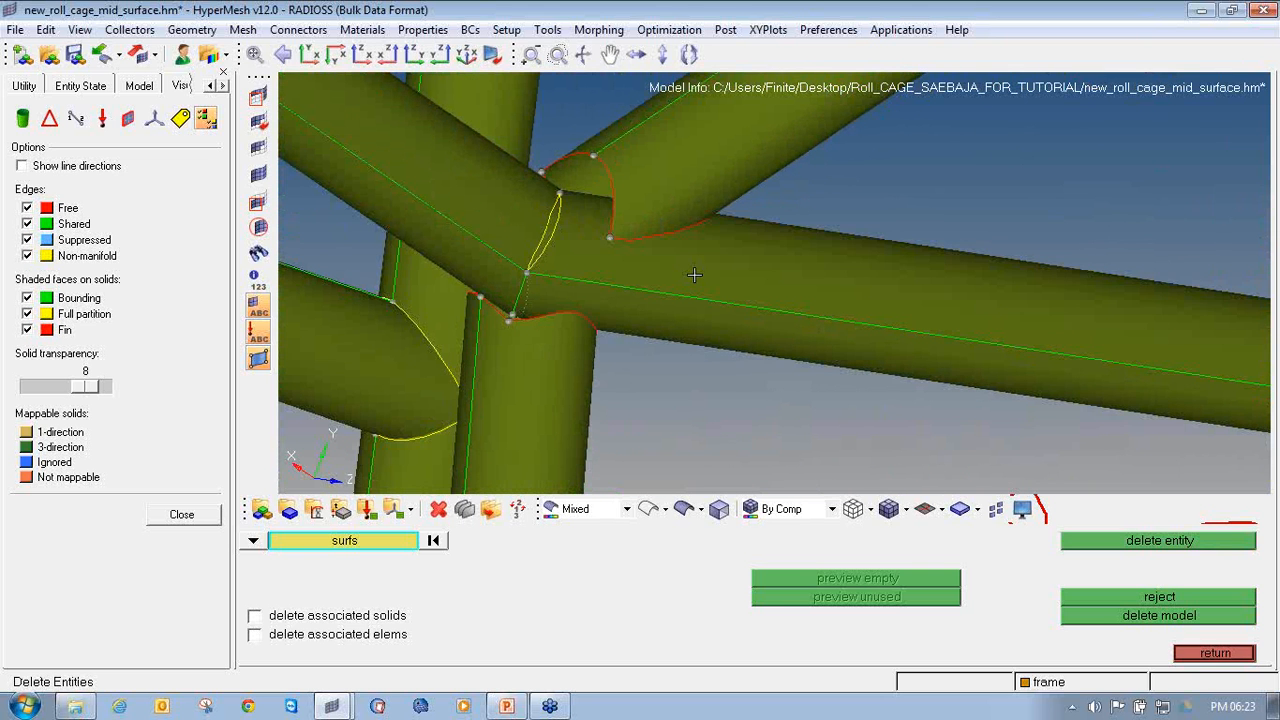
scroll(556, 216, "up", 2)
left_click(556, 218)
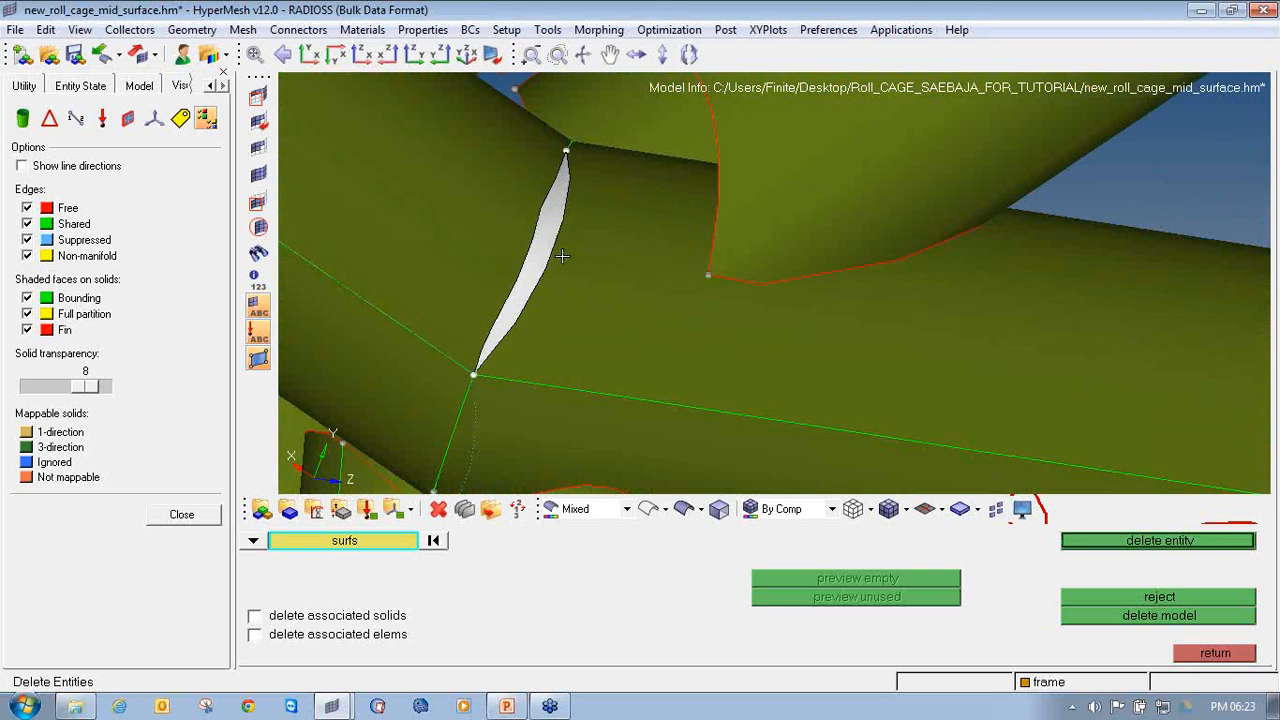
middle_click(563, 257)
scroll(580, 284, "down", 1)
scroll(580, 284, "down", 4)
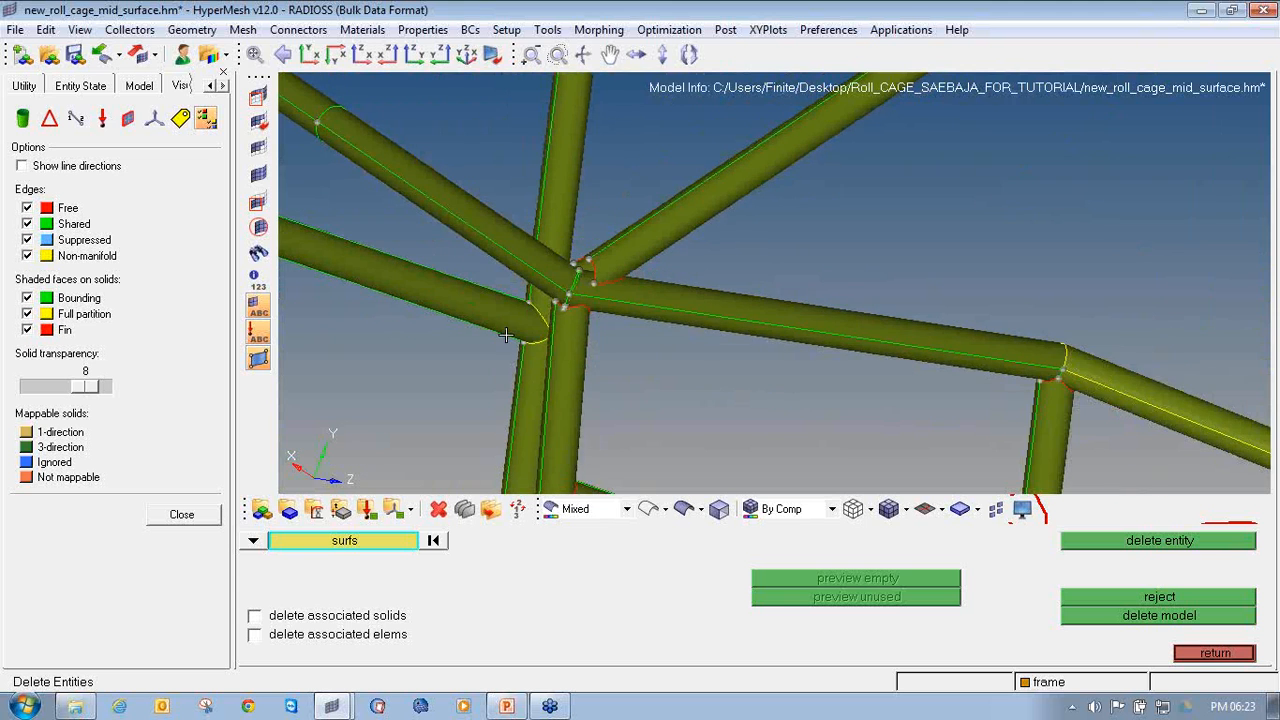
Try deleting the surface at the end of the neighbouring cross tube, and reject that deletion.
scroll(505, 335, "up", 2)
left_click(557, 310)
middle_click(555, 311)
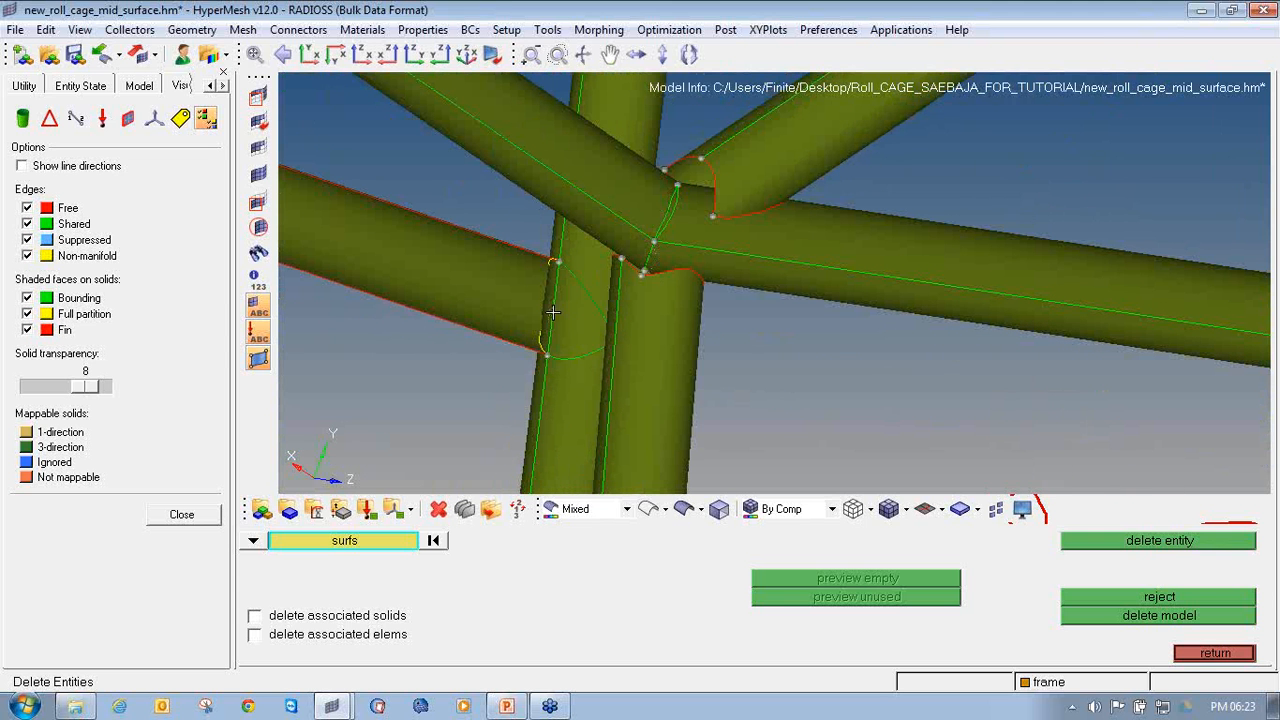
left_click(1185, 597)
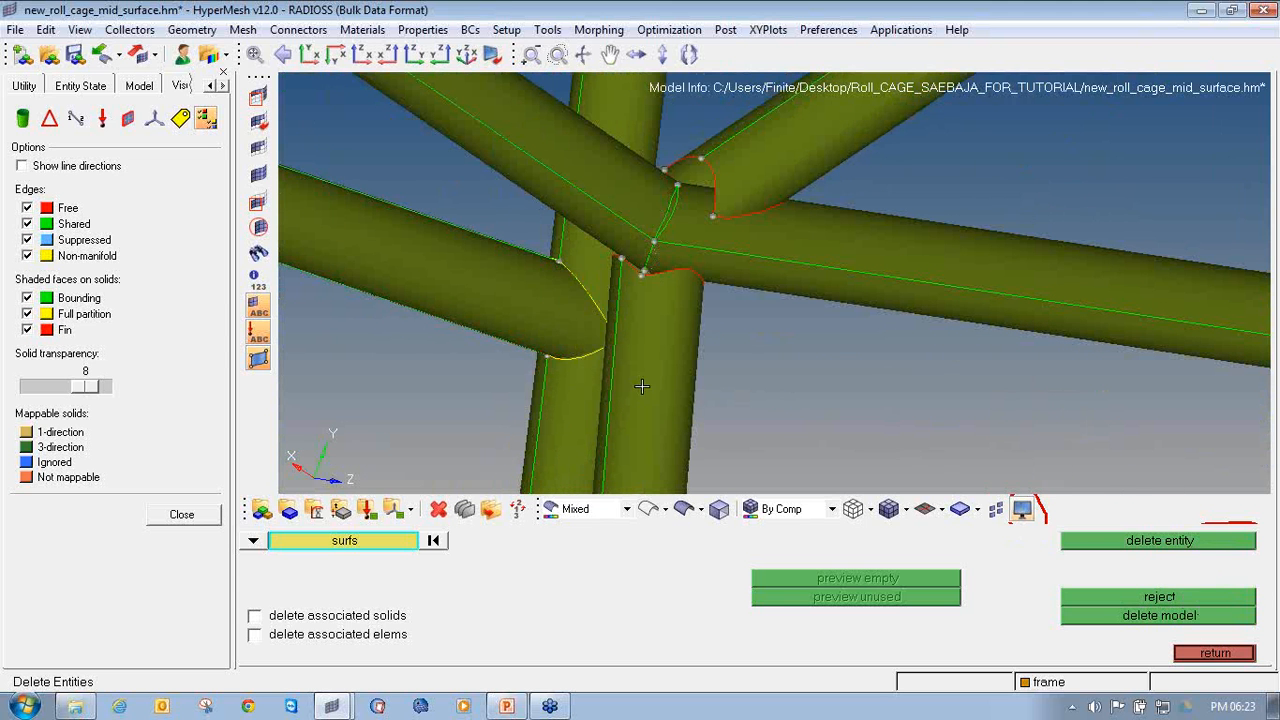
Delete the duplicate surfaces from both halves of the opposite upper side tube between the corner joint and the bend.
scroll(568, 378, "down", 2)
left_click_drag(429, 341, 652, 402, "ctrl")
right_click_drag(443, 405, 600, 251, "ctrl")
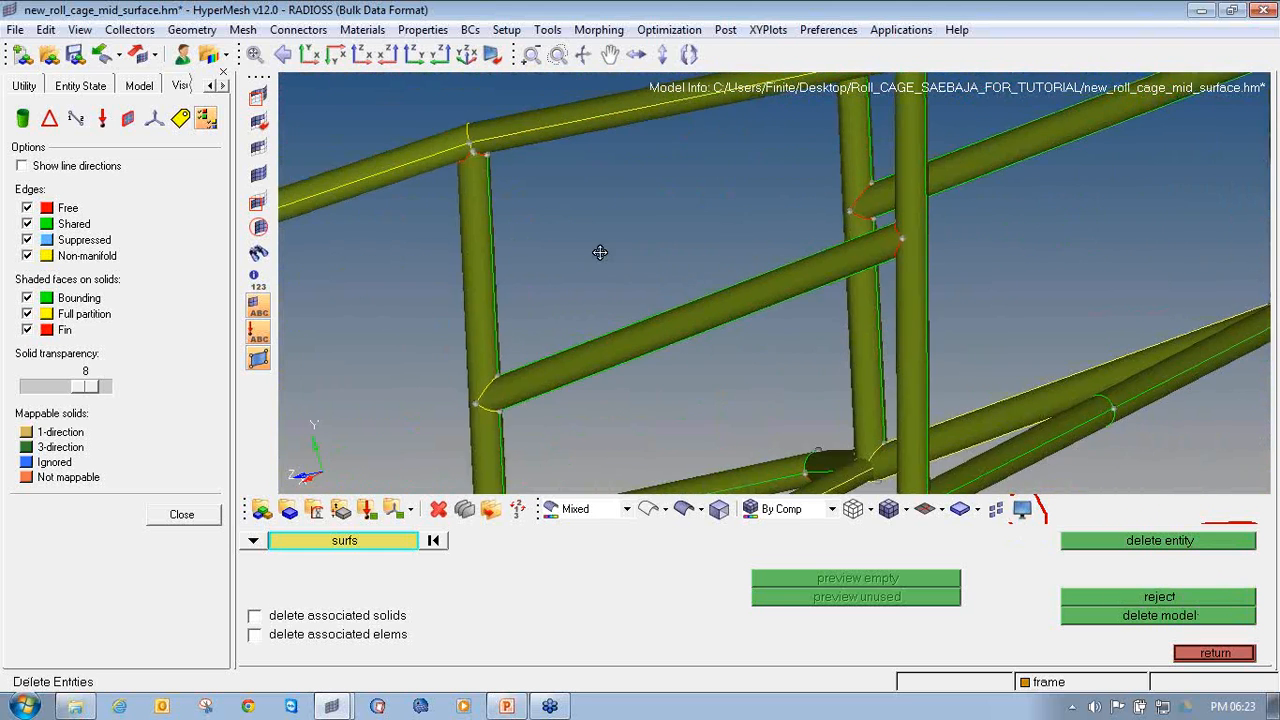
scroll(540, 237, "up", 7, "ctrl")
left_click(612, 371)
right_click(630, 388)
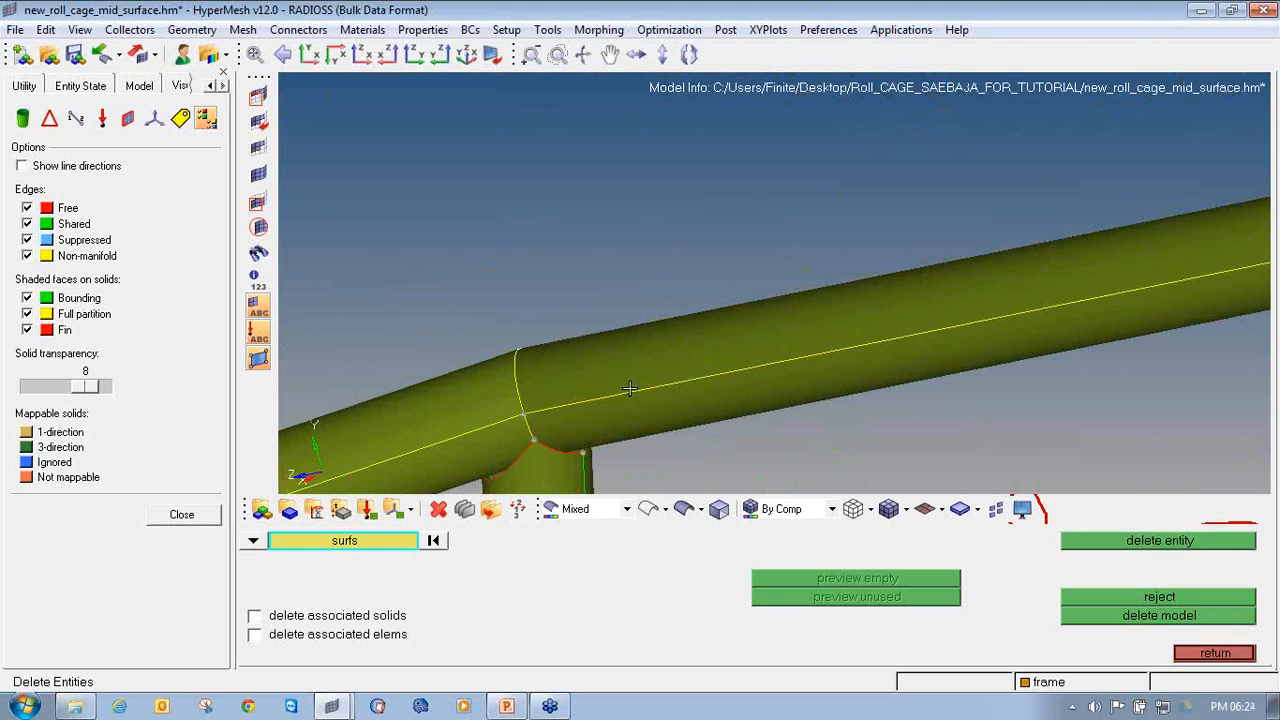
left_click(635, 408)
right_click(635, 408)
scroll(523, 377, "down", 5, "ctrl")
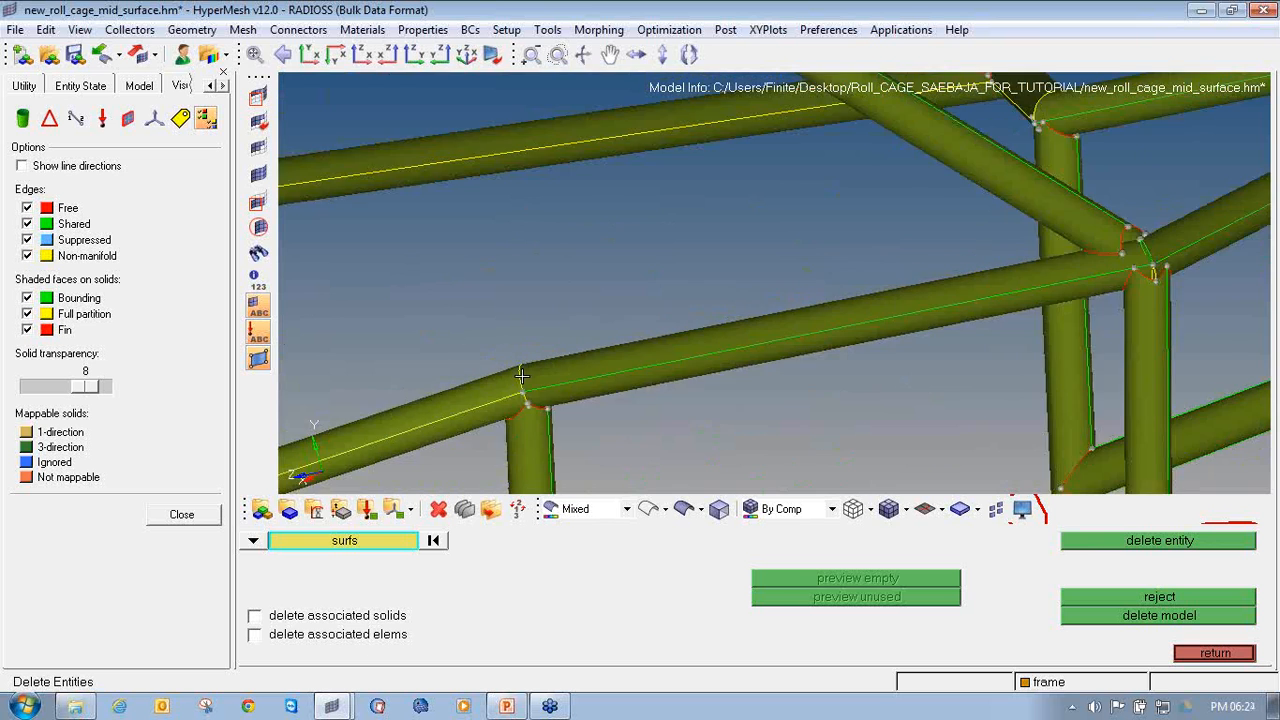
Delete the duplicate surfaces from both halves of the adjoining sloped tube segment beyond the bend.
right_click_drag(429, 411, 562, 327, "ctrl")
scroll(562, 327, "up", 6, "ctrl")
left_click(562, 327)
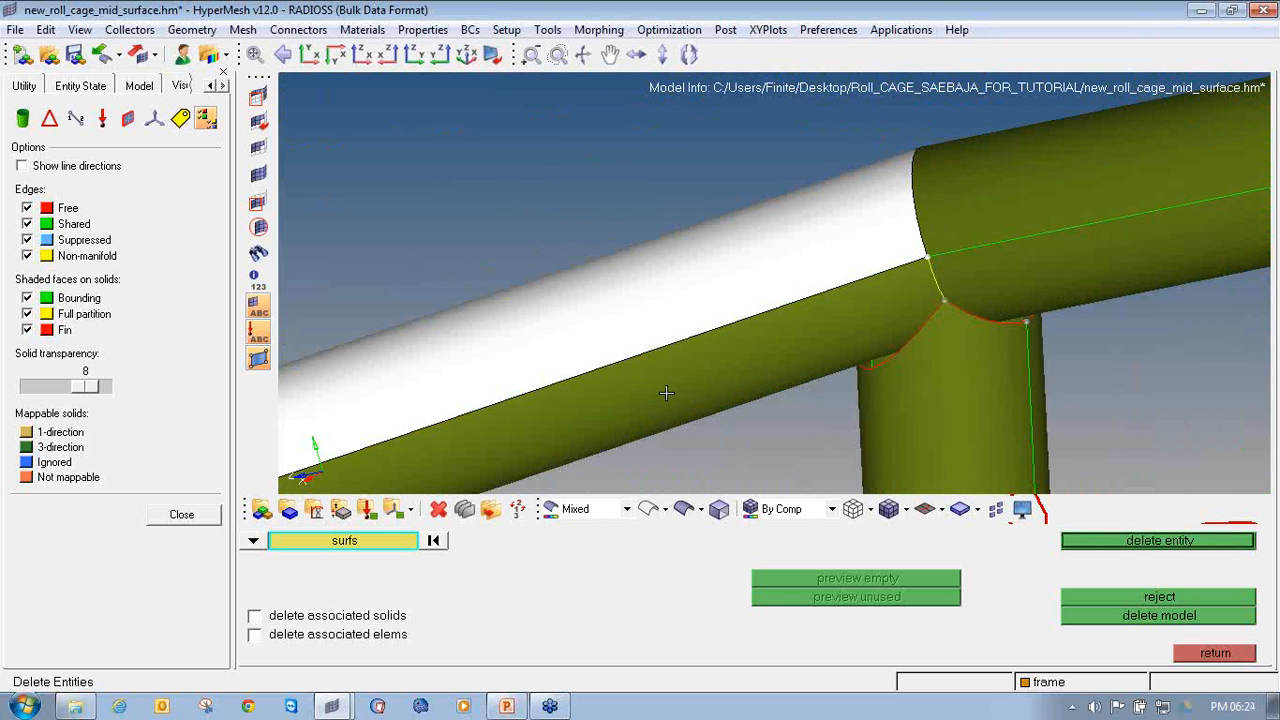
right_click(666, 393)
left_click(664, 388)
middle_click(664, 388)
scroll(664, 388, "down", 6, "ctrl")
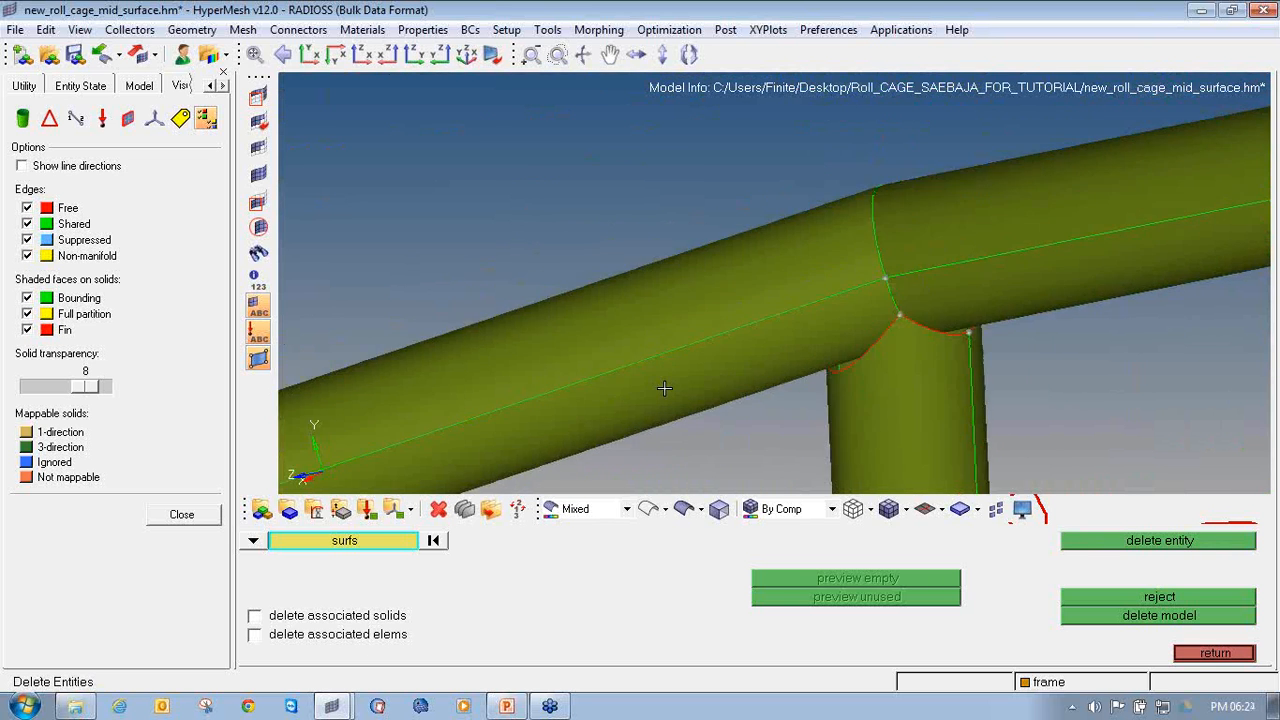
Try deleting a surface of the side tube next to the diagonal brace's joint, and reject that deletion.
scroll(564, 394, "up", 5, "ctrl")
scroll(564, 394, "up", 3, "ctrl")
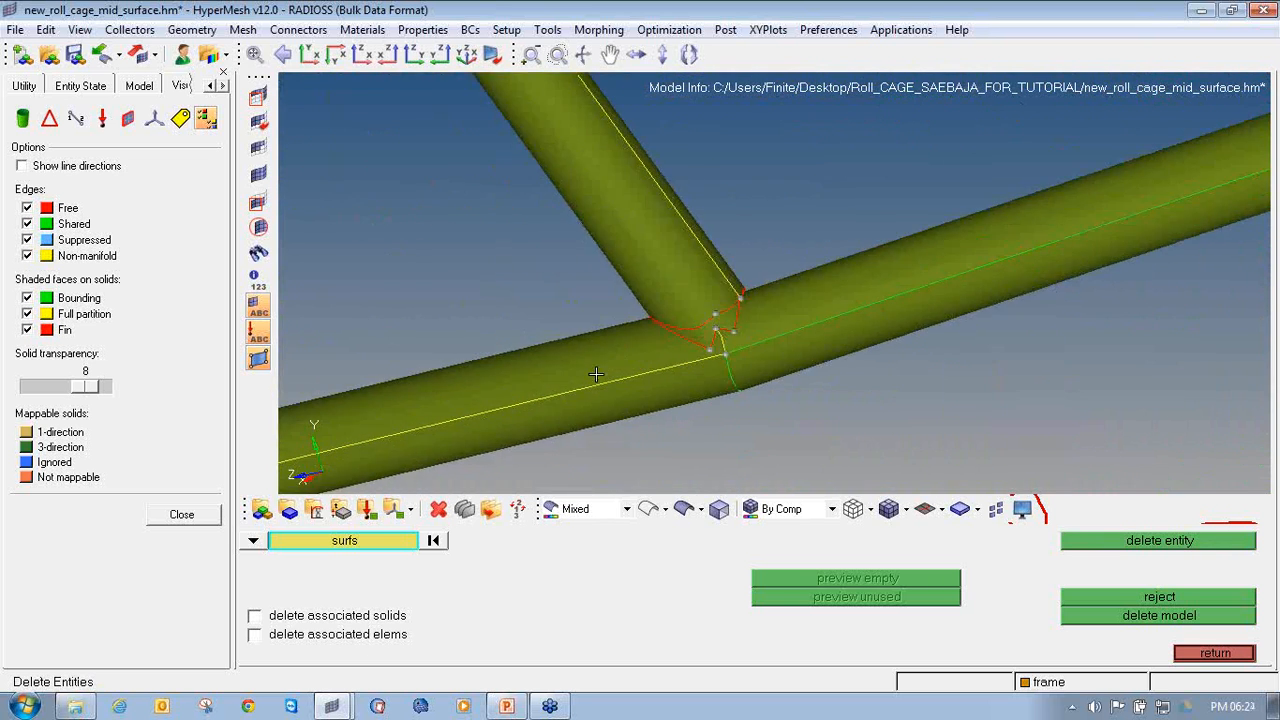
left_click(610, 379)
middle_click(626, 402)
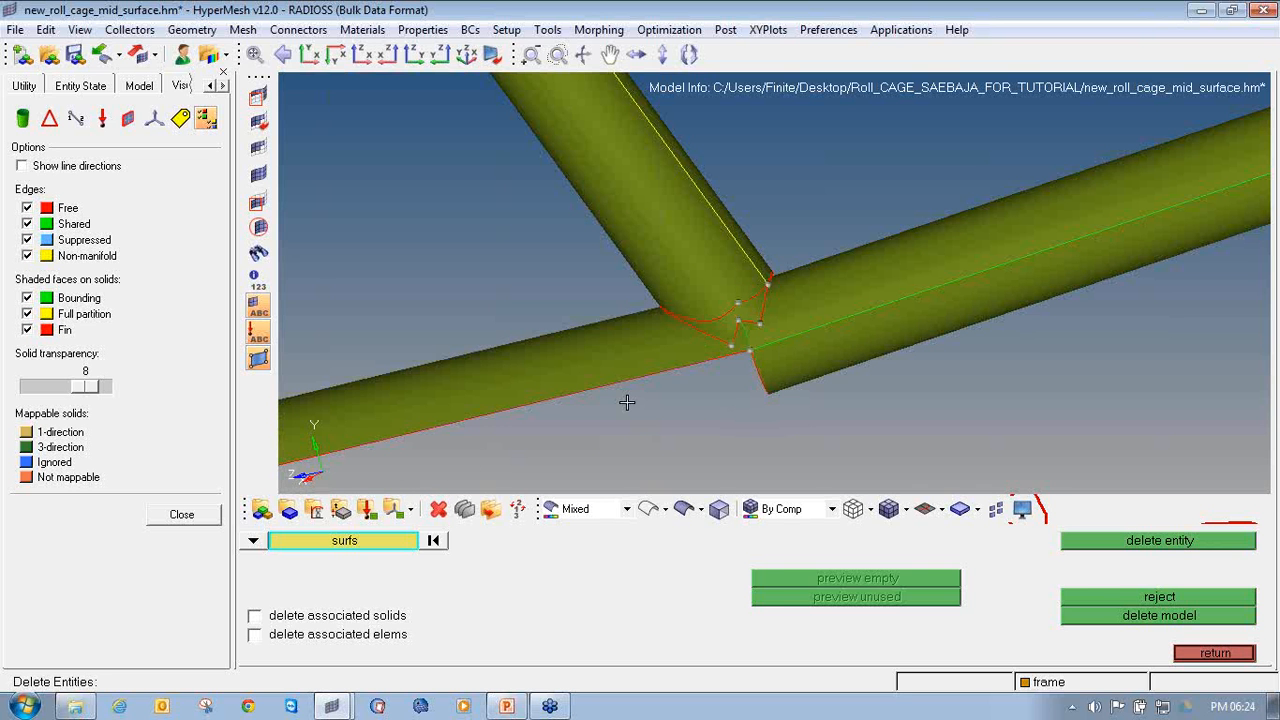
left_click(1126, 600)
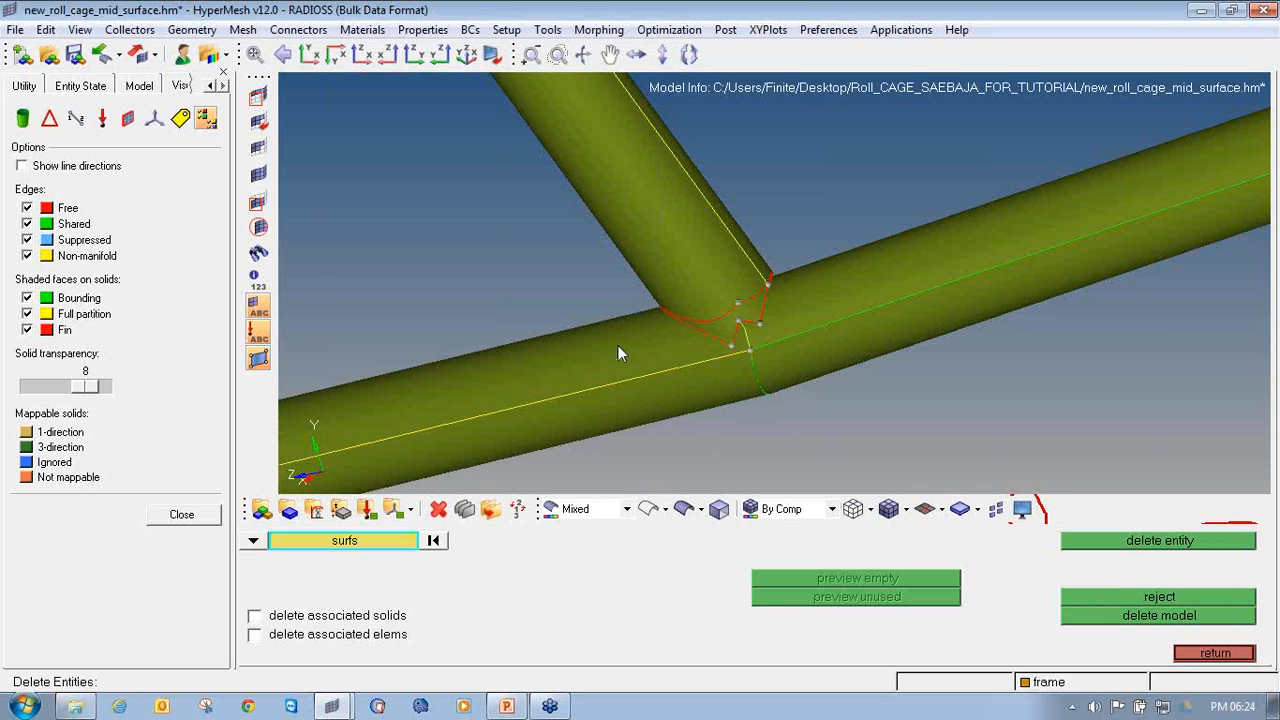
Delete the duplicate surface from the side tube segment next to the diagonal brace's joint.
left_click(617, 377)
middle_click(617, 377)
scroll(617, 377, "down", 3, "ctrl")
scroll(630, 321, "up", 2, "ctrl")
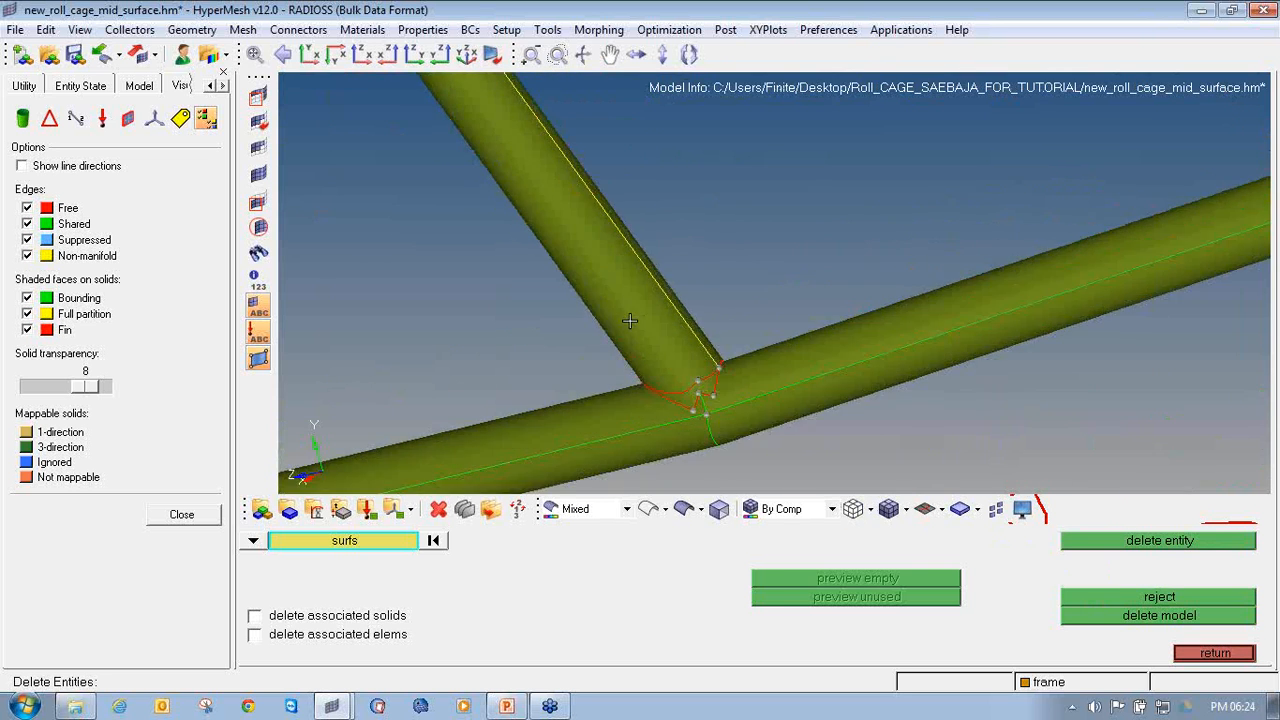
Delete the duplicate surfaces from both halves of the diagonal brace tube.
scroll(629, 320, "up", 1, "ctrl")
left_click(663, 326)
middle_click(663, 326)
left_click_drag(800, 376, 630, 370, "ctrl")
left_click(790, 340)
middle_click(786, 340)
scroll(737, 349, "down", 5, "ctrl")
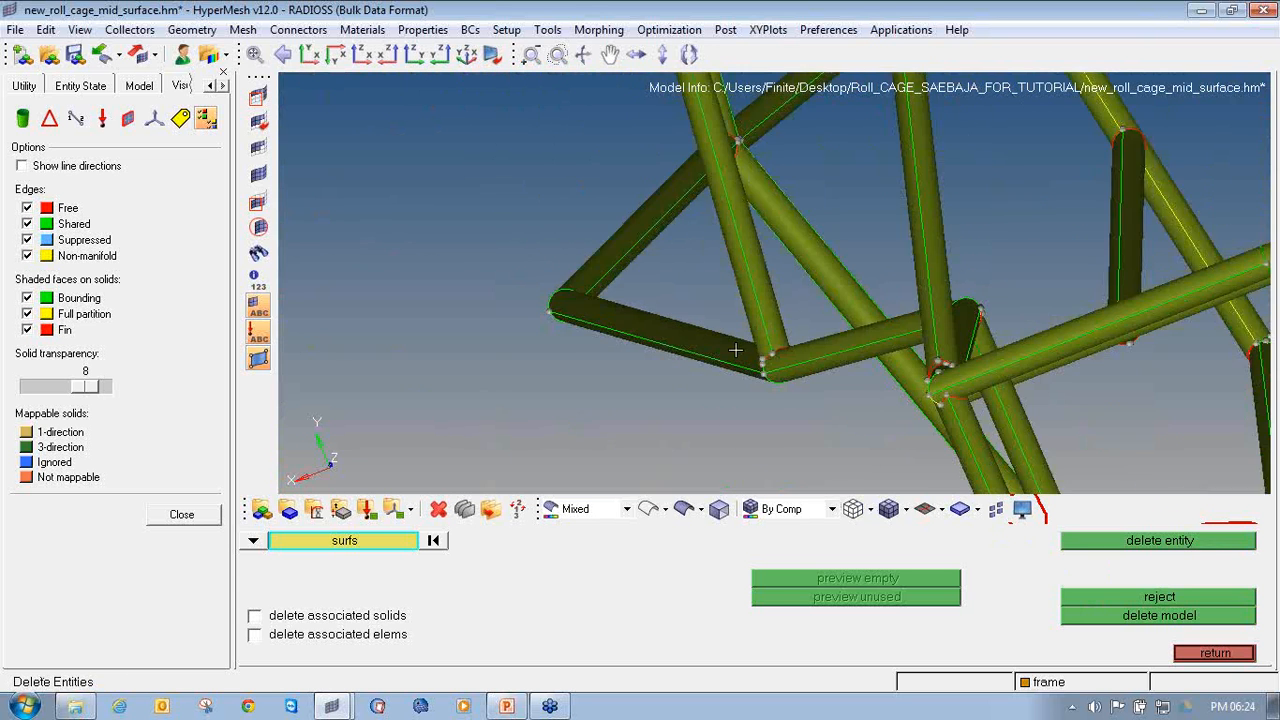
Delete the duplicate surfaces from both halves of the first bent tube's segment between its bend and the cross tube.
mouse_move(713, 352)
left_mouse_down("ctrl")
mouse_move(774, 391)
mouse_move(680, 403)
mouse_move(762, 349)
mouse_move(772, 290)
mouse_move(677, 291)
left_mouse_up("ctrl")
scroll(652, 310, "up", 5, "ctrl")
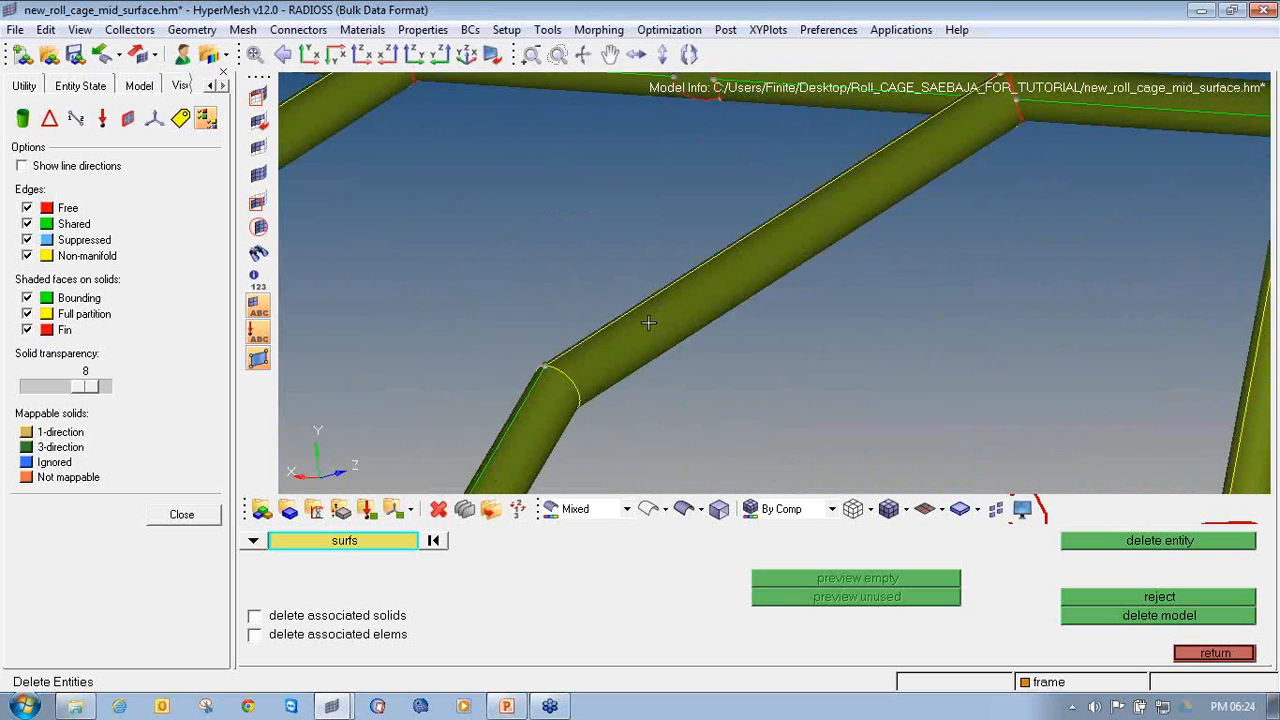
left_click(646, 331)
middle_click(624, 345)
left_click_drag(564, 382, 791, 351, "ctrl")
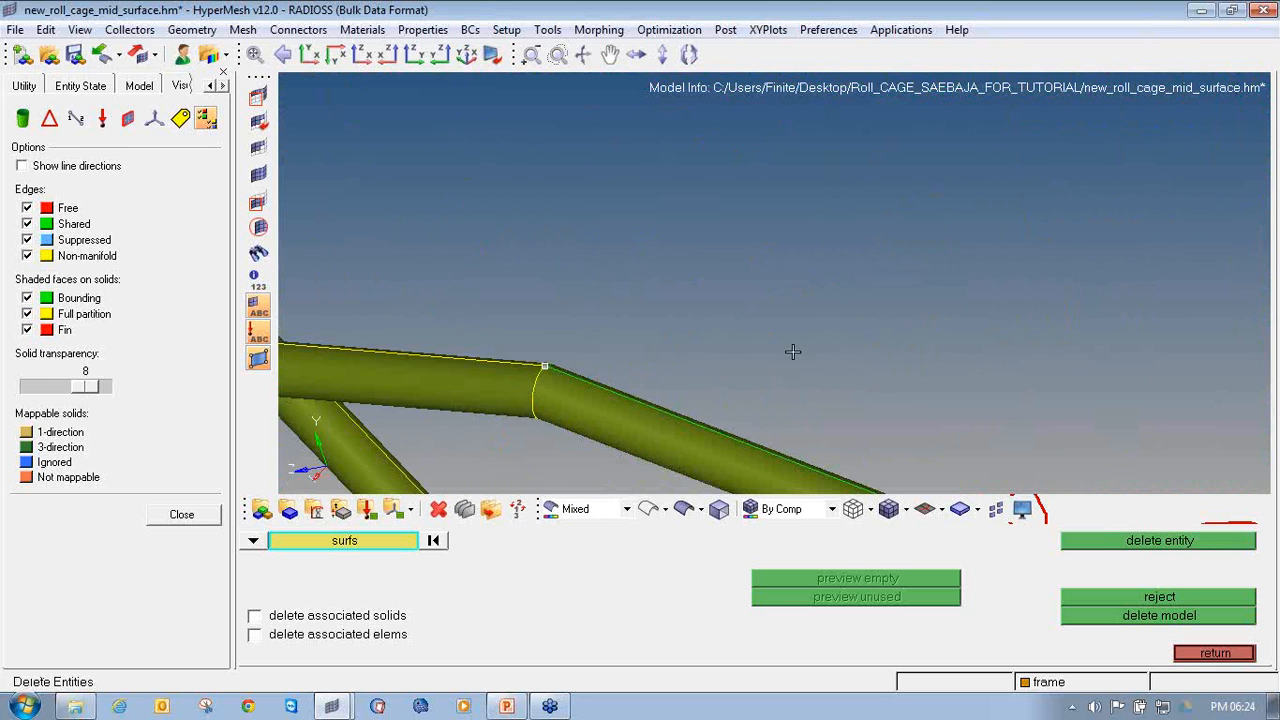
left_click(496, 383)
middle_click(496, 383)
scroll(497, 382, "down", 4, "ctrl")
right_click_drag(497, 382, 970, 302, "ctrl")
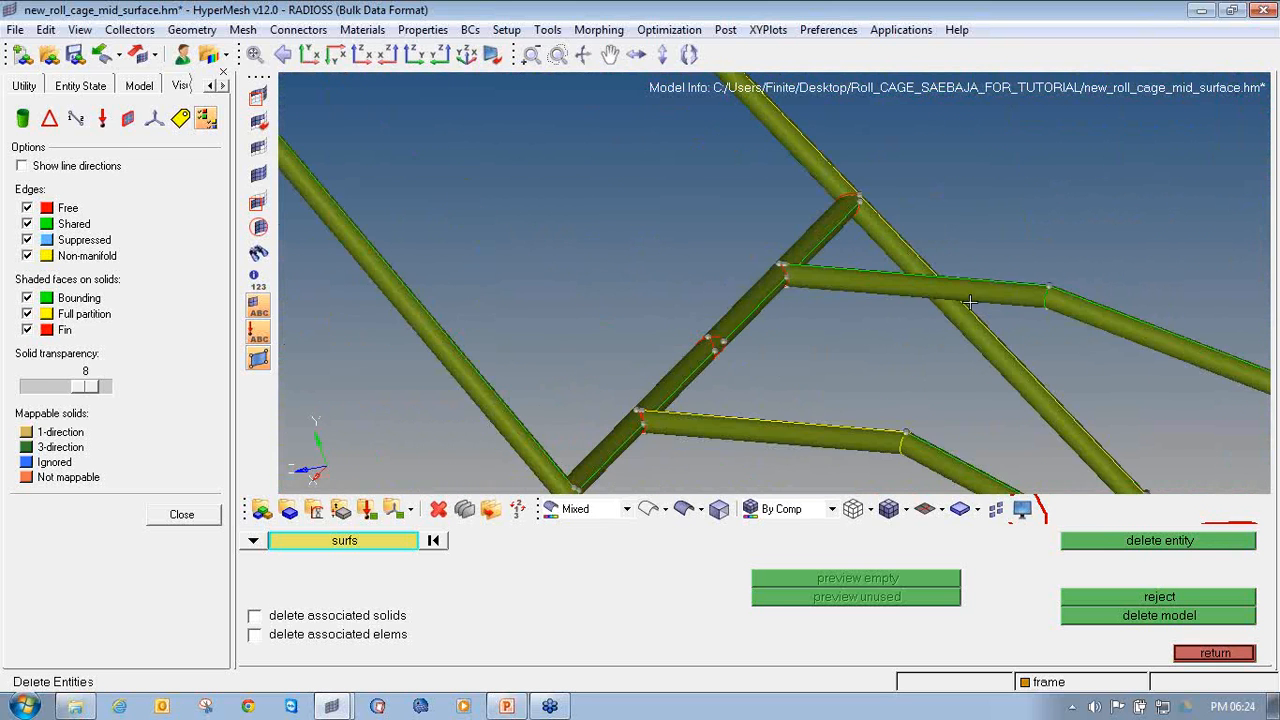
Delete the duplicate surfaces from both halves of the second, parallel bent tube's segment at the cross tube.
scroll(864, 412, "up", 4, "ctrl")
left_click(871, 460)
middle_click(869, 460)
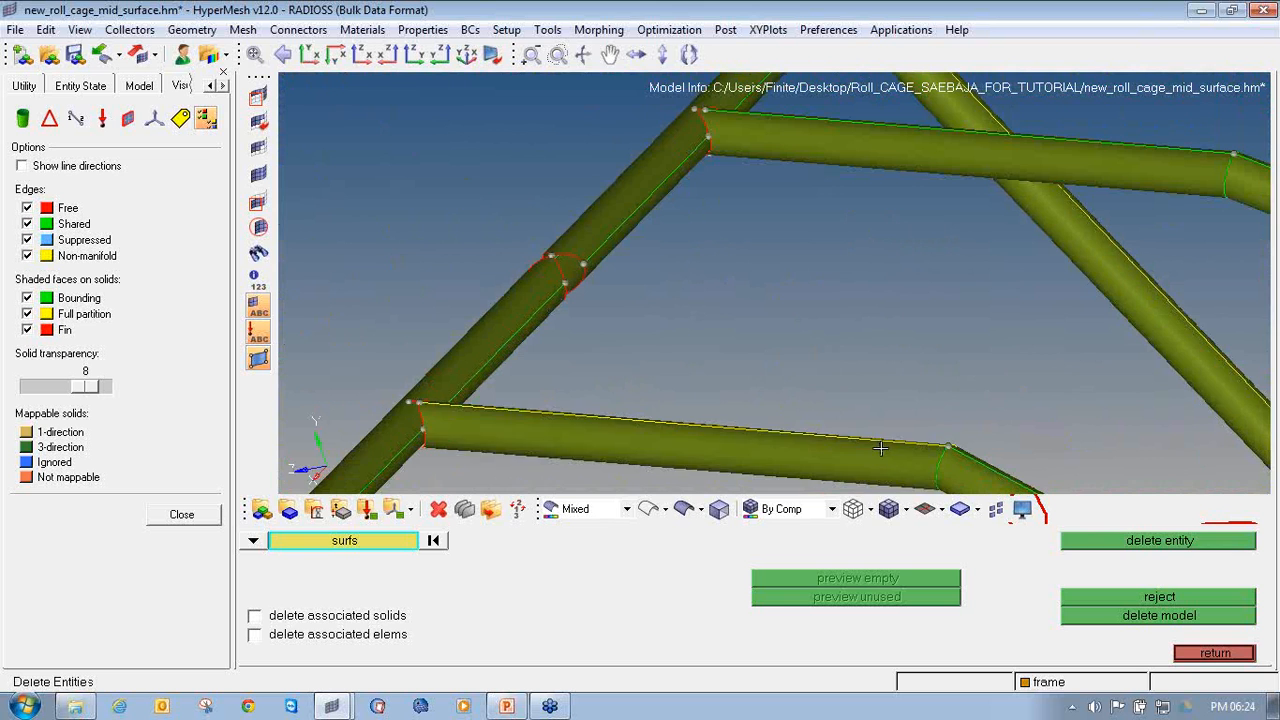
right_click_drag(883, 446, 742, 291, "ctrl")
left_click_drag(742, 291, 450, 305, "ctrl")
left_click(766, 318)
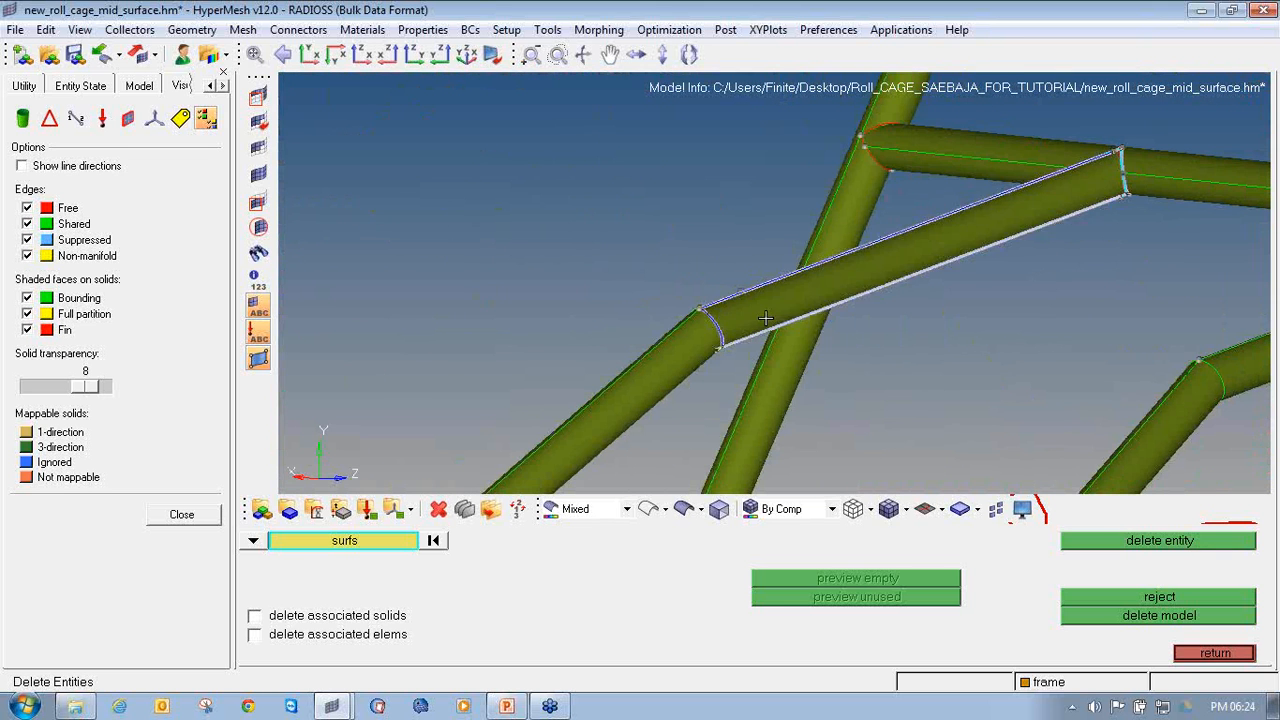
middle_click(766, 318)
right_click_drag(838, 291, 456, 340, "ctrl")
scroll(456, 340, "down", 4, "ctrl")
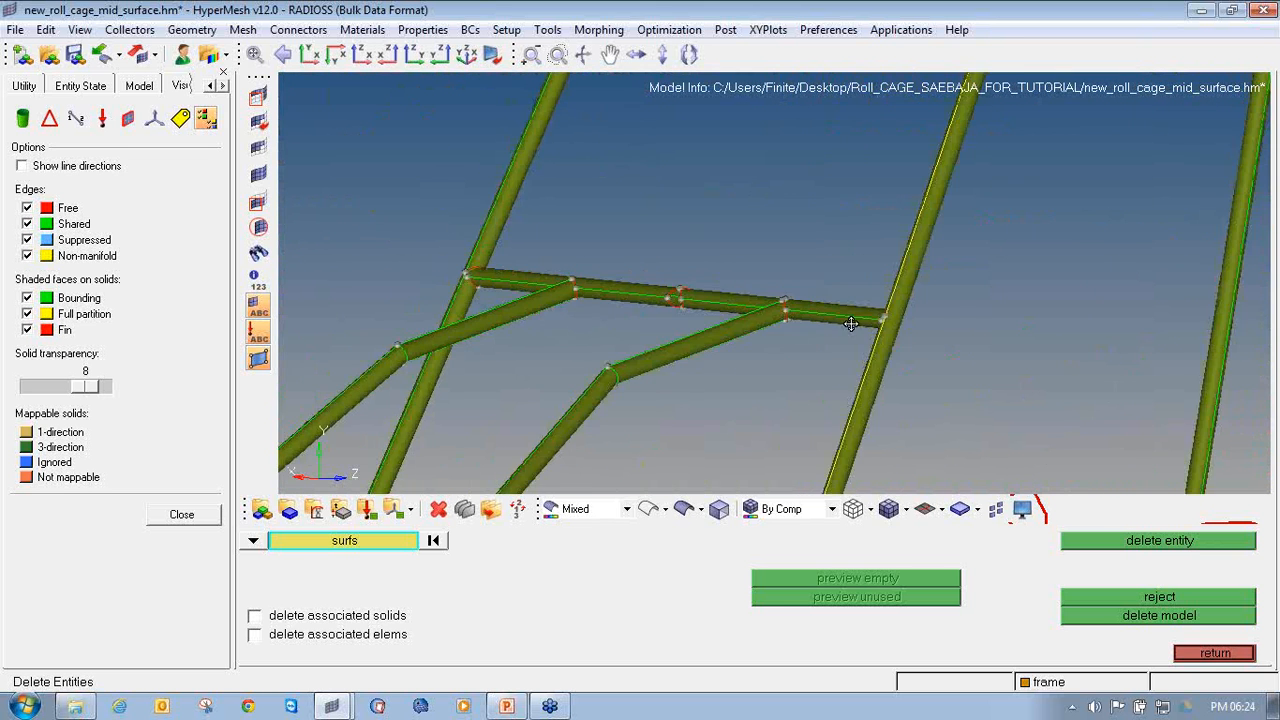
Delete the duplicate surfaces from both halves of the long slanted tube at the end of the cross tube.
right_click_drag(851, 324, 739, 362, "ctrl")
scroll(776, 322, "up", 3, "ctrl")
left_click(812, 326)
middle_click(808, 328)
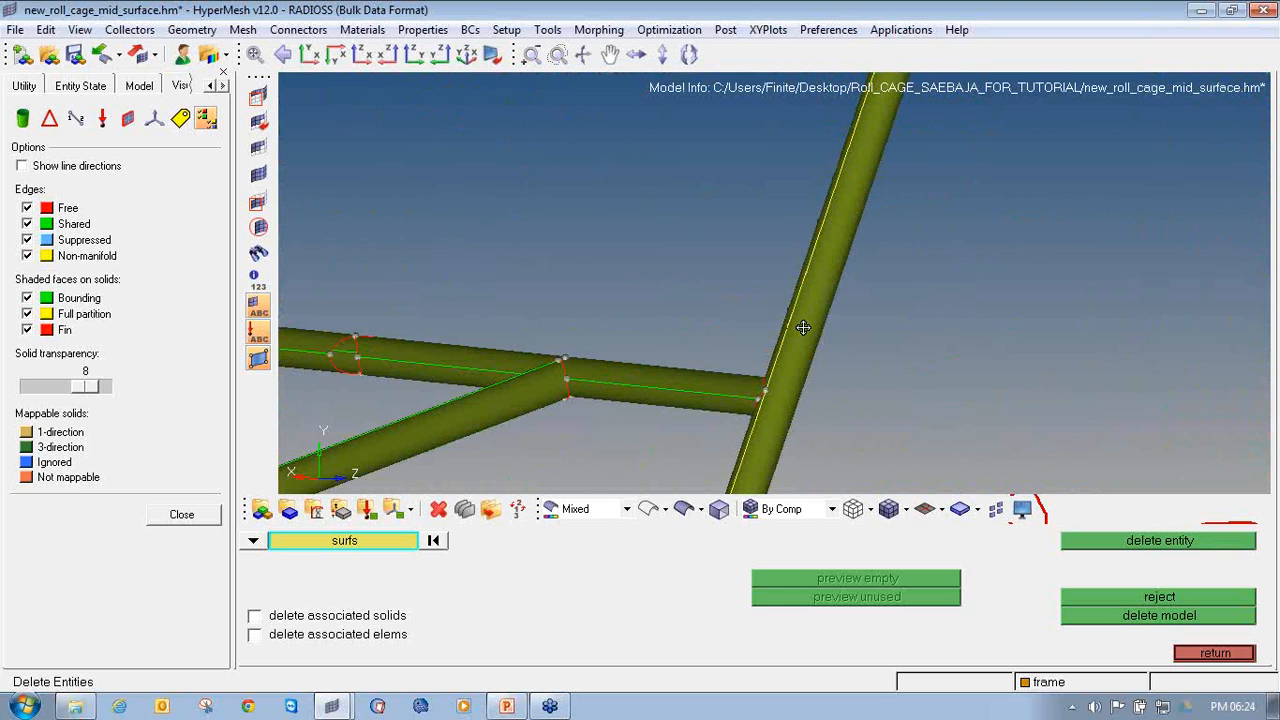
left_click_drag(808, 328, 636, 356, "ctrl")
left_click(792, 328)
middle_click(792, 328)
scroll(636, 356, "down", 6, "ctrl")
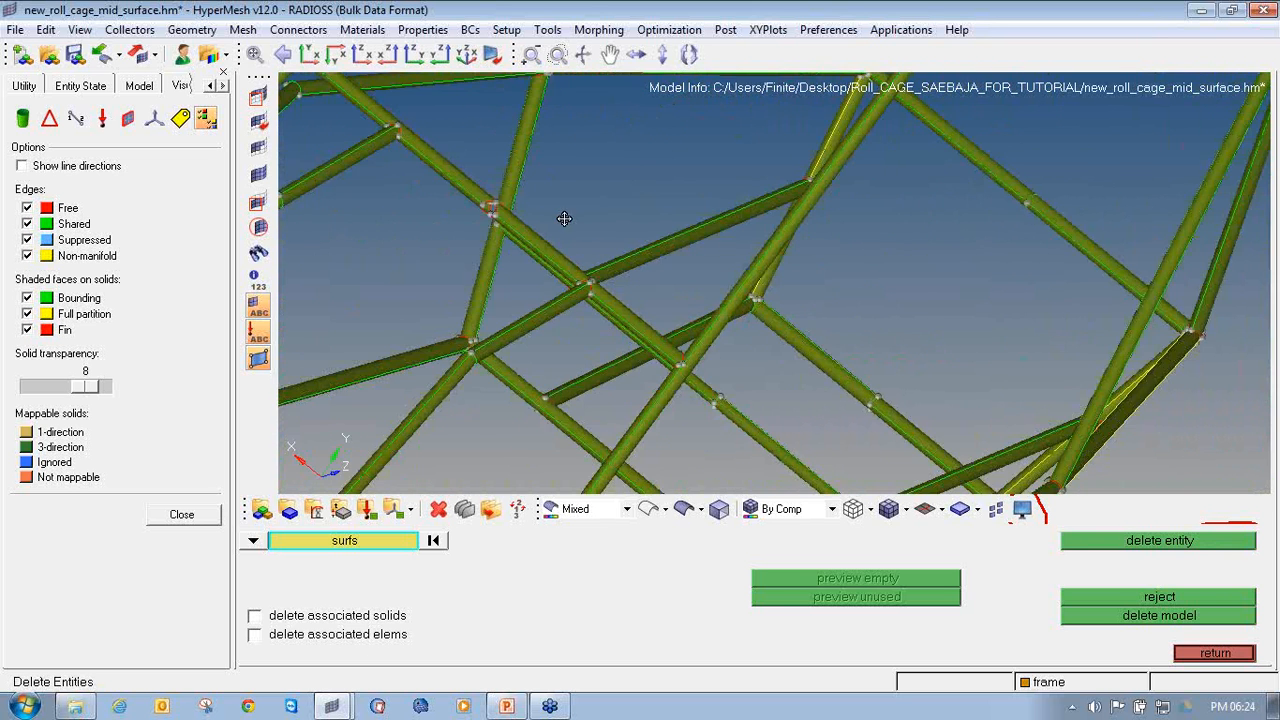
left_click_drag(800, 374, 478, 403, "ctrl")
scroll(478, 403, "up", 5)
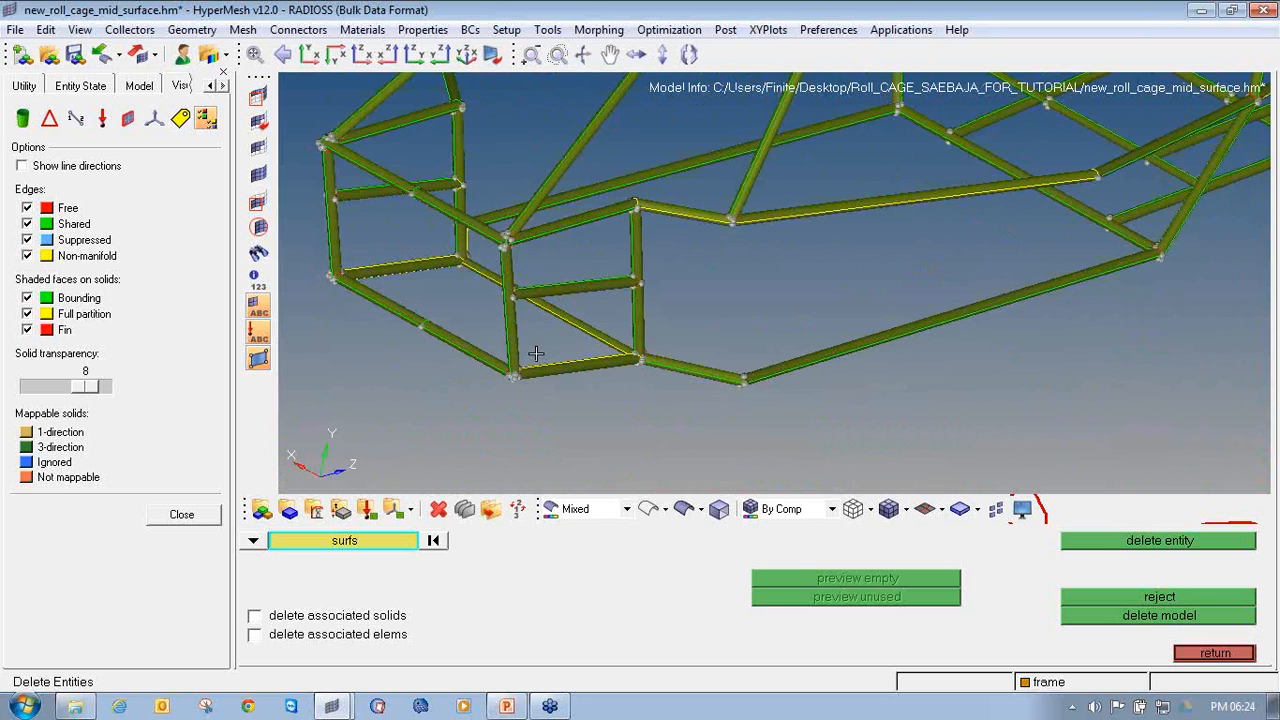
Delete the duplicate surfaces from both halves of the short bottom tube on the near side of the end box frame.
left_click(528, 392)
middle_click(528, 392)
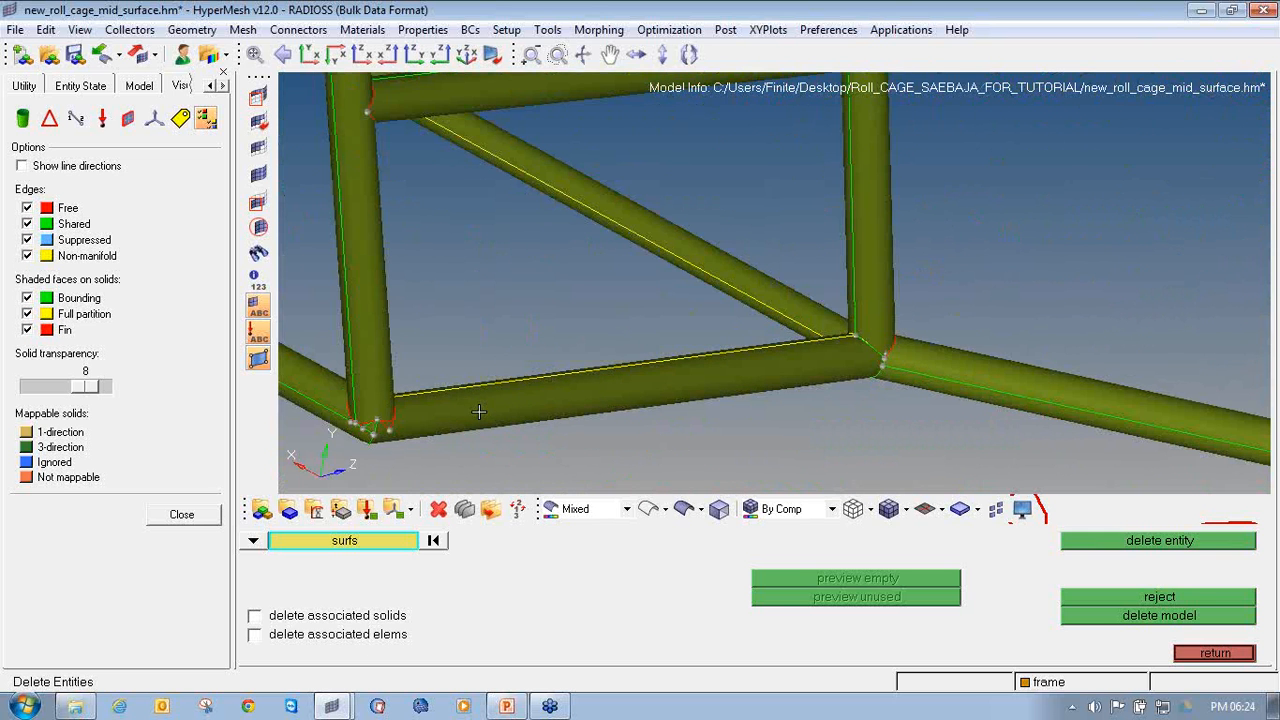
left_click_drag(477, 411, 462, 376, "ctrl")
left_click(445, 371)
middle_click(445, 371)
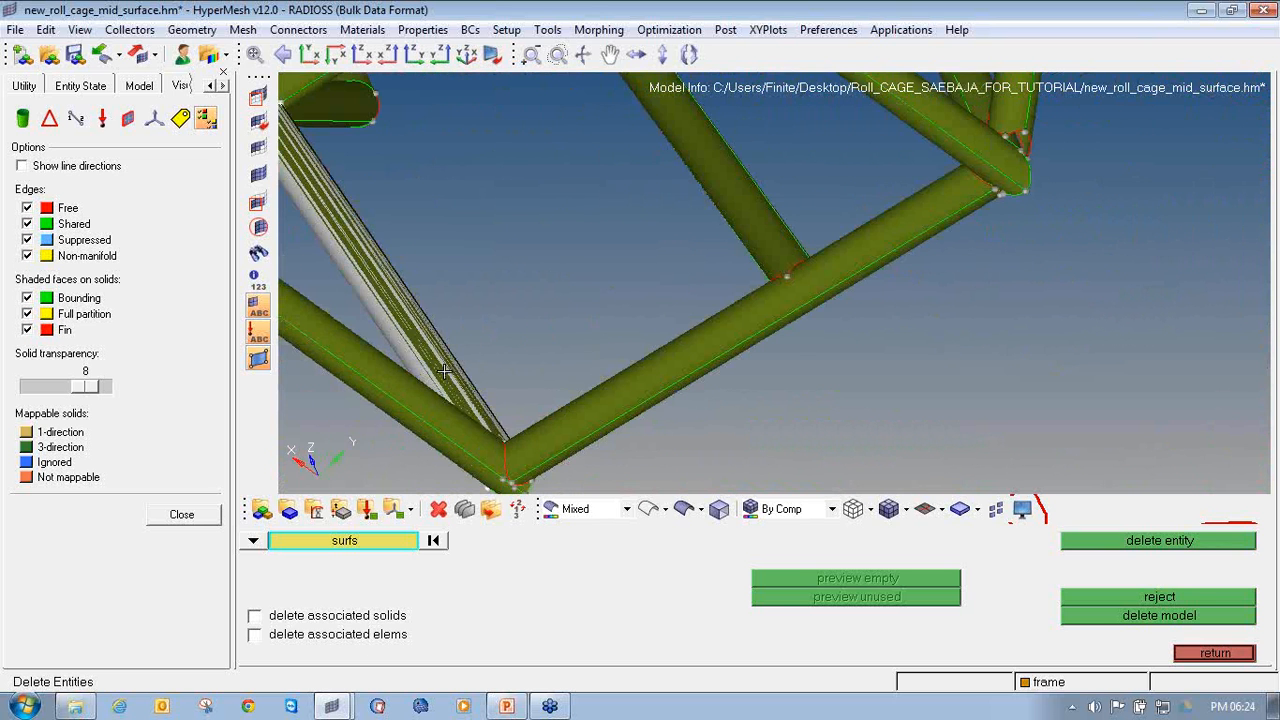
Delete the duplicate surfaces from both halves of the diagonal tube crossing the bottom of the end box frame.
scroll(463, 384, "down", 3, "ctrl")
right_click_drag(471, 383, 668, 478, "ctrl")
scroll(486, 295, "up", 4, "ctrl")
left_click(528, 261)
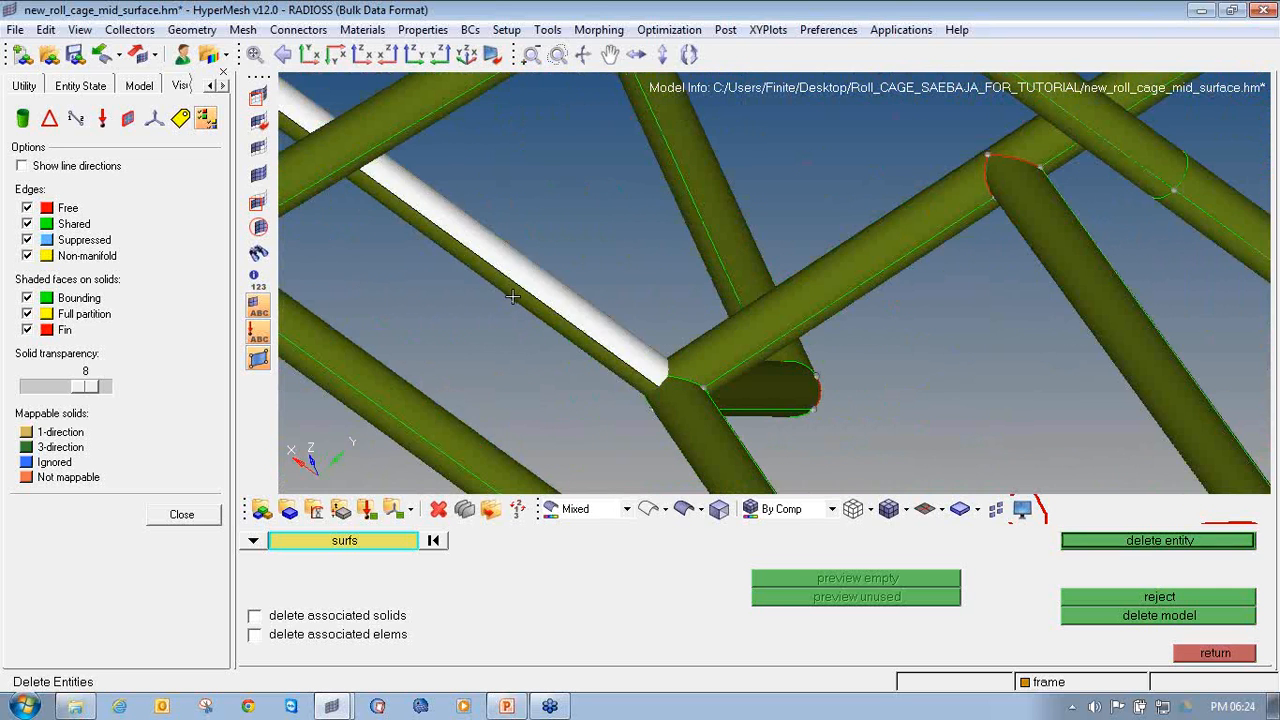
middle_click(514, 297)
left_click(516, 297)
right_click(511, 306)
scroll(507, 323, "down", 3, "ctrl")
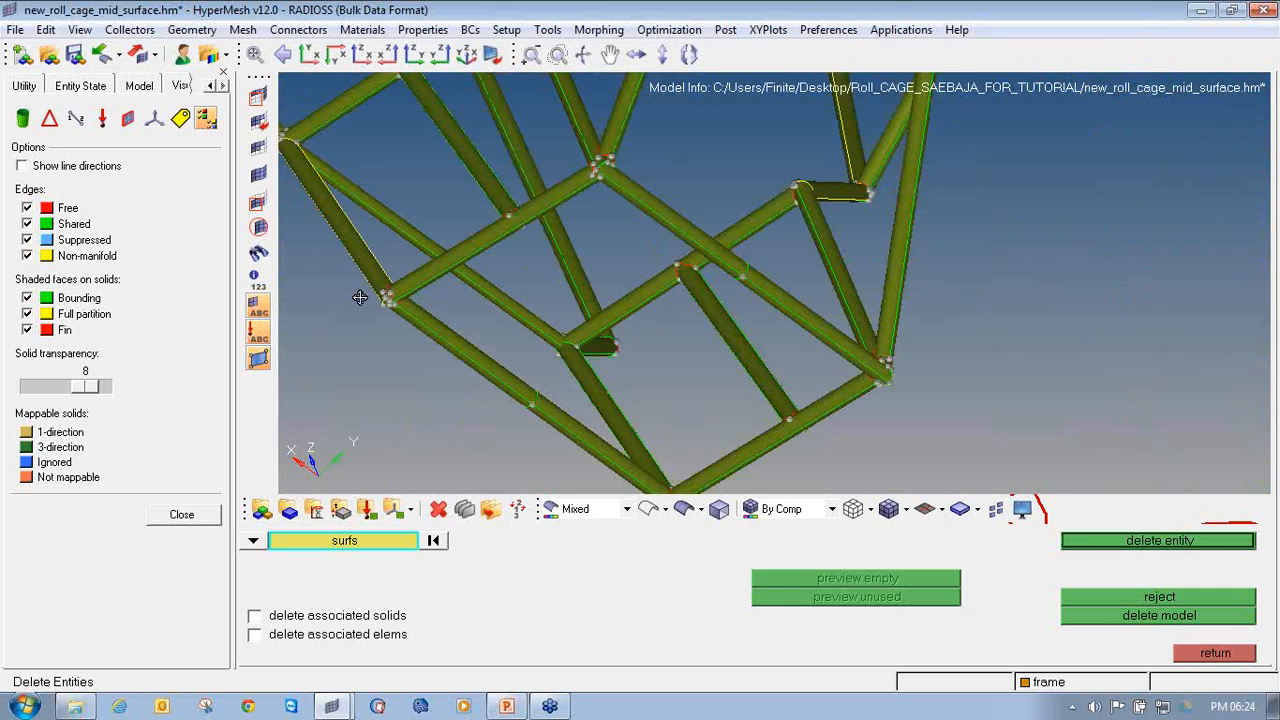
Delete the duplicate surfaces from both halves of the opposite, parallel short bottom tube of the end box frame.
right_click_drag(360, 297, 517, 398, "ctrl")
scroll(514, 363, "up", 3, "ctrl")
left_click(526, 361)
middle_click(527, 359)
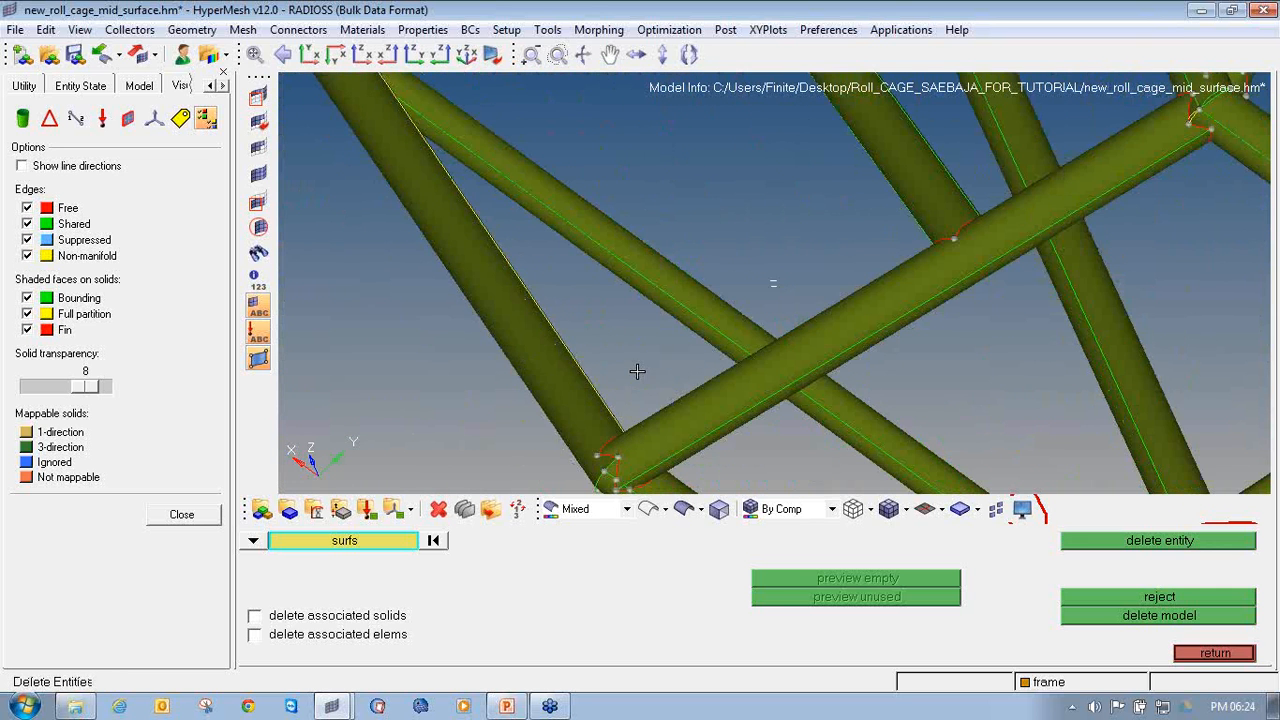
left_click_drag(637, 371, 875, 278, "ctrl")
left_click(997, 423)
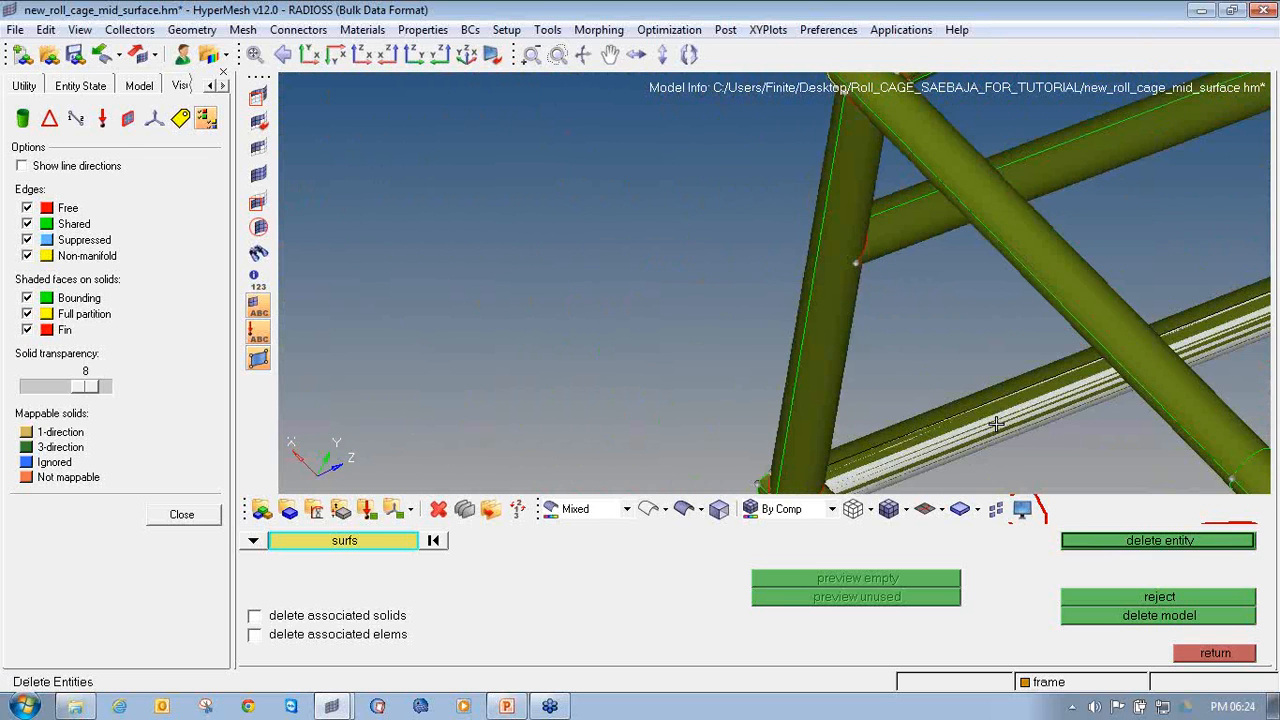
middle_click(996, 424)
Delete the duplicate surfaces from both halves of the far side rail's short segment between the end box and its first bend.
scroll(996, 424, "down", 3, "ctrl")
right_click_drag(996, 424, 628, 343, "ctrl")
scroll(628, 343, "down", 1, "ctrl")
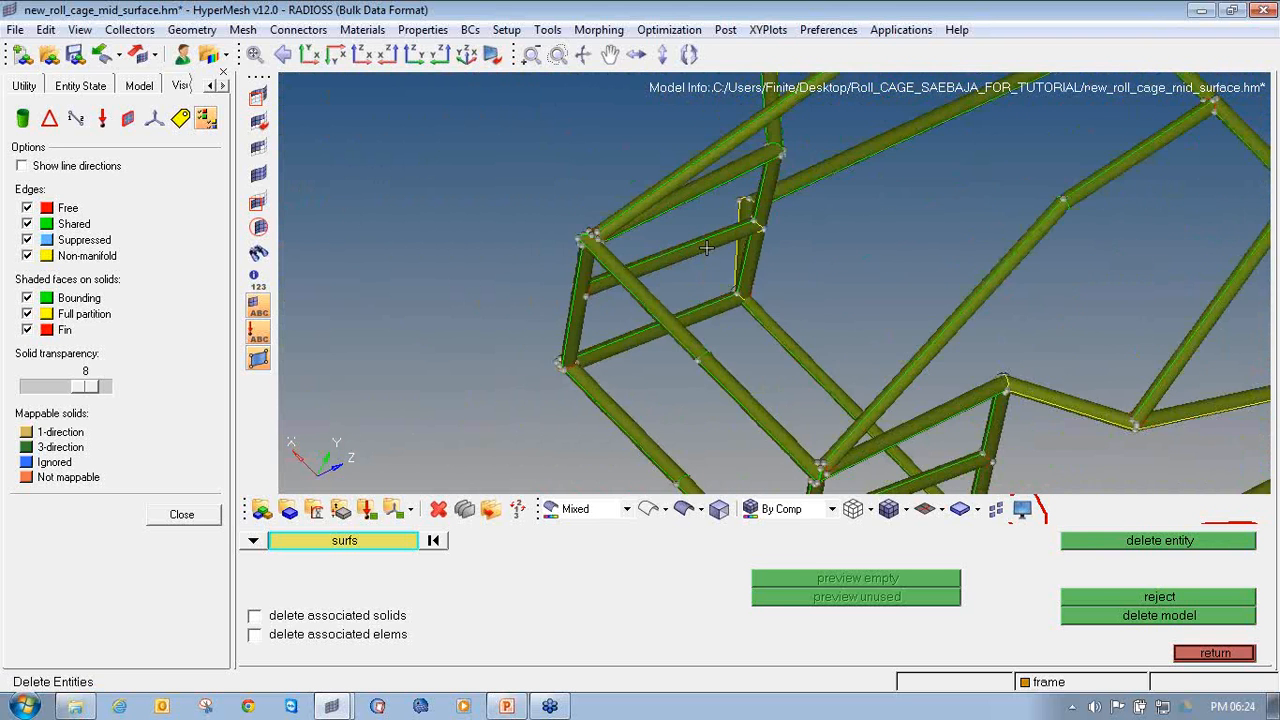
scroll(712, 248, "up", 2, "ctrl")
left_click_drag(772, 284, 440, 323, "ctrl")
right_click_drag(440, 323, 788, 437, "ctrl")
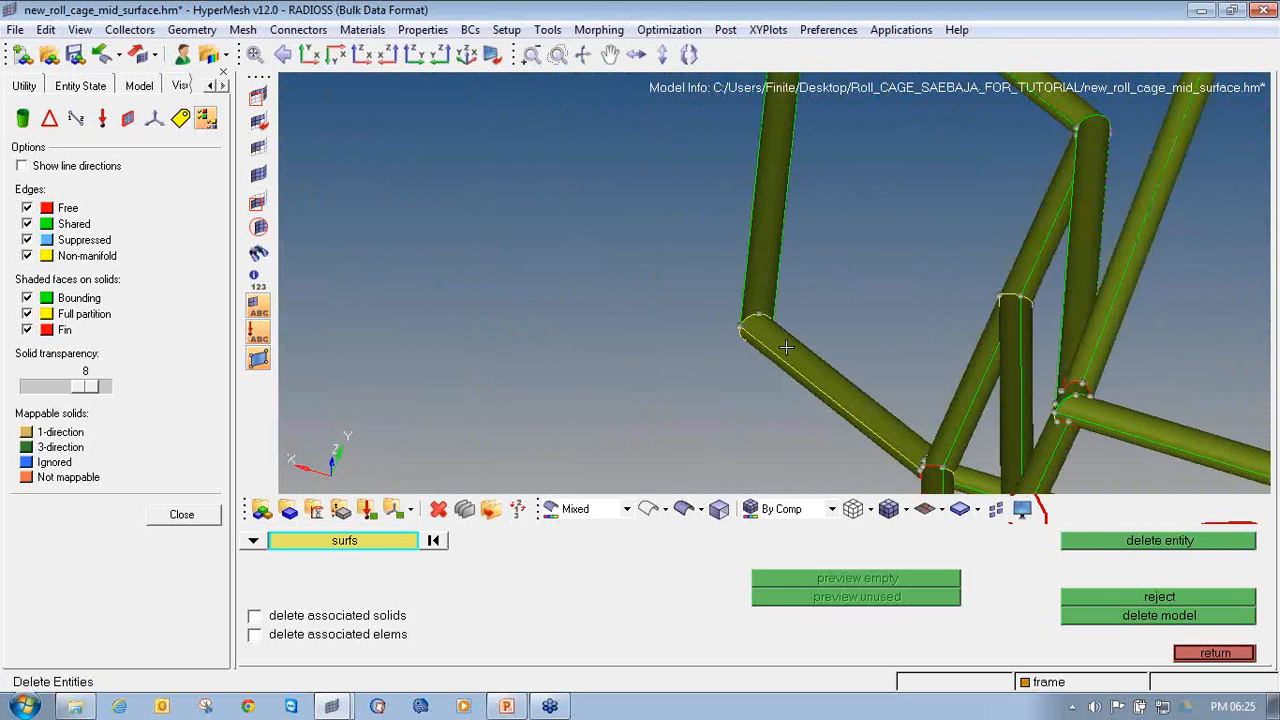
scroll(786, 347, "up", 3, "ctrl")
left_click(778, 348)
middle_click(778, 358)
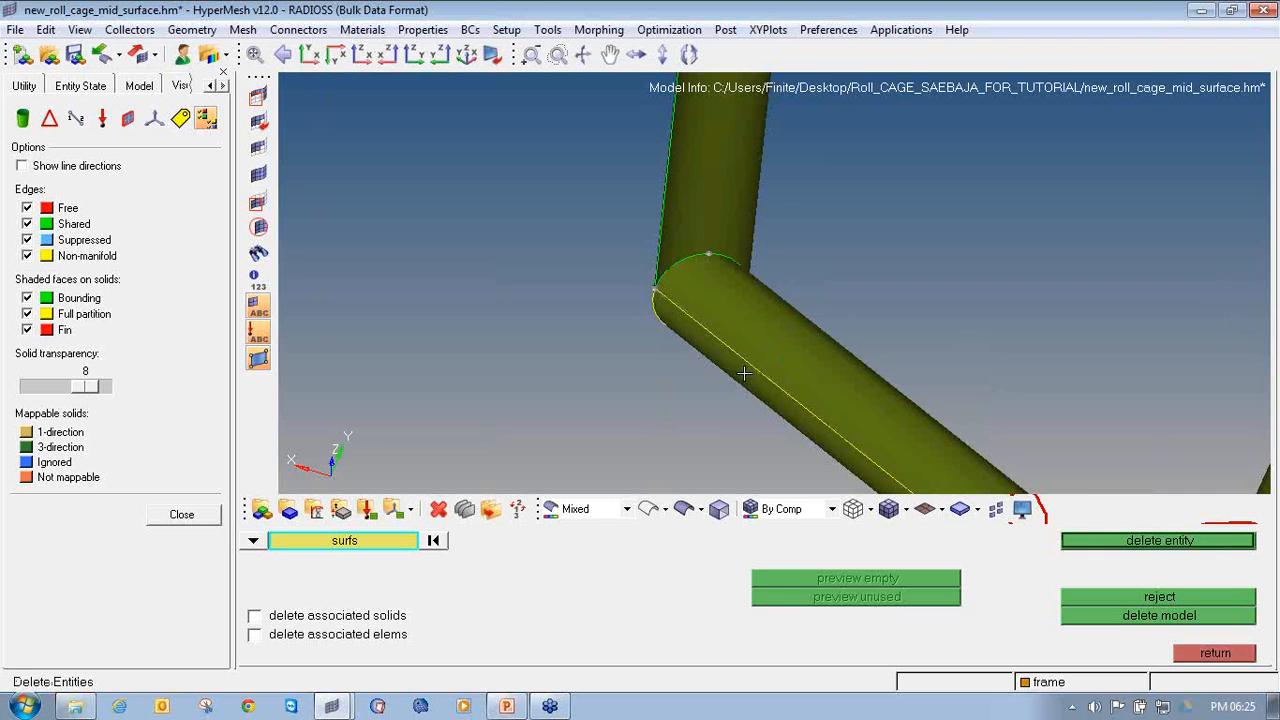
left_click(743, 373)
middle_click(743, 373)
Delete the duplicate surfaces from the opposite side rail's short segment between the end box and its first bend.
scroll(748, 376, "down", 5, "ctrl")
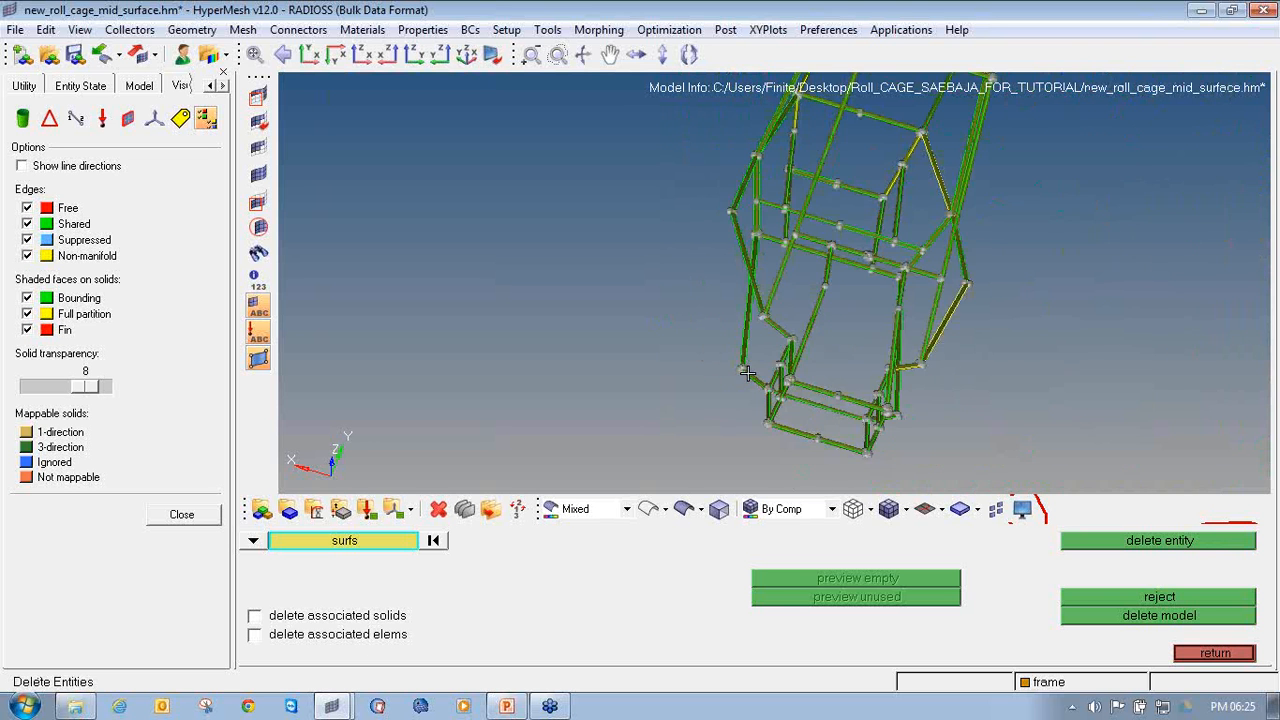
left_click_drag(955, 415, 783, 336, "ctrl")
scroll(783, 335, "up", 6, "ctrl")
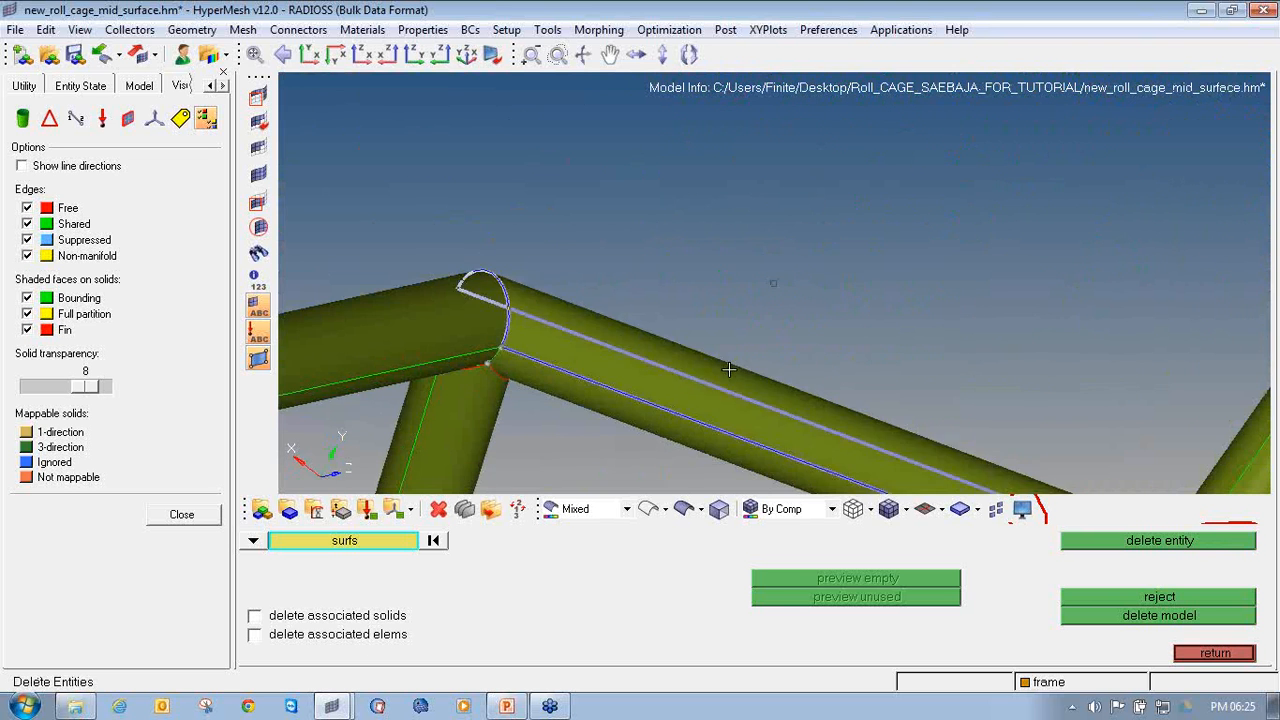
left_click(729, 372)
middle_click(689, 417)
Delete the duplicate surfaces from the same side rail's long straight segment beyond the first bend.
scroll(689, 416, "down", 4, "ctrl")
right_click_drag(689, 416, 402, 317, "ctrl")
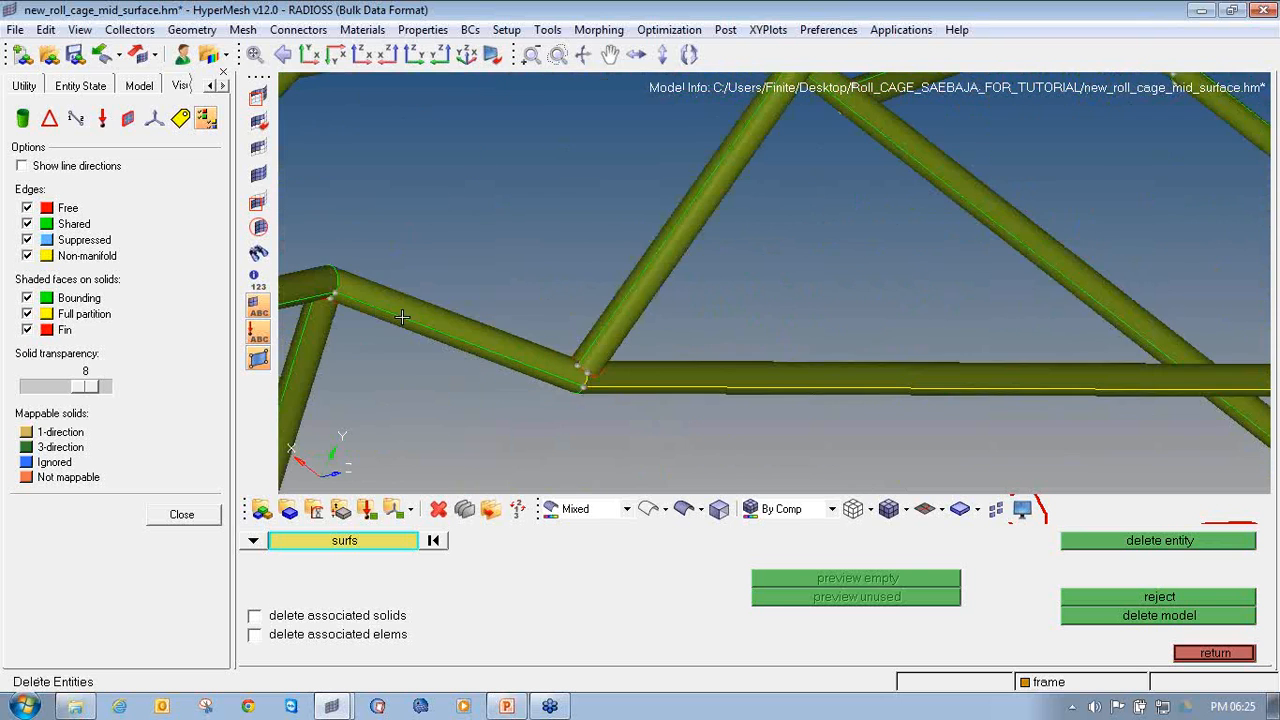
scroll(623, 394, "up", 3, "ctrl")
left_click(603, 358)
middle_click(623, 404)
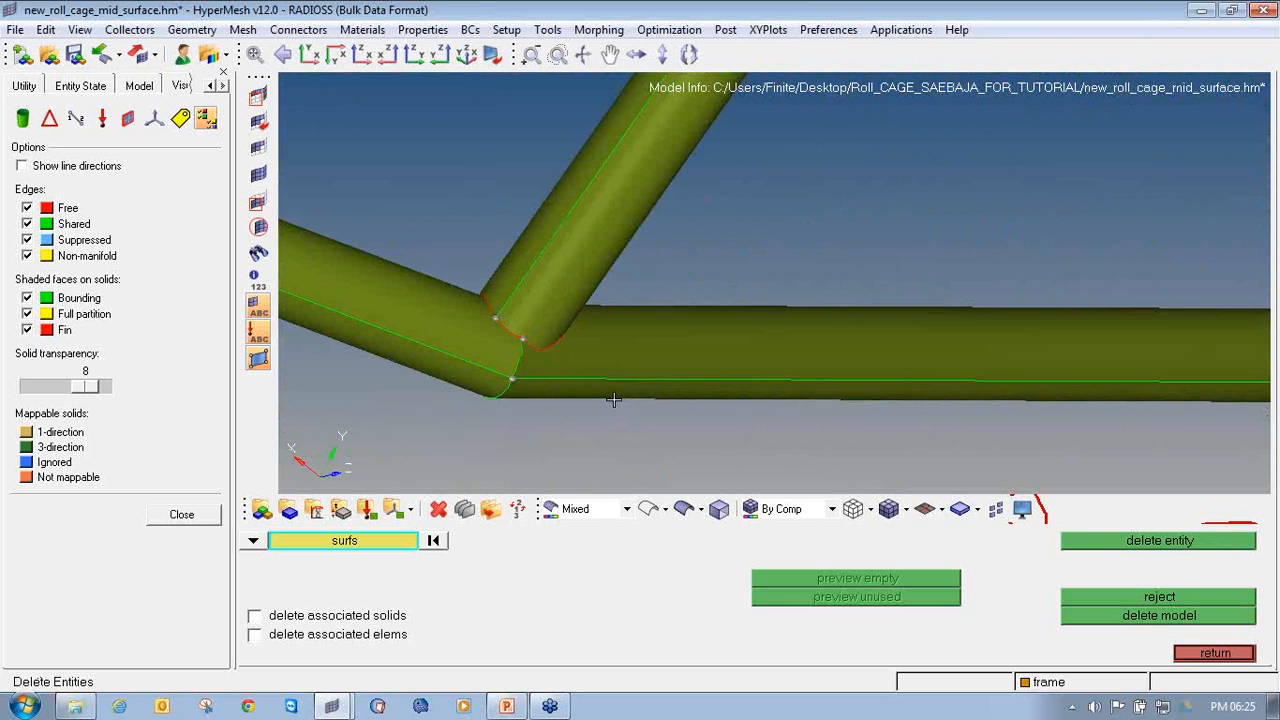
scroll(623, 404, "down", 5, "ctrl")
mouse_move(896, 405)
left_mouse_down("ctrl")
mouse_move(729, 363)
mouse_move(949, 374)
left_mouse_up("ctrl")
left_click_drag(1027, 283, 906, 234, "ctrl")
scroll(786, 266, "down", 5, "ctrl")
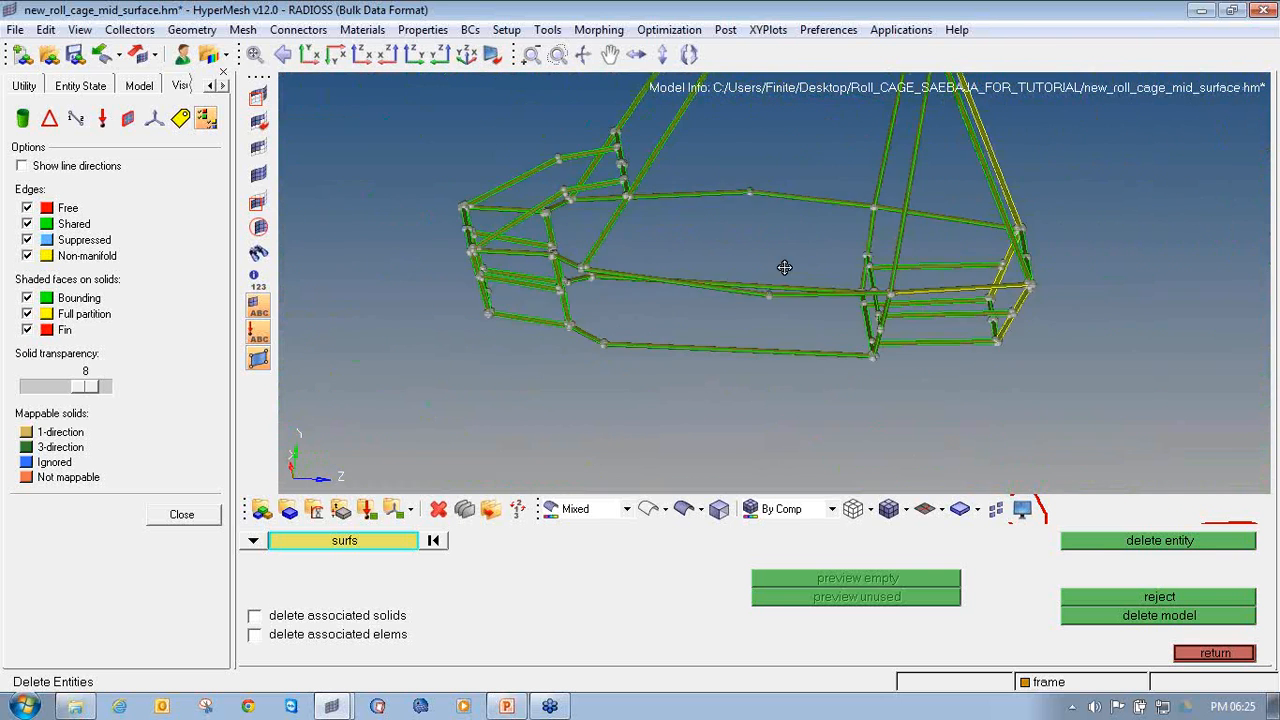
left_click_drag(786, 266, 788, 309, "ctrl")
scroll(800, 300, "up", 8, "ctrl")
scroll(876, 289, "up", 3, "ctrl")
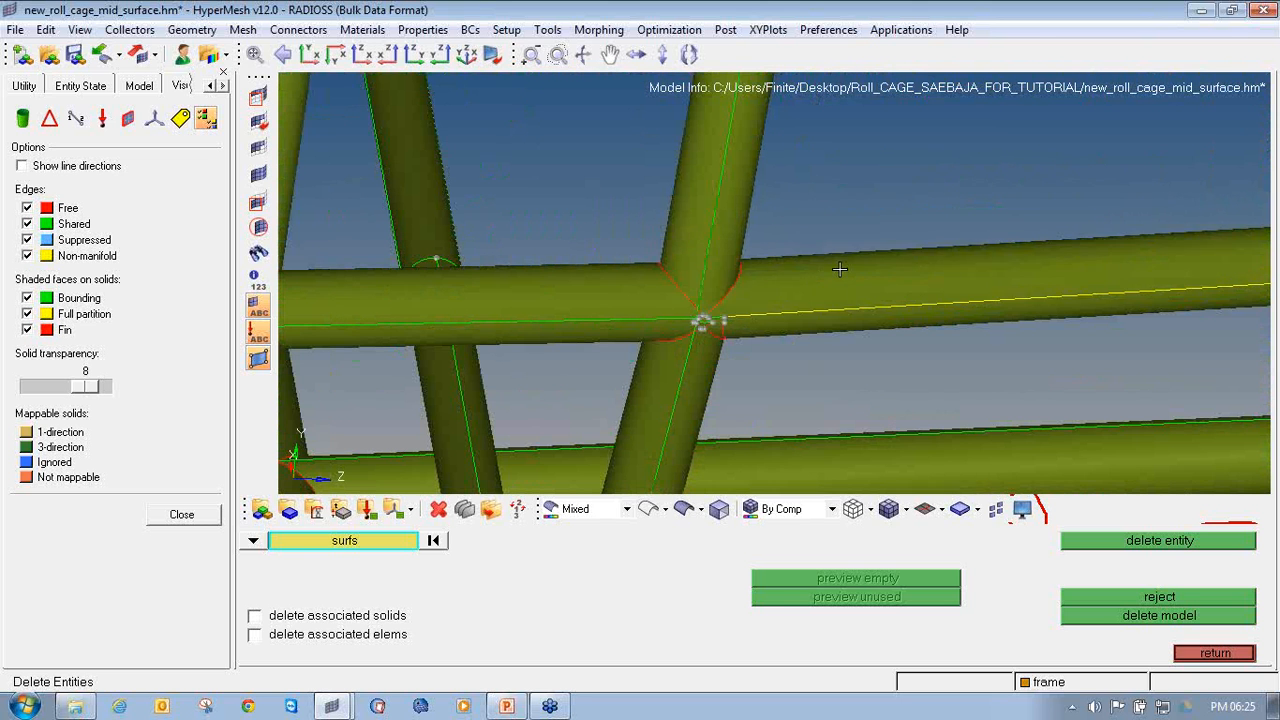
left_click(808, 319)
middle_click(808, 319)
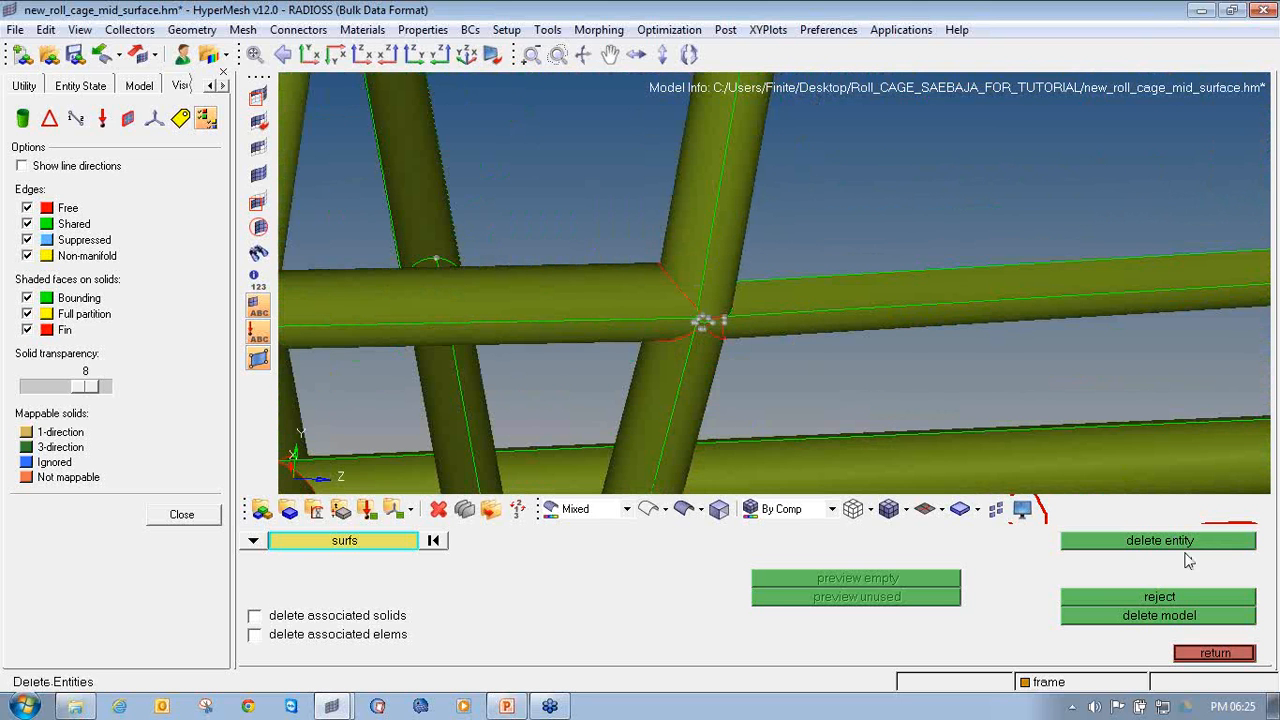
left_click(1175, 598)
Delete the duplicate surface on the lower half of the side tube running from the multi-tube joint to the rear corner.
left_click(848, 318)
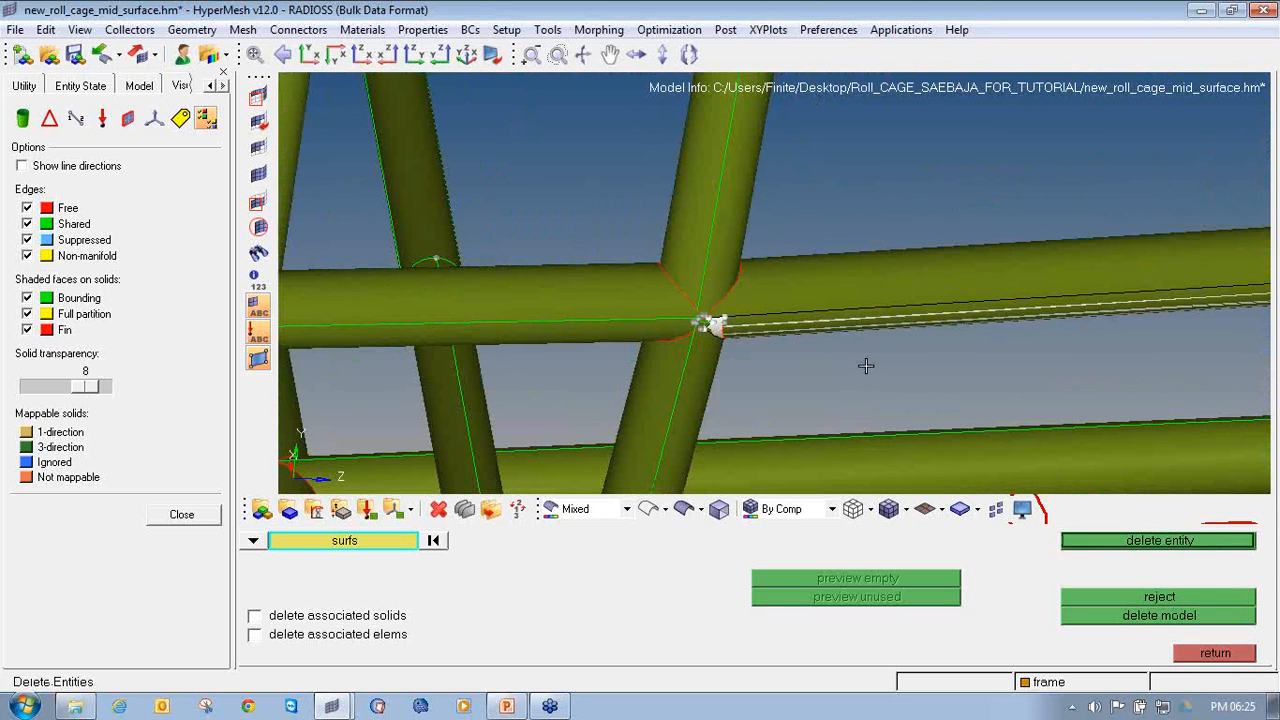
middle_click(866, 366)
scroll(866, 366, "down", 5, "ctrl")
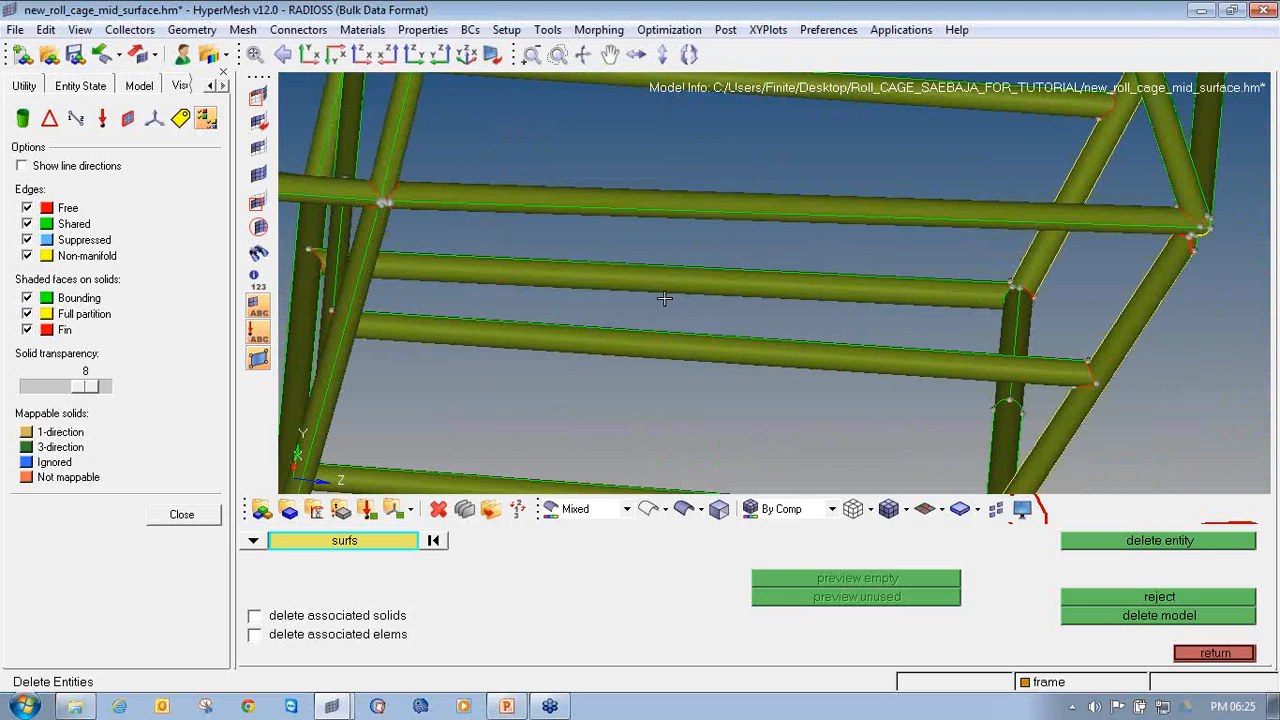
Delete the duplicate surfaces from both halves of the first slanted lower tube descending from the rear corner.
right_click_drag(998, 410, 760, 363, "ctrl")
scroll(760, 363, "down", 5, "ctrl")
left_click_drag(866, 346, 784, 303, "ctrl")
scroll(784, 303, "up", 5, "ctrl")
left_click(806, 303)
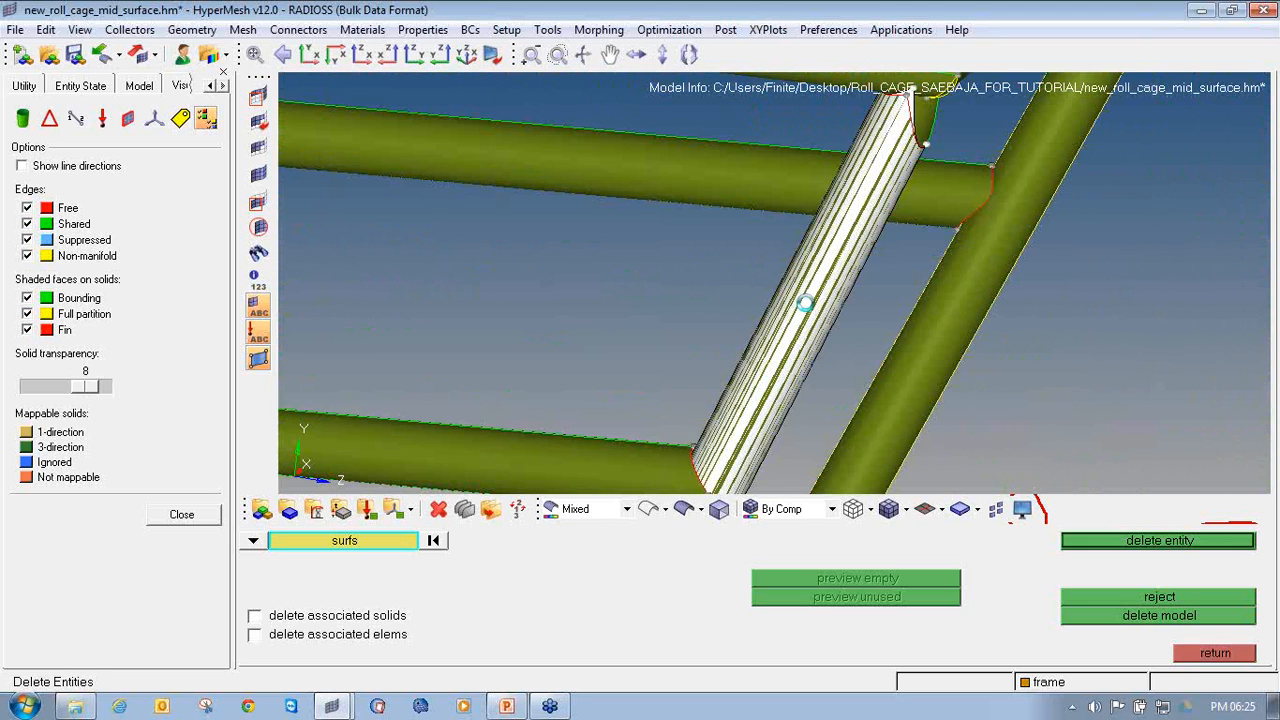
middle_click(806, 303)
scroll(806, 303, "down", 3, "ctrl")
left_click_drag(886, 332, 868, 238, "ctrl")
left_click(866, 234)
middle_click(870, 247)
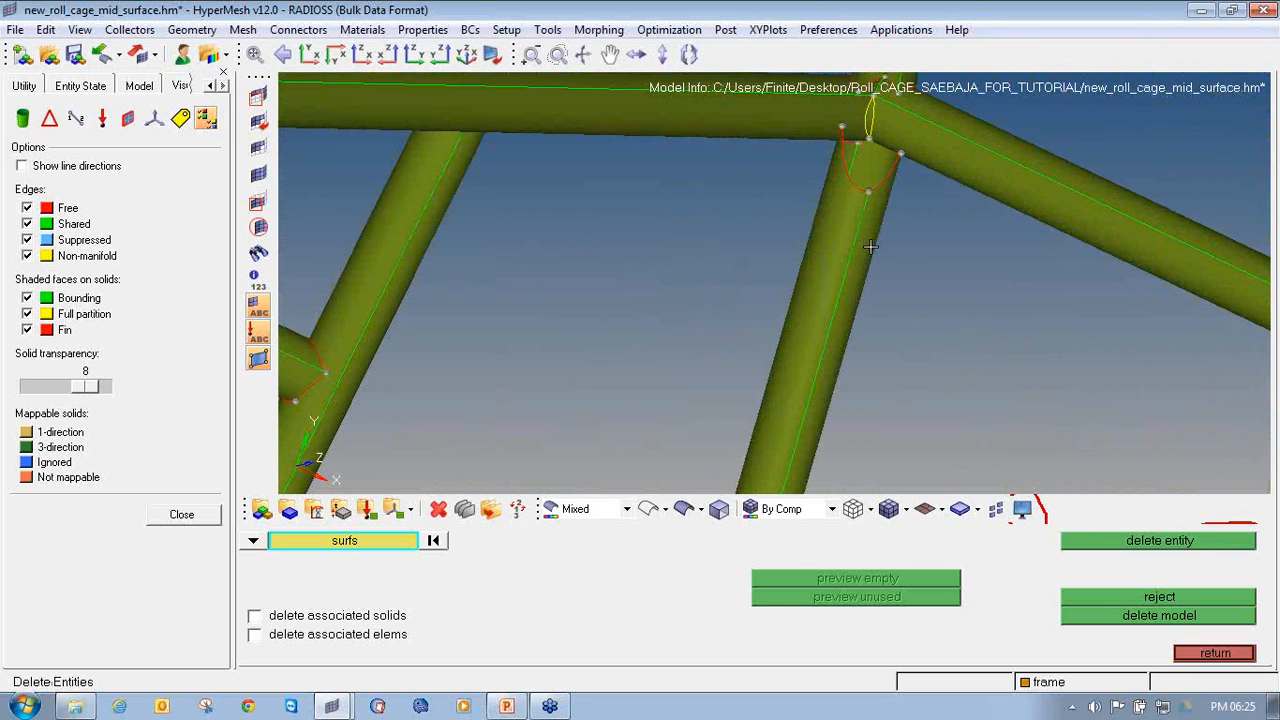
Delete the duplicate surface from the second, parallel slanted lower tube at the other rear corner.
scroll(796, 341, "down", 4, "ctrl")
left_click_drag(796, 342, 810, 364, "ctrl")
scroll(1102, 403, "up", 10)
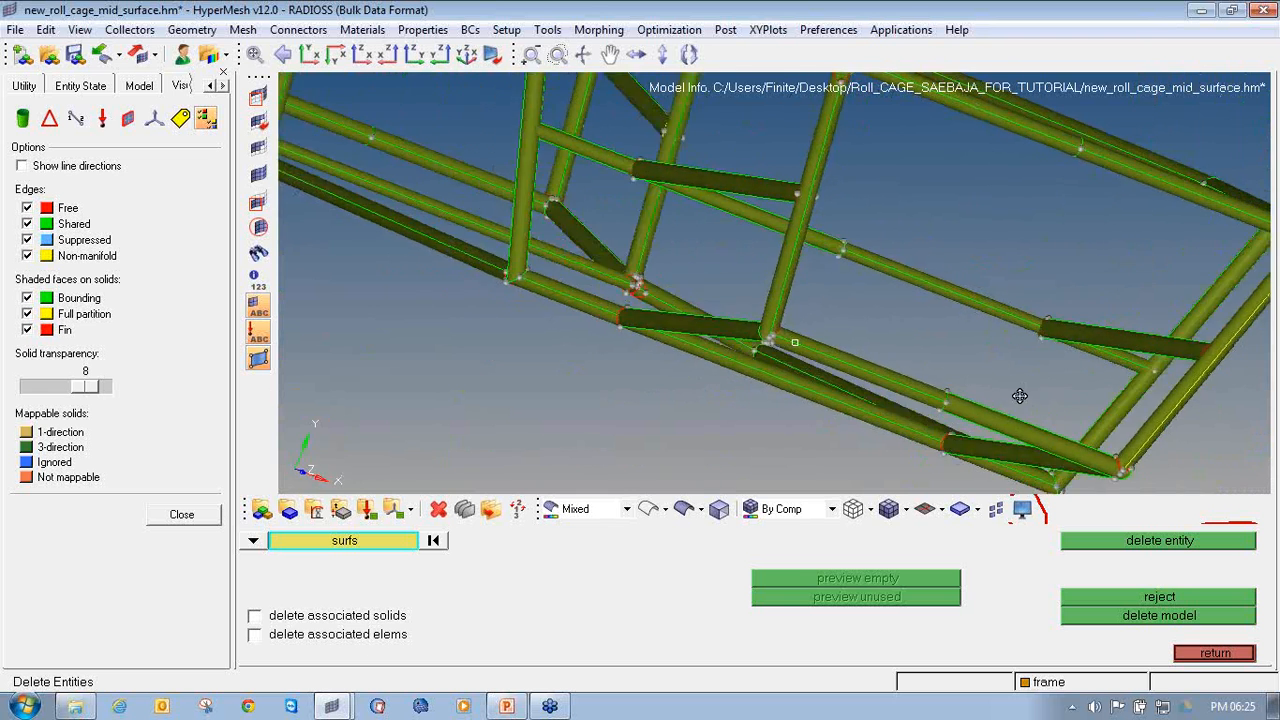
left_click(676, 340)
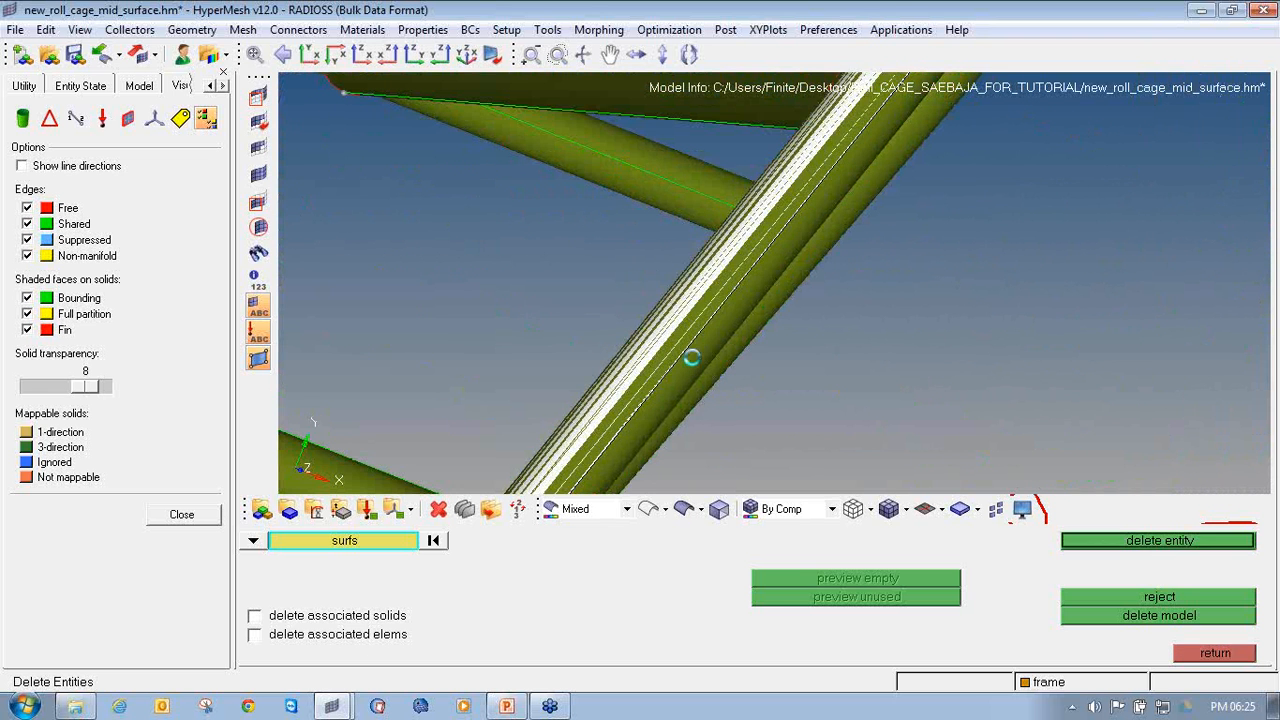
scroll(692, 357, "down", 2)
middle_click(692, 357)
Delete the duplicate surface from the long upright brace tube rising from the rear corner.
scroll(692, 357, "down", 5, "ctrl")
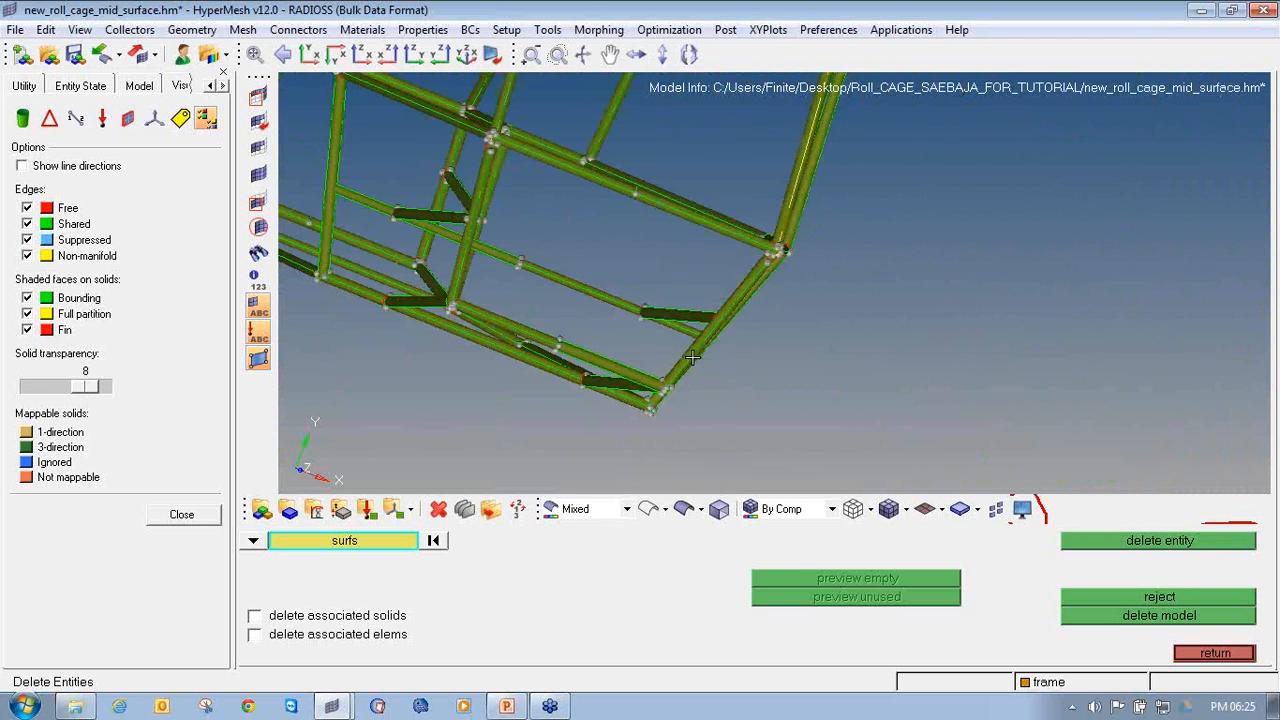
left_click_drag(702, 341, 731, 273, "ctrl")
right_click_drag(765, 235, 722, 304, "ctrl")
scroll(761, 285, "up", 5, "ctrl")
scroll(668, 297, "up", 3)
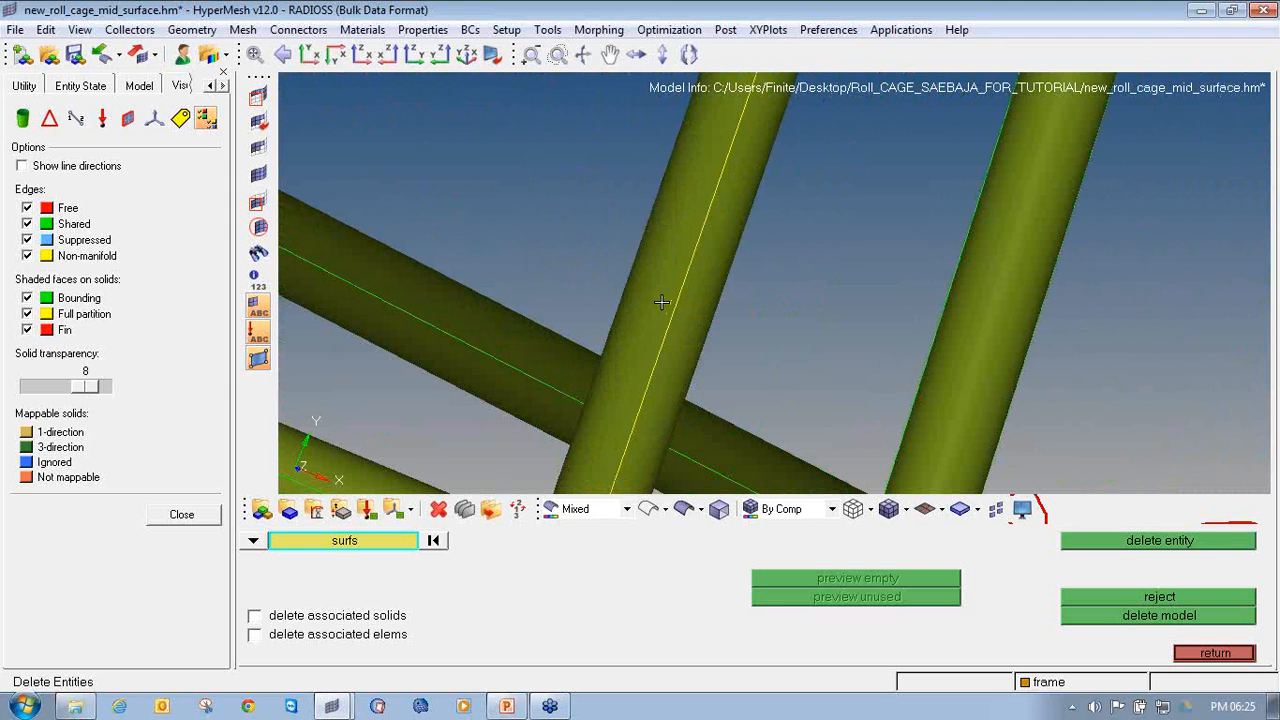
left_click(680, 314)
middle_click(686, 322)
Leave surface deletion and examine the whole cage in wireframe with shared and suppressed edges hidden, leaving only free and non-manifold edges.
scroll(687, 324, "down", 10, "ctrl")
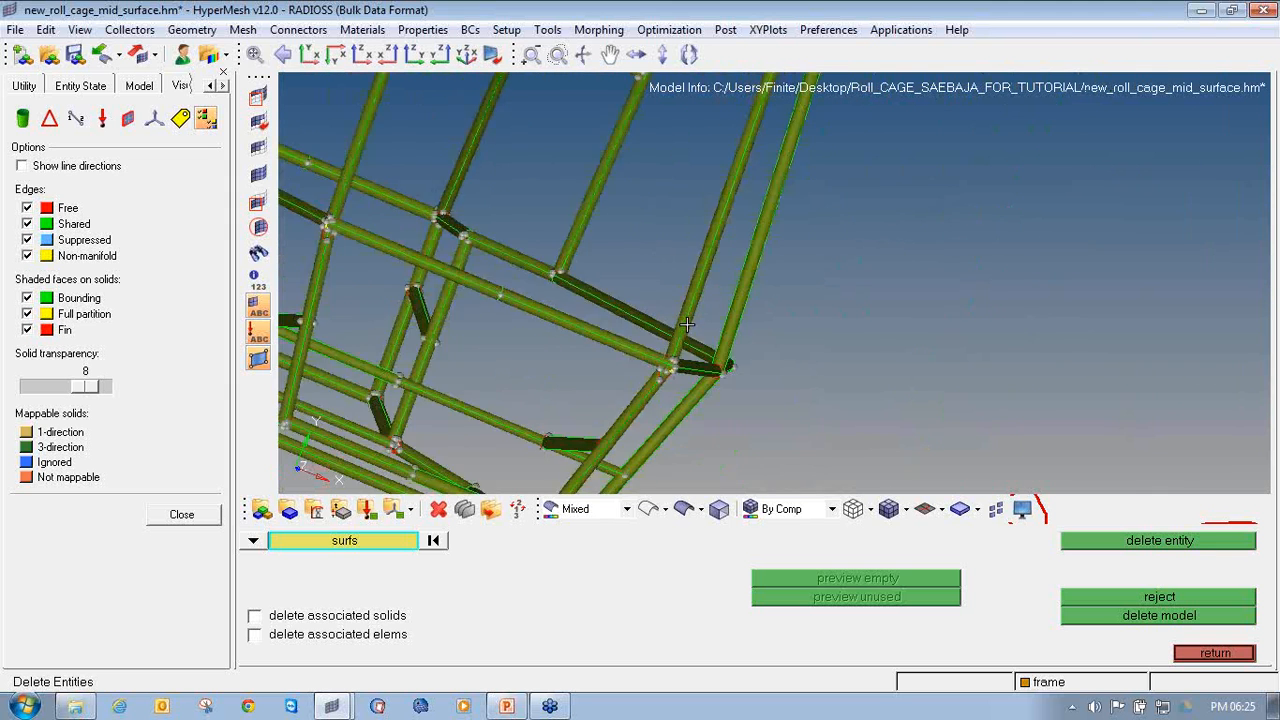
left_click_drag(617, 370, 871, 376, "ctrl")
scroll(574, 340, "up", 3, "ctrl")
right_click_drag(574, 340, 912, 374, "ctrl")
left_click_drag(788, 344, 845, 362, "ctrl")
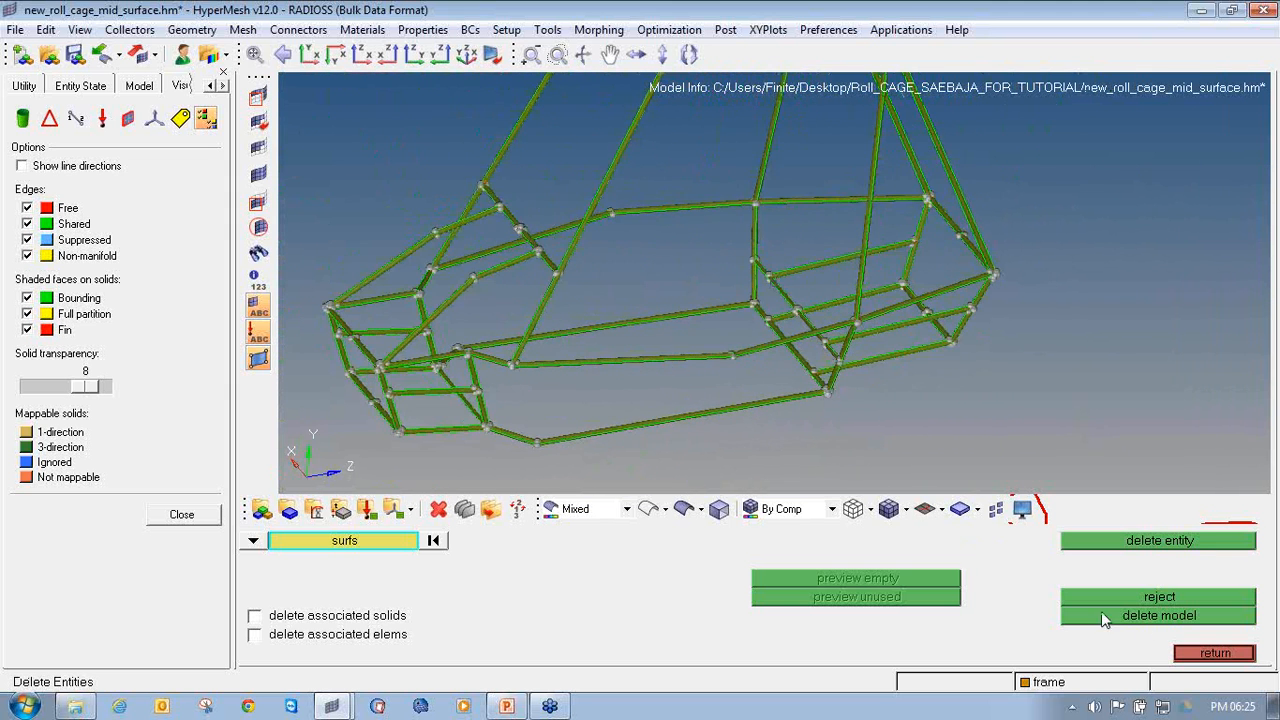
left_click(1215, 652)
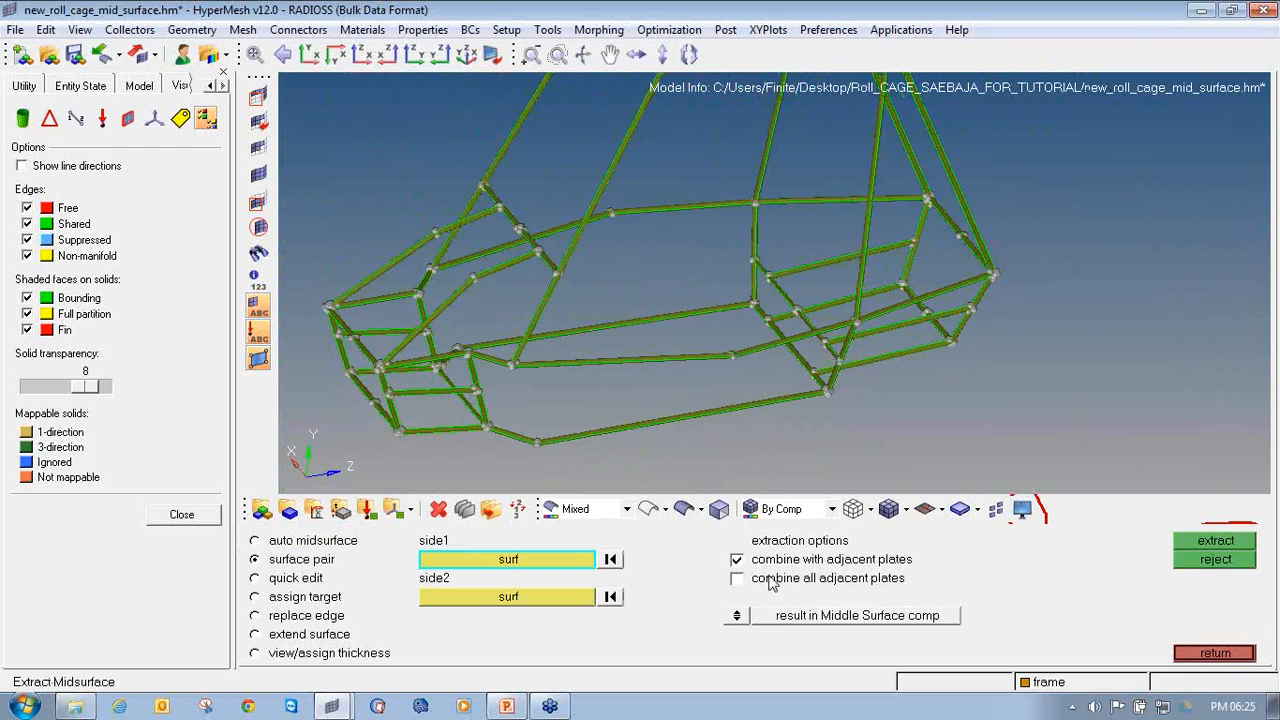
left_click(645, 510)
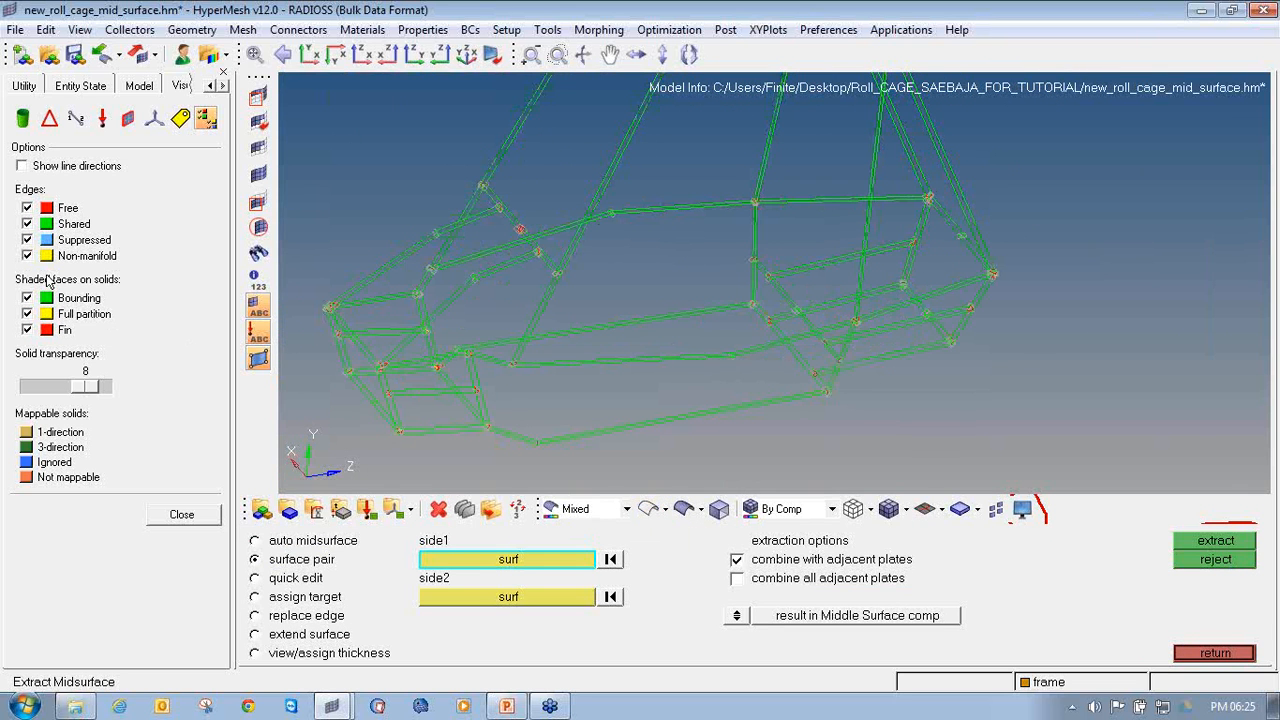
left_click(27, 224)
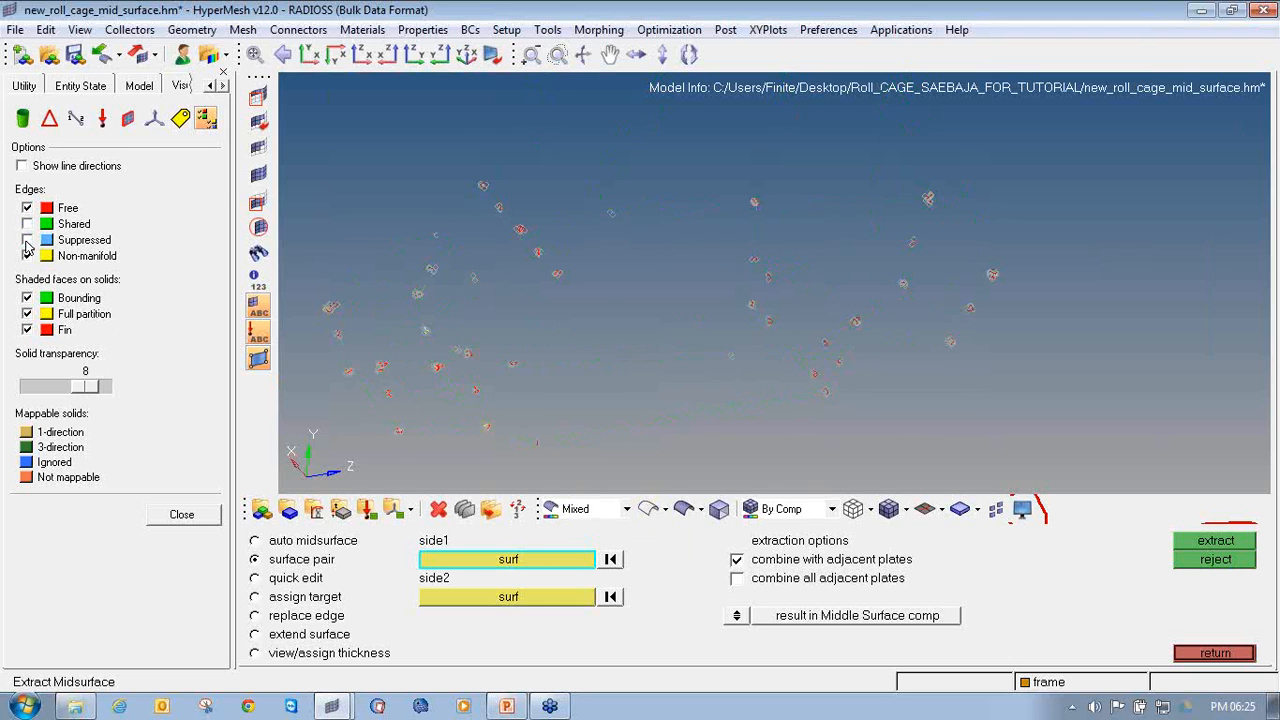
scroll(663, 246, "down", 3, "ctrl")
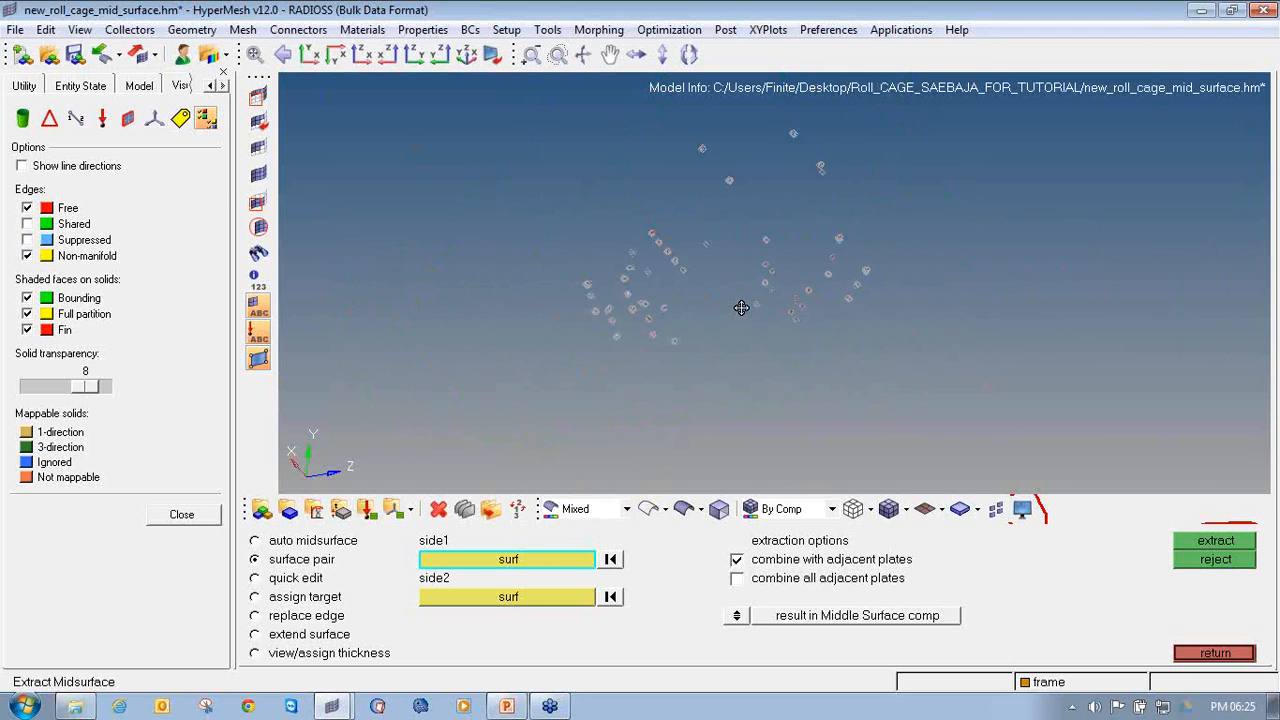
left_click_drag(741, 307, 782, 276, "ctrl")
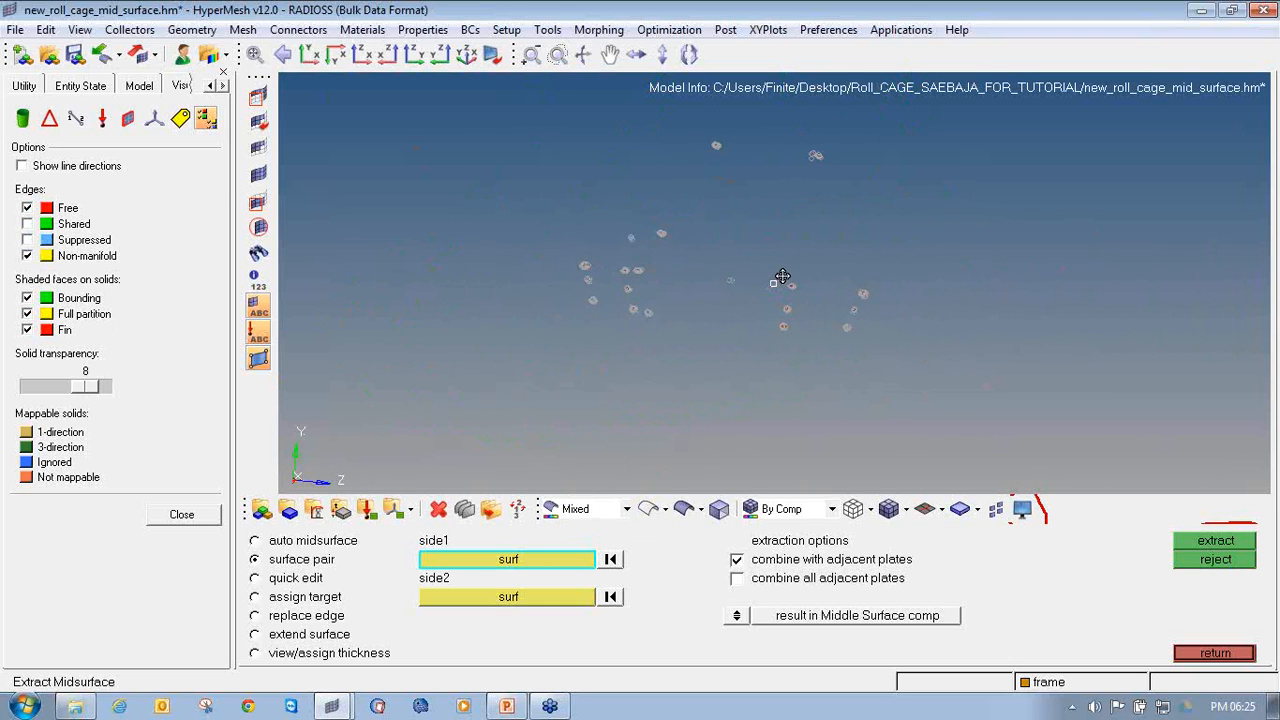
left_click_drag(698, 336, 787, 251, "ctrl")
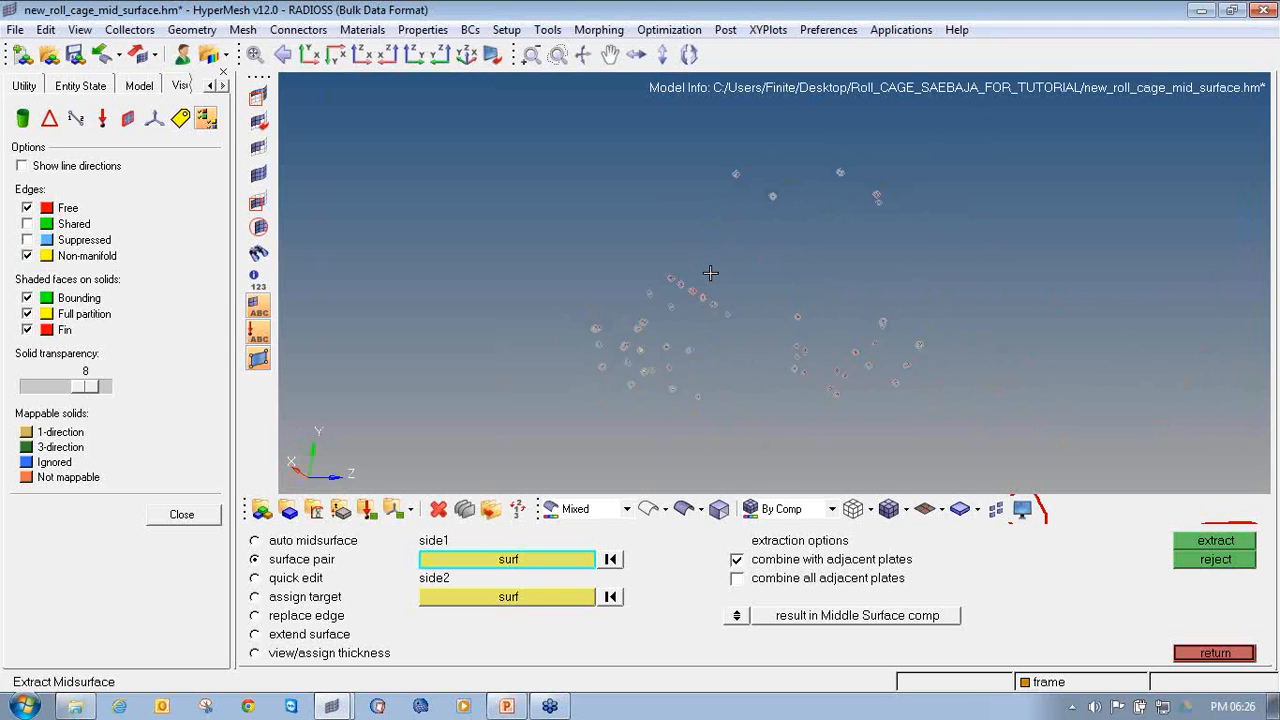
Display the shared and suppressed edges again, restore the shaded surface view with edges, and close midsurface extraction.
left_click(28, 224)
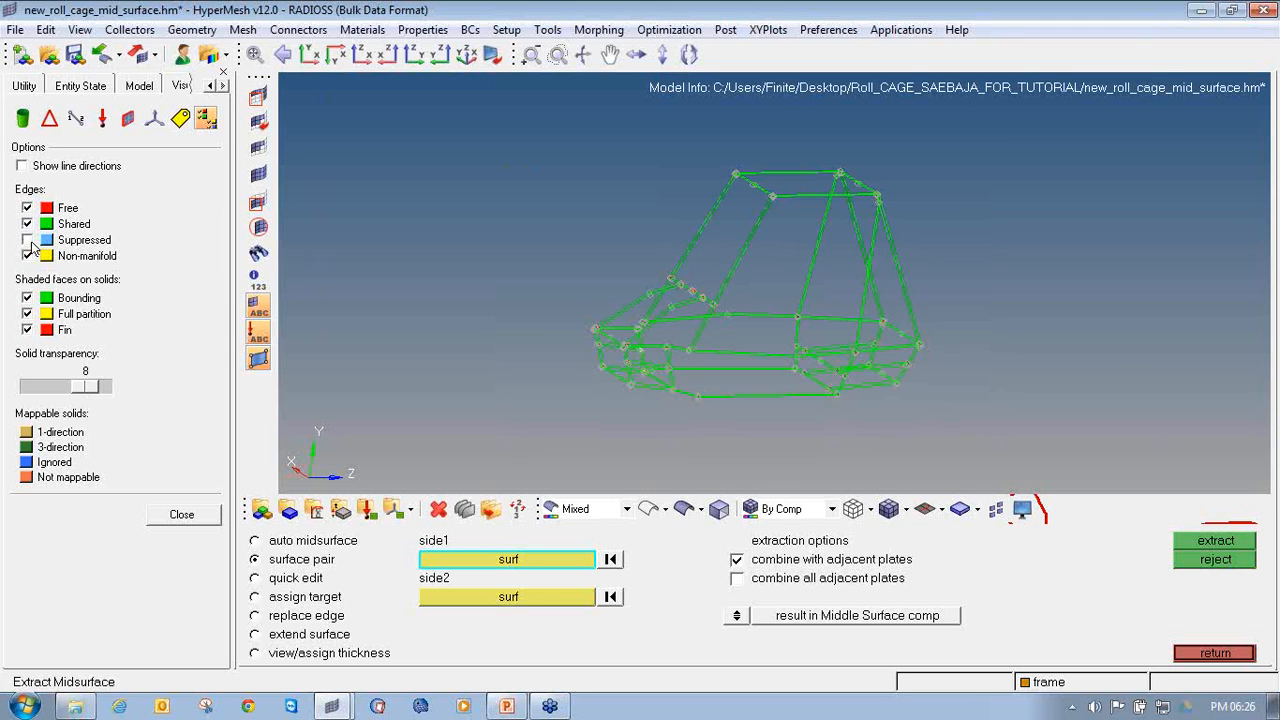
left_click(686, 510)
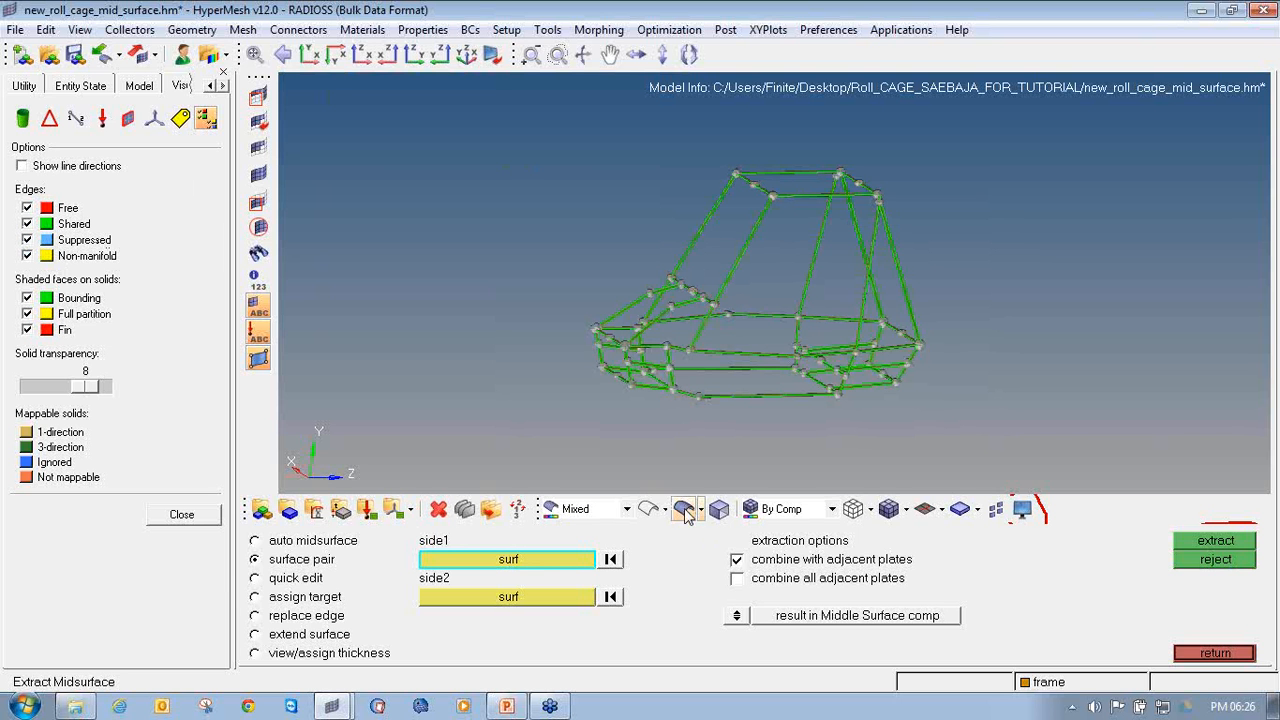
left_click(1221, 654)
left_click_drag(783, 329, 887, 261, "ctrl")
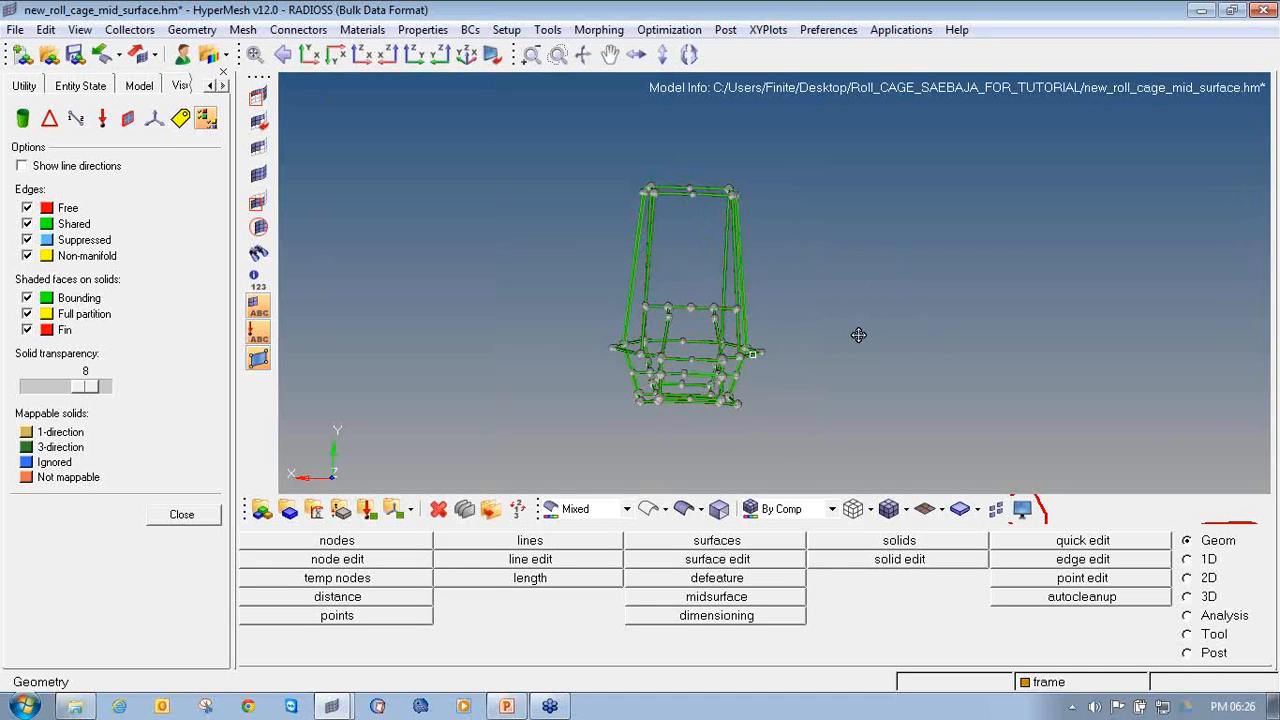
left_click_drag(858, 335, 851, 335, "ctrl")
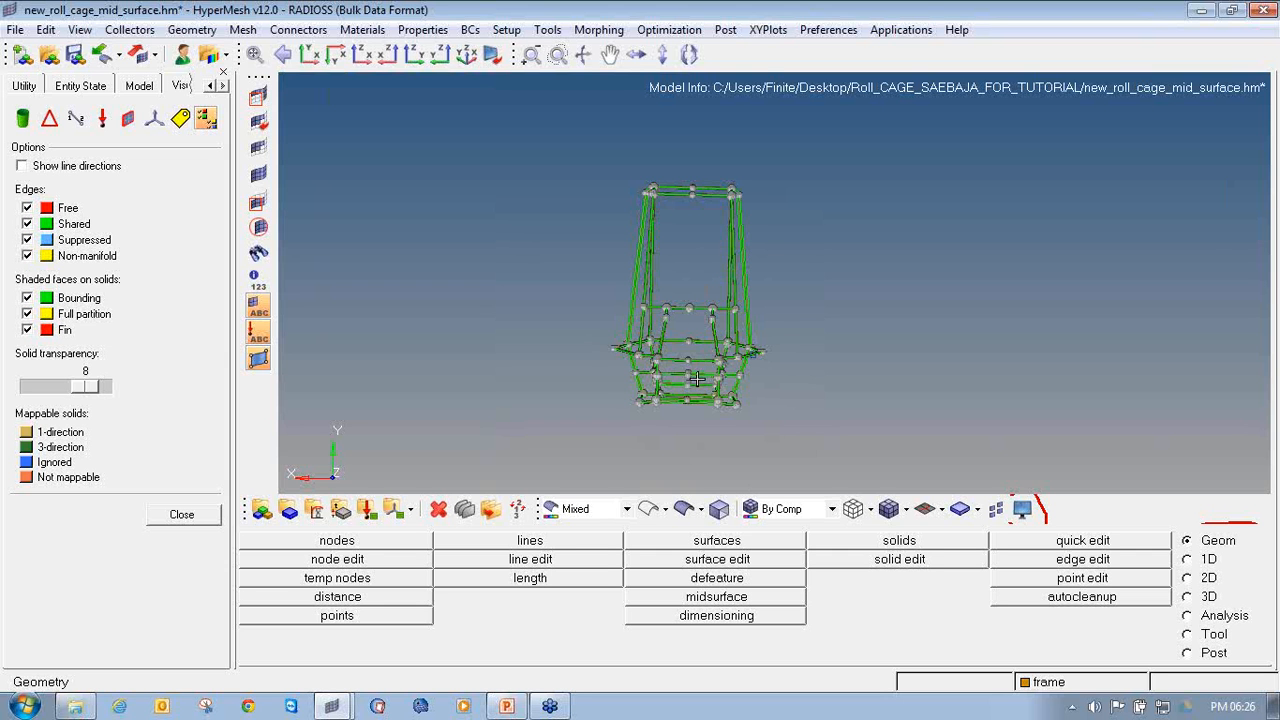
scroll(697, 379, "up", 3, "ctrl")
scroll(695, 376, "down", 2, "ctrl")
right_click_drag(694, 376, 664, 388, "ctrl")
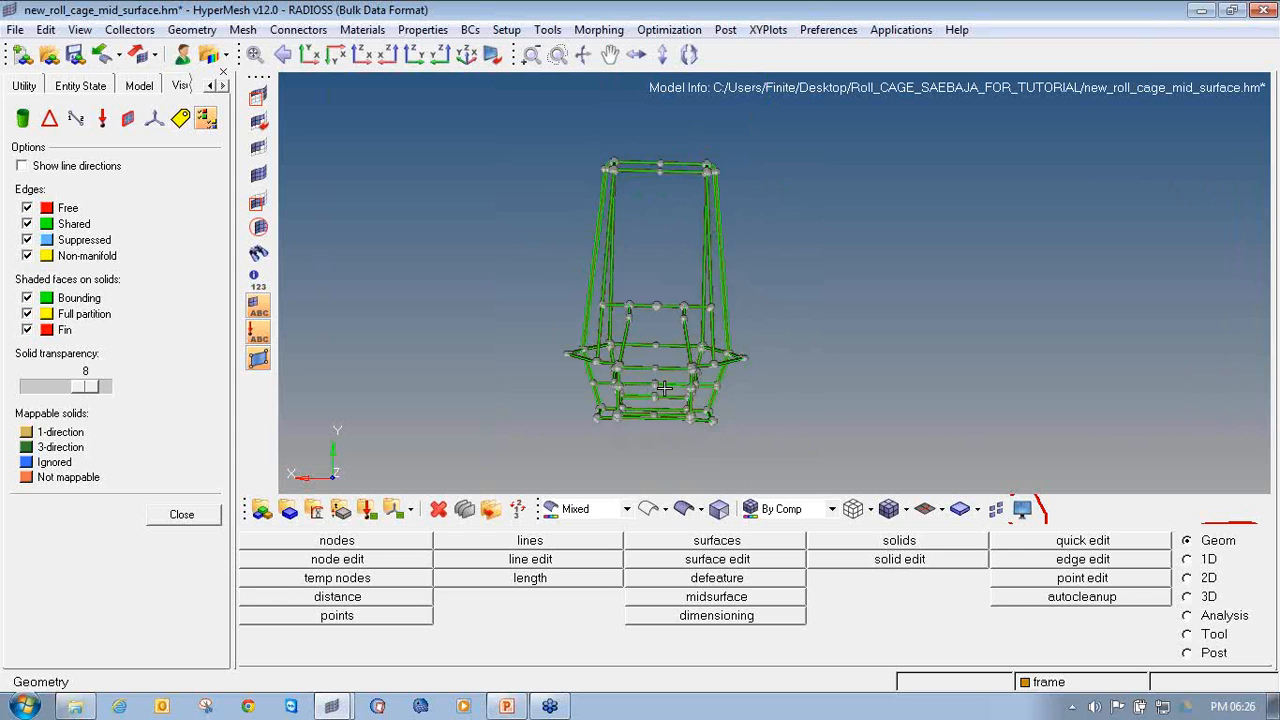
scroll(664, 388, "up", 2, "ctrl")
scroll(697, 311, "down", 2, "ctrl")
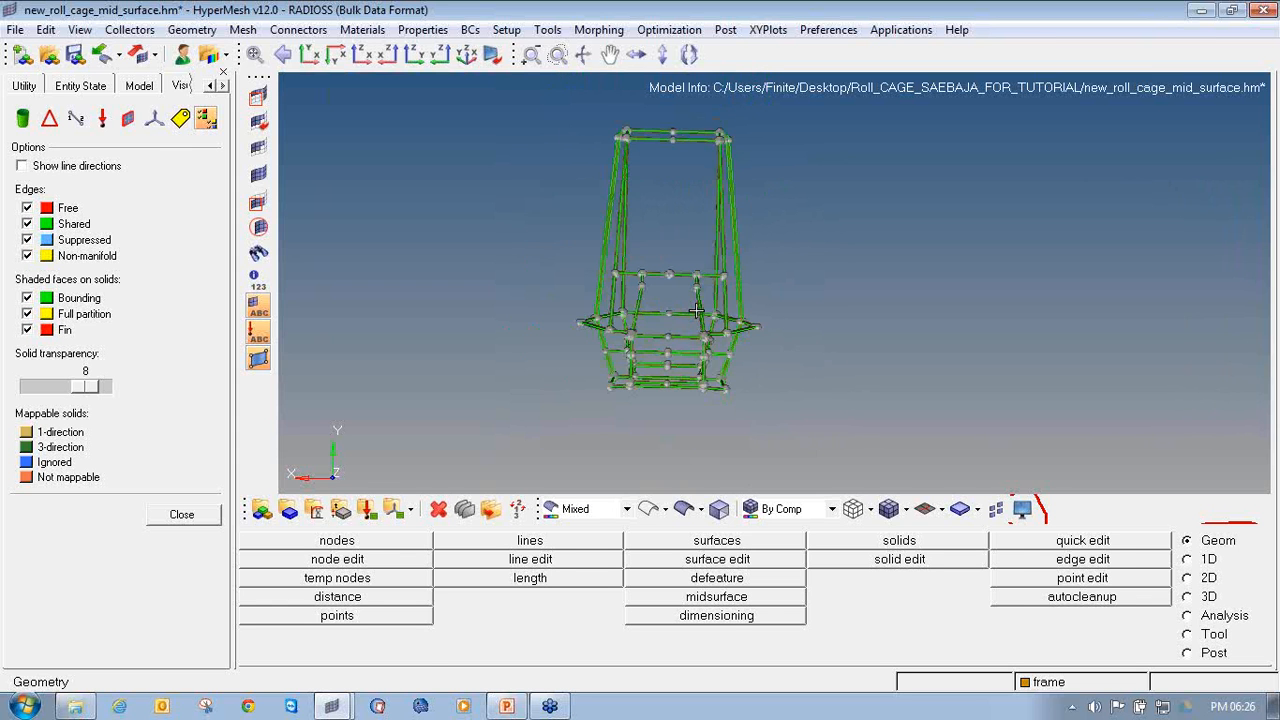
scroll(676, 374, "up", 2, "ctrl")
left_click(1188, 634)
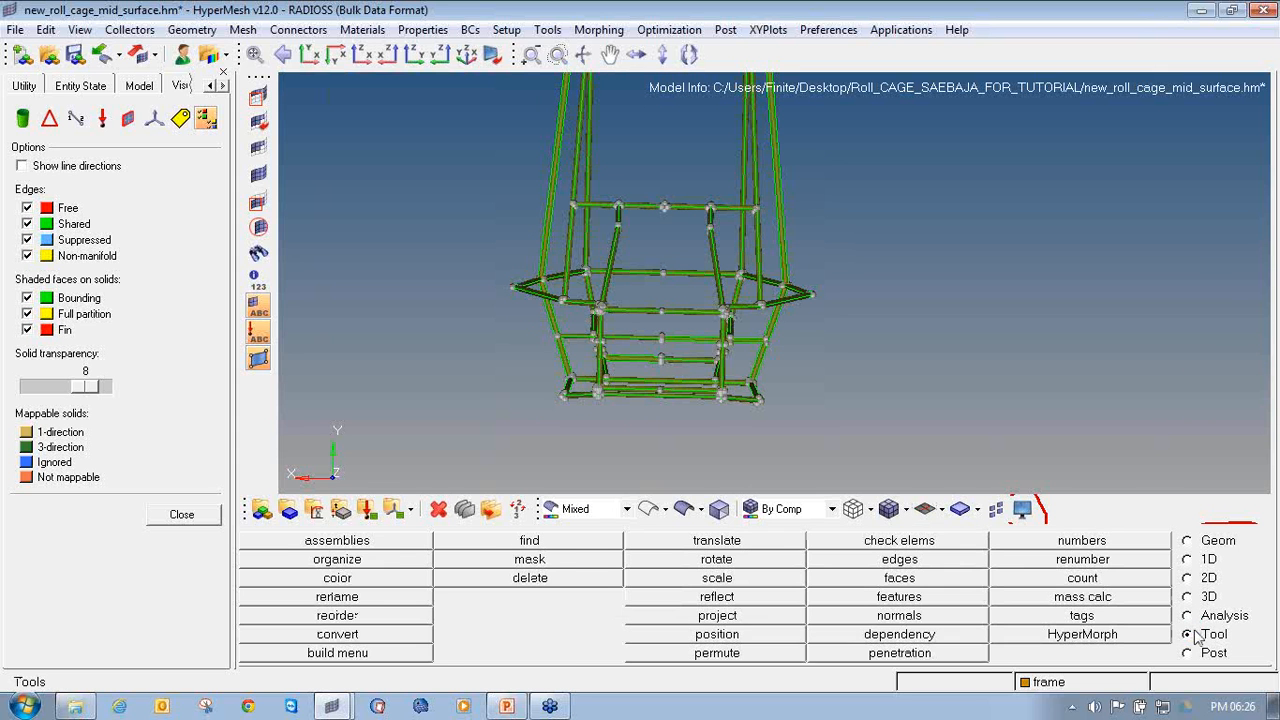
scroll(660, 377, "down", 2, "ctrl")
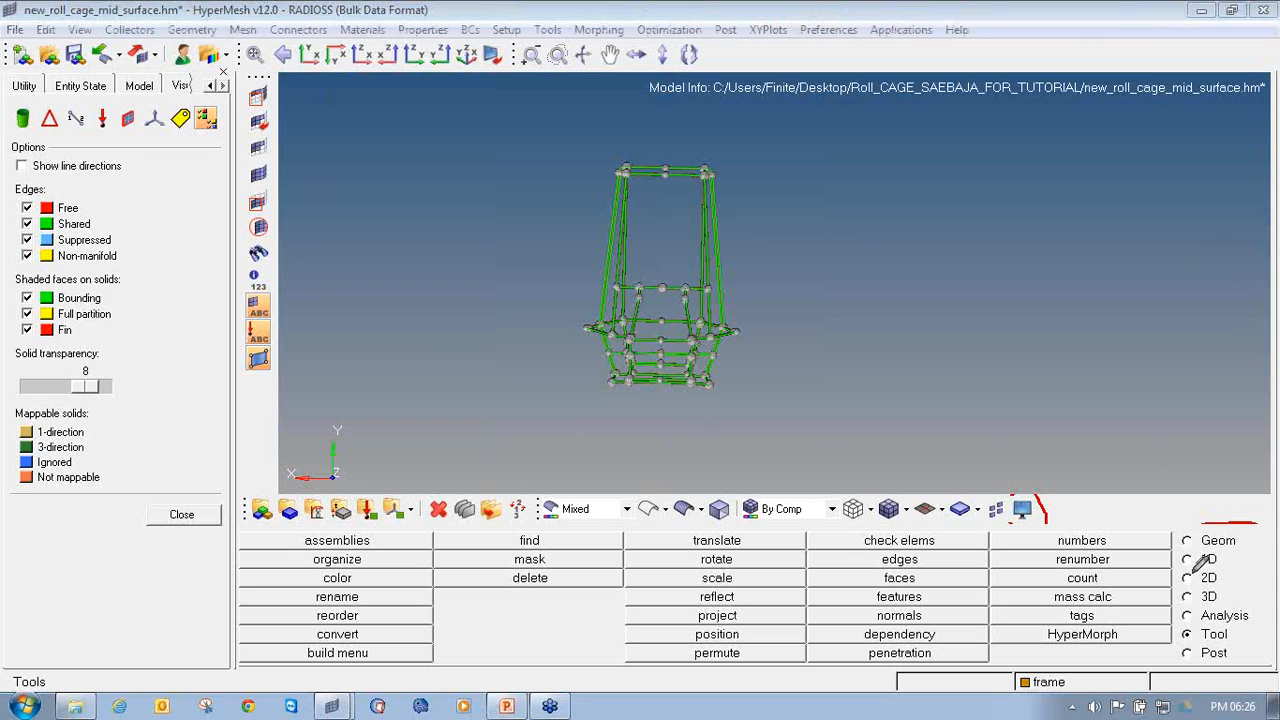
mouse_move(1218, 626)
left_mouse_down()
mouse_move(1184, 627)
mouse_move(1179, 640)
mouse_move(1240, 632)
mouse_move(1222, 626)
left_mouse_up()
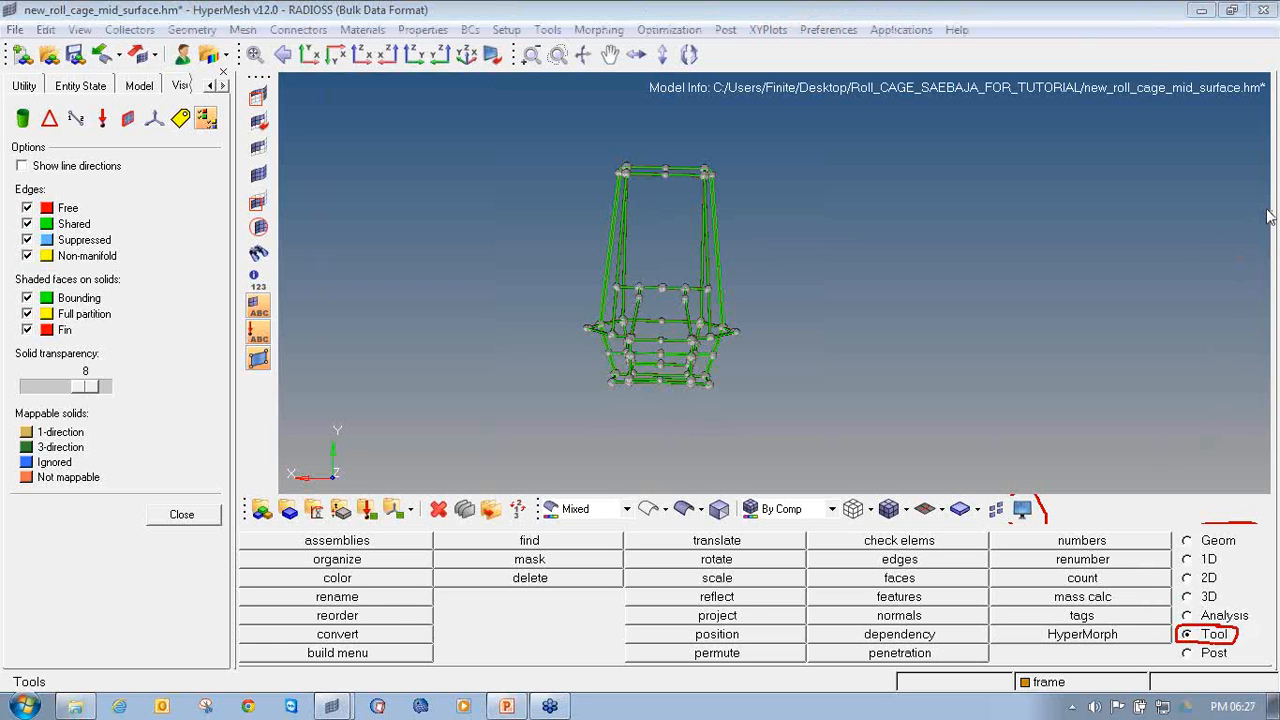
Open surface editing in the trim with surfs/plane mode and activate the surface selection for trimming with a plane.
left_click(1195, 541)
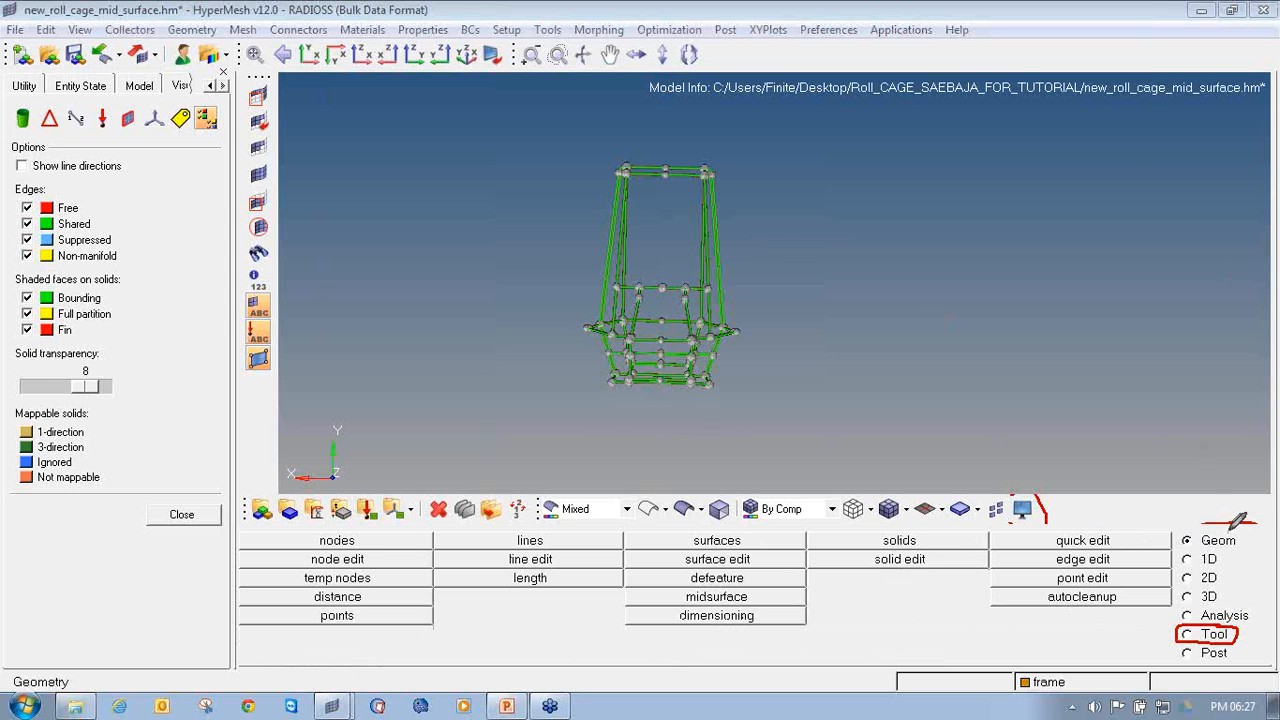
mouse_move(1233, 523)
left_mouse_down()
mouse_move(1178, 545)
mouse_move(1245, 538)
mouse_move(1252, 522)
left_mouse_up()
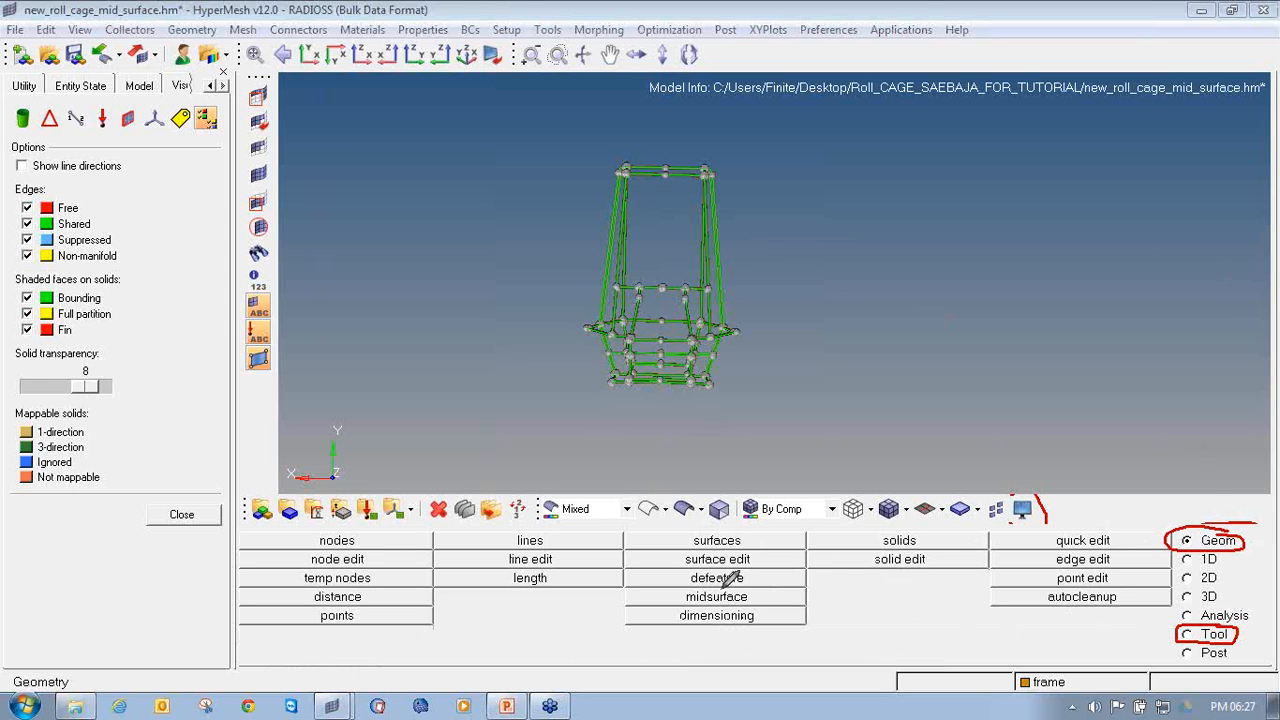
mouse_move(738, 550)
left_mouse_down()
mouse_move(663, 560)
mouse_move(700, 567)
mouse_move(772, 545)
mouse_move(729, 540)
left_mouse_up()
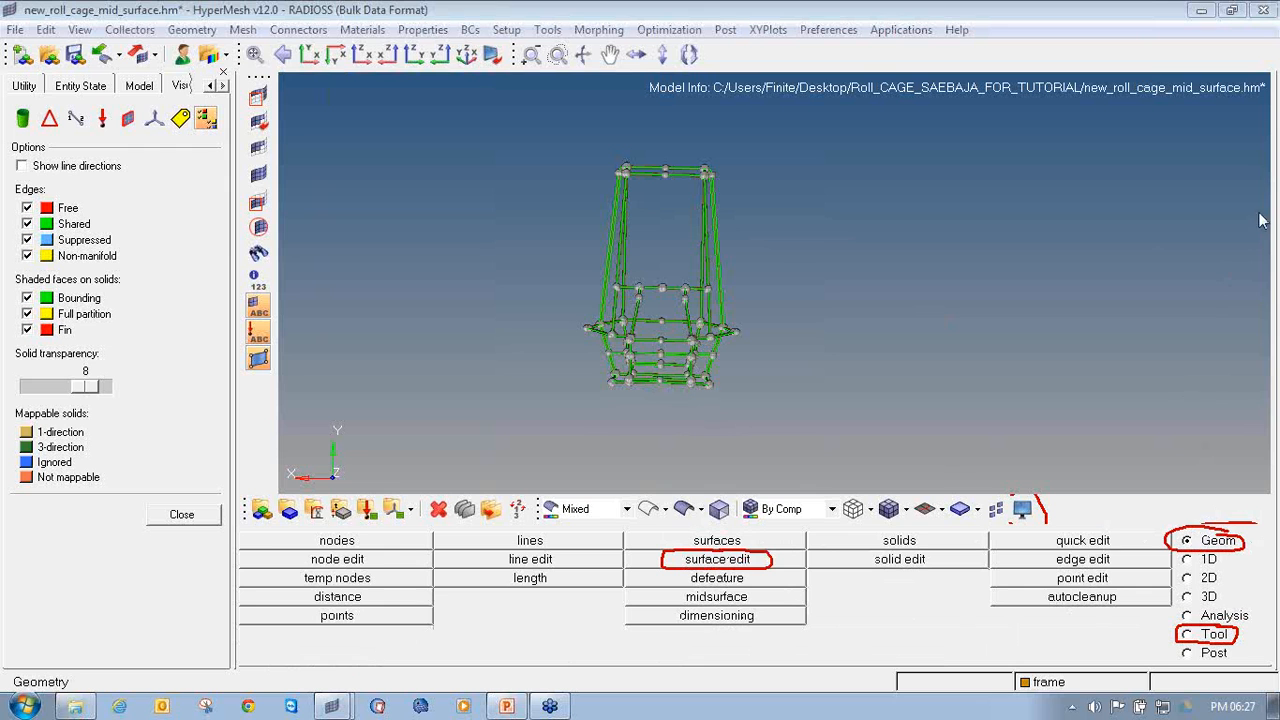
left_click(737, 561)
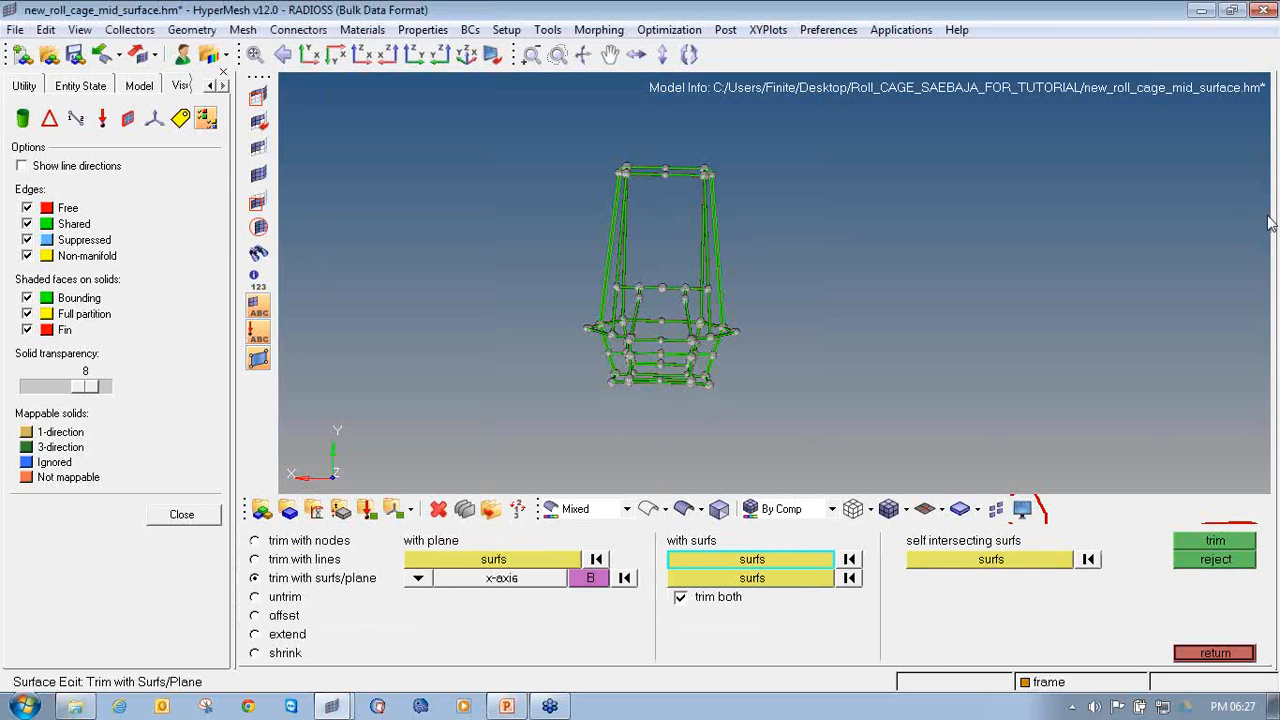
left_click(1222, 250)
mouse_move(345, 560)
left_mouse_down()
mouse_move(256, 560)
mouse_move(270, 590)
mouse_move(302, 590)
mouse_move(386, 556)
mouse_move(345, 559)
left_mouse_up()
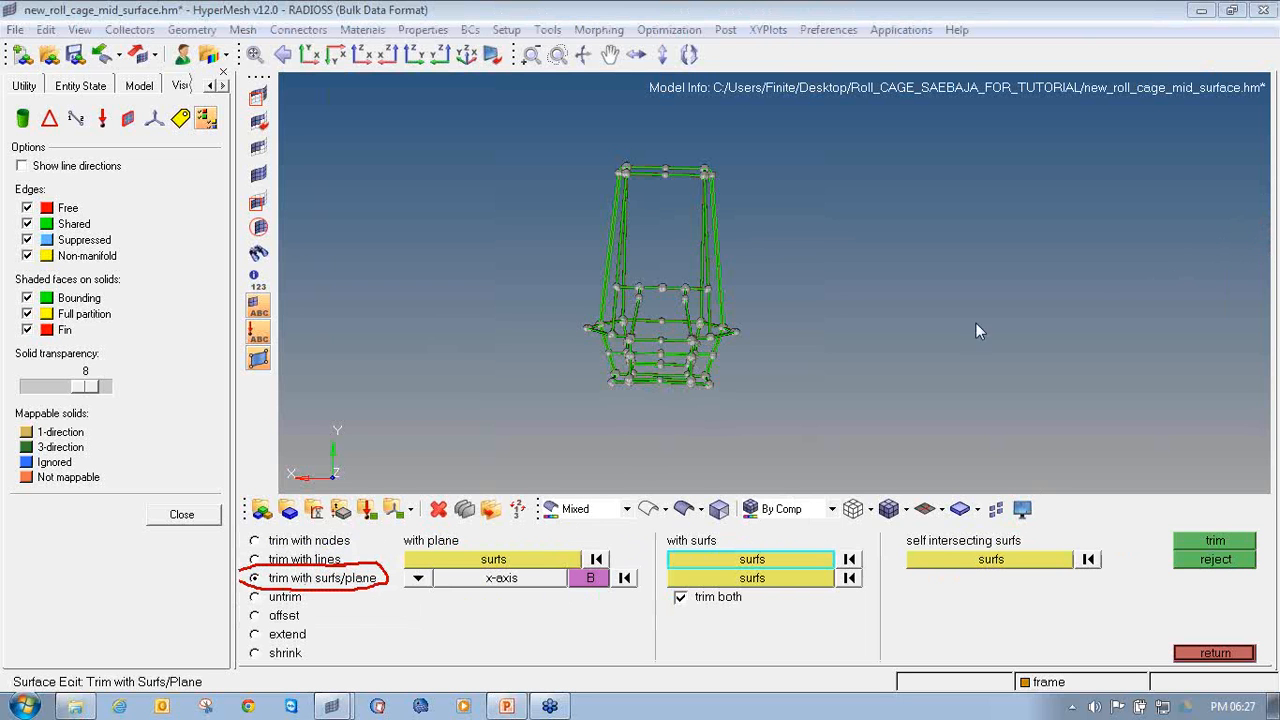
left_click(437, 565)
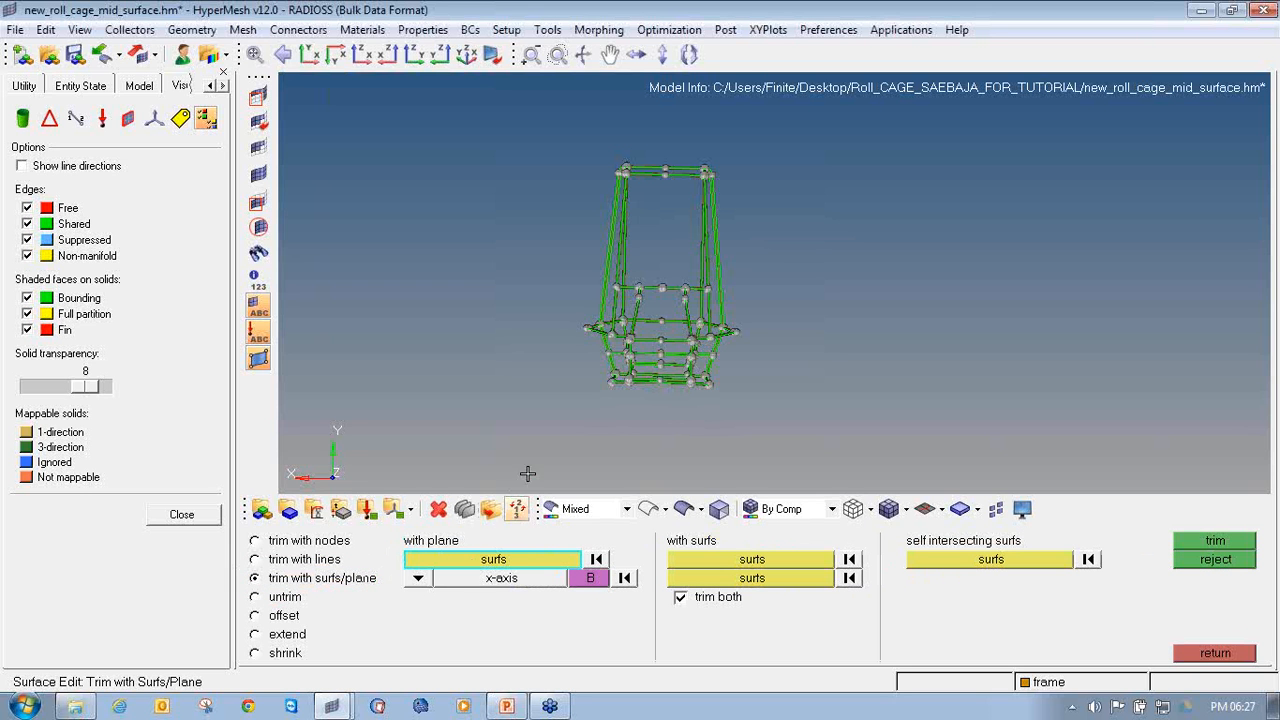
Select all the cross tube surfaces that span the cage's centreline as the surfaces for the plane trim.
scroll(656, 348, "up", 3)
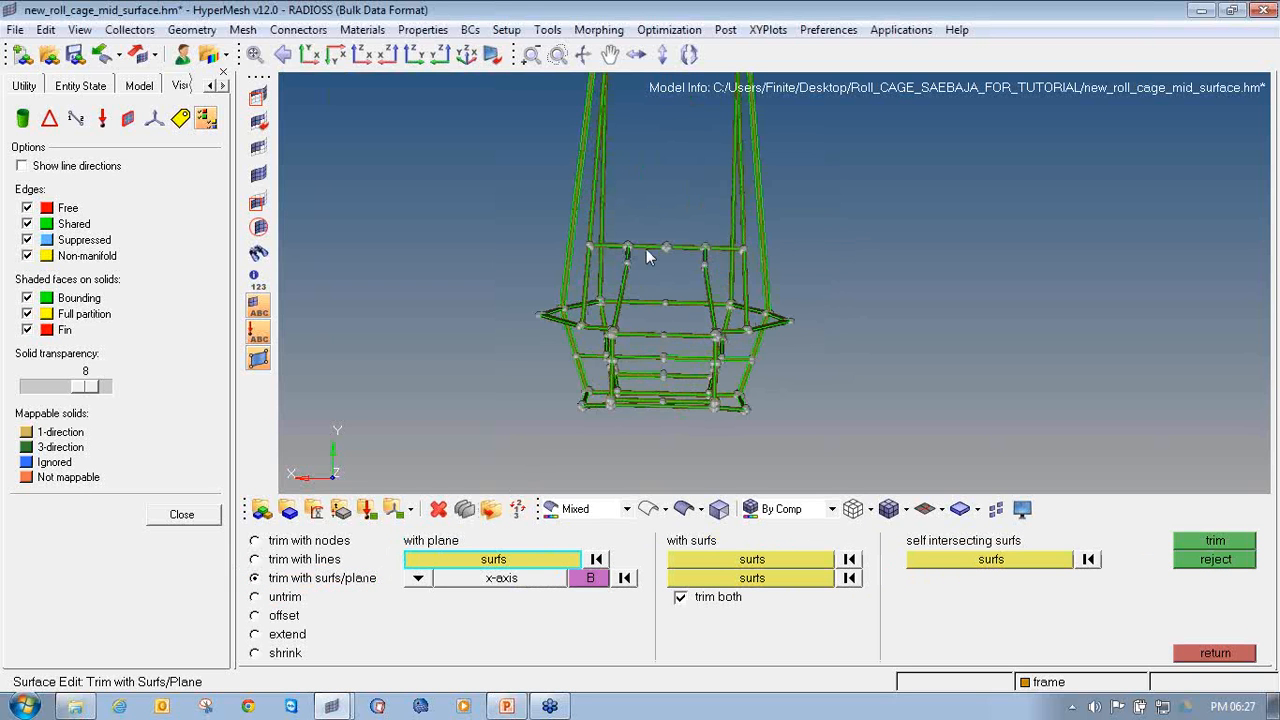
left_click_drag(650, 223, 686, 434, "shift")
right_click_drag(670, 219, 683, 396, "ctrl")
left_click_drag(668, 197, 704, 291, "shift")
scroll(697, 333, "down", 4, "ctrl")
right_click_drag(696, 333, 692, 256, "ctrl")
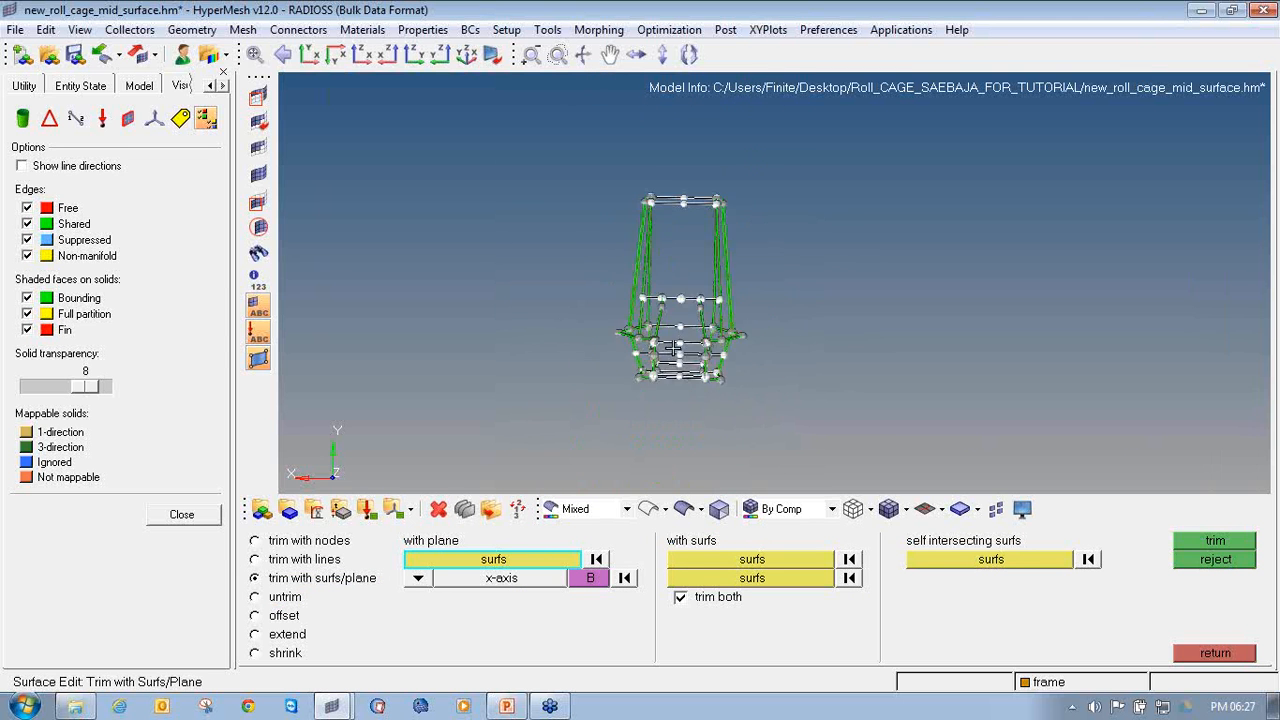
scroll(673, 344, "up", 4, "ctrl")
left_click_drag(674, 348, 685, 376, "ctrl")
scroll(702, 359, "down", 3, "ctrl")
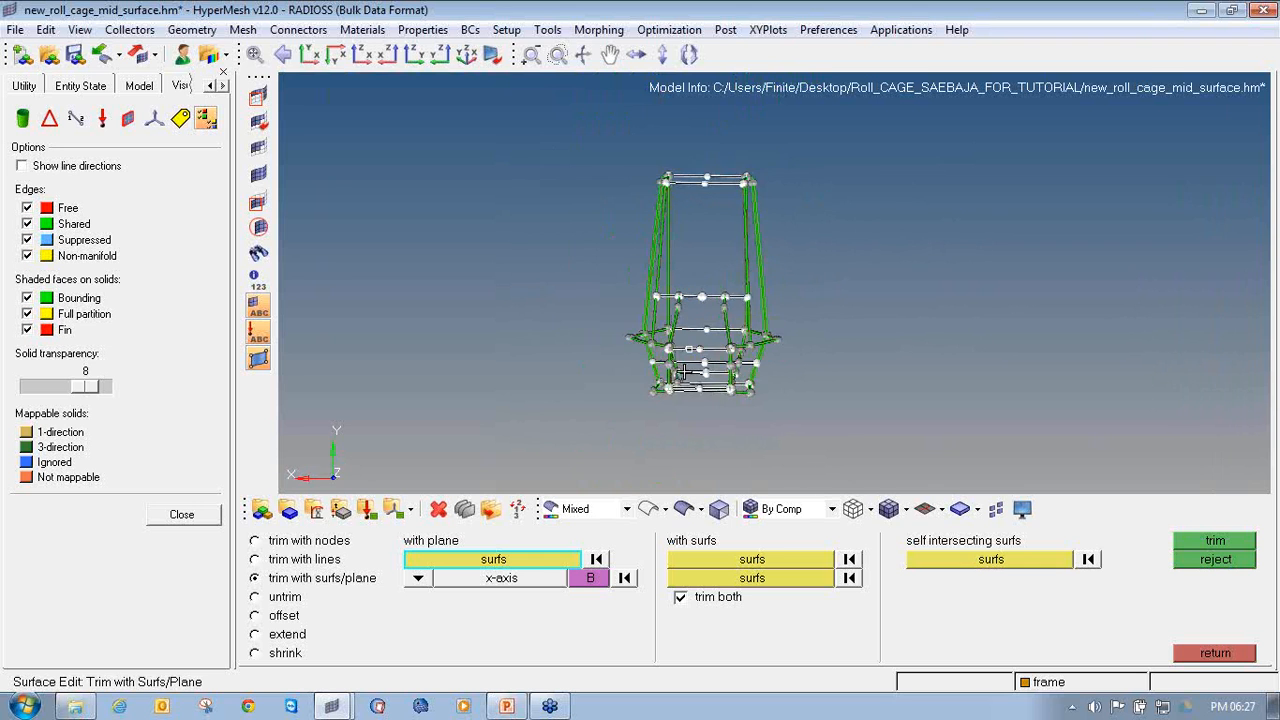
scroll(685, 378, "up", 3, "ctrl")
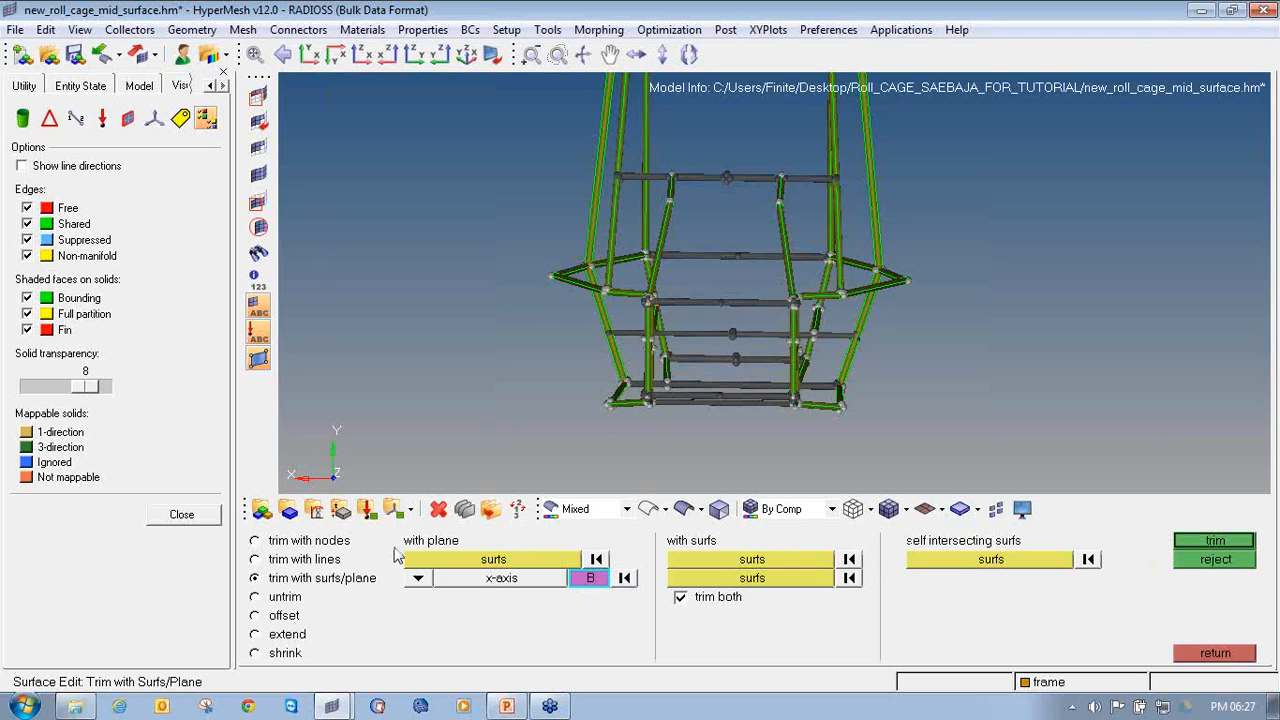
Trim the selected cross tubes with a plane normal to the x-axis, based at the midpoint of the lowest front cross tube.
scroll(460, 368, "down", 3, "ctrl")
left_click_drag(461, 386, 452, 460, "ctrl")
left_click(418, 578)
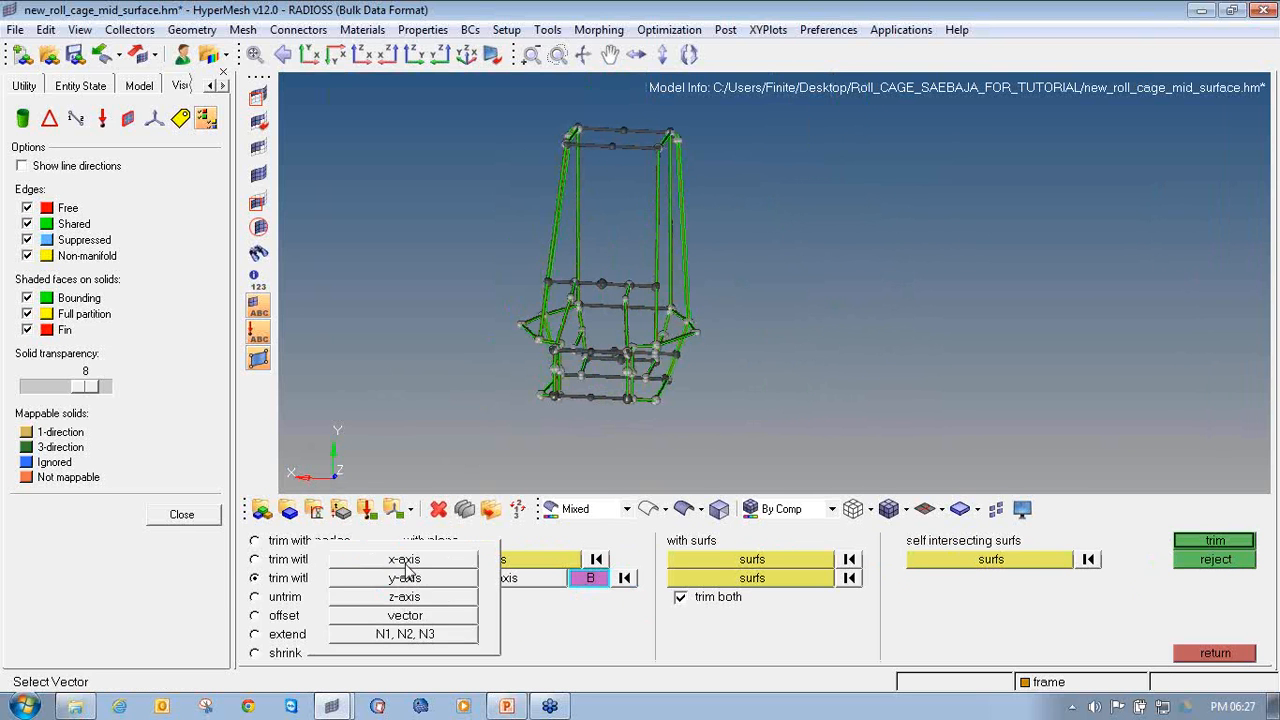
left_click(404, 560)
right_click_drag(546, 437, 614, 437, "ctrl")
scroll(602, 390, "up", 3, "ctrl")
scroll(602, 390, "up", 5, "ctrl")
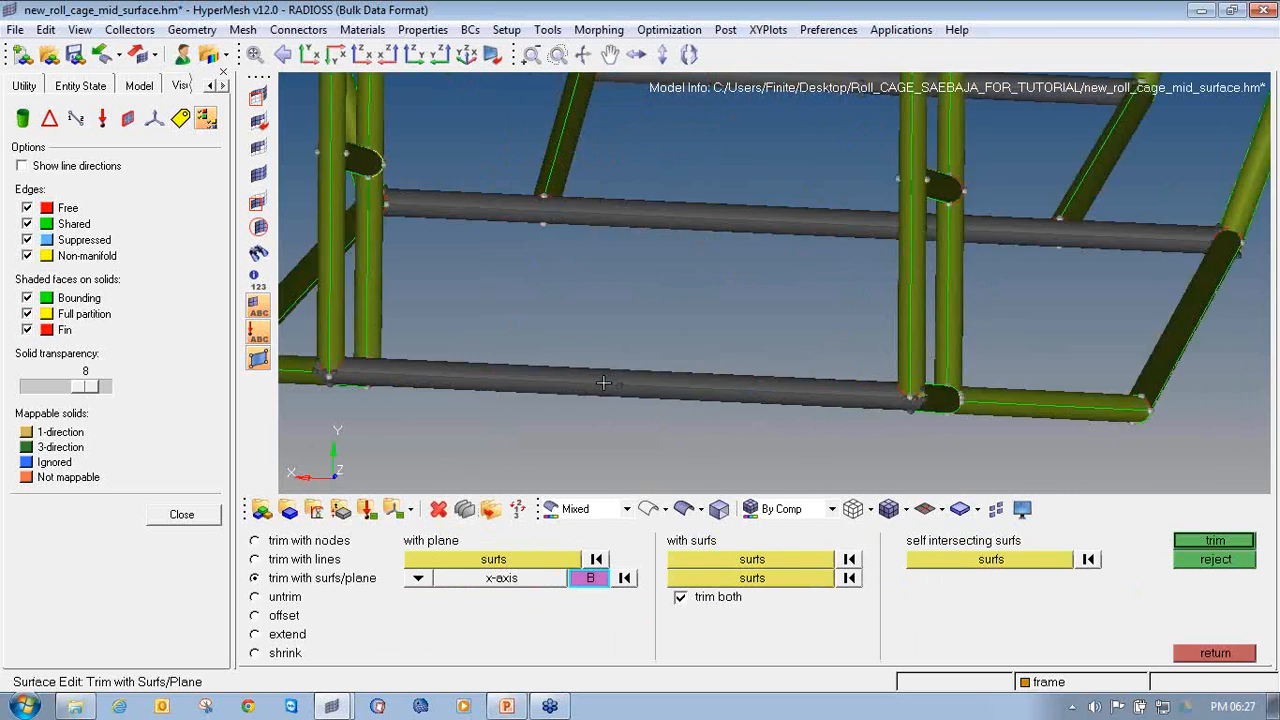
left_click(678, 378)
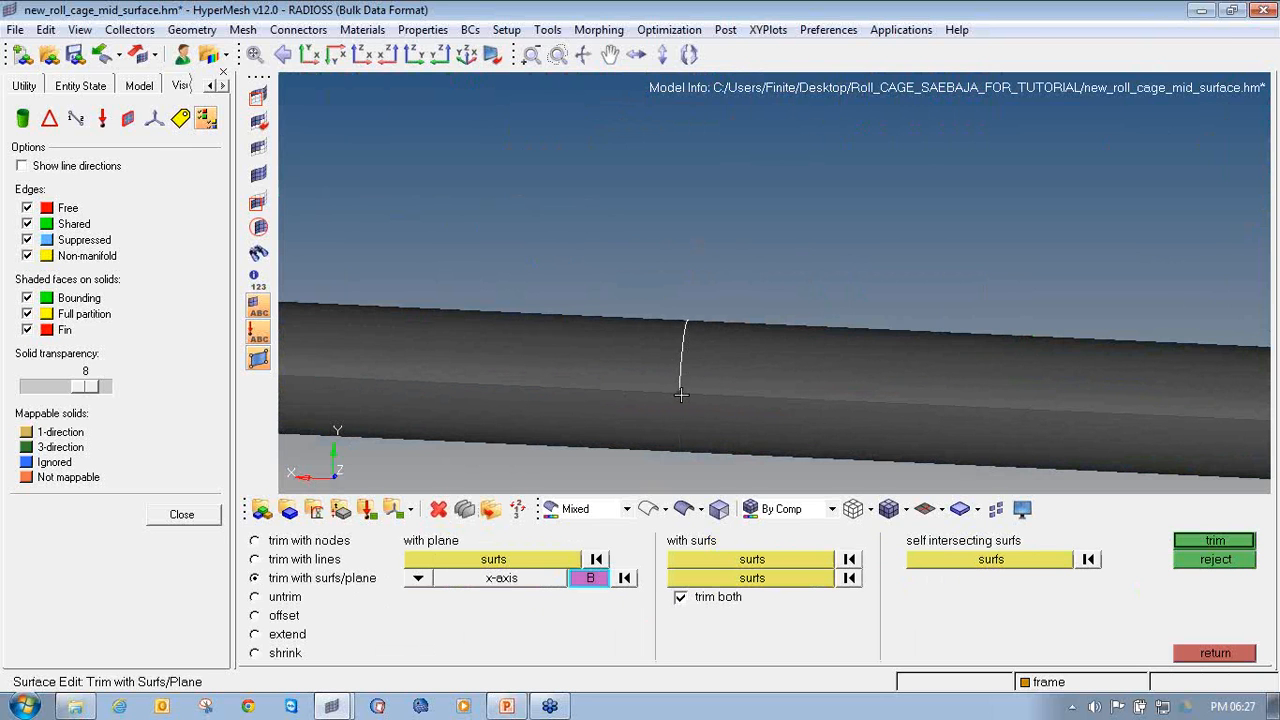
left_click(1210, 541)
scroll(775, 240, "down", 8)
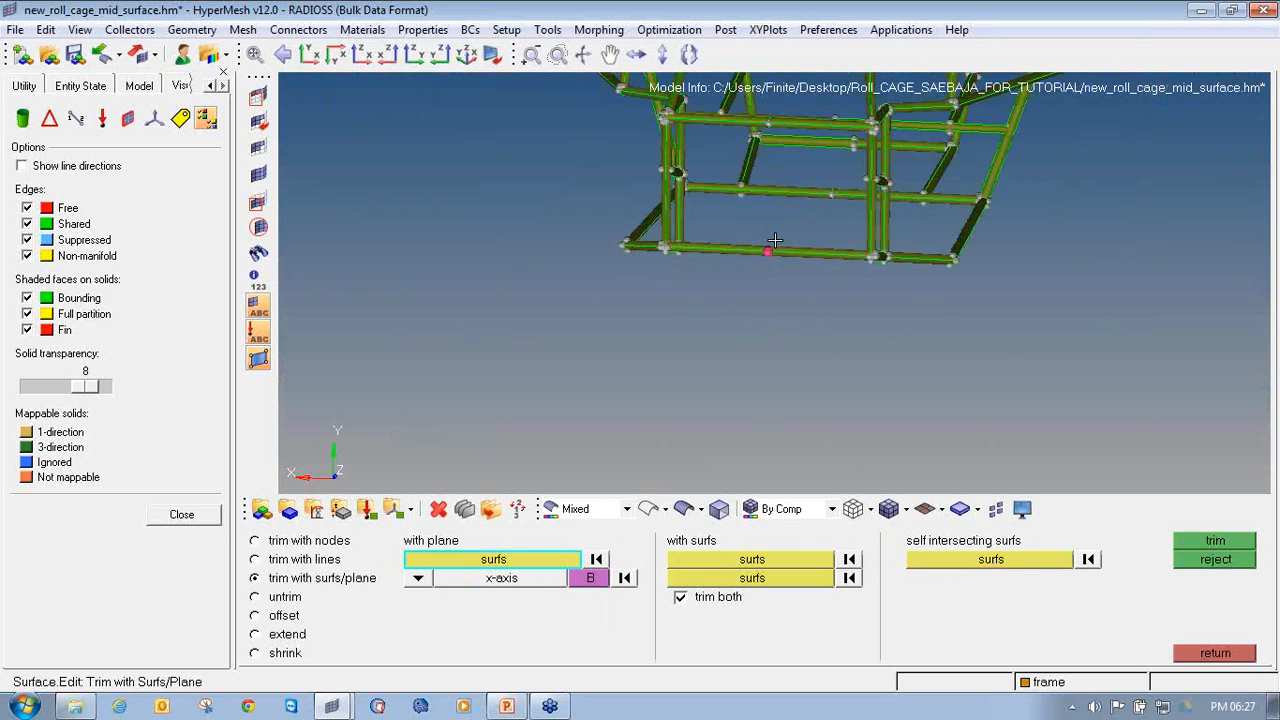
left_click_drag(831, 249, 776, 410, "ctrl")
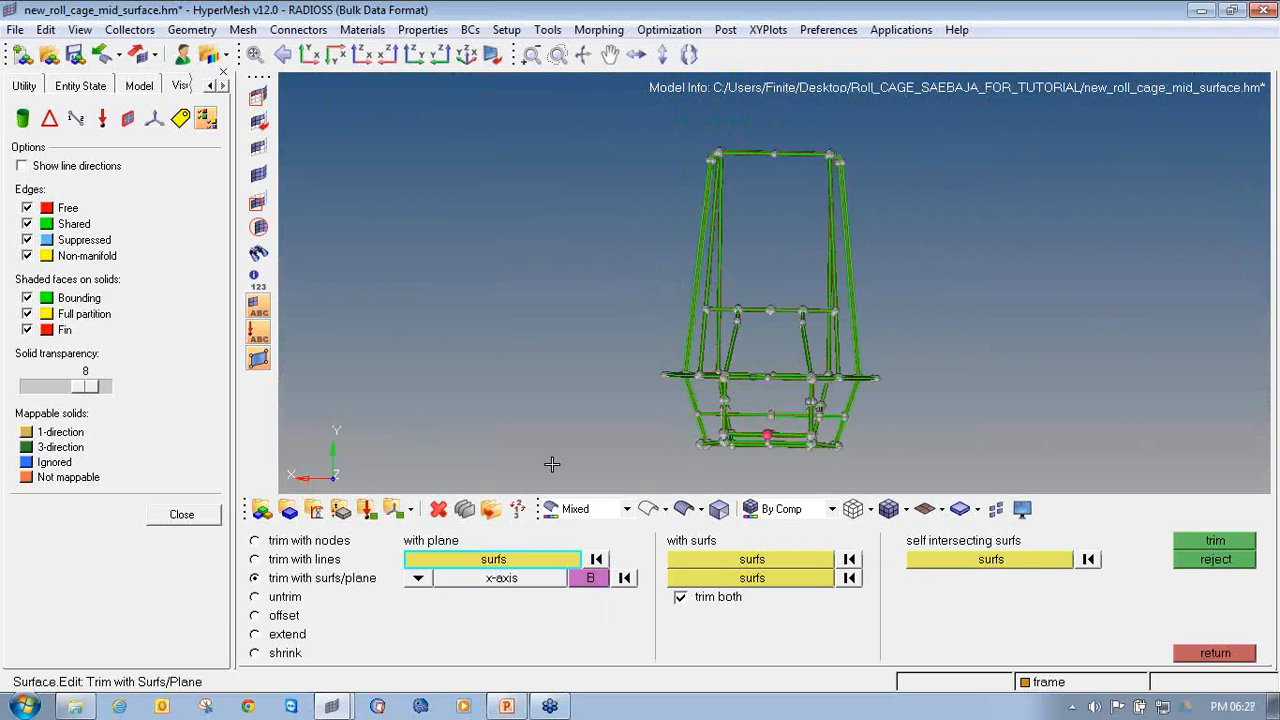
Start saving the model under a new location and create and open a new folder inside Roll_CAGE_SAEBAJA_FOR_TUTORIAL.
left_click(438, 509)
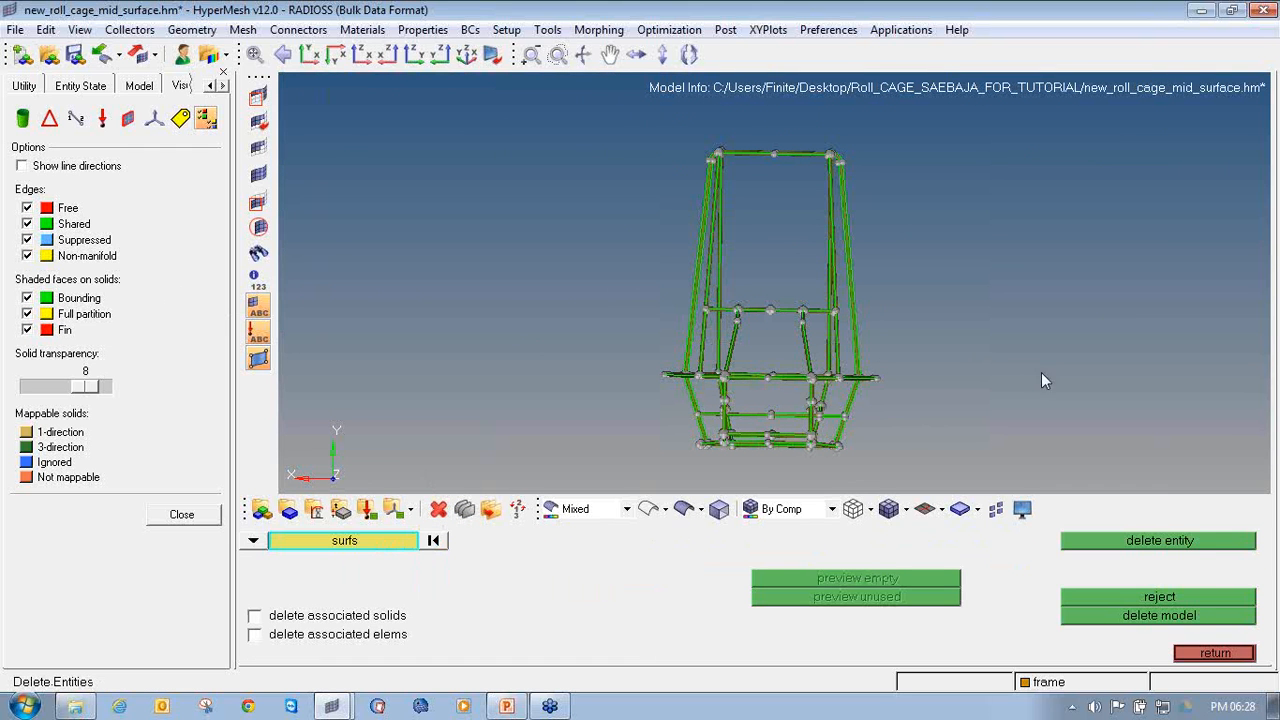
left_click_drag(1041, 372, 1042, 373, "ctrl")
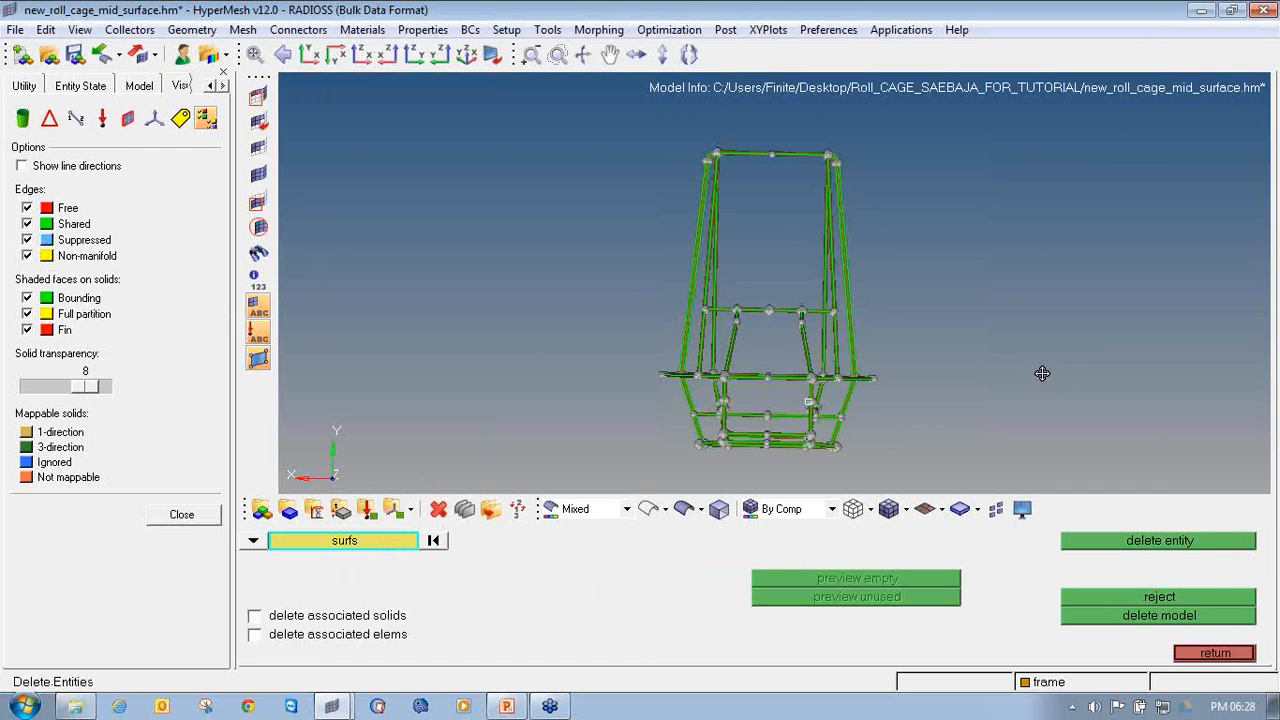
left_click(15, 30)
left_click(40, 133)
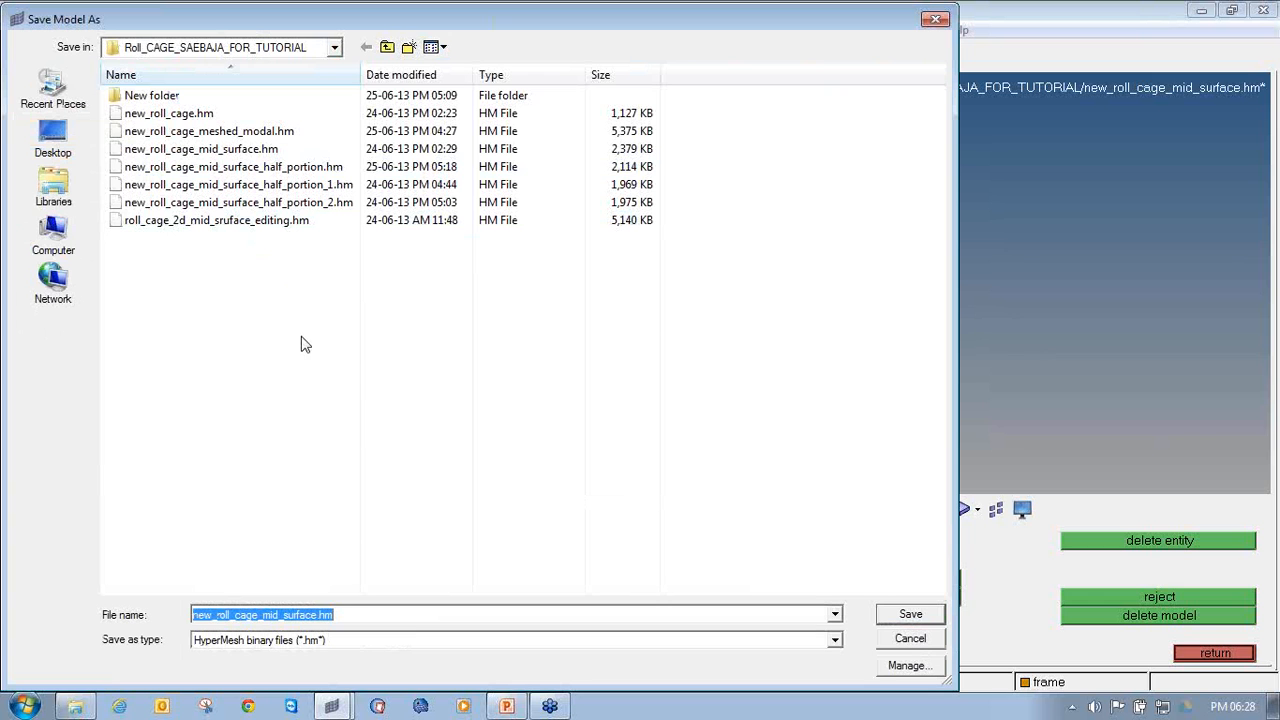
left_click(409, 47)
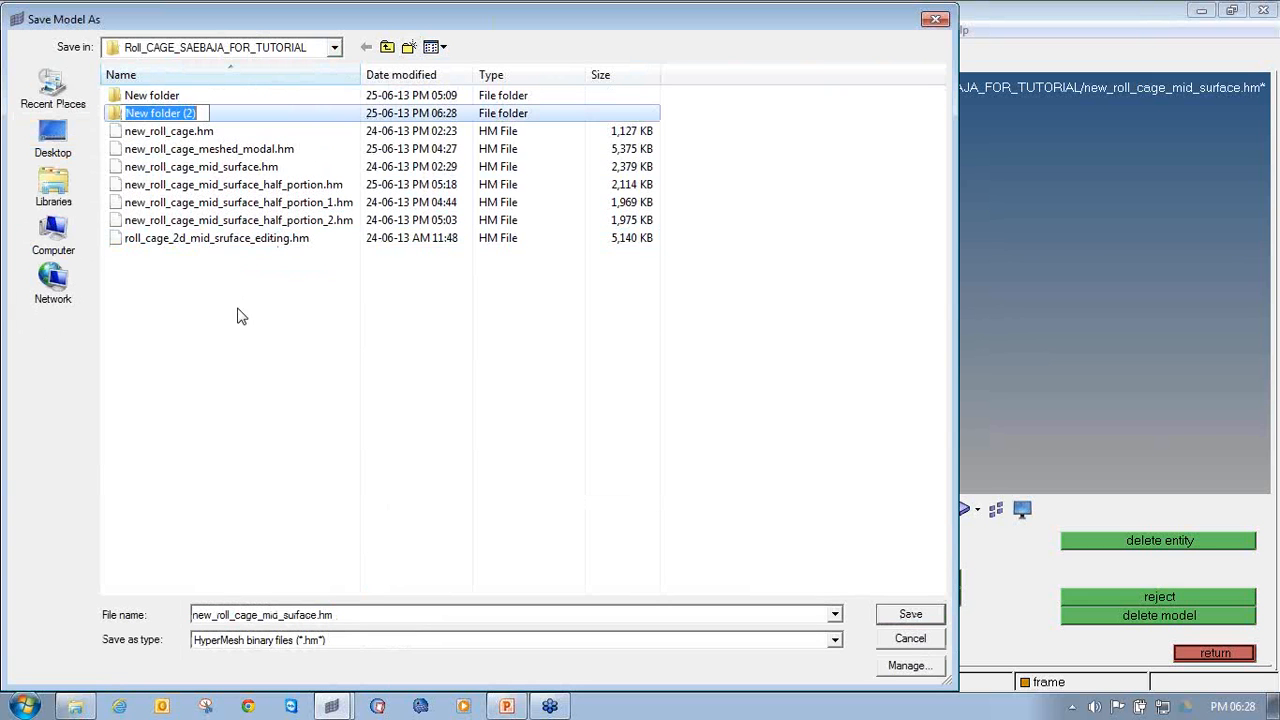
left_click(219, 118)
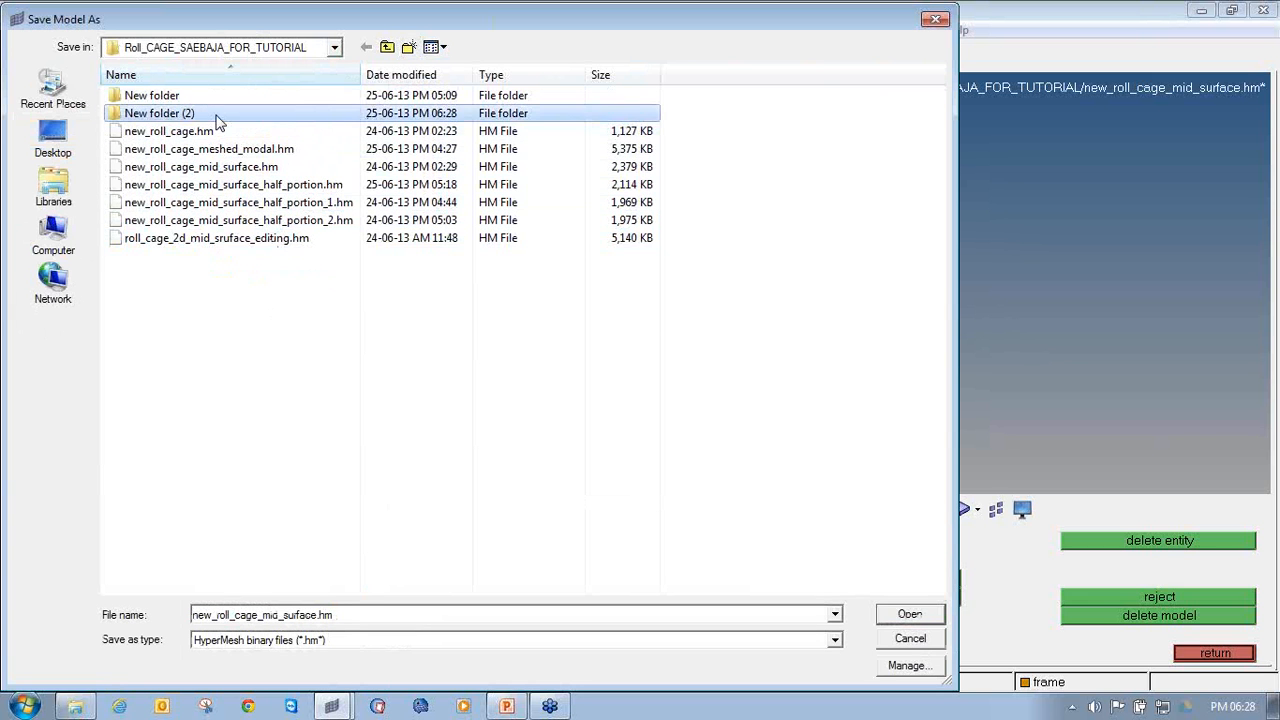
double_click(219, 118)
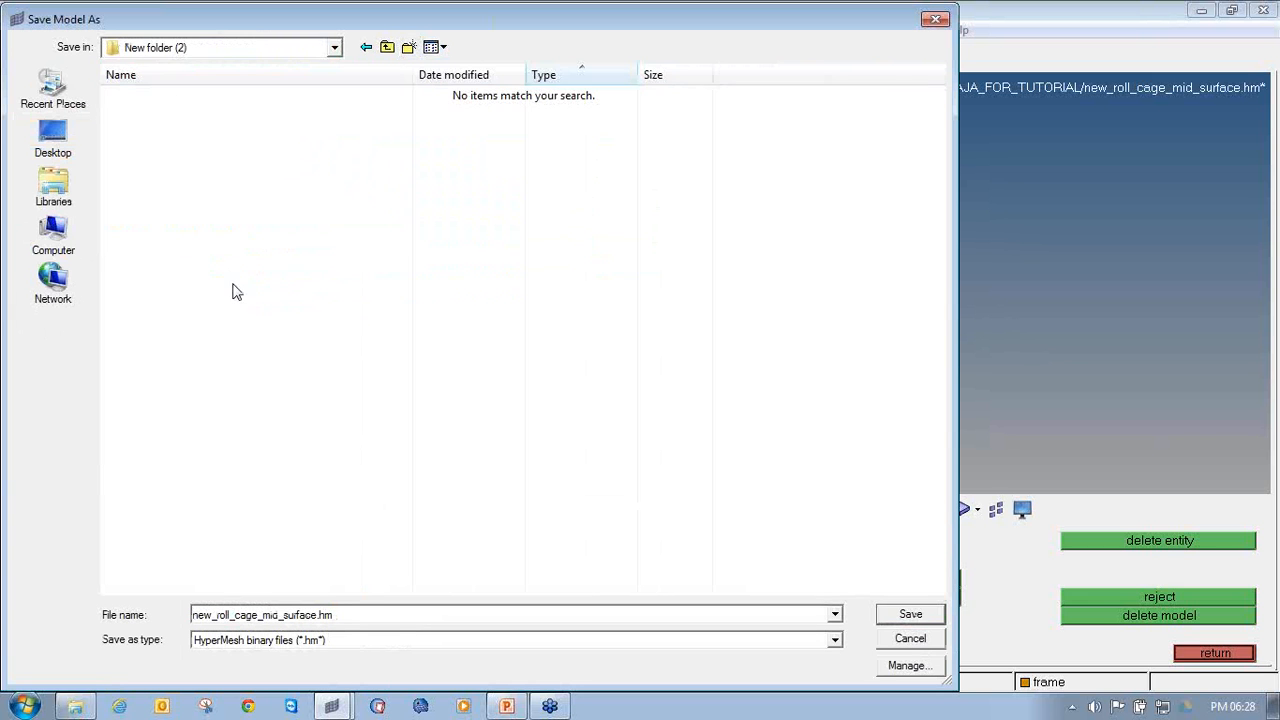
Save the model in the new folder as new_roll_cage_mid_surface.hm.
left_click(386, 618)
left_click_drag(376, 617, 258, 620)
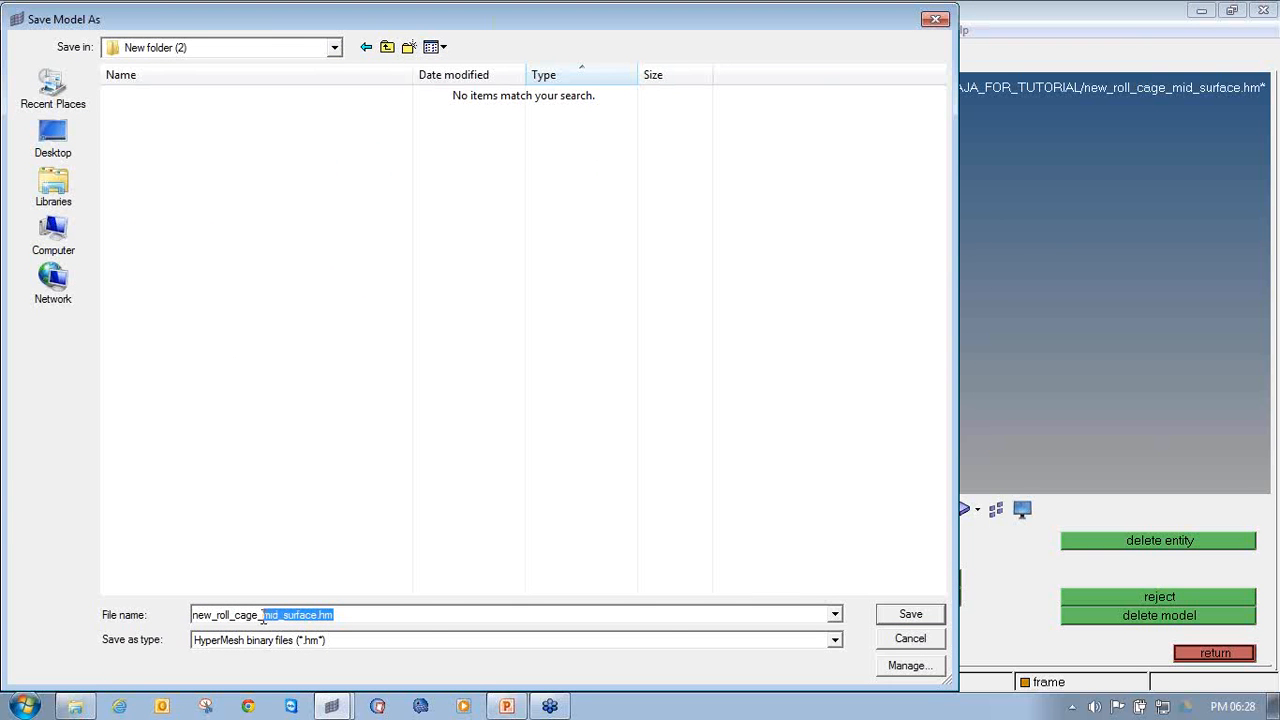
left_click(372, 617)
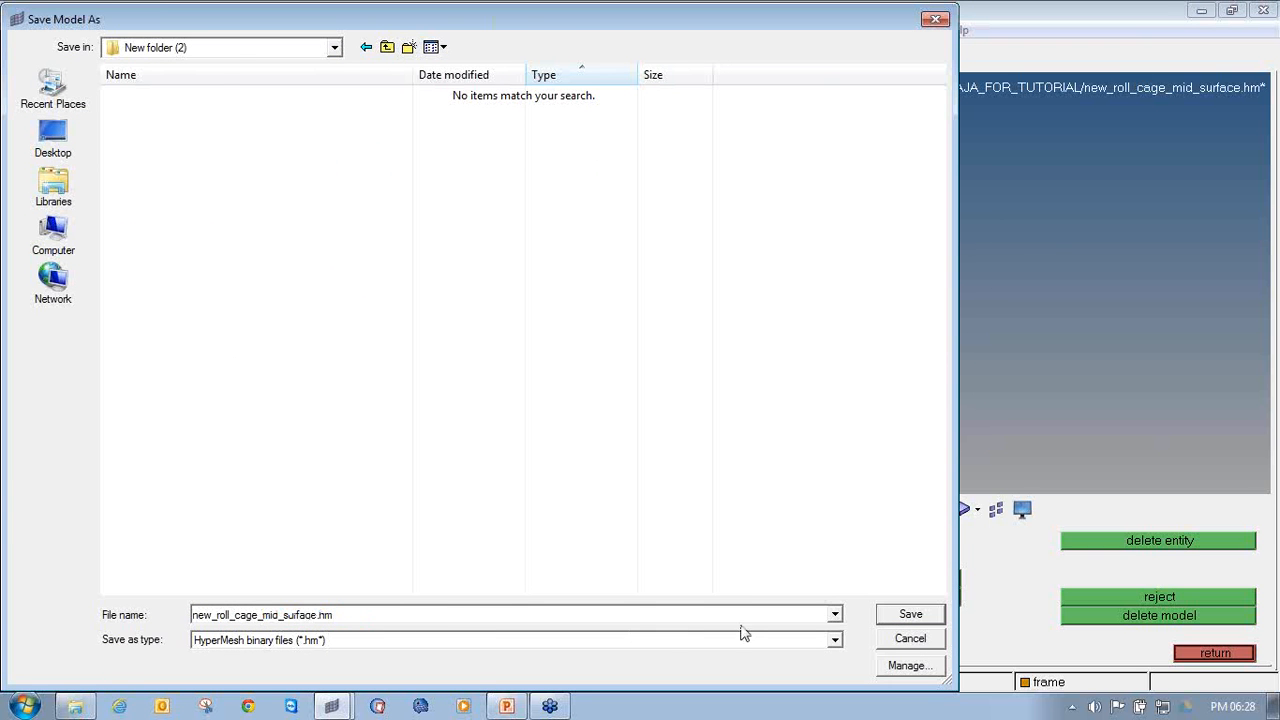
left_click(910, 614)
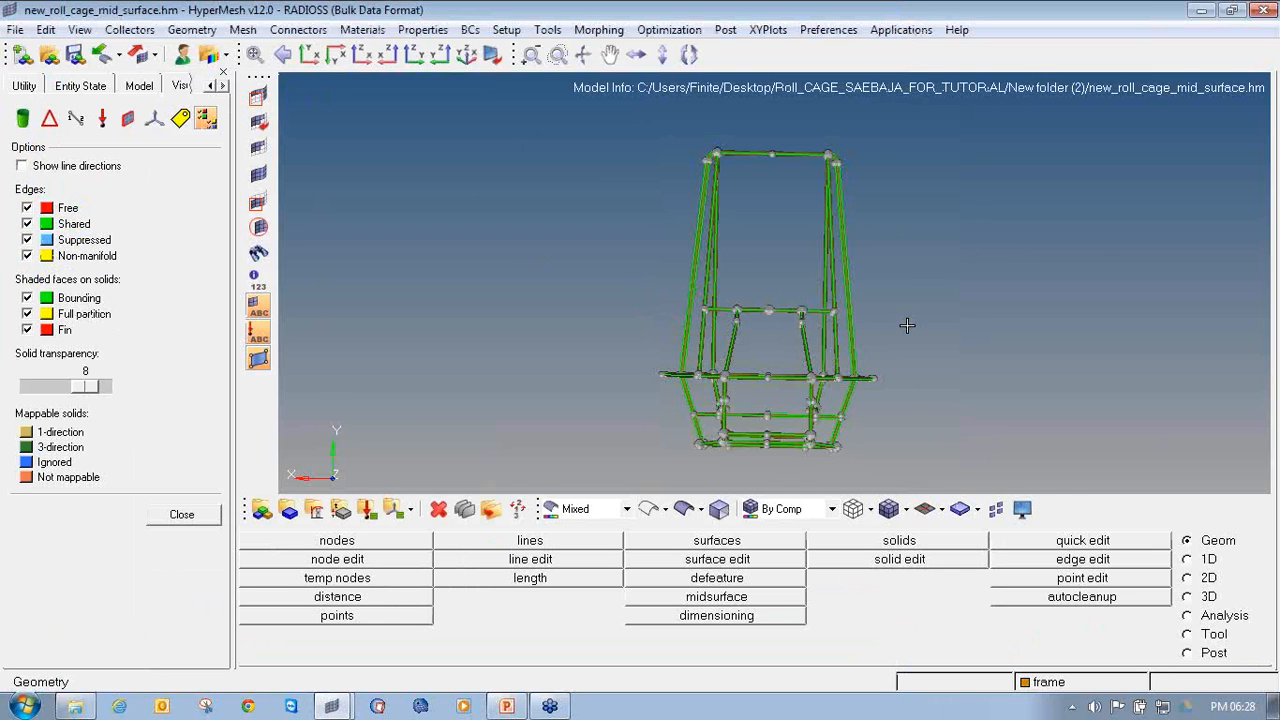
Delete all surfaces of the cage half on the positive X side of the centreline, checking the selection at the split cross tubes.
mouse_move(907, 325)
left_mouse_down("ctrl")
mouse_move(843, 320)
mouse_move(857, 334)
mouse_move(920, 331)
mouse_move(900, 330)
left_mouse_up("ctrl")
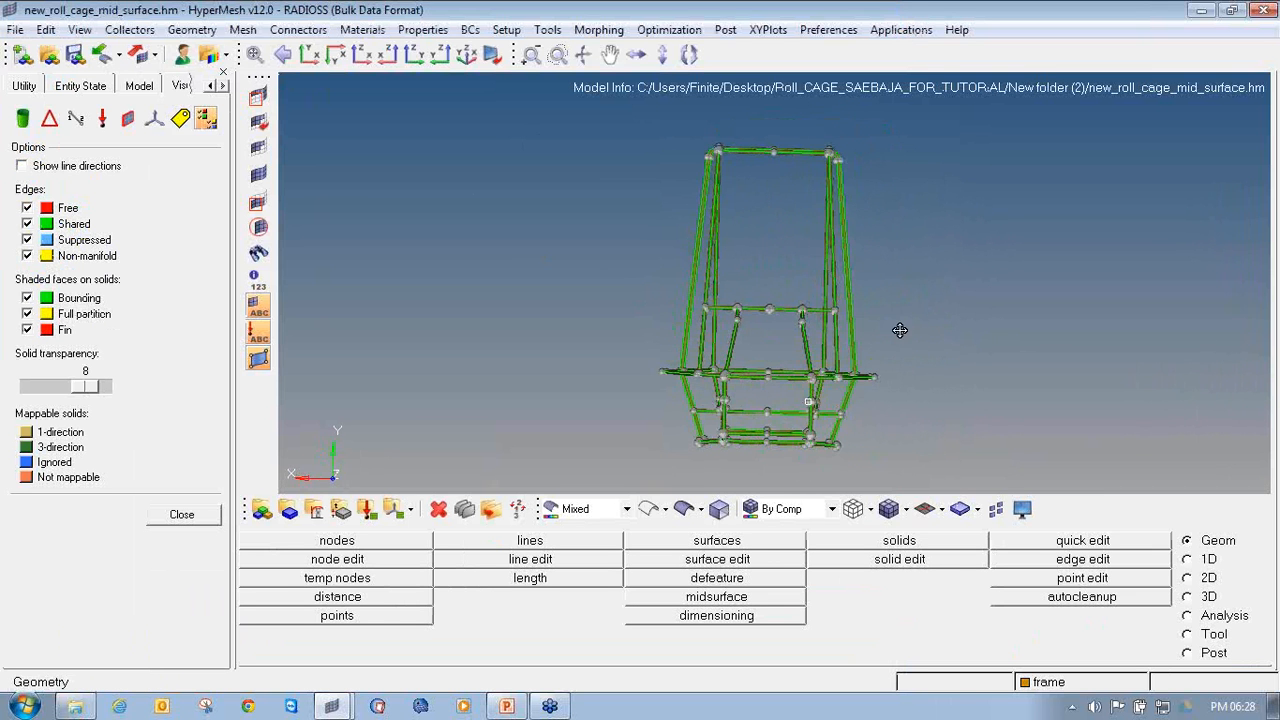
left_click(438, 509)
left_click_drag(1049, 462, 1074, 440, "ctrl")
right_click_drag(783, 258, 706, 271, "ctrl")
scroll(706, 271, "down", 3, "ctrl")
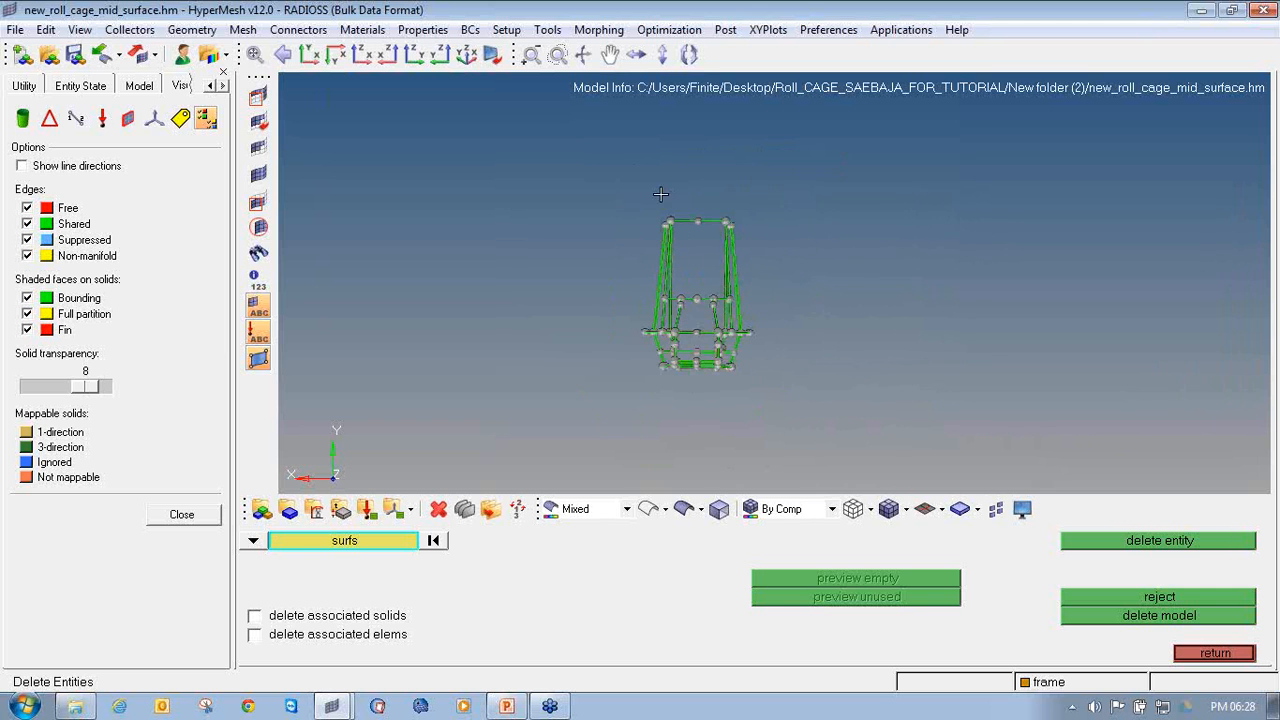
left_click_drag(660, 193, 690, 407, "shift")
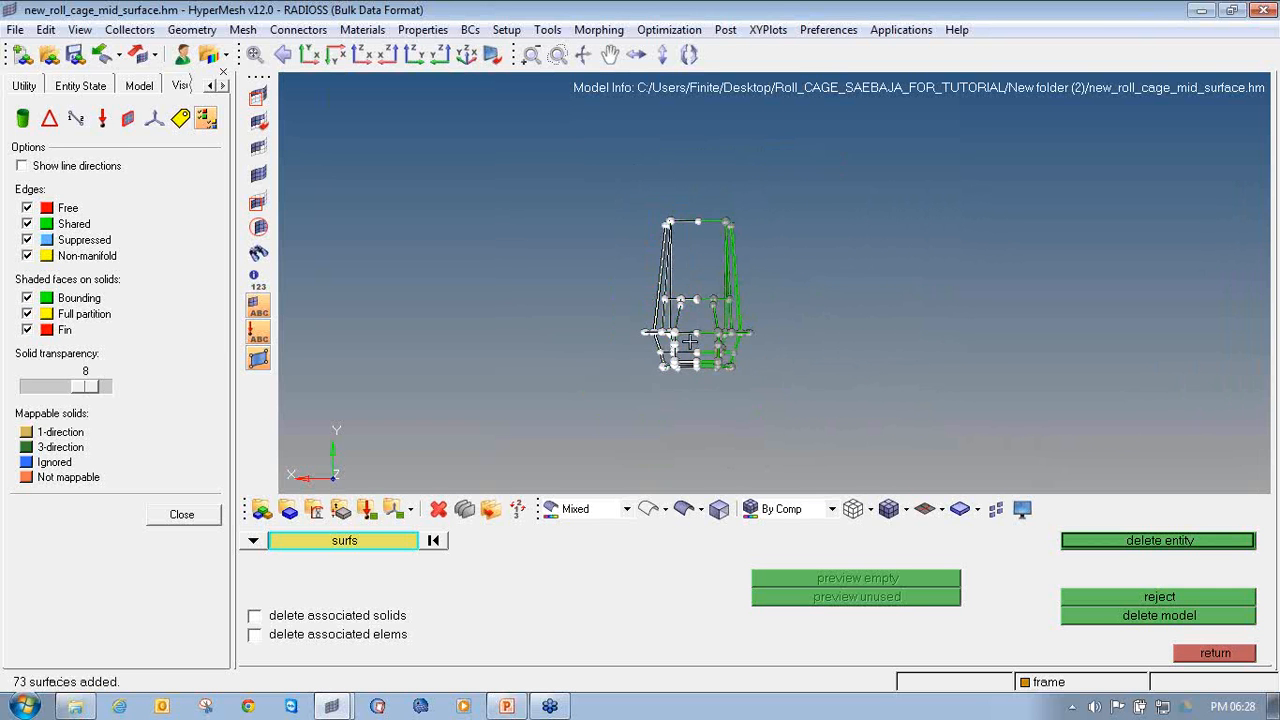
scroll(690, 342, "up", 3, "ctrl")
mouse_move(767, 383)
left_mouse_down("ctrl")
mouse_move(757, 414)
mouse_move(865, 359)
mouse_move(909, 369)
mouse_move(657, 121)
mouse_move(688, 121)
left_mouse_up("ctrl")
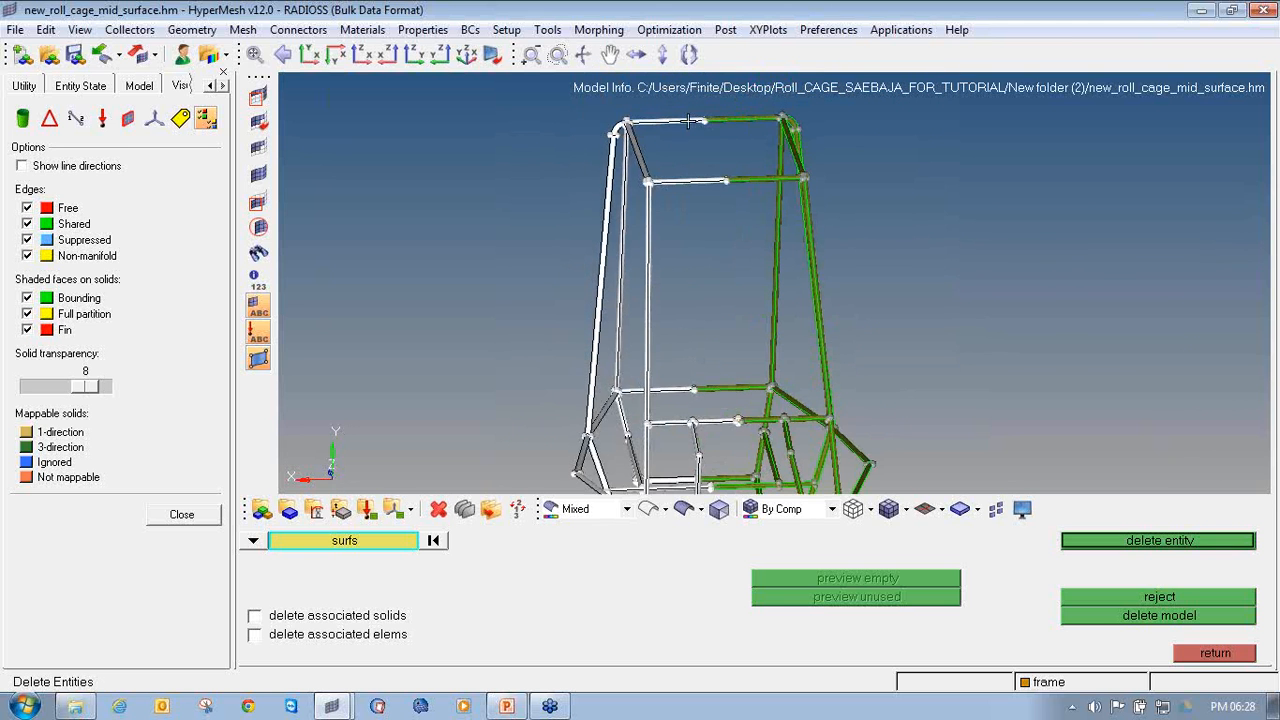
mouse_move(709, 181)
left_mouse_down("ctrl")
mouse_move(737, 343)
mouse_move(671, 397)
mouse_move(1029, 291)
mouse_move(643, 329)
mouse_move(493, 389)
left_mouse_up("ctrl")
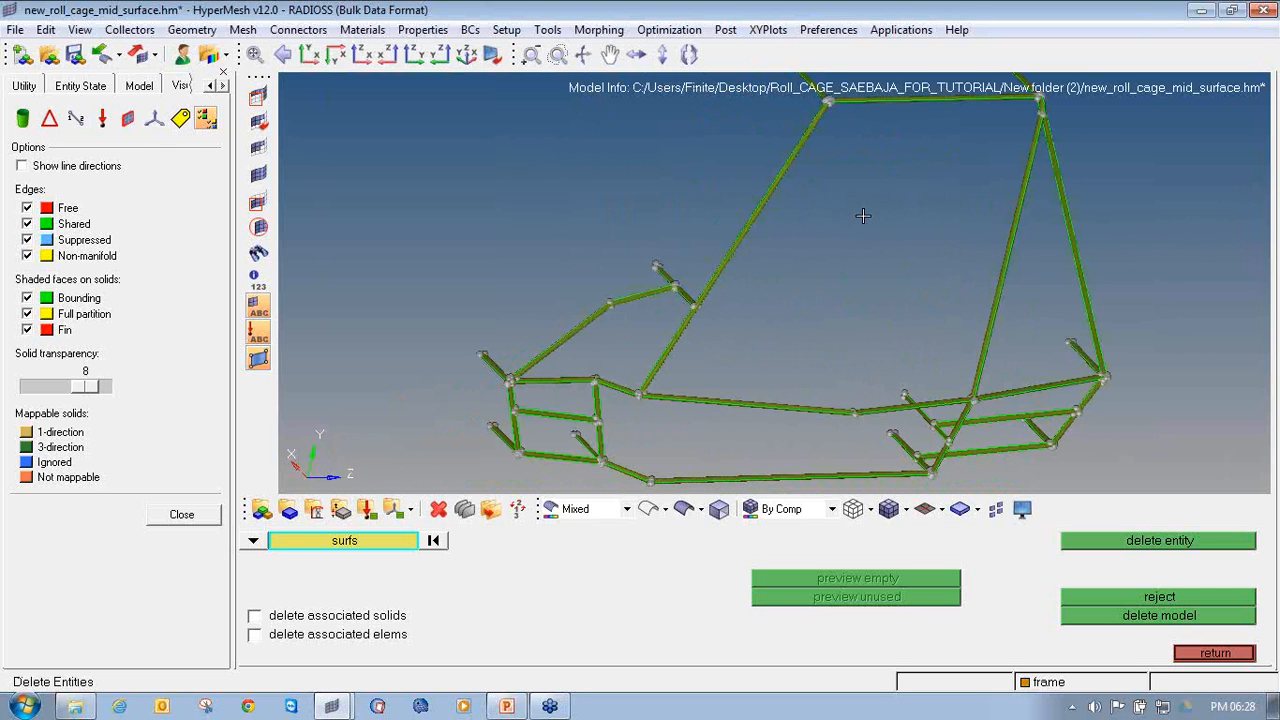
Examine the remaining cage half and the edges at its upper front corner joint, closing the visualization options.
scroll(863, 215, "down", 3)
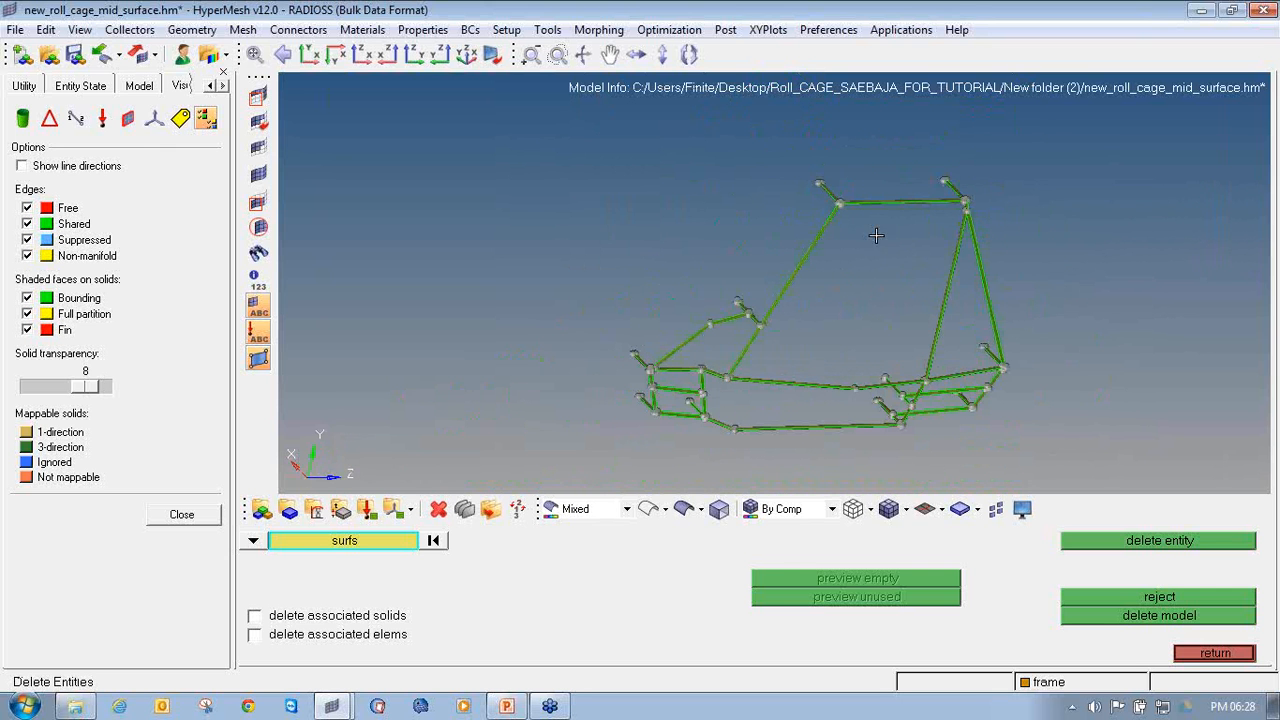
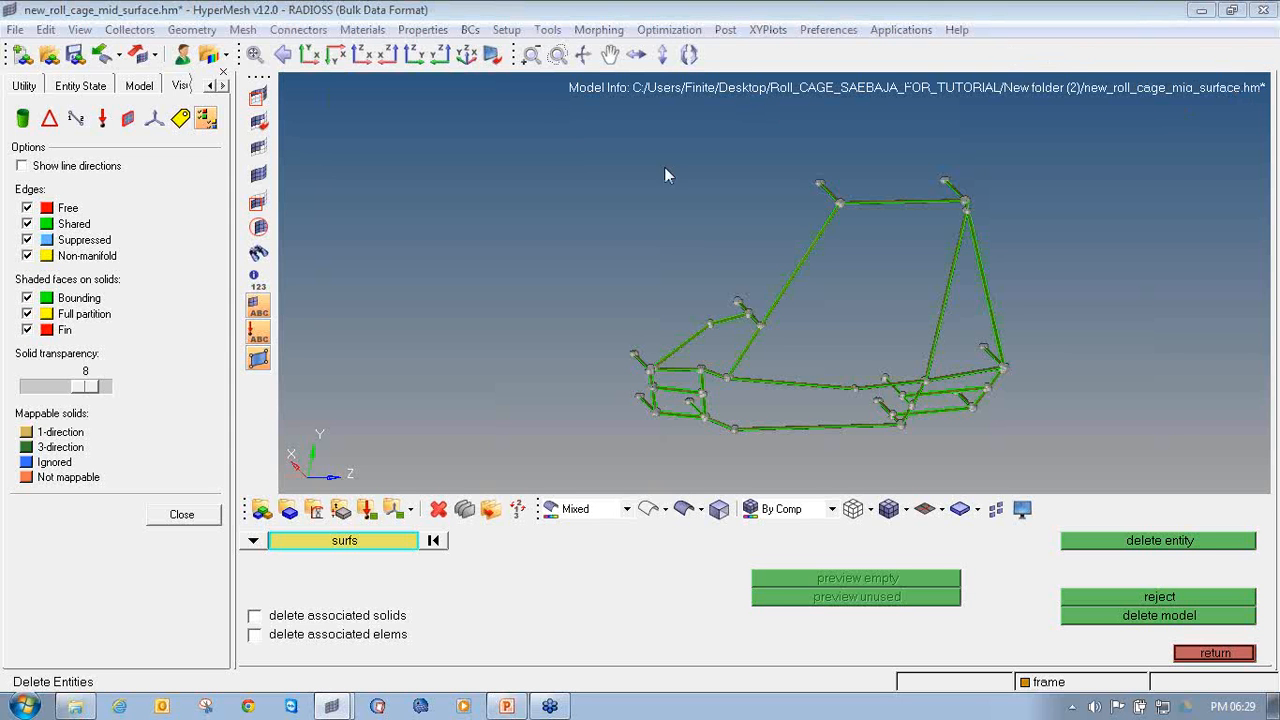
scroll(646, 375, "up", 10, "ctrl")
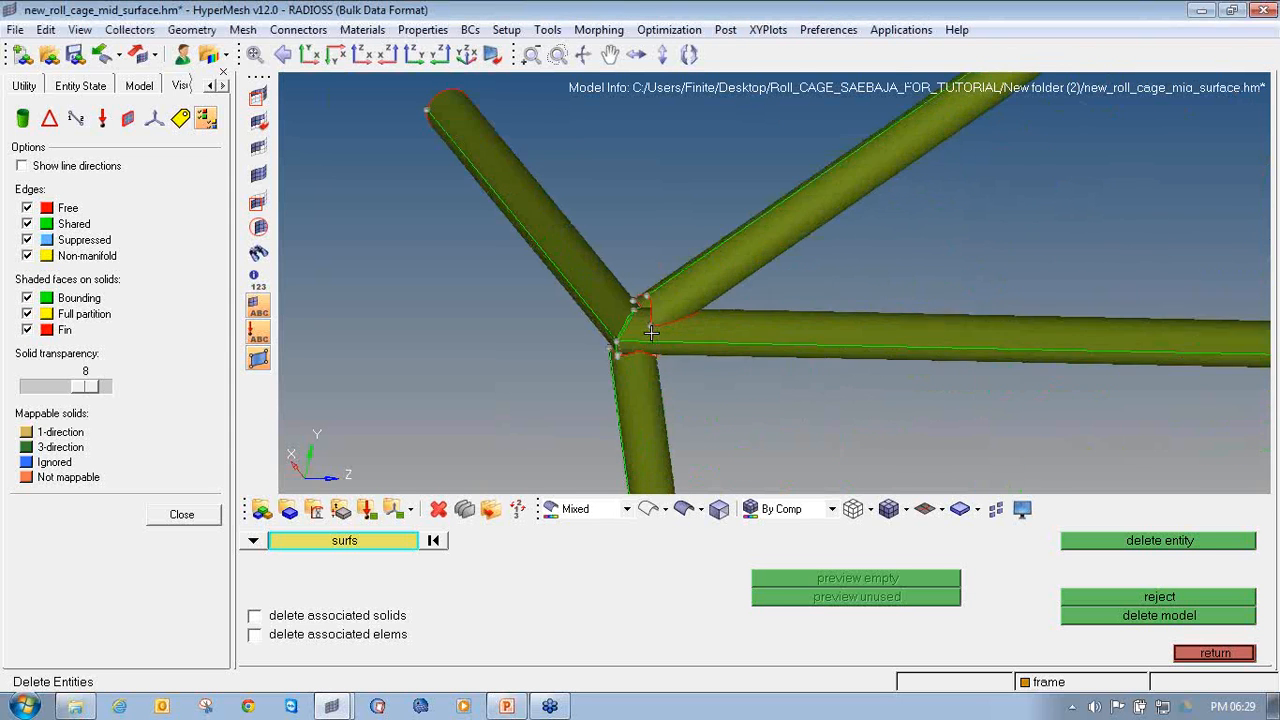
scroll(651, 333, "up", 4, "ctrl")
mouse_move(701, 317)
left_mouse_down("ctrl")
mouse_move(701, 302)
mouse_move(645, 318)
mouse_move(677, 320)
left_mouse_up("ctrl")
scroll(634, 354, "down", 3, "ctrl")
right_click_drag(634, 354, 588, 295, "ctrl")
scroll(572, 275, "down", 2, "ctrl")
left_click(182, 515)
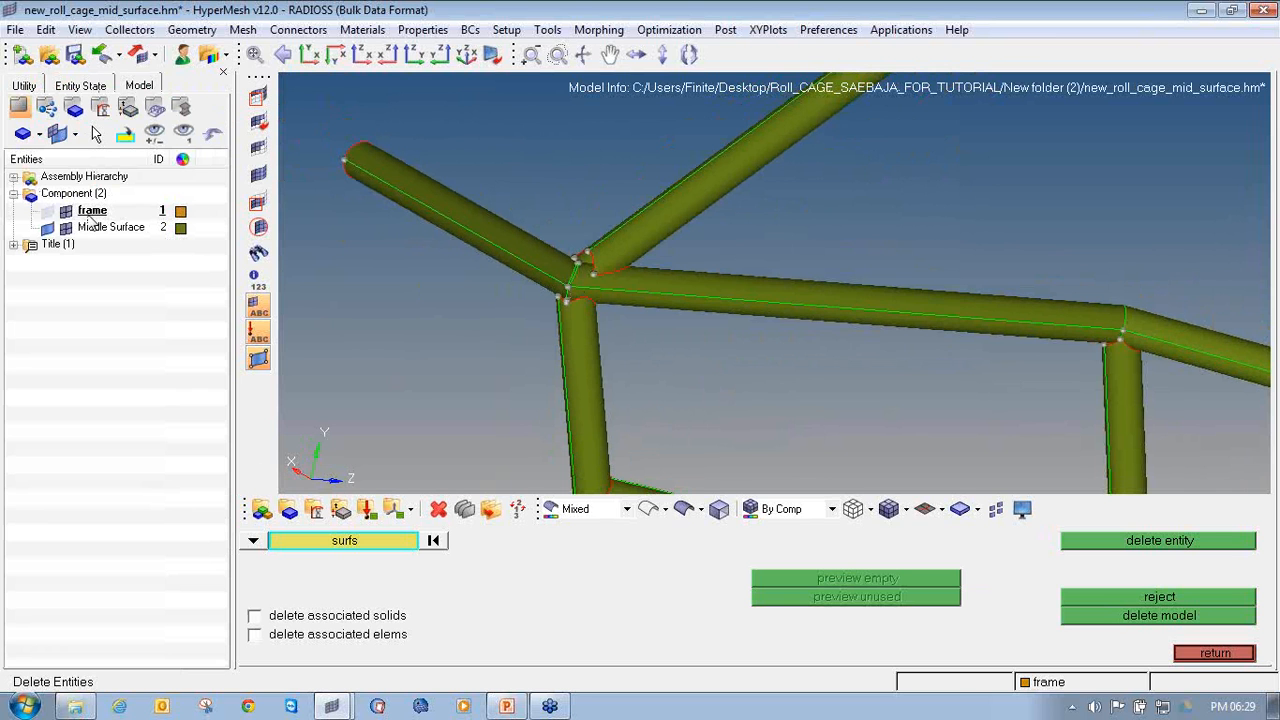
Save the model in the same folder under the new name new_roll_cage_mid_surface_half_portion.hm.
left_click(22, 32)
left_click(42, 133)
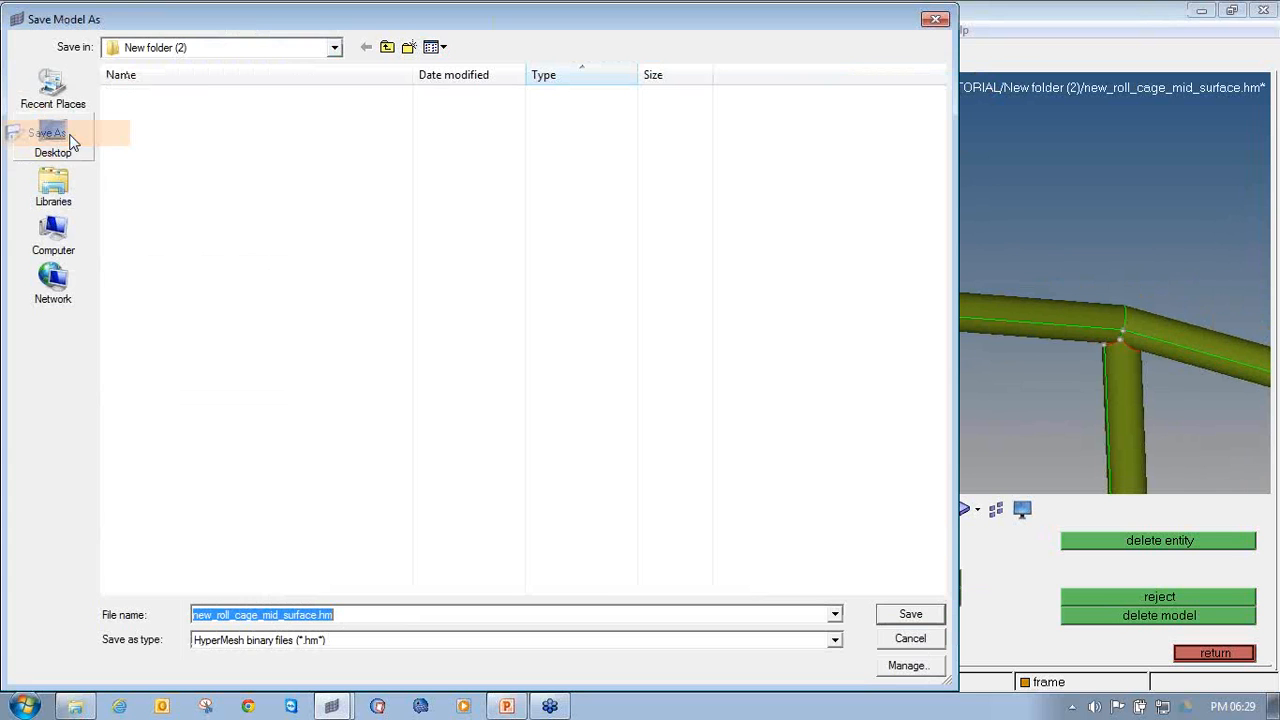
left_click_drag(368, 614, 319, 610)
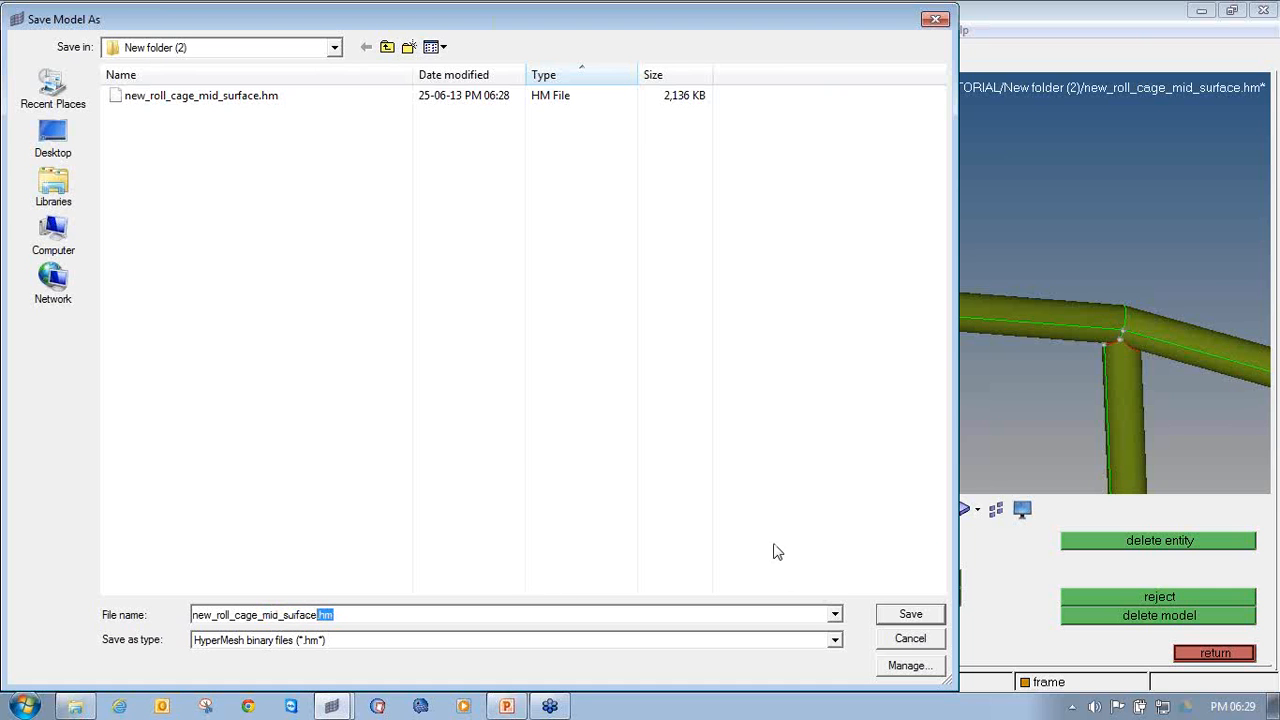
type("hal")
key("BackSpace")
key("BackSpace")
key("BackSpace")
type("_")
key("Return")
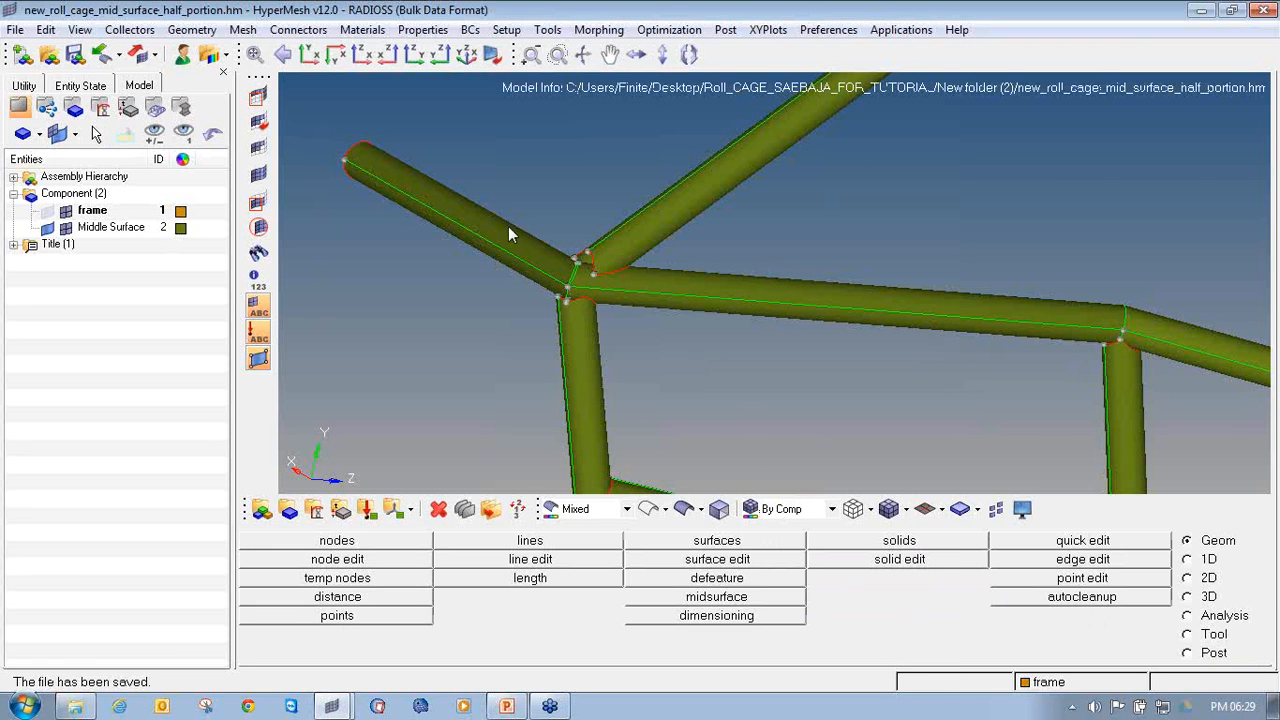
Isolate the tubes meeting at the upper front corner joint by masking their surfaces and reversing the mask.
left_click_drag(508, 228, 522, 294, "ctrl")
mouse_move(522, 294)
right_mouse_down("ctrl")
mouse_move(500, 308)
mouse_move(522, 318)
mouse_move(506, 287)
right_mouse_up("ctrl")
left_click(258, 96)
scroll(561, 296, "up", 3)
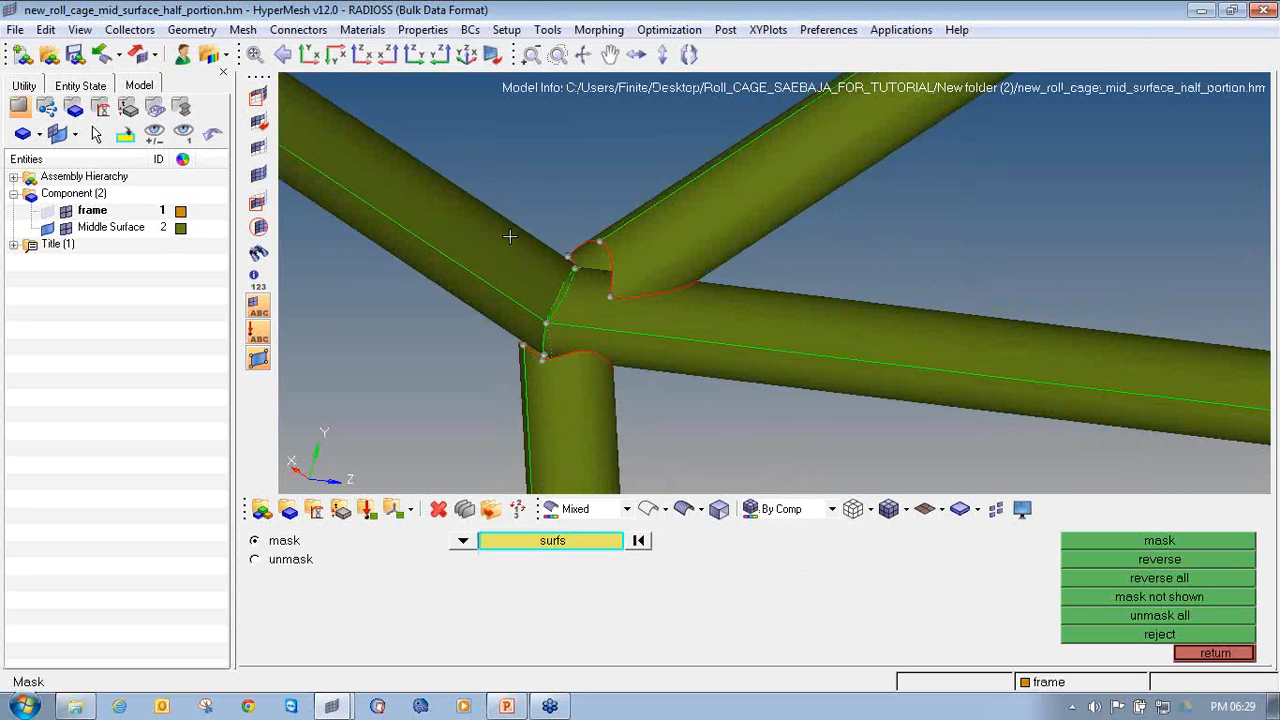
left_click_drag(477, 195, 705, 418, "shift")
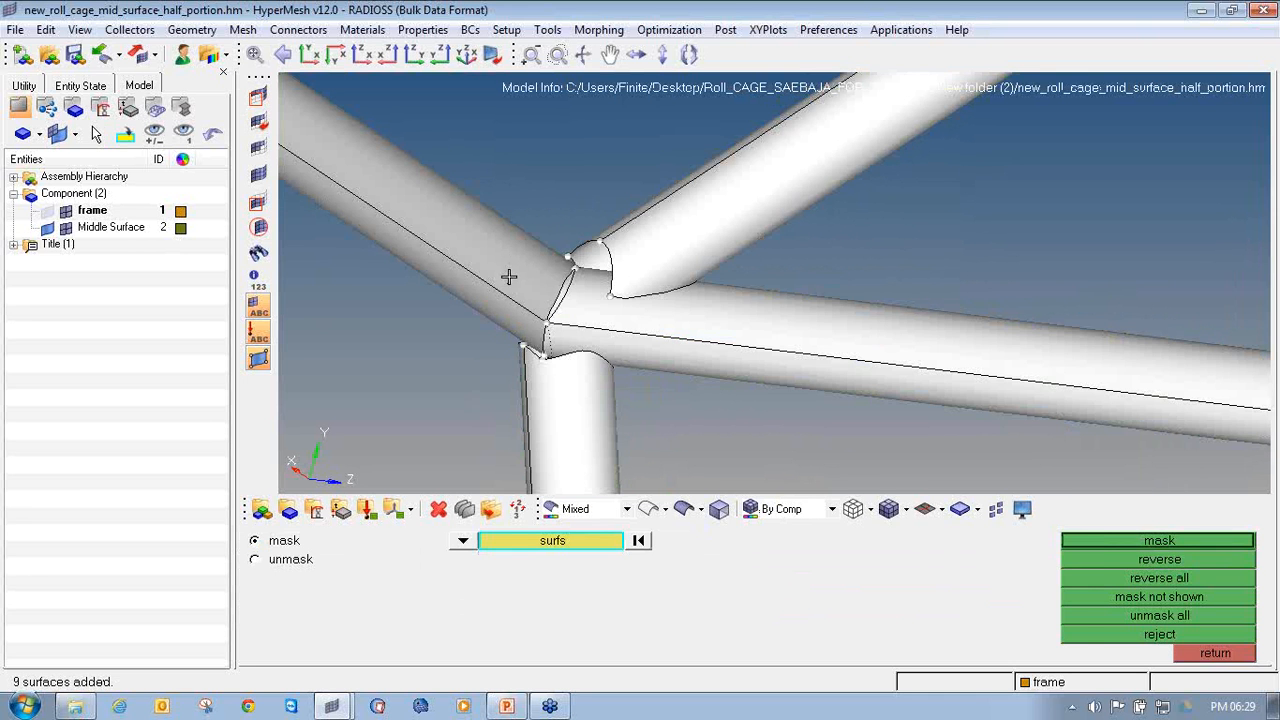
left_click(1101, 540)
left_click(1102, 559)
Examine the isolated tubes and the free edges where they meet at the corner joint, and leave the Mask command.
scroll(581, 286, "down", 3)
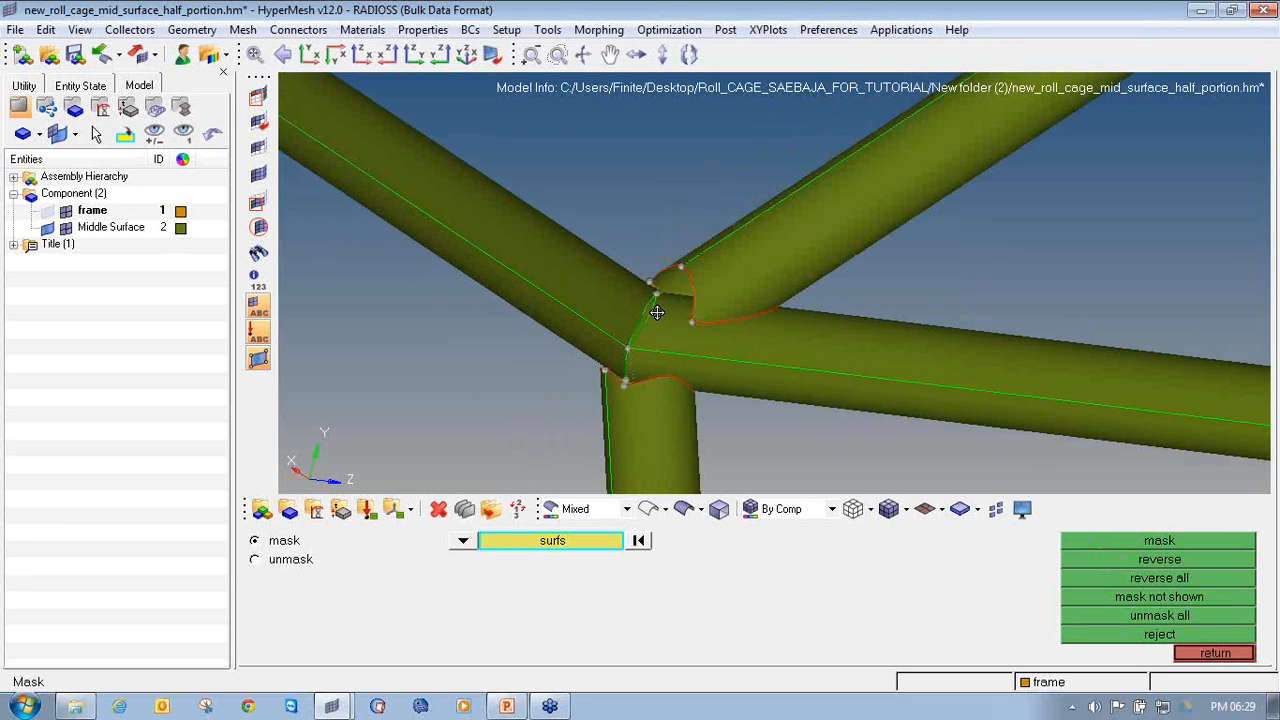
scroll(658, 315, "down", 8)
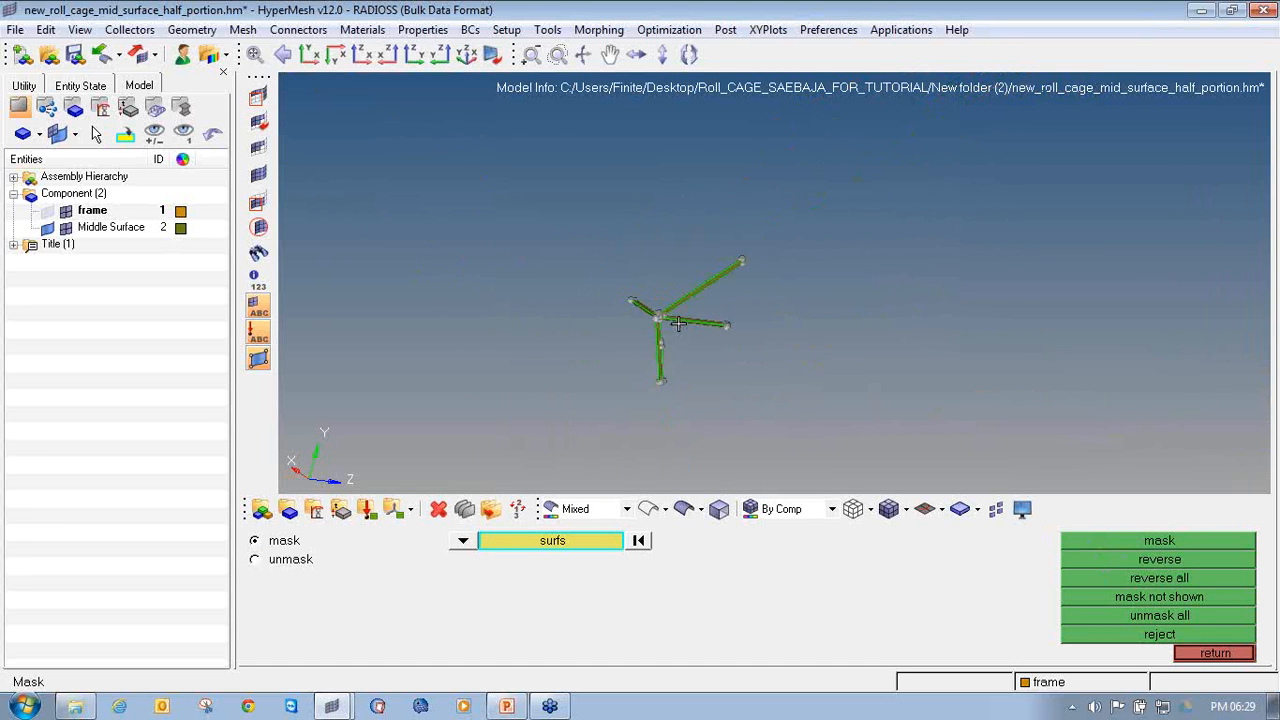
scroll(640, 345, "up", 8)
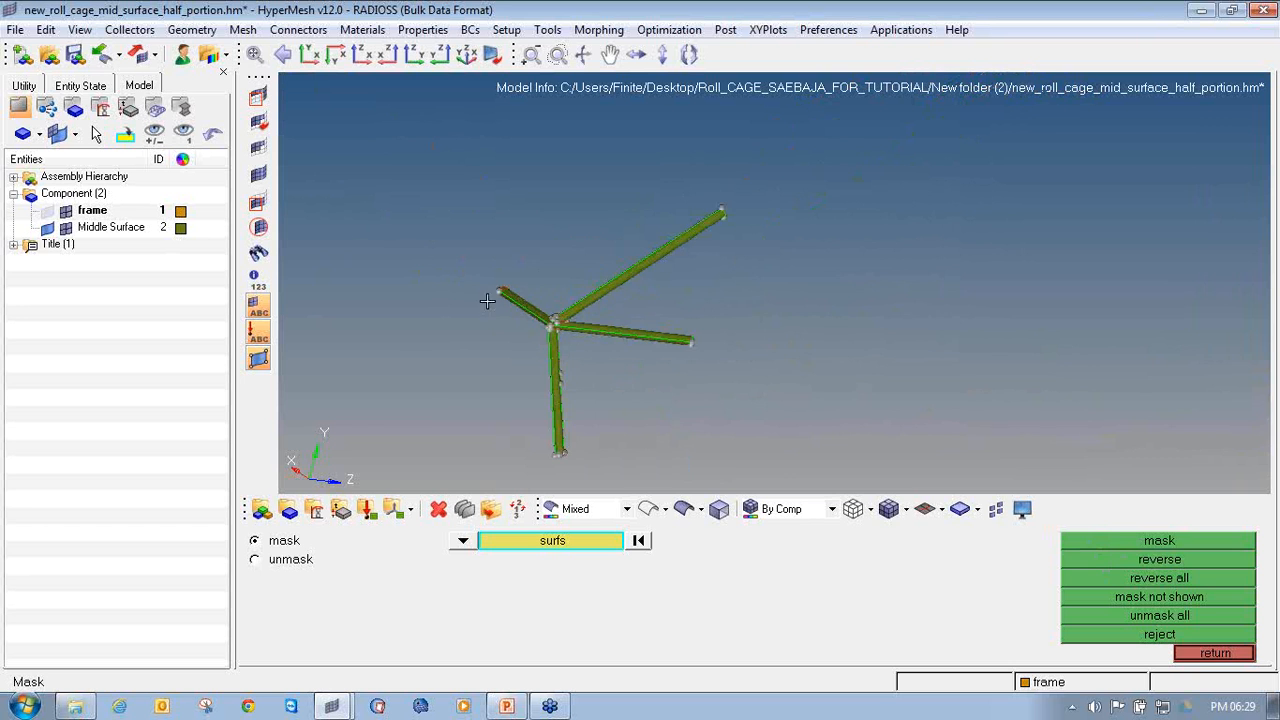
scroll(581, 338, "up", 6)
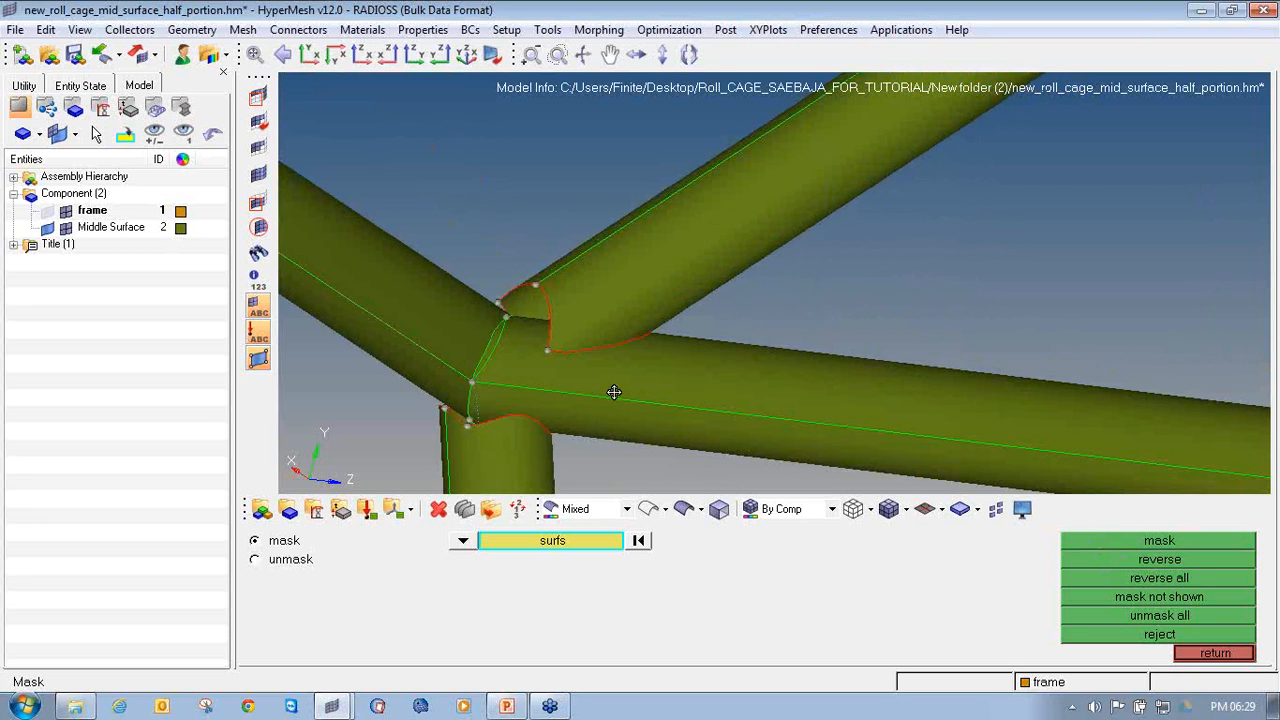
left_click_drag(693, 388, 629, 428, "ctrl")
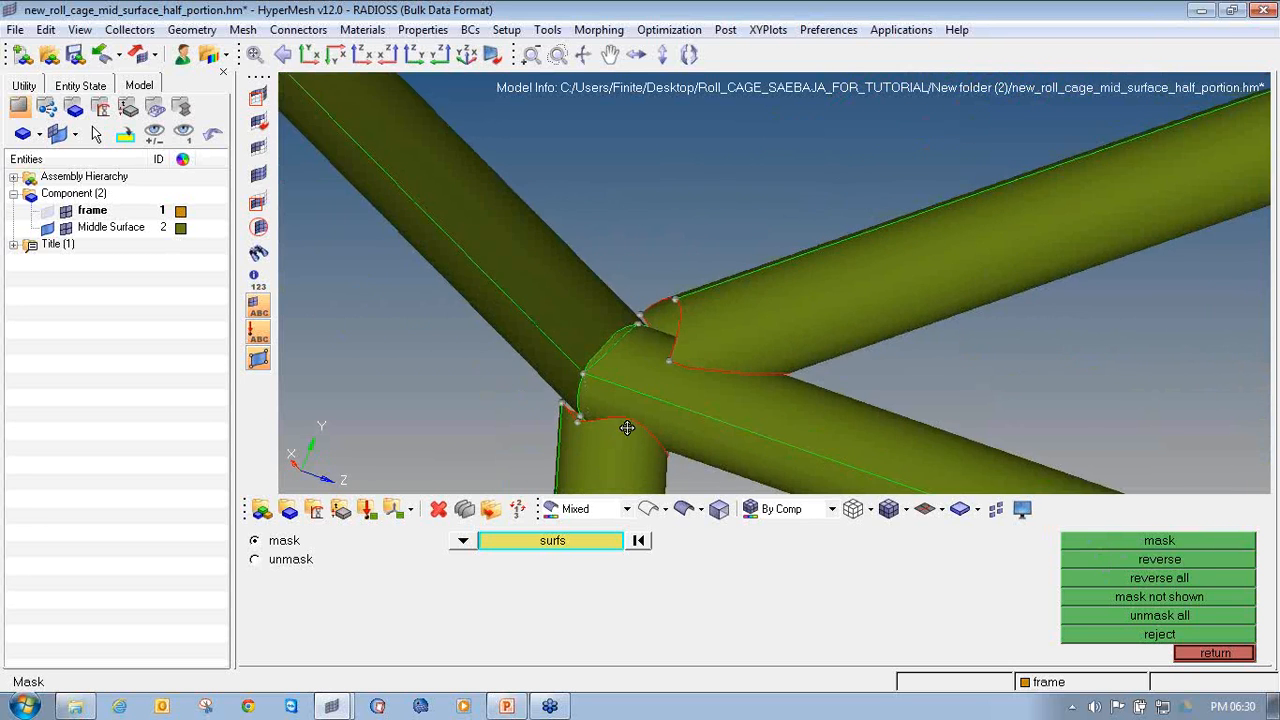
scroll(591, 377, "down", 2, "ctrl")
right_click_drag(629, 428, 546, 344, "ctrl")
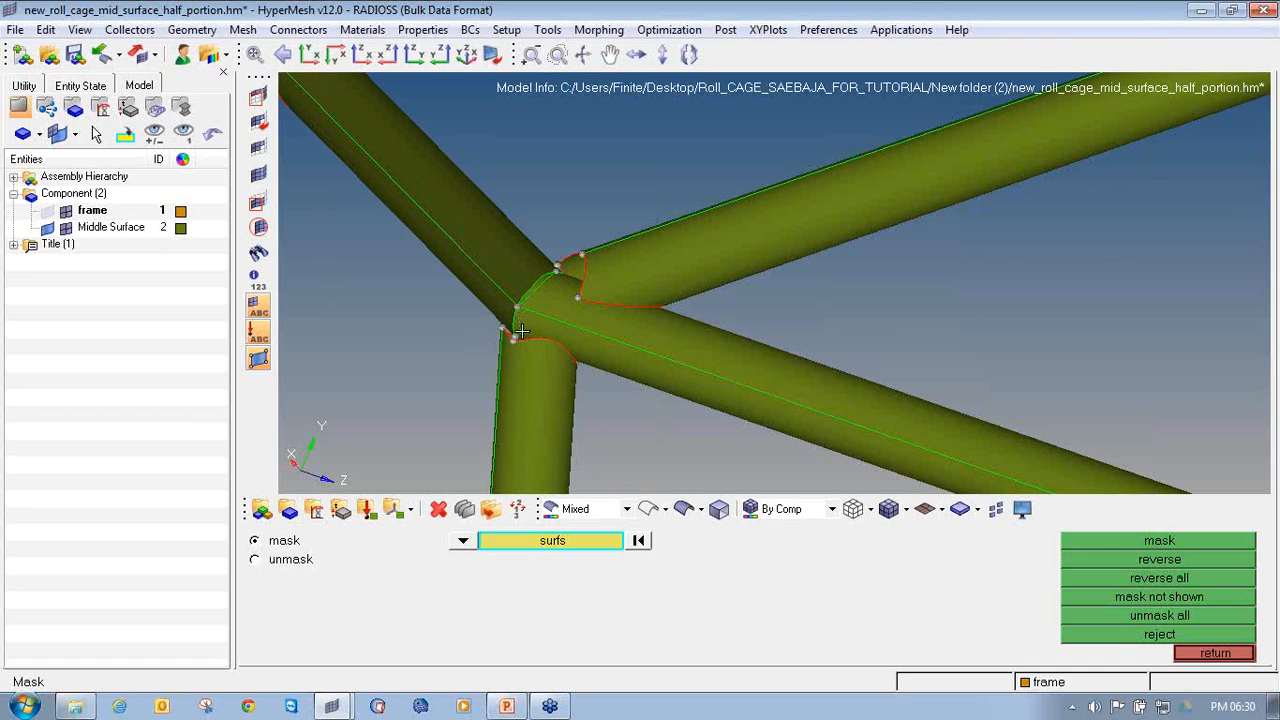
left_click(1191, 660)
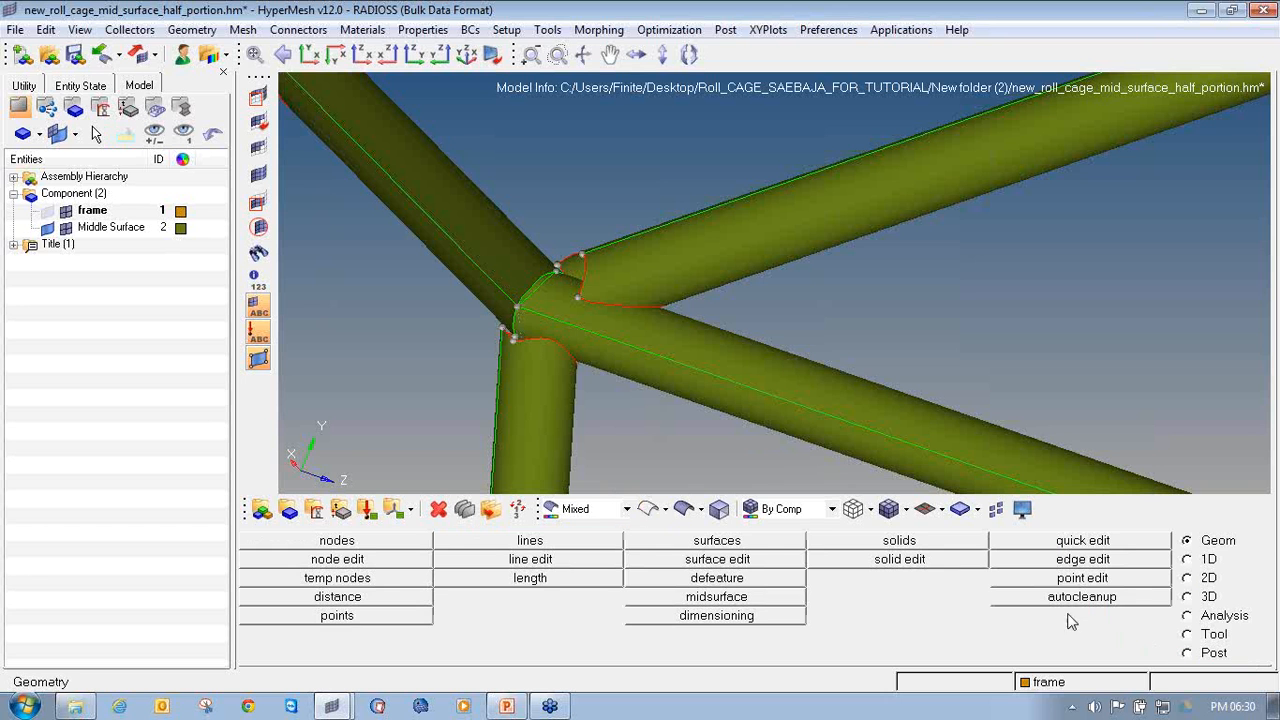
Split the diagonal tube's surface crosswise just beyond the joint with a node-to-line split between its two lengthwise edges, in wireframe display.
mouse_move(665, 386)
left_mouse_down("ctrl")
mouse_move(777, 394)
mouse_move(709, 397)
mouse_move(684, 384)
left_mouse_up("ctrl")
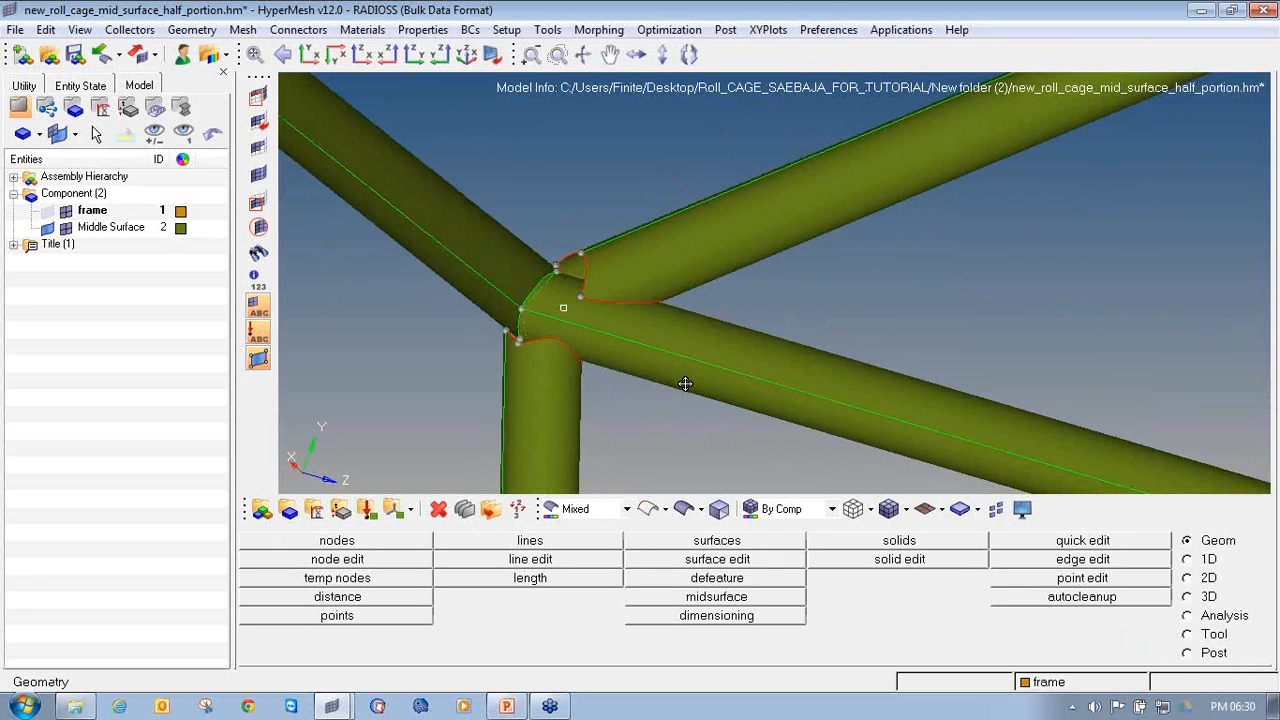
left_click(1169, 540)
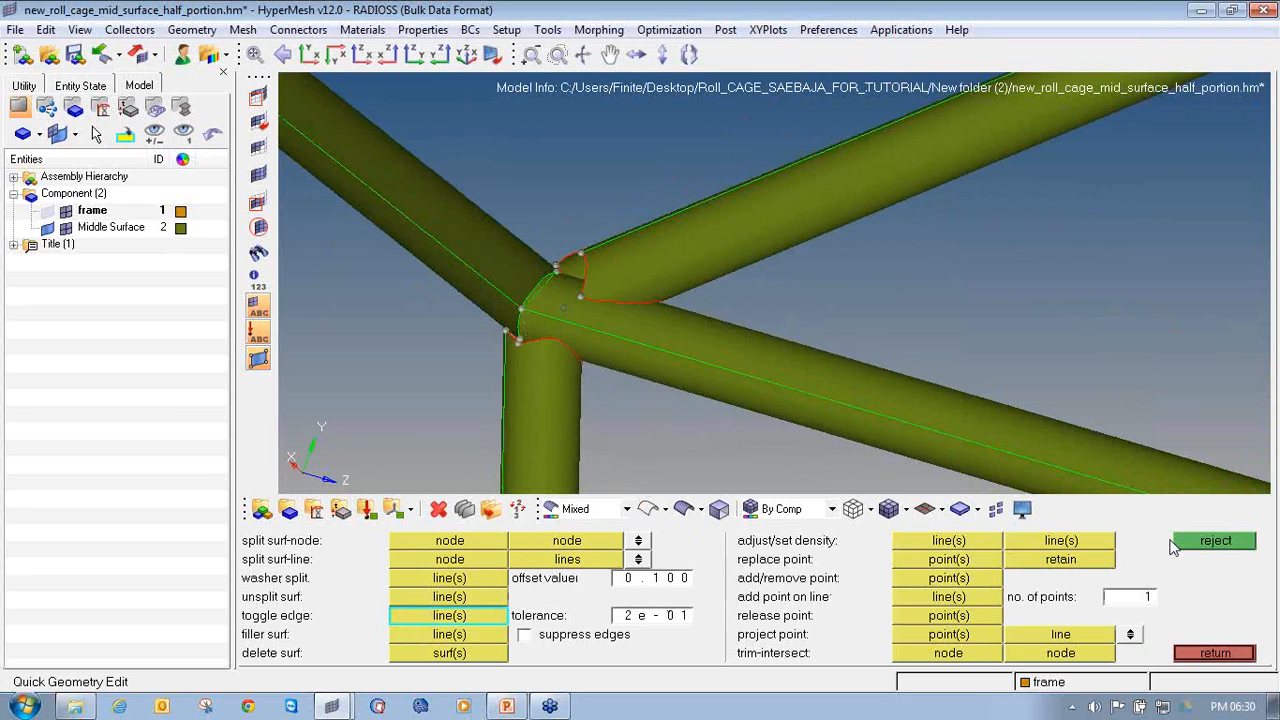
left_click(474, 562)
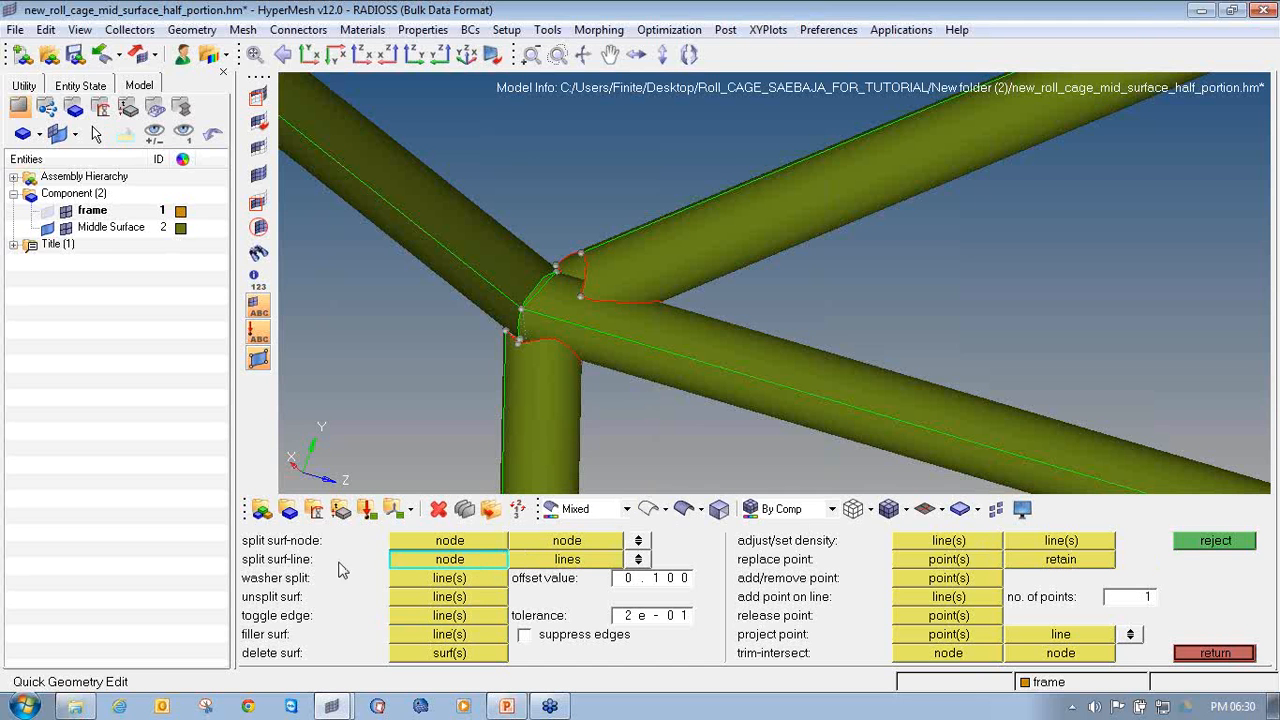
left_click(648, 511)
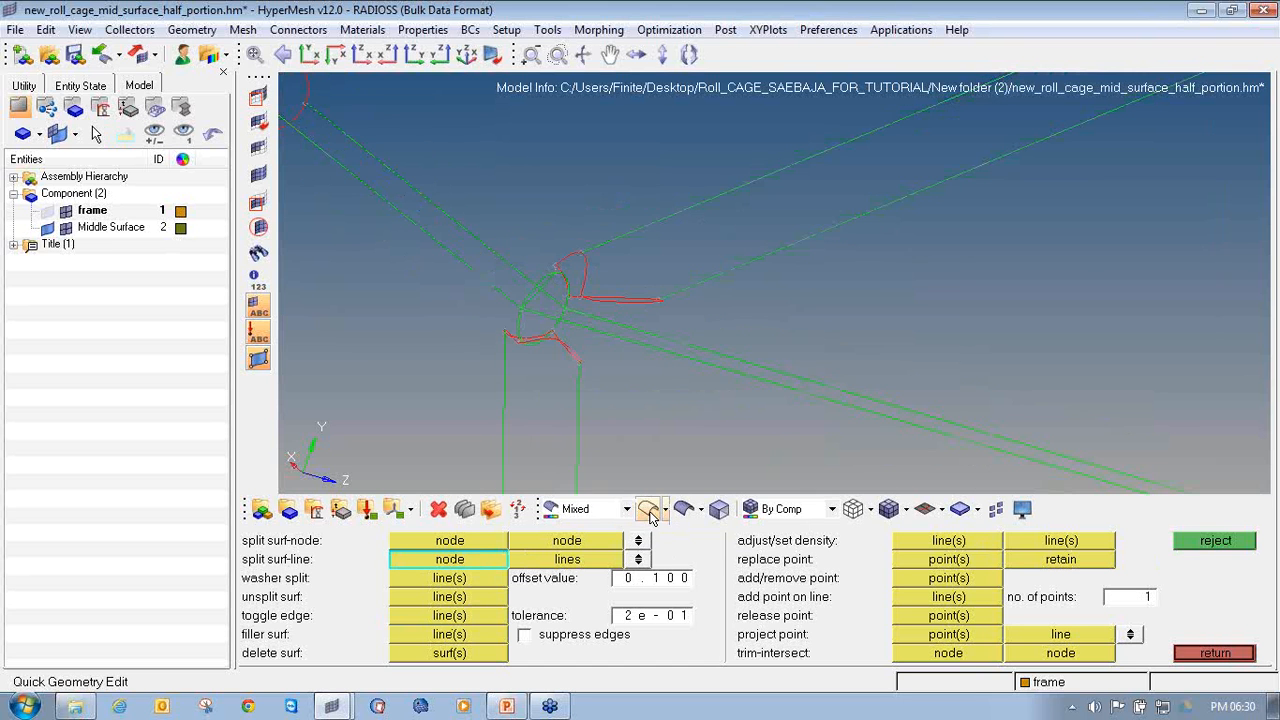
scroll(650, 265, "up", 5)
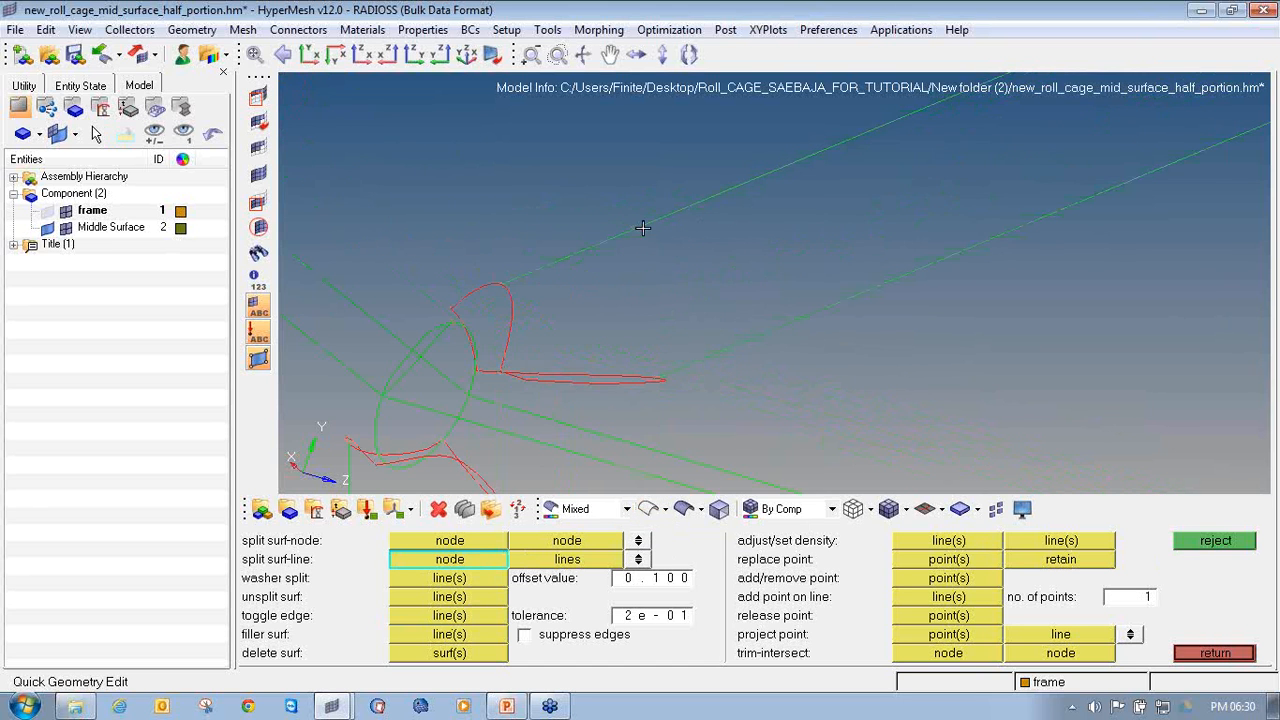
left_click(643, 228)
left_click(719, 345)
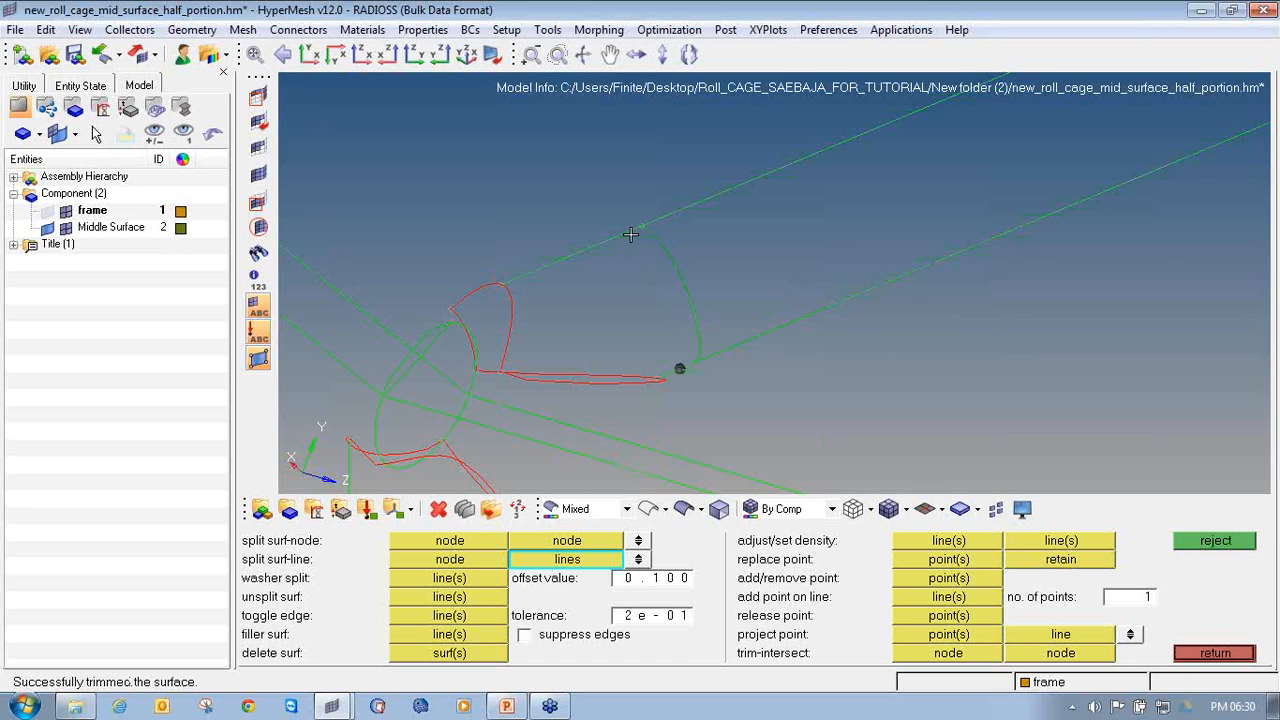
Split the other half of the diagonal tube's surface at the same cross-section, starting from an end of the first cut.
left_click(630, 234)
left_click_drag(714, 333, 620, 345, "ctrl")
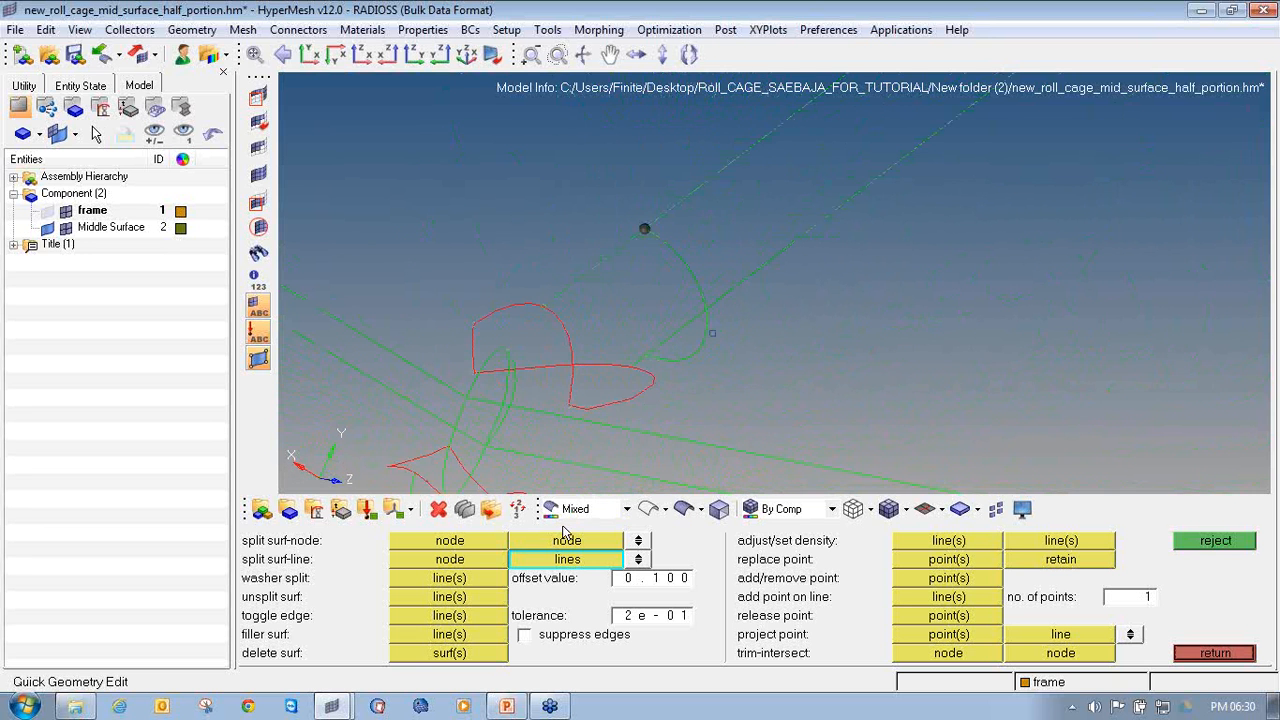
left_click(686, 510)
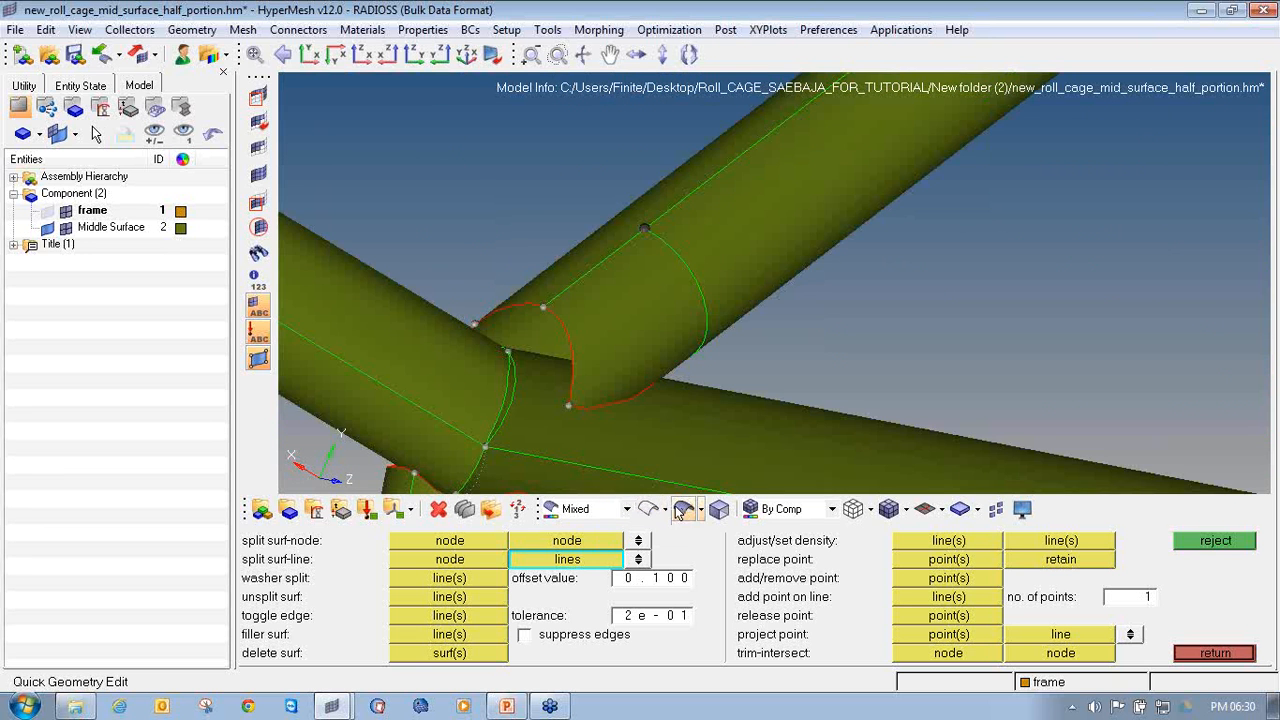
mouse_move(637, 359)
left_mouse_down("ctrl")
mouse_move(666, 354)
mouse_move(780, 386)
mouse_move(743, 280)
mouse_move(756, 368)
left_mouse_up("ctrl")
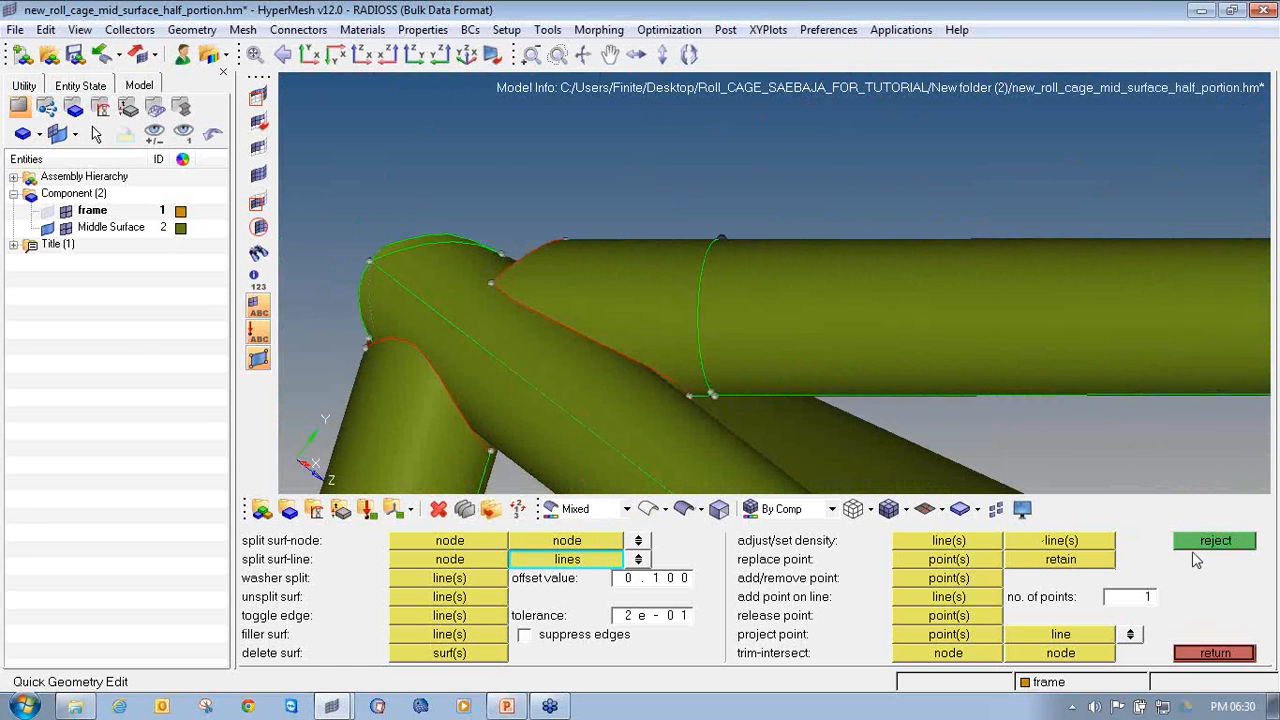
left_click(1200, 542)
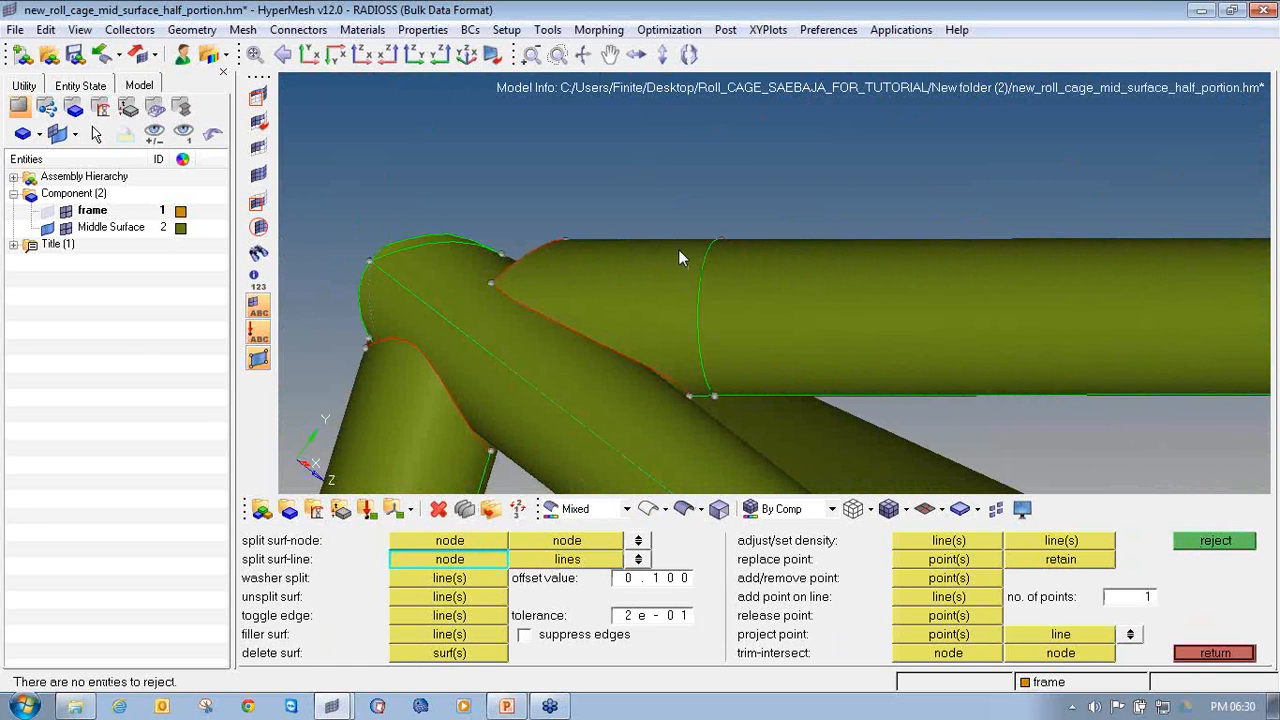
left_click_drag(649, 308, 663, 241, "ctrl")
scroll(686, 206, "up", 3, "ctrl")
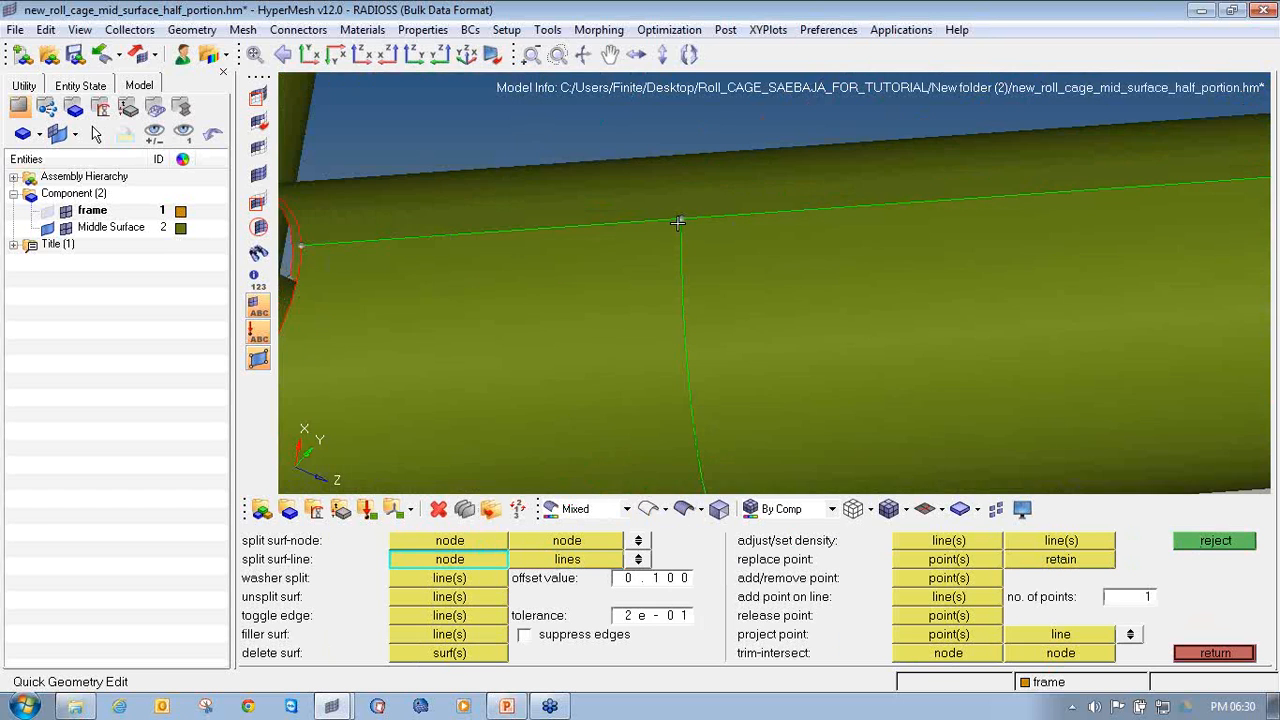
left_click(678, 218)
scroll(666, 263, "down", 3, "ctrl")
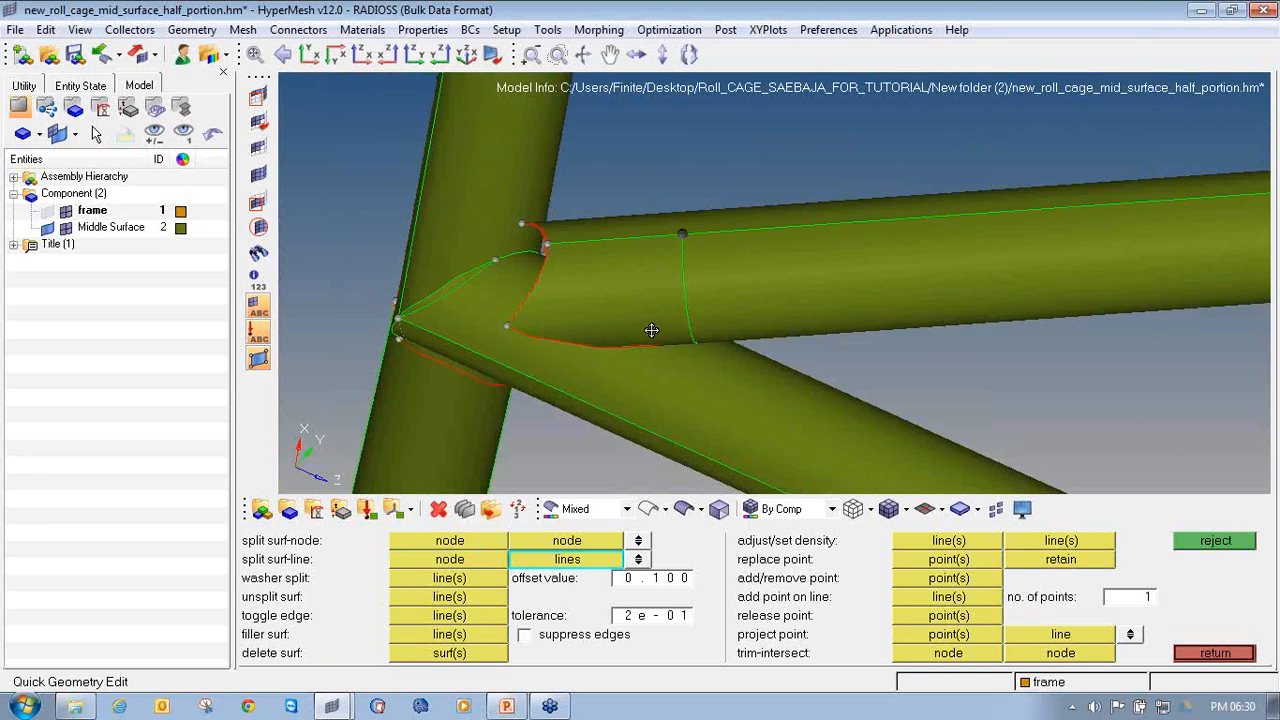
left_click_drag(666, 263, 560, 349, "ctrl")
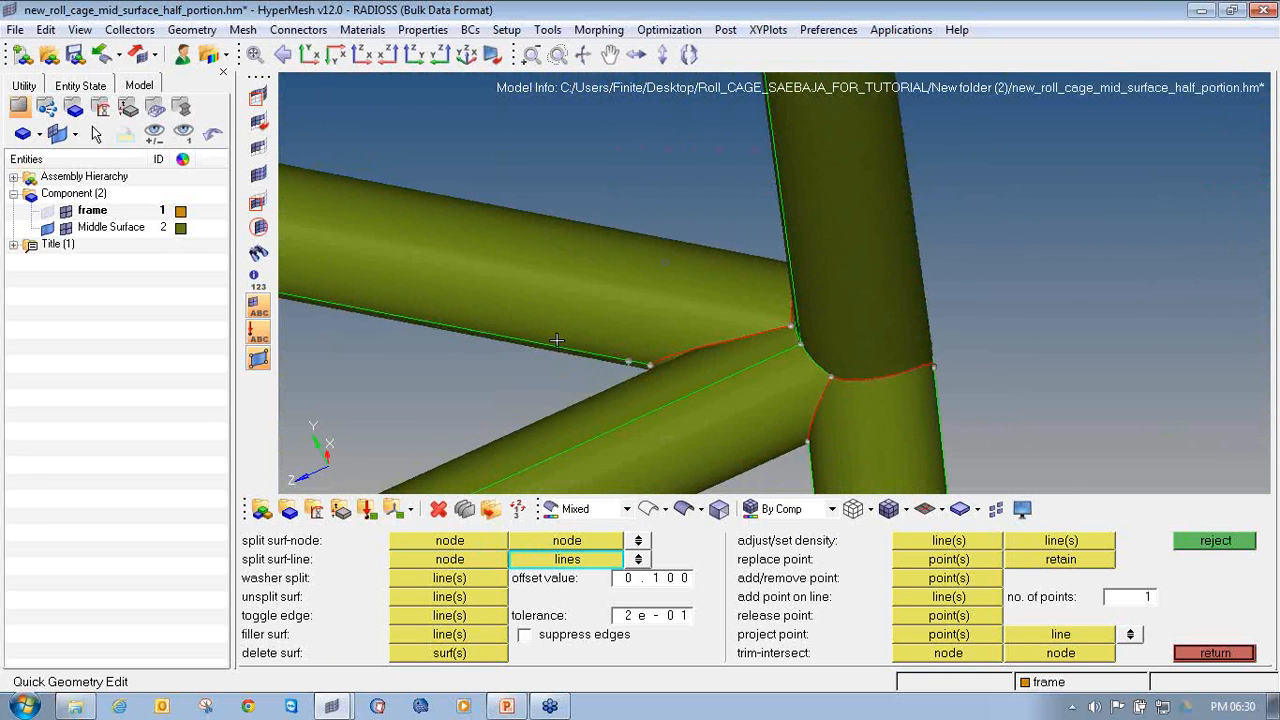
left_click_drag(653, 339, 597, 341, "ctrl")
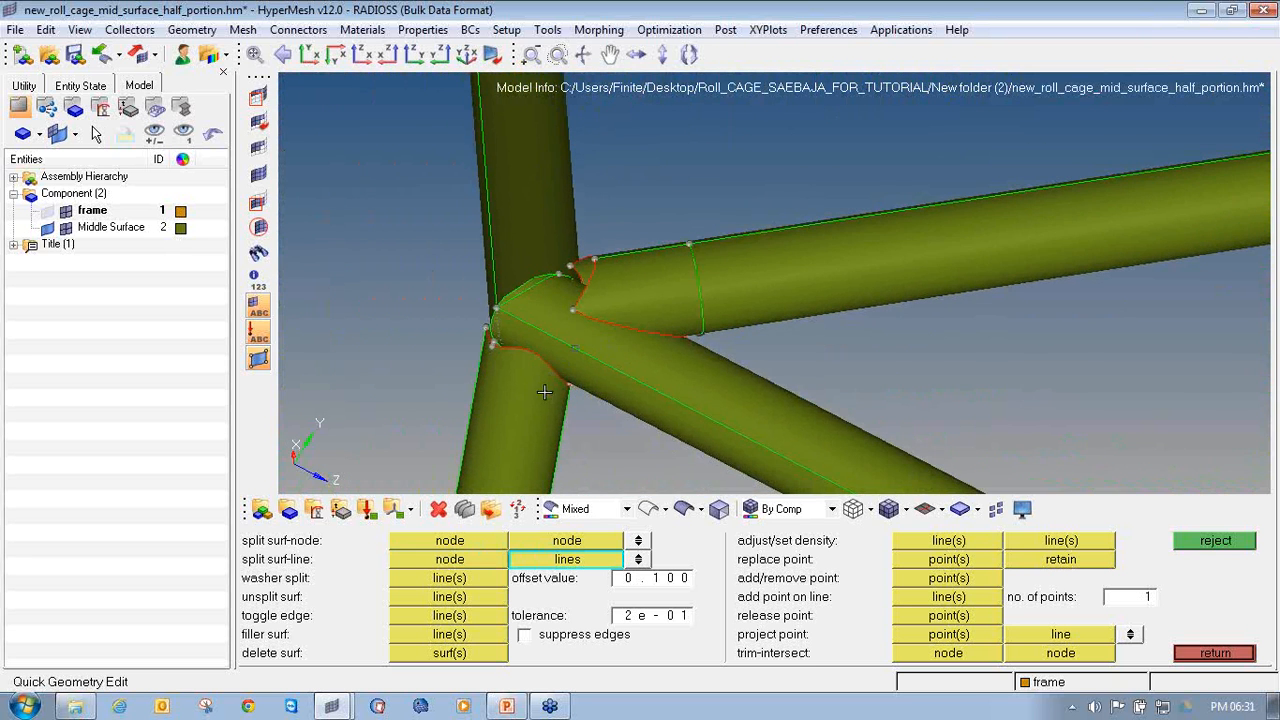
Split the surface of the tube running down from the joint crosswise a short distance below it, using a node-to-line split.
left_click(657, 508)
right_click_drag(589, 401, 591, 296, "ctrl")
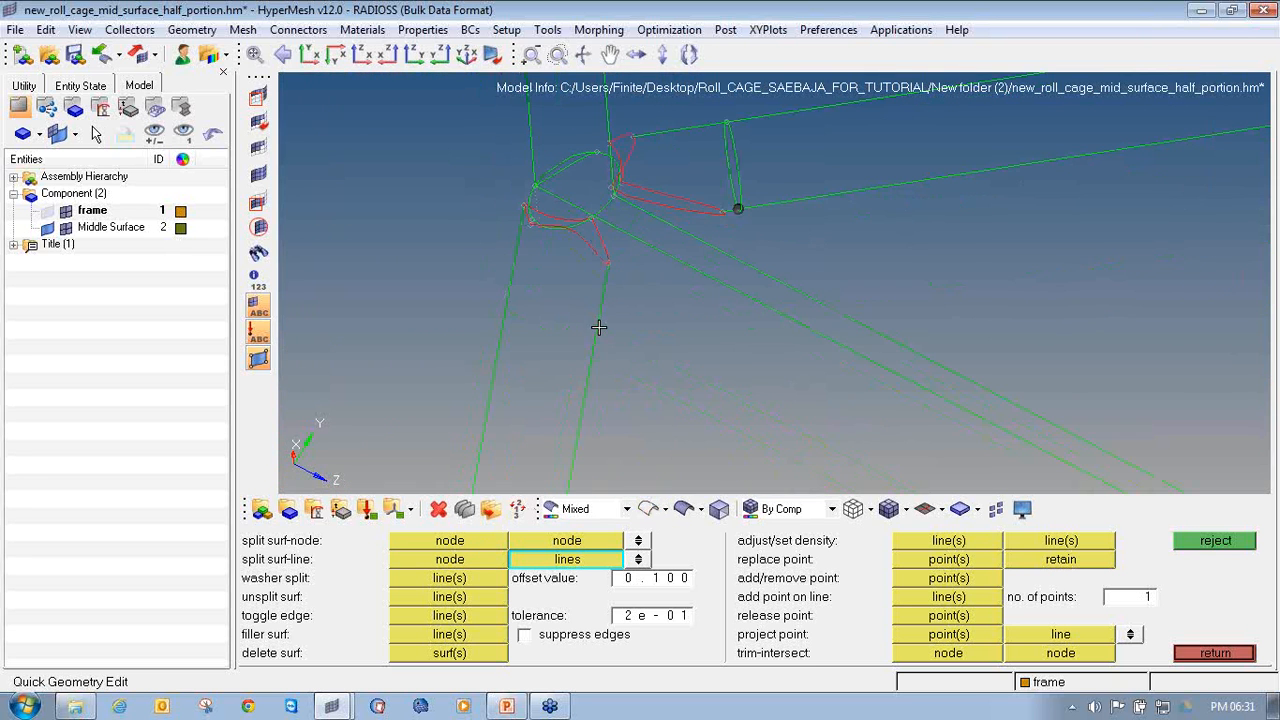
left_click(597, 340)
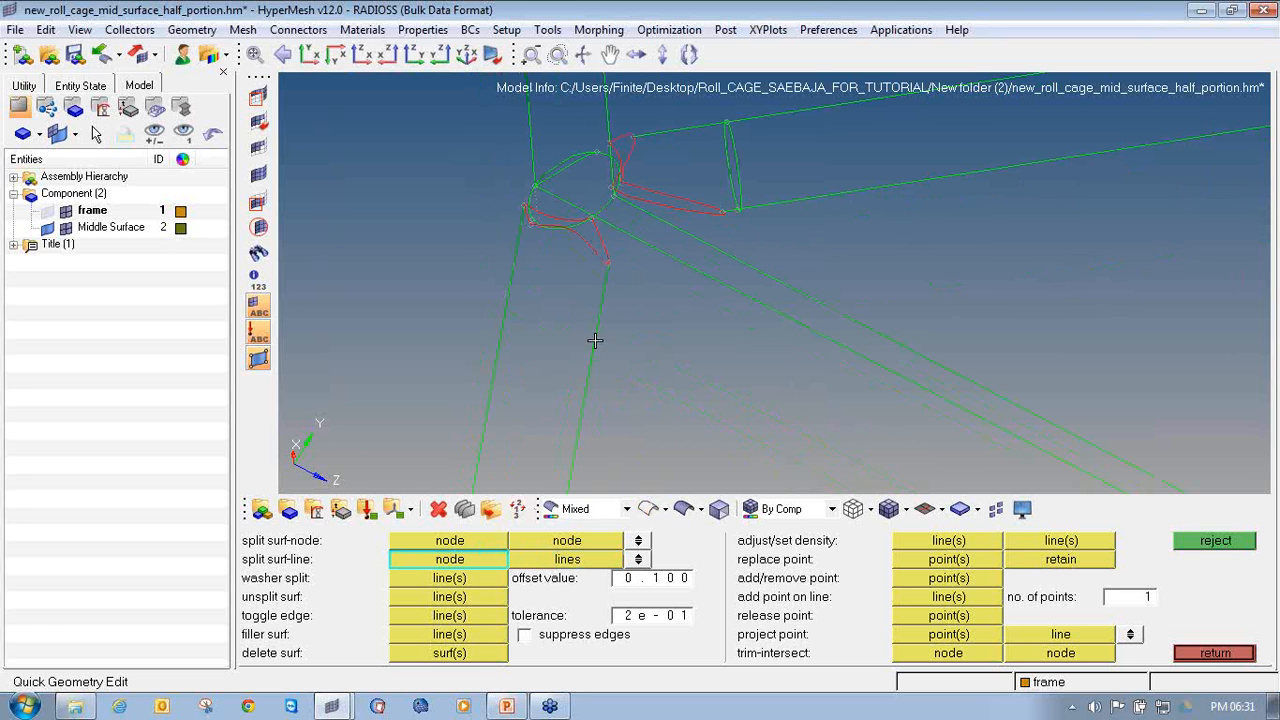
left_click(638, 559)
left_click(638, 559)
left_click(597, 335)
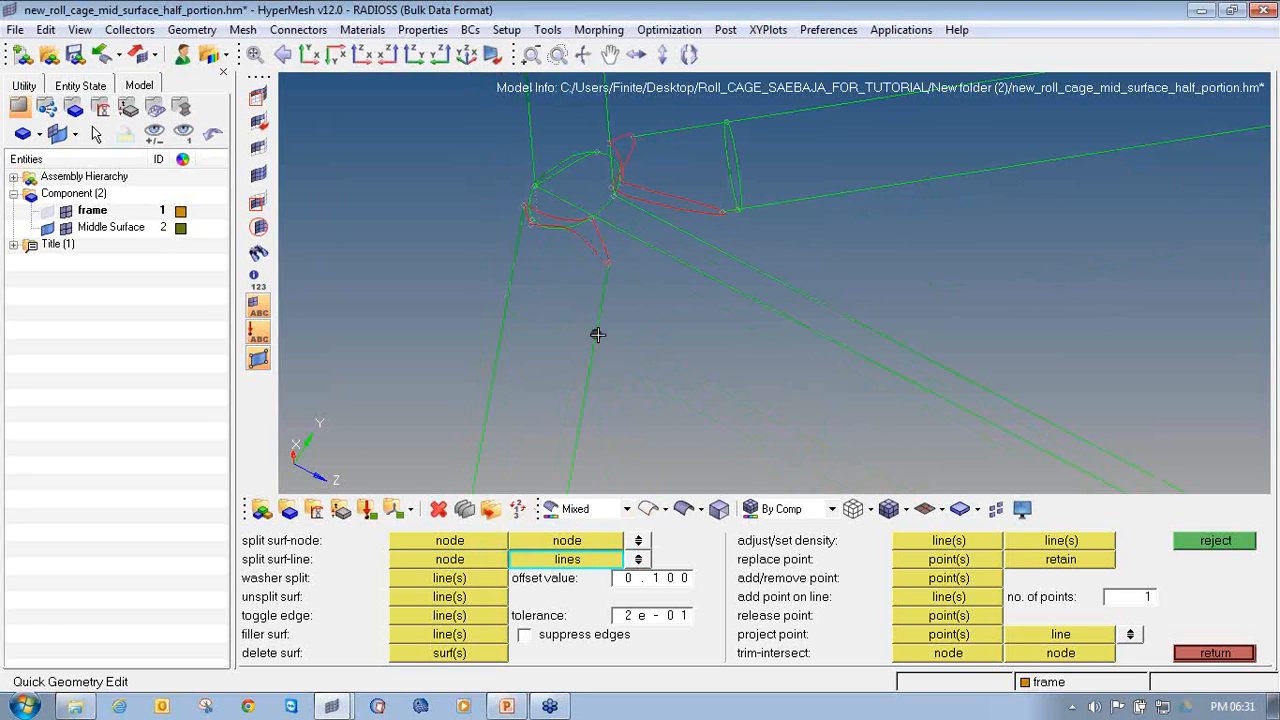
left_click(508, 312)
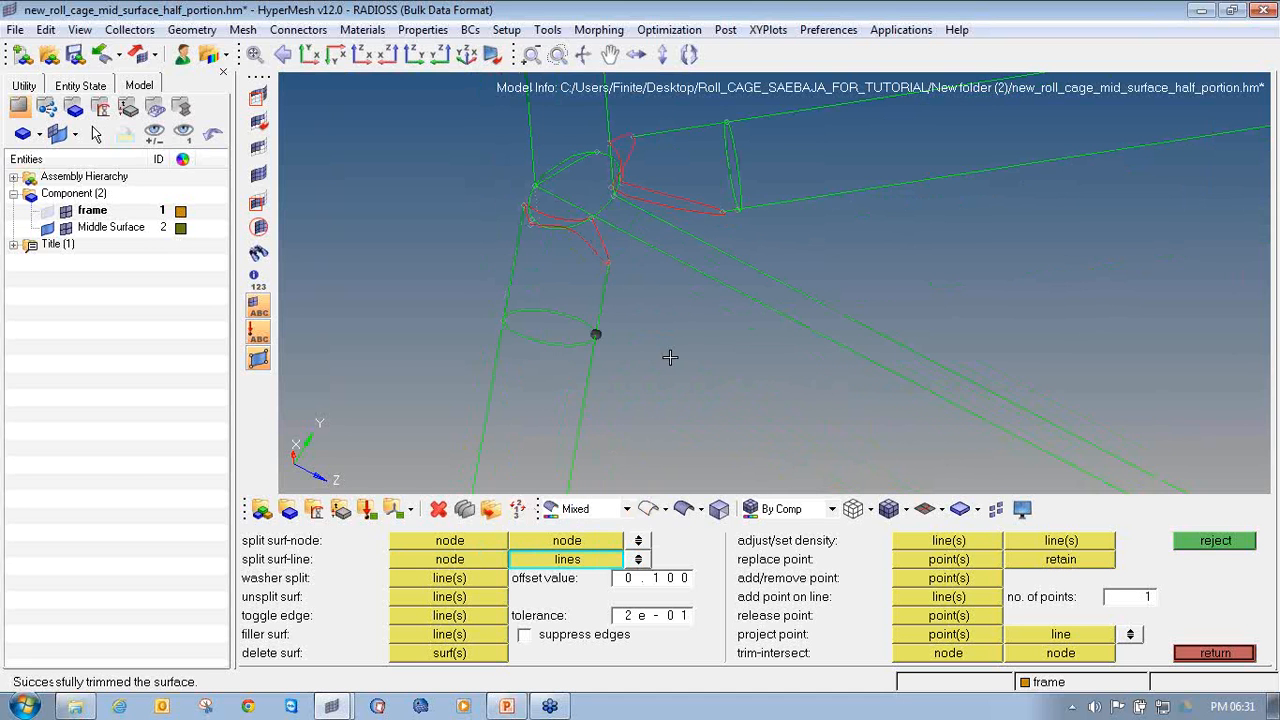
Split both halves of the thin-looking tube running diagonally down from the joint crosswise just beyond it, using node-to-line splits.
mouse_move(669, 354)
left_mouse_down("ctrl")
mouse_move(651, 294)
mouse_move(633, 321)
mouse_move(715, 318)
mouse_move(717, 337)
mouse_move(679, 338)
left_mouse_up("ctrl")
left_click(665, 311)
left_click(687, 318)
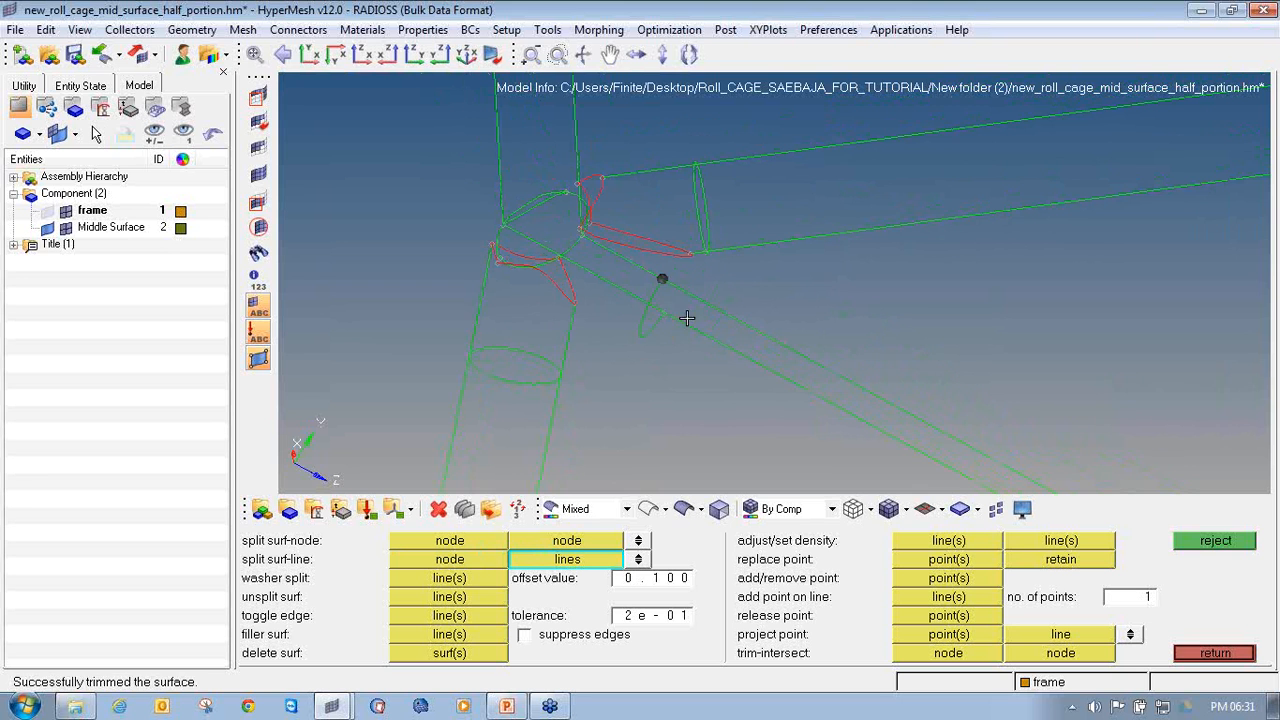
left_click_drag(706, 302, 672, 334, "ctrl")
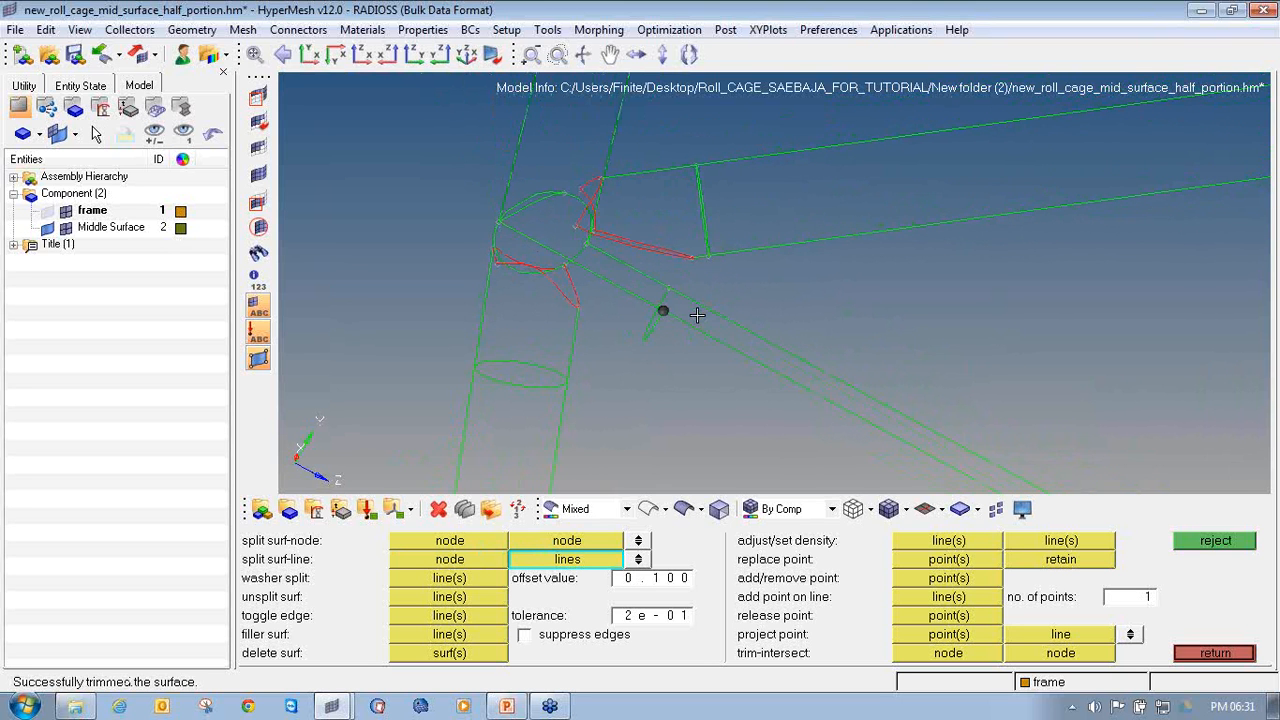
left_click(1215, 540)
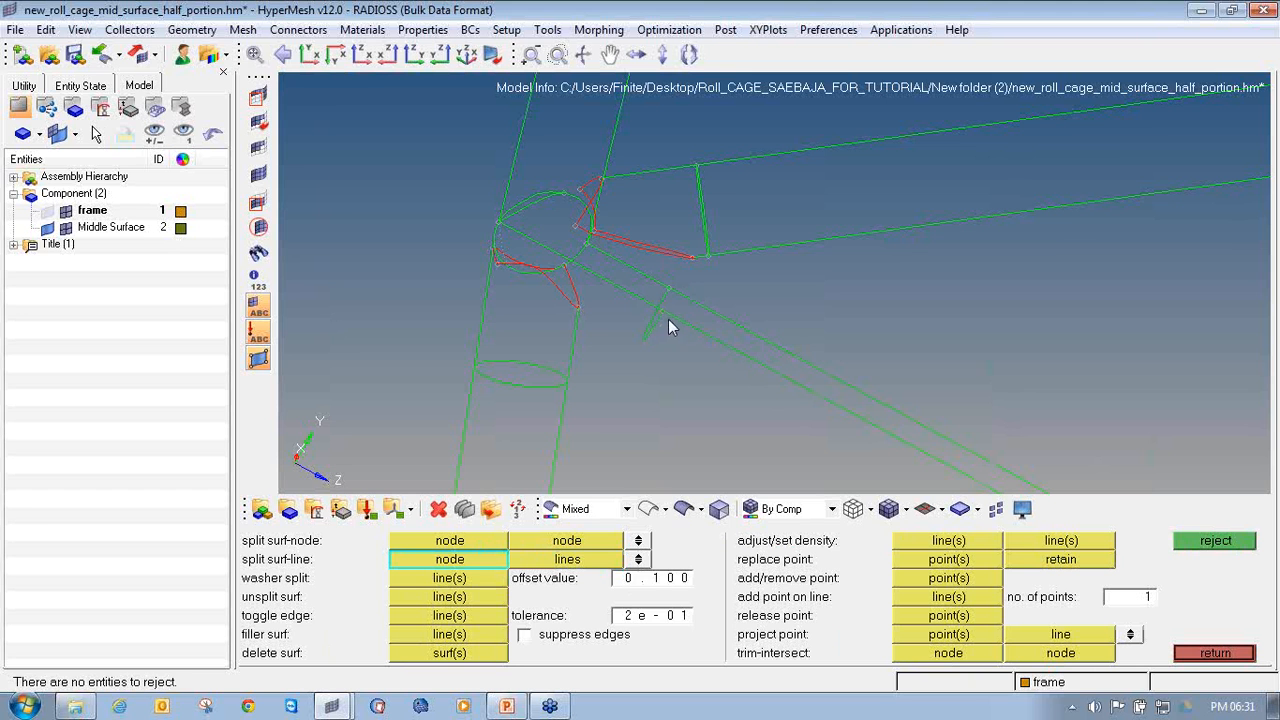
scroll(668, 312, "up", 2, "ctrl")
left_click(661, 310)
left_click(726, 294)
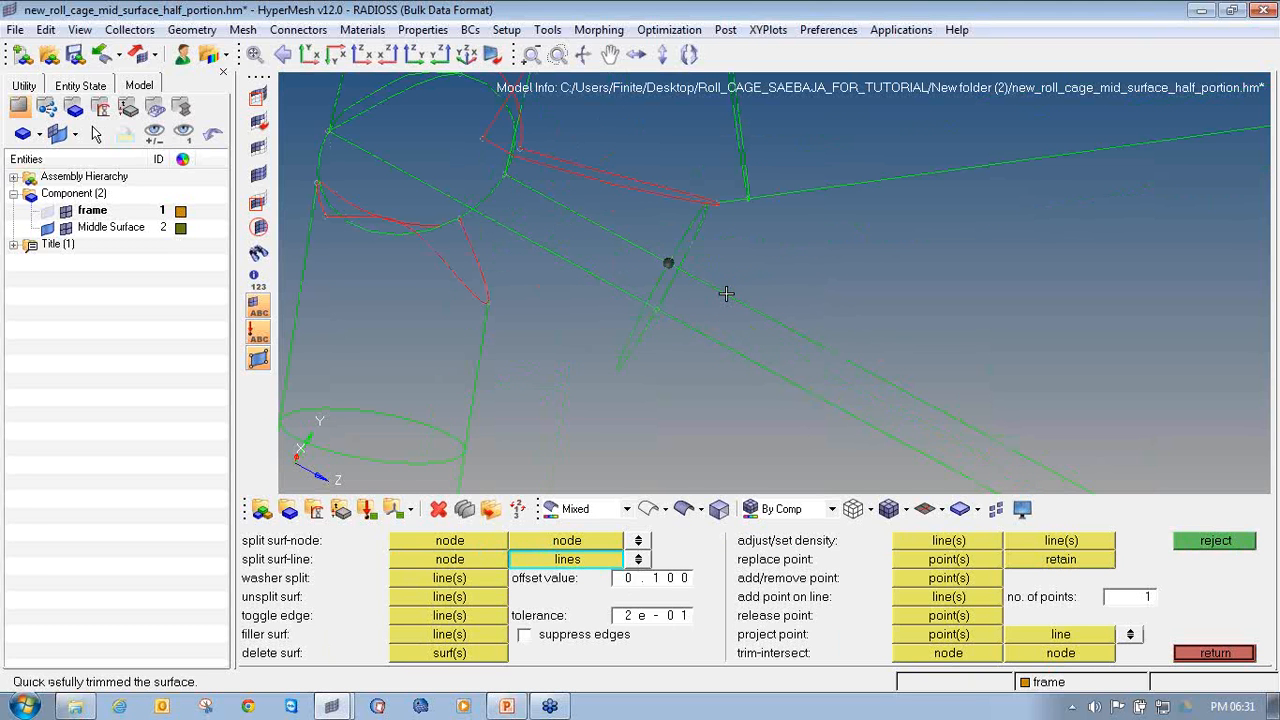
Split the surface of the tube running up from the joint crosswise a short distance above it, using a node-to-line split.
scroll(688, 311, "down", 3, "ctrl")
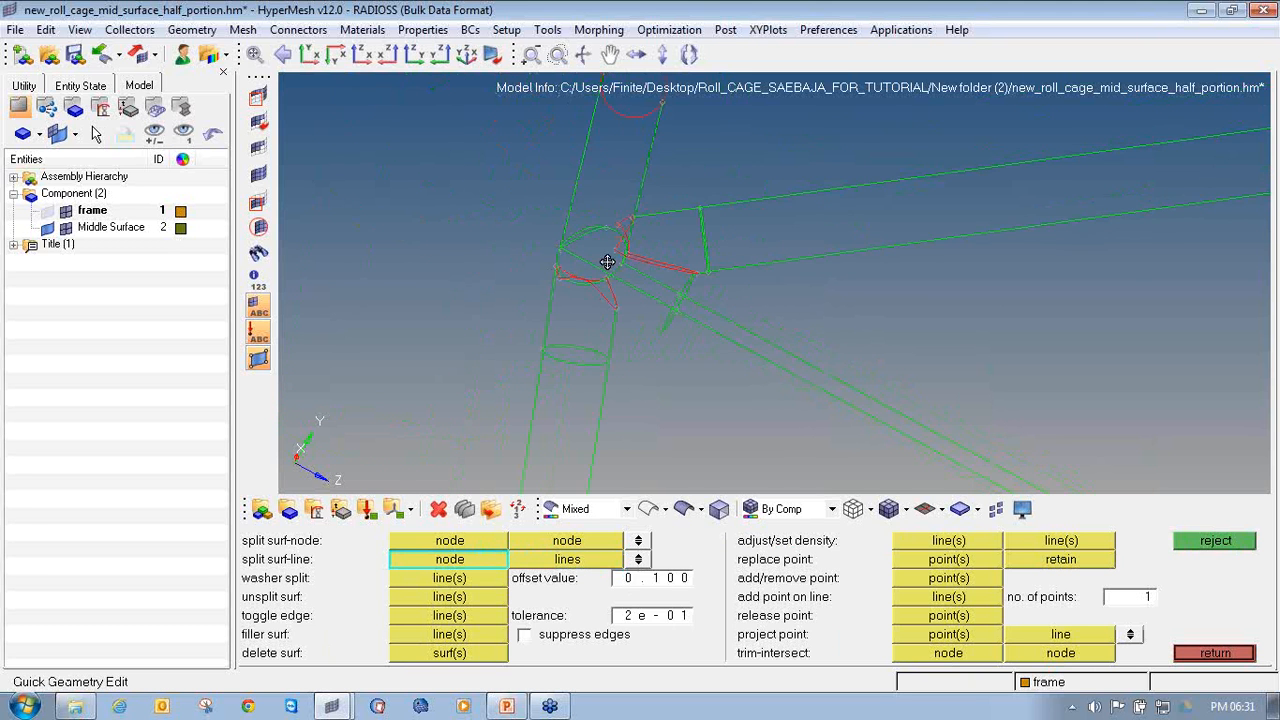
mouse_move(606, 263)
left_mouse_down("ctrl")
mouse_move(634, 330)
mouse_move(655, 329)
mouse_move(604, 271)
left_mouse_up("ctrl")
scroll(604, 271, "up", 2, "ctrl")
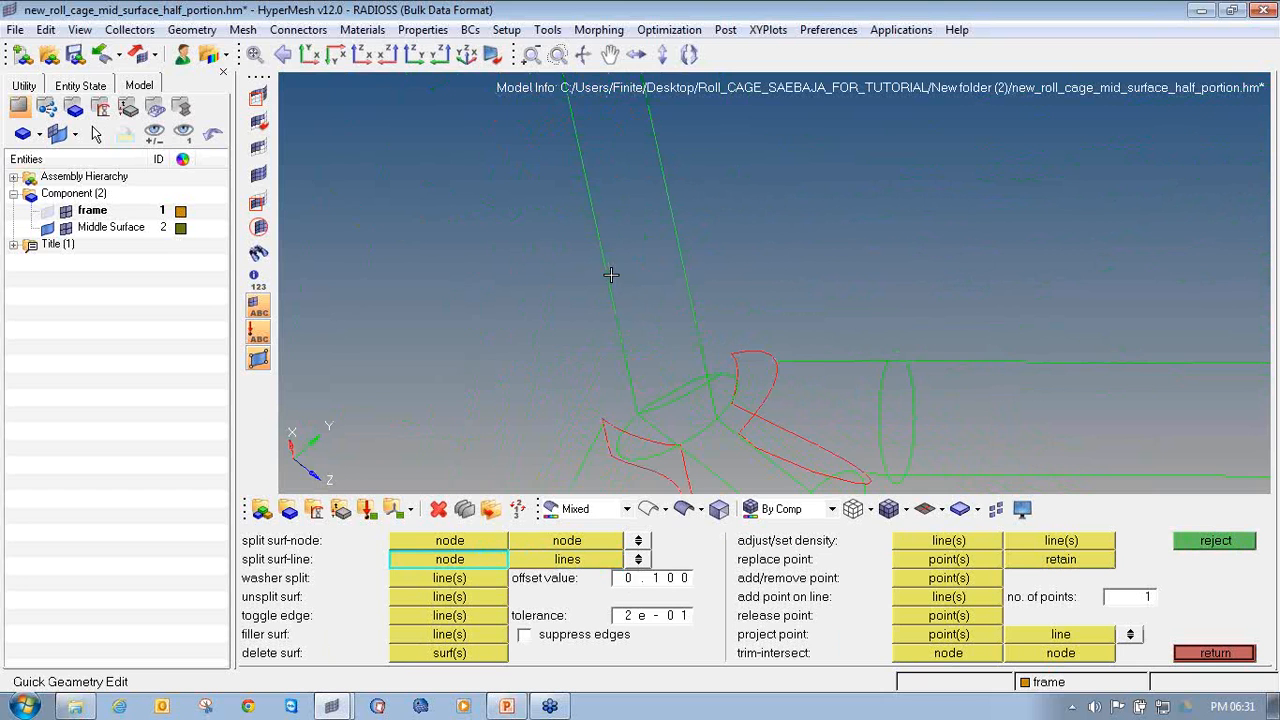
left_click(607, 271)
left_click(686, 289)
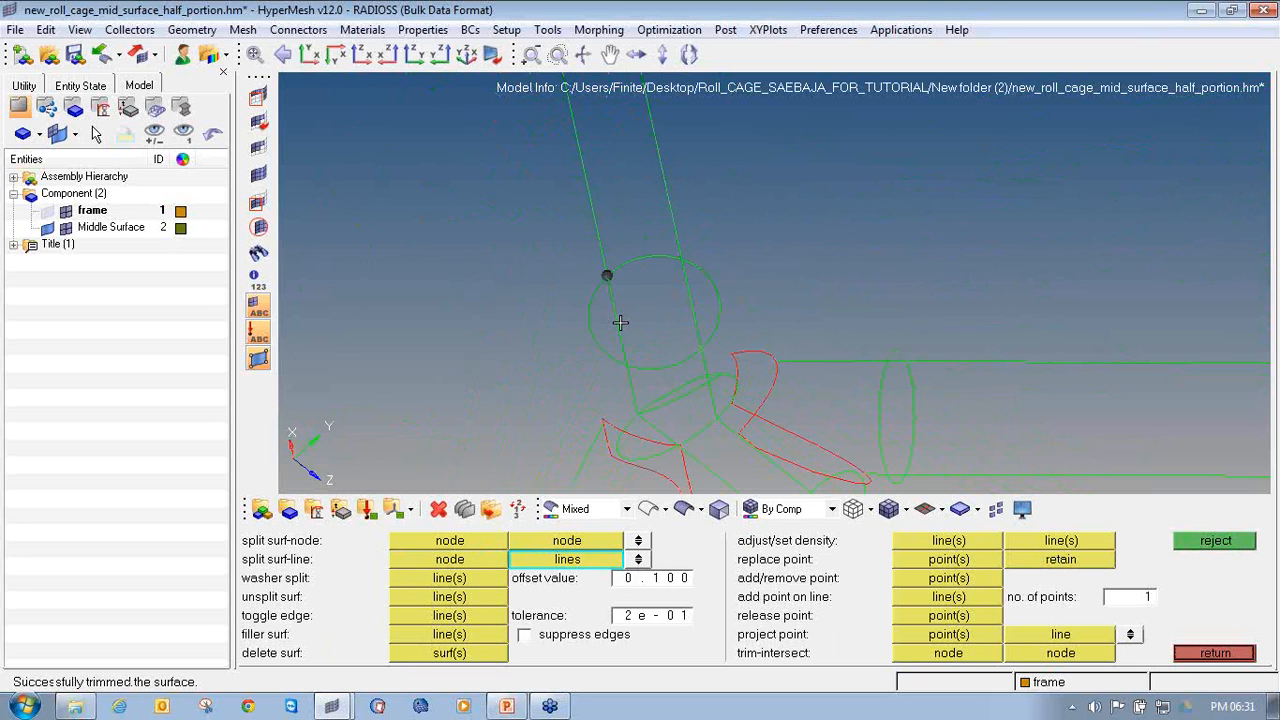
left_click_drag(622, 320, 711, 312, "ctrl")
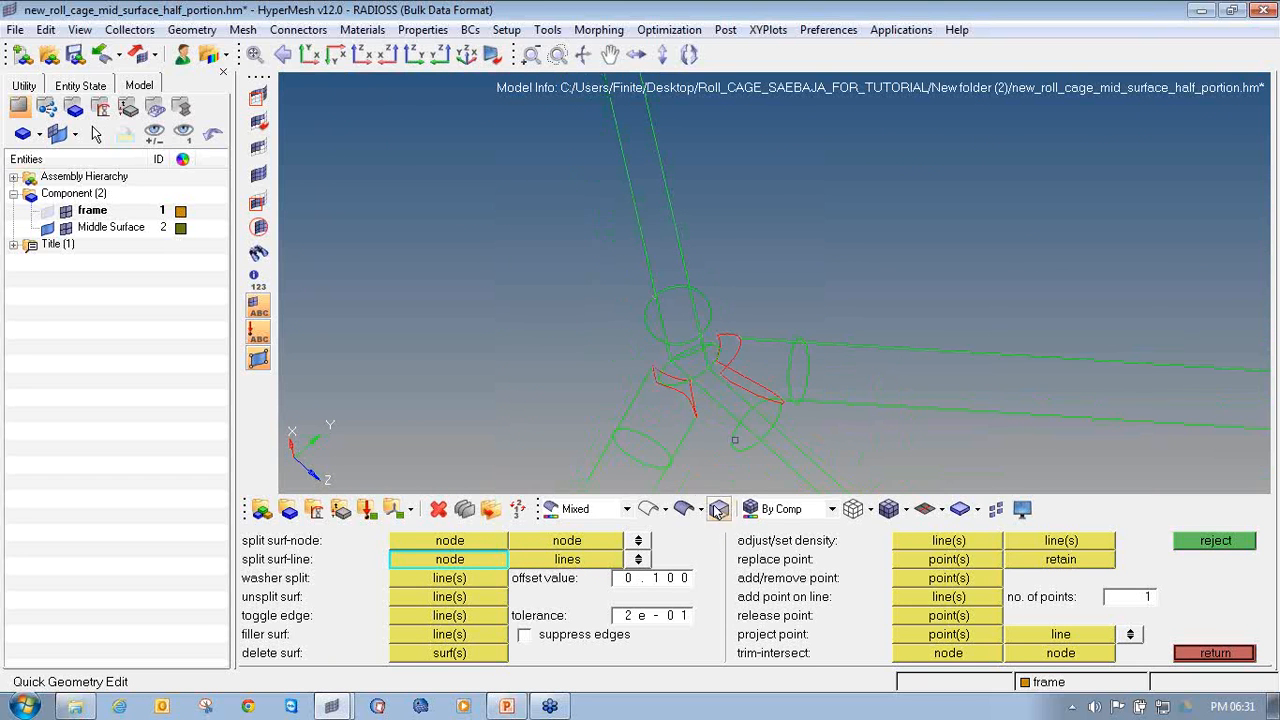
Delete the short tube surfaces around the joint, including the leftover sliver, in shaded display.
left_click(686, 508)
mouse_move(700, 411)
left_mouse_down("ctrl")
mouse_move(859, 393)
mouse_move(786, 377)
mouse_move(771, 391)
left_mouse_up("ctrl")
right_click_drag(771, 391, 729, 348, "ctrl")
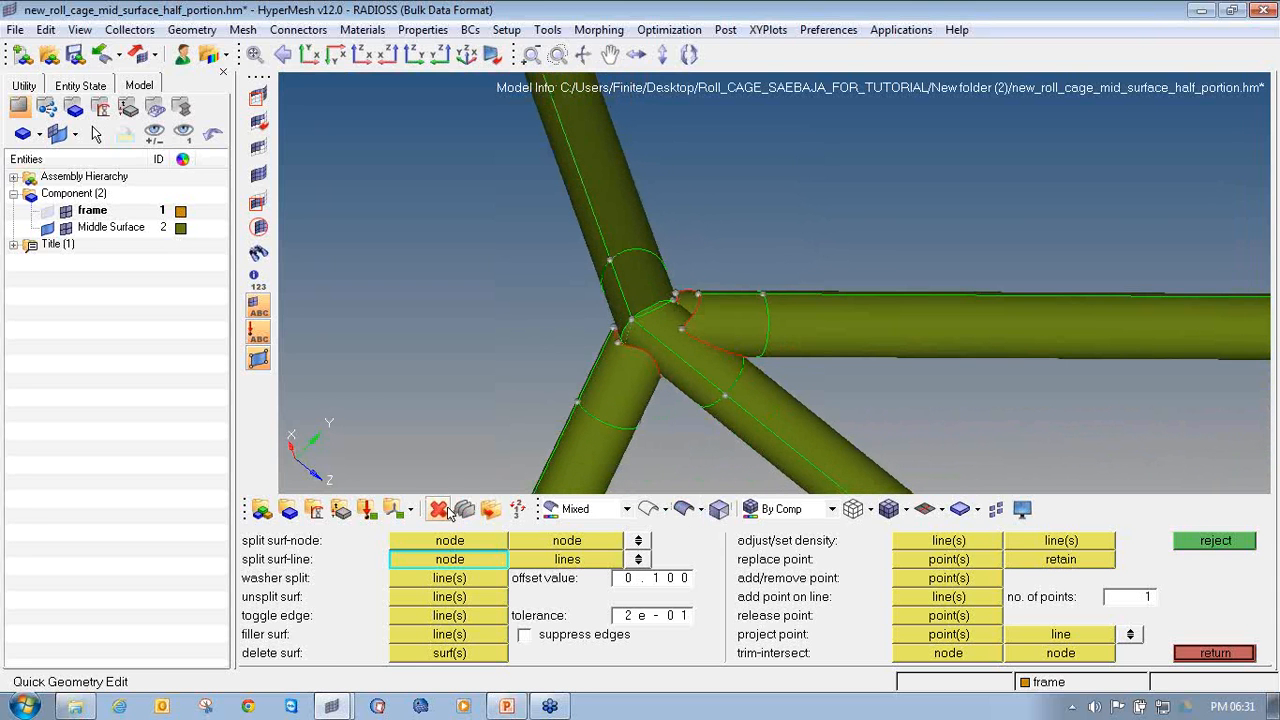
key("F2")
left_click_drag(700, 372, 633, 363, "shift")
middle_click(633, 363)
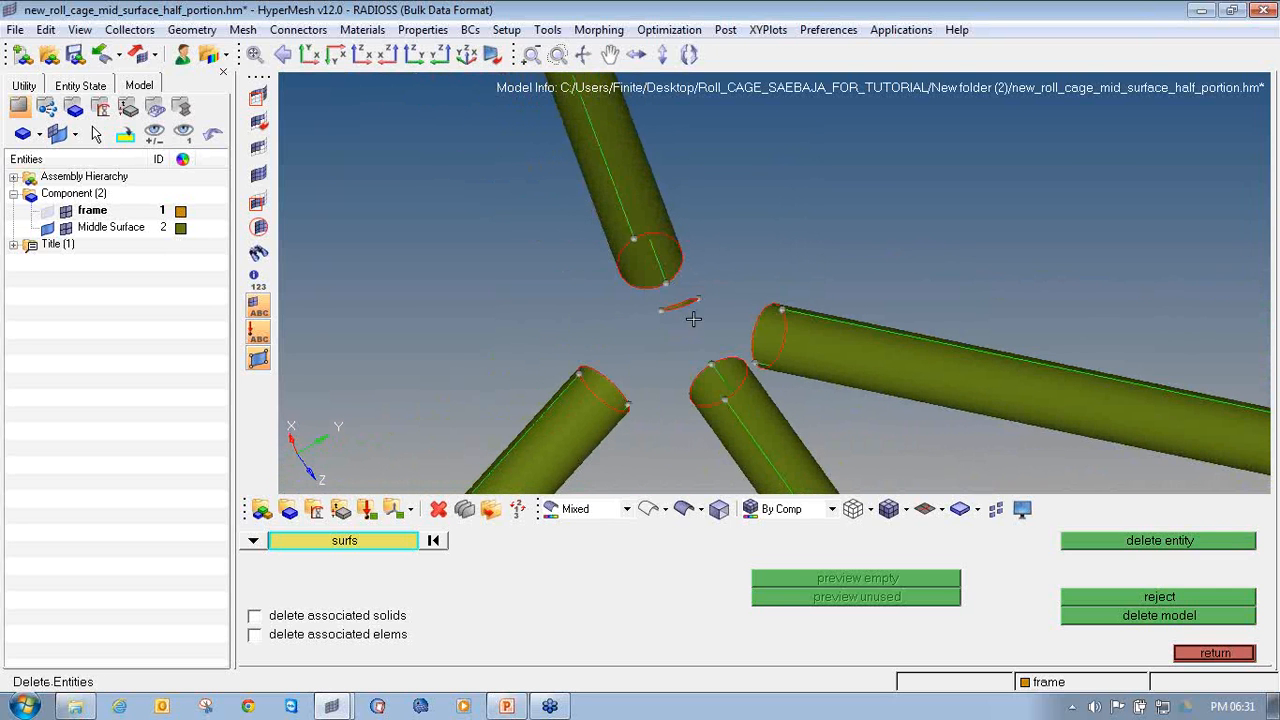
left_click(690, 305)
middle_click(666, 310)
left_click_drag(666, 310, 846, 426, "ctrl")
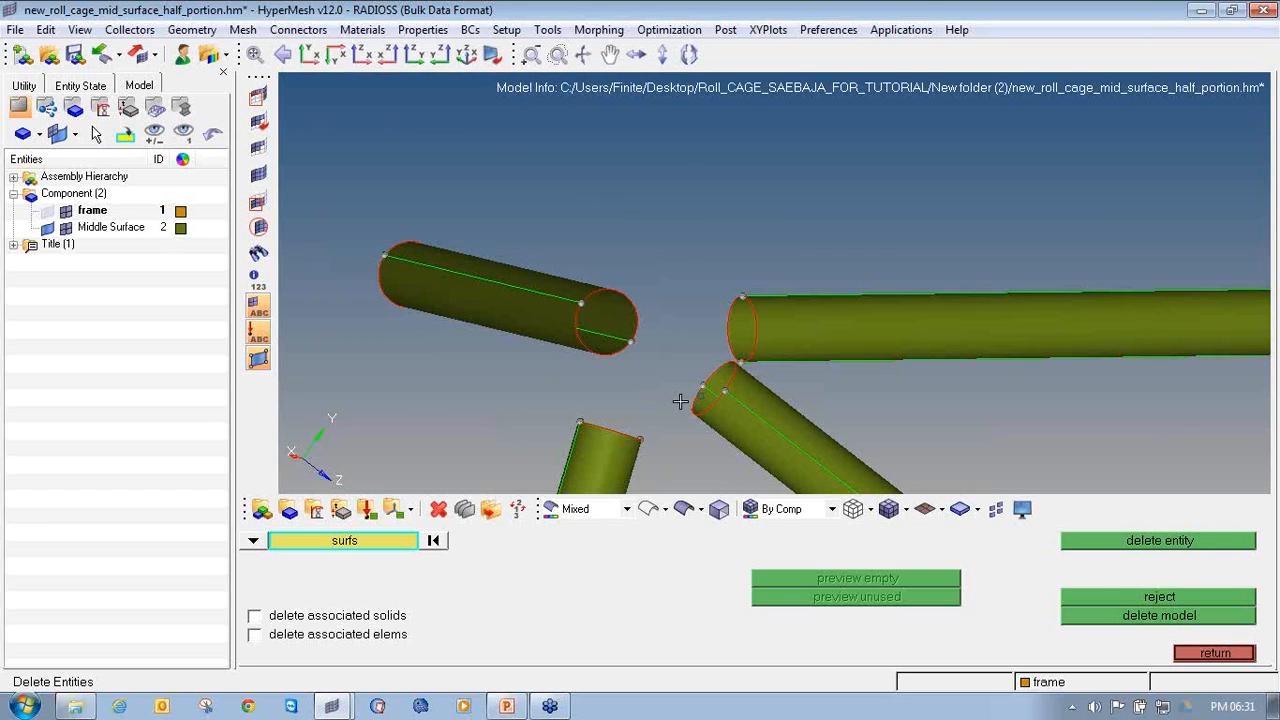
Set up the surface edit Extend function to extend over edges by a distance of 100.
key("F11")
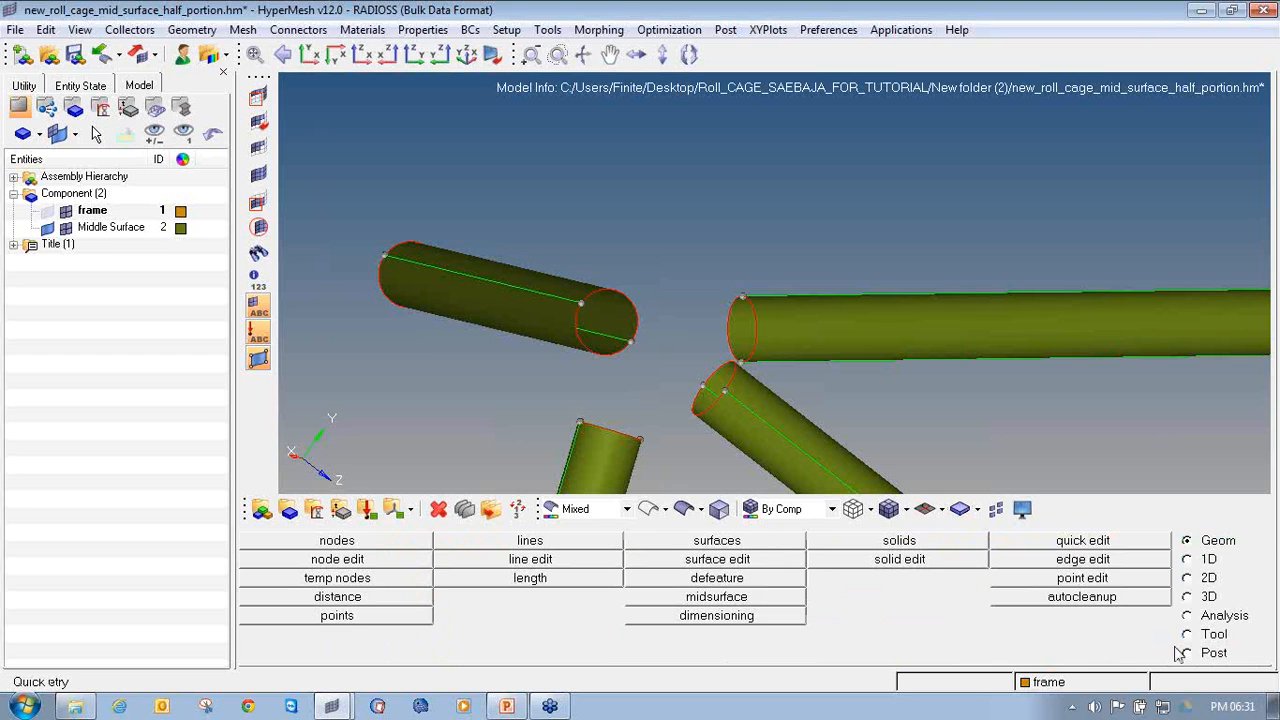
left_click(1214, 653)
key("shift+F11")
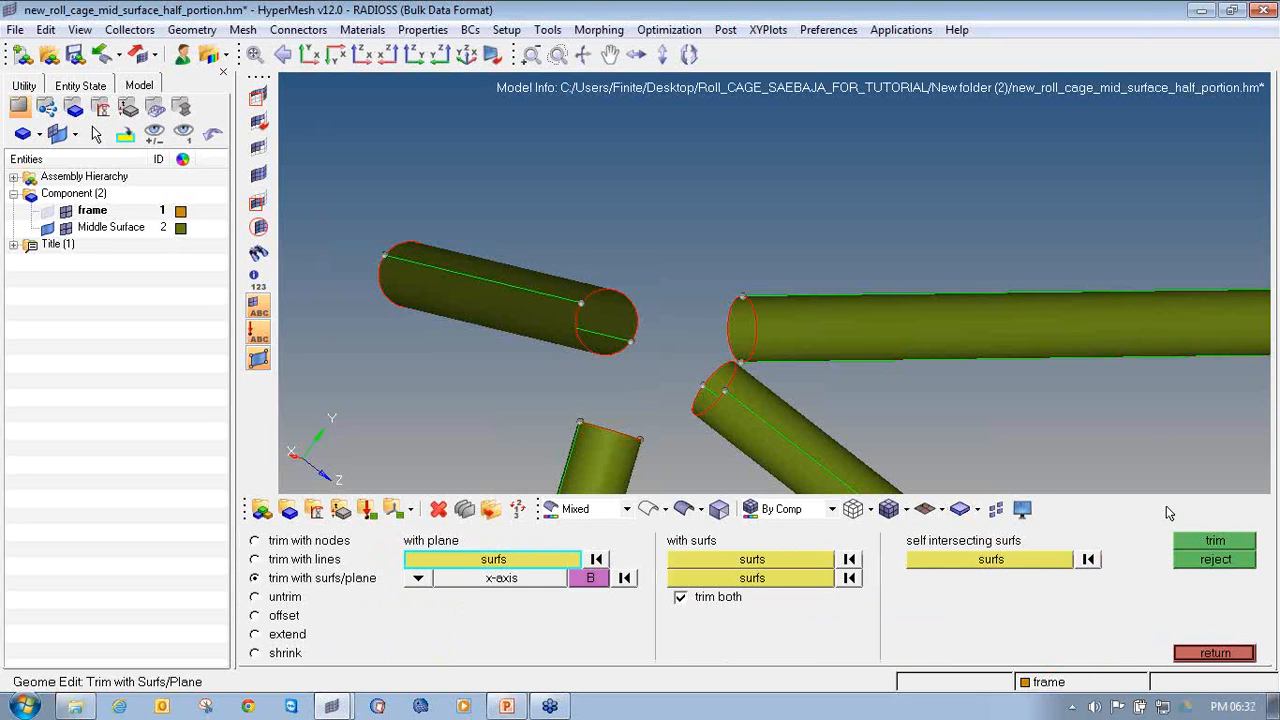
left_click(281, 635)
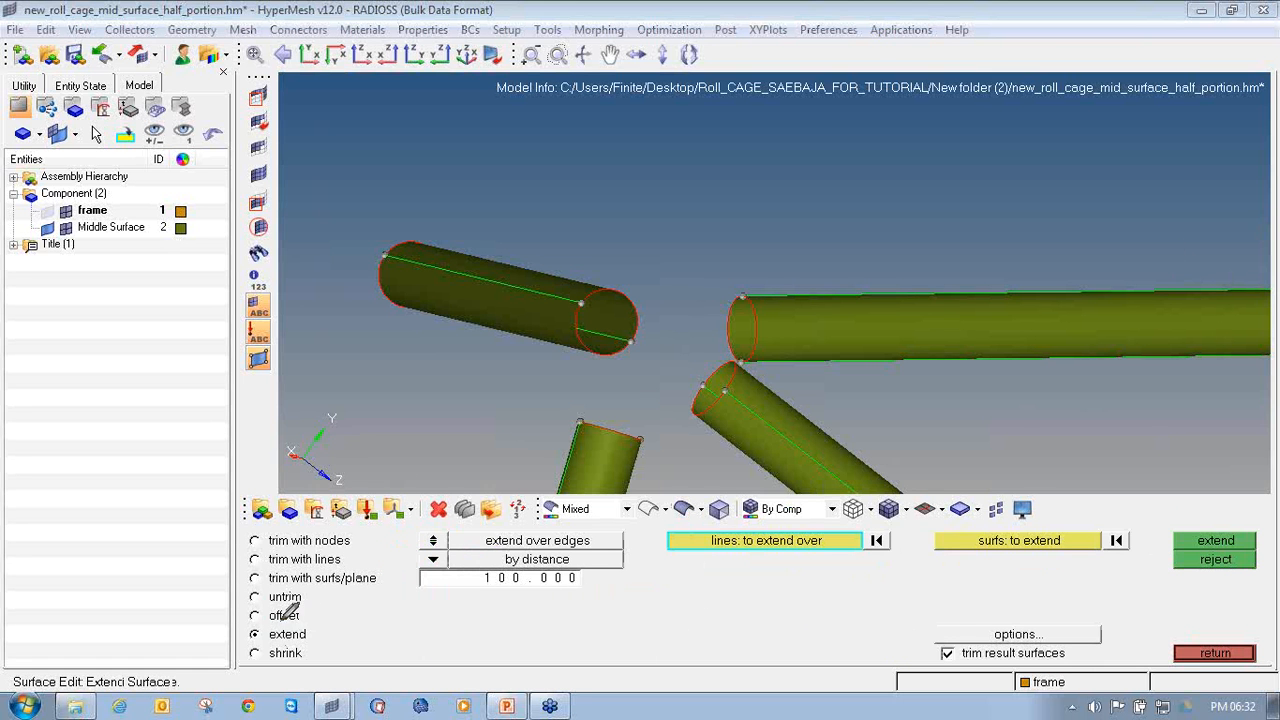
mouse_move(297, 616)
left_mouse_down()
mouse_move(250, 640)
mouse_move(322, 642)
mouse_move(302, 614)
left_mouse_up()
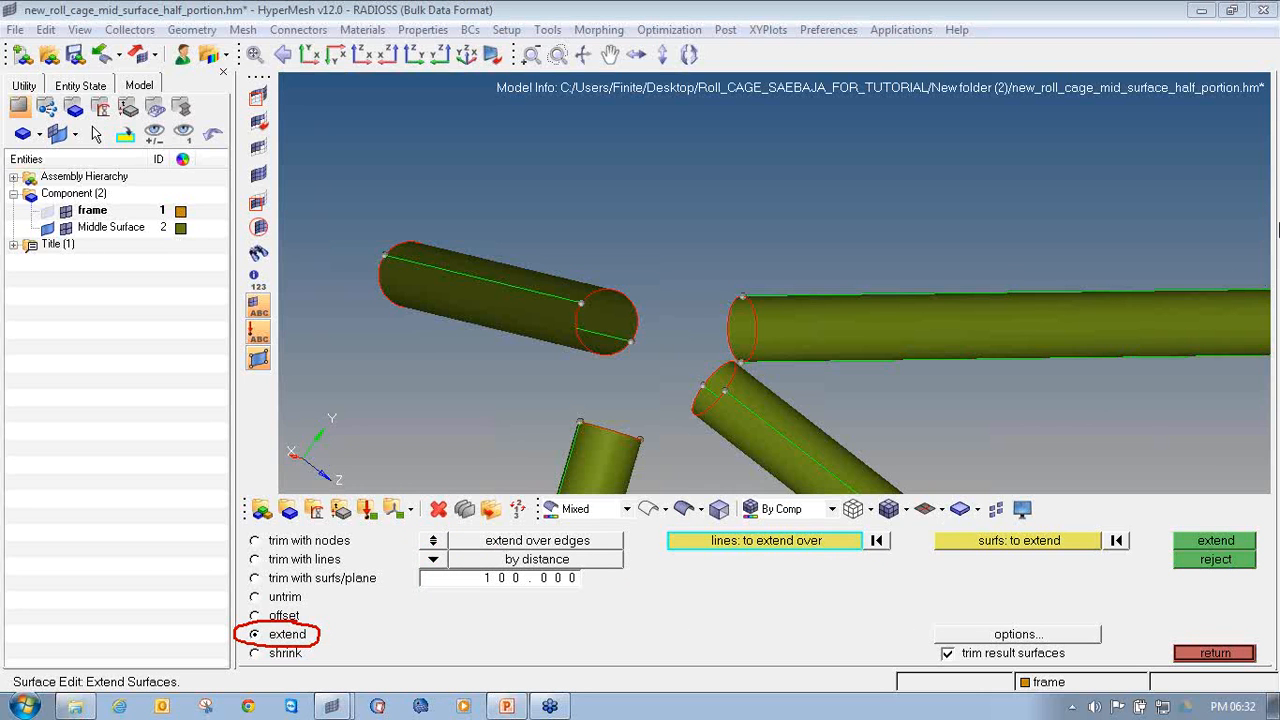
left_click(433, 540)
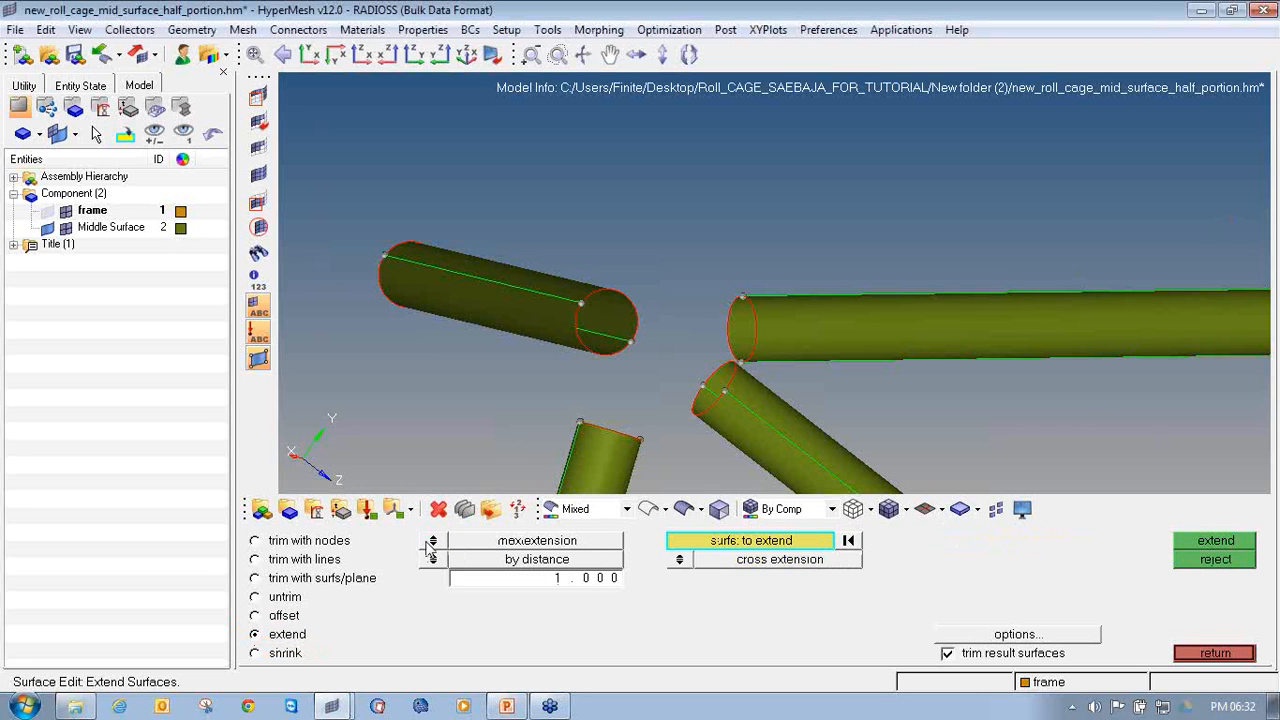
left_click(433, 540)
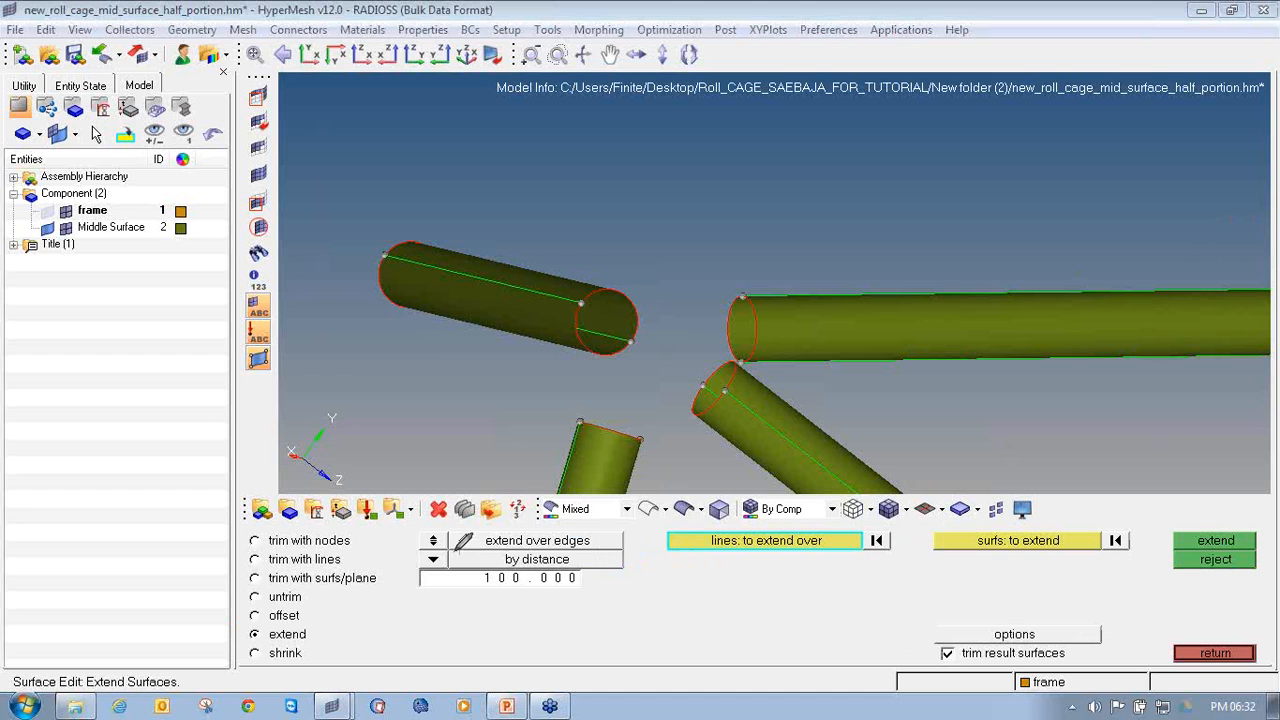
left_click_drag(469, 547, 620, 547)
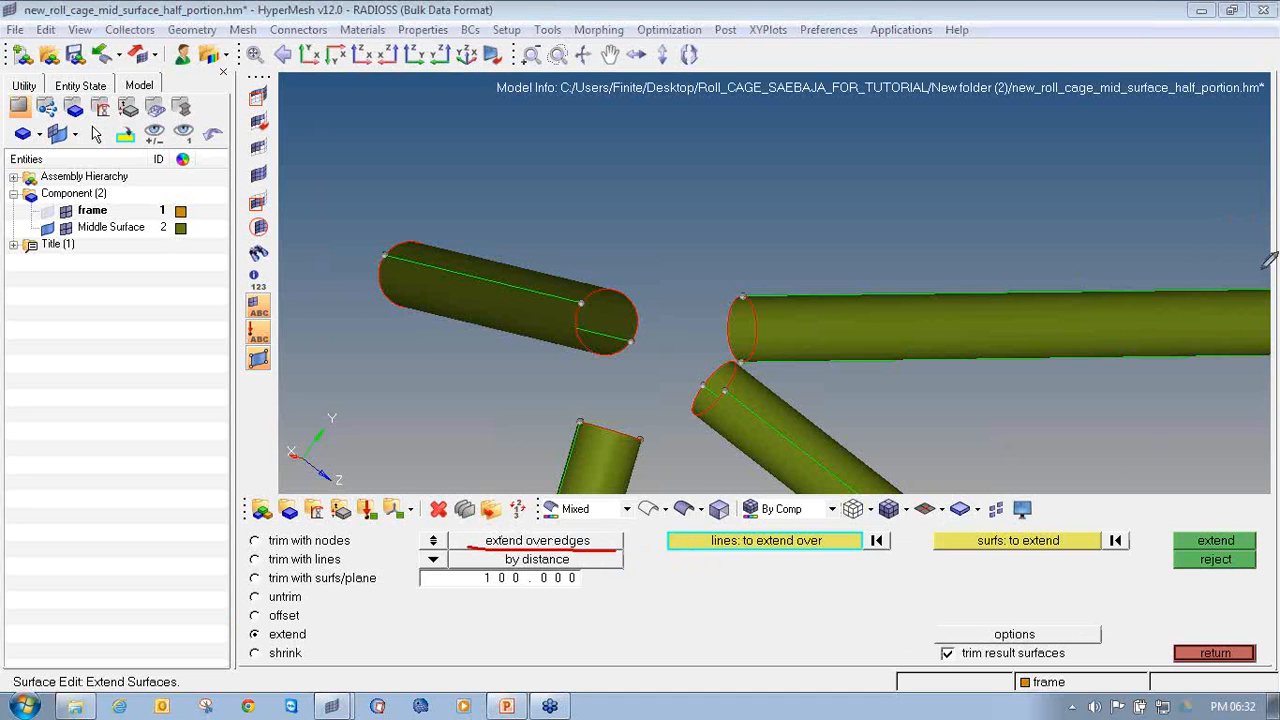
left_click(431, 560)
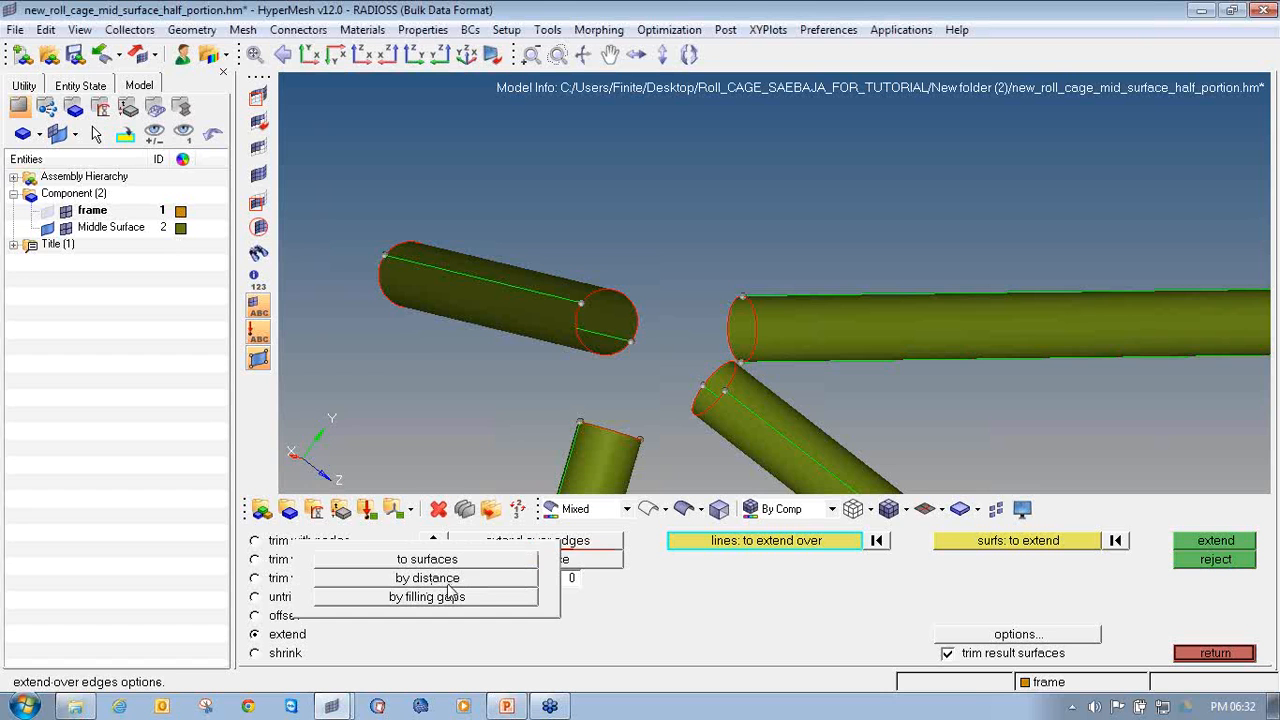
left_click(428, 578)
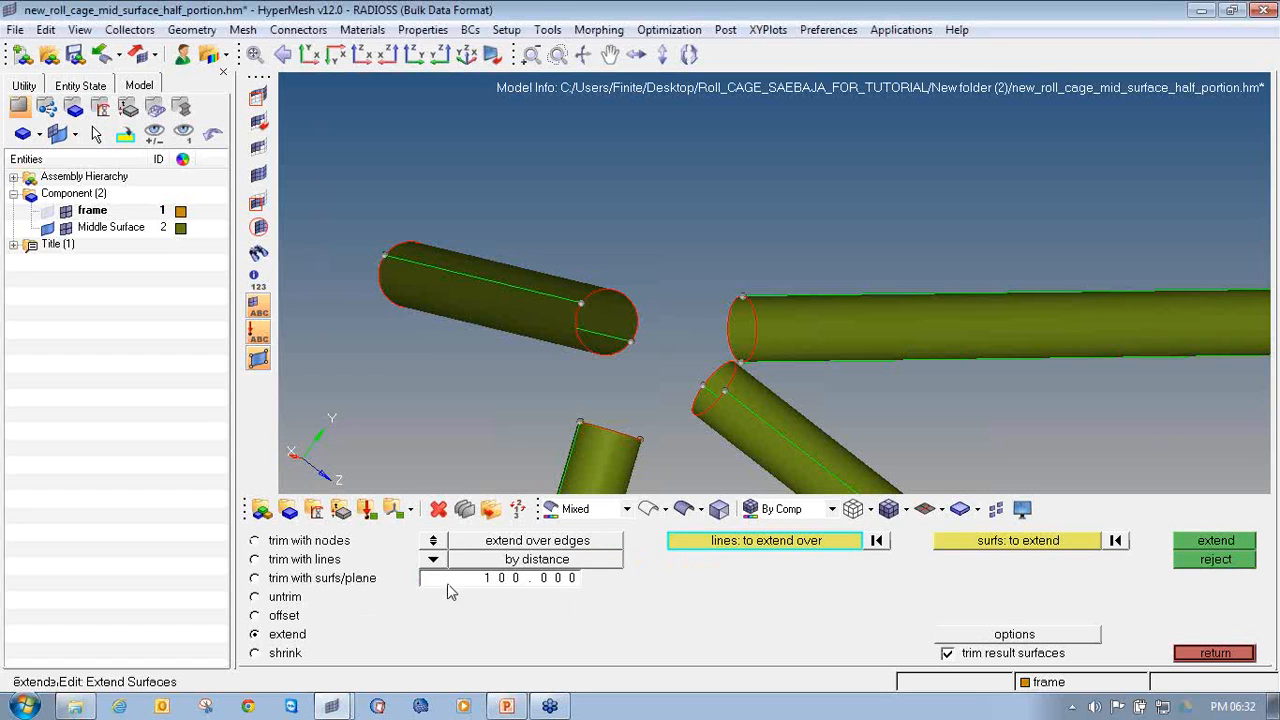
left_click(558, 585)
type("100")
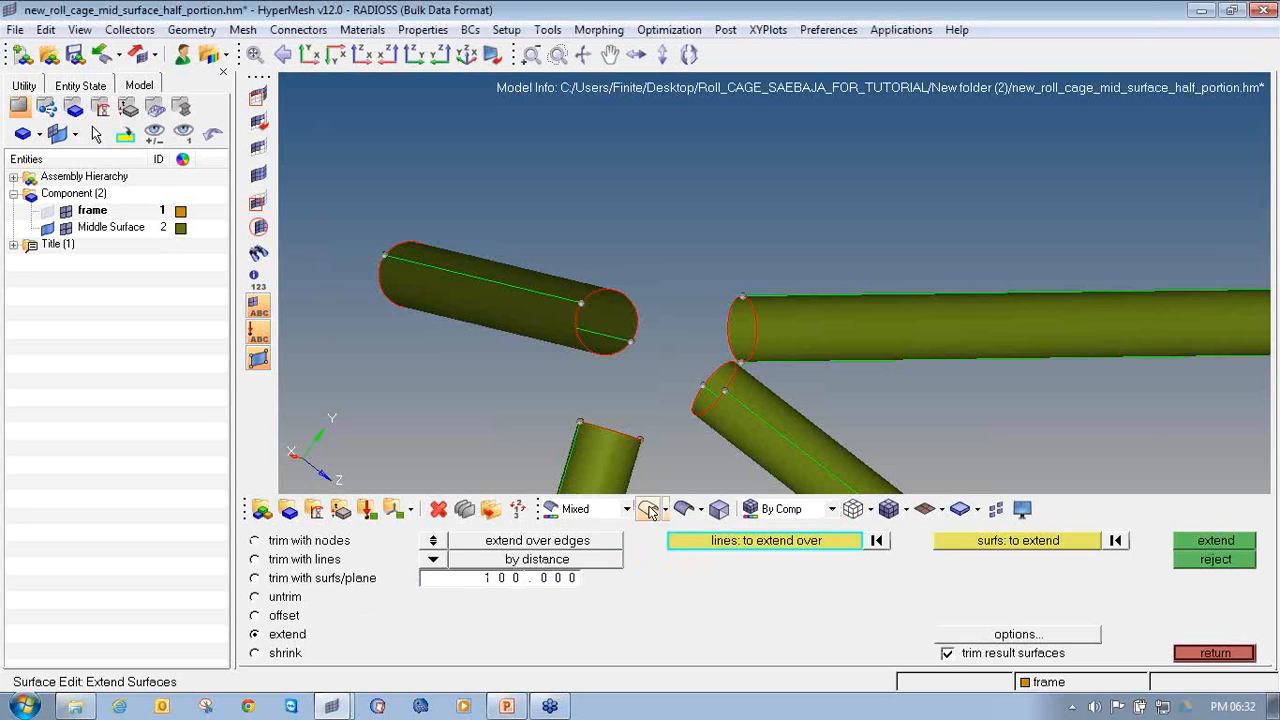
Extend the upper tube's surface past its open circular edge into the joint gap by the set distance of 100.
scroll(574, 328, "up", 4)
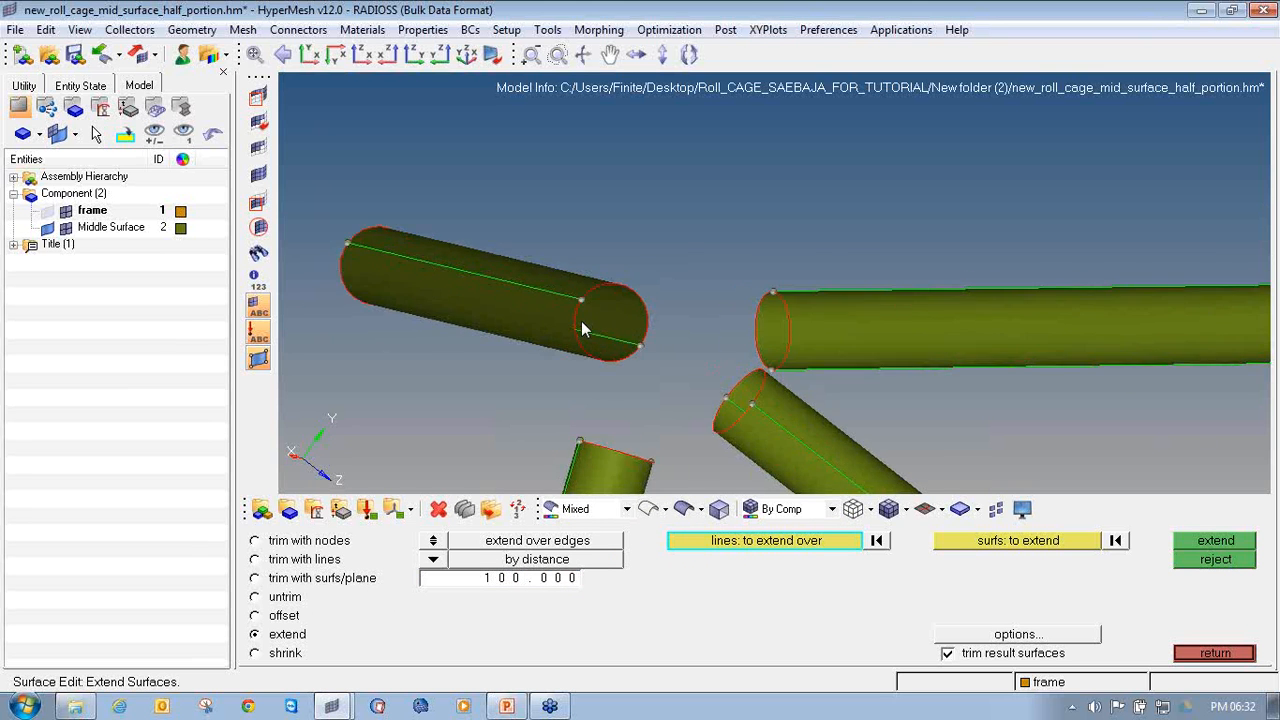
scroll(574, 321, "down", 5)
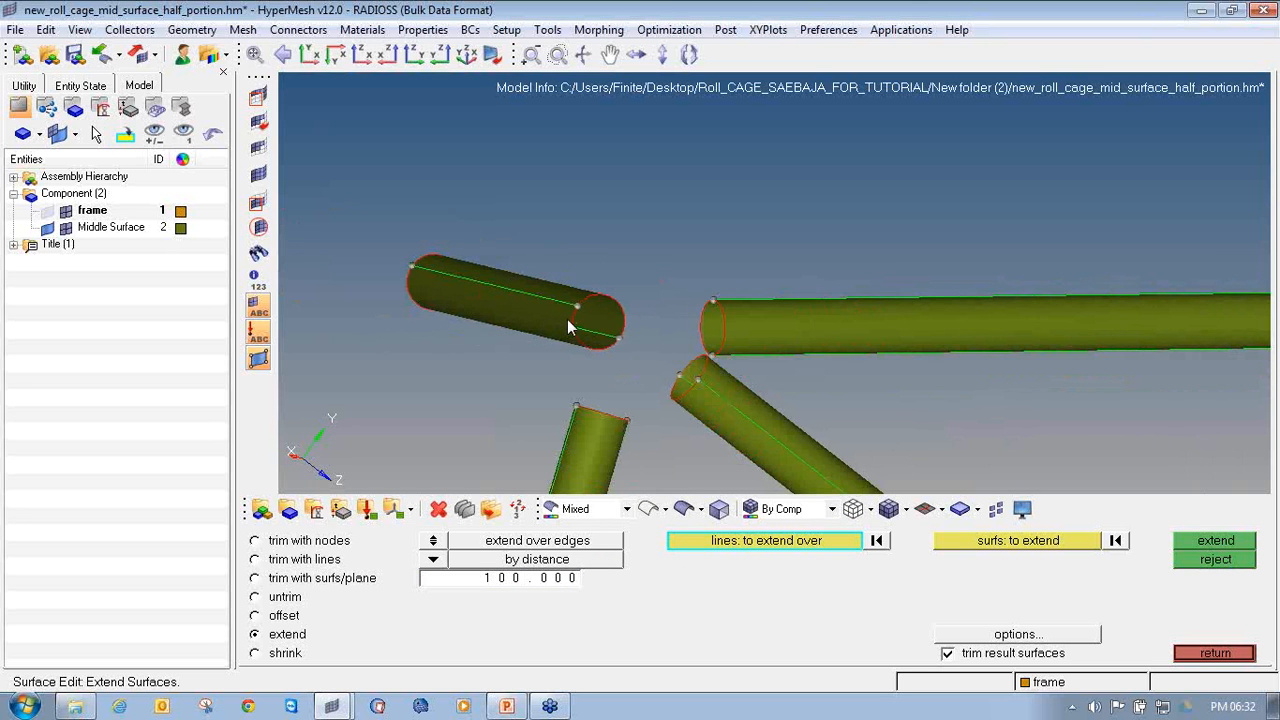
scroll(567, 319, "up", 3)
scroll(567, 319, "up", 2)
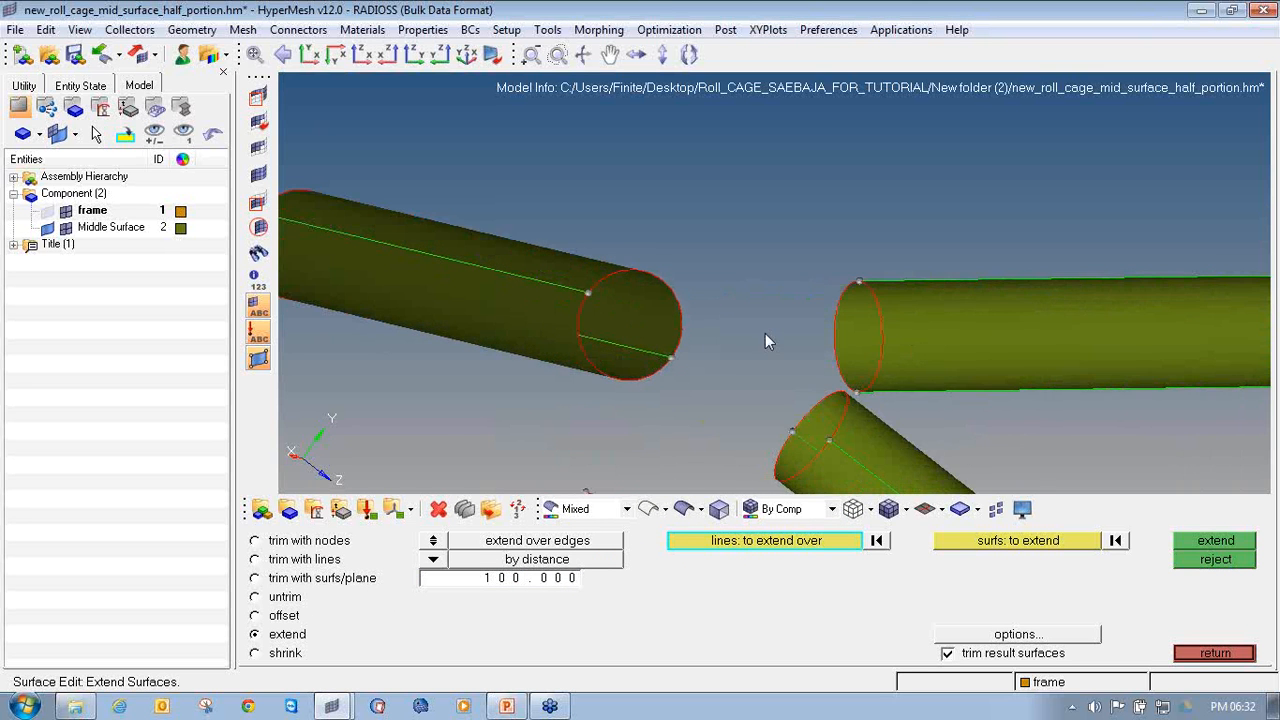
left_click(586, 321)
middle_click(711, 359)
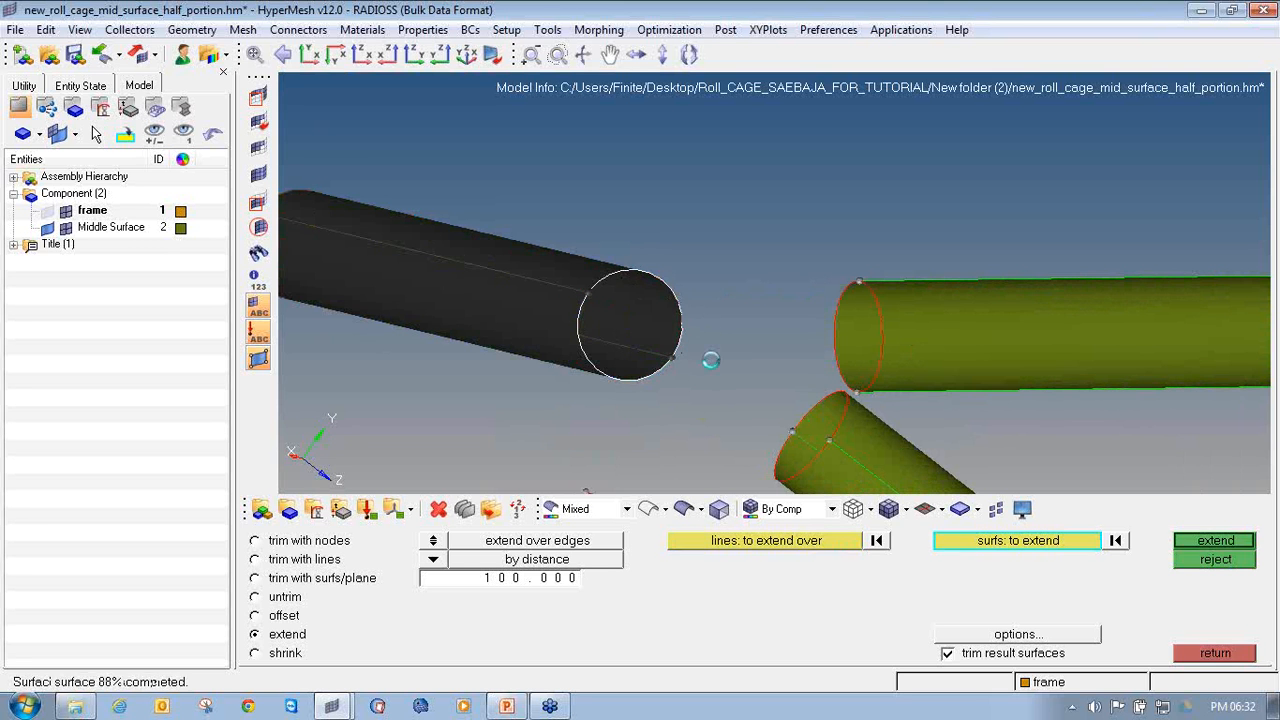
Extend the lower diagonal tube's surface by 100 over its open end edge at the joint.
left_click_drag(779, 387, 823, 391, "ctrl")
left_click(890, 402)
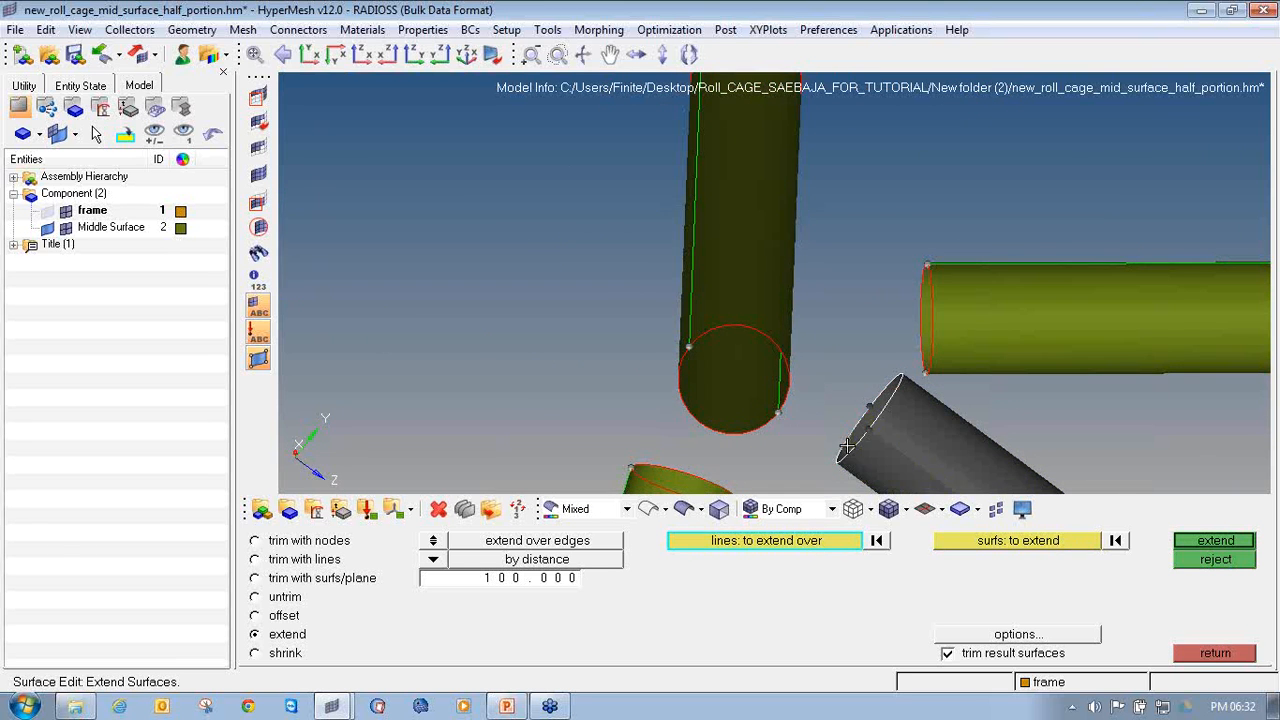
middle_click(846, 446)
left_click_drag(796, 424, 861, 435, "ctrl")
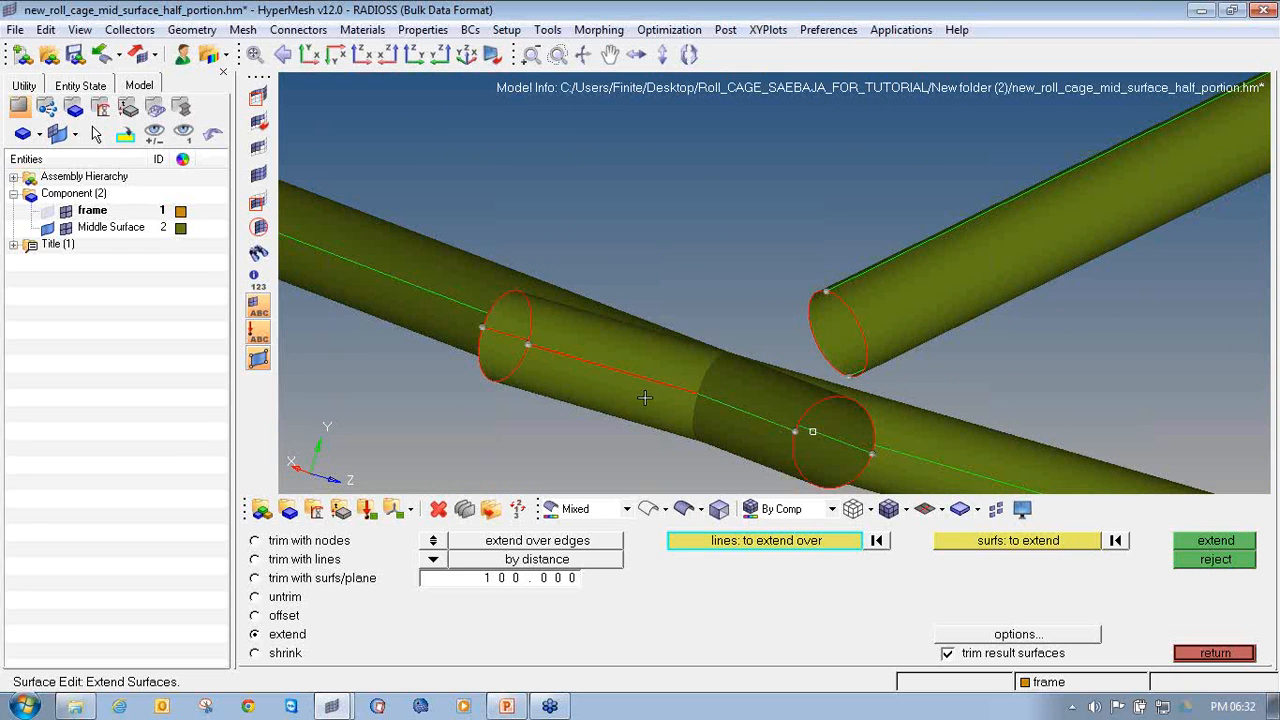
Examine the lengthwise free edge and the intersection with the upper tube on the extended part of the diagonal tube.
right_click_drag(645, 397, 656, 361, "ctrl")
scroll(514, 307, "up", 6)
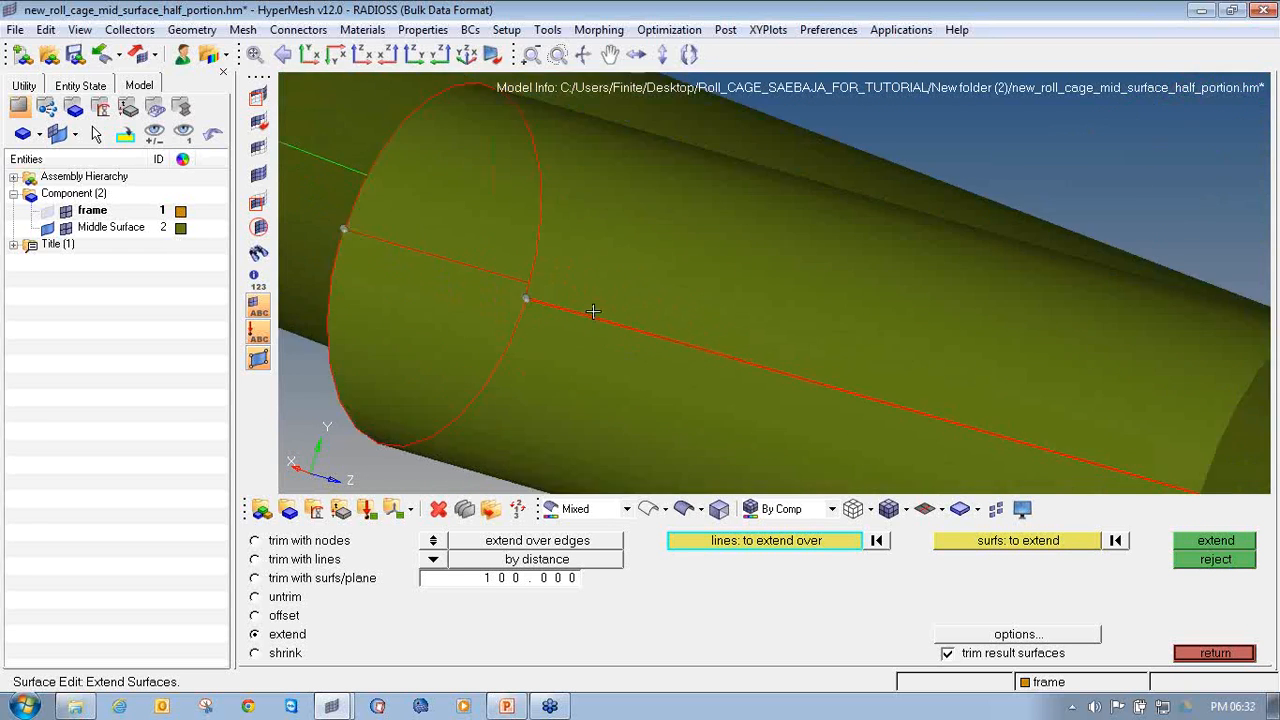
scroll(579, 355, "down", 5)
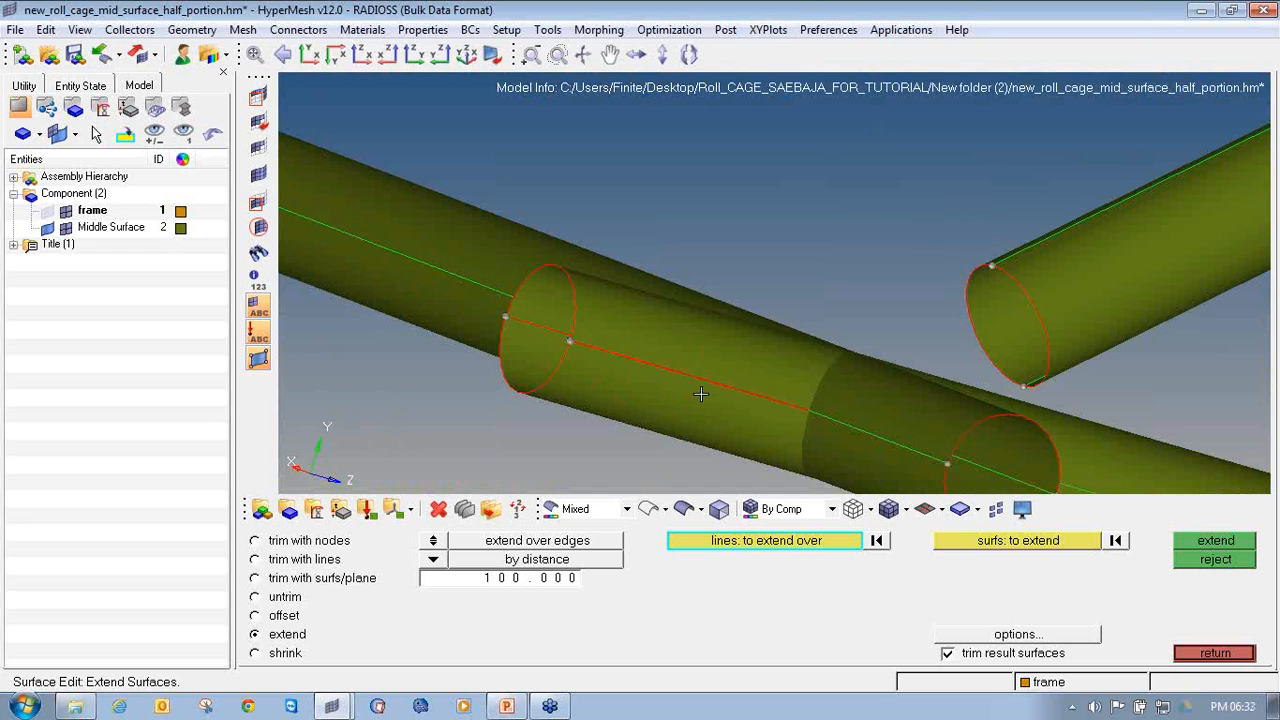
scroll(580, 345, "up", 5)
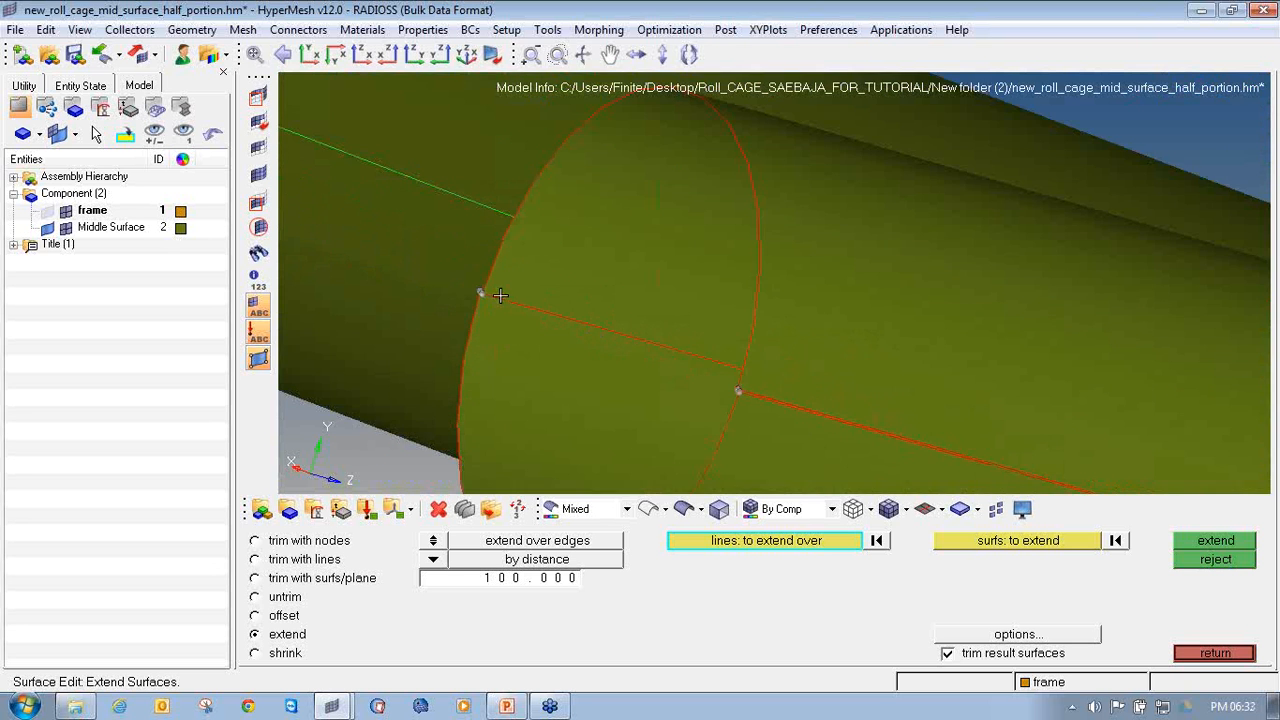
scroll(497, 294, "down", 5)
scroll(652, 376, "up", 3)
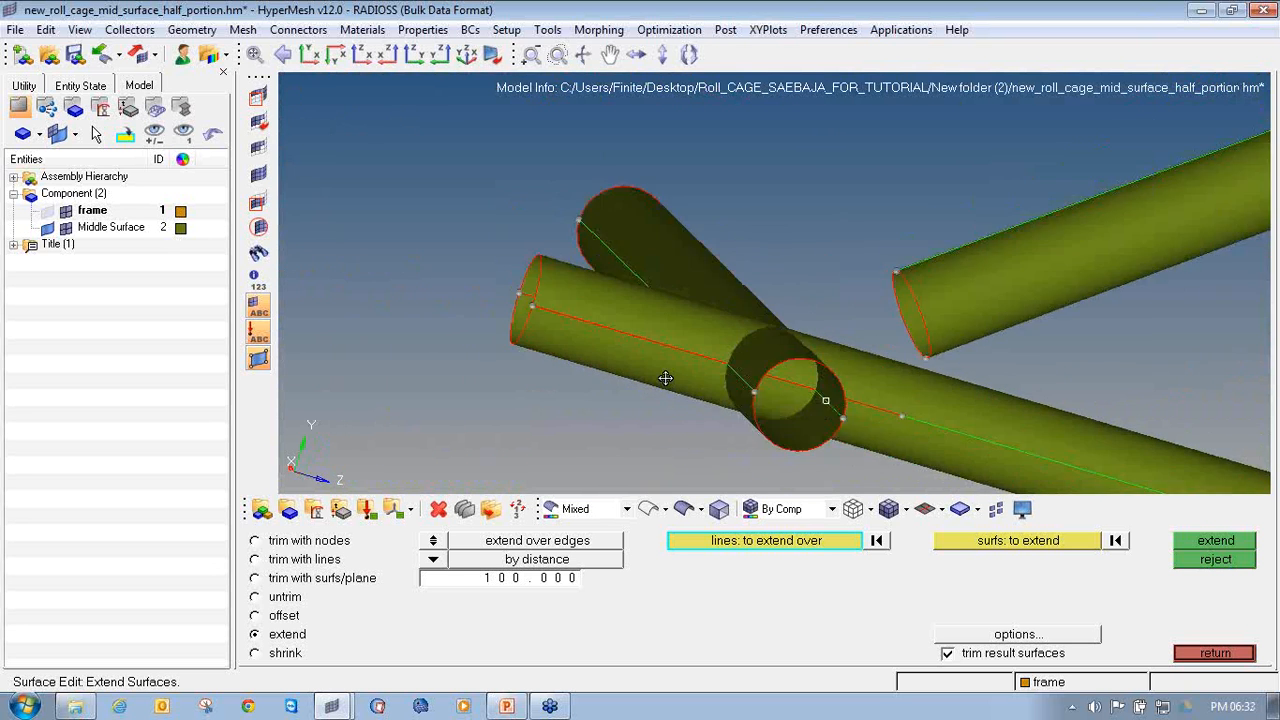
mouse_move(673, 382)
left_mouse_down("ctrl")
mouse_move(737, 389)
mouse_move(573, 323)
left_mouse_up("ctrl")
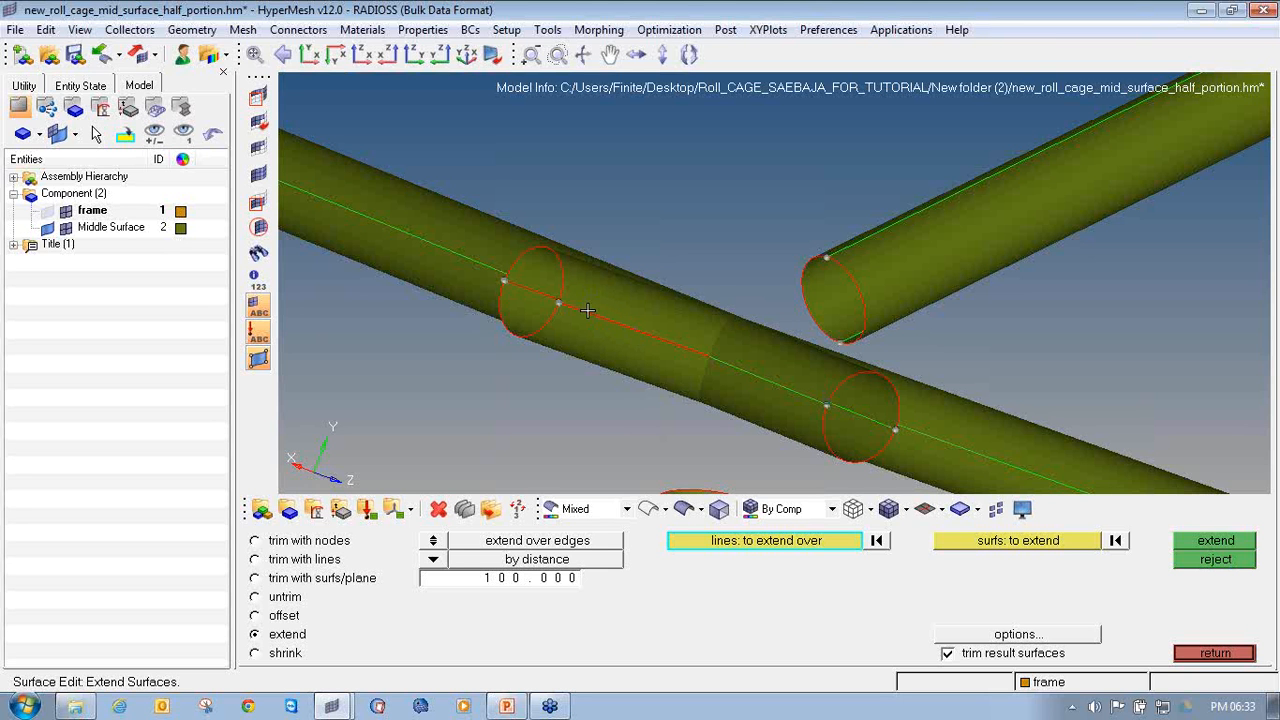
Choose the quick geometry edit's toggle edge function and set its tolerance to 0.100.
left_click(1193, 656)
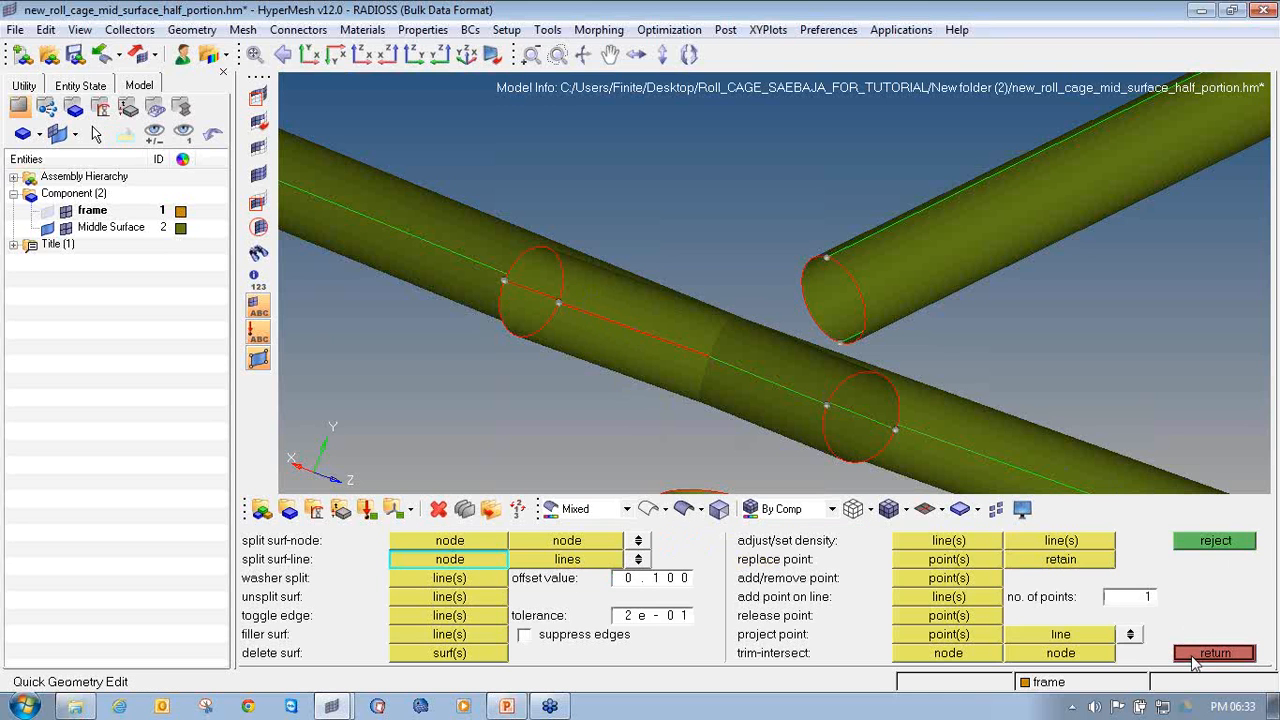
left_click(455, 616)
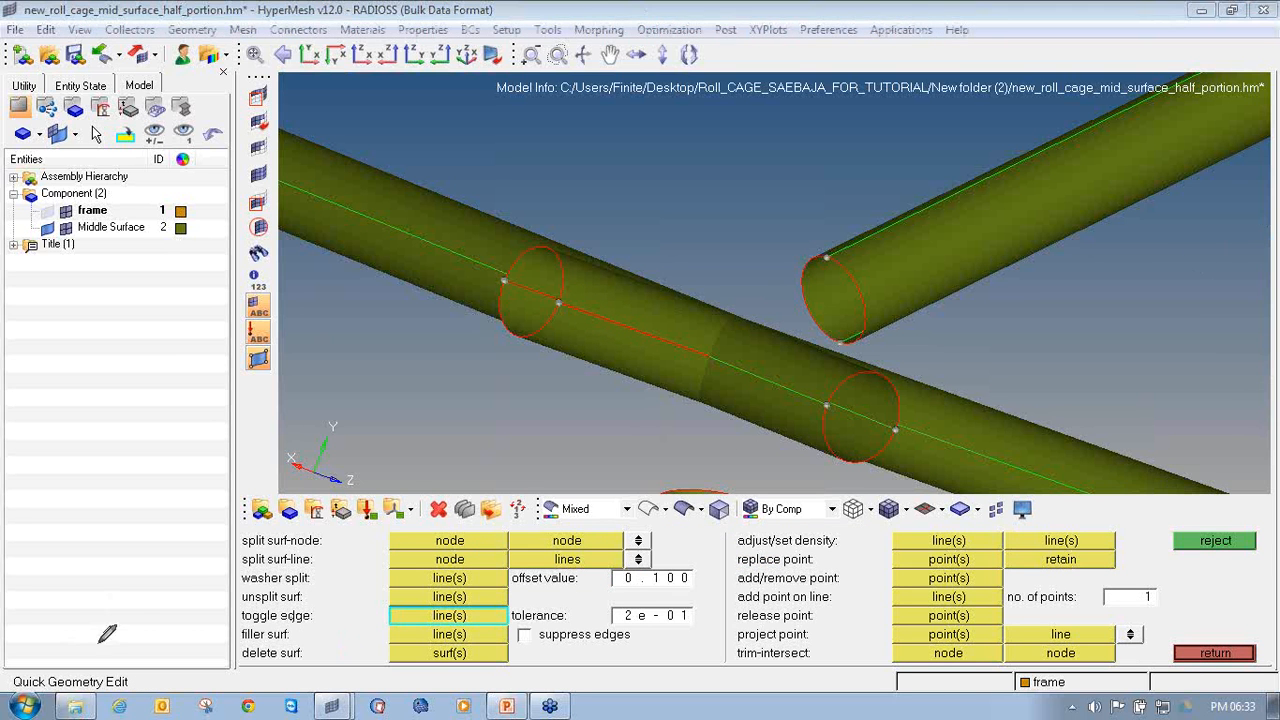
mouse_move(290, 600)
left_mouse_down()
mouse_move(240, 603)
mouse_move(333, 632)
mouse_move(543, 634)
mouse_move(702, 612)
mouse_move(547, 596)
mouse_move(245, 601)
left_mouse_up()
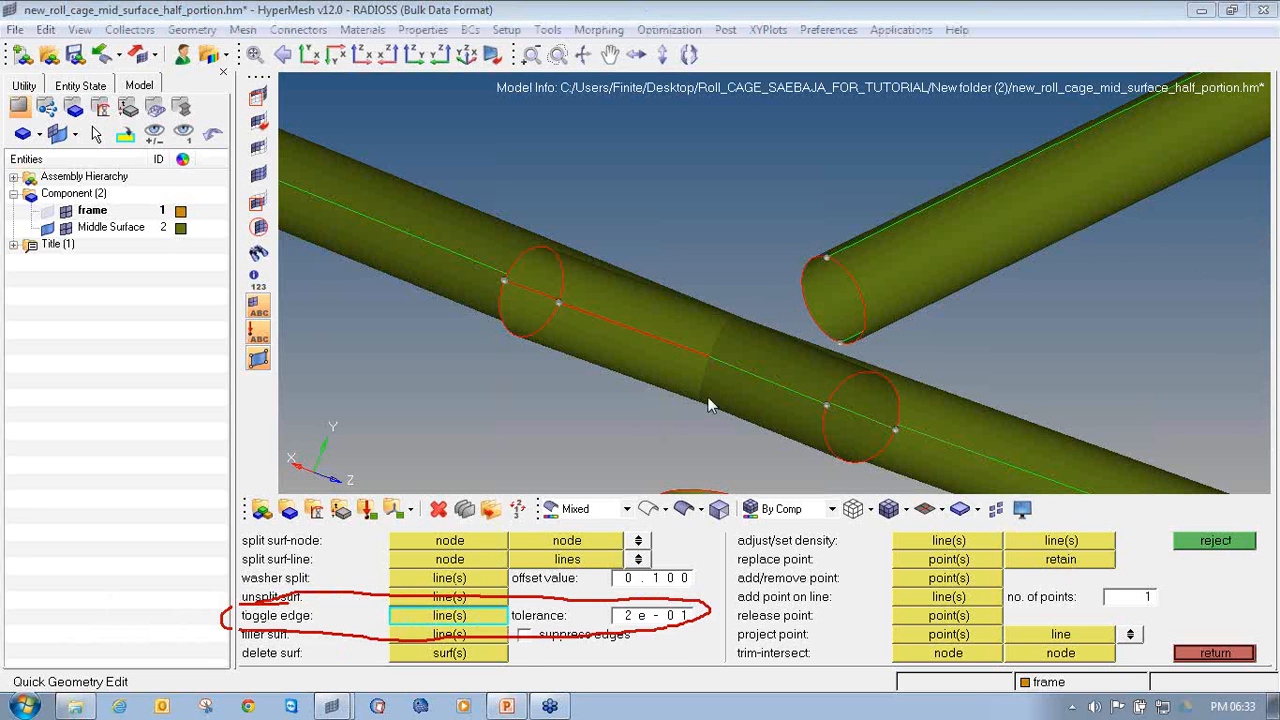
left_click(653, 620)
type("0")
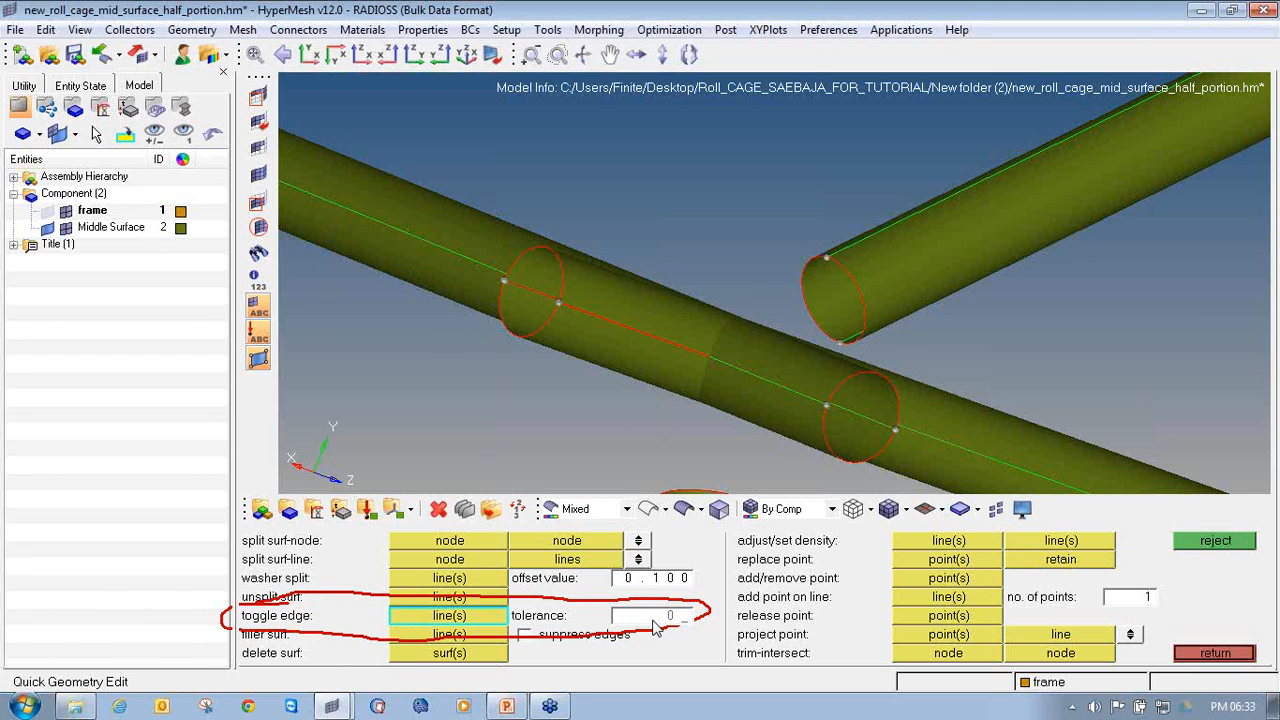
type(".100")
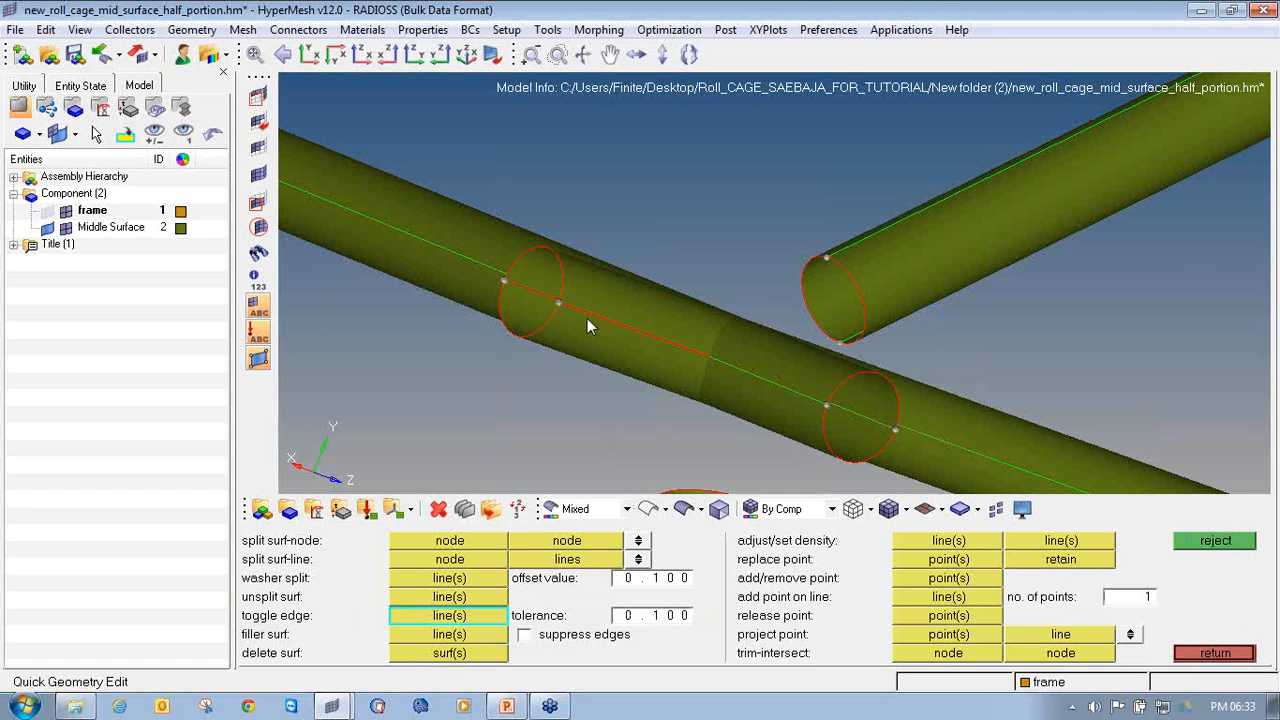
Toggle the two lengthwise free edges on the extended diagonal tube into shared edges, accepting the larger gap for each.
scroll(552, 320, "up", 5)
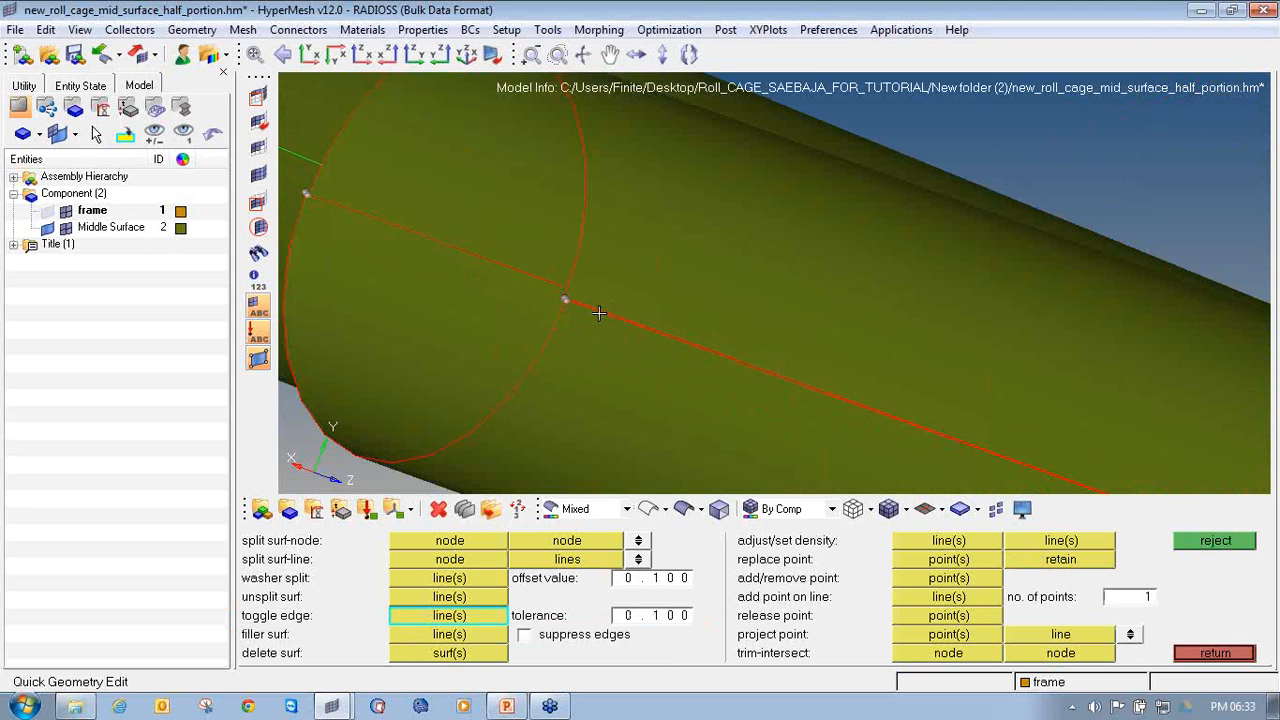
left_click(599, 312)
left_click(735, 597)
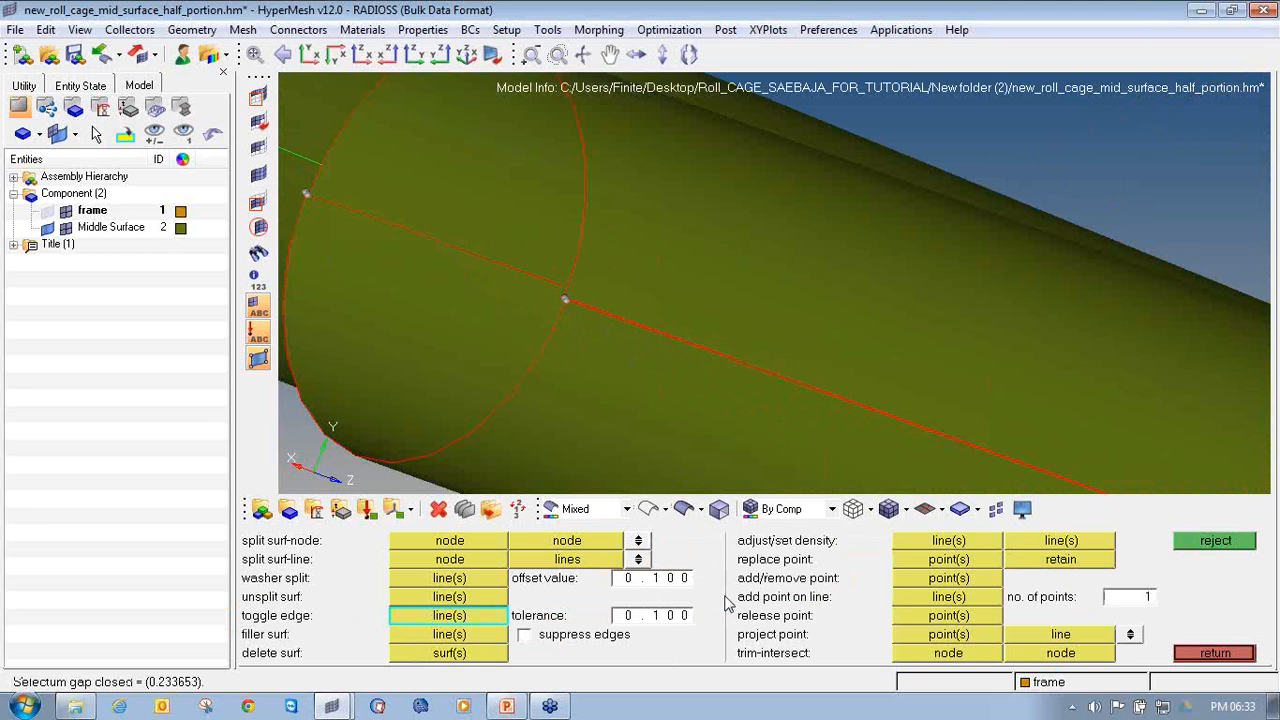
left_click(408, 229)
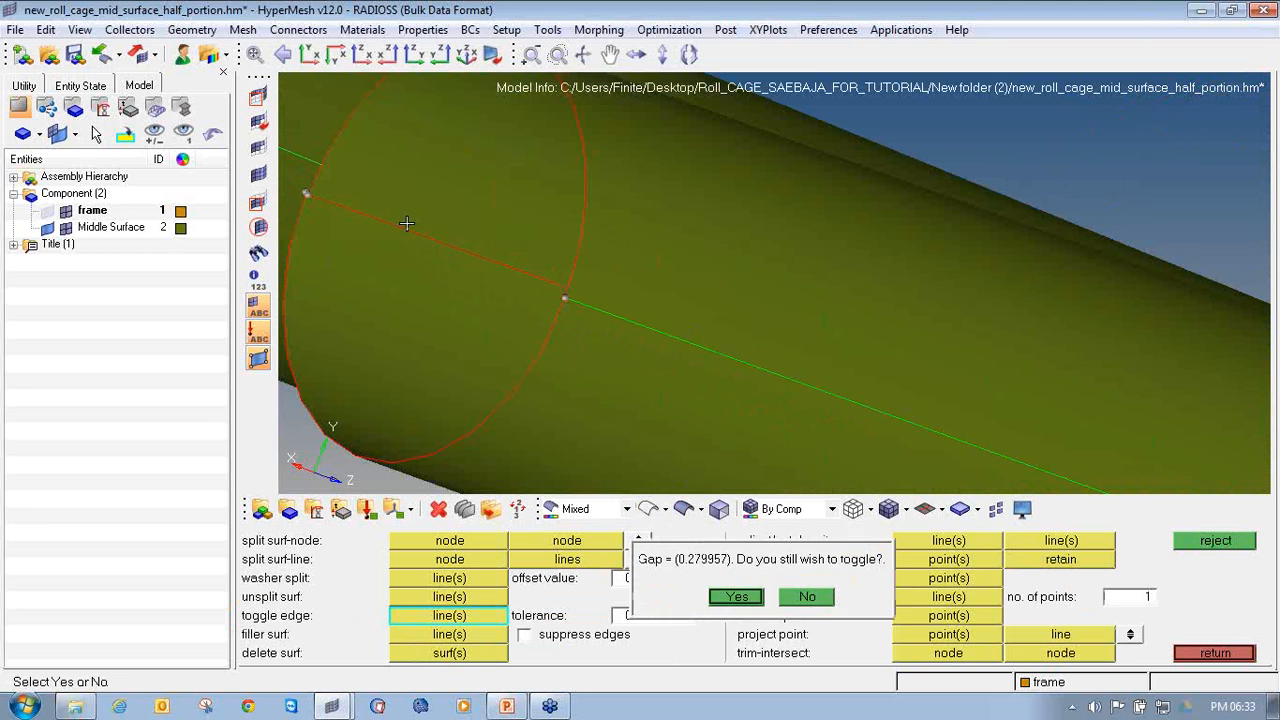
left_click(738, 597)
scroll(517, 306, "down", 5, "ctrl")
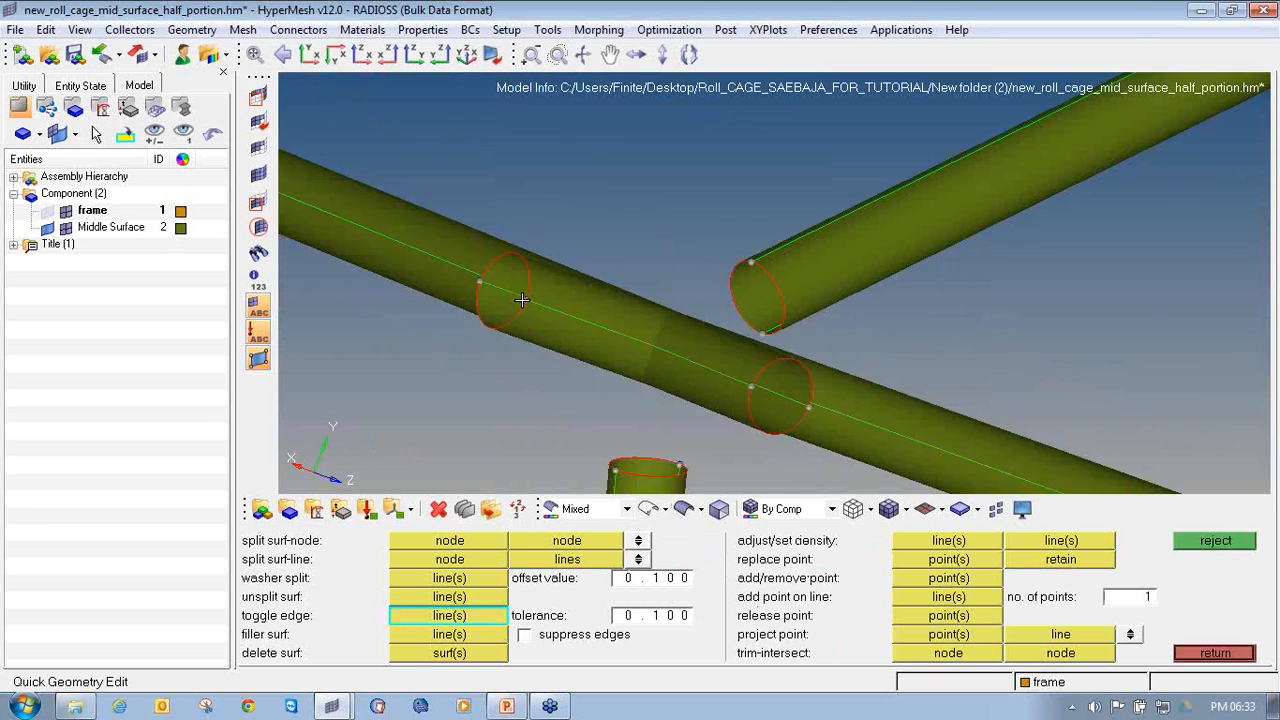
Set up the surface edit to trim with surfs/plane, using surfaces as the cutting entities.
left_click_drag(795, 319, 668, 261, "ctrl")
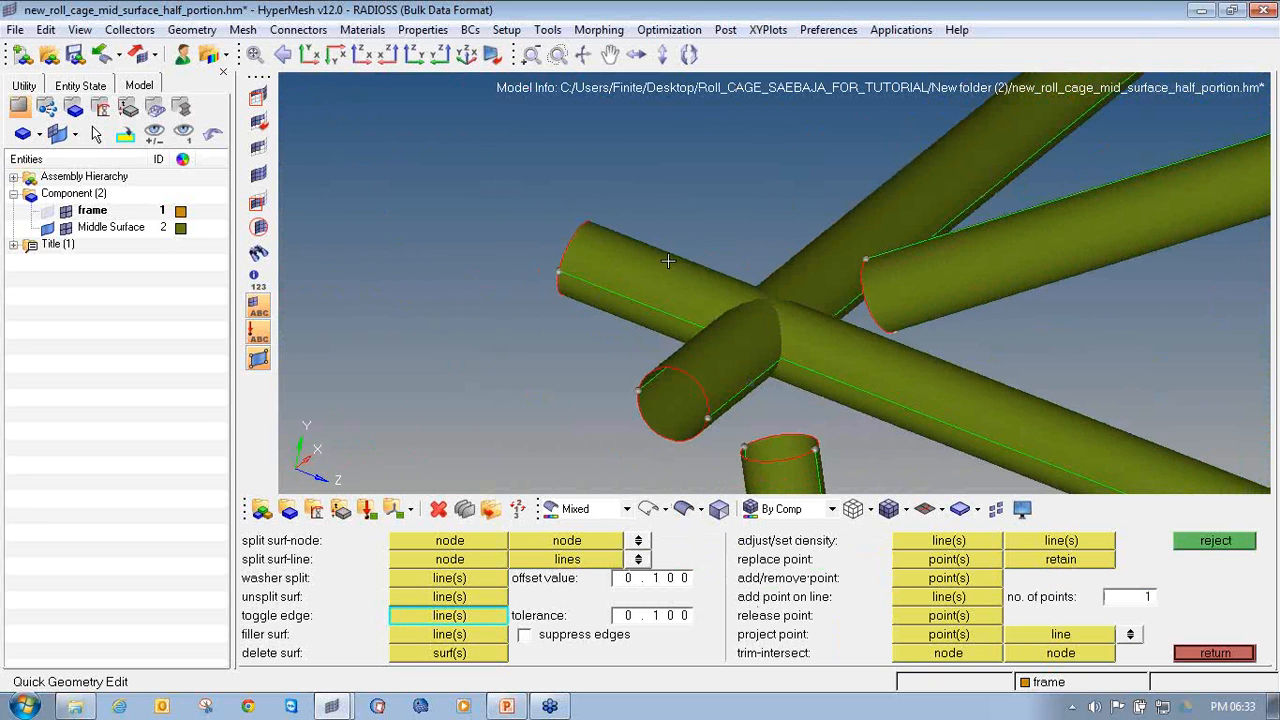
left_click_drag(735, 378, 753, 391, "ctrl")
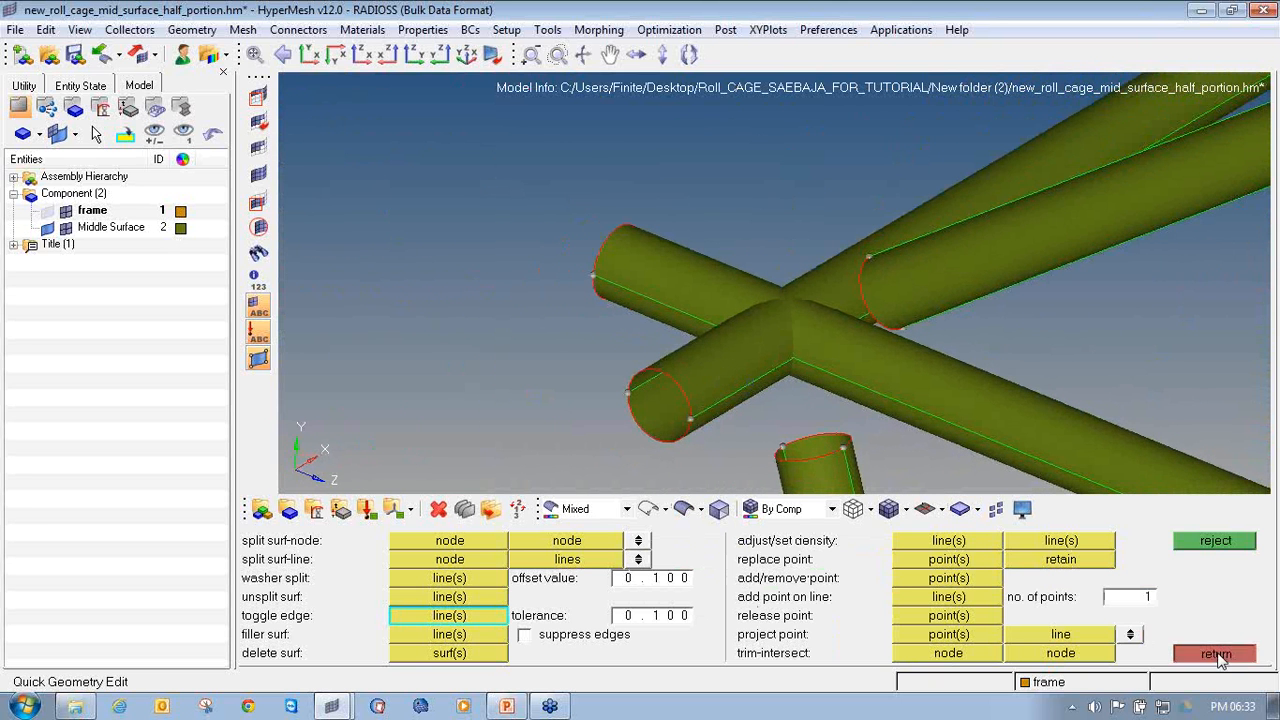
left_click(1212, 653)
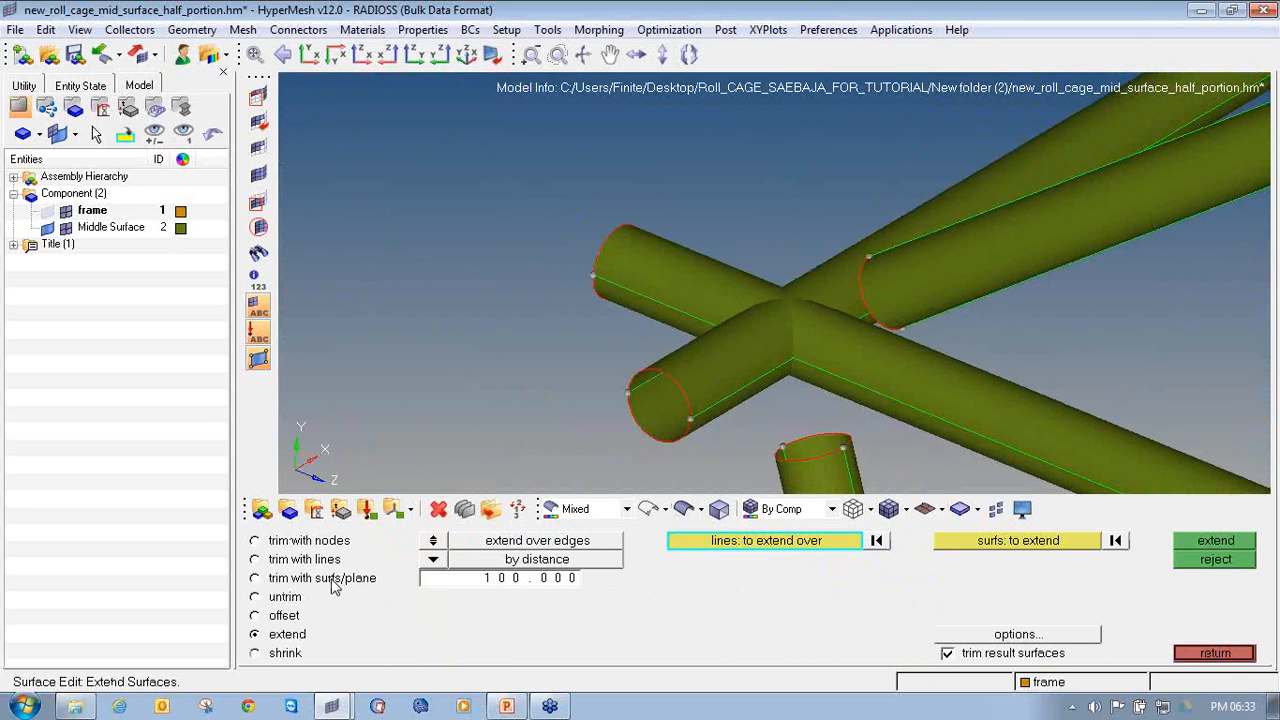
left_click(1247, 654)
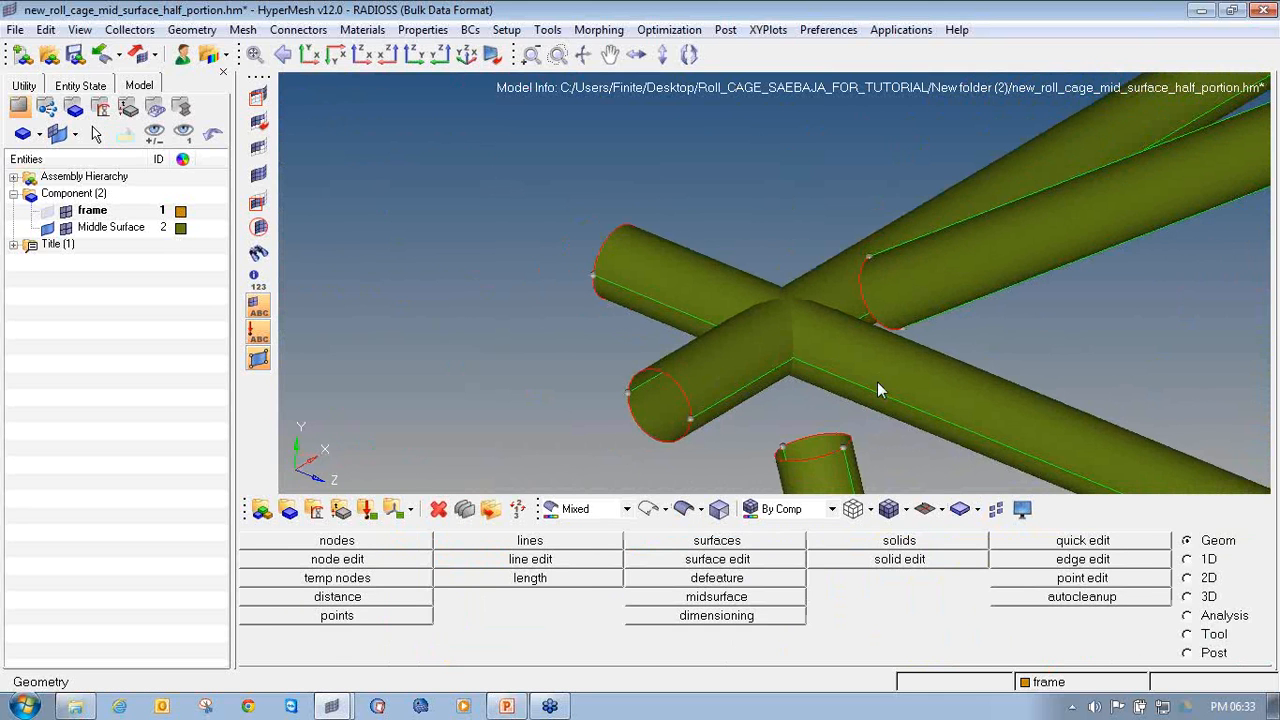
key("shift+F9")
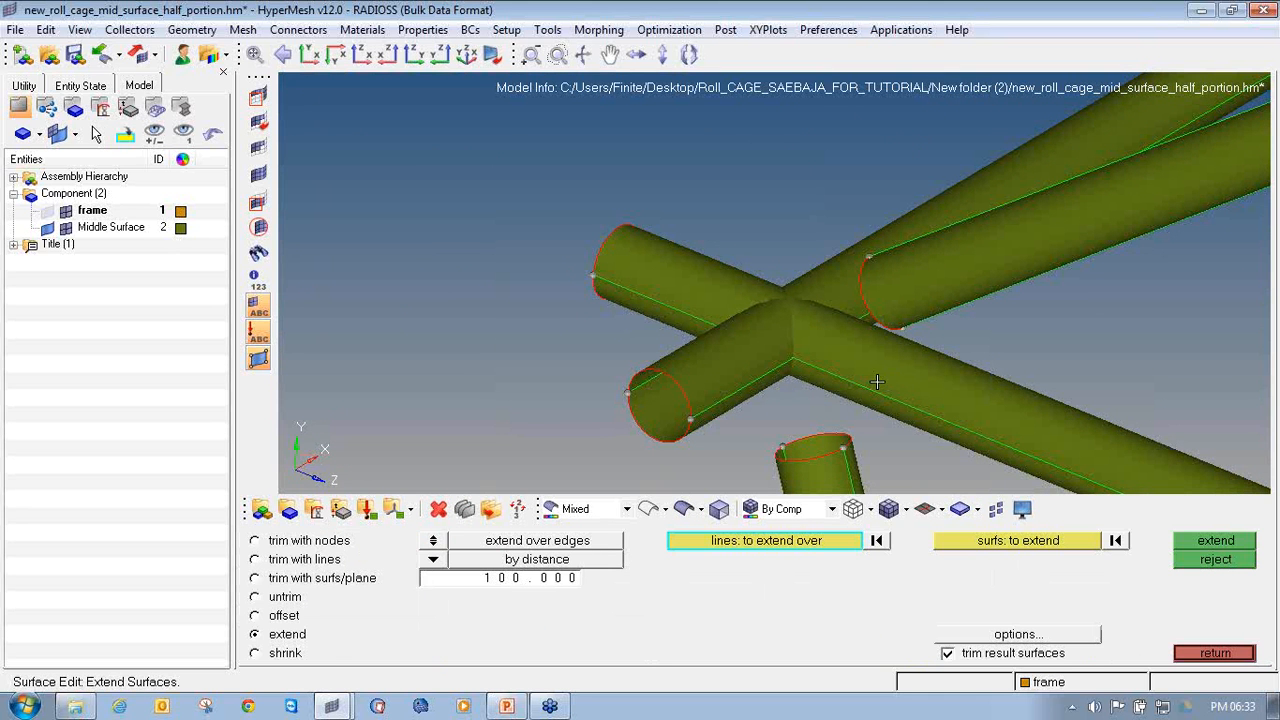
left_click(327, 580)
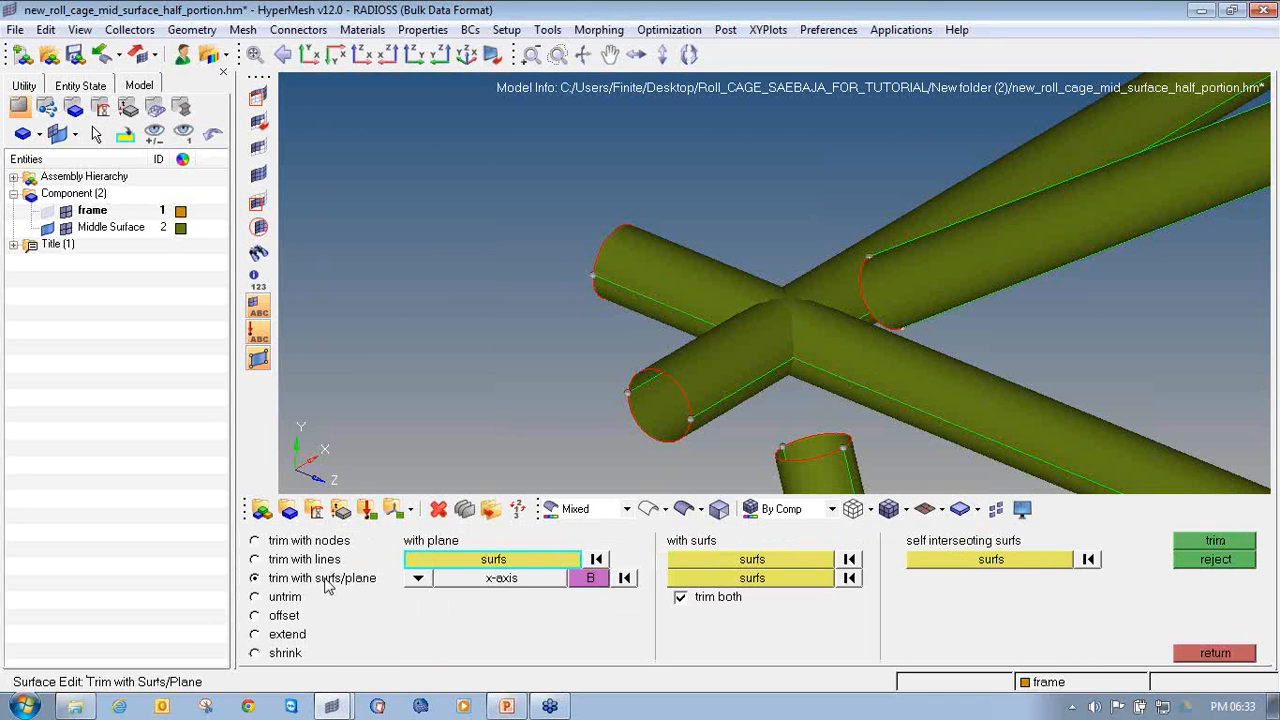
left_click(737, 561)
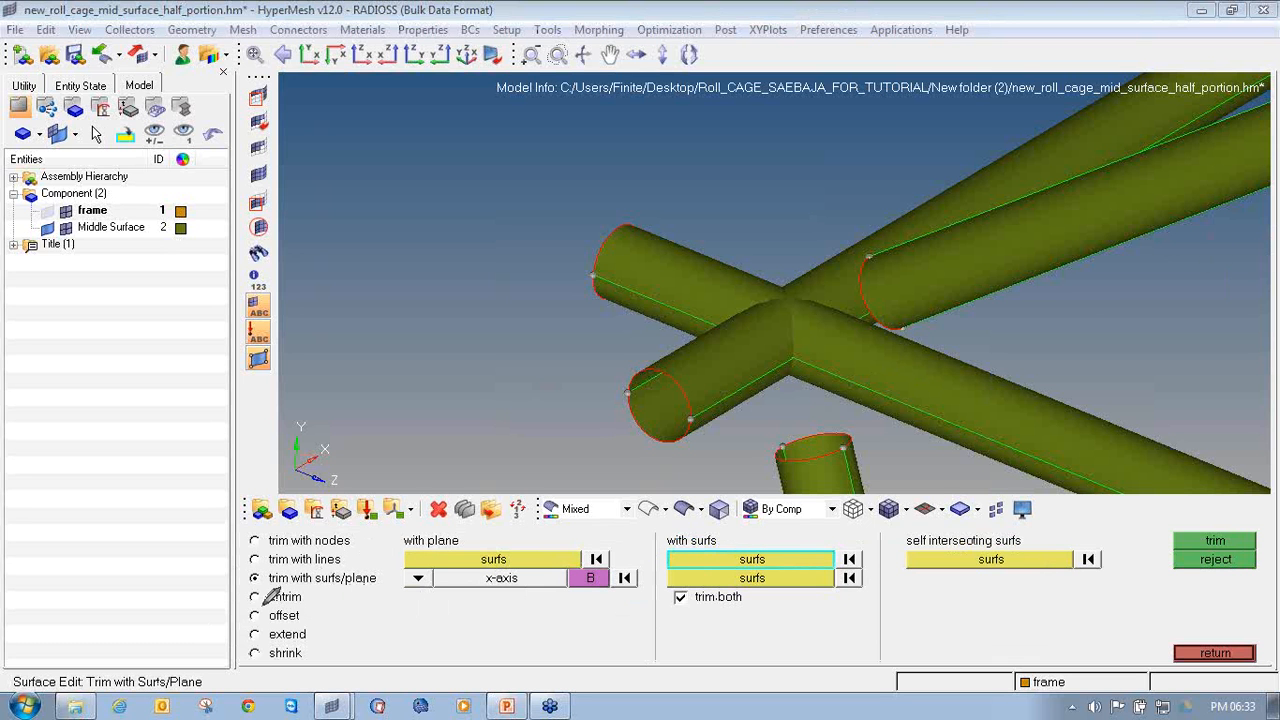
mouse_move(334, 564)
left_mouse_down()
mouse_move(232, 570)
mouse_move(388, 580)
mouse_move(338, 558)
left_mouse_up()
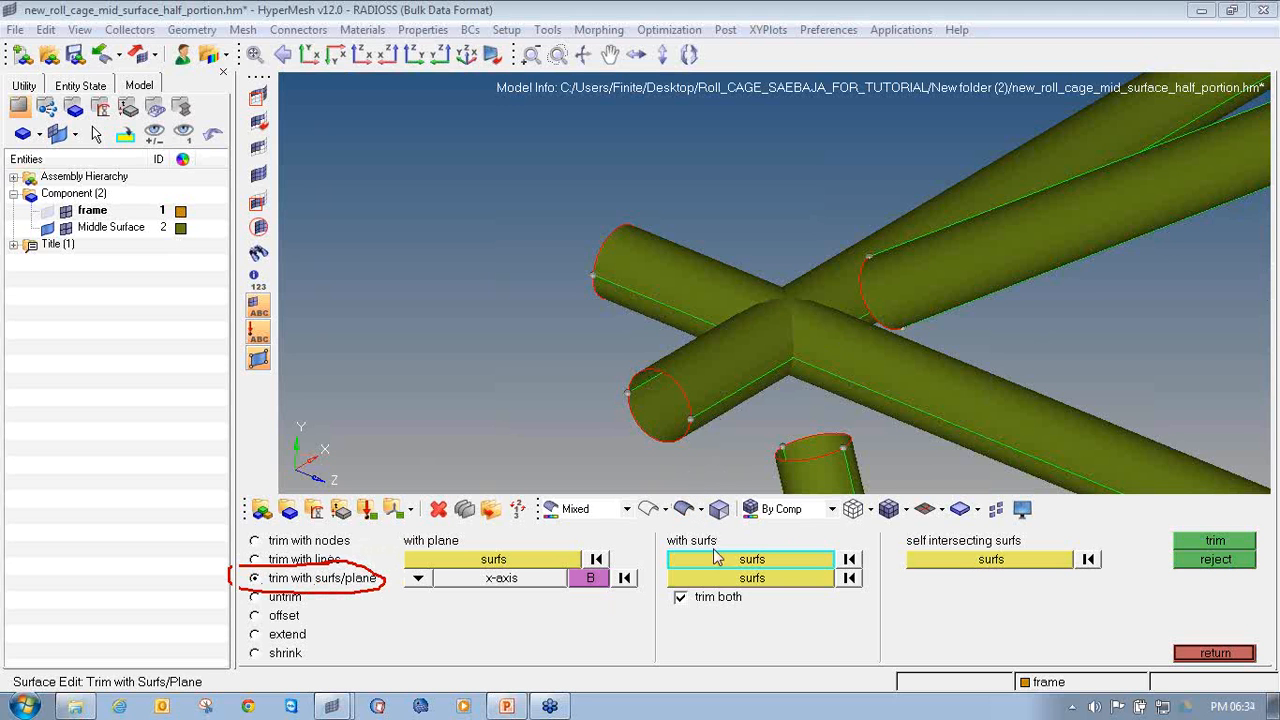
Trim the two crossing extended tubes with each other, with trim both enabled.
left_click_drag(680, 421, 611, 383, "ctrl")
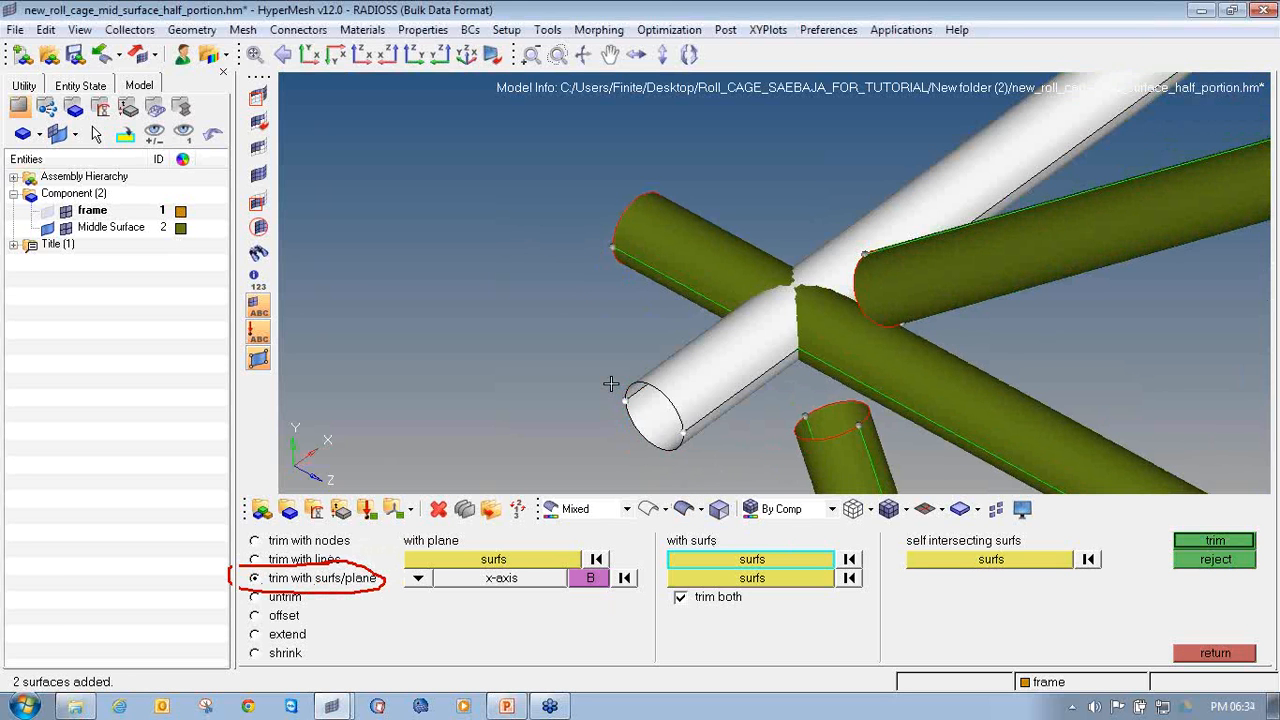
left_click(742, 582)
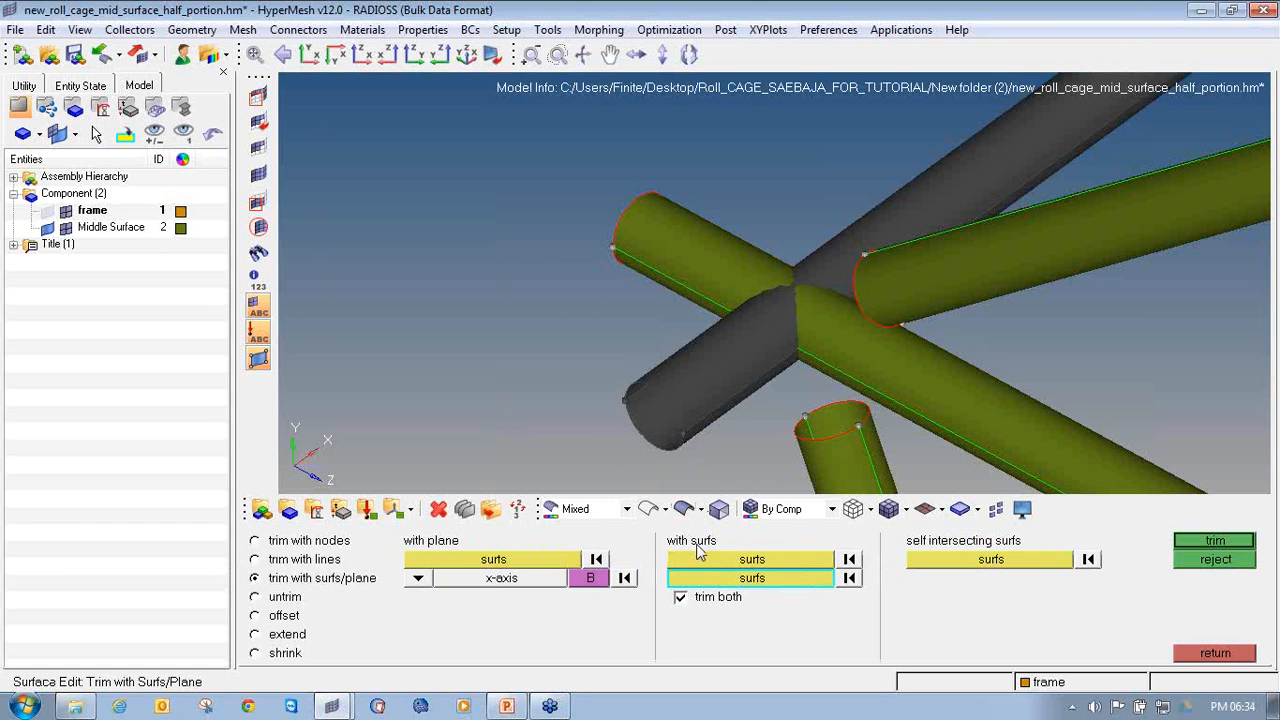
left_click_drag(609, 352, 661, 322, "ctrl")
left_click_drag(662, 262, 531, 158, "shift")
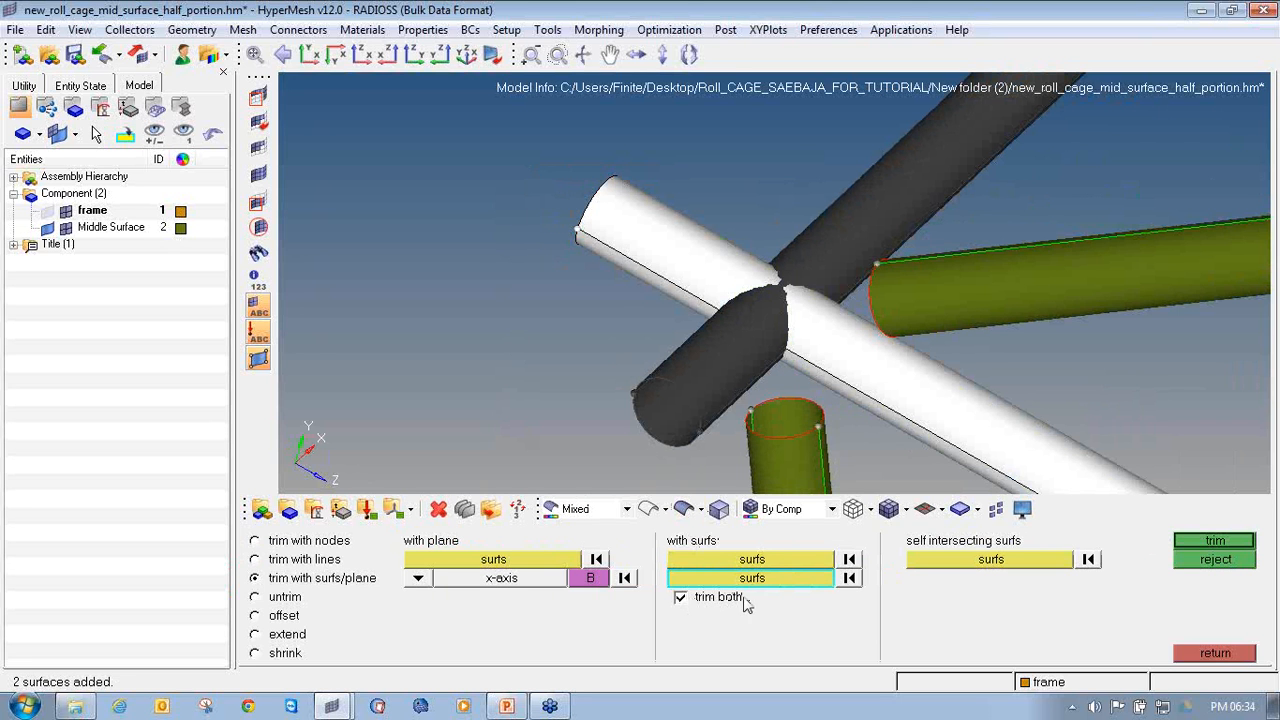
left_click(1208, 539)
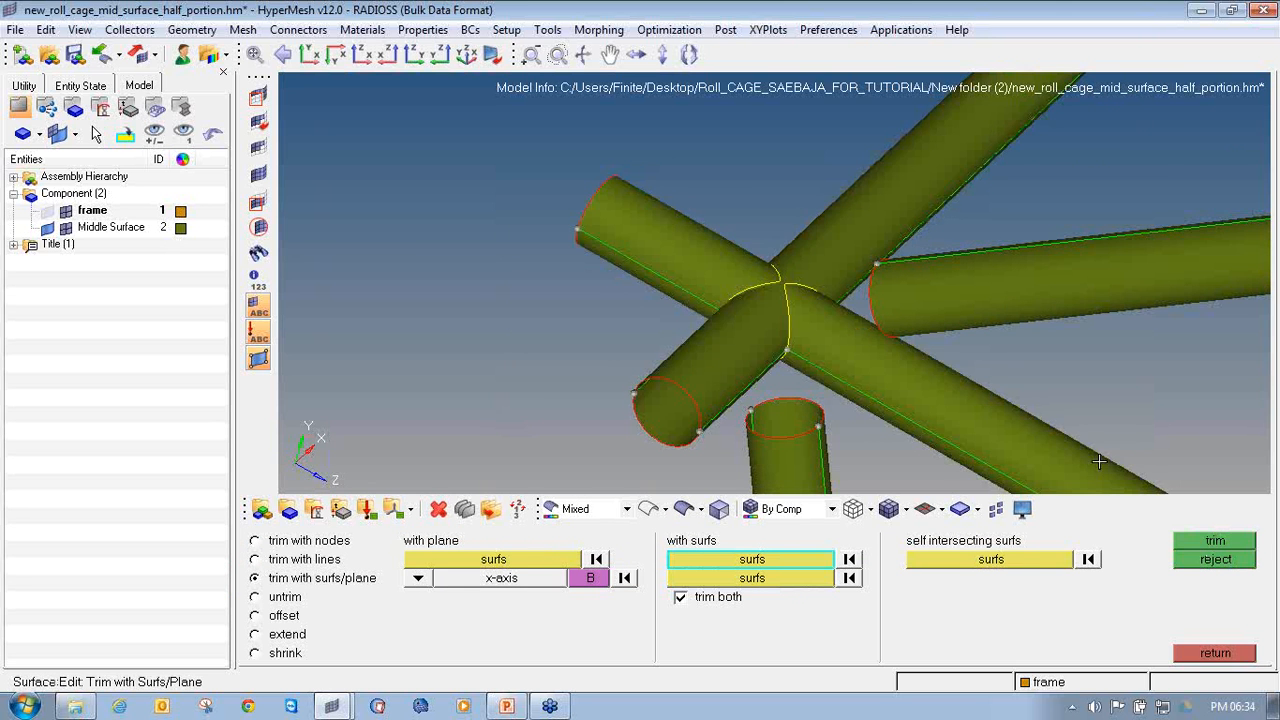
Delete the excess half-tube surfaces on the two extended stubs that overhang beyond the trimmed intersection.
mouse_move(760, 320)
left_mouse_down("ctrl")
mouse_move(793, 300)
mouse_move(883, 306)
mouse_move(874, 266)
mouse_move(774, 338)
left_mouse_up("ctrl")
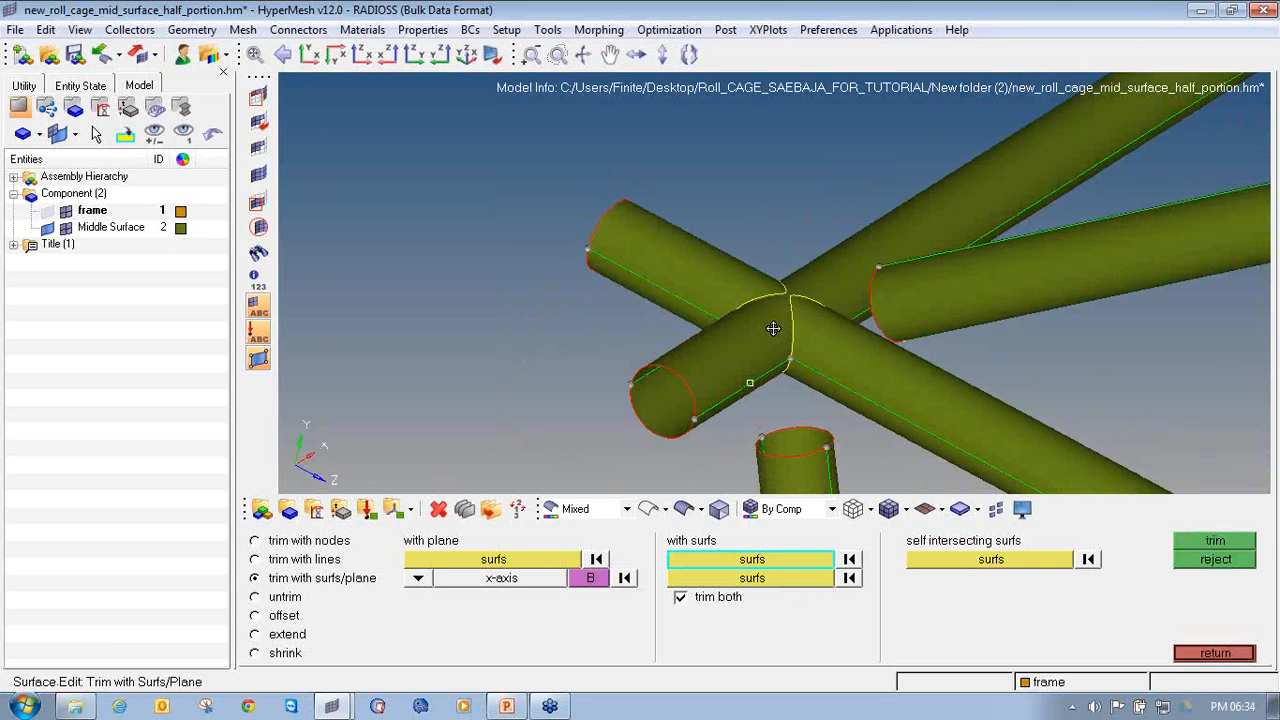
left_click(438, 509)
left_click(709, 368)
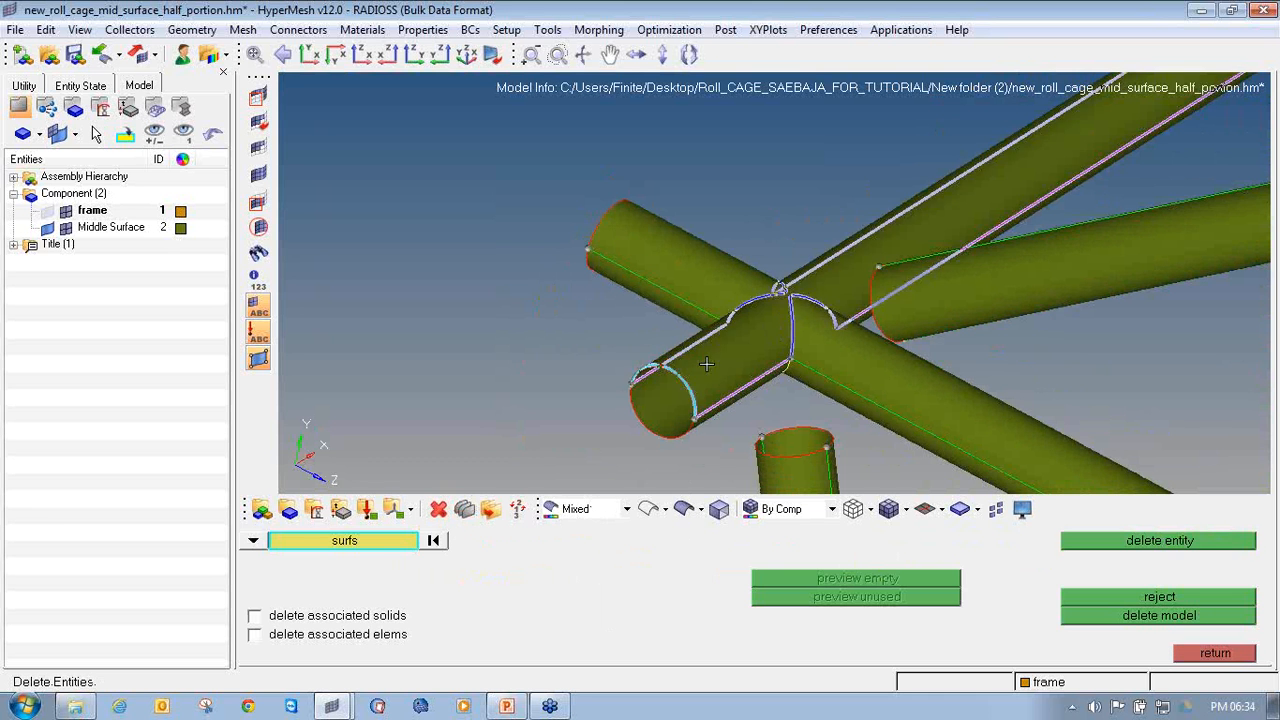
right_click(708, 362)
left_click(657, 253)
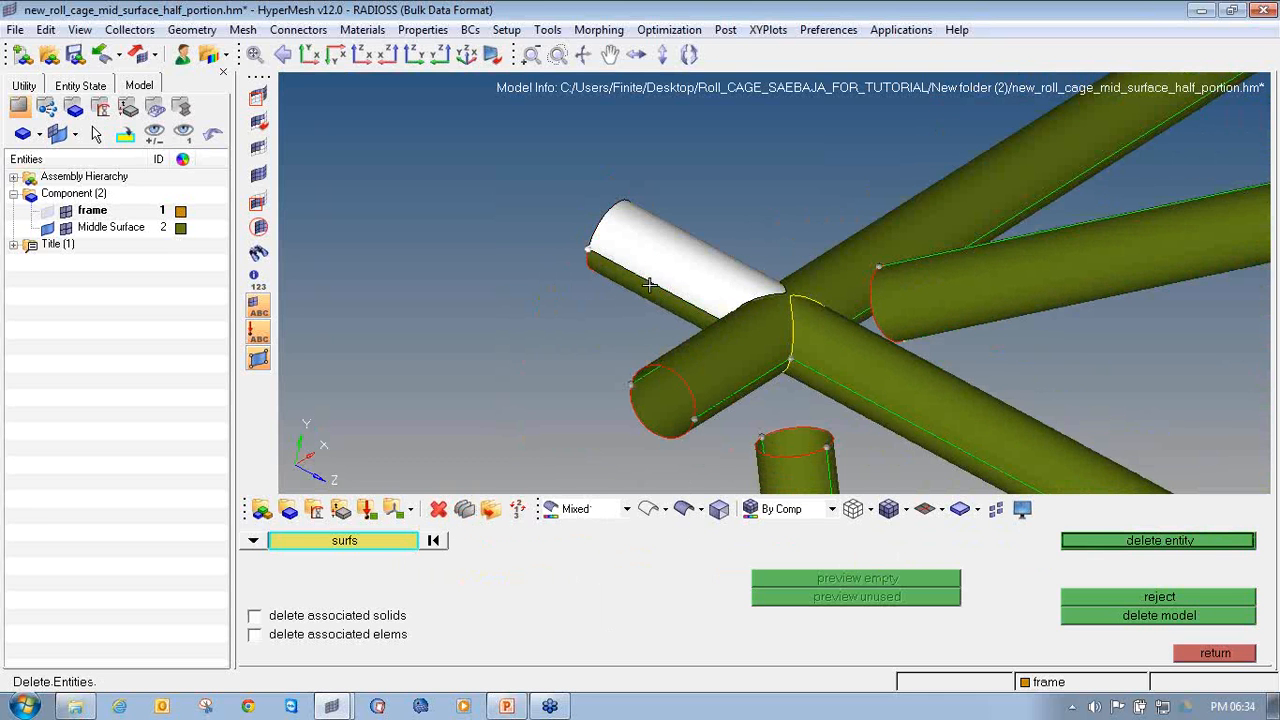
left_click(647, 286)
right_click(643, 289)
left_click_drag(706, 365, 565, 302, "ctrl")
left_click(590, 357)
left_click(554, 394)
right_click(565, 303)
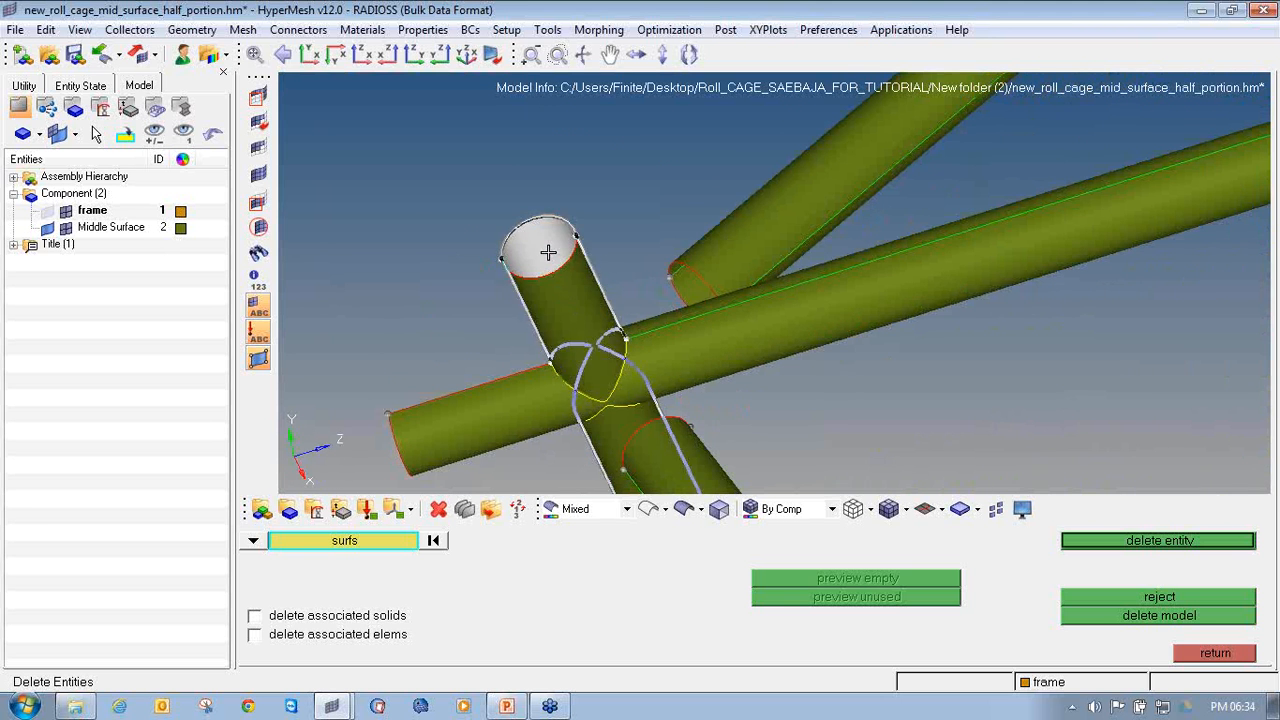
right_click(549, 251)
left_click(555, 301)
middle_click(555, 301)
left_click_drag(555, 301, 590, 342, "ctrl")
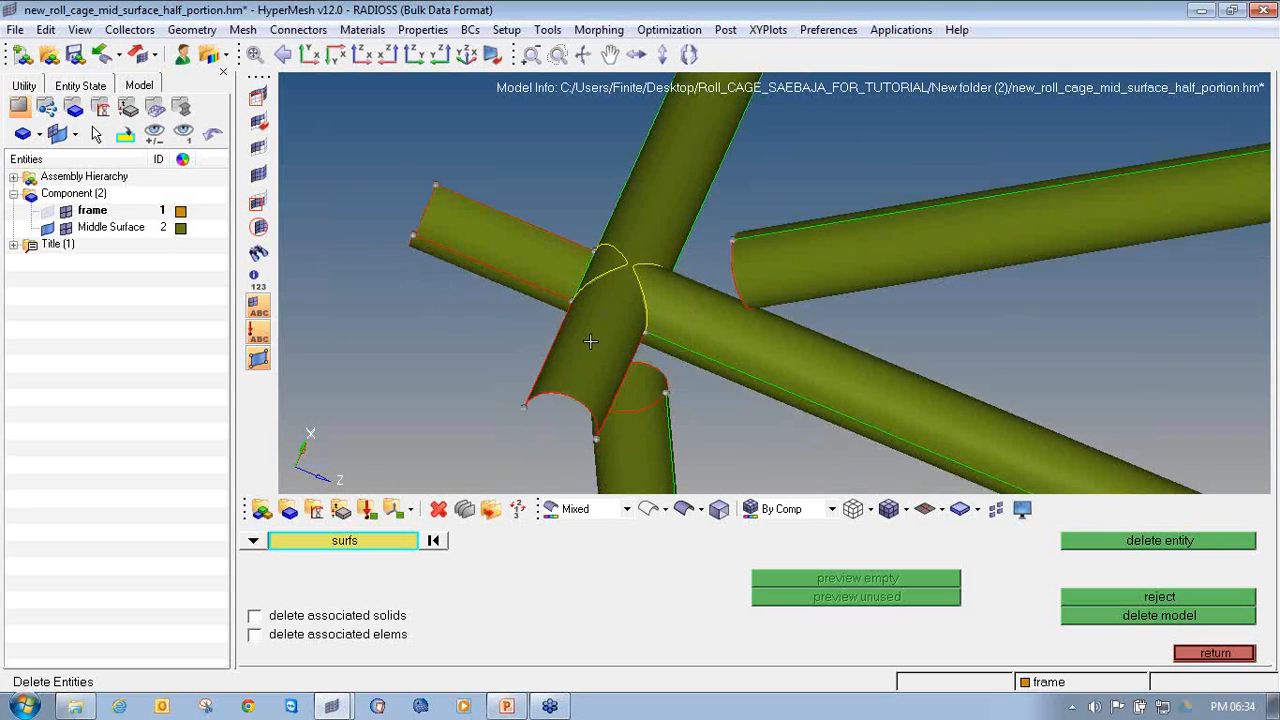
Isolate the remaining surfaces of the two crossing tubes by masking them and reversing the mask.
key("shift+F11")
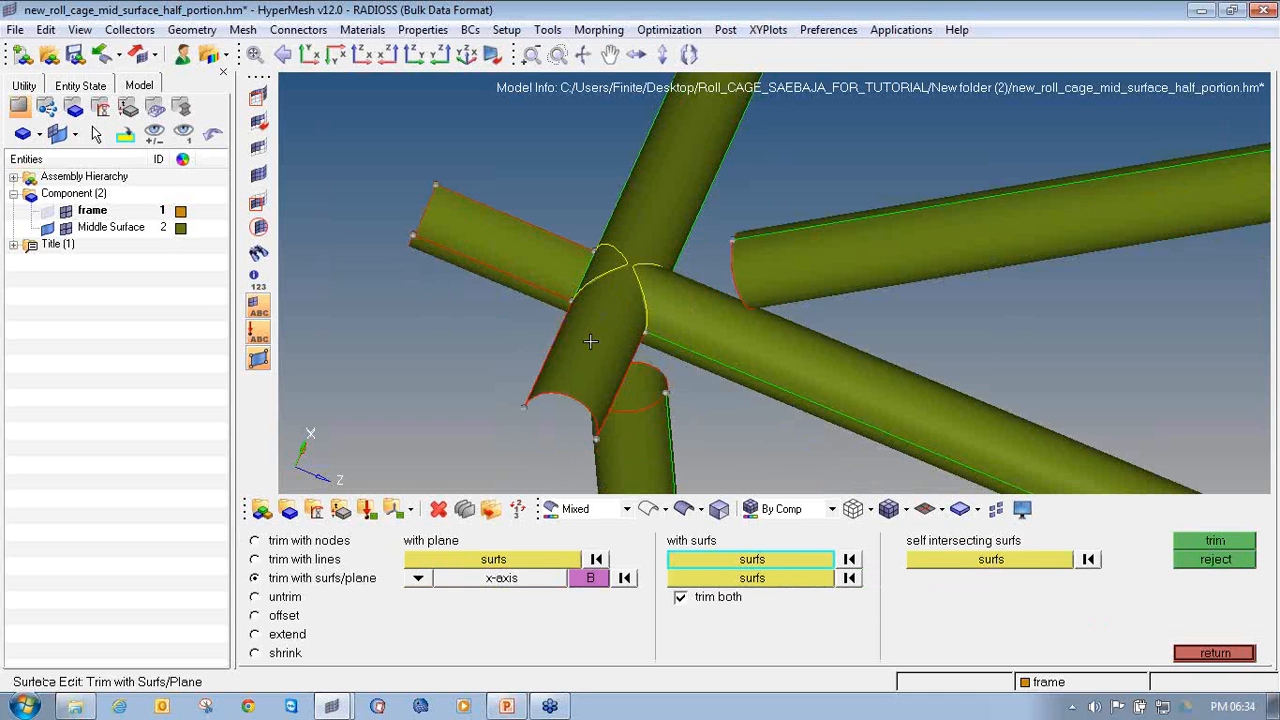
left_click(258, 95)
left_click(608, 331)
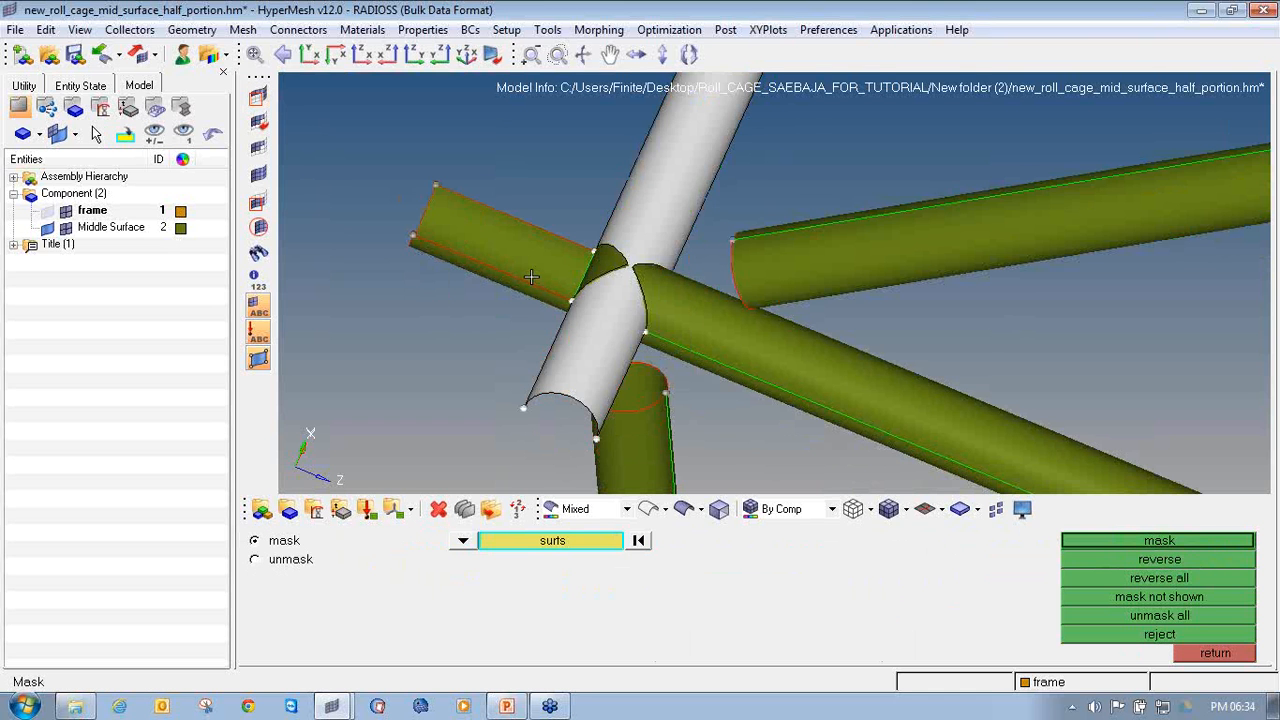
left_click(531, 277)
left_click_drag(662, 341, 640, 292, "ctrl")
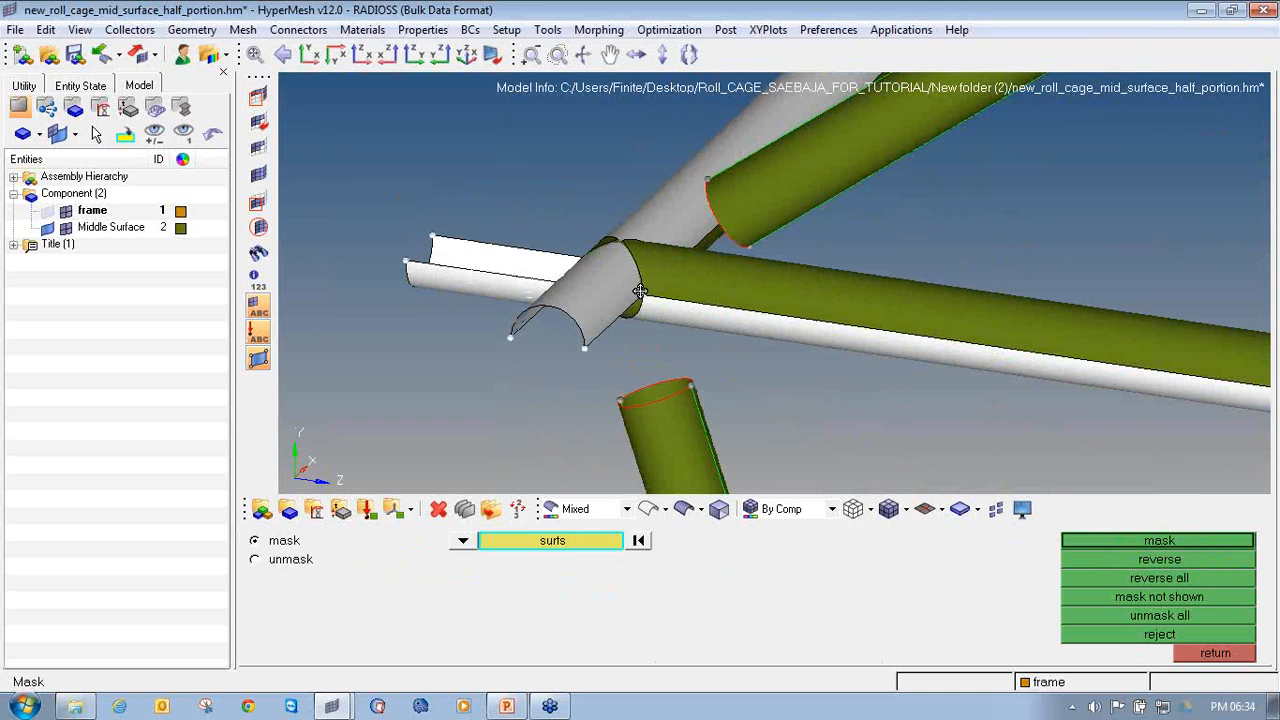
left_click(1128, 541)
left_click(1133, 557)
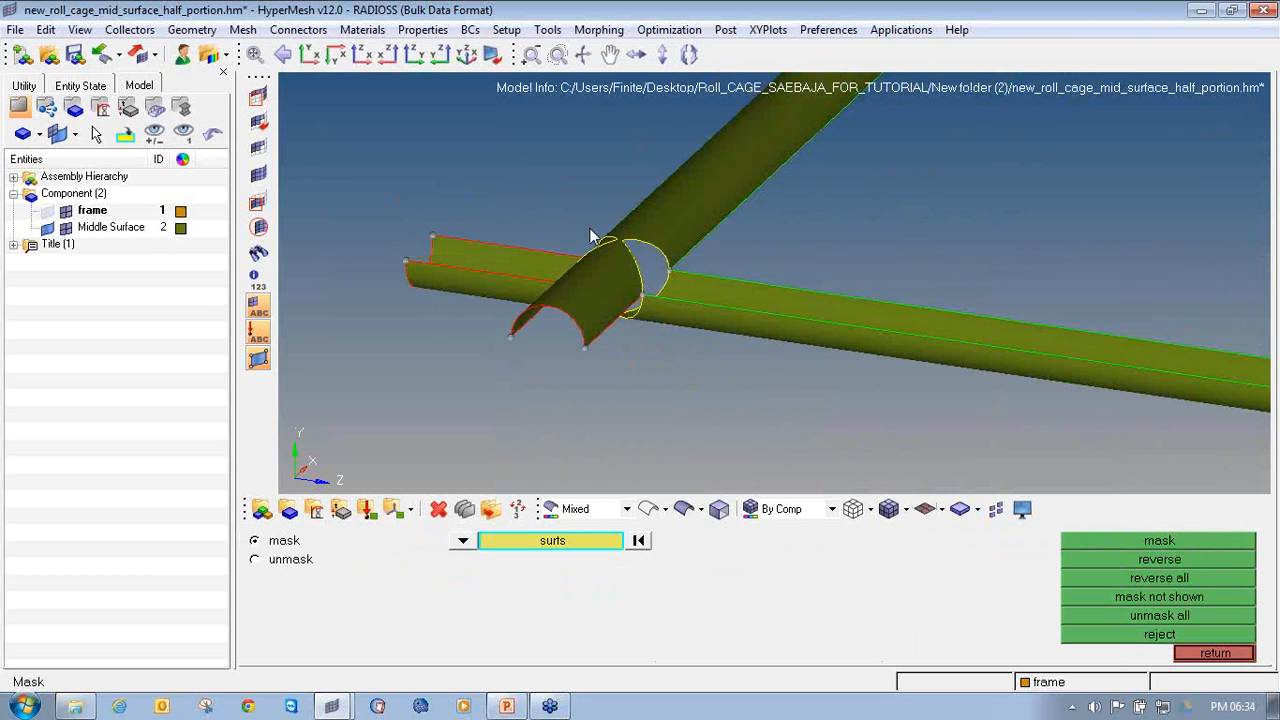
Split the narrow surface strip between the two openings at the tube intersection, from a node on one trim edge to the opposite edge line.
left_click_drag(670, 314, 621, 366, "ctrl")
scroll(628, 290, "up", 4, "ctrl")
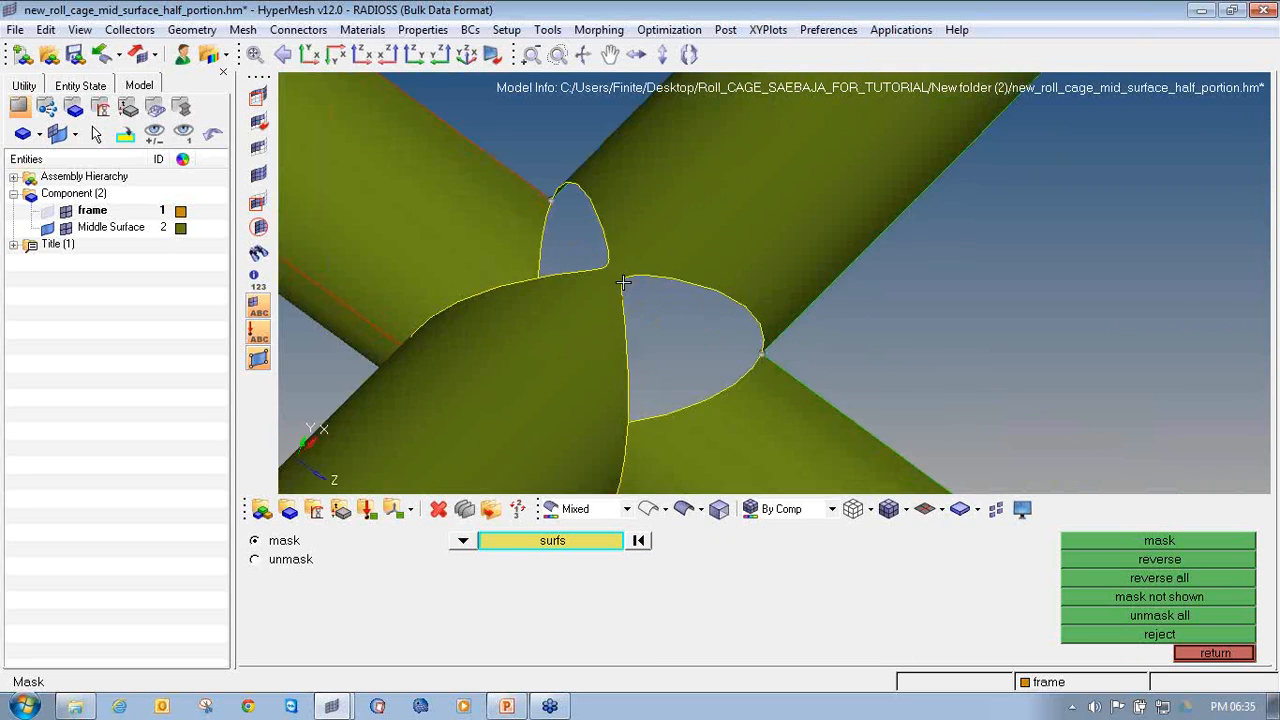
scroll(630, 293, "up", 3)
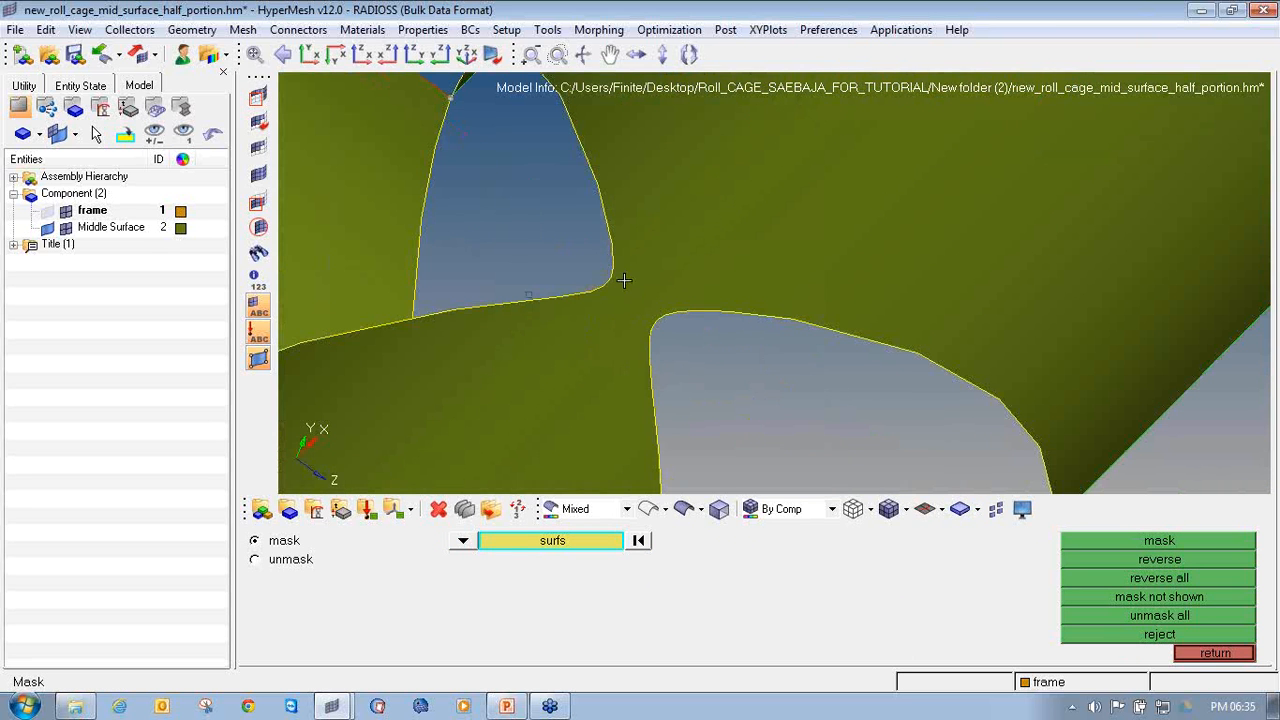
right_click_drag(617, 324, 634, 298, "ctrl")
scroll(628, 312, "down", 4, "ctrl")
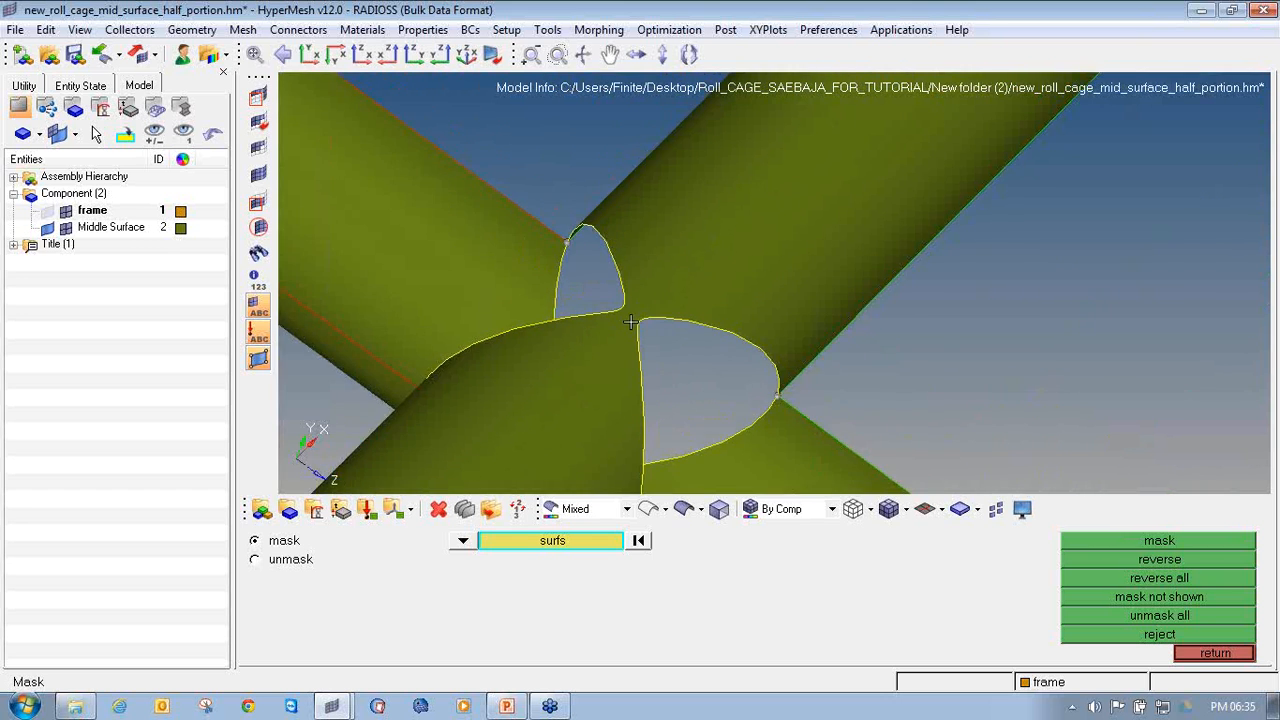
scroll(630, 308, "up", 3, "ctrl")
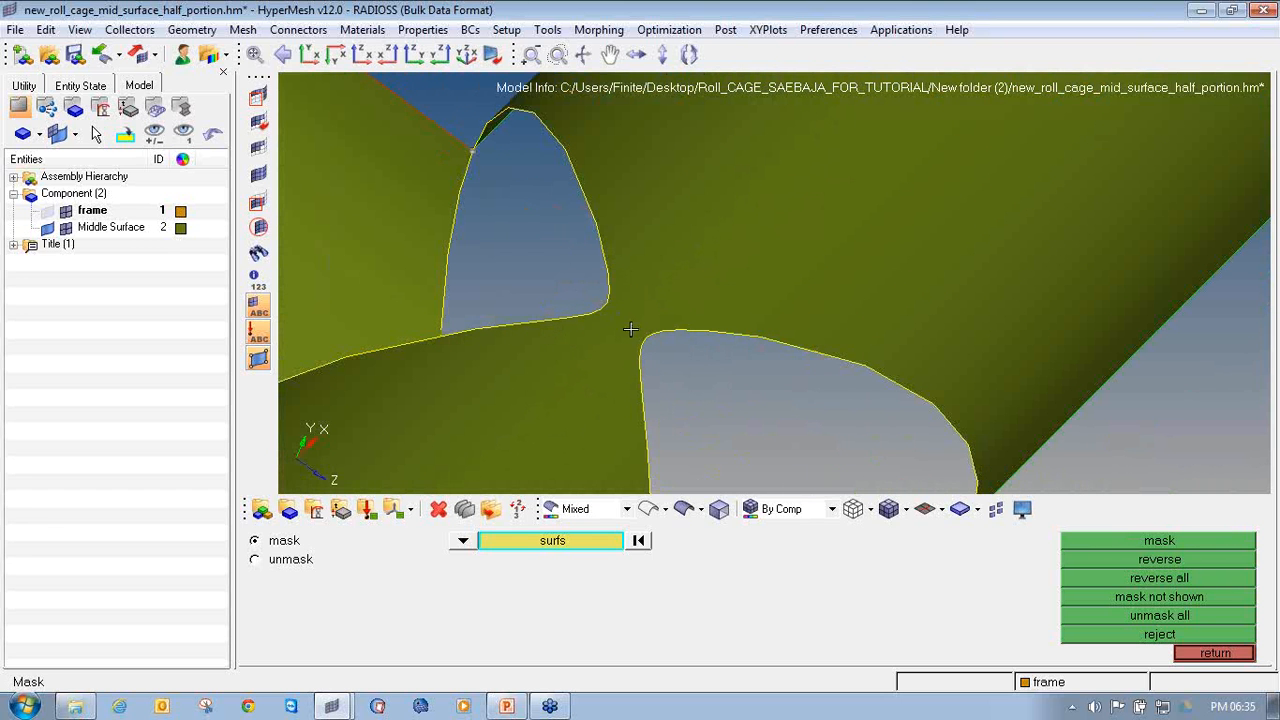
key("F11")
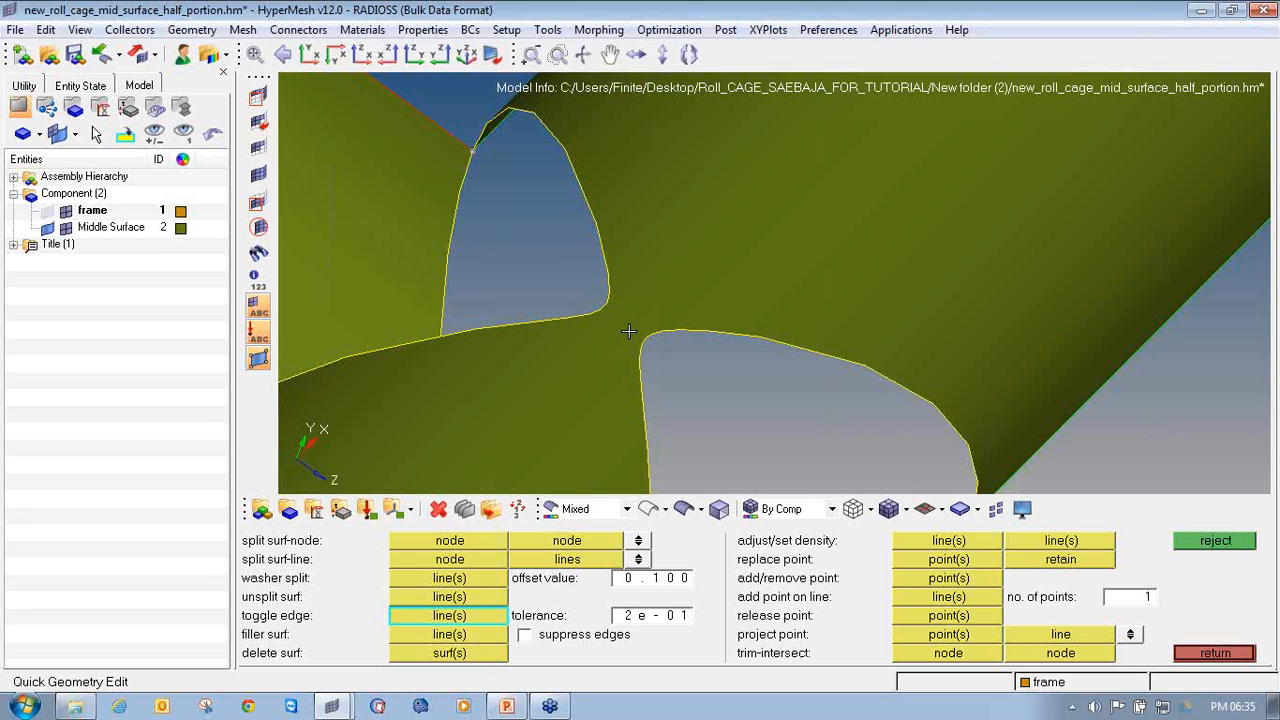
left_click(467, 562)
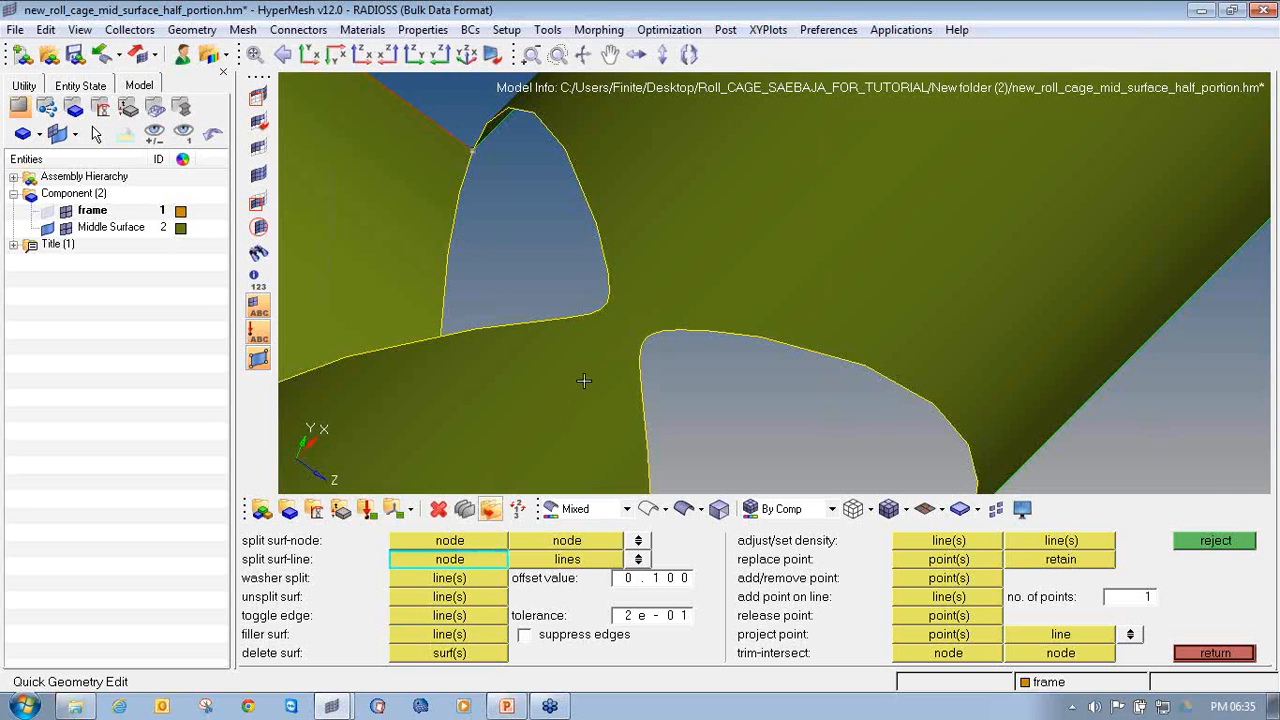
left_click(646, 337)
scroll(614, 321, "up", 3)
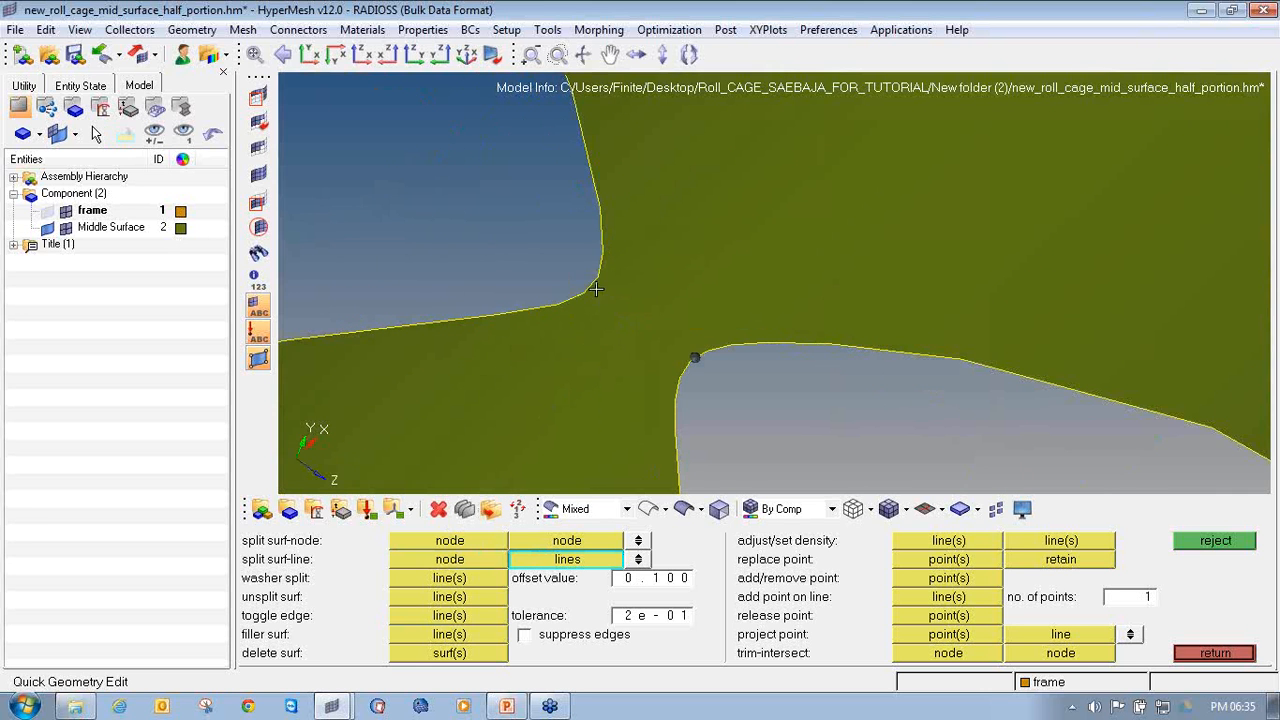
left_click(586, 287)
left_click(591, 292)
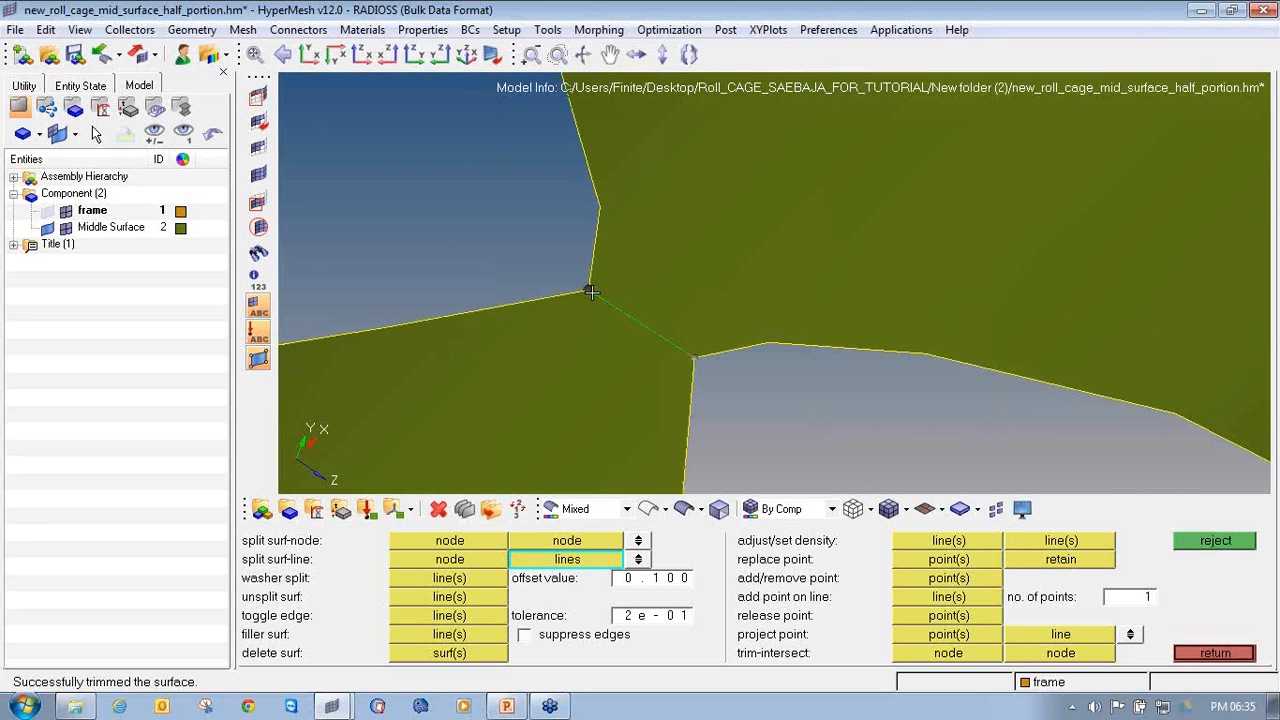
scroll(640, 280, "down", 3)
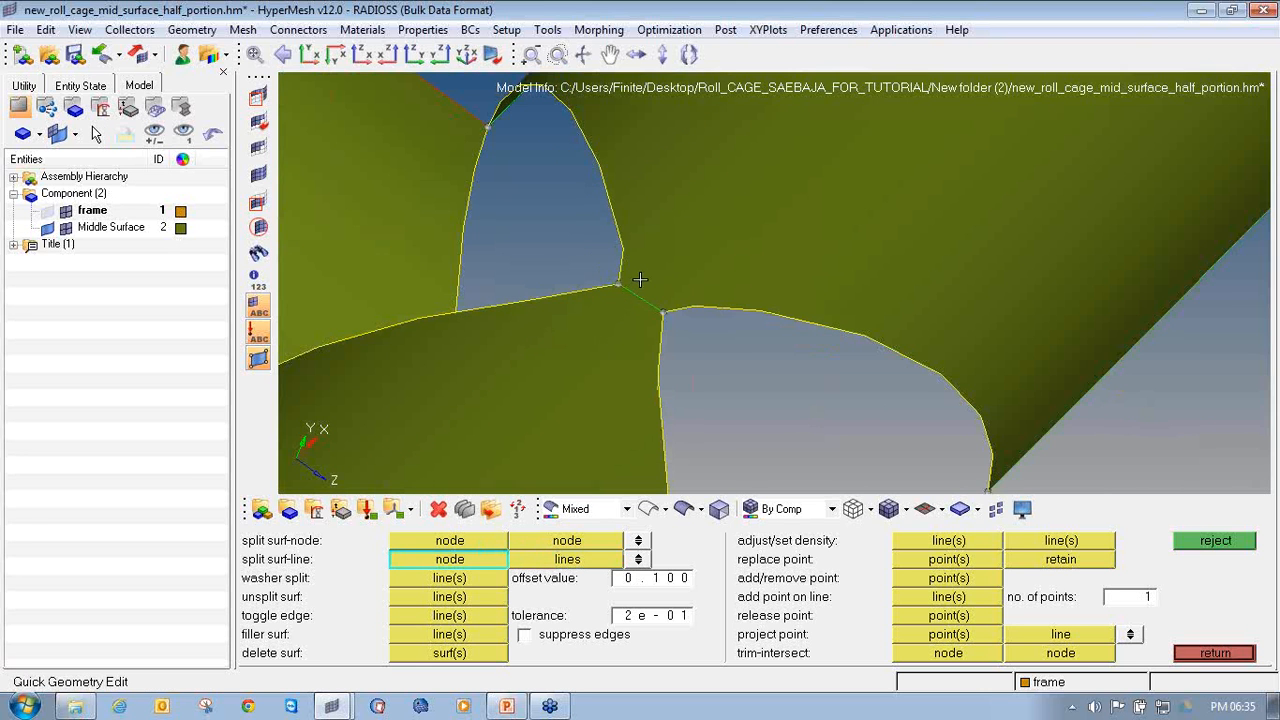
Split the tube surface at the joint from the small cutout's rounded corner to the edge of the large cutout.
scroll(640, 280, "down", 5, "ctrl")
left_click_drag(651, 322, 523, 311, "ctrl")
scroll(615, 315, "up", 8, "ctrl")
left_click(638, 559)
scroll(633, 357, "up", 1, "ctrl")
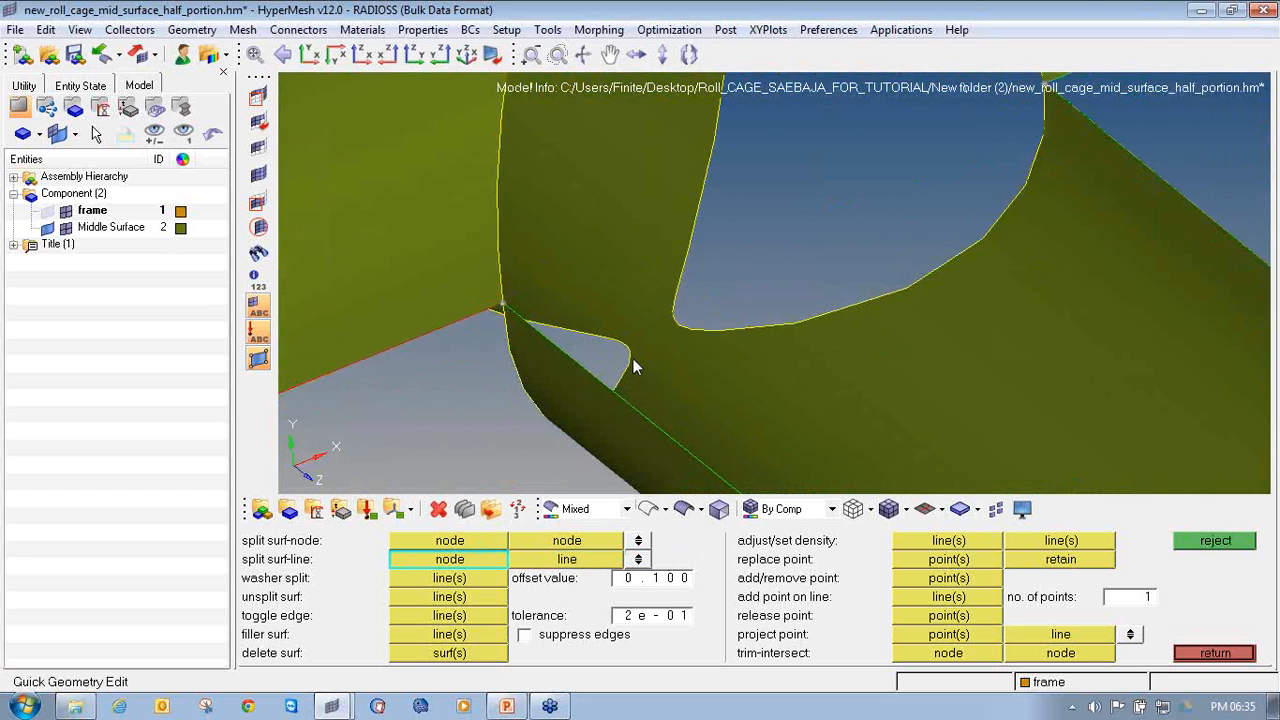
scroll(633, 360, "up", 2, "ctrl")
left_click(613, 327)
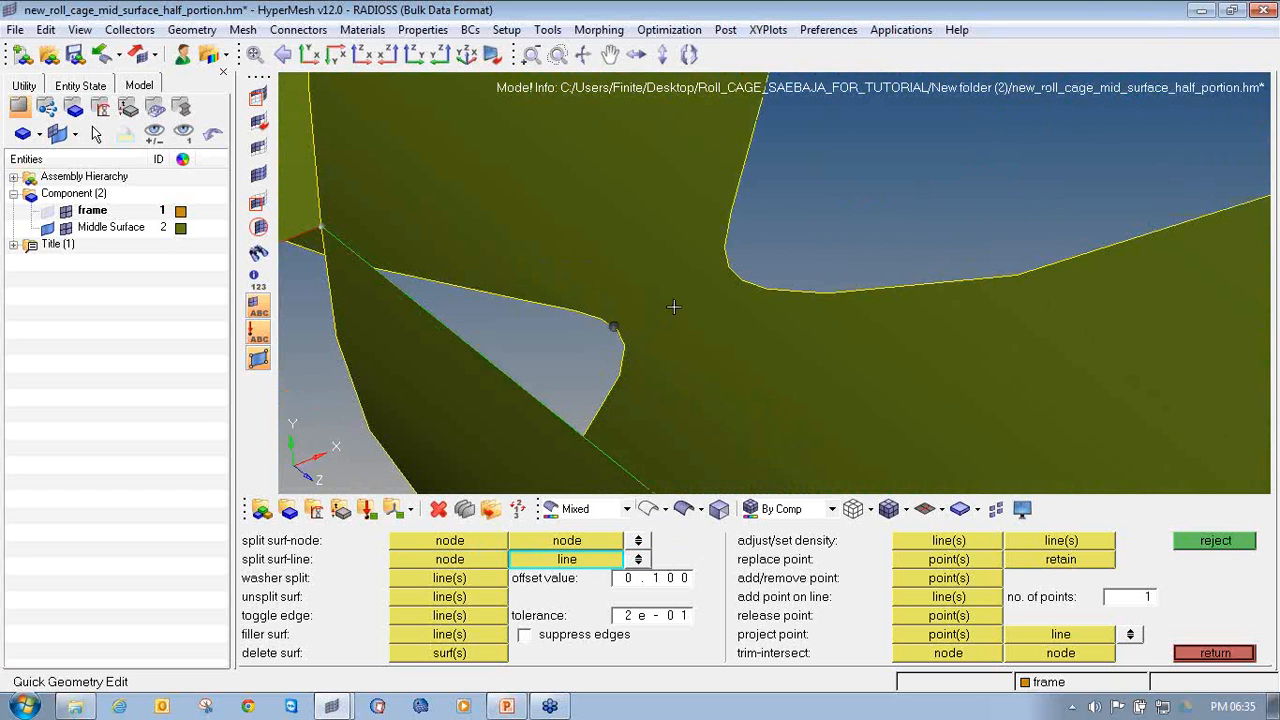
left_click(731, 269)
Delete the two short tube surfaces that cross the joint of the two long tubes.
scroll(730, 289, "down", 3, "ctrl")
scroll(727, 290, "down", 4, "ctrl")
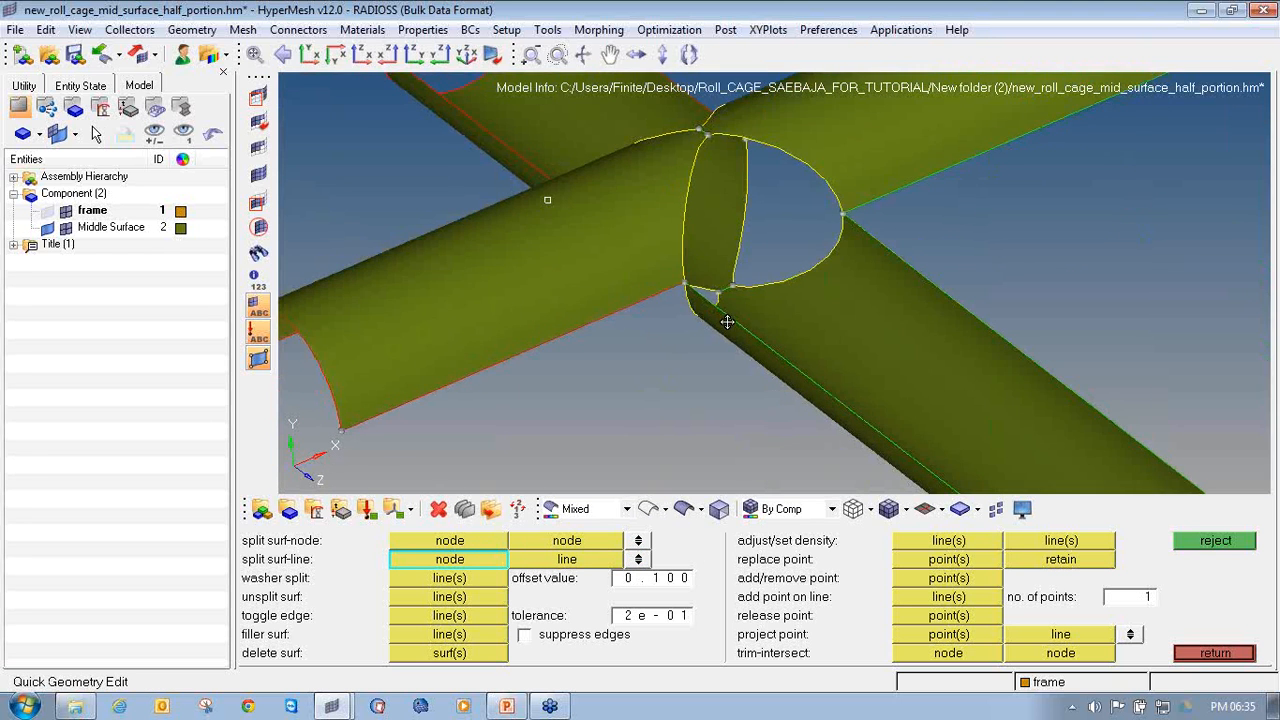
left_click_drag(726, 323, 734, 311, "ctrl")
scroll(734, 311, "down", 3, "ctrl")
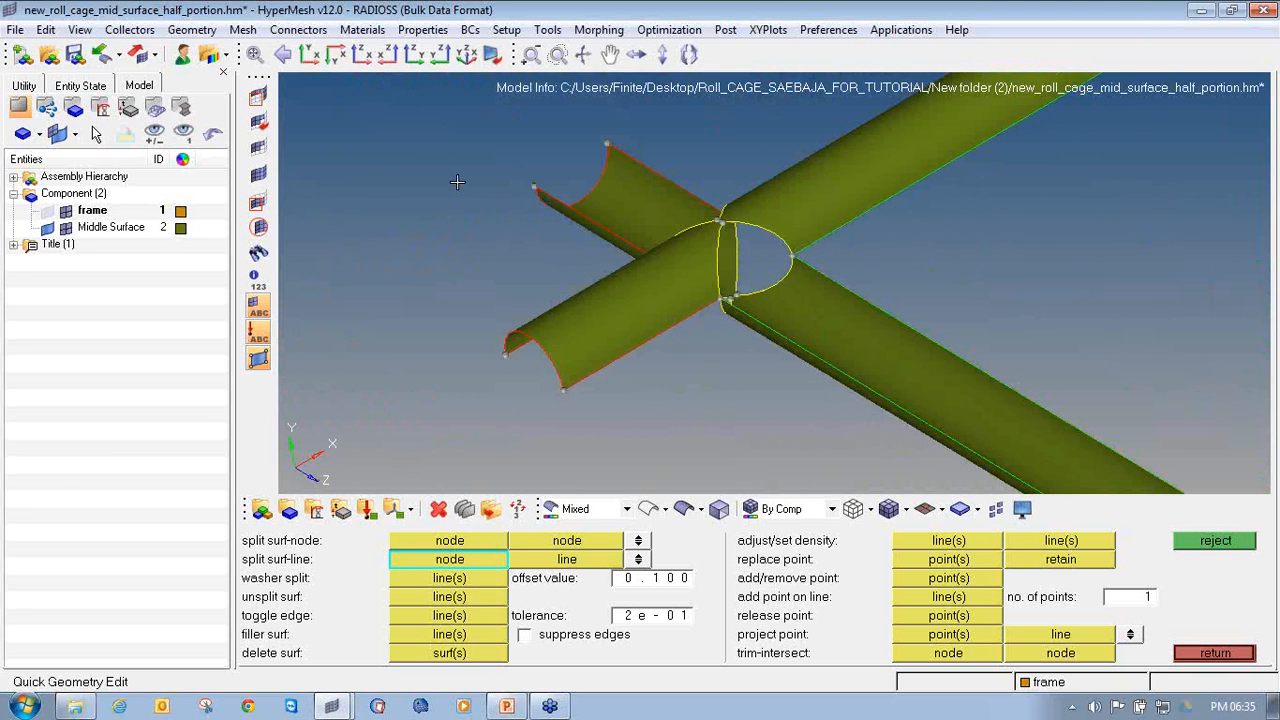
left_click(440, 510)
left_click(684, 276)
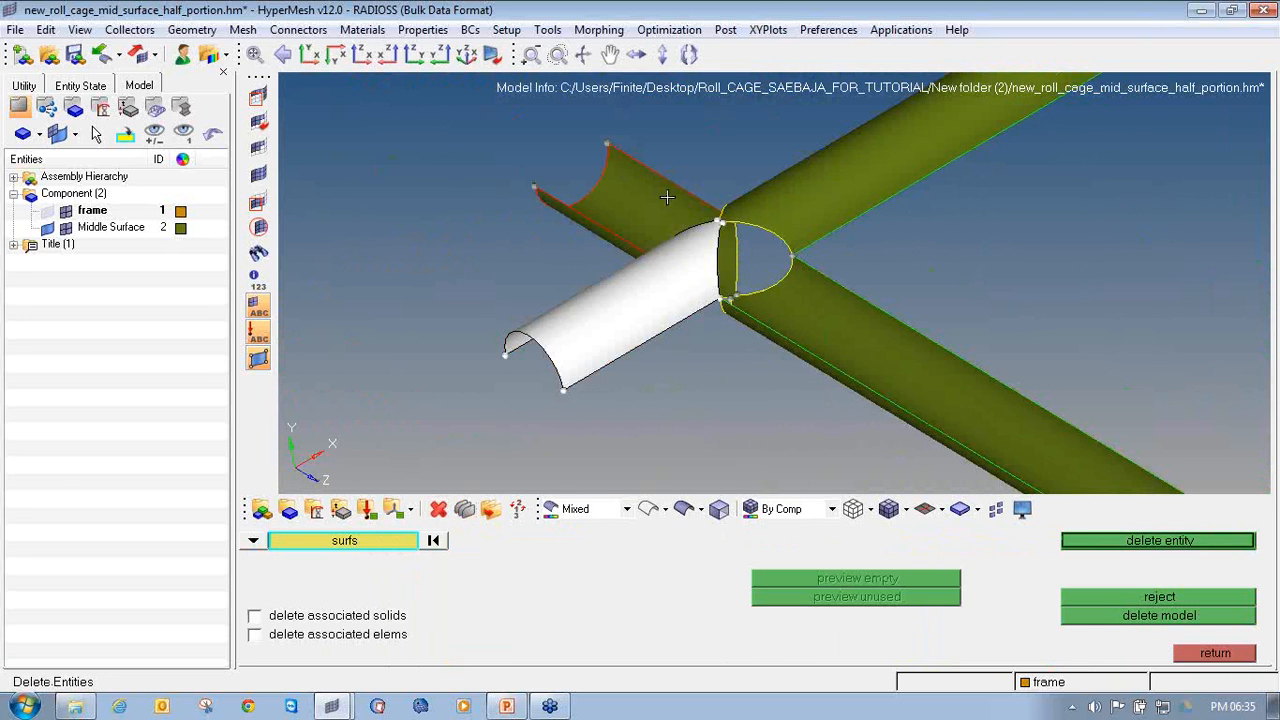
left_click(667, 197)
middle_click(665, 277)
Unmask the surfaces adjacent to the displayed tube surfaces.
left_click_drag(665, 277, 525, 260, "ctrl")
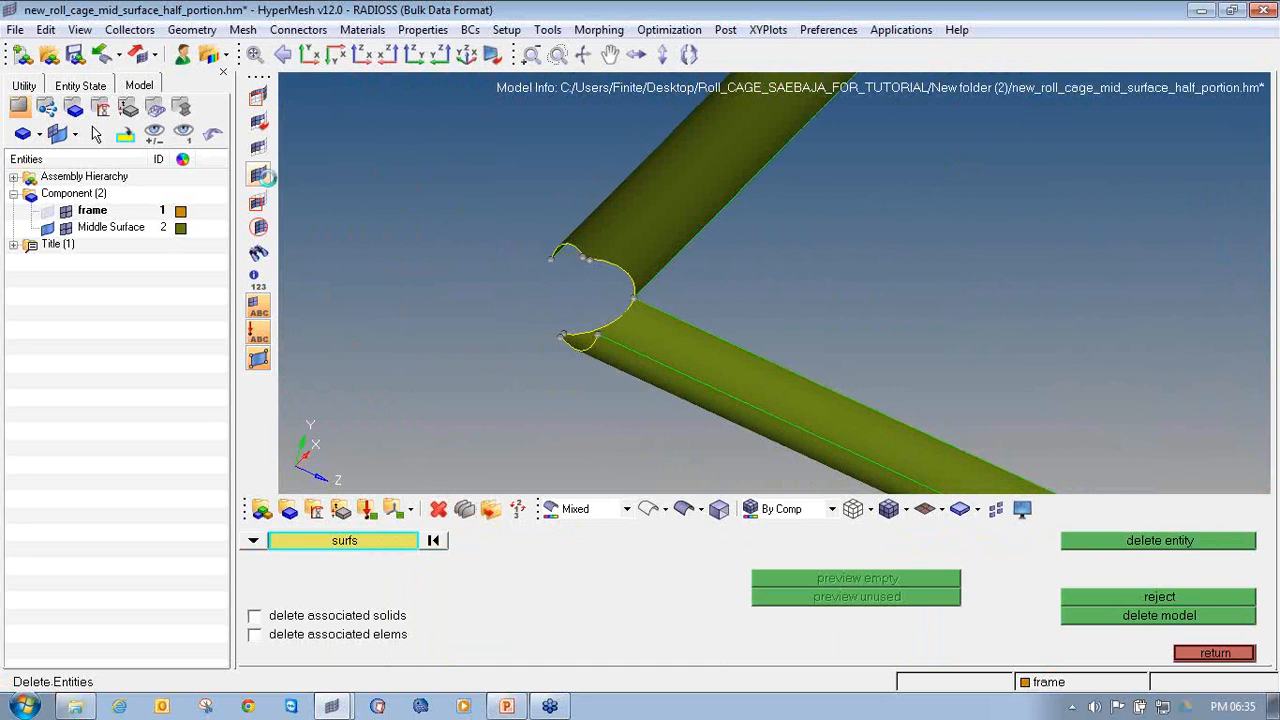
left_click(259, 175)
left_click_drag(586, 291, 614, 297, "ctrl")
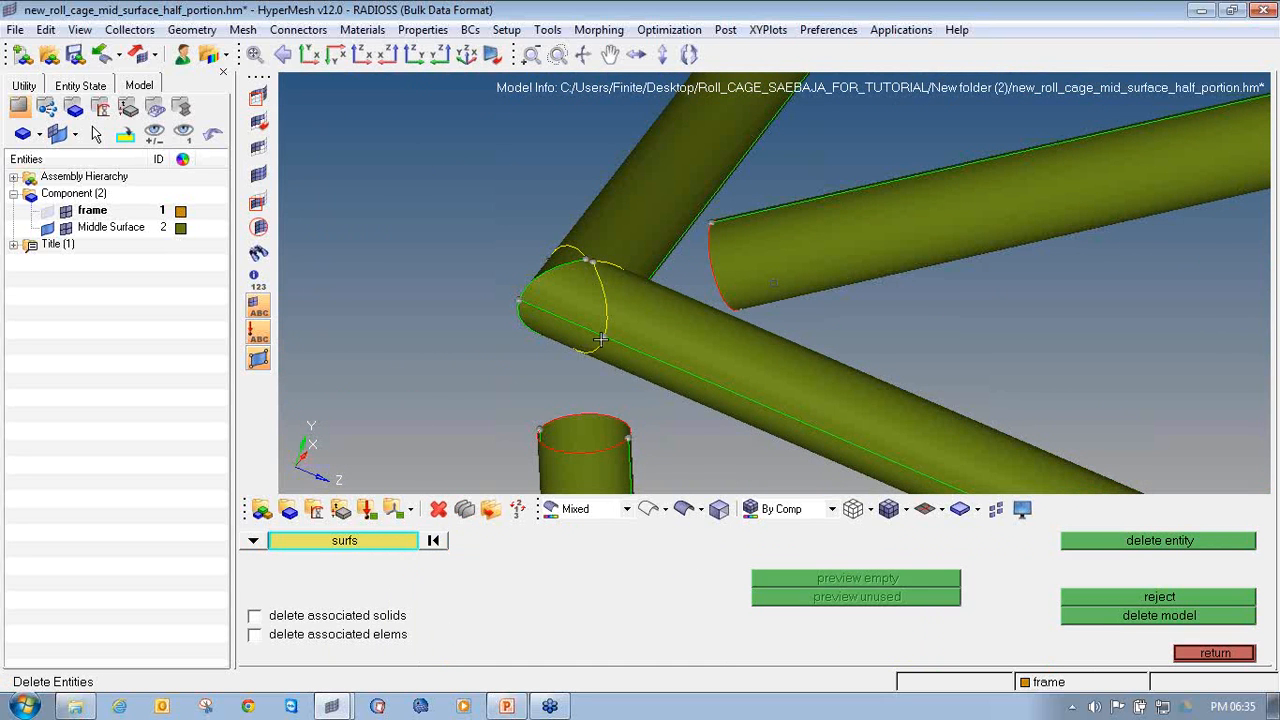
Isolate the tubes around the corner joint by masking their surfaces and reversing the mask.
left_click(259, 100)
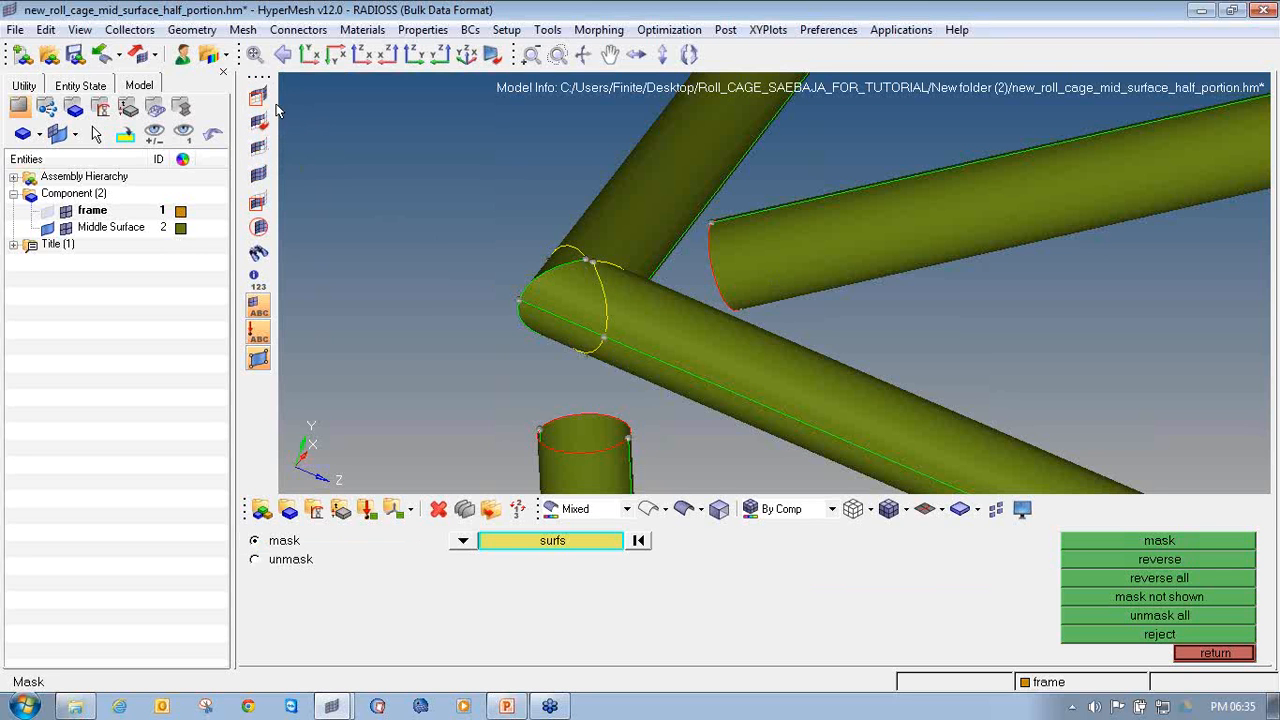
scroll(479, 228, "down", 3, "ctrl")
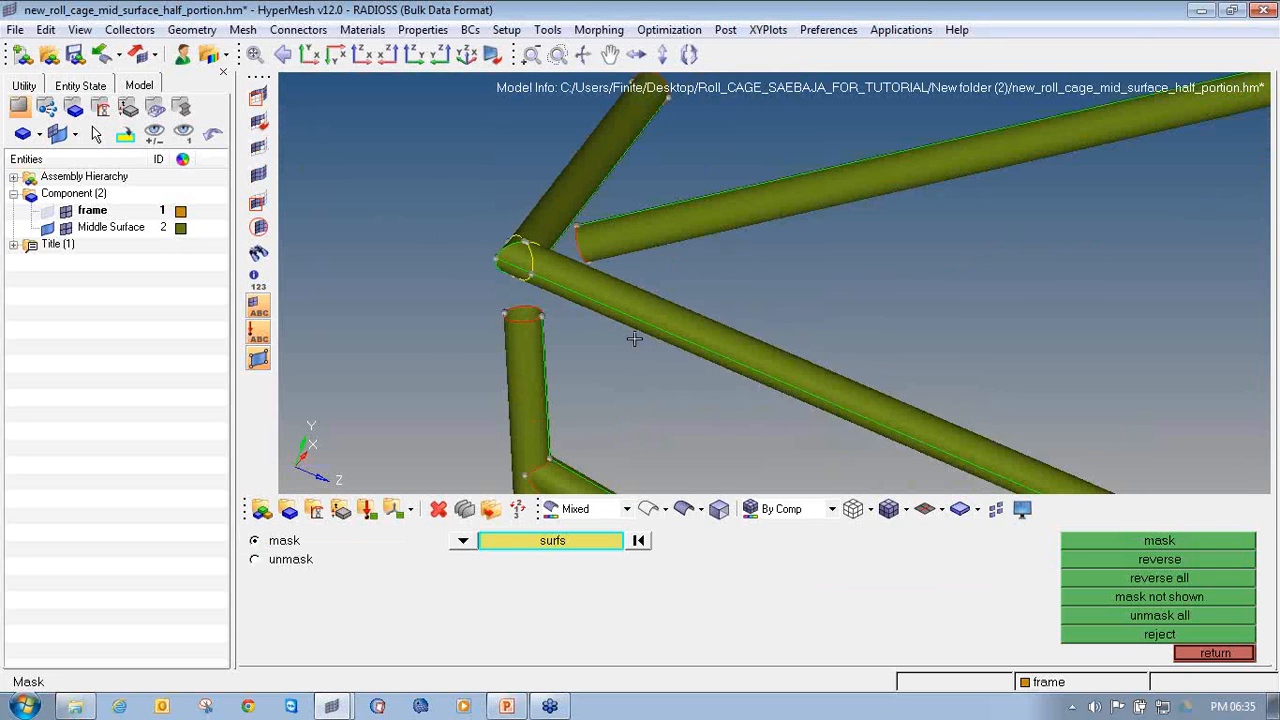
left_click_drag(646, 368, 431, 199, "shift")
left_click(1157, 544)
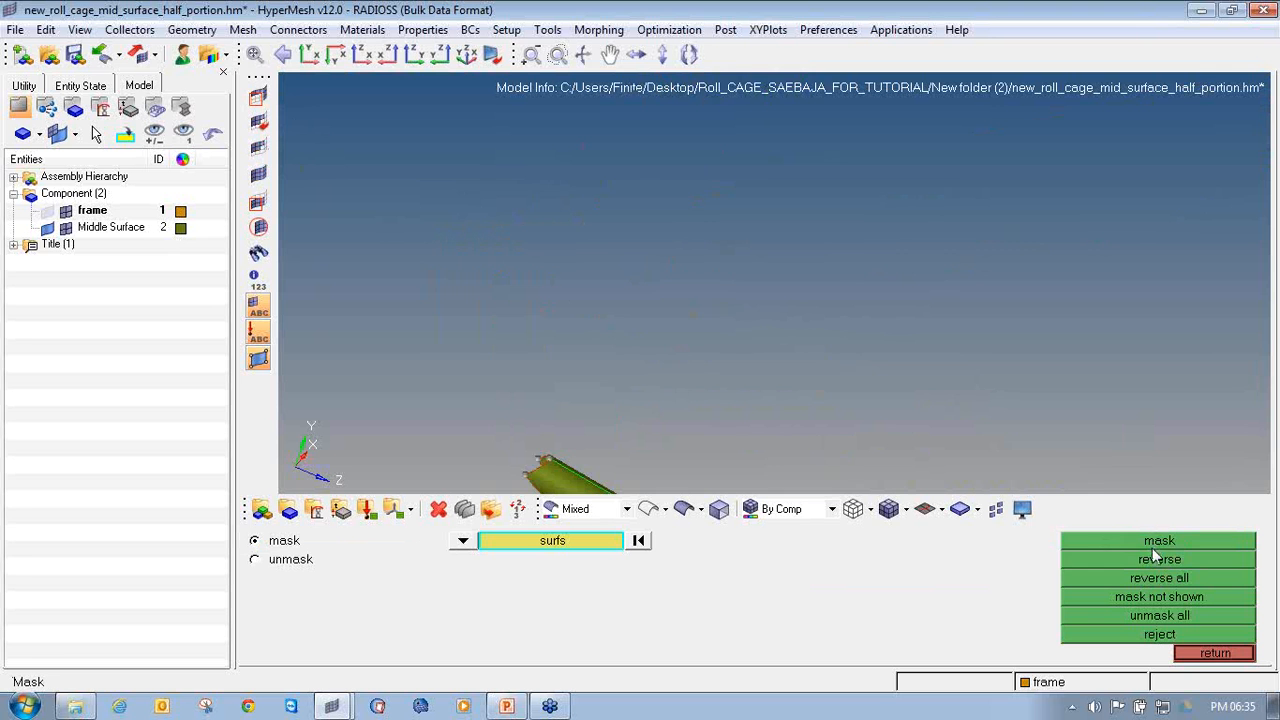
left_click(1152, 558)
scroll(639, 287, "down", 1)
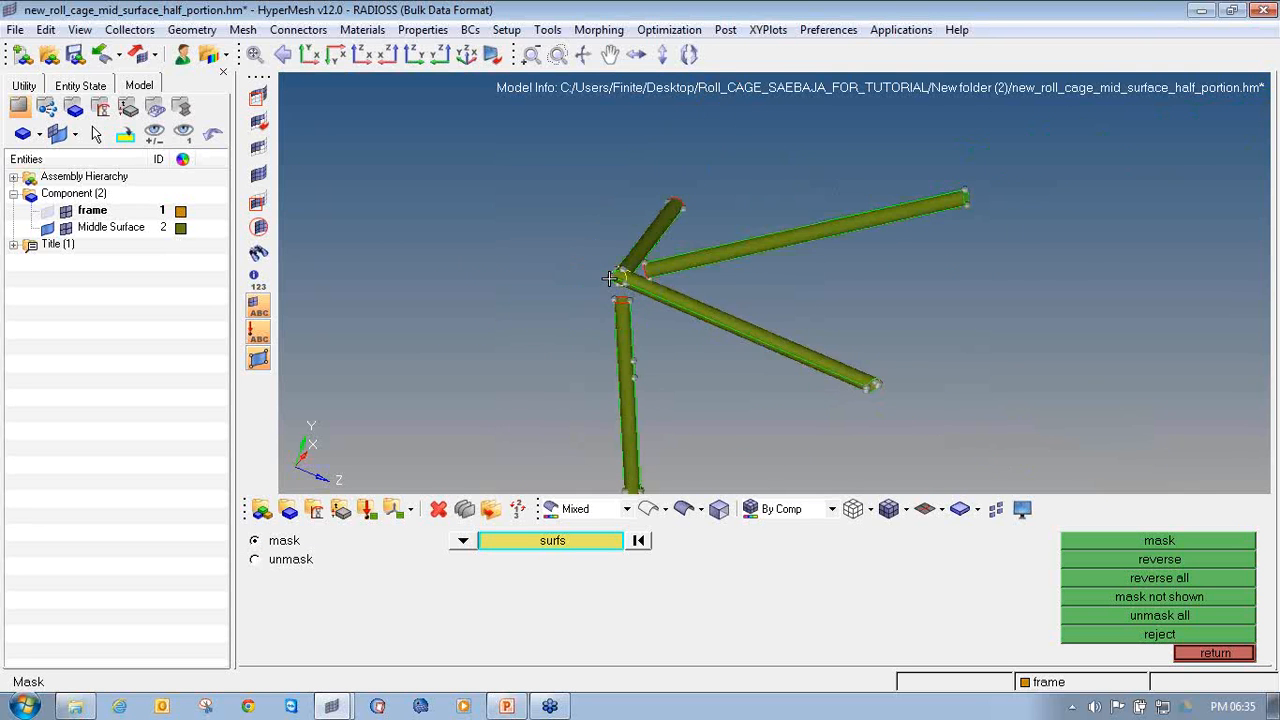
Trim the corner surface between the two intersection curves with lines, using the short gap edge and a cut normal to the surface.
scroll(640, 282, "up", 4)
left_click_drag(730, 284, 643, 308, "ctrl")
scroll(593, 244, "up", 4, "ctrl")
scroll(590, 244, "down", 3)
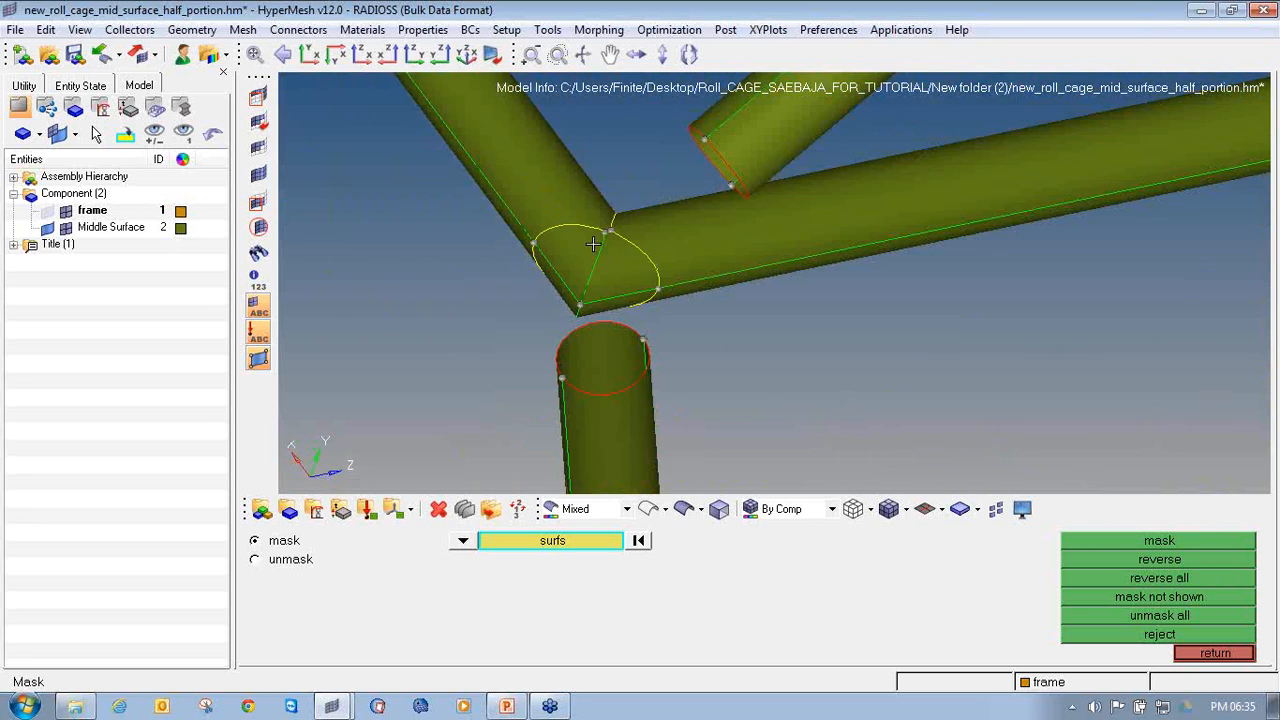
scroll(593, 244, "up", 5)
left_click_drag(691, 377, 613, 200, "ctrl")
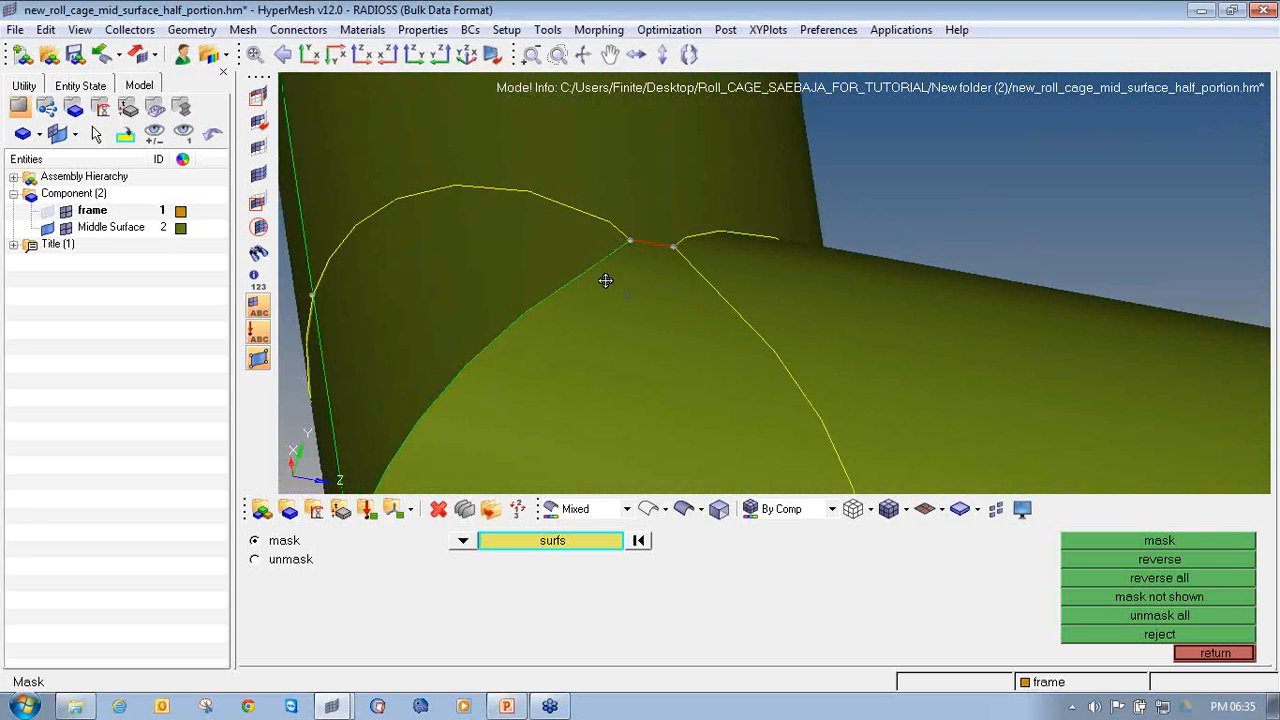
left_click_drag(605, 281, 572, 291, "ctrl")
left_click_drag(583, 347, 597, 422, "ctrl")
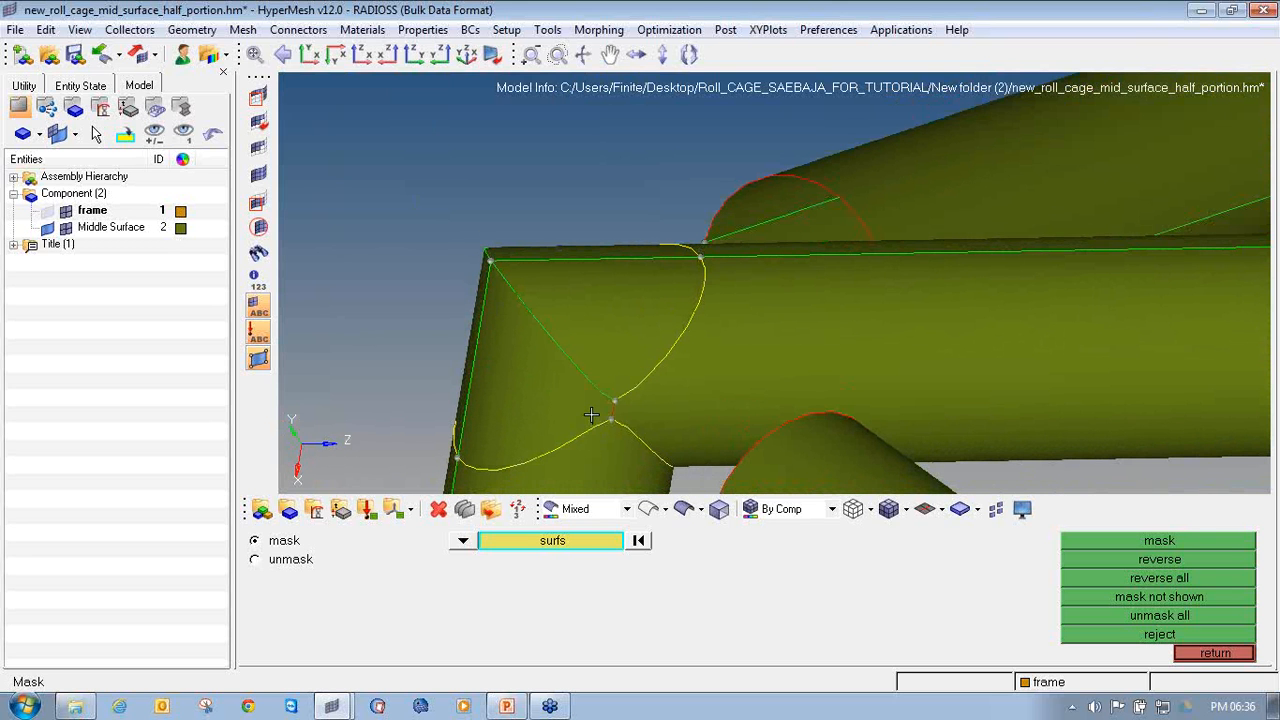
key("shift+F9")
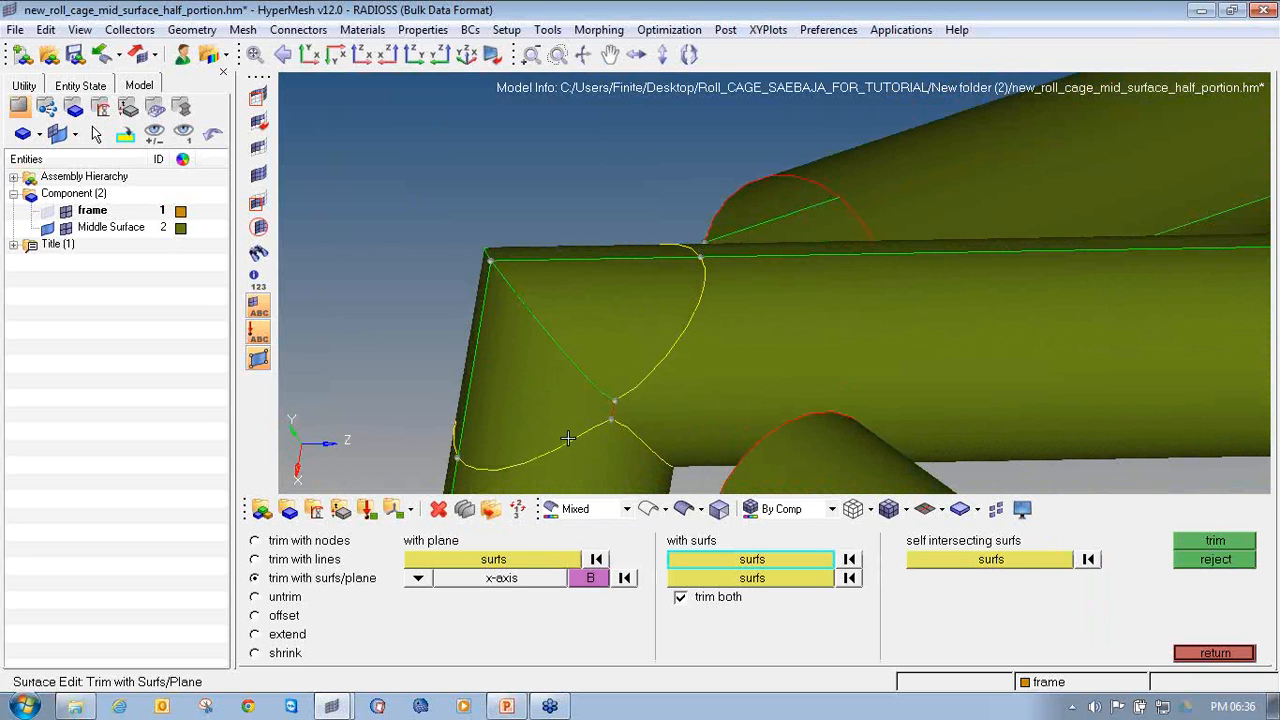
left_click(257, 559)
left_click(727, 563)
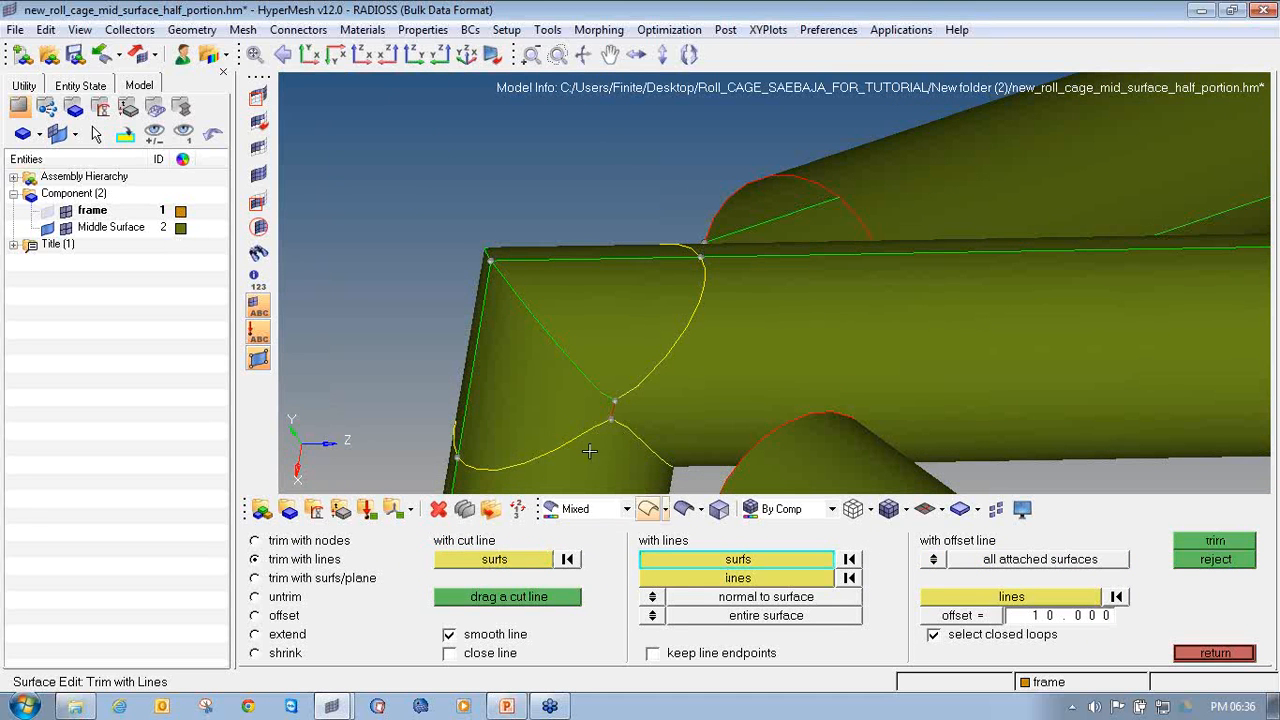
left_click(540, 408)
left_click(715, 580)
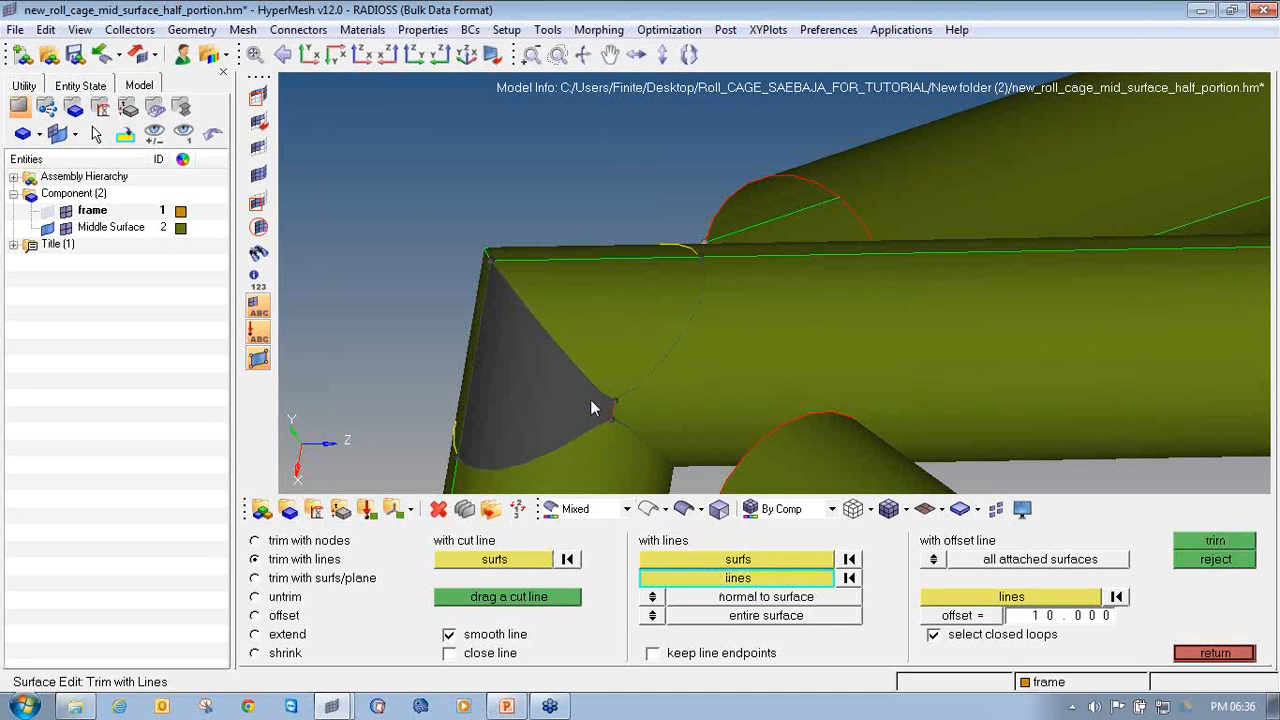
scroll(590, 399, "up", 5)
middle_click(649, 422)
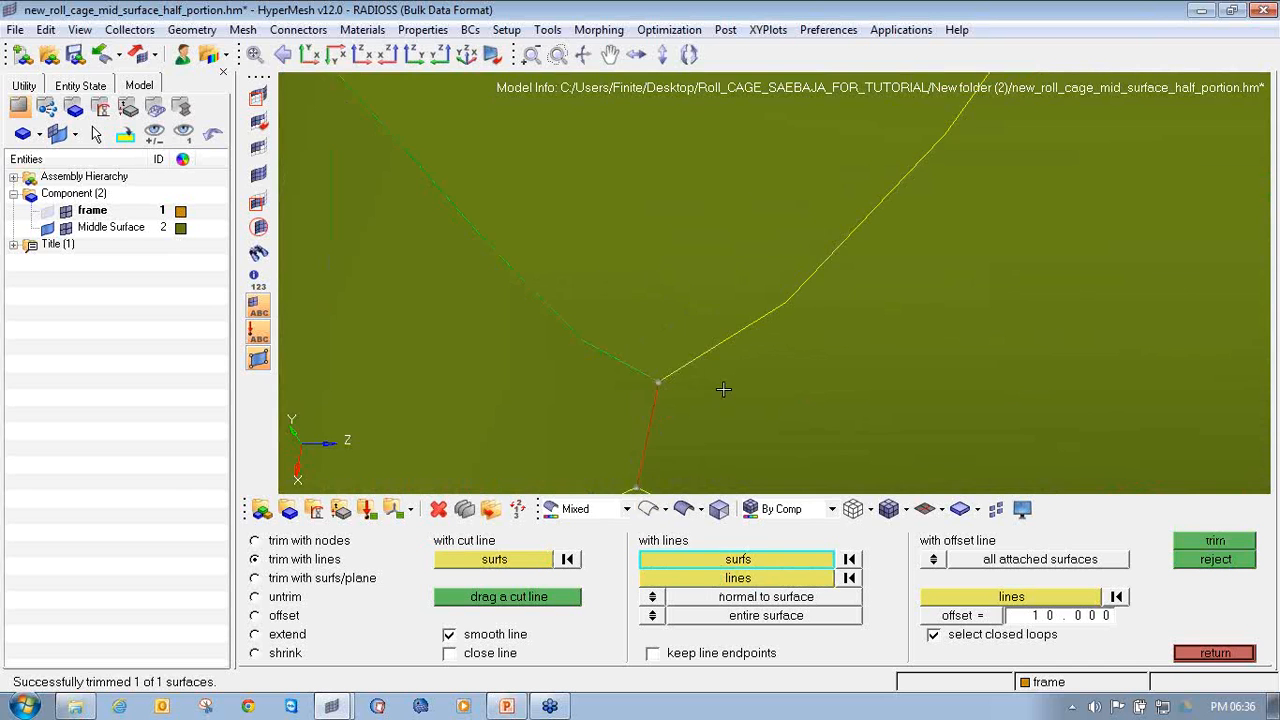
Trim the corner surface on the opposite side of the joint with its short gap edge.
scroll(722, 389, "down", 6)
left_click_drag(763, 305, 601, 341, "ctrl")
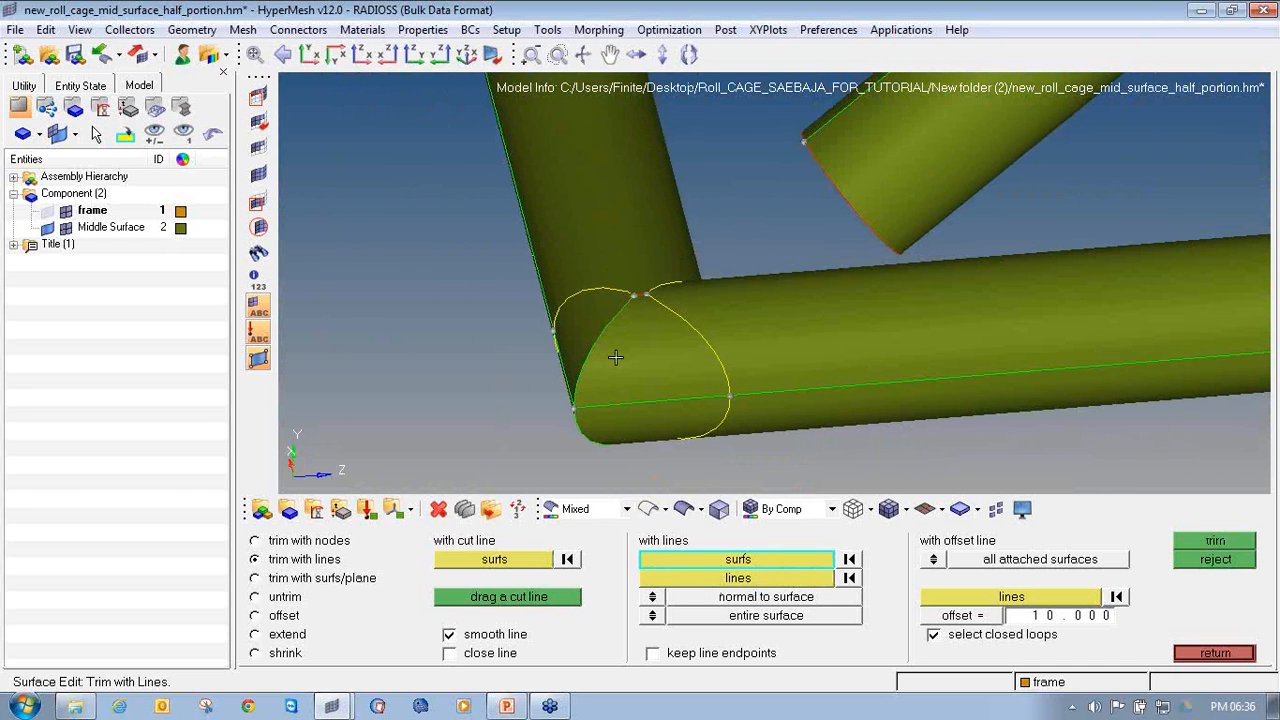
left_click(615, 357)
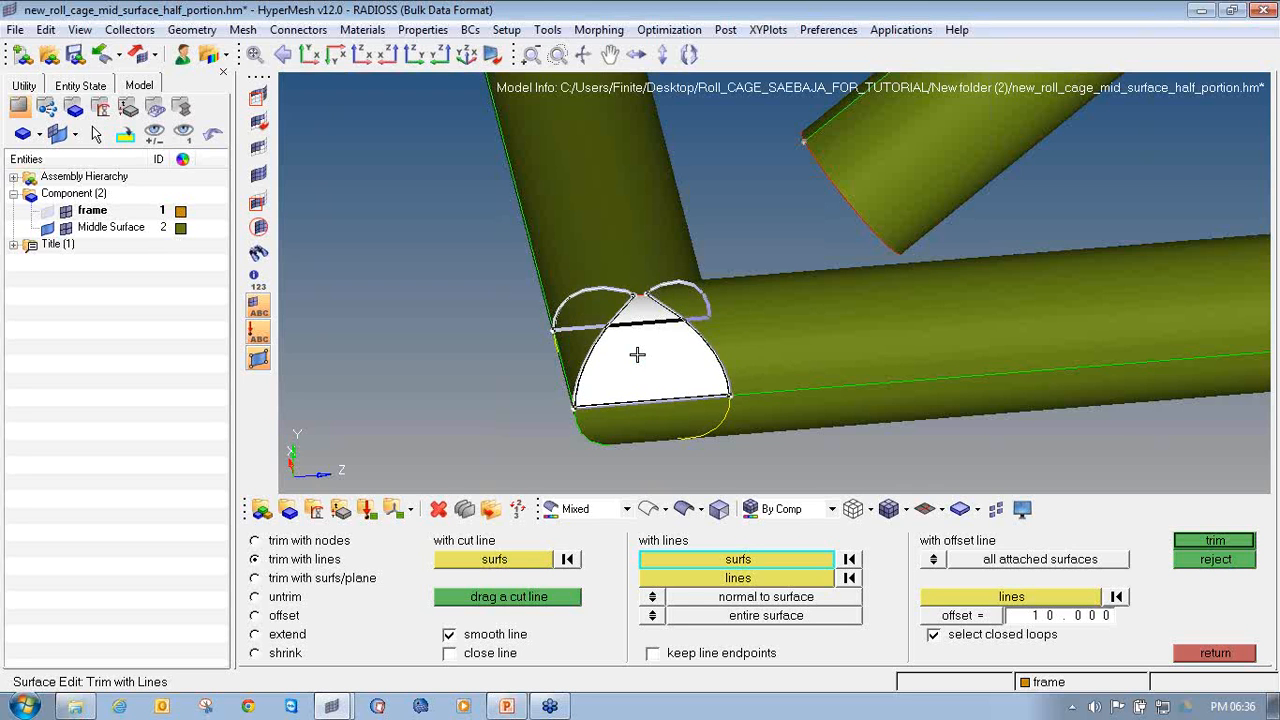
scroll(646, 297, "up", 5)
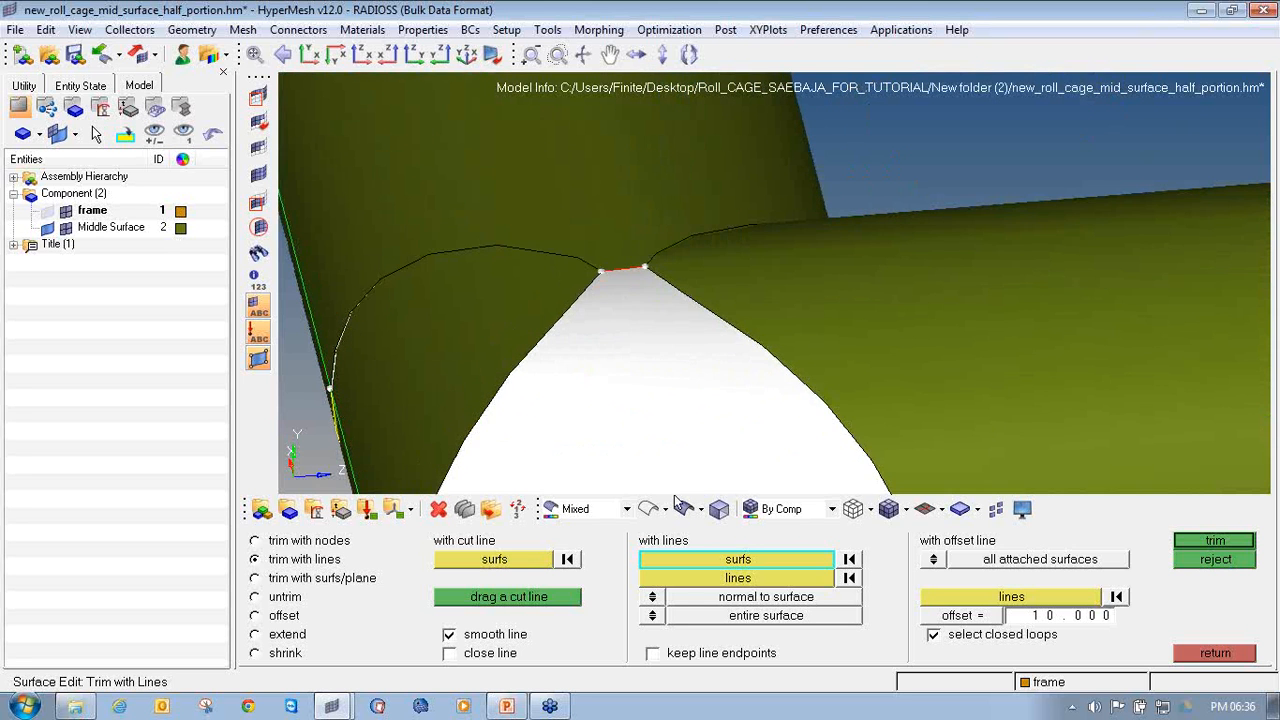
left_click(735, 580)
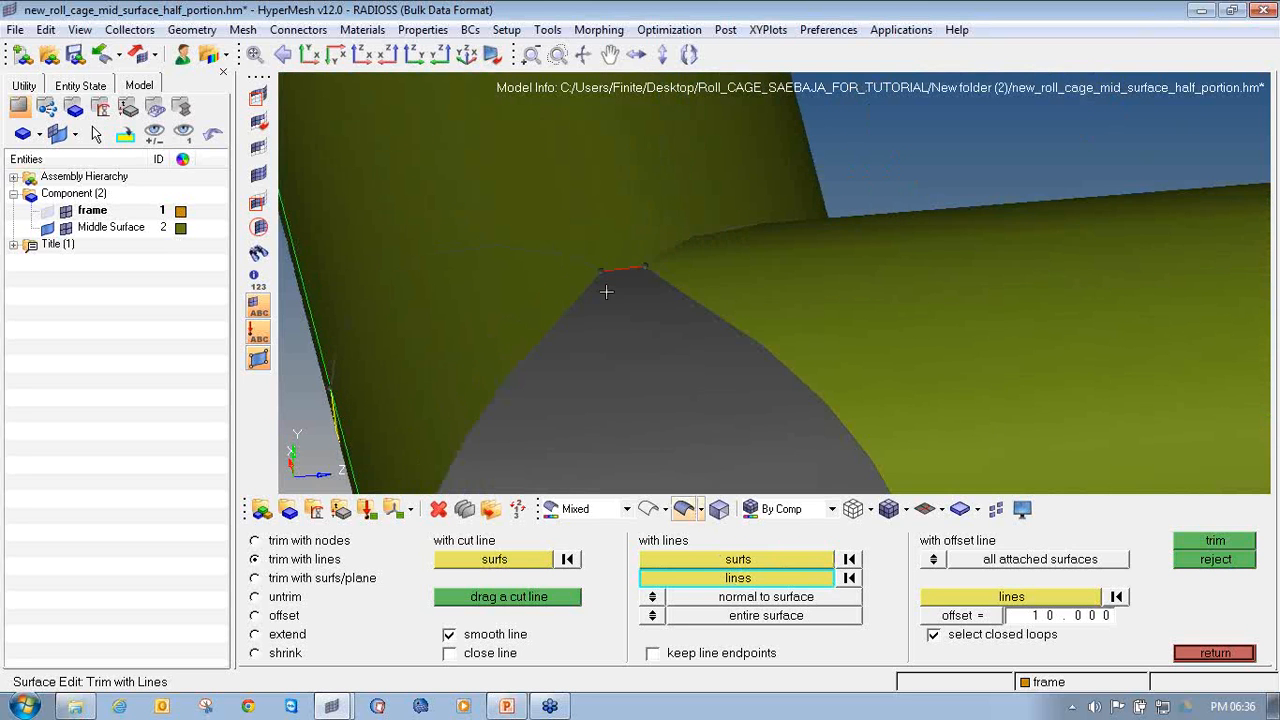
middle_click(642, 330)
Mask the outer surfaces of the two tubes meeting at the corner to expose the inner cap surfaces.
scroll(641, 326, "down", 10)
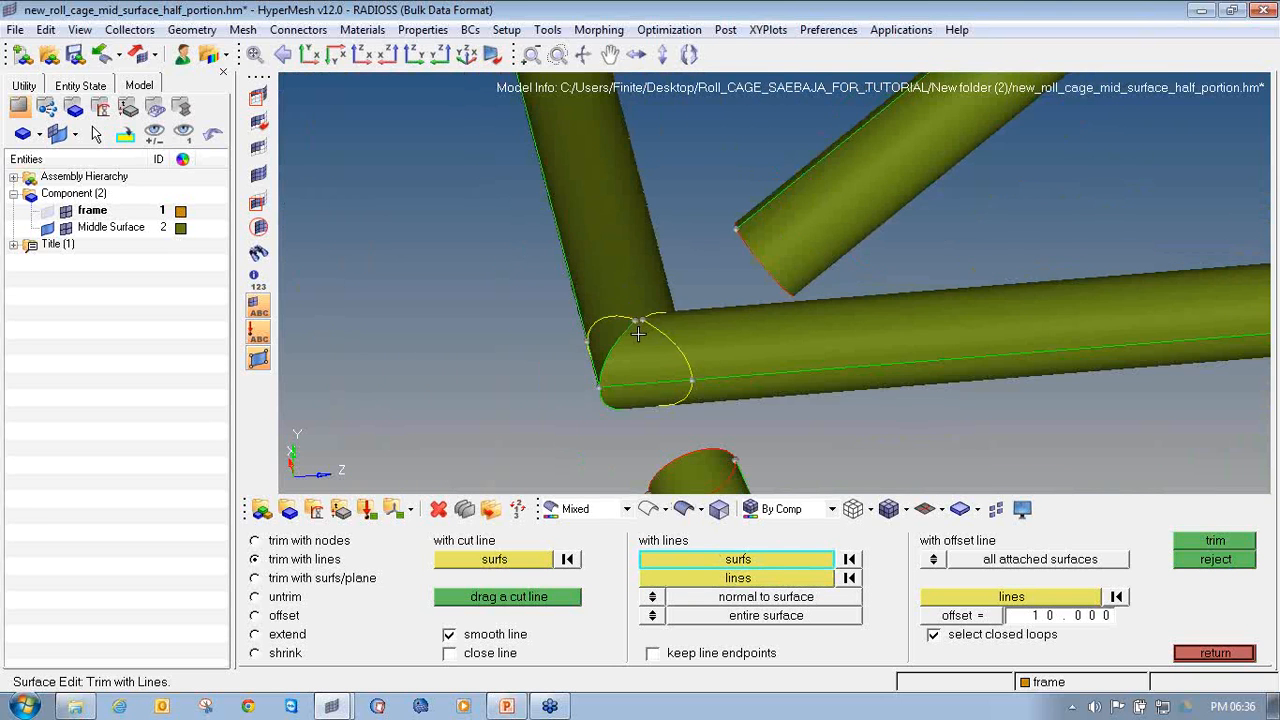
left_click_drag(521, 347, 600, 245, "ctrl")
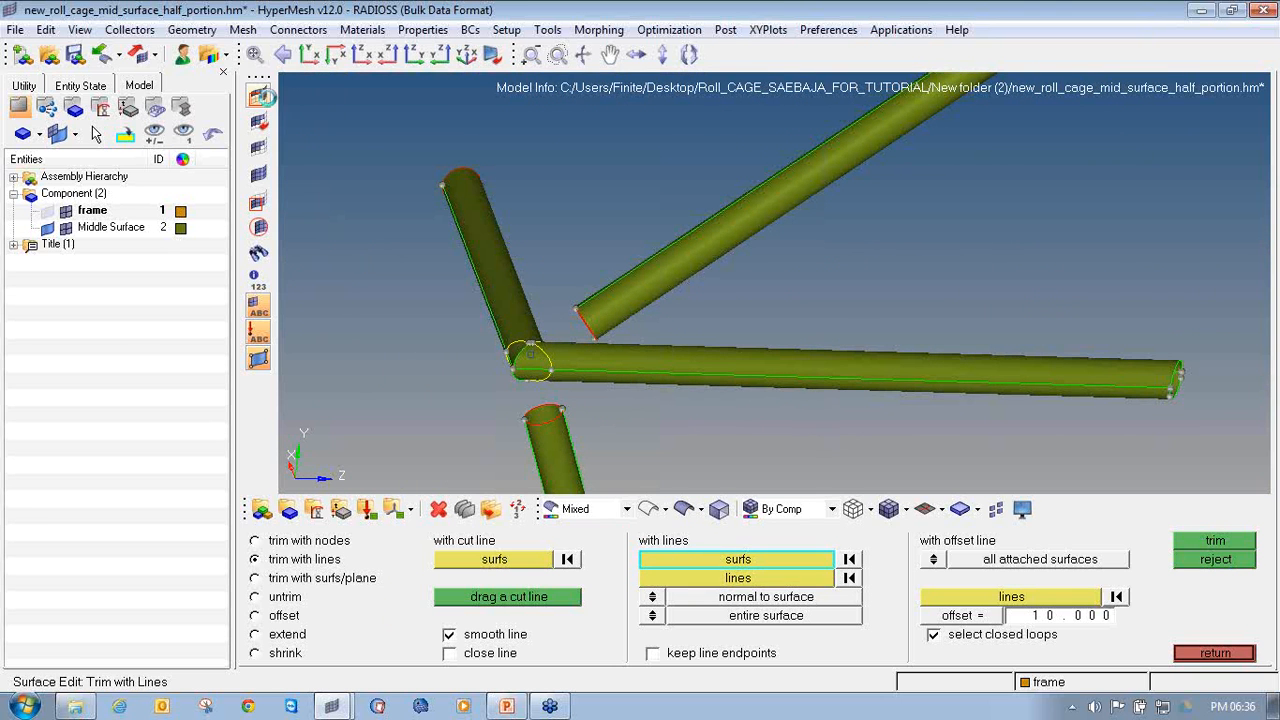
left_click(258, 95)
left_click(518, 285)
left_click(789, 340)
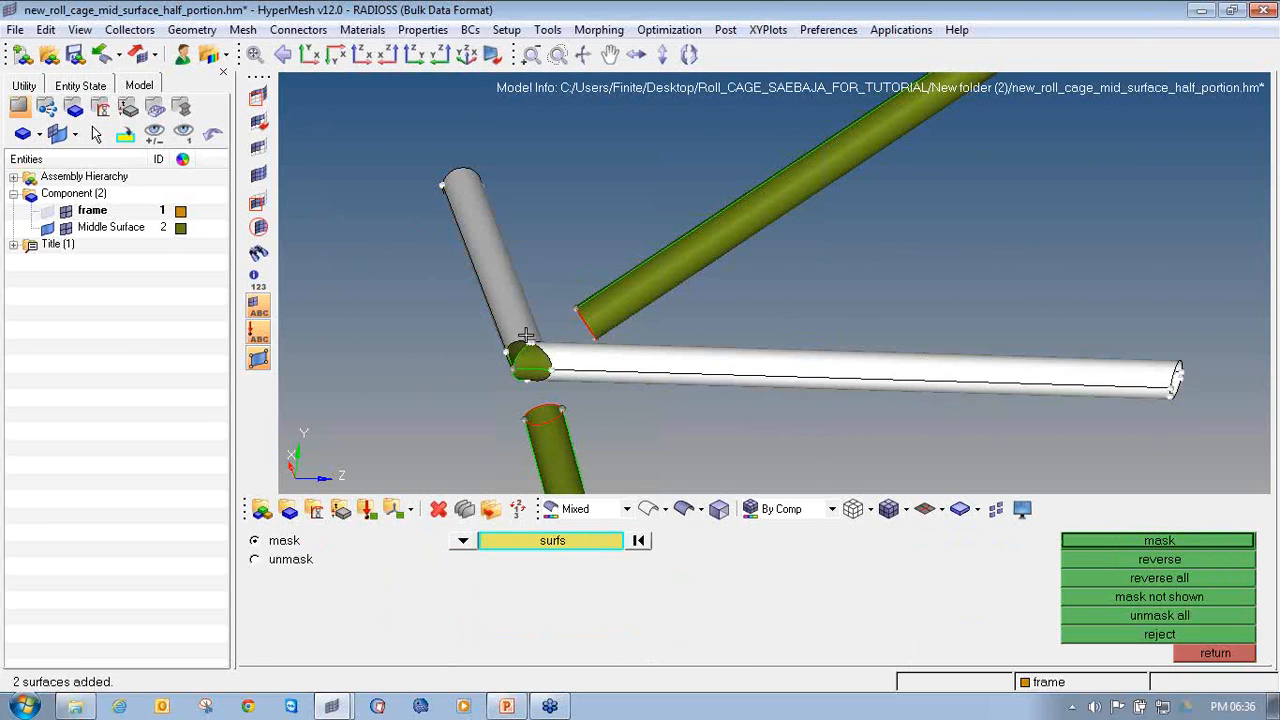
scroll(530, 358, "up", 5)
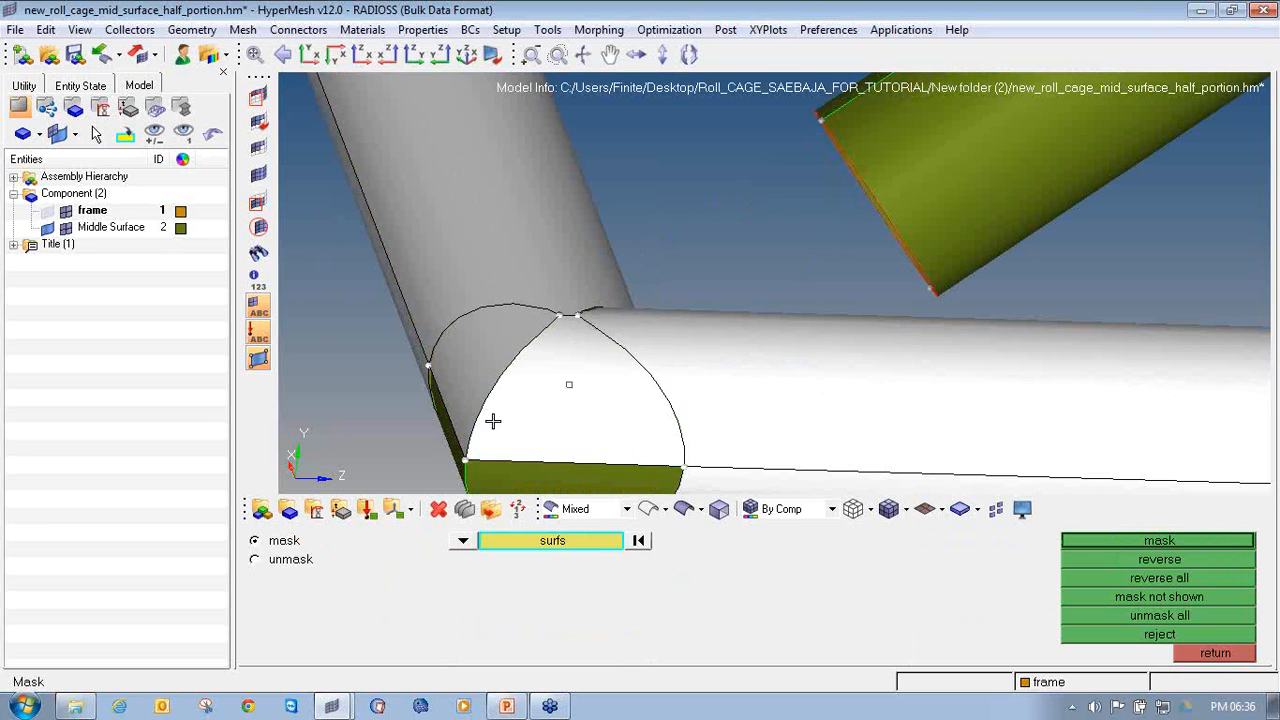
left_click_drag(493, 421, 452, 299, "ctrl")
left_click(453, 299)
left_click(530, 348)
left_click_drag(530, 348, 567, 385, "ctrl")
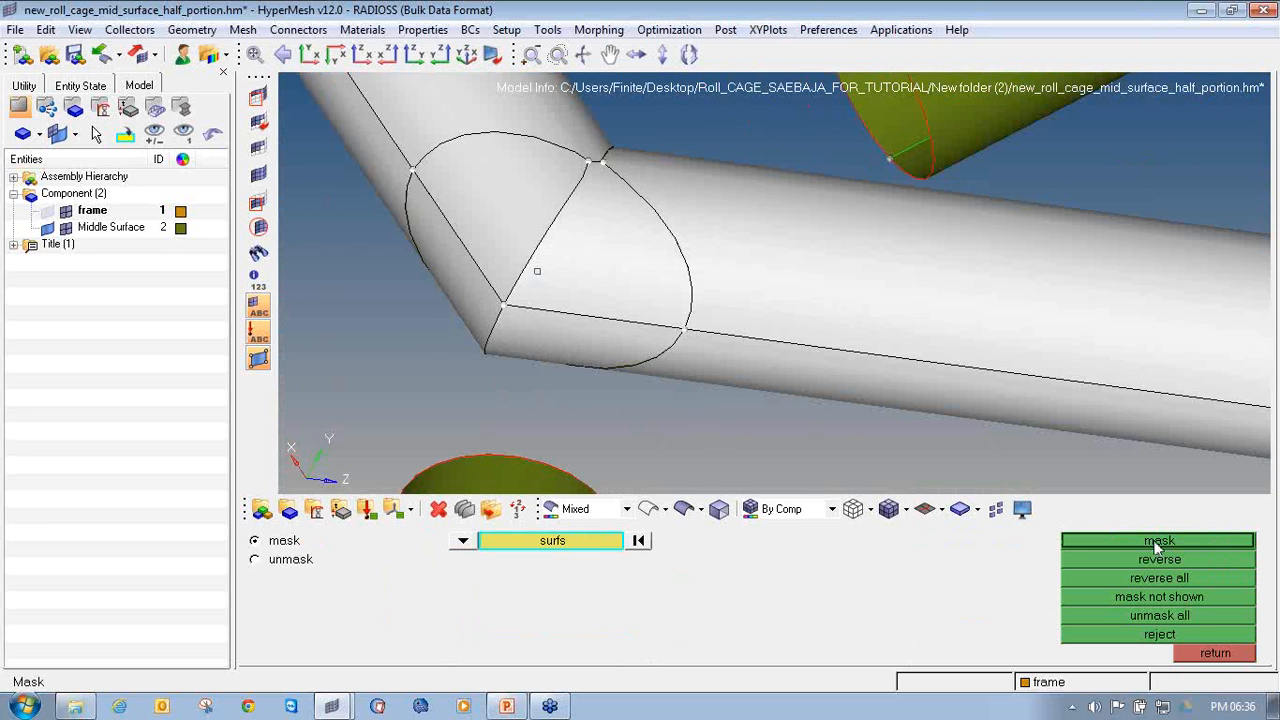
left_click(1157, 541)
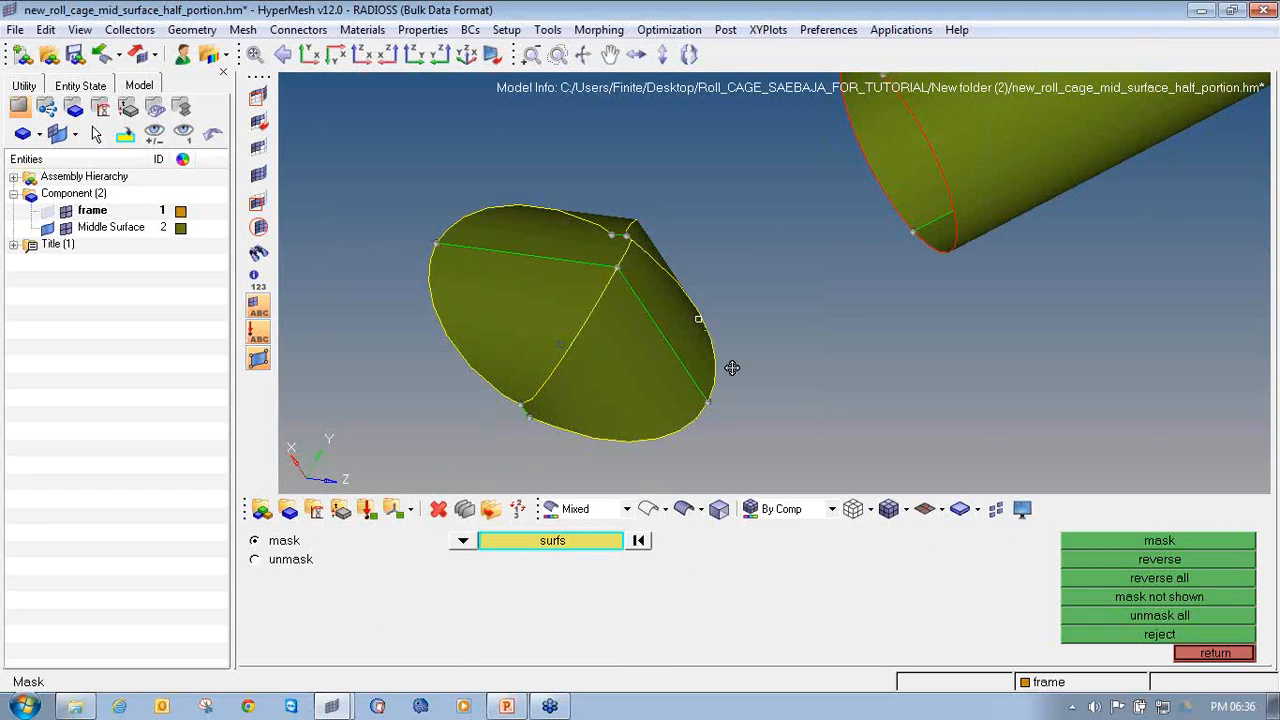
Delete the four leftover cap surfaces inside the corner joint.
left_click_drag(732, 368, 597, 305, "ctrl")
left_click(438, 509)
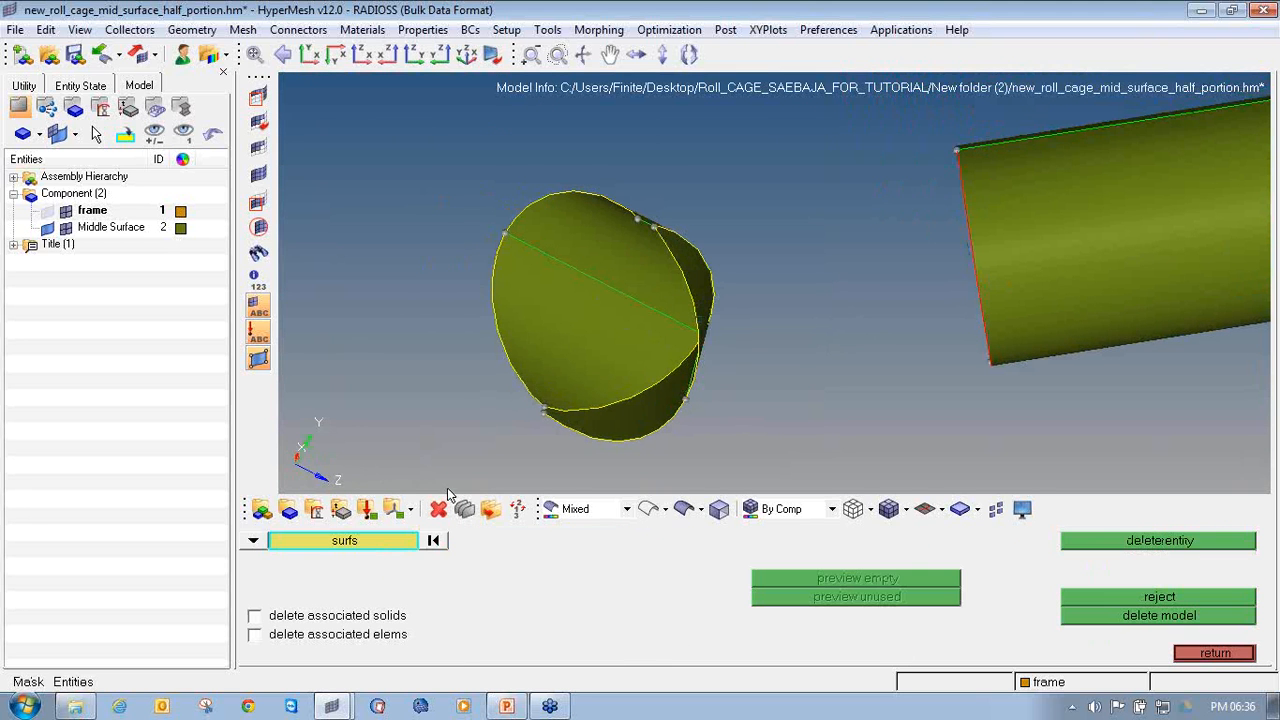
left_click_drag(728, 420, 398, 170, "shift")
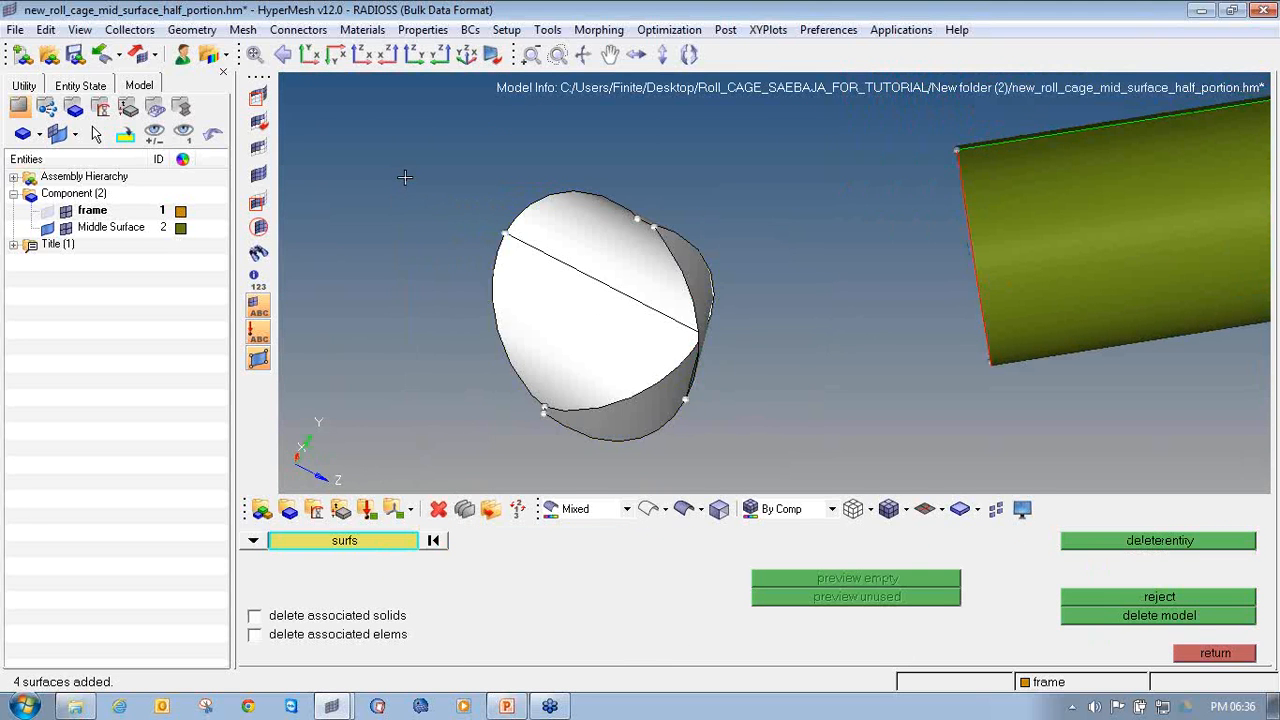
left_click(1178, 545)
Unmask the adjacent tube surfaces so the corner joint is displayed again.
key("shift+F9")
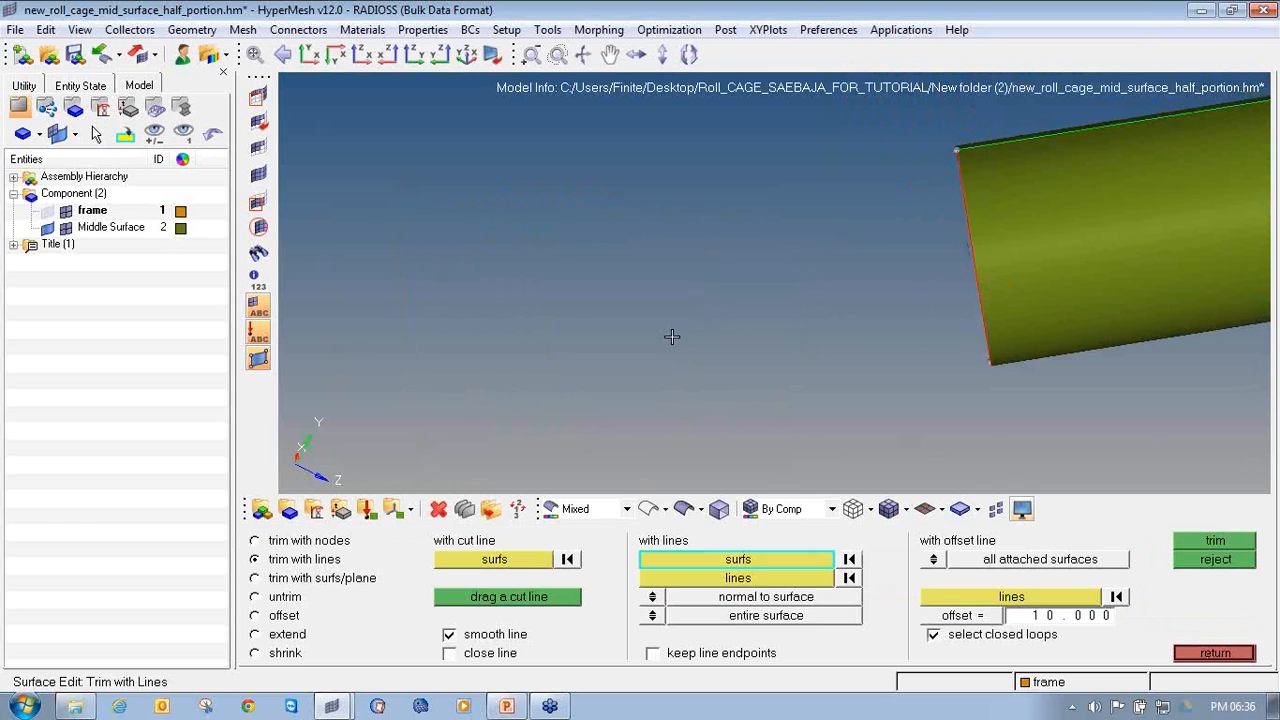
left_click(259, 176)
left_click_drag(640, 349, 569, 234, "ctrl")
right_click_drag(569, 234, 598, 276, "ctrl")
scroll(632, 276, "up", 3, "ctrl")
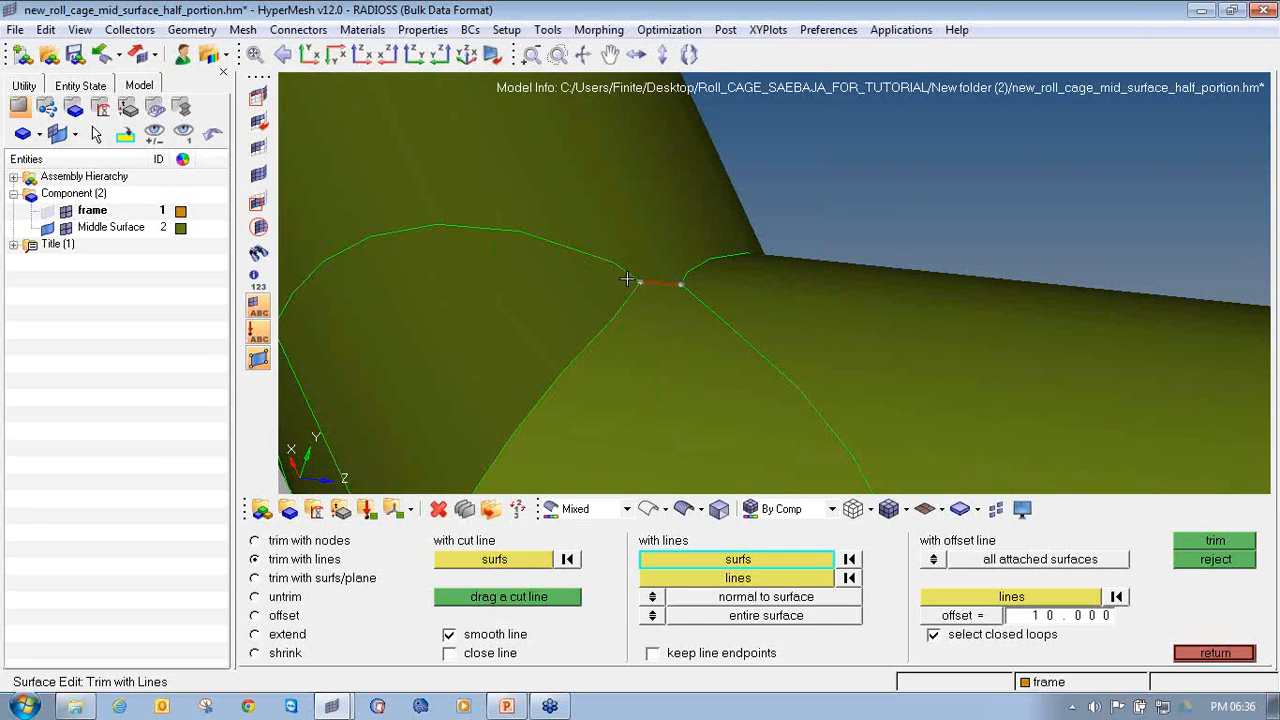
Toggle the short free edges on both sides of the corner joint into shared edges with a tolerance of 2e-01.
key("F11")
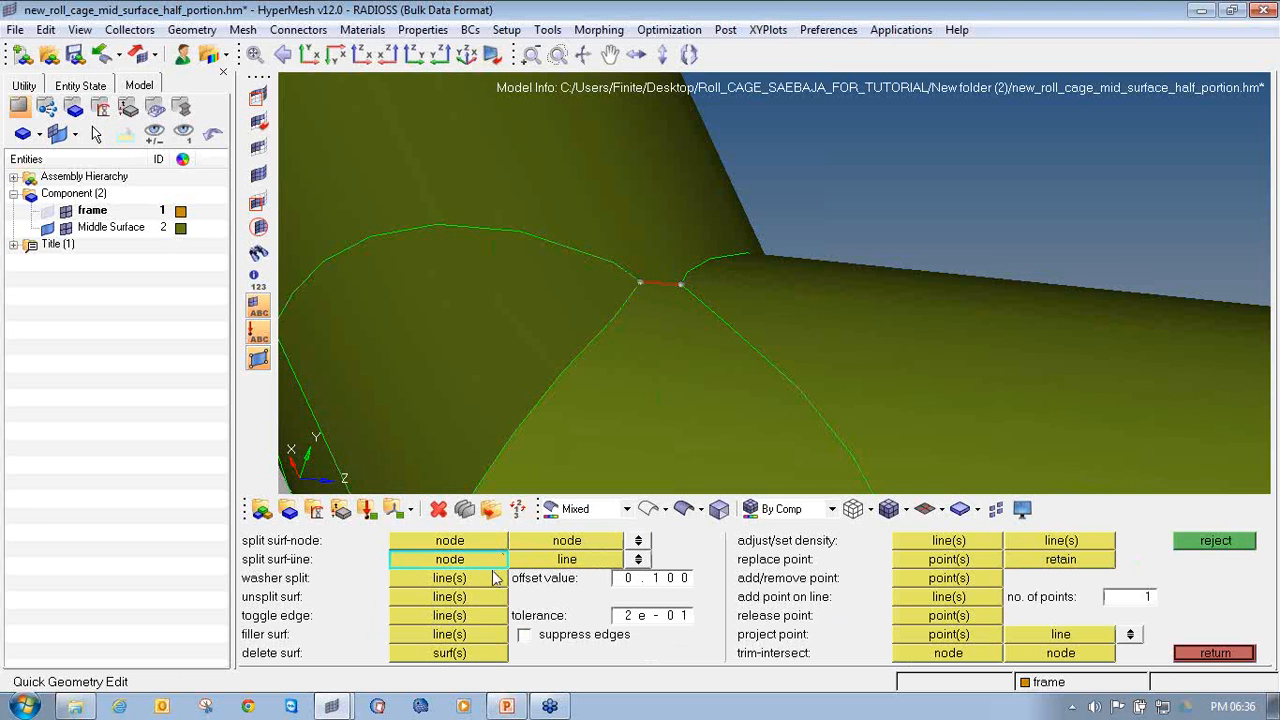
left_click(474, 616)
left_click(658, 285)
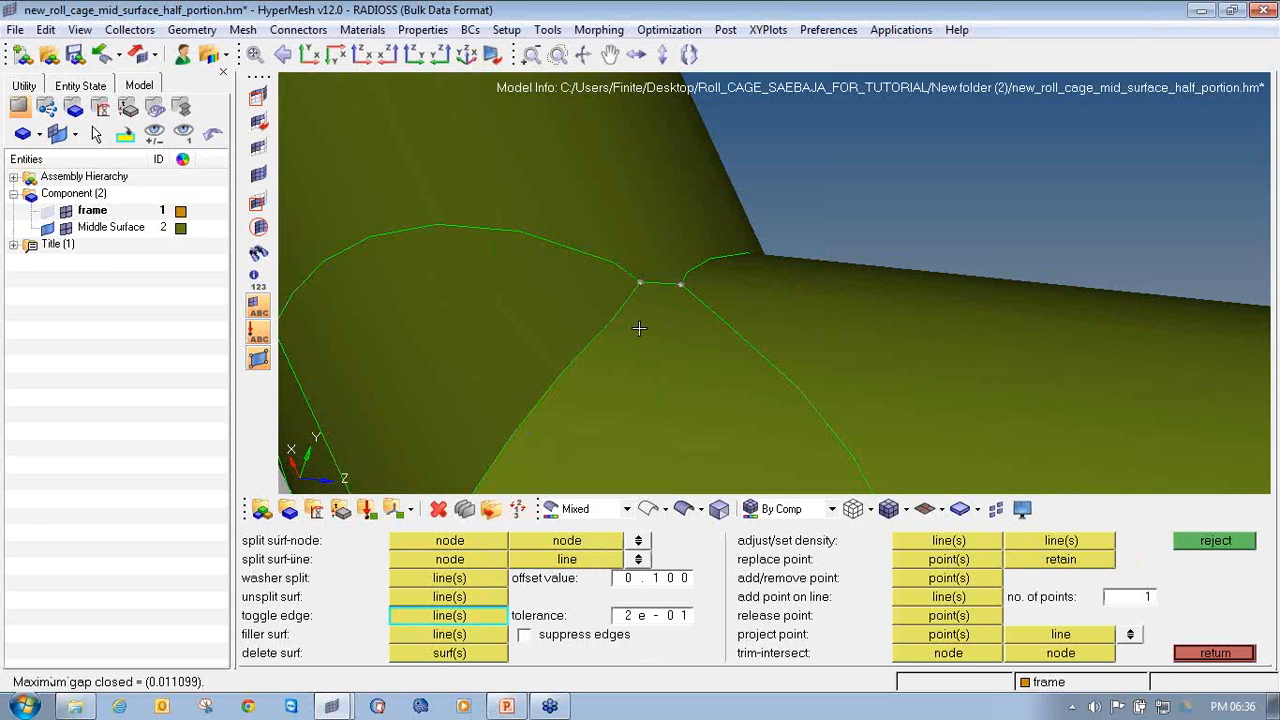
scroll(629, 347, "down", 3, "ctrl")
left_click_drag(612, 422, 604, 364, "ctrl")
scroll(571, 440, "up", 3, "ctrl")
left_click(565, 395)
scroll(566, 394, "down", 10, "ctrl")
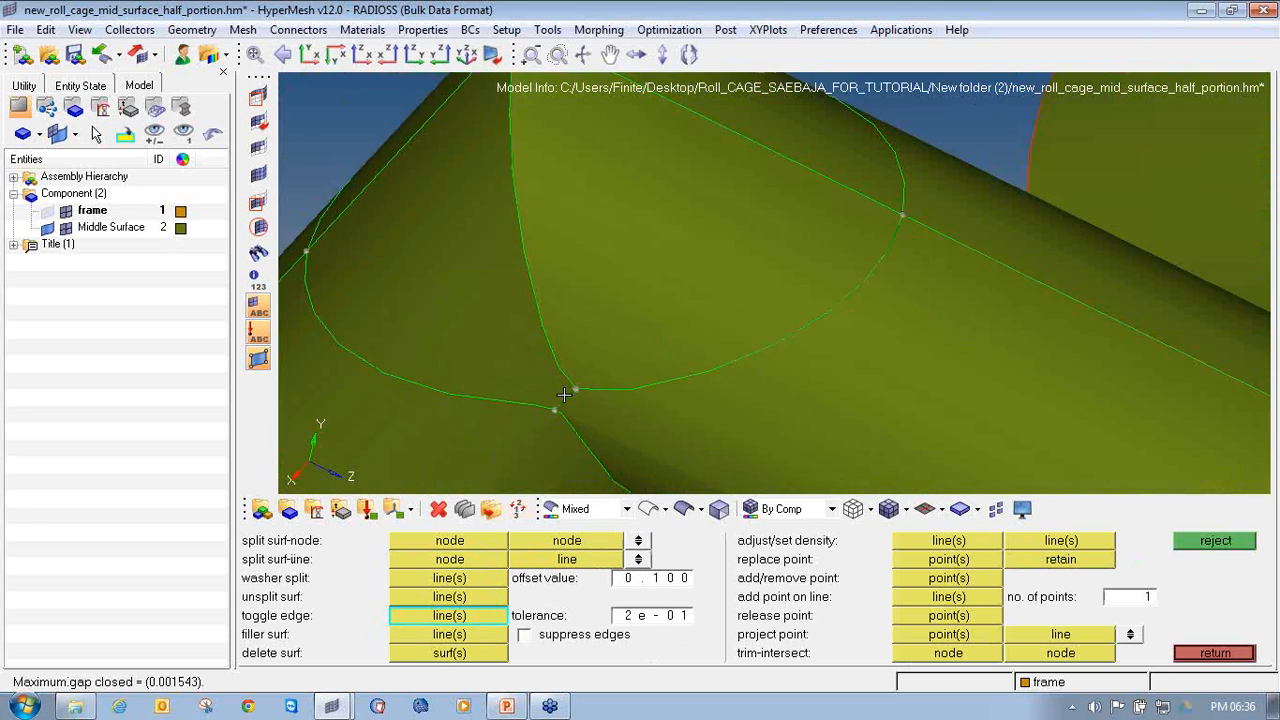
Unsplit the circular trim lines on both tubes around the corner joint.
left_click_drag(626, 320, 571, 318, "ctrl")
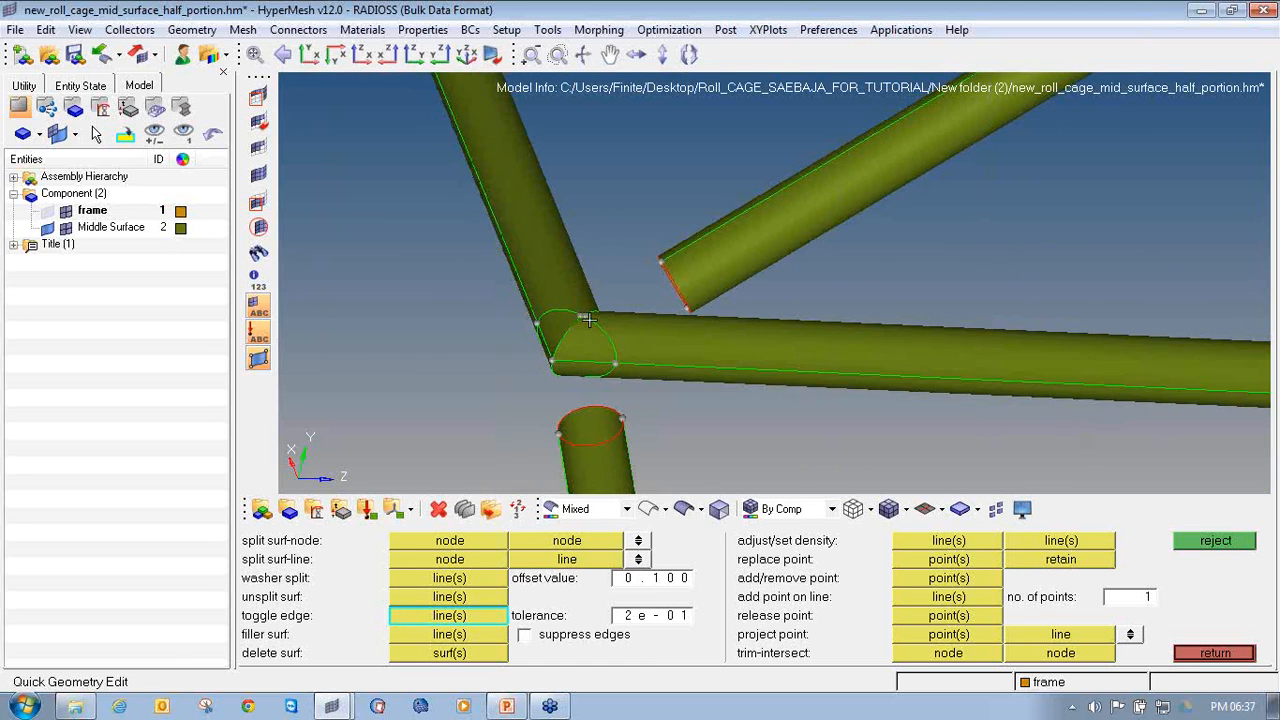
scroll(571, 318, "up", 6, "ctrl")
left_click(420, 596)
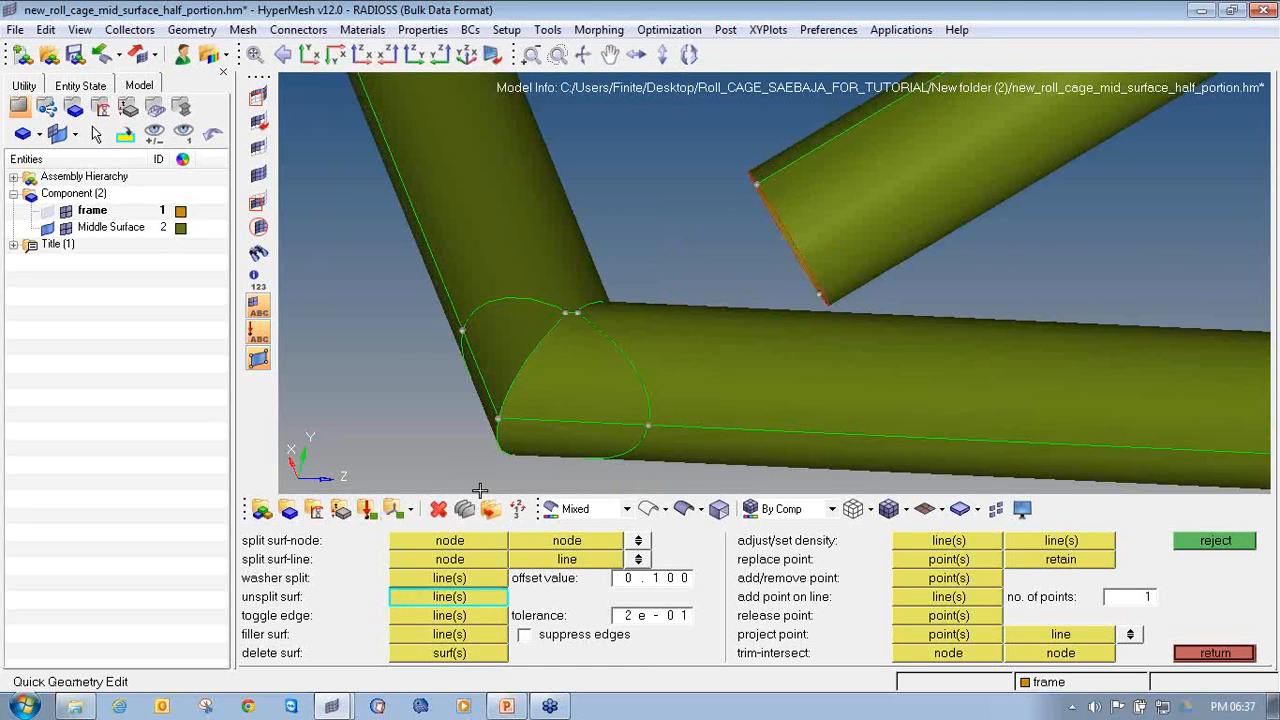
left_click(590, 330)
left_click_drag(590, 380, 625, 455, "ctrl")
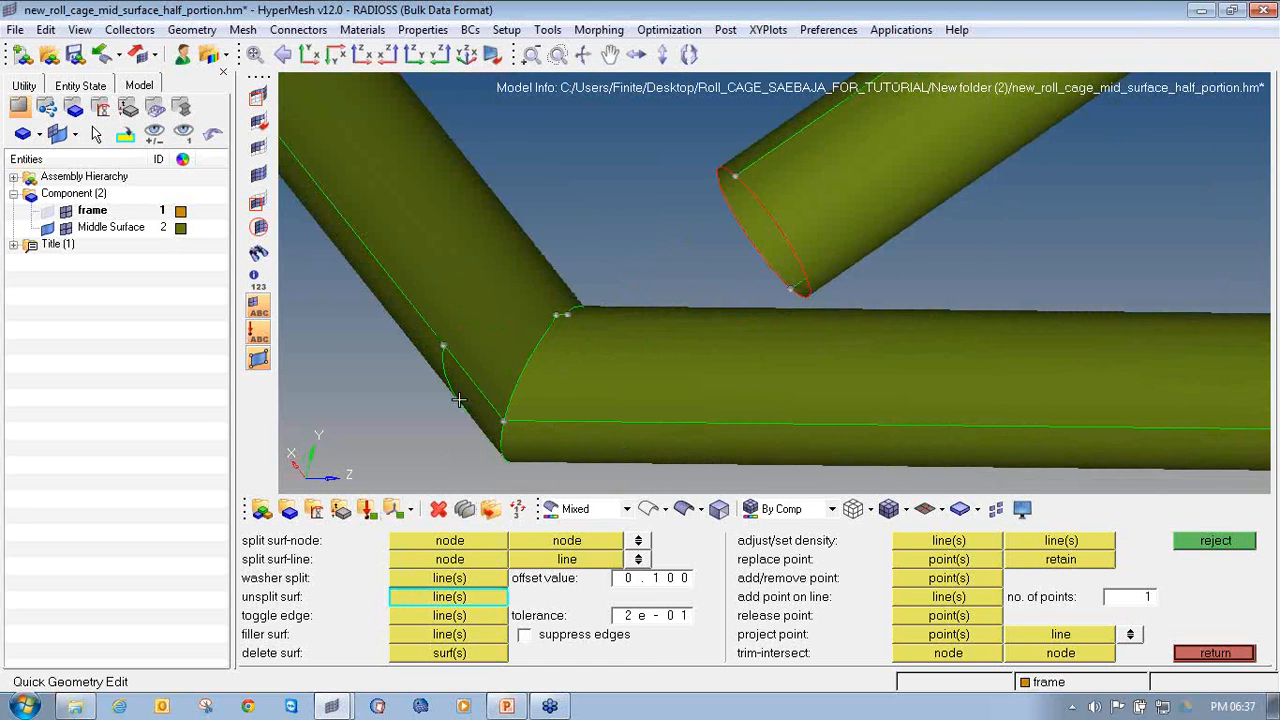
left_click_drag(531, 419, 531, 340, "ctrl")
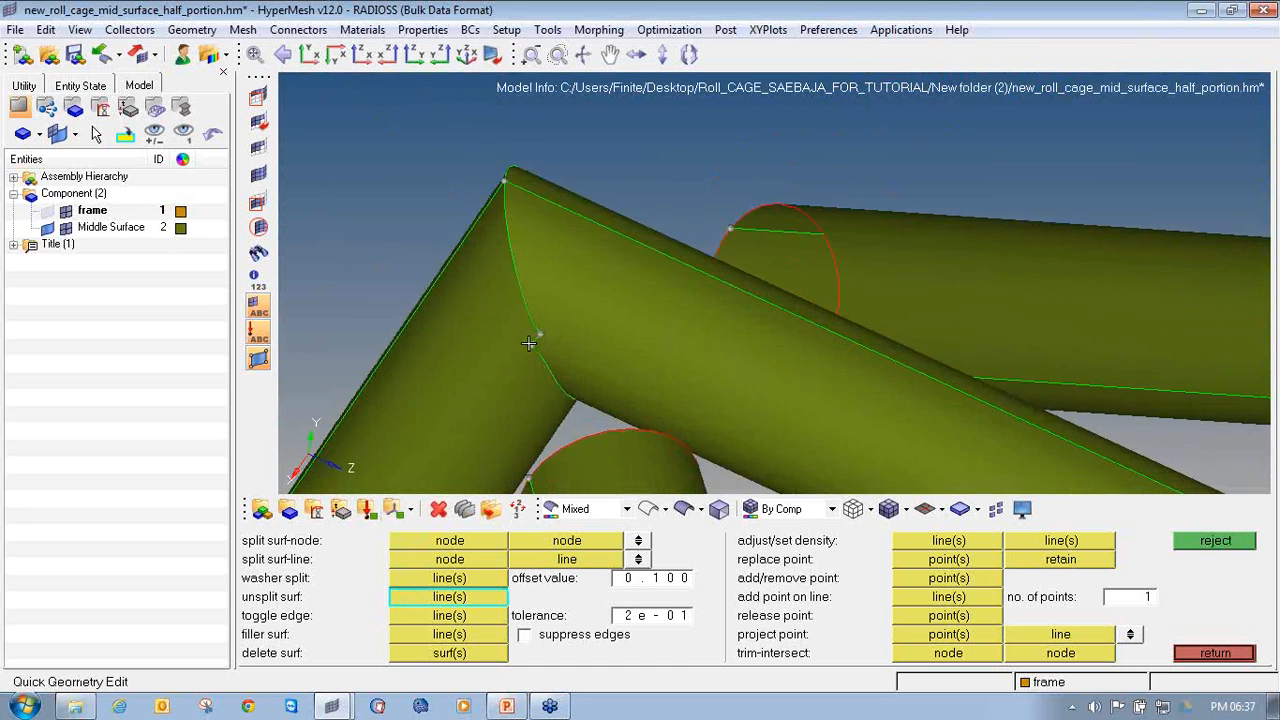
Try to replace one of the two closely spaced points on the corner joint's edge with the other.
scroll(531, 342, "up", 3, "ctrl")
left_click(907, 559)
left_click(534, 348)
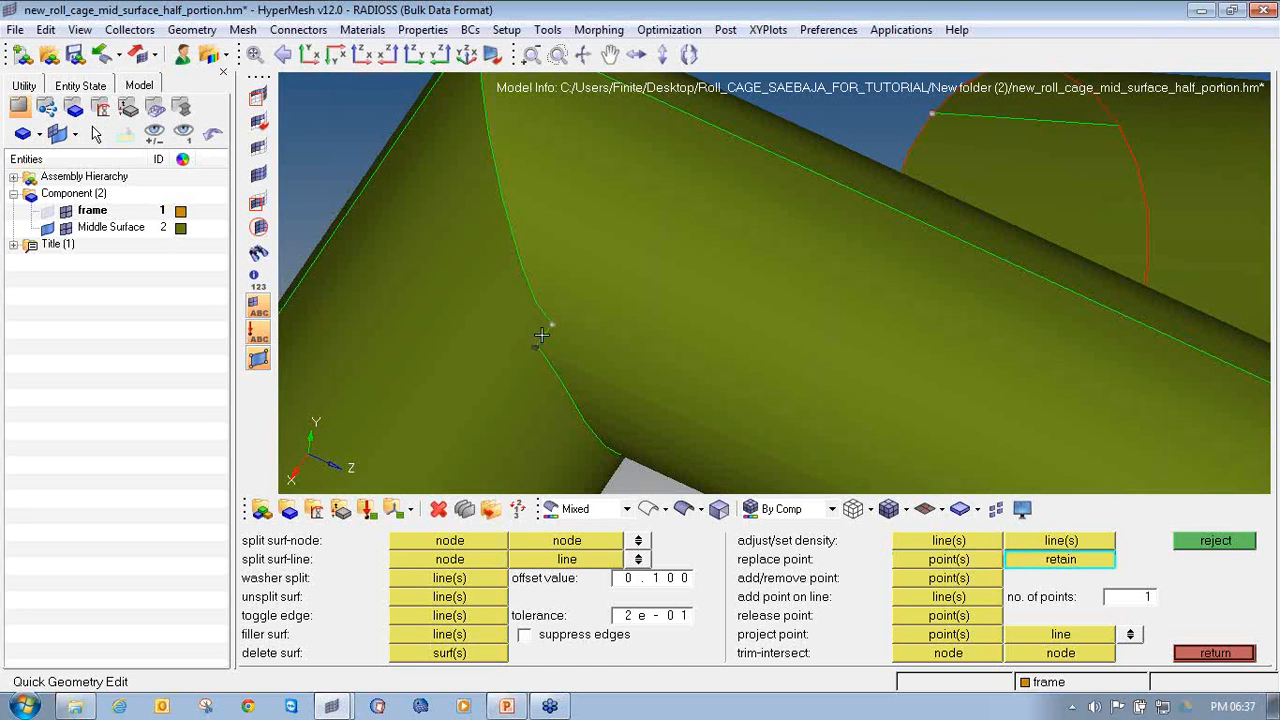
left_click(551, 324)
scroll(565, 379, "down", 3, "ctrl")
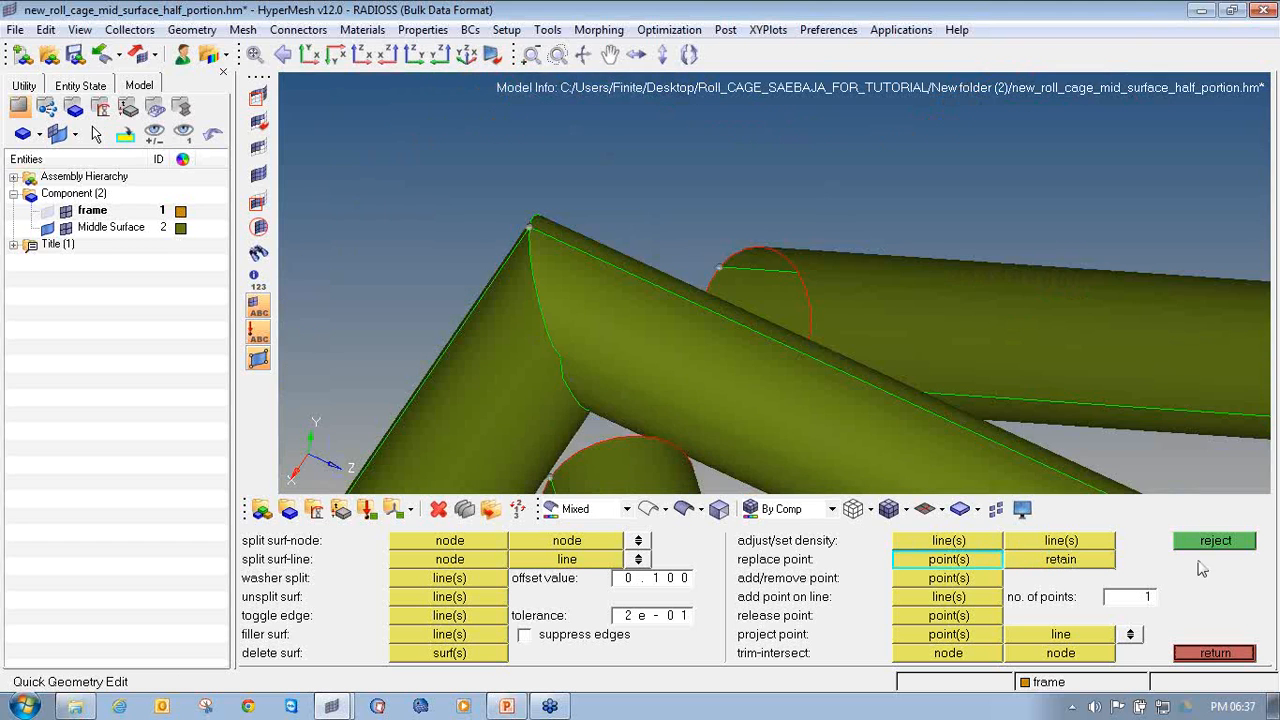
Split the surface between the joint's offset point and a node on the lower seam, and suppress the small kinked edge beside it.
left_click_drag(603, 387, 603, 363, "ctrl")
scroll(578, 366, "up", 4, "ctrl")
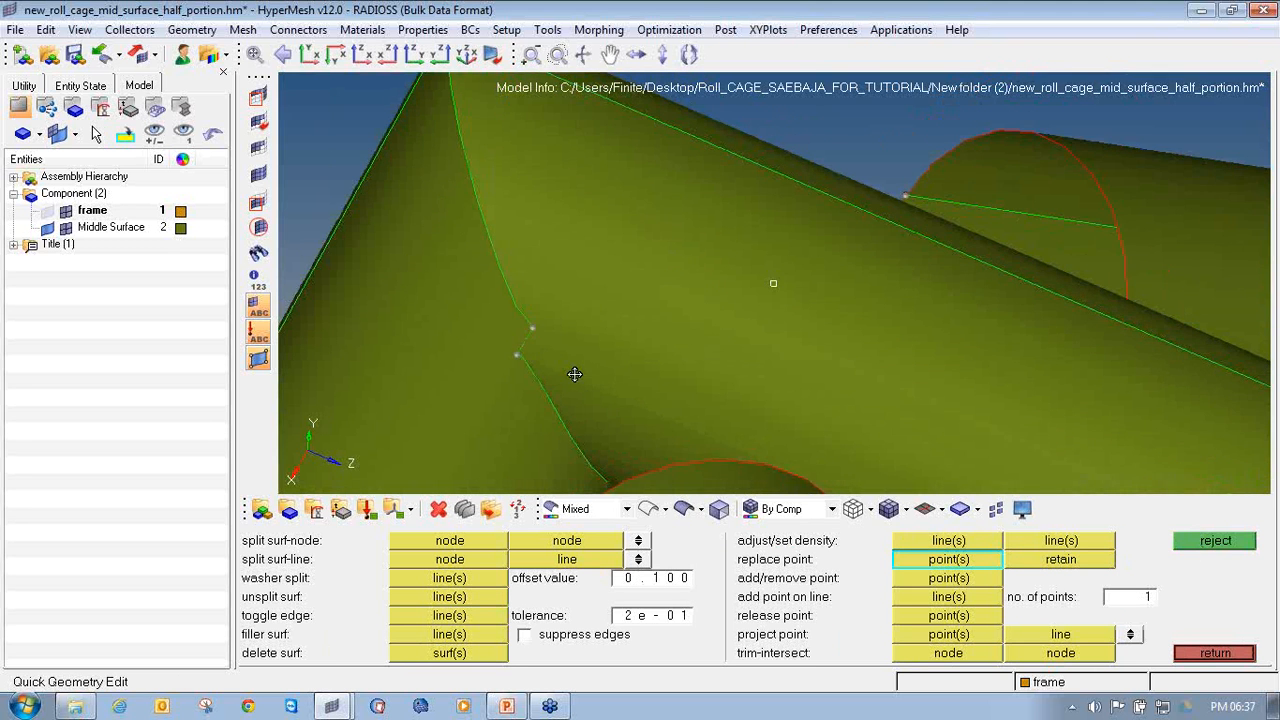
left_click(474, 539)
left_click(555, 411)
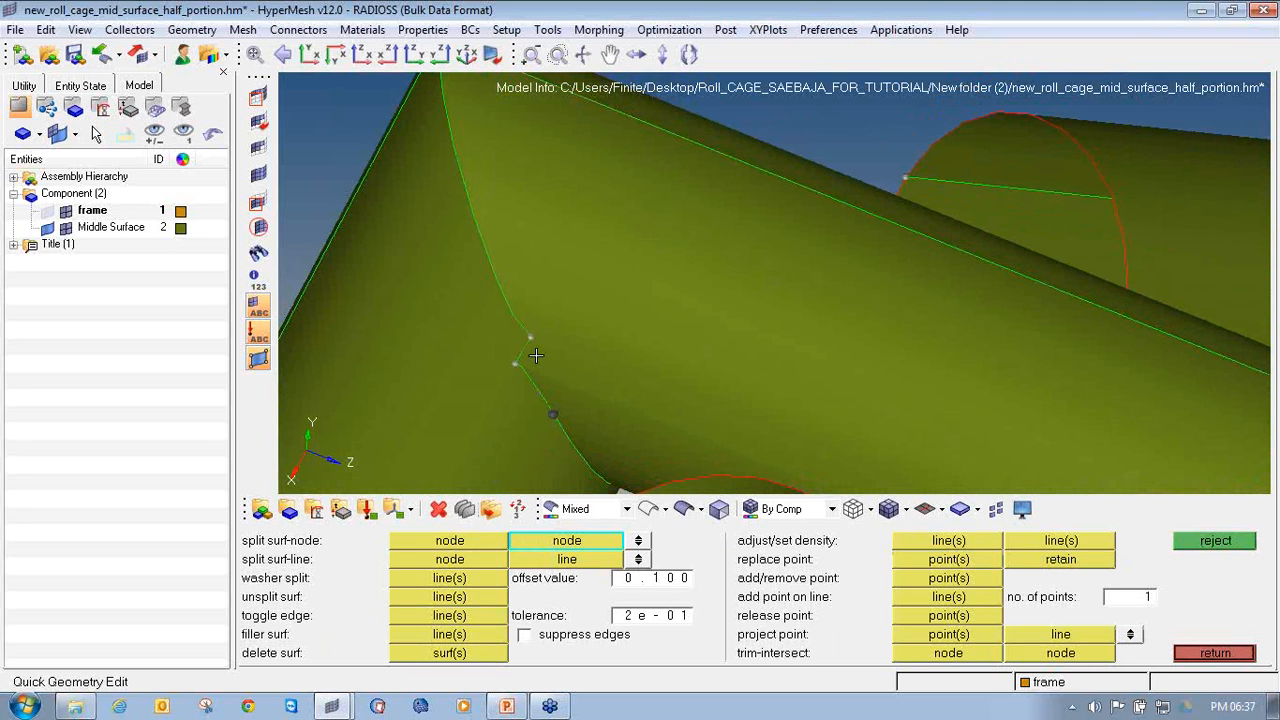
left_click(531, 340)
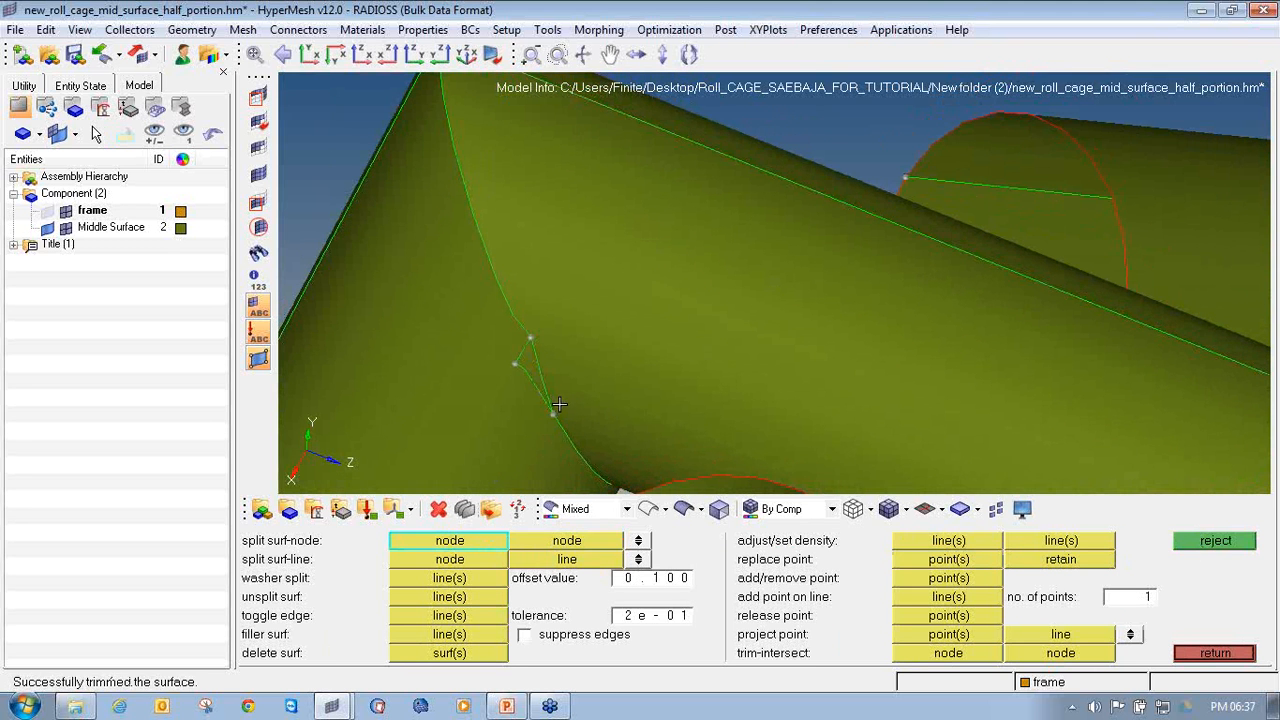
left_click(461, 614)
left_click(526, 368)
left_click_drag(634, 433, 615, 439, "ctrl")
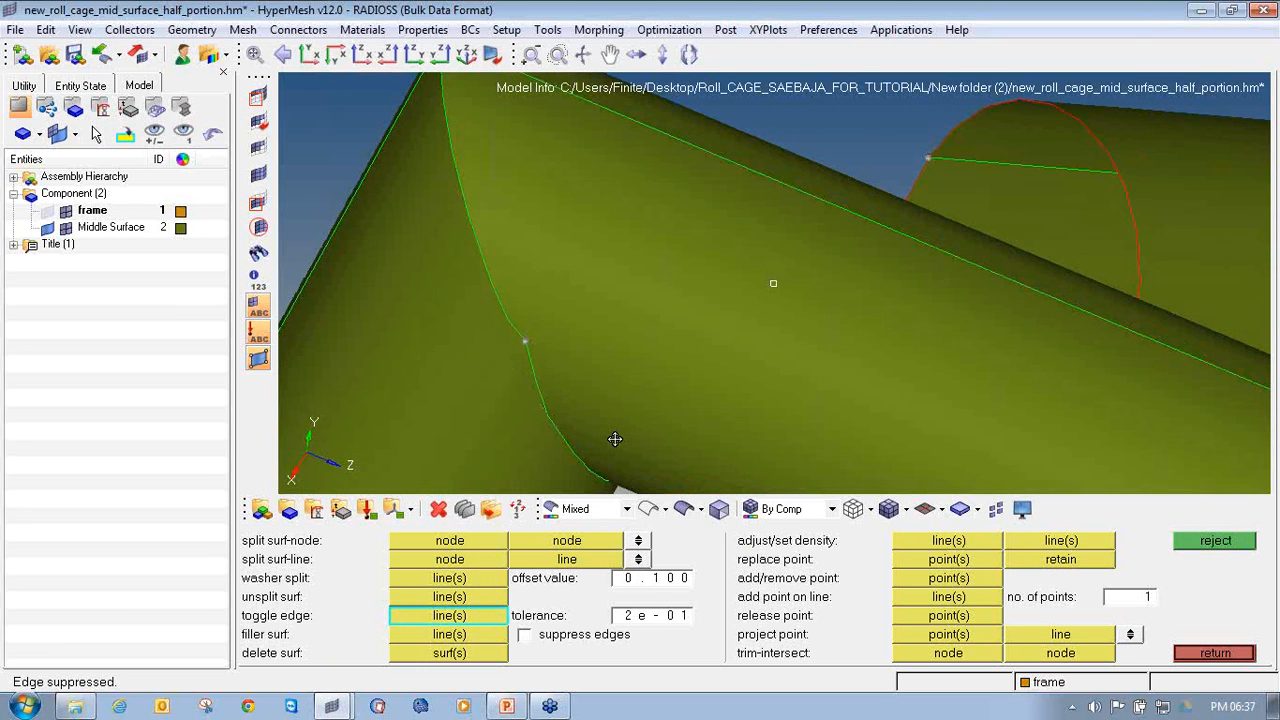
Remove the leftover point from the smoothed edge of the corner joint.
scroll(514, 340, "down", 5, "ctrl")
left_click_drag(514, 340, 839, 477, "ctrl")
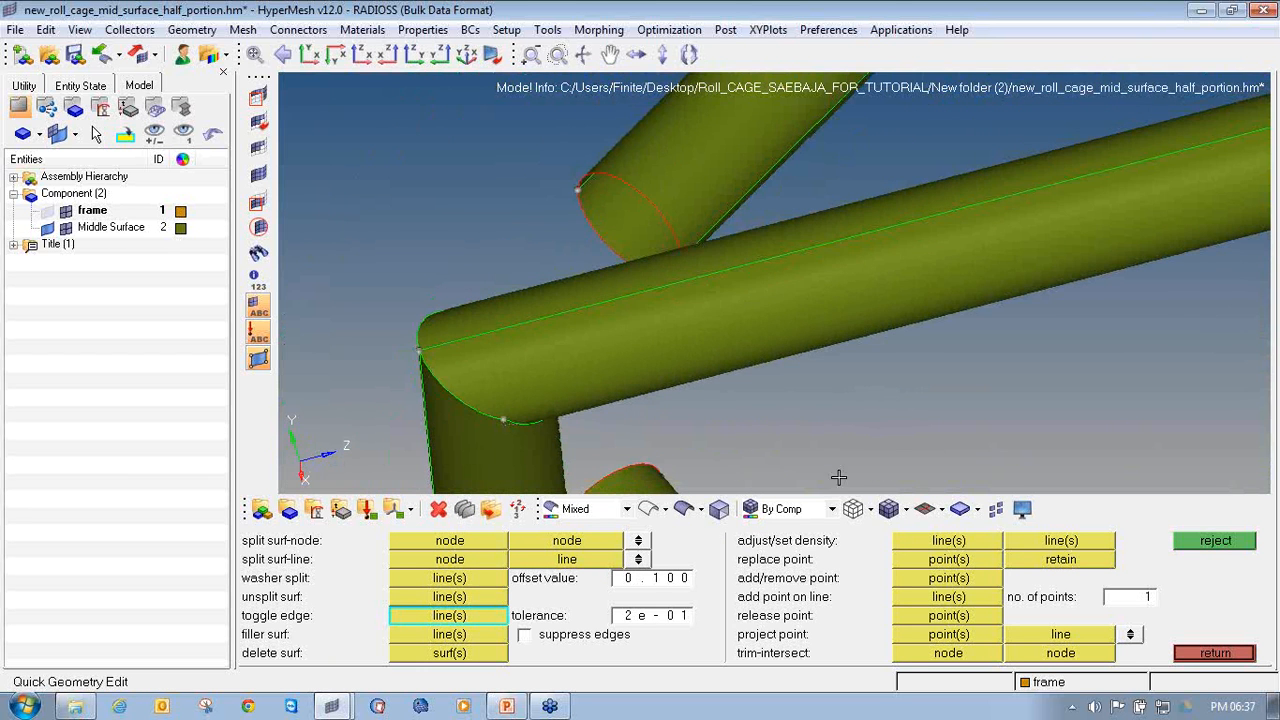
left_click(948, 578)
scroll(459, 382, "up", 5, "ctrl")
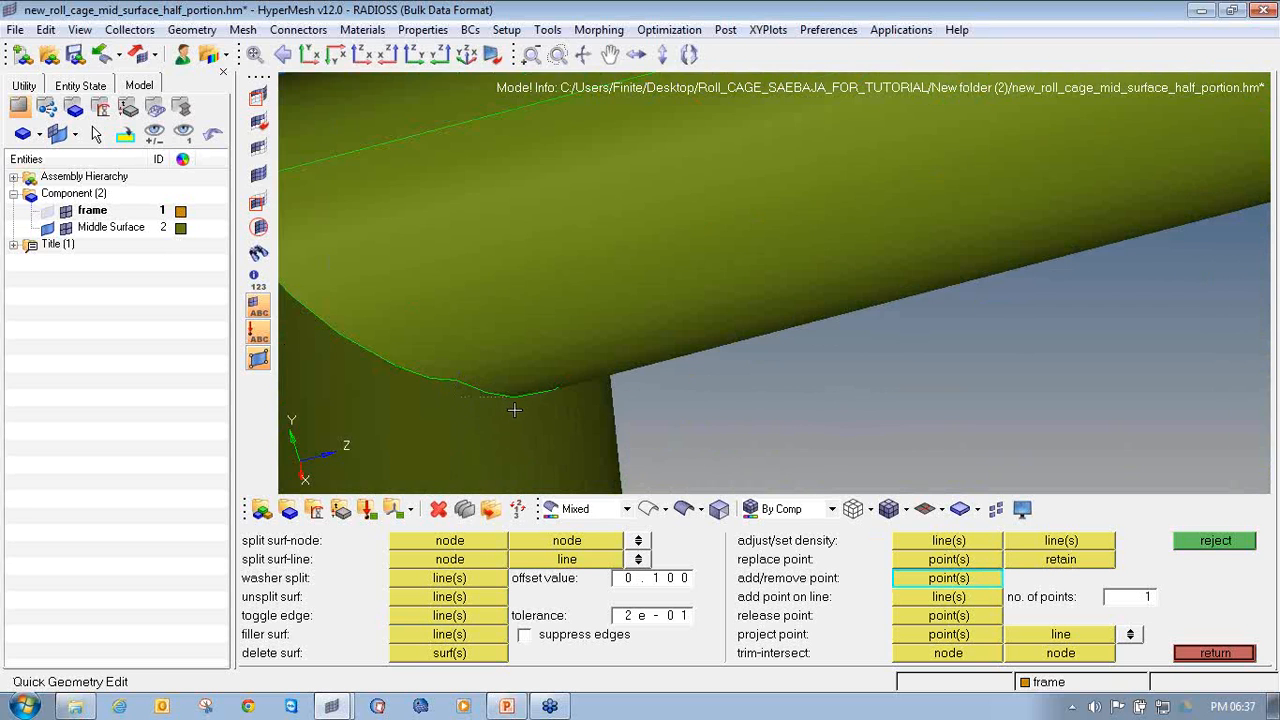
Try to split the surface on the opposite side of the joint from the offset point to a node along the seam.
scroll(514, 410, "down", 5, "ctrl")
left_click_drag(531, 314, 539, 403, "ctrl")
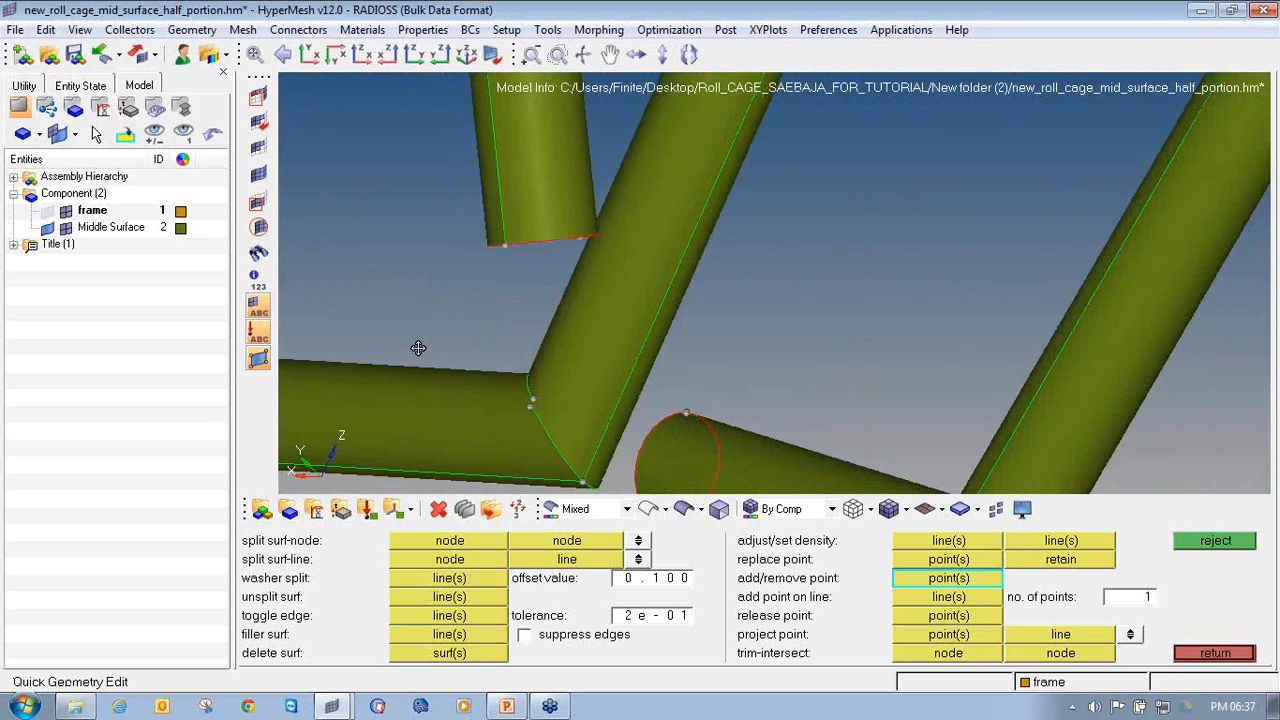
left_click_drag(418, 348, 557, 383, "ctrl")
scroll(557, 383, "up", 5, "ctrl")
left_click(470, 541)
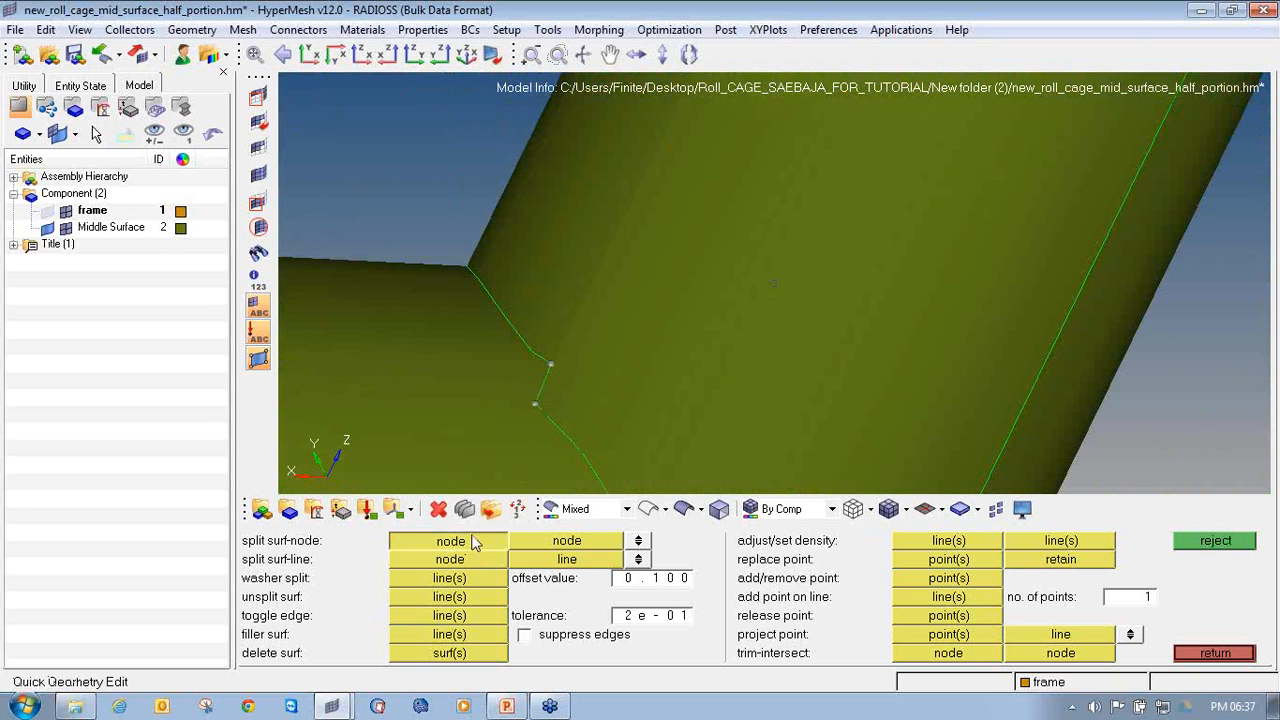
left_click(551, 363)
right_click_drag(563, 429, 456, 289, "ctrl")
left_click(482, 325)
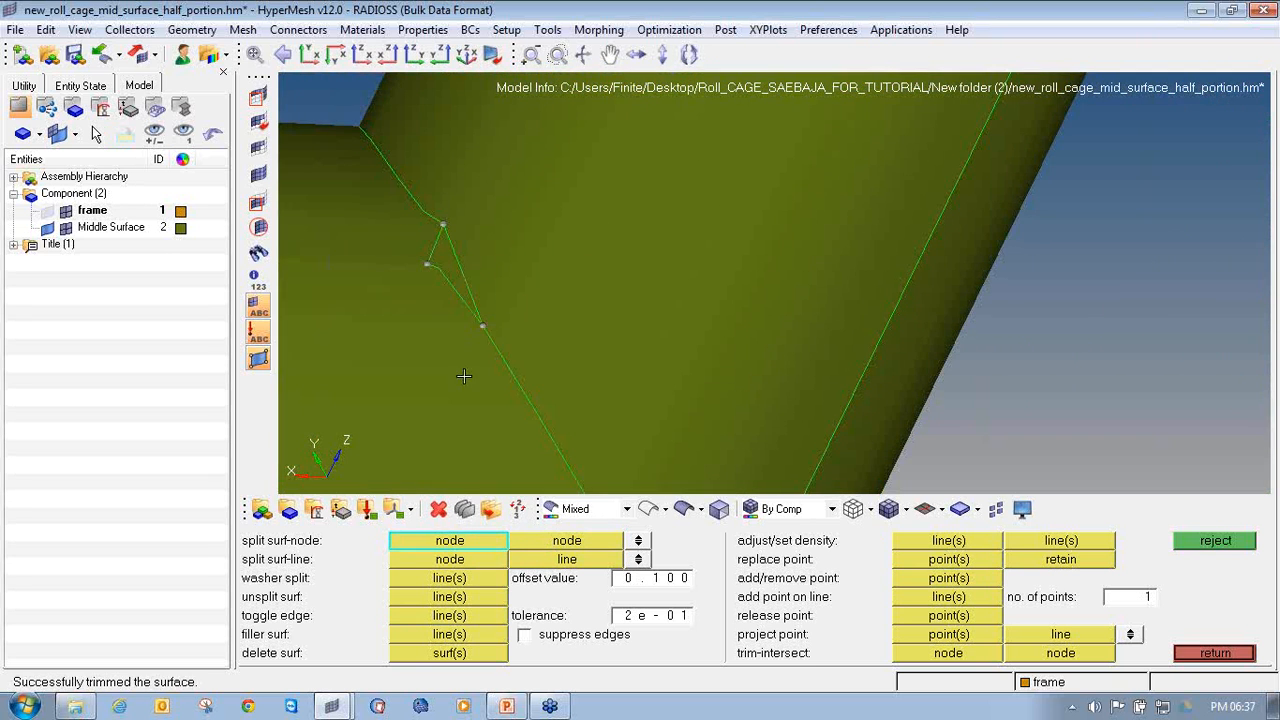
Inspect the new split on the opposite side of the joint and reject it.
scroll(457, 337, "down", 3, "ctrl")
left_click_drag(457, 337, 613, 231, "ctrl")
scroll(630, 214, "down", 4, "ctrl")
scroll(578, 199, "up", 7, "ctrl")
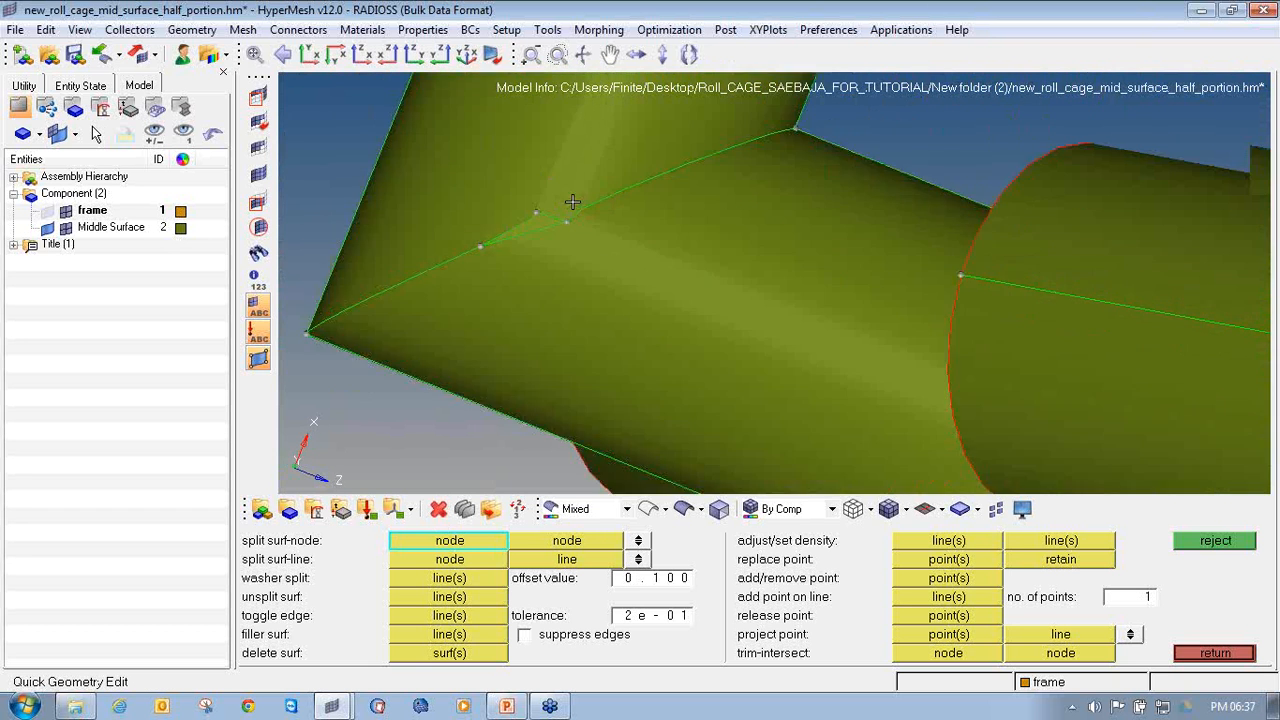
left_click(1206, 541)
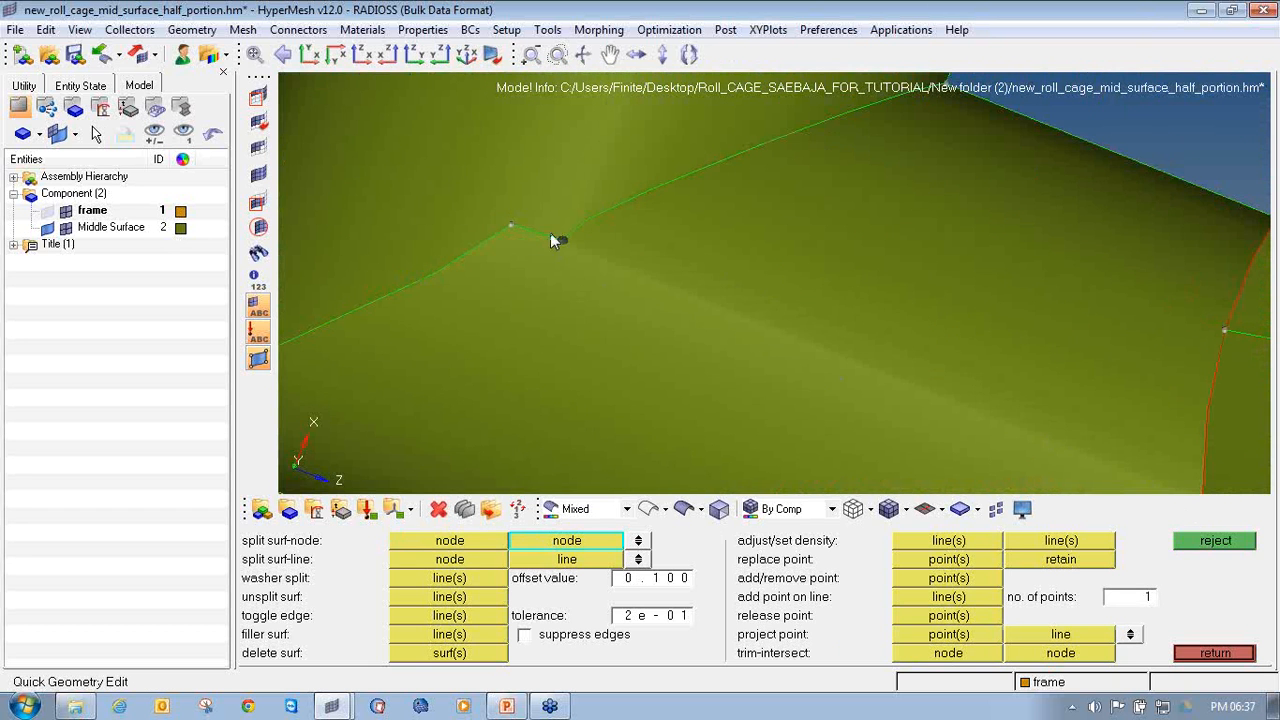
Split the surface from the other offset point to a node further along the seam, and suppress the small kinked edge.
right_click(560, 244)
left_click(510, 223)
left_click(673, 182)
scroll(659, 196, "down", 5, "ctrl")
right_click_drag(654, 200, 614, 263, "ctrl")
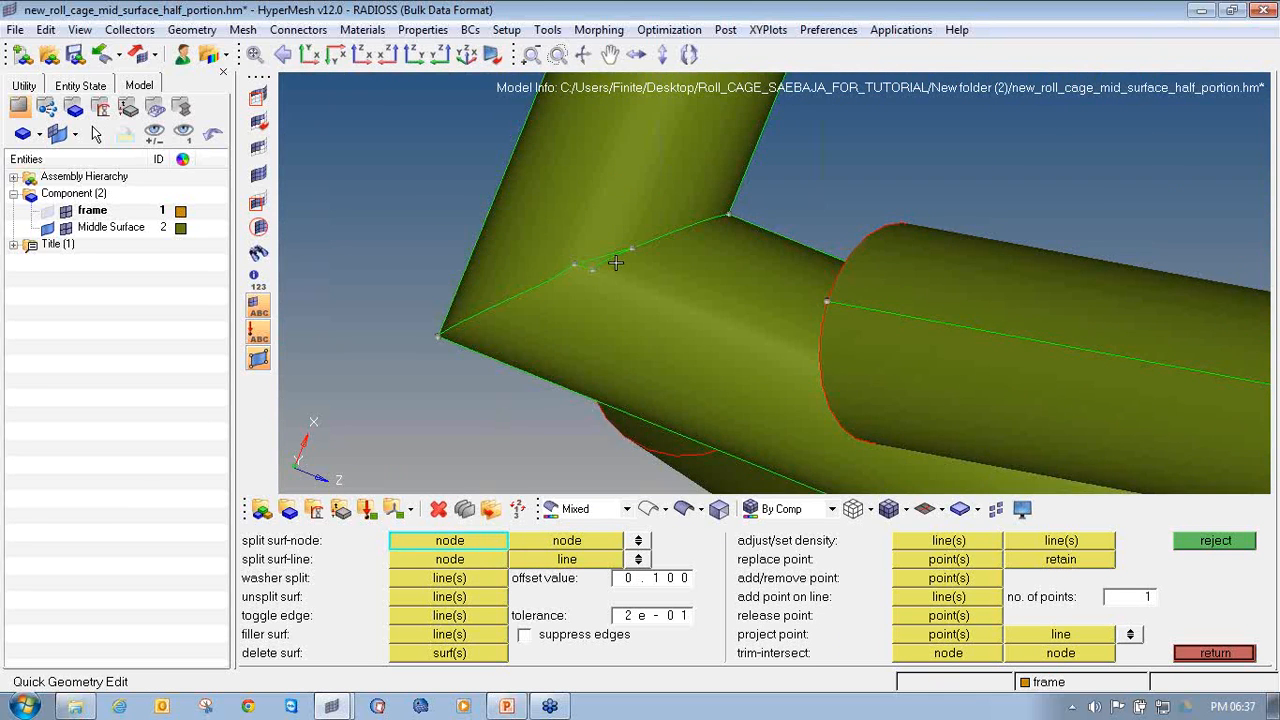
scroll(612, 264, "up", 4, "ctrl")
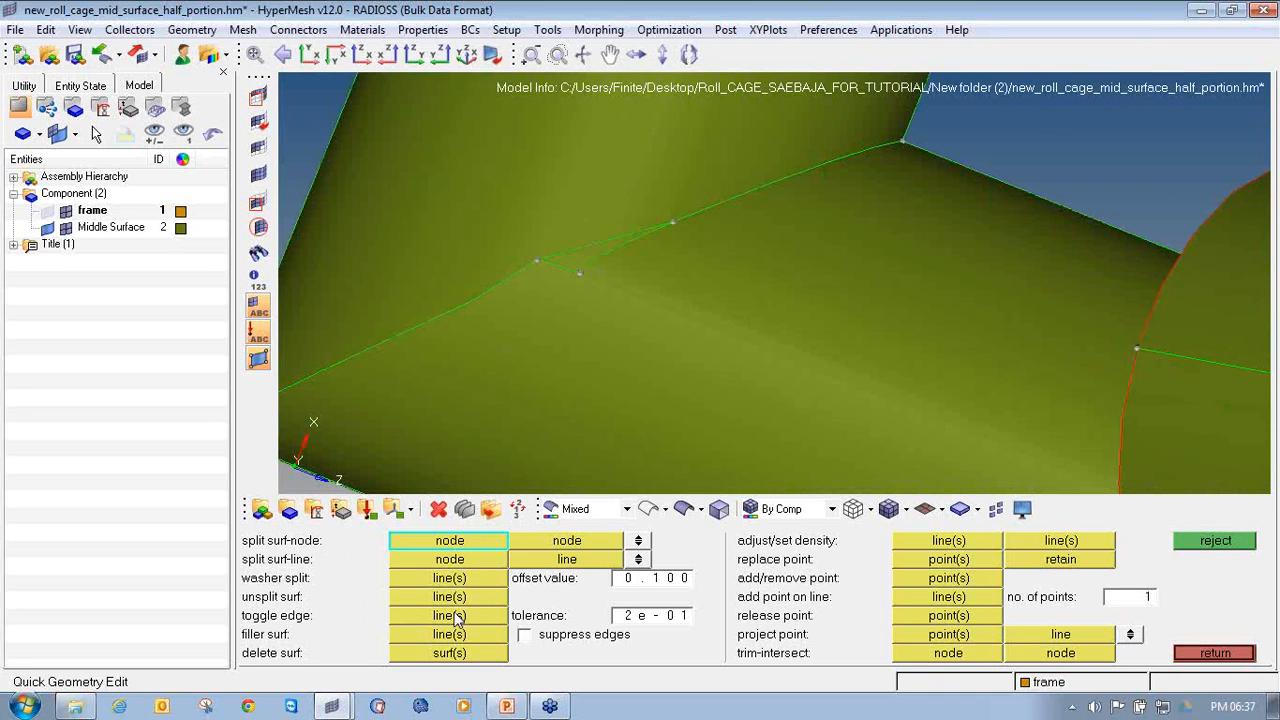
left_click(452, 616)
left_click(594, 258)
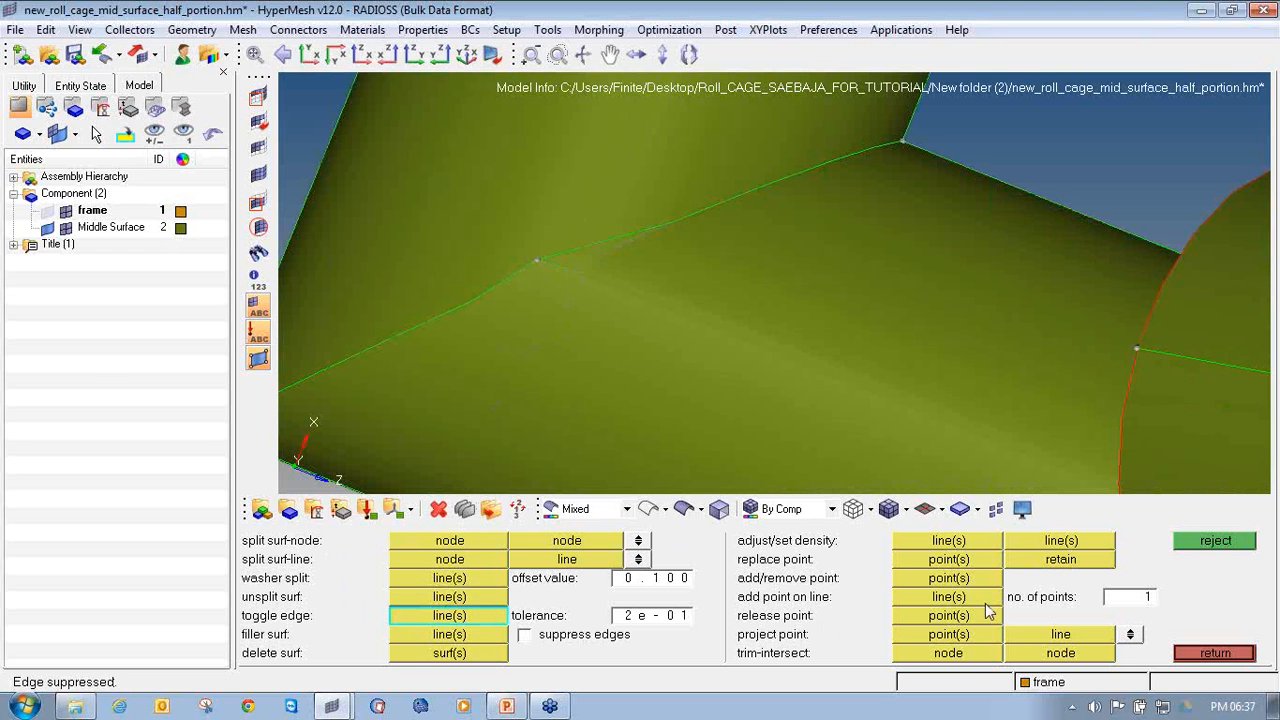
Remove the leftover point from the seam on the opposite side of the corner joint.
left_click(950, 579)
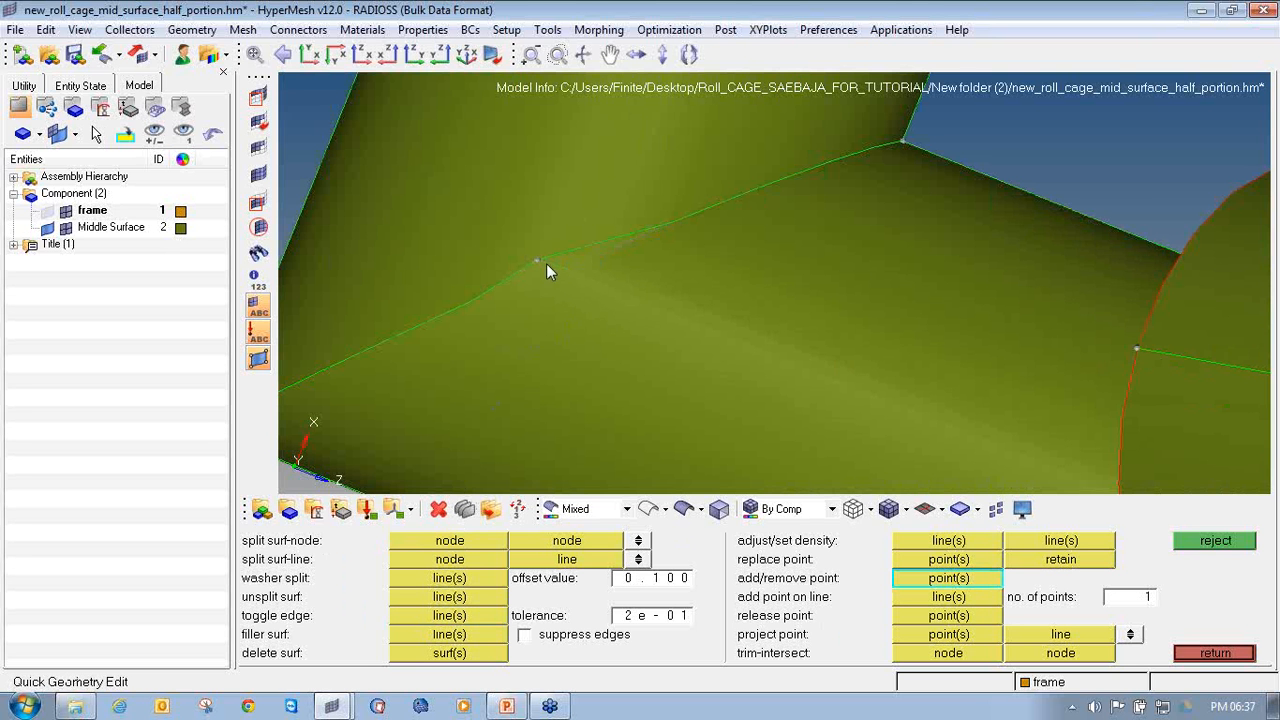
scroll(611, 360, "down", 5, "ctrl")
left_click_drag(611, 360, 585, 290, "ctrl")
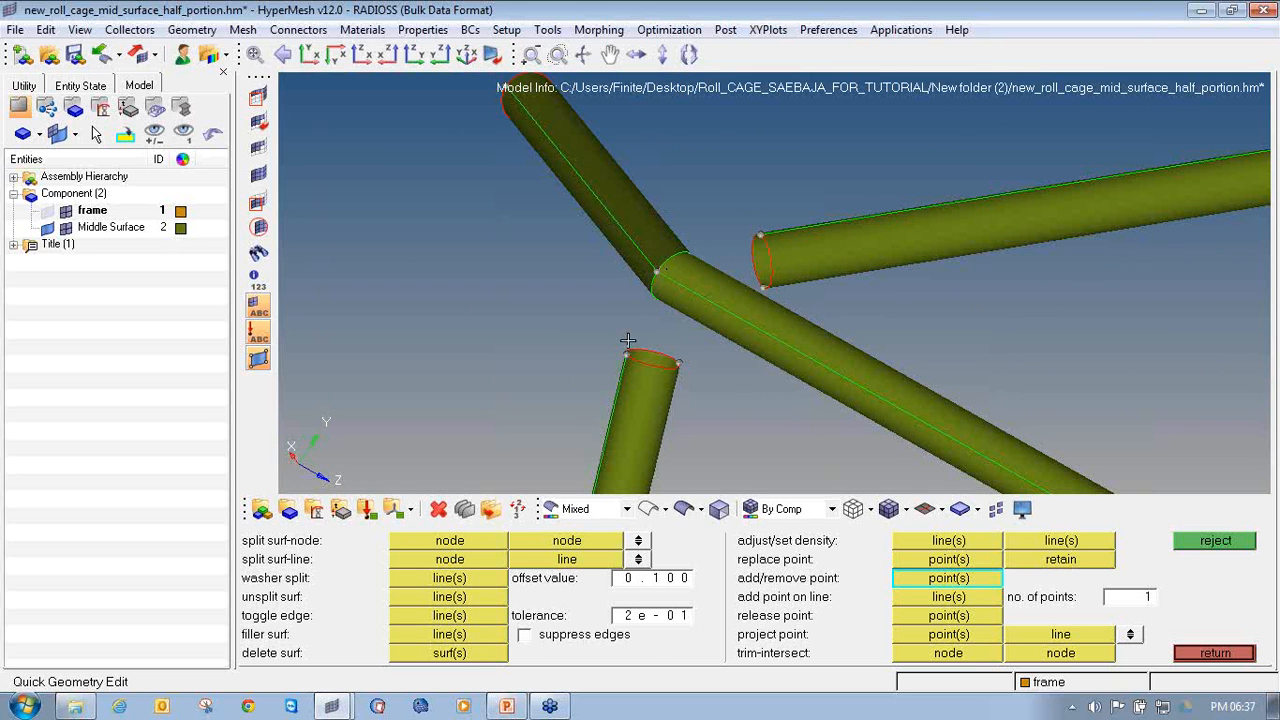
Extend the diagonal tube's free end over its edges by a distance of 100 so it passes through the corner joint.
key("shift+F9")
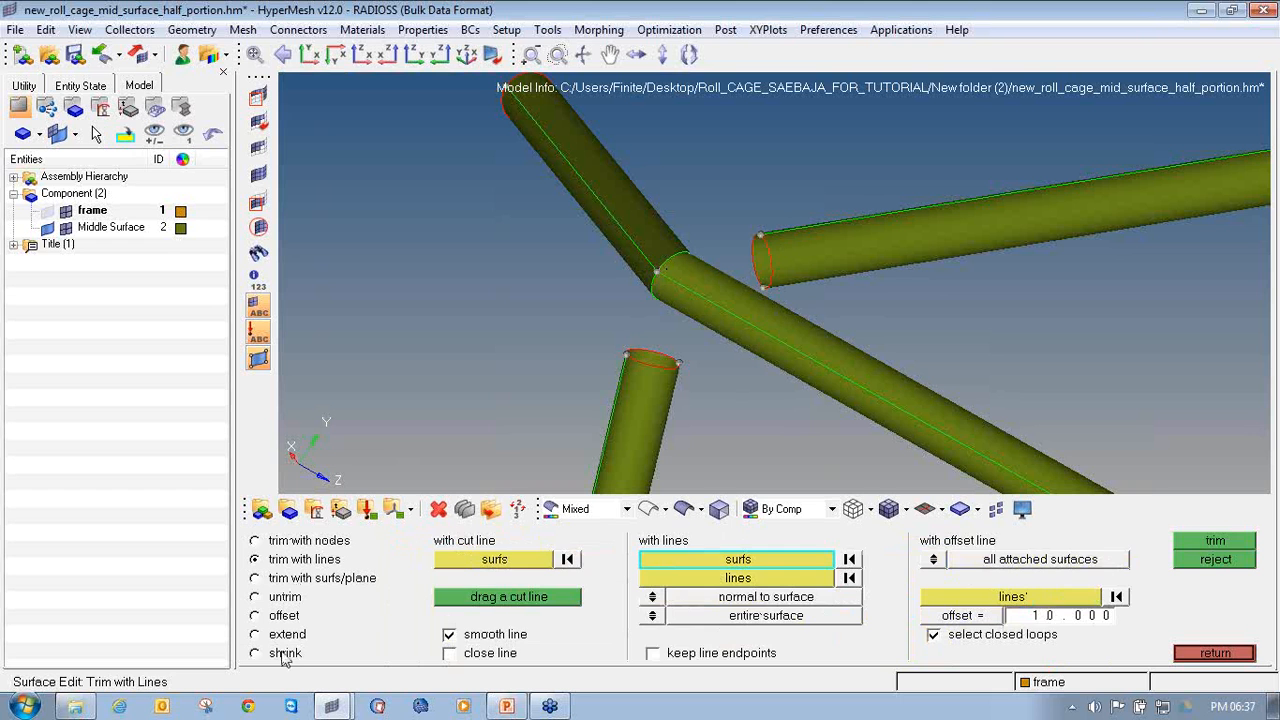
left_click(255, 634)
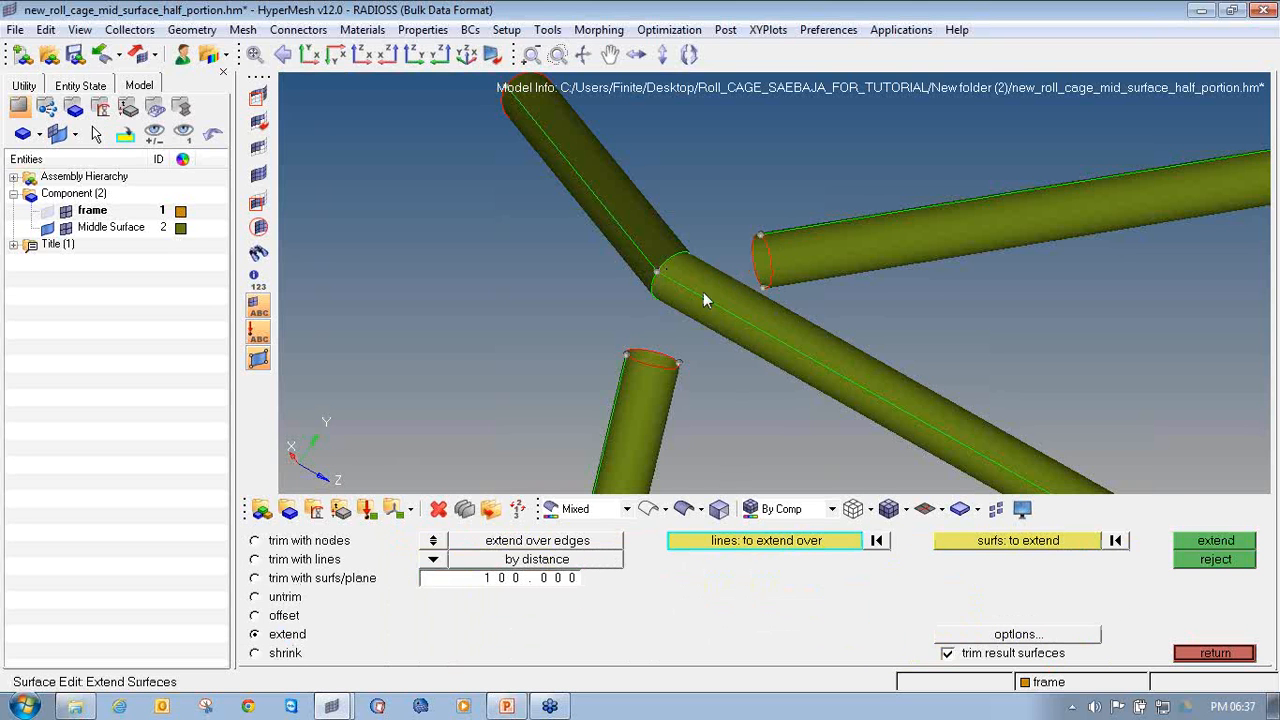
left_click_drag(752, 320, 707, 369, "ctrl")
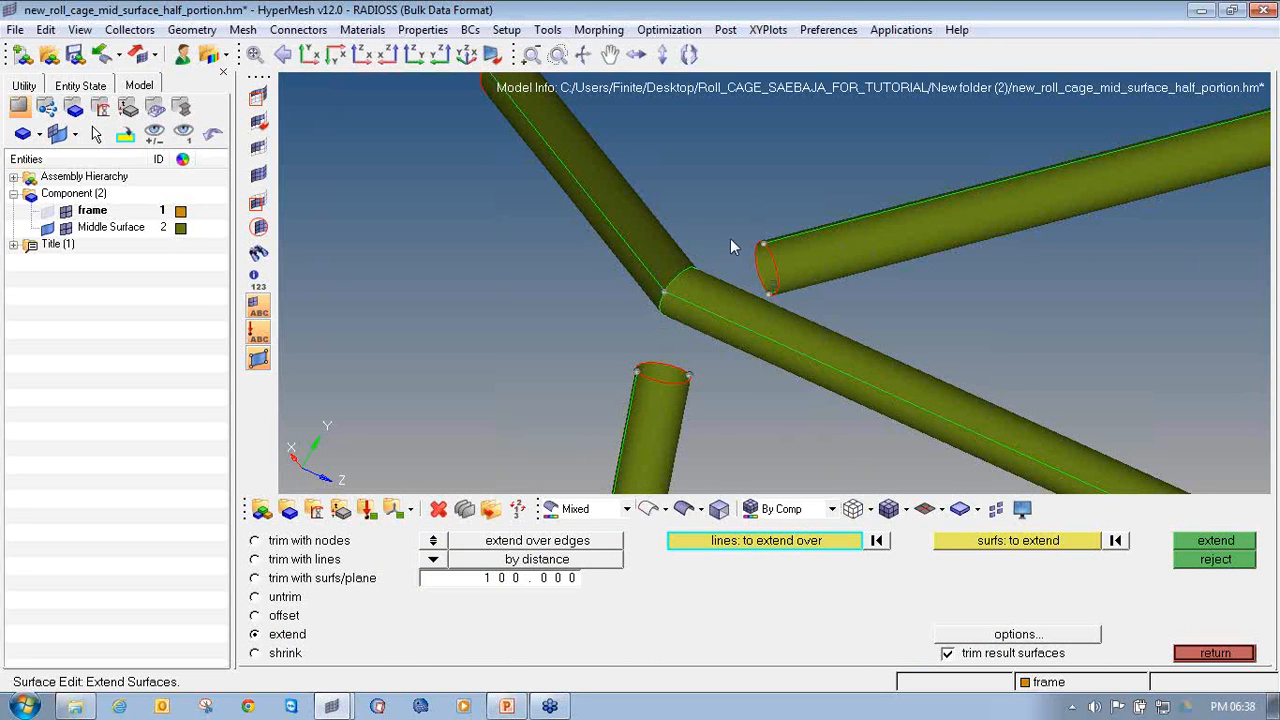
scroll(731, 240, "up", 3, "ctrl")
left_click(795, 251)
left_click(830, 298)
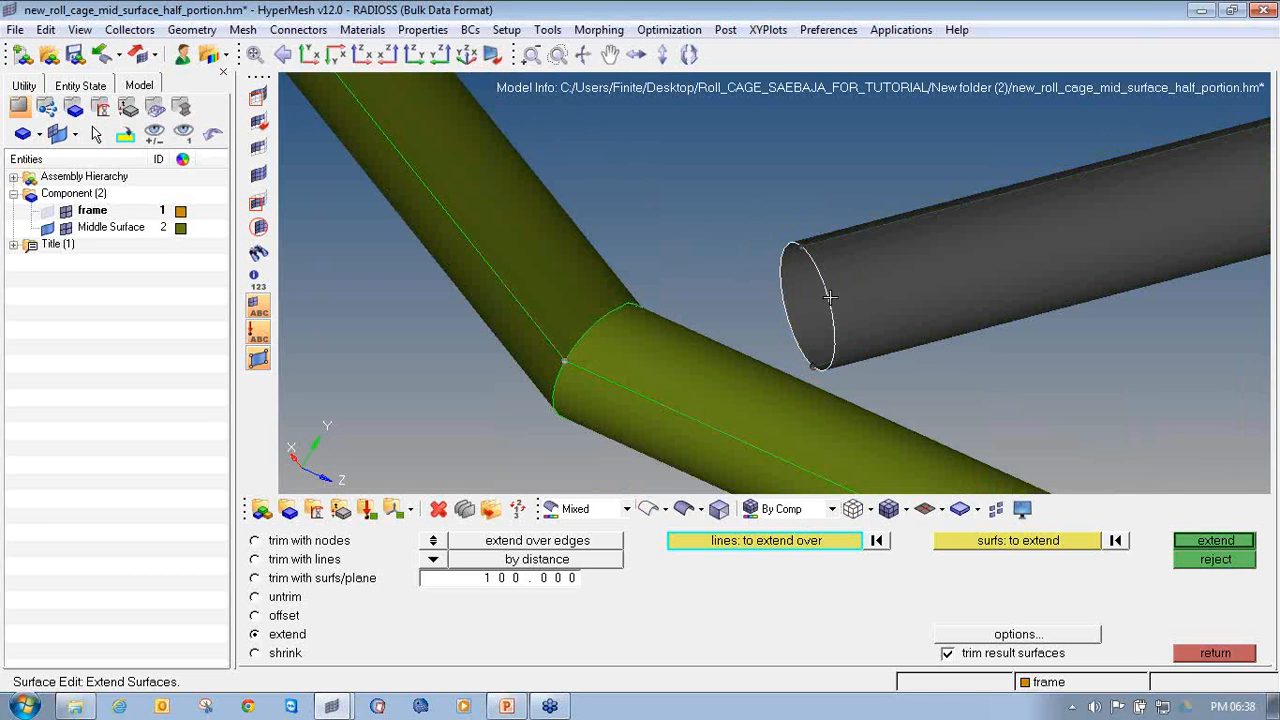
middle_click(776, 341)
scroll(587, 338, "down", 3, "ctrl")
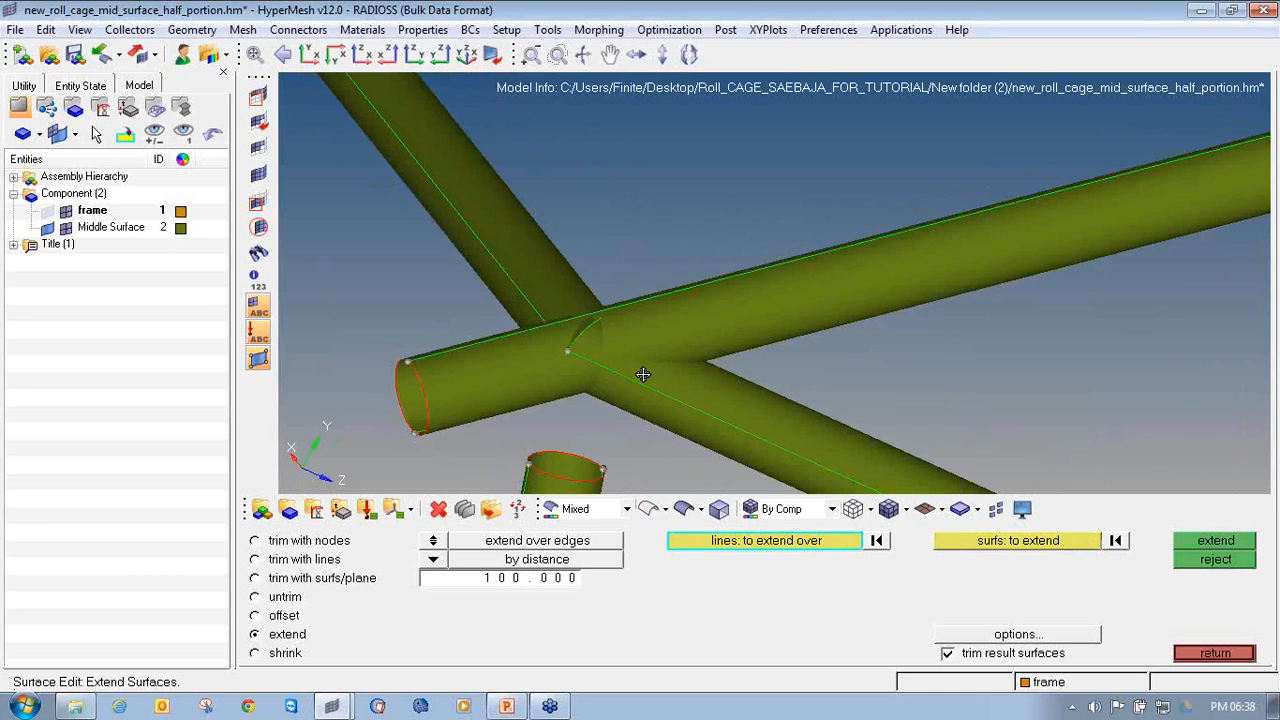
Trim the extended diagonal tube and the corner joint's adjoining tubes against each other with surfaces, trimming both sets.
left_click_drag(643, 374, 305, 534, "ctrl")
left_click(323, 579)
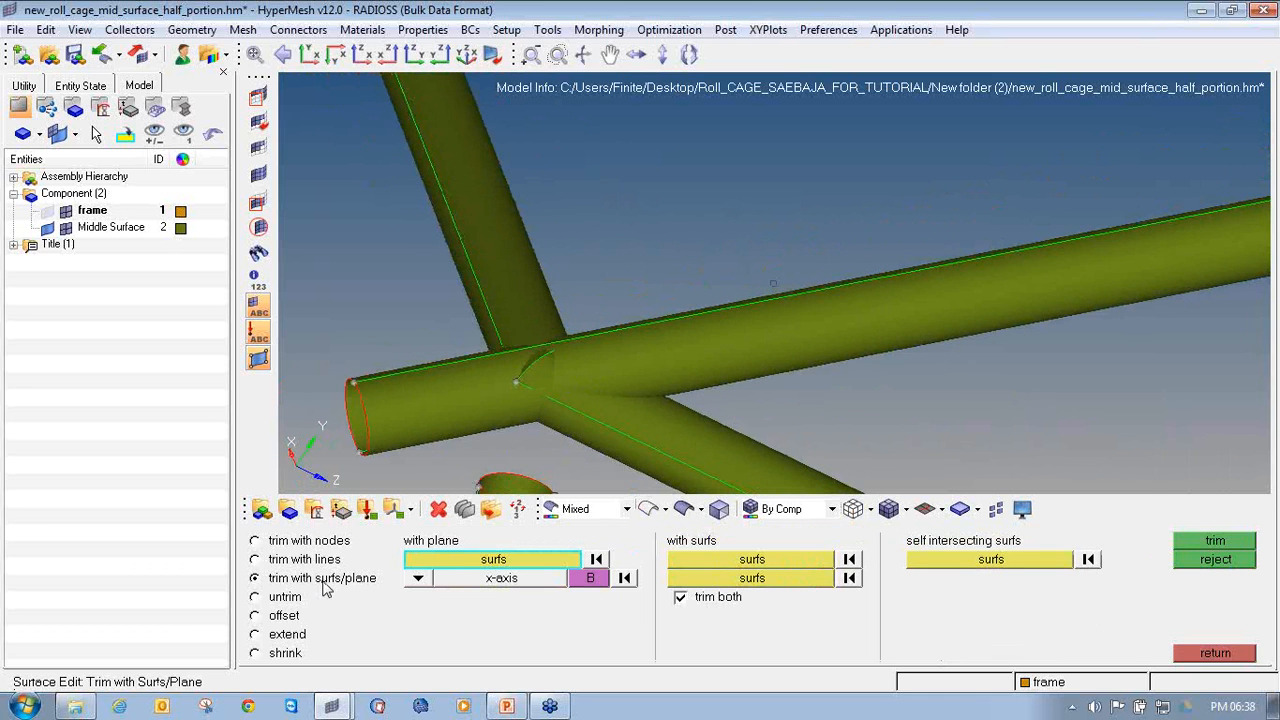
left_click(686, 568)
left_click(423, 388)
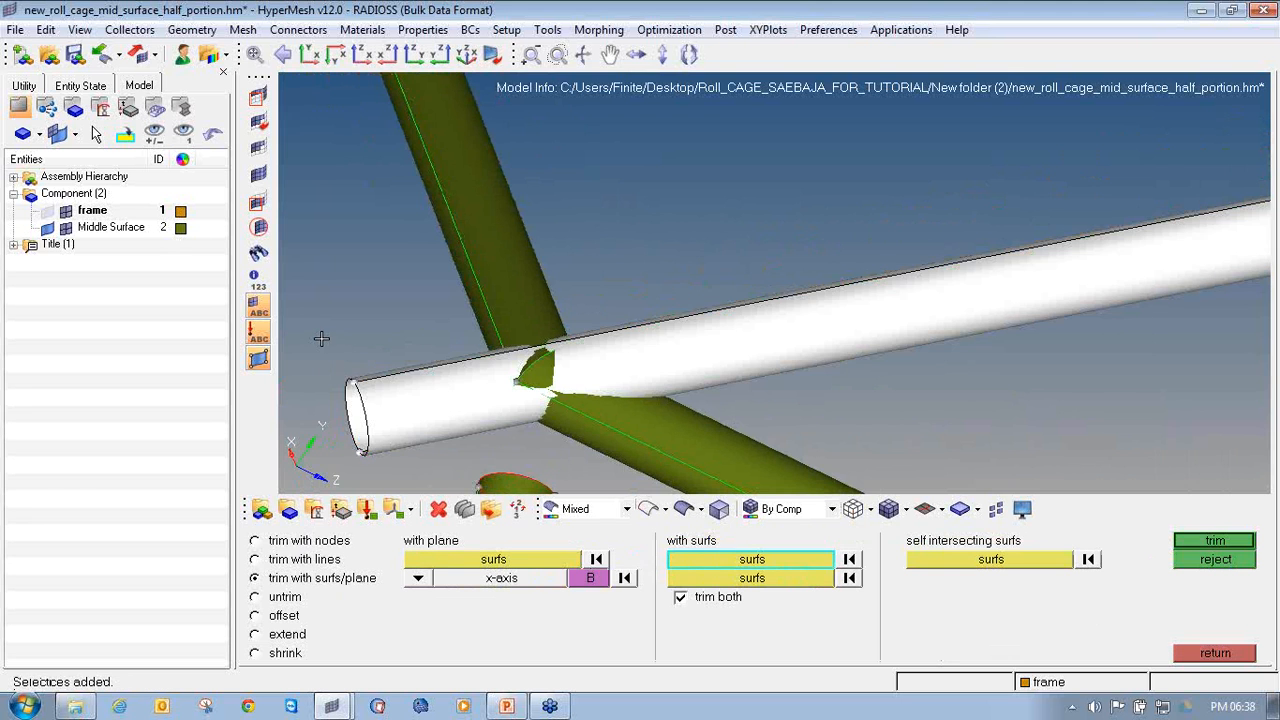
left_click(803, 583)
left_click_drag(649, 346, 377, 324, "ctrl")
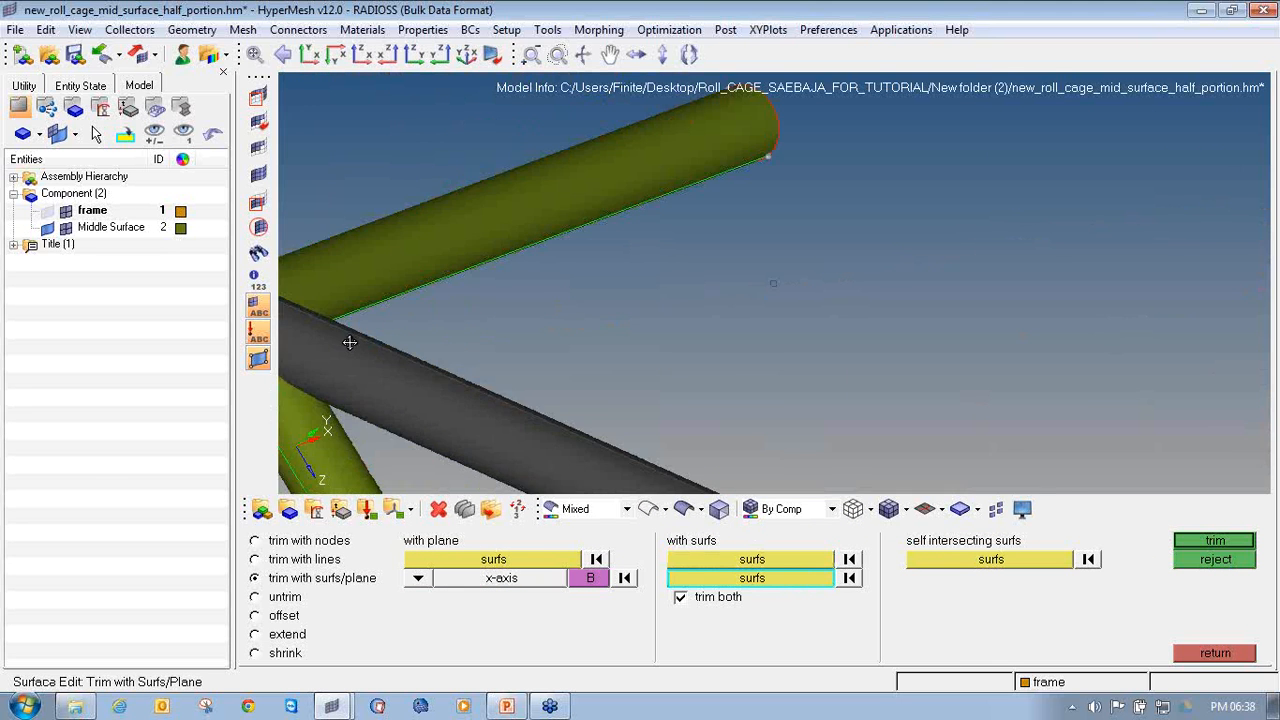
right_click_drag(349, 343, 570, 331, "ctrl")
left_click(568, 278)
right_click(566, 342)
left_click(557, 392)
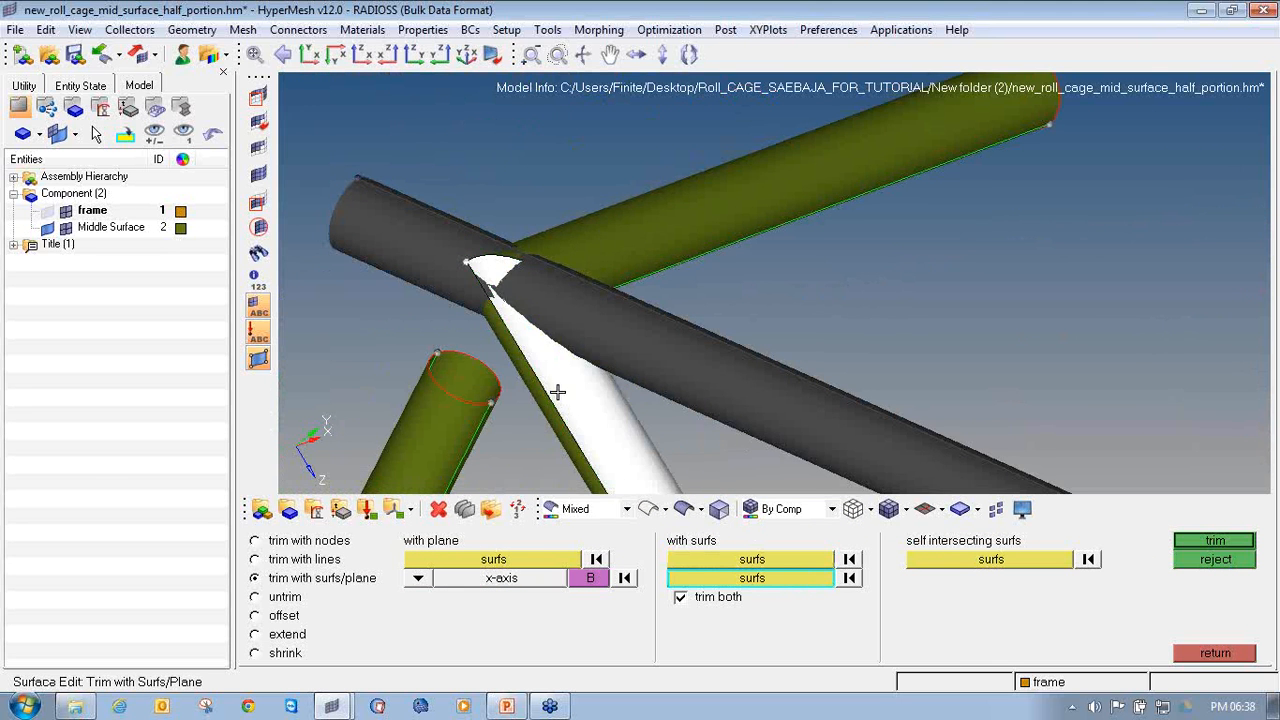
left_click(628, 246)
left_click_drag(737, 331, 621, 249, "ctrl")
left_click_drag(742, 361, 731, 386, "ctrl")
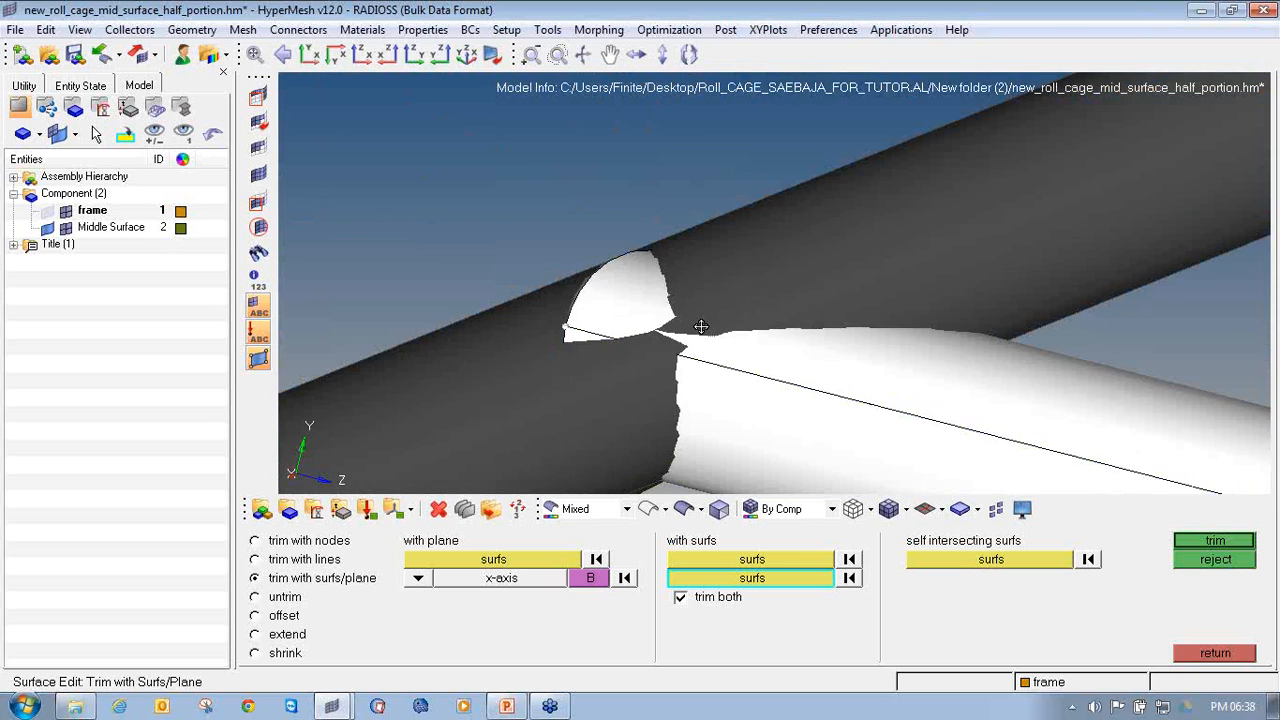
left_click_drag(701, 326, 778, 387, "ctrl")
left_click(1212, 542)
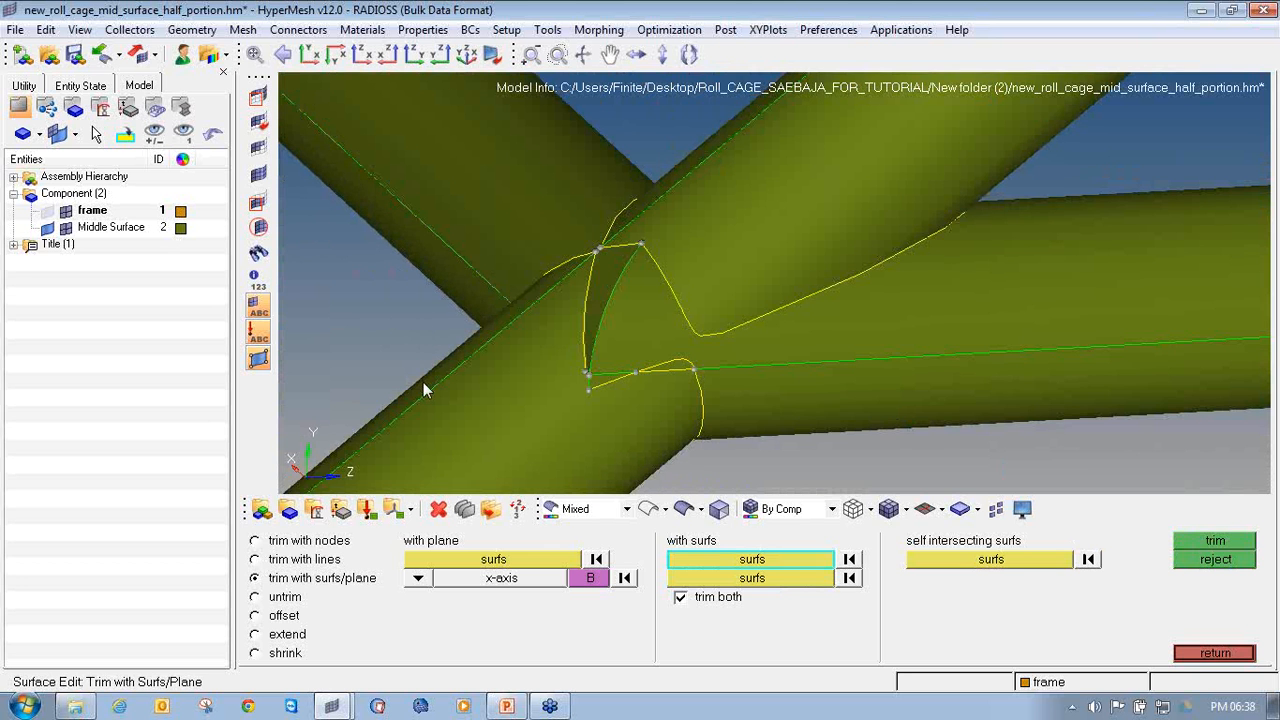
Delete the leftover piece of the extended diagonal tube that sticks out beyond the corner joint.
left_click(438, 508)
right_click_drag(407, 394, 482, 270, "ctrl")
left_click(523, 394)
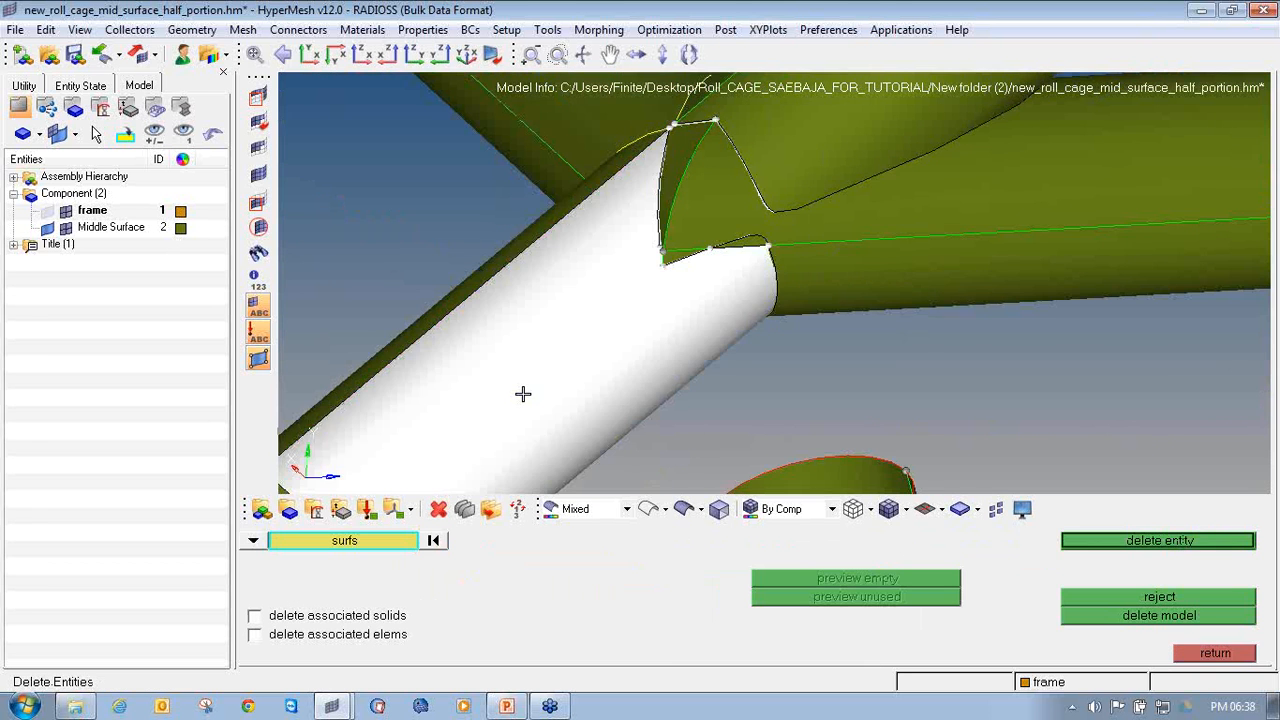
scroll(523, 394, "down", 3, "ctrl")
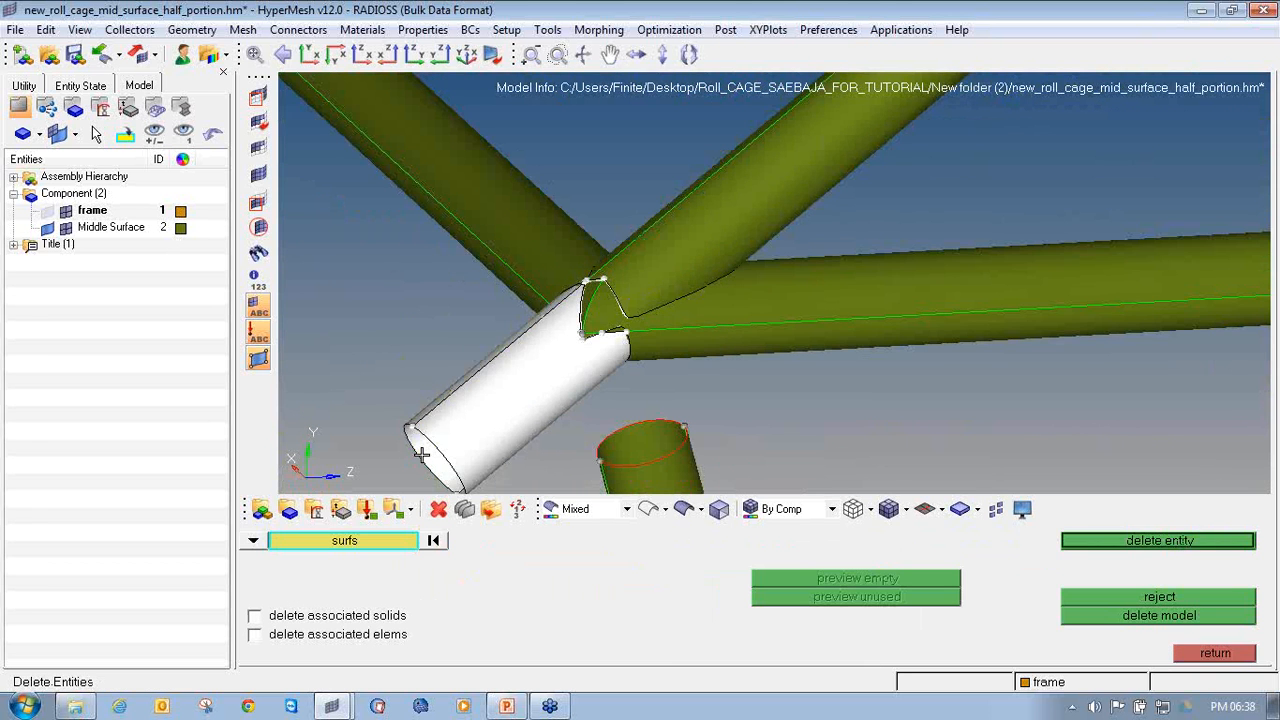
middle_click(639, 344)
mouse_move(626, 356)
left_mouse_down("ctrl")
mouse_move(649, 294)
mouse_move(671, 291)
mouse_move(535, 306)
left_mouse_up("ctrl")
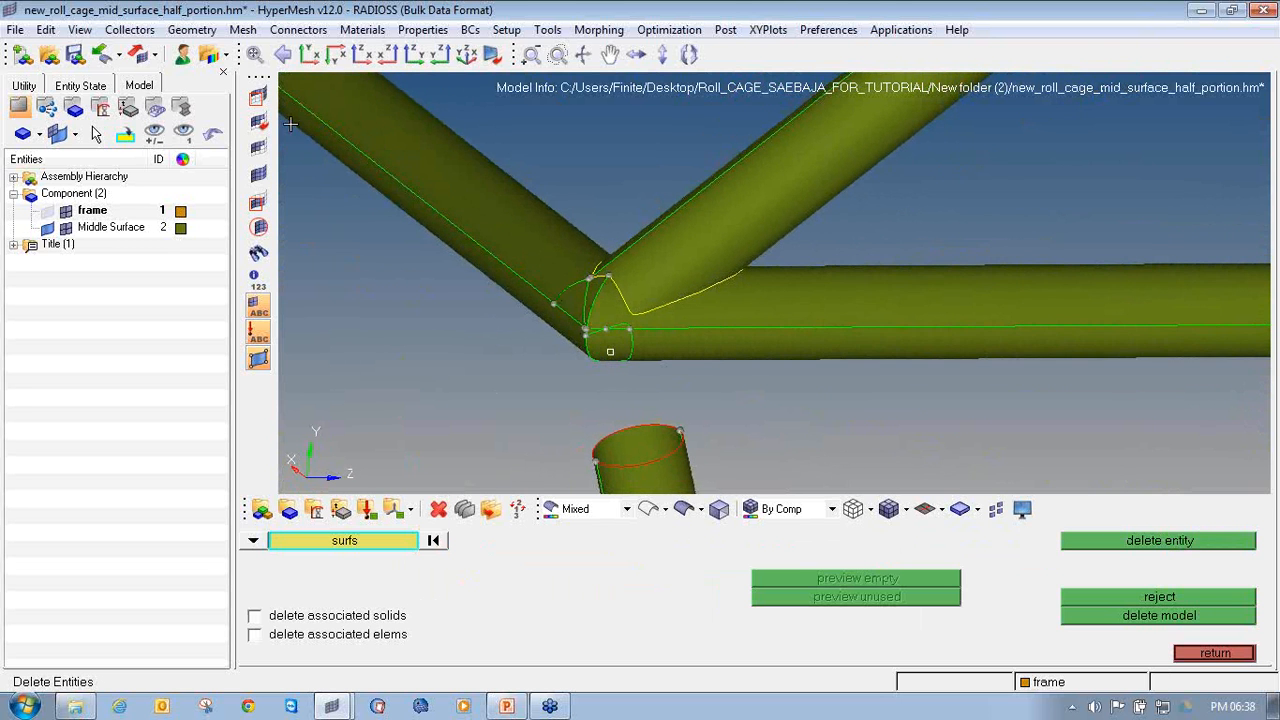
Mask the outer tube surfaces and joint patches so that only the internal leftover surfaces stay displayed.
left_click(258, 97)
left_click_drag(372, 228, 454, 138, "shift")
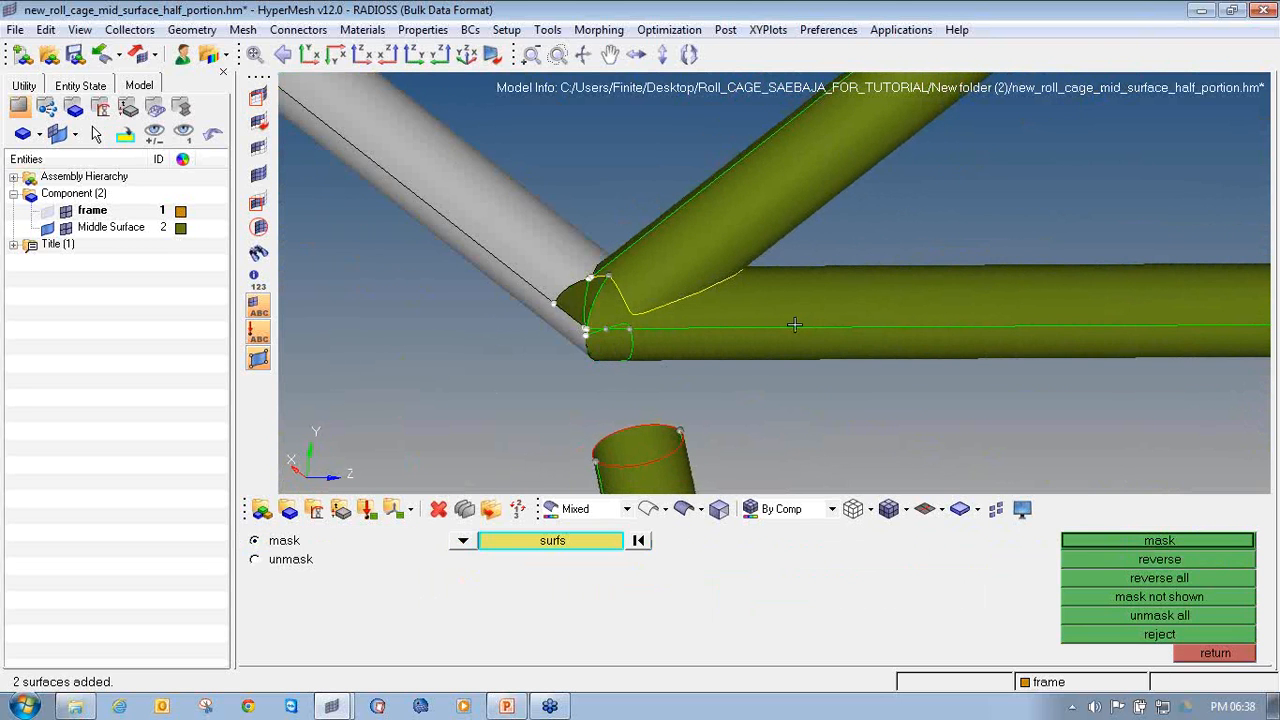
left_click(903, 305)
left_click(885, 200)
scroll(585, 311, "up", 2)
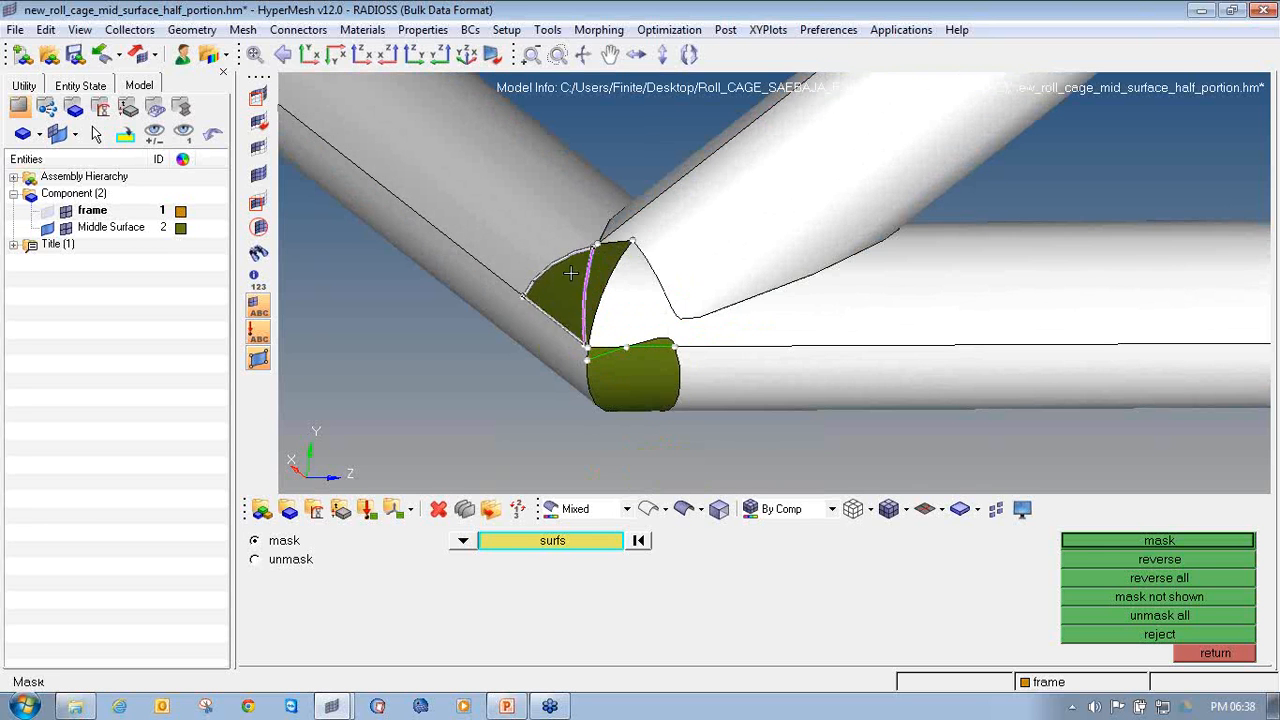
left_click(619, 378)
scroll(582, 350, "up", 2)
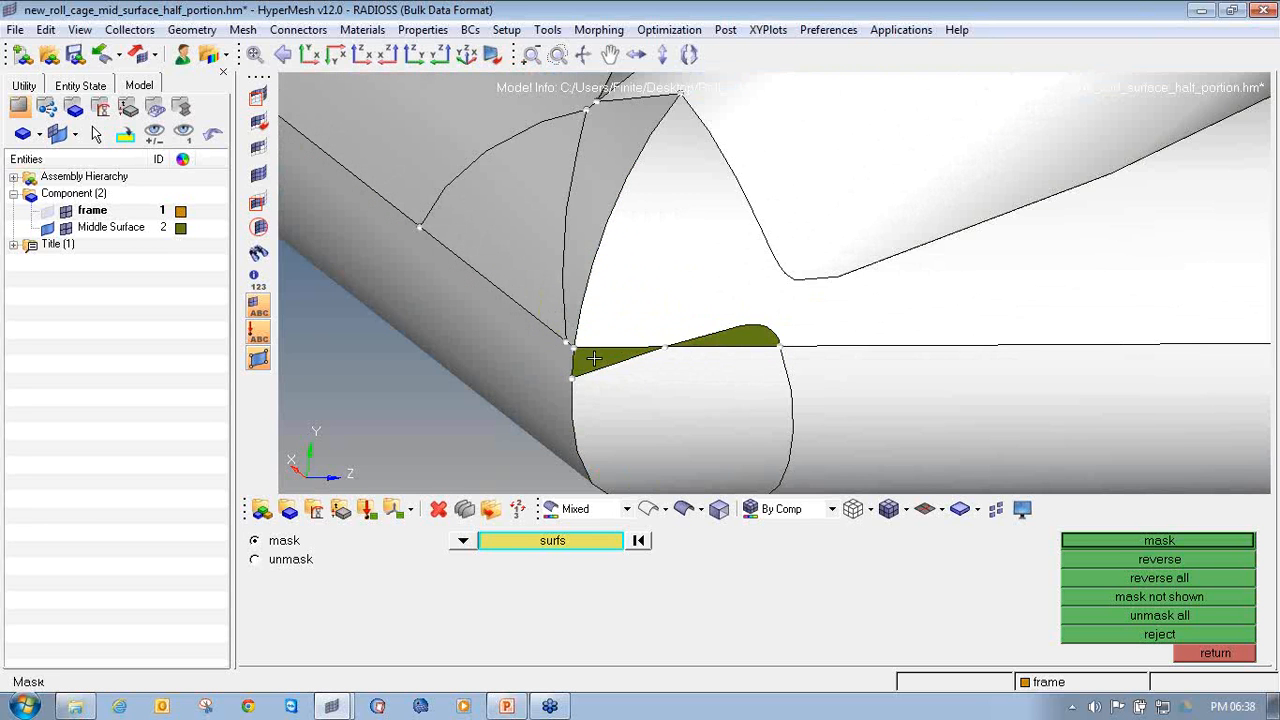
left_click(606, 353)
left_click(736, 341)
scroll(699, 321, "down", 2, "ctrl")
left_click_drag(717, 346, 870, 452, "ctrl")
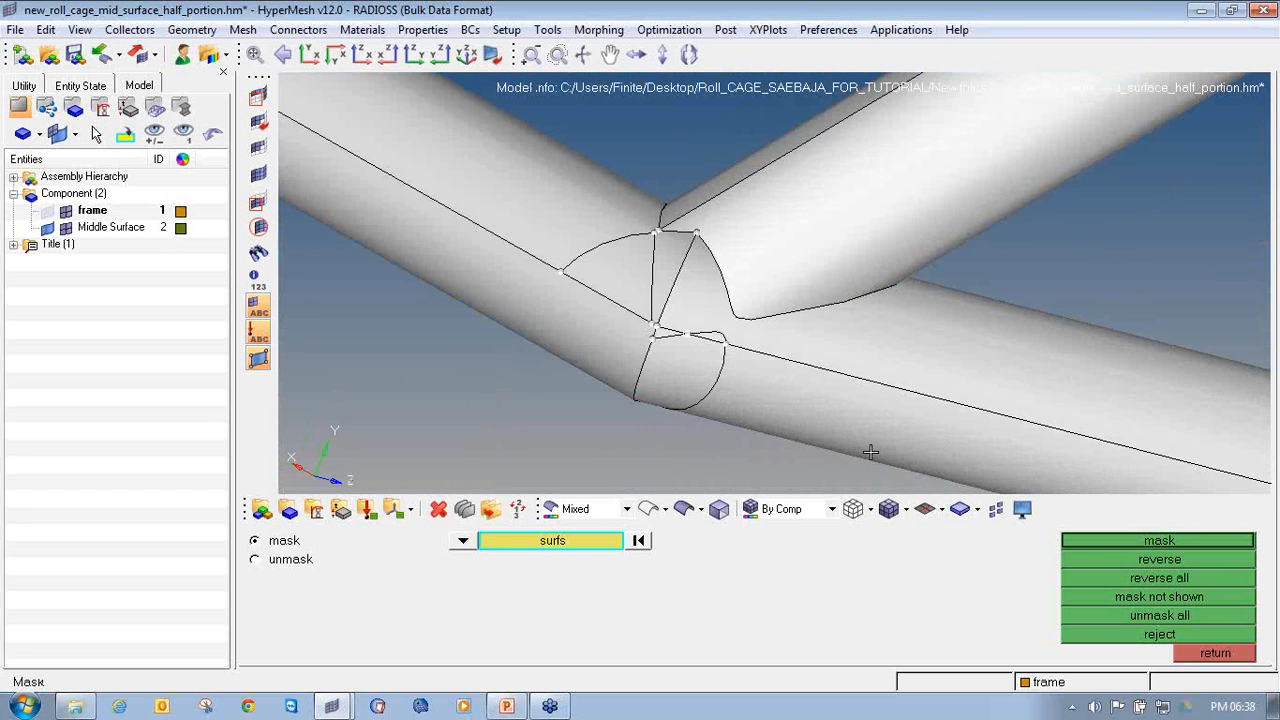
left_click(1143, 541)
Delete all the internal leftover surfaces of the corner joint and bring the masked tubes back into view.
left_click(438, 509)
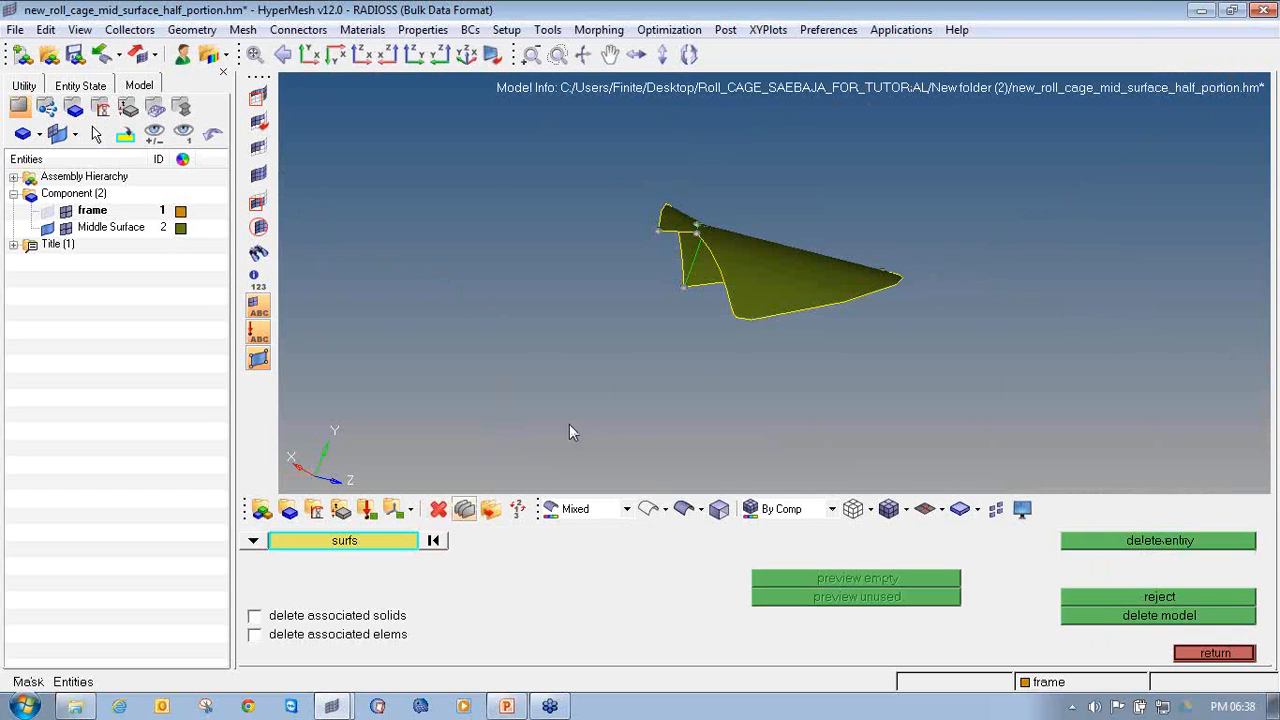
left_click_drag(523, 143, 980, 503, "shift")
left_click(1096, 548)
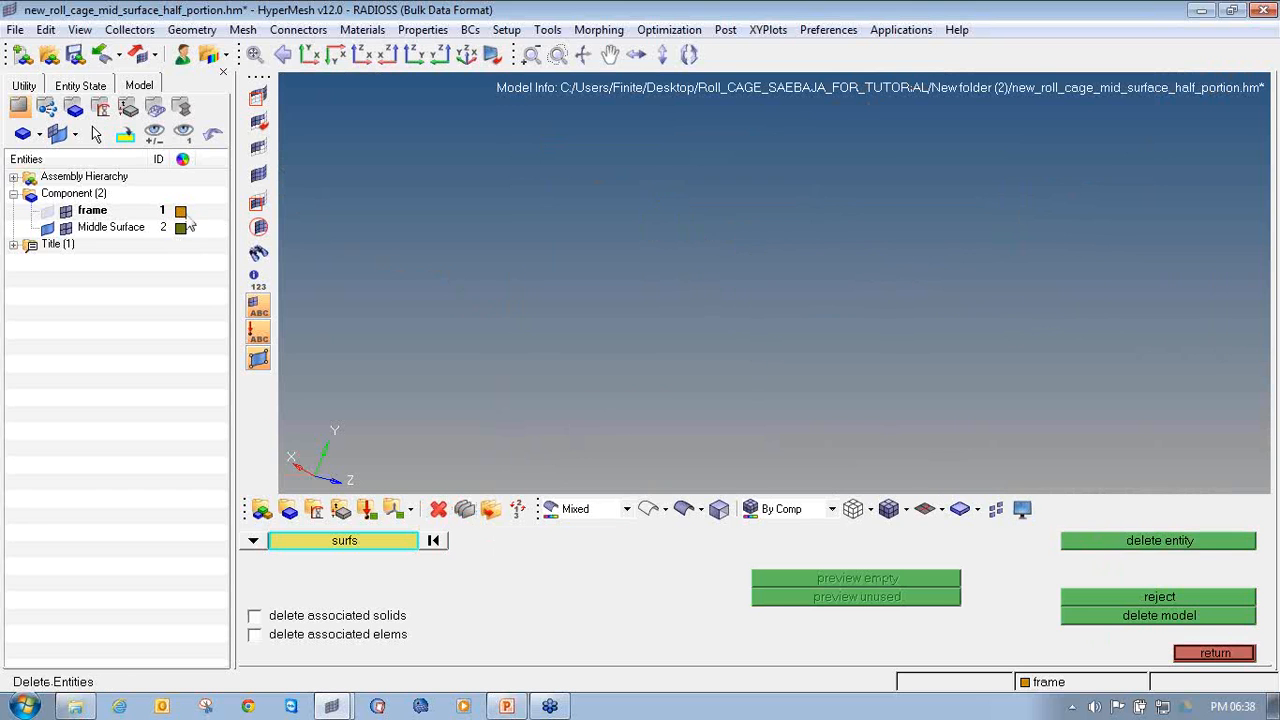
left_click(259, 175)
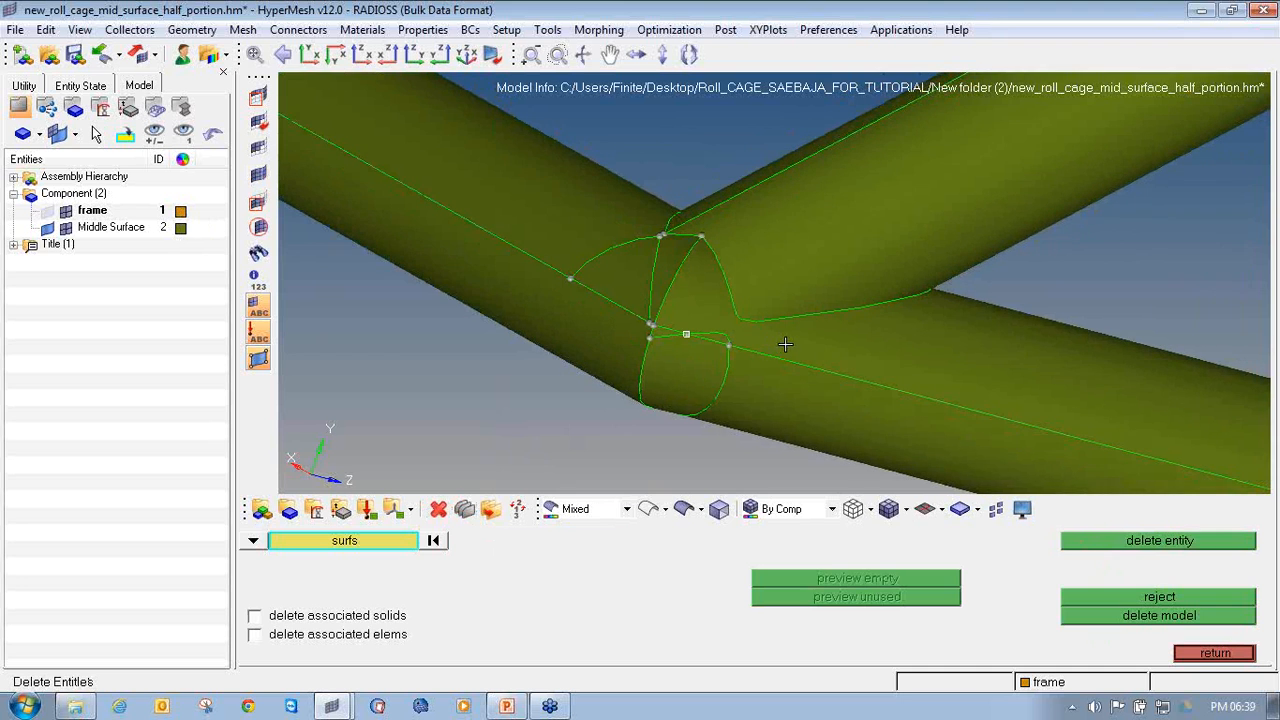
Unsplit the leftover trim lines on the tube surfaces around the corner joint.
key("F11")
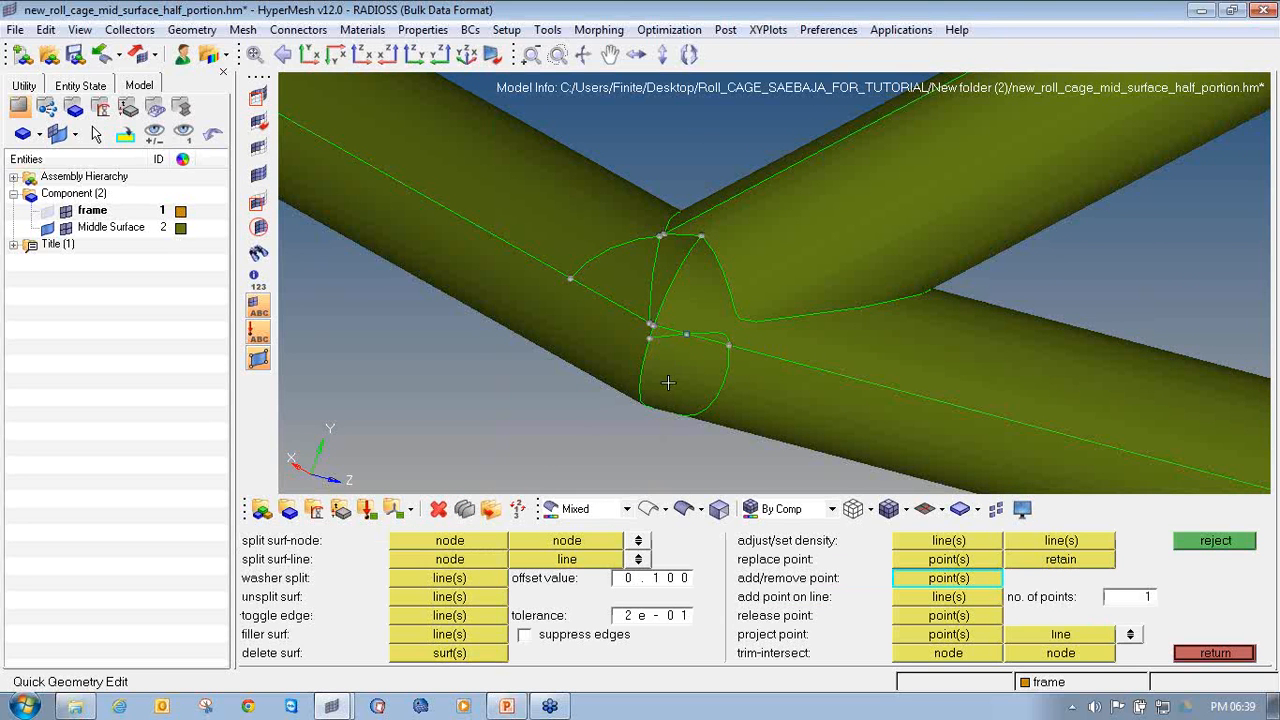
left_click(450, 618)
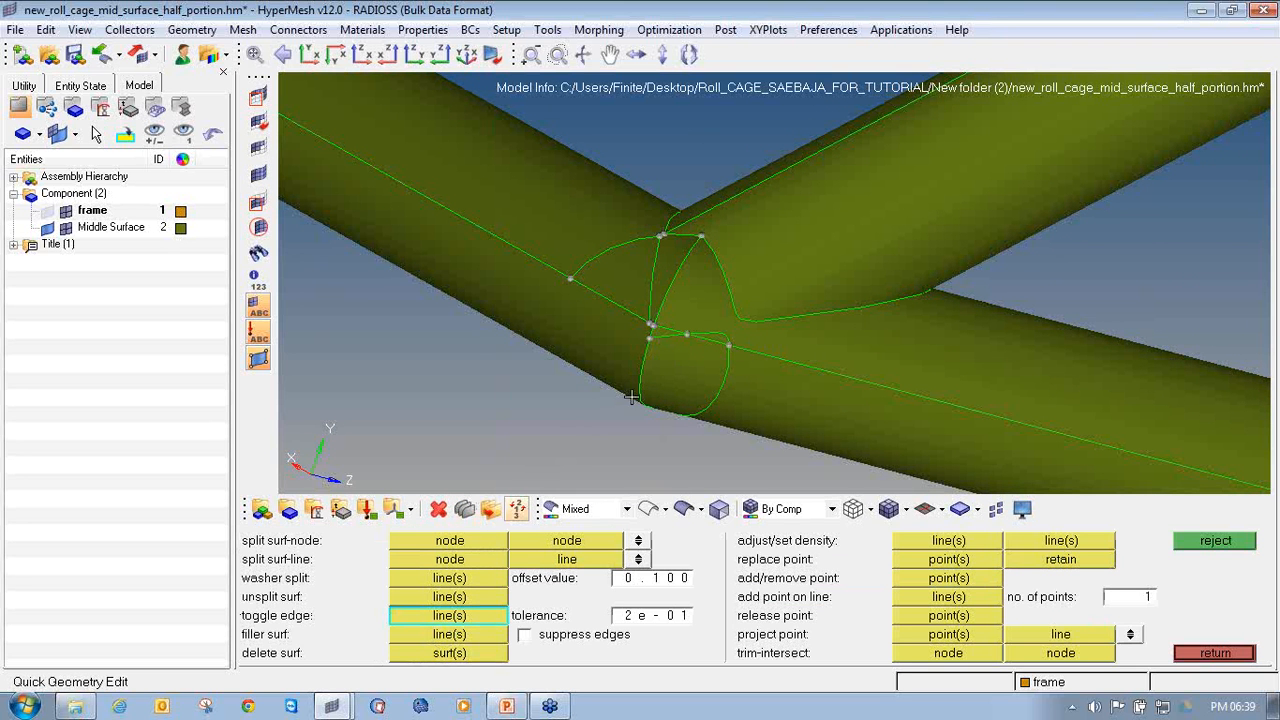
left_click(450, 597)
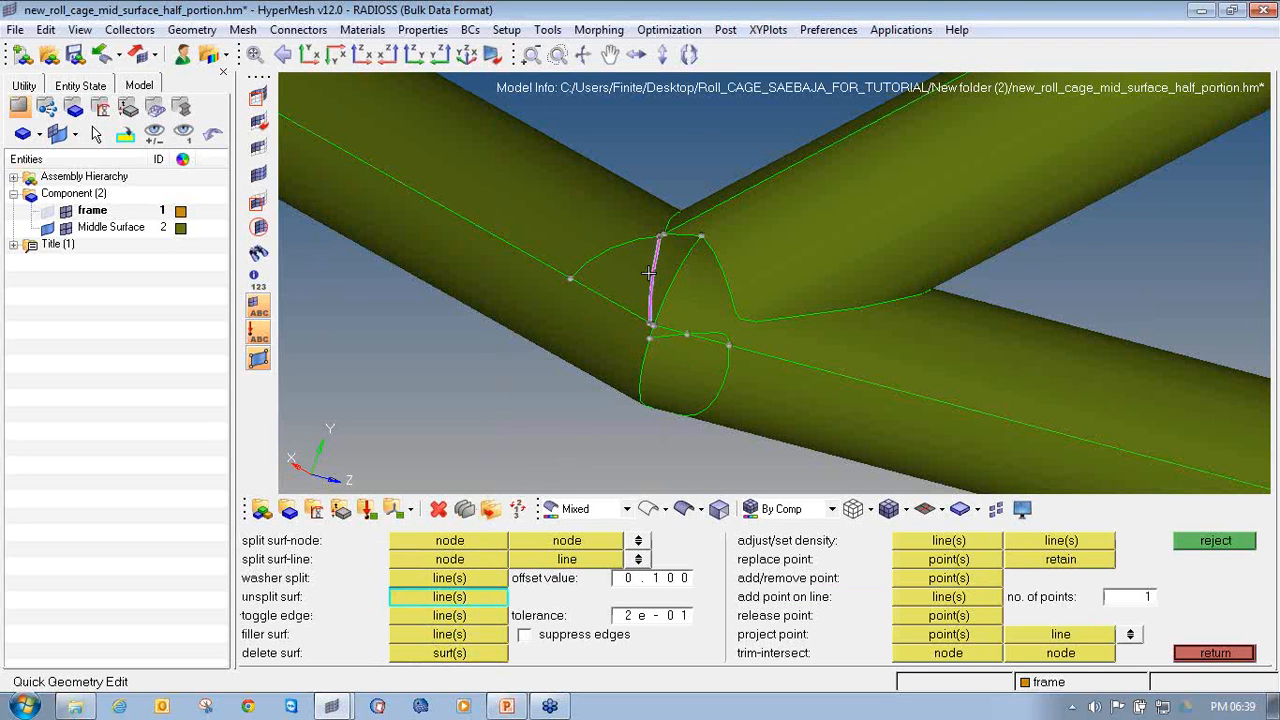
left_click(709, 375)
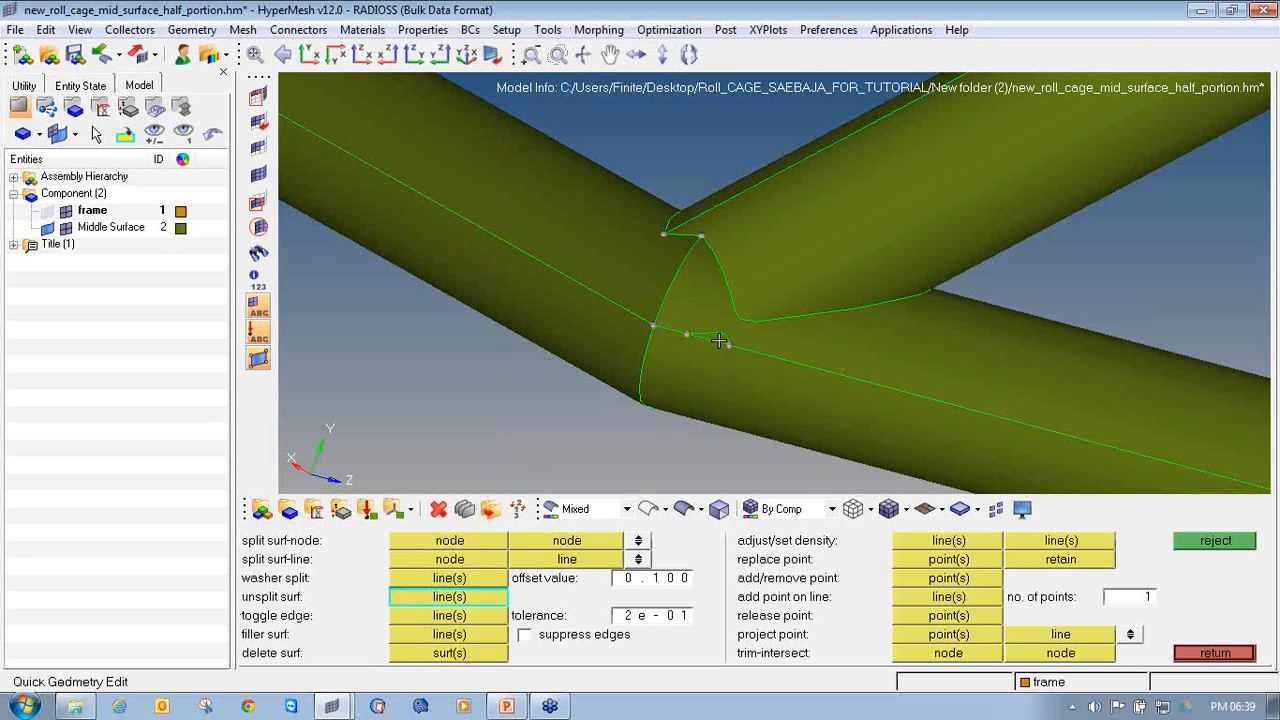
Extend the free end of the tube below the corner joint over its edges by a distance of 100.
left_click_drag(717, 332, 467, 298, "ctrl")
key("shift+F9")
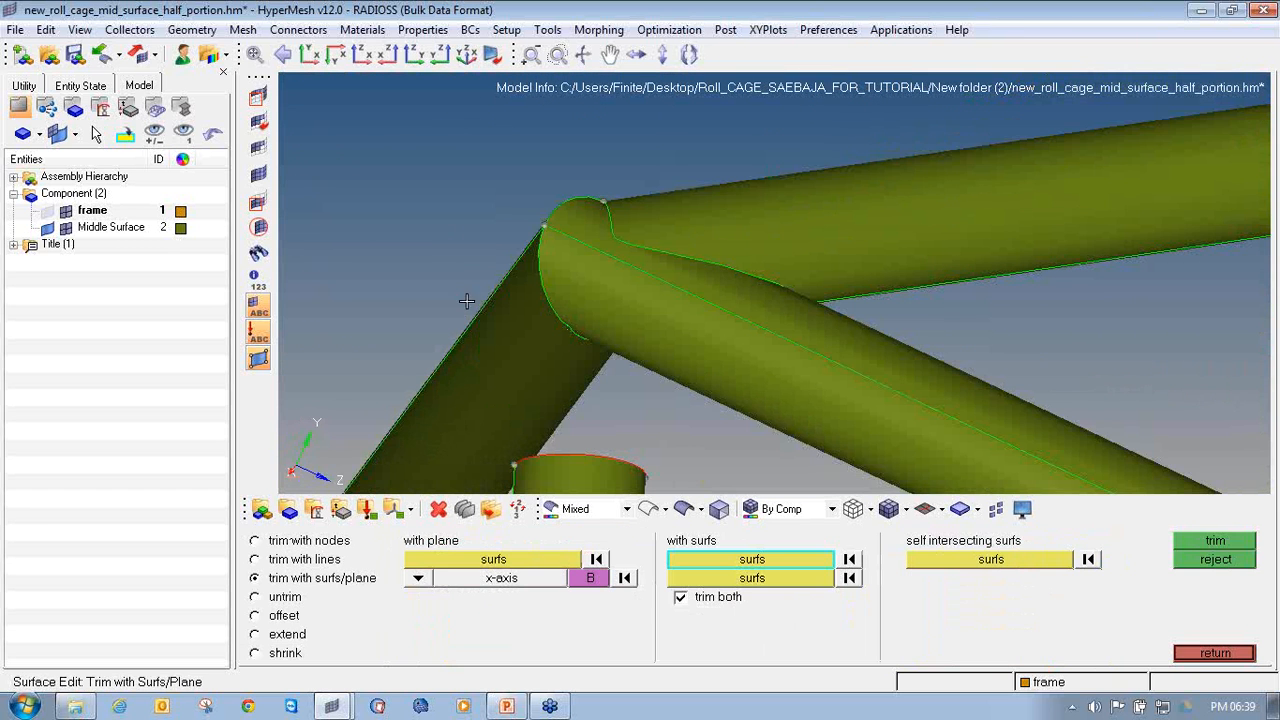
right_click_drag(531, 368, 500, 262, "ctrl")
left_click(286, 634)
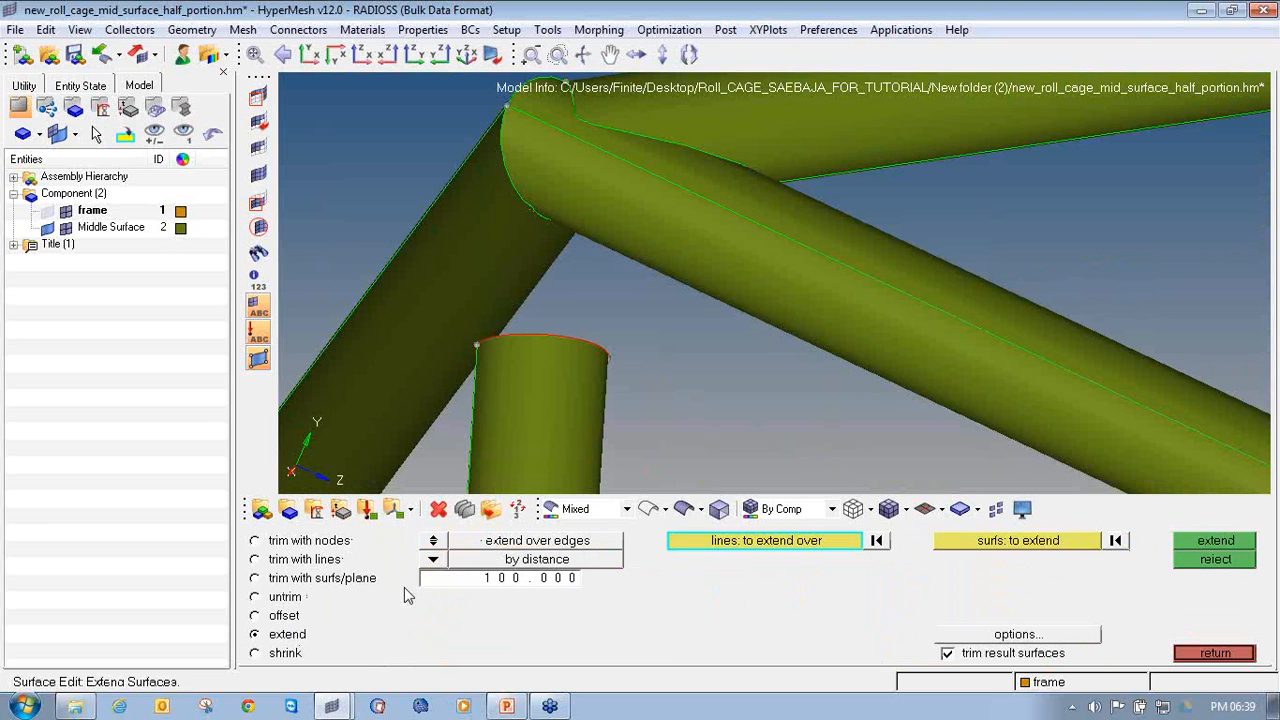
left_click_drag(581, 326, 729, 342, "ctrl")
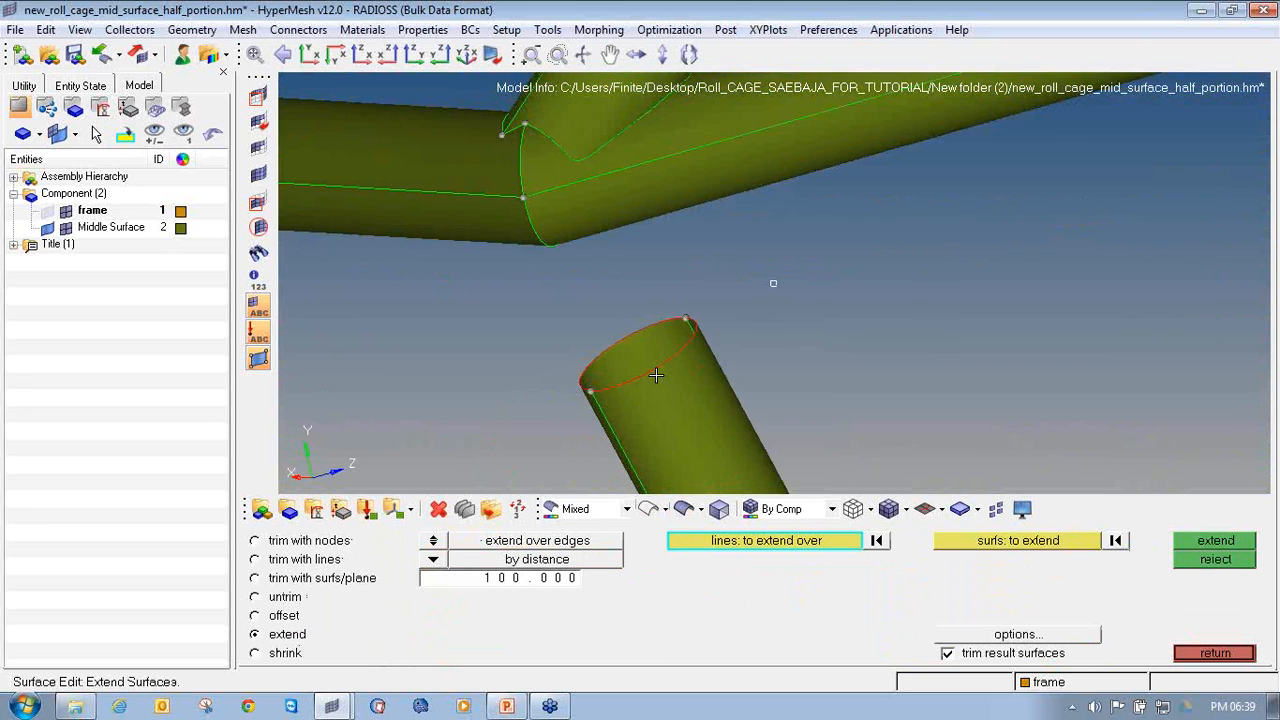
scroll(656, 375, "up", 3)
left_click(576, 315)
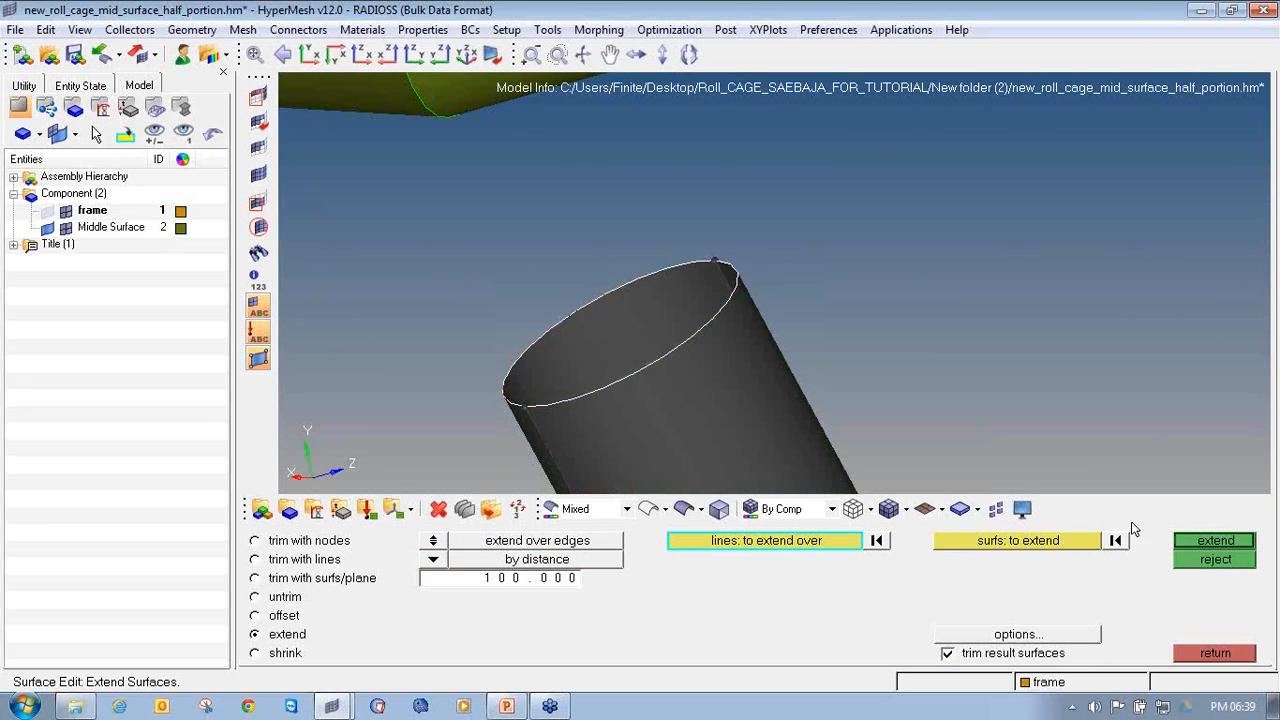
left_click(1194, 542)
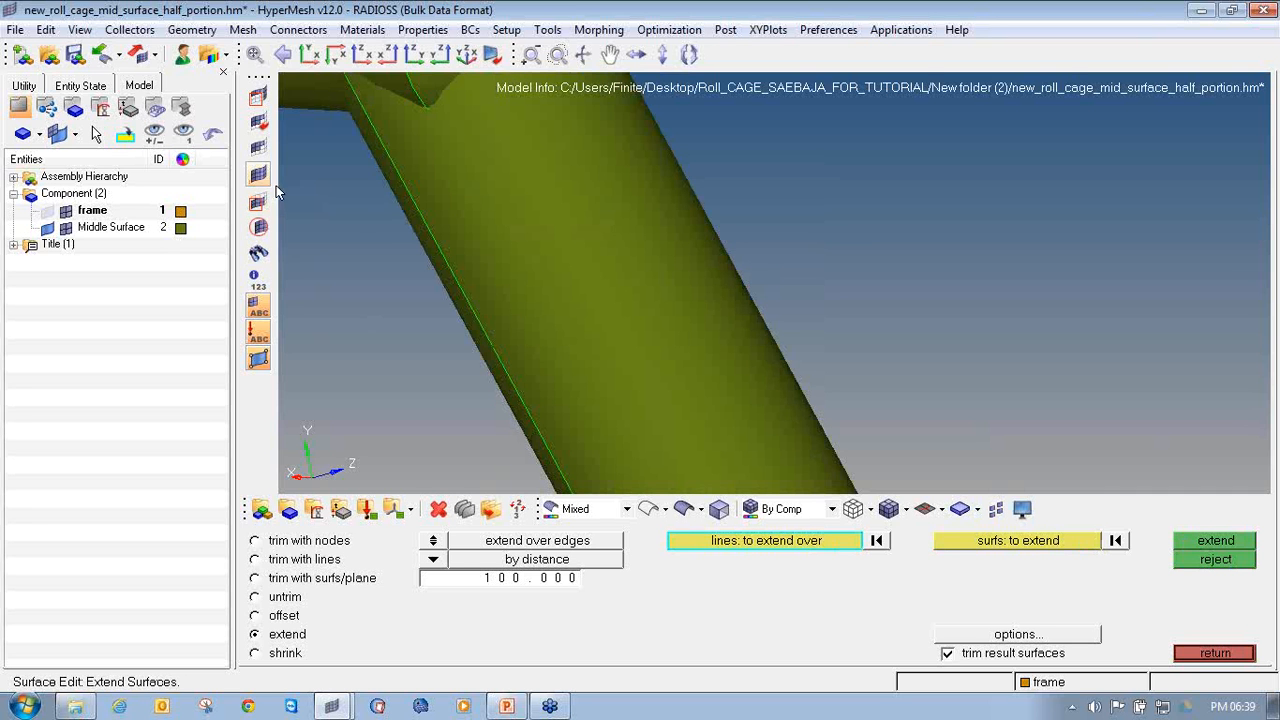
Trim the newly extended tube and the adjoining joint tubes against each other with surfaces, trimming both sets.
scroll(491, 337, "down", 3, "ctrl")
mouse_move(587, 383)
left_mouse_down("ctrl")
mouse_move(414, 346)
mouse_move(514, 279)
mouse_move(563, 297)
left_mouse_up("ctrl")
right_click_drag(517, 295, 586, 338, "ctrl")
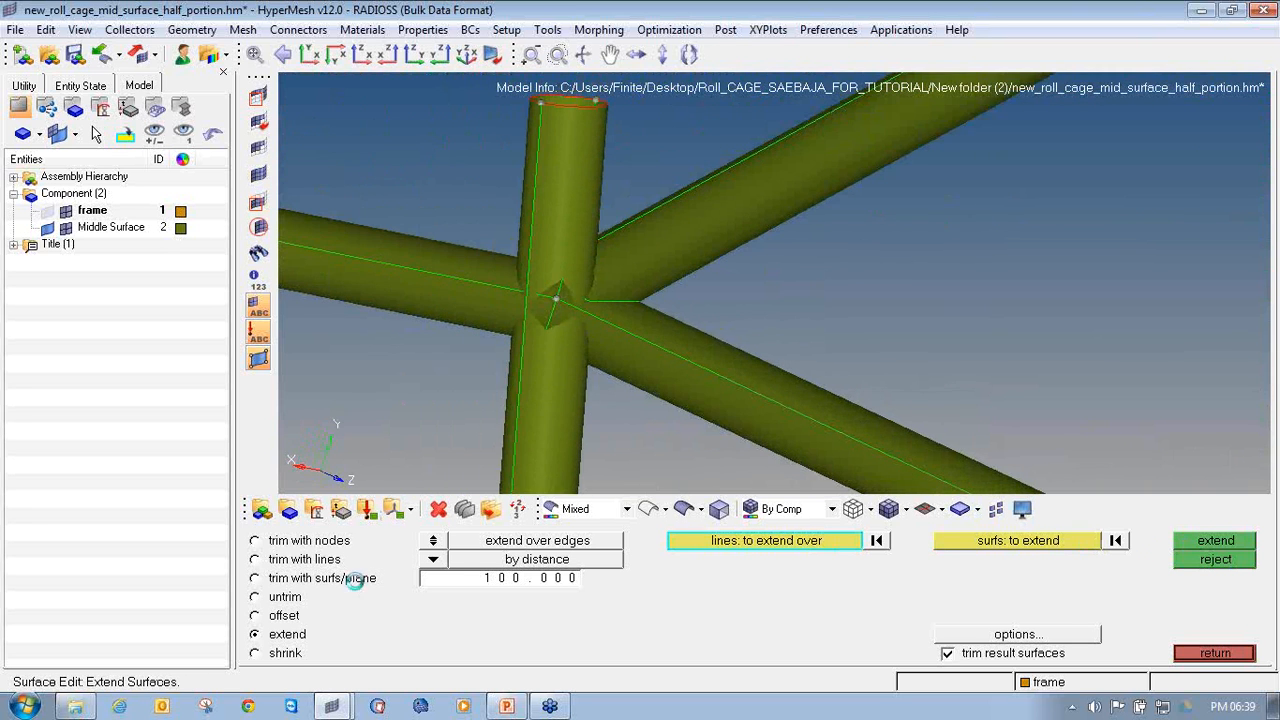
left_click(355, 580)
right_click_drag(494, 487, 553, 412, "ctrl")
left_click(782, 566)
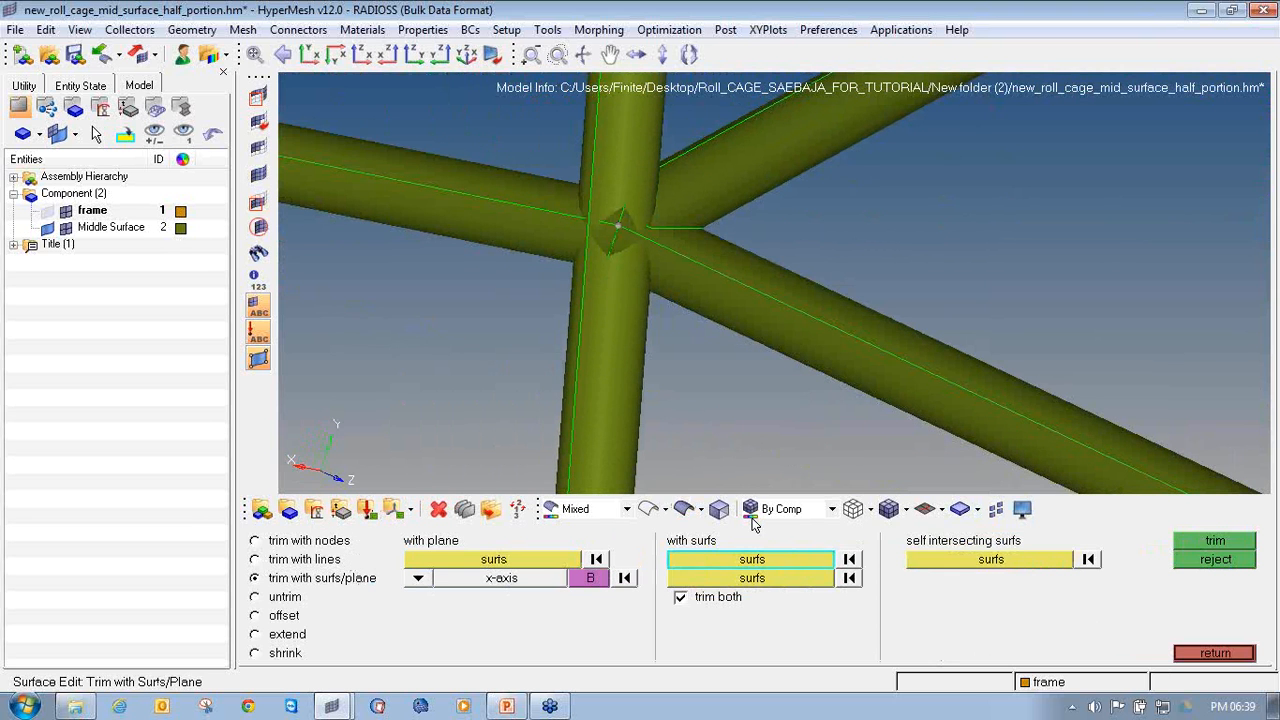
left_click_drag(706, 457, 565, 408, "shift")
left_click(715, 580)
left_click_drag(657, 341, 601, 182, "ctrl")
left_click(660, 269)
left_click(572, 202)
left_click_drag(688, 265, 460, 216, "ctrl")
left_click(1215, 543)
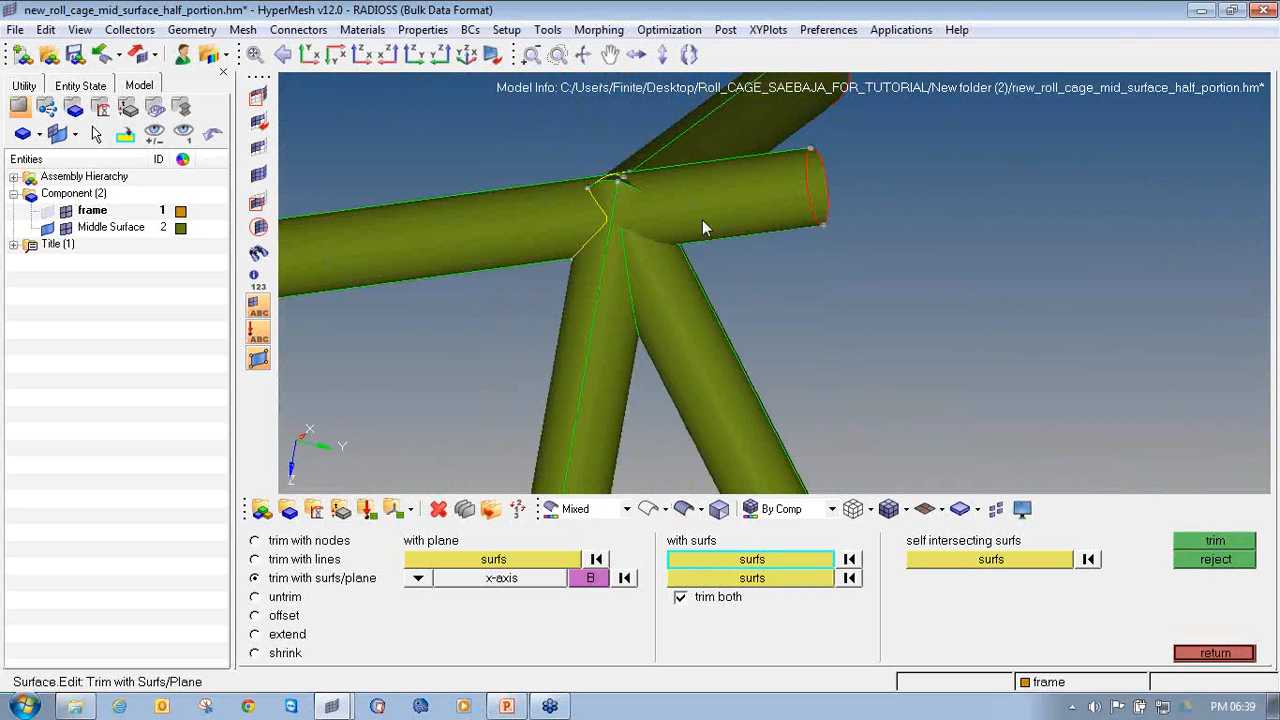
left_click_drag(703, 222, 731, 202, "ctrl")
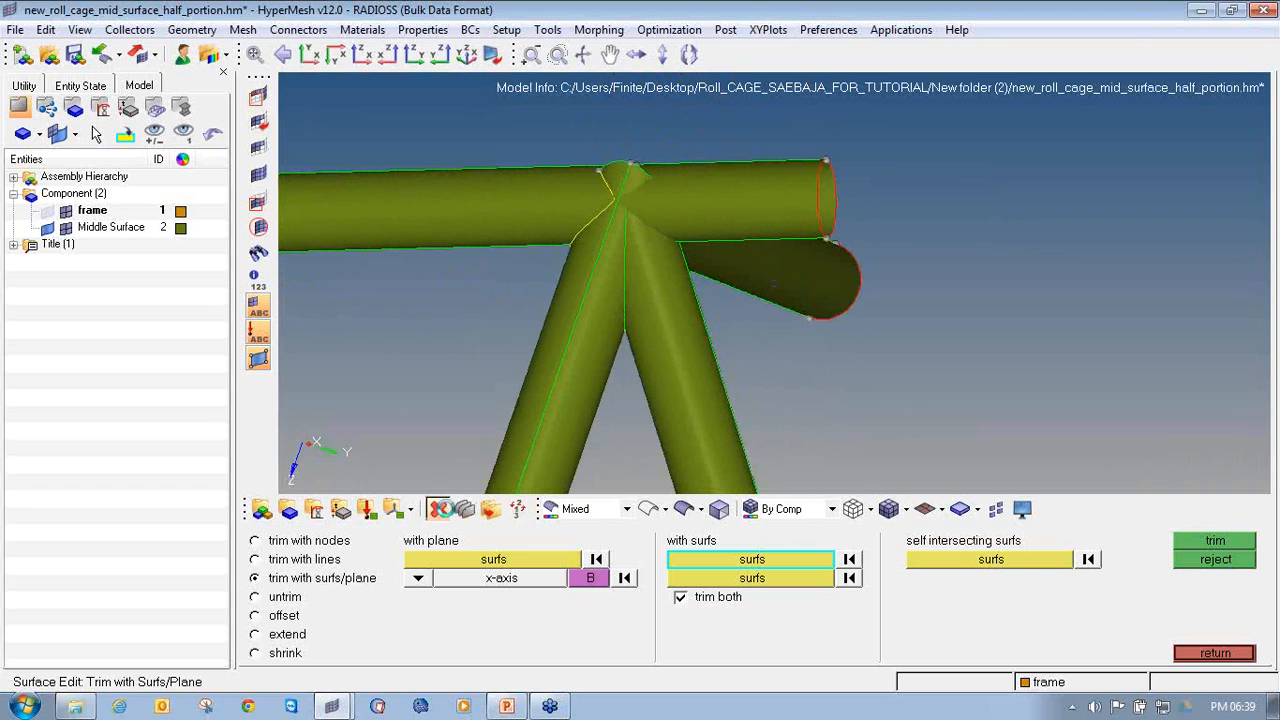
left_click(515, 509)
left_click(750, 190)
right_click(750, 190)
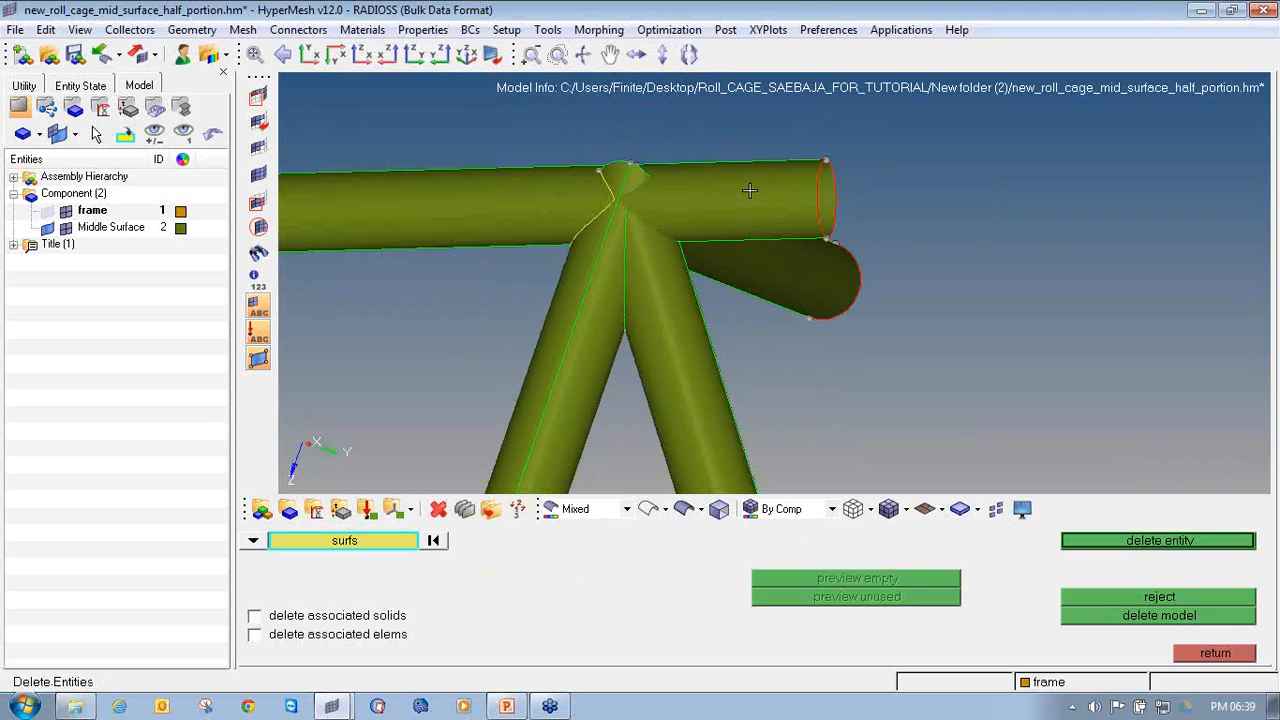
left_click(820, 198)
left_click_drag(664, 155, 704, 293, "ctrl")
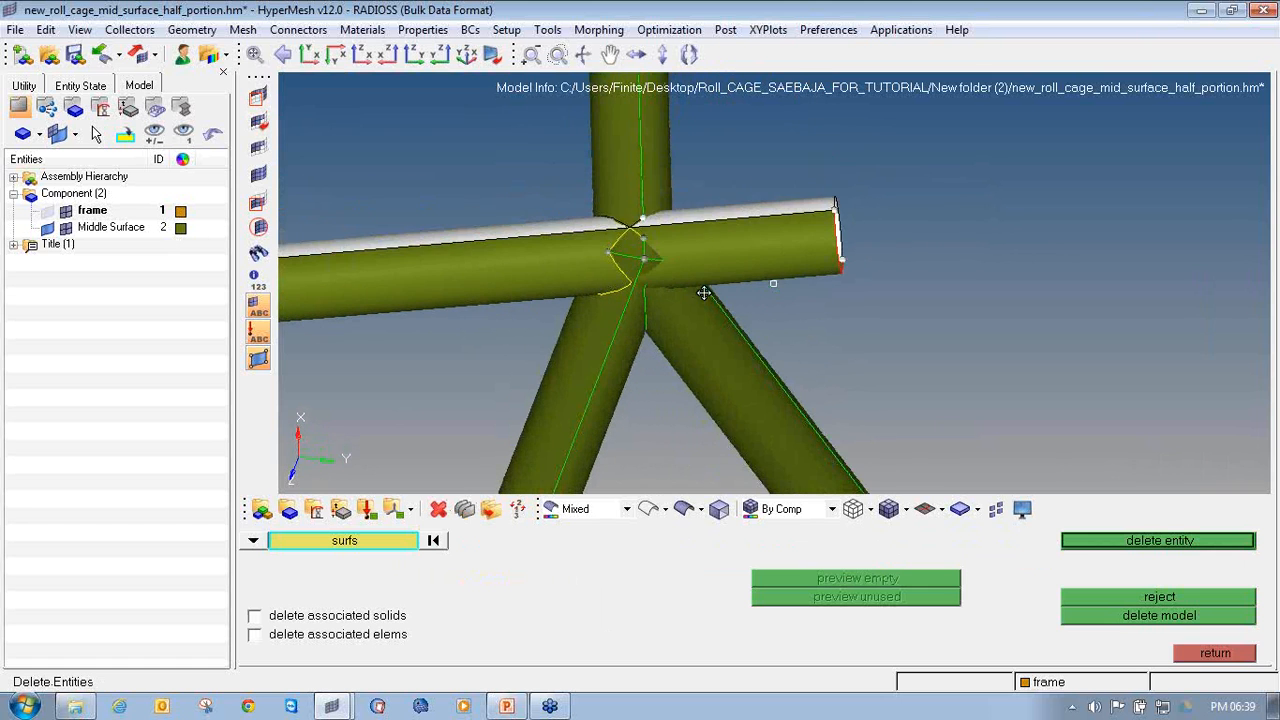
left_click_drag(726, 224, 701, 246, "ctrl")
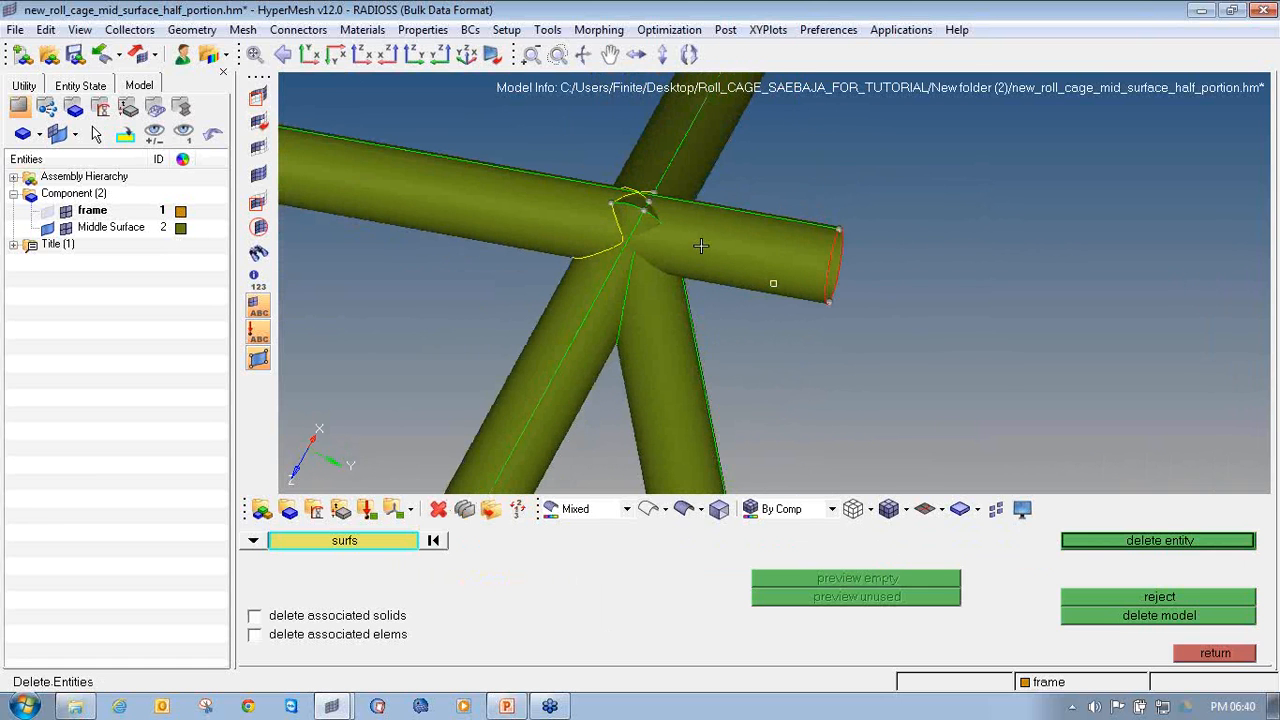
Trim the extended tube with surfaces again, using the remaining adjoining tube surfaces at the joint as the second set.
key("shift+F9")
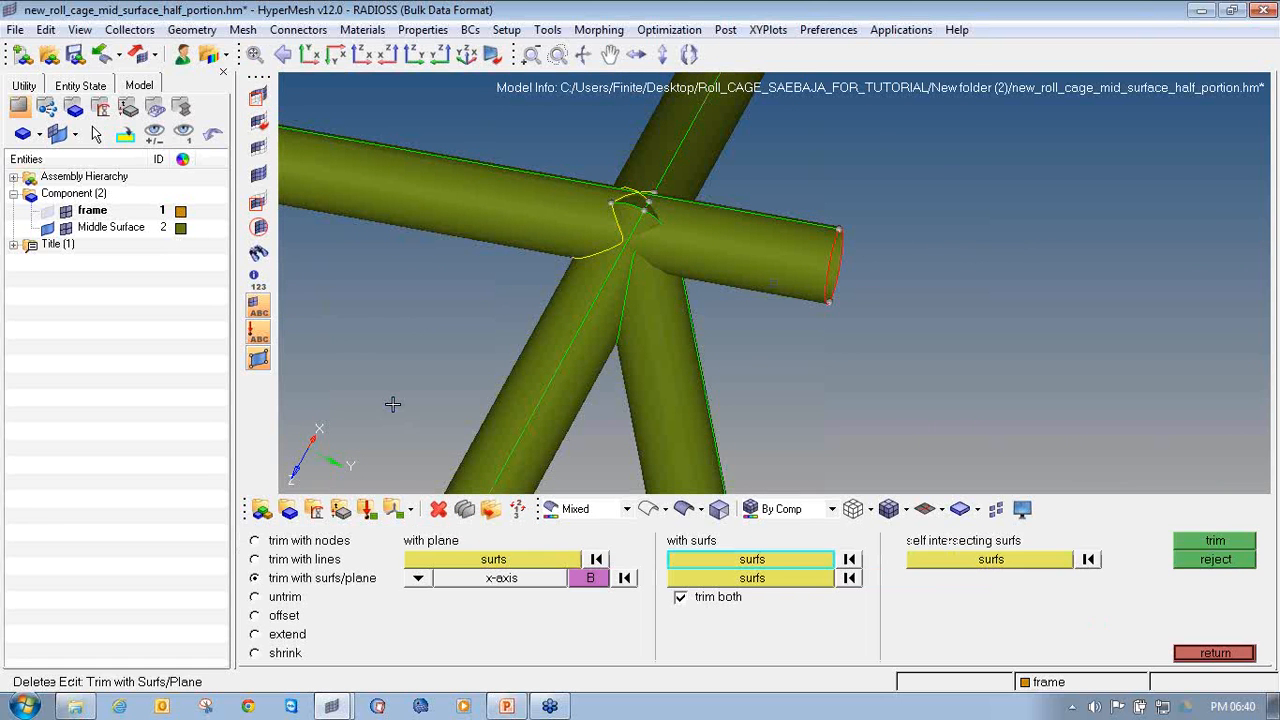
right_click_drag(549, 329, 449, 373, "ctrl")
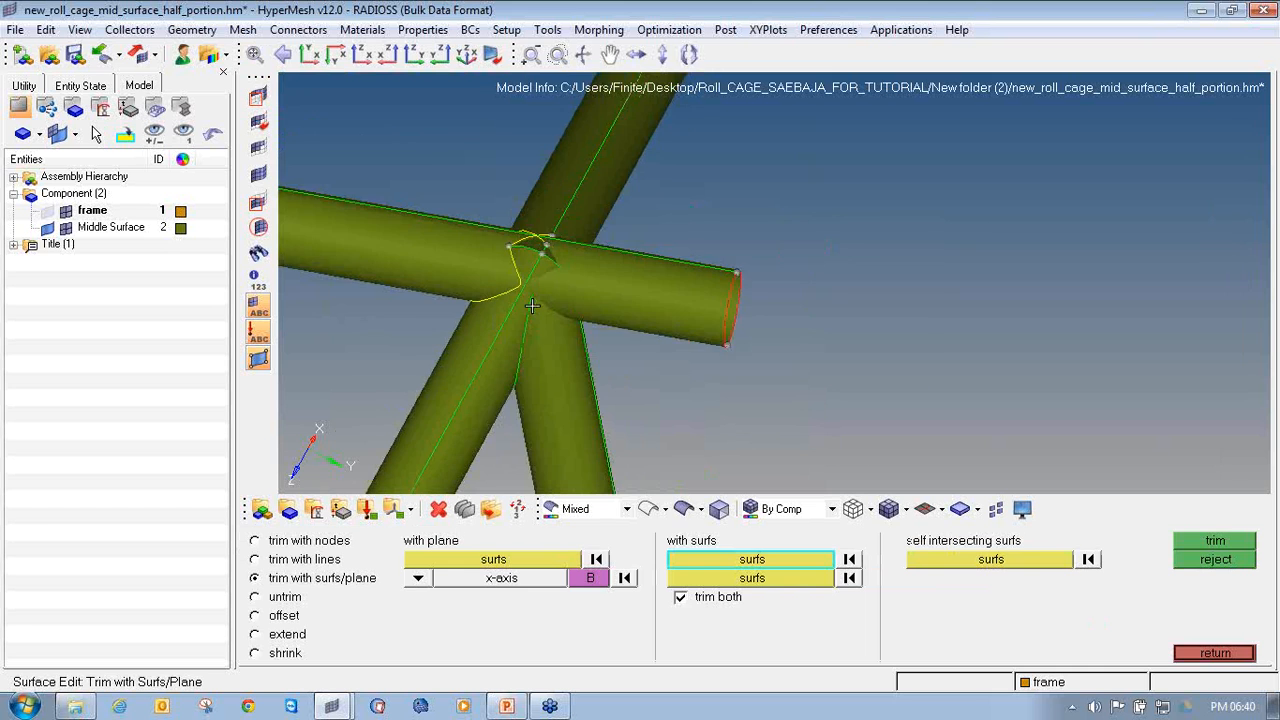
scroll(535, 306, "up", 3, "ctrl")
left_click(735, 559)
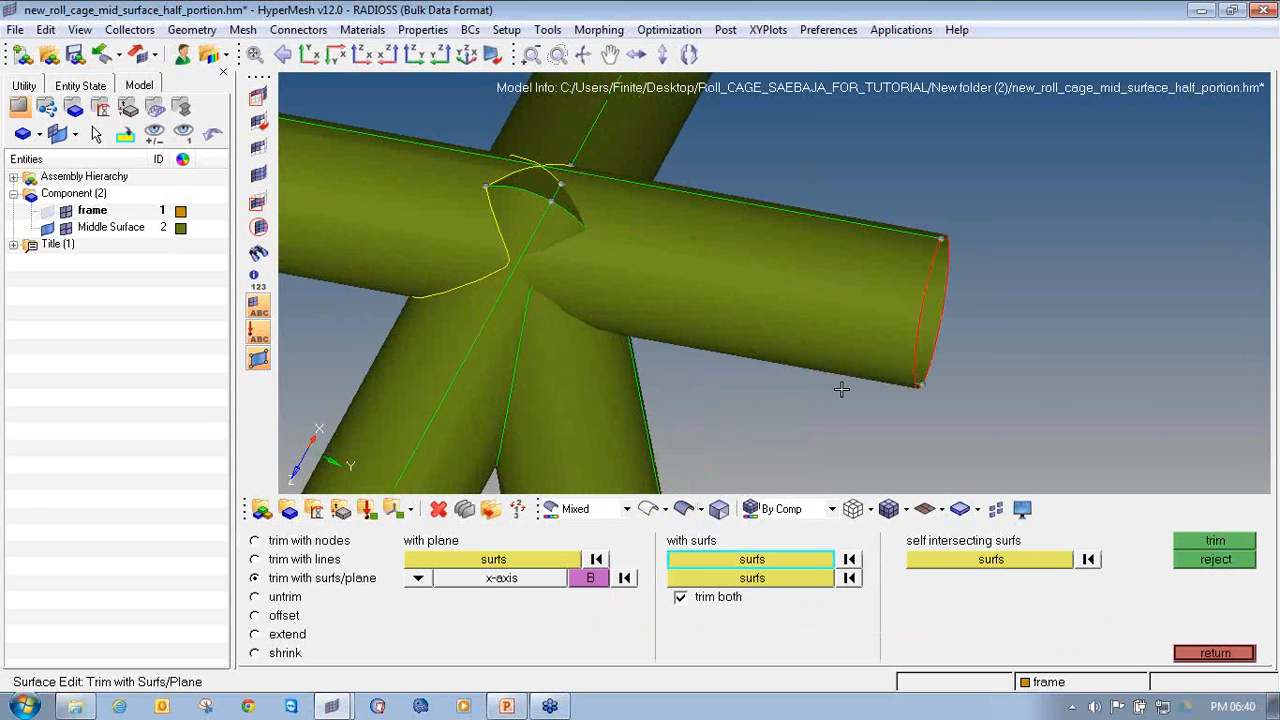
left_click_drag(966, 383, 823, 229, "shift")
left_click(736, 577)
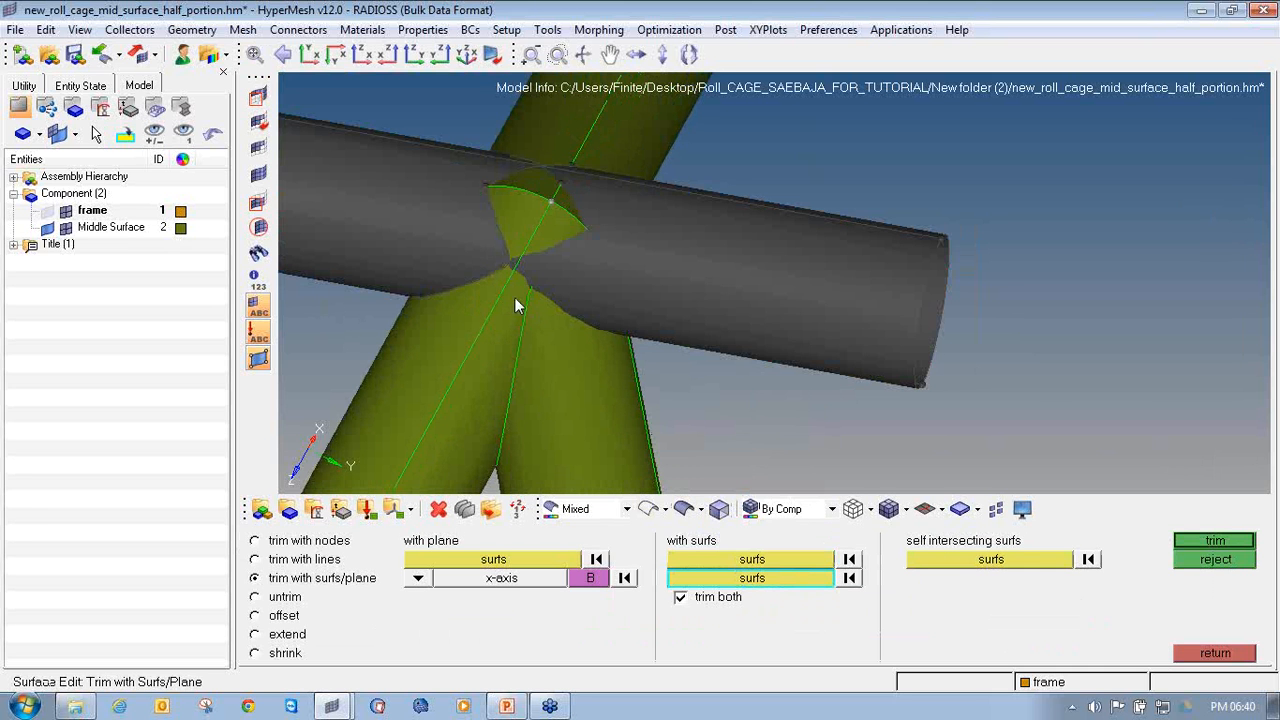
left_click(516, 305)
left_click(622, 164)
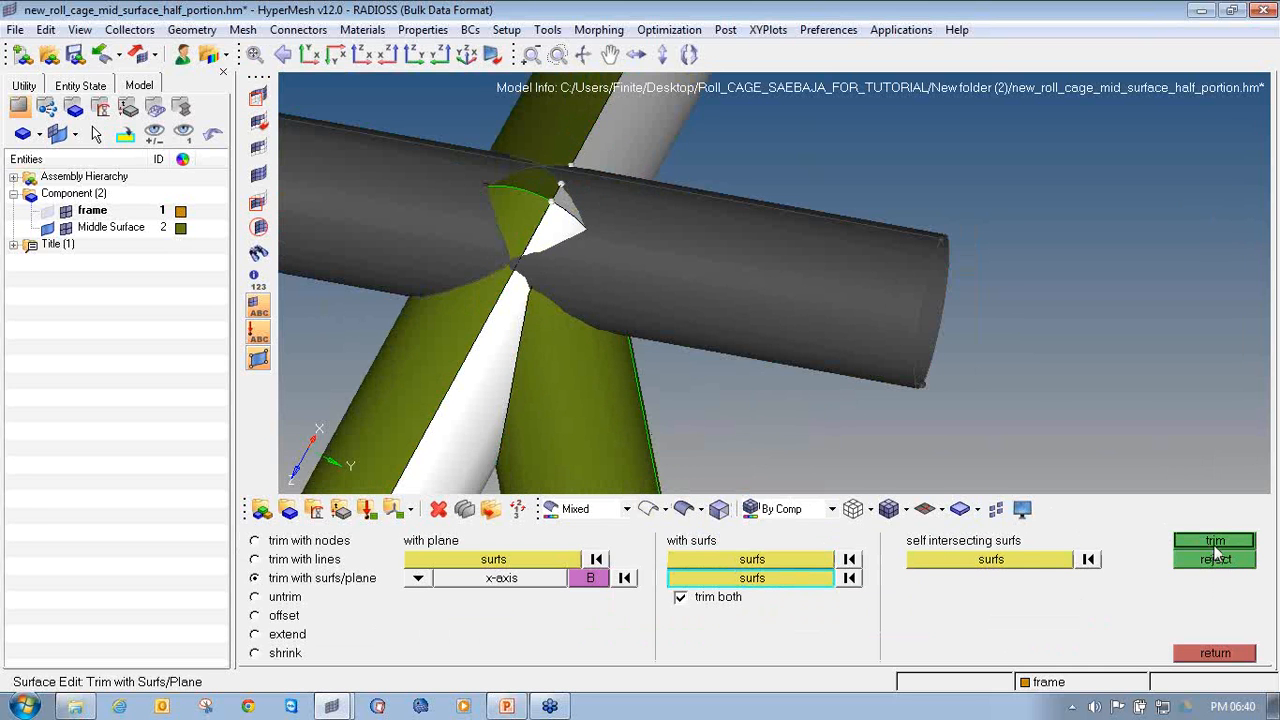
left_click(1212, 545)
left_click(1214, 652)
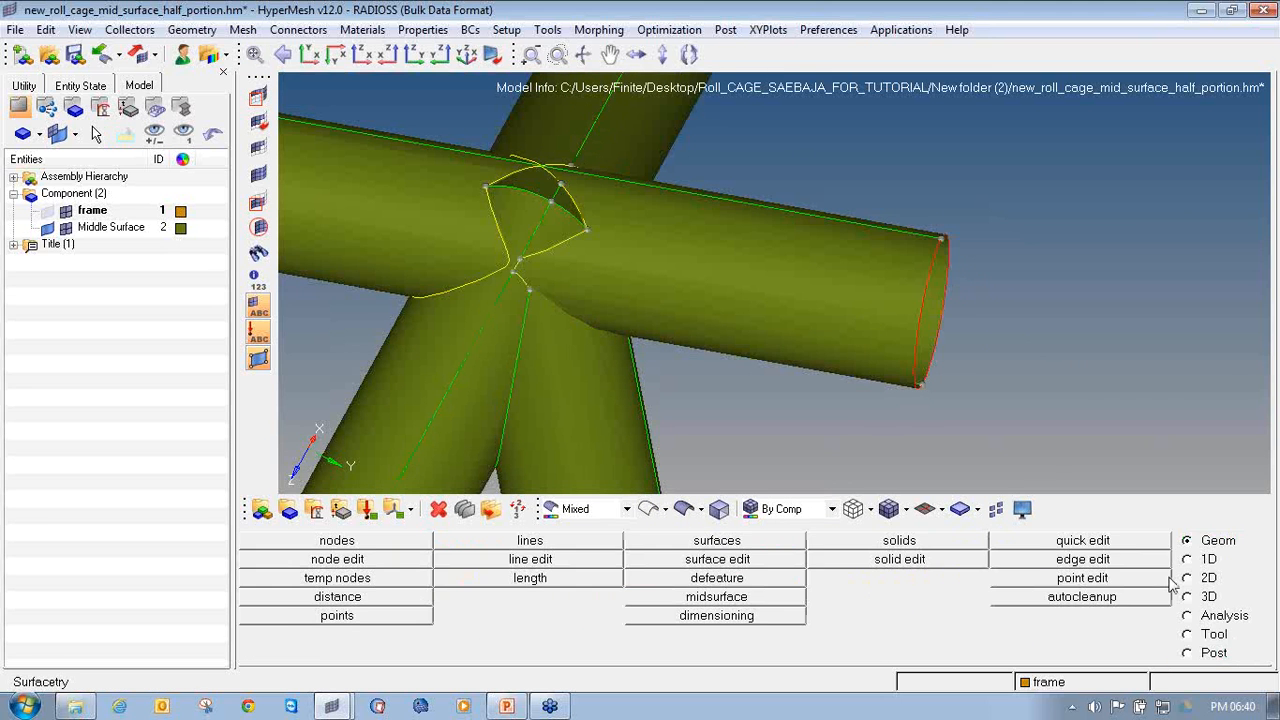
left_click(437, 509)
left_click(867, 308)
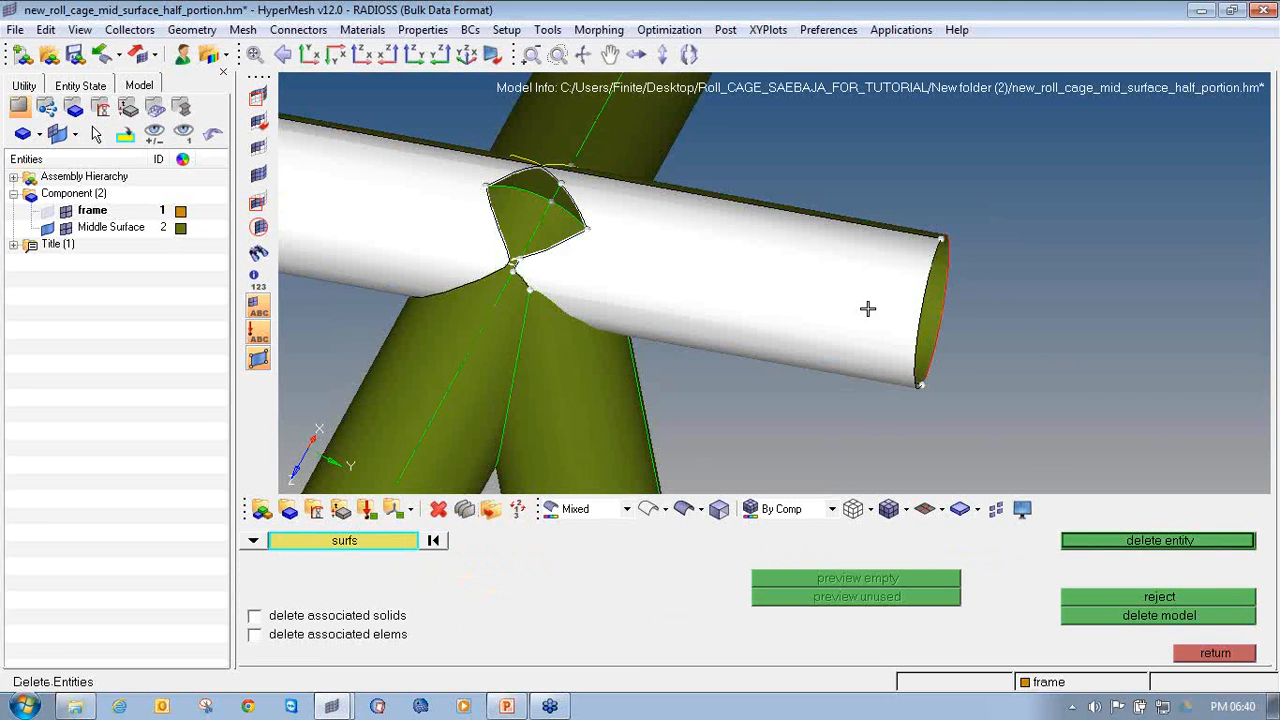
middle_click(869, 317)
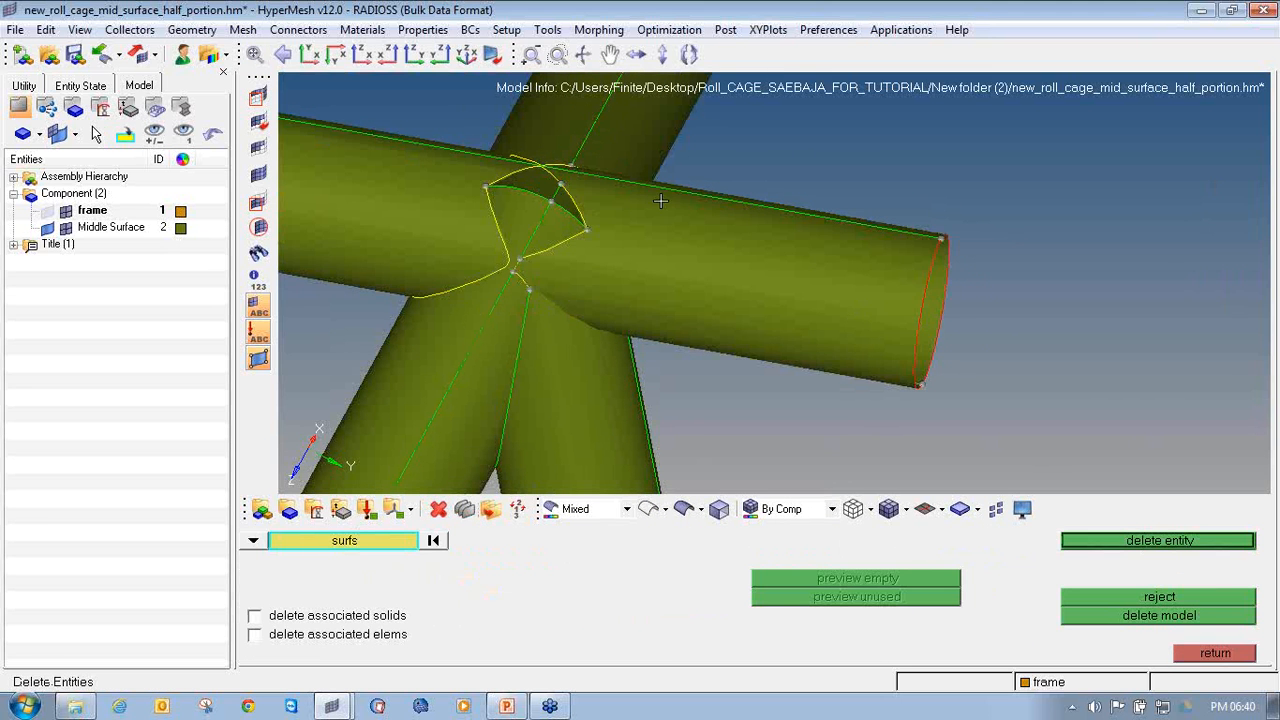
Isolate the extended tube on display by masking it and reversing the mask.
left_click(256, 94)
left_click(859, 281)
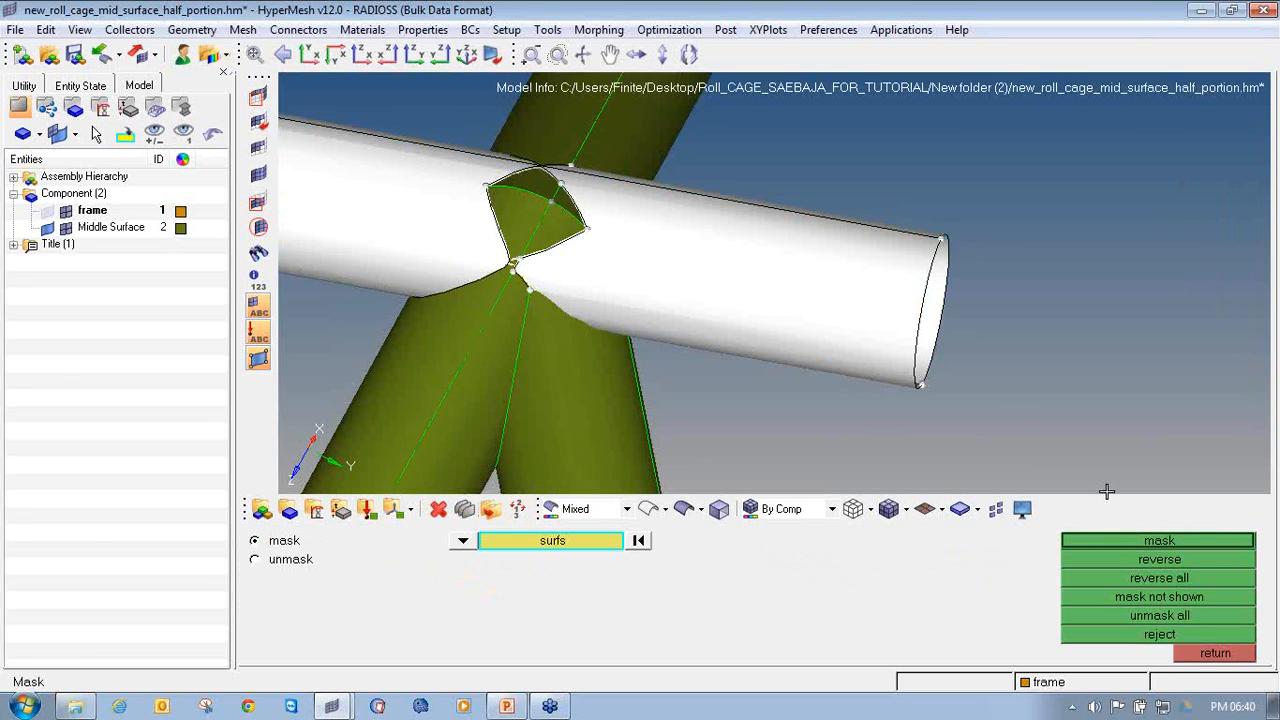
left_click(1137, 541)
left_click(1215, 653)
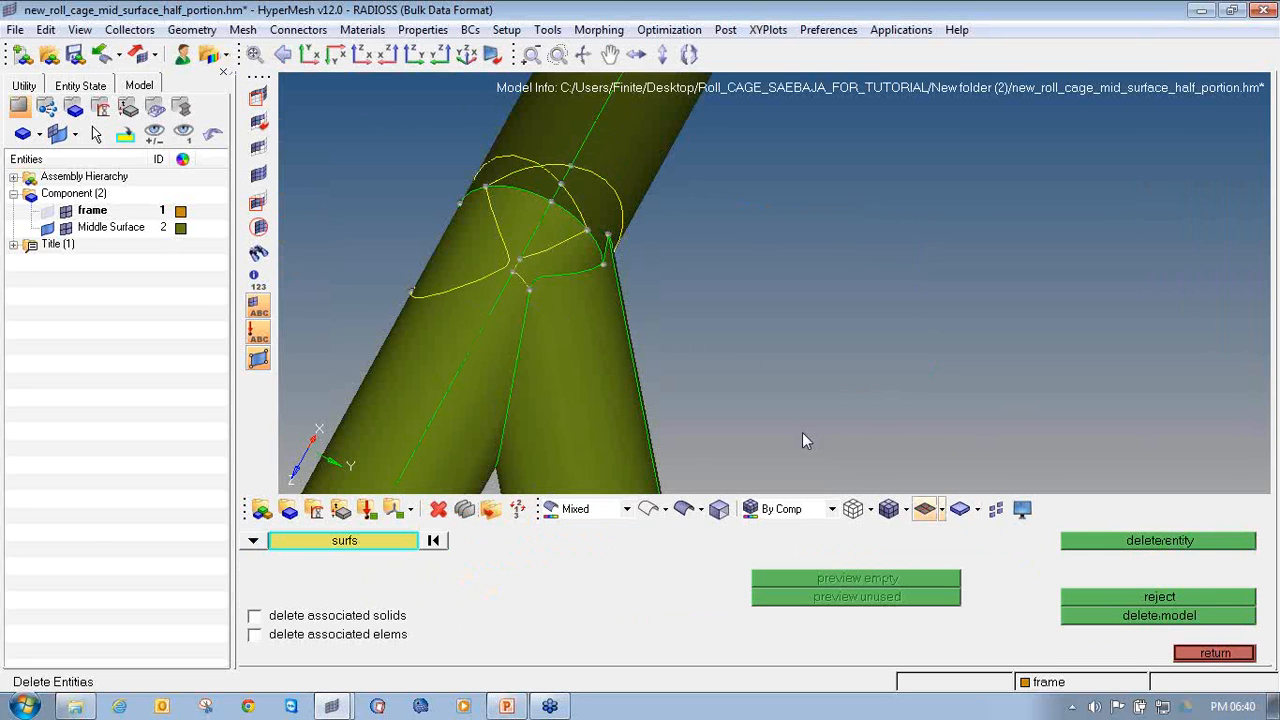
left_click(257, 95)
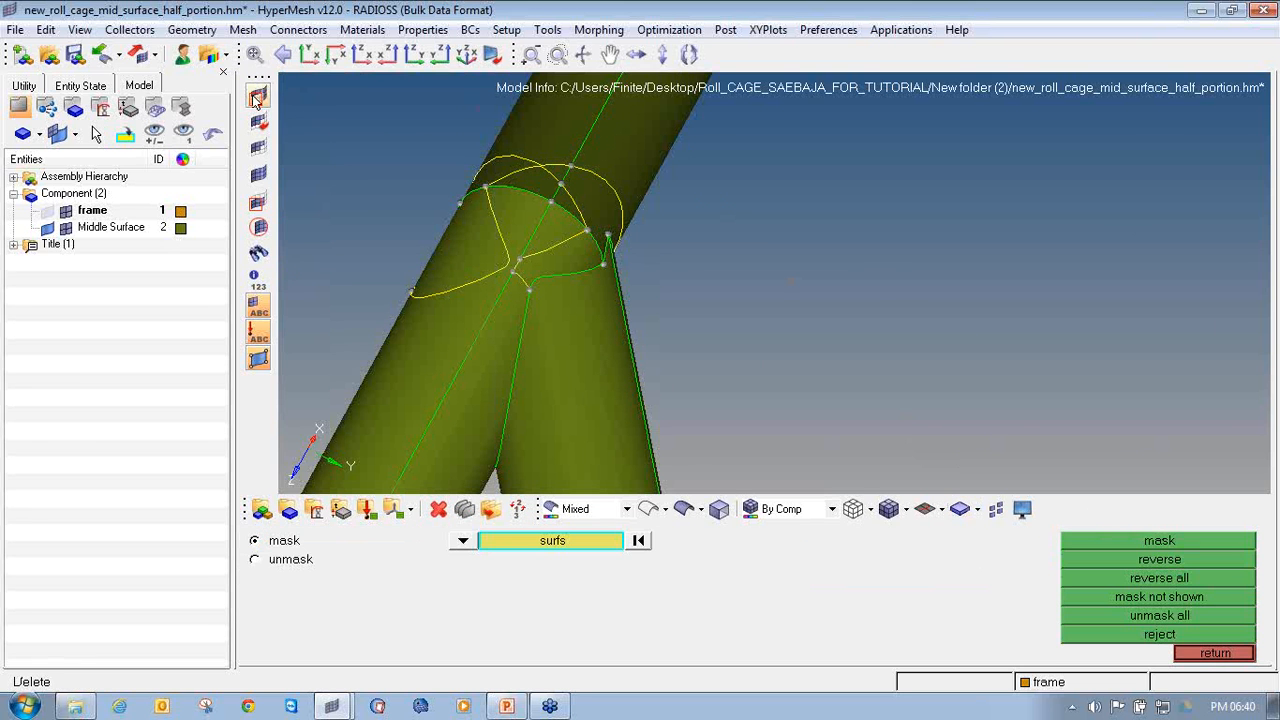
left_click(1156, 557)
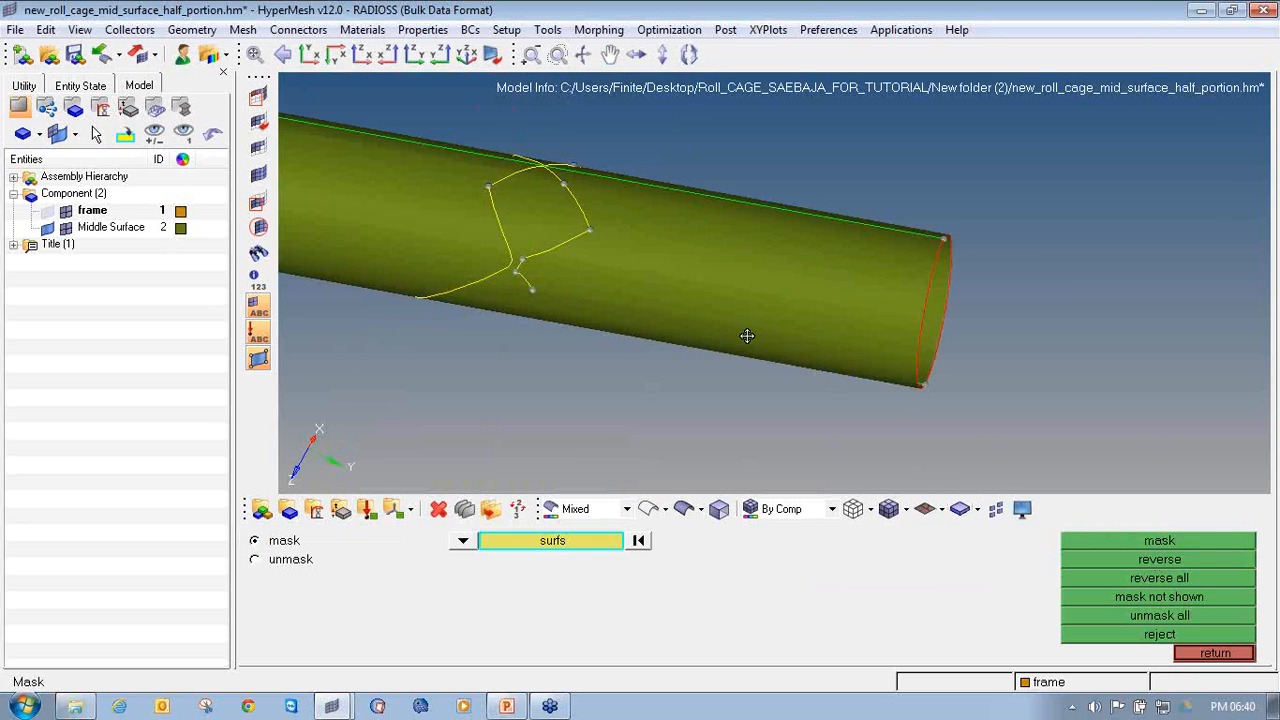
Split the isolated tube's surface from the tips of both trim curves to the seam line where they nearly meet.
left_click_drag(698, 219, 714, 240, "ctrl")
scroll(709, 184, "up", 6, "ctrl")
scroll(722, 247, "down", 4, "ctrl")
scroll(716, 258, "up", 5, "ctrl")
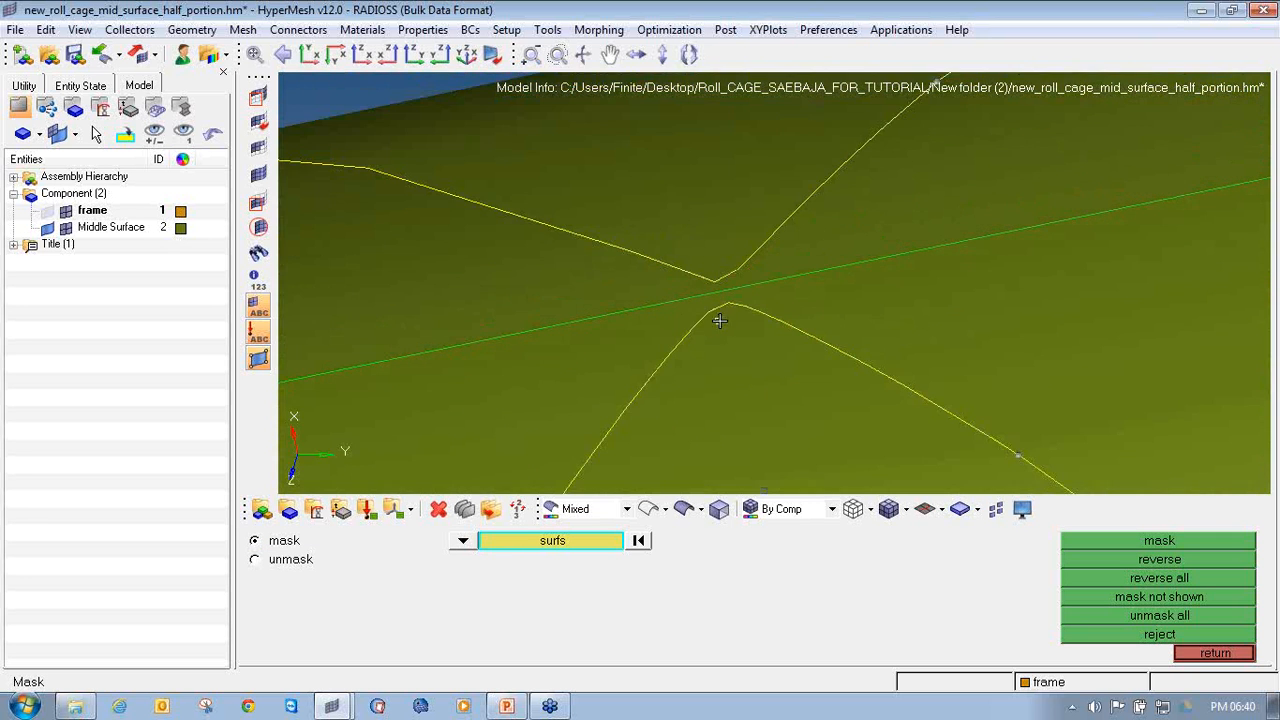
left_click_drag(719, 320, 643, 326, "ctrl")
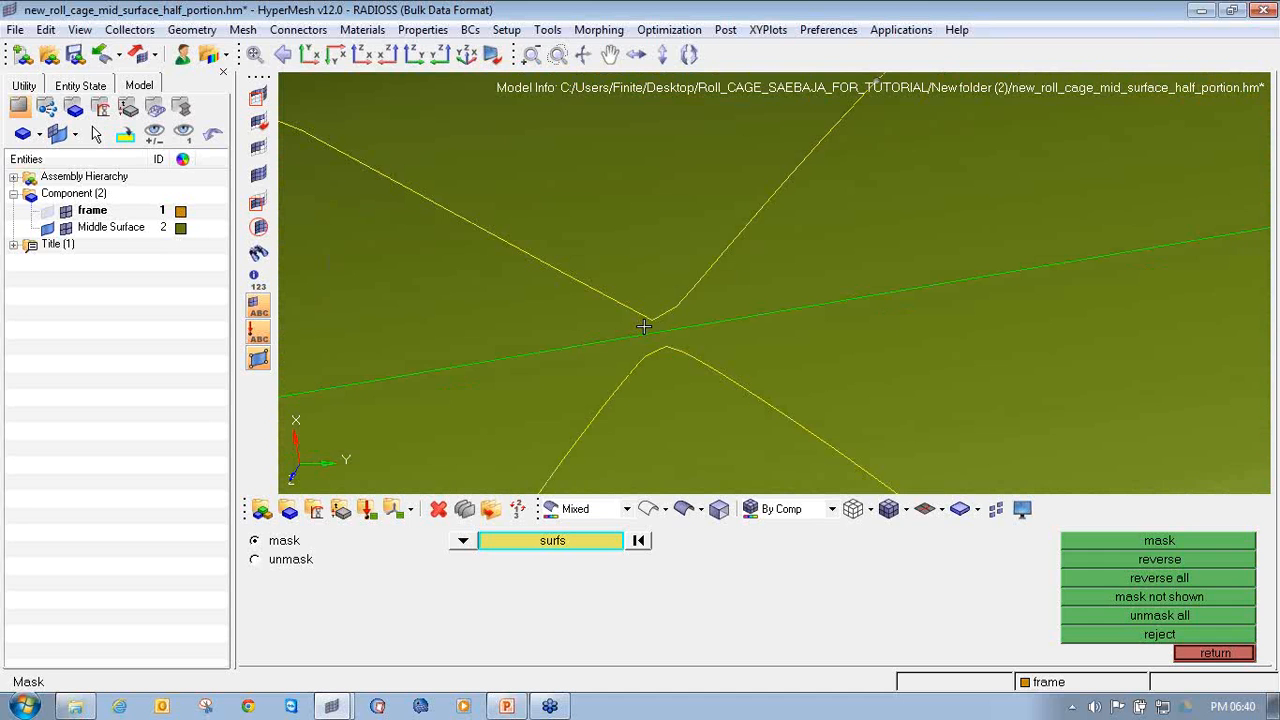
key("F11")
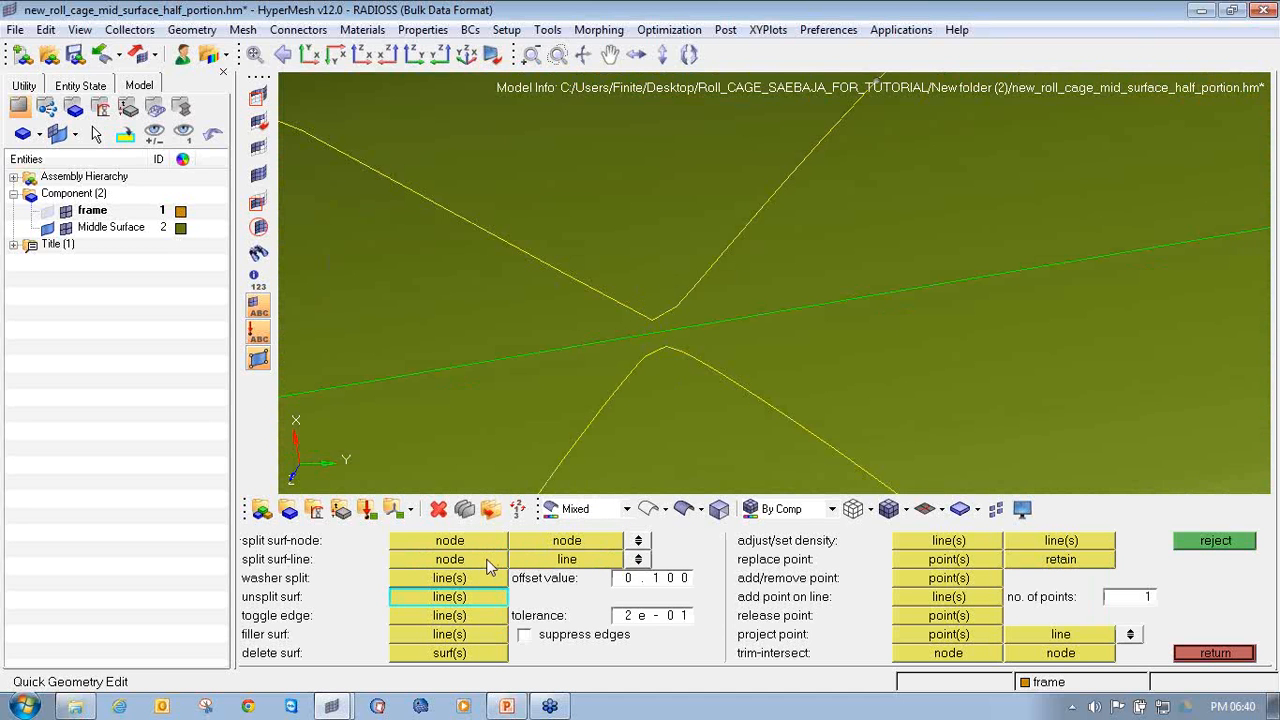
left_click(400, 560)
left_click(654, 318)
left_click(653, 336)
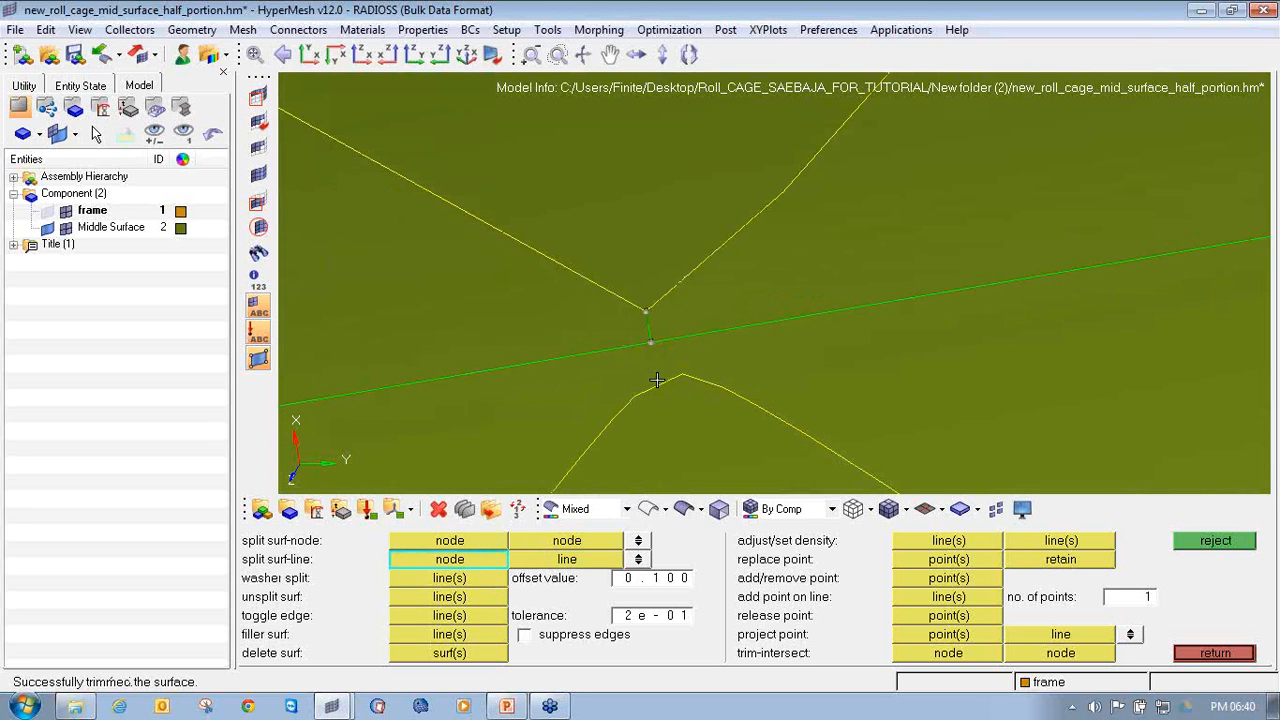
left_click(659, 387)
left_click(652, 342)
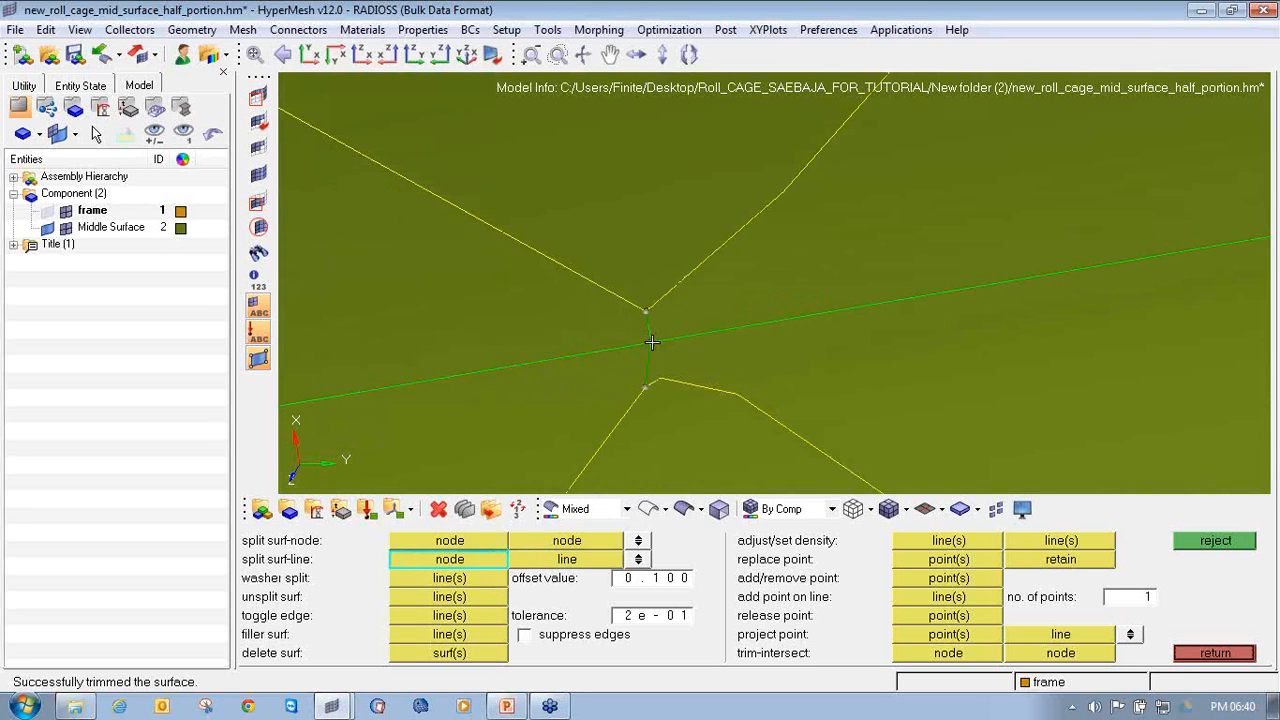
scroll(672, 357, "down", 5)
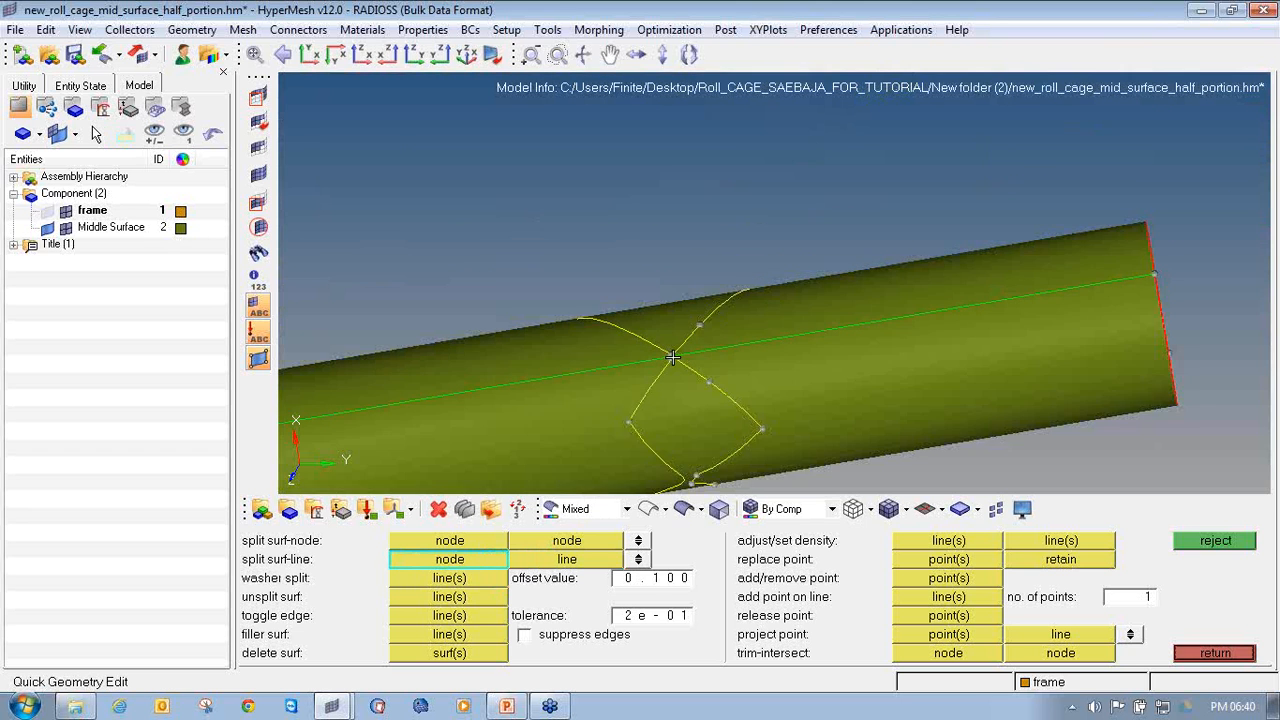
Delete the surplus end surfaces of the tube beyond the trim lines and redisplay the hidden surfaces.
key("F2")
left_click(865, 358)
left_click(868, 338)
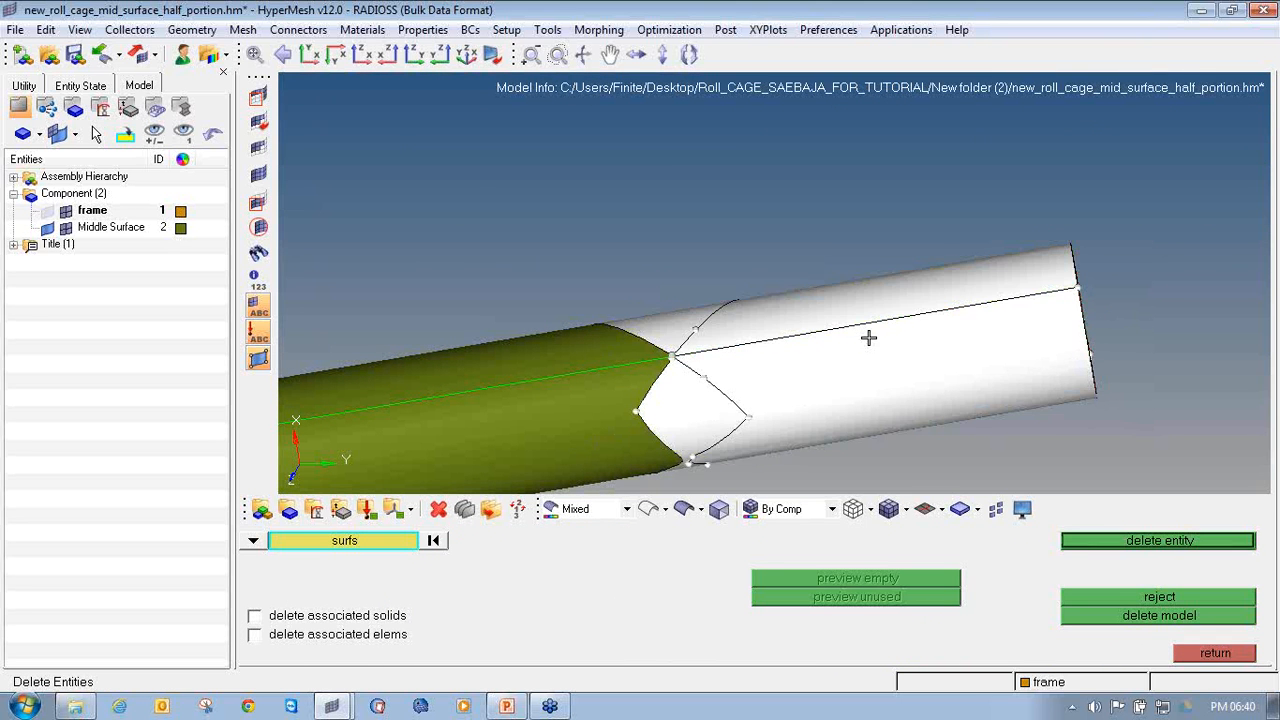
middle_click(873, 359)
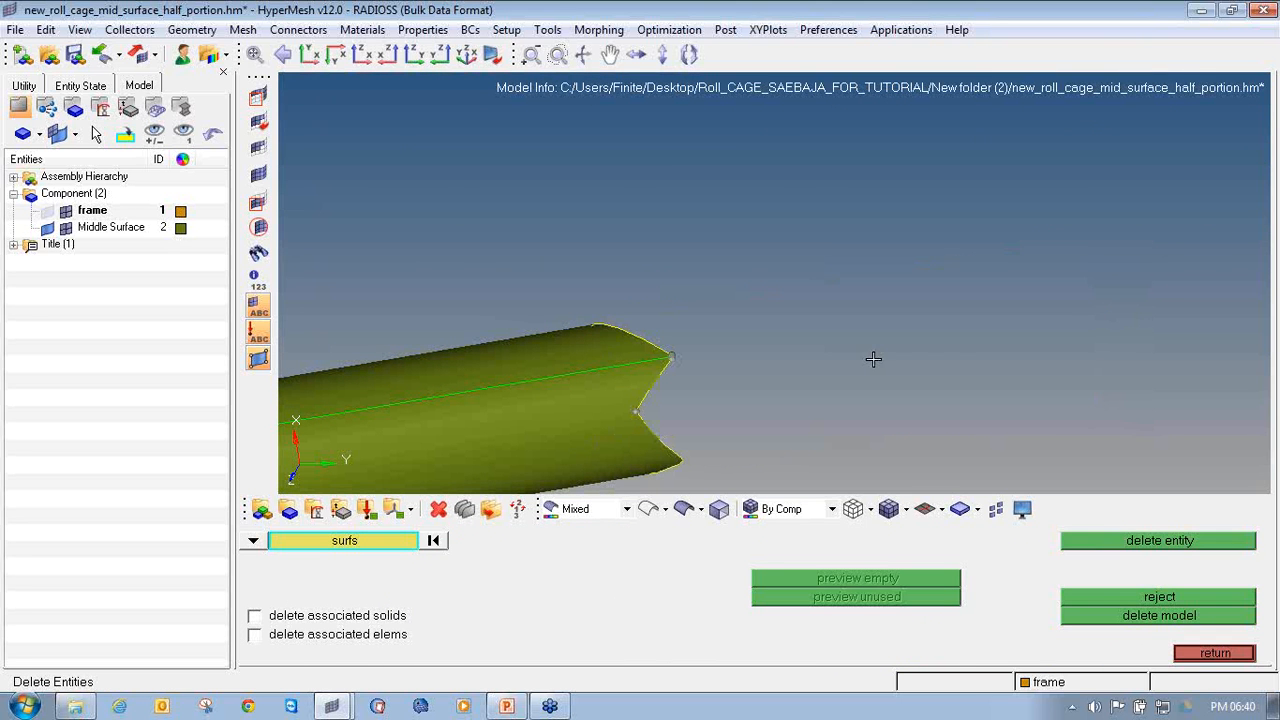
left_click(259, 176)
Trim the adjoining joint surface with the two short free edges at the tube's tip, using trim with lines normal to surface.
left_click_drag(816, 356, 640, 317, "ctrl")
scroll(640, 317, "up", 4)
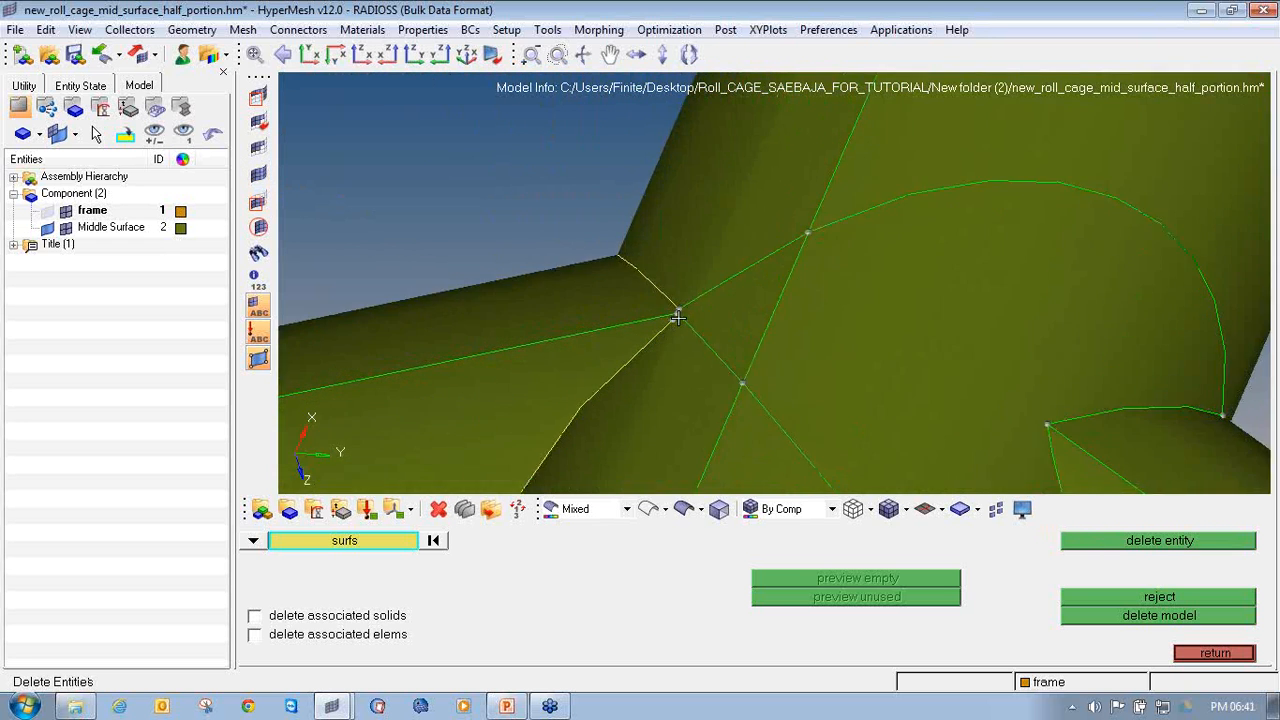
scroll(805, 327, "down", 4)
mouse_move(805, 327)
left_mouse_down("ctrl")
mouse_move(812, 340)
mouse_move(757, 449)
mouse_move(752, 374)
mouse_move(788, 329)
mouse_move(795, 337)
left_mouse_up("ctrl")
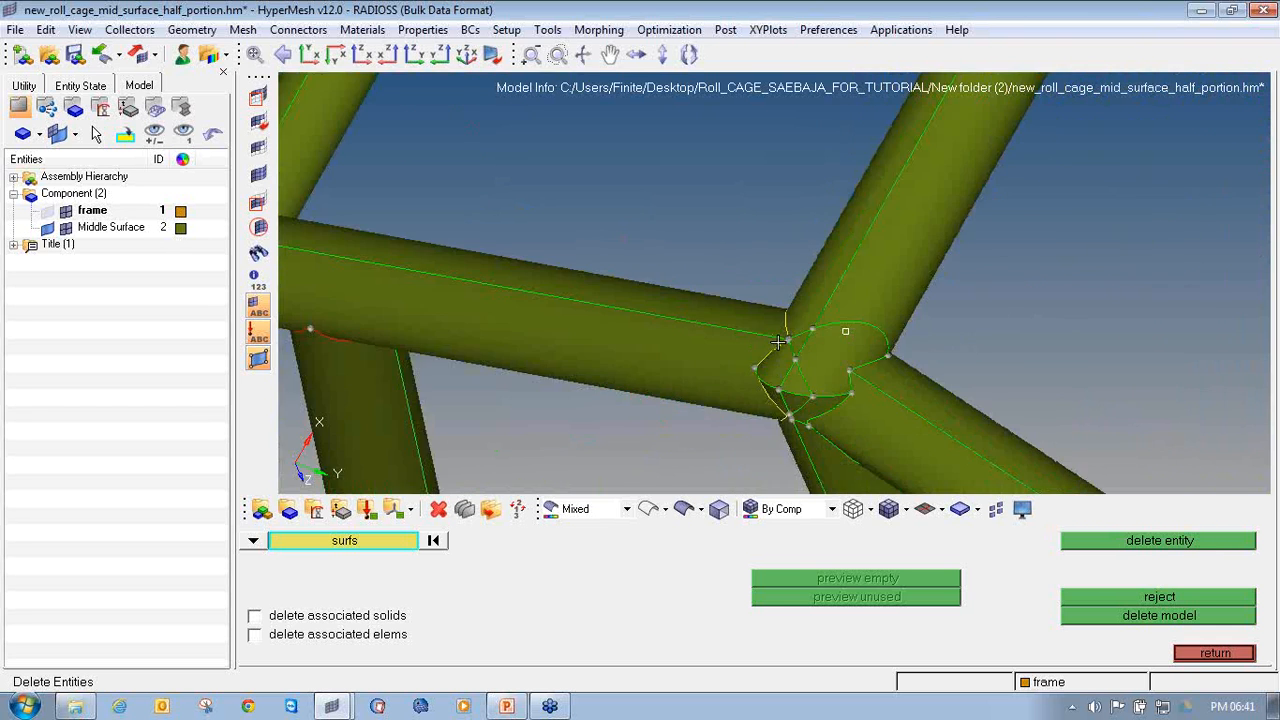
scroll(795, 337, "up", 6, "ctrl")
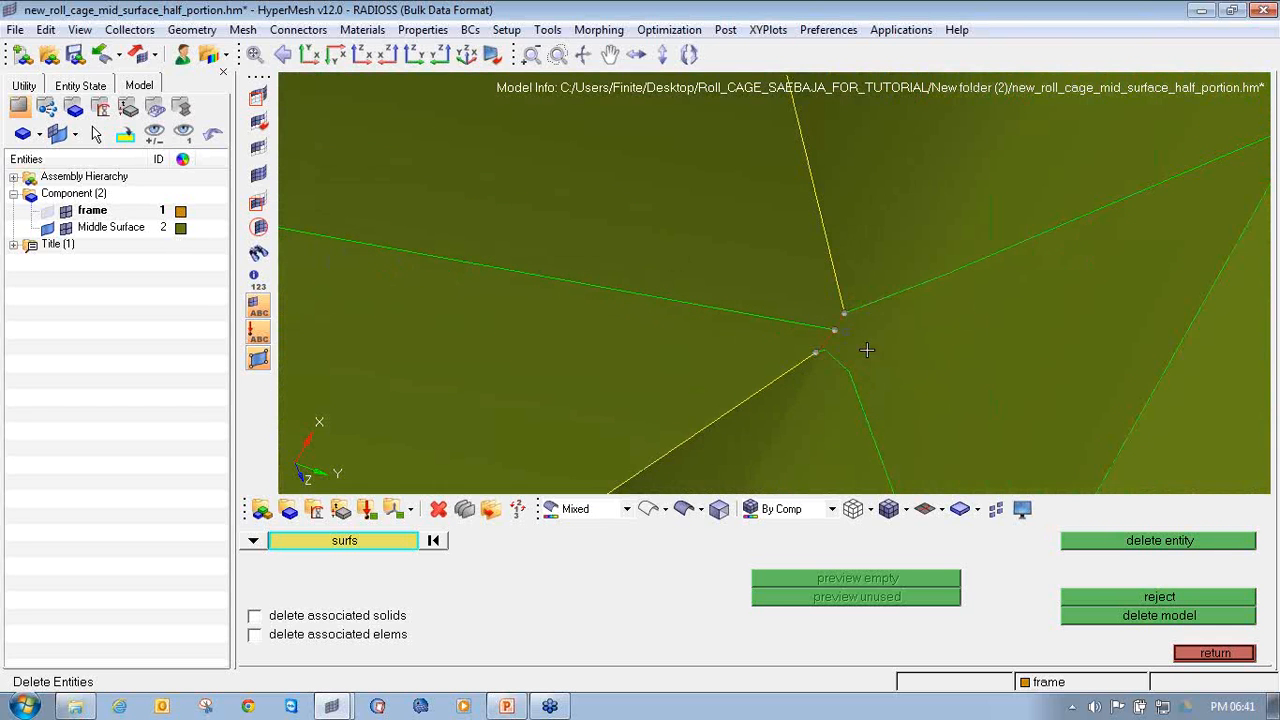
left_click_drag(905, 350, 911, 349, "ctrl")
scroll(1087, 377, "down", 3, "ctrl")
right_click_drag(1060, 375, 468, 345, "ctrl")
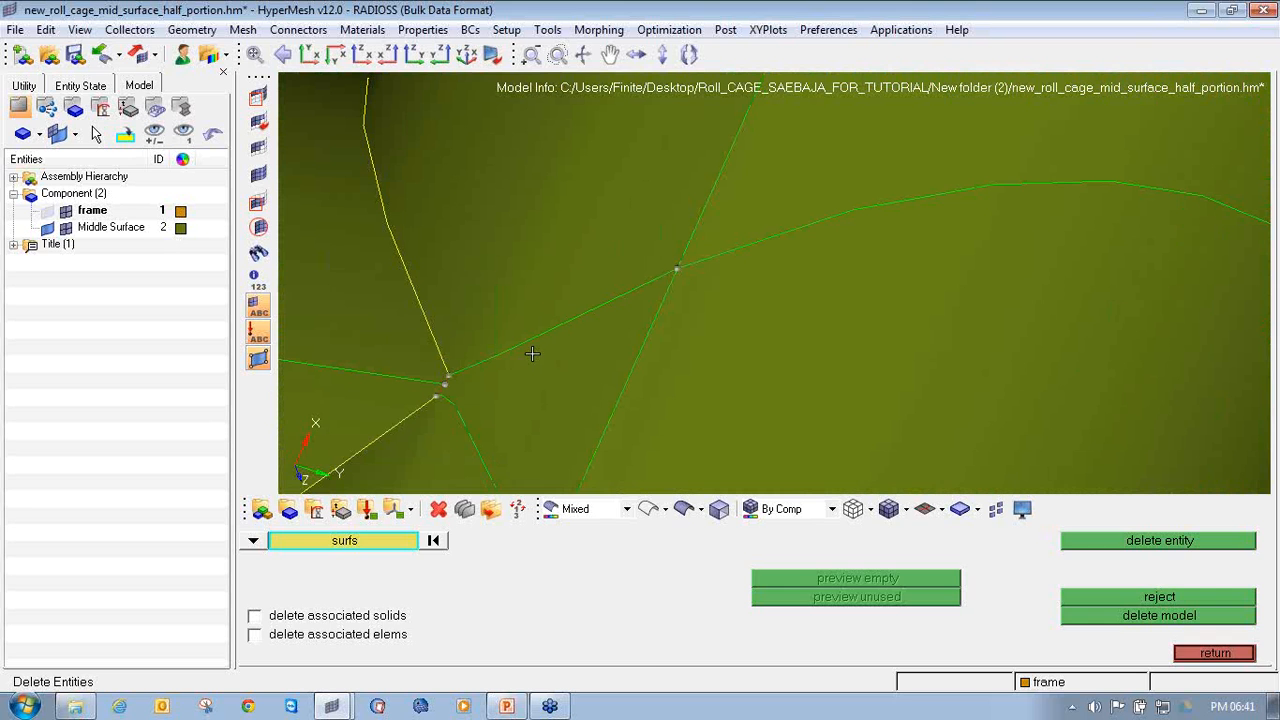
key("shift+F9")
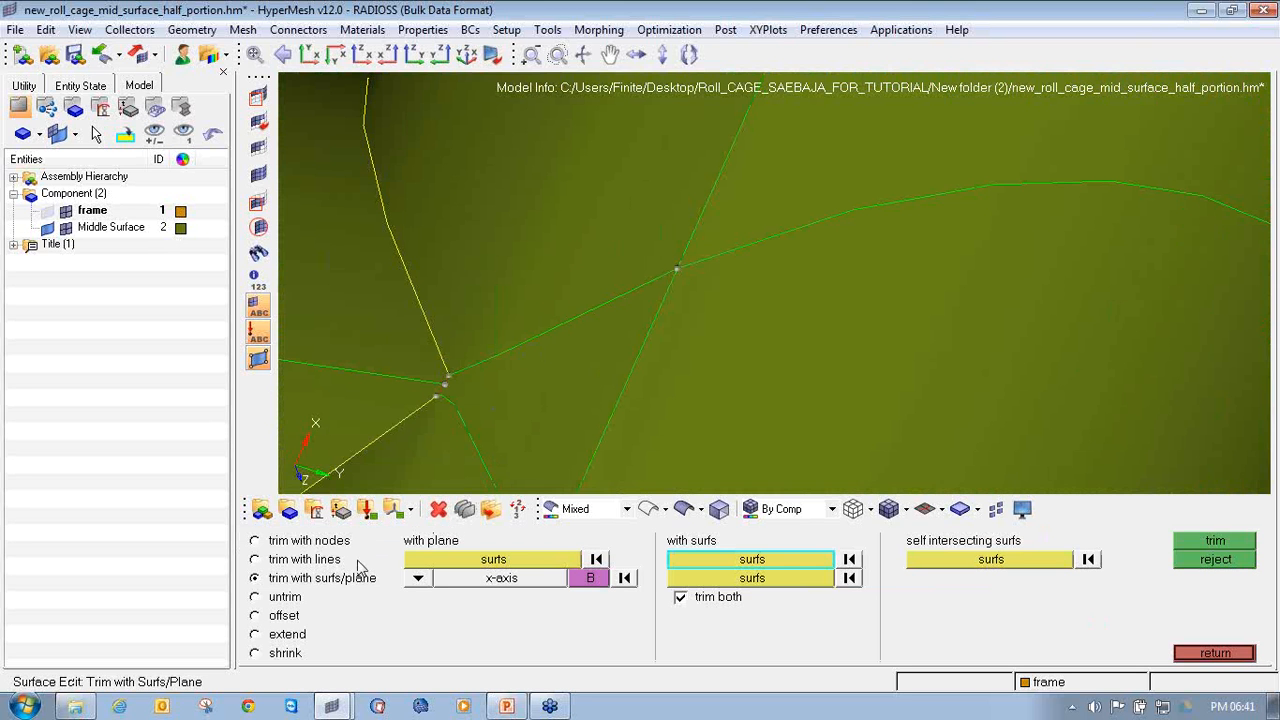
left_click(255, 559)
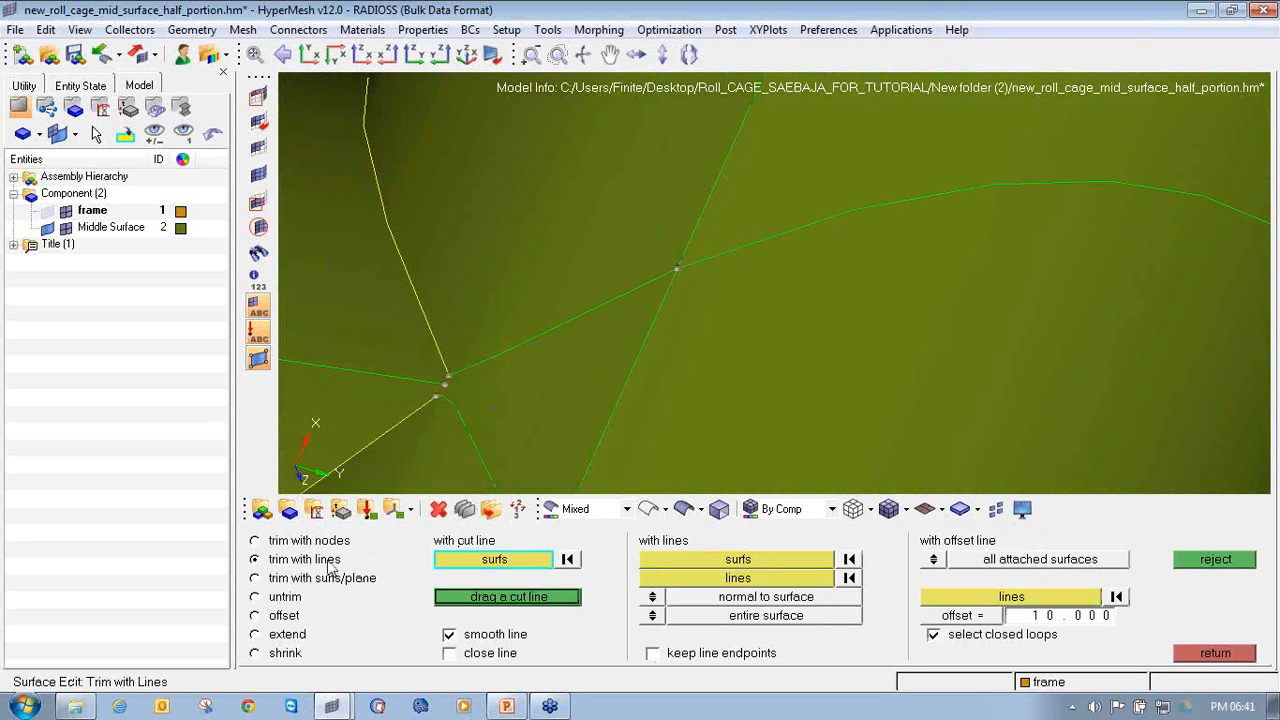
left_click(668, 559)
left_click(548, 411)
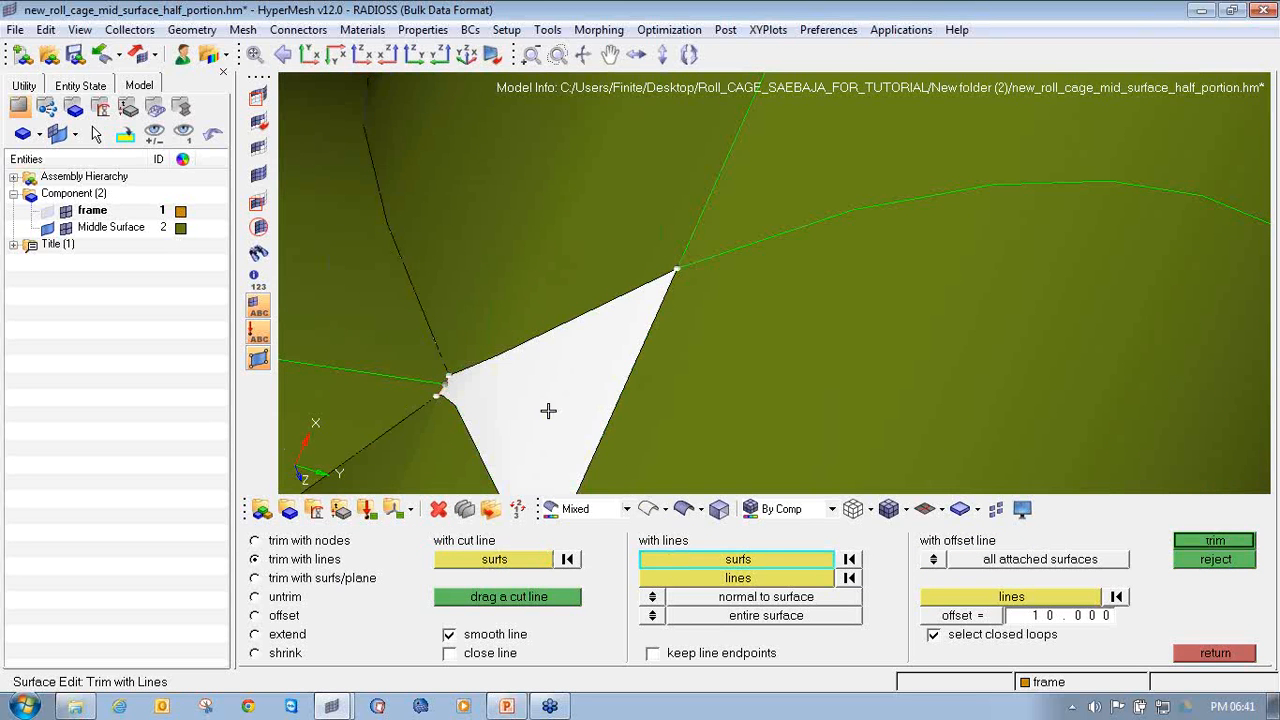
left_click(737, 578)
scroll(414, 383, "up", 8, "ctrl")
left_click(476, 398)
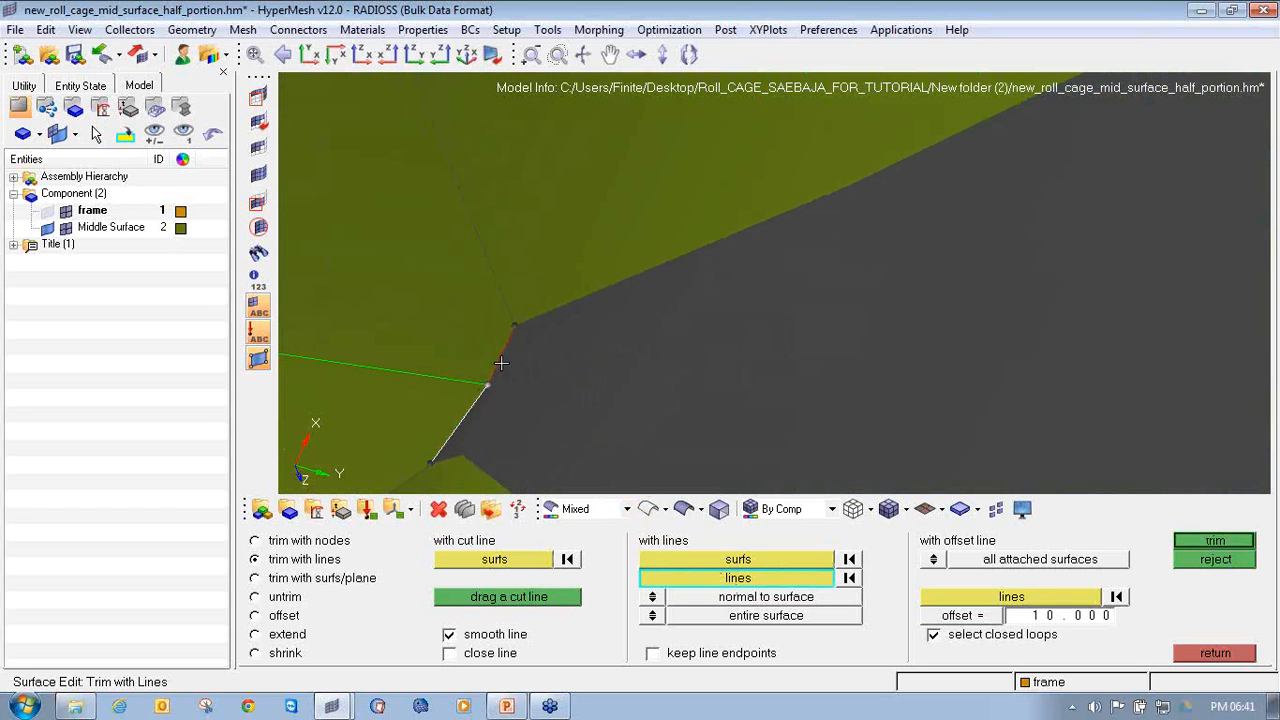
left_click(502, 363)
left_click(1218, 541)
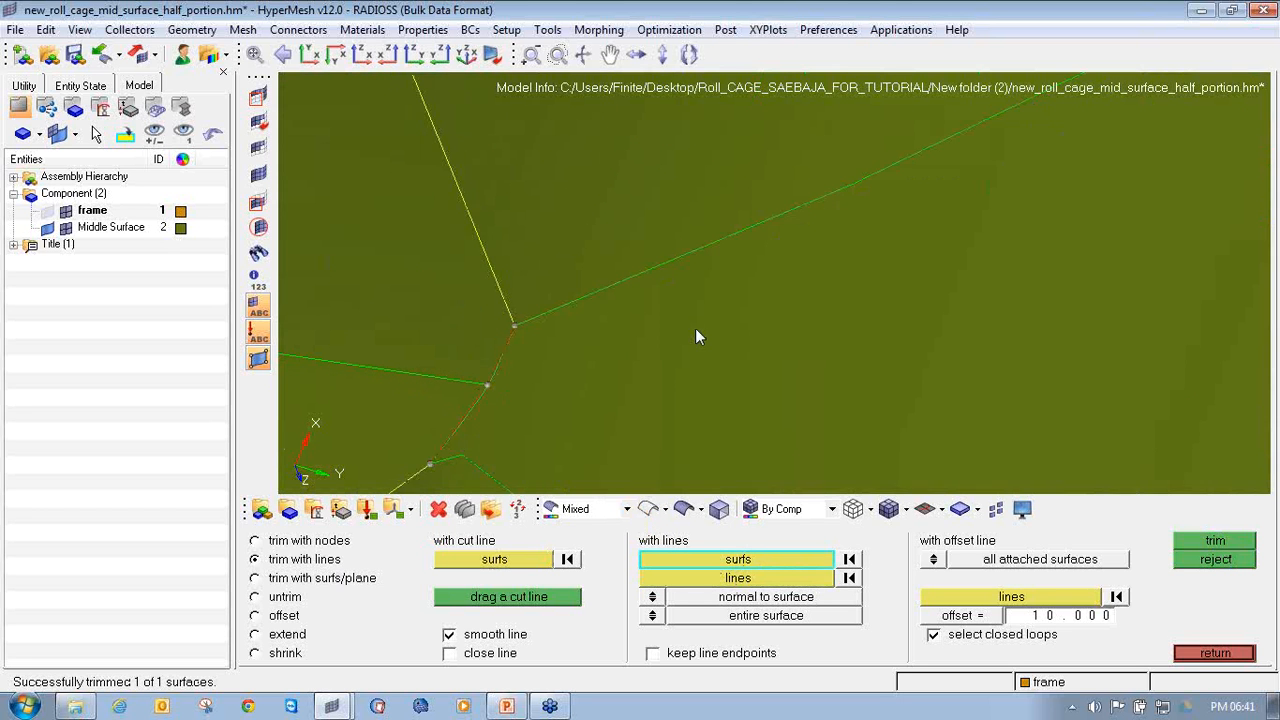
Mask the four tubes and outer joint surfaces so that only the leftover internal surfaces stay displayed.
scroll(693, 329, "up", 5)
scroll(693, 329, "down", 5, "ctrl")
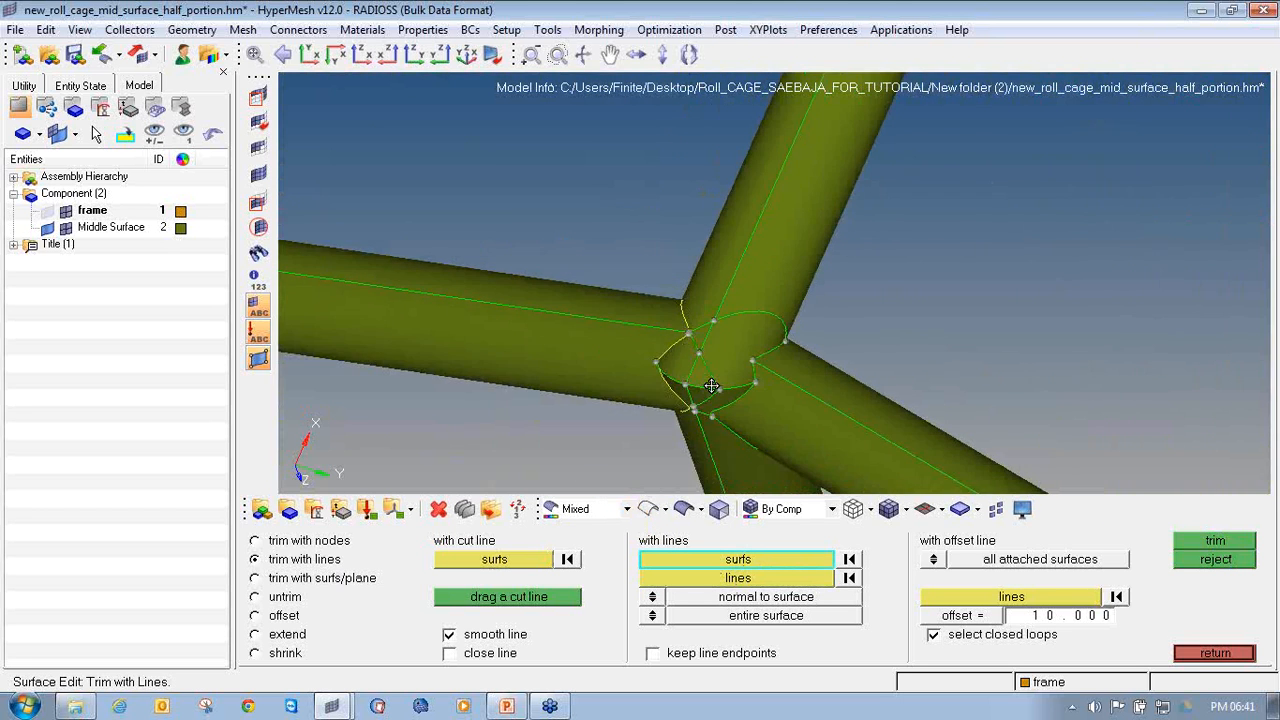
left_click_drag(710, 388, 755, 335, "ctrl")
scroll(755, 333, "down", 2, "ctrl")
right_click_drag(755, 333, 703, 318, "ctrl")
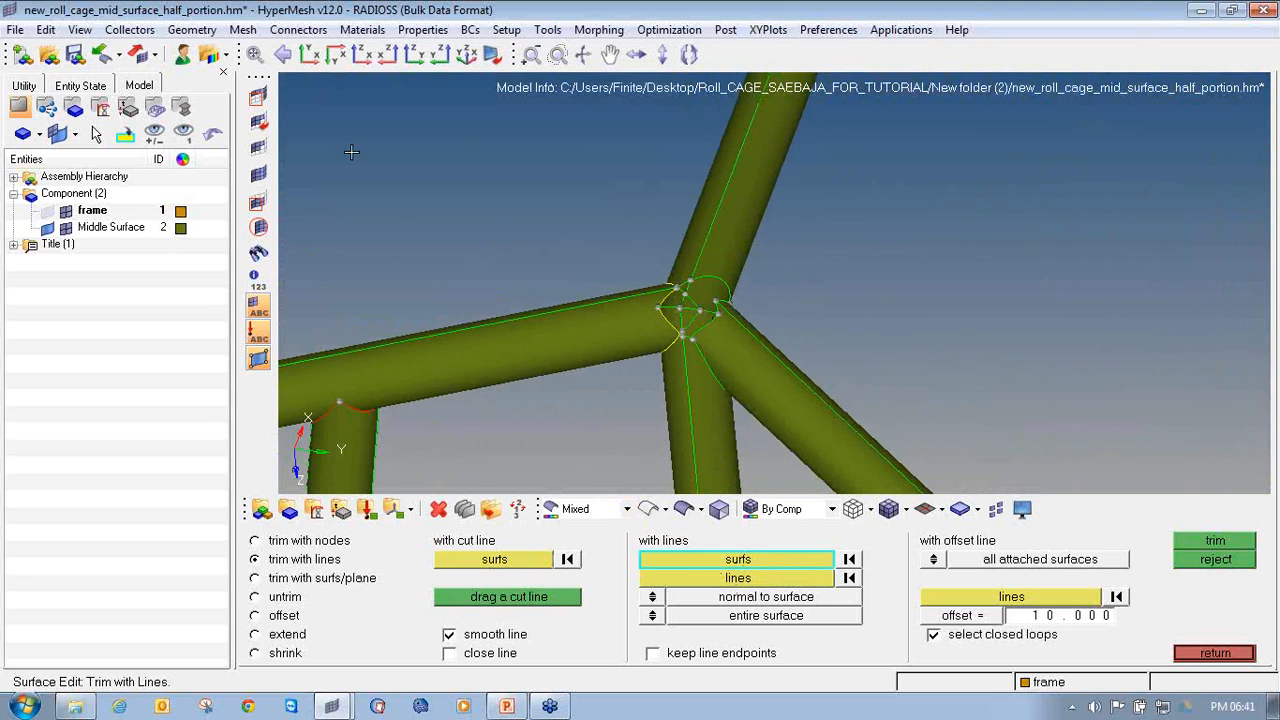
left_click(262, 94)
left_click_drag(530, 378, 467, 328, "shift")
left_click_drag(807, 207, 660, 160, "shift")
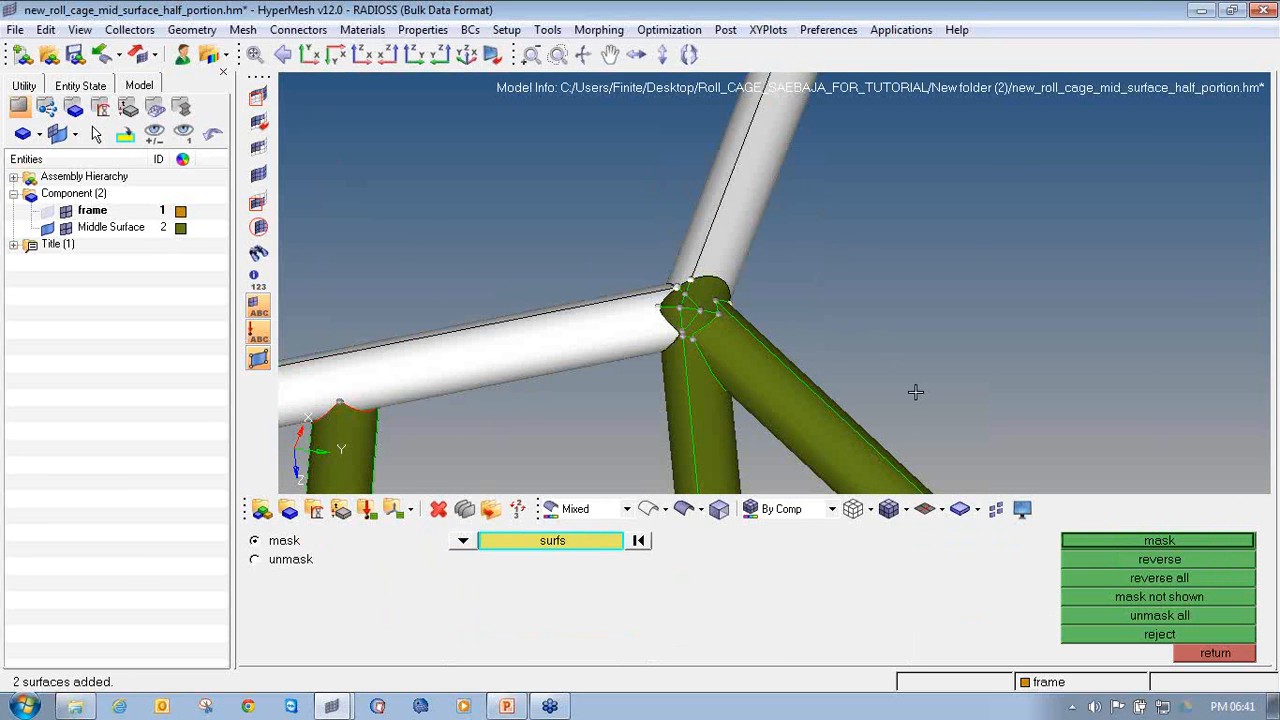
left_click_drag(916, 392, 826, 459, "shift")
right_click_drag(737, 374, 689, 272, "ctrl")
left_click_drag(737, 431, 591, 387, "shift")
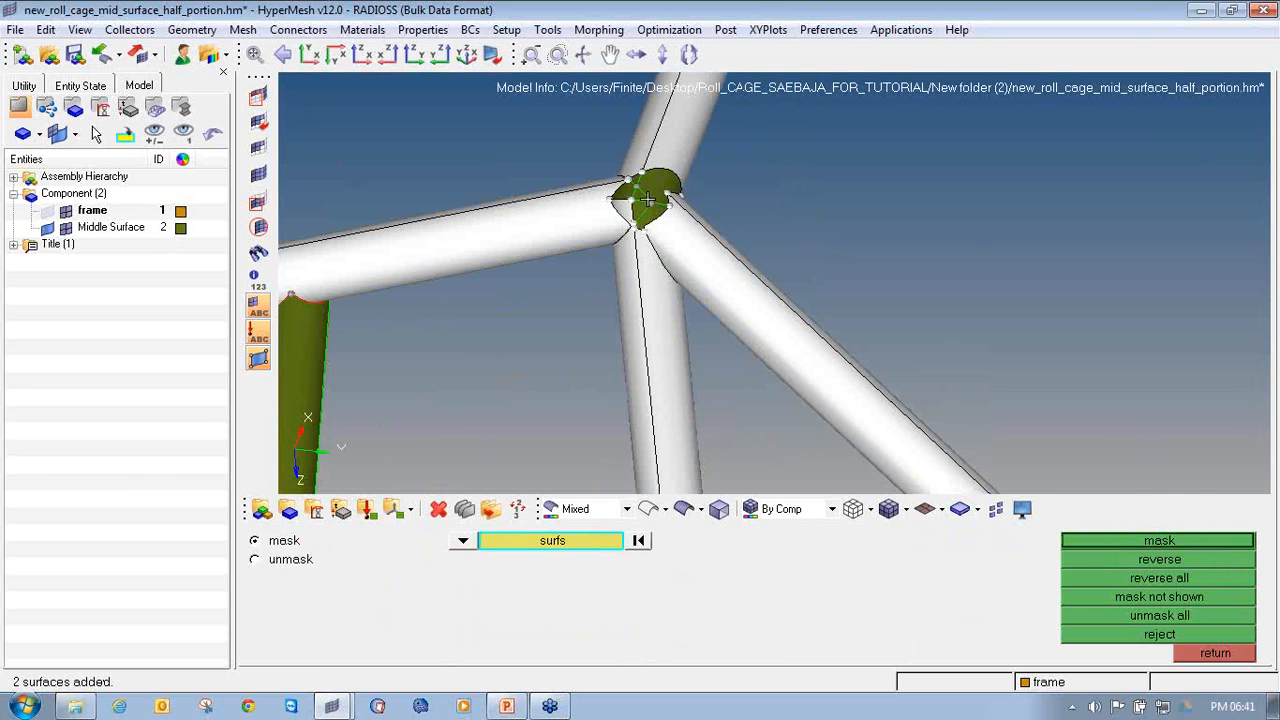
scroll(648, 199, "up", 5, "ctrl")
left_click(647, 198)
left_click(714, 257)
left_click(722, 218)
left_click(749, 180)
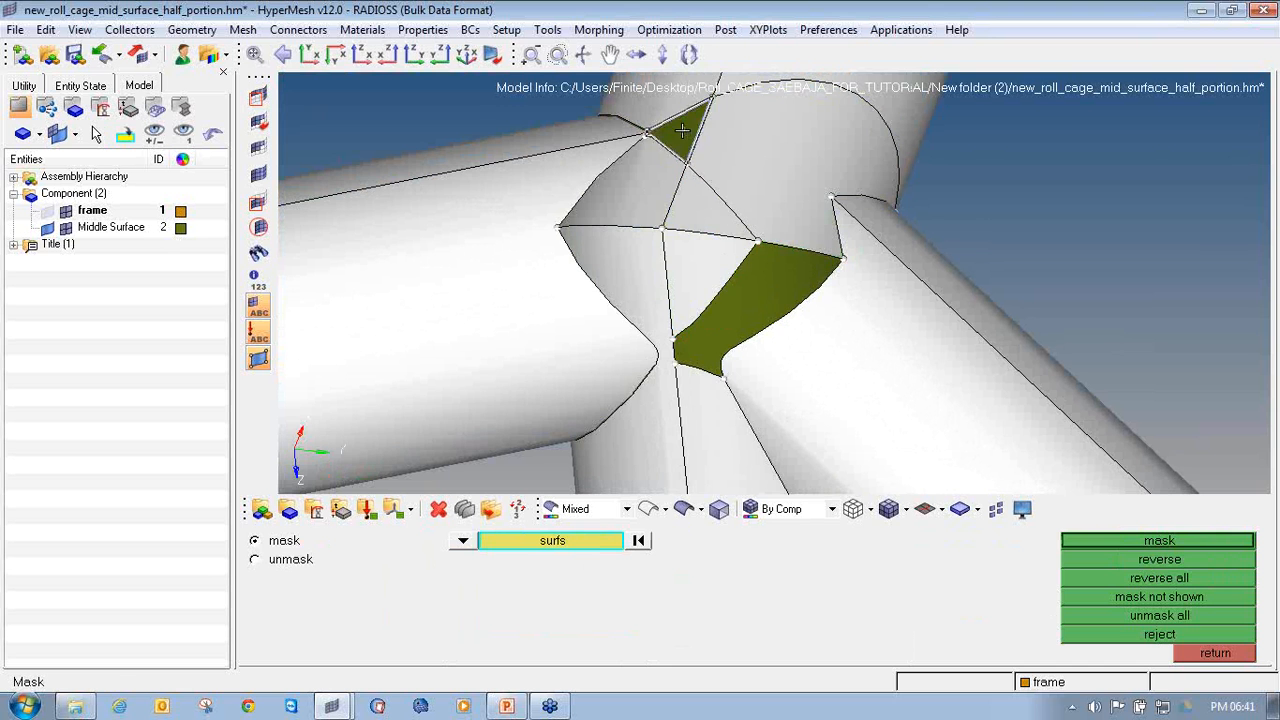
left_click(681, 130)
left_click(774, 269)
left_click_drag(936, 239, 705, 340, "ctrl")
left_click_drag(800, 278, 686, 285, "ctrl")
left_click(1130, 540)
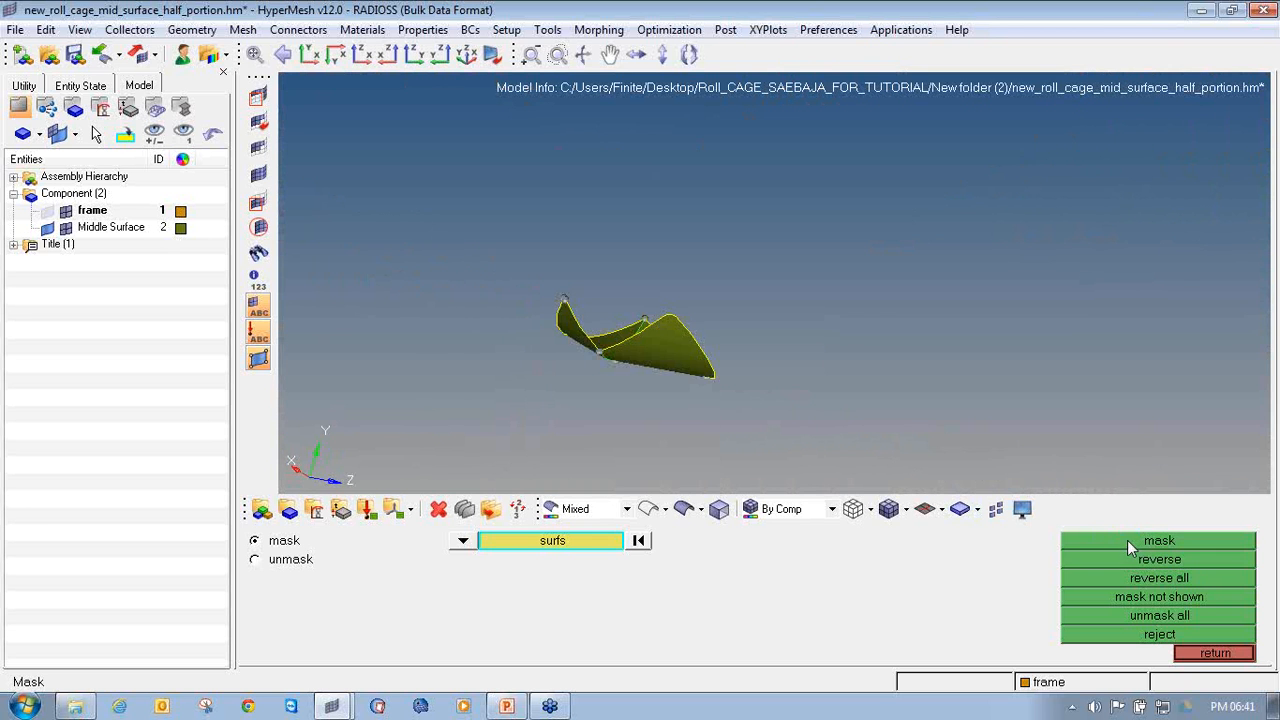
Delete all the isolated leftover surfaces inside the joint and redisplay the masked tubes.
left_click(438, 509)
left_click_drag(805, 398, 470, 265, "shift")
left_click(1159, 540)
left_click(277, 183)
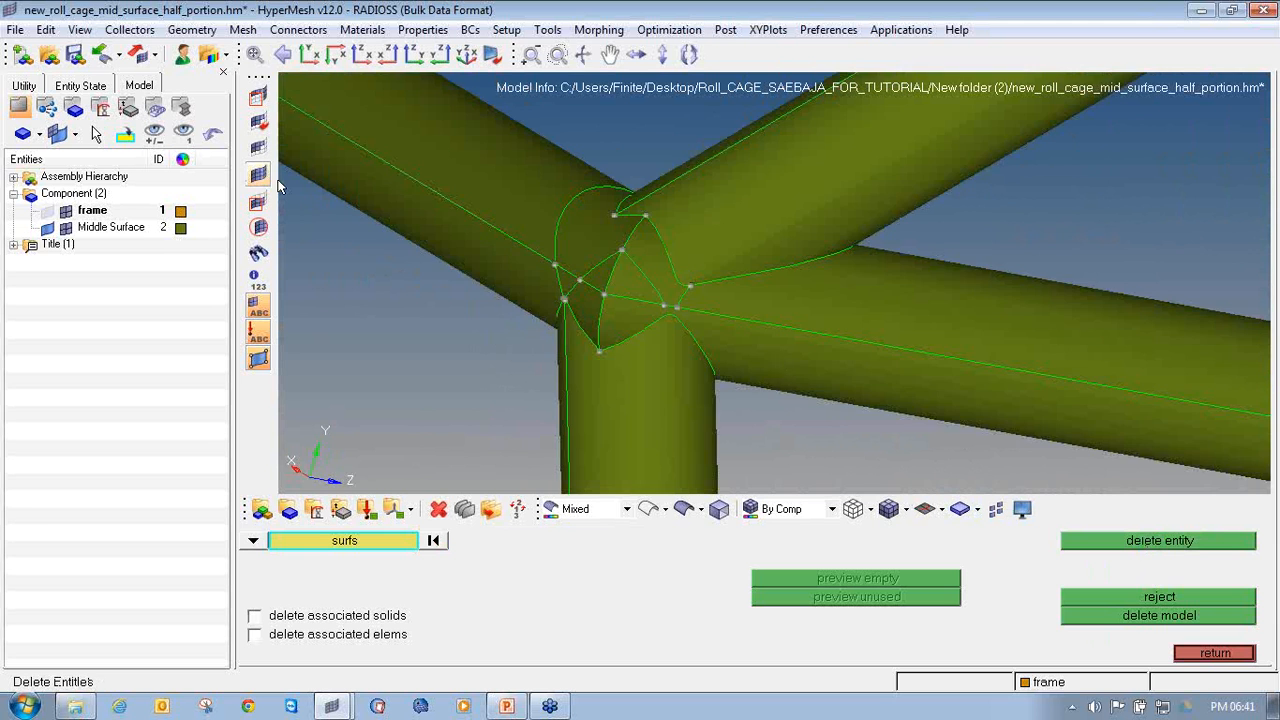
Unsplit the leftover trim lines crossing the tube surface at the cleaned joint.
left_click_drag(591, 338, 628, 352, "ctrl")
key("F11")
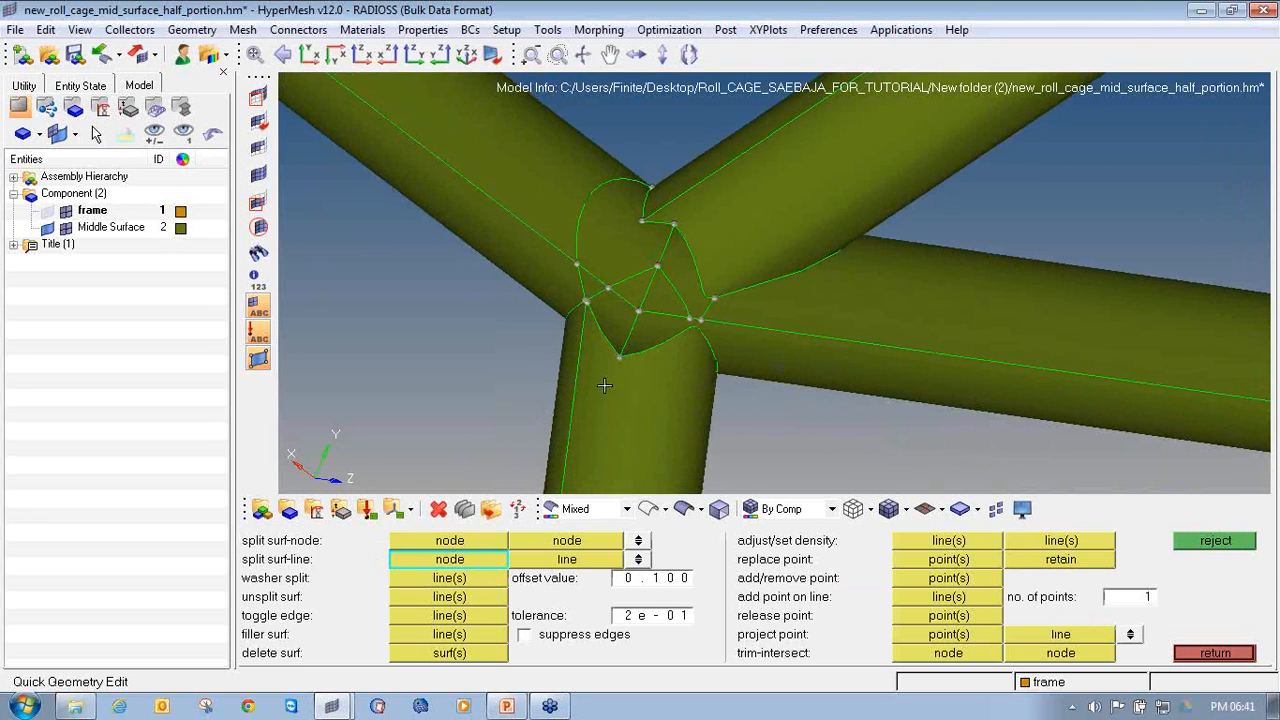
left_click(483, 599)
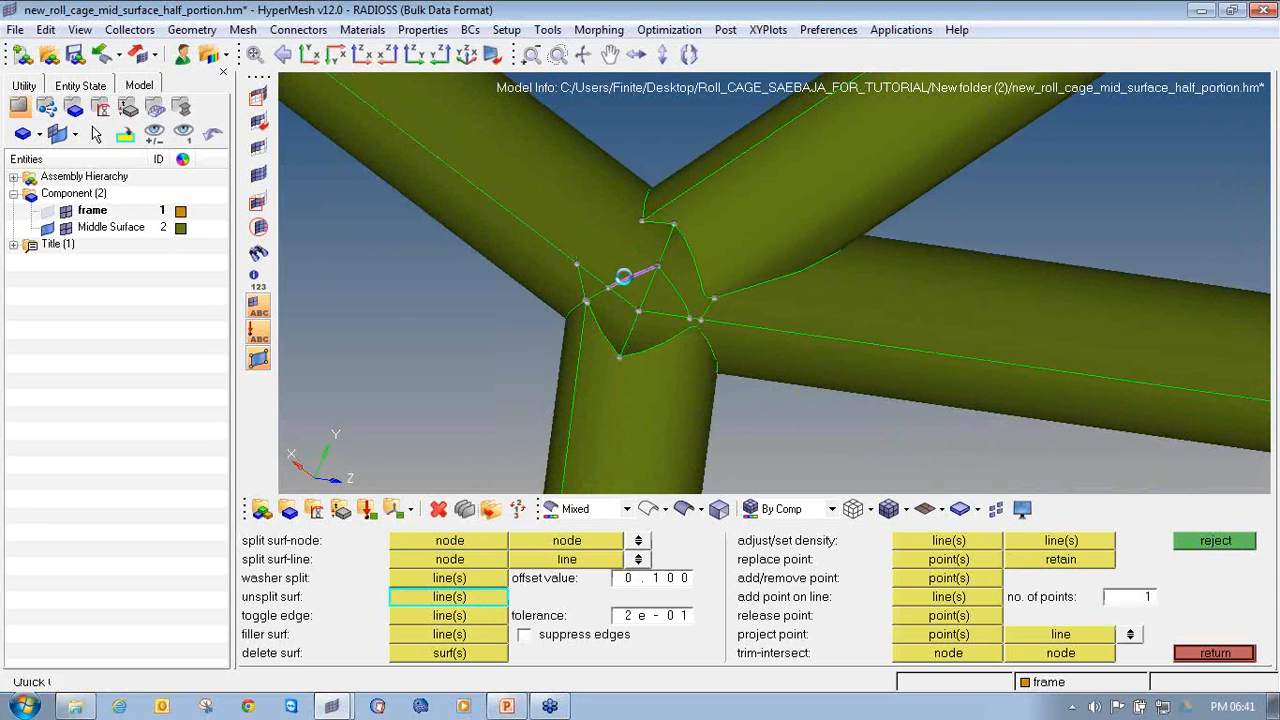
scroll(571, 290, "up", 2)
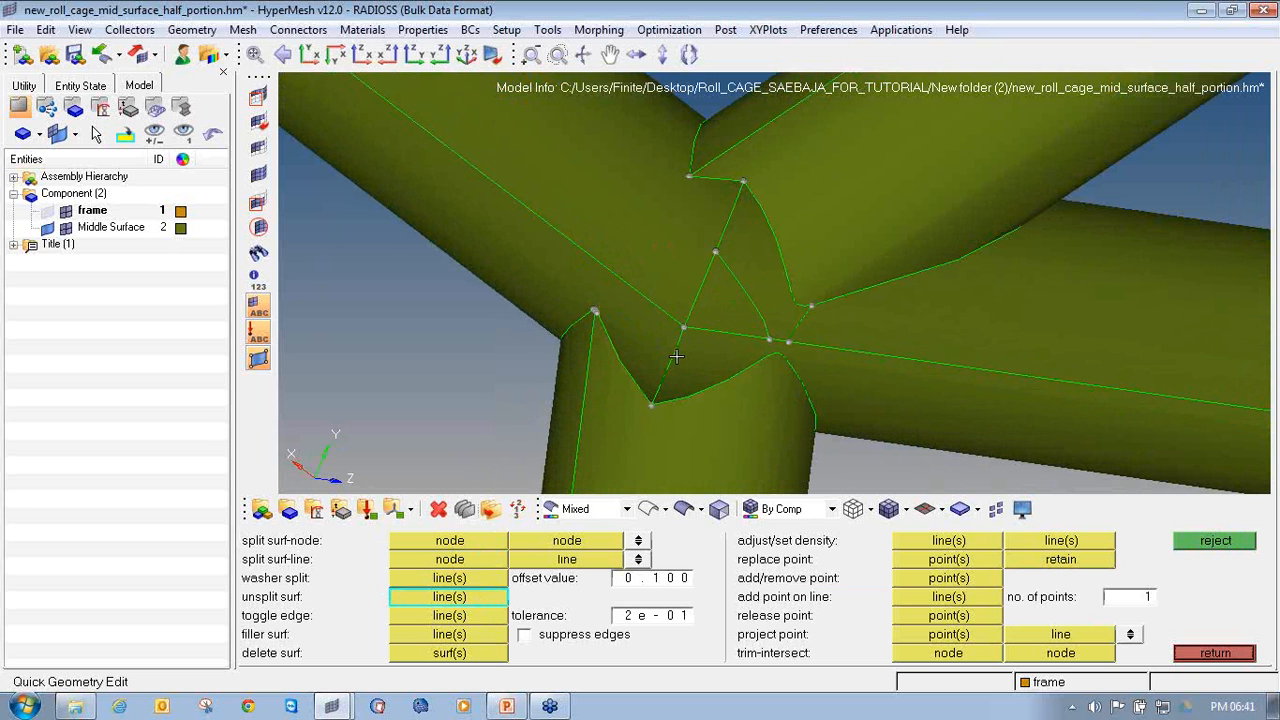
Toggle the short free edges at the trimmed tube's tip into shared edges with the adjoining surface.
left_click_drag(805, 327, 804, 255, "ctrl")
scroll(804, 256, "up", 5)
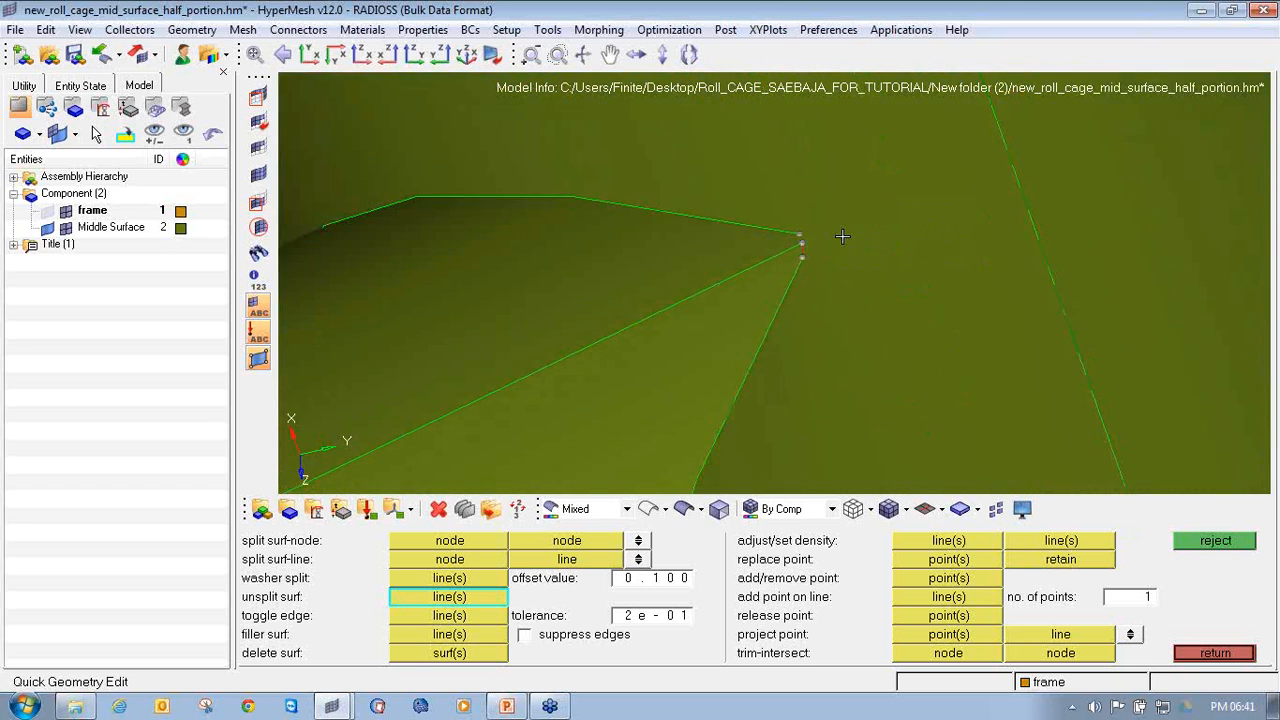
left_click(415, 617)
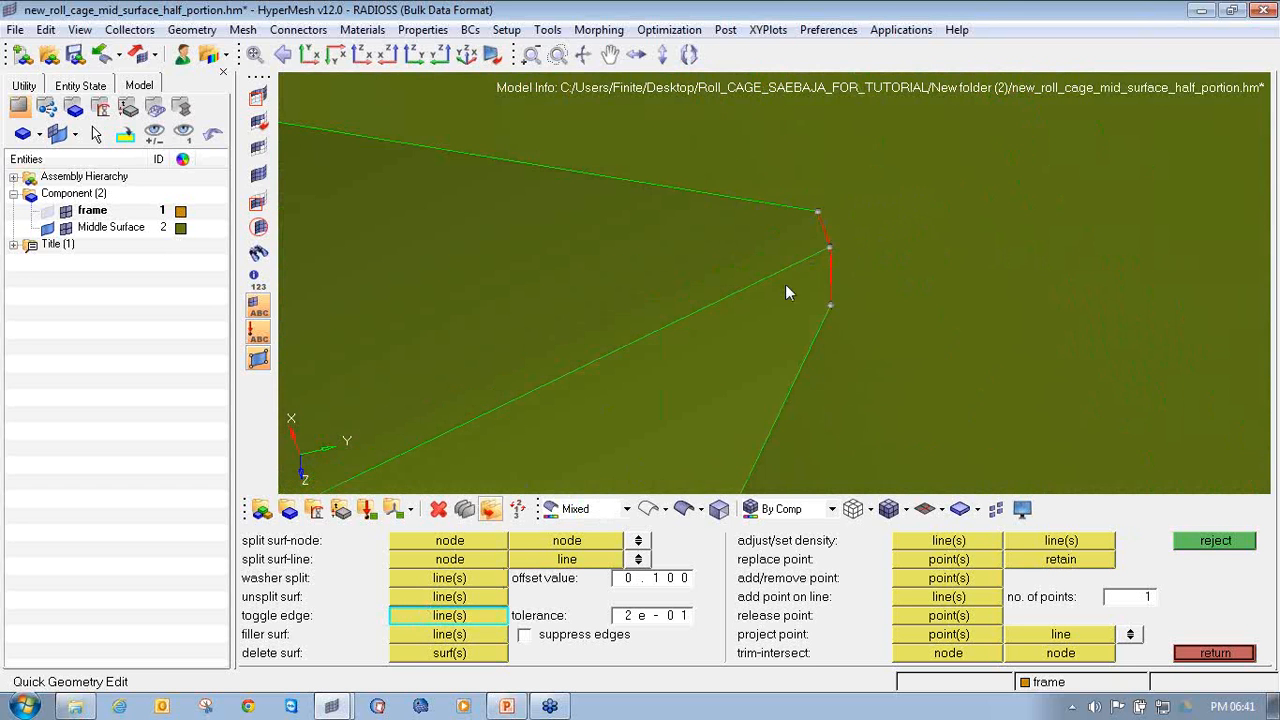
left_click(826, 281)
scroll(790, 243, "down", 5)
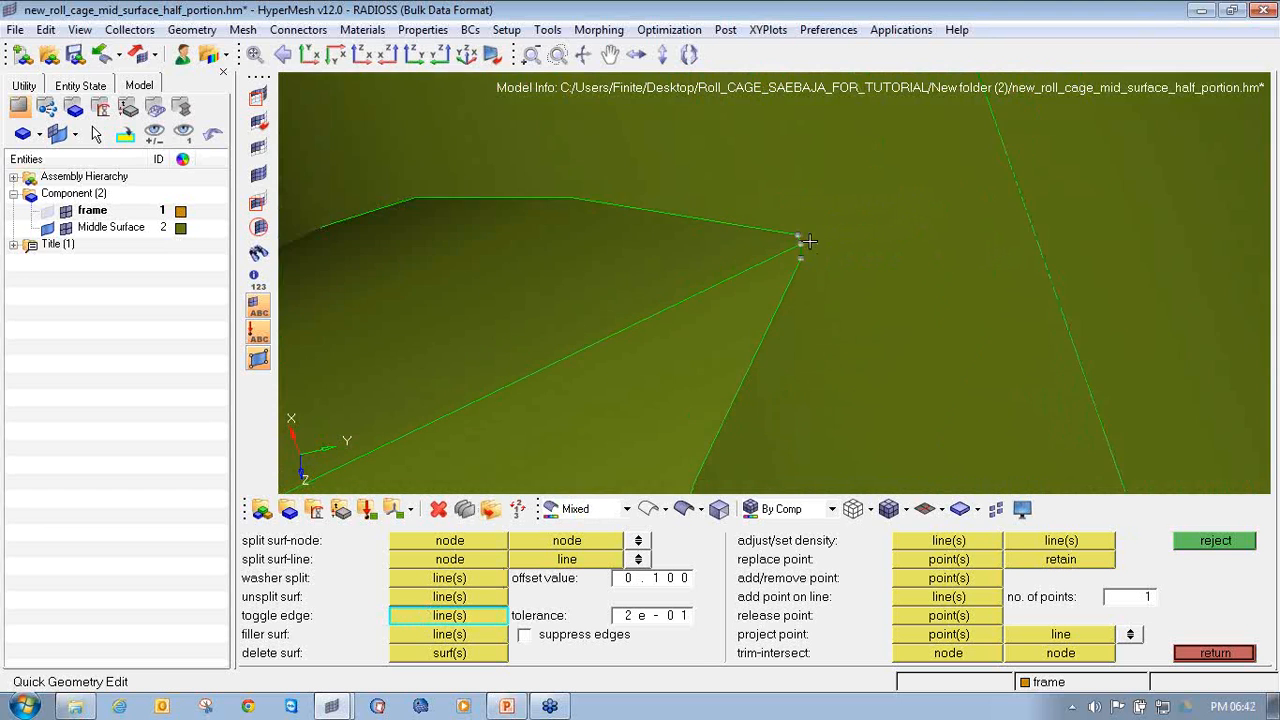
scroll(792, 244, "up", 5)
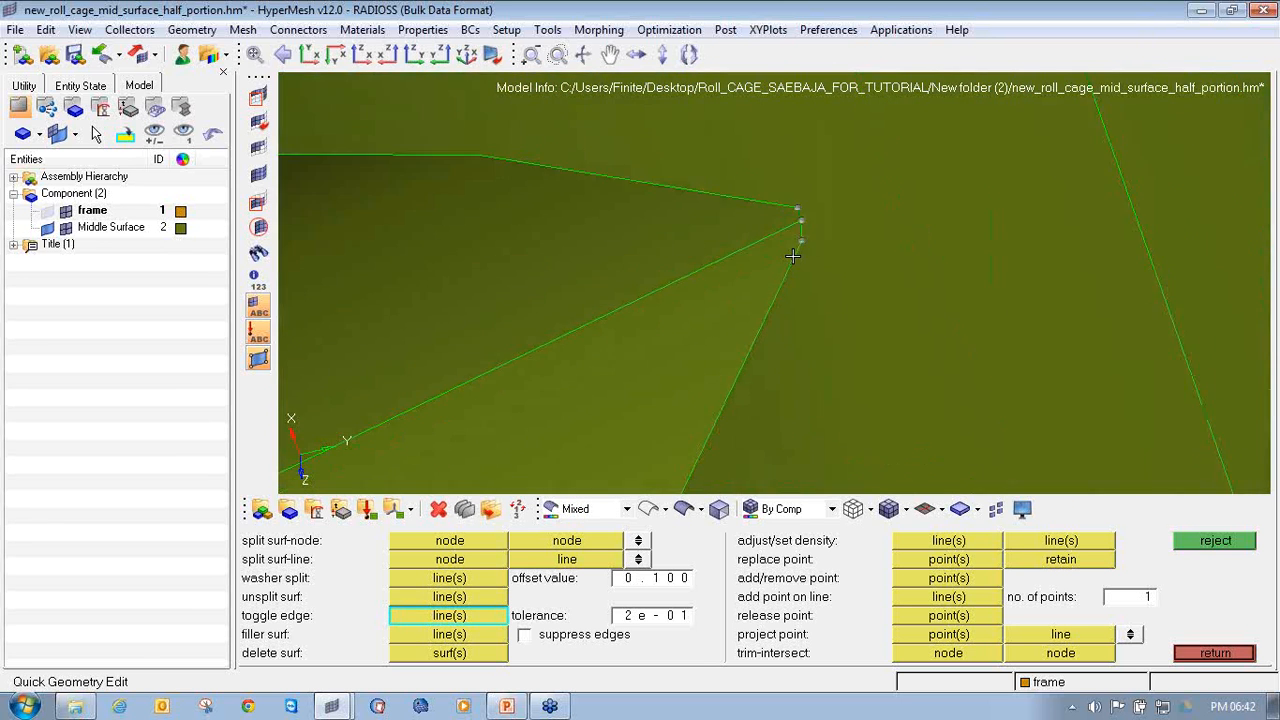
Replace the two closely spaced outer points at the trimmed tube's tip with the middle point.
left_click(940, 559)
left_click(769, 348)
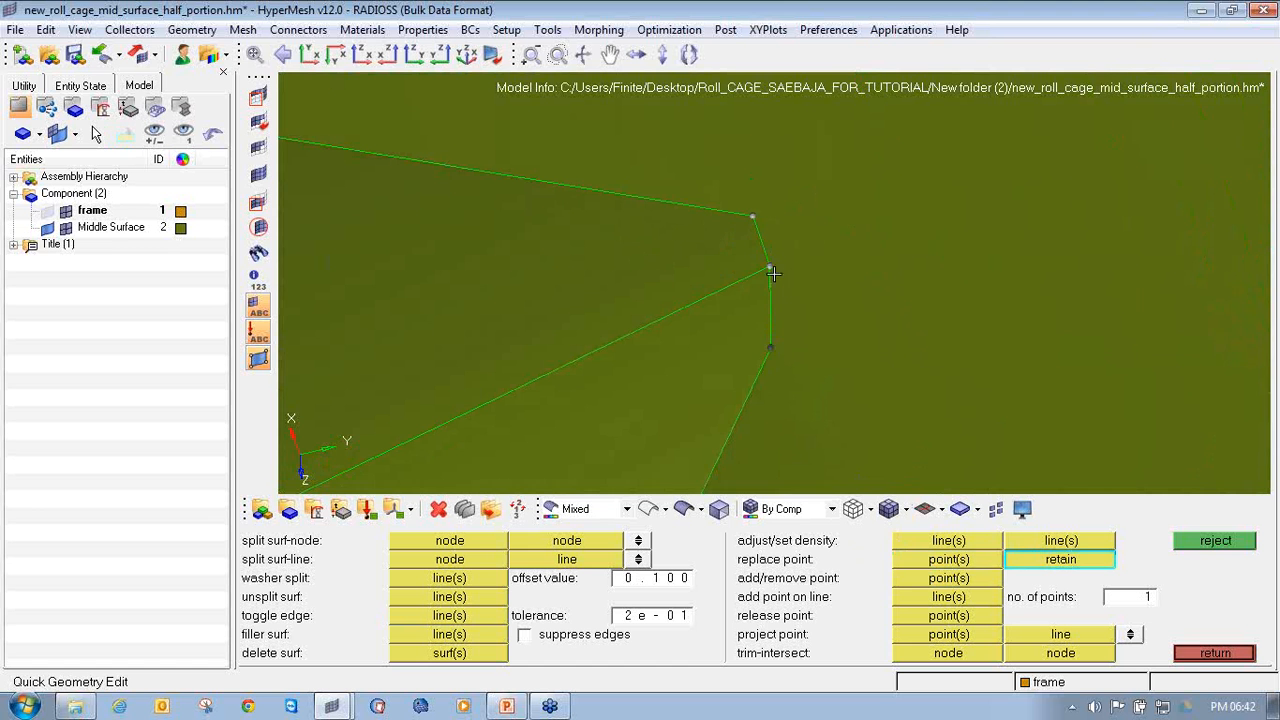
left_click(770, 258)
scroll(760, 240, "down", 5)
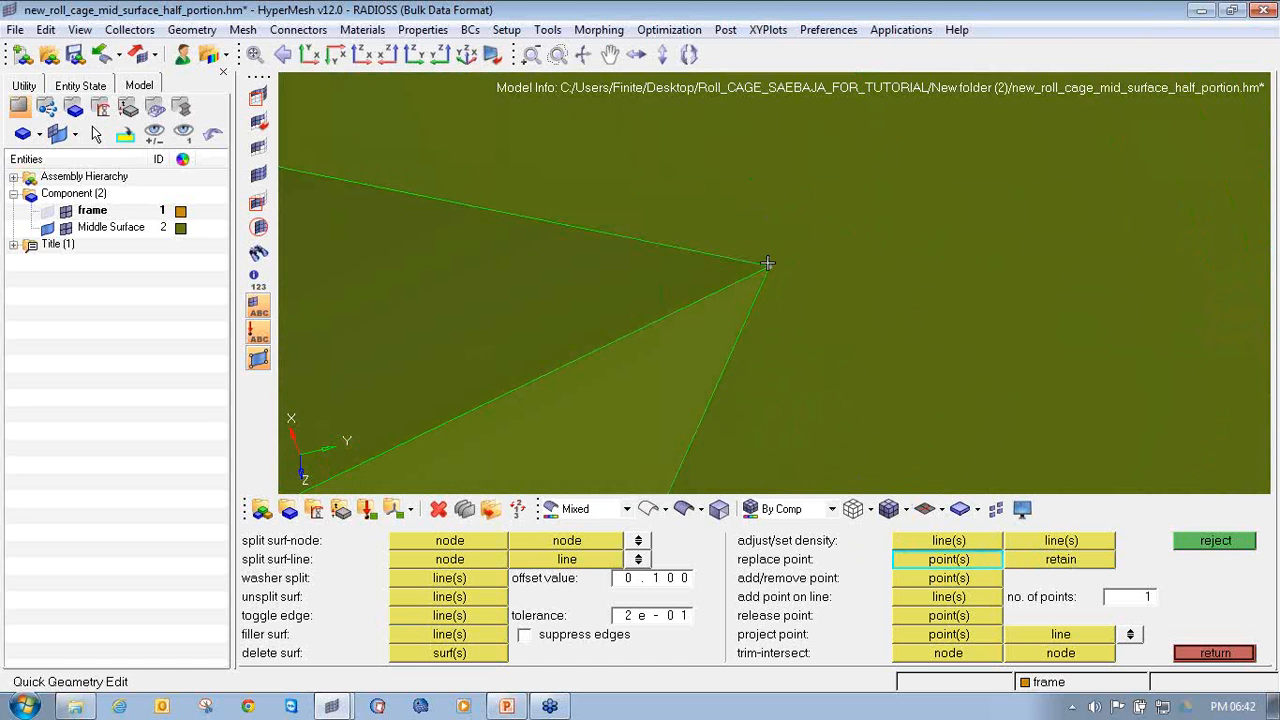
scroll(767, 291, "down", 3)
scroll(768, 340, "up", 8)
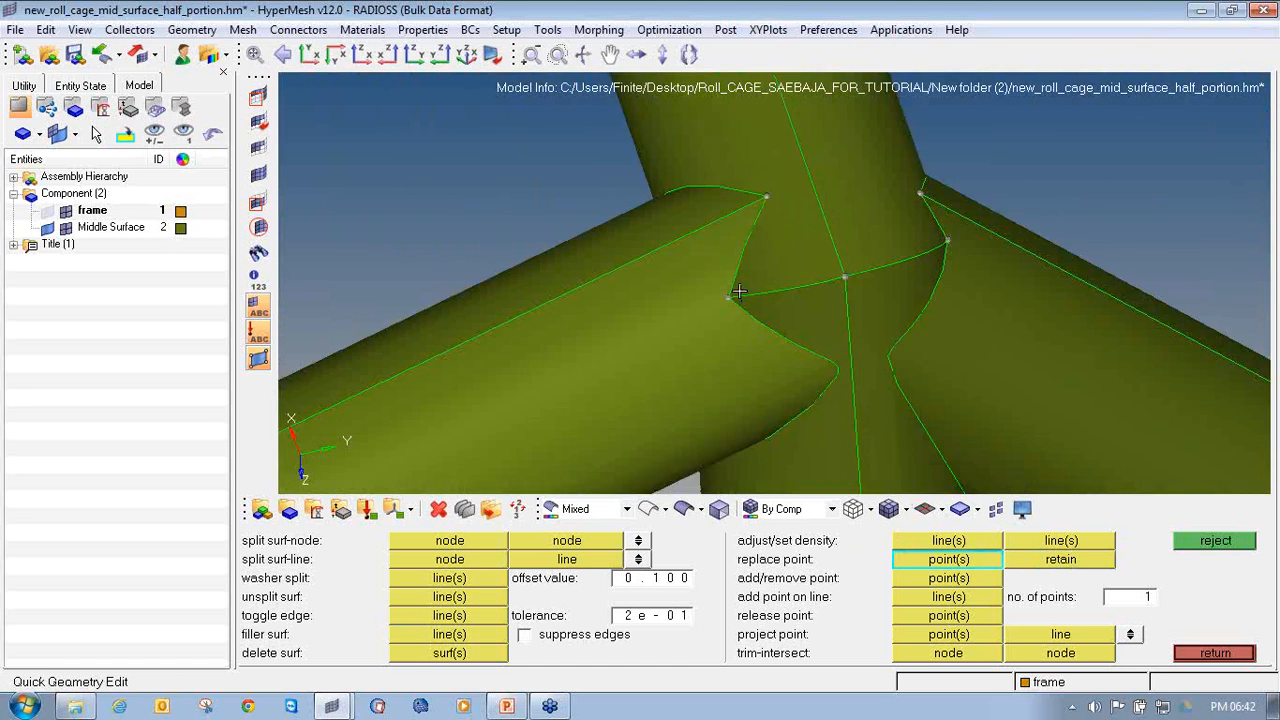
scroll(791, 269, "down", 5)
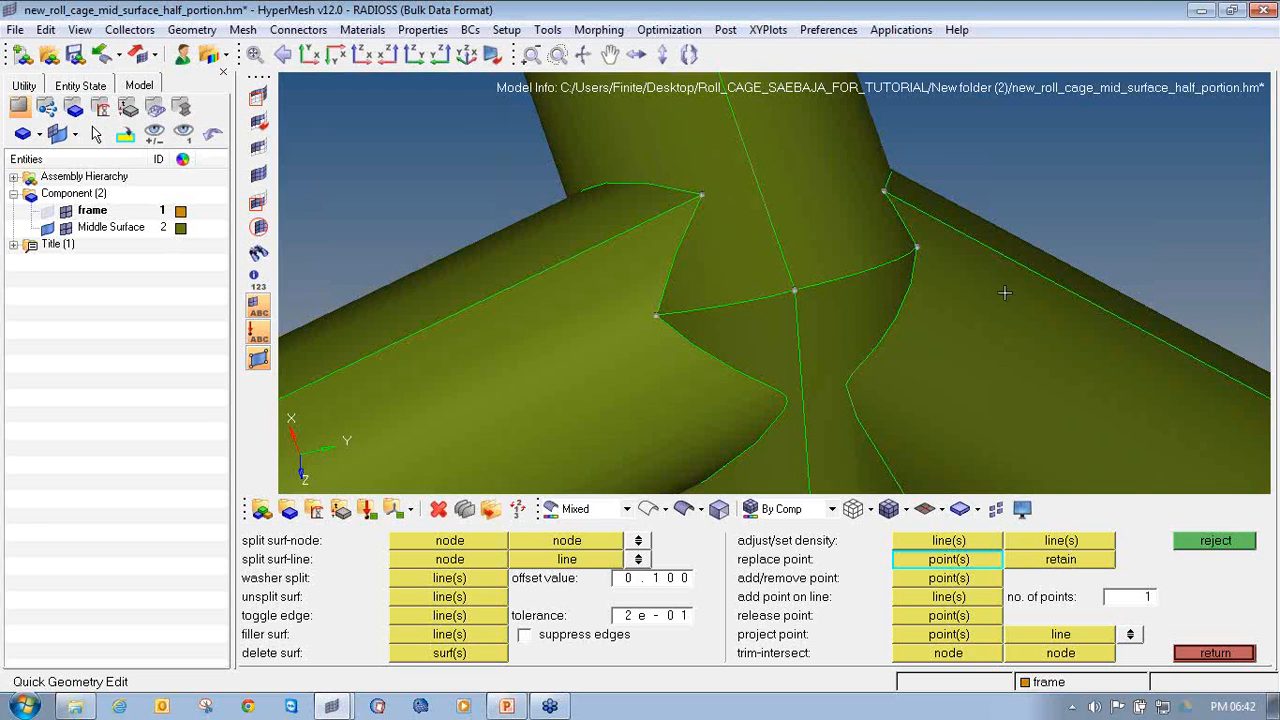
On the joint's opposite side, replace the extra corner point with the neighbouring point where the tube's lengthwise lines meet.
left_click_drag(1003, 291, 847, 293, "ctrl")
left_click_drag(678, 246, 600, 250, "ctrl")
scroll(706, 251, "up", 3, "ctrl")
left_click(671, 258)
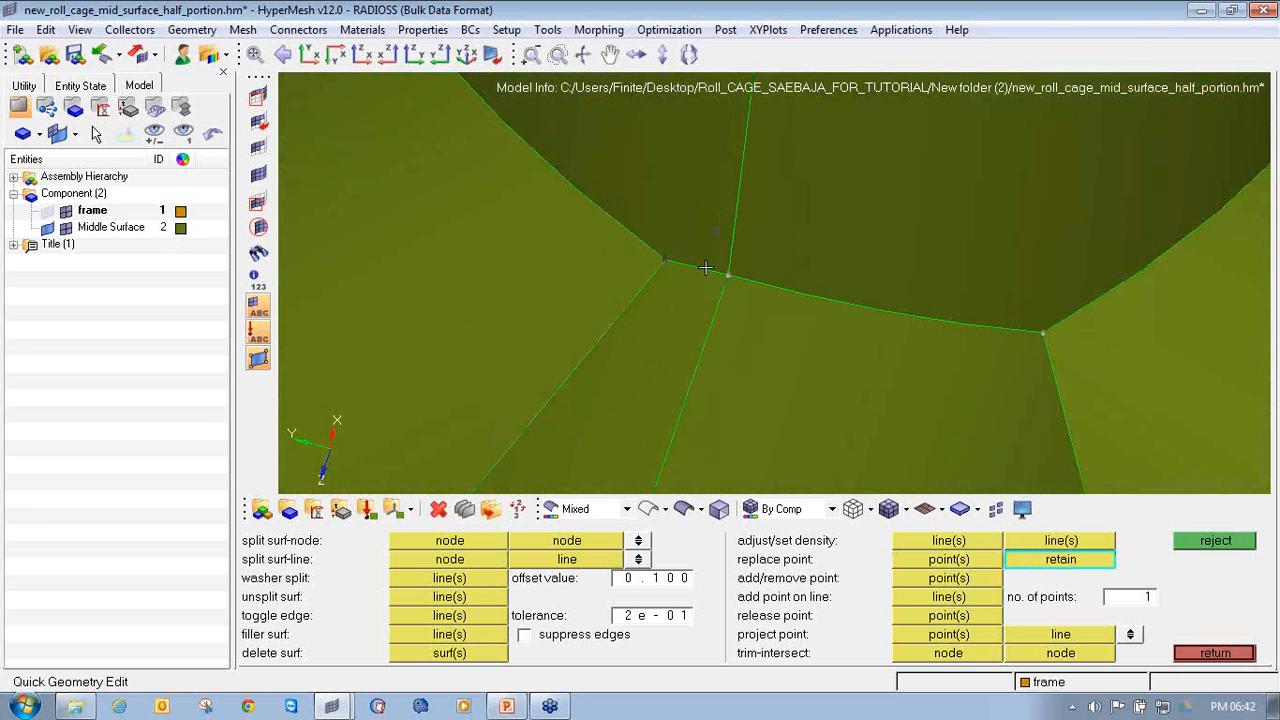
left_click(730, 271)
scroll(730, 271, "down", 5)
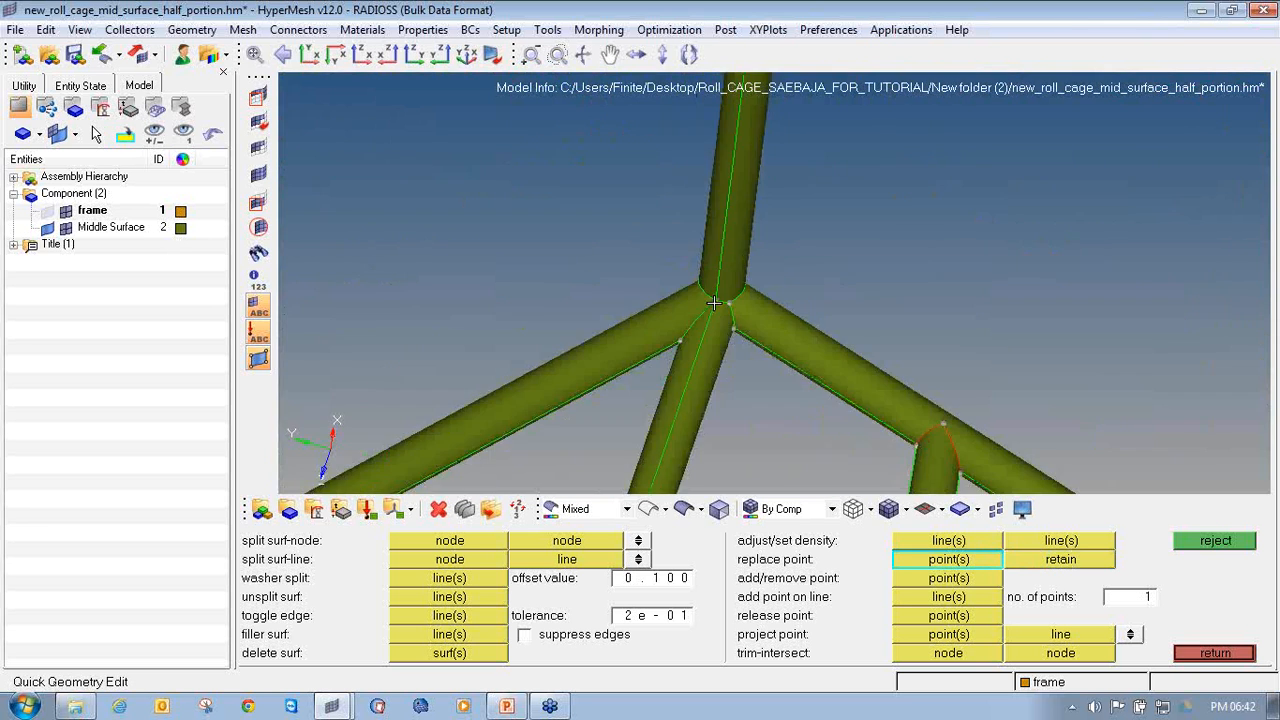
Examine the cleaned joint from several angles in wireframe and shaded display, along with the surrounding frame tubes.
left_click_drag(873, 300, 843, 249, "ctrl")
scroll(688, 258, "up", 3, "ctrl")
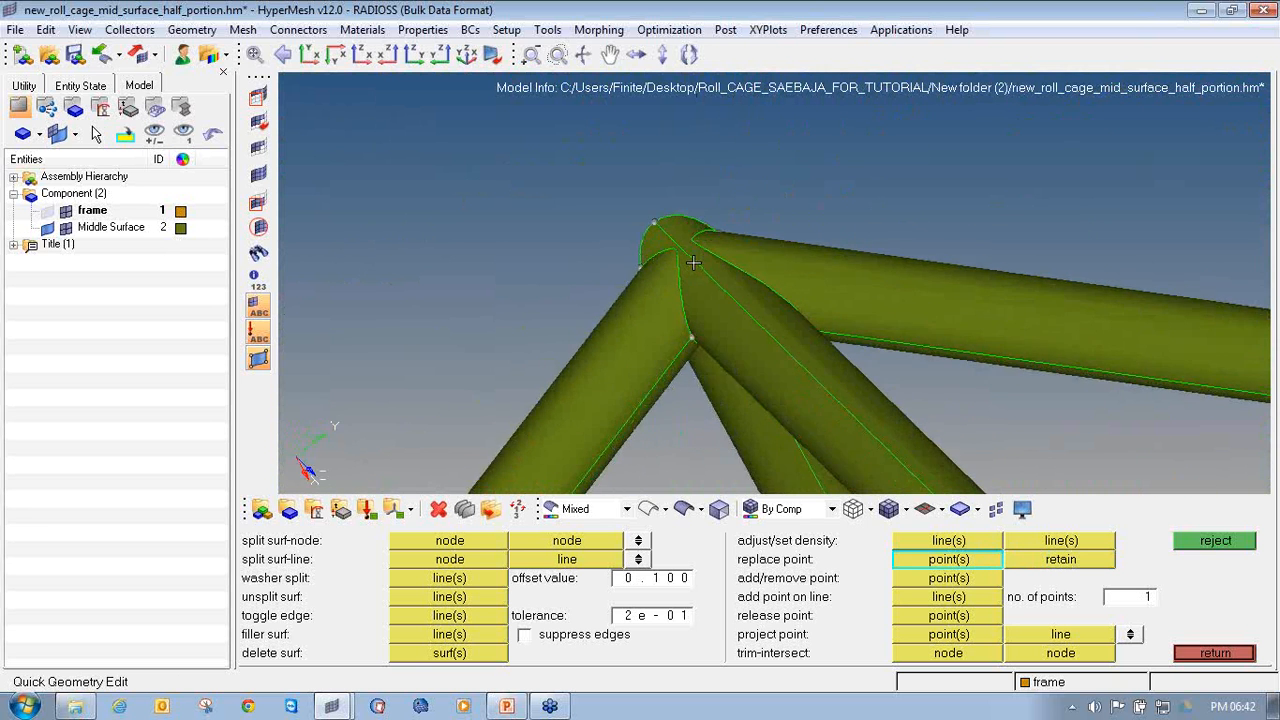
mouse_move(692, 263)
left_mouse_down("ctrl")
mouse_move(620, 271)
mouse_move(634, 283)
mouse_move(612, 308)
mouse_move(610, 350)
left_mouse_up("ctrl")
left_click(650, 509)
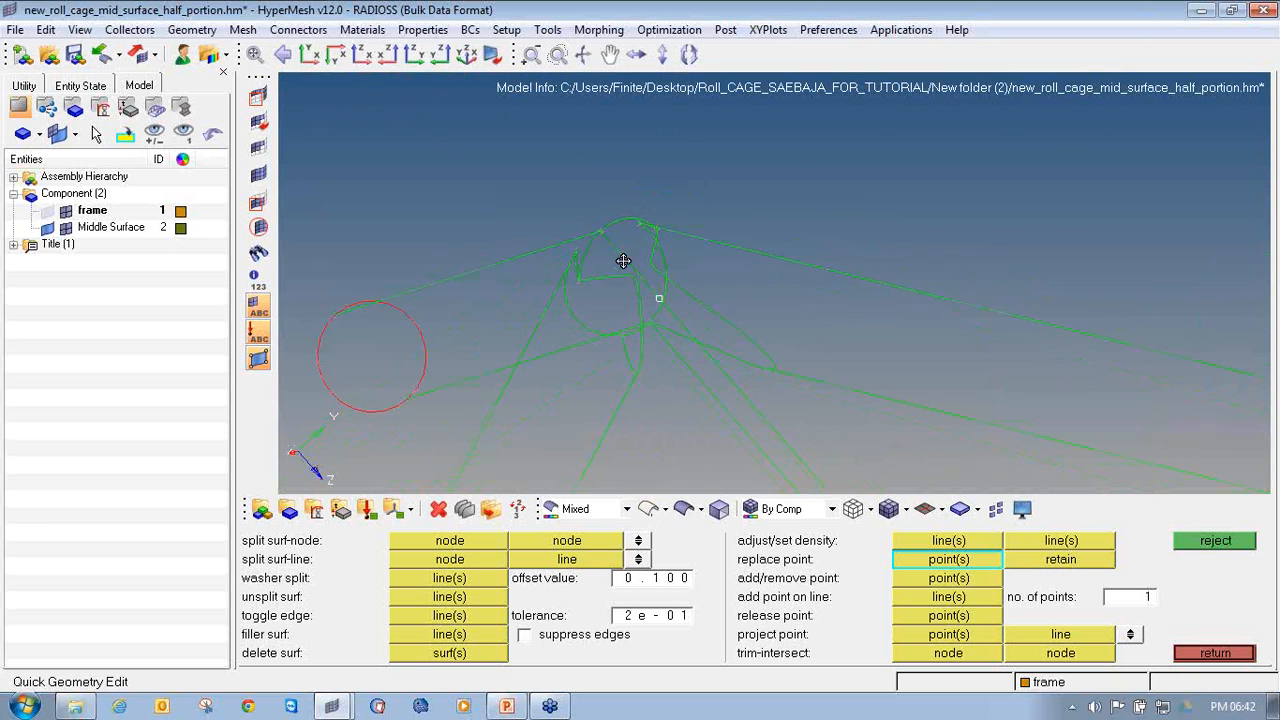
left_click_drag(623, 260, 581, 275, "ctrl")
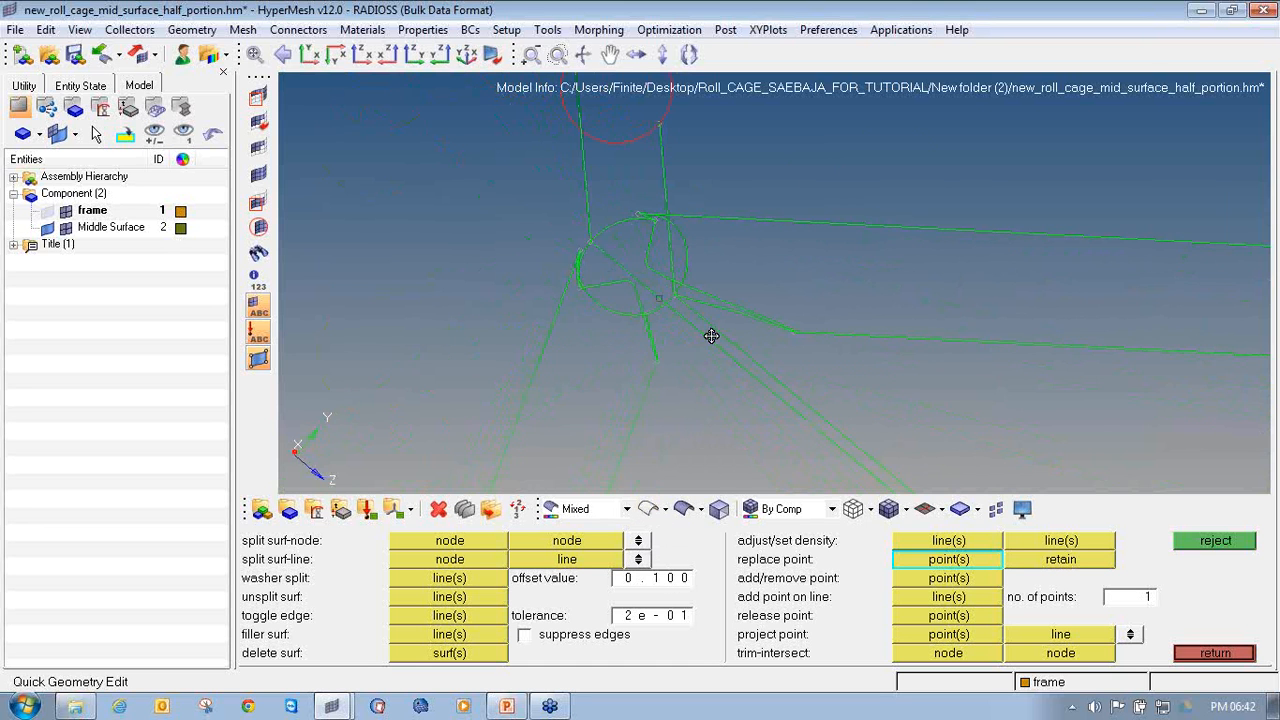
left_click_drag(711, 335, 724, 257, "ctrl")
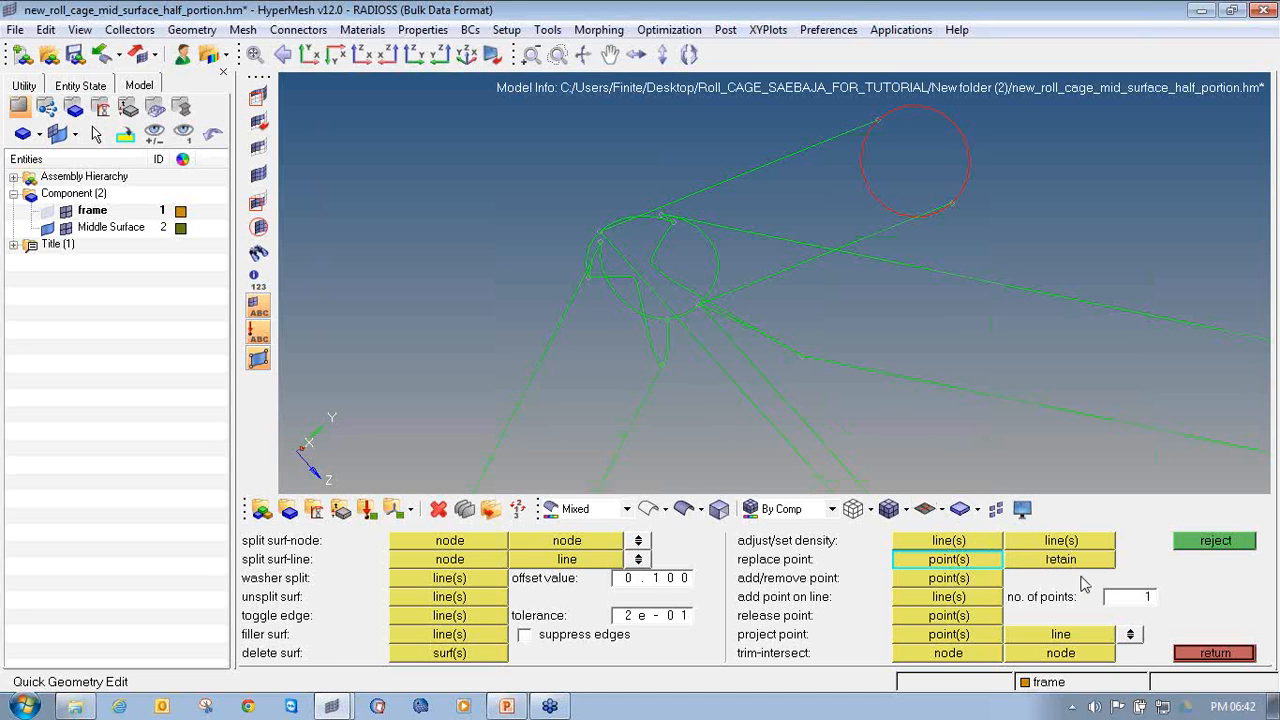
key("F2")
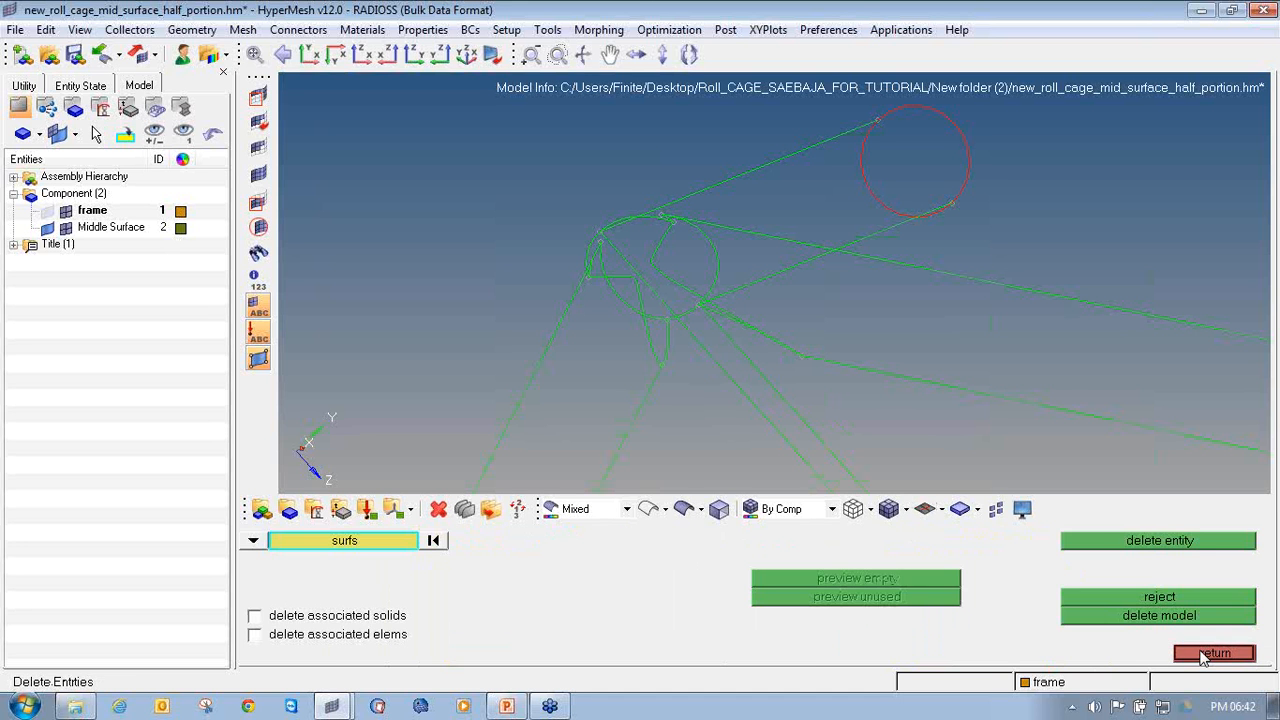
left_click(1204, 655)
left_click(684, 510)
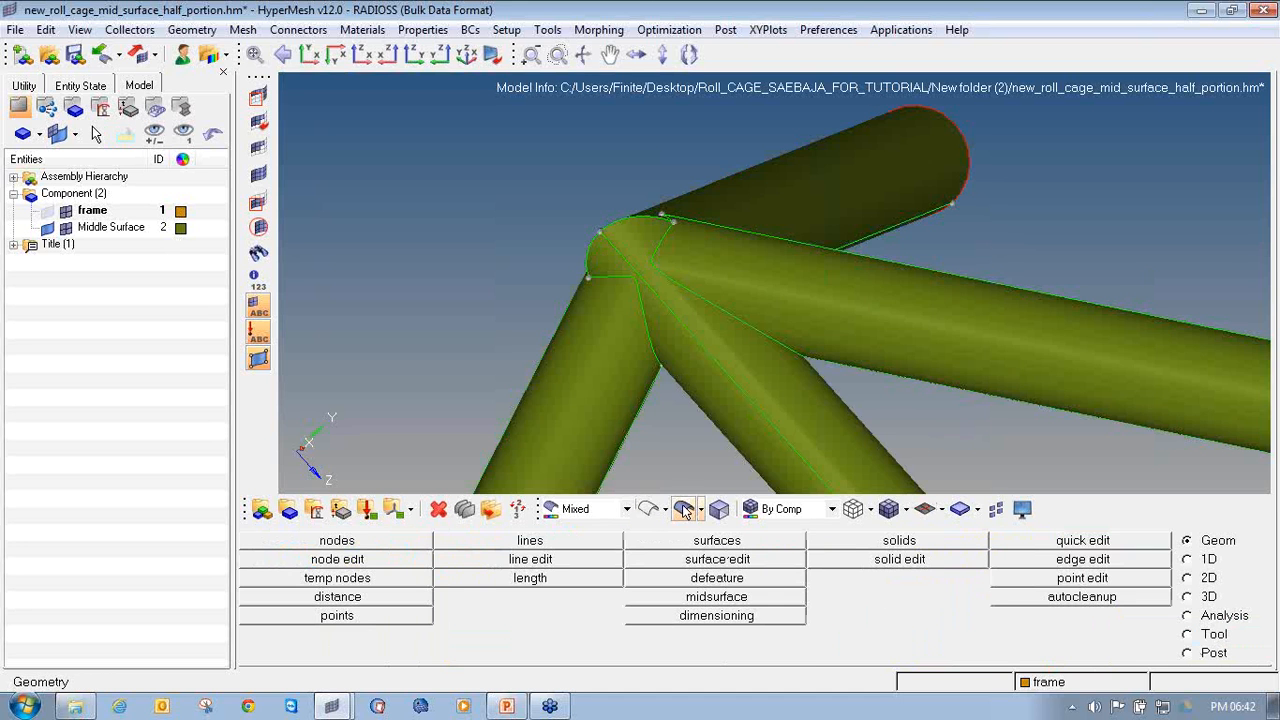
scroll(506, 270, "down", 6)
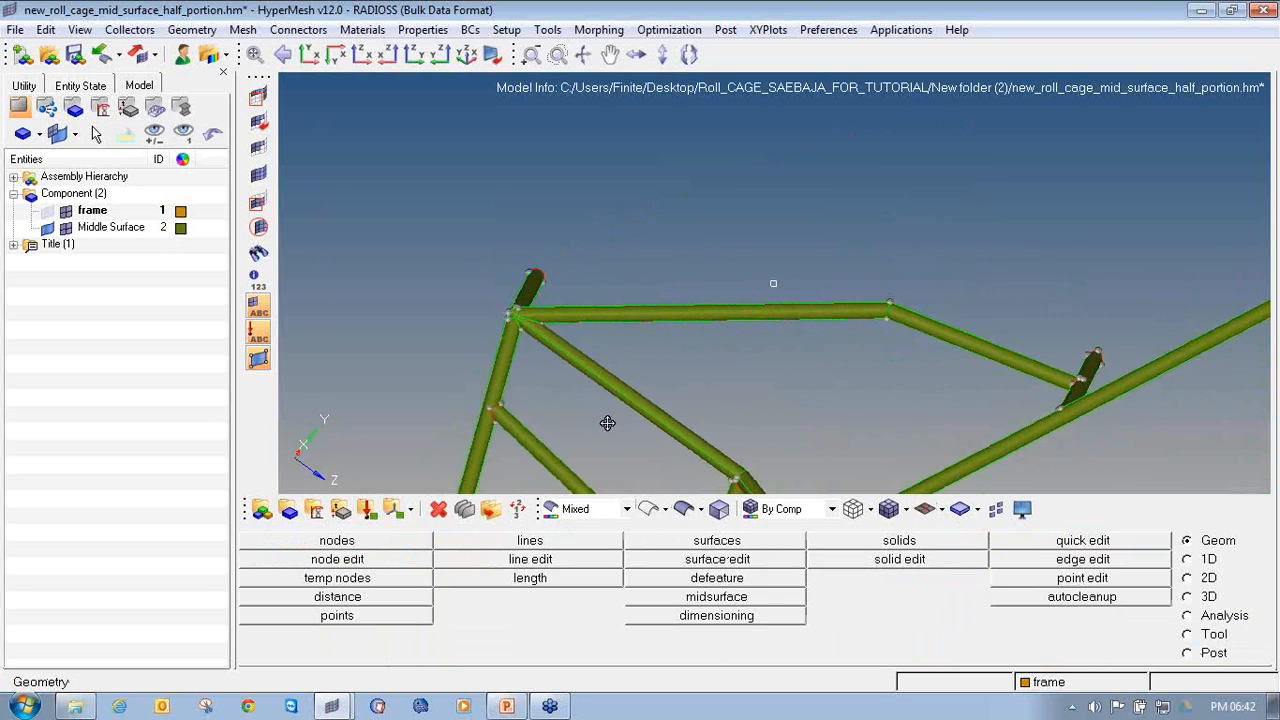
left_click_drag(607, 423, 621, 437, "ctrl")
right_click_drag(529, 354, 575, 321, "ctrl")
scroll(557, 265, "down", 4, "ctrl")
left_click_drag(535, 354, 569, 393, "ctrl")
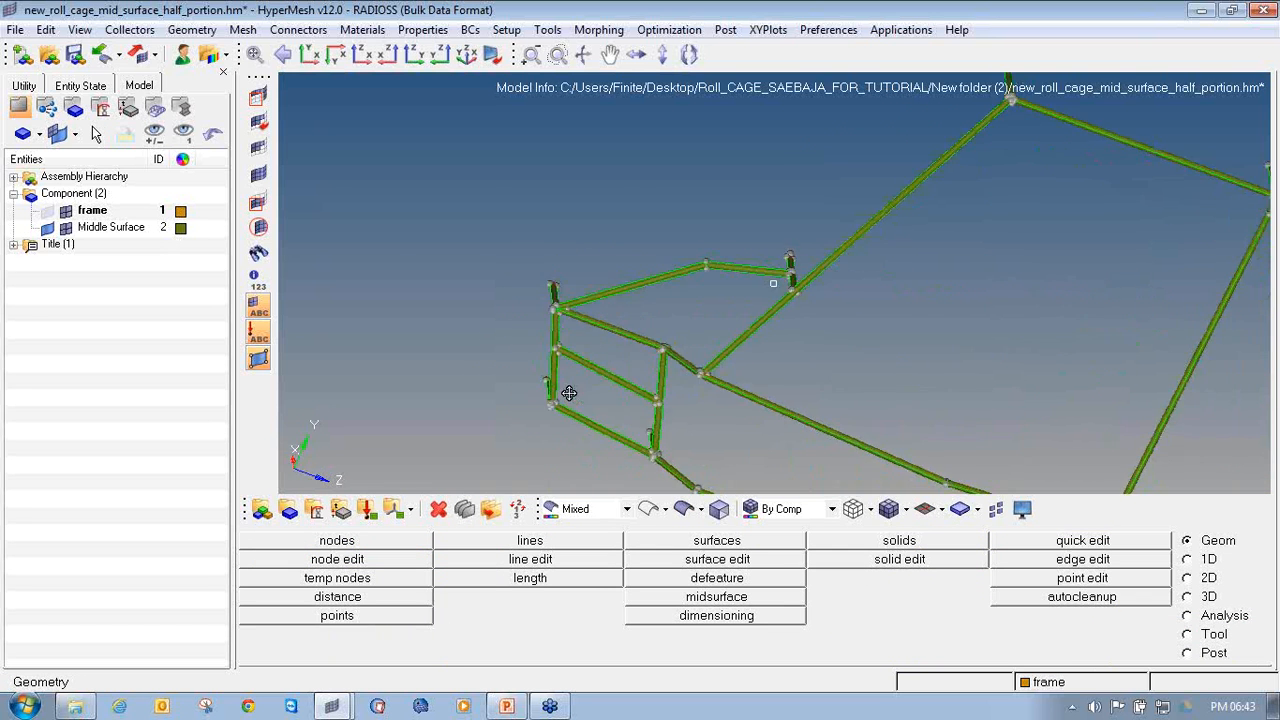
scroll(569, 393, "up", 6, "ctrl")
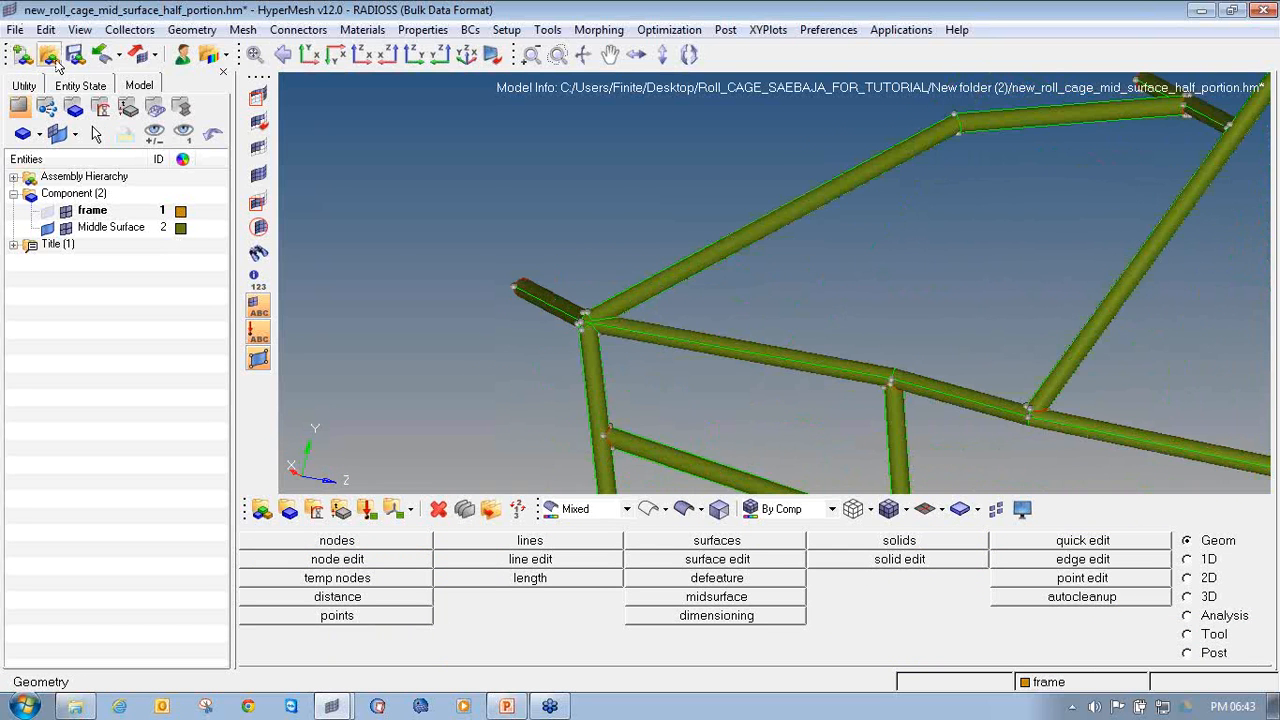
Save the model as new_roll_cage_mid_surface_half_portion_1.hm in the same folder.
left_click(15, 29)
left_click(35, 131)
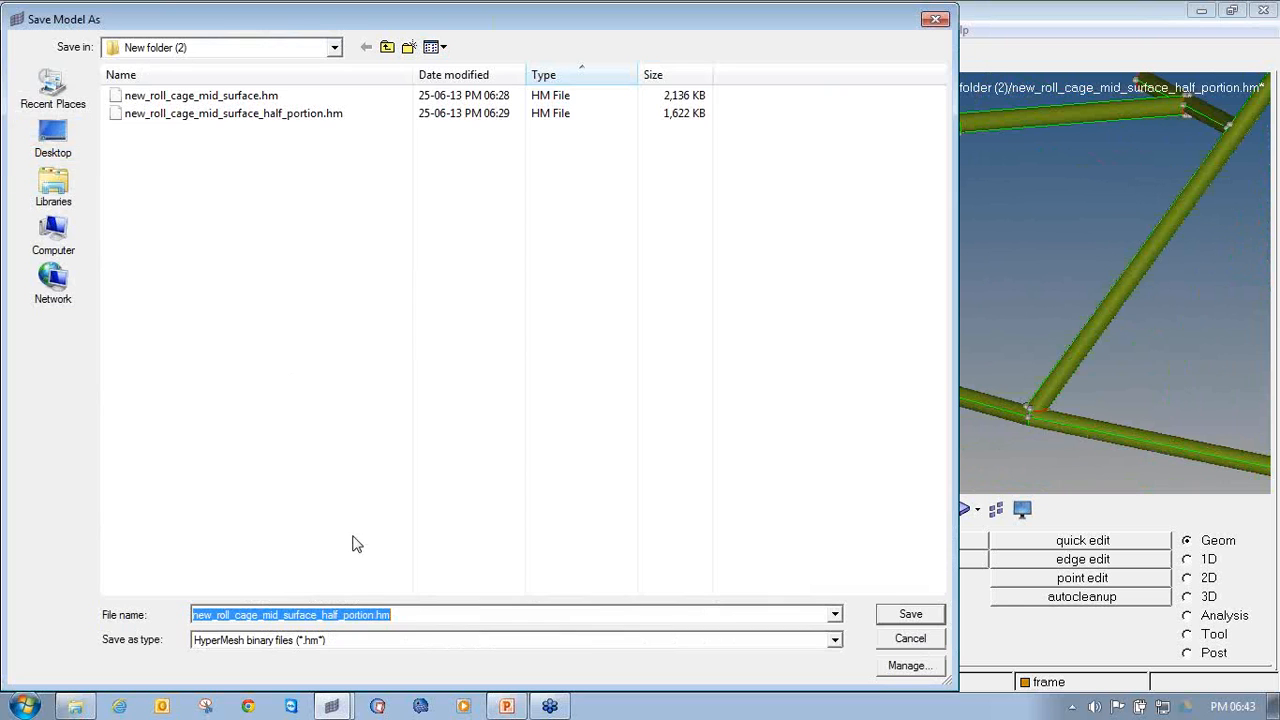
left_click(411, 615)
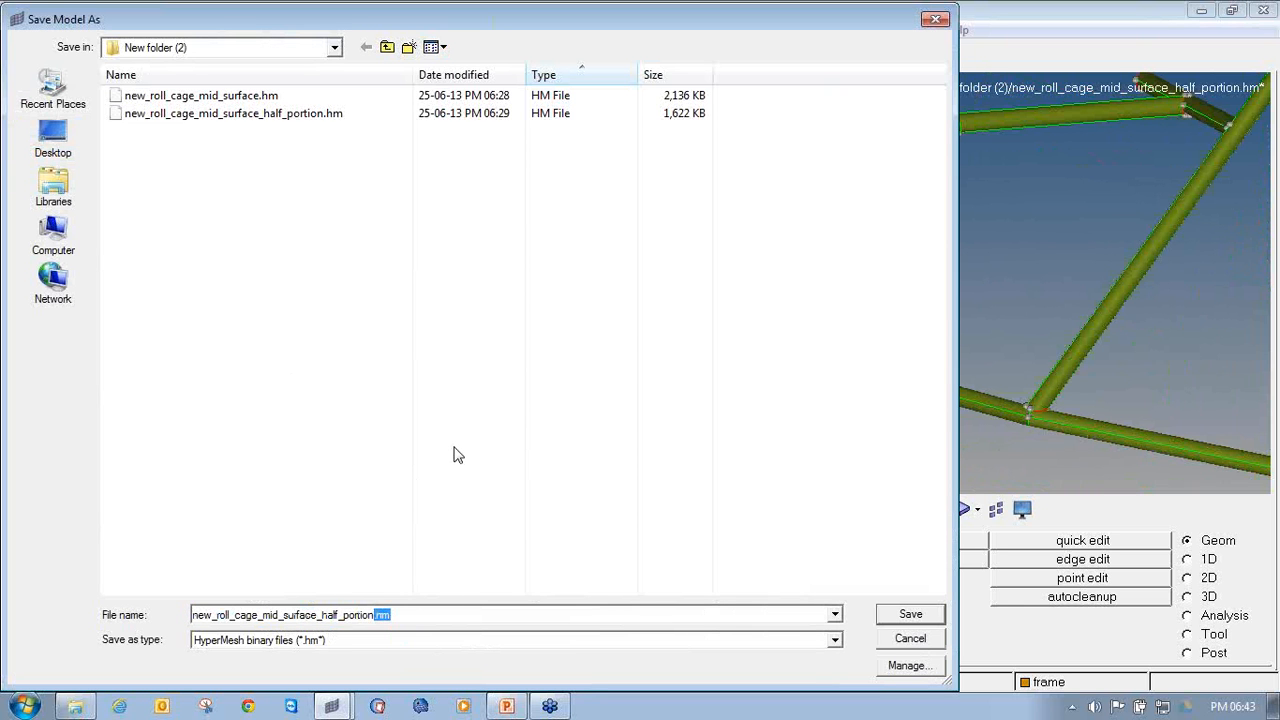
key("Return")
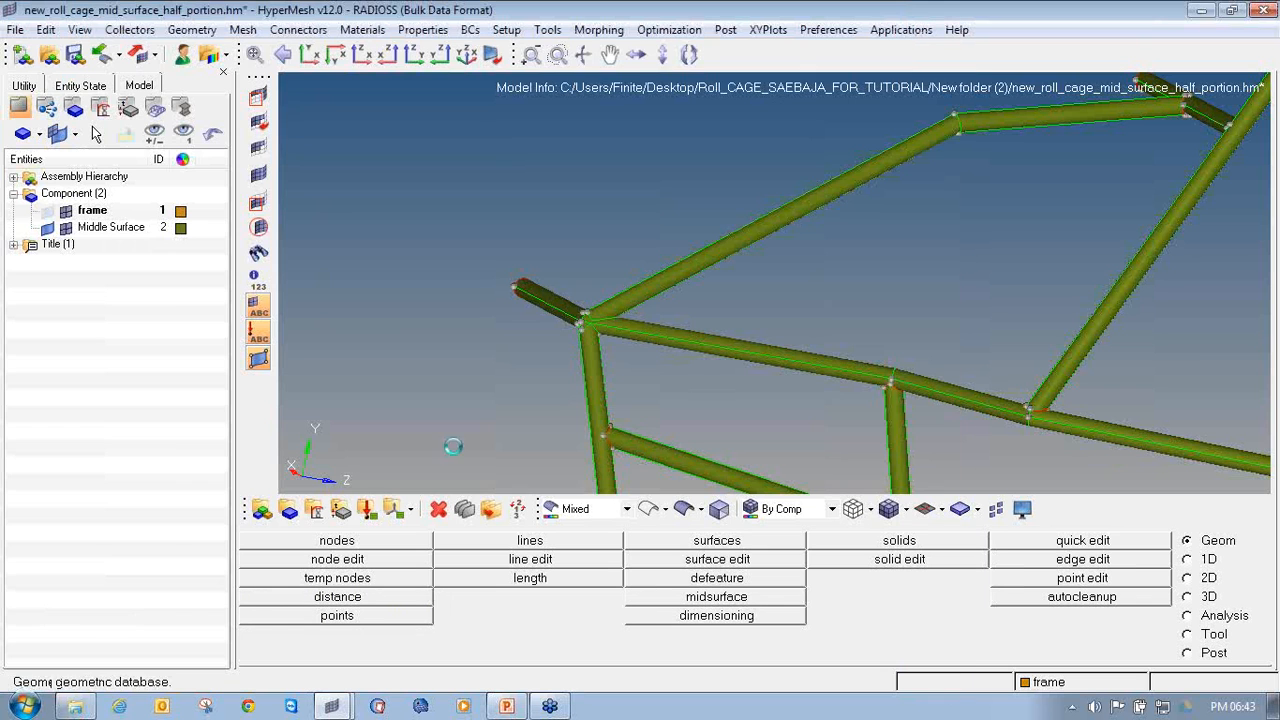
Isolate the upright tube and the cross tube at the next T-joint by masking all other surfaces.
right_click_drag(643, 323, 573, 162, "ctrl")
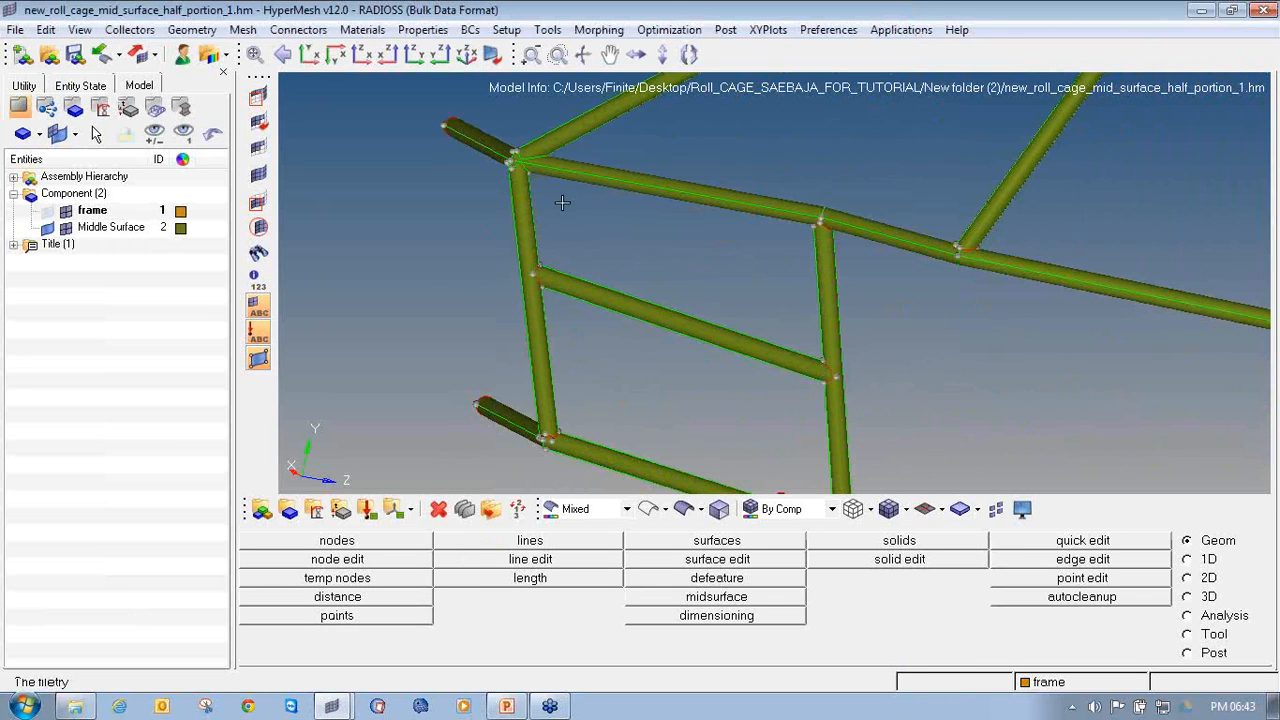
scroll(575, 260, "up", 5)
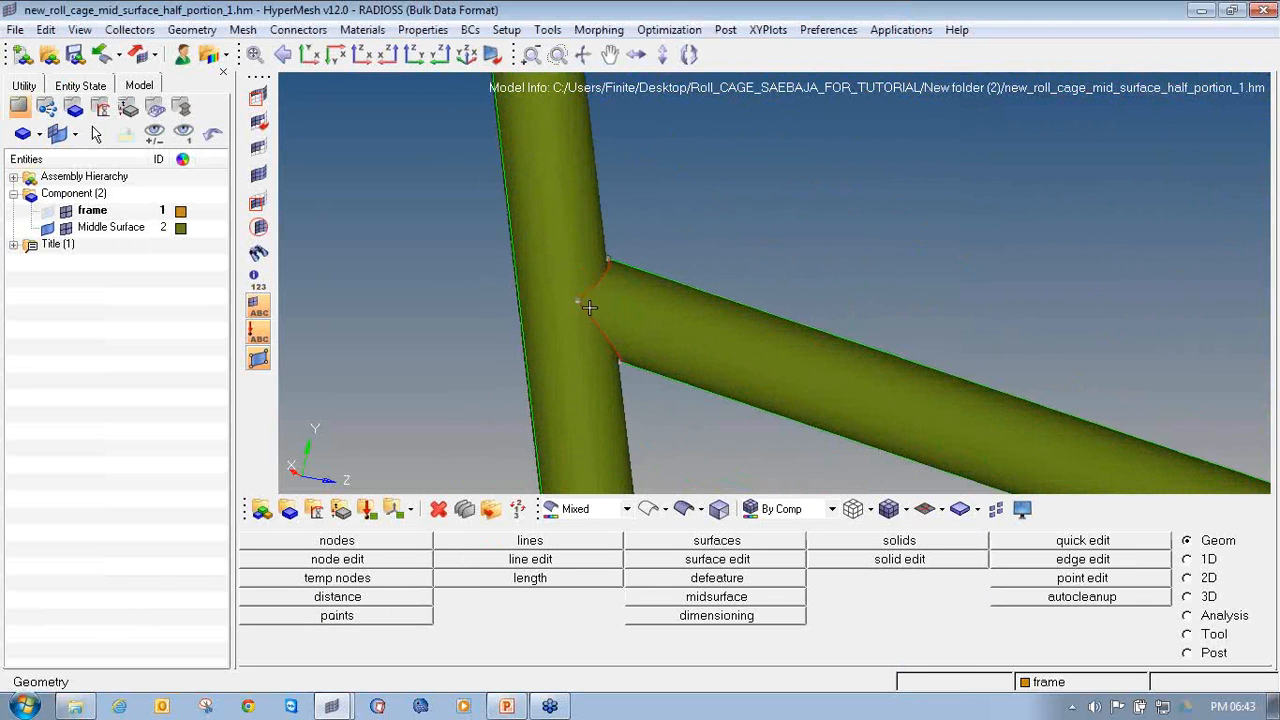
left_click(258, 96)
left_click_drag(436, 190, 800, 428, "shift")
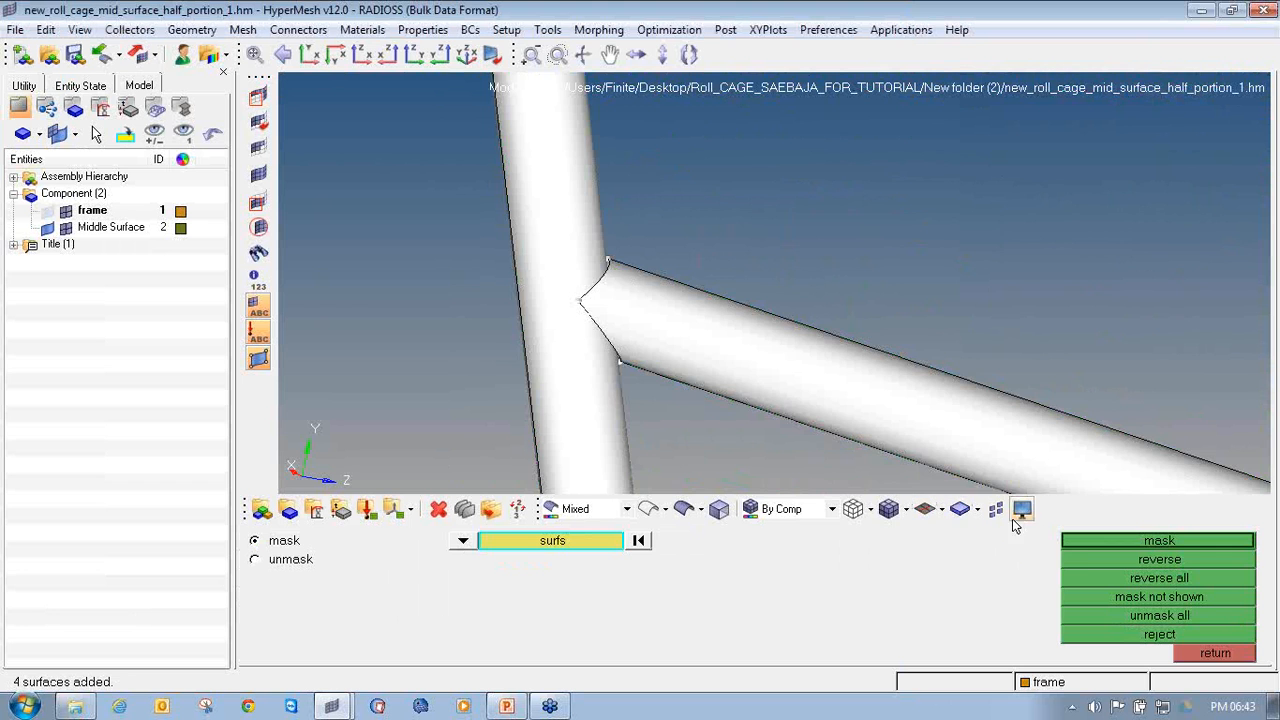
left_click(1083, 549)
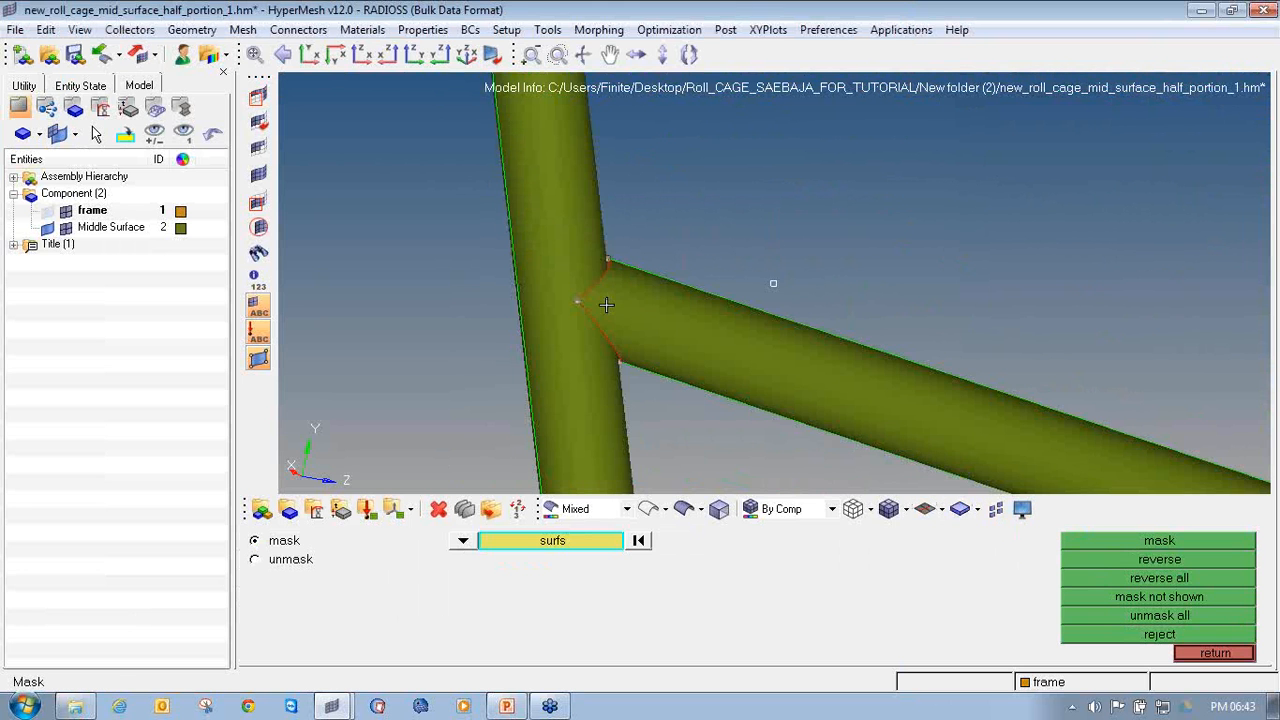
Split the cross tube around its full circumference near the joint, using a node on one lengthwise edge and the opposite line.
left_click_drag(617, 357, 711, 380, "ctrl")
left_click_drag(731, 293, 693, 290, "ctrl")
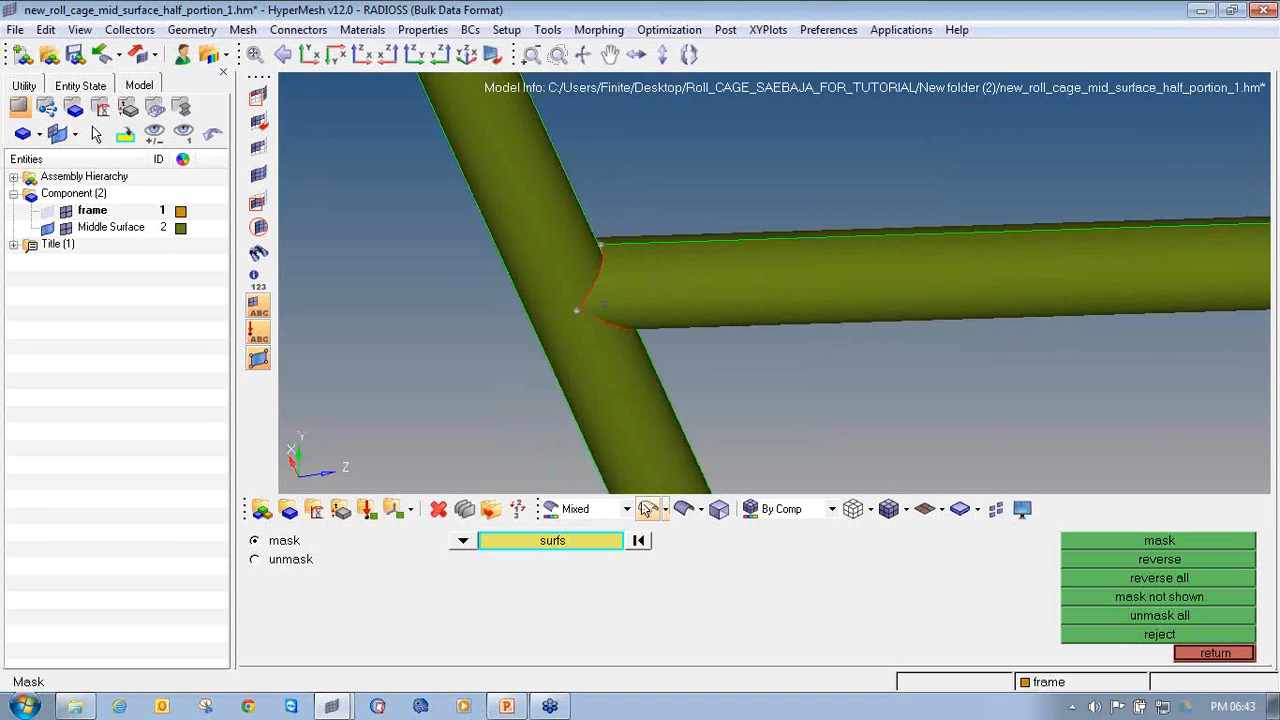
left_click(649, 508)
mouse_move(549, 329)
left_mouse_down("ctrl")
mouse_move(549, 309)
mouse_move(535, 321)
left_mouse_up("ctrl")
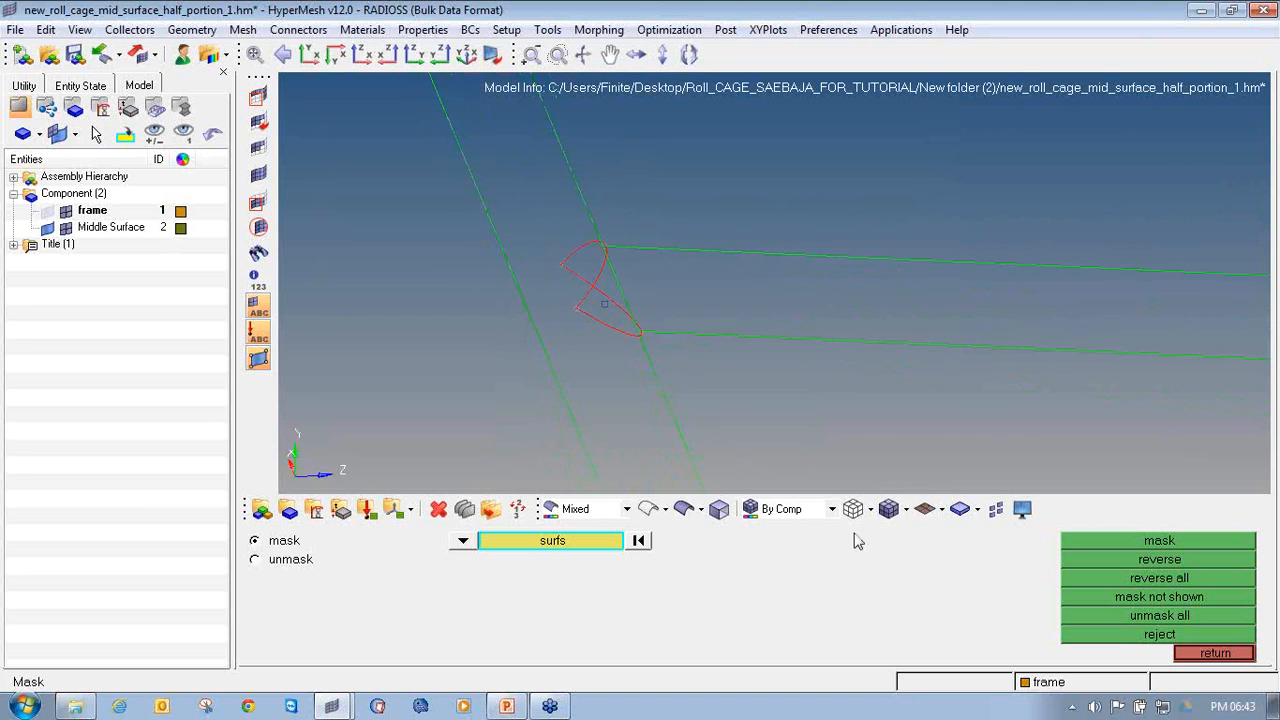
left_click(1180, 655)
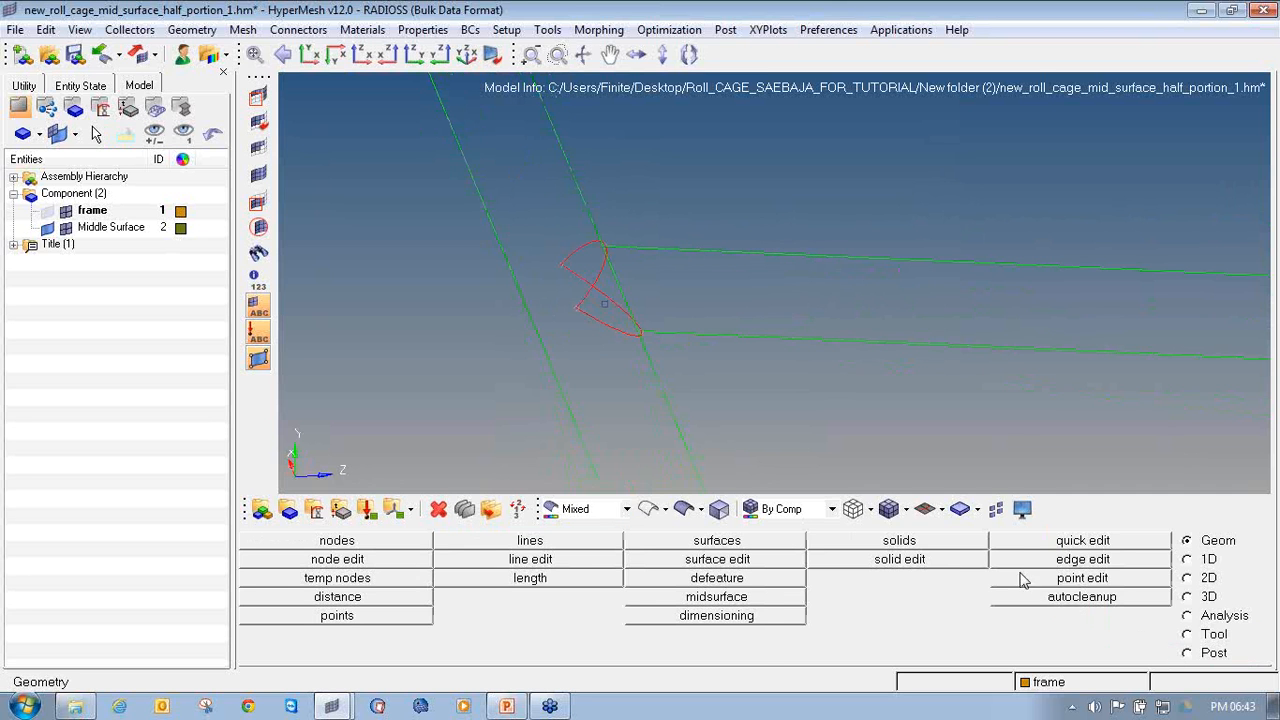
left_click(1014, 545)
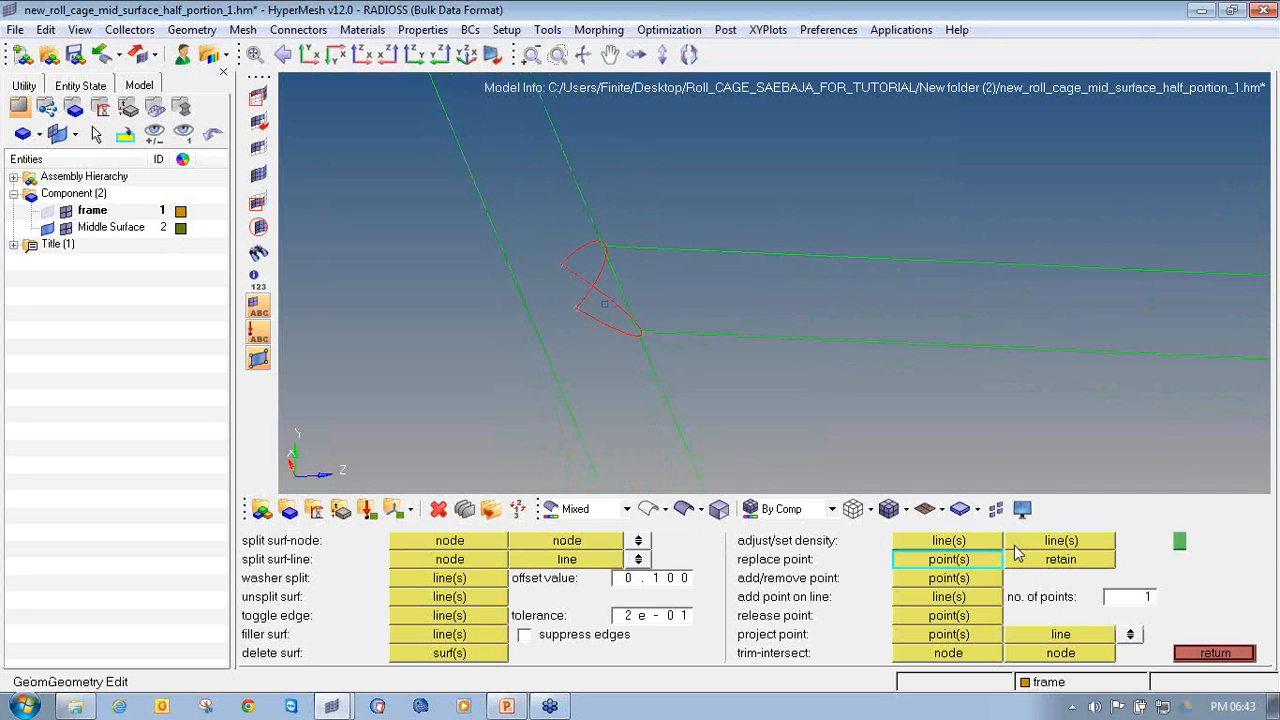
left_click(473, 554)
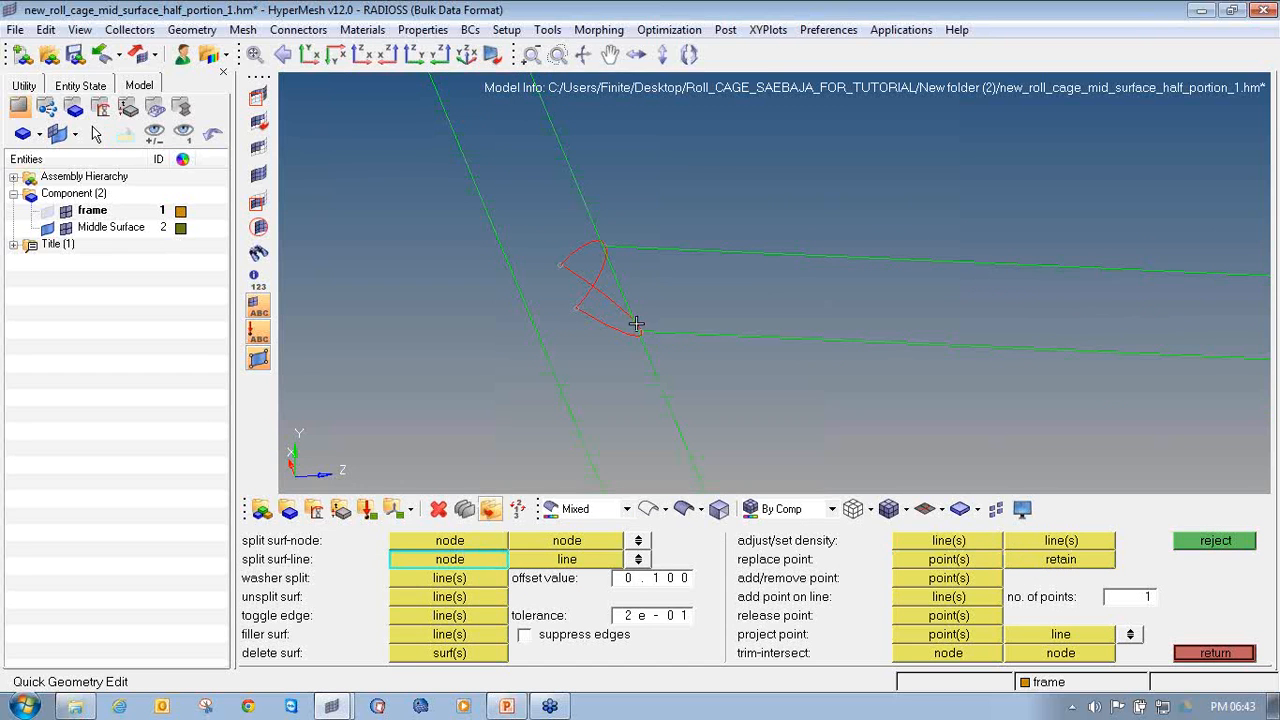
left_click(638, 559)
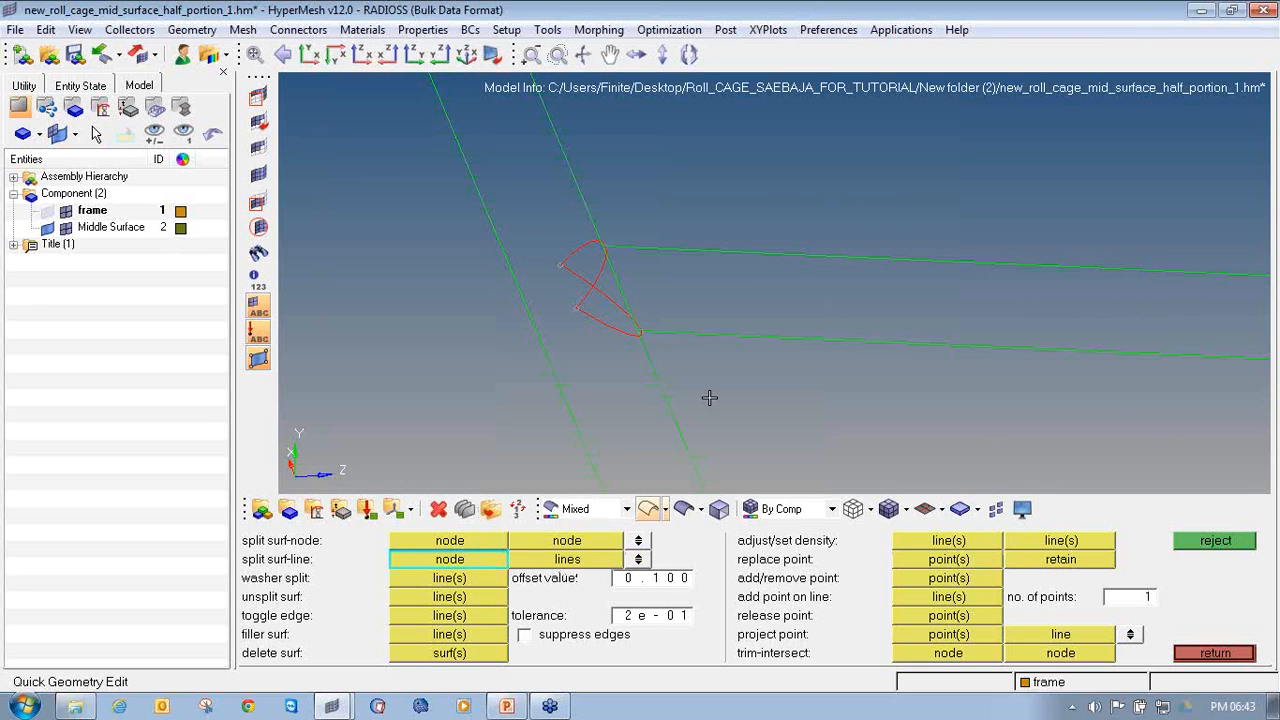
left_click(710, 334)
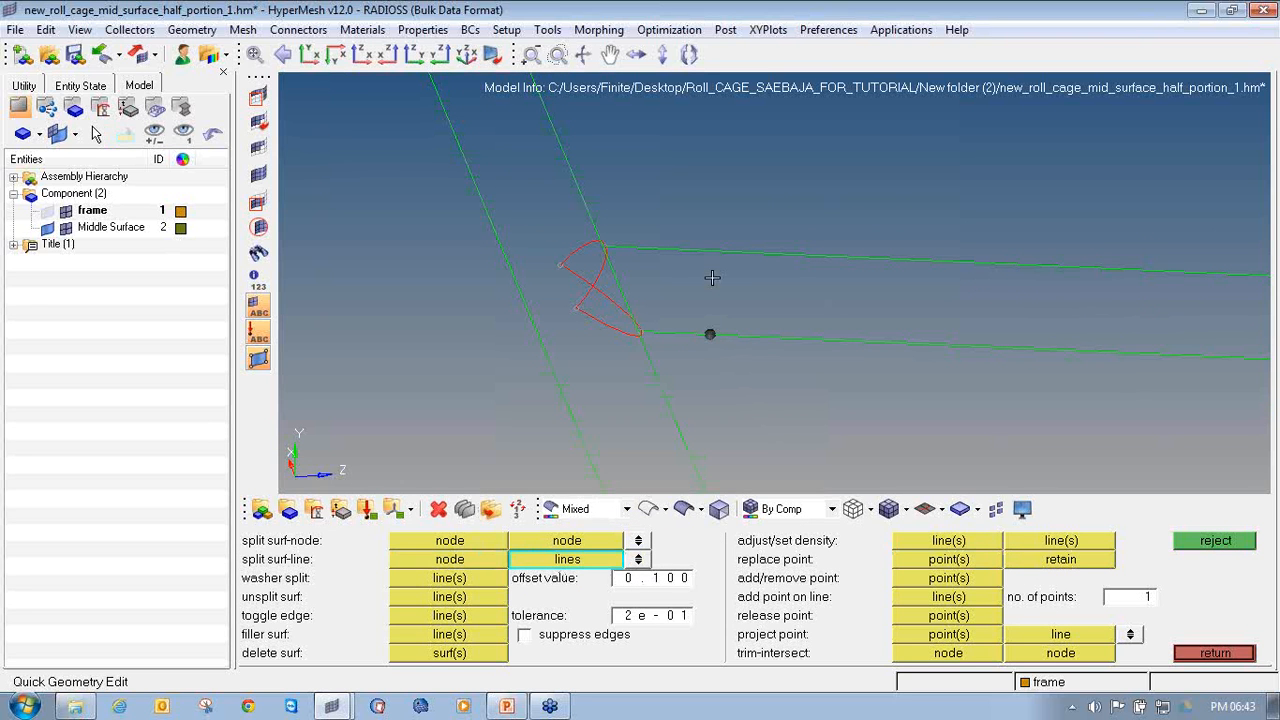
left_click(709, 247)
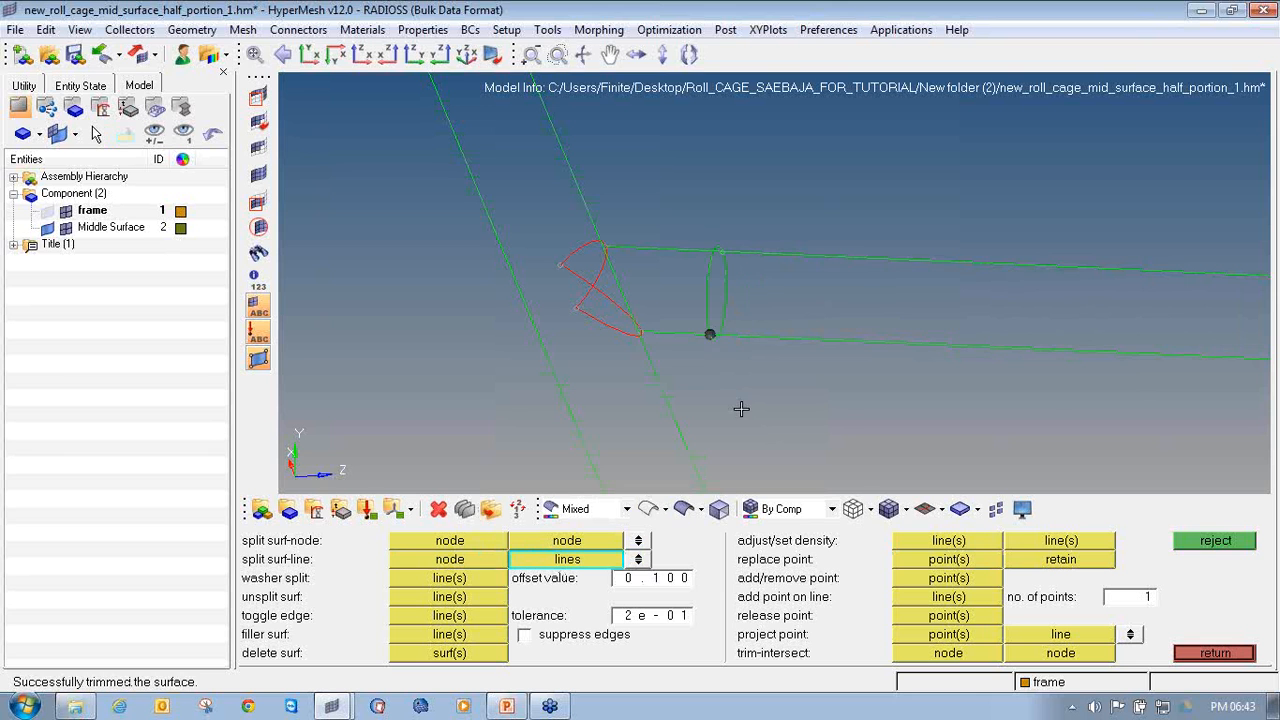
left_click_drag(732, 325, 697, 326, "ctrl")
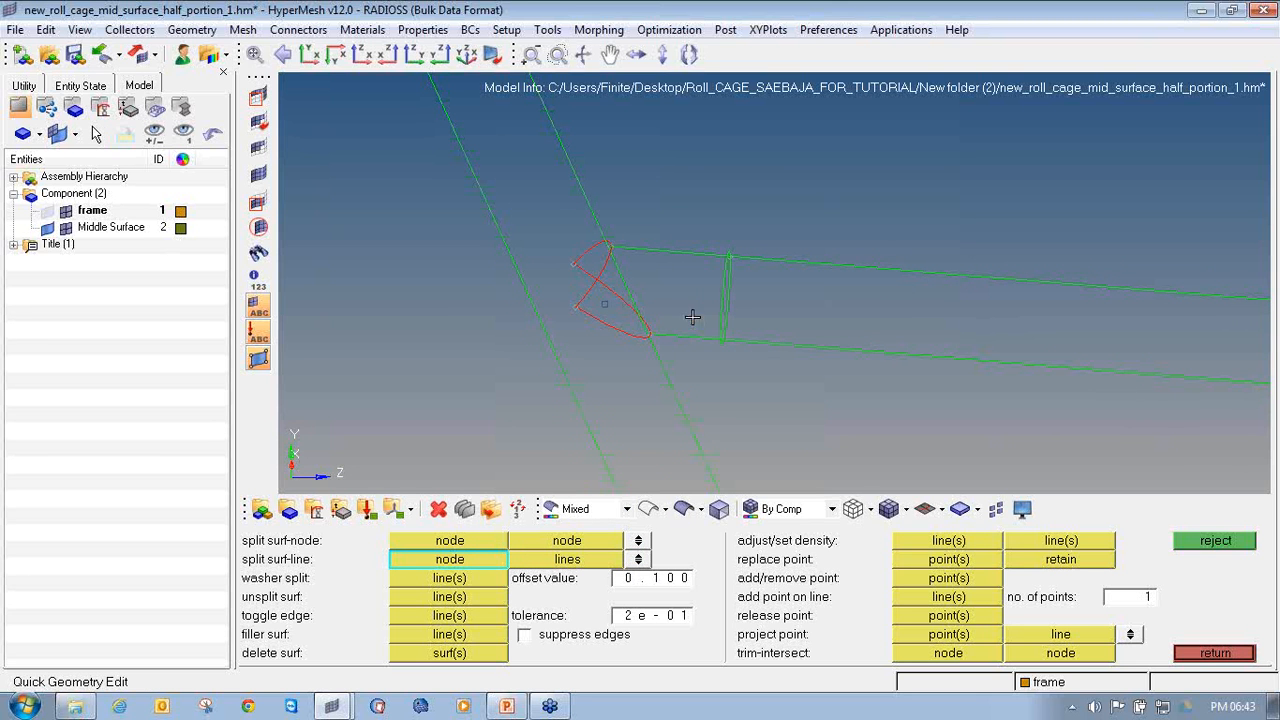
Delete the cross tube's split-off end surfaces between the new cut and the upright tube.
left_click(682, 511)
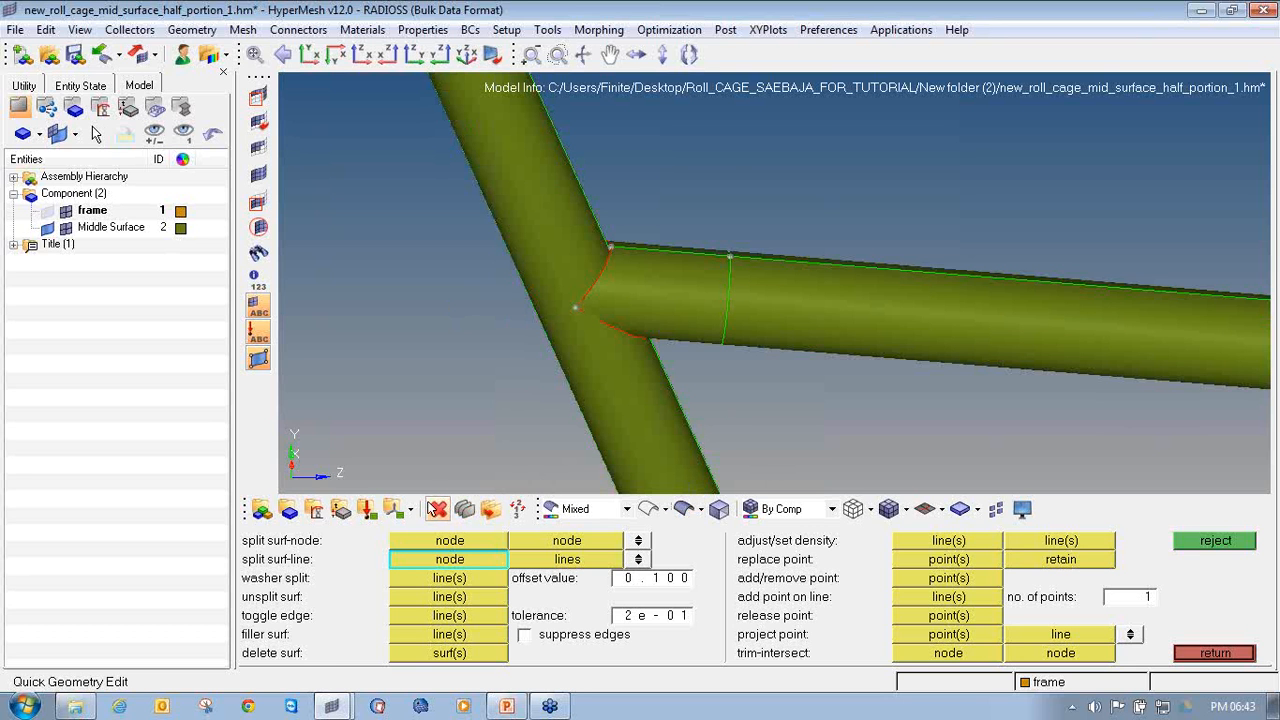
left_click(438, 509)
left_click(679, 279)
middle_click(681, 279)
left_click(681, 260)
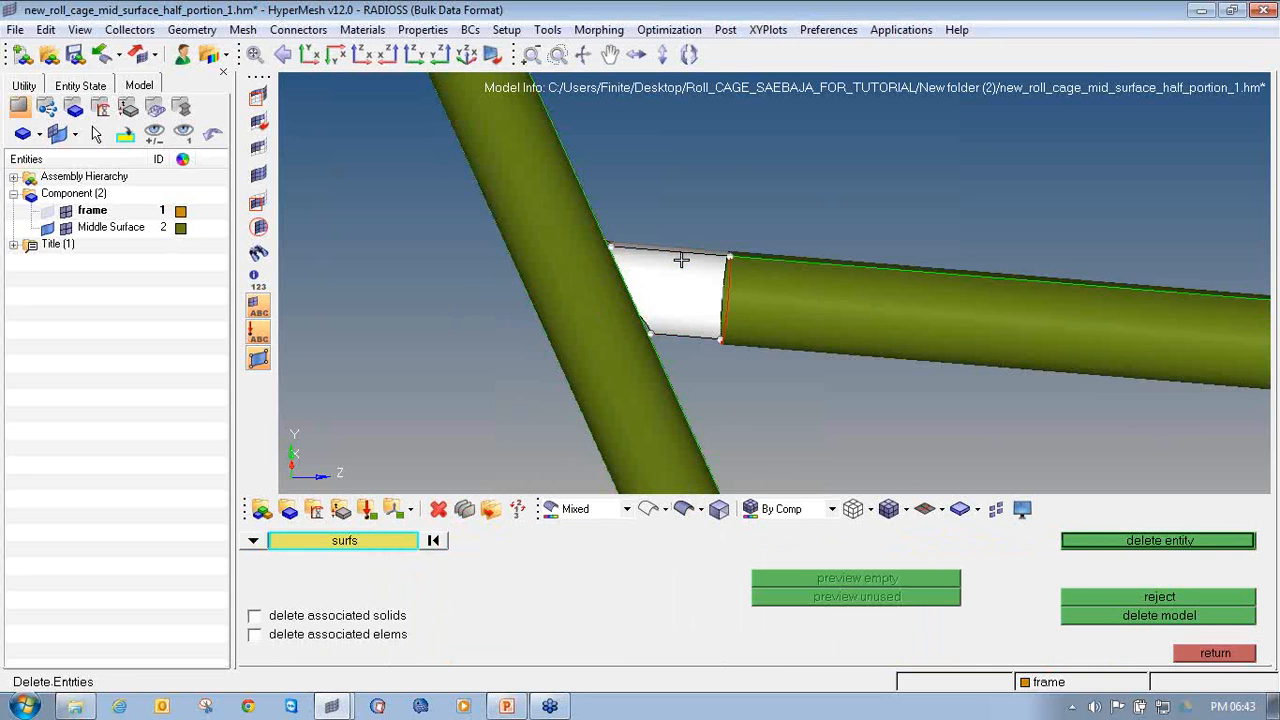
middle_click(681, 260)
left_click_drag(744, 305, 679, 328, "ctrl")
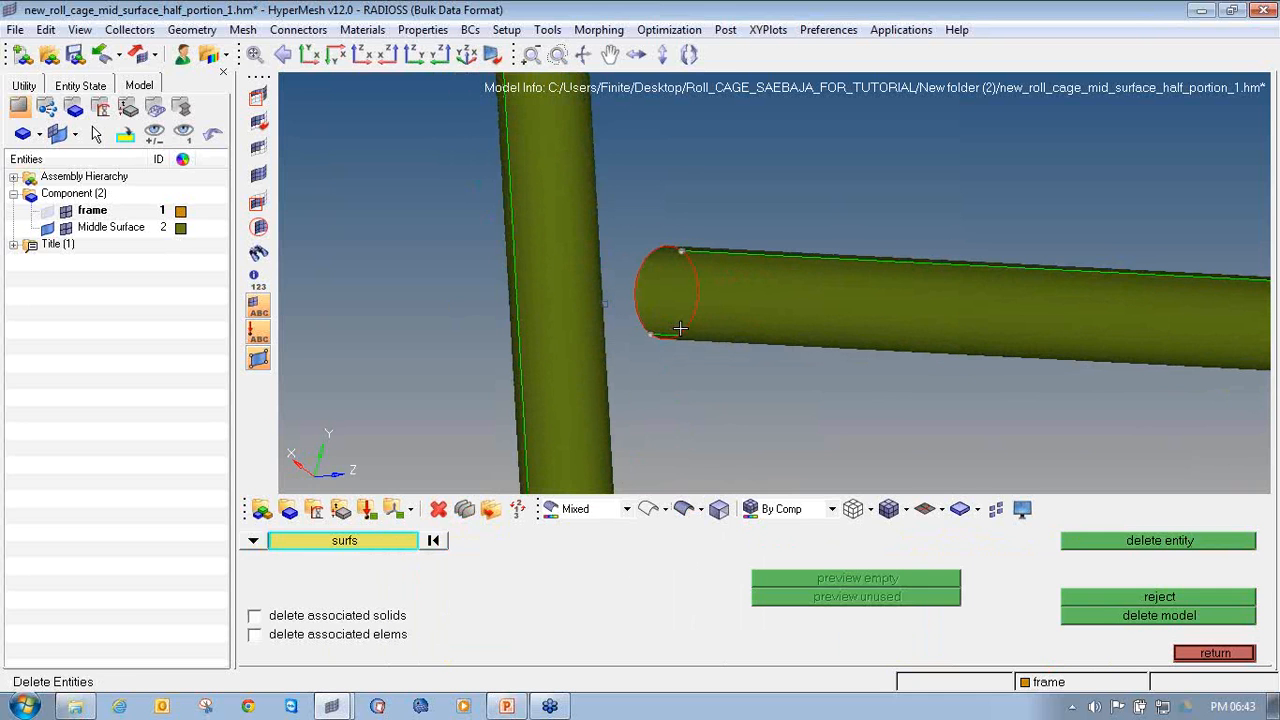
Extend the cross tube's open end over its edges by a distance of 100 so it passes through the upright tube.
key("shift+F9")
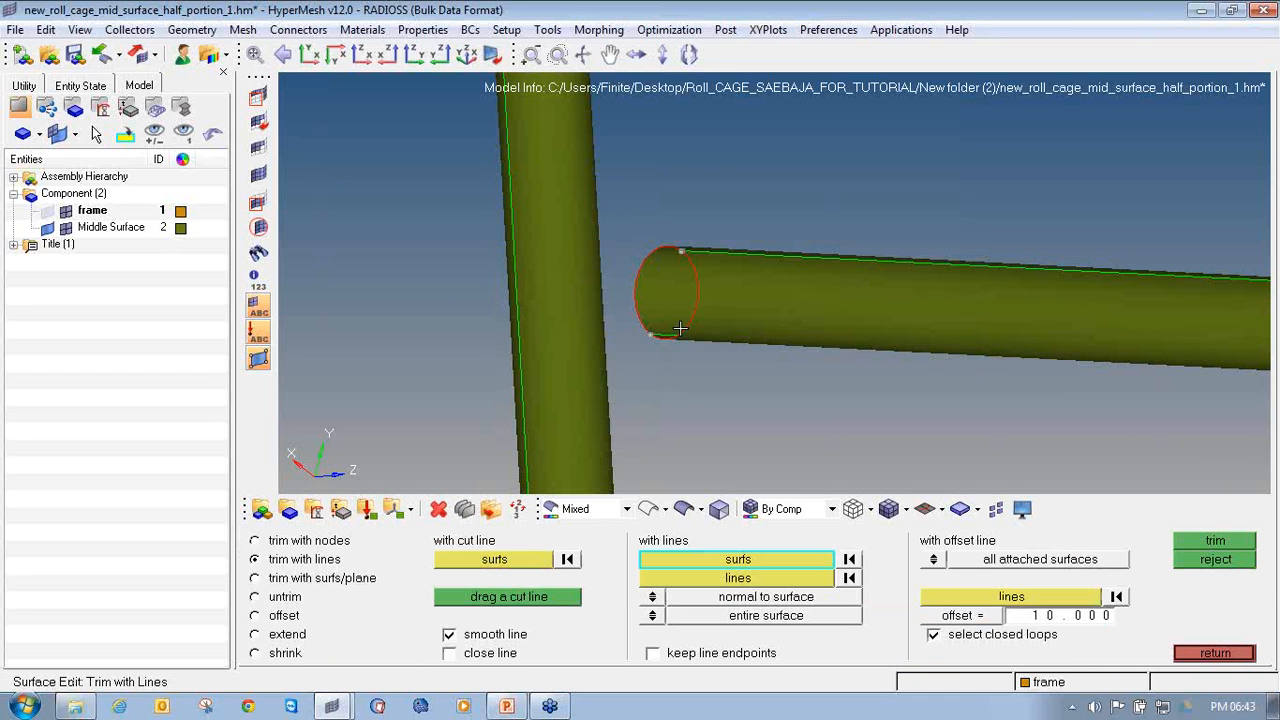
left_click(288, 636)
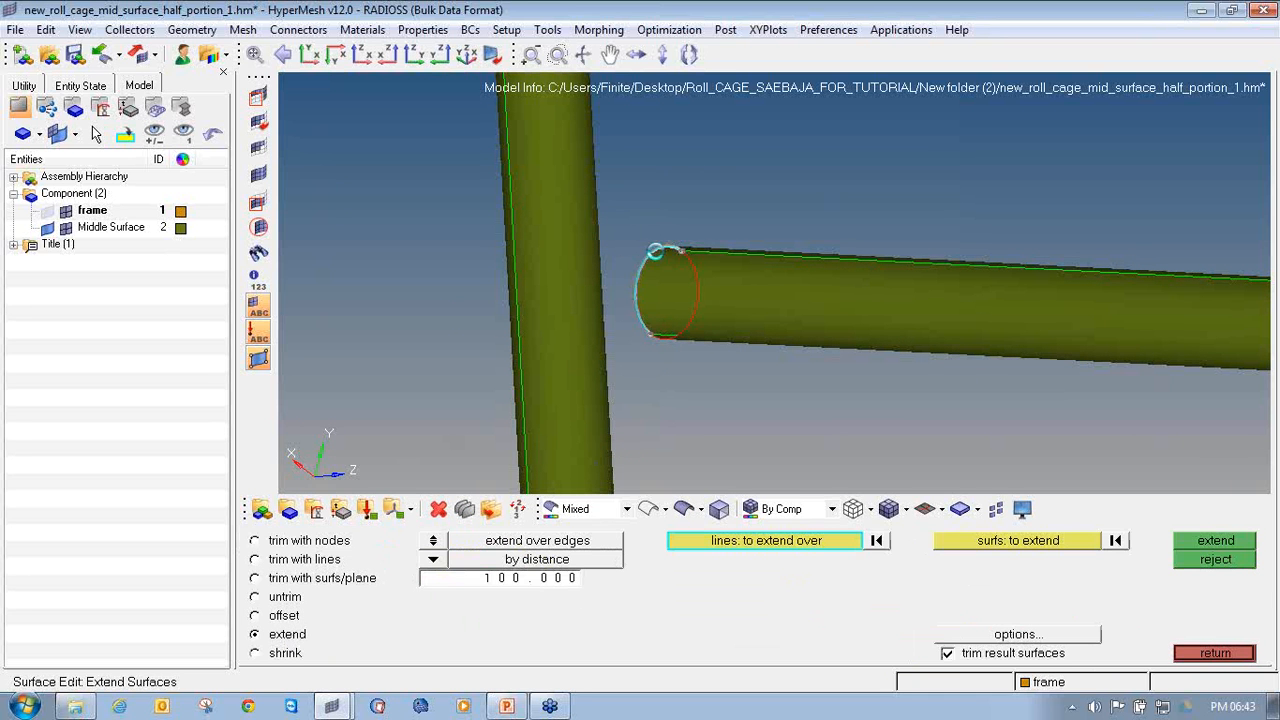
left_click(655, 251)
left_click(688, 295)
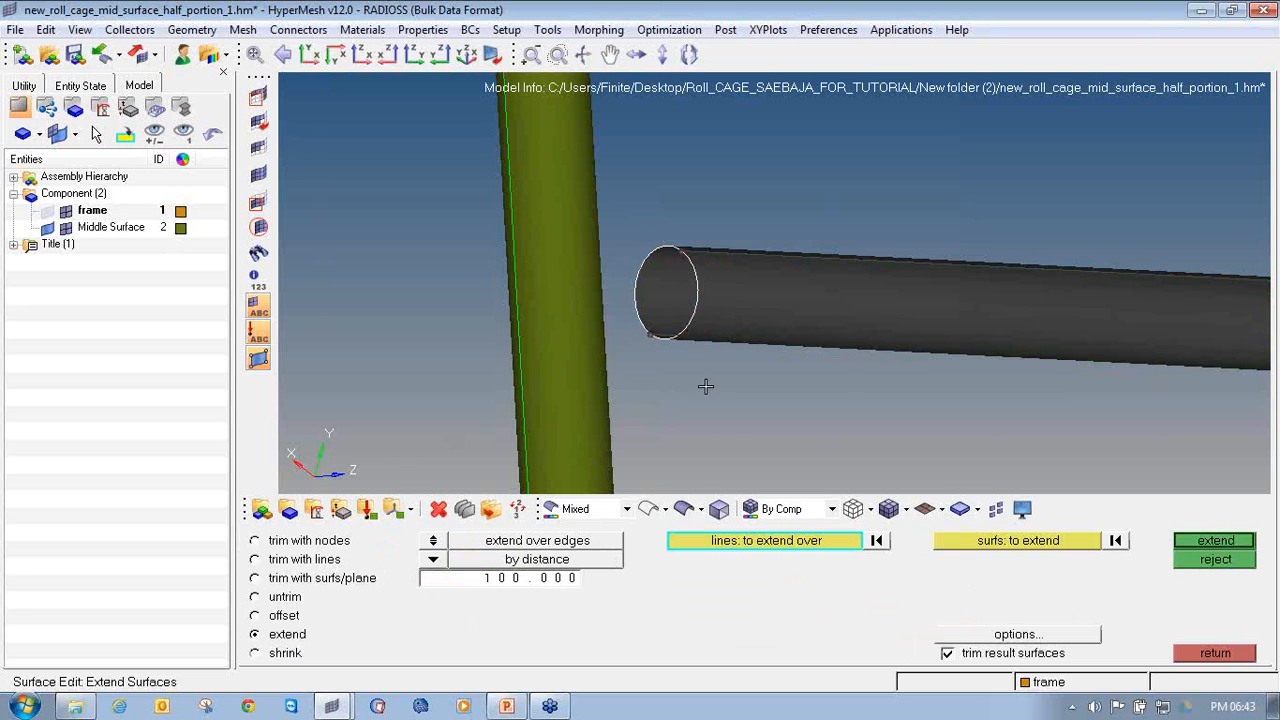
left_click(1212, 541)
Trim the cross tube and upright tube surfaces against each other with the trim both option.
mouse_move(675, 305)
left_mouse_down("ctrl")
mouse_move(606, 303)
mouse_move(560, 330)
left_mouse_up("ctrl")
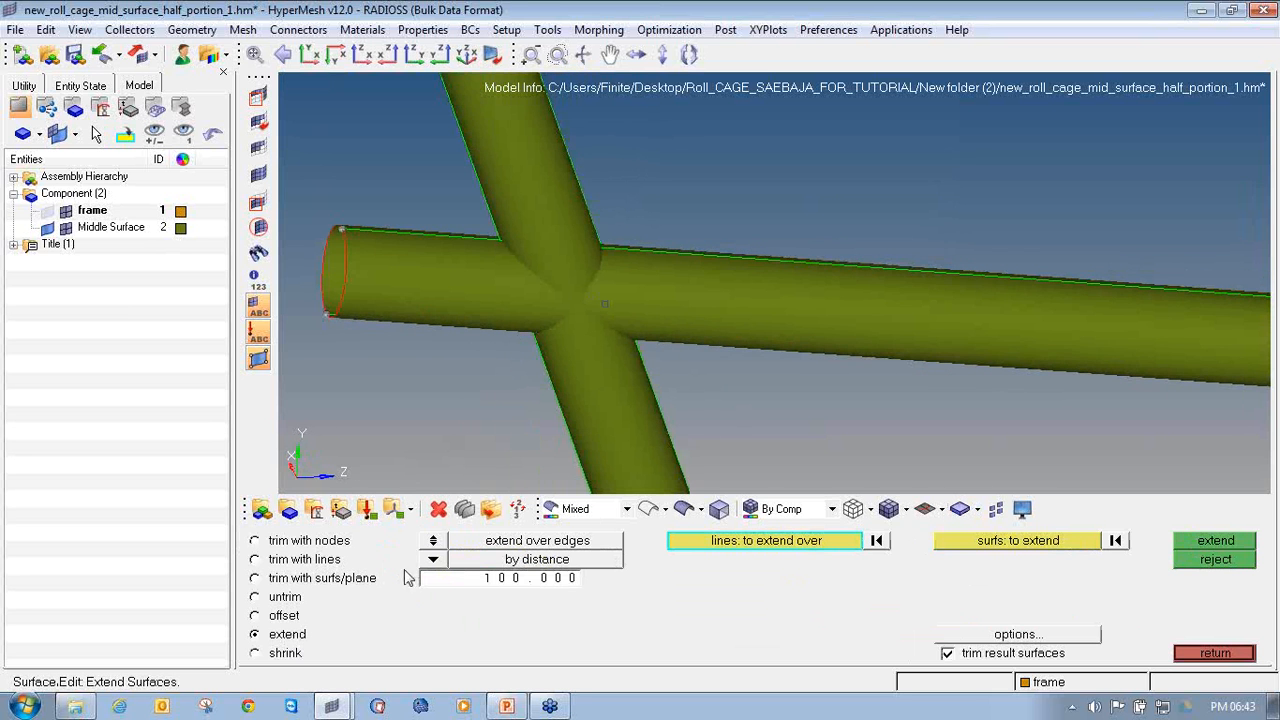
left_click(256, 578)
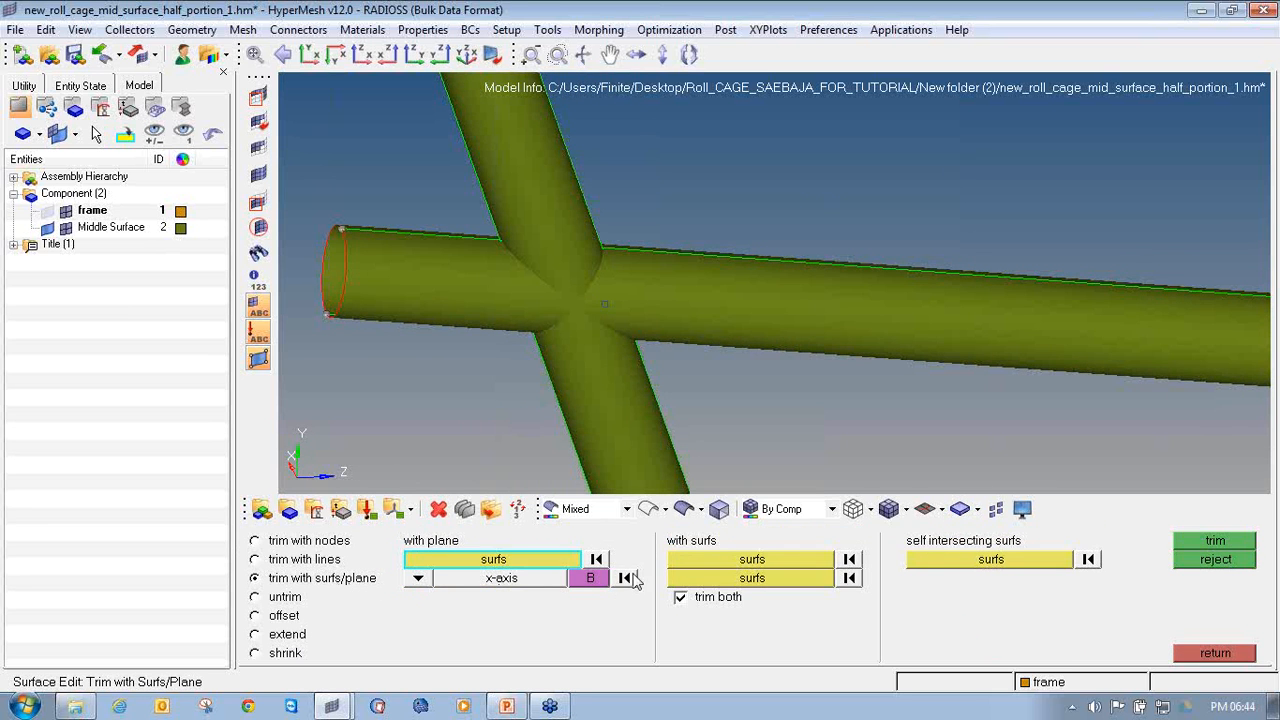
left_click(677, 561)
left_click(383, 322)
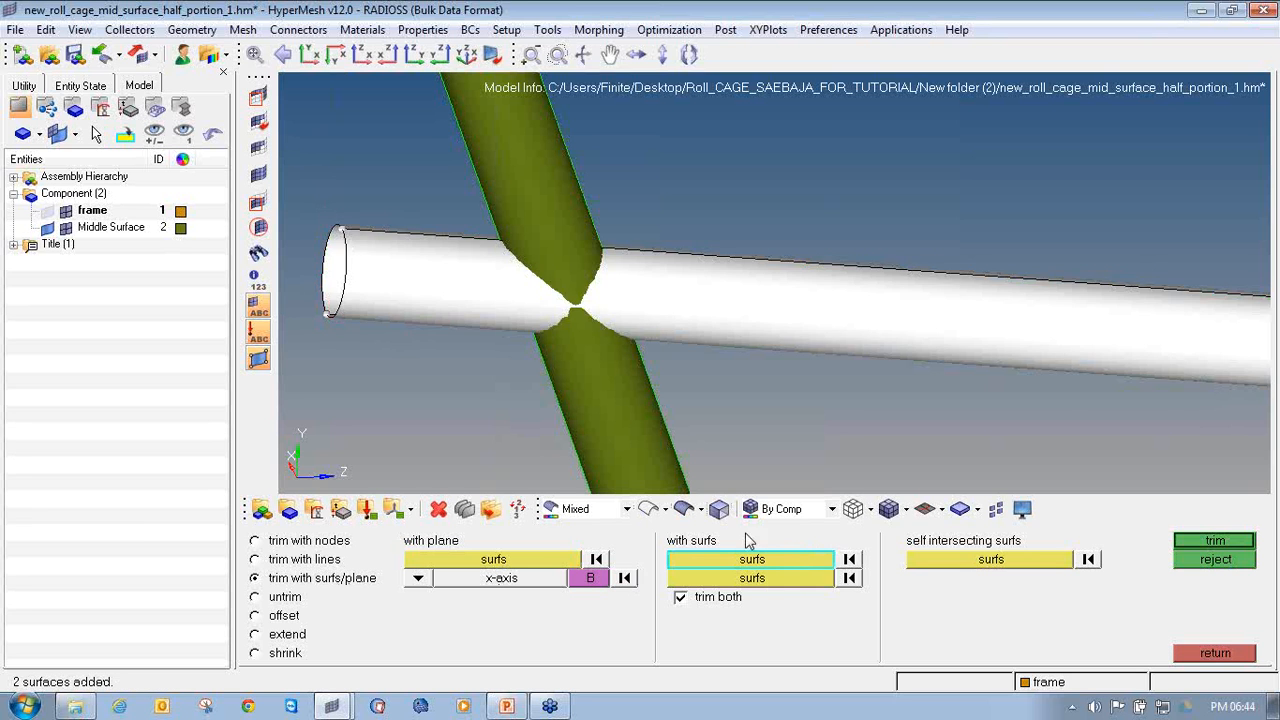
left_click(770, 581)
left_click_drag(664, 449, 503, 417, "shift")
left_click(1232, 544)
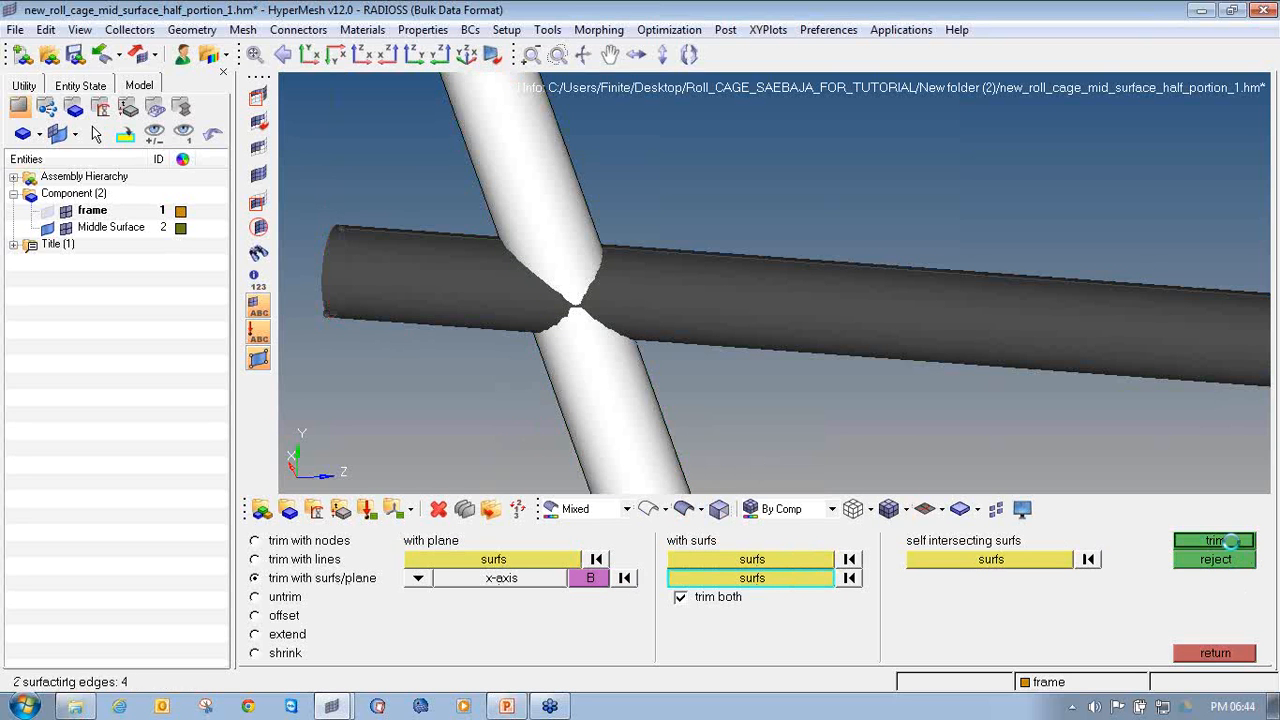
Split the cross tube's narrow strip between the two intersection curves, from a node on one curve to the other curve.
mouse_move(675, 316)
left_mouse_down("ctrl")
mouse_move(691, 357)
mouse_move(620, 325)
left_mouse_up("ctrl")
scroll(575, 307, "up", 5)
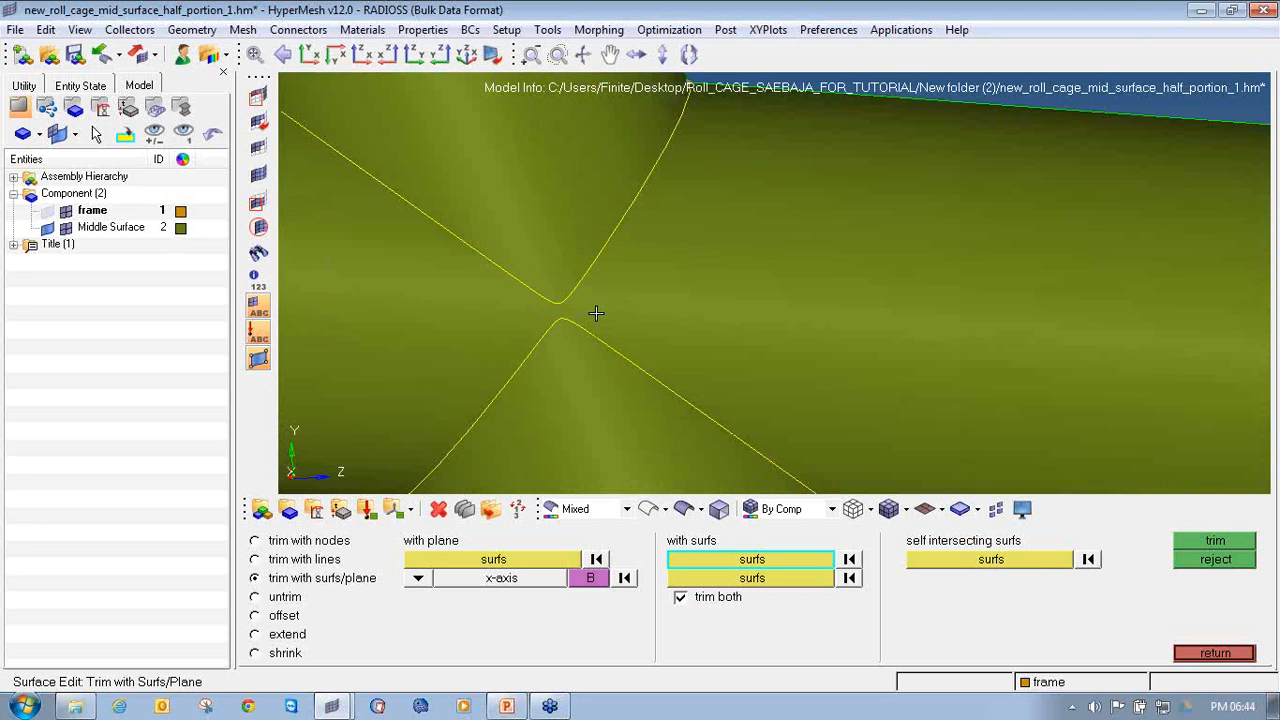
key("F11")
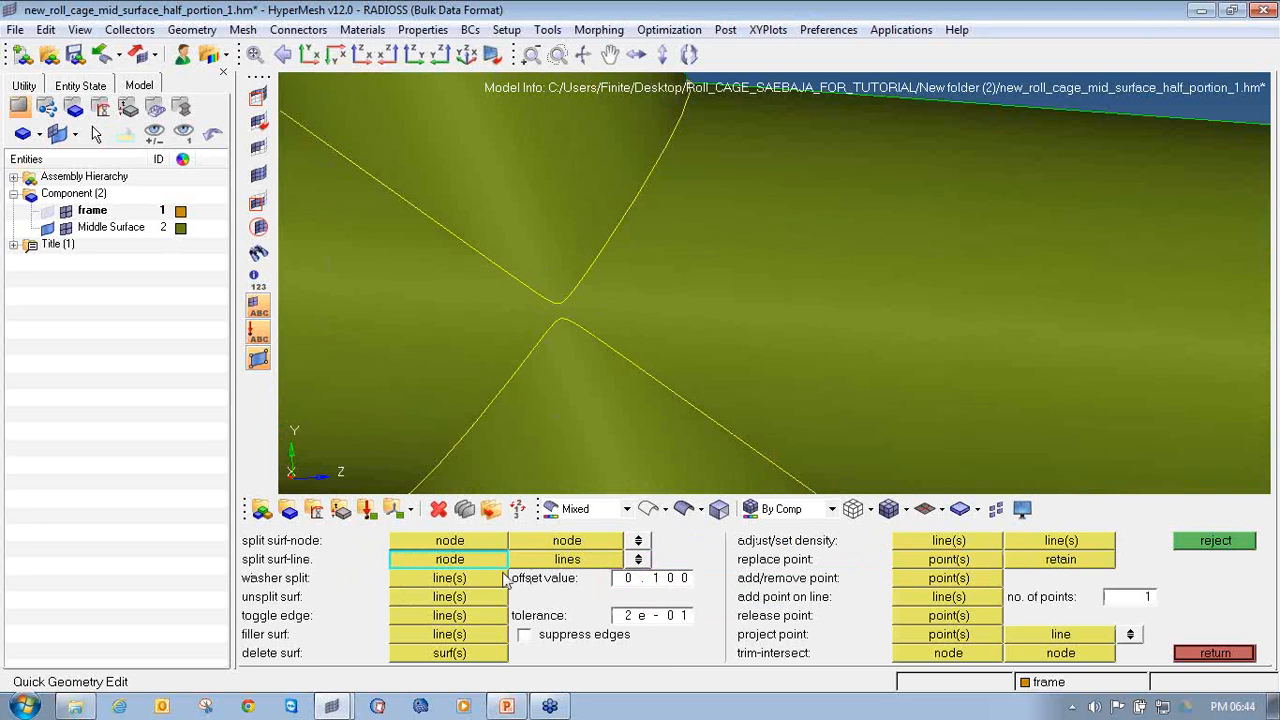
scroll(564, 309, "up", 3, "ctrl")
left_click(556, 331)
left_click(546, 295)
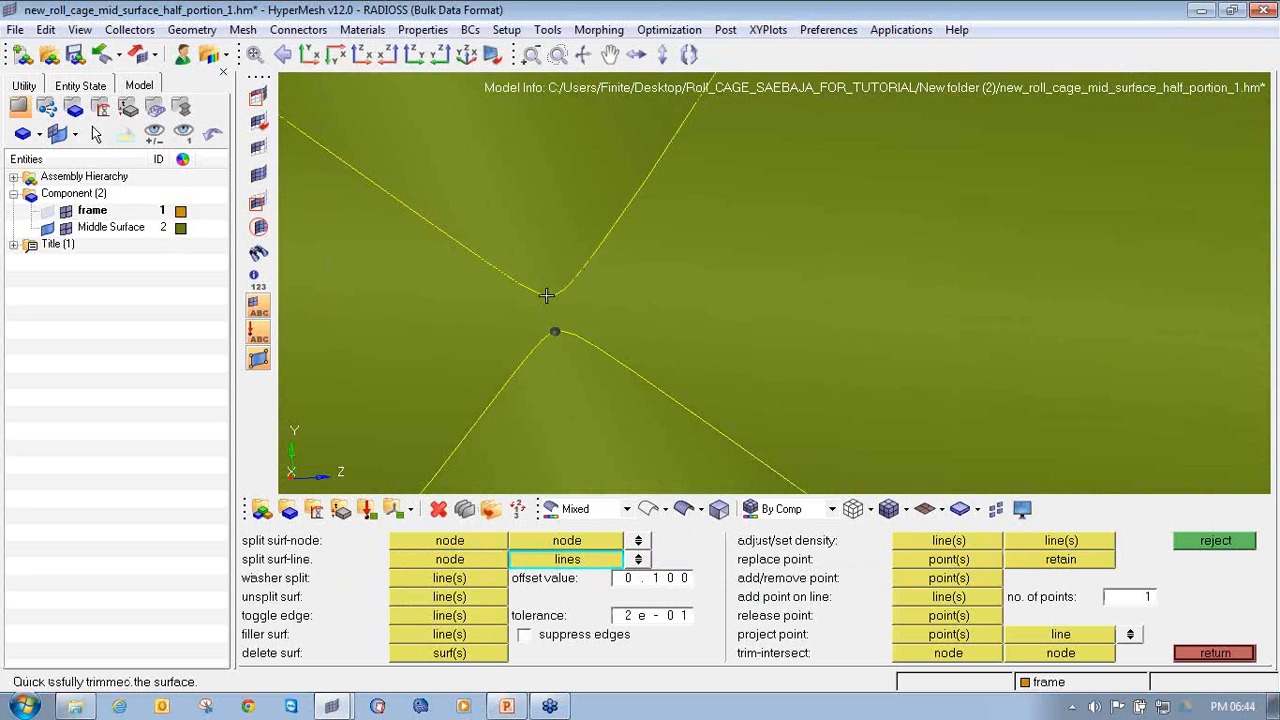
Split the matching narrow strip between the intersection curves on the opposite side of the joint.
scroll(554, 323, "down", 6, "ctrl")
left_click_drag(531, 354, 911, 303, "ctrl")
right_click(715, 324)
scroll(731, 346, "up", 6, "ctrl")
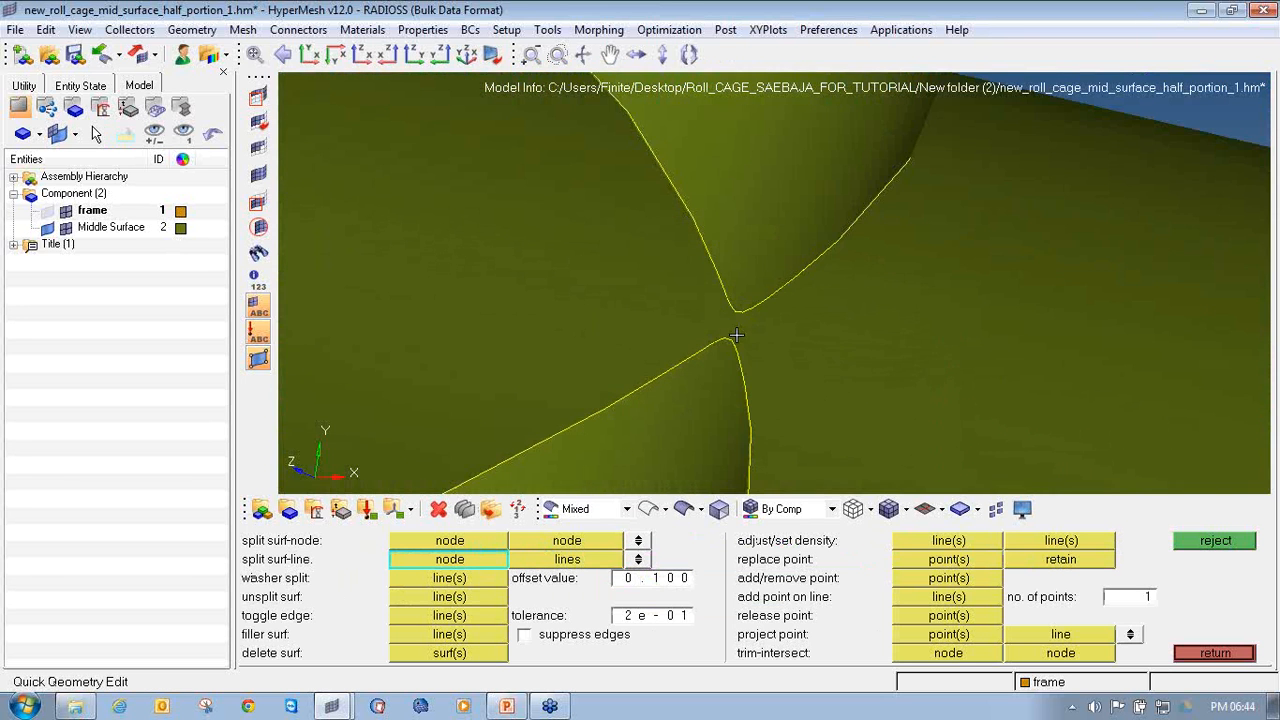
left_click(733, 337)
left_click(737, 309)
scroll(750, 335, "down", 6, "ctrl")
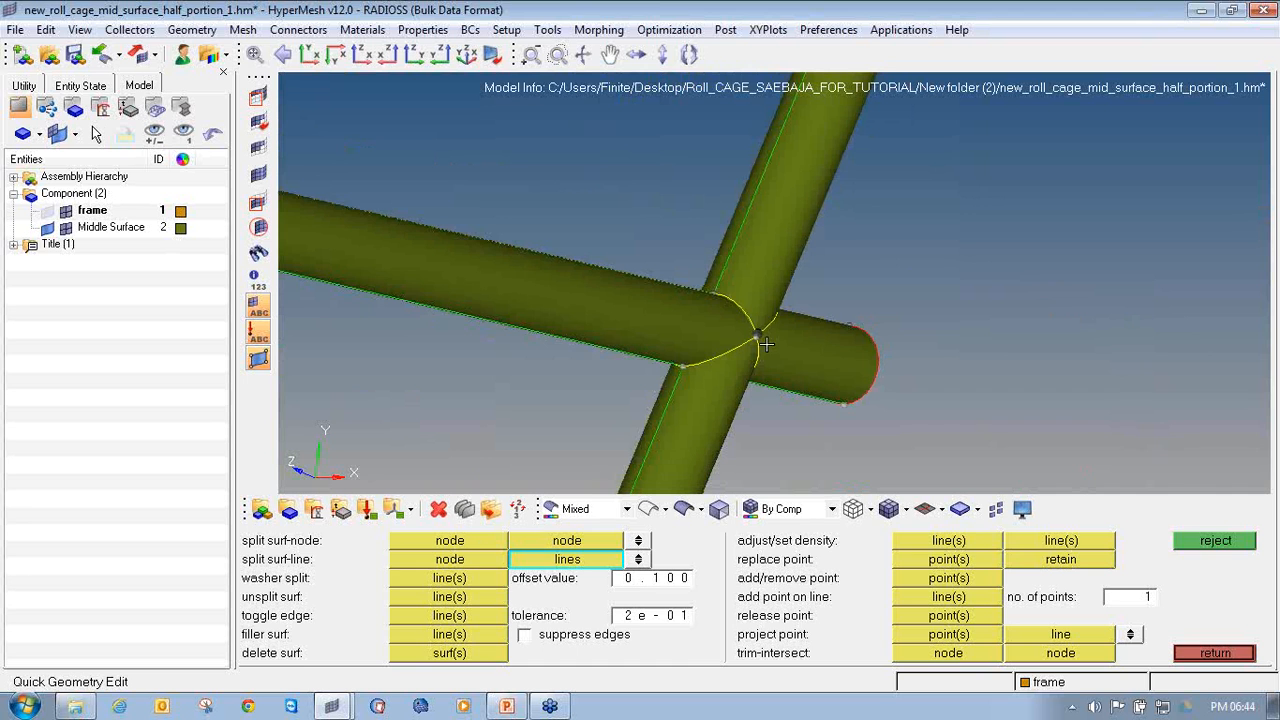
right_click(766, 344)
key("F2")
left_click(830, 366)
right_click(811, 365)
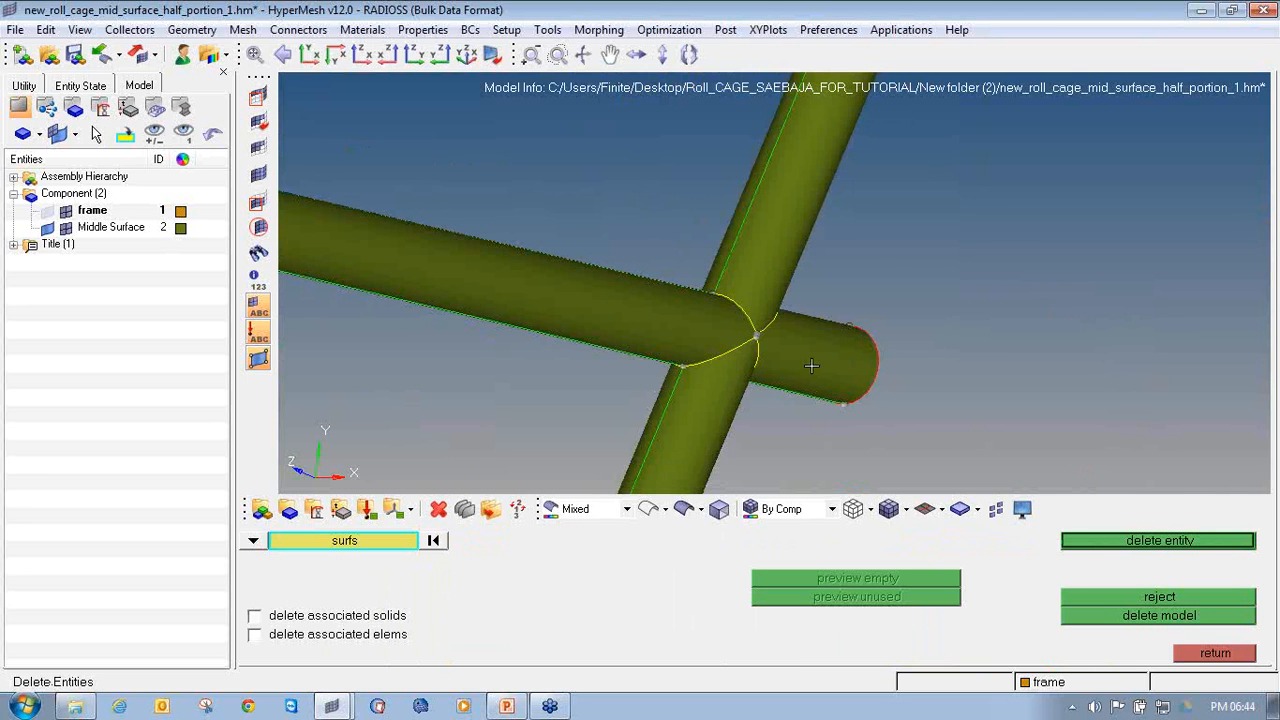
Trim the cross tube surface normal to the surface with the short split line joining the intersection curves on one side.
scroll(766, 330, "up", 6, "ctrl")
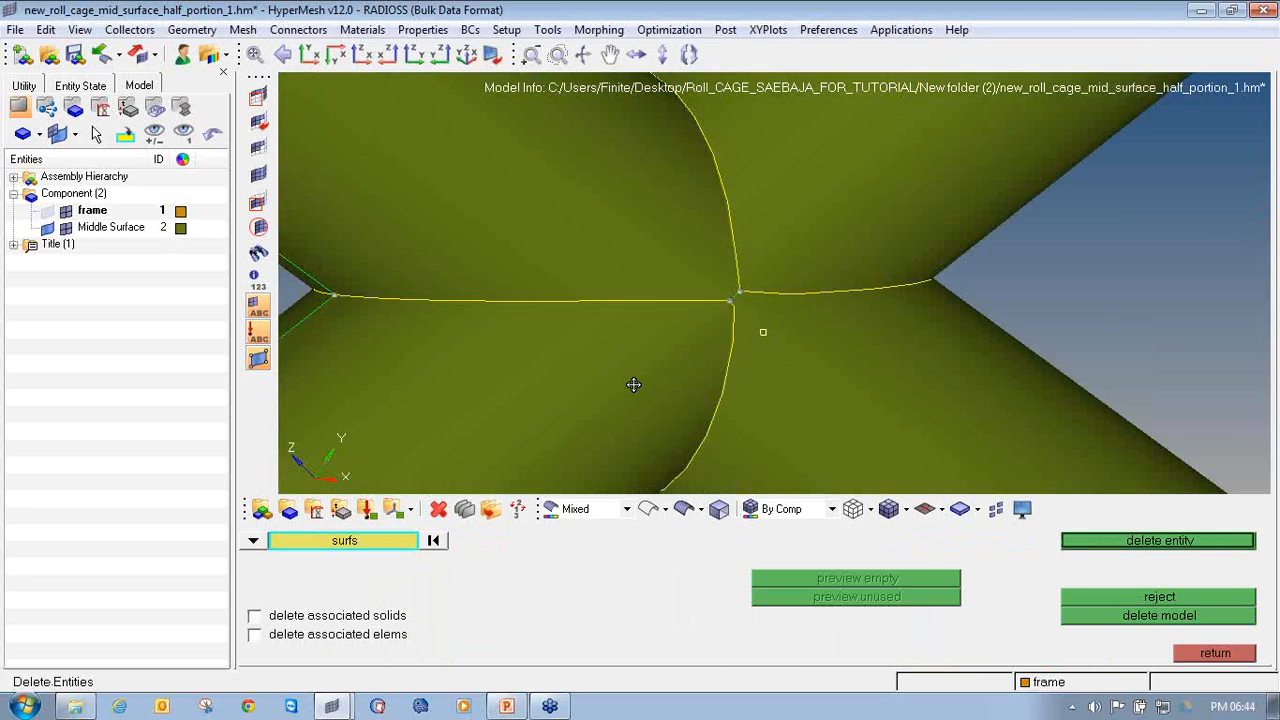
left_click_drag(631, 380, 799, 342, "ctrl")
key("shift+F9")
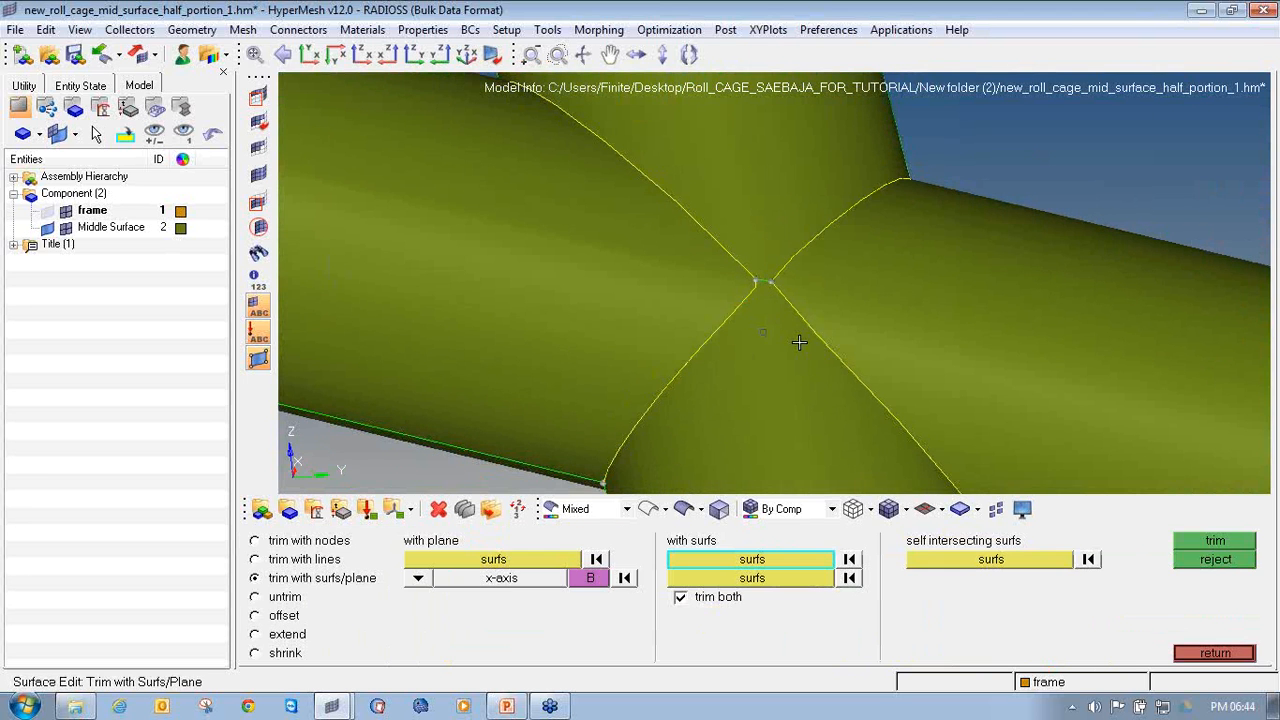
left_click(318, 560)
left_click(740, 420)
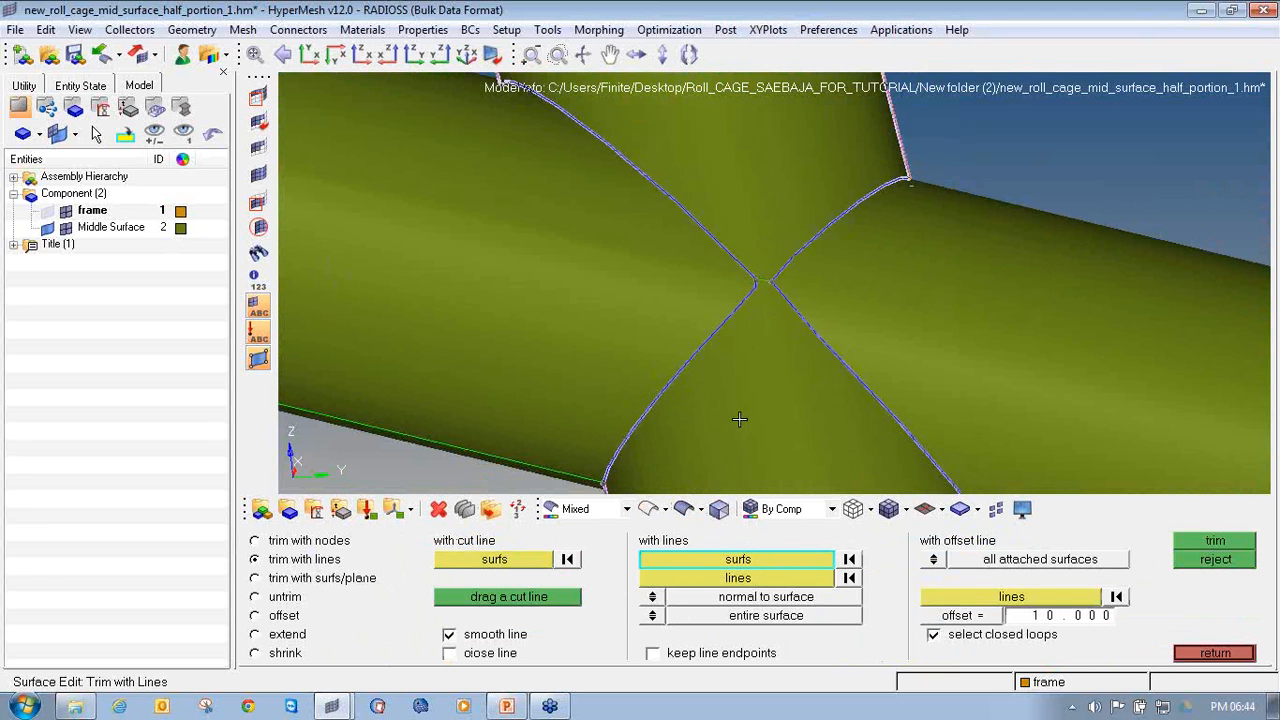
left_click(762, 580)
scroll(760, 290, "up", 3)
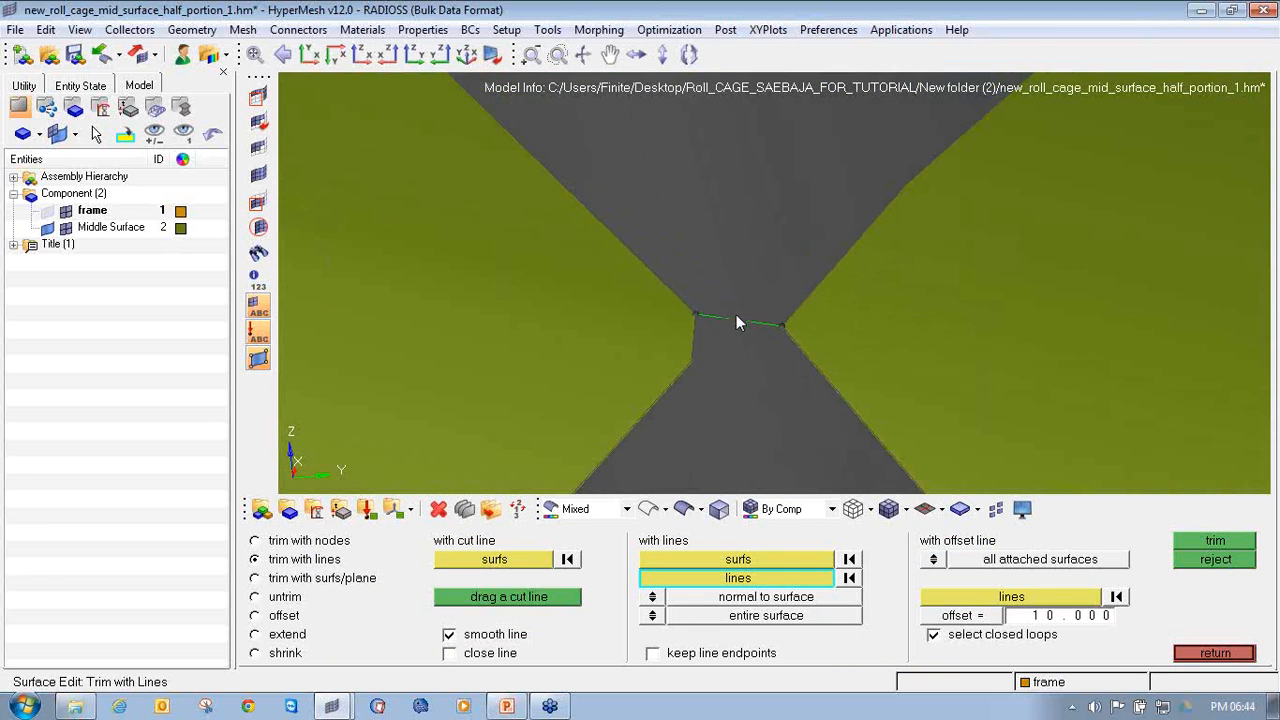
left_click(736, 320)
middle_click(760, 358)
scroll(760, 360, "down", 4)
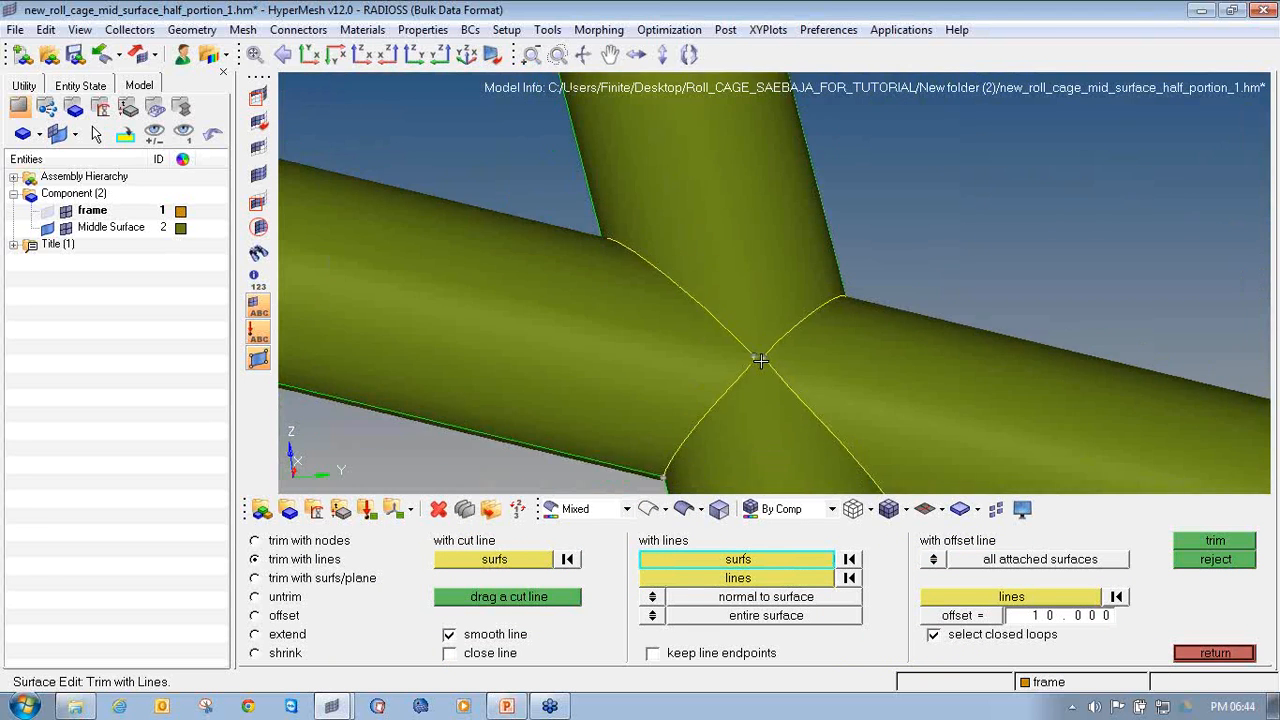
Trim the cross tube surface with the short split line on the other side of the joint.
scroll(760, 361, "down", 3, "ctrl")
mouse_move(855, 357)
left_mouse_down("ctrl")
mouse_move(737, 331)
mouse_move(783, 343)
mouse_move(754, 358)
mouse_move(1014, 370)
left_mouse_up("ctrl")
right_click_drag(1014, 370, 669, 349, "ctrl")
scroll(580, 337, "up", 5, "ctrl")
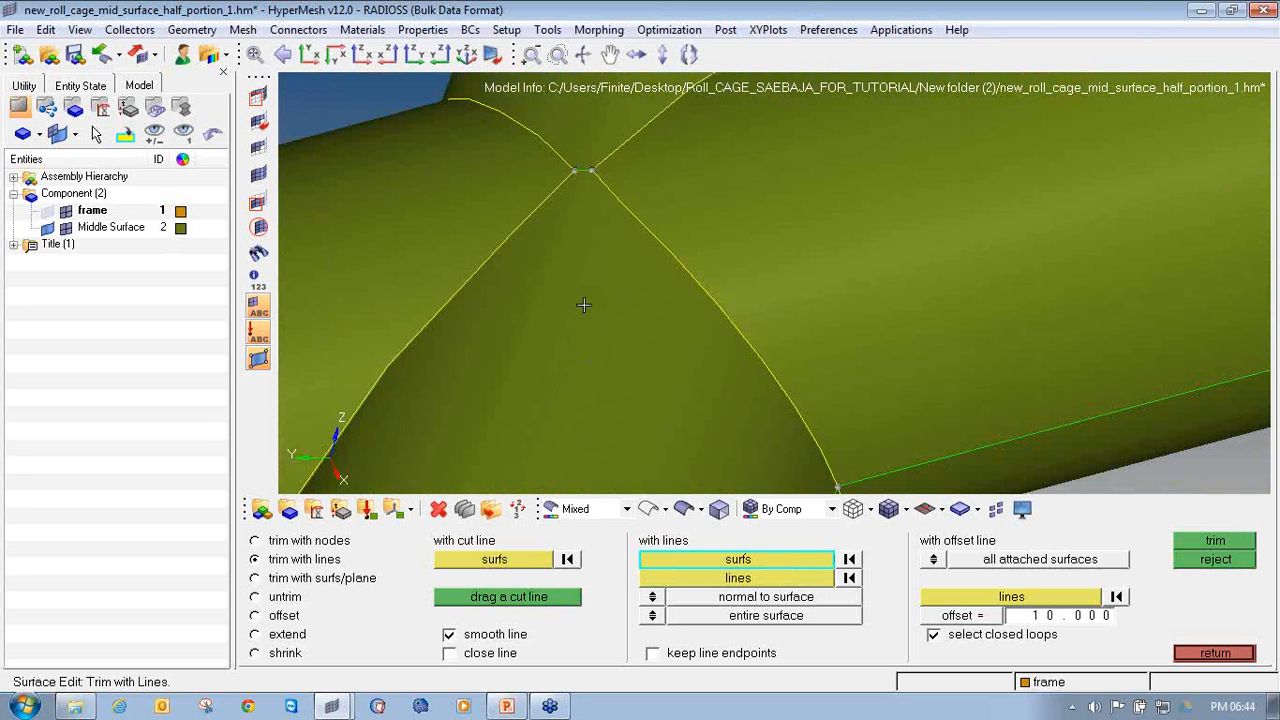
left_click(584, 305)
left_click(728, 579)
scroll(697, 488, "down", 2, "ctrl")
scroll(612, 300, "up", 6, "ctrl")
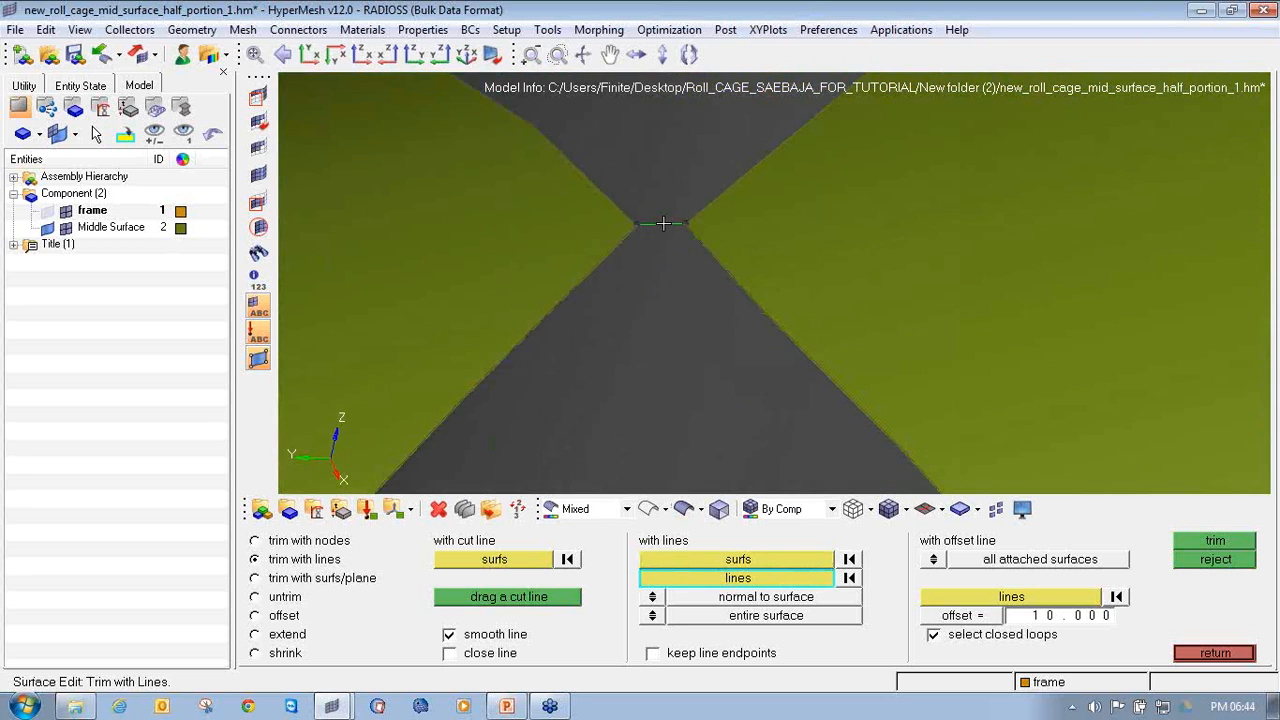
scroll(660, 226, "up", 2, "ctrl")
scroll(683, 291, "down", 6, "ctrl")
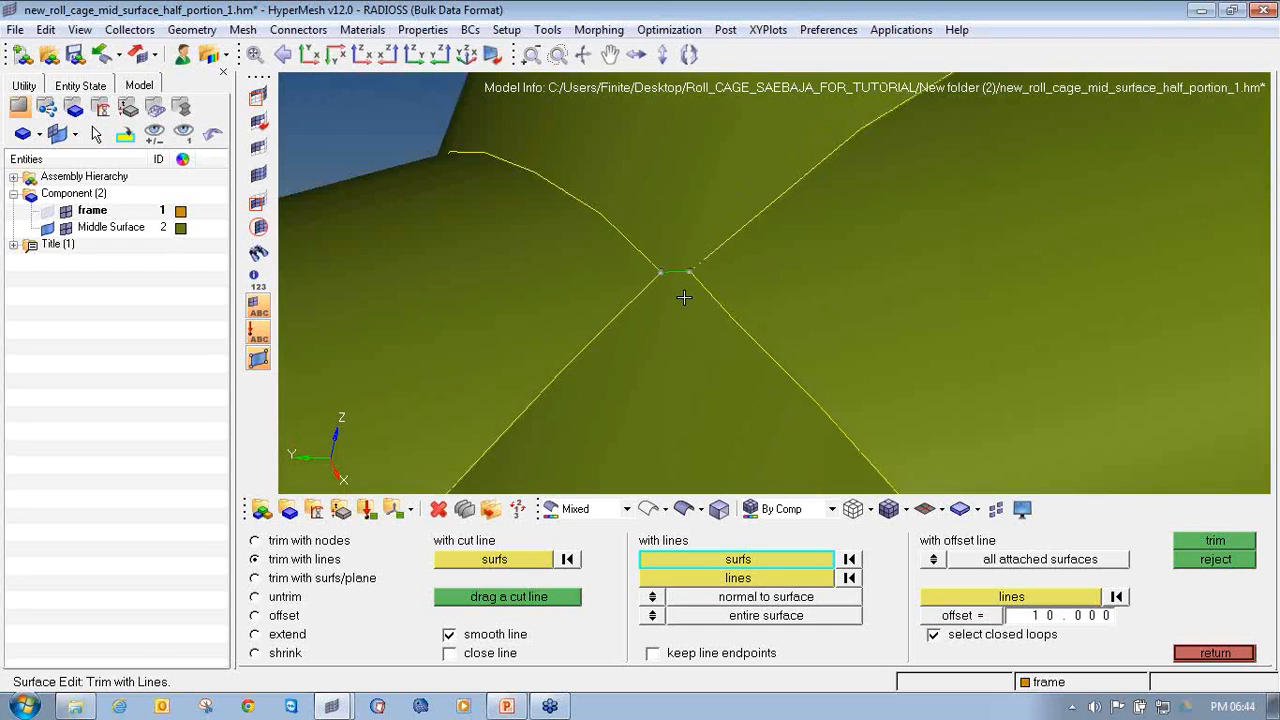
Delete the cross tube's extended end that protrudes beyond the upright tube.
right_click_drag(628, 396, 620, 352, "ctrl")
key("F2")
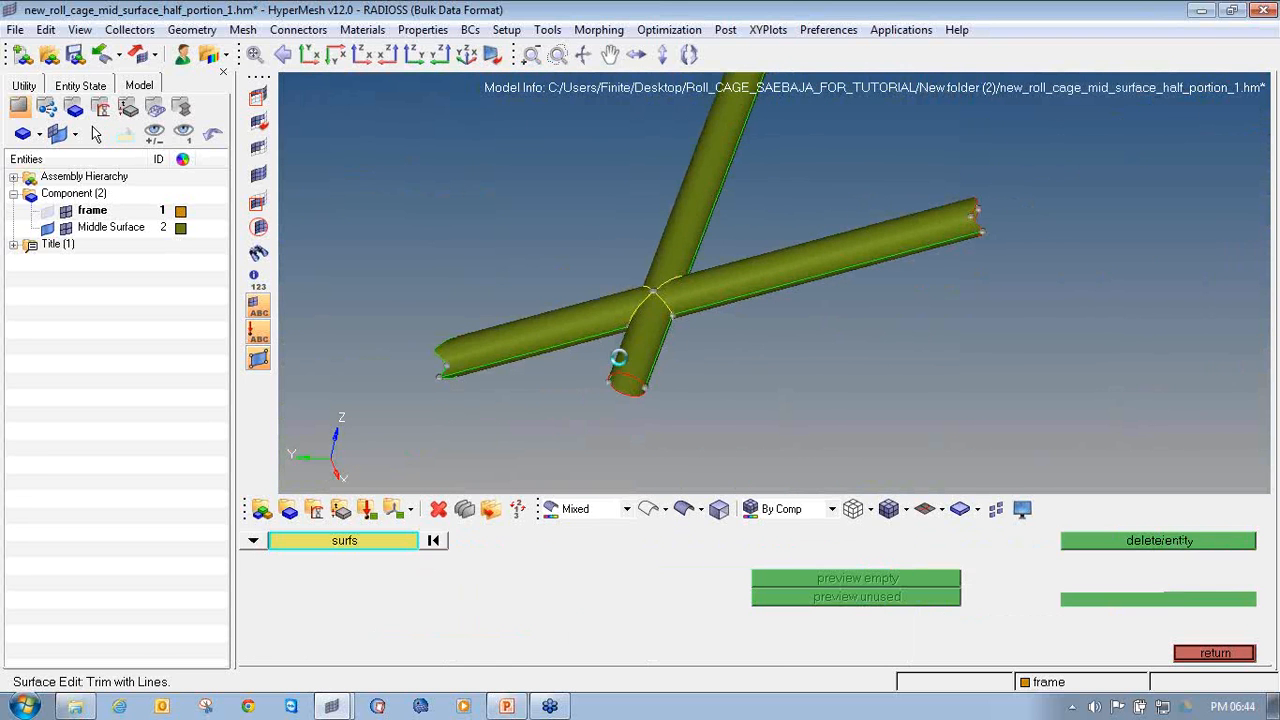
left_click(631, 360)
left_click_drag(622, 396, 498, 337, "ctrl")
middle_click(614, 391)
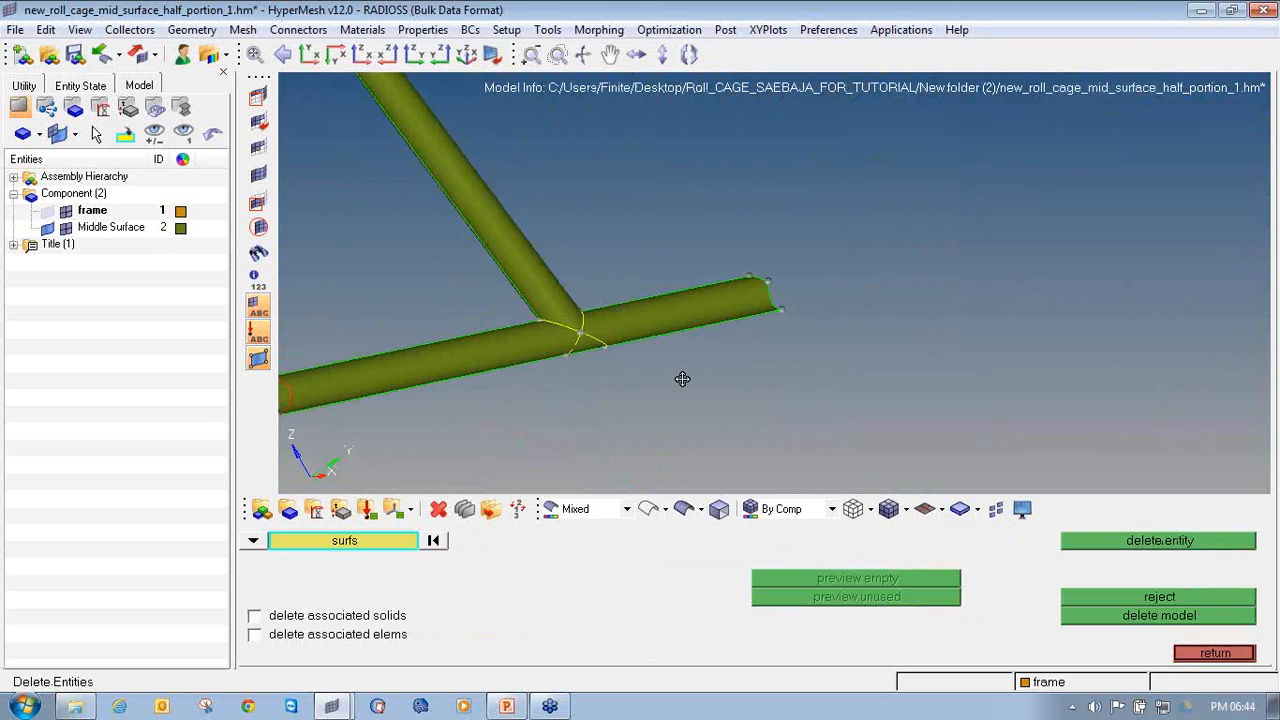
Mask the outer surfaces of both tubes so only the leftover surfaces inside the joint stay displayed.
left_click_drag(683, 380, 556, 378, "ctrl")
left_click(257, 97)
left_click_drag(640, 180, 830, 250, "ctrl")
left_click_drag(832, 251, 529, 117, "shift")
left_click_drag(718, 386, 495, 380, "shift")
scroll(550, 313, "up", 3, "ctrl")
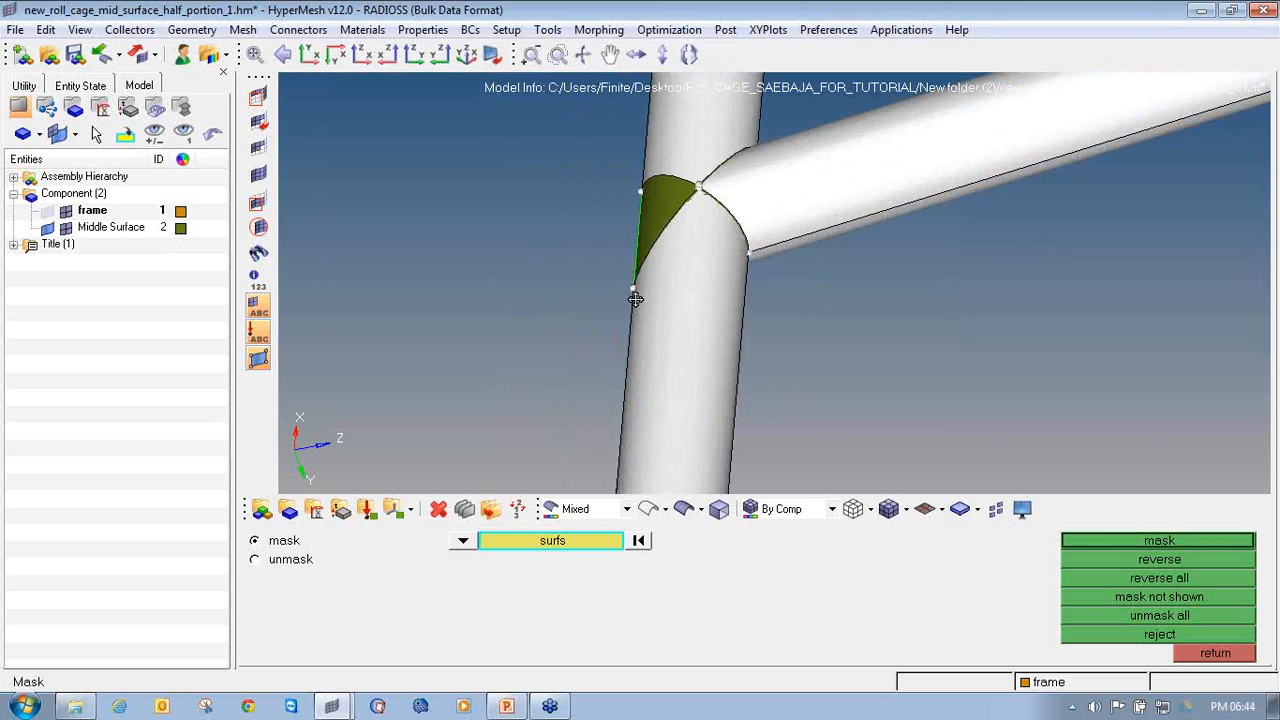
mouse_move(705, 251)
left_mouse_down("ctrl")
mouse_move(943, 240)
mouse_move(623, 243)
mouse_move(666, 204)
mouse_move(578, 368)
mouse_move(700, 270)
left_mouse_up("ctrl")
left_click(623, 243)
left_click(577, 251)
left_click(1189, 540)
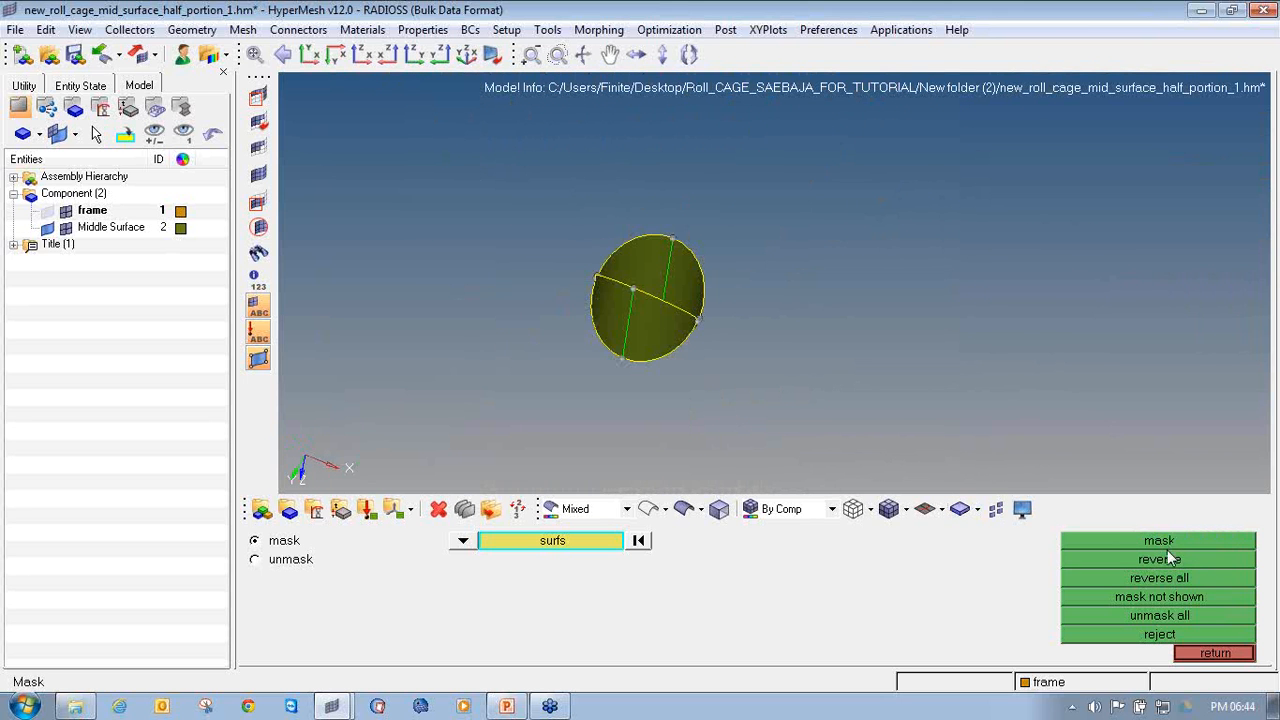
Delete all the isolated leftover surfaces inside the joint and redisplay the masked tubes.
left_click(438, 509)
left_click_drag(777, 386, 457, 203, "shift")
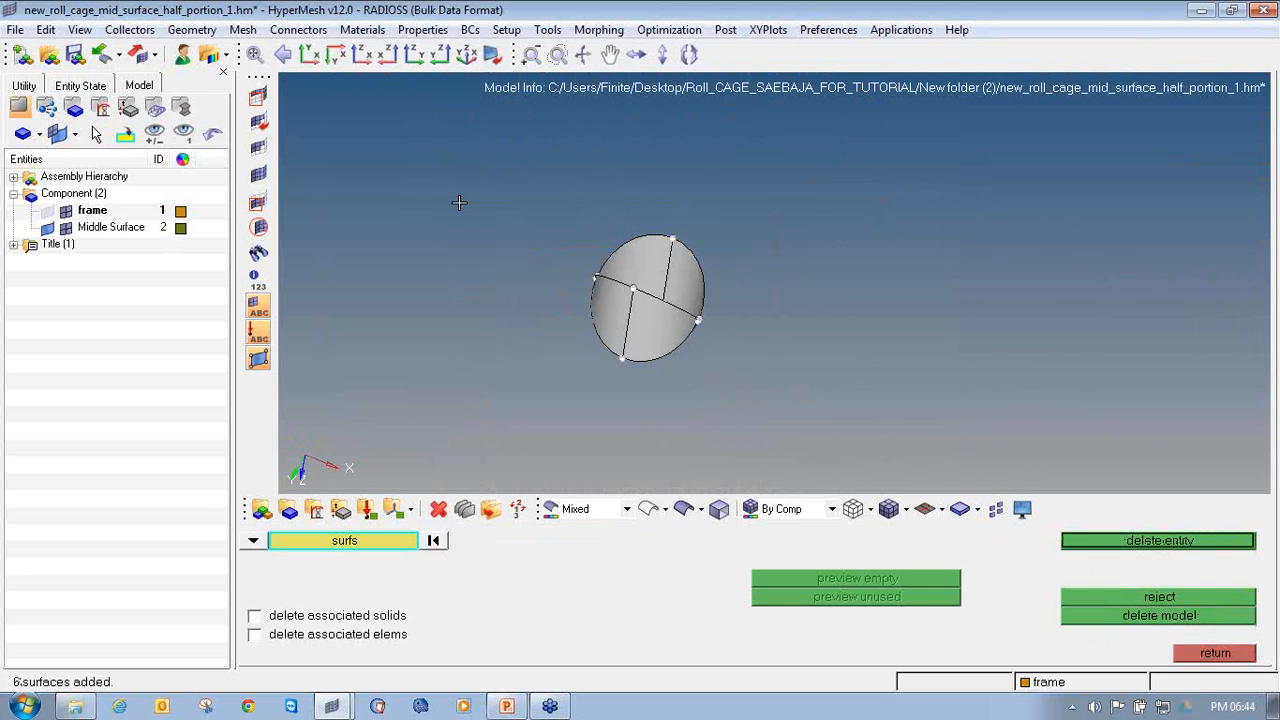
left_click_drag(817, 375, 678, 317, "ctrl")
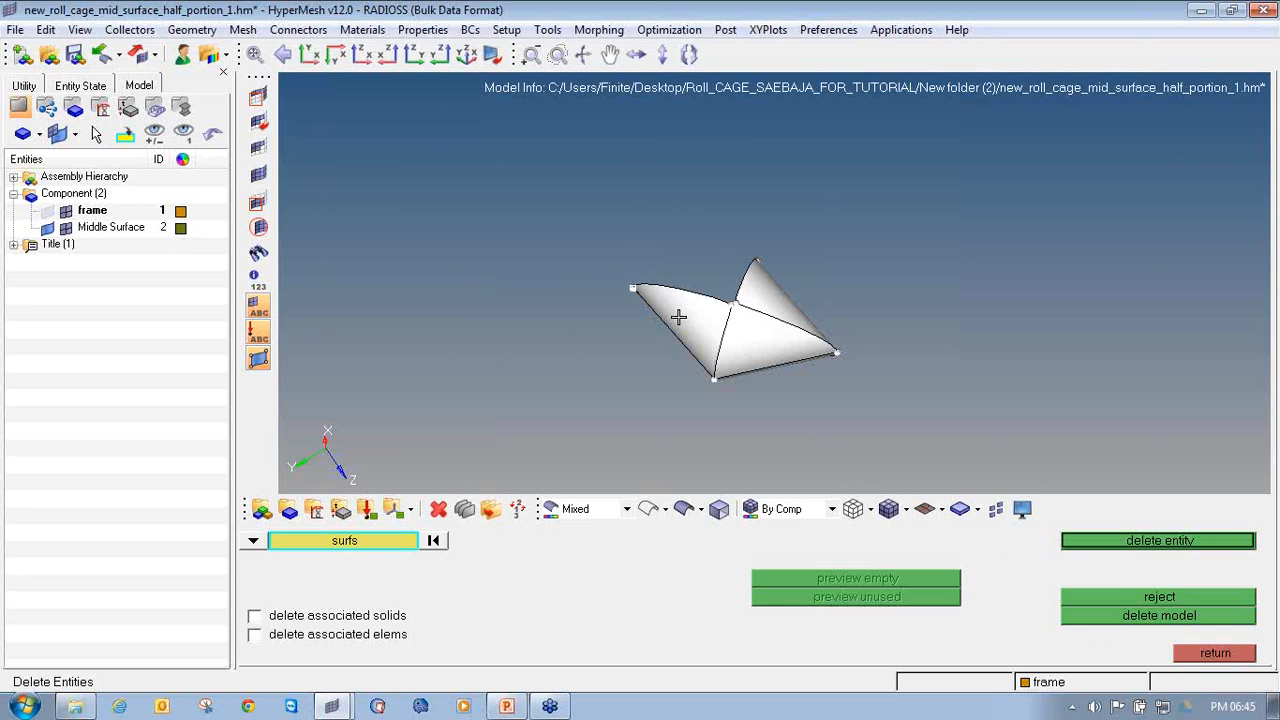
middle_click(678, 317)
left_click(258, 174)
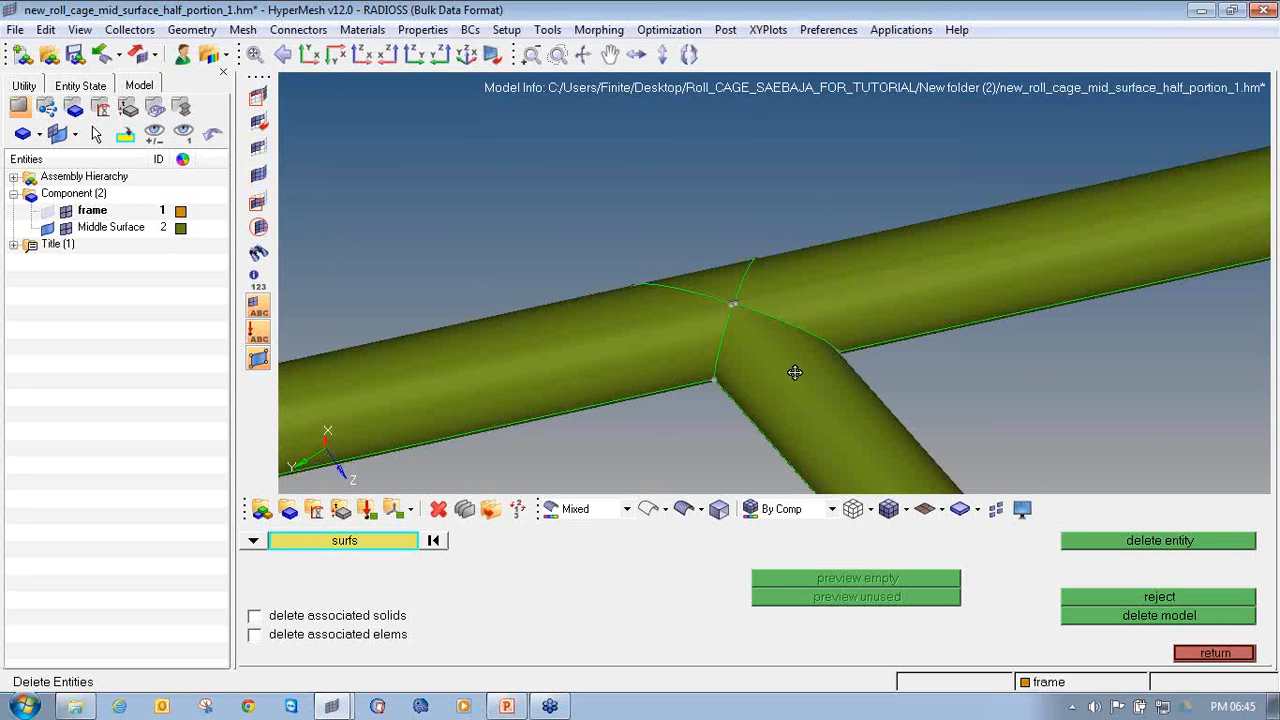
Stitch the short free edges on both sides of the joint by toggling them to shared with tolerance 2e-01.
left_click_drag(649, 339, 893, 403, "ctrl")
scroll(797, 446, "up", 10, "ctrl")
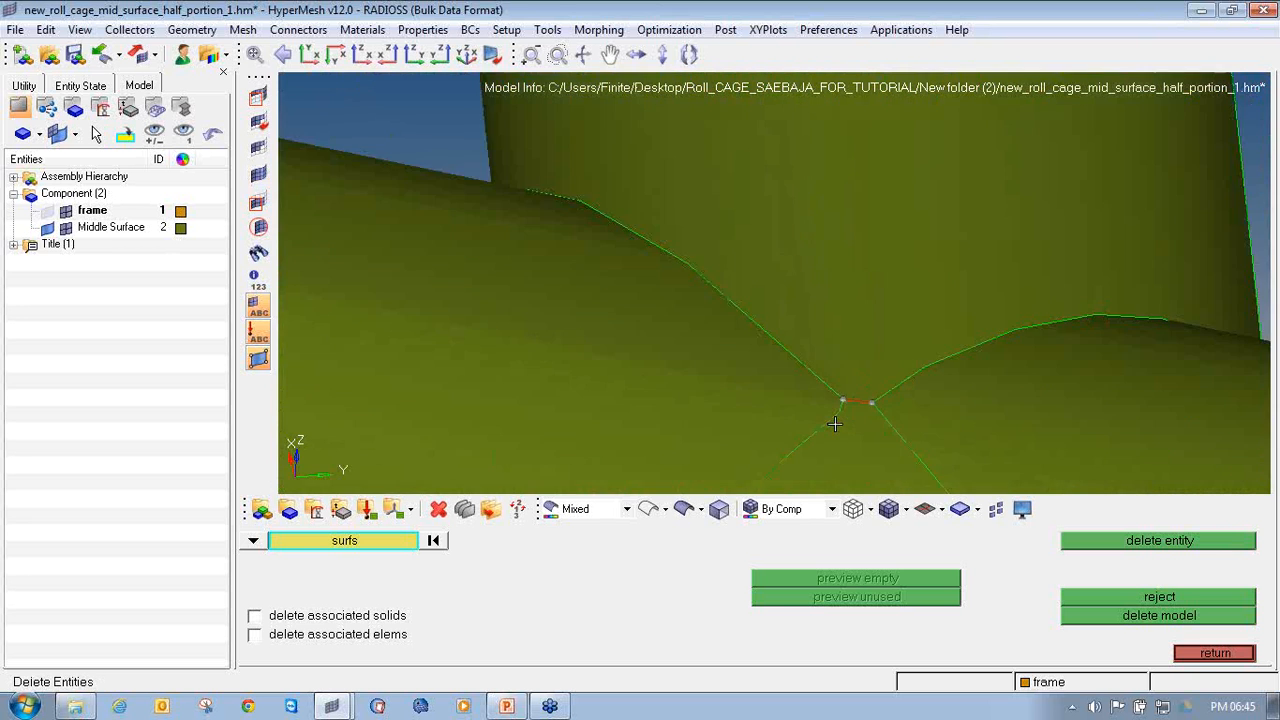
key("F11")
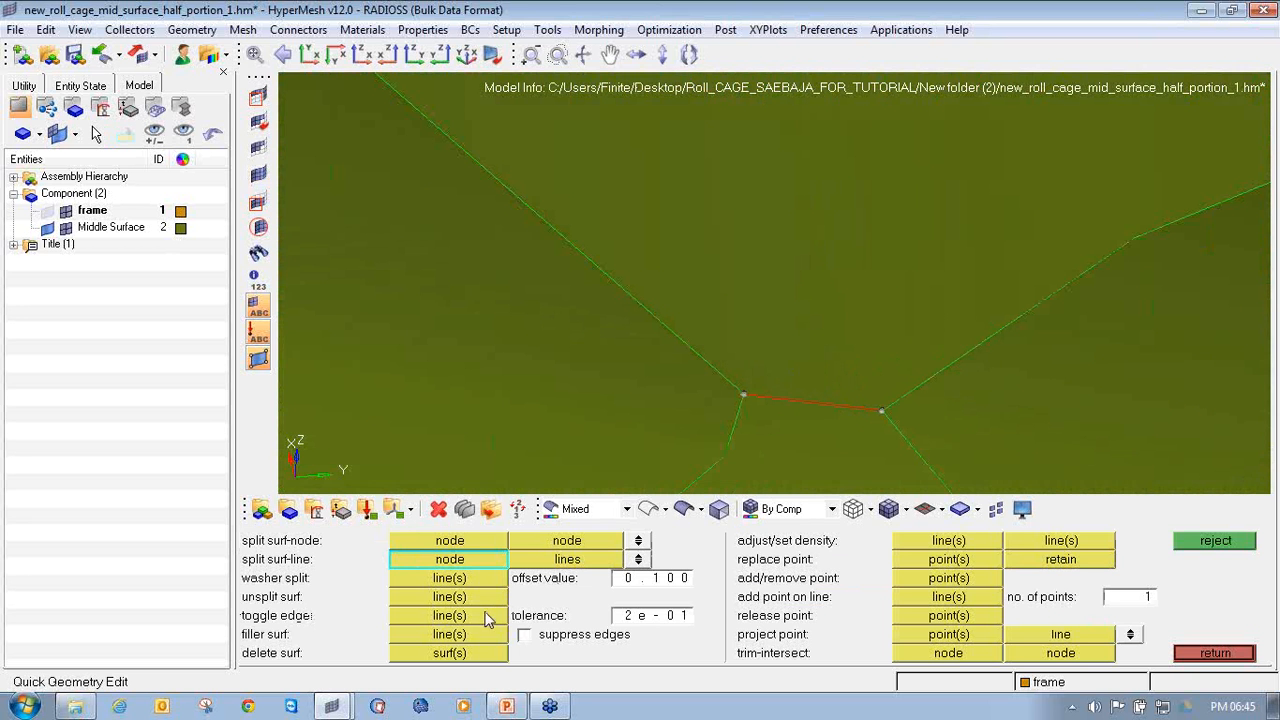
left_click(486, 616)
left_click(796, 397)
scroll(796, 394, "down", 8, "ctrl")
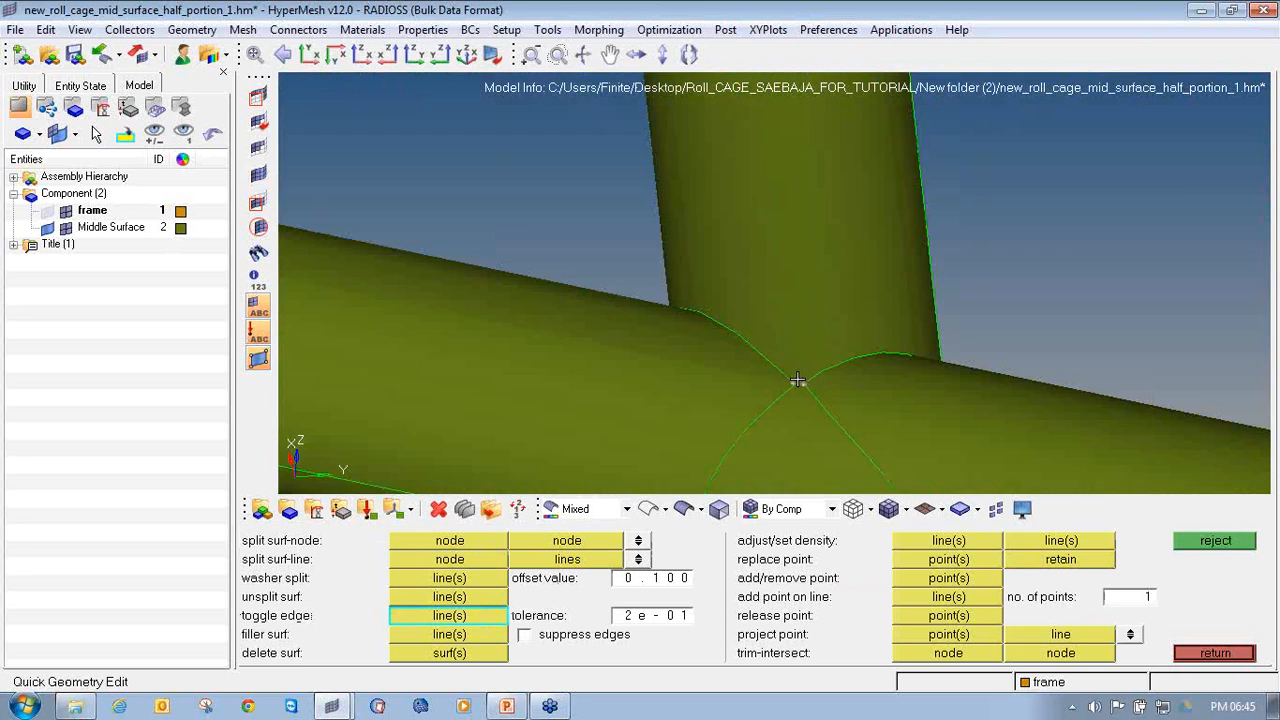
scroll(791, 371, "up", 10, "ctrl")
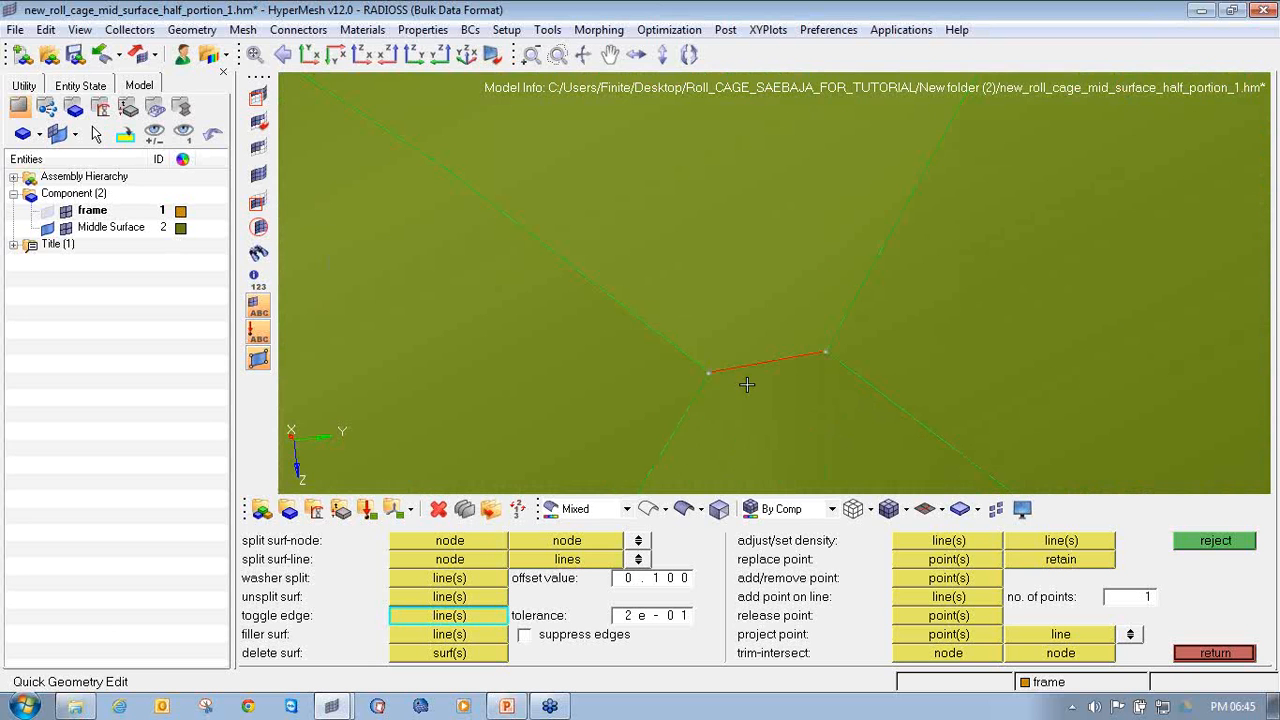
left_click(740, 361)
scroll(740, 362, "down", 8, "ctrl")
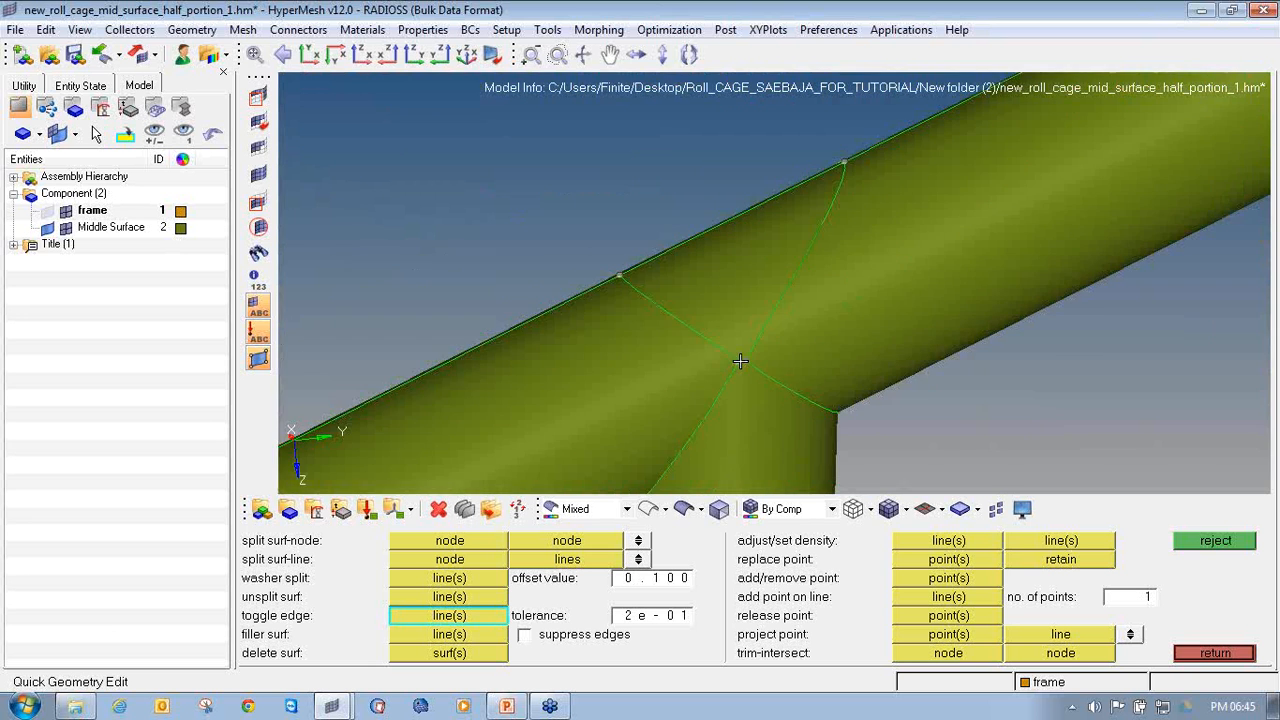
Remove the four trim lines left on the through tube around its joint with the inclined tube using unsplit surface.
left_click_drag(769, 326, 644, 266, "ctrl")
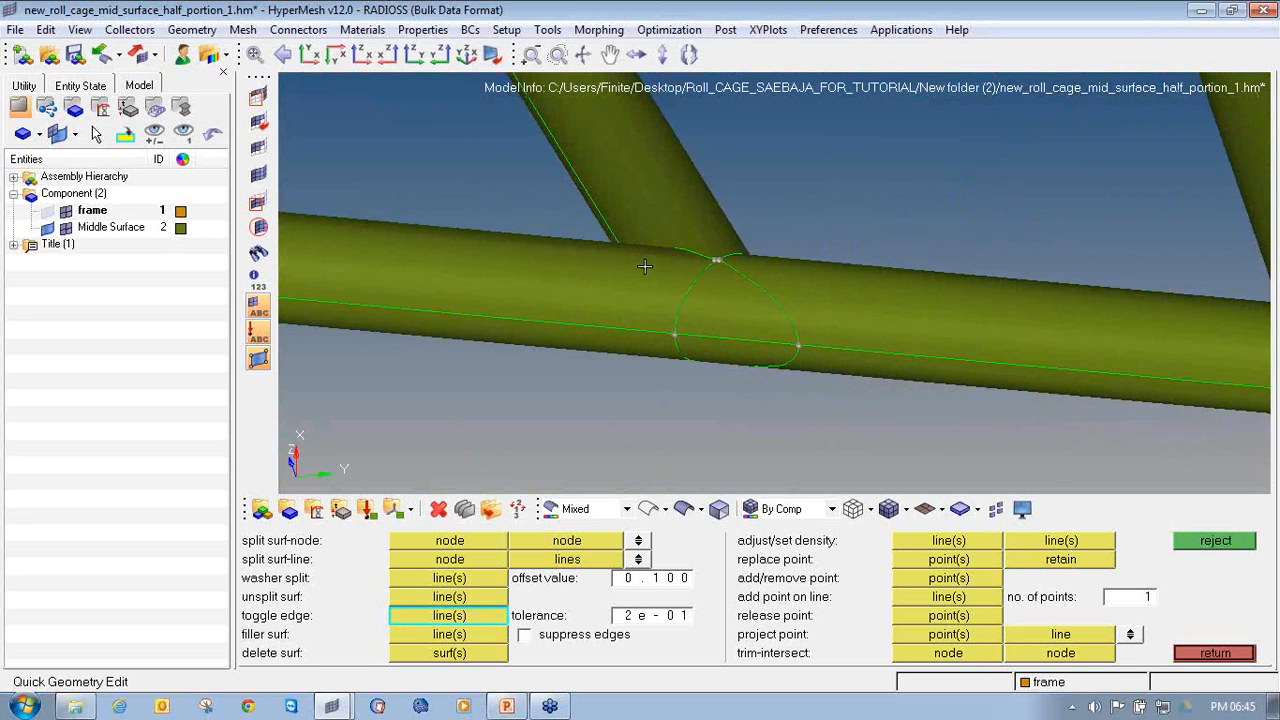
left_click(479, 600)
left_click(690, 300)
left_click(759, 290)
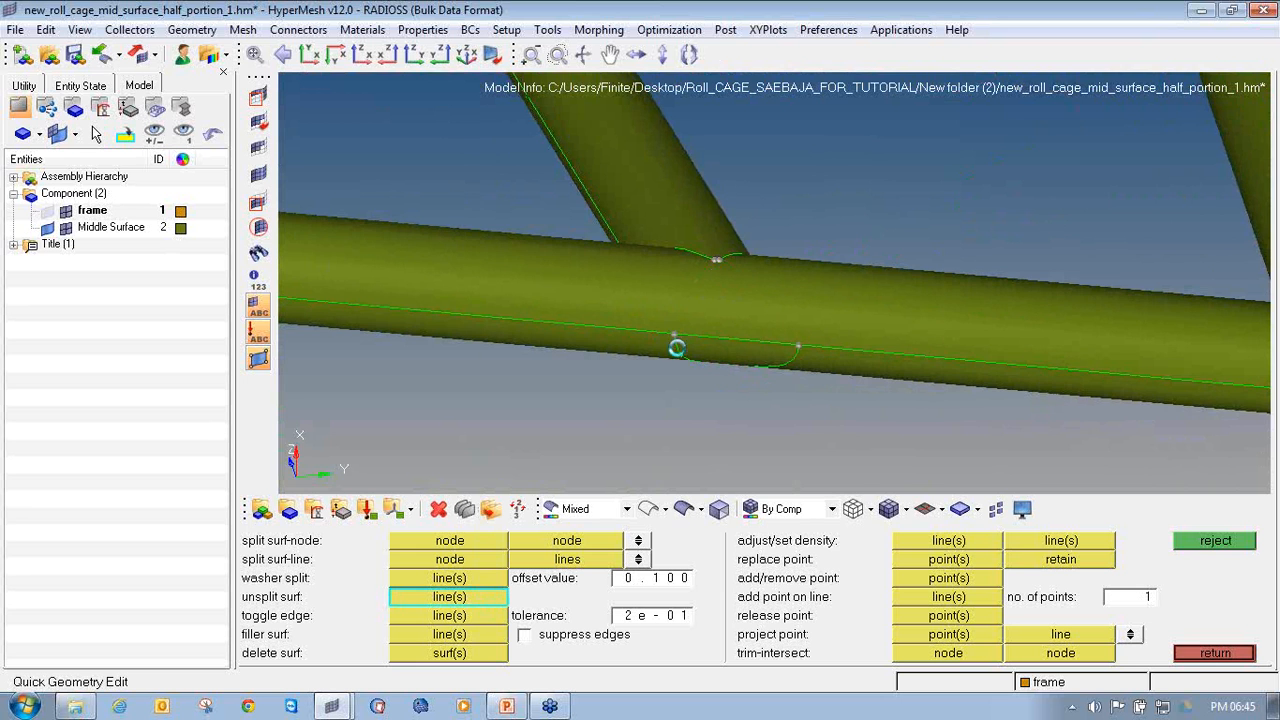
left_click(677, 348)
left_click(780, 363)
Merge the two nearly coincident points on the joint's intersection edge by replacing one with the other.
left_click_drag(741, 384, 648, 370, "ctrl")
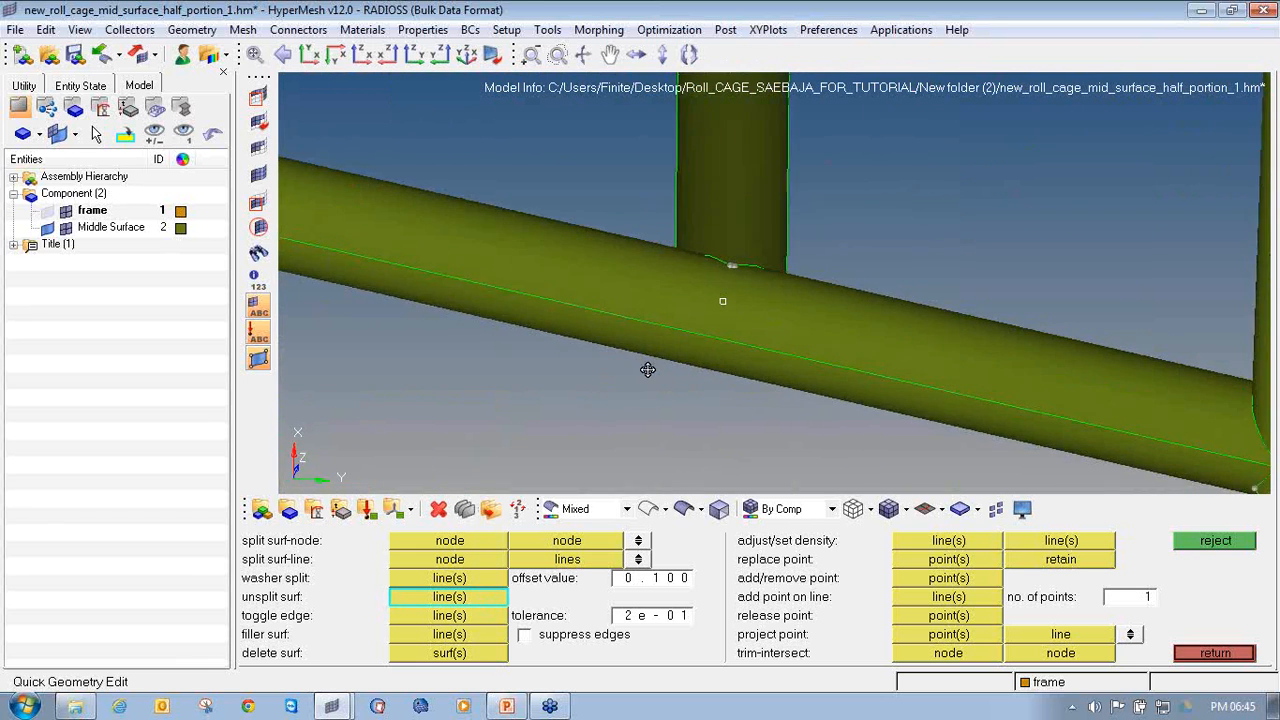
scroll(734, 372, "up", 3)
left_click(922, 563)
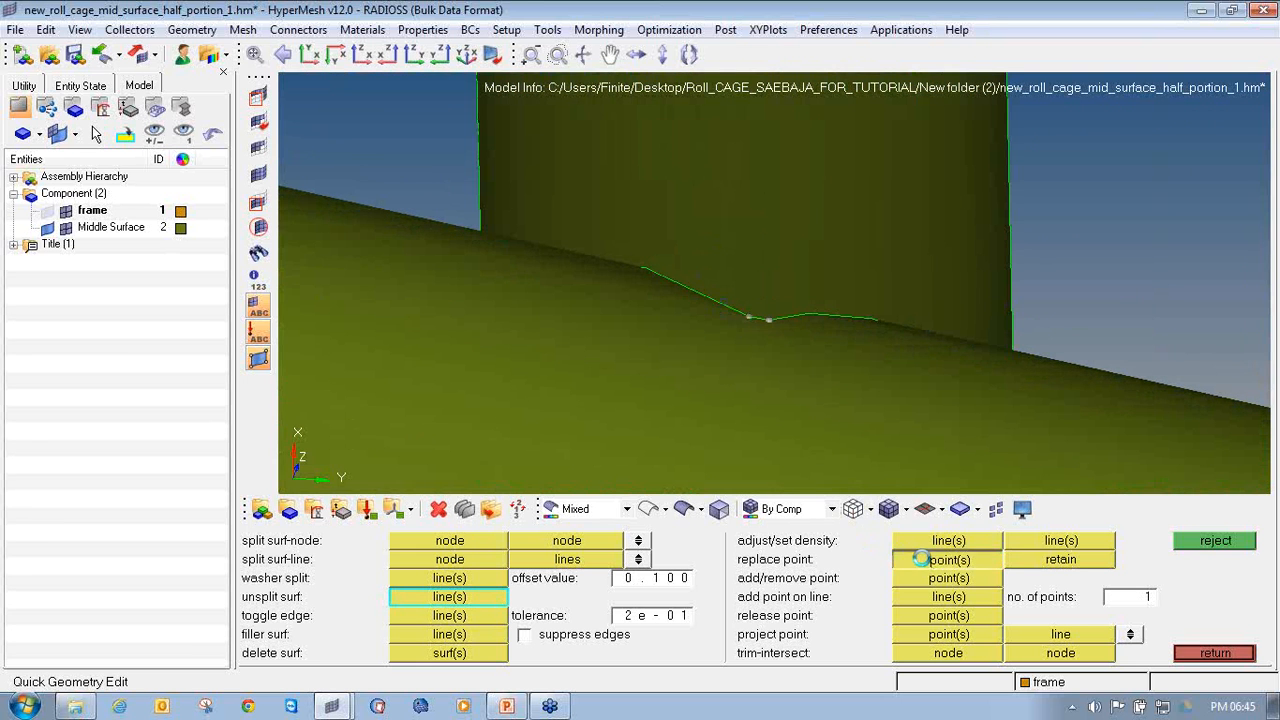
left_click(768, 320)
left_click(748, 317)
scroll(746, 342, "down", 8)
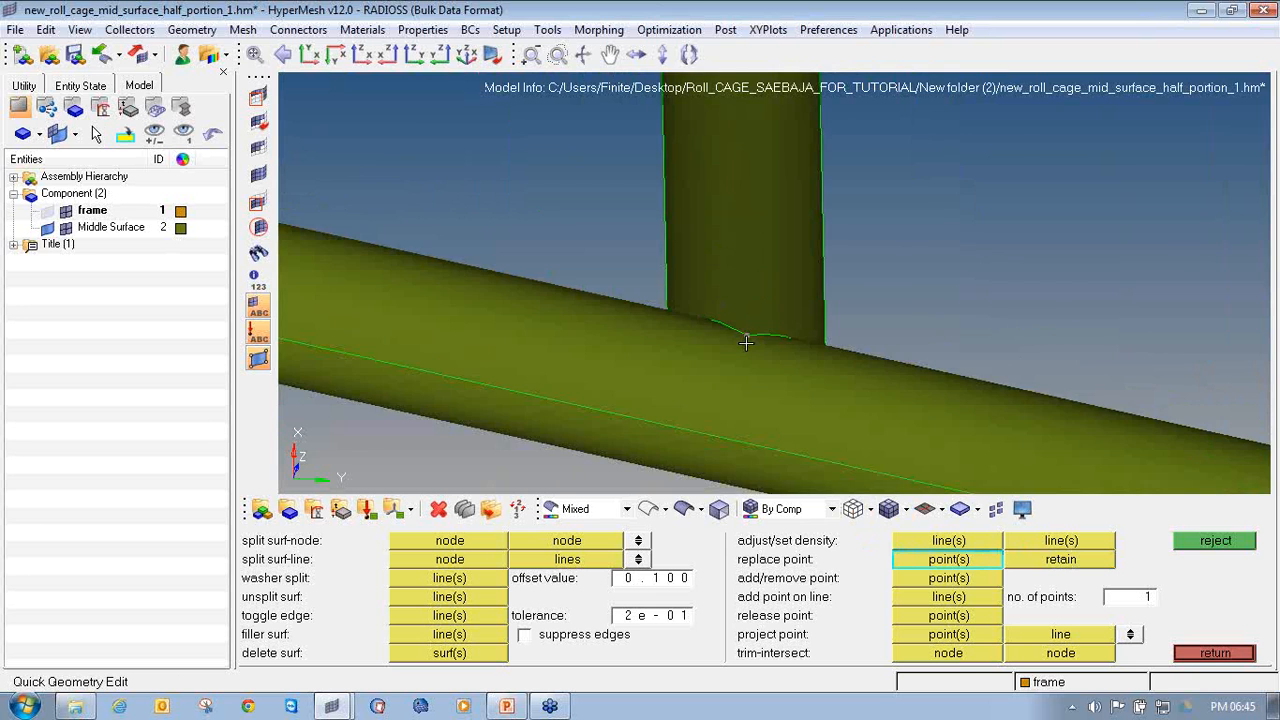
Inspect the cleaned joint from the other side, and examine the rest of the frame for remaining unclean joints.
left_click_drag(751, 373, 677, 394, "ctrl")
scroll(677, 394, "up", 3)
scroll(740, 376, "up", 4)
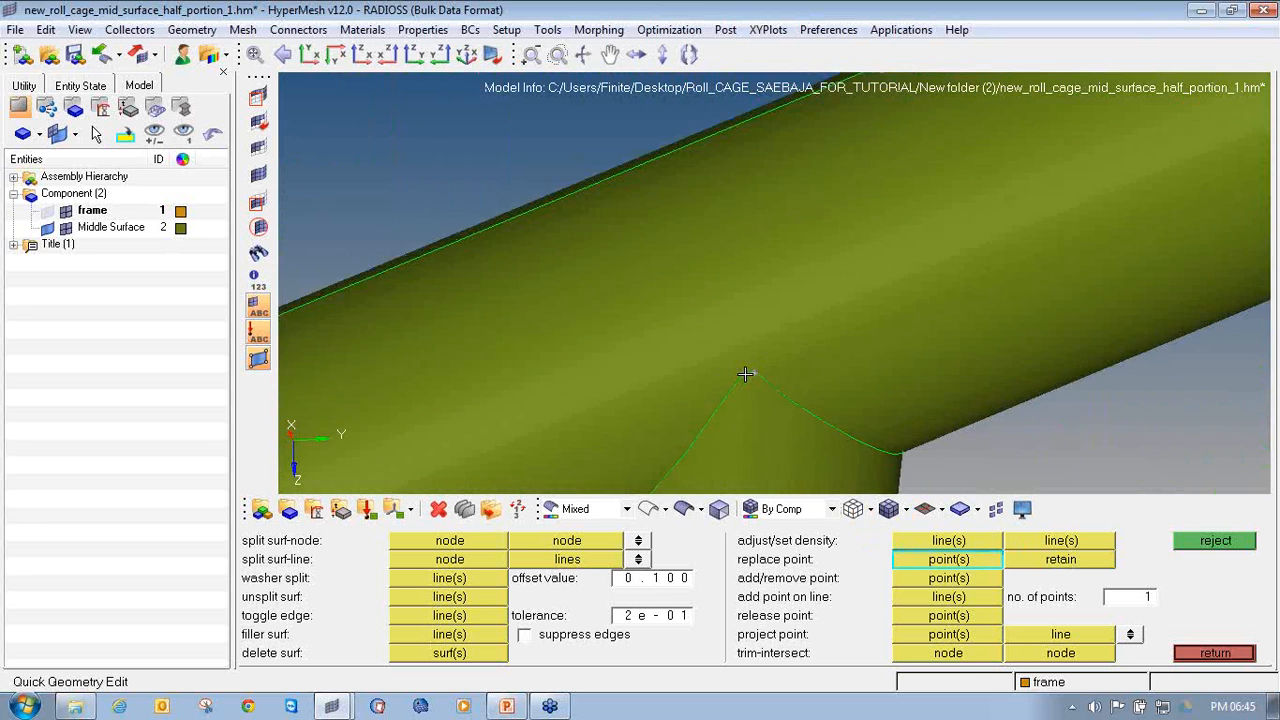
scroll(766, 382, "down", 2)
scroll(766, 382, "down", 5)
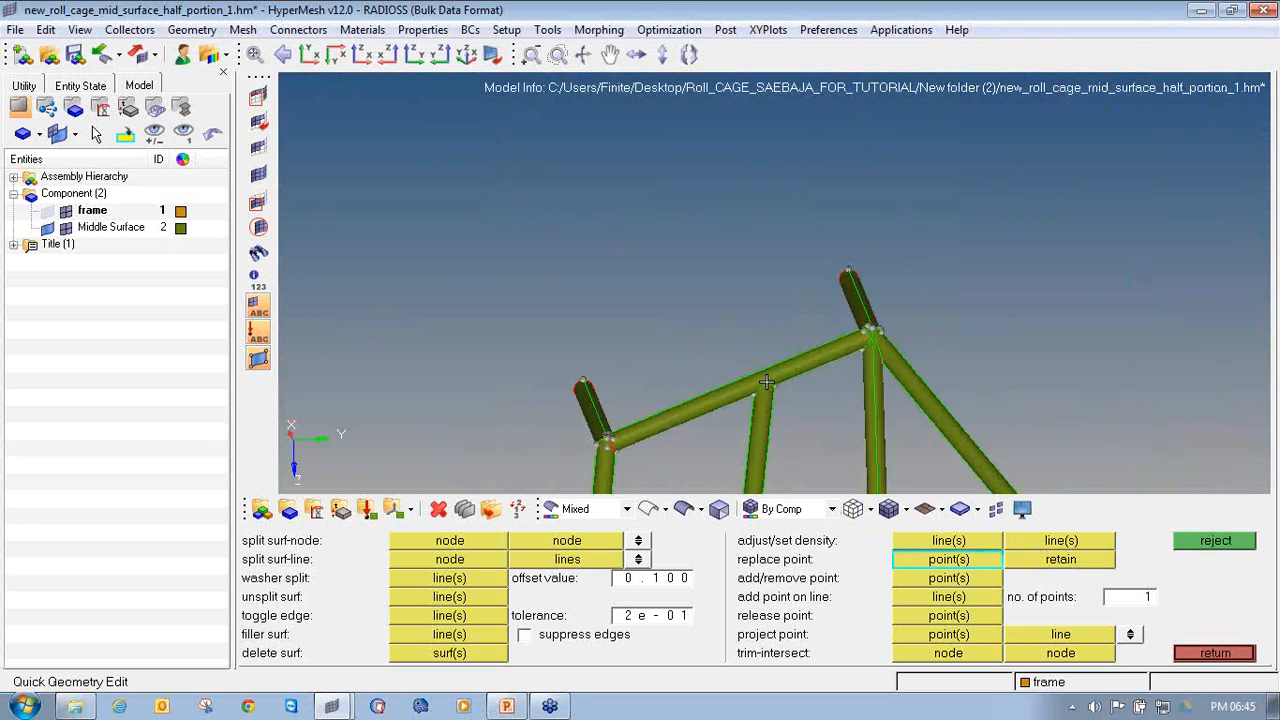
left_click_drag(766, 382, 674, 237, "ctrl")
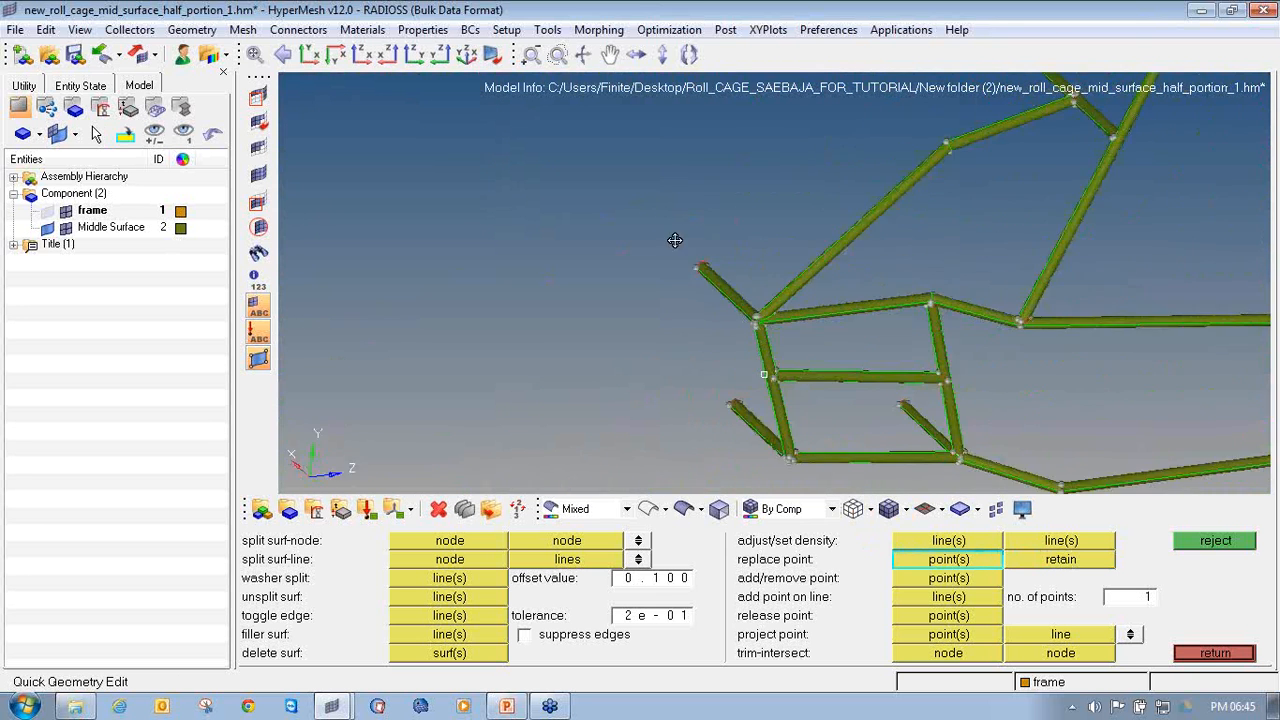
scroll(674, 237, "up", 2)
scroll(748, 309, "up", 2)
scroll(756, 330, "up", 2)
scroll(760, 364, "down", 4)
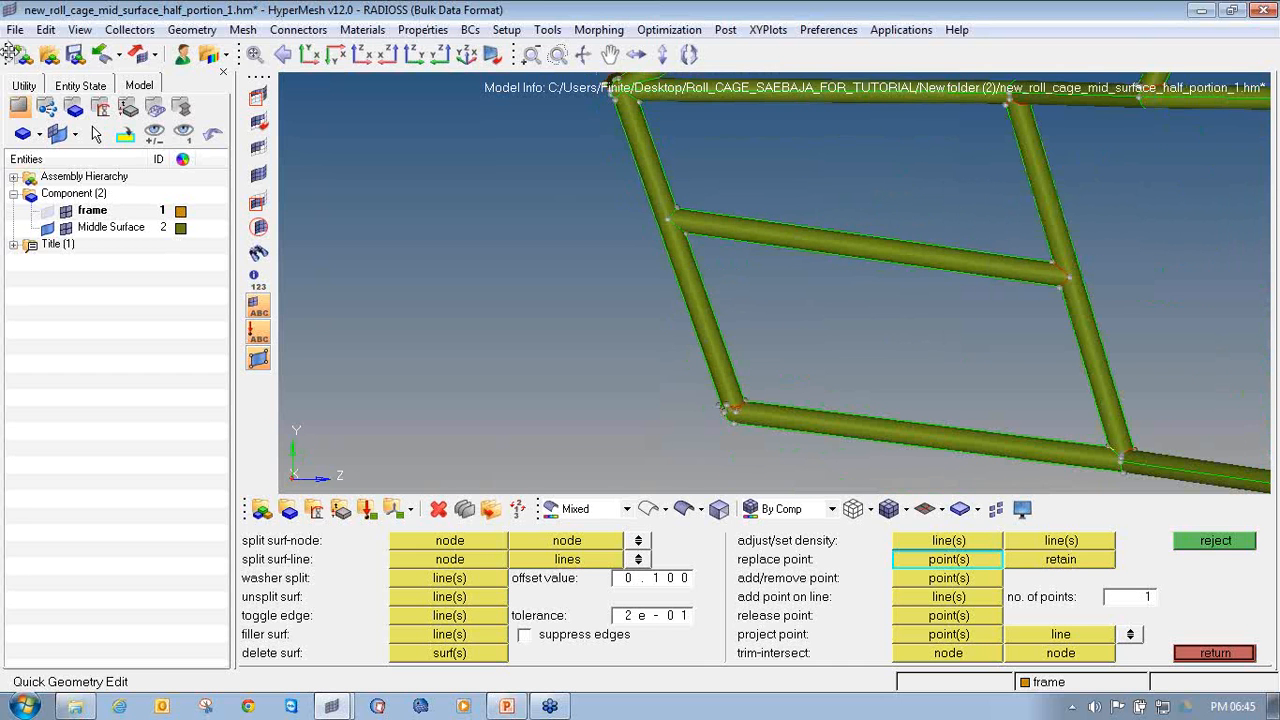
Save the model under the new name new_roll_cage_mid_surface_half_portion_2.hm.
left_click(15, 29)
left_click(57, 129)
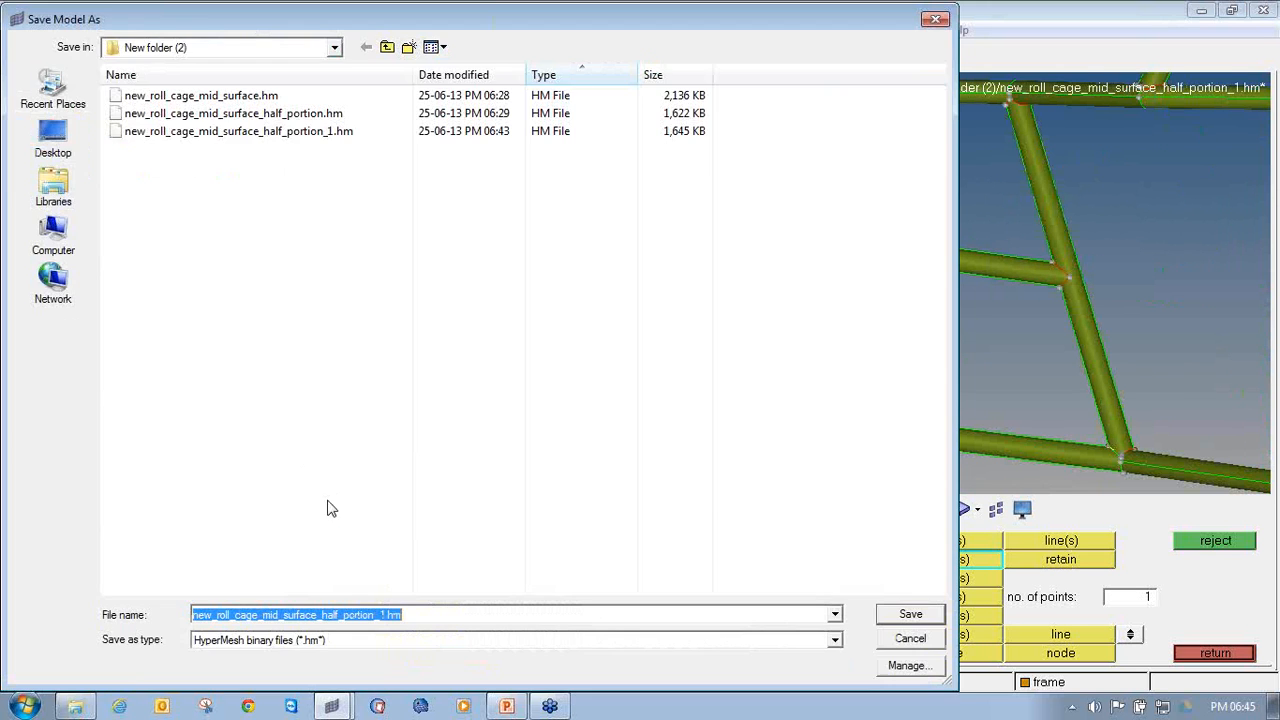
left_click(408, 615)
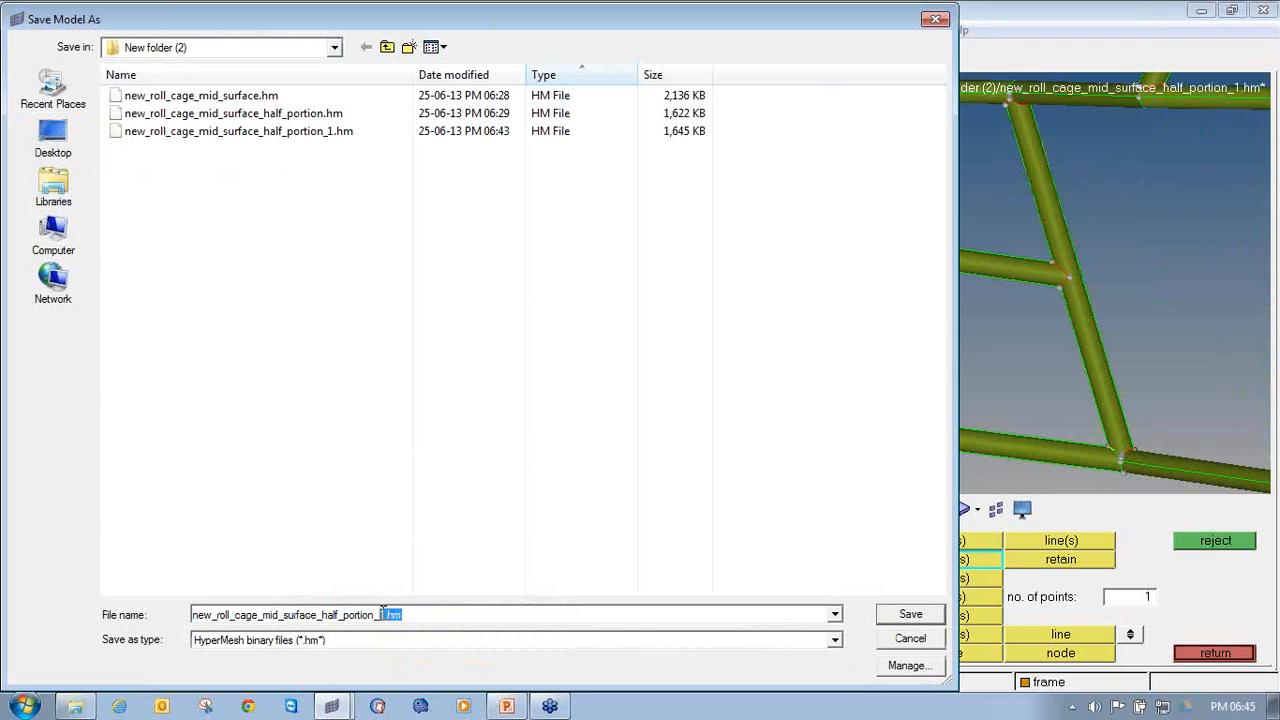
left_click(934, 617)
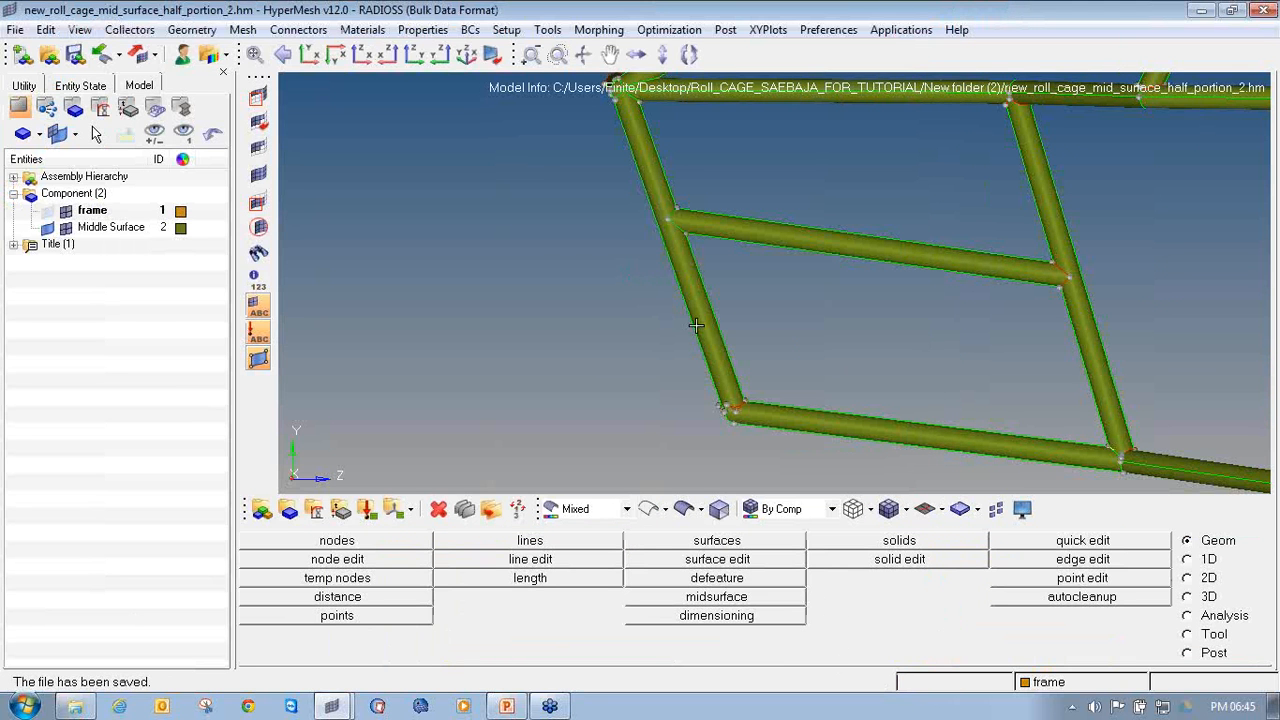
Isolate the three tubes meeting at the lower corner joint by masking all other surfaces.
left_click_drag(797, 383, 571, 201, "ctrl")
scroll(704, 354, "up", 2)
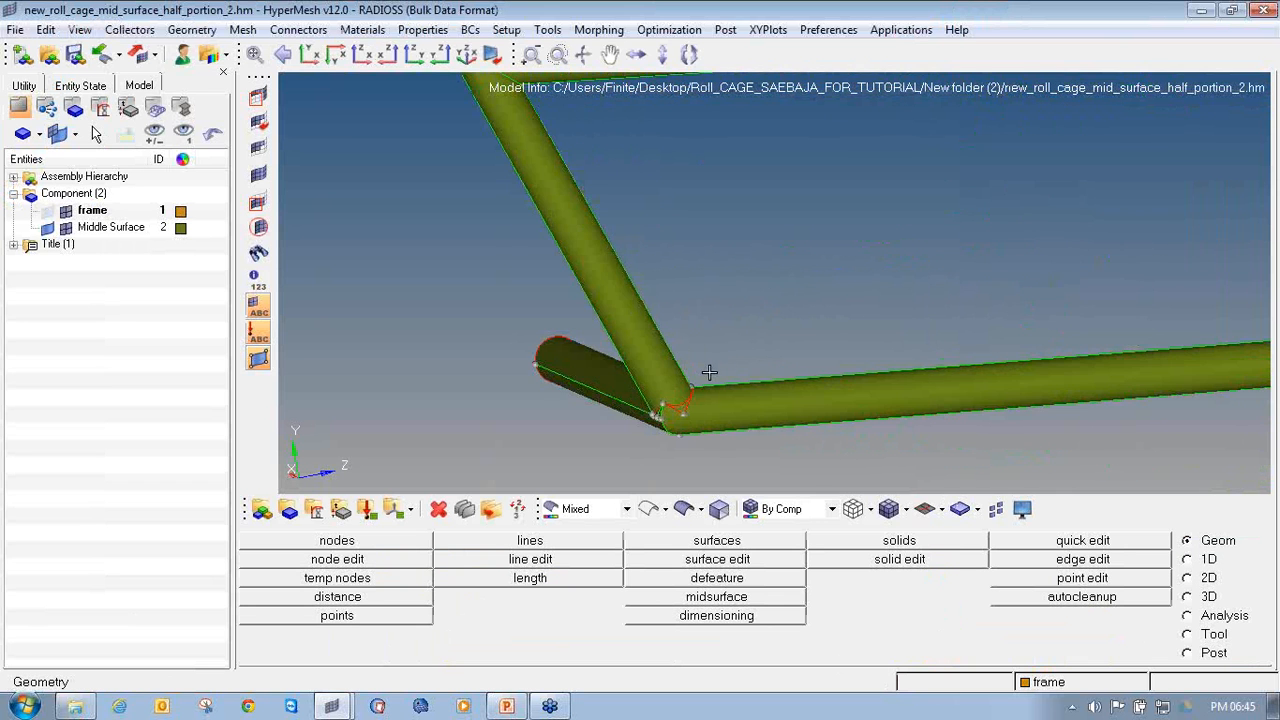
left_click_drag(766, 329, 672, 423, "ctrl")
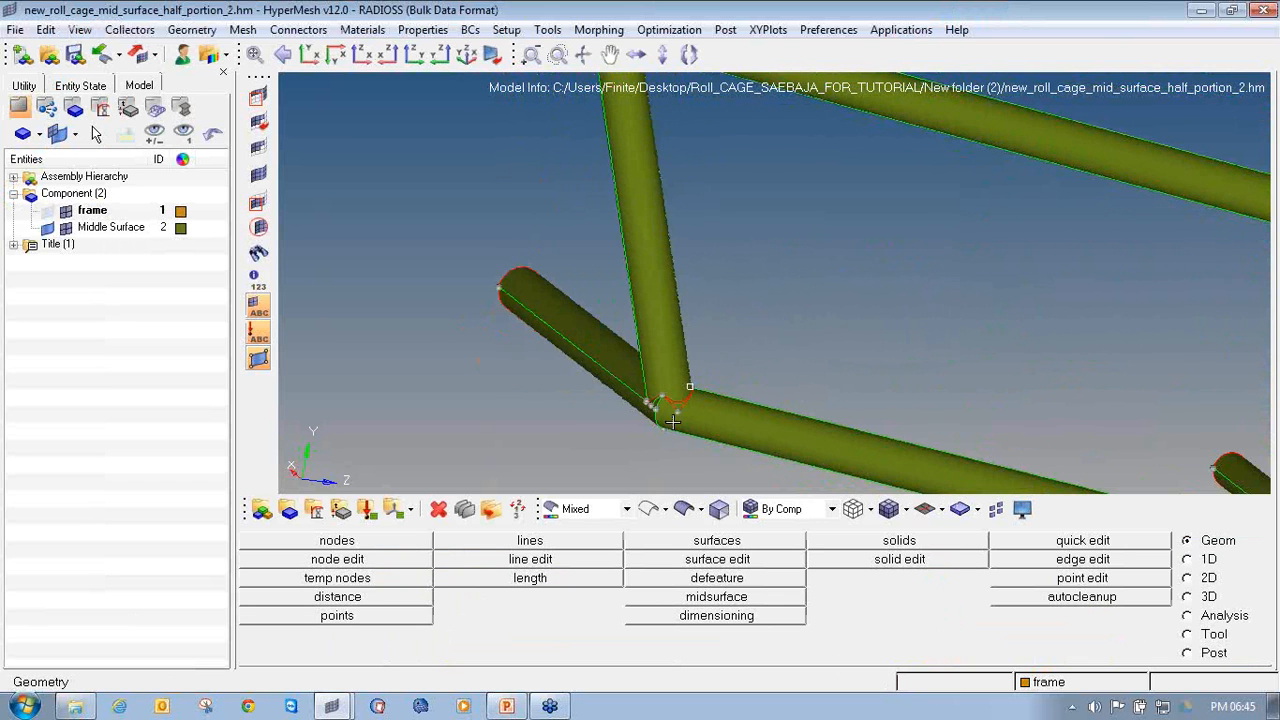
left_click(258, 118)
left_click(617, 358)
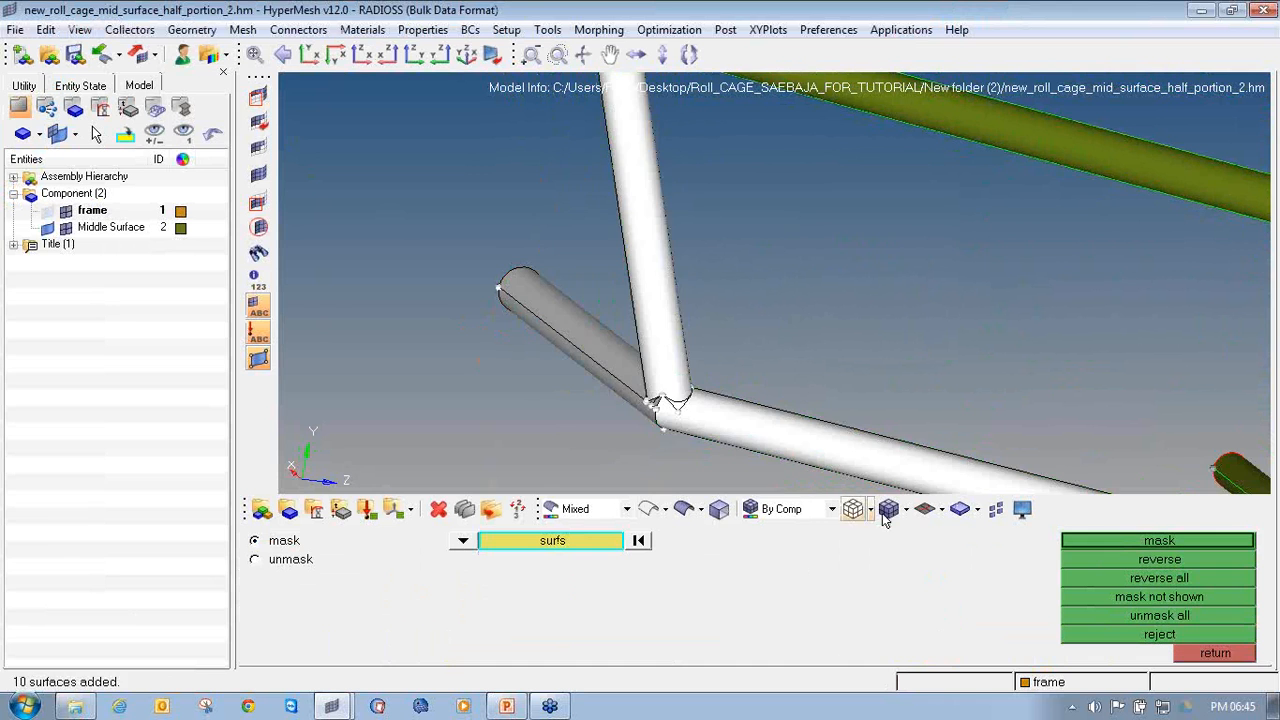
left_click(1112, 540)
left_click(1115, 558)
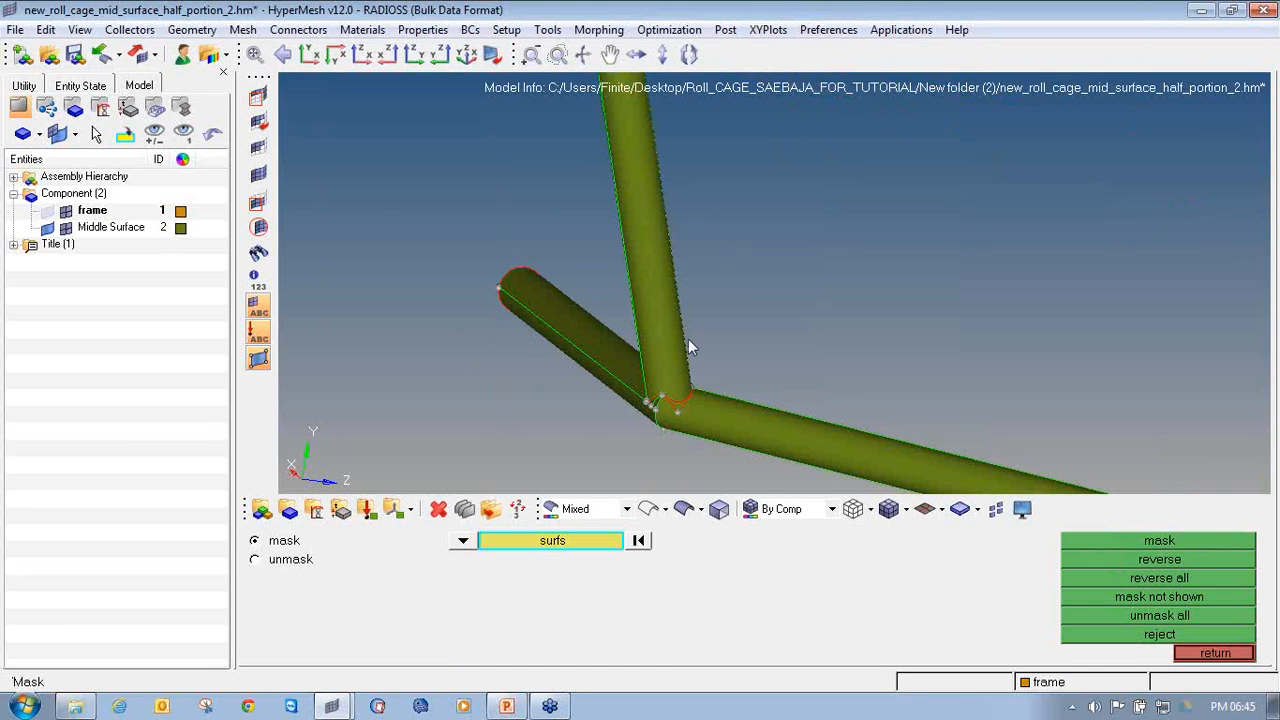
Split the upright tube's surfaces all the way around just above the corner joint, checking the edges in wireframe.
left_click_drag(701, 380, 625, 318, "ctrl")
scroll(683, 412, "up", 5, "ctrl")
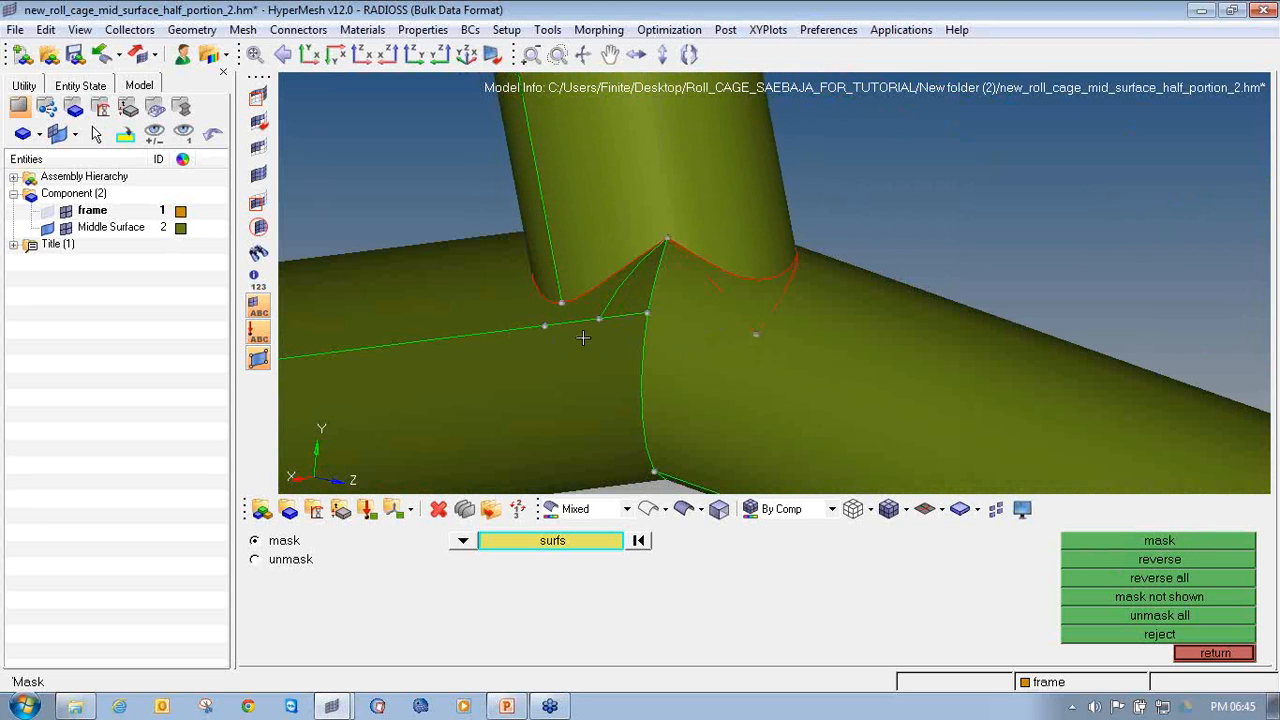
left_click_drag(677, 289, 598, 274, "ctrl")
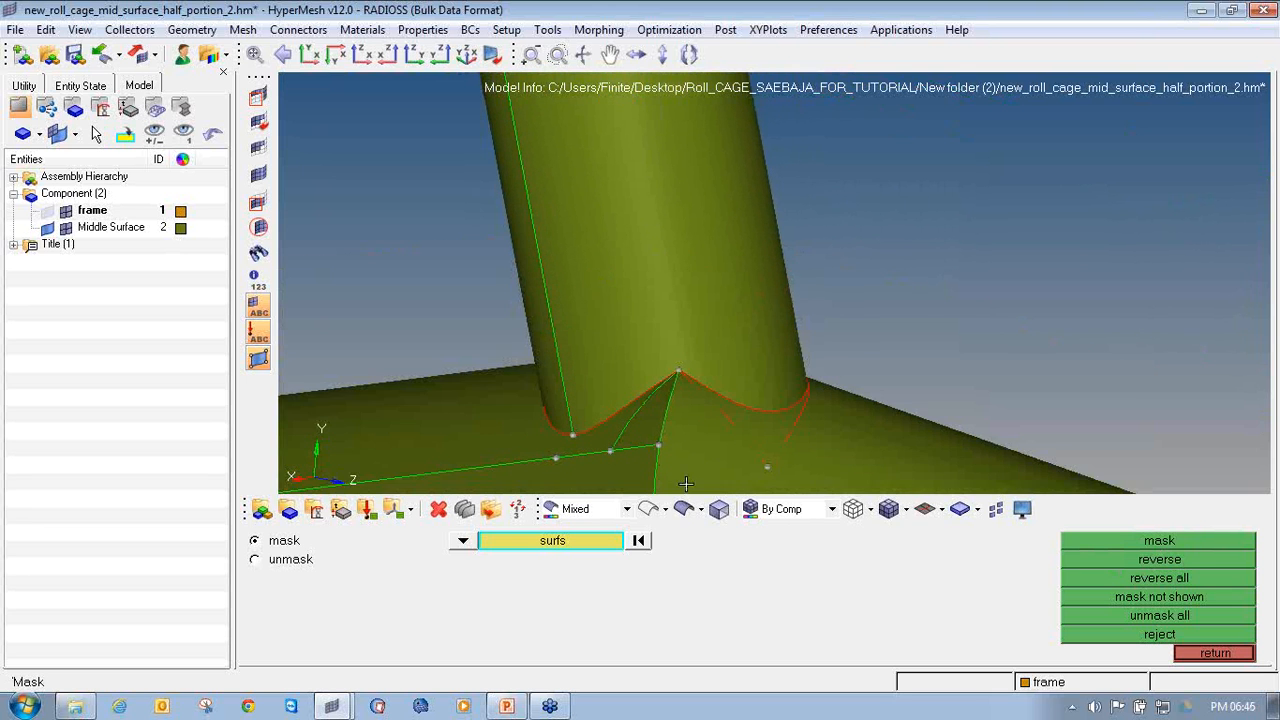
left_click(649, 508)
left_click_drag(634, 346, 671, 369, "ctrl")
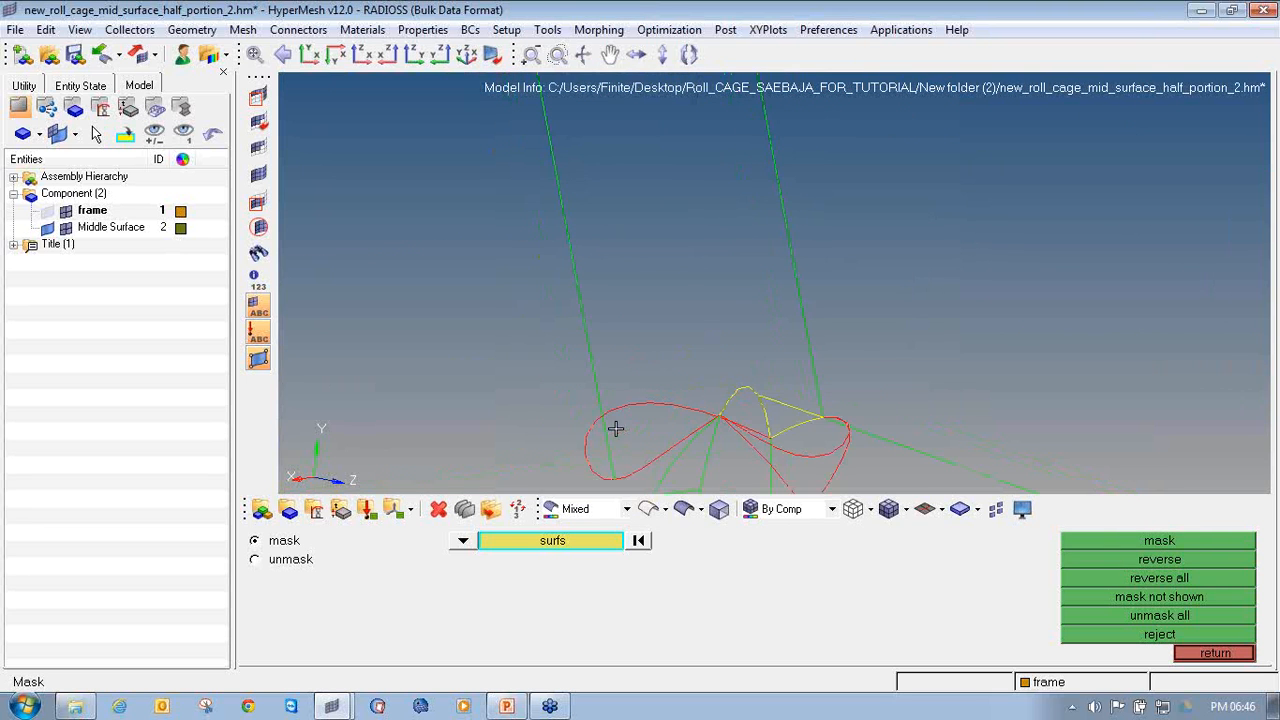
key("F11")
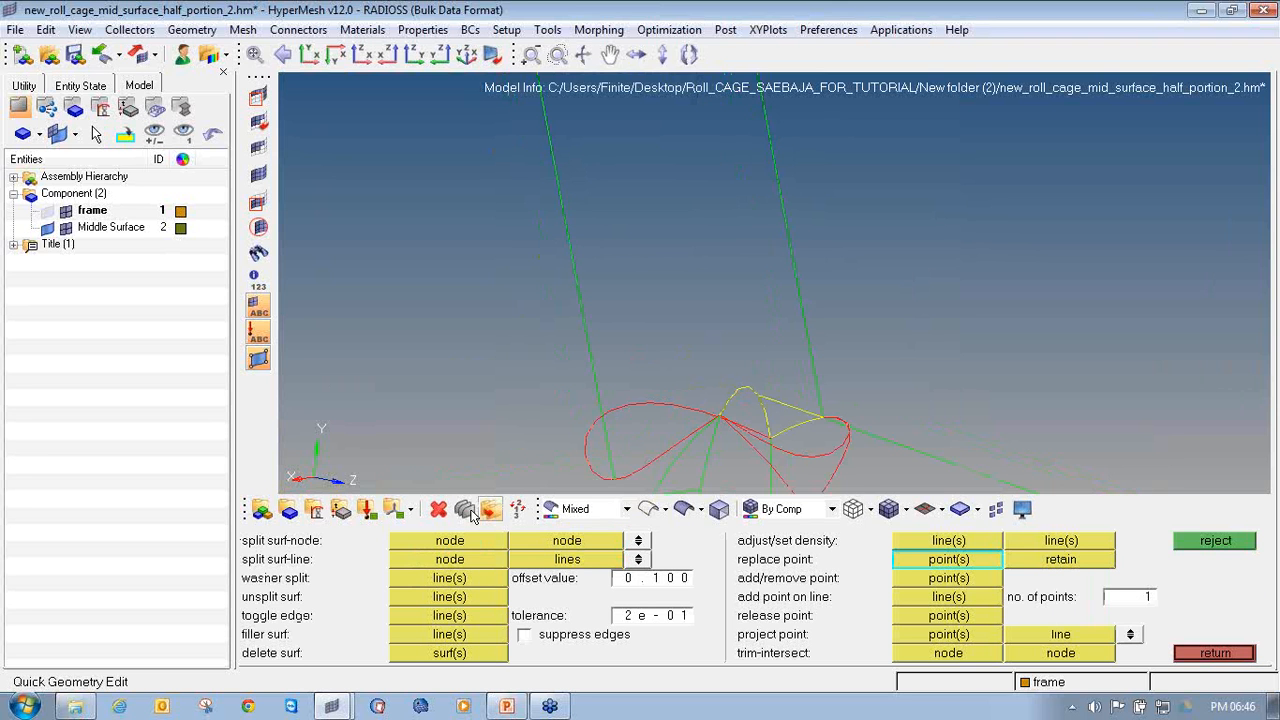
left_click(474, 566)
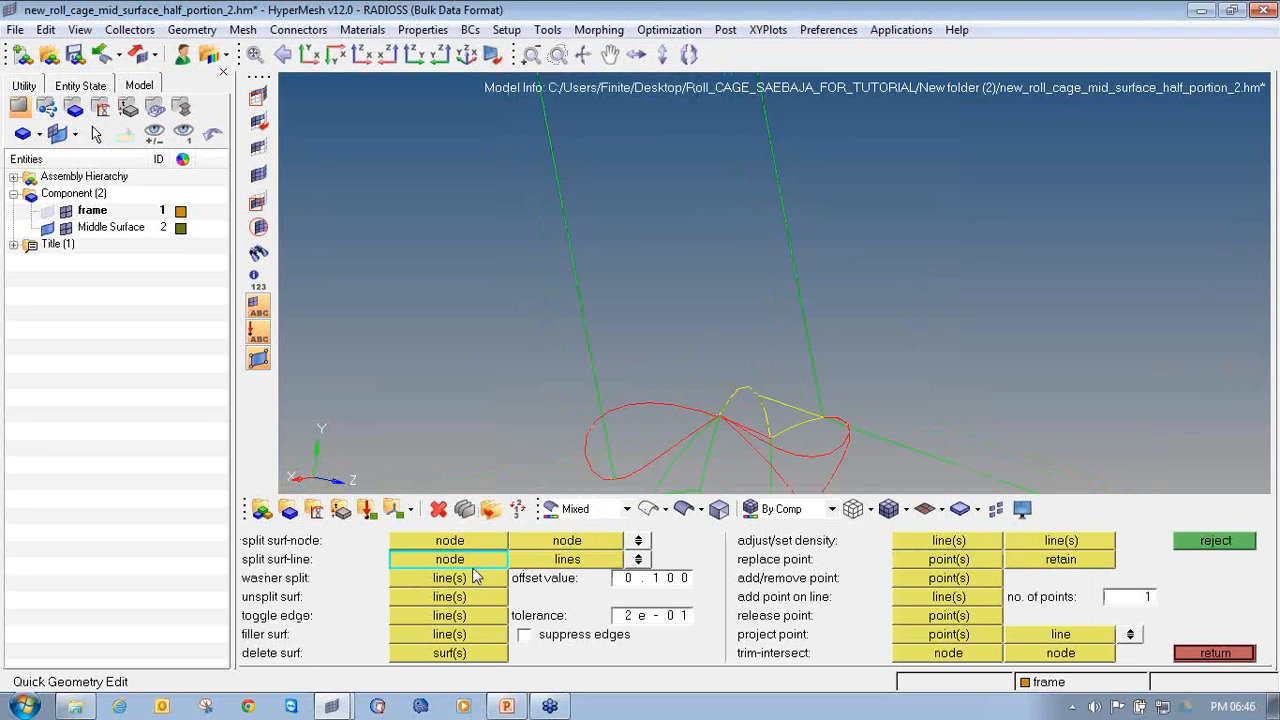
left_click(580, 294)
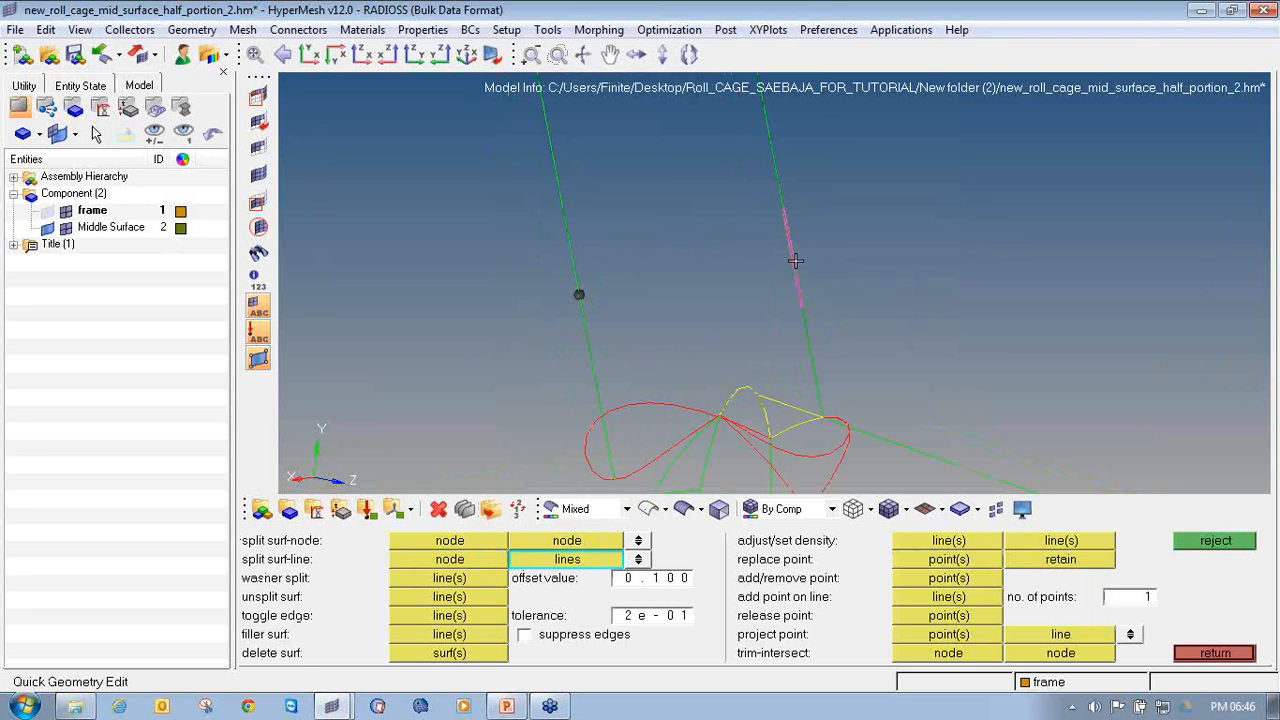
left_click(795, 259)
left_click(584, 332)
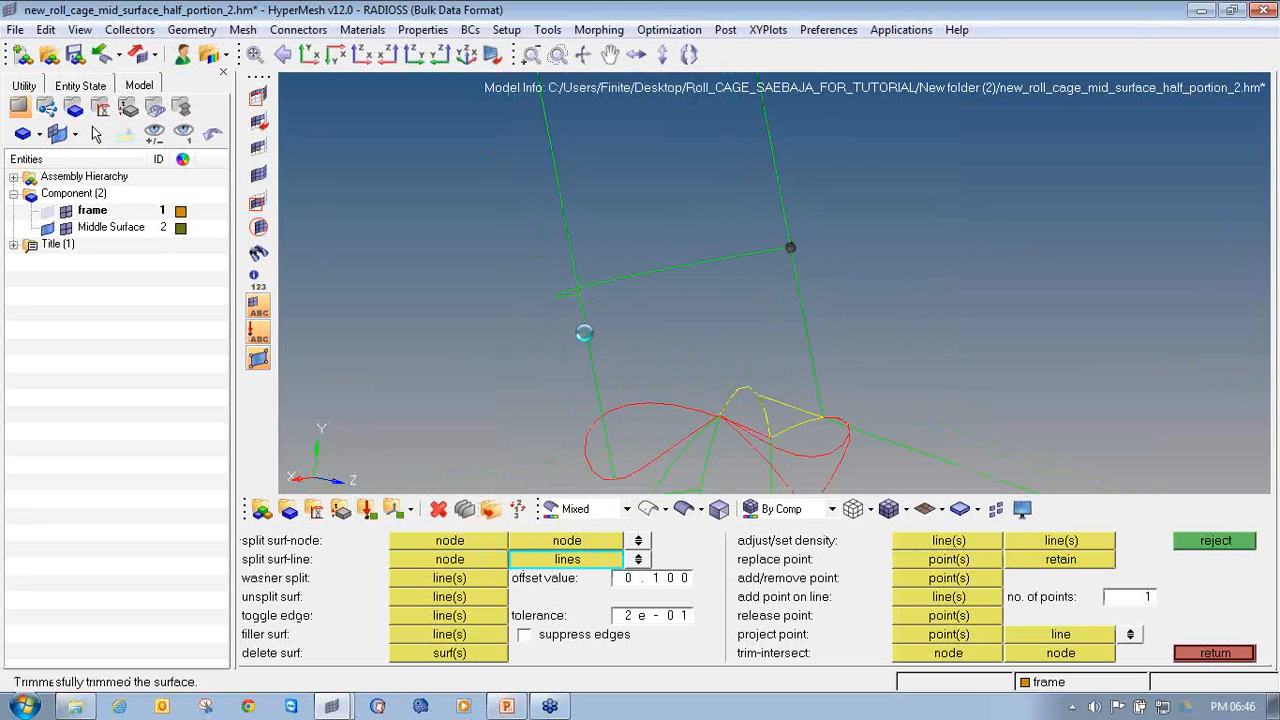
left_click(679, 511)
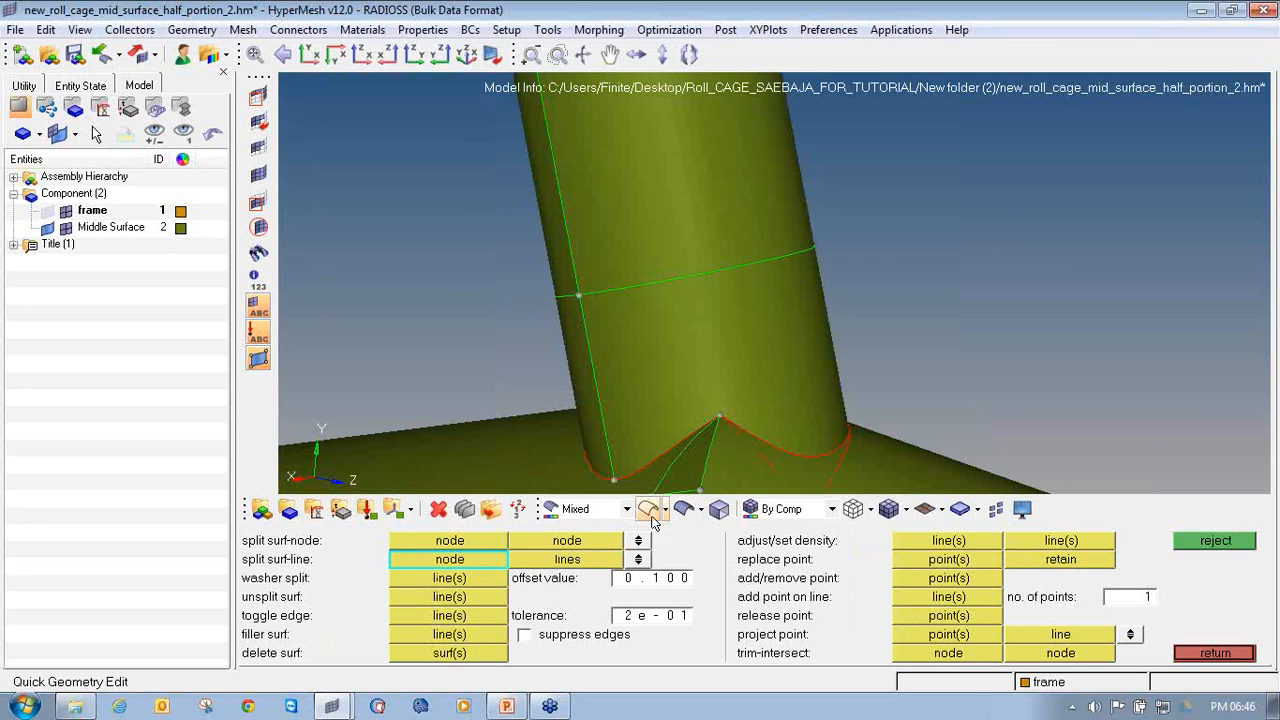
Delete the upright tube's lower end surfaces between the new split line and the joint.
left_click(438, 510)
left_click(568, 354)
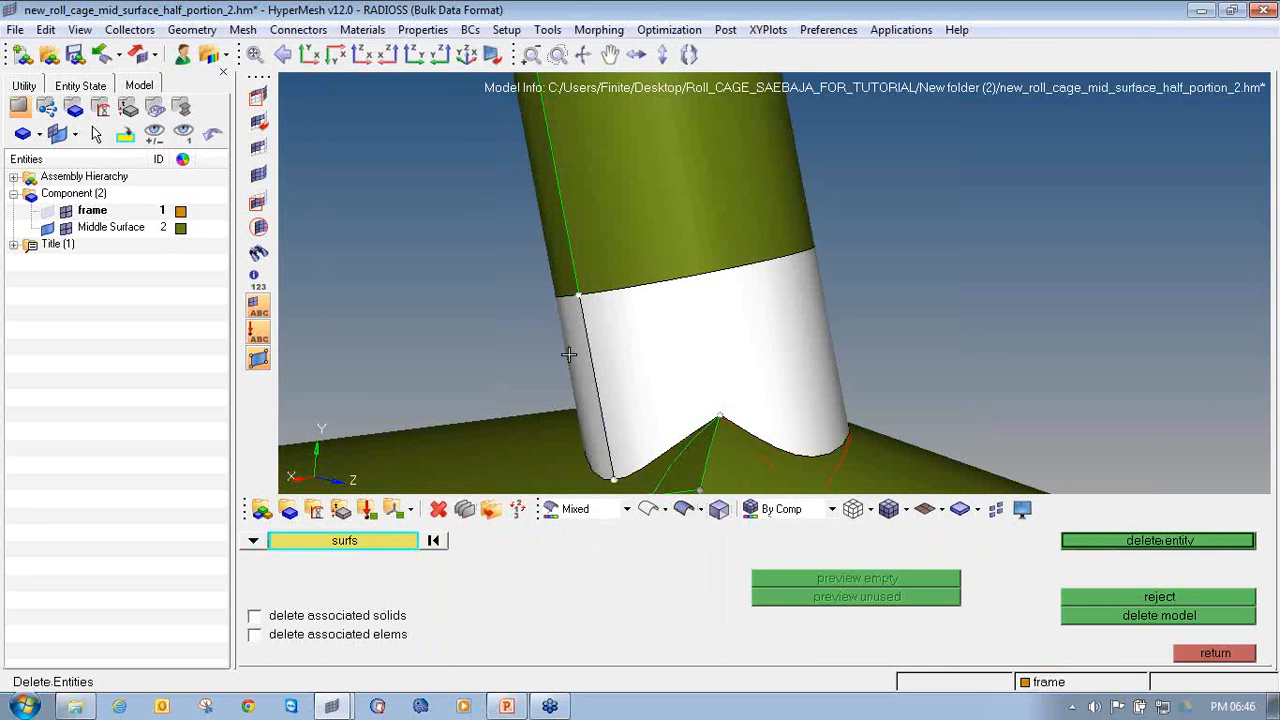
middle_click(568, 354)
scroll(568, 354, "down", 3, "ctrl")
mouse_move(568, 354)
left_mouse_down("ctrl")
mouse_move(620, 374)
mouse_move(594, 373)
mouse_move(674, 350)
mouse_move(586, 357)
left_mouse_up("ctrl")
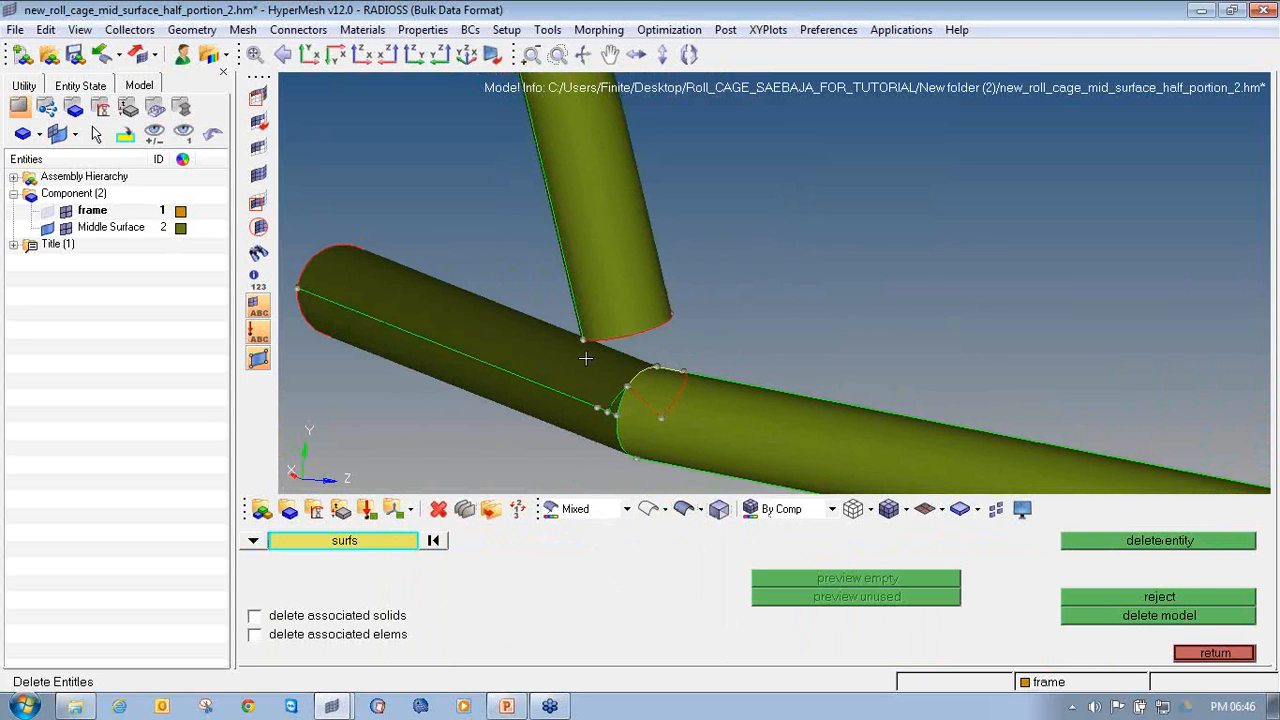
Mask the outer surfaces of all three tubes so only the leftover surfaces inside the corner joint stay displayed.
left_click(258, 97)
left_click_drag(520, 380, 629, 394, "ctrl")
left_click(559, 325)
left_click(612, 307)
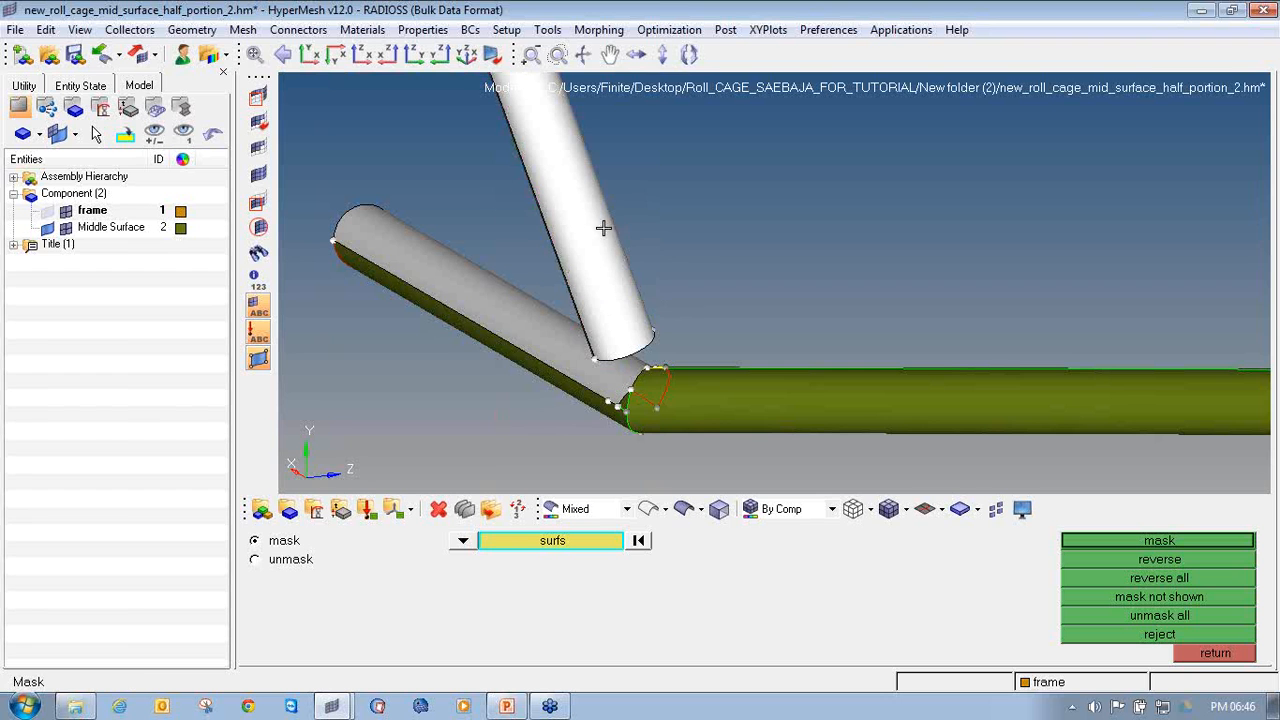
left_click(482, 300)
left_click(829, 429)
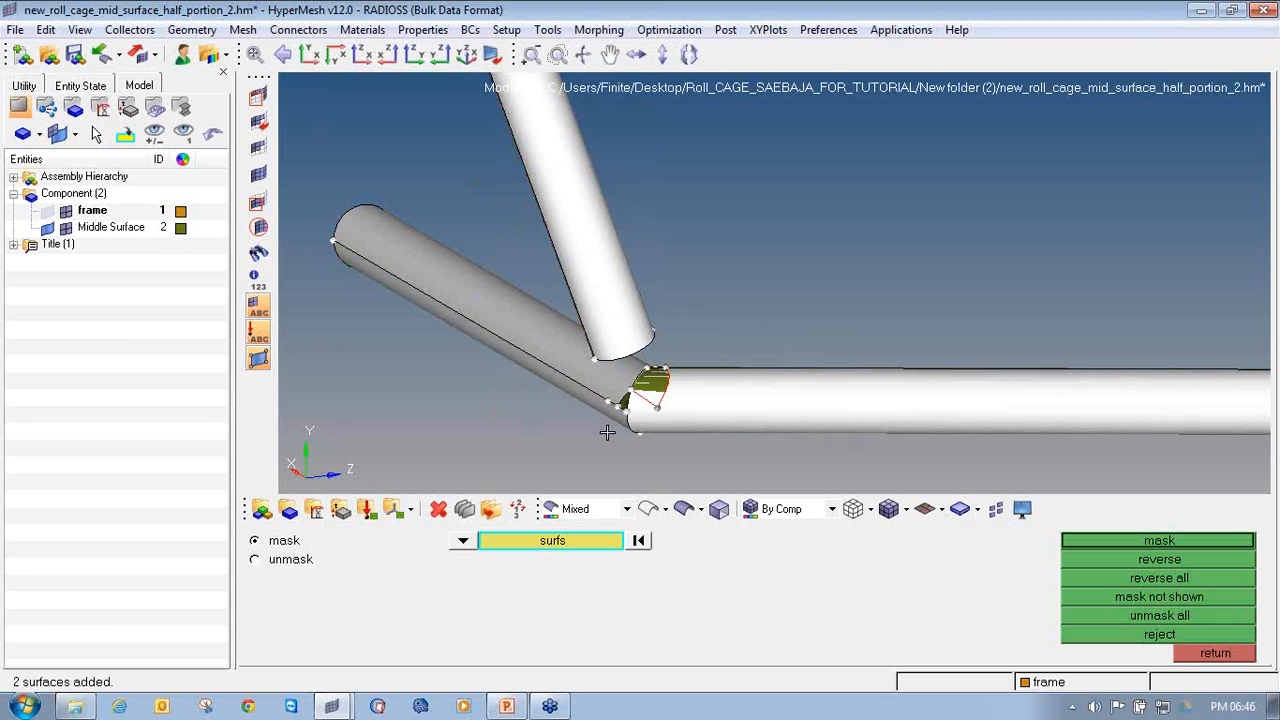
scroll(607, 432, "up", 3, "ctrl")
mouse_move(655, 331)
left_mouse_down("ctrl")
mouse_move(800, 357)
mouse_move(679, 338)
left_mouse_up("ctrl")
middle_click(705, 343)
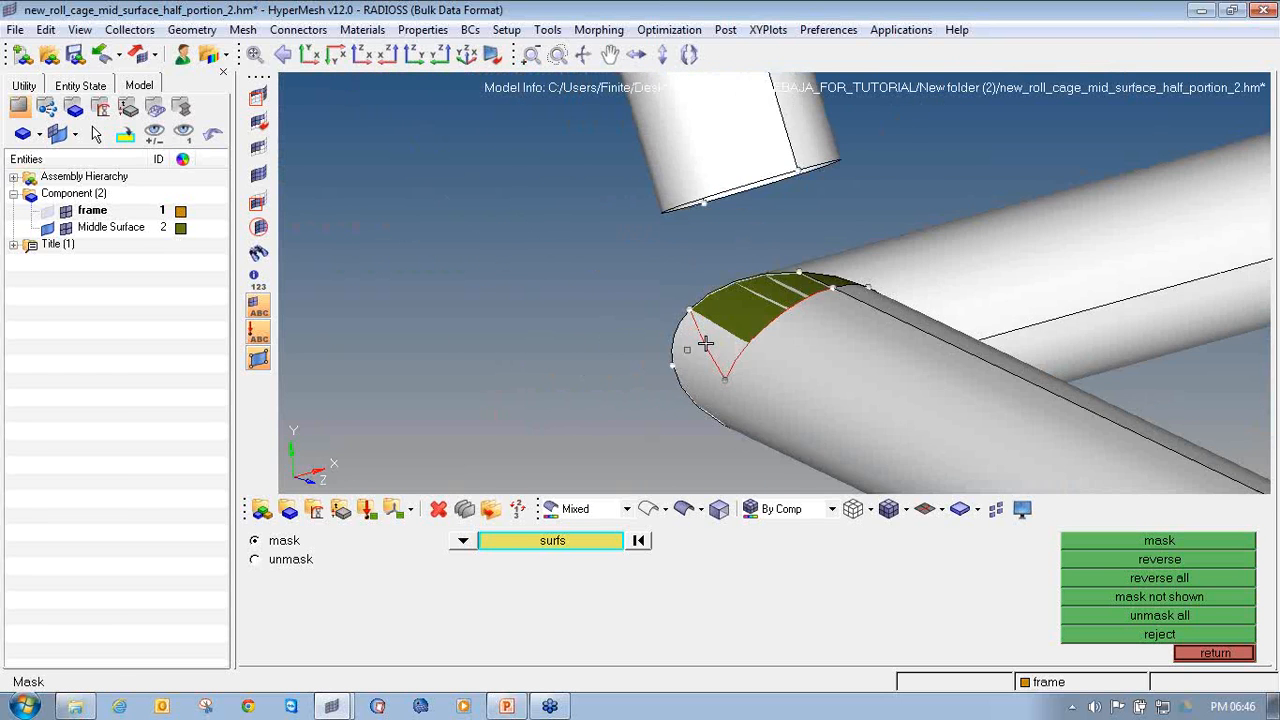
Delete the isolated leftover surfaces inside the corner joint and redisplay the masked tubes.
left_click(438, 509)
left_click(745, 320)
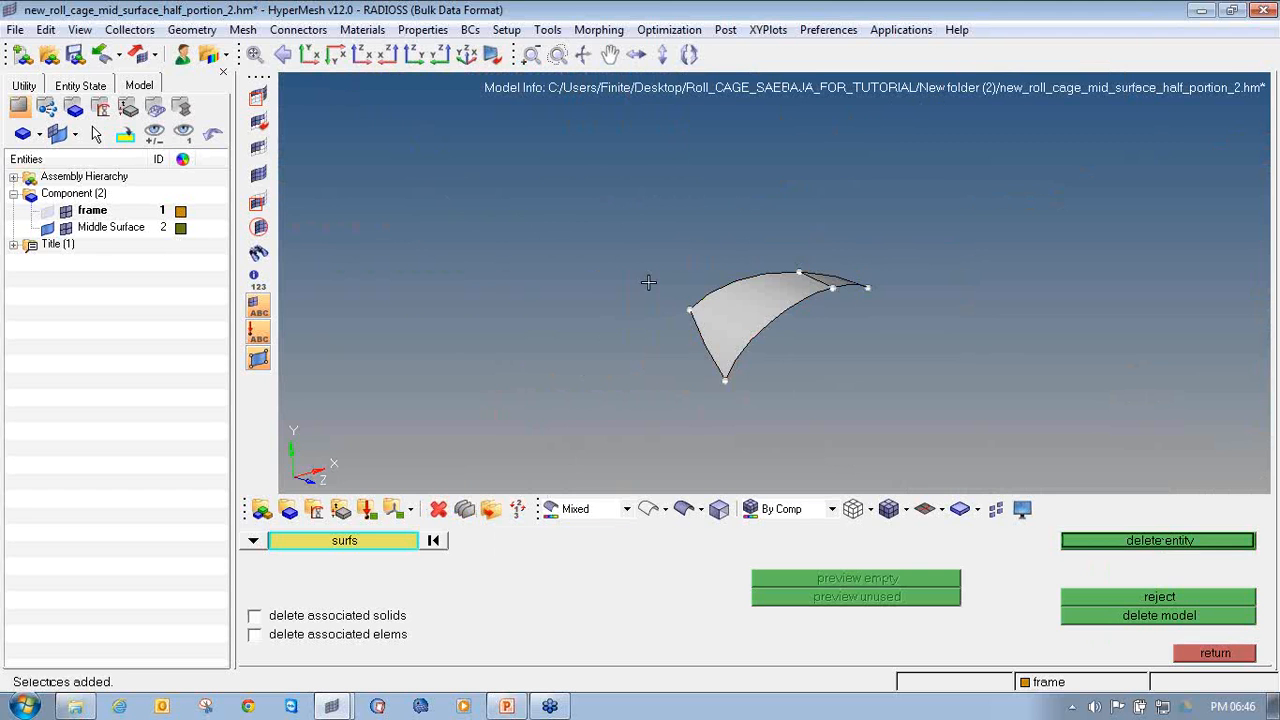
middle_click(648, 283)
left_click(264, 175)
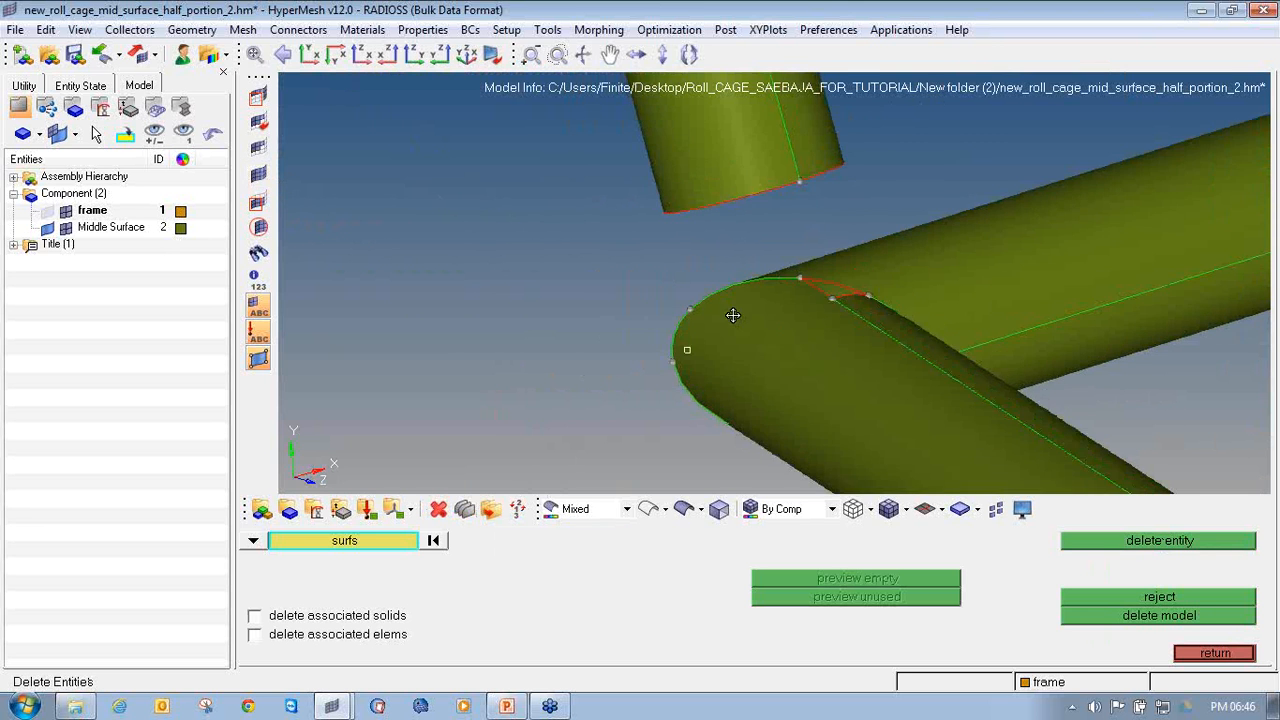
Try to close the triangular hole at the corner joint with a filler surface, then reject the result.
left_click_drag(734, 315, 780, 400, "ctrl")
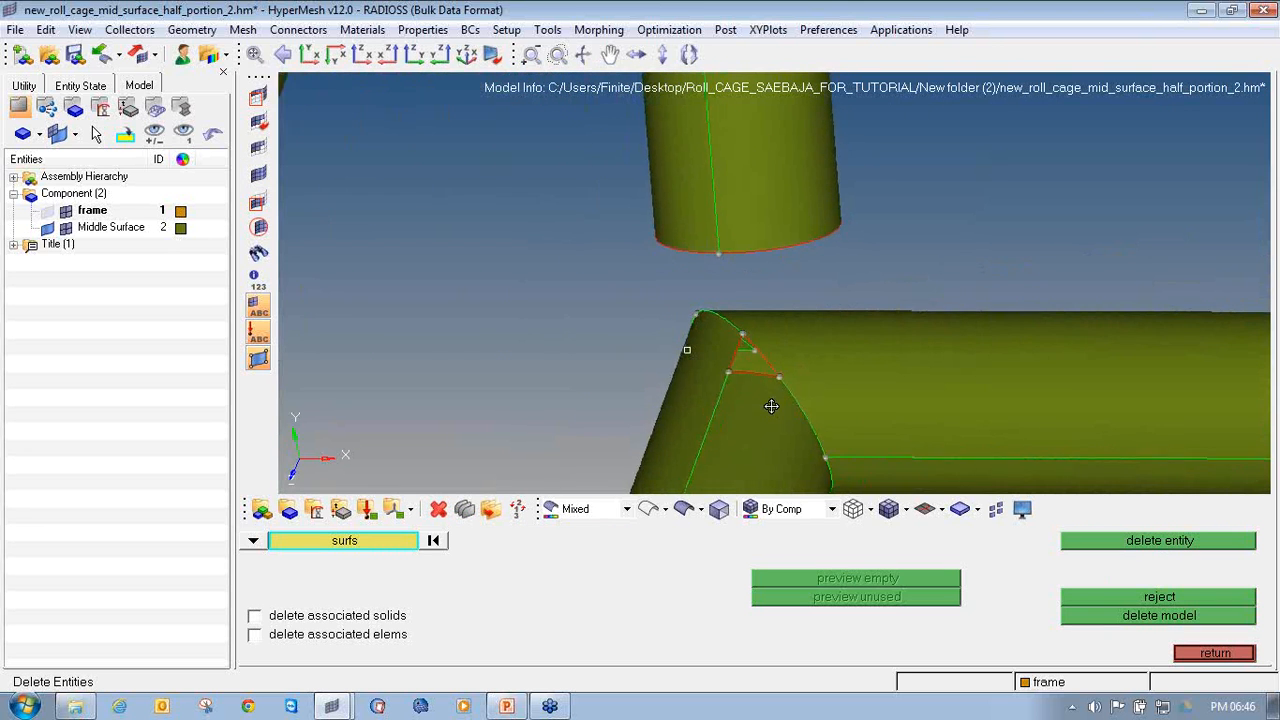
left_click(1080, 596)
left_click_drag(652, 345, 724, 396, "ctrl")
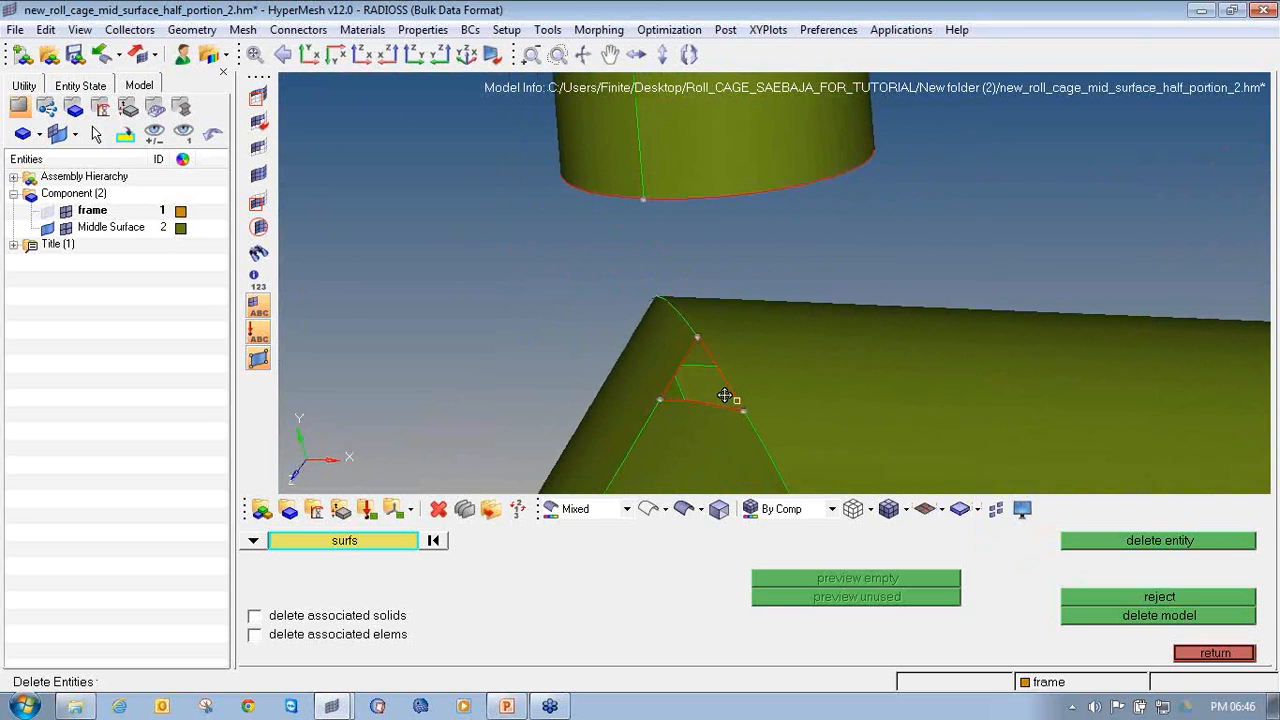
left_click(1212, 652)
left_click(1212, 651)
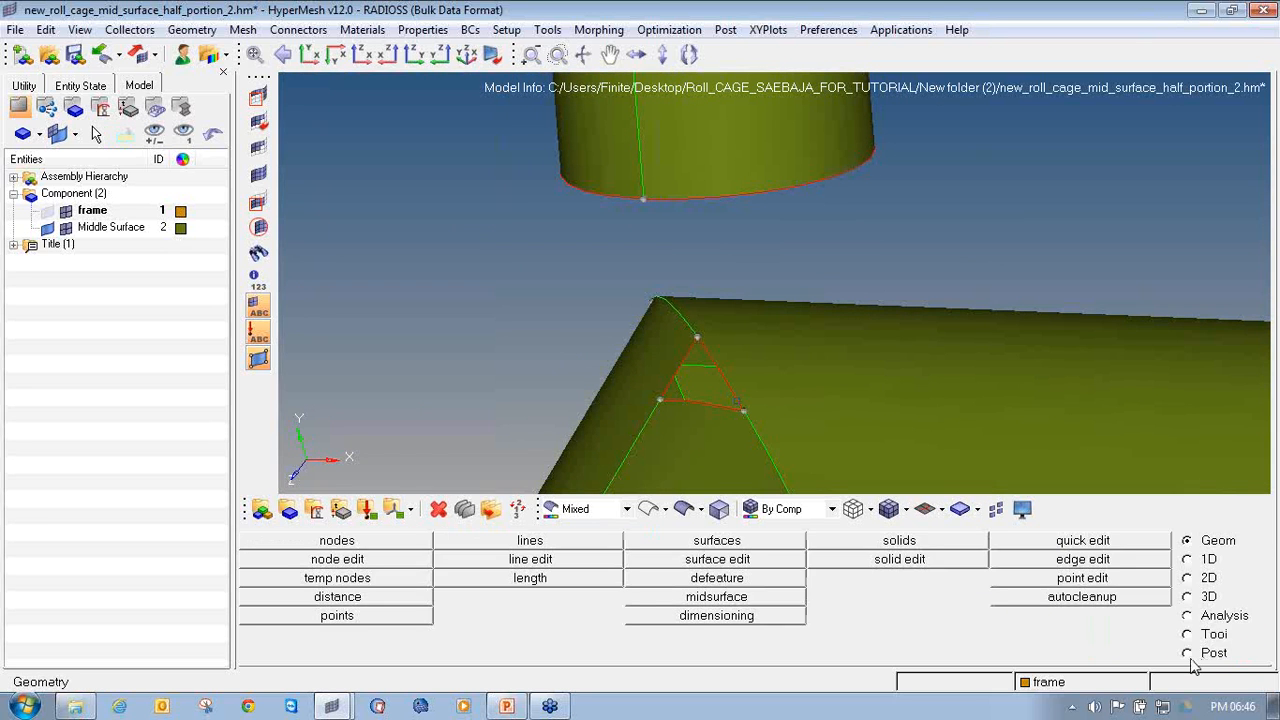
key("F11")
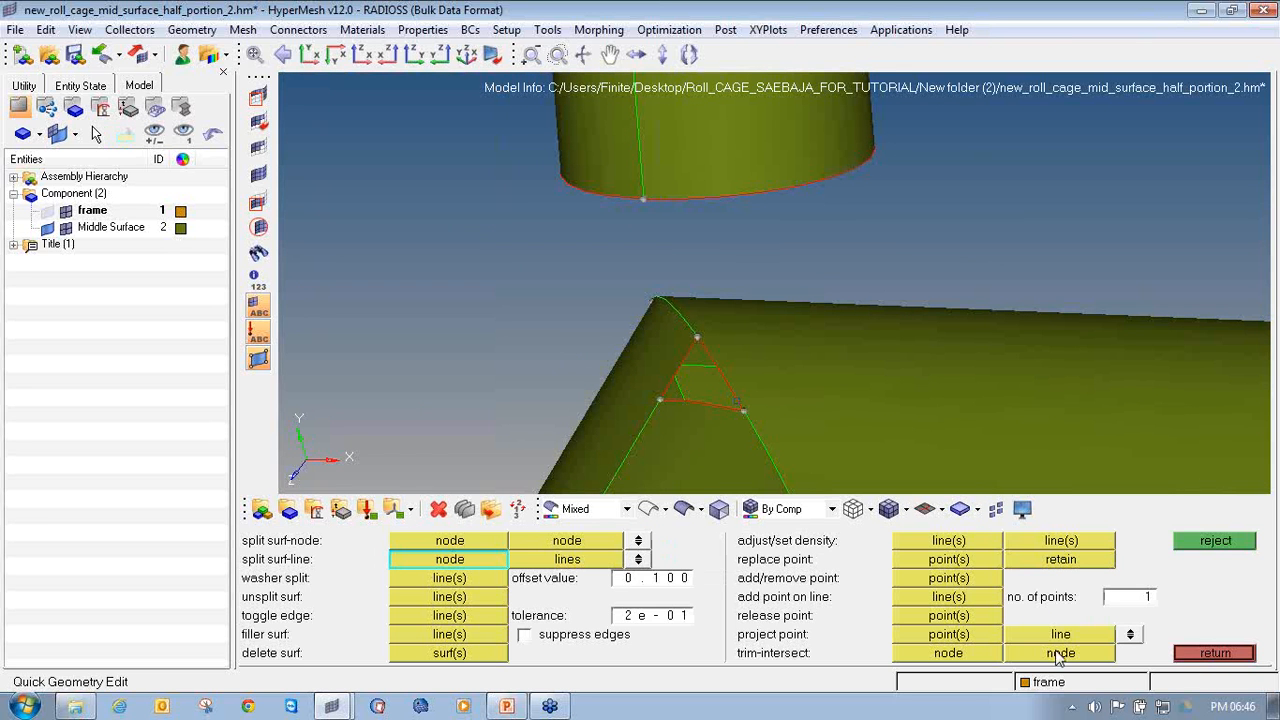
left_click(483, 640)
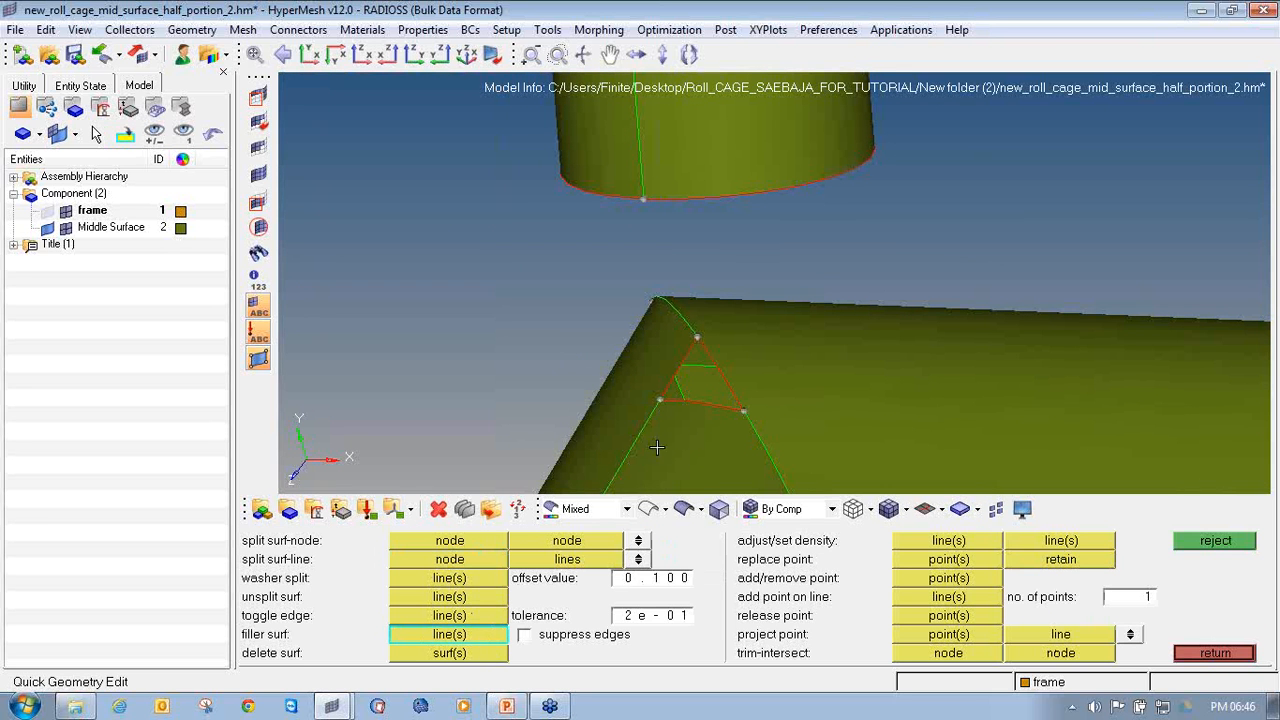
left_click(694, 398)
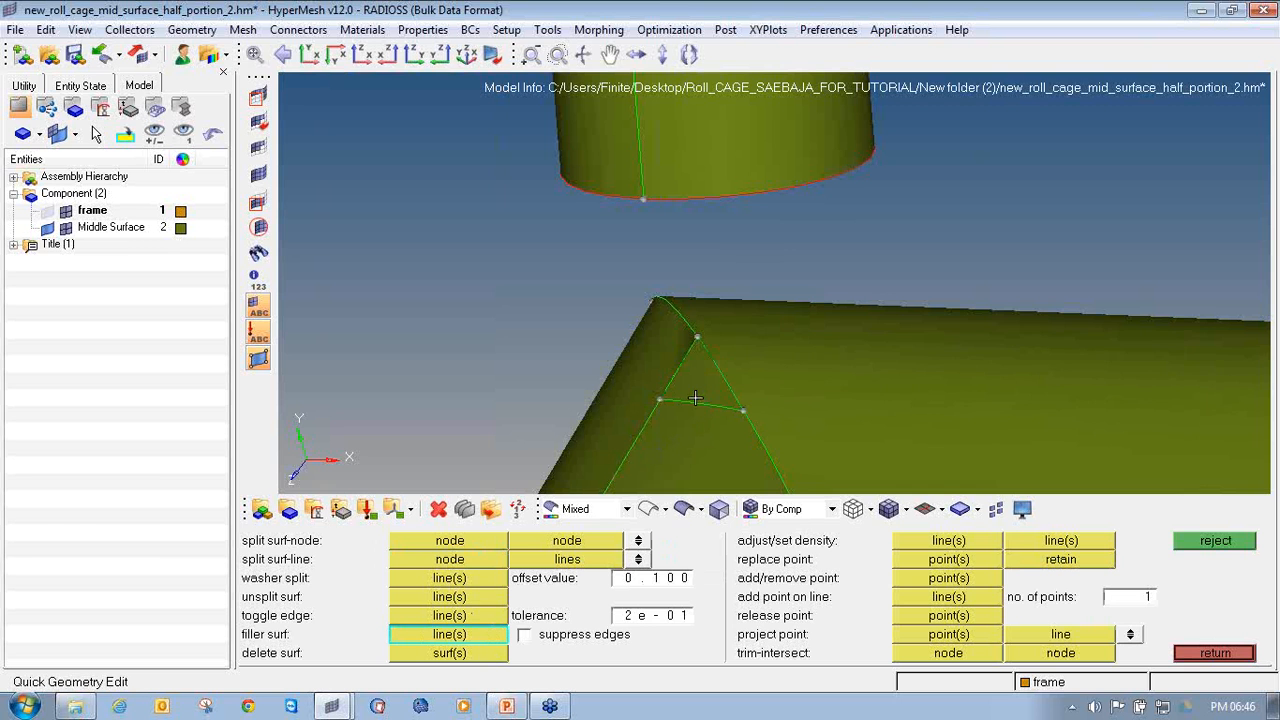
left_click_drag(695, 398, 659, 433, "ctrl")
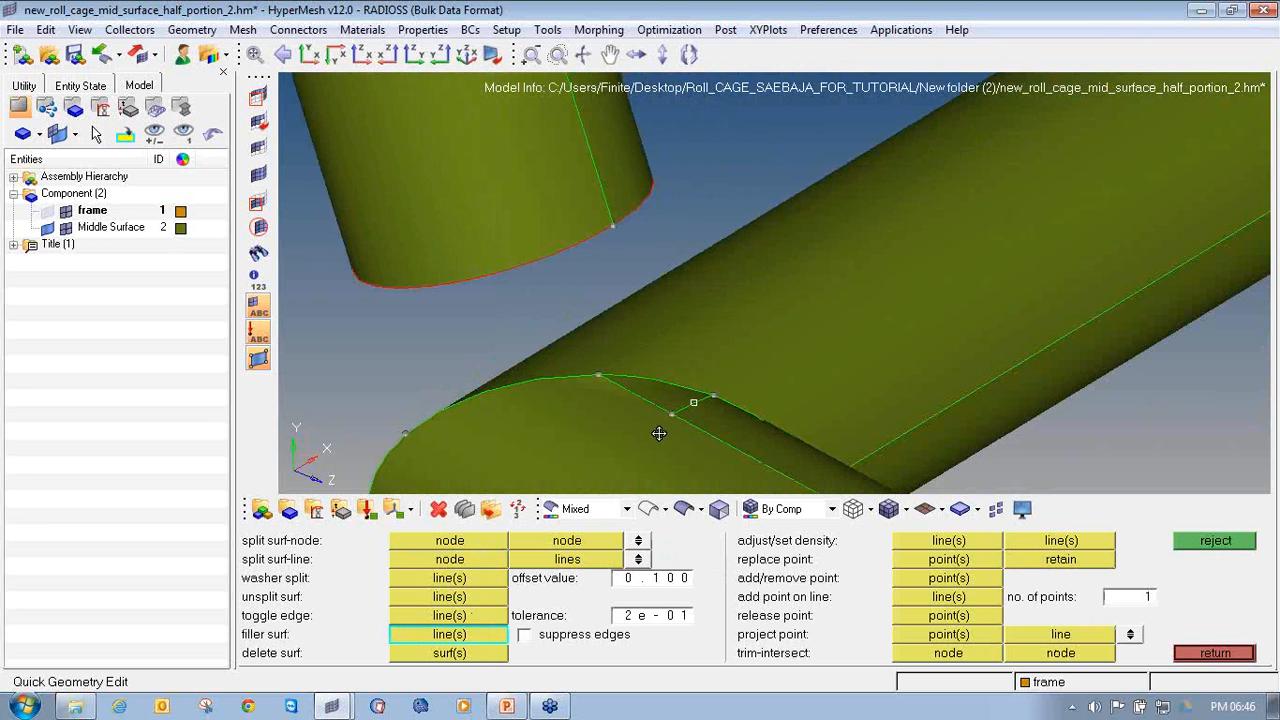
left_click(1200, 547)
Retry the filler surface from the triangular hole's other edges, rejecting each result.
left_click(647, 378)
left_click(1228, 550)
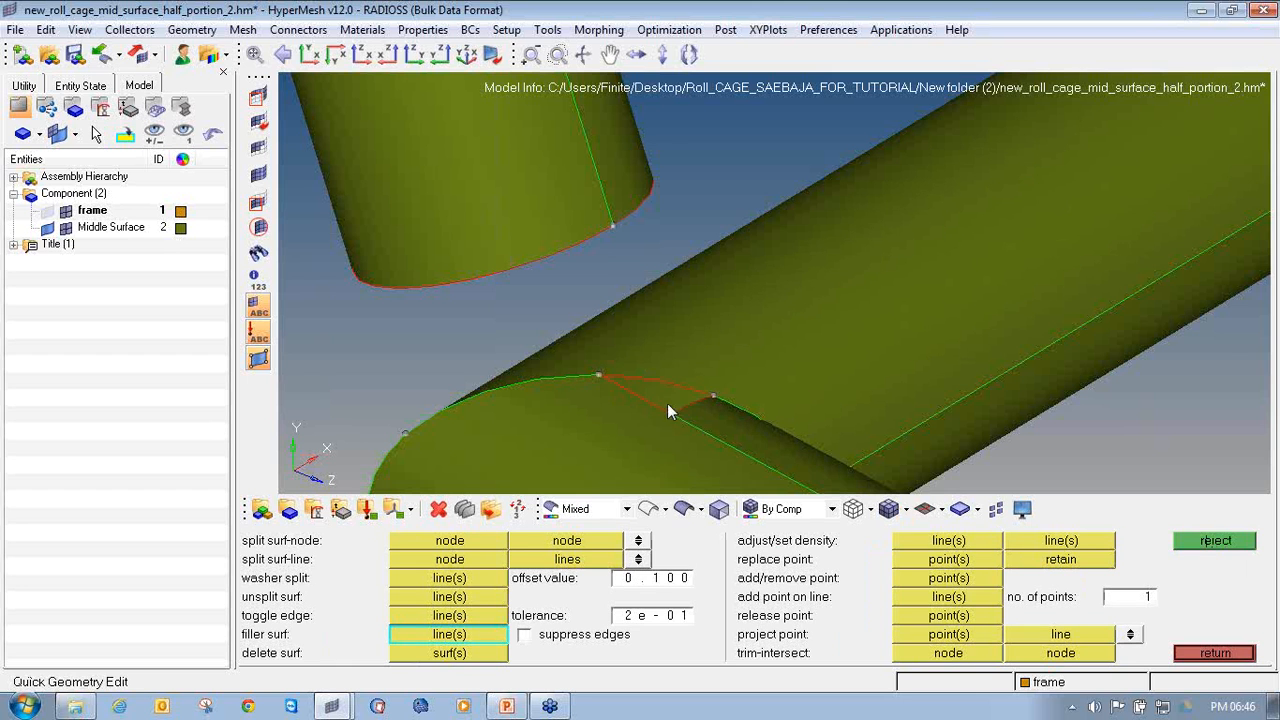
left_click(649, 398)
left_click(1214, 543)
left_click(1250, 653)
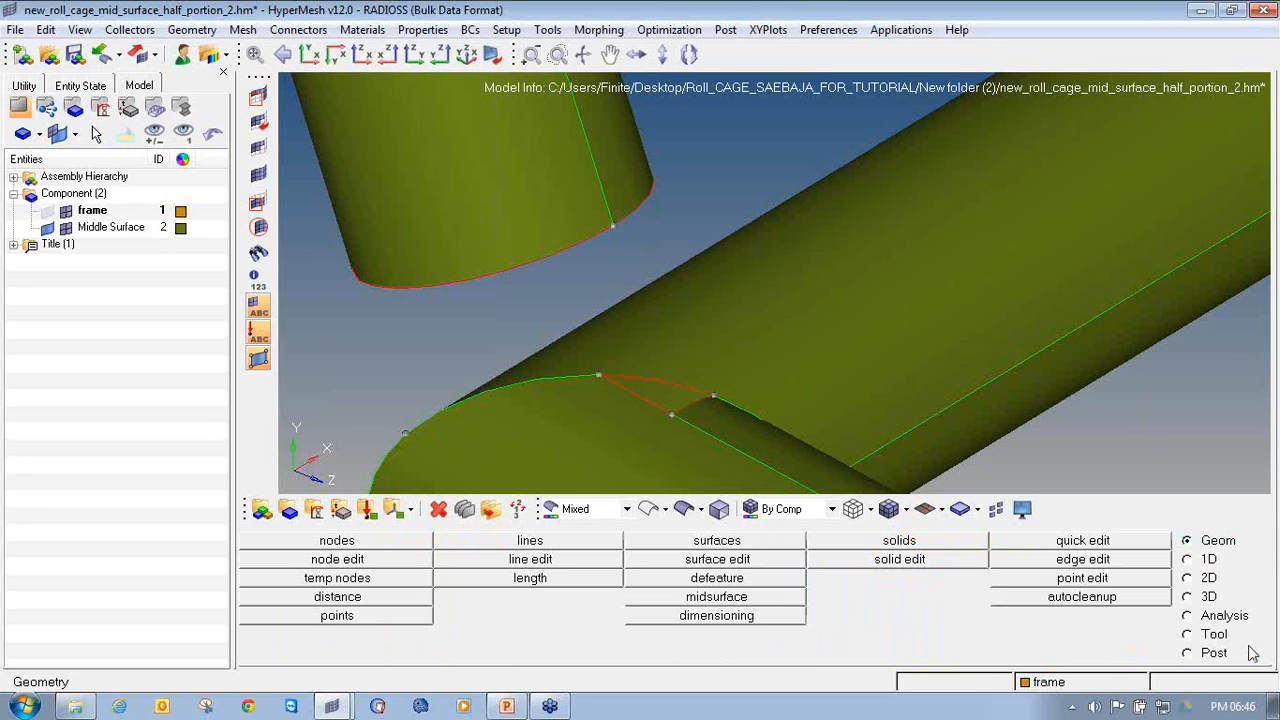
Set up a spline from the triangular hole's edges with the output type set to surface only.
left_click(1190, 578)
left_click(545, 562)
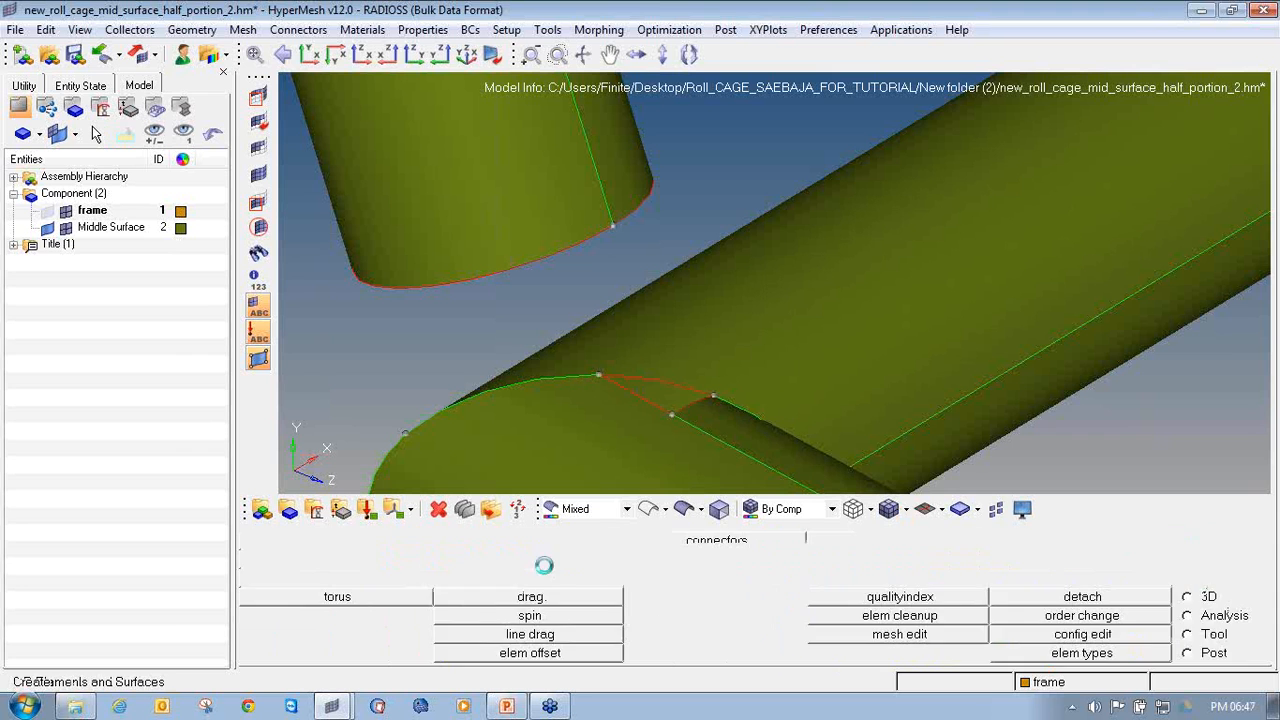
left_click(646, 402)
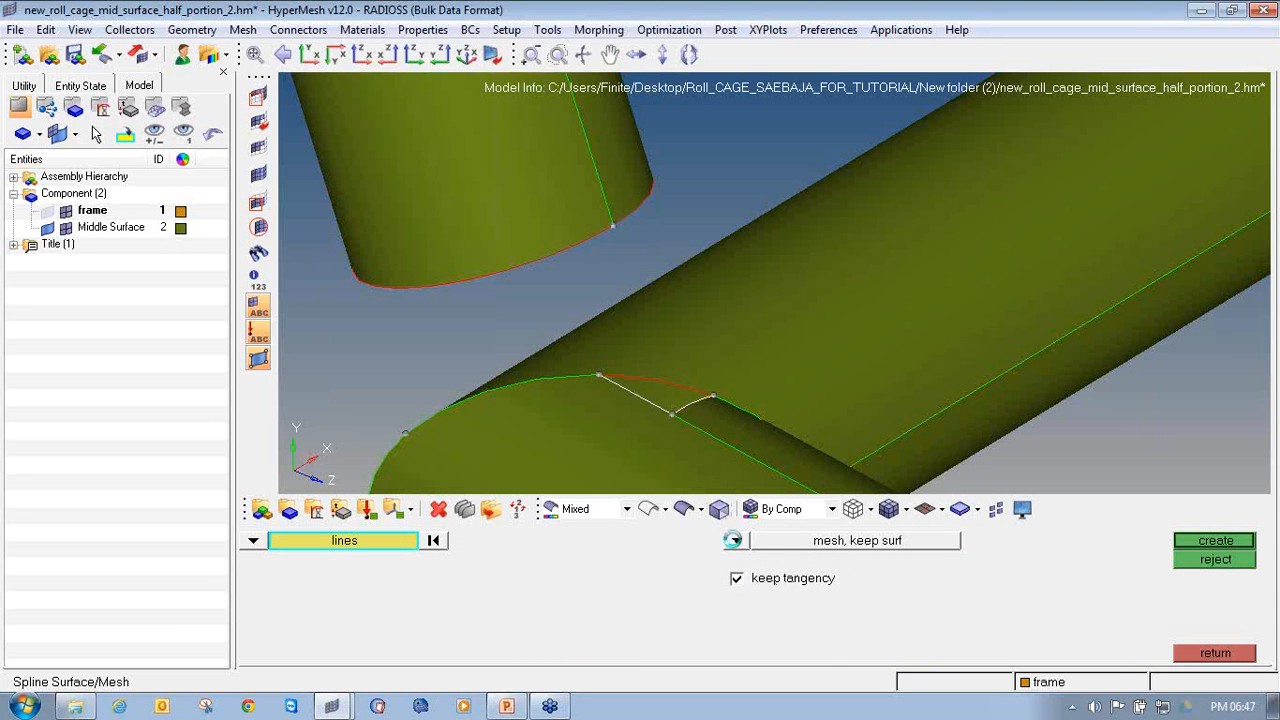
left_click(733, 540)
left_click(742, 616)
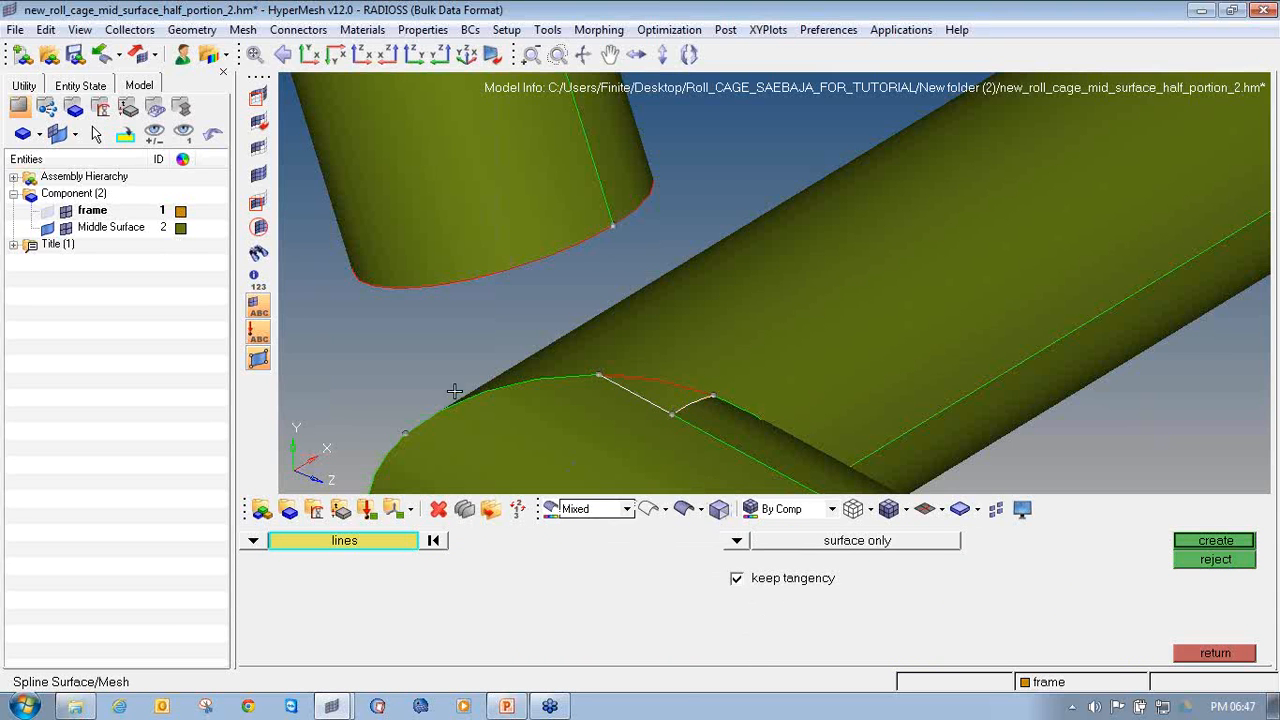
Make Middle Surface the current component and create the spline surface over the triangular hole.
left_click(108, 228)
right_click(108, 228)
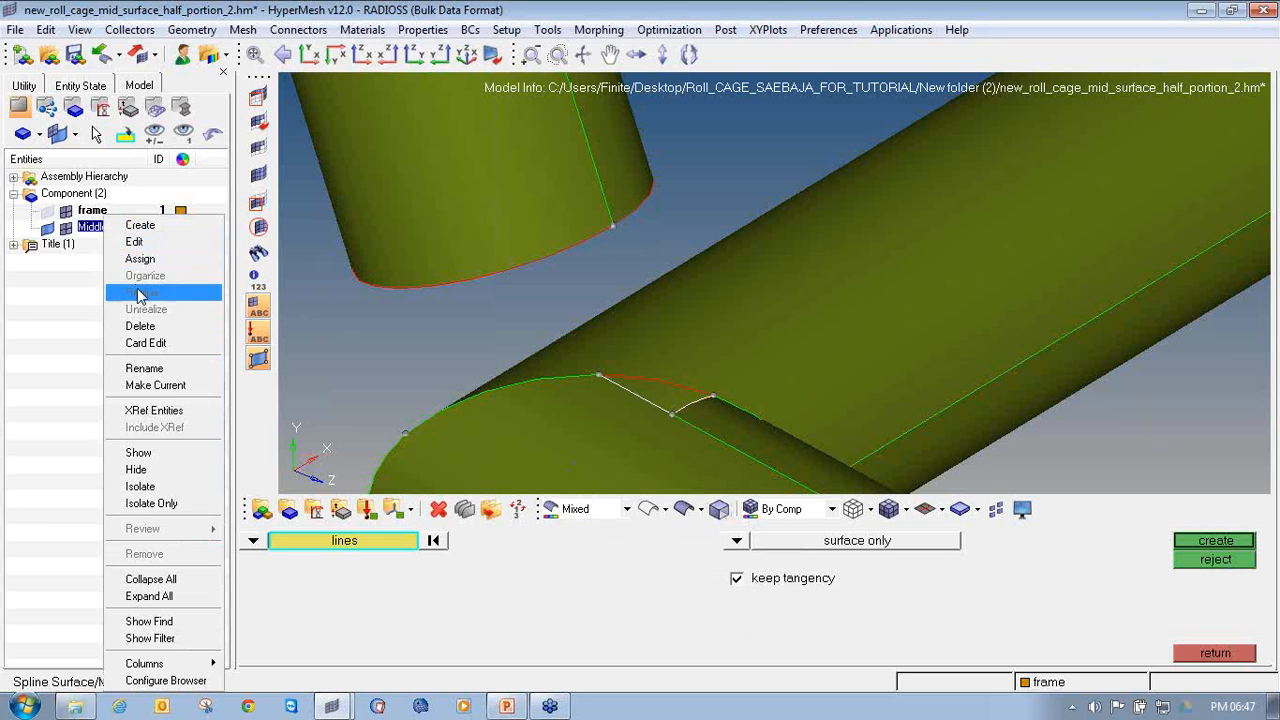
left_click(168, 381)
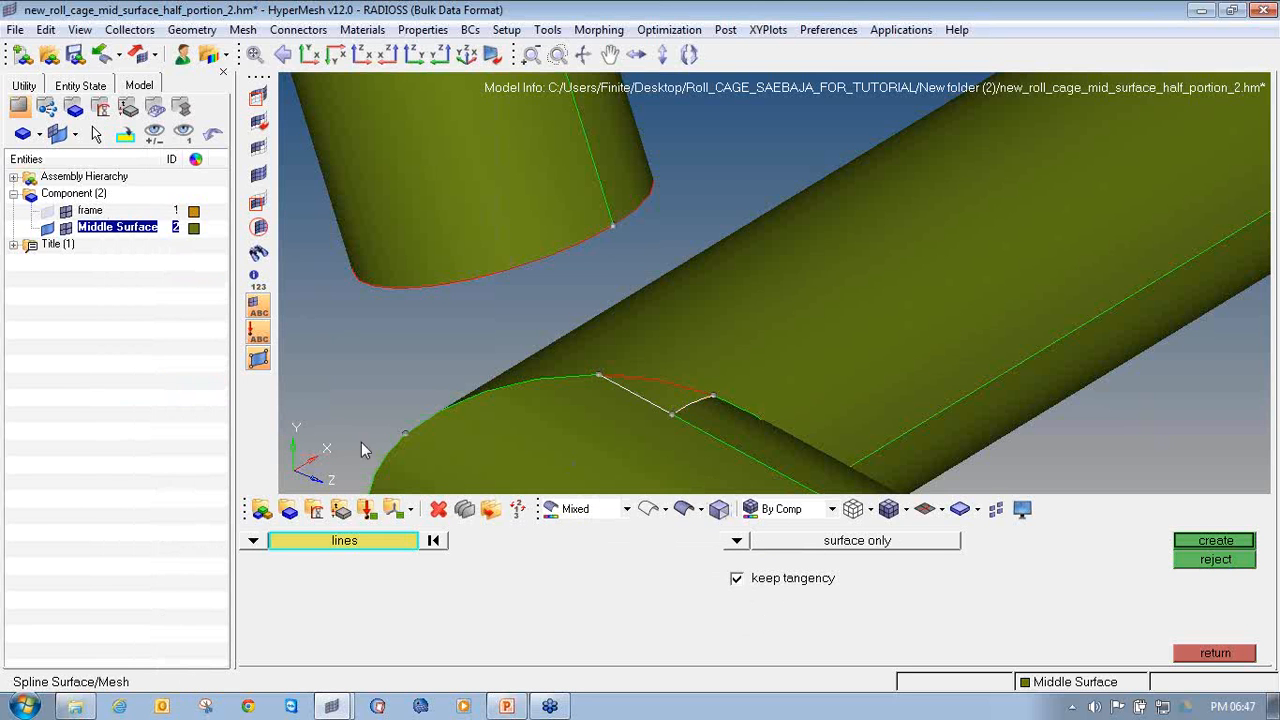
left_click(1229, 546)
left_click_drag(689, 428, 650, 387, "ctrl")
scroll(651, 392, "up", 2)
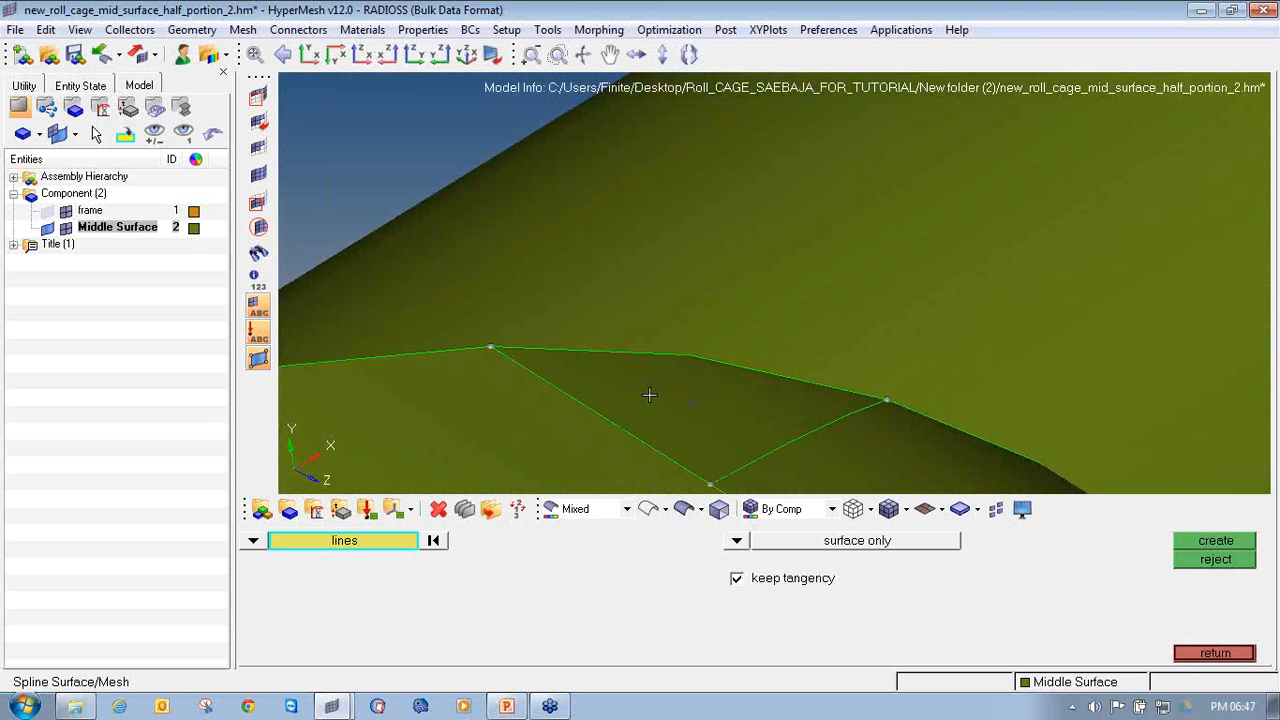
scroll(651, 391, "down", 5)
left_click(1215, 653)
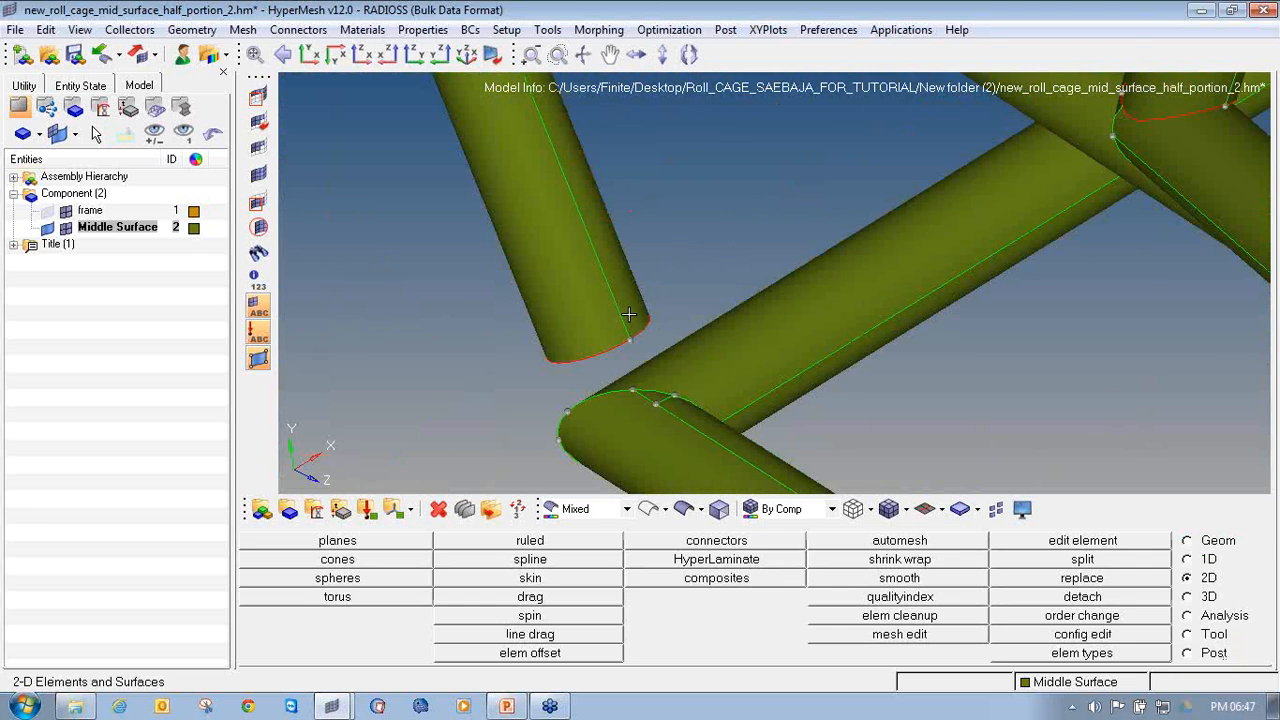
Unsplit the short edges around the new triangular patch so it merges with the adjoining tube surface.
scroll(668, 404, "up", 4)
key("F11")
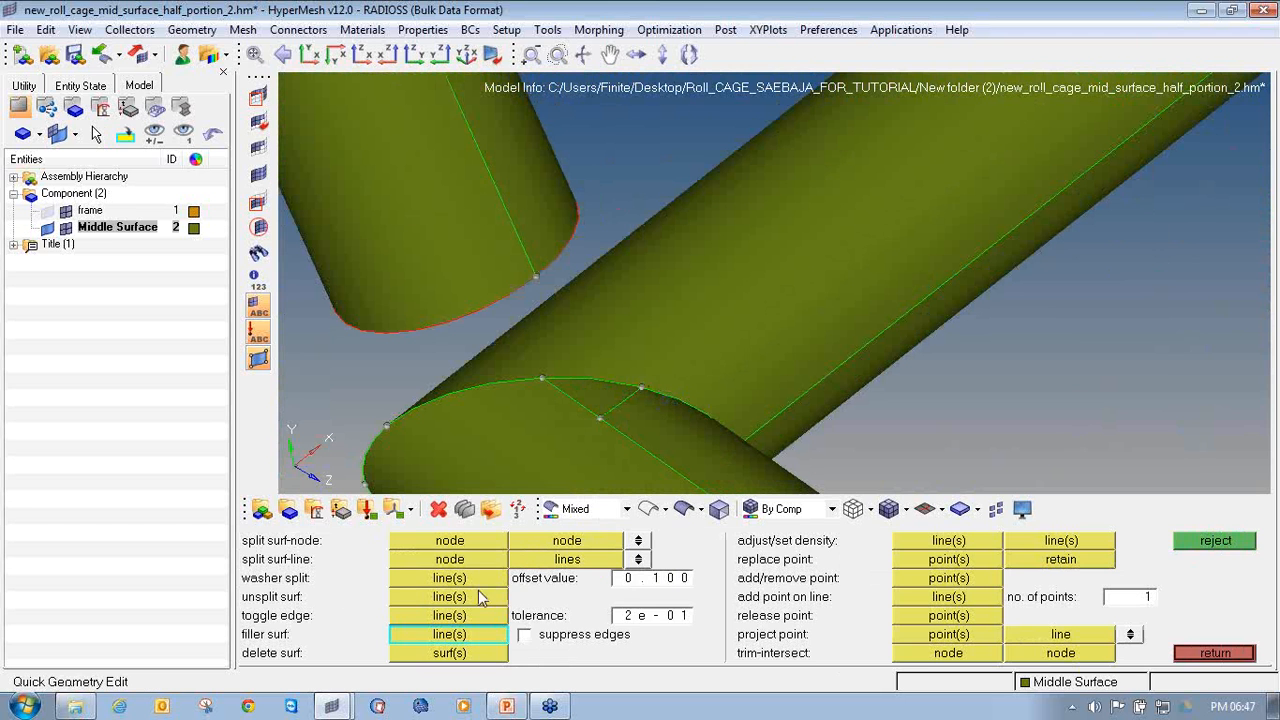
left_click(463, 597)
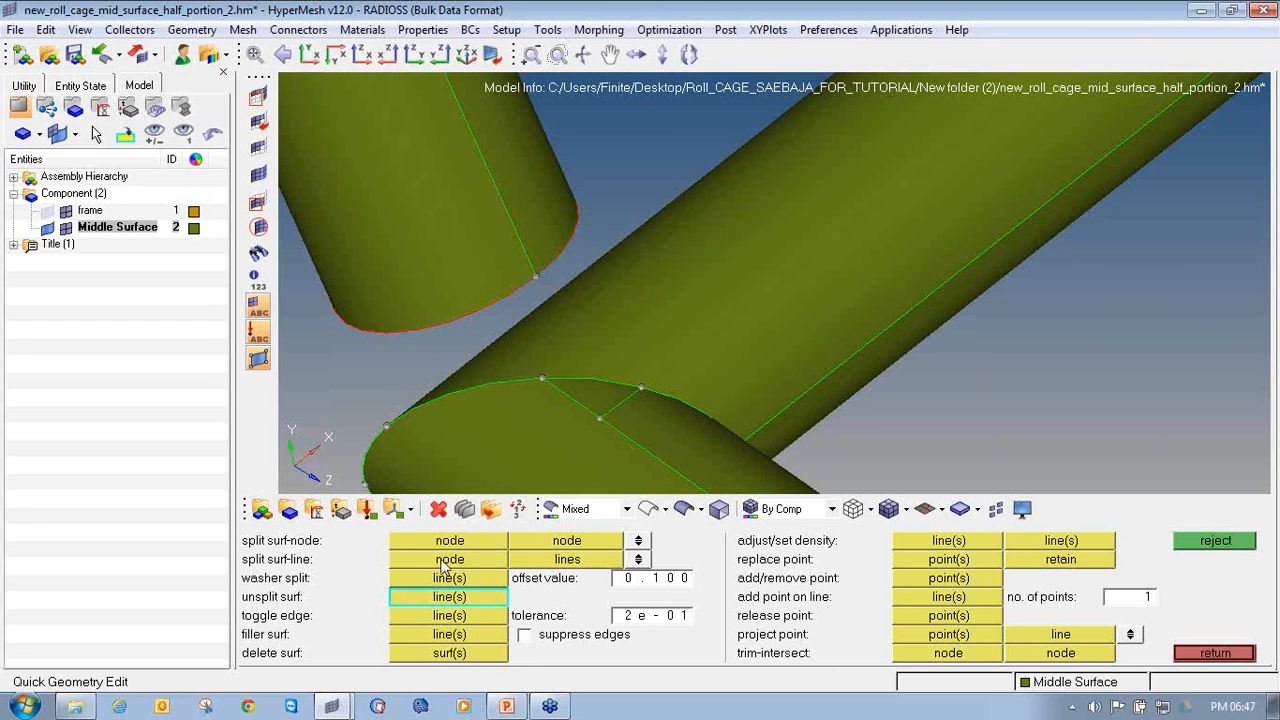
left_click(475, 616)
left_click(620, 402)
left_click_drag(539, 417, 500, 438, "ctrl")
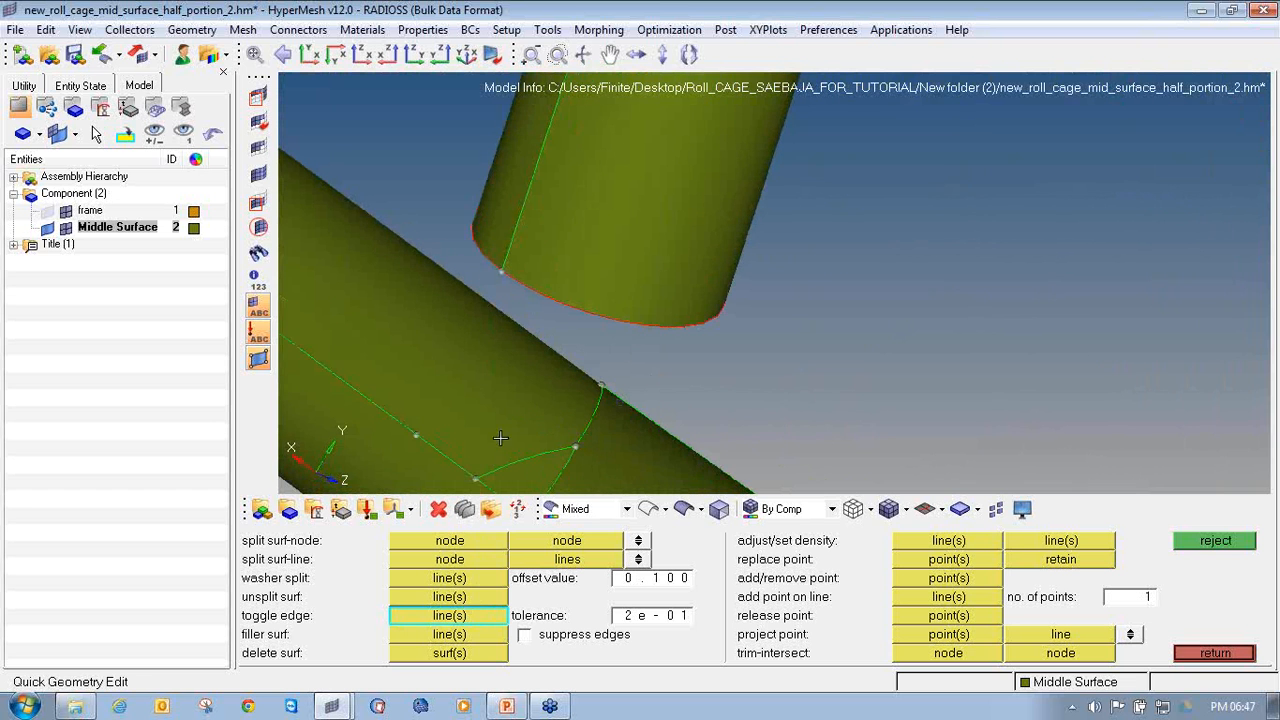
left_click(463, 597)
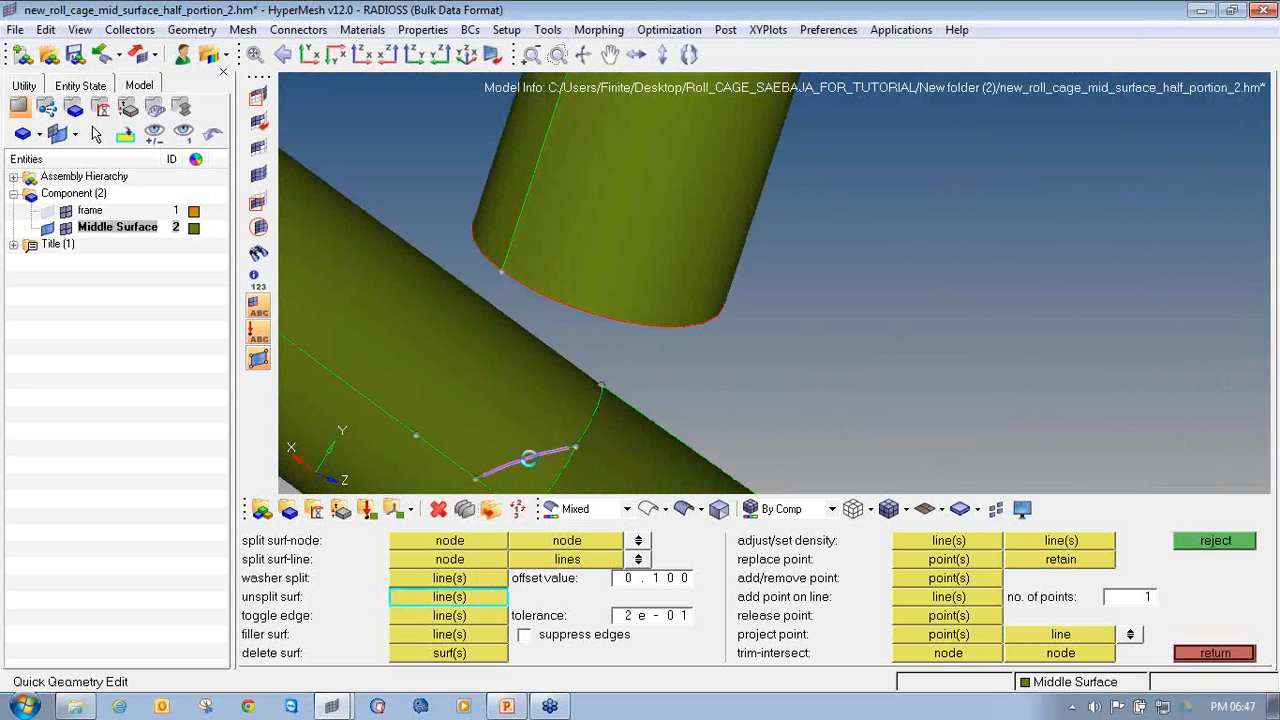
left_click_drag(530, 459, 568, 424, "ctrl")
scroll(543, 340, "down", 5, "ctrl")
scroll(566, 386, "up", 5, "ctrl")
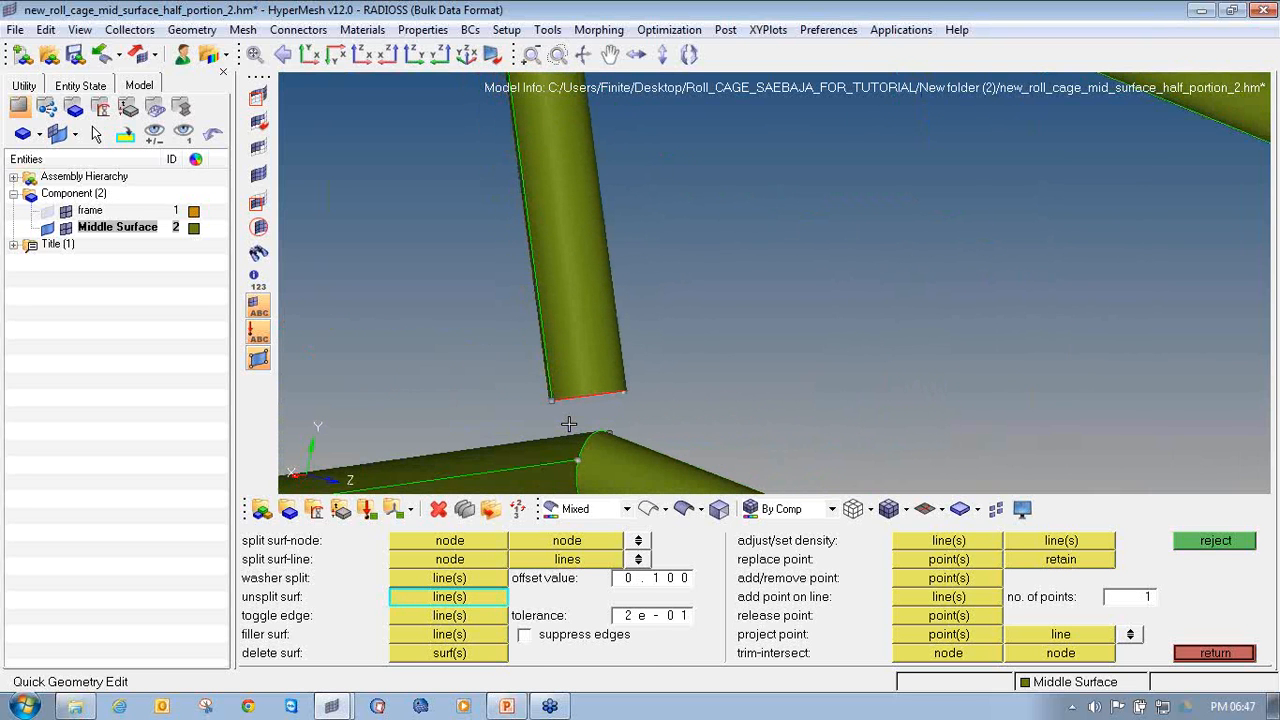
Extend the upright tube's open lower edges by a distance of 100 so the tube passes through the corner joint.
key("shift+F9")
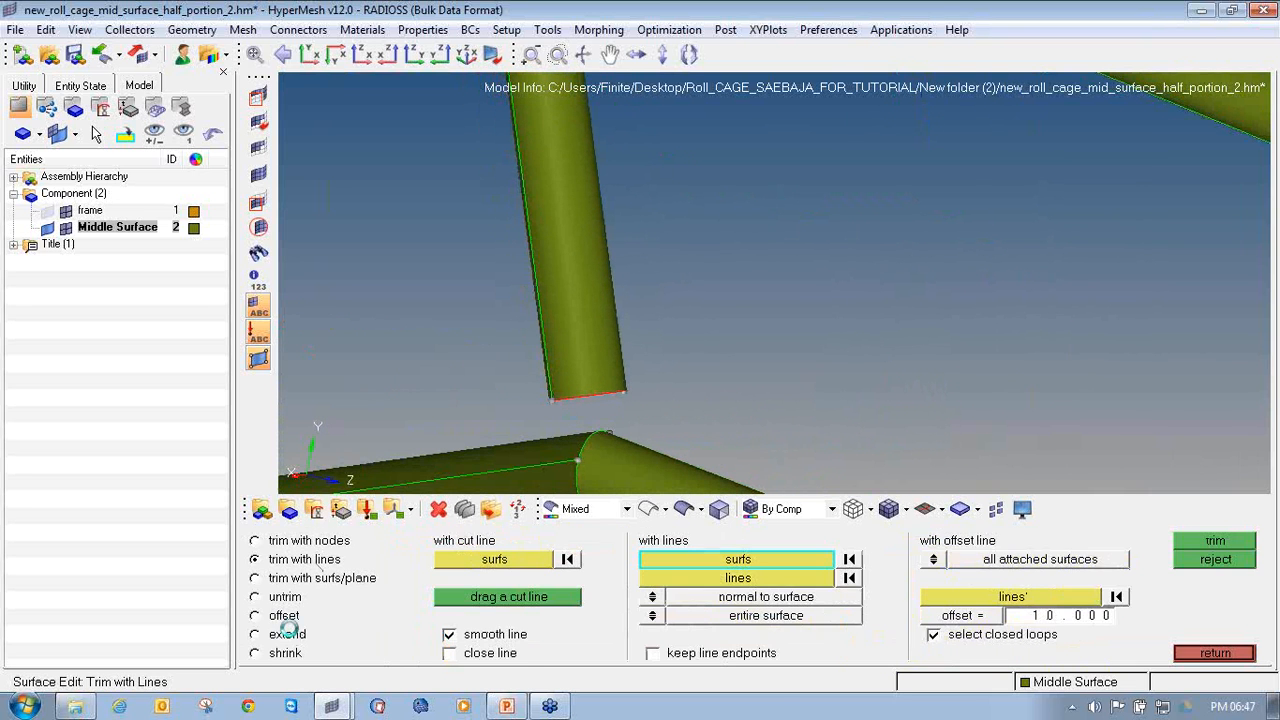
left_click(255, 634)
left_click_drag(523, 400, 559, 379, "ctrl")
scroll(559, 379, "up", 4)
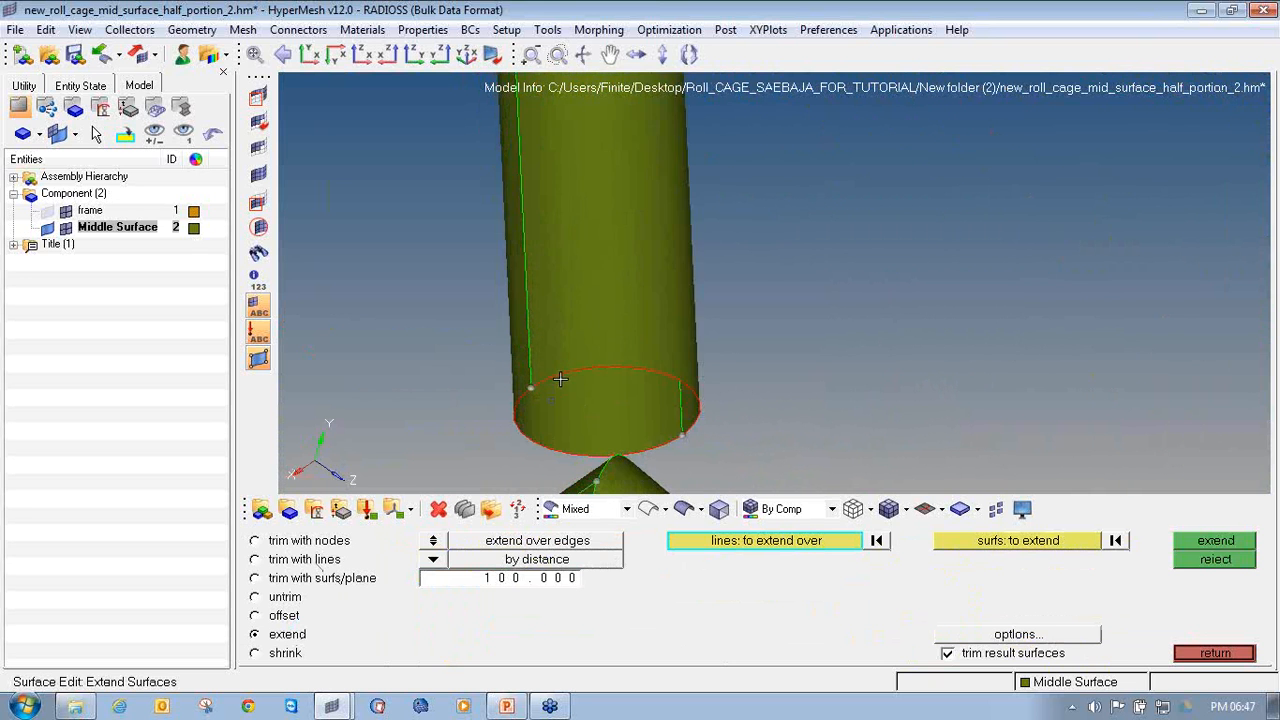
scroll(515, 330, "down", 3)
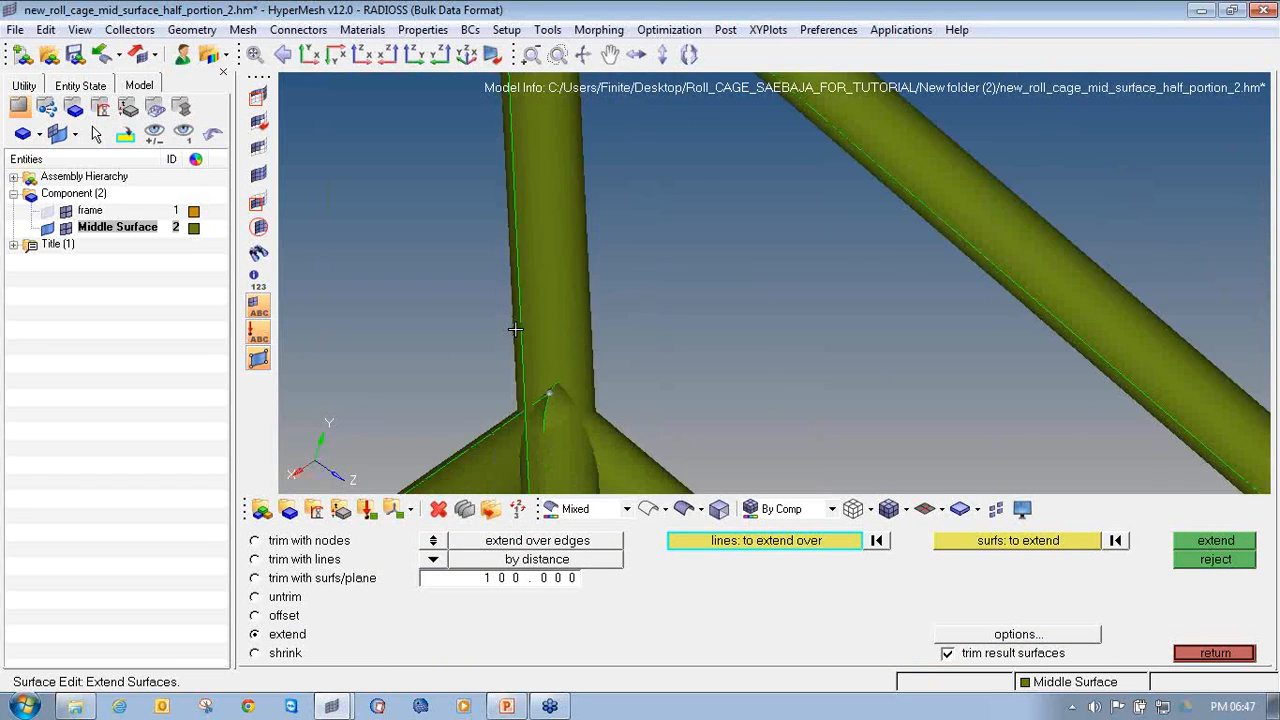
Trim the extended upright tube's surfaces and the two other joint tubes' surfaces against each other with trim both enabled.
mouse_move(549, 377)
left_mouse_down("ctrl")
mouse_move(491, 406)
mouse_move(634, 394)
mouse_move(481, 430)
mouse_move(505, 260)
mouse_move(551, 380)
left_mouse_up("ctrl")
left_click(310, 579)
left_click(725, 559)
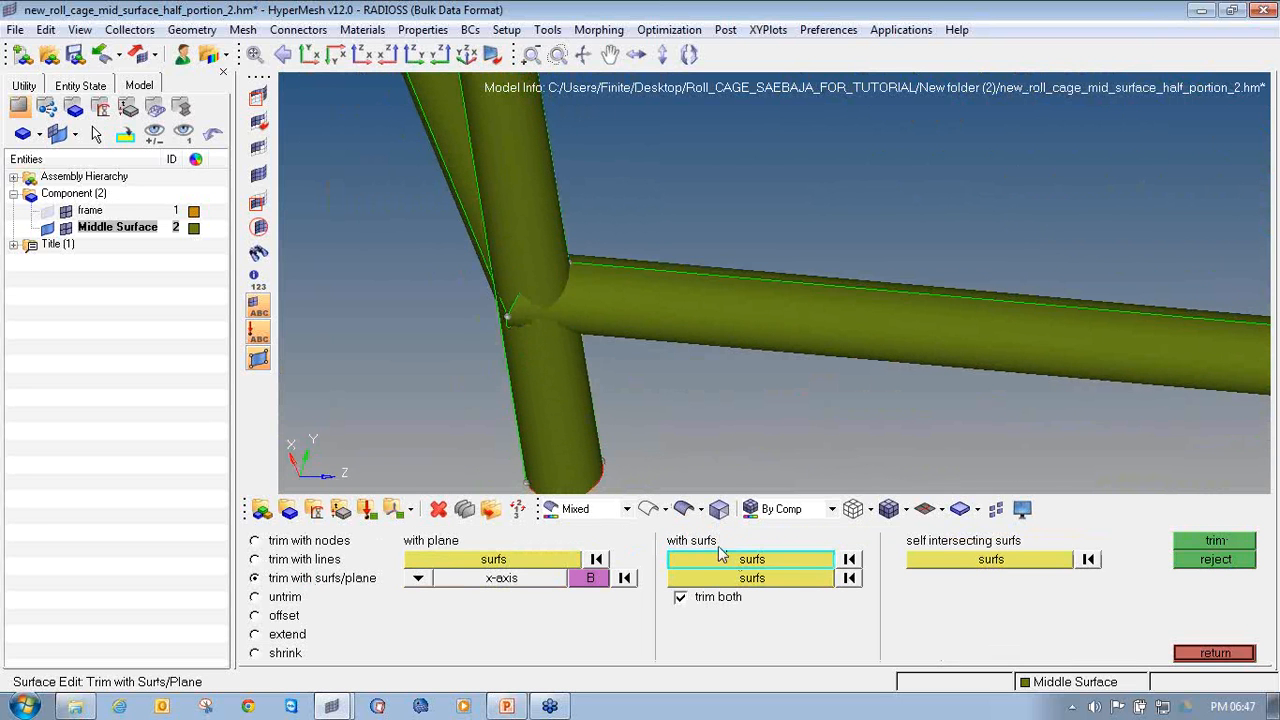
left_click_drag(636, 448, 456, 392, "shift")
left_click(716, 577)
left_click_drag(632, 394, 573, 380, "ctrl")
left_click(603, 319)
left_click_drag(693, 392, 694, 267, "shift")
left_click_drag(694, 267, 309, 252, "ctrl")
left_click_drag(348, 154, 350, 290, "shift")
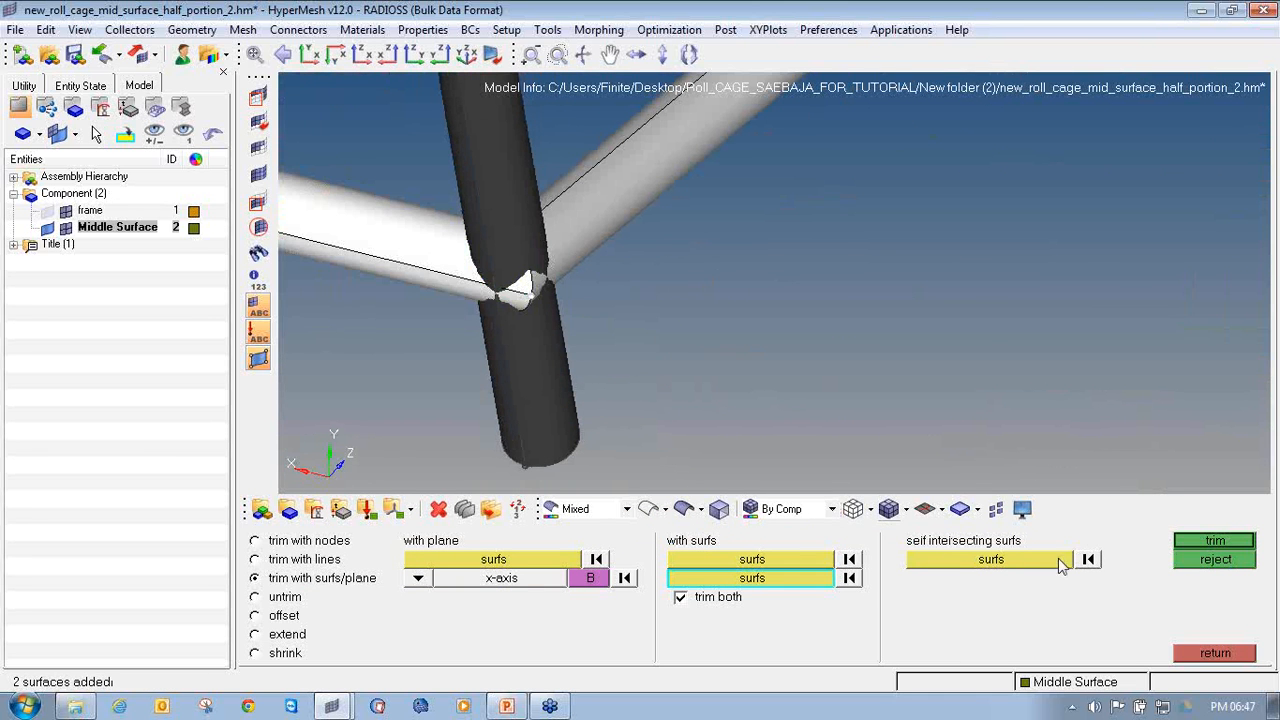
left_click(1210, 540)
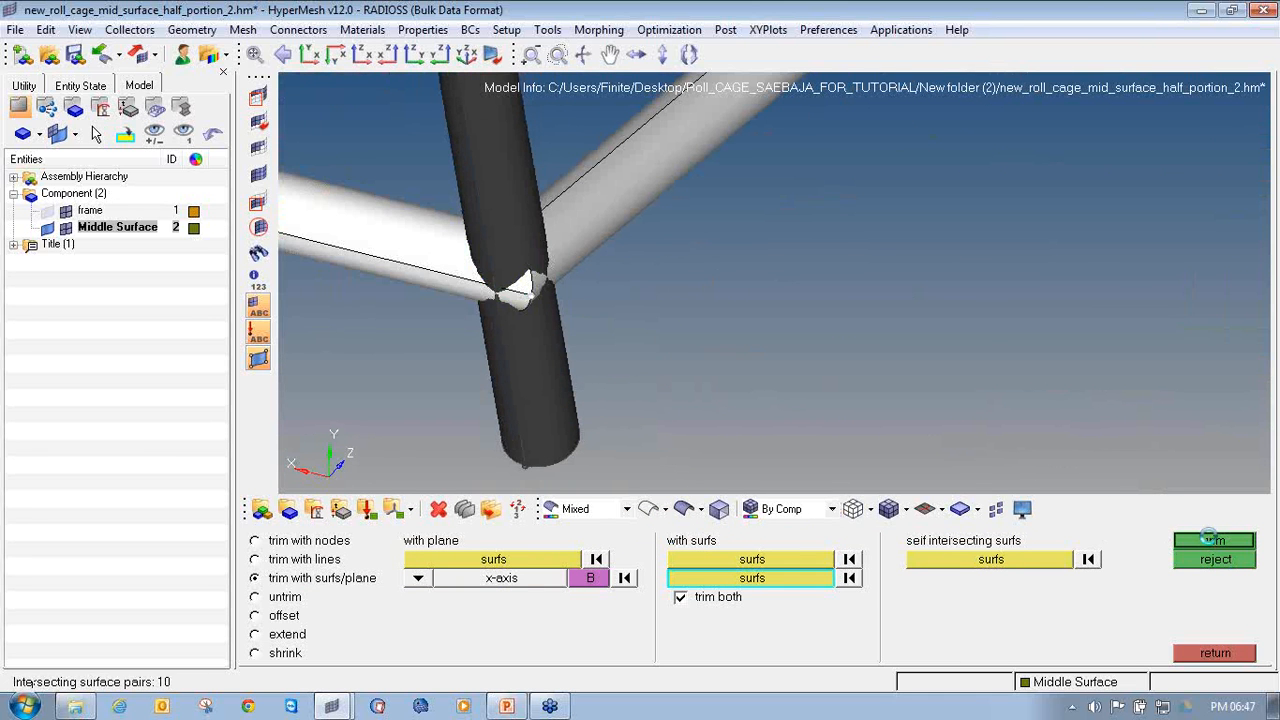
left_click(437, 510)
left_click(501, 413)
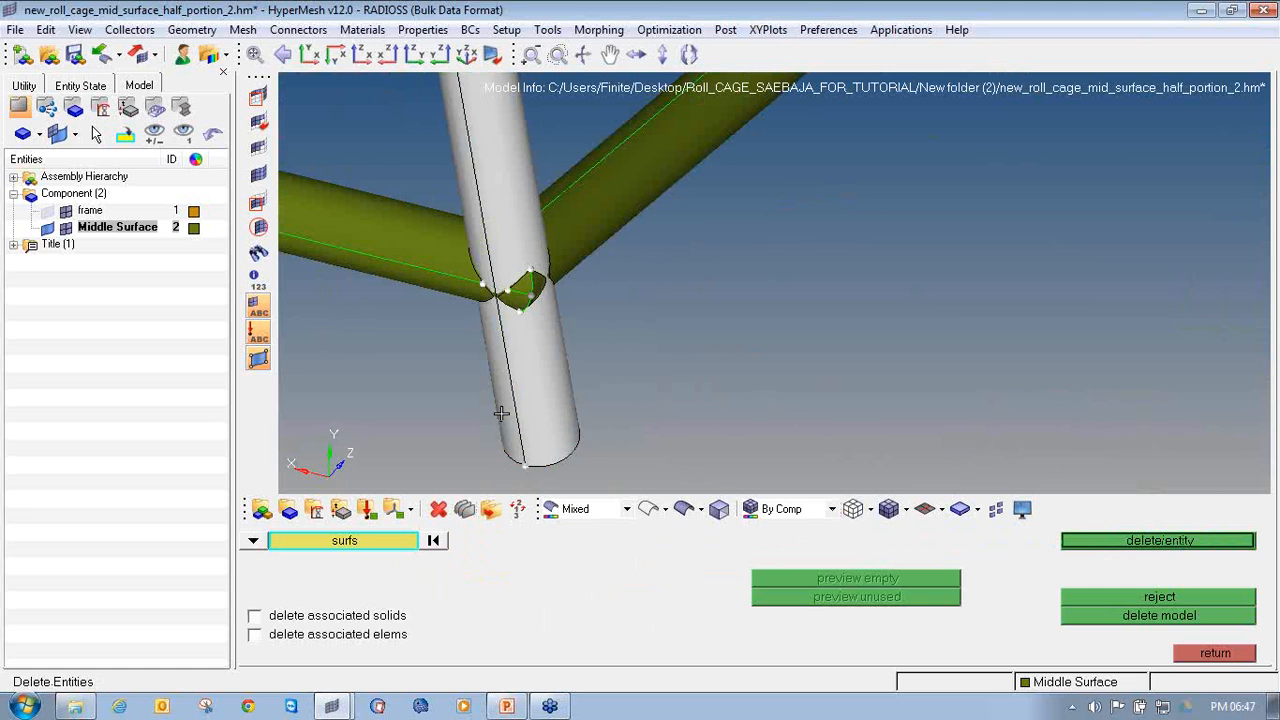
right_click(550, 414)
right_click(493, 413)
Split the upright tube's surface across the narrow gap between the two trim curves' corners at the joint.
left_click_drag(589, 412, 473, 384, "ctrl")
scroll(543, 288, "up", 7, "ctrl")
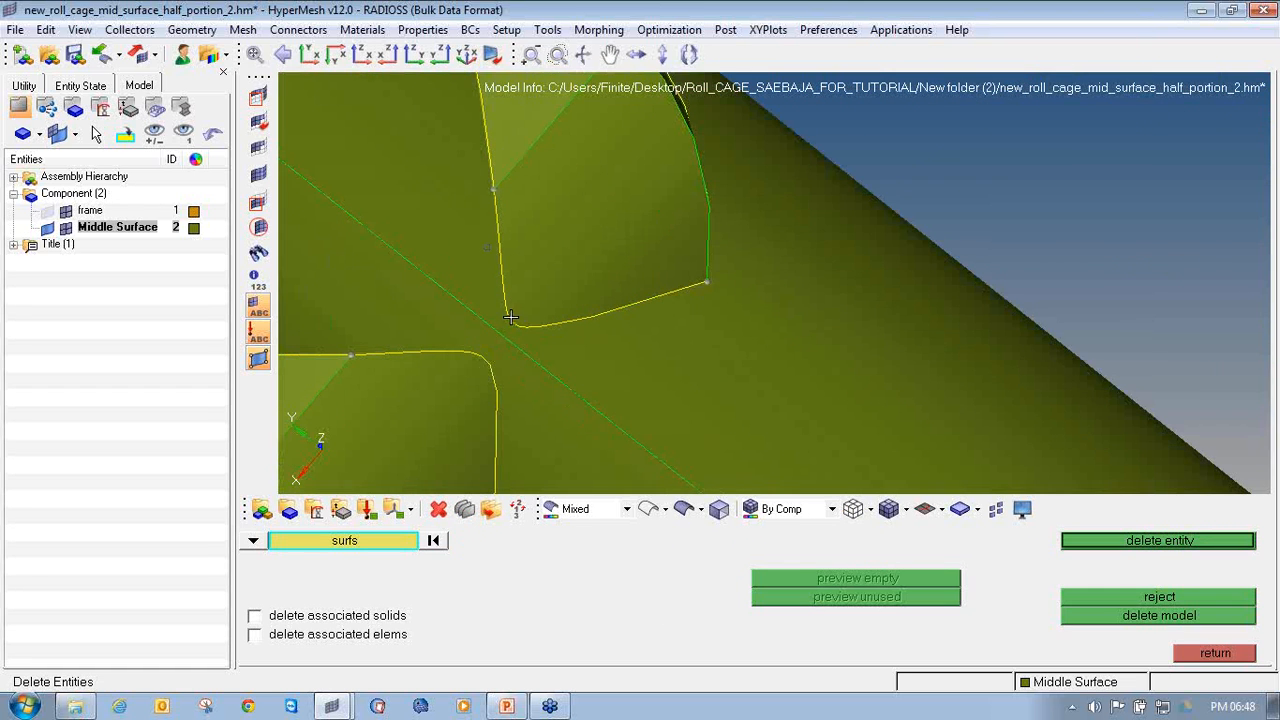
key("F11")
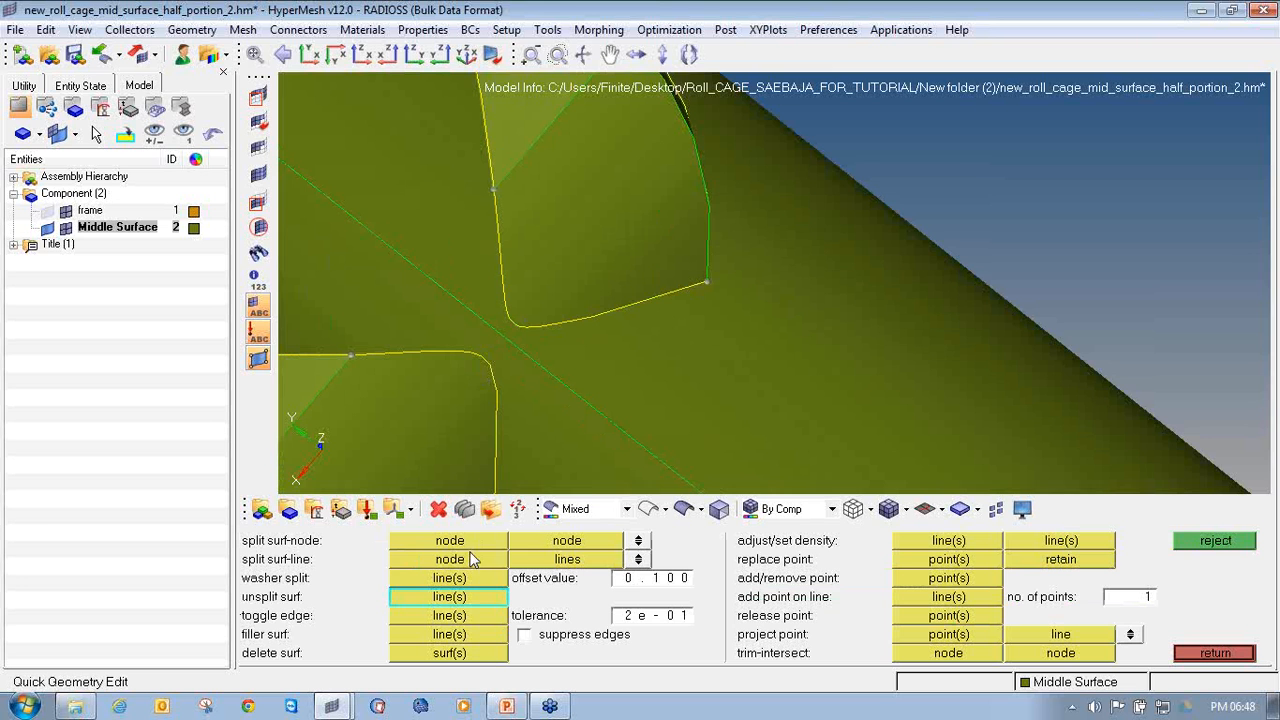
left_click(473, 560)
scroll(484, 343, "up", 3, "ctrl")
left_click(497, 362)
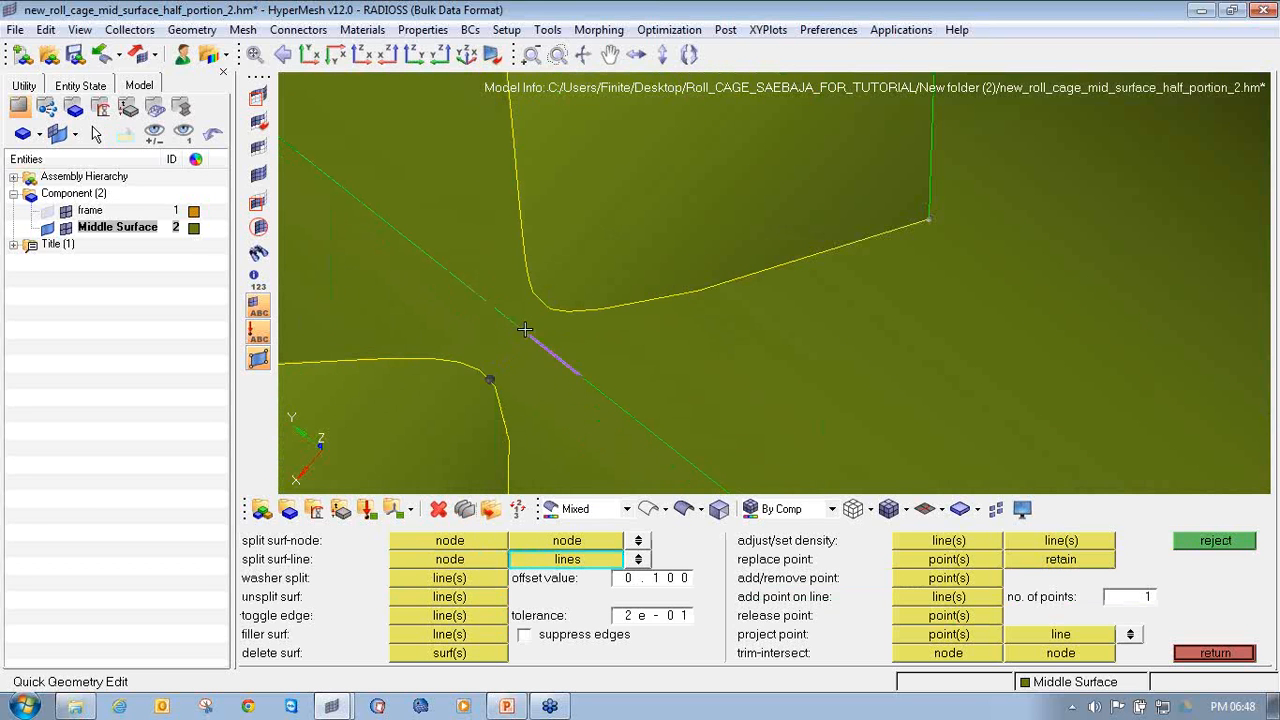
left_click(525, 329)
key("Escape")
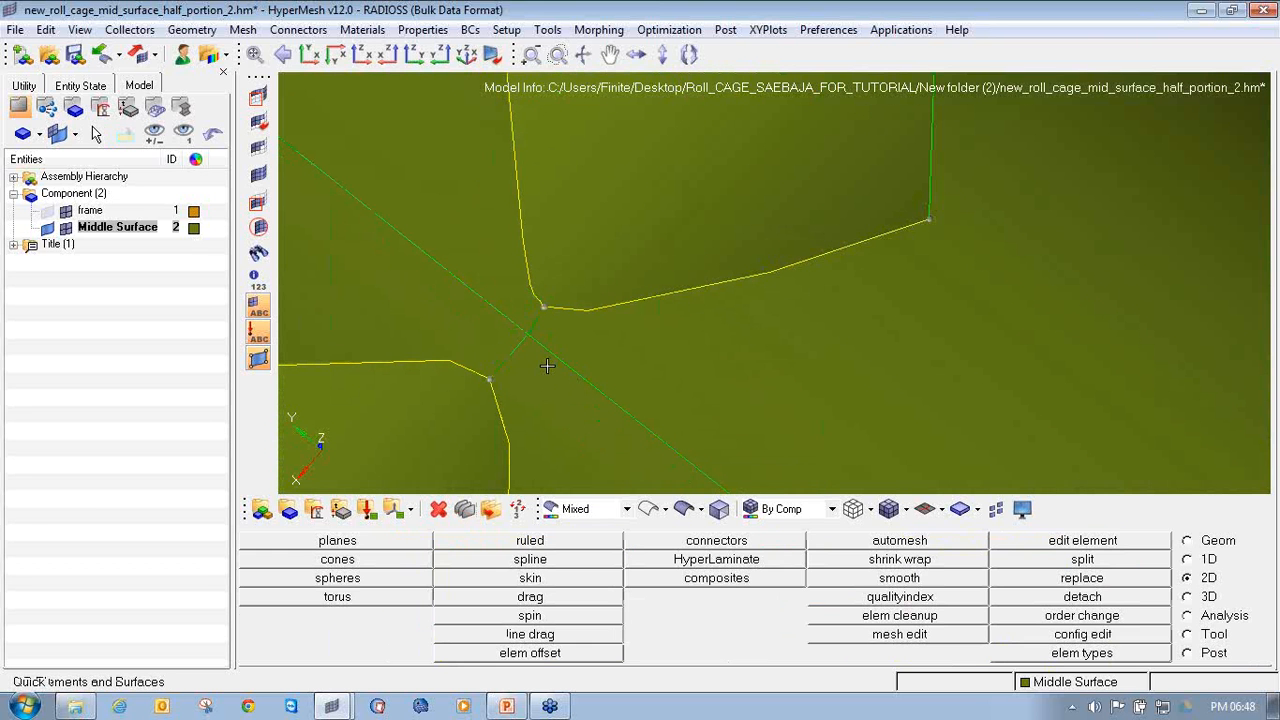
Split the surface across the narrow gap between the two trim curves' corners on another side of the upright tube.
scroll(547, 366, "down", 6, "ctrl")
left_click_drag(547, 366, 456, 404, "ctrl")
scroll(536, 441, "up", 4, "ctrl")
key("F11")
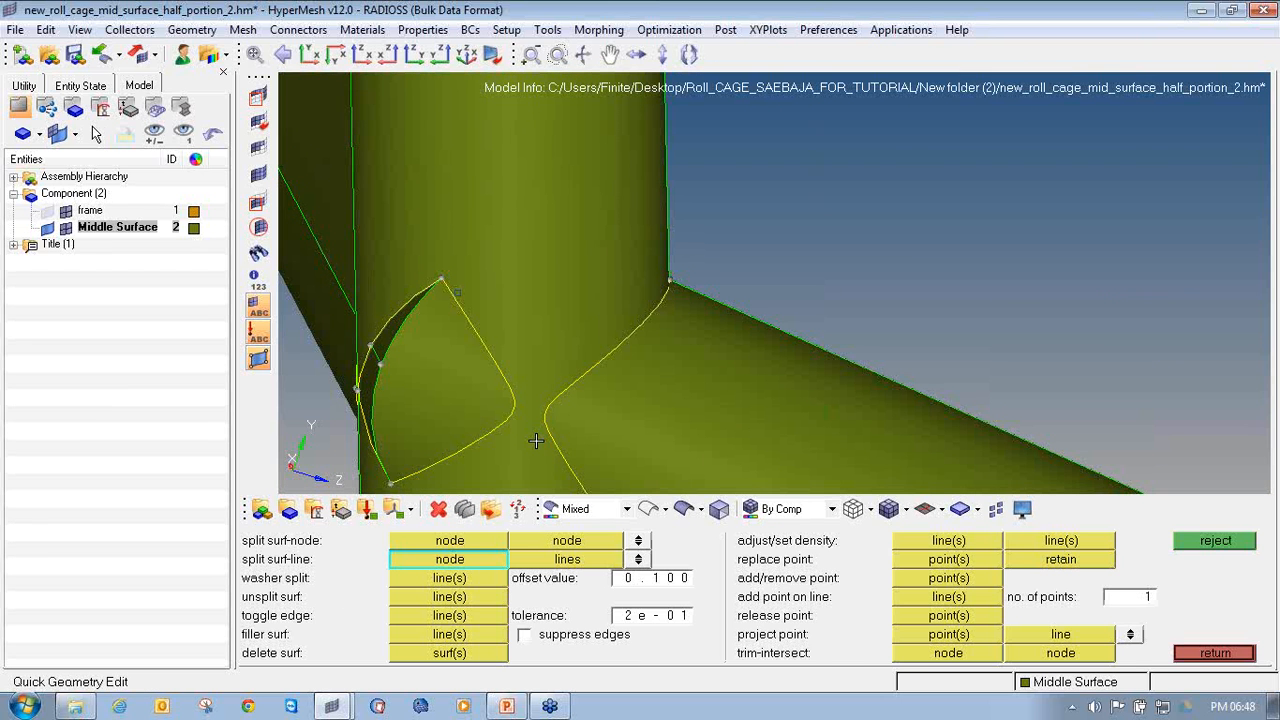
left_click(541, 412)
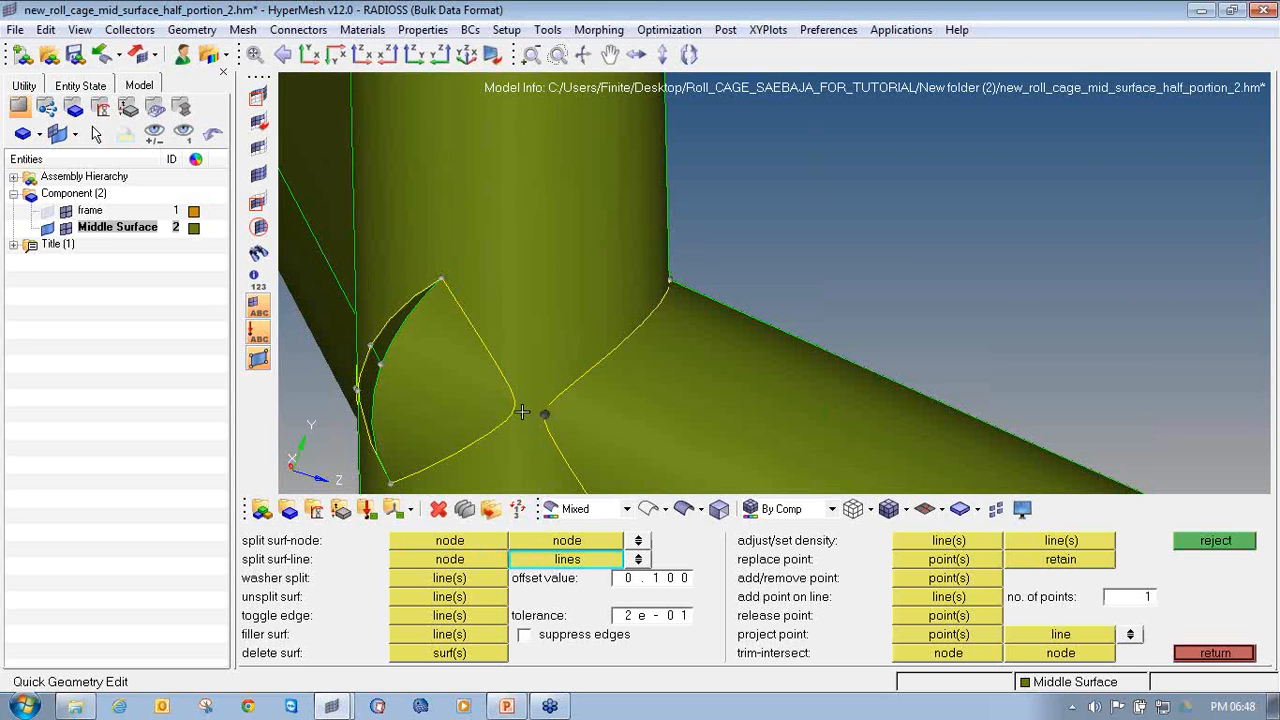
scroll(510, 408, "up", 4, "ctrl")
left_click(511, 408)
scroll(519, 428, "down", 1, "ctrl")
scroll(519, 428, "down", 2, "ctrl")
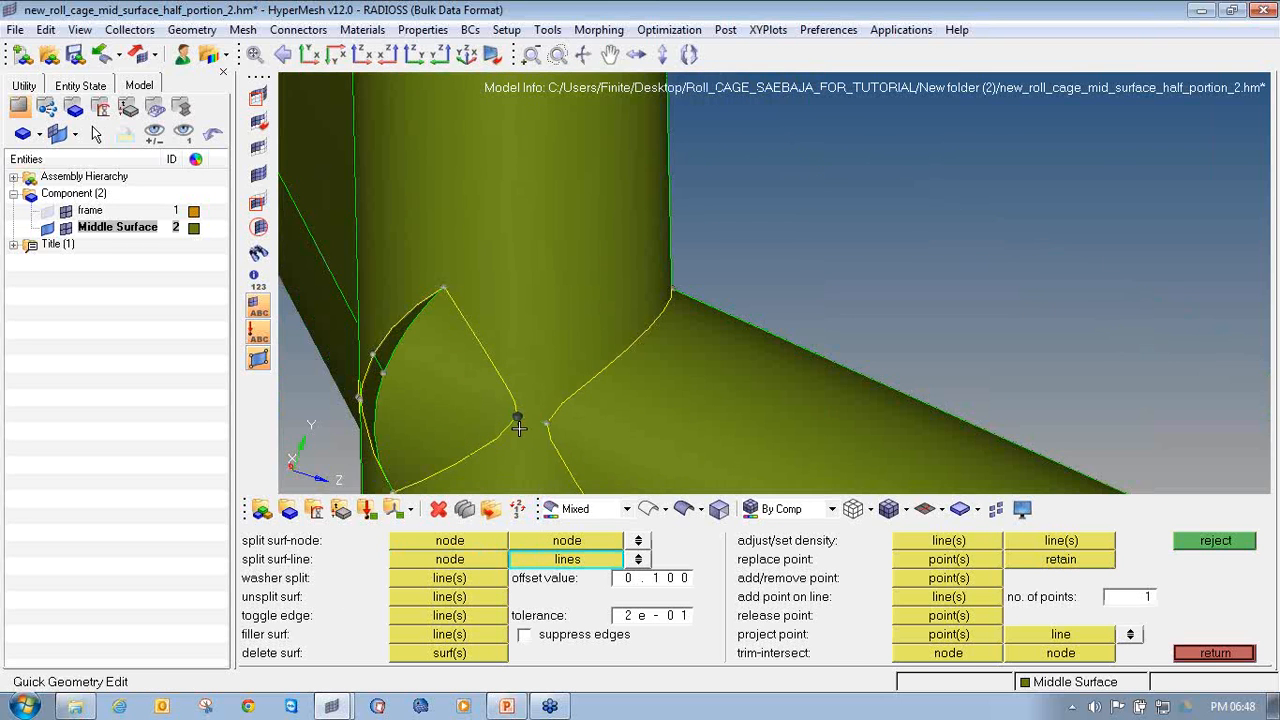
scroll(547, 435, "up", 2, "ctrl")
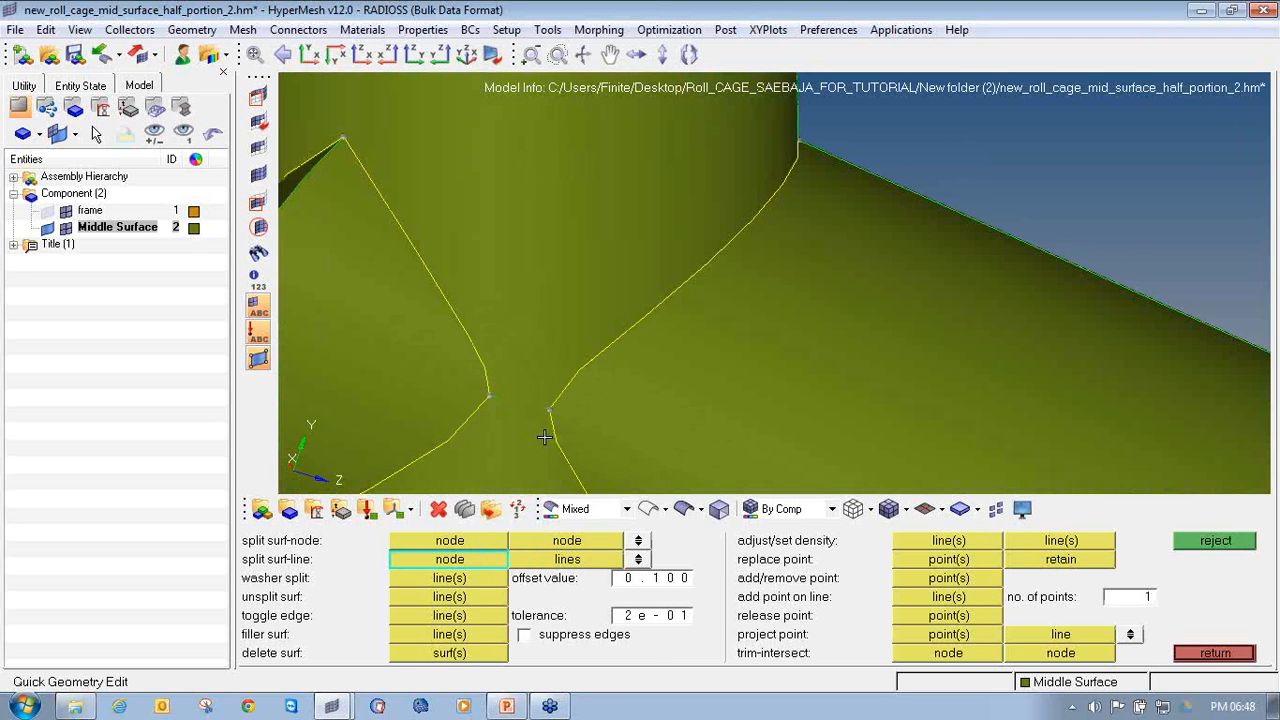
Trim the upright tube's surface with the short line across that gap, normal to surface over the entire surface.
key("shift+F1")
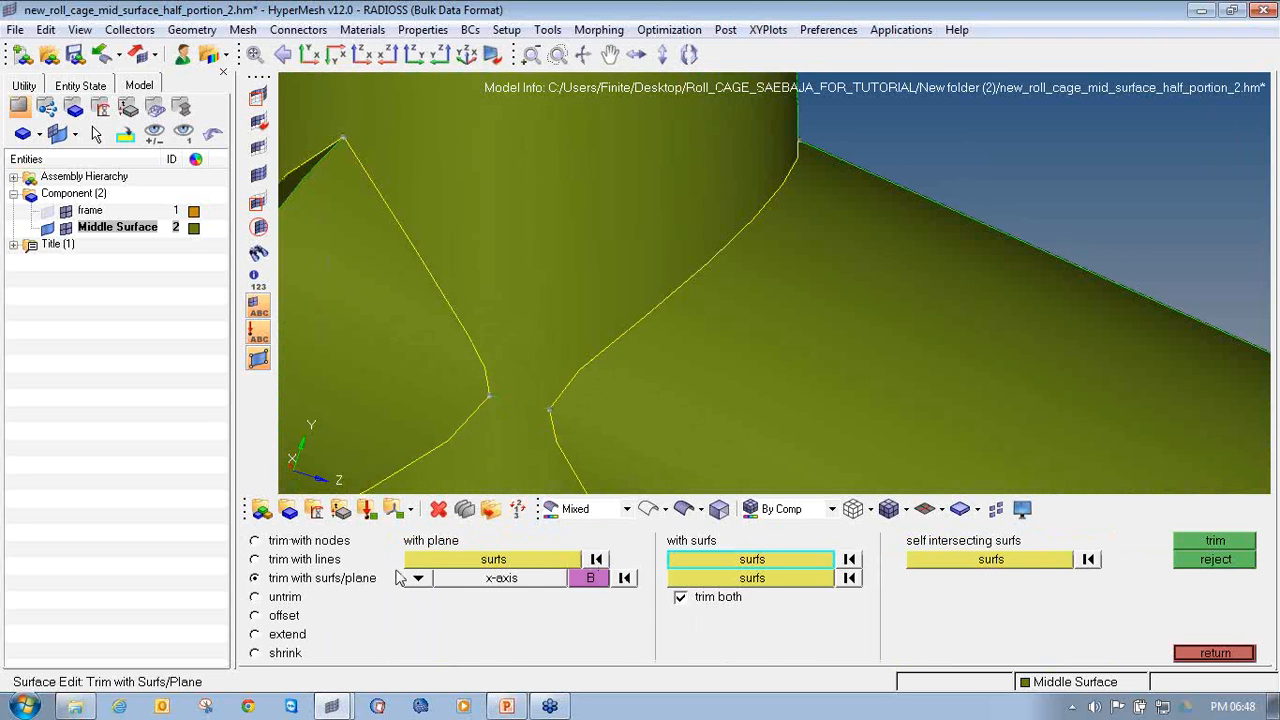
left_click(255, 559)
left_click(680, 560)
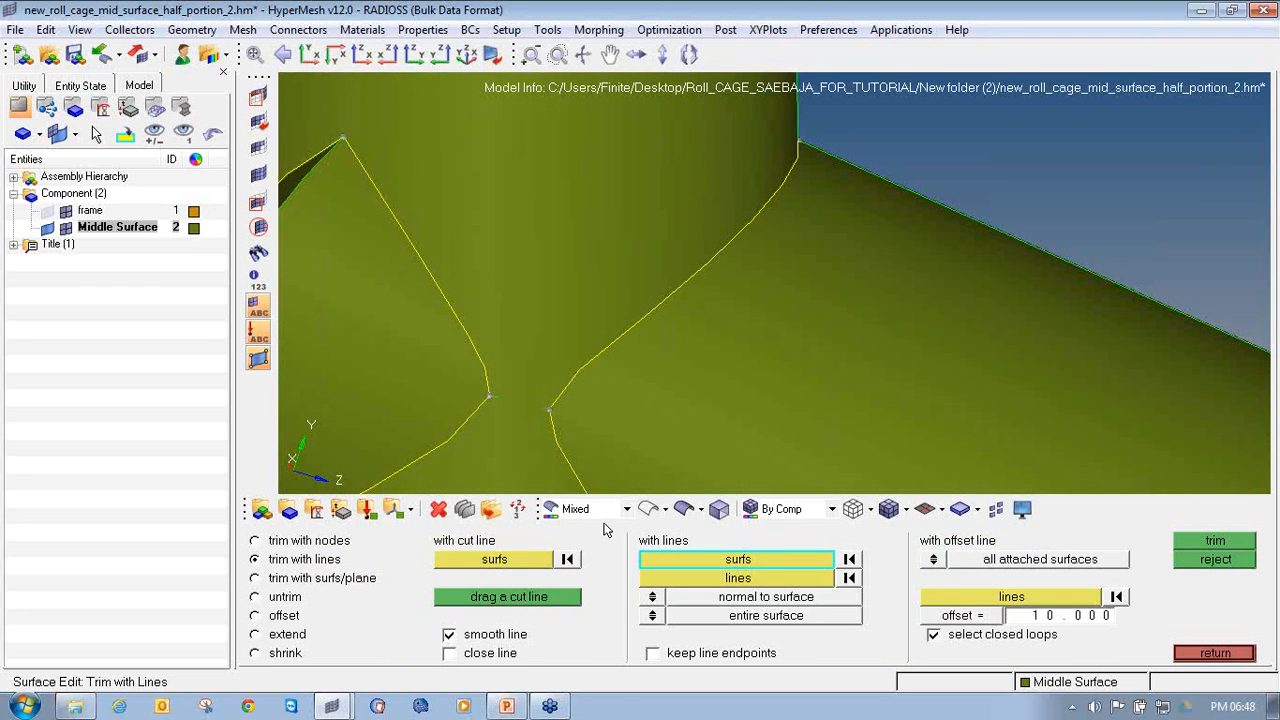
left_click(480, 449)
left_click(690, 578)
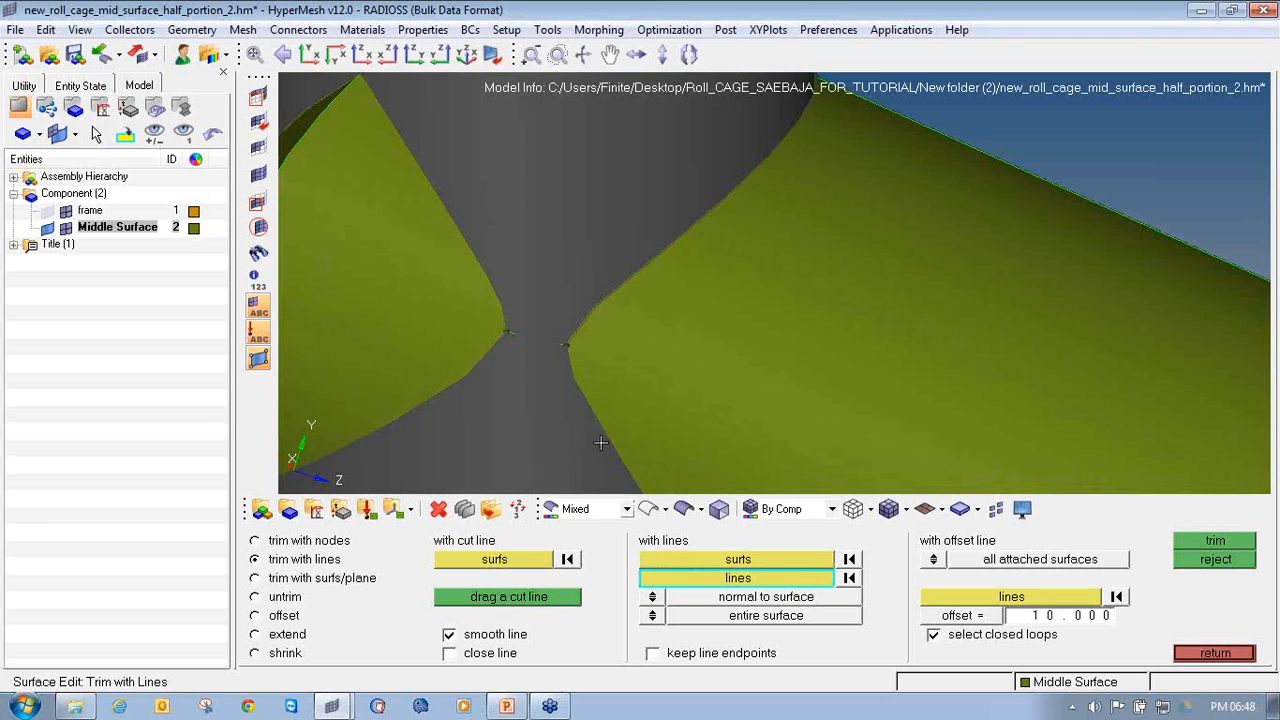
left_click(512, 333)
left_click(1213, 541)
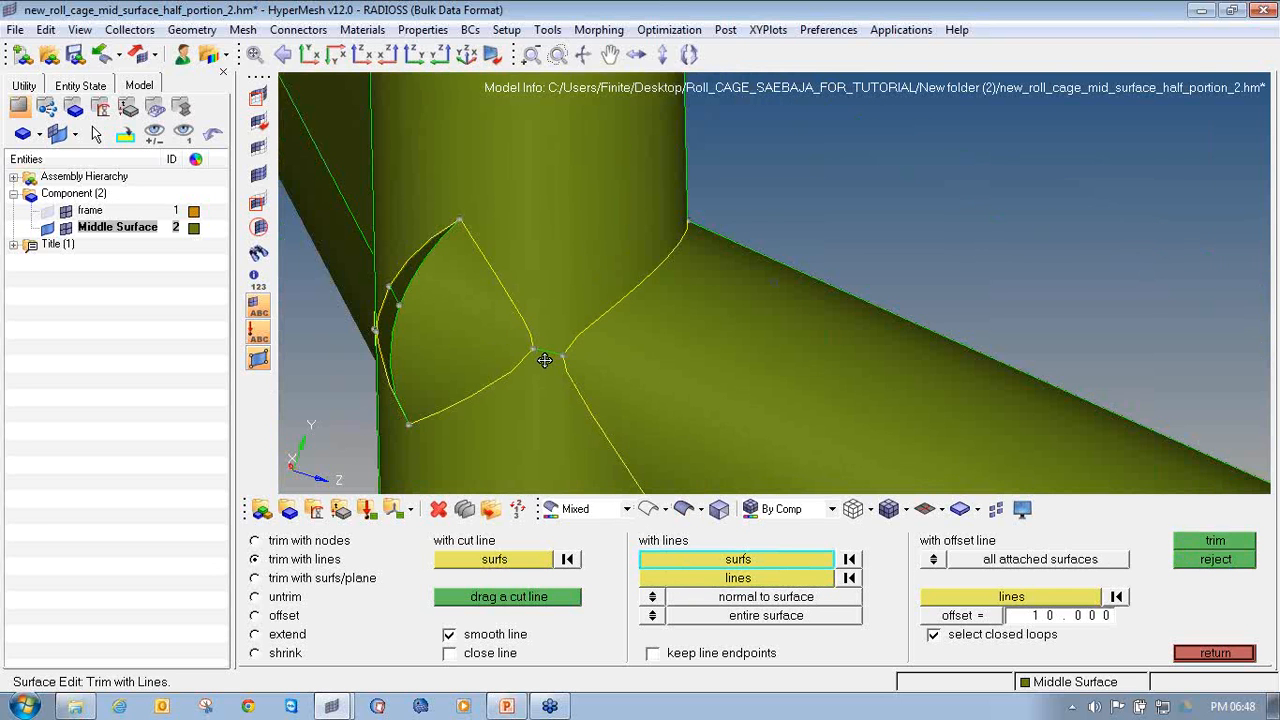
Trim the two upright tube surfaces with the short line bridging the gap at the longitudinal seam.
left_click_drag(544, 360, 556, 440, "ctrl")
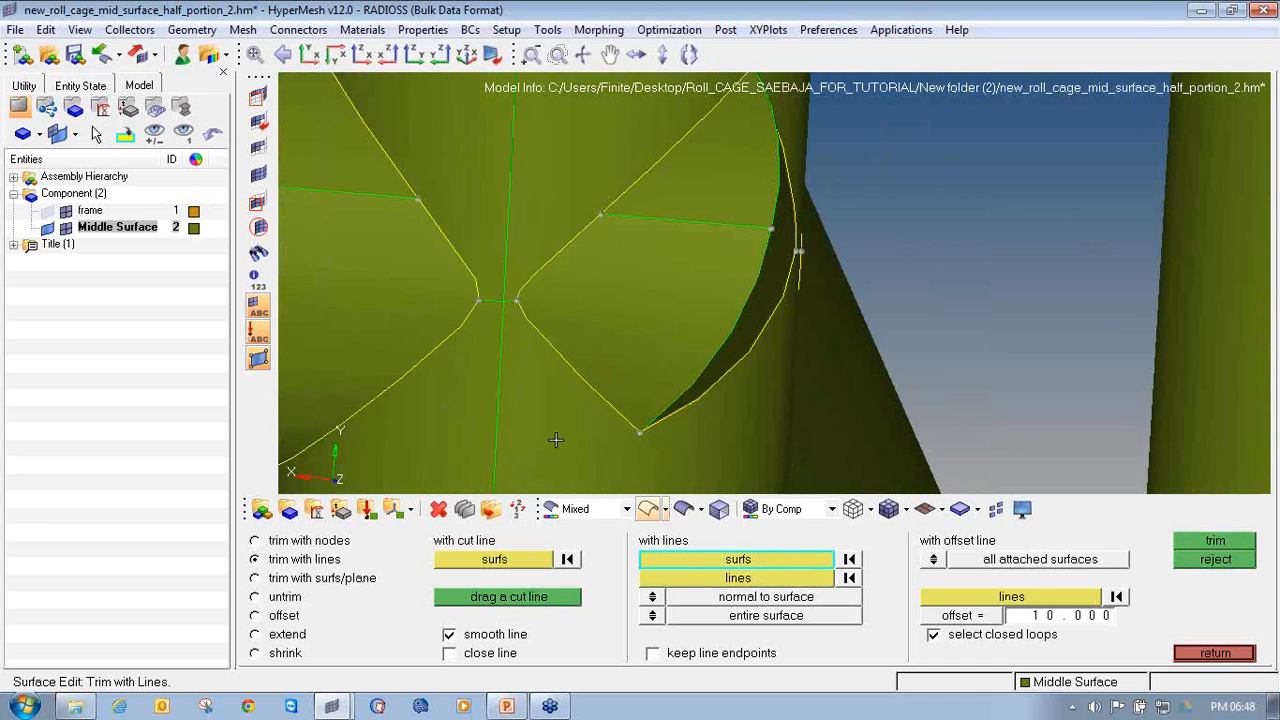
left_click(509, 418)
left_click(467, 401)
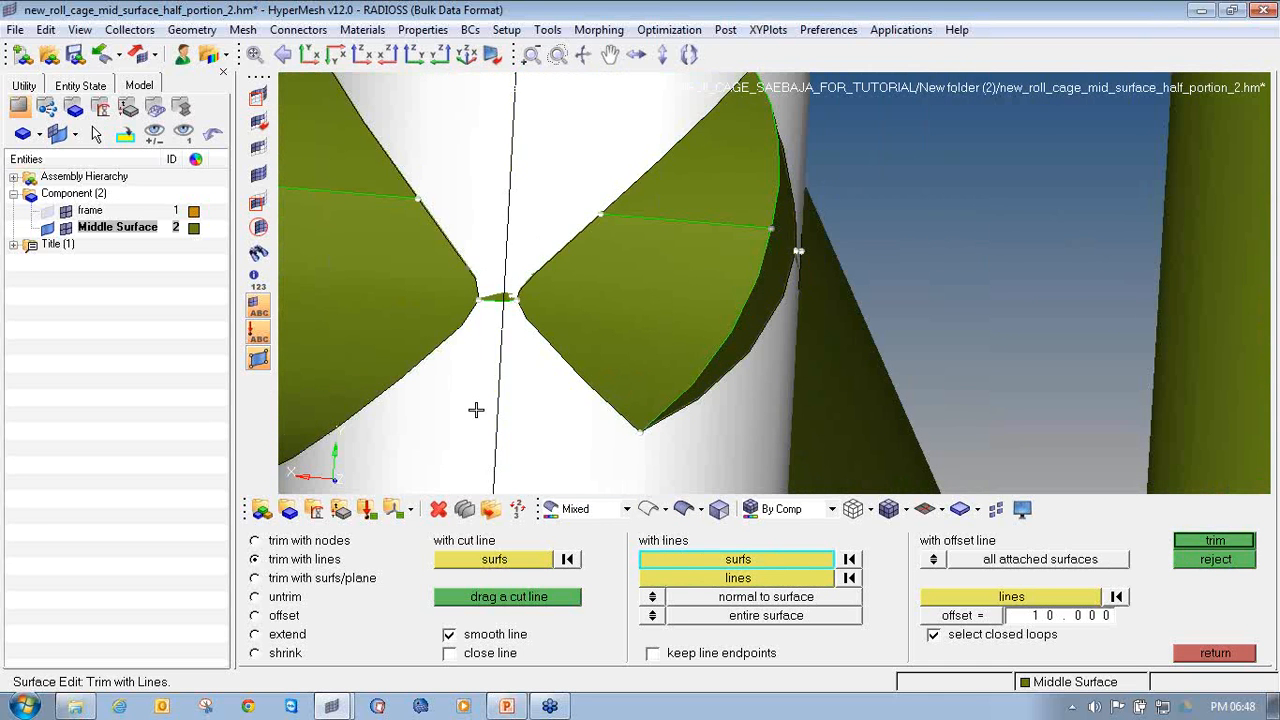
left_click(737, 579)
scroll(500, 298, "up", 2)
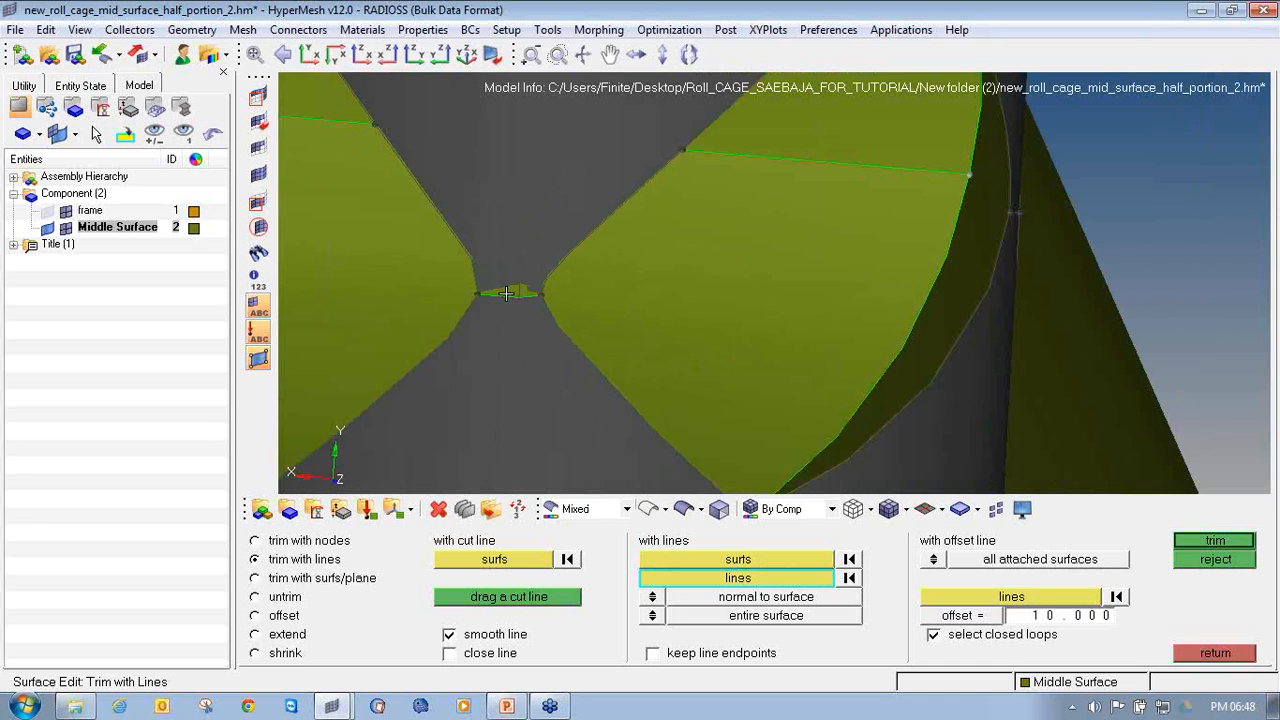
left_click(1204, 541)
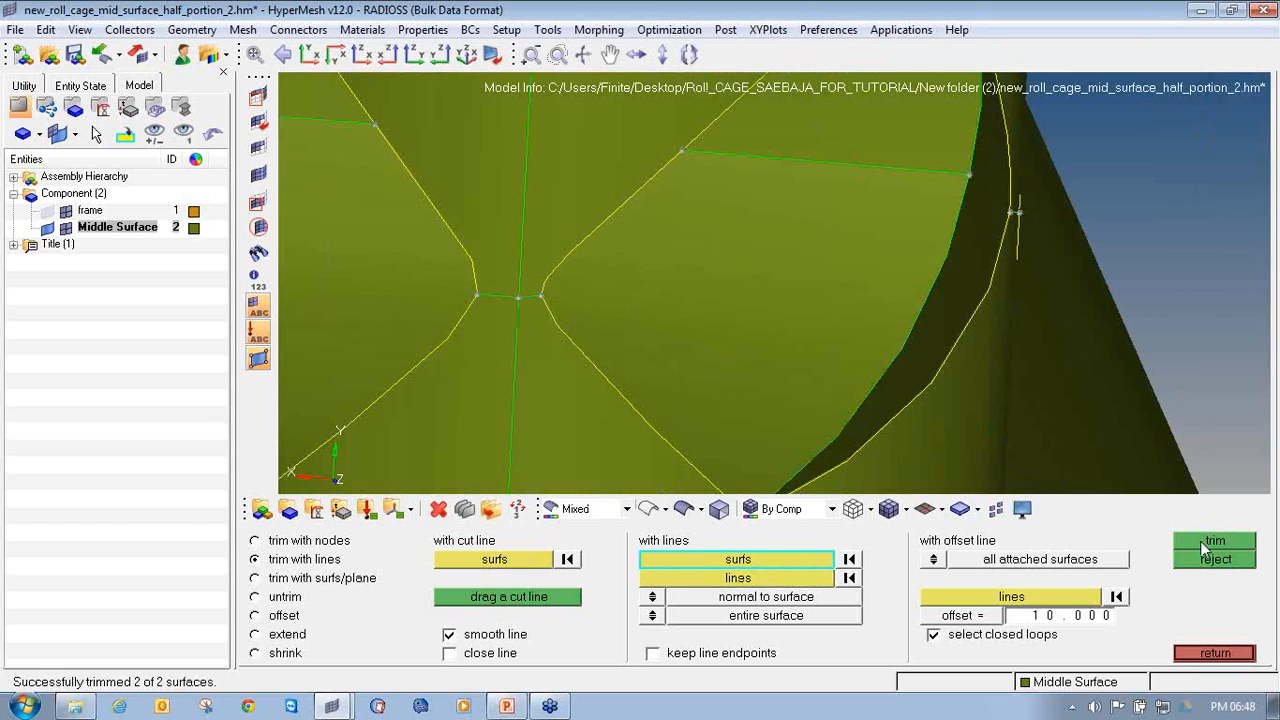
Delete the two leftover surfaces of the upright tube's stub extending below the joint.
scroll(628, 252, "up", 2)
scroll(625, 262, "down", 5, "ctrl")
left_click_drag(654, 322, 668, 340, "ctrl")
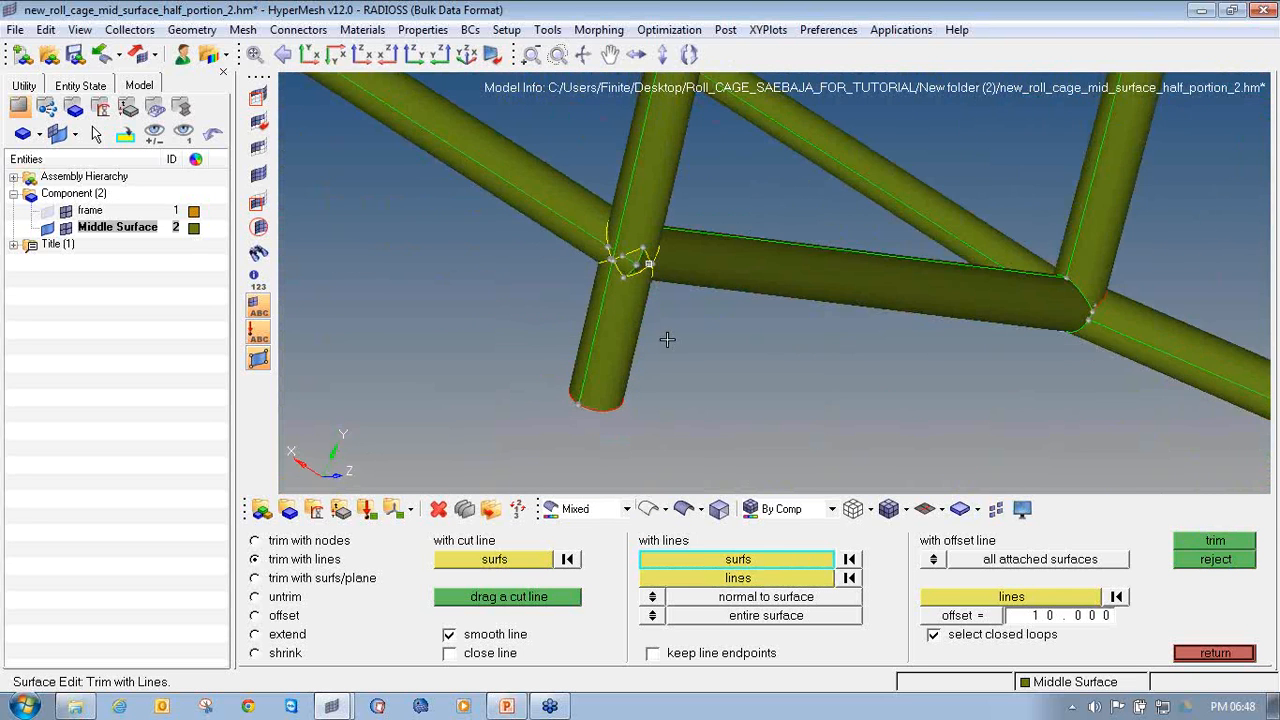
left_click_drag(803, 233, 768, 216, "ctrl")
left_click(438, 509)
left_click(628, 378)
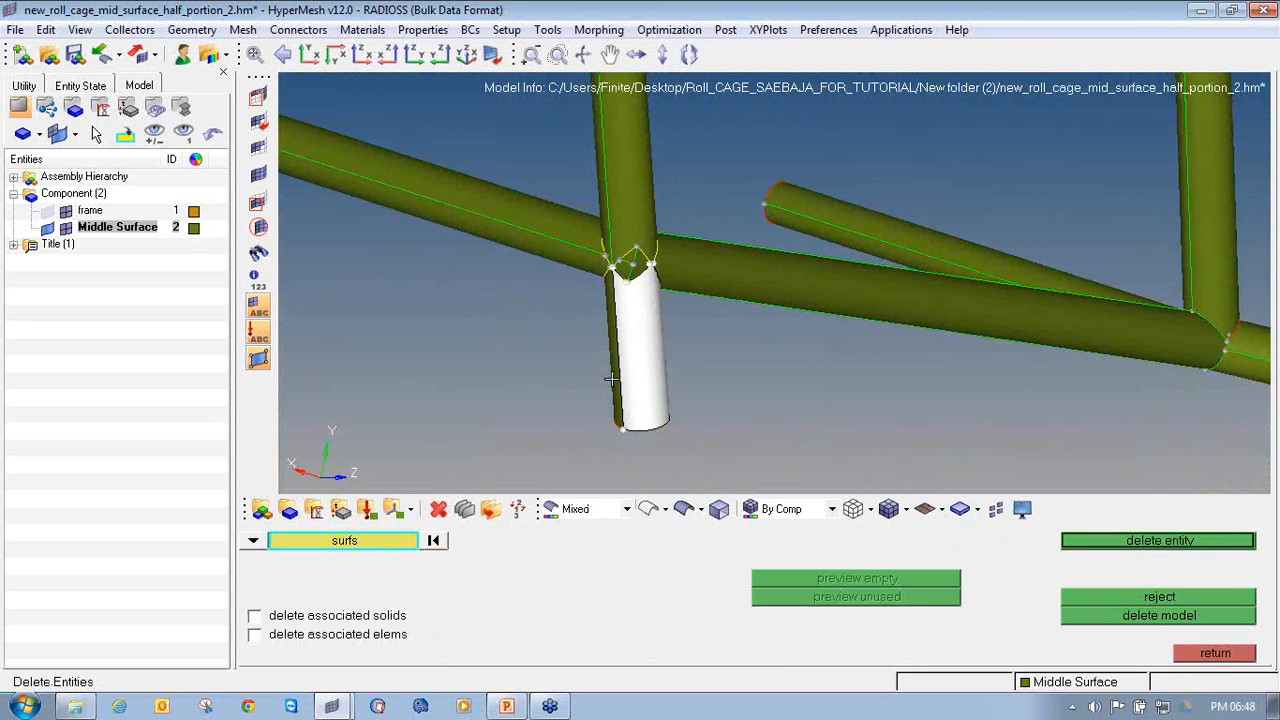
middle_click(612, 379)
Mask the joint's tubes and outer faces, keeping only the leftover internal surfaces displayed.
left_click_drag(777, 357, 880, 383, "ctrl")
left_click_drag(995, 291, 986, 261, "ctrl")
left_click_drag(650, 273, 690, 273, "ctrl")
right_click_drag(690, 273, 648, 371, "ctrl")
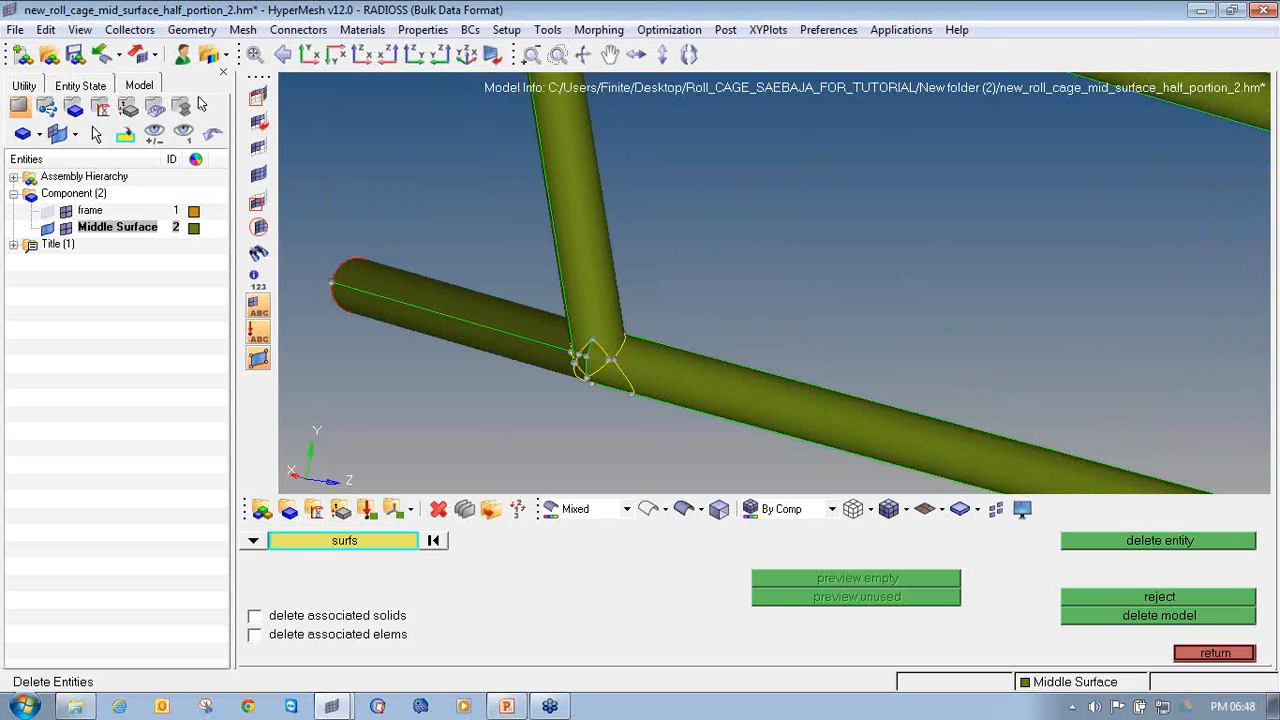
left_click(258, 96)
left_click(398, 322)
left_click(612, 272)
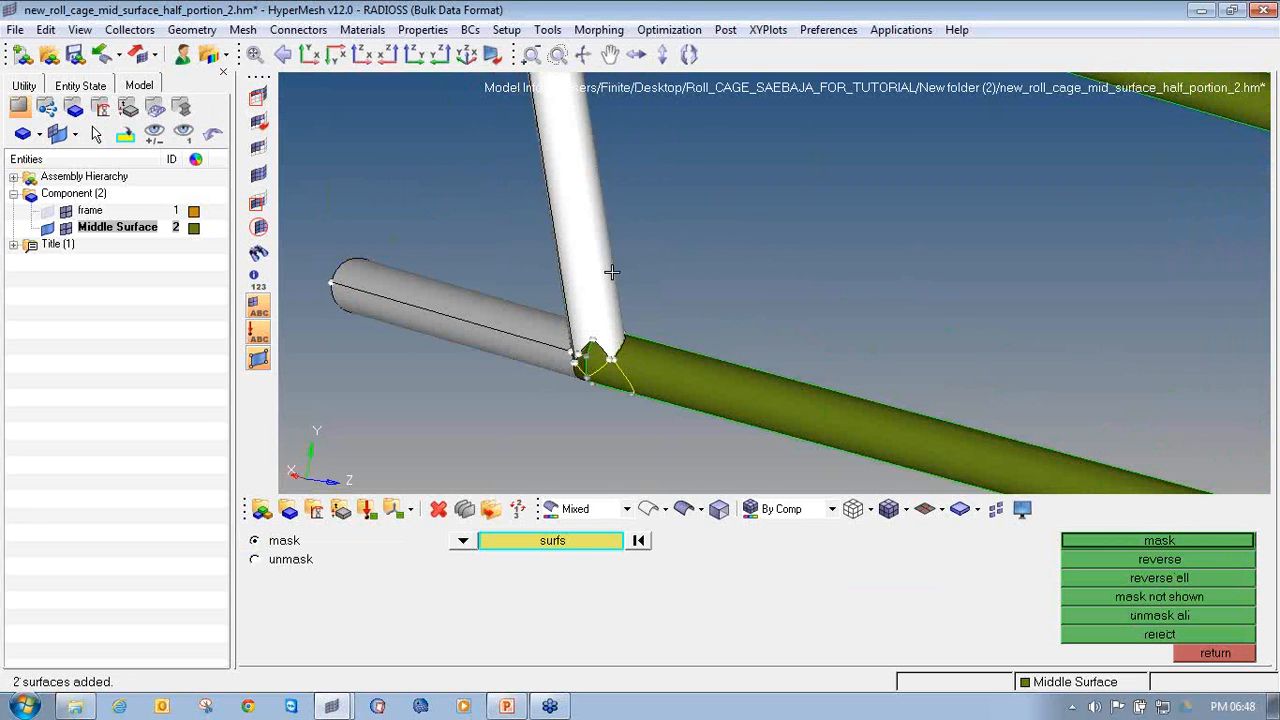
scroll(591, 354, "up", 5, "ctrl")
left_click(588, 355)
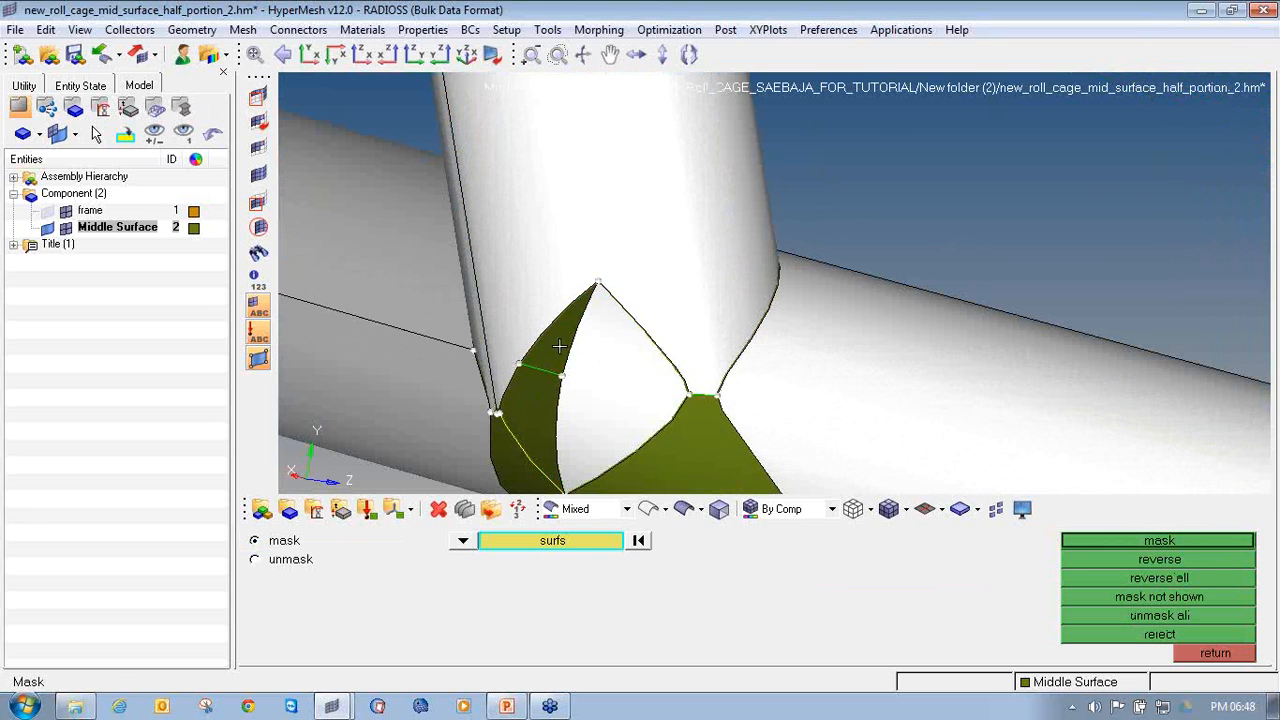
left_click(560, 347)
left_click(540, 415)
left_click(678, 456)
left_click_drag(601, 419, 508, 337, "ctrl")
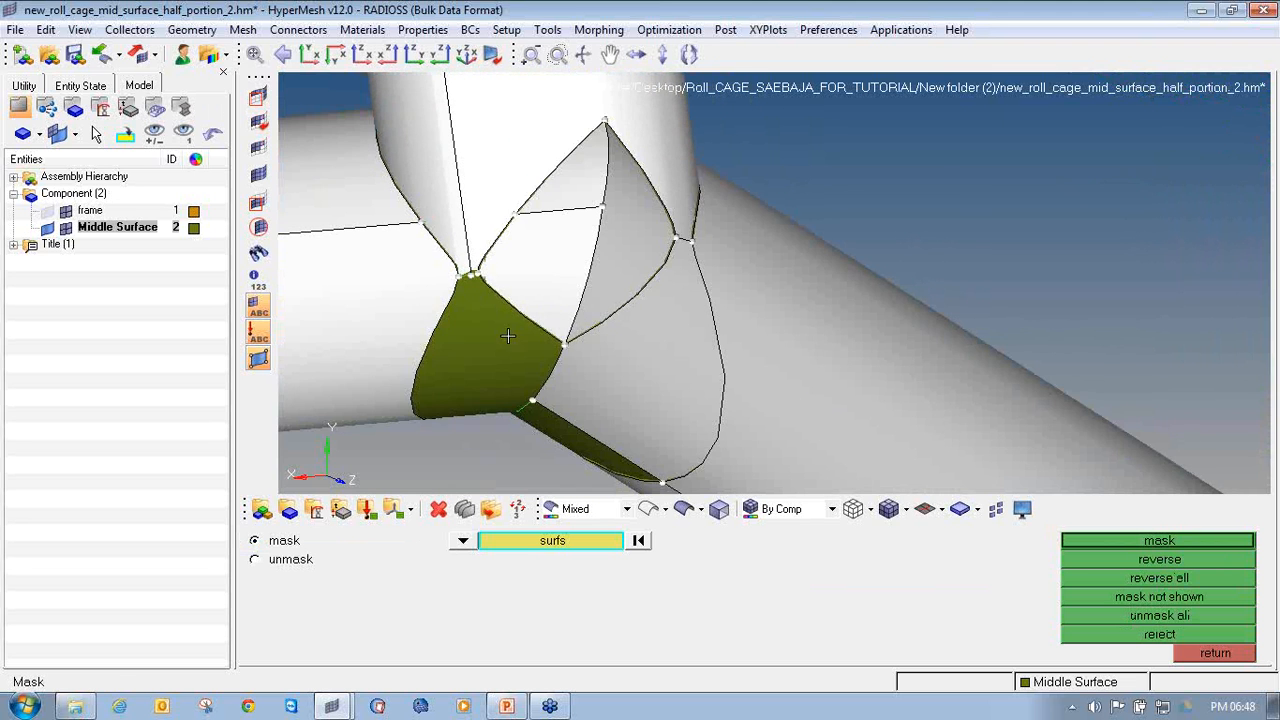
left_click(508, 337)
left_click_drag(622, 425, 534, 363, "ctrl")
left_click(527, 358)
scroll(520, 289, "down", 5)
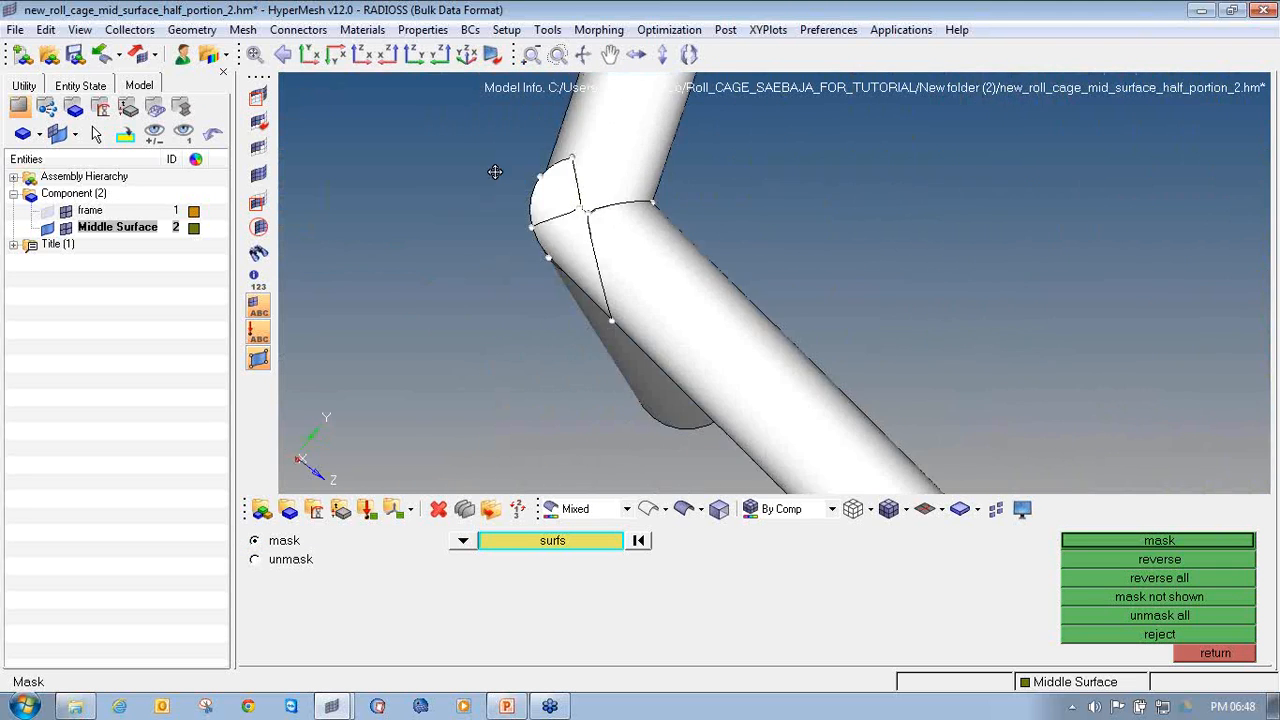
left_click_drag(495, 172, 821, 251, "ctrl")
left_click(1155, 539)
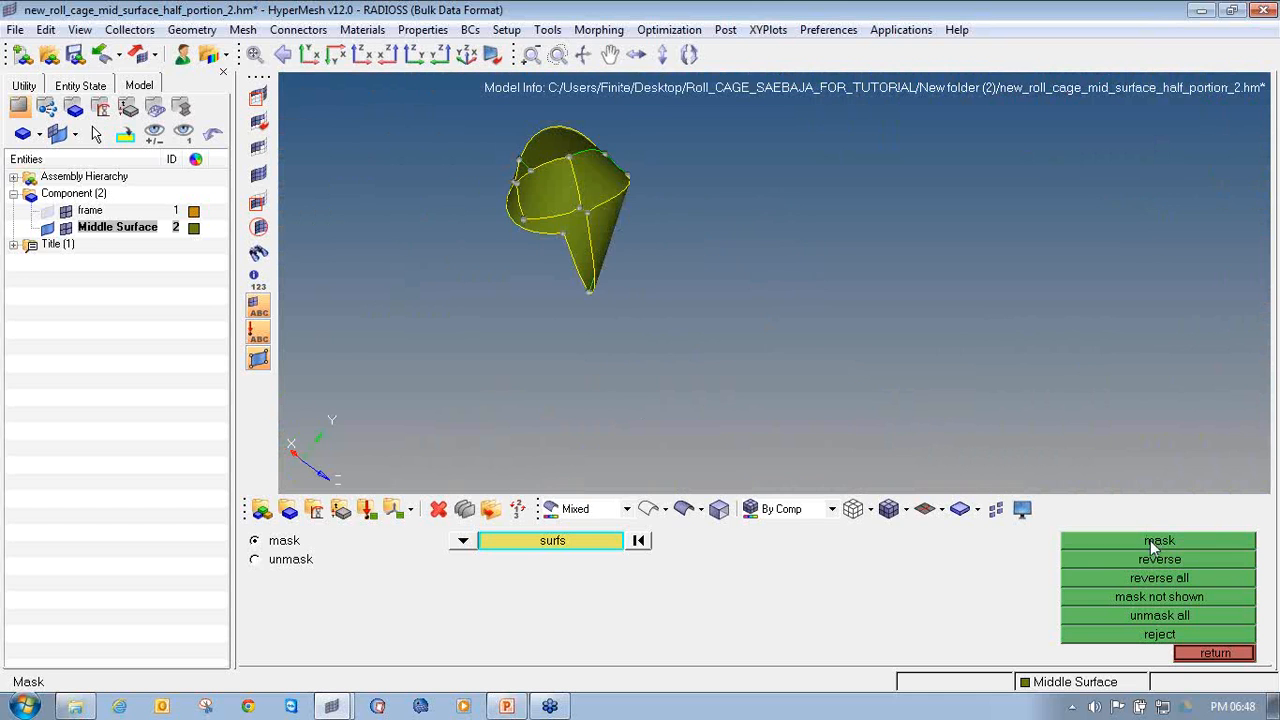
Delete all the displayed leftover internal surfaces and restore the display of the masked tubes.
right_click_drag(575, 312, 611, 396, "ctrl")
left_click(439, 509)
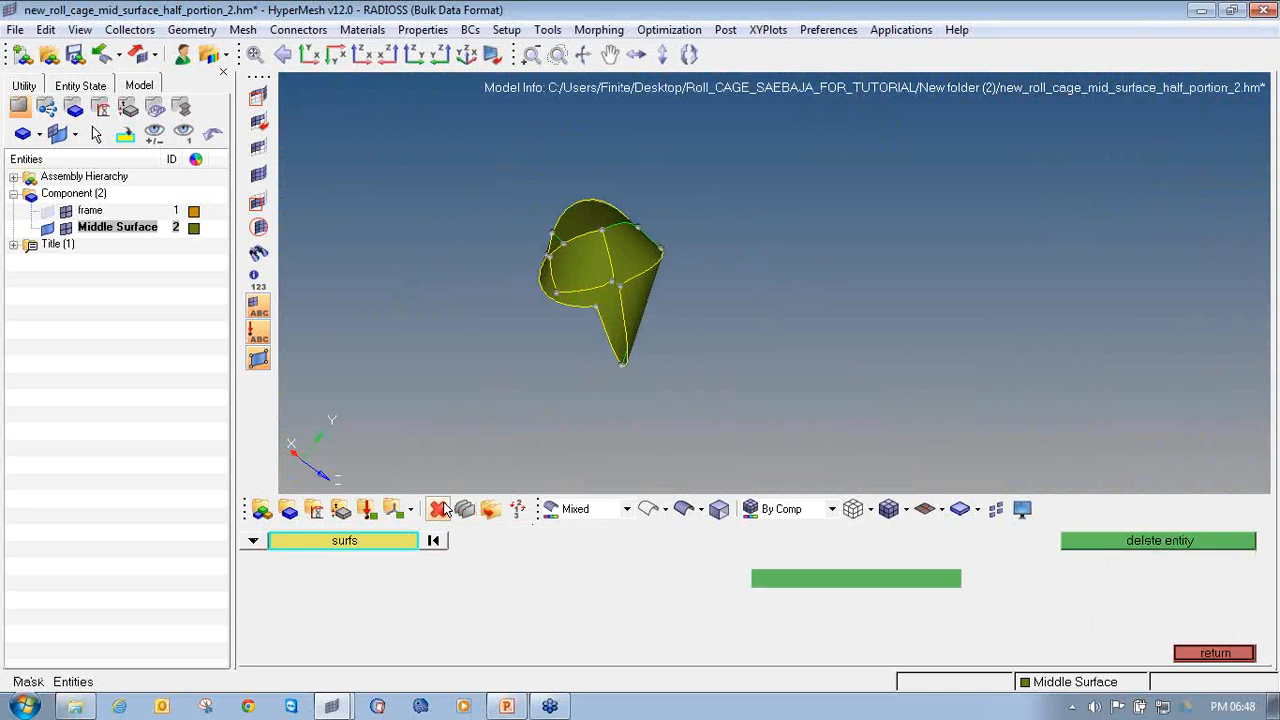
left_click_drag(580, 316, 424, 186, "shift")
left_click(1088, 545)
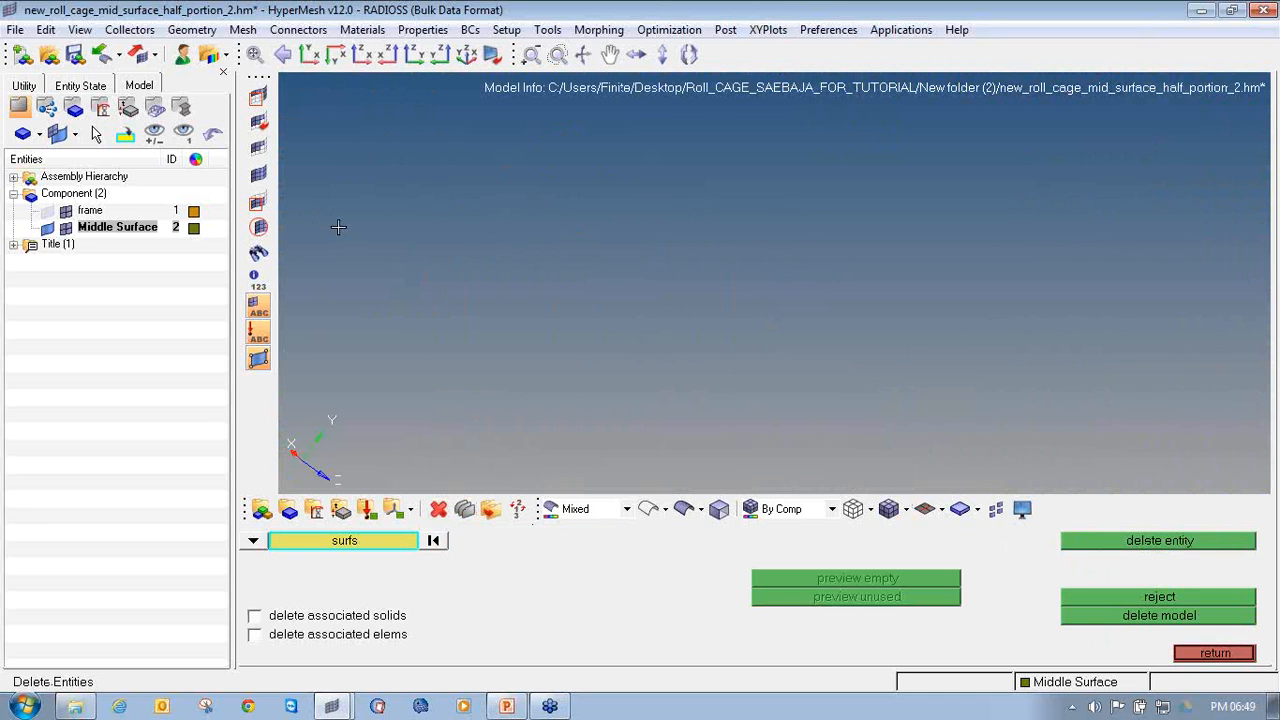
left_click(258, 173)
Toggle the short free edges at the upright tube's narrow gaps to stitch them, with a tolerance of 2e-01.
left_click_drag(571, 290, 570, 261, "ctrl")
scroll(534, 288, "up", 5)
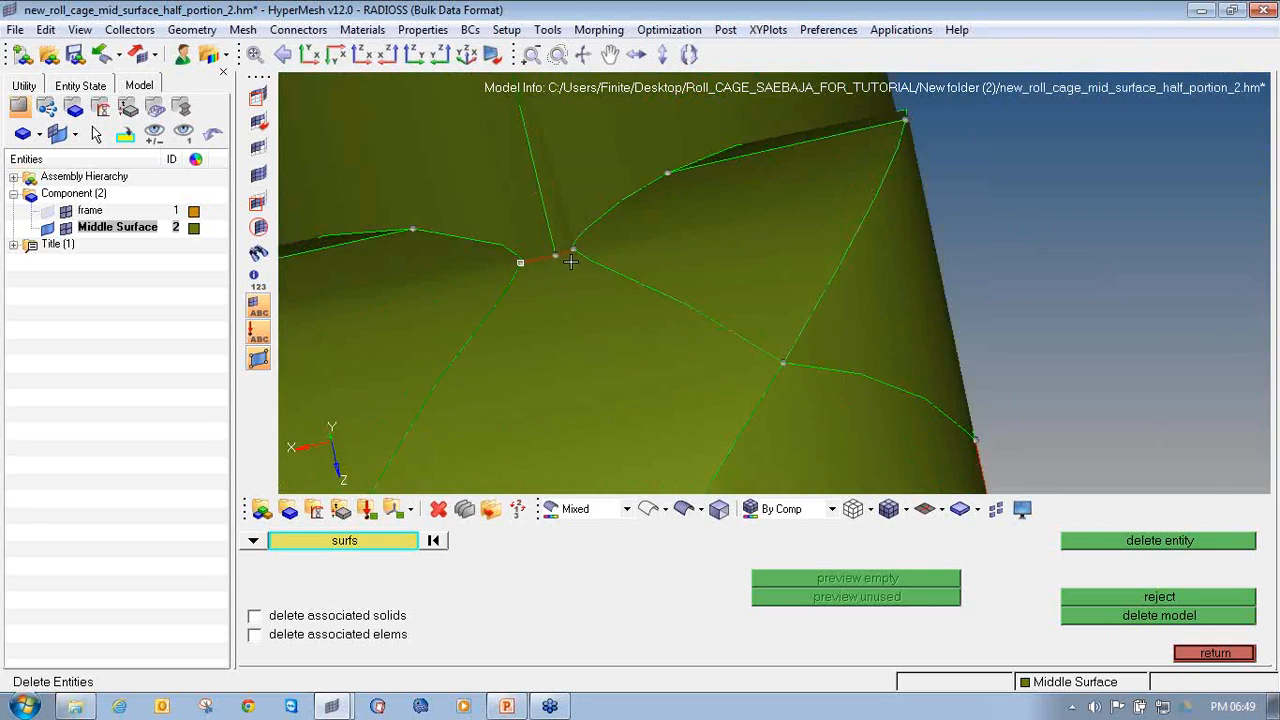
scroll(549, 260, "up", 3)
key("F11")
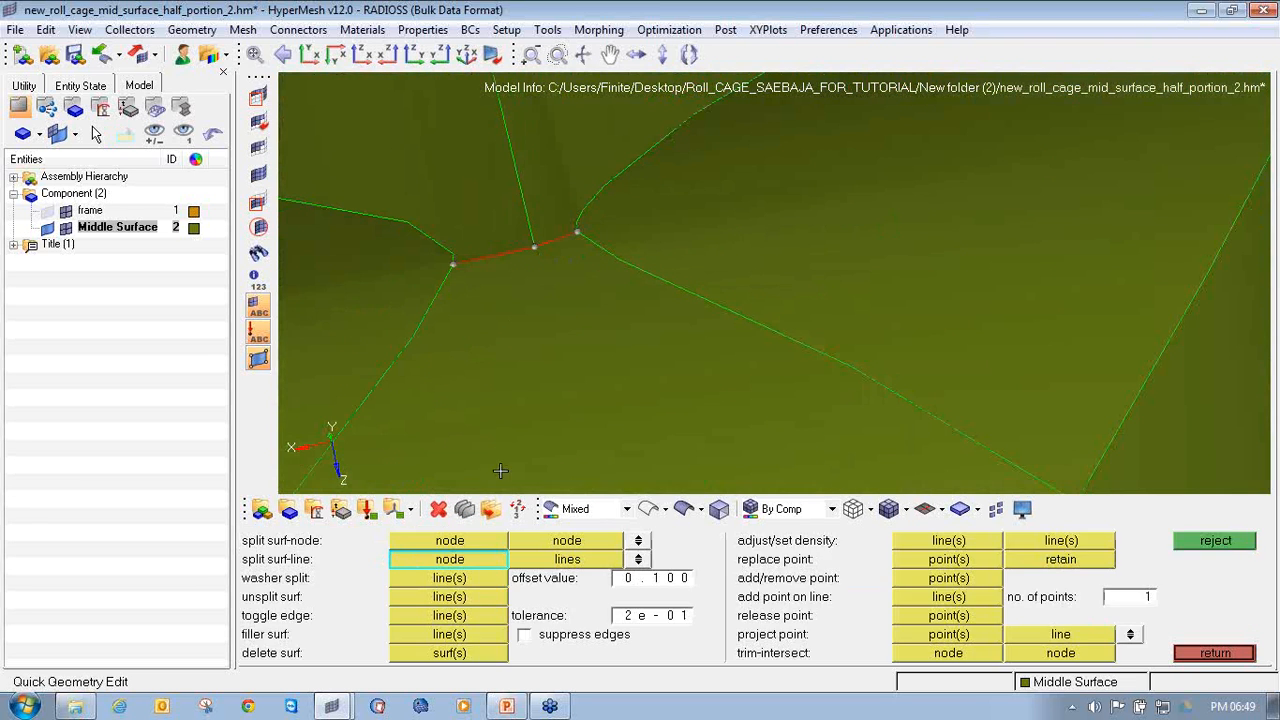
left_click(476, 617)
left_click(498, 262)
left_click_drag(498, 262, 720, 394, "ctrl")
scroll(722, 396, "up", 3, "ctrl")
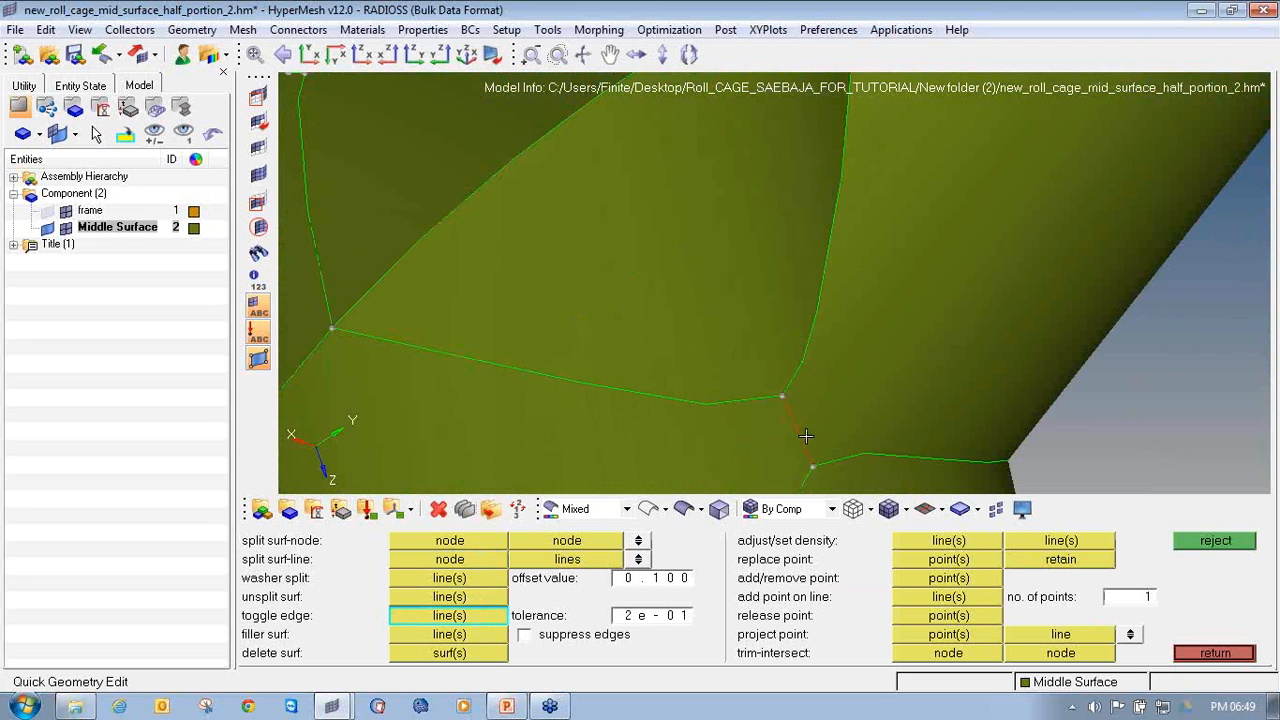
left_click(804, 436)
Unsplit the leftover trim lines on the joint faces so the patches merge with their adjoining tube surfaces.
scroll(688, 338, "down", 3, "ctrl")
scroll(688, 338, "down", 4, "ctrl")
left_click_drag(688, 338, 649, 400, "ctrl")
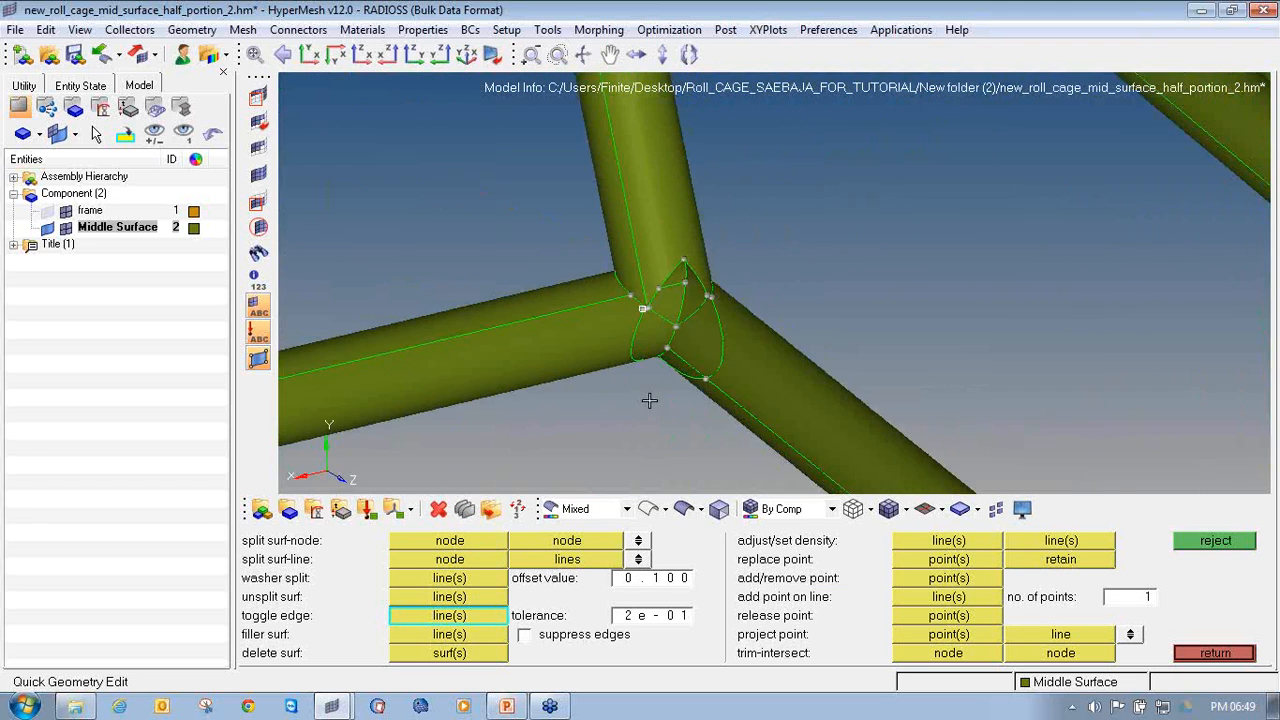
right_click_drag(611, 405, 537, 371, "ctrl")
scroll(537, 371, "up", 2, "ctrl")
left_click(451, 597)
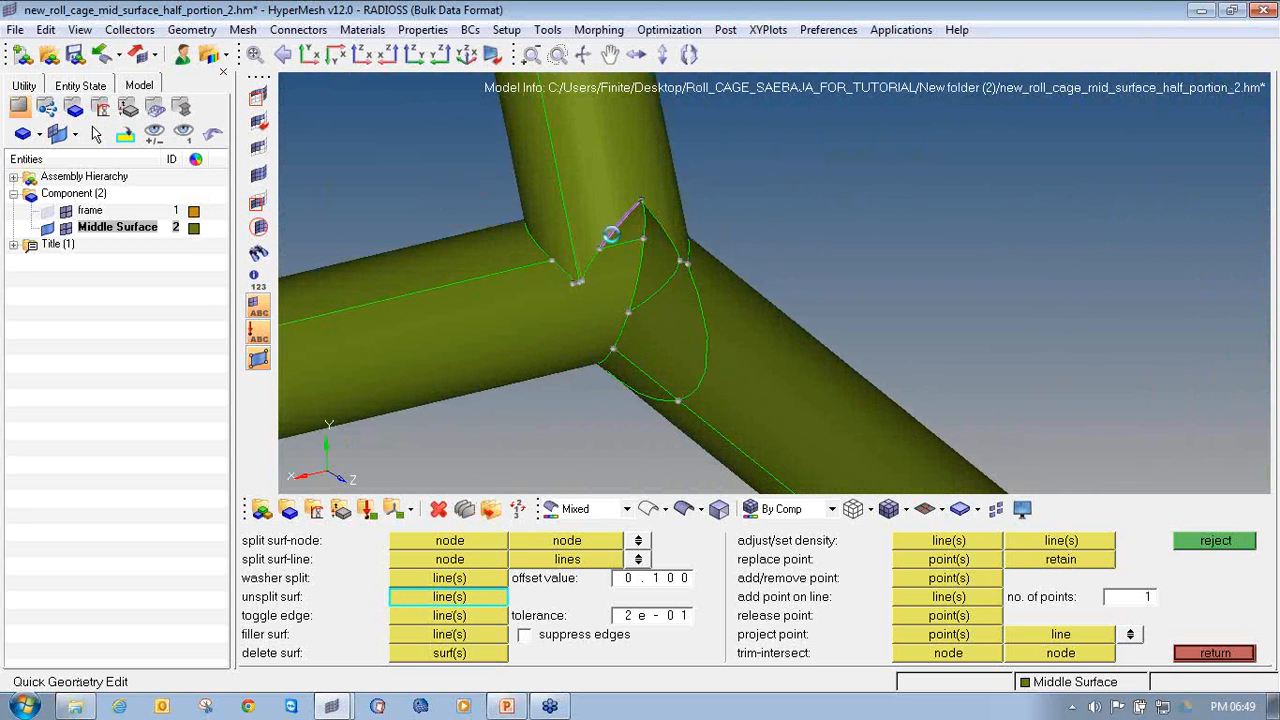
left_click(652, 290)
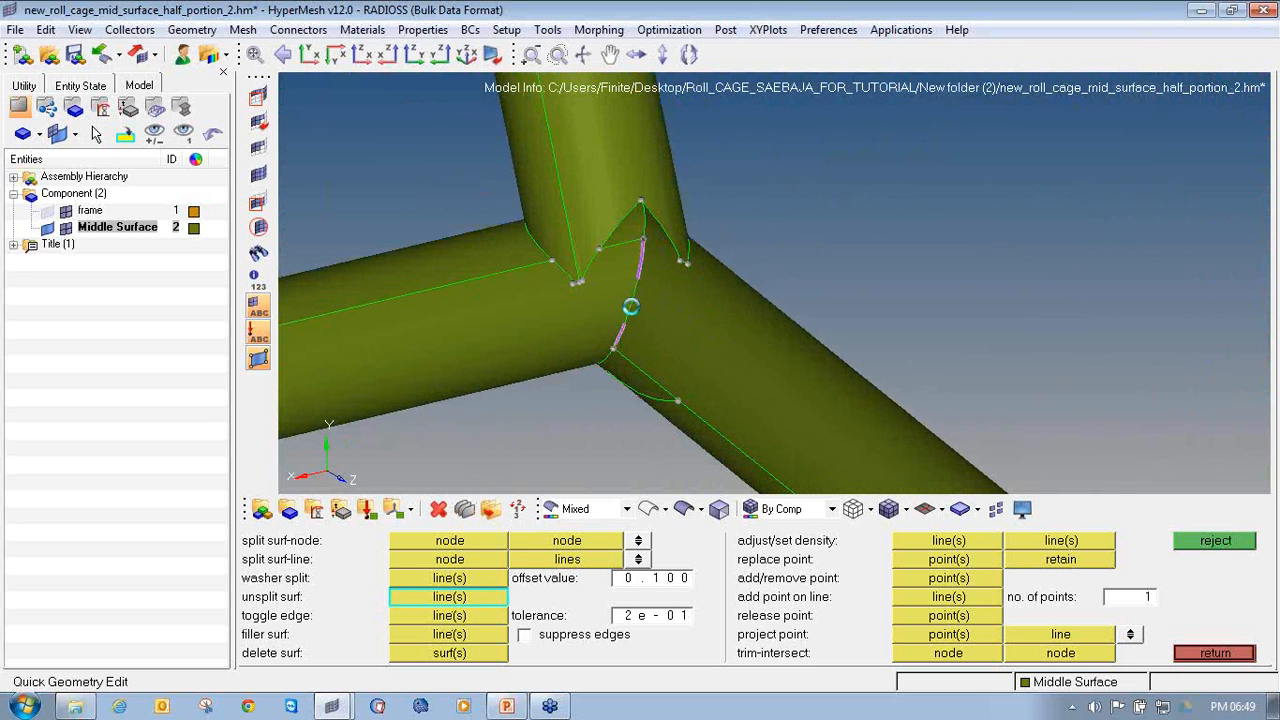
Replace the two corner points at the upright tube's pointed tip with the seam point between them.
left_click_drag(614, 349, 561, 284, "ctrl")
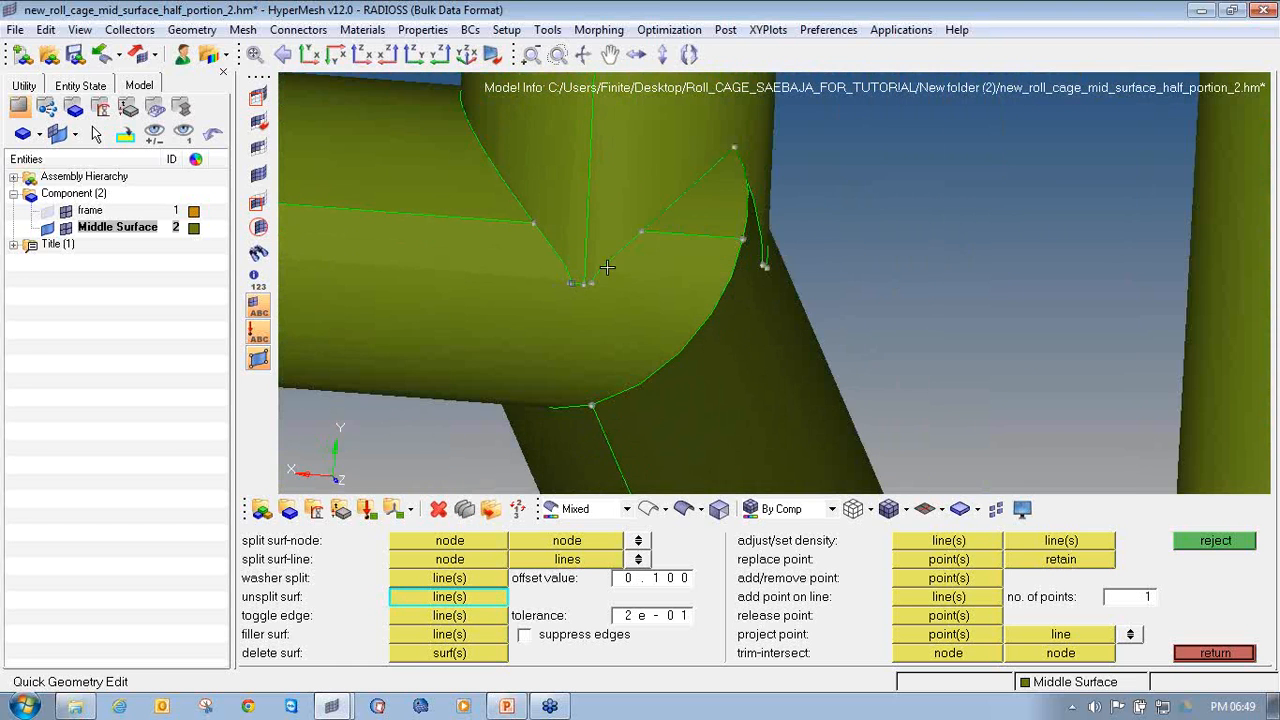
left_click(931, 564)
scroll(572, 284, "up", 4, "ctrl")
left_click(565, 316)
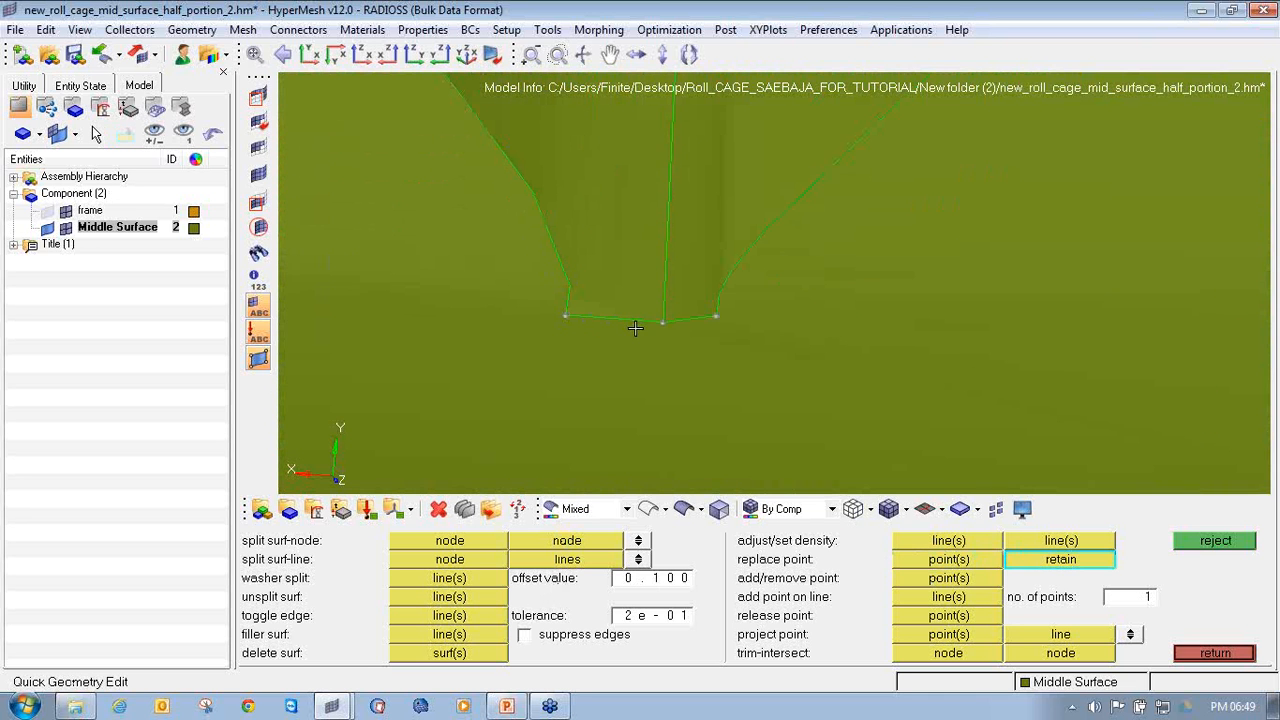
left_click(662, 321)
left_click(715, 316)
left_click(665, 322)
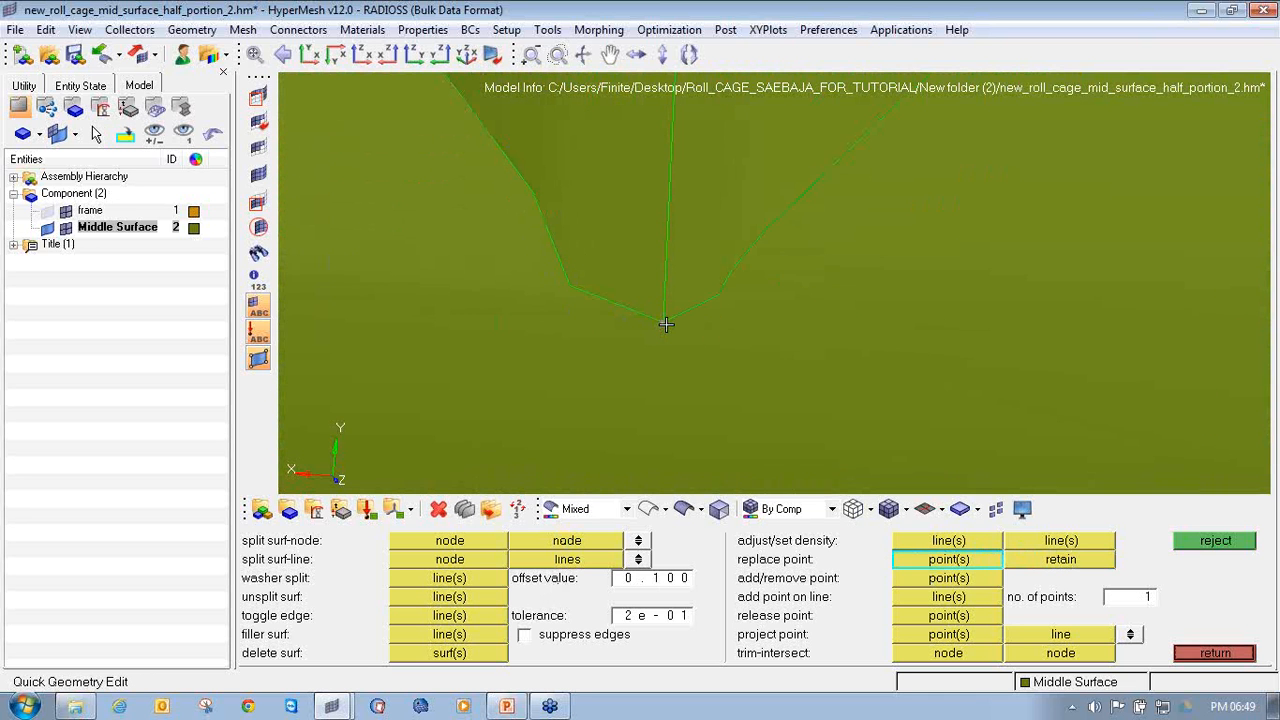
Replace the extra point at the upright tube's other pointed tip, retaining its neighbouring corner point.
scroll(666, 324, "down", 4, "ctrl")
left_click_drag(694, 306, 724, 318, "ctrl")
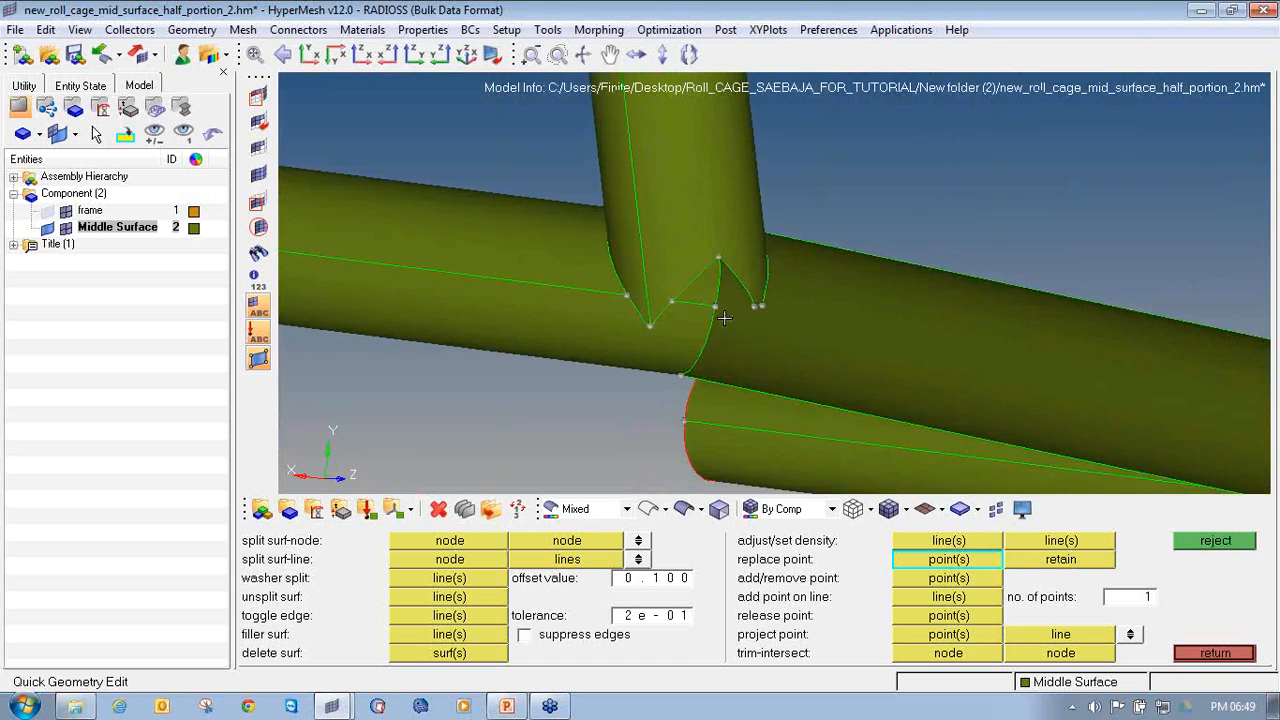
scroll(724, 318, "up", 4, "ctrl")
scroll(790, 301, "up", 3, "ctrl")
left_click(780, 290)
left_click(807, 288)
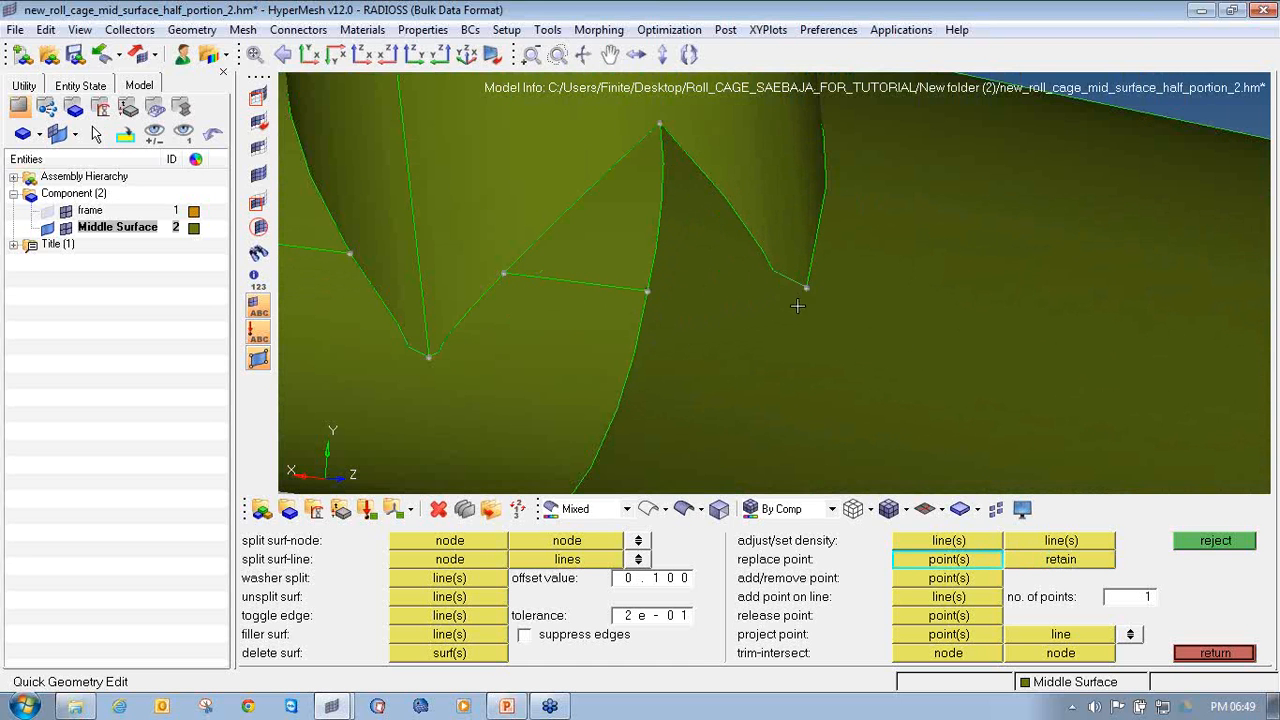
Toggle the short shared edge crossing the triangular patch between the two upright tube tips to suppress it.
scroll(797, 305, "down", 3, "ctrl")
scroll(642, 320, "up", 3, "ctrl")
left_click(458, 616)
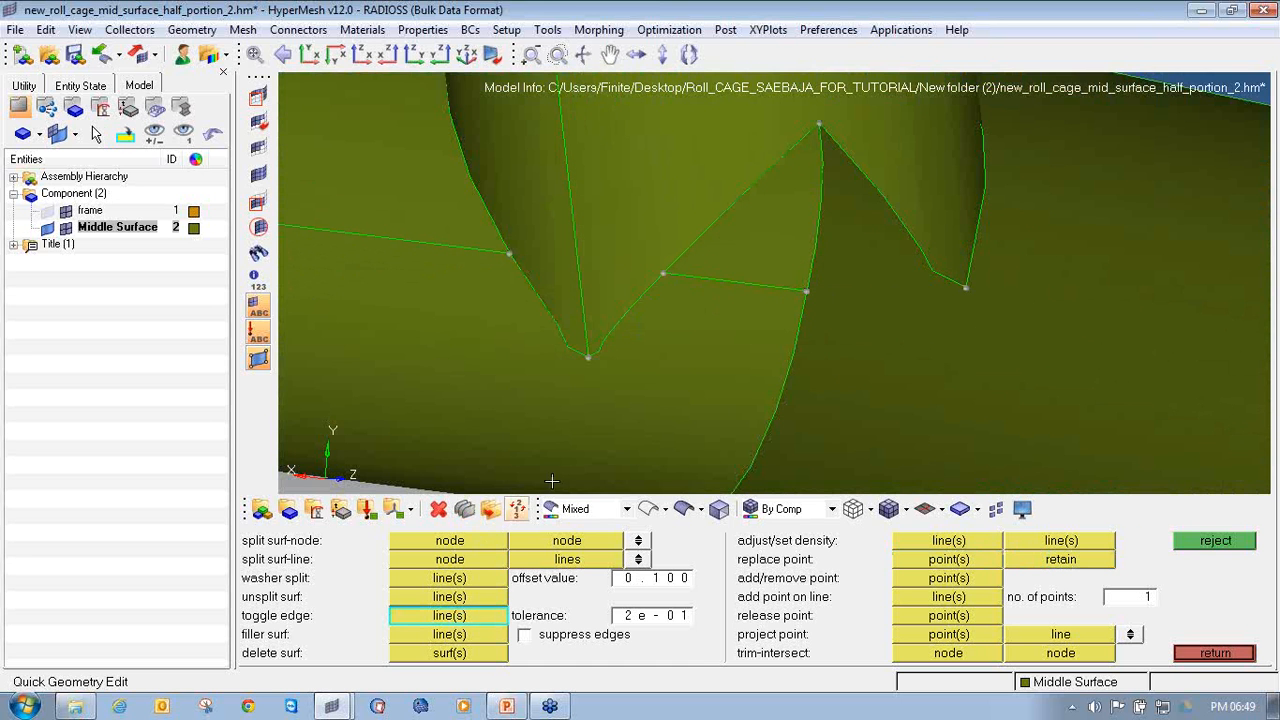
left_click(730, 282)
scroll(691, 300, "down", 3, "ctrl")
scroll(742, 300, "up", 2, "ctrl")
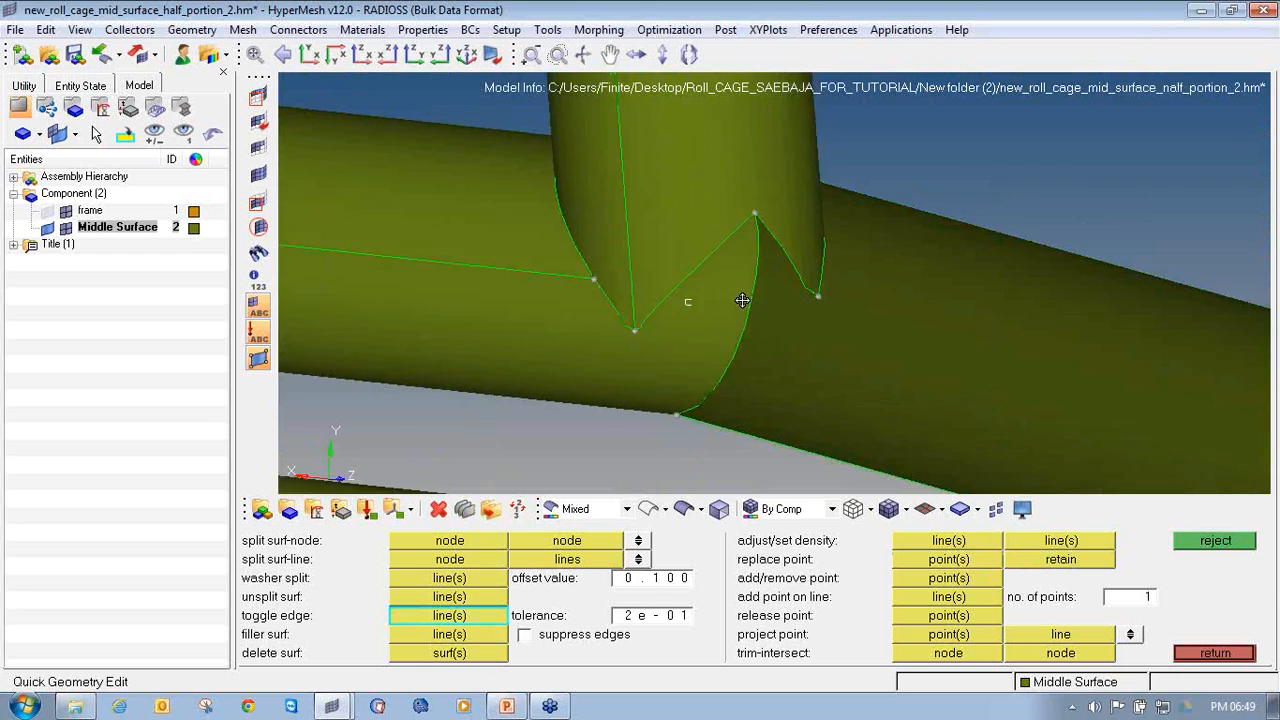
Save the model as new_roll_cage_mid_surface_half_portion_3.
left_click_drag(742, 300, 642, 387, "ctrl")
scroll(699, 310, "down", 3, "ctrl")
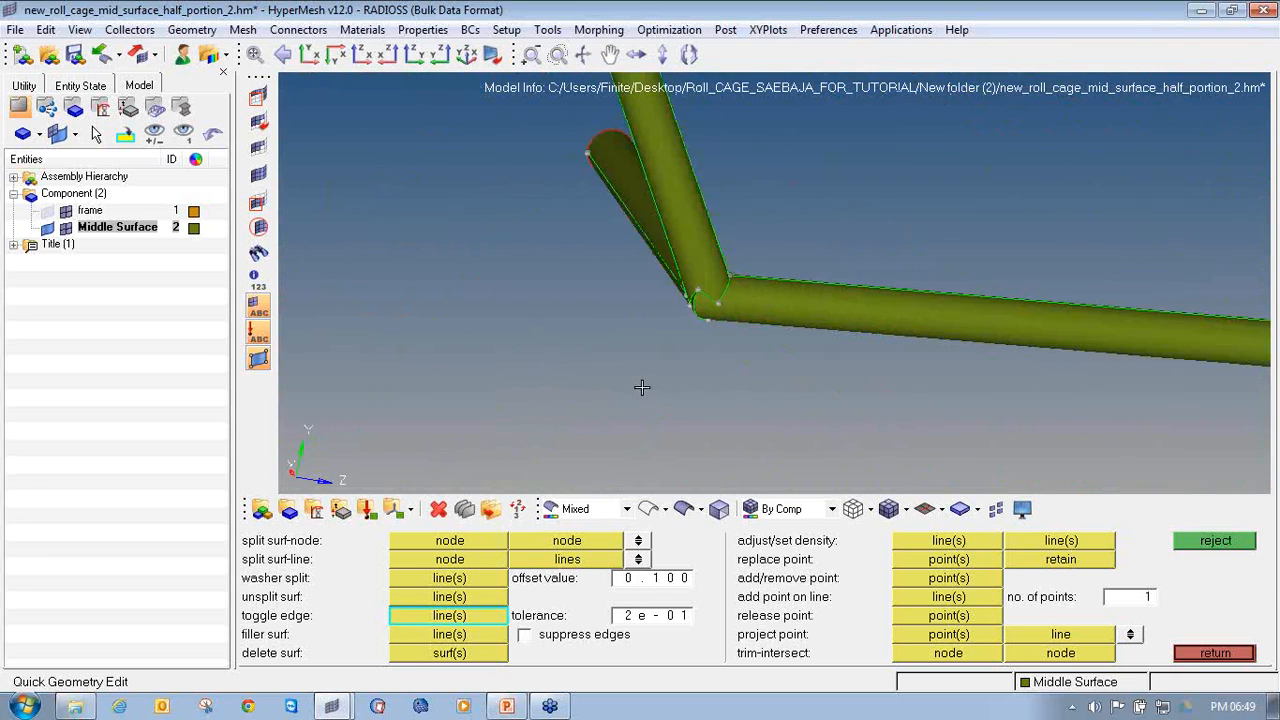
scroll(646, 371, "down", 4, "ctrl")
right_click_drag(646, 371, 592, 420, "ctrl")
left_click(649, 509)
left_click_drag(610, 395, 547, 248, "ctrl")
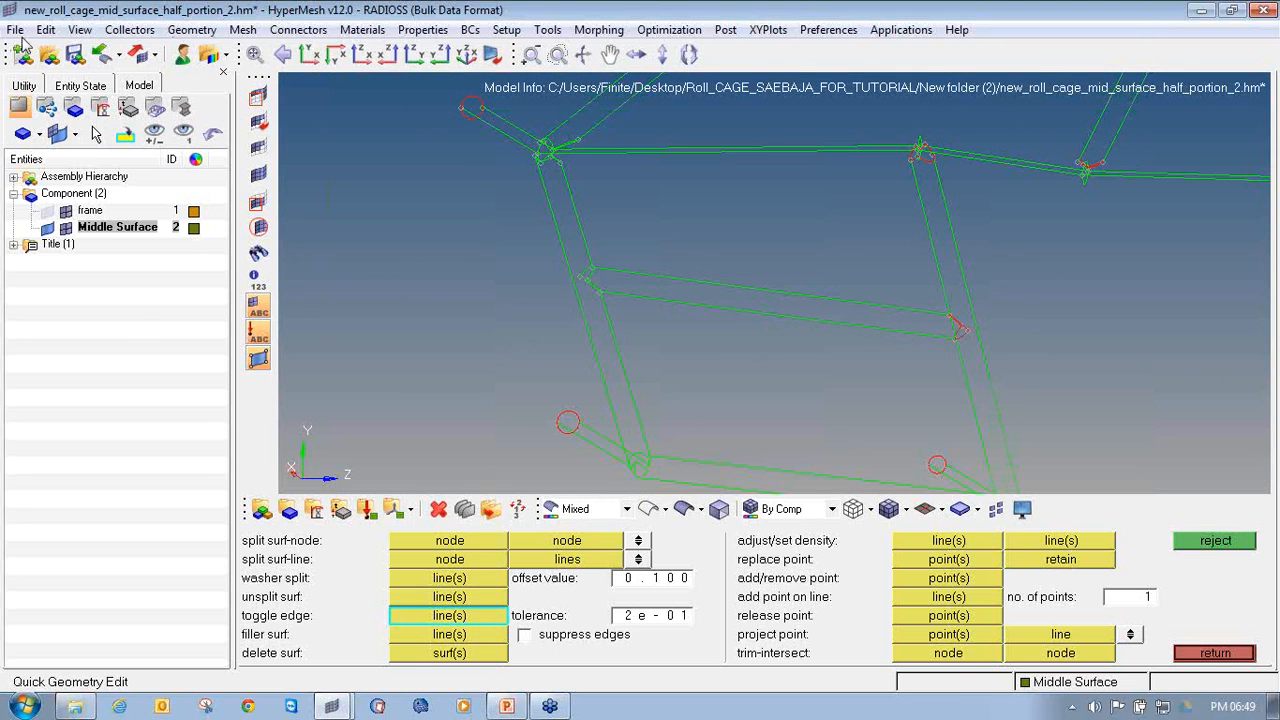
left_click(18, 31)
left_click(48, 132)
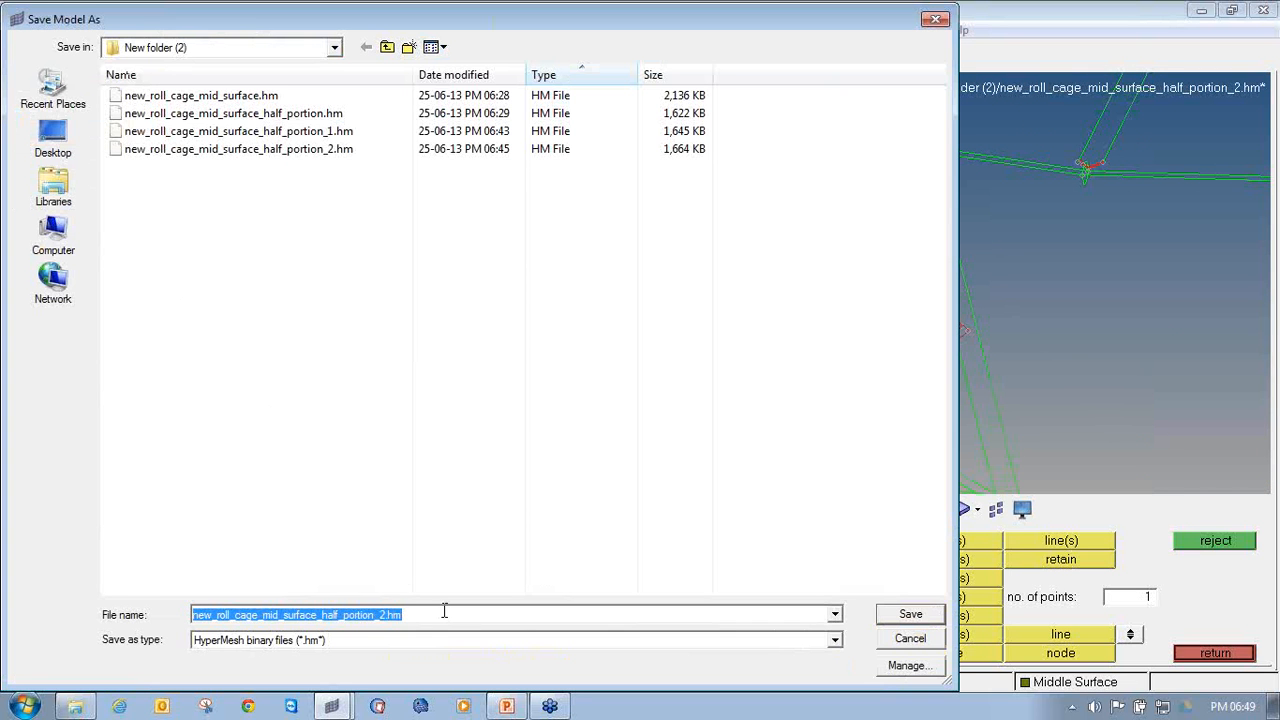
left_click_drag(444, 612, 374, 607)
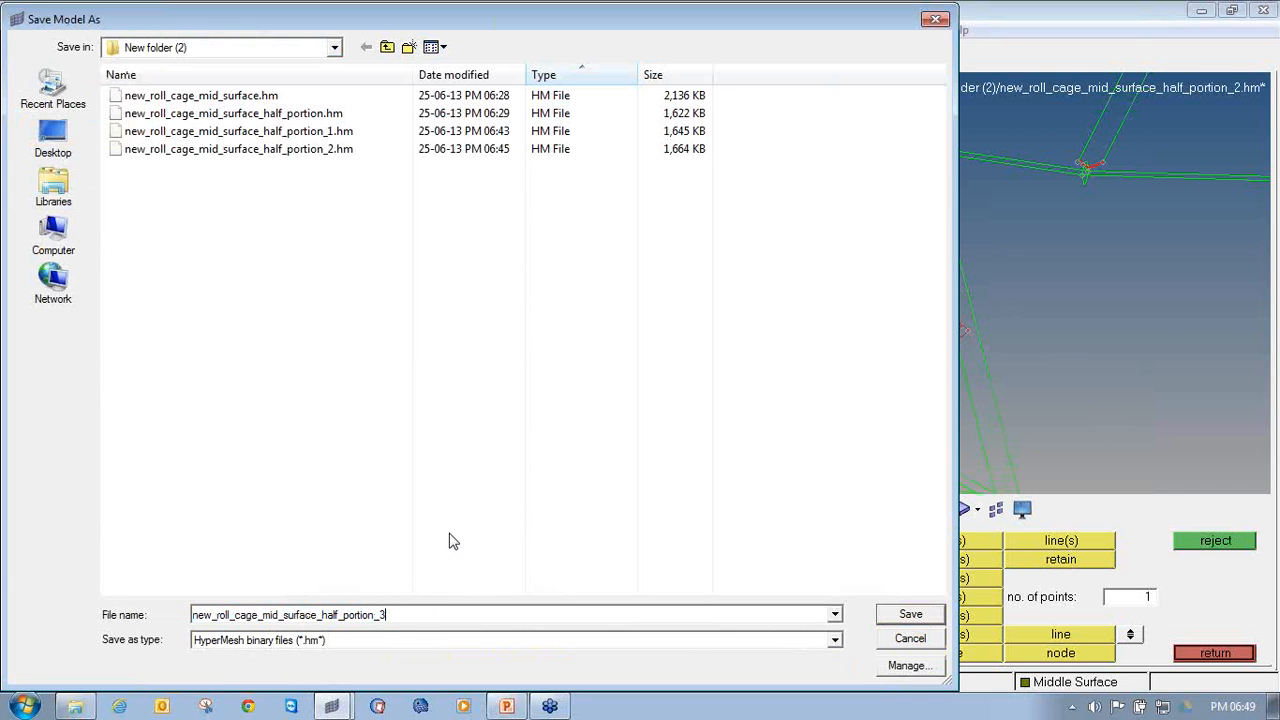
left_click(918, 616)
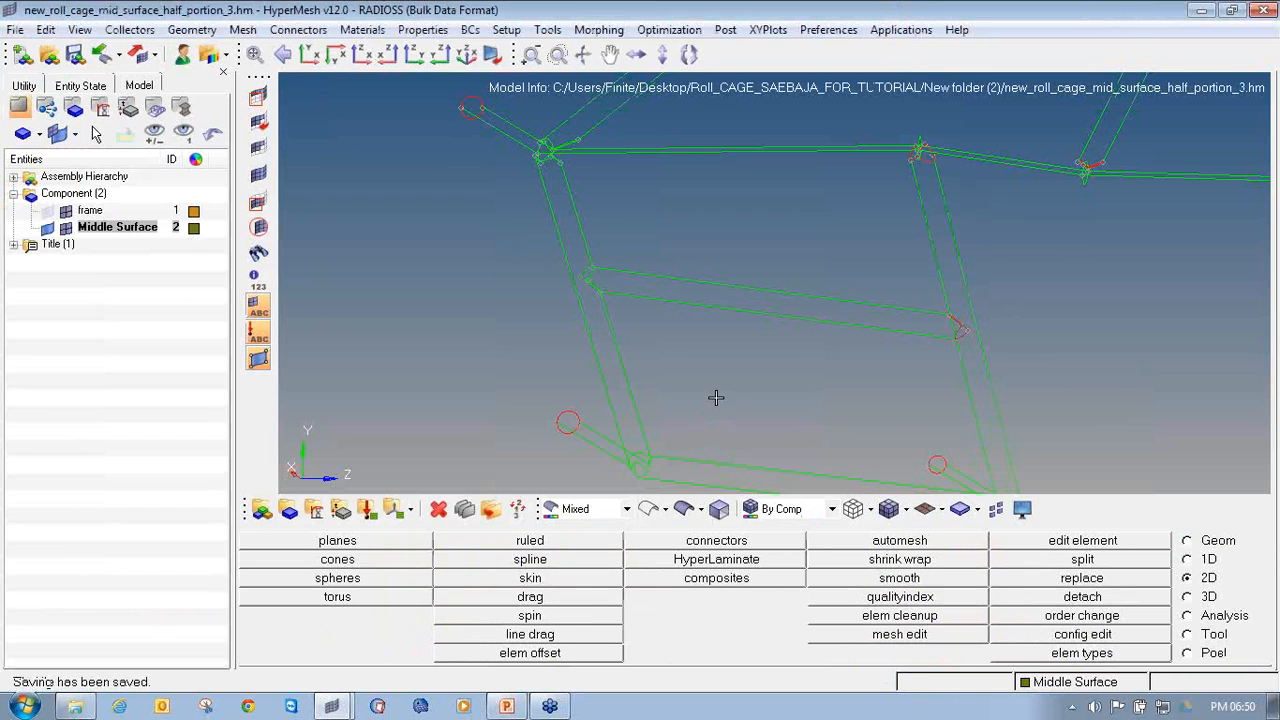
Shade the surfaces and mask everything outside the joint where the side rail bends between the upper and lower uprights.
left_click(684, 509)
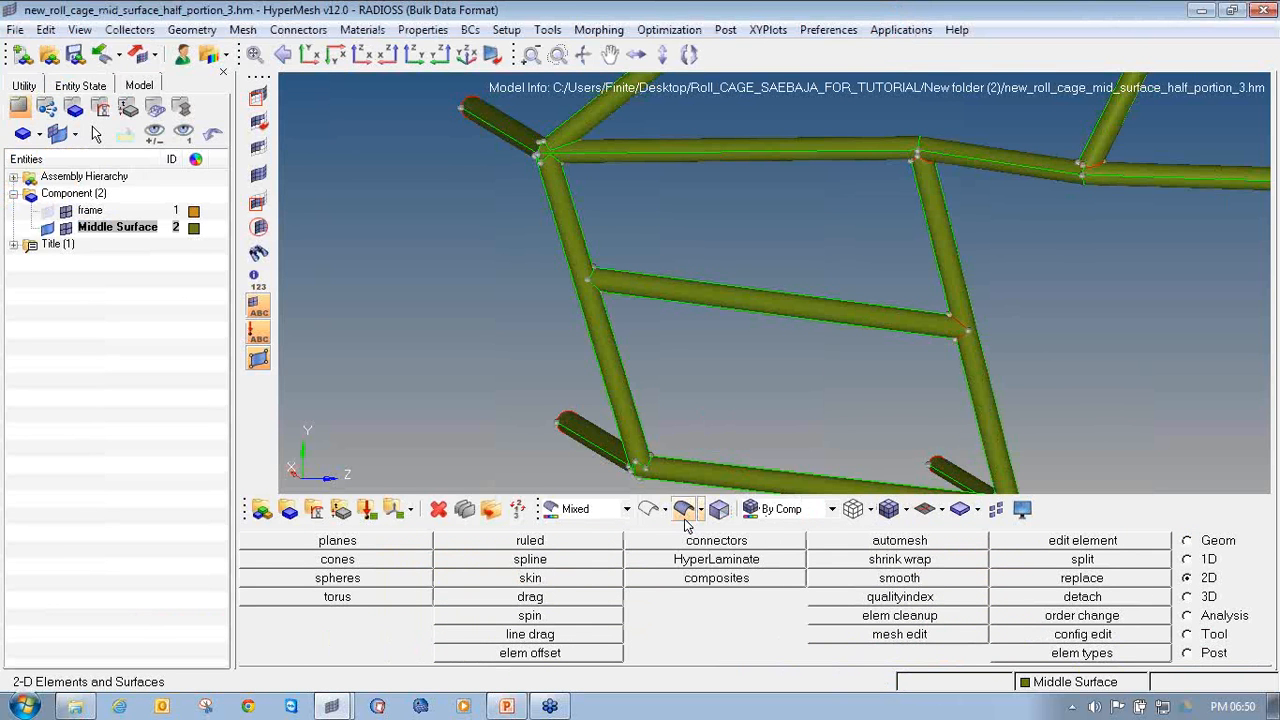
scroll(697, 270, "down", 3)
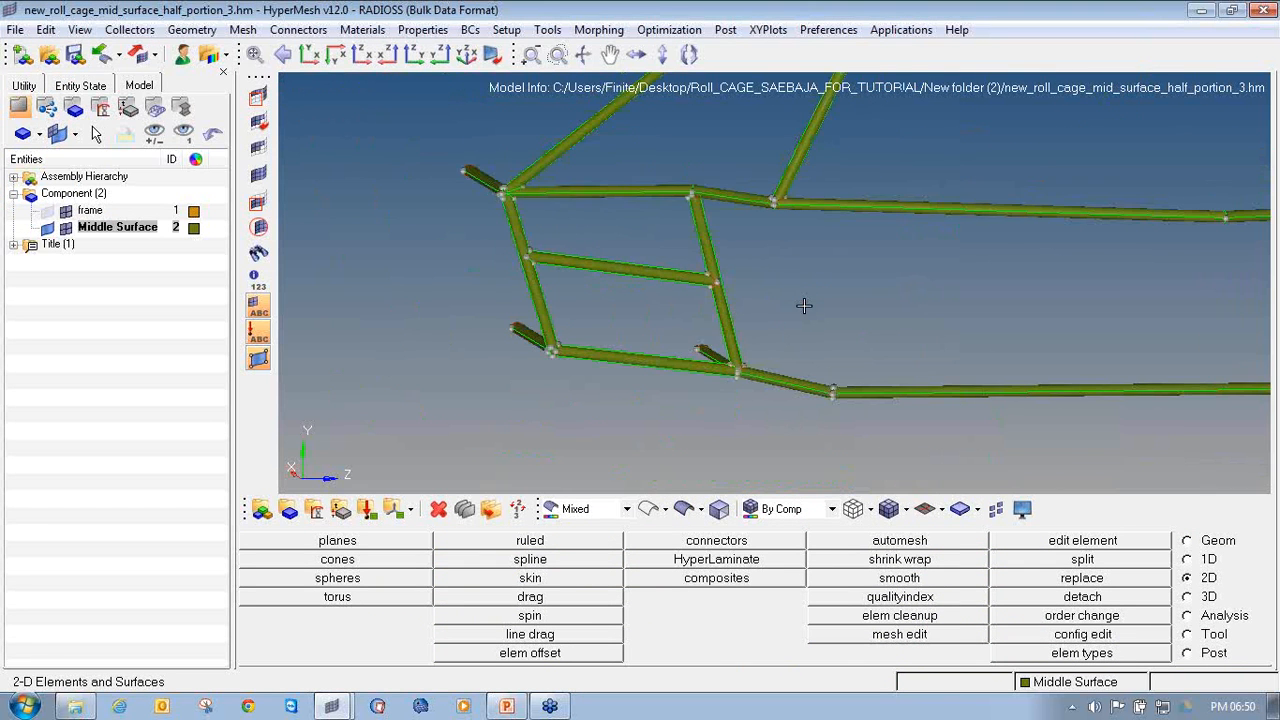
scroll(804, 305, "down", 2)
scroll(611, 313, "down", 2)
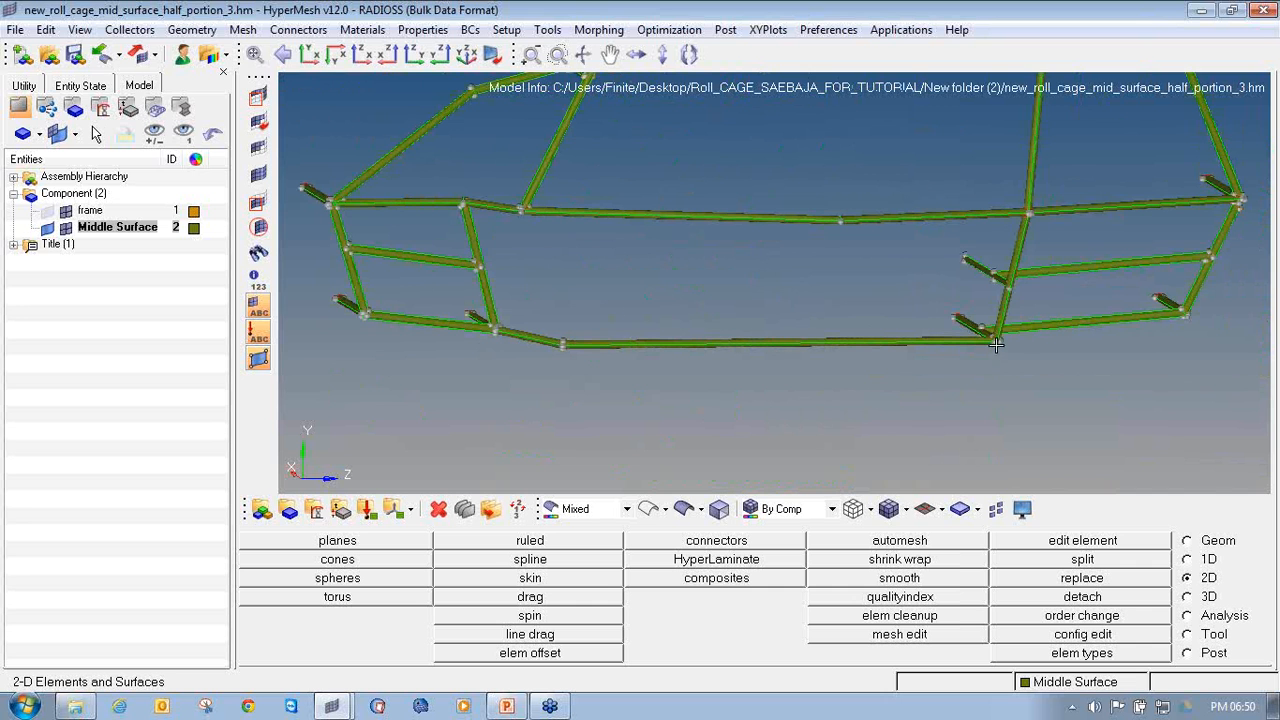
scroll(990, 344, "up", 3)
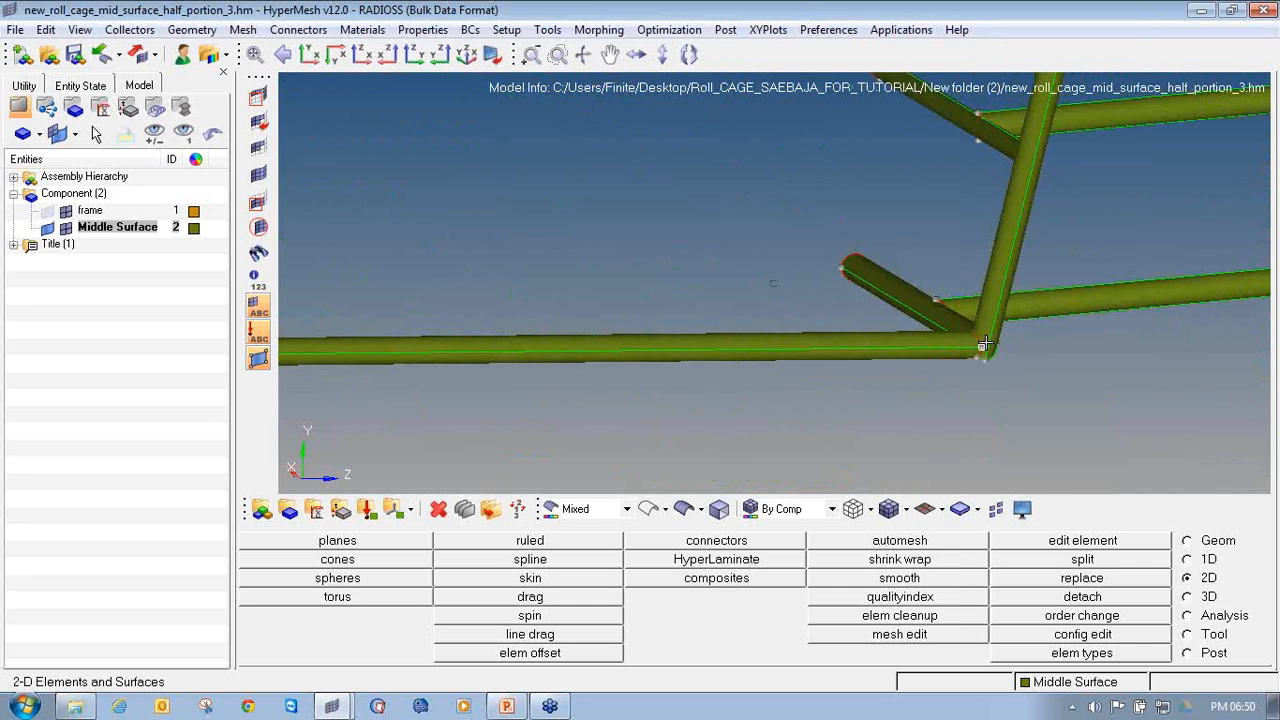
scroll(985, 345, "down", 5)
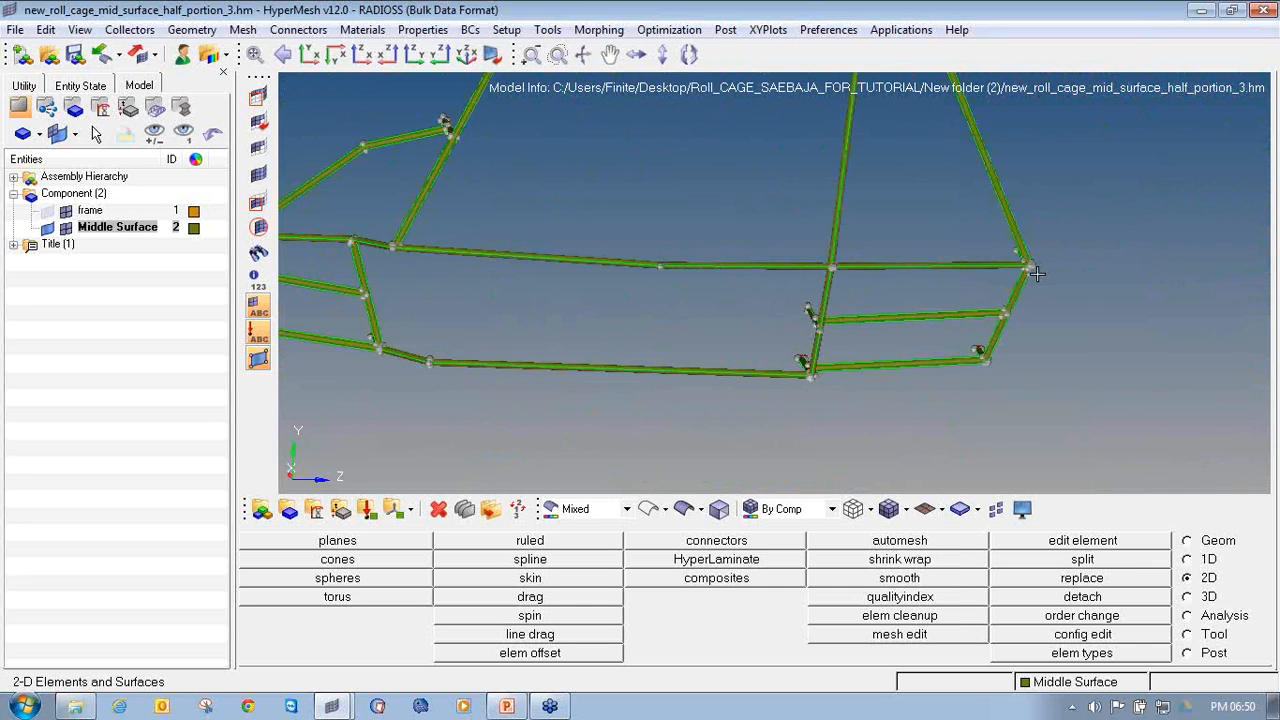
scroll(1036, 273, "up", 4)
mouse_move(1011, 252)
left_mouse_down("ctrl")
mouse_move(1043, 300)
mouse_move(1155, 259)
mouse_move(984, 269)
mouse_move(904, 250)
left_mouse_up("ctrl")
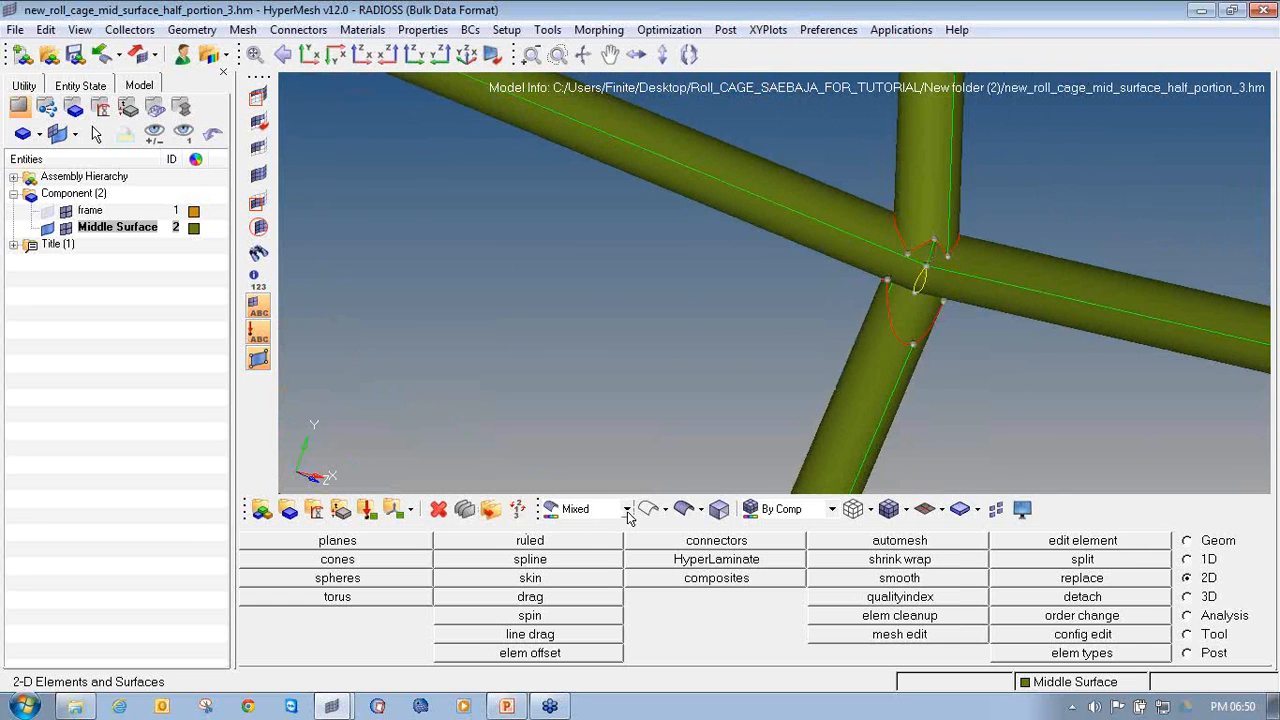
left_click(258, 95)
left_click_drag(836, 168, 1011, 330, "shift")
left_click(1157, 541)
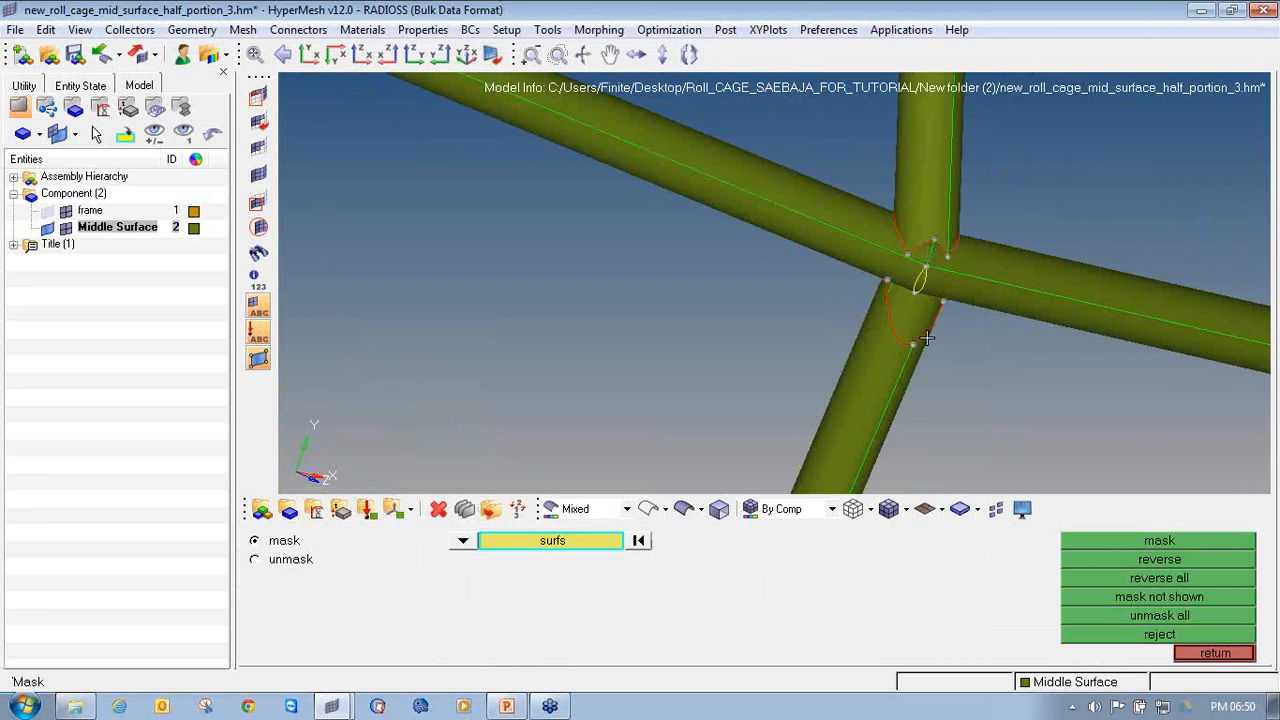
left_click_drag(951, 323, 709, 460, "ctrl")
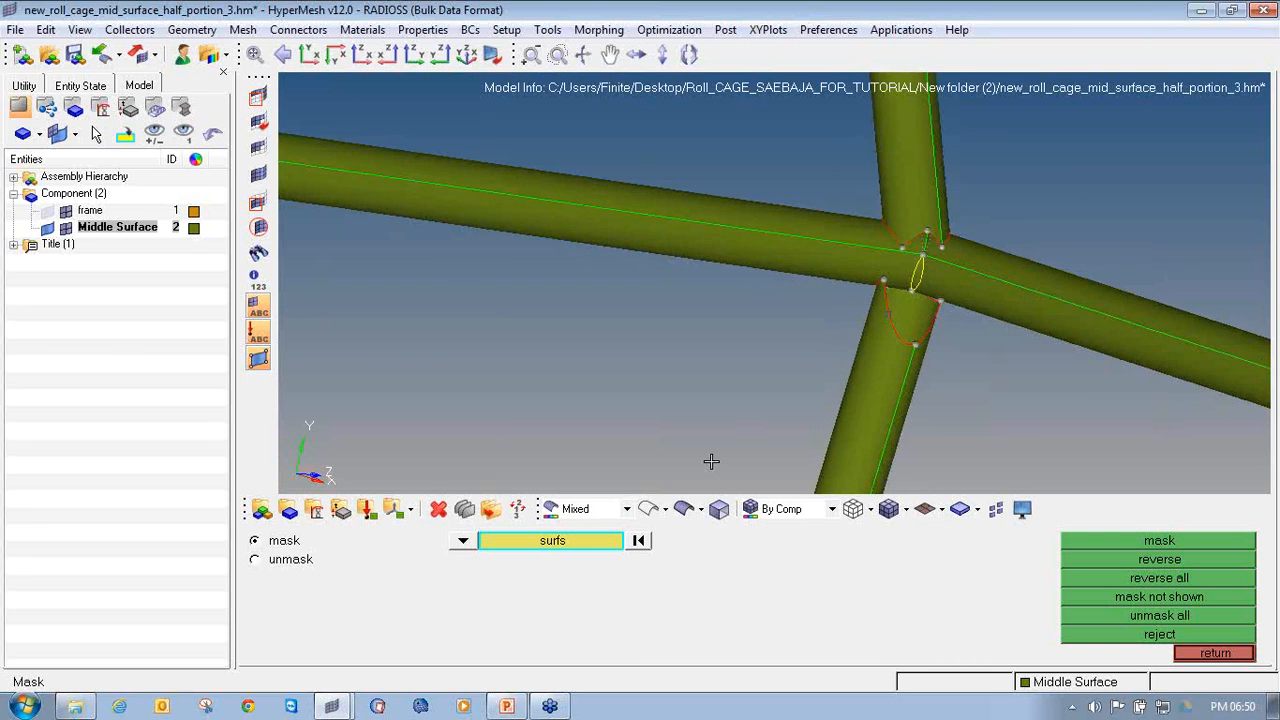
Split the lower upright's surfaces all around the tube, just below its trimmed end at the rail bend.
left_click(648, 509)
key("F11")
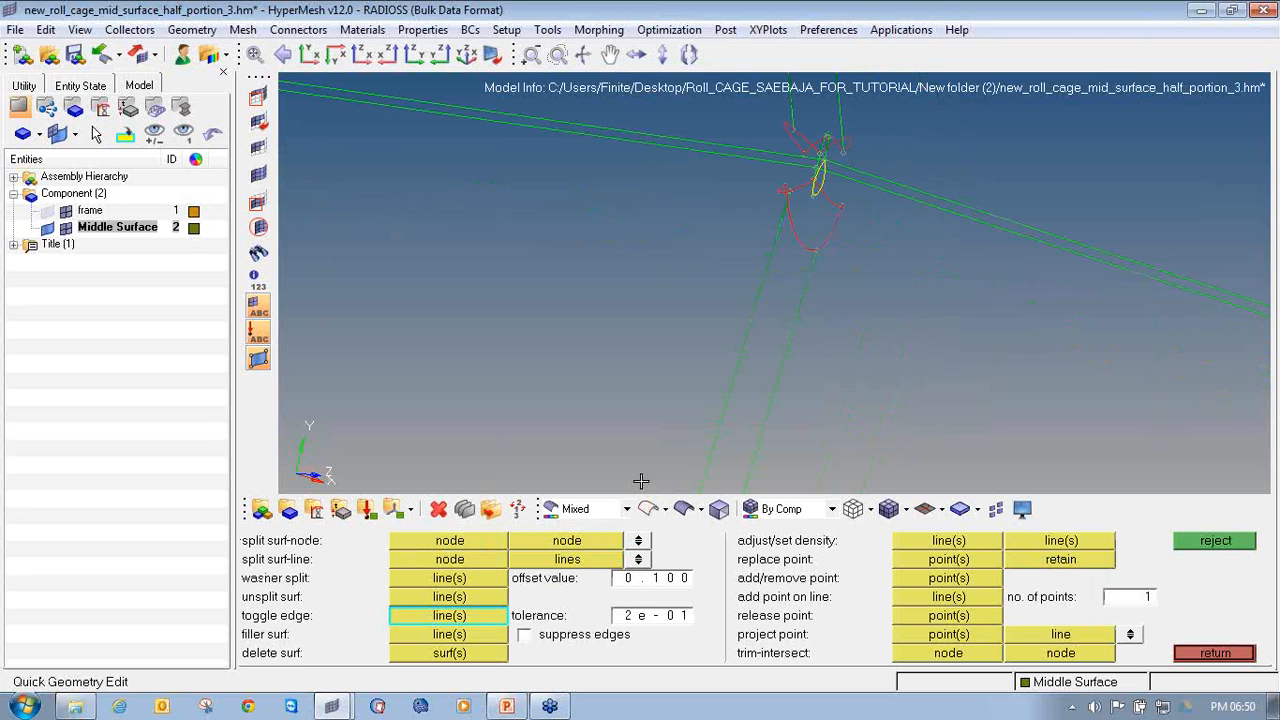
left_click(806, 281)
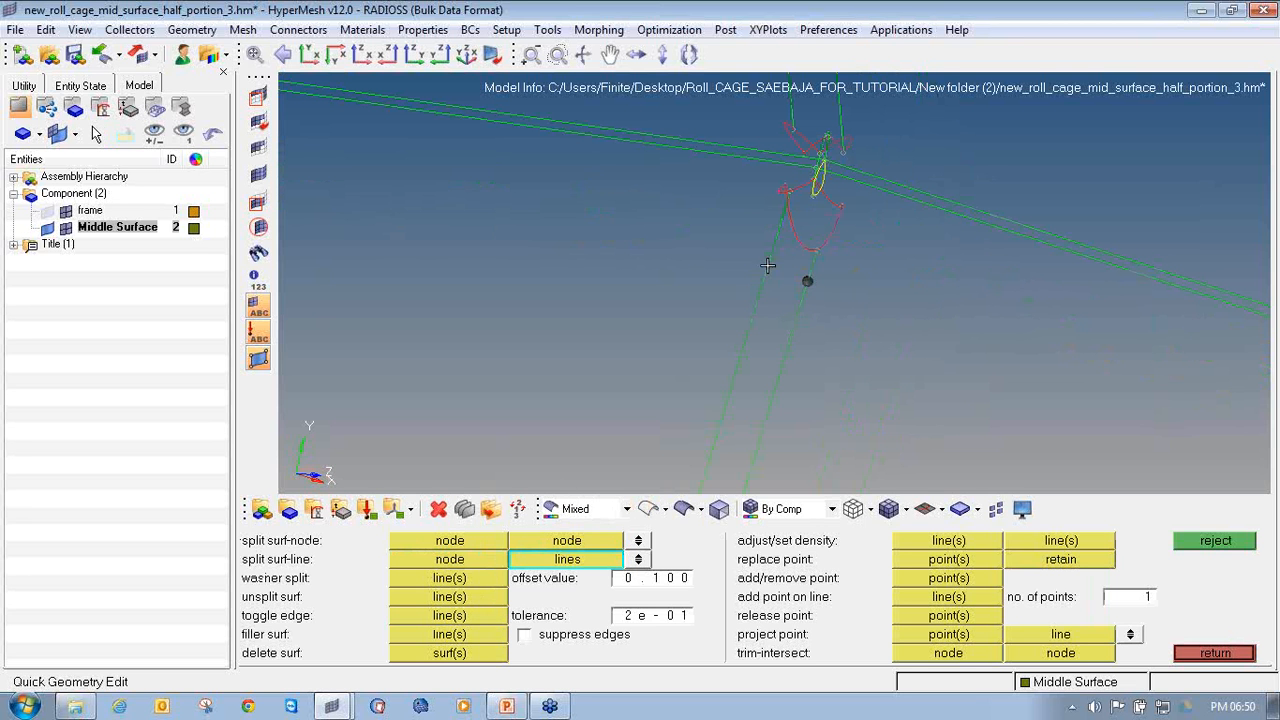
right_click(812, 300)
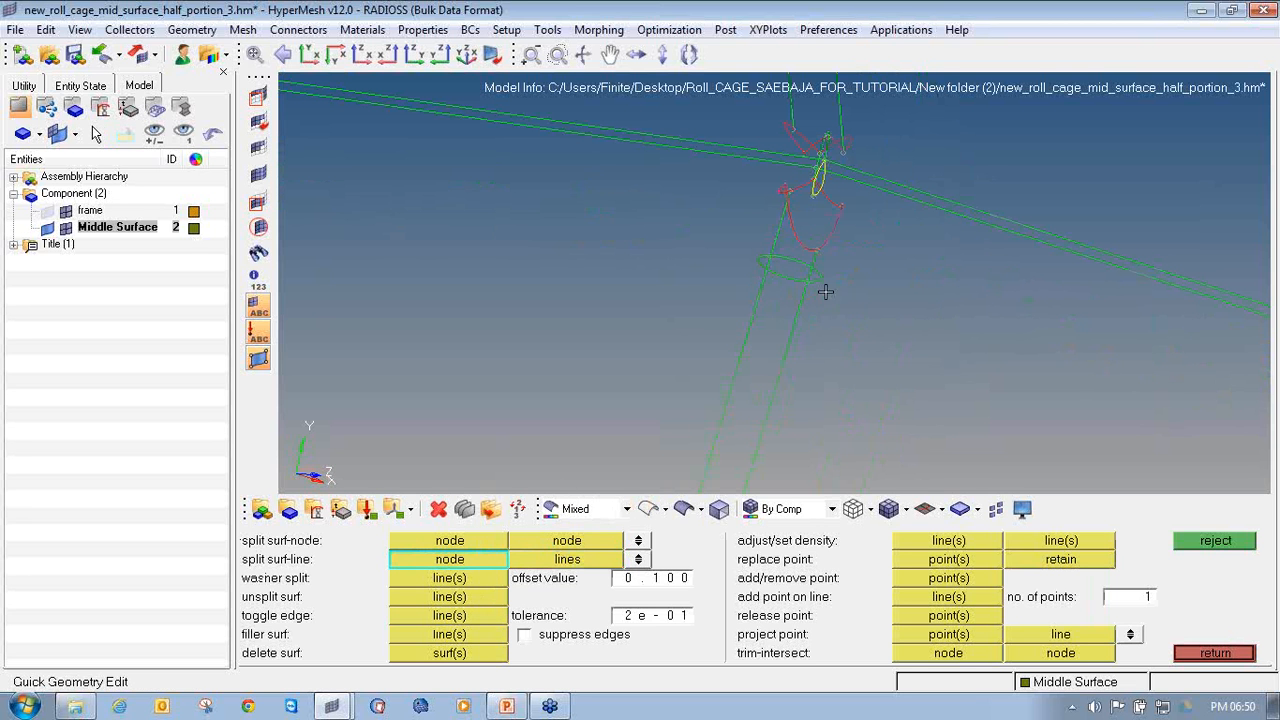
Split the upper upright's surfaces all around the tube, just above its trimmed end at the rail bend.
scroll(822, 278, "down", 3, "ctrl")
scroll(780, 243, "up", 5, "ctrl")
left_click(739, 236)
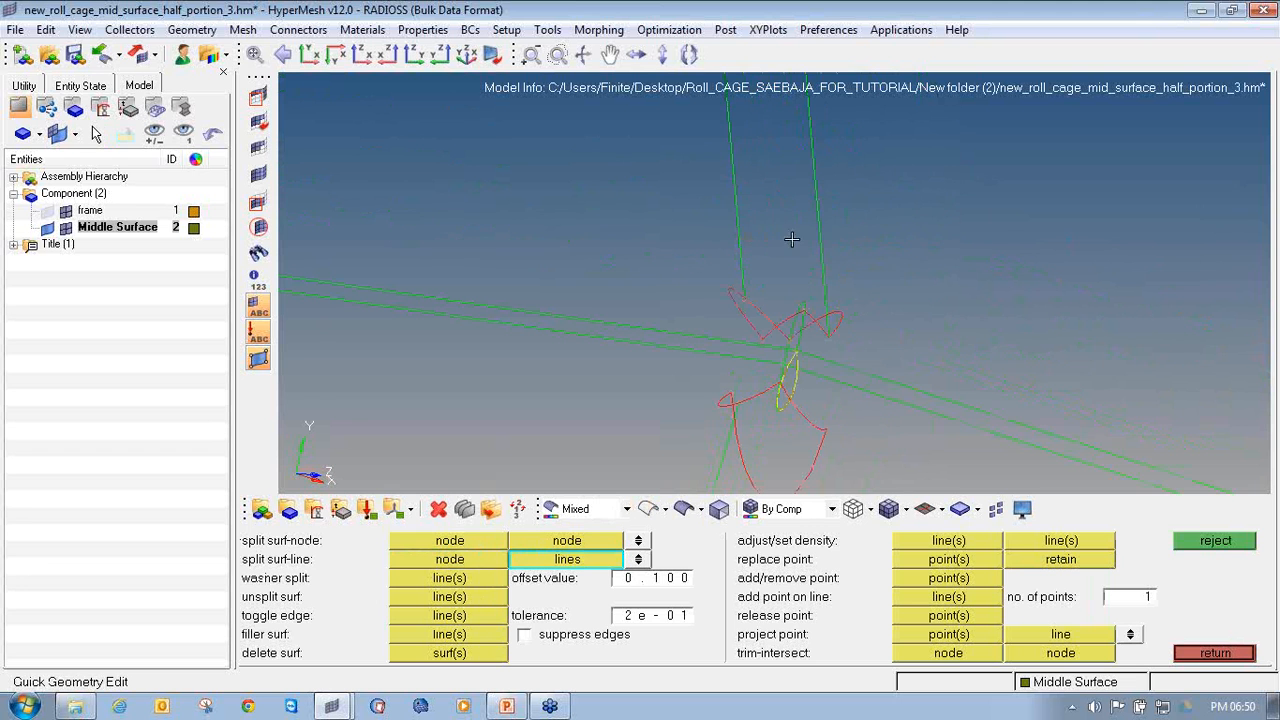
left_click(821, 240)
right_click(741, 260)
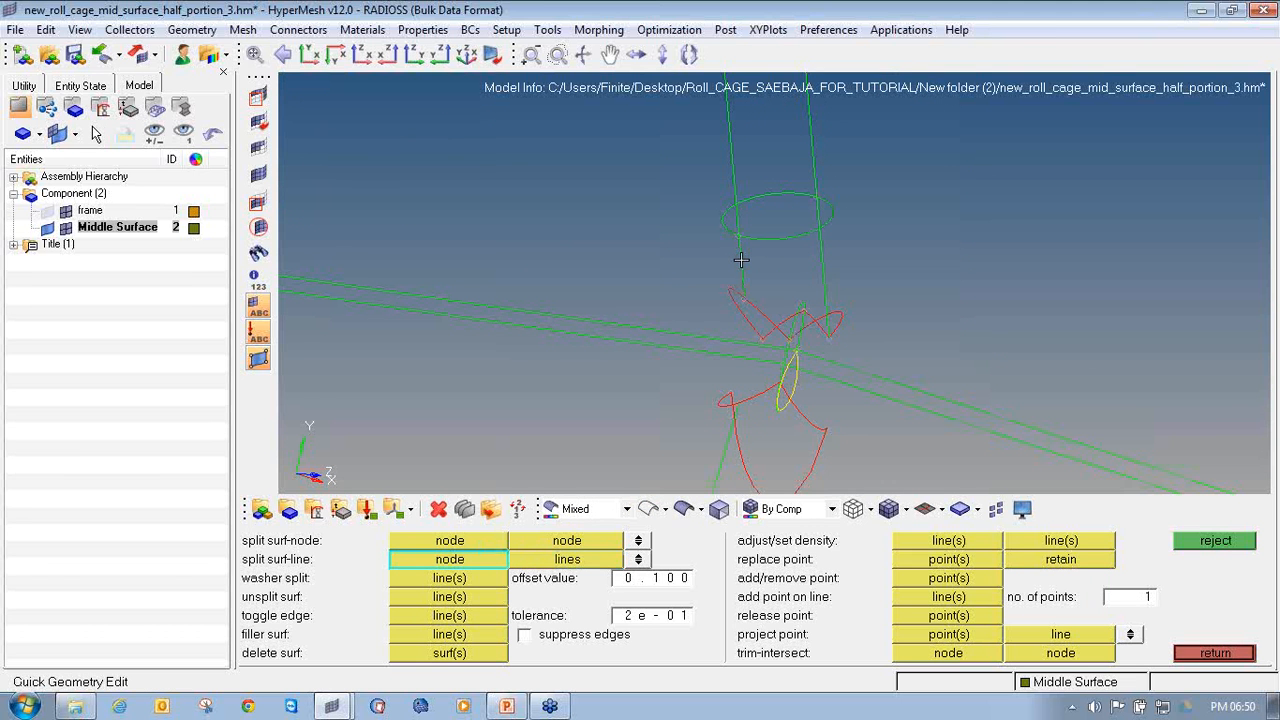
Delete the small leaf-shaped leftover surface at the rail bend.
scroll(764, 289, "down", 2, "ctrl")
left_click(687, 509)
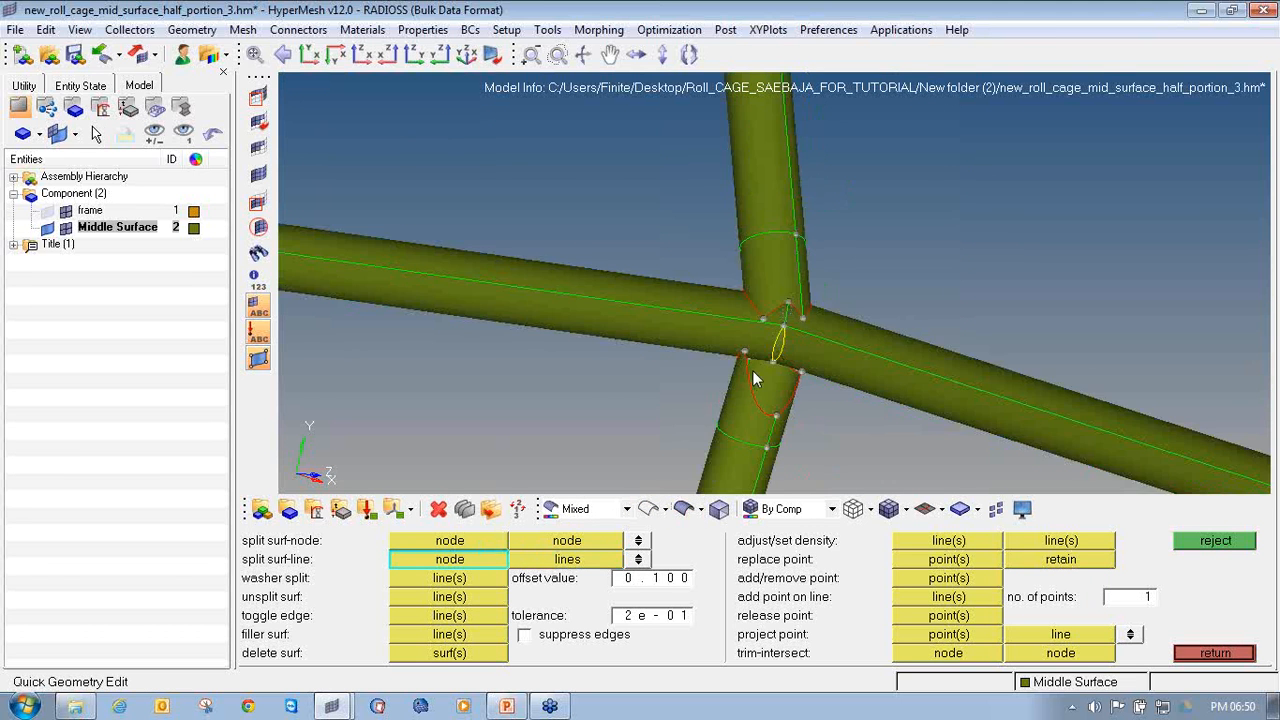
left_click_drag(754, 380, 748, 376, "ctrl")
scroll(760, 360, "up", 2, "ctrl")
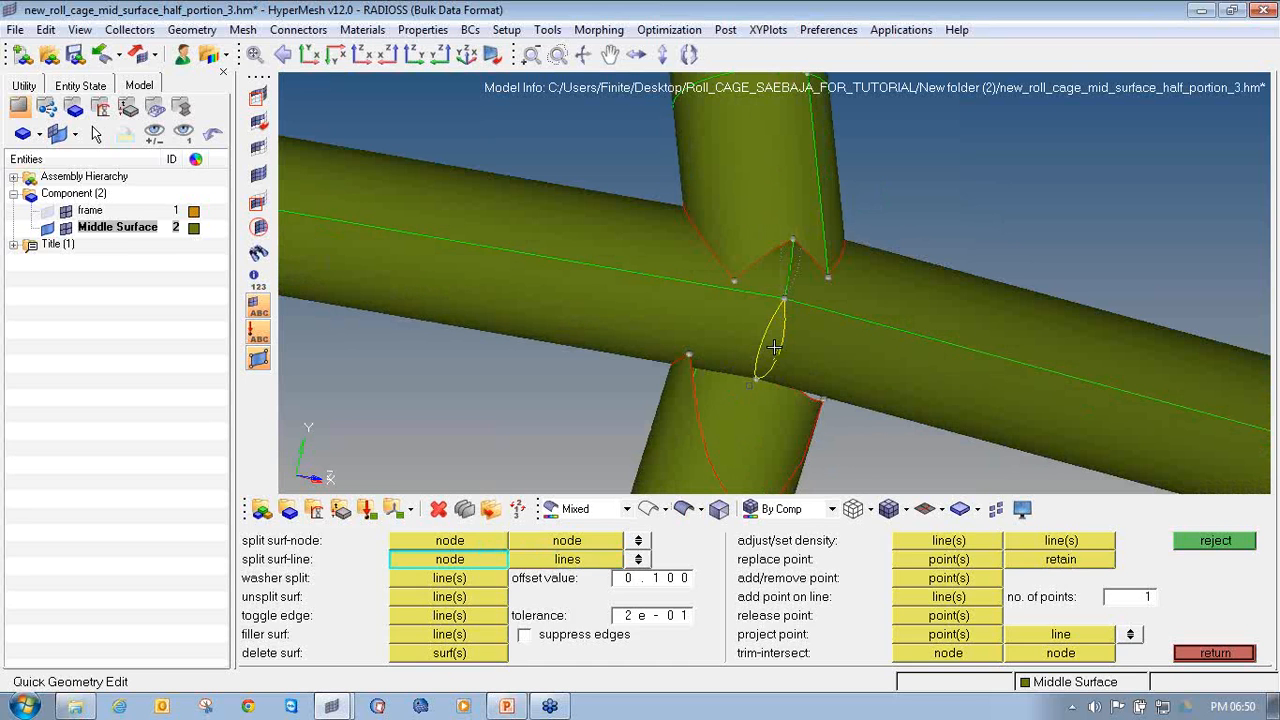
key("F2")
left_click(774, 347)
middle_click(774, 347)
scroll(772, 346, "down", 3, "ctrl")
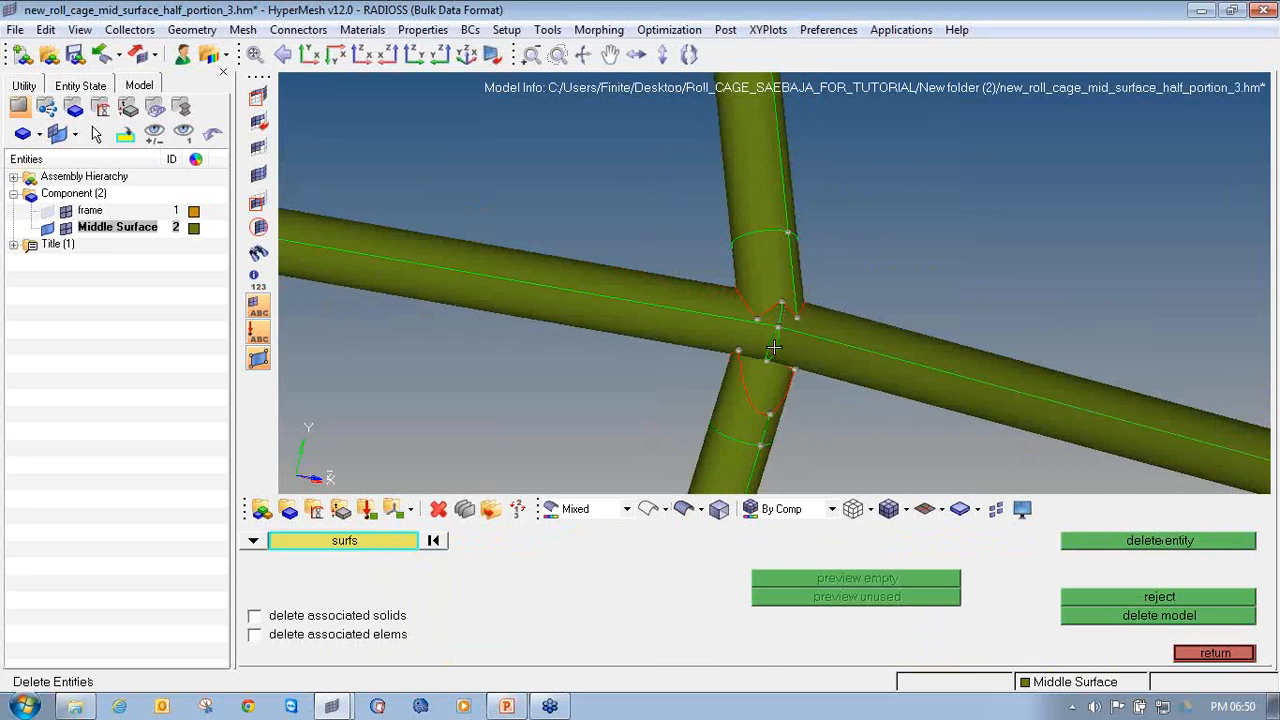
Delete the split-off end surfaces of both uprights next to the rail.
scroll(772, 346, "up", 3, "ctrl")
scroll(772, 346, "down", 3, "ctrl")
right_click_drag(772, 346, 751, 297, "ctrl")
left_click(697, 362)
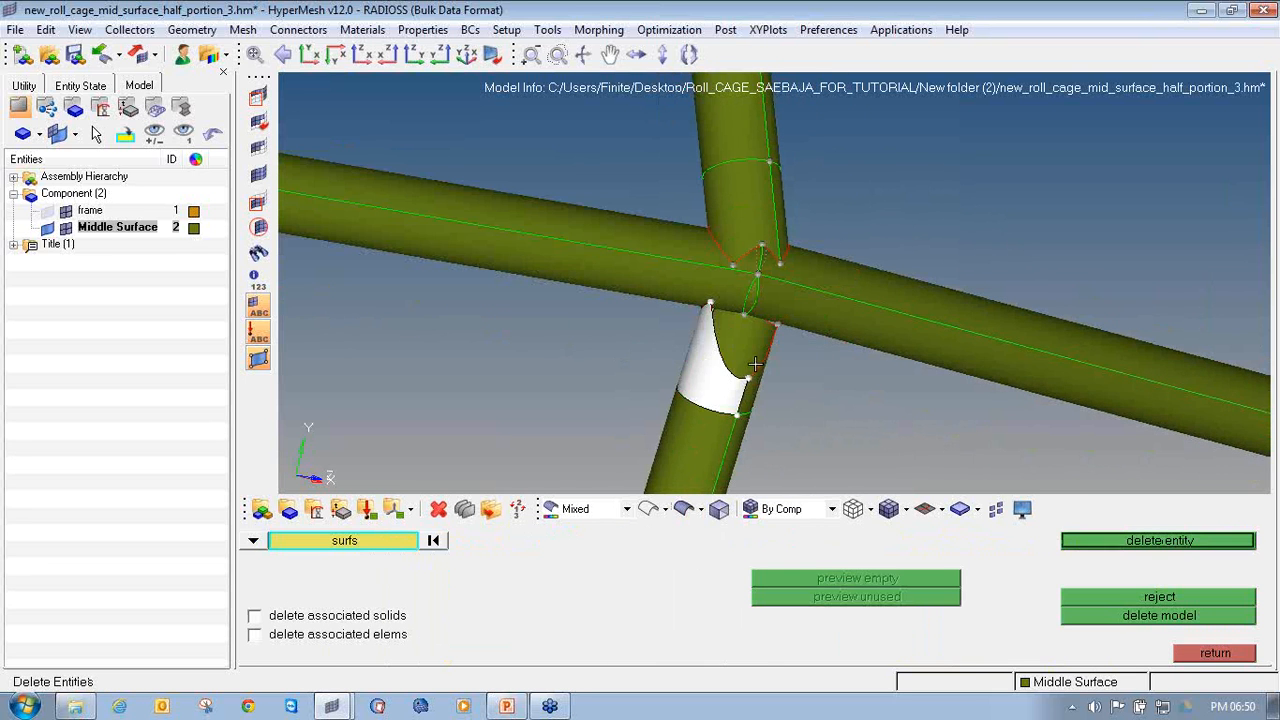
left_click(742, 329)
left_click(761, 199)
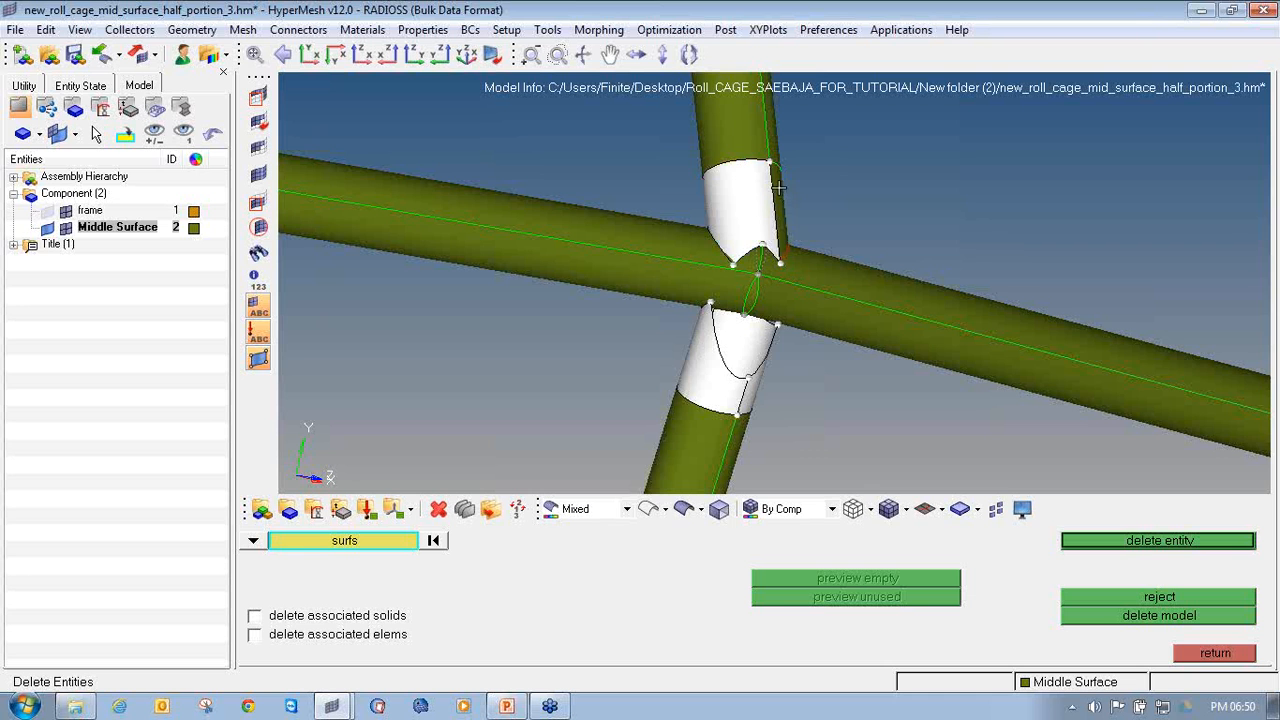
middle_click(778, 187)
left_click_drag(778, 187, 739, 319, "ctrl")
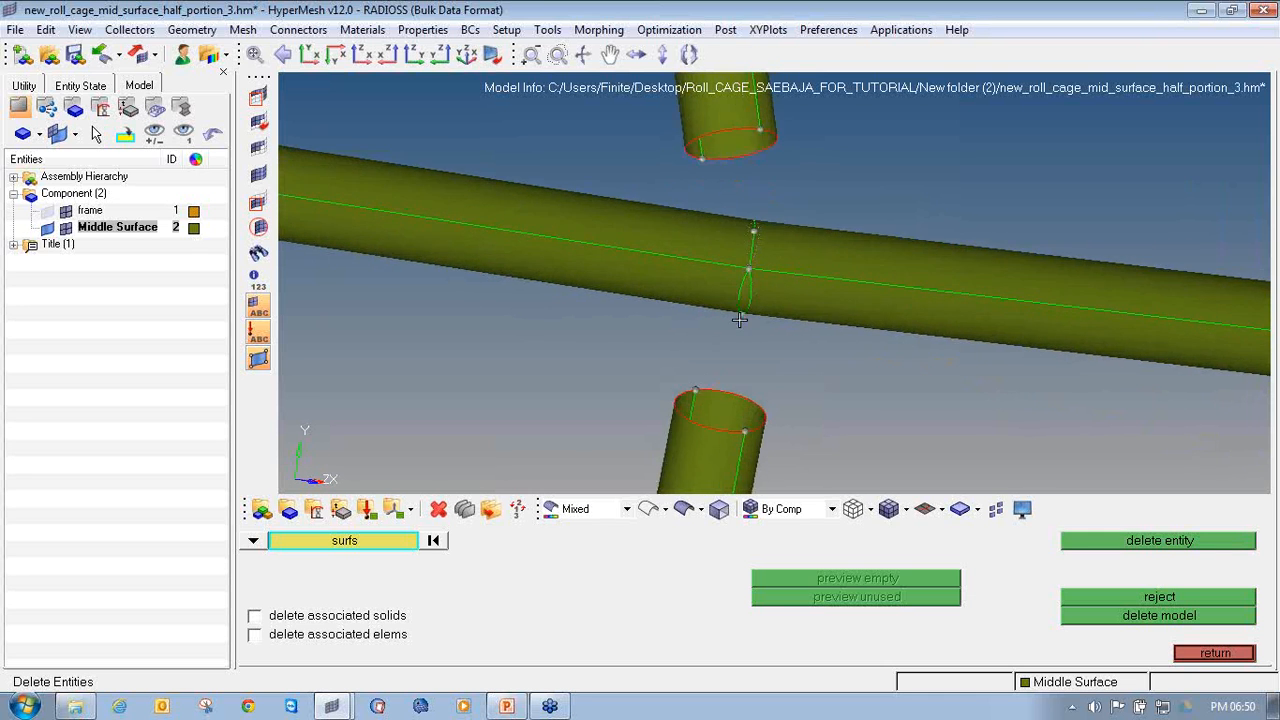
Extend the lower upright's open end edges through the rail by a distance of 100, with trim result surfaces enabled.
scroll(739, 319, "up", 5, "ctrl")
scroll(739, 320, "down", 7, "ctrl")
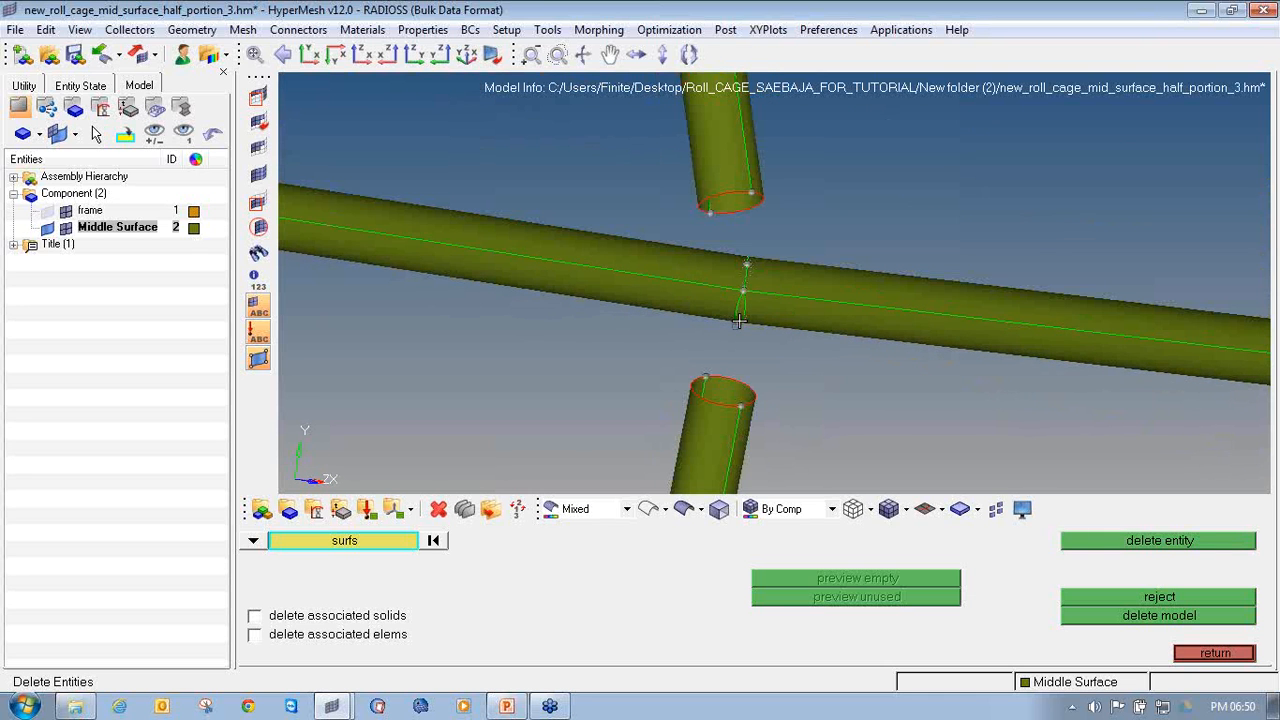
key("shift+F9")
left_click(297, 638)
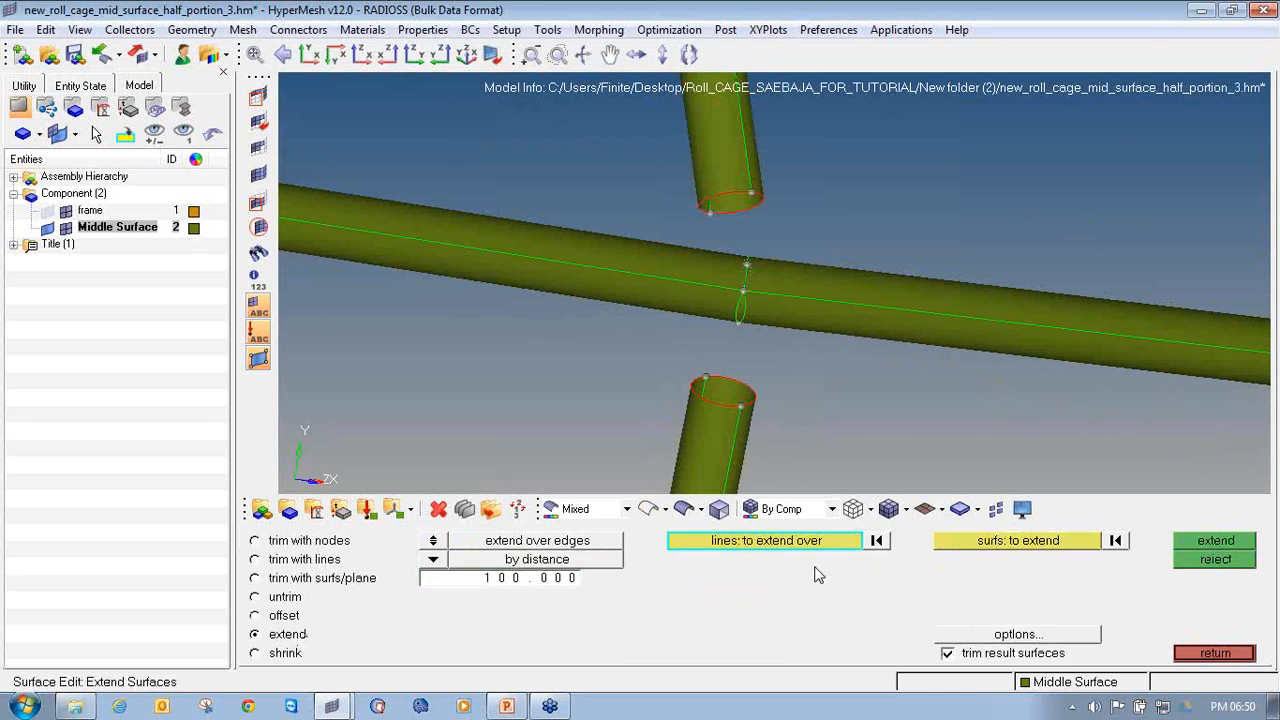
left_click(749, 386)
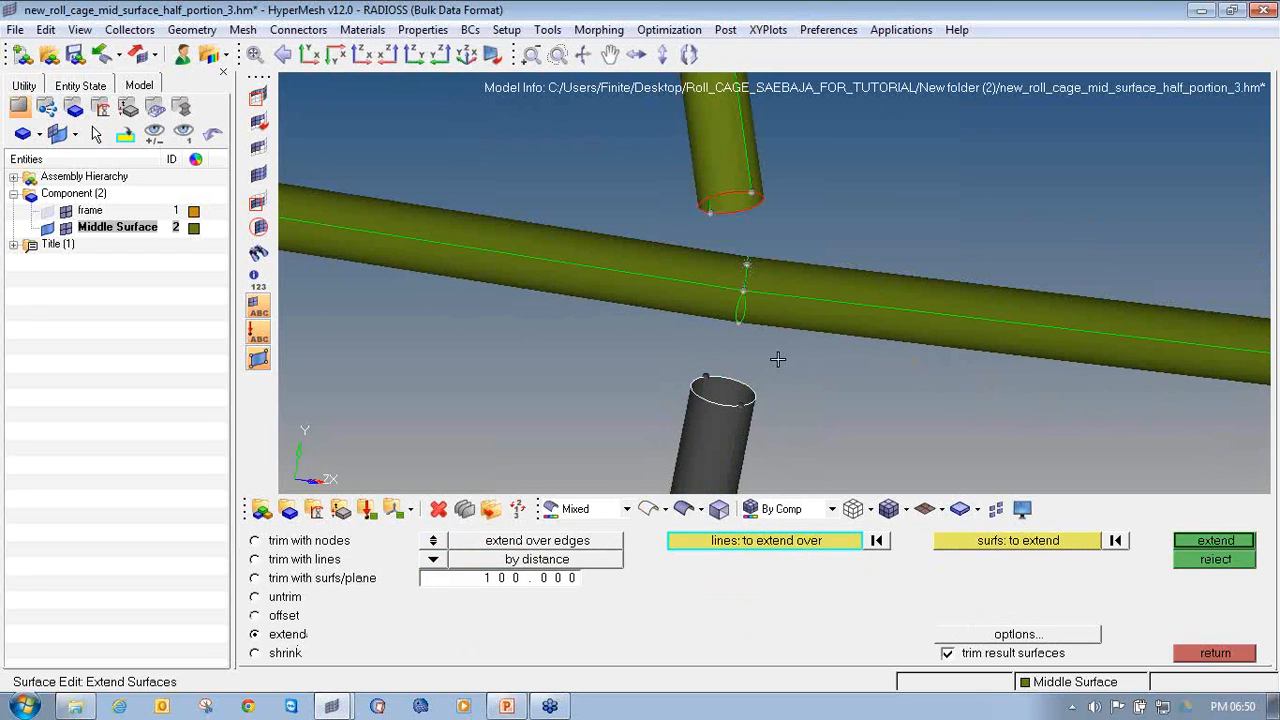
middle_click(877, 455)
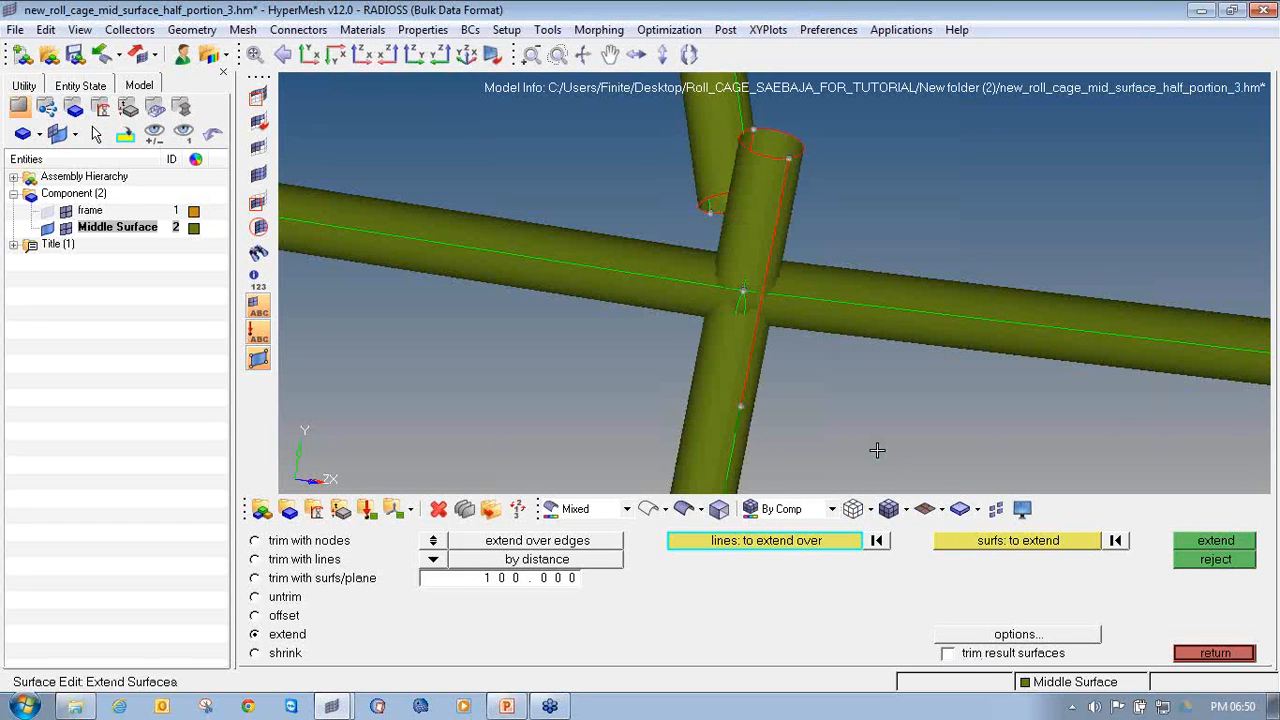
left_click(1226, 560)
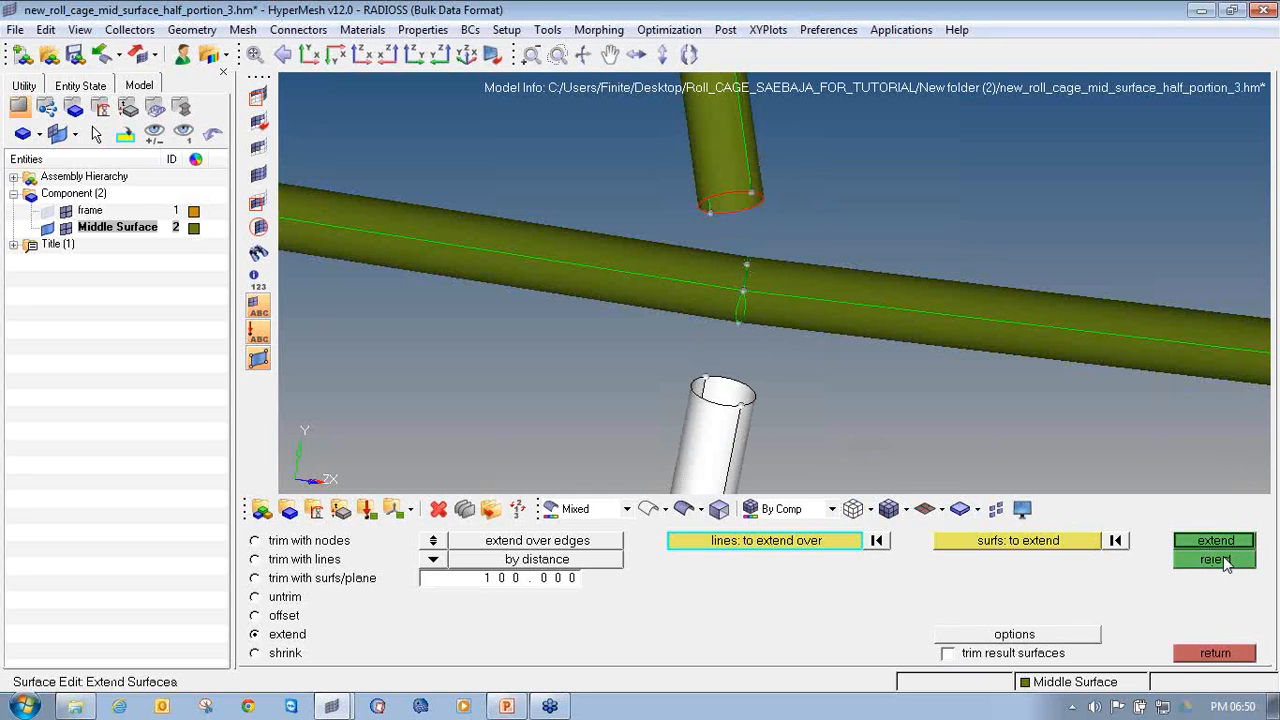
left_click(966, 650)
middle_click(931, 446)
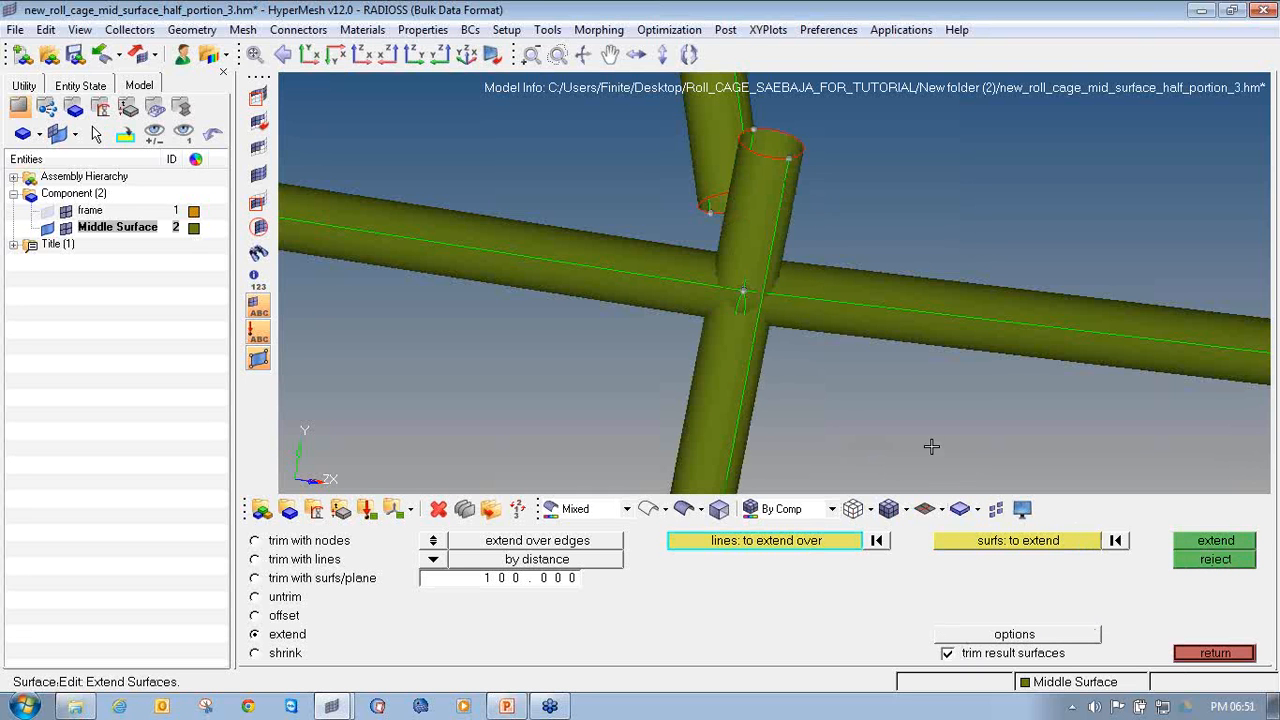
Try to trim the extended lower upright and the rail surfaces it crosses against each other with trim both enabled.
left_click_drag(861, 408, 700, 360, "ctrl")
left_click(255, 578)
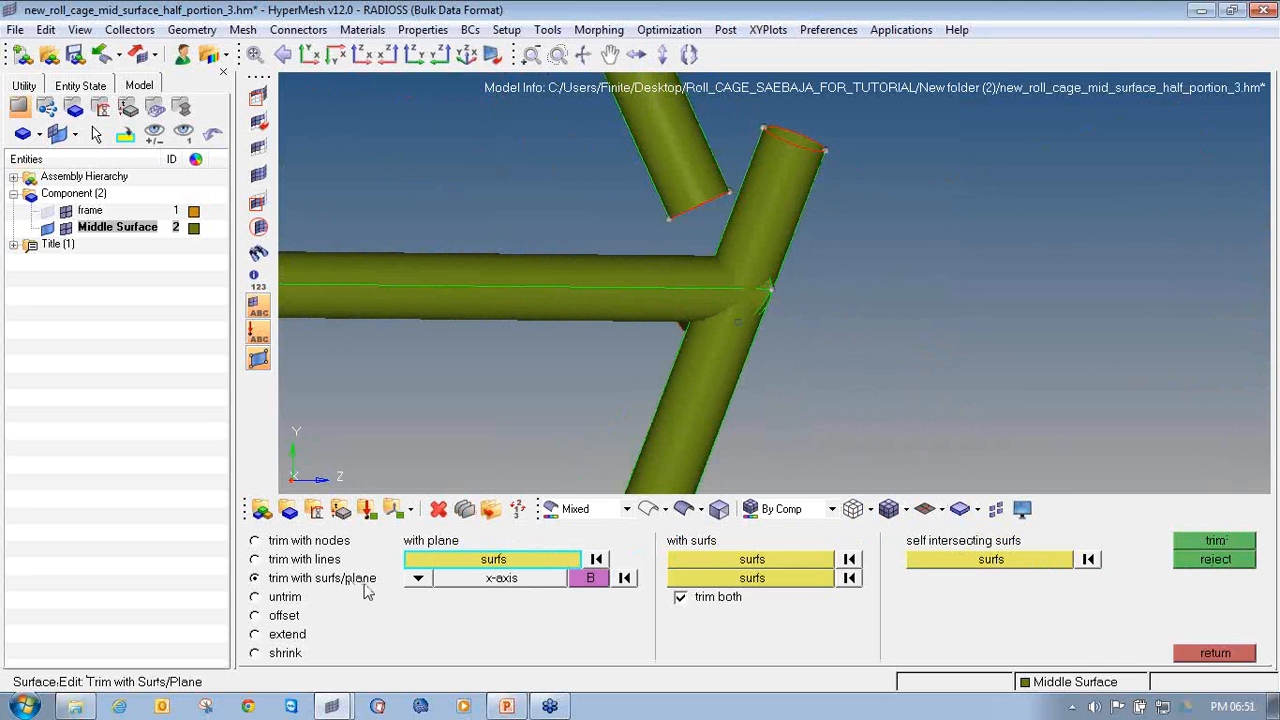
left_click(697, 560)
left_click(719, 420)
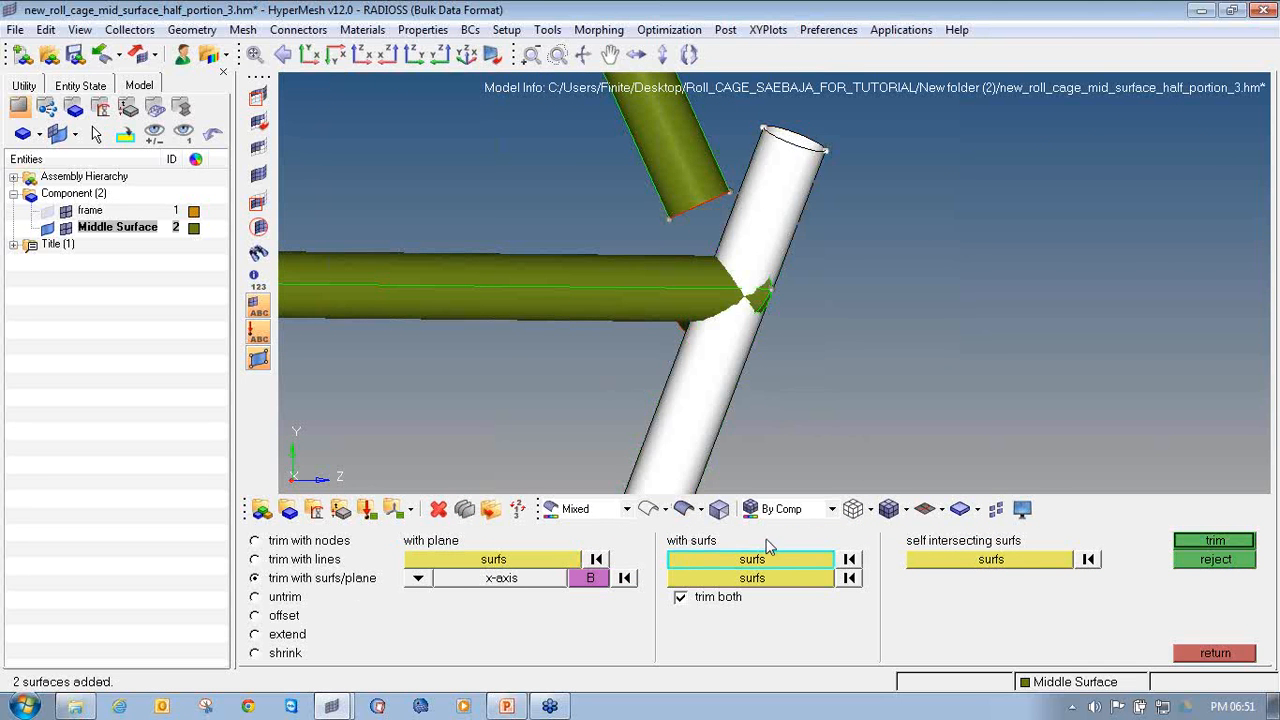
left_click(805, 578)
left_click_drag(789, 363, 765, 311, "ctrl")
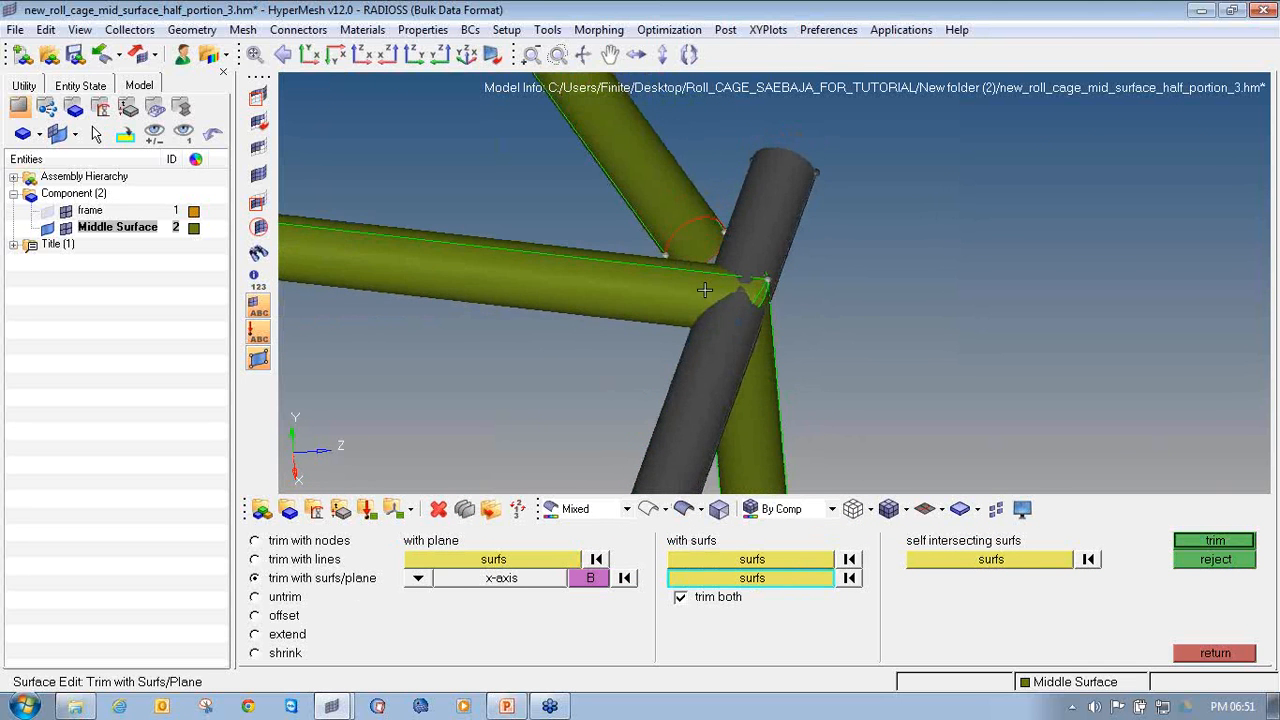
left_click(702, 290)
left_click_drag(826, 408, 737, 302, "ctrl")
left_click(778, 389)
left_click_drag(778, 389, 757, 331, "ctrl")
scroll(774, 286, "up", 3, "ctrl")
left_click(748, 333)
left_click_drag(646, 326, 645, 388, "ctrl")
middle_click(645, 388)
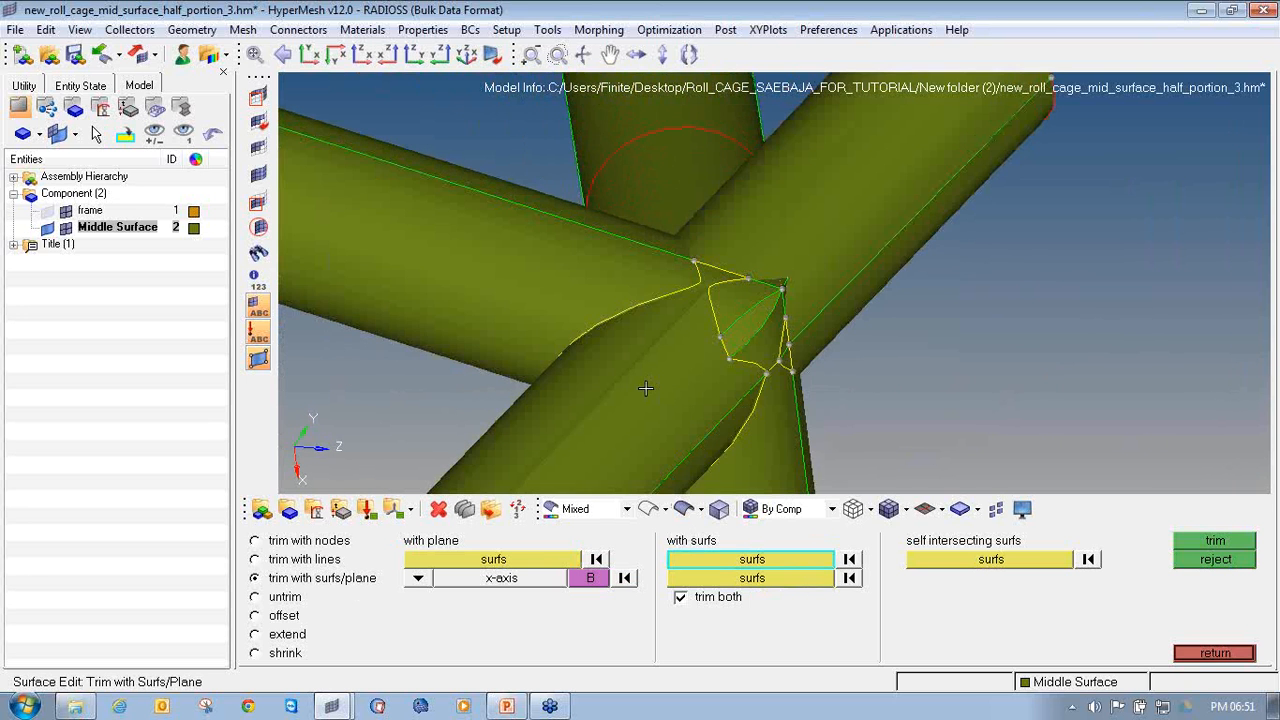
left_click_drag(832, 346, 720, 370, "ctrl")
left_click(1190, 568)
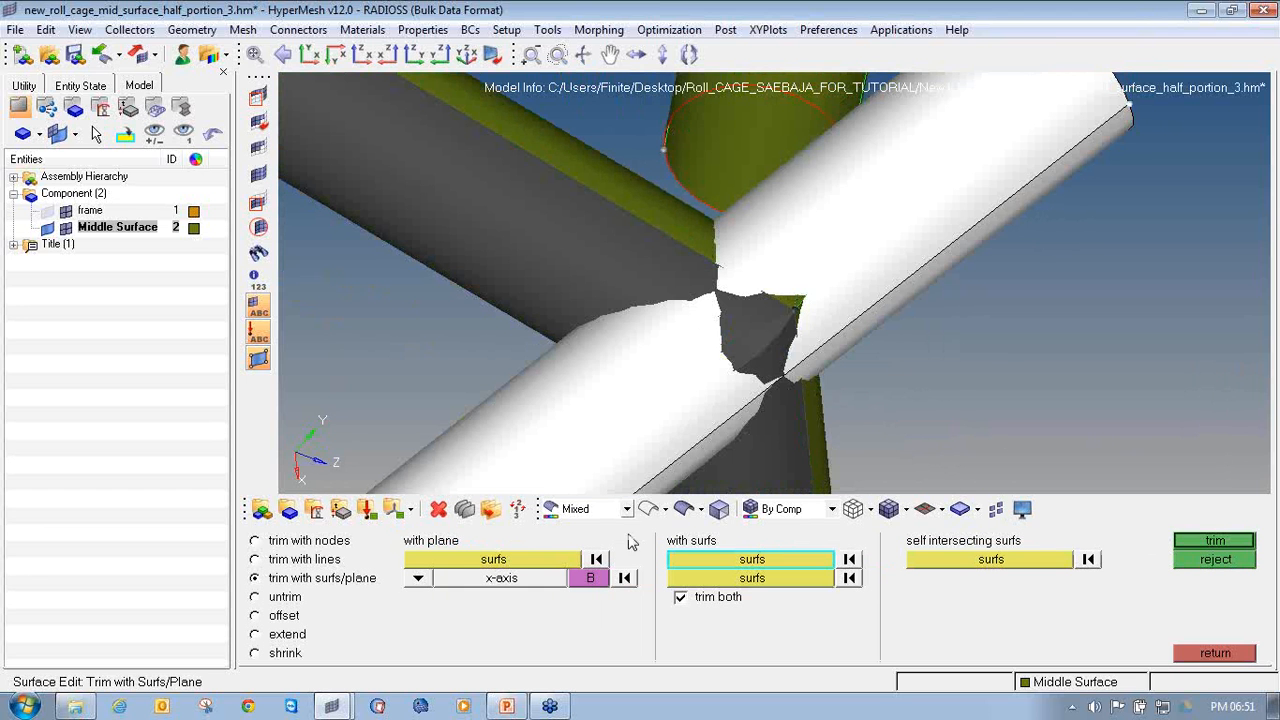
Trim the rail surfaces and the tubes crossing them at the joint against each other with trim both enabled.
left_click(730, 583)
left_click(700, 233)
mouse_move(829, 391)
left_mouse_down("ctrl")
mouse_move(698, 347)
mouse_move(836, 401)
left_mouse_up("ctrl")
left_click(851, 403)
left_click(1208, 542)
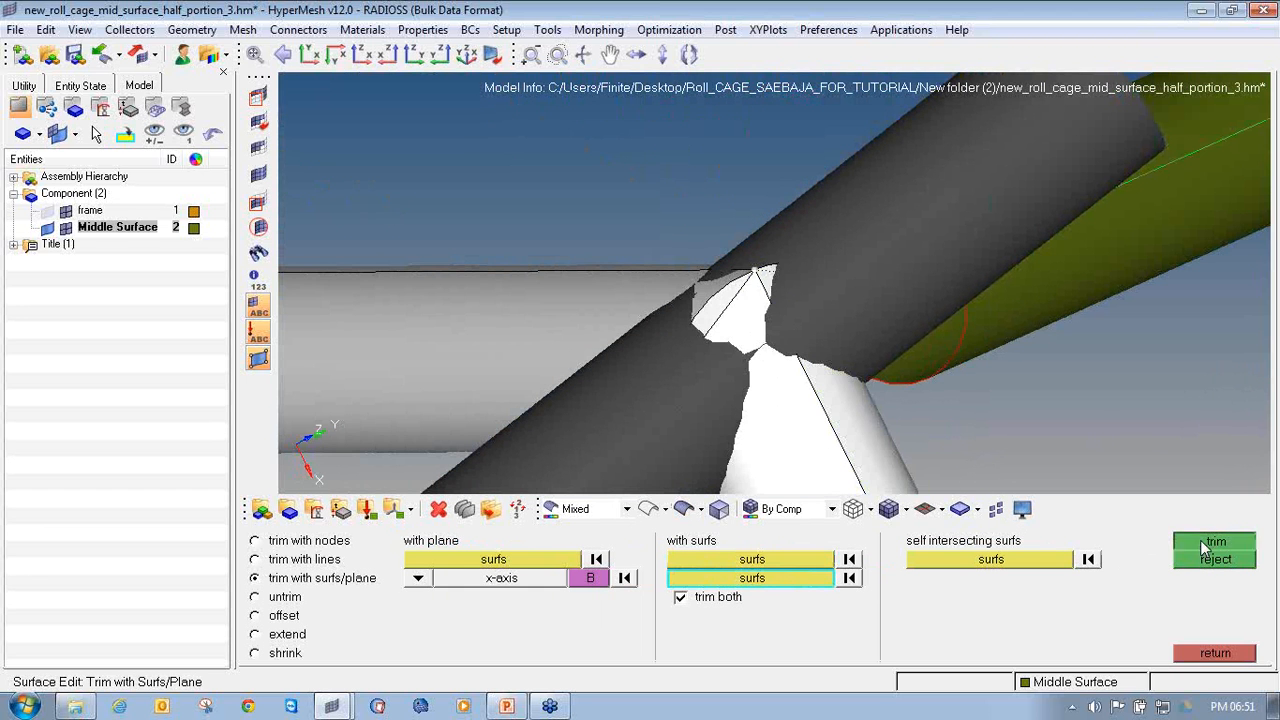
left_click_drag(898, 280, 695, 389, "ctrl")
scroll(695, 389, "down", 3)
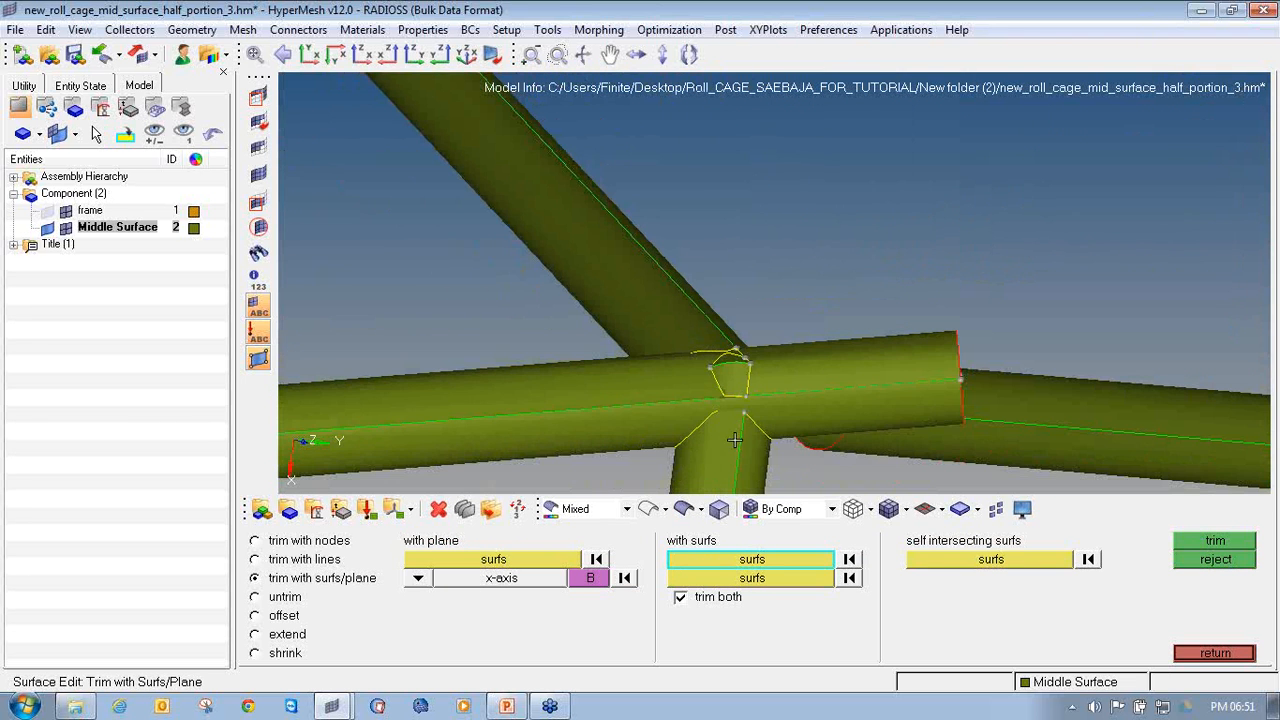
Delete the split-off upper half surface of the rail end beyond the joint.
left_click(438, 509)
left_click(628, 430)
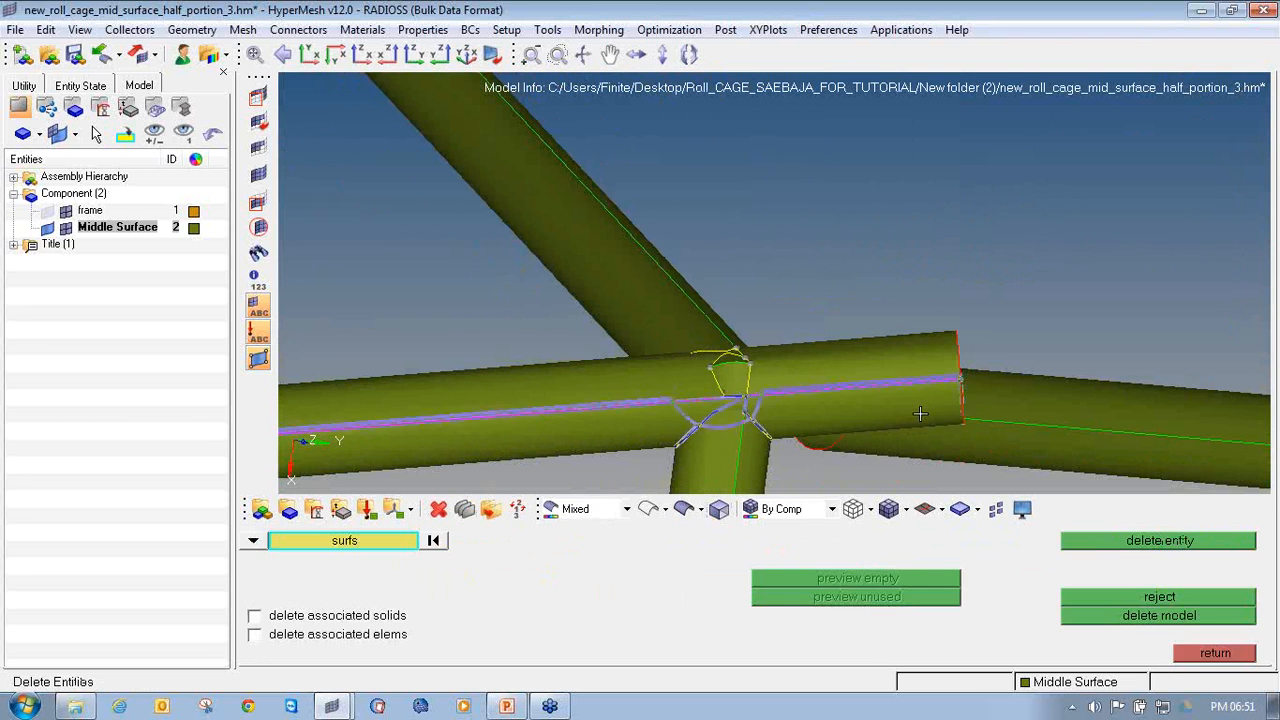
left_click(859, 364)
right_click(866, 403)
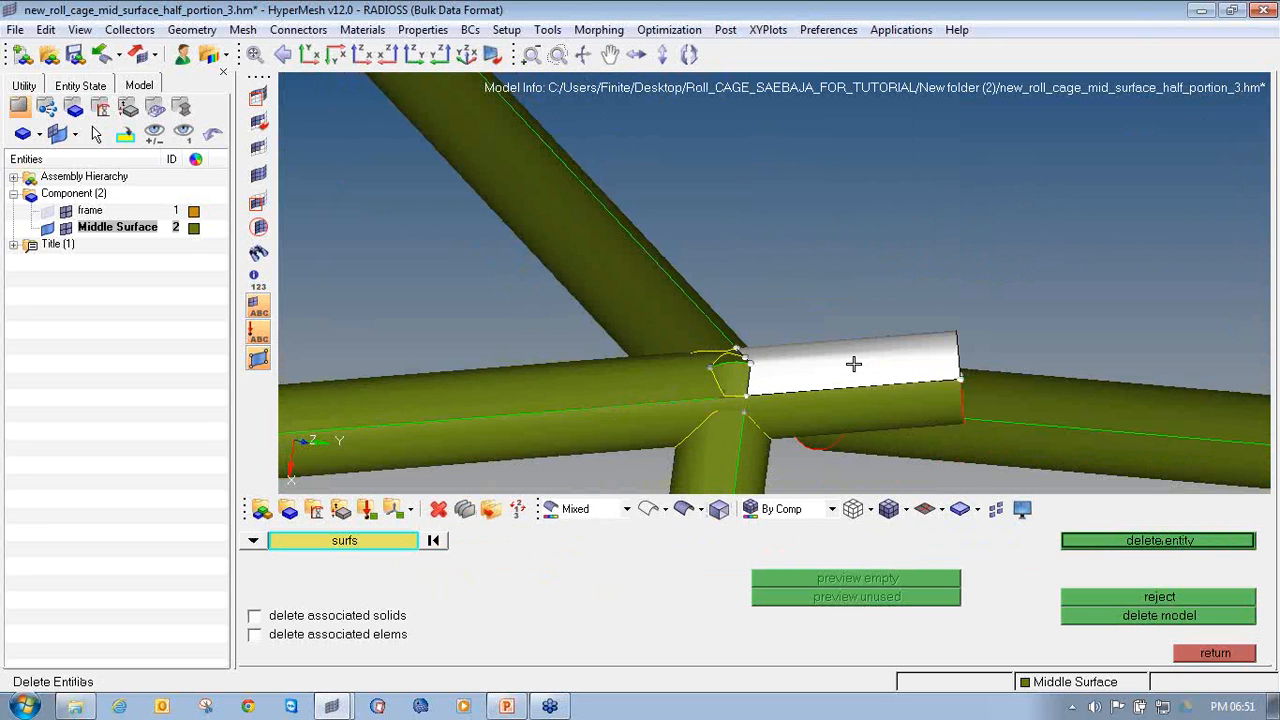
middle_click(853, 364)
Try to split the rail surface with a line between the open trim line end points at the joint.
left_click_drag(740, 448, 755, 372, "ctrl")
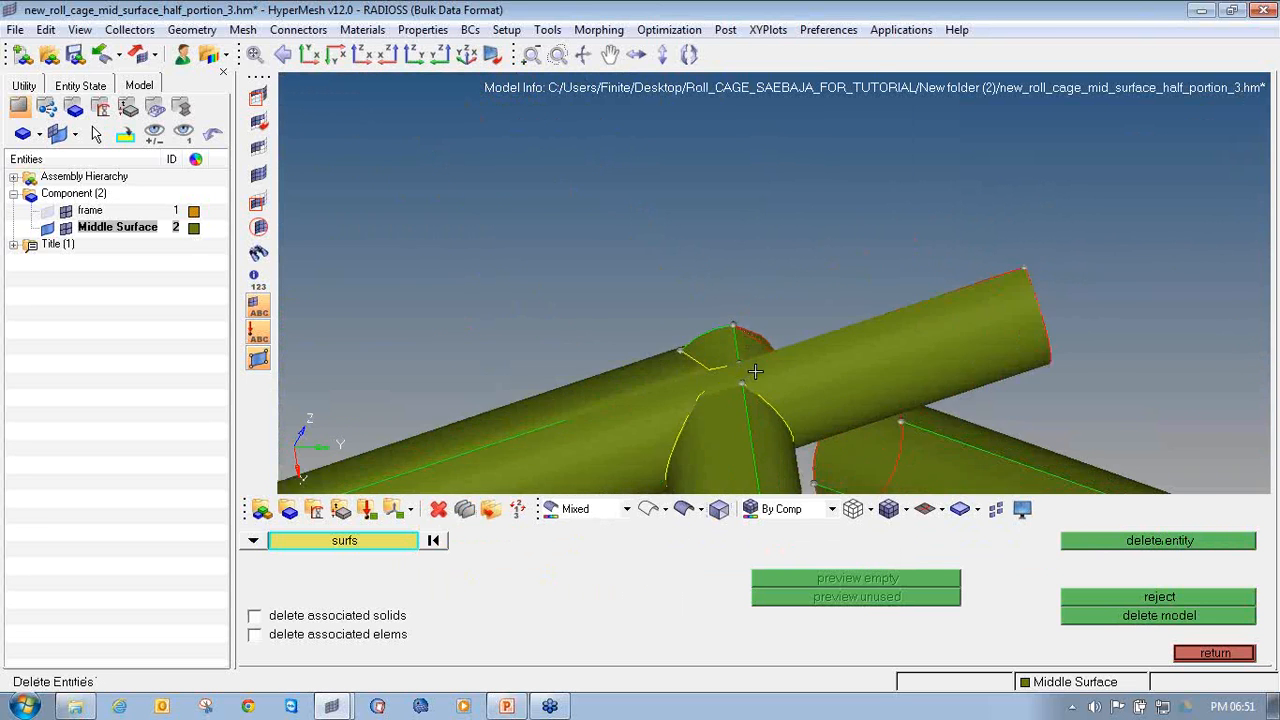
scroll(755, 371, "up", 2, "ctrl")
left_click_drag(709, 423, 717, 374, "ctrl")
scroll(717, 374, "up", 3, "ctrl")
left_click_drag(849, 361, 813, 417, "ctrl")
scroll(745, 432, "up", 2, "ctrl")
key("F11")
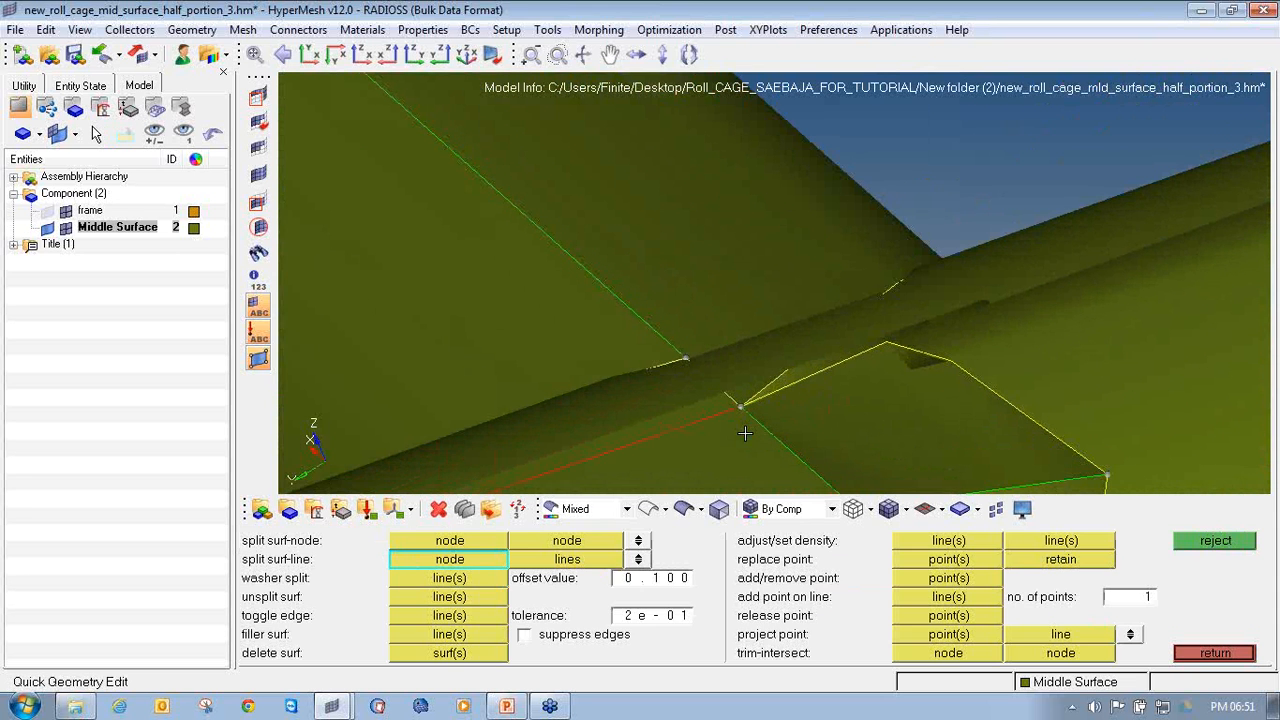
left_click(740, 406)
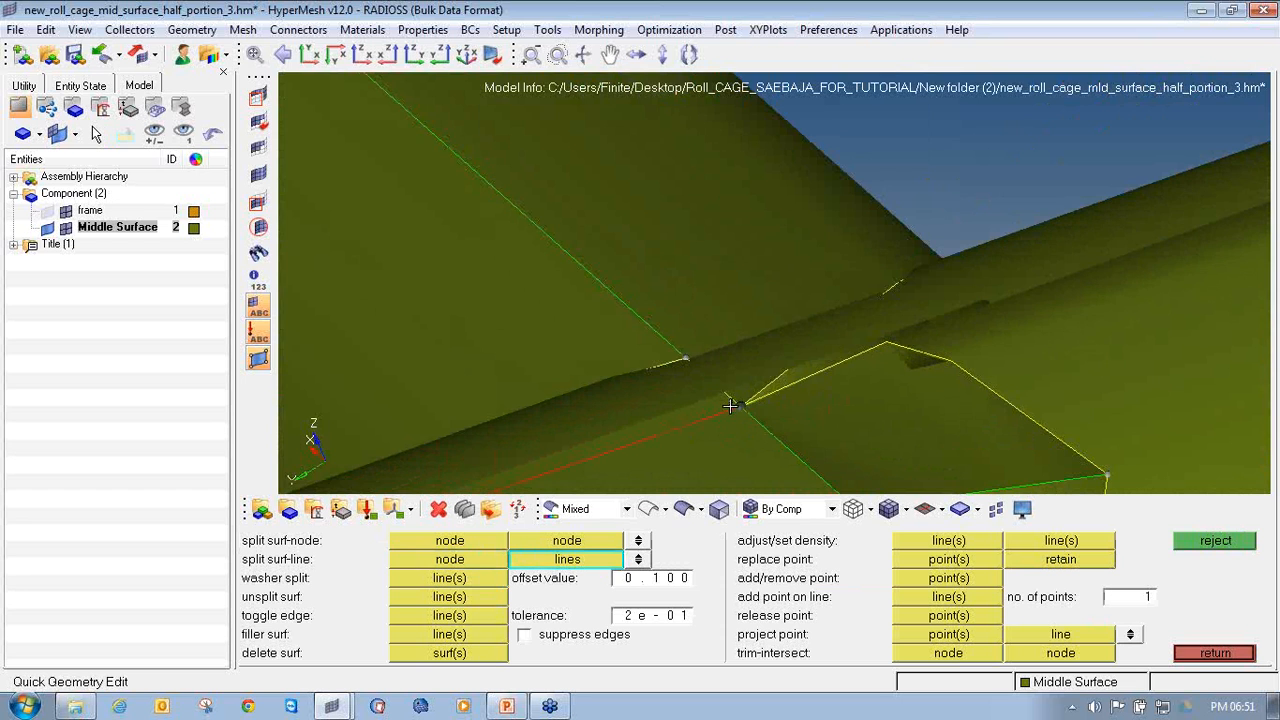
left_click_drag(731, 398, 680, 366, "ctrl")
left_click(683, 358)
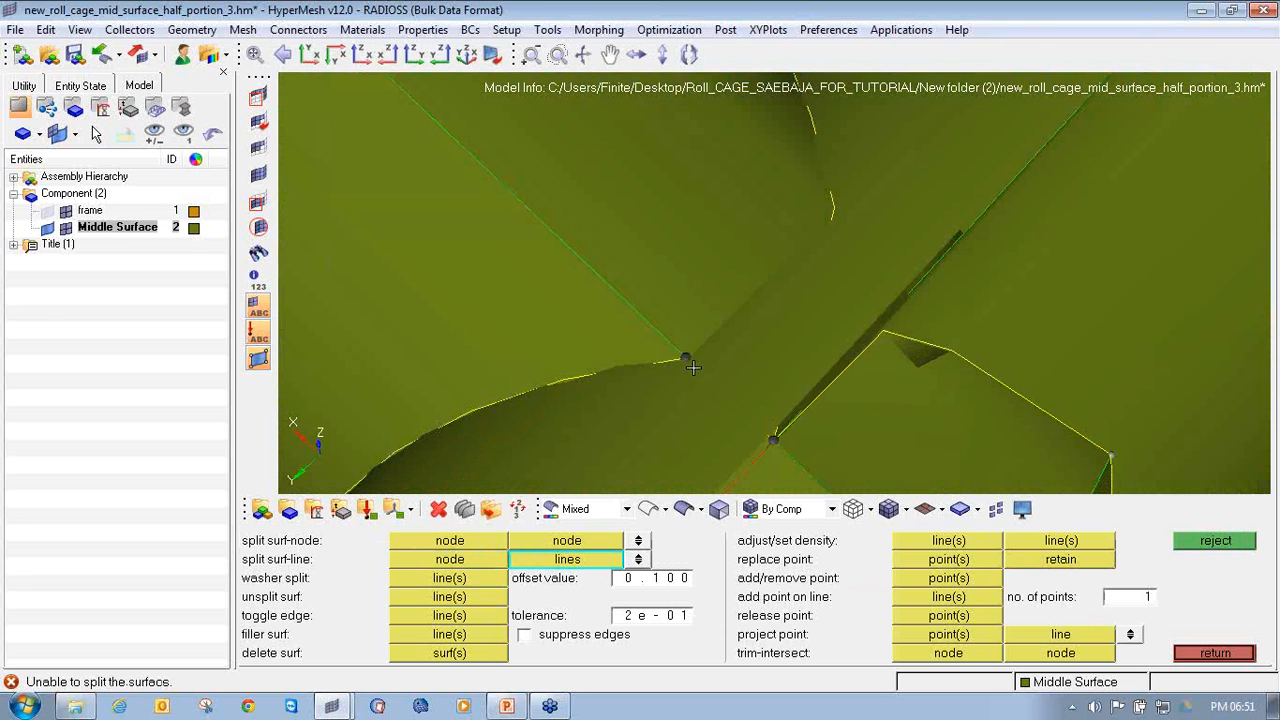
Isolate the rail surface at the joint by masking it and reversing the display.
key("F5")
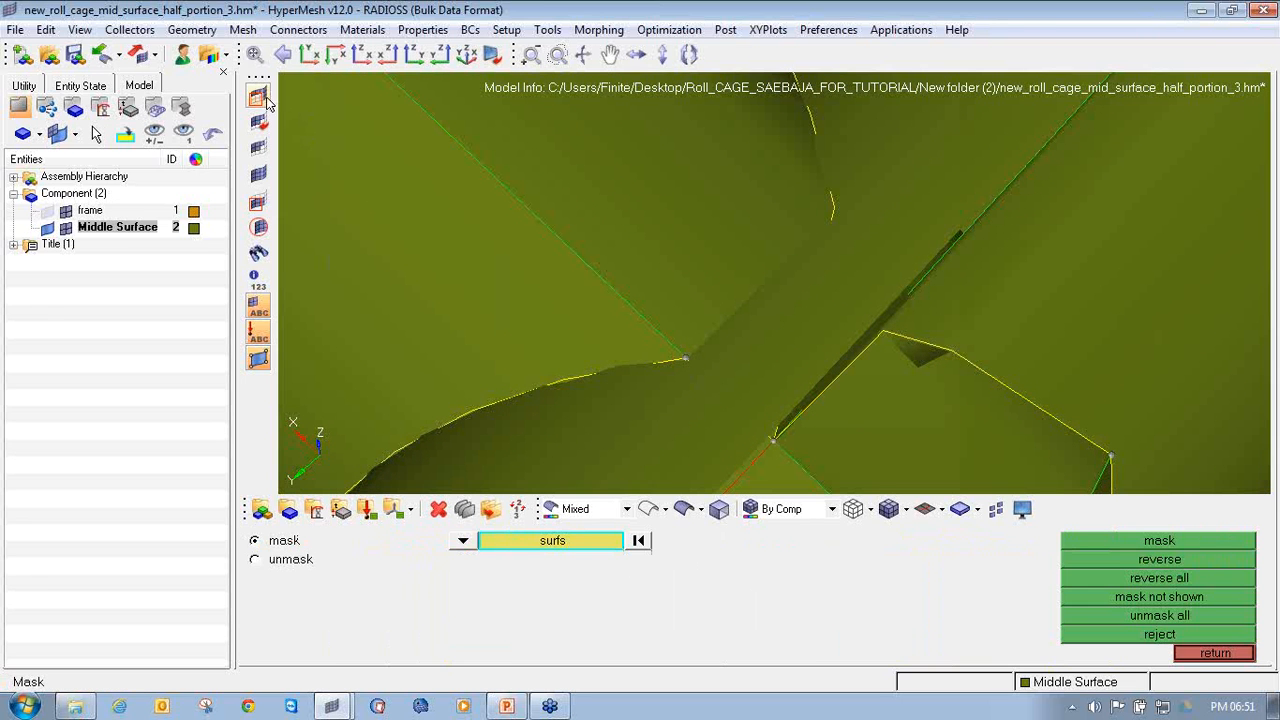
left_click(755, 387)
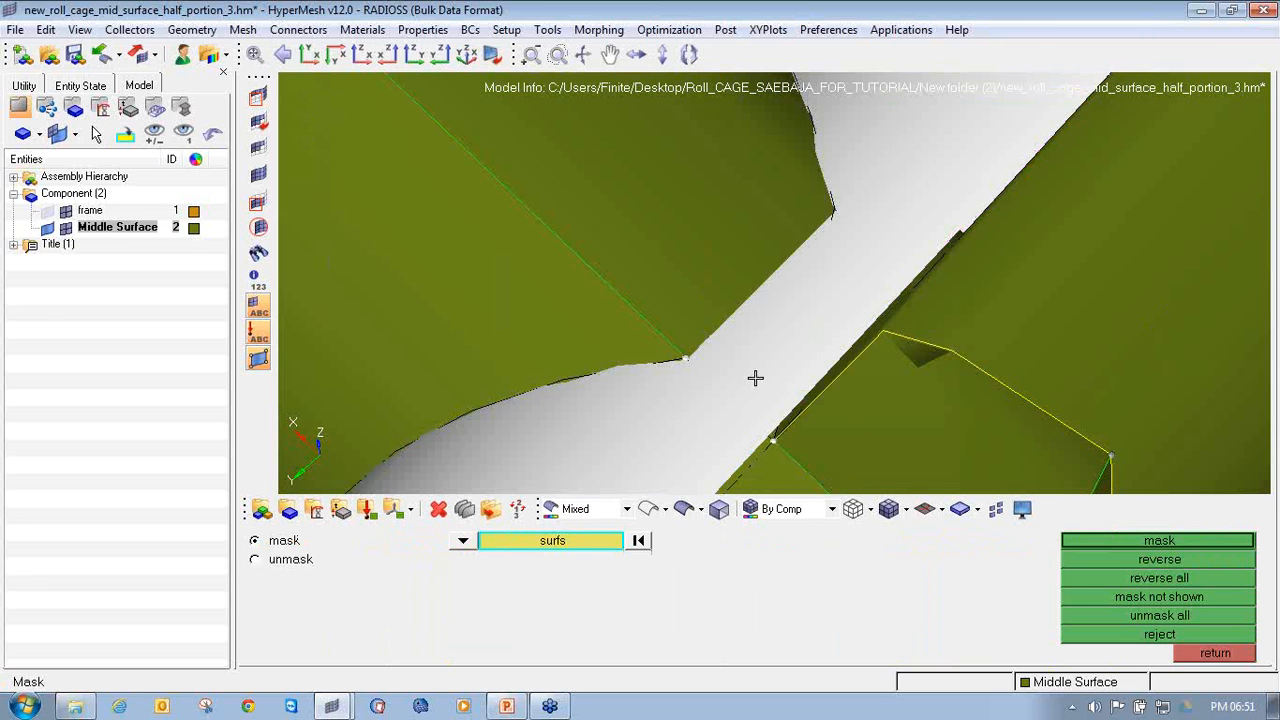
left_click(1146, 545)
right_click_drag(692, 275, 780, 314, "ctrl")
scroll(780, 314, "down", 4)
left_click(1157, 563)
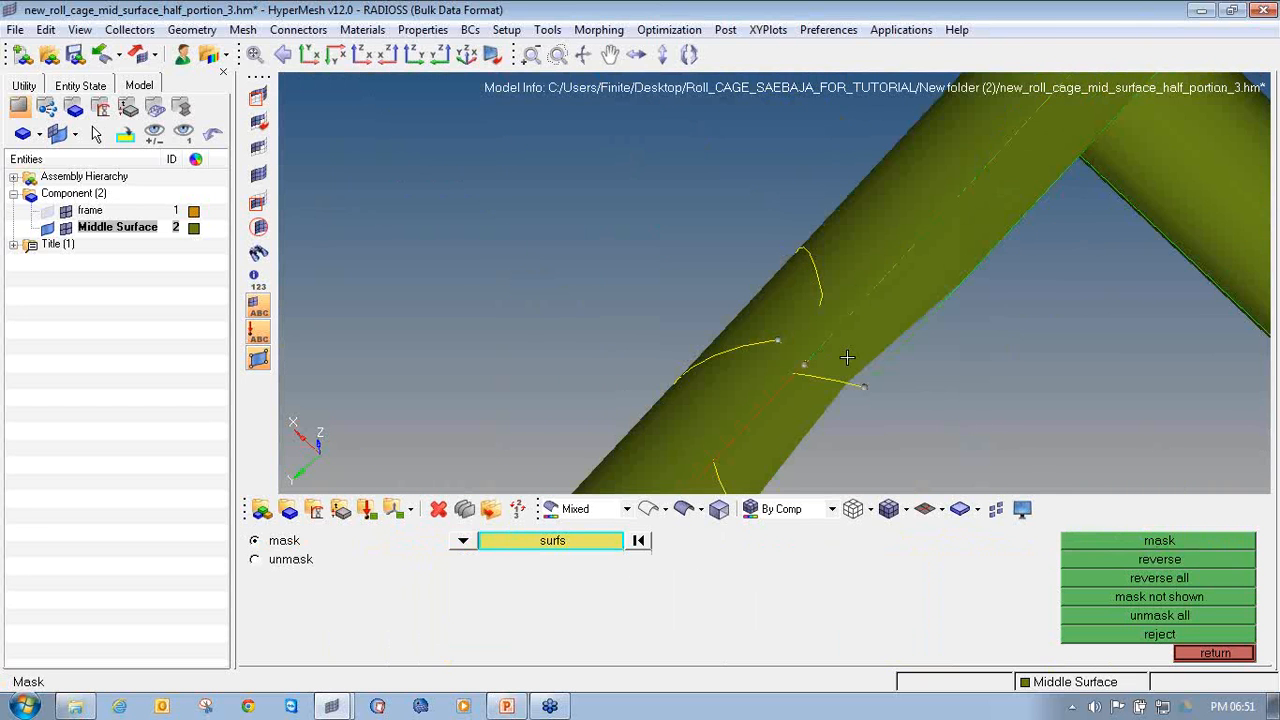
mouse_move(779, 346)
left_mouse_down("ctrl")
mouse_move(791, 391)
mouse_move(849, 391)
mouse_move(802, 353)
left_mouse_up("ctrl")
Try to split the isolated rail surface from node to node between the trim line's open end and the opposite corner point.
key("F11")
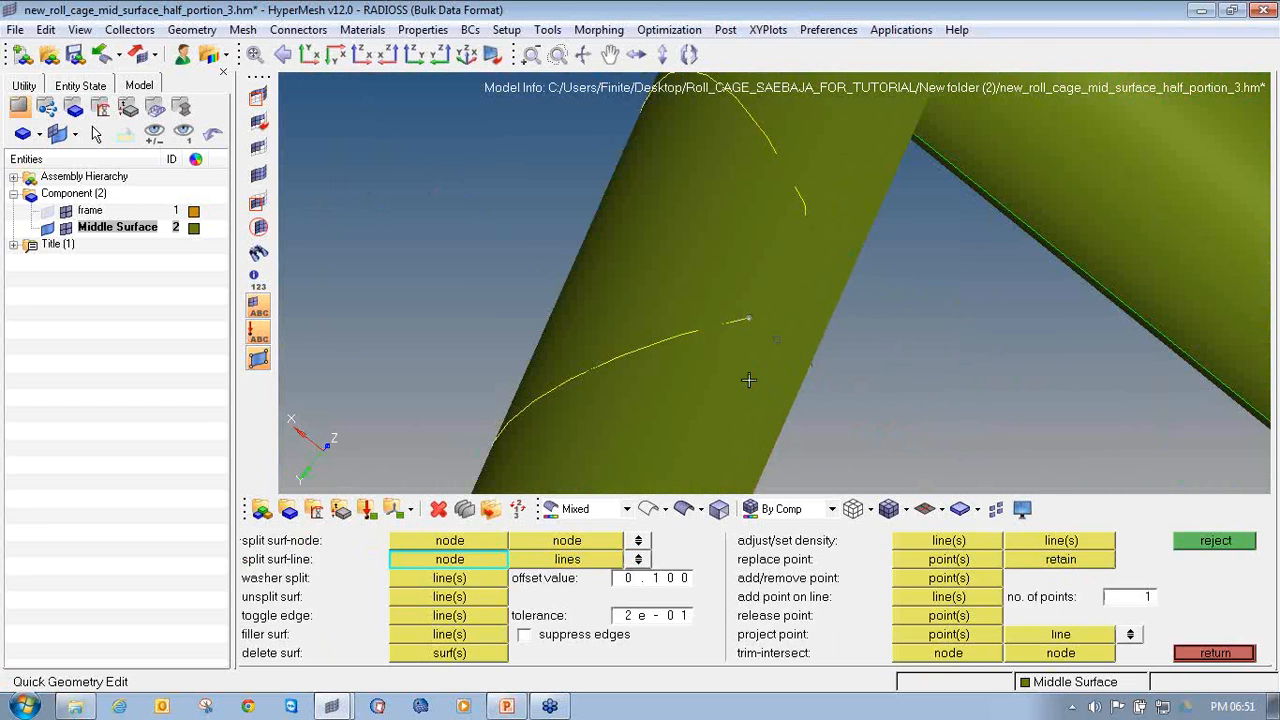
left_click(503, 540)
left_click(749, 318)
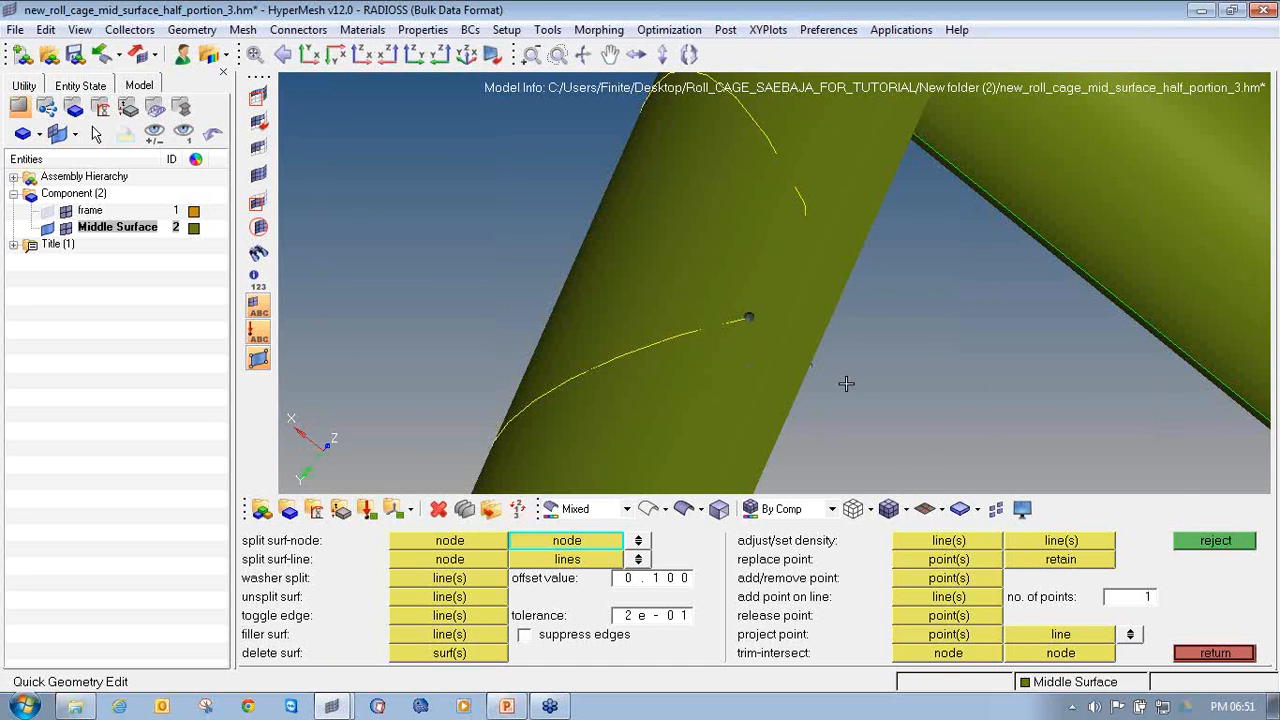
left_click_drag(822, 380, 798, 360, "ctrl")
left_click(801, 360)
left_click(446, 559)
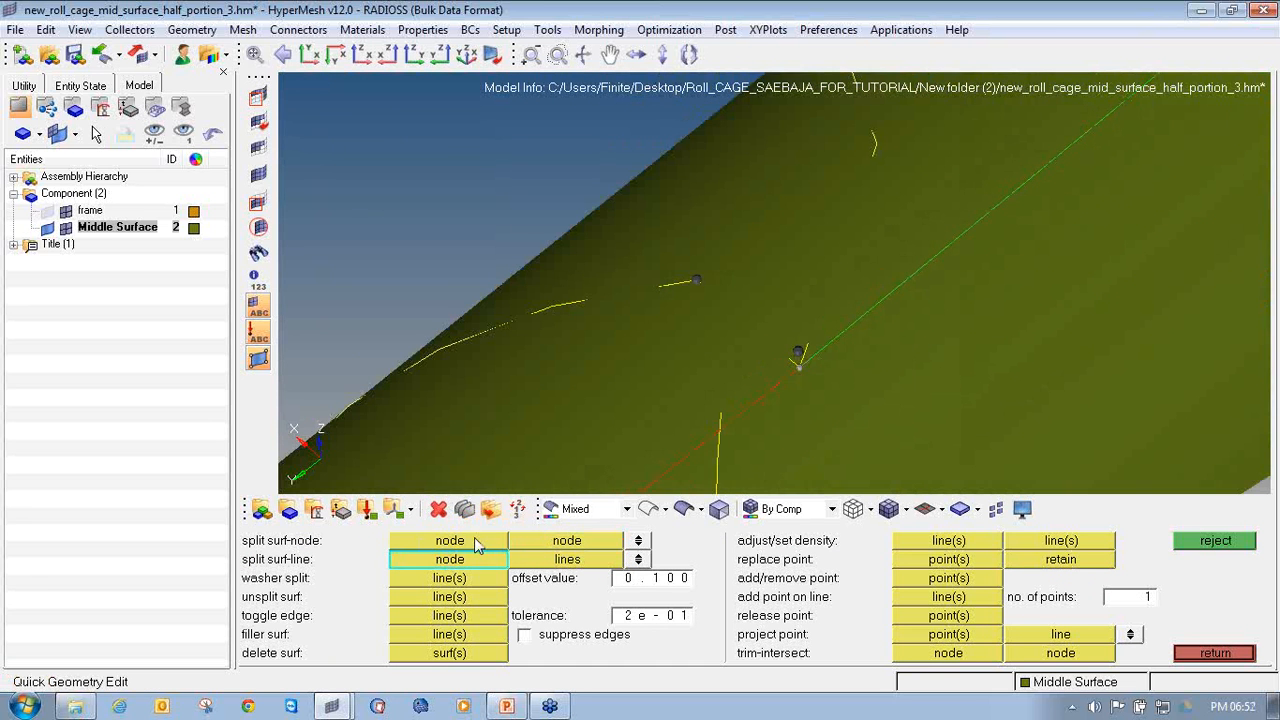
Try to trim the isolated rail surface with its two curved trim lines, normal to surface across the entire surface, and reject the result.
key("F5")
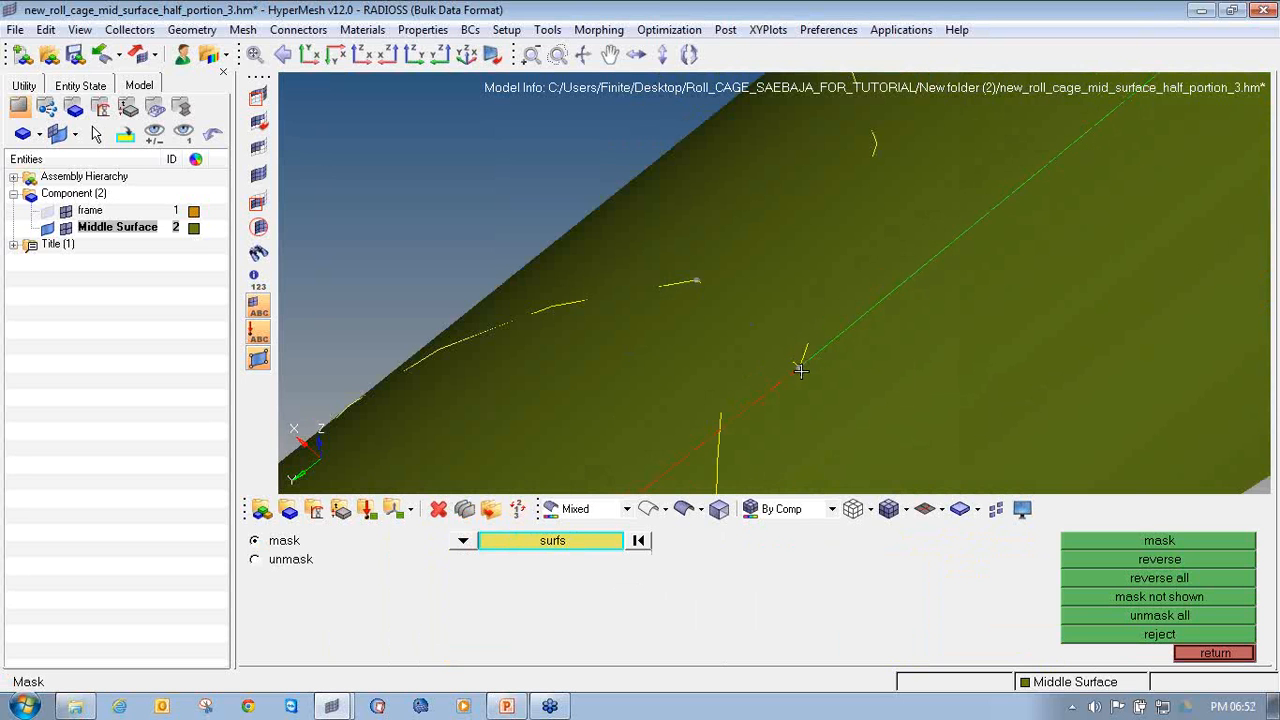
scroll(820, 360, "down", 3)
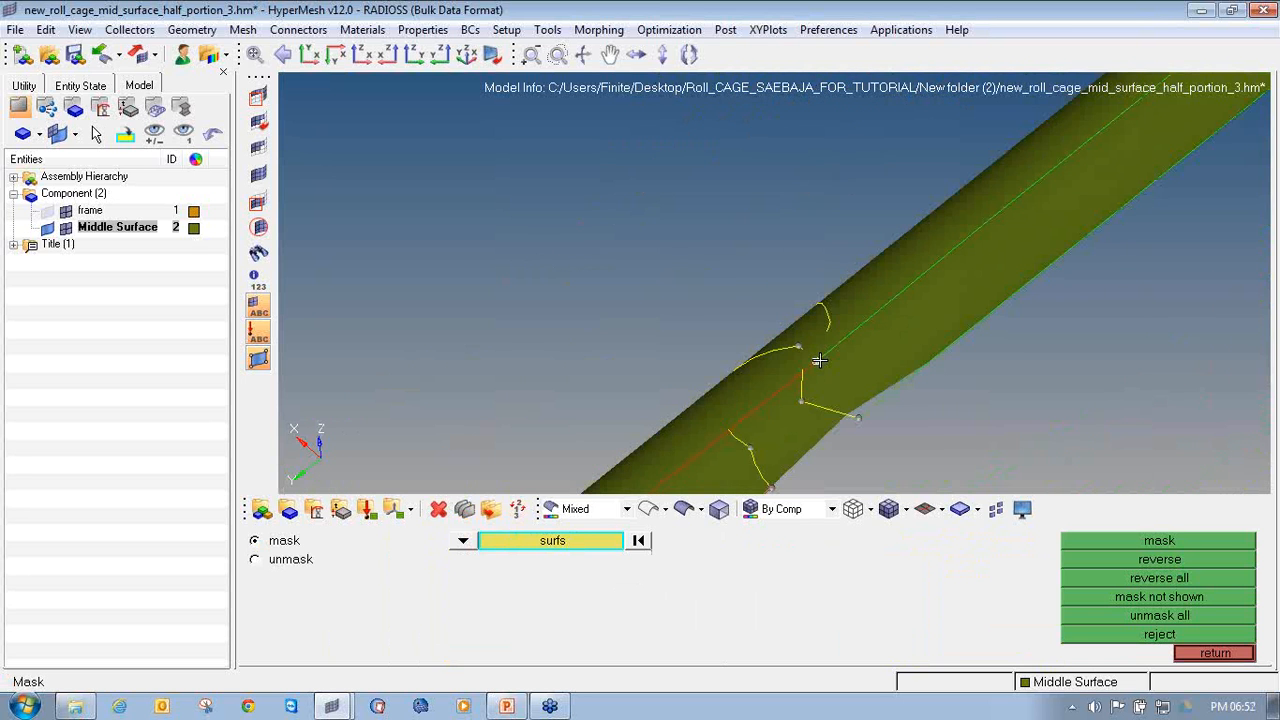
left_click_drag(819, 360, 808, 325, "ctrl")
scroll(804, 338, "down", 3, "ctrl")
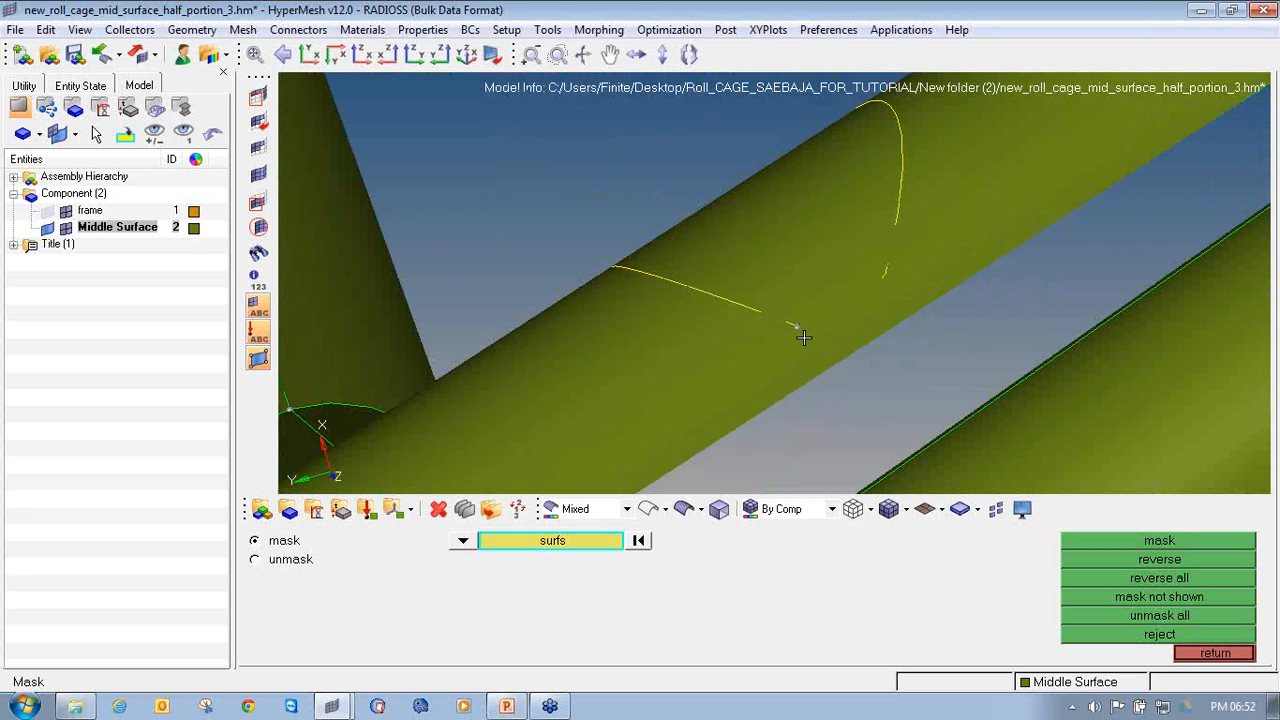
key("shift+F9")
left_click(296, 559)
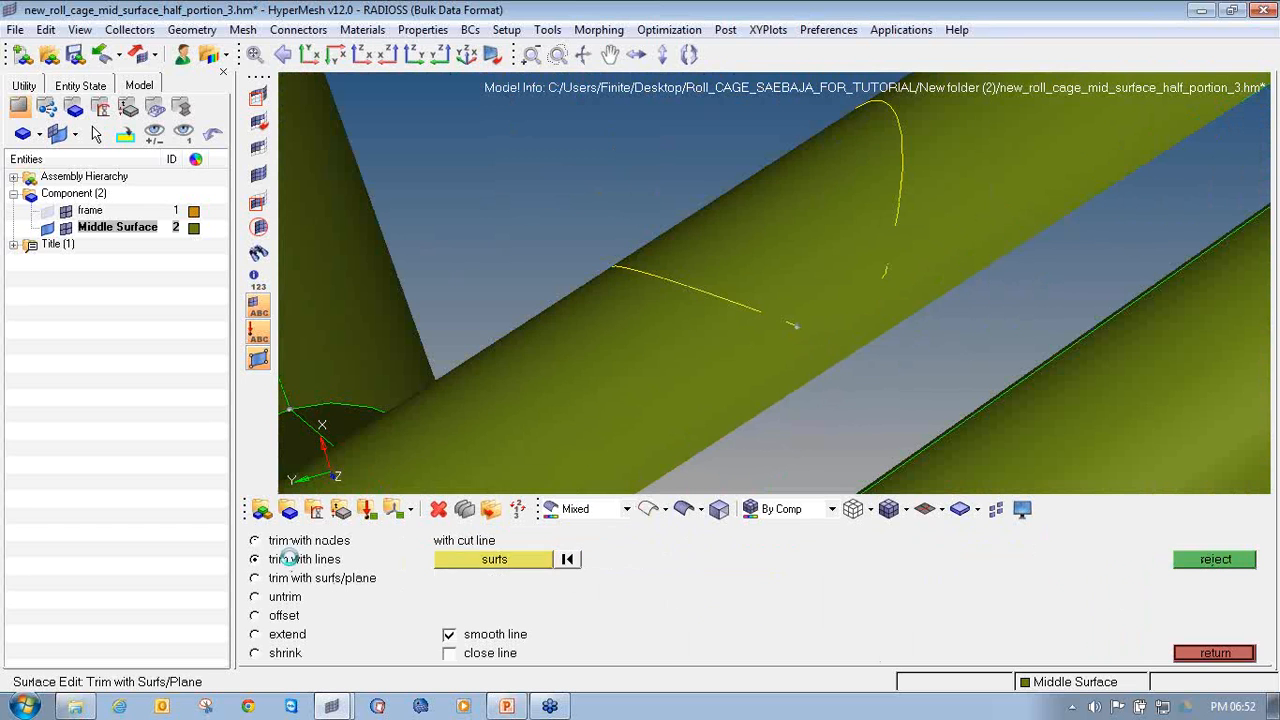
left_click(709, 381)
left_click(775, 580)
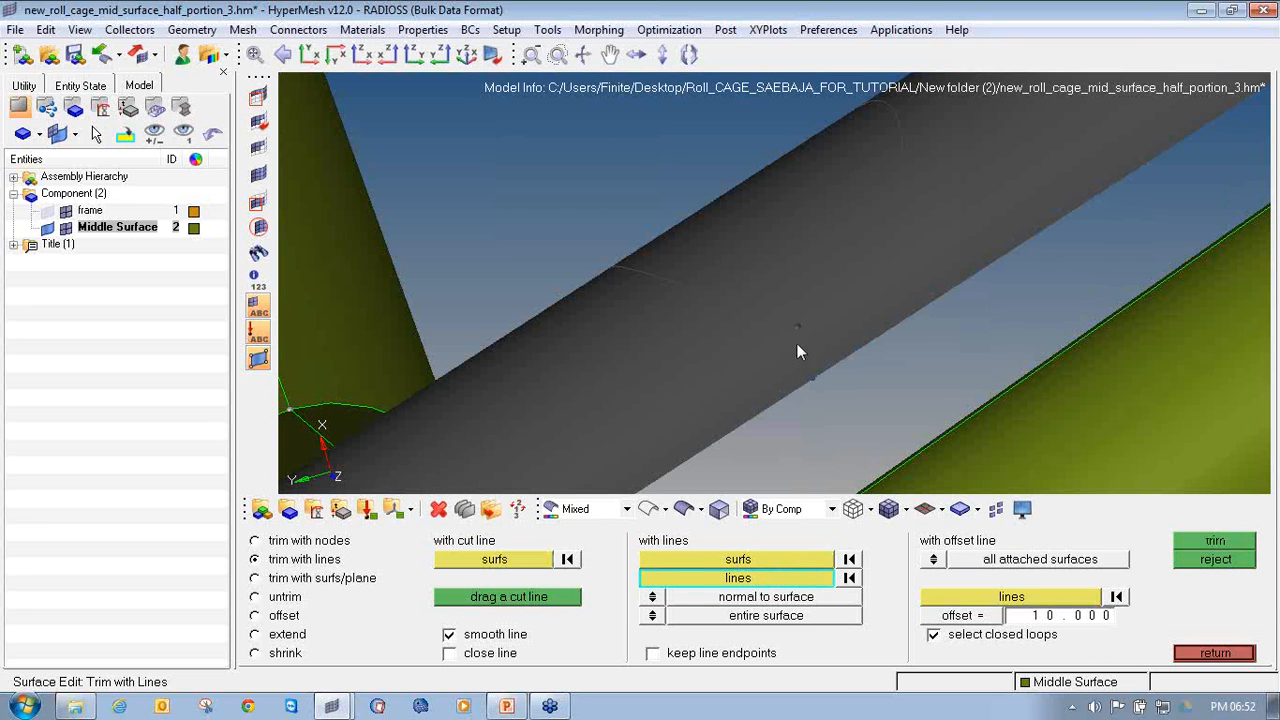
left_click(776, 321)
left_click(897, 241)
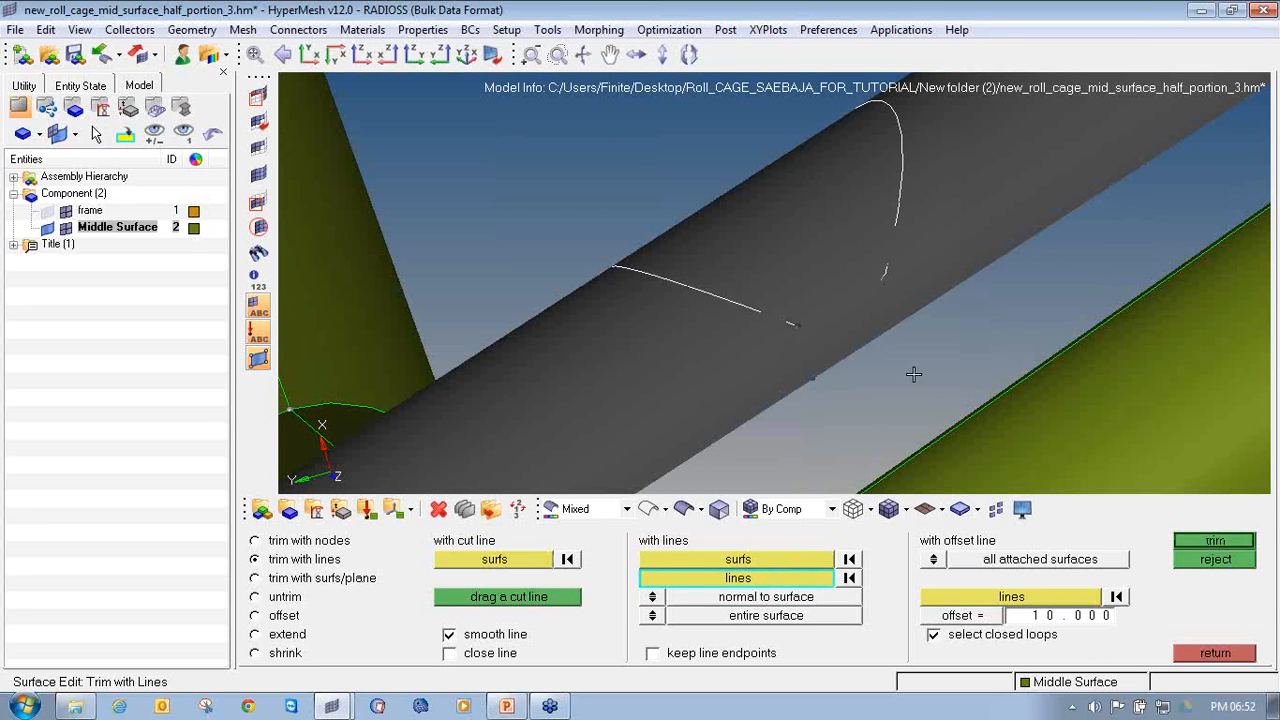
left_click(1240, 545)
left_click_drag(776, 289, 616, 347, "ctrl")
left_click(1190, 558)
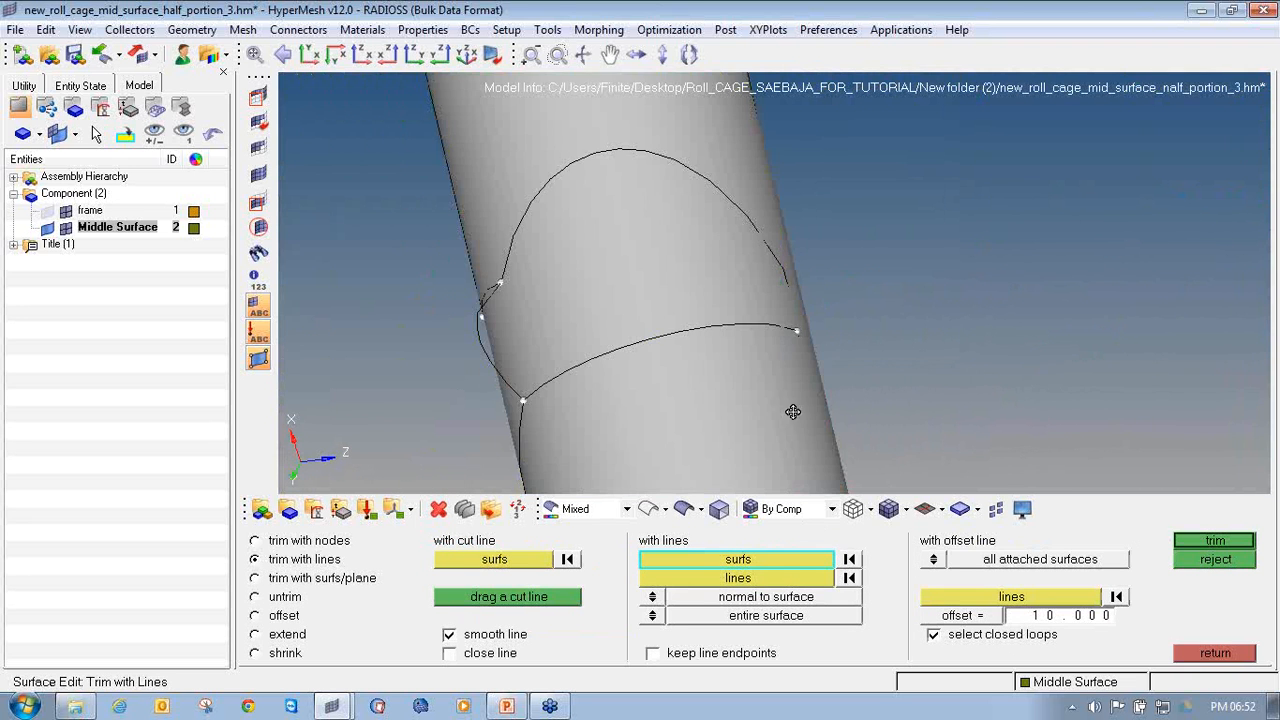
Try the rail surface trim again with the two curved lines plus the adjoining lower line, and reject it.
left_click_drag(794, 409, 705, 404, "ctrl")
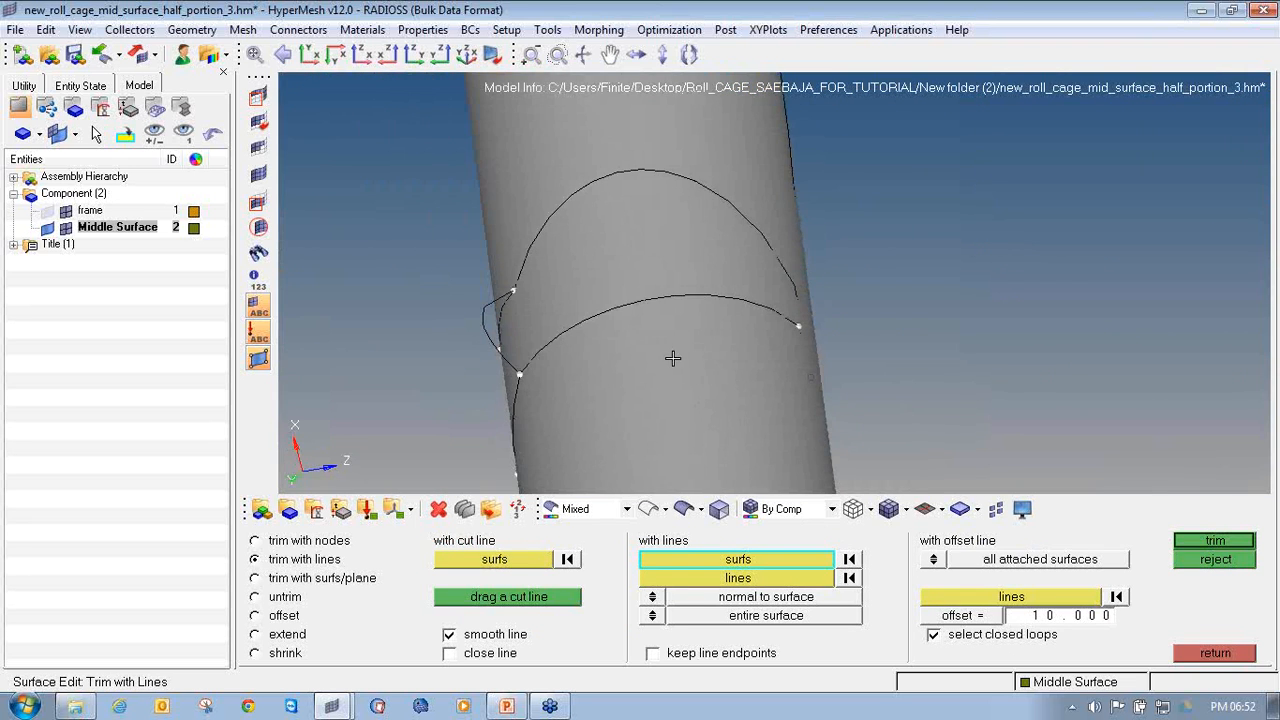
left_click(573, 362)
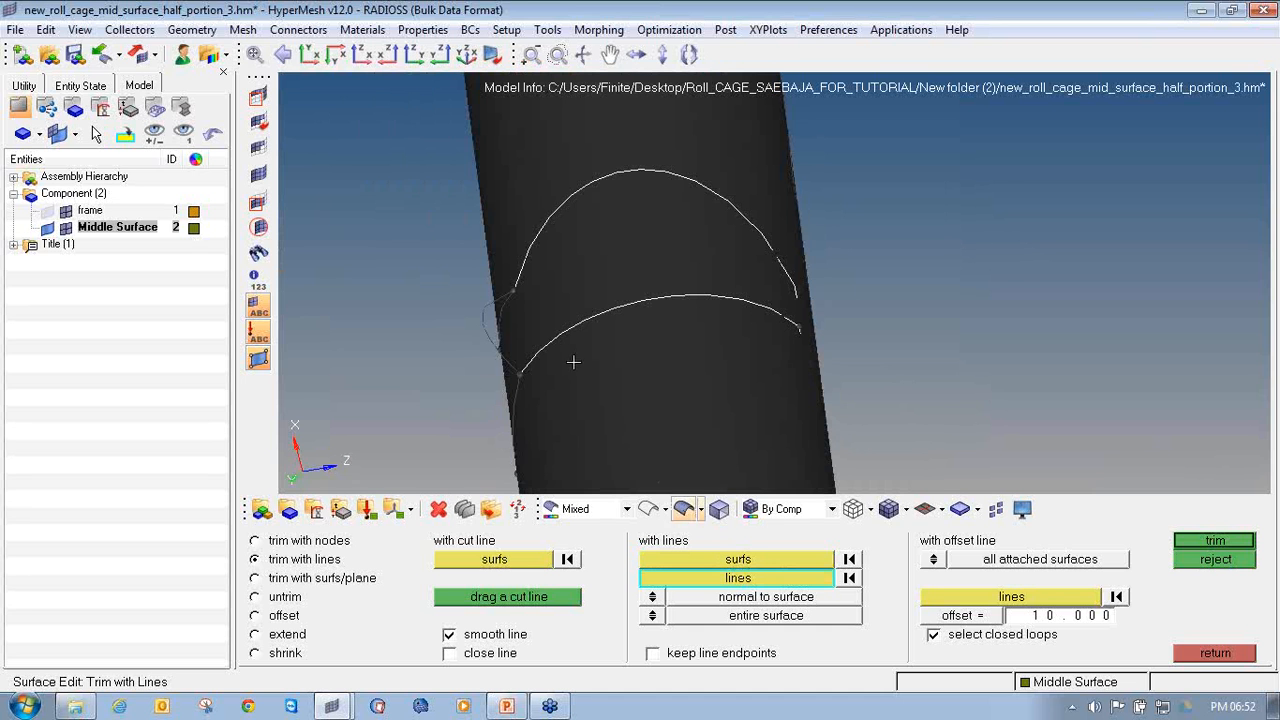
left_click_drag(514, 337, 490, 305, "ctrl")
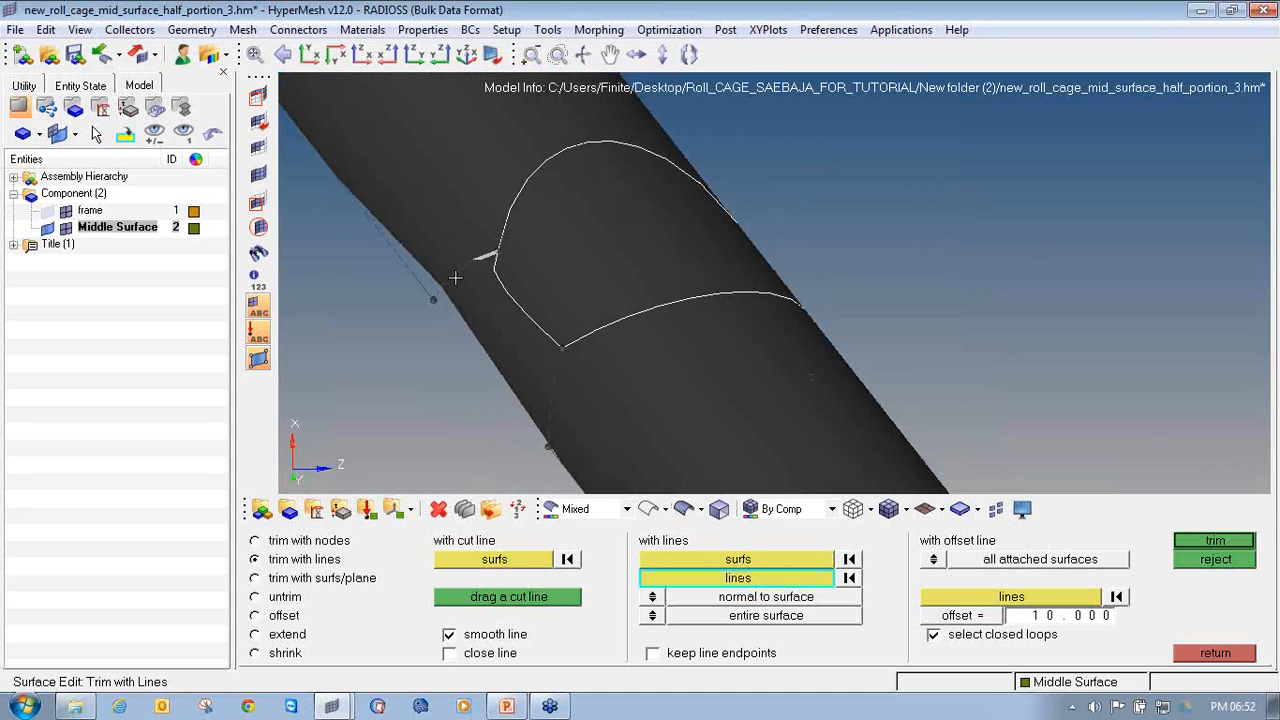
left_click(546, 402)
left_click_drag(728, 352, 1097, 527, "ctrl")
left_click(1215, 559)
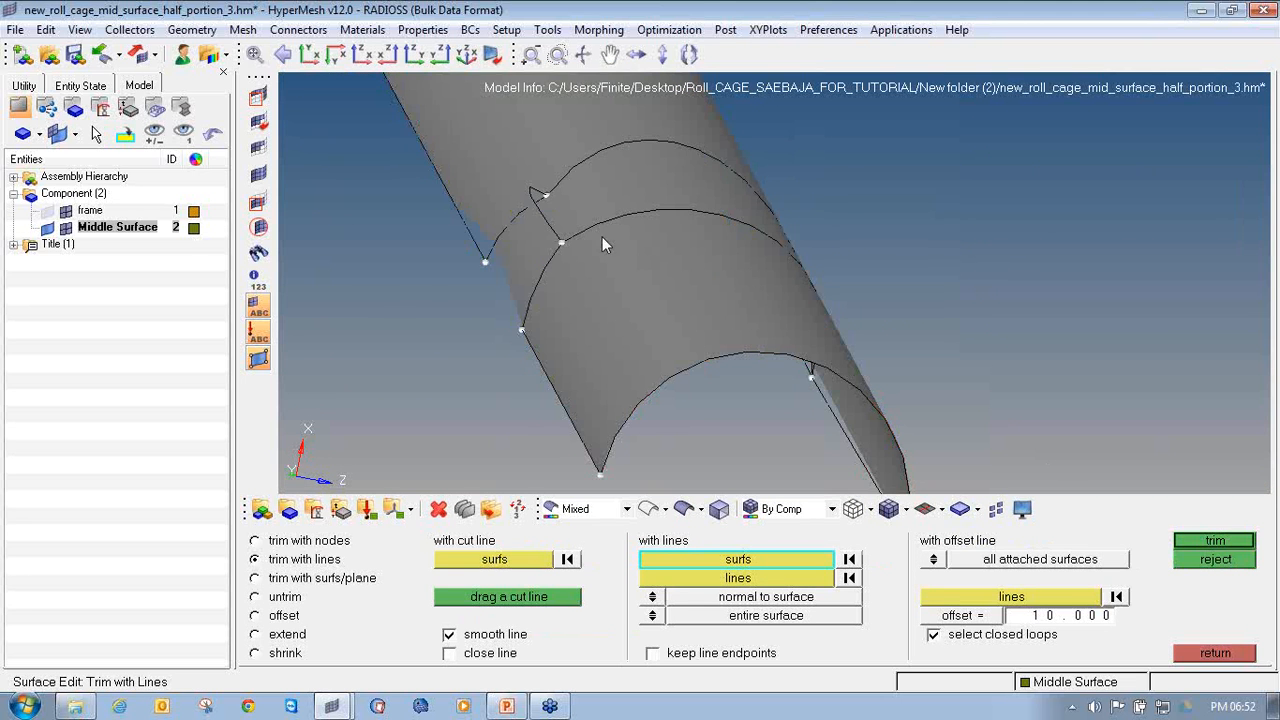
Try to trim the rail with the curved lines around the notch, and leave the surface trimming command.
middle_click(535, 212)
left_click(714, 578)
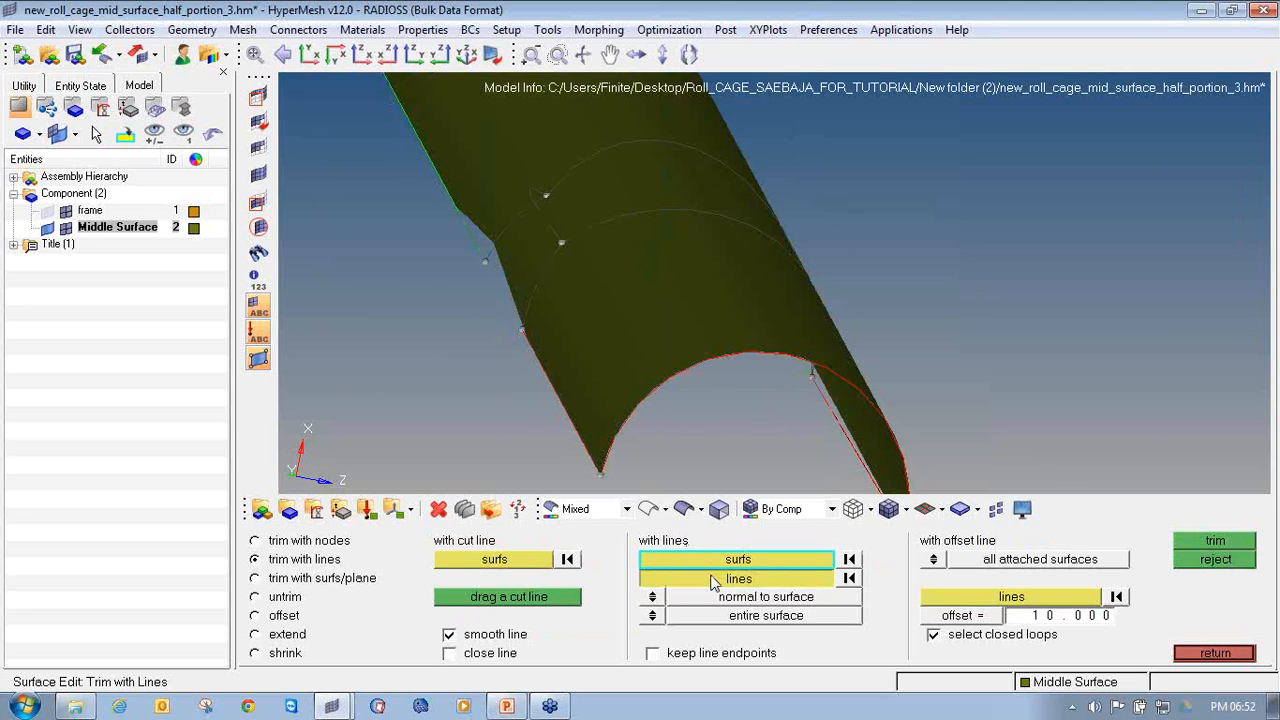
left_click(535, 200)
left_click(547, 270)
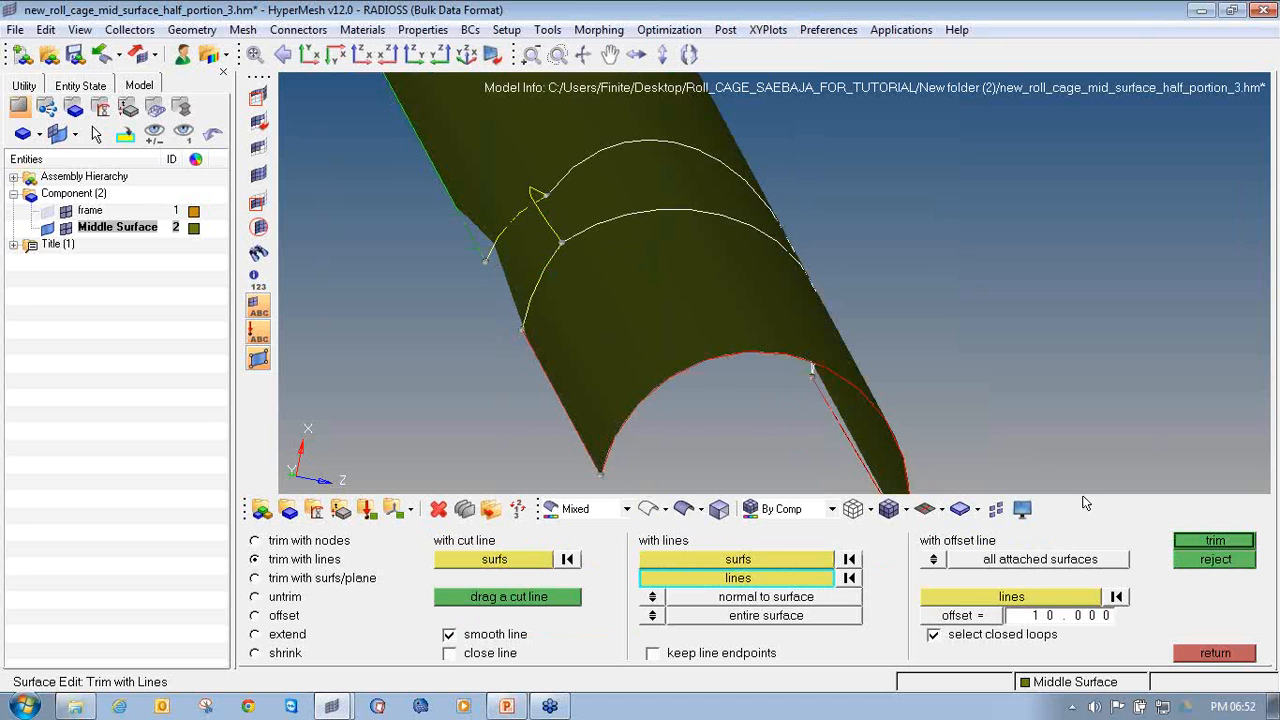
left_click(1207, 542)
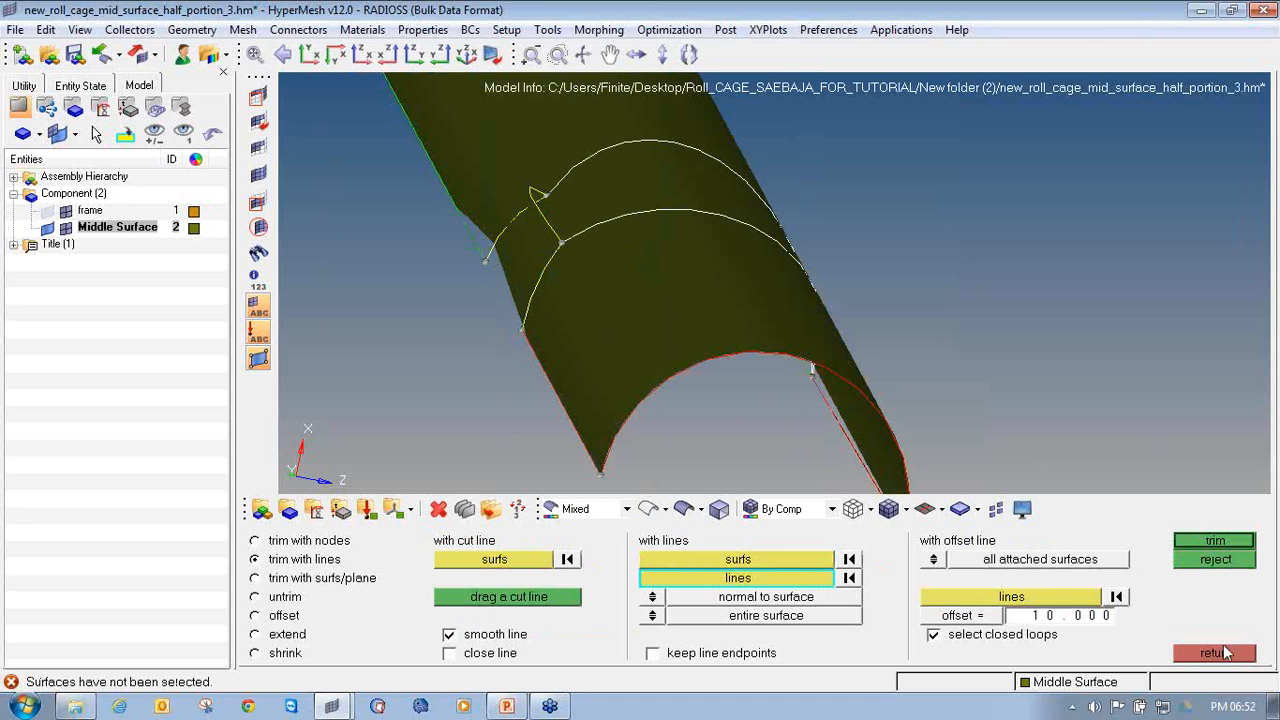
left_click(1225, 649)
Unmask all surfaces and inspect the joint between the rail and the crossing tubes from several sides.
left_click_drag(859, 281, 707, 355, "ctrl")
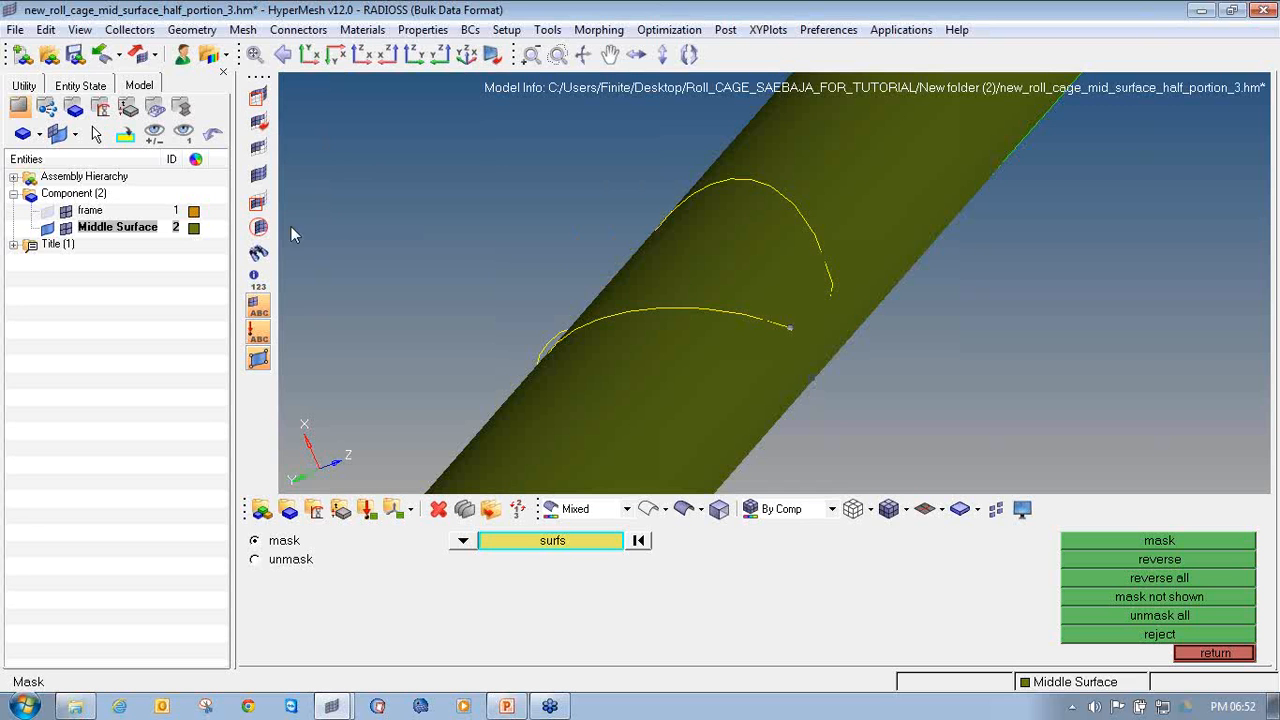
left_click(258, 176)
left_click_drag(946, 320, 719, 319, "ctrl")
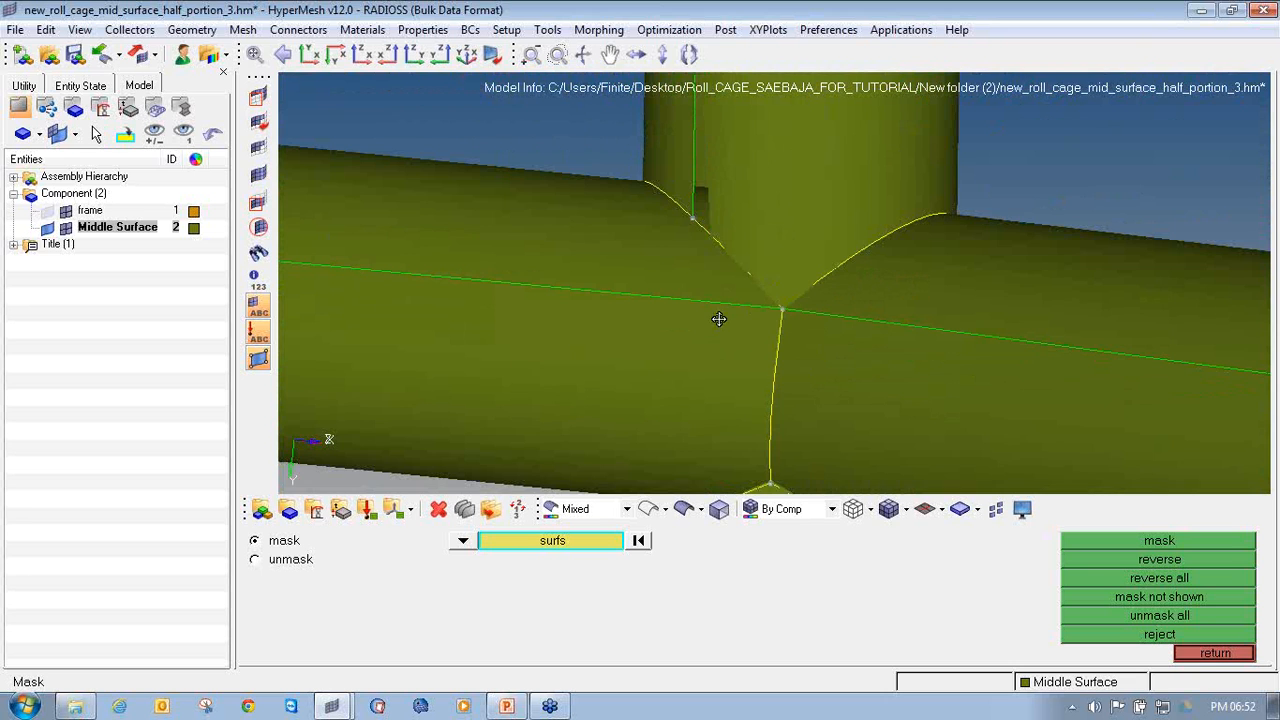
left_click_drag(789, 353, 1274, 87, "ctrl")
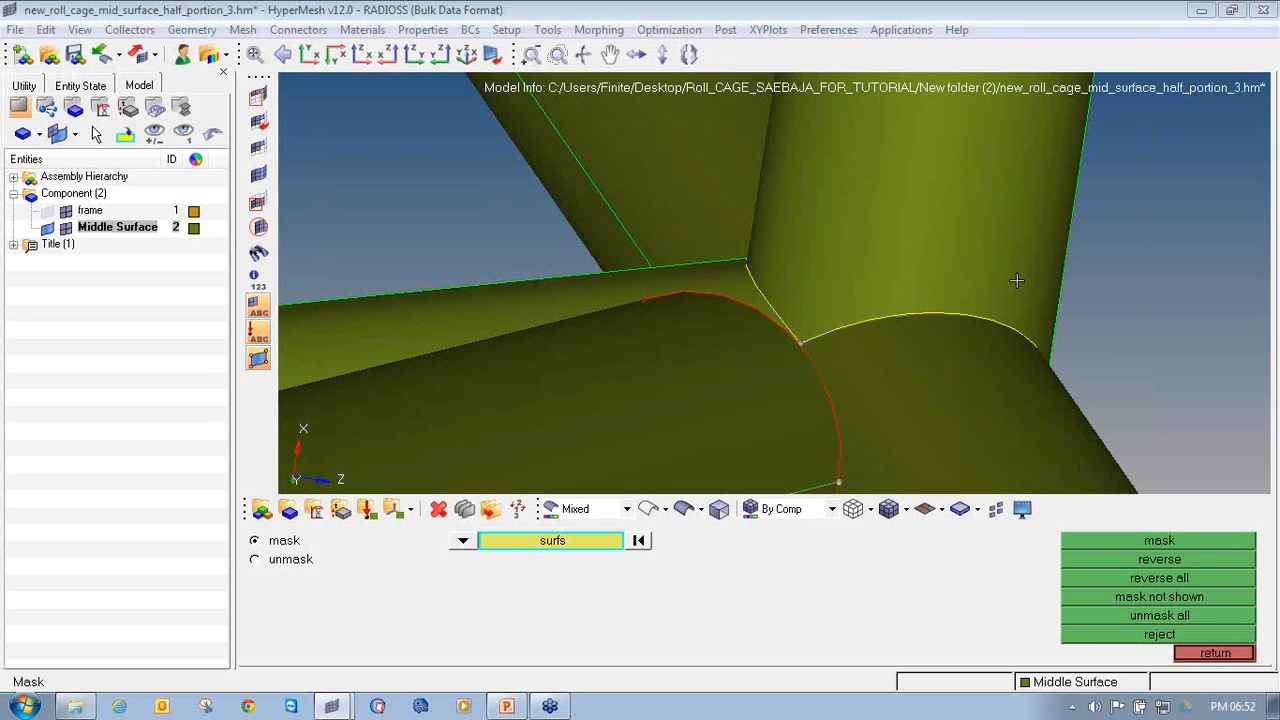
scroll(871, 277, "down", 8, "ctrl")
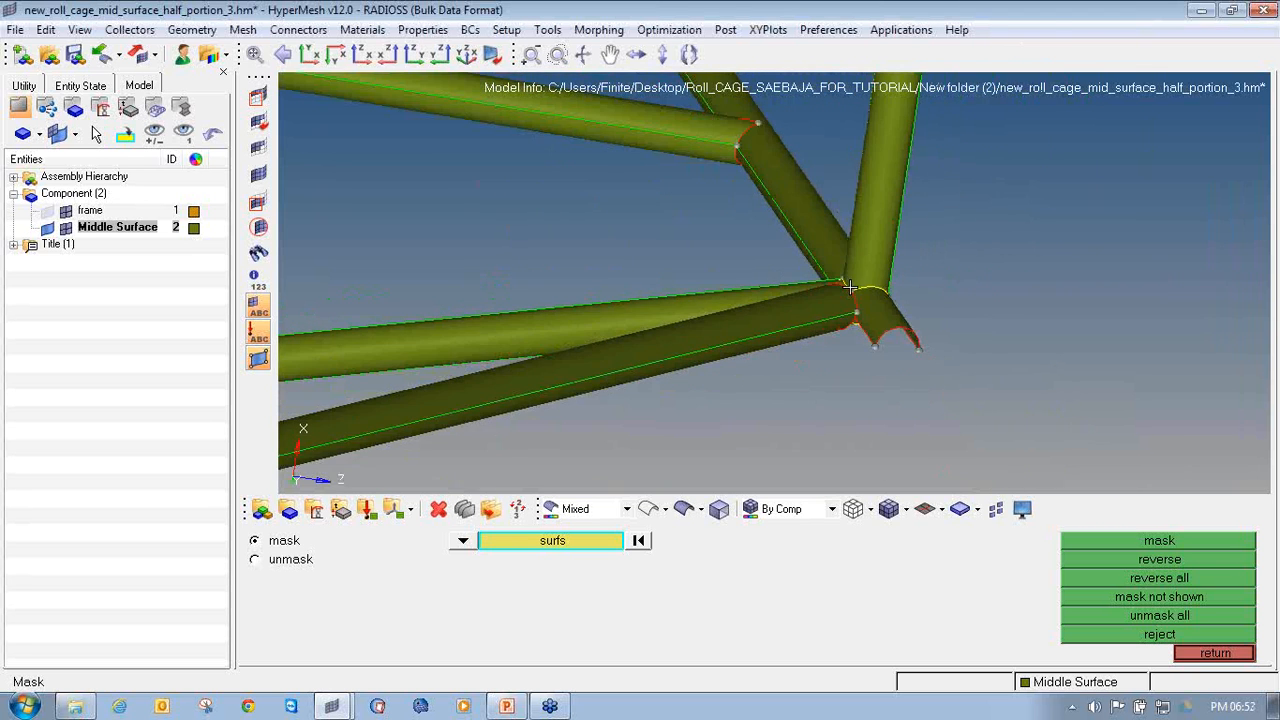
left_click_drag(840, 287, 943, 362, "ctrl")
scroll(849, 320, "up", 6)
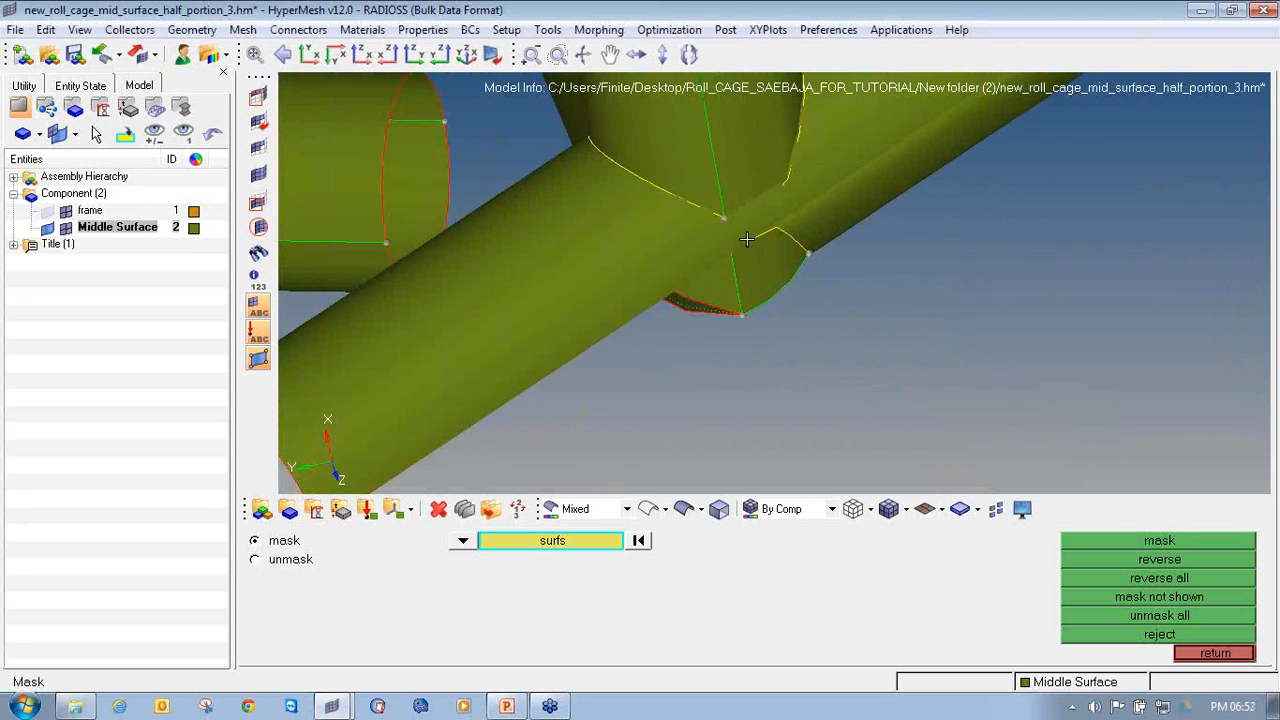
Trim the rail surface with the curved lines at the crossing tube joint, normal to surface across the entire surface.
key("shift+F11")
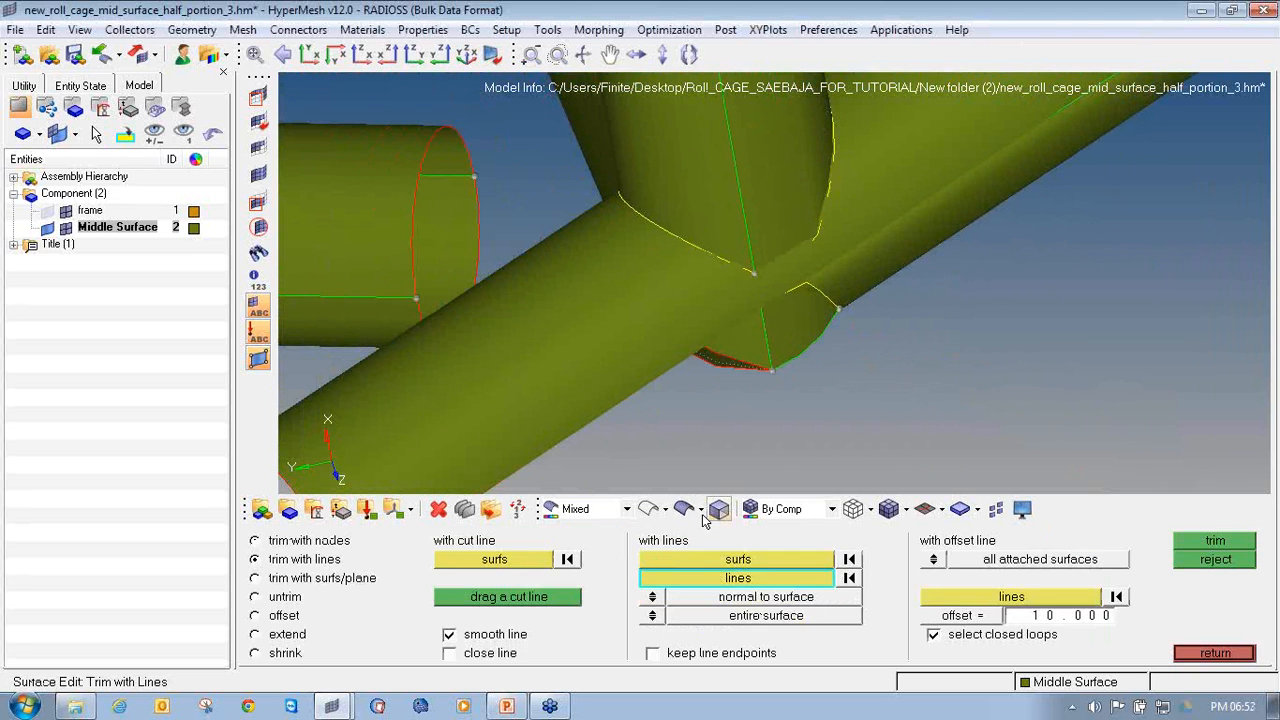
left_click(640, 352)
left_click(755, 580)
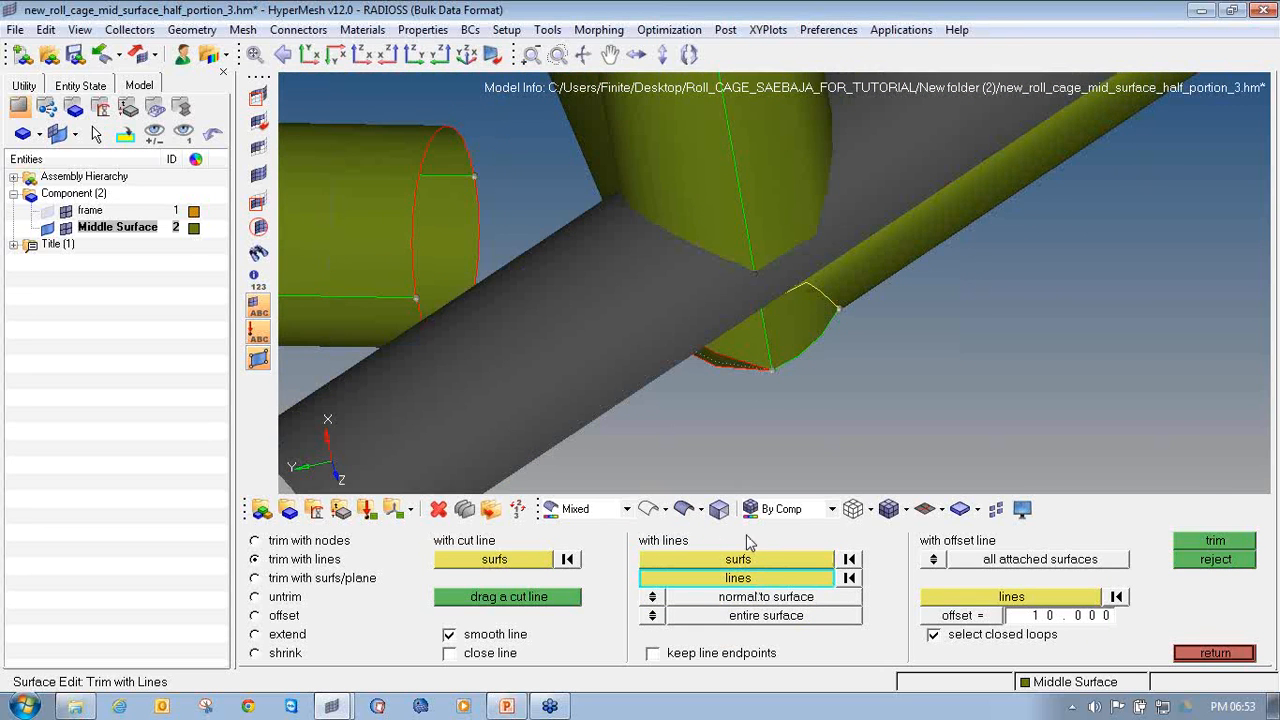
scroll(757, 295, "up", 2)
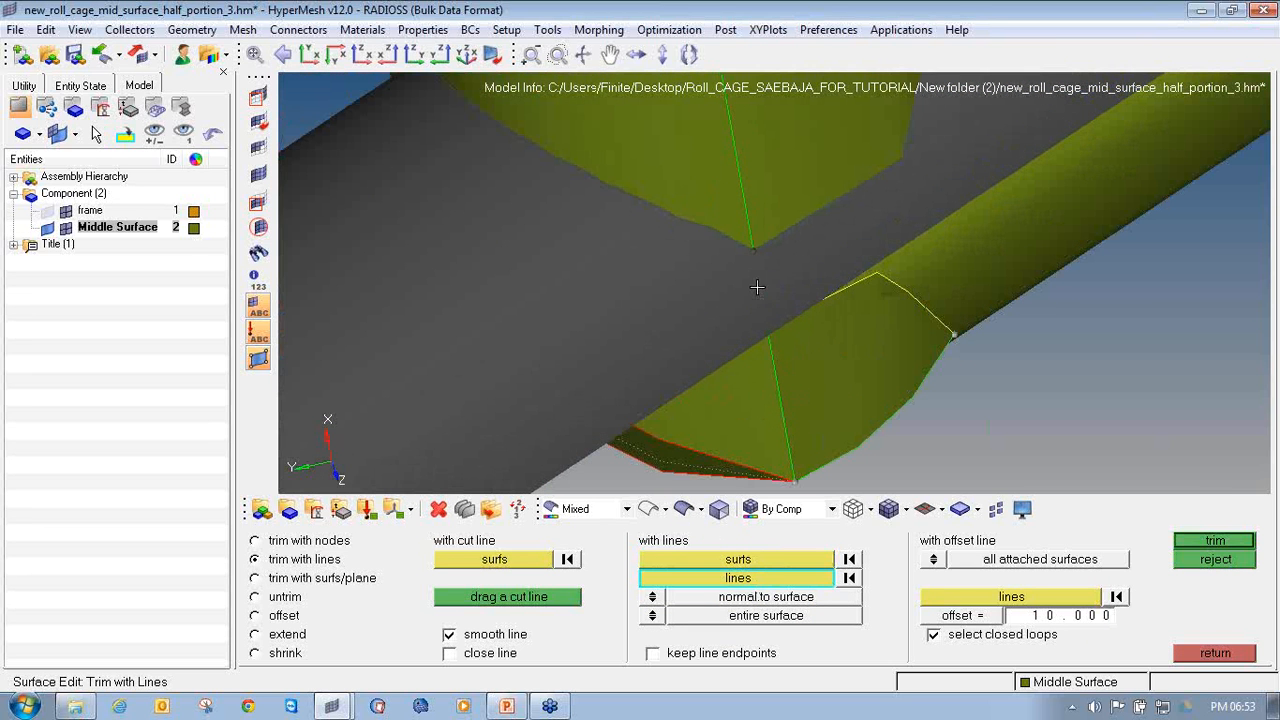
left_click(1193, 546)
scroll(823, 437, "down", 3)
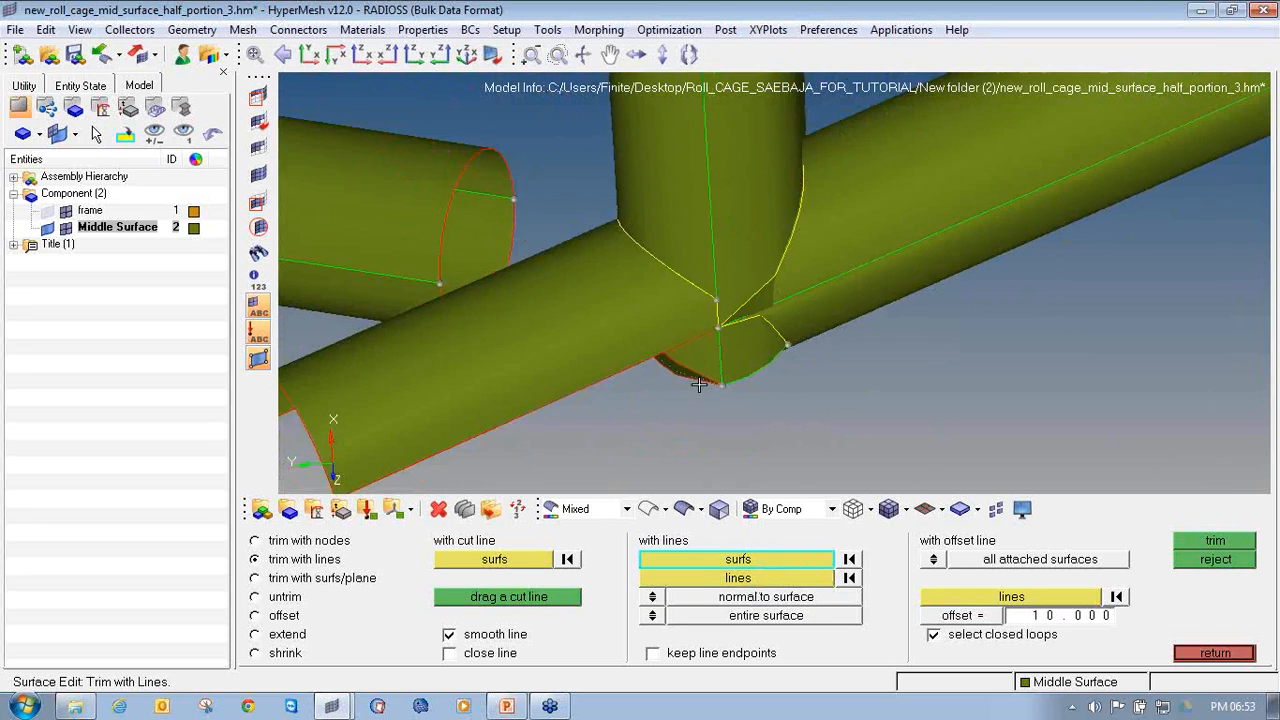
Delete the trimmed-off rail end surface that projects beyond the joint.
scroll(699, 385, "down", 2)
key("F2")
left_click(595, 384)
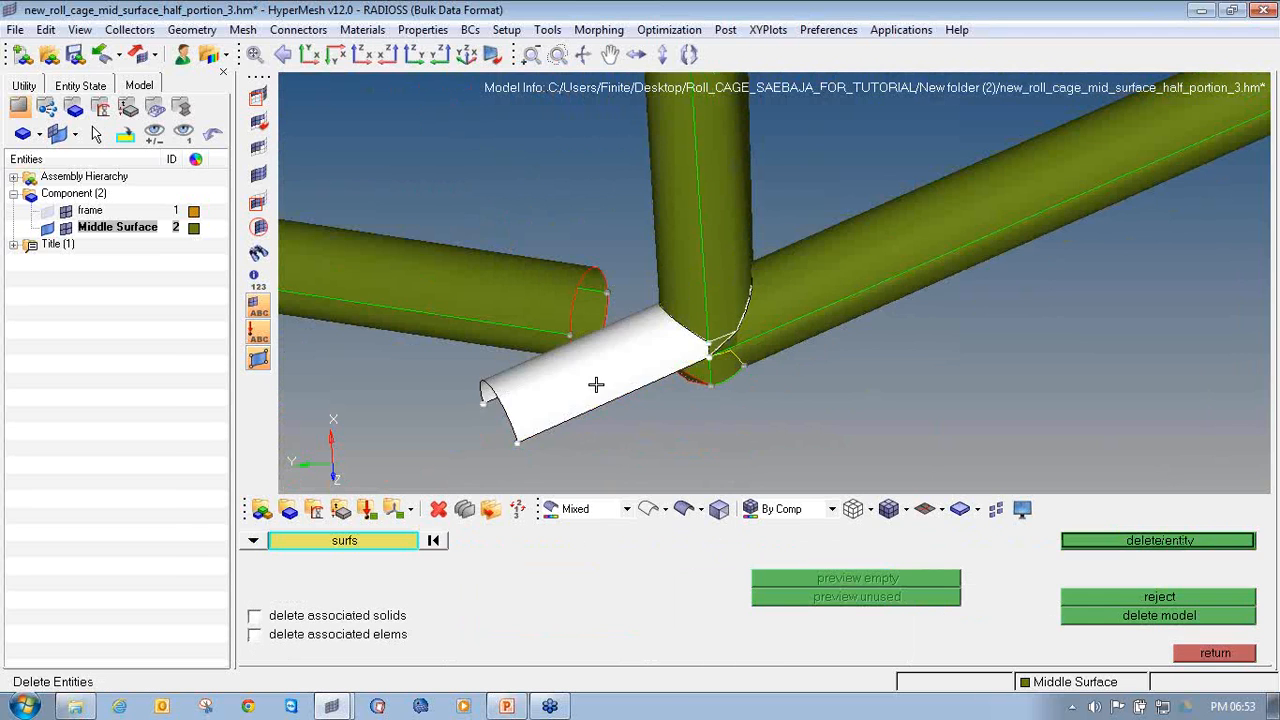
middle_click(596, 384)
Try to close the narrow red-edged gap in the tube at the joint with a filler surface, and leave the geometry editing and masking commands.
mouse_move(858, 413)
left_mouse_down("ctrl")
mouse_move(643, 354)
mouse_move(900, 358)
mouse_move(460, 343)
mouse_move(766, 323)
mouse_move(587, 317)
mouse_move(943, 309)
mouse_move(646, 329)
mouse_move(712, 342)
mouse_move(712, 405)
mouse_move(791, 334)
mouse_move(788, 248)
mouse_move(744, 250)
left_mouse_up("ctrl")
scroll(712, 342, "up", 4, "ctrl")
scroll(712, 342, "up", 2, "ctrl")
left_click(712, 361, "ctrl")
mouse_move(838, 338)
left_mouse_down("ctrl")
mouse_move(666, 309)
mouse_move(874, 311)
mouse_move(790, 300)
mouse_move(741, 332)
left_mouse_up("ctrl")
key("F11")
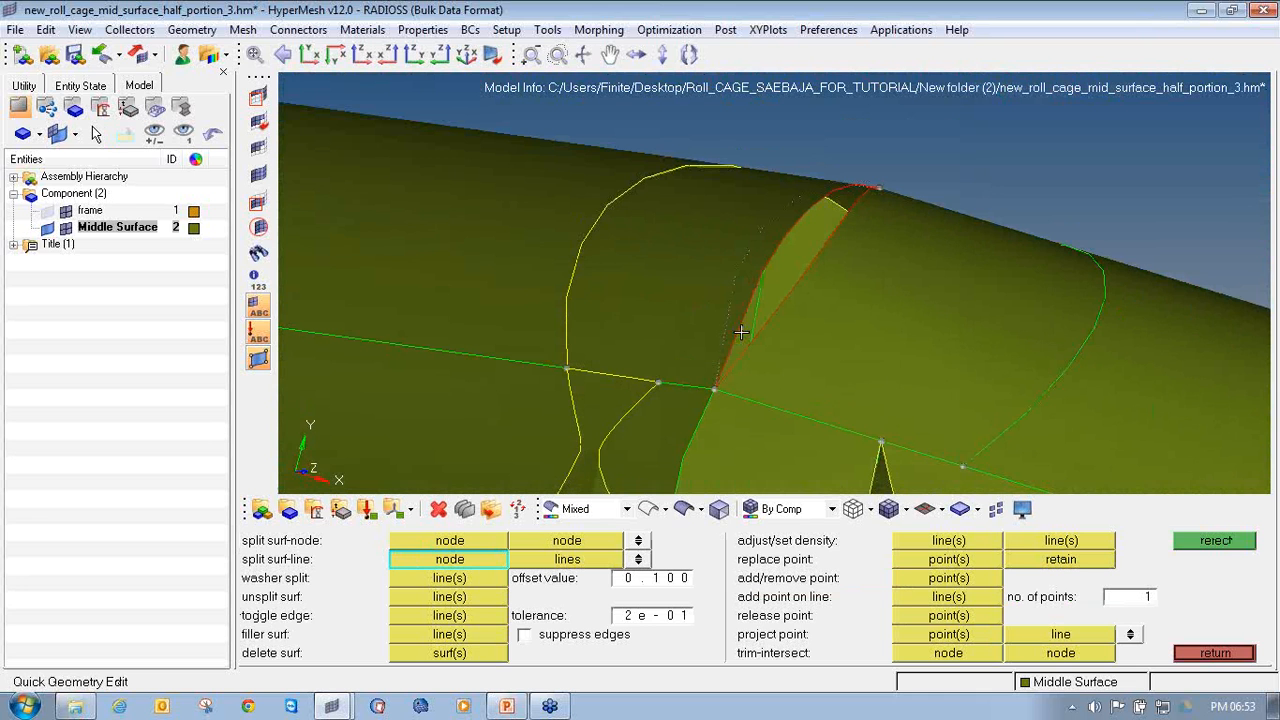
left_click(496, 636)
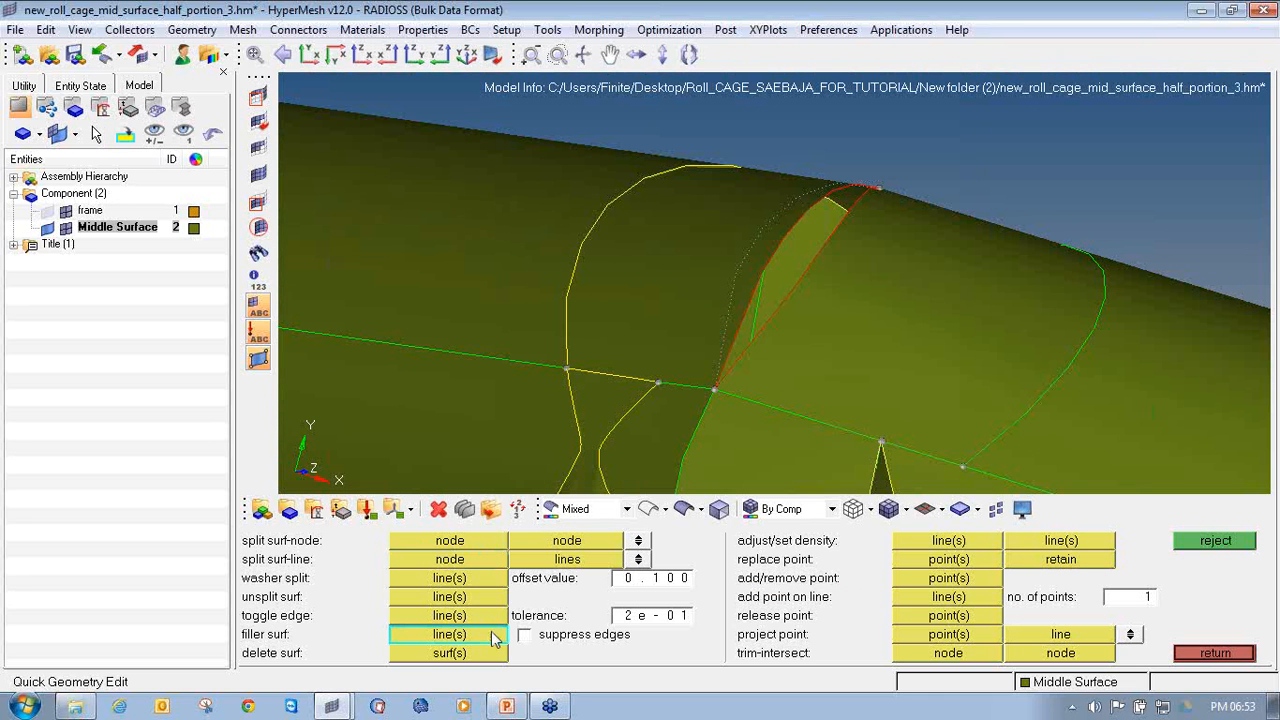
left_click(818, 254)
left_click(784, 239)
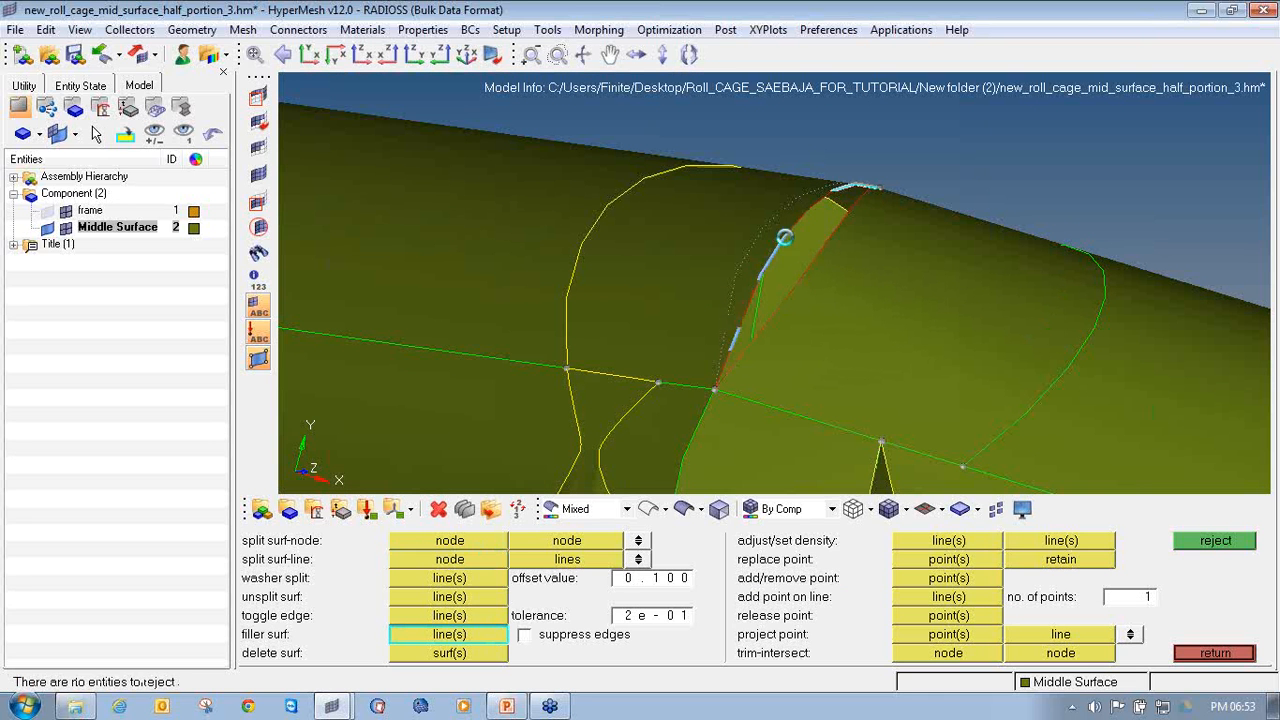
left_click(1215, 653)
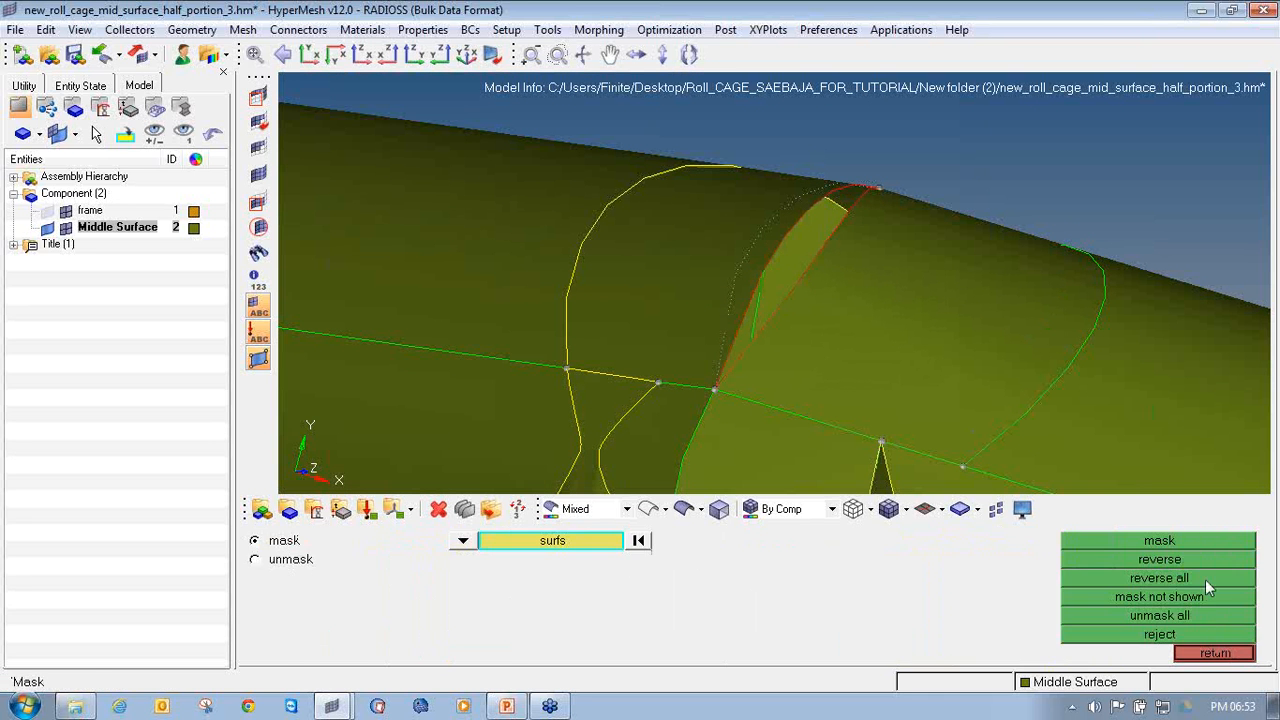
left_click(1212, 653)
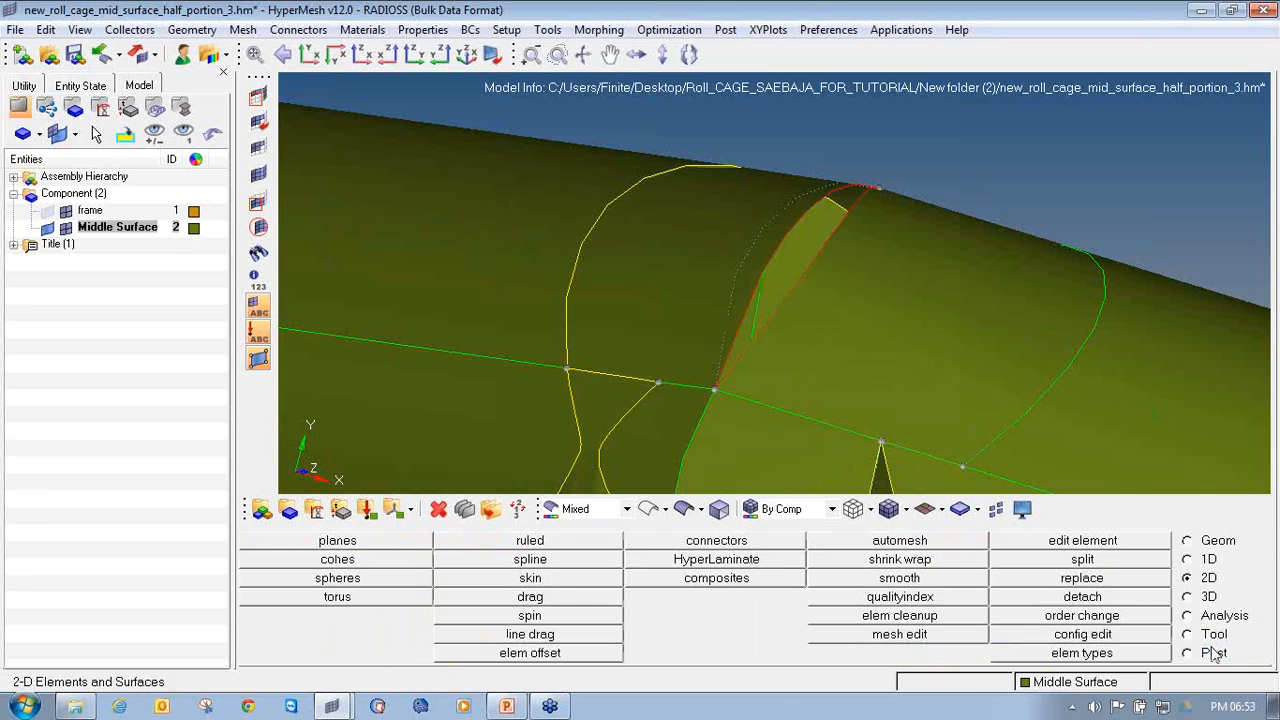
Try to fill the narrow gap in the tube joint with a surface-only spline through its edge lines.
left_click(562, 563)
left_click(1216, 540)
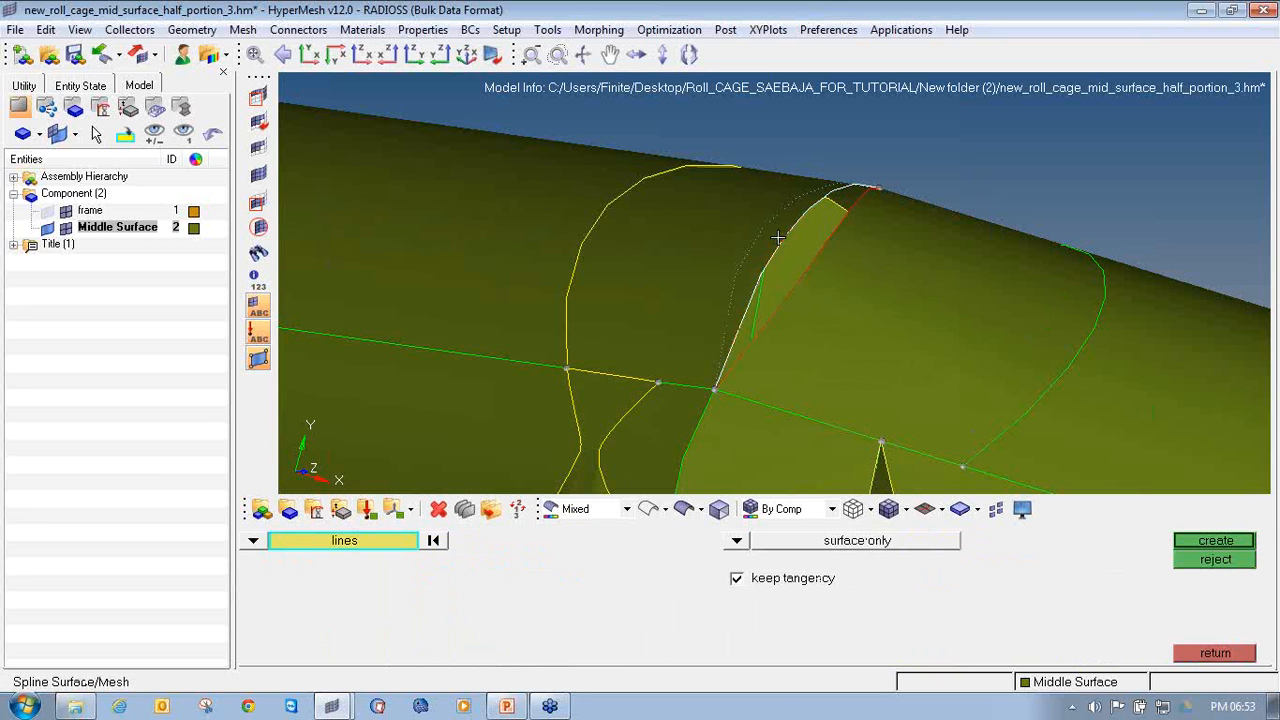
left_click(1216, 541)
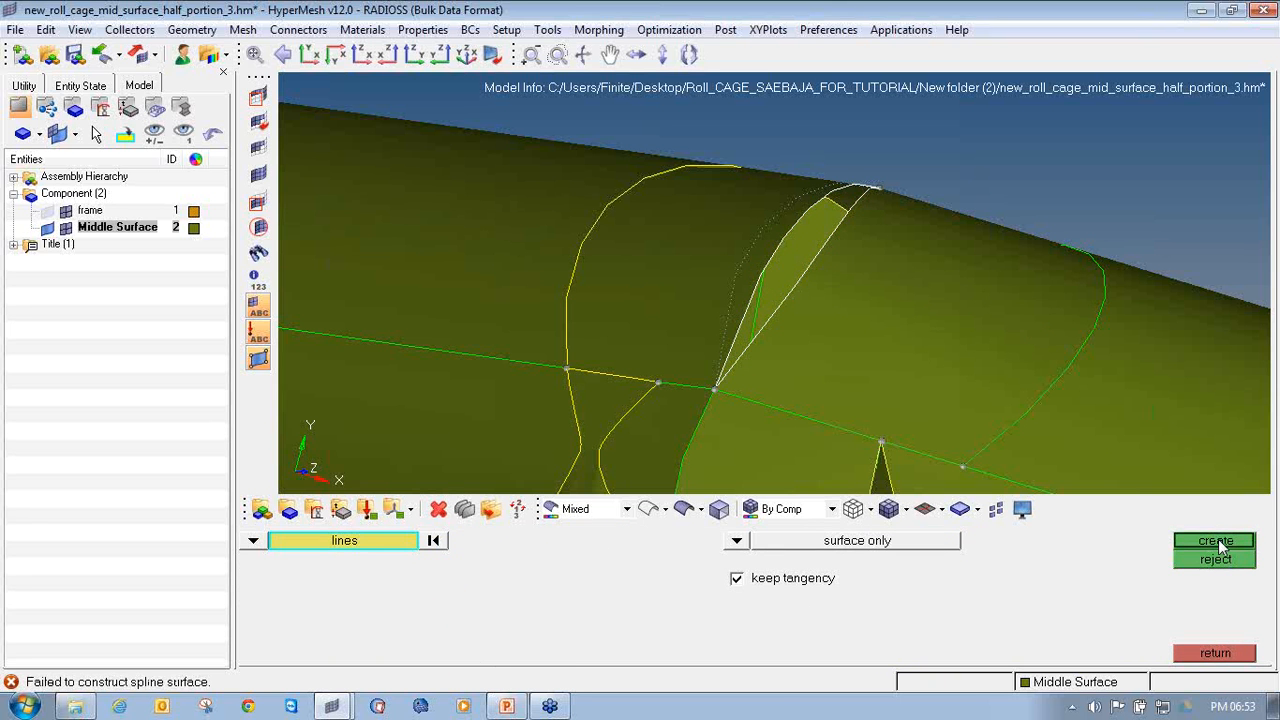
left_click(438, 543)
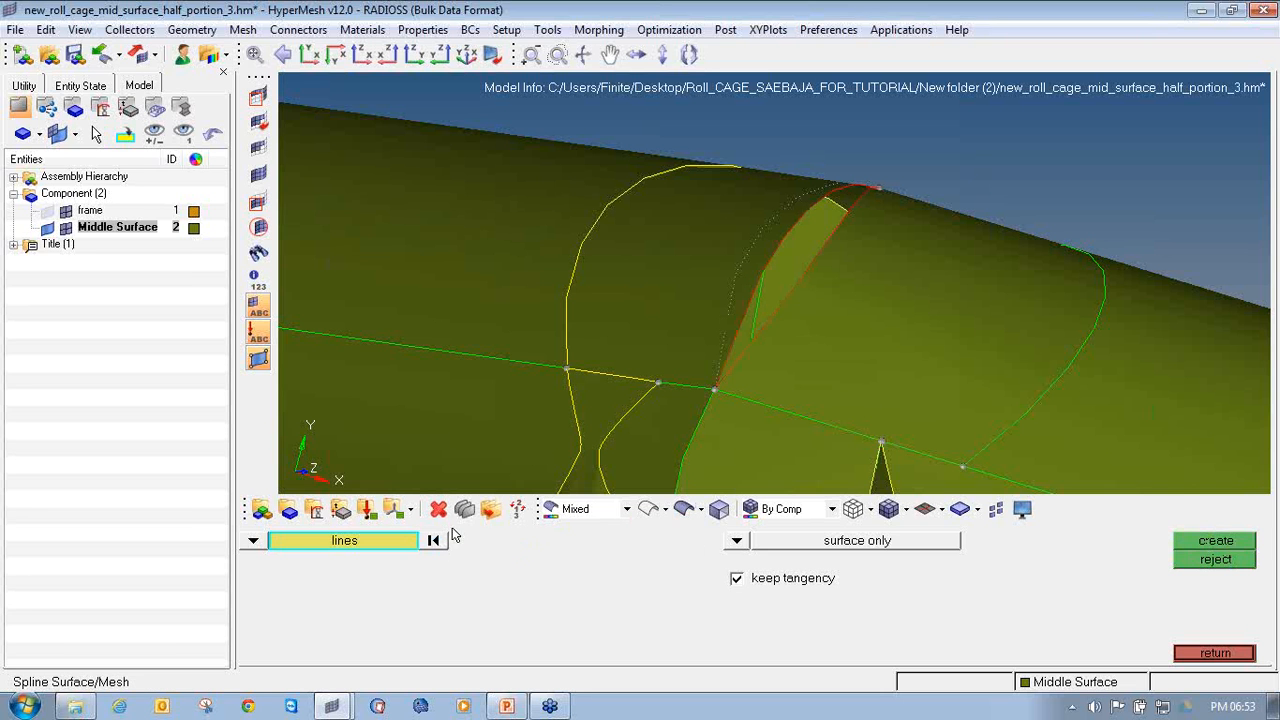
middle_click(800, 294)
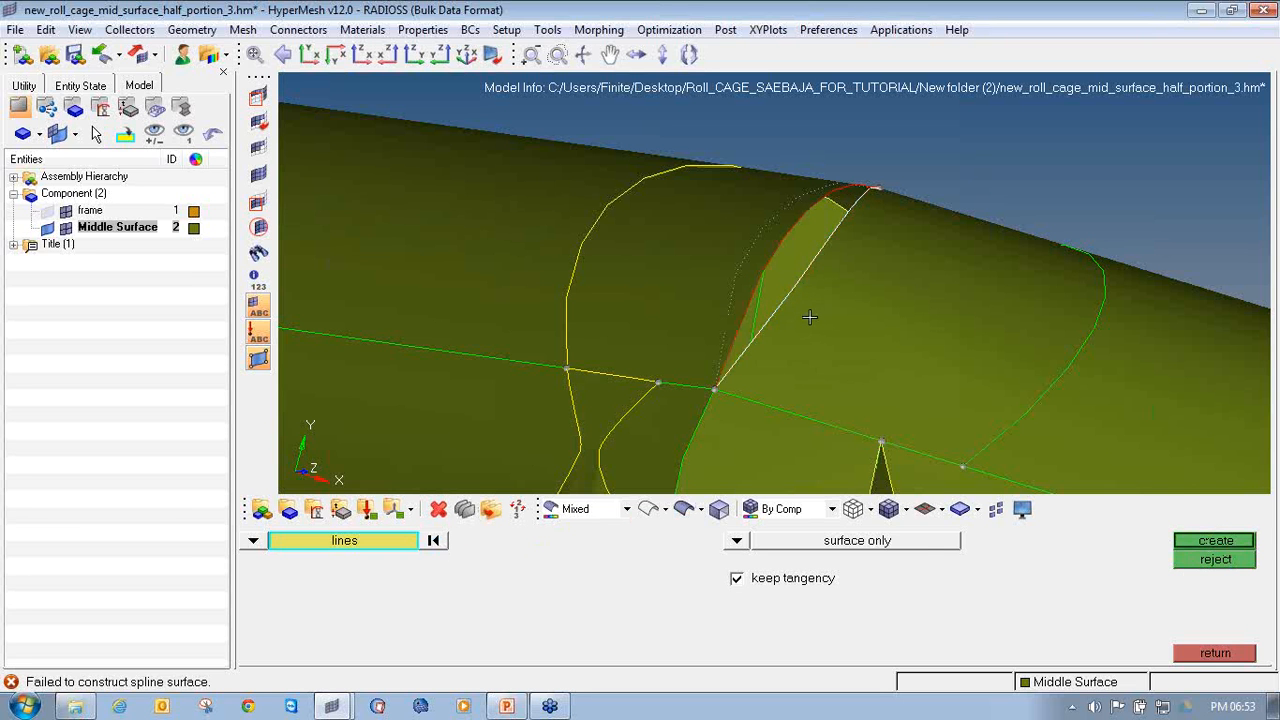
left_click(1220, 653)
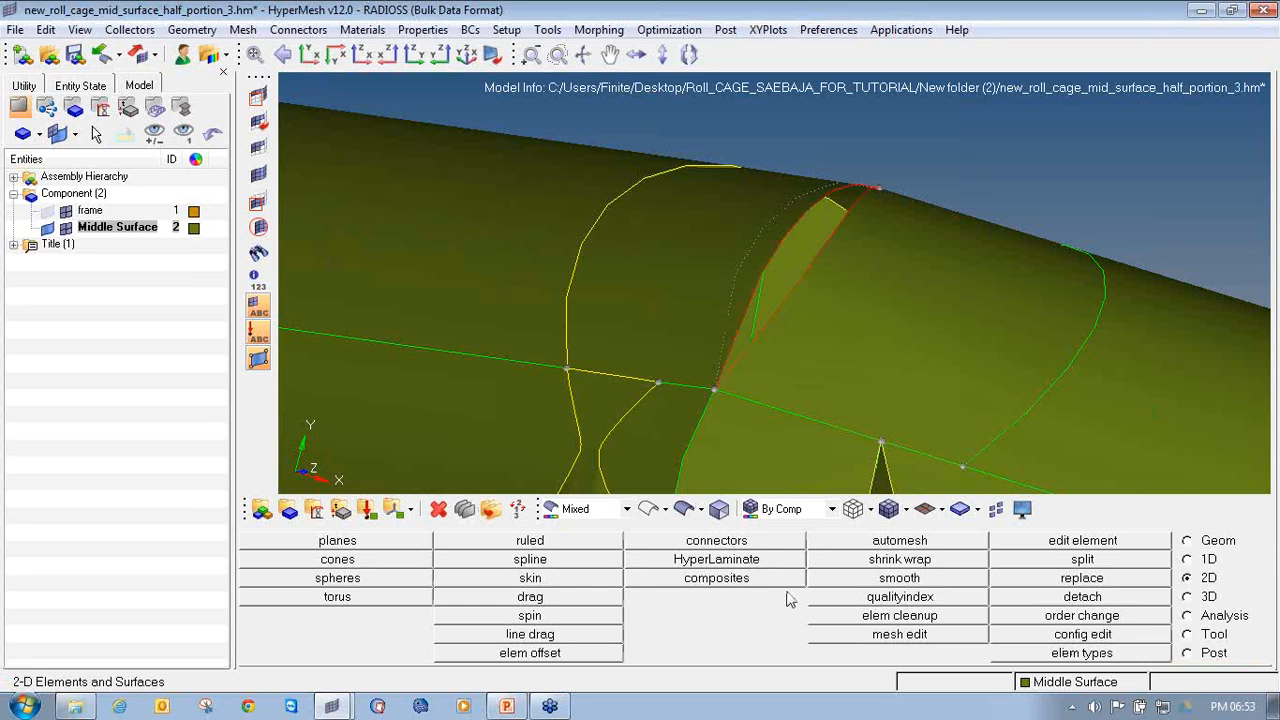
Create a surface-only skin between the two free edge lines of the narrow gap in the tube joint.
left_click(530, 578)
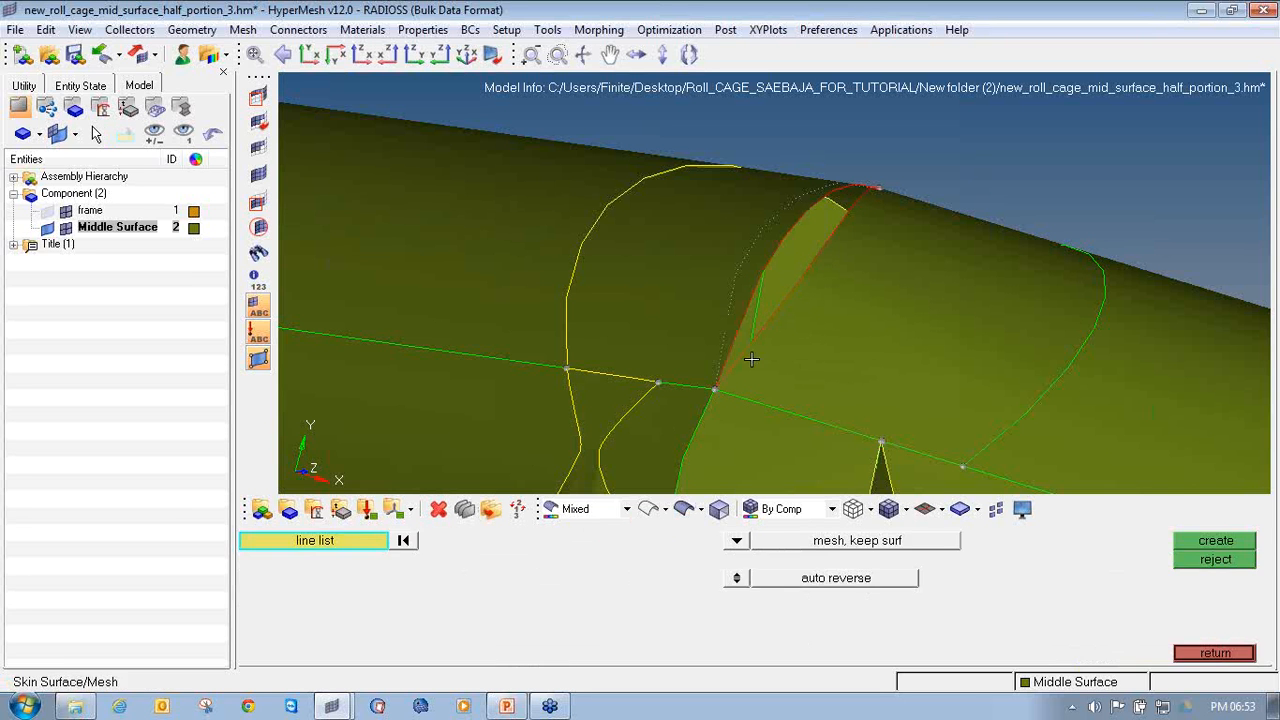
left_click(737, 541)
left_click(762, 617)
left_click(799, 268)
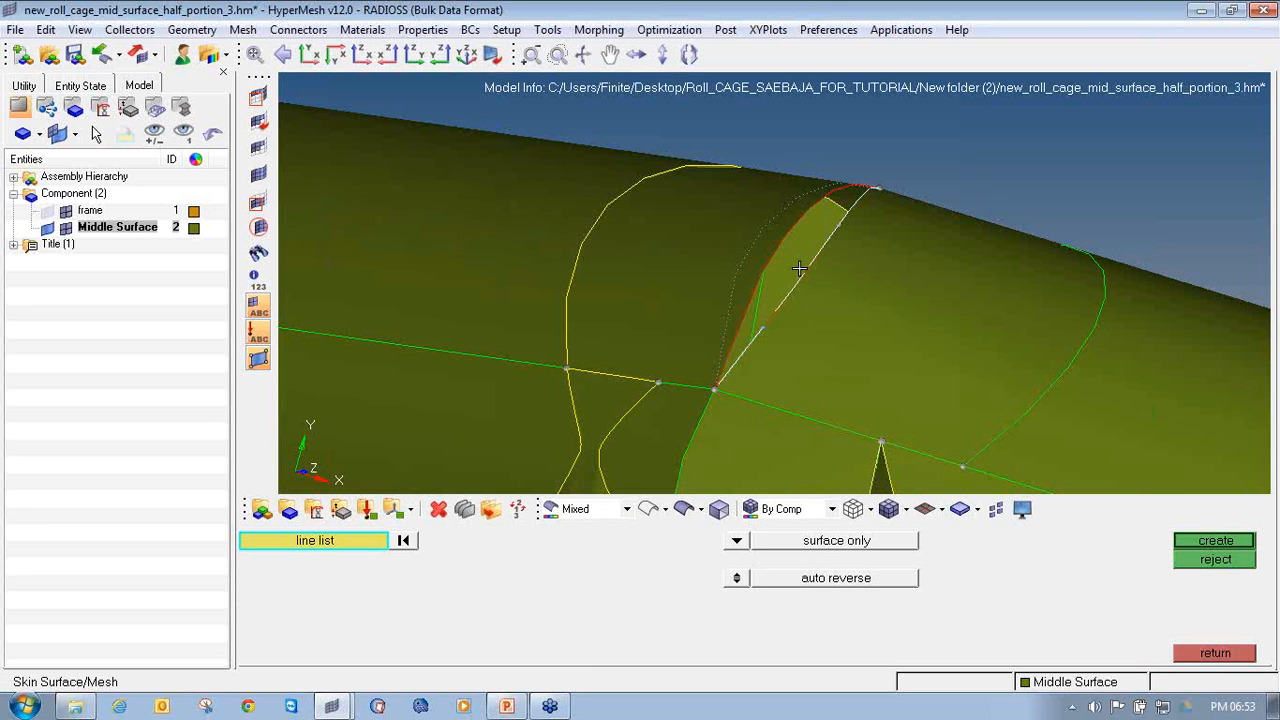
middle_click(807, 301)
left_click(769, 258)
middle_click(802, 314)
Set the edge-toggling tolerance to 1 and stitch the free edges of the gap-filling surface to the neighbouring tube surfaces.
mouse_move(811, 359)
left_mouse_down("ctrl")
mouse_move(651, 366)
mouse_move(654, 346)
mouse_move(720, 289)
mouse_move(737, 306)
mouse_move(700, 324)
left_mouse_up("ctrl")
scroll(654, 343, "up", 3, "ctrl")
left_click(654, 343, "ctrl")
key("F11")
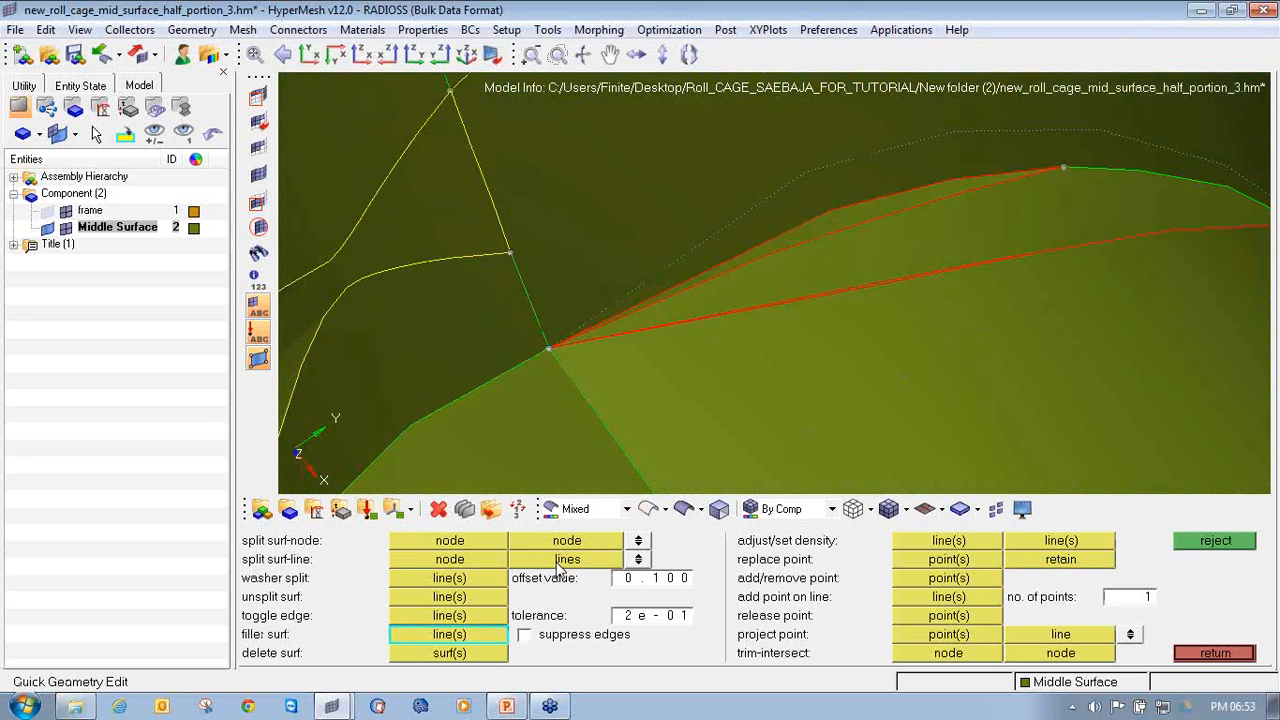
left_click(462, 613)
right_click_drag(861, 292, 708, 324, "ctrl")
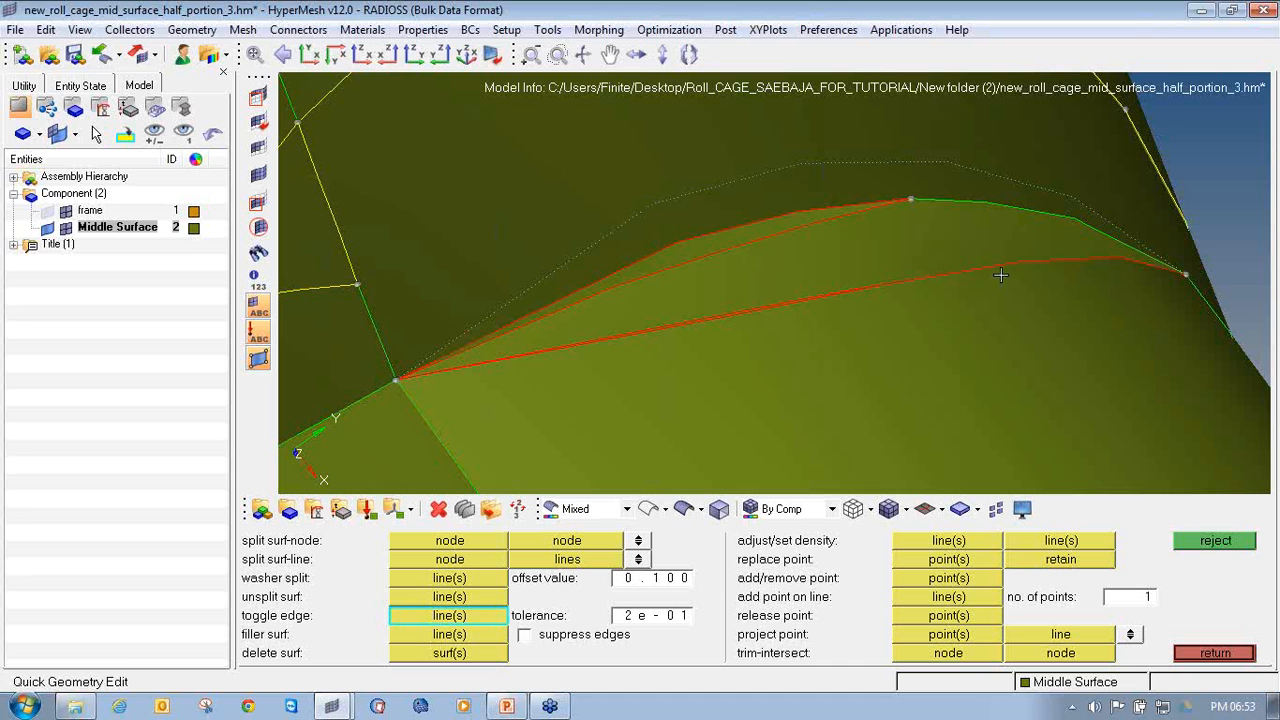
left_click(989, 269)
left_click(958, 268)
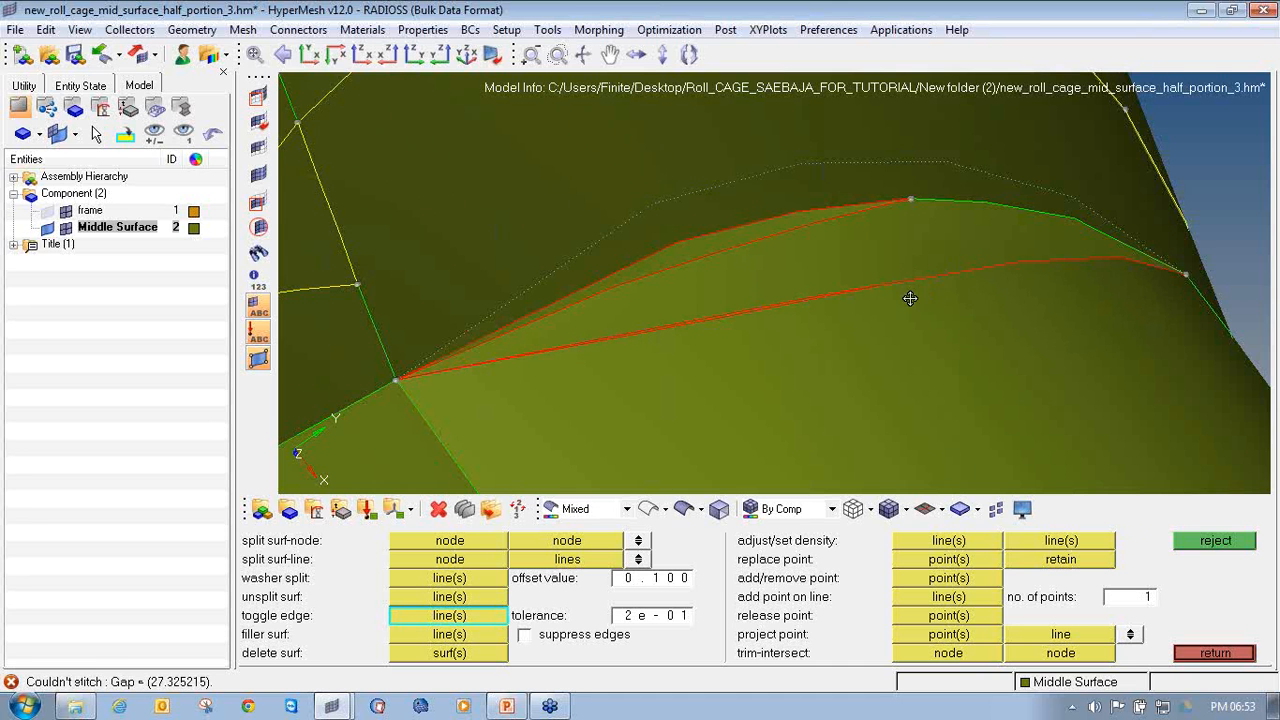
left_click_drag(910, 298, 930, 298, "ctrl")
left_click(657, 618)
type("1")
key("Return")
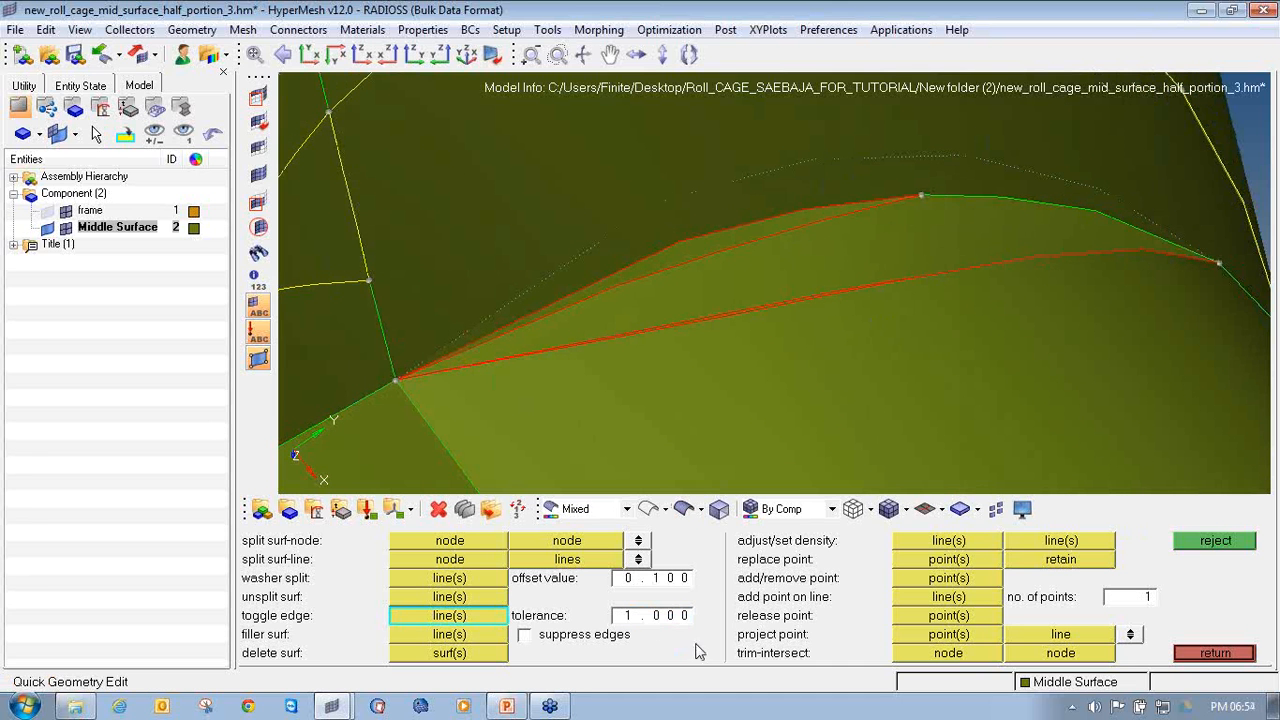
left_click(845, 301)
left_click(727, 235)
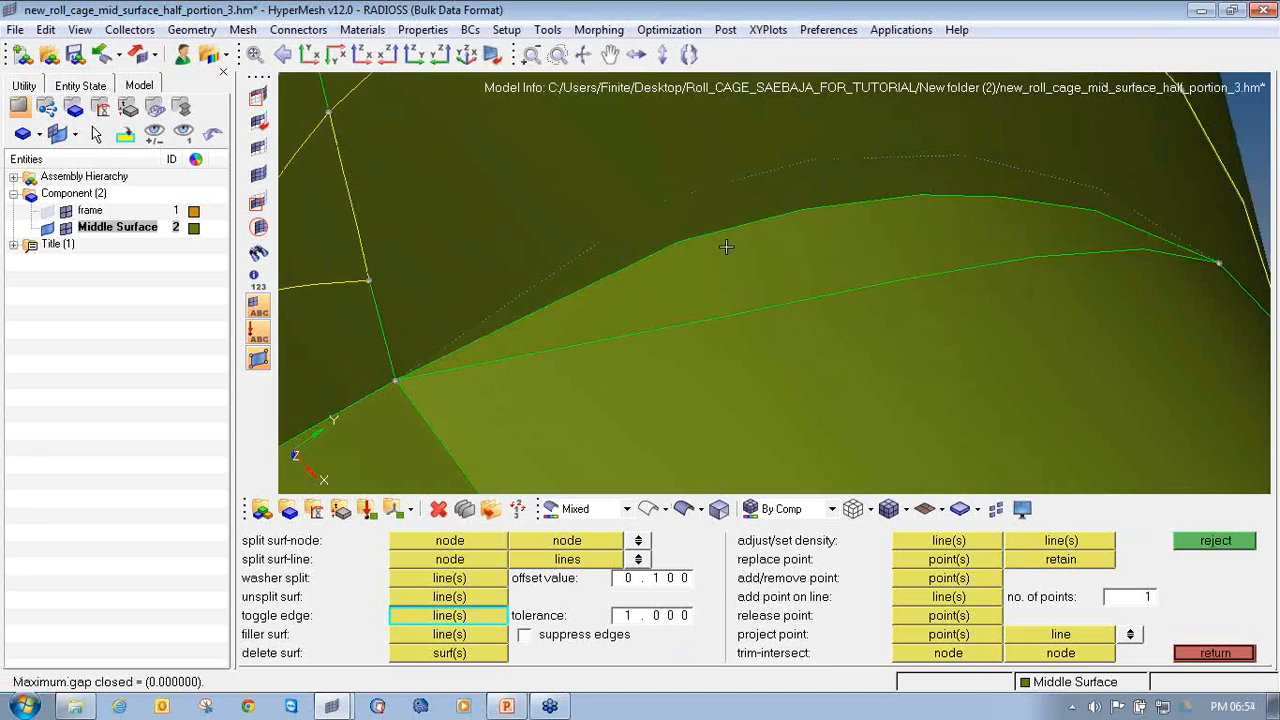
Mask the outer tube and joint surfaces meeting at the corner to isolate the surface fragments inside the joint.
scroll(736, 278, "down", 3, "ctrl")
left_click_drag(736, 278, 611, 337, "ctrl")
left_click(722, 295)
scroll(737, 307, "down", 4, "ctrl")
scroll(722, 354, "down", 3, "ctrl")
right_click_drag(646, 293, 571, 359, "ctrl")
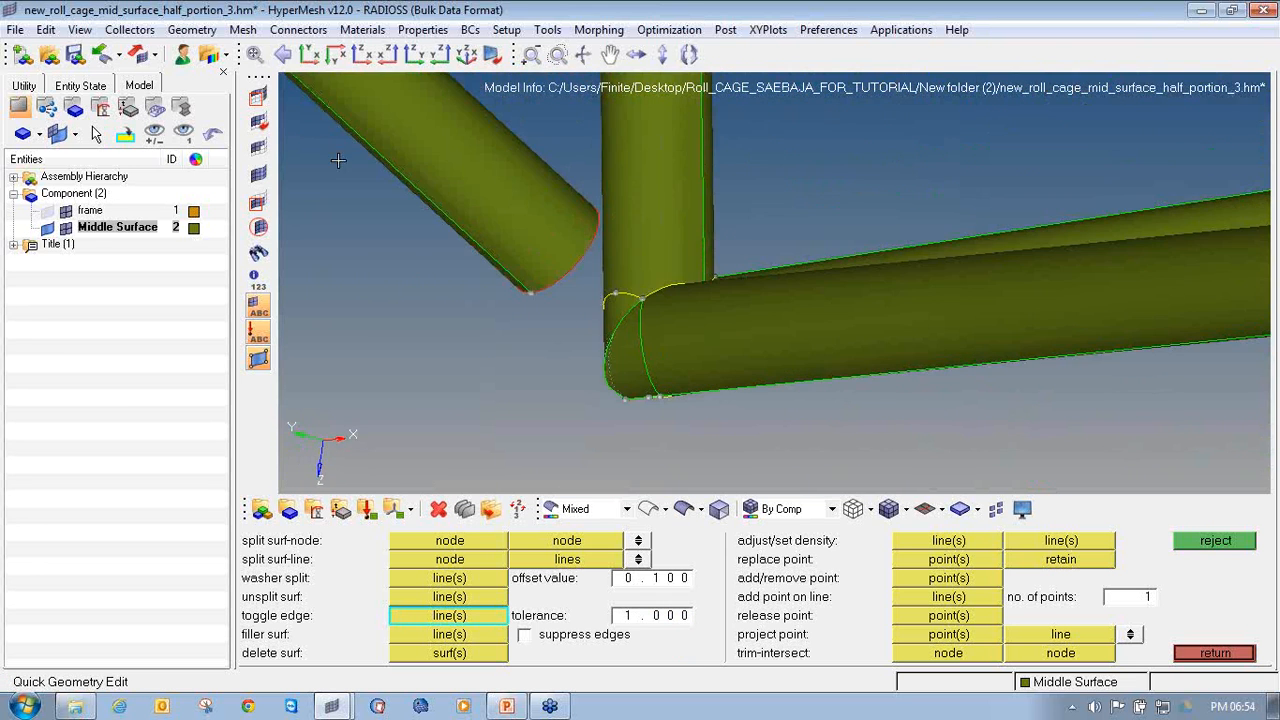
left_click(259, 98)
left_click(1047, 244)
left_click_drag(894, 180, 615, 132, "shift")
left_click_drag(599, 273, 630, 357, "ctrl")
scroll(597, 393, "up", 2, "ctrl")
left_click(597, 398)
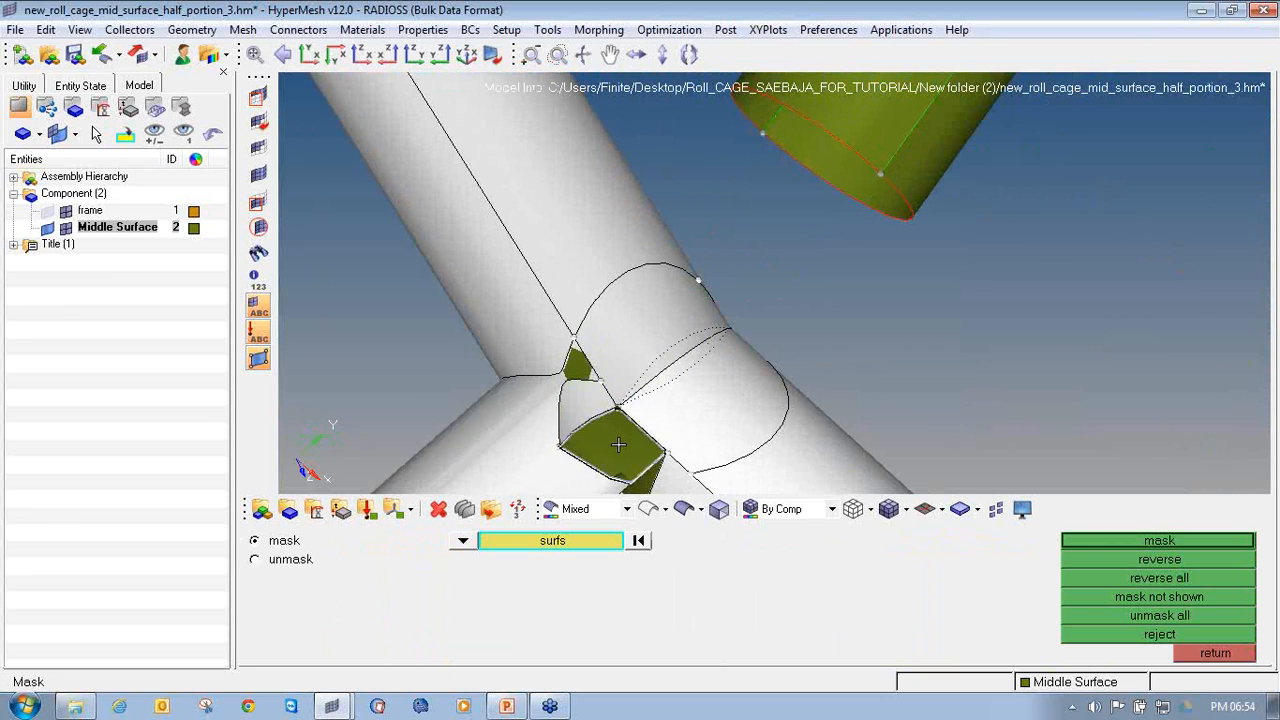
left_click(619, 445)
left_click_drag(619, 445, 720, 280, "ctrl")
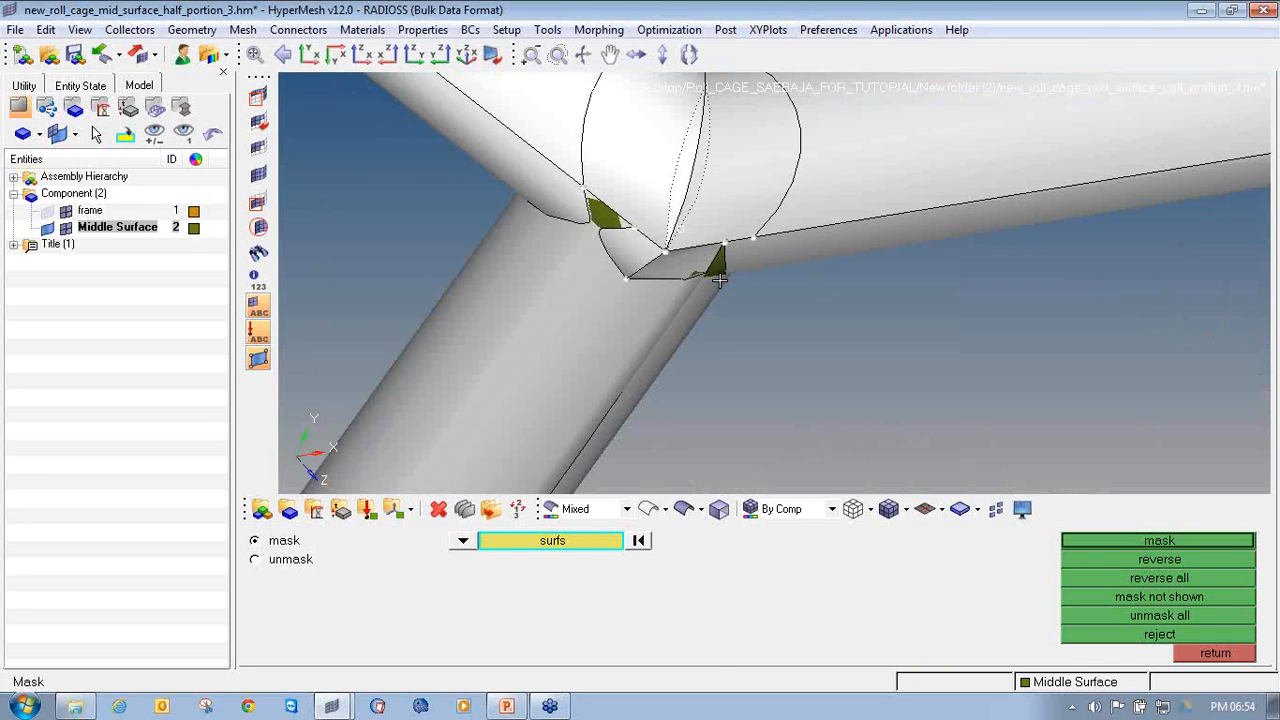
left_click(1128, 540)
key("f")
Delete all the isolated surface fragments inside the joint and bring the masked surfaces back into view.
left_click(437, 509)
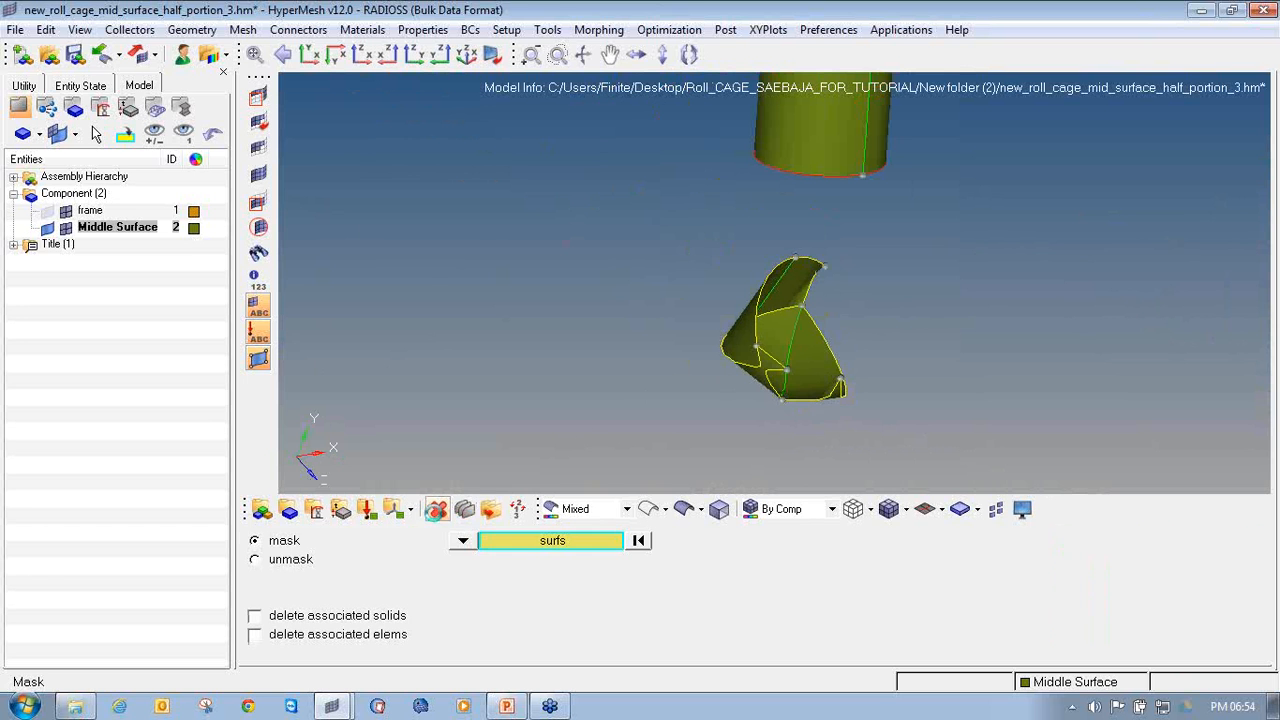
left_click_drag(943, 408, 660, 240, "shift")
left_click(1165, 545)
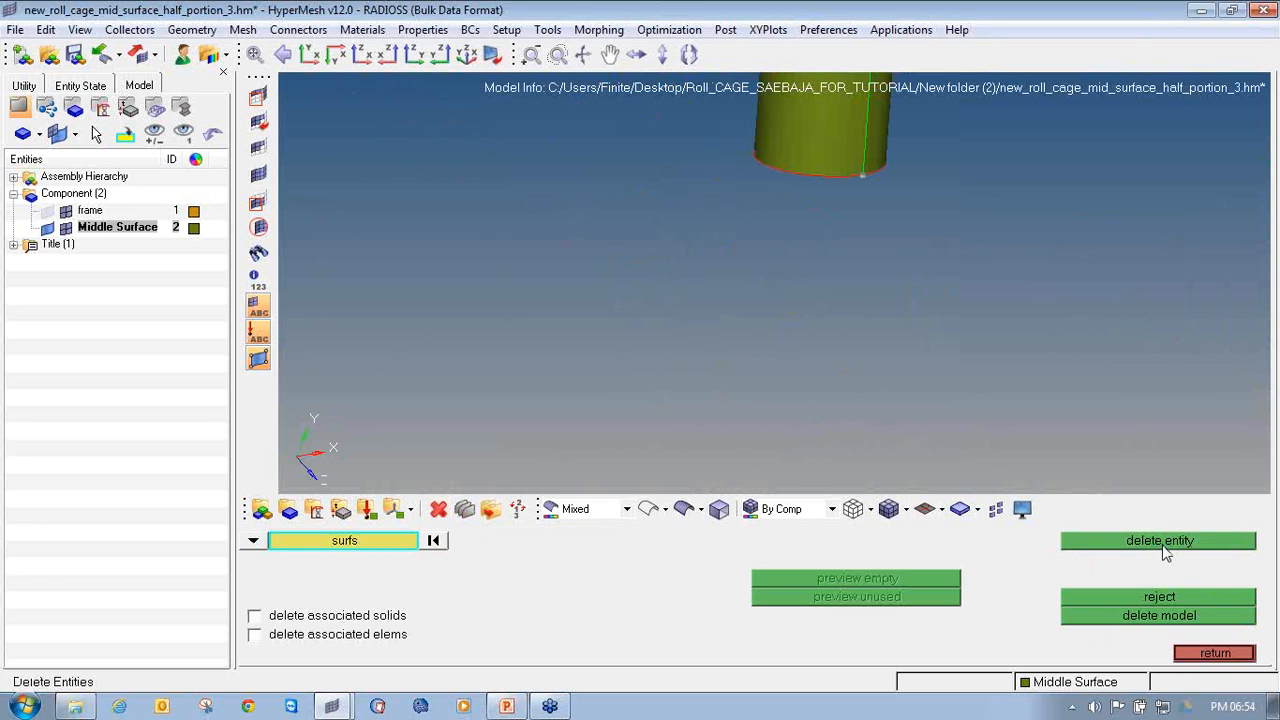
left_click(258, 173)
Unsplit the curved edge lines running across the tubes beside the cleaned joint.
left_click_drag(813, 370, 730, 329, "ctrl")
key("F11")
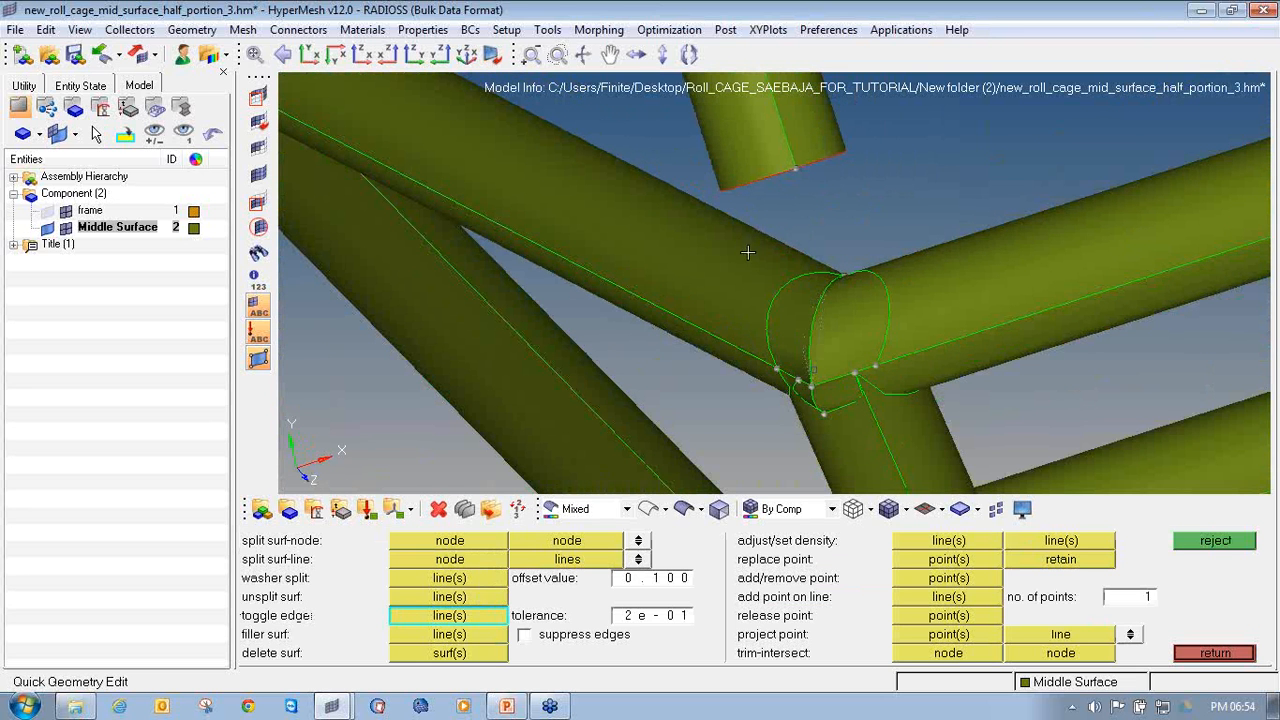
left_click(450, 597)
left_click(768, 316)
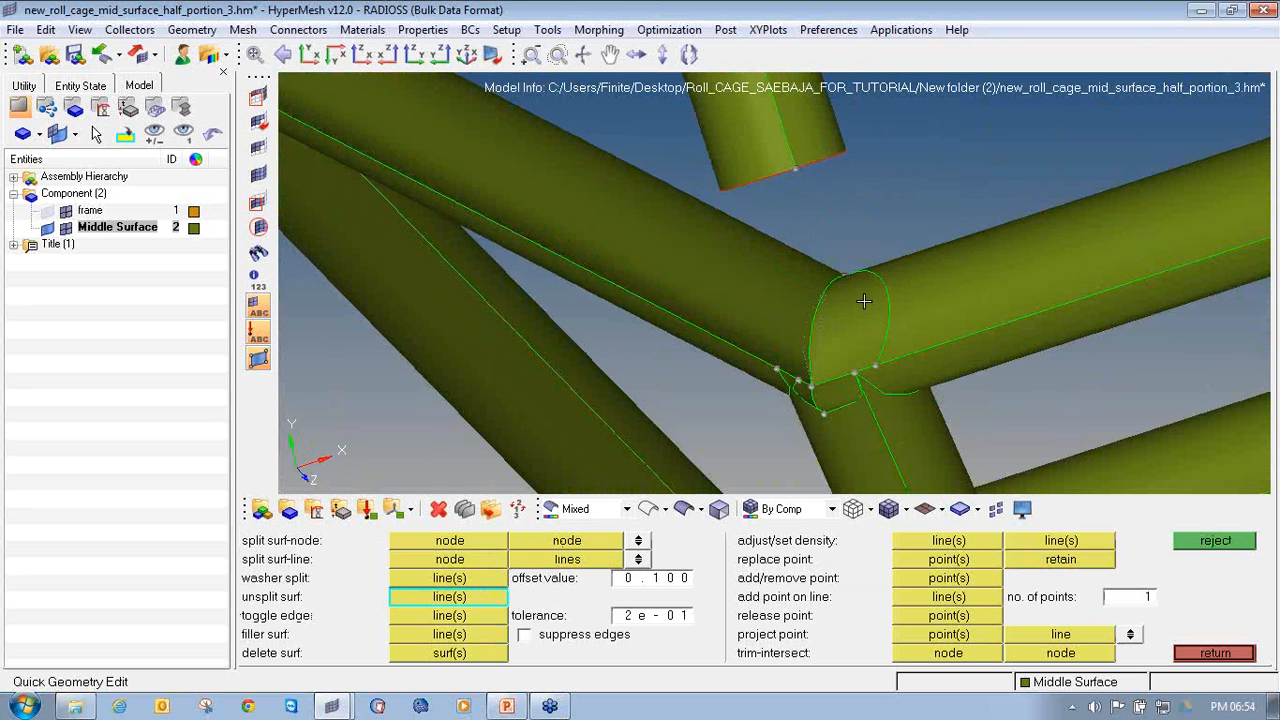
Extend the open end of the short tube over its free edges by a distance of 100 towards the joint.
left_click_drag(855, 373, 597, 280, "ctrl")
key("shift+F9")
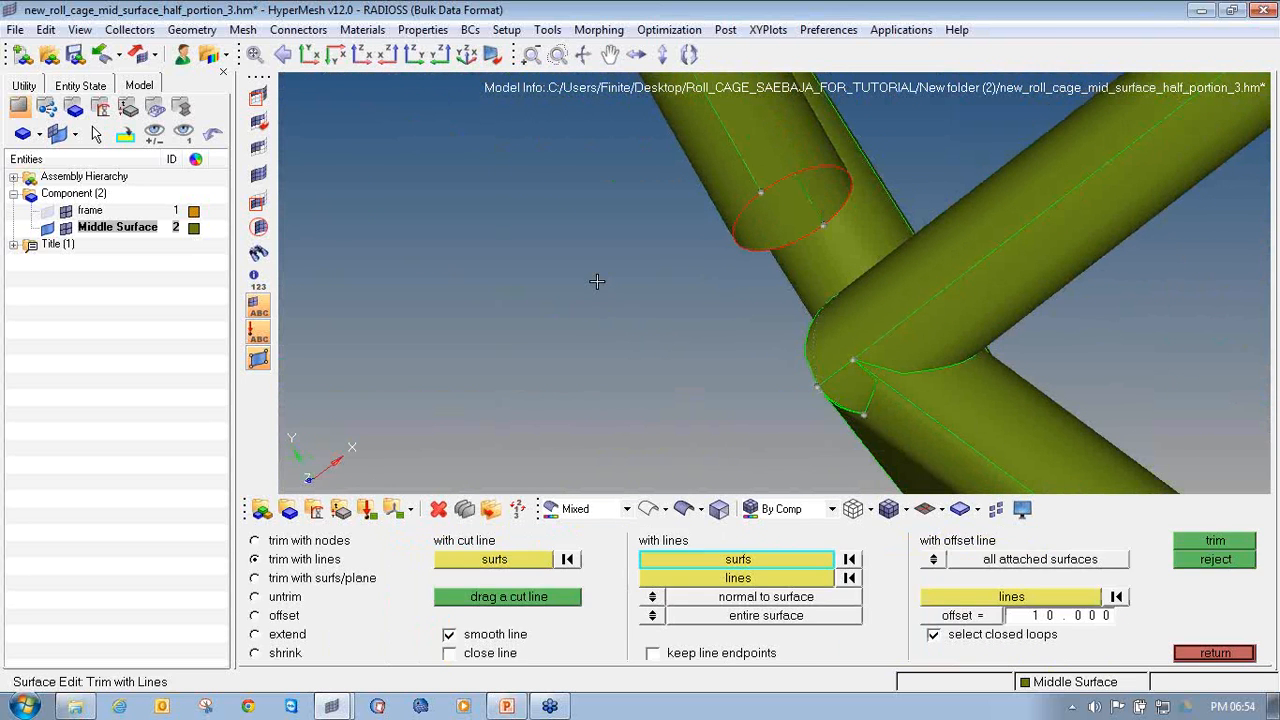
left_click(278, 640)
left_click_drag(735, 298, 790, 202, "ctrl")
left_click(816, 195)
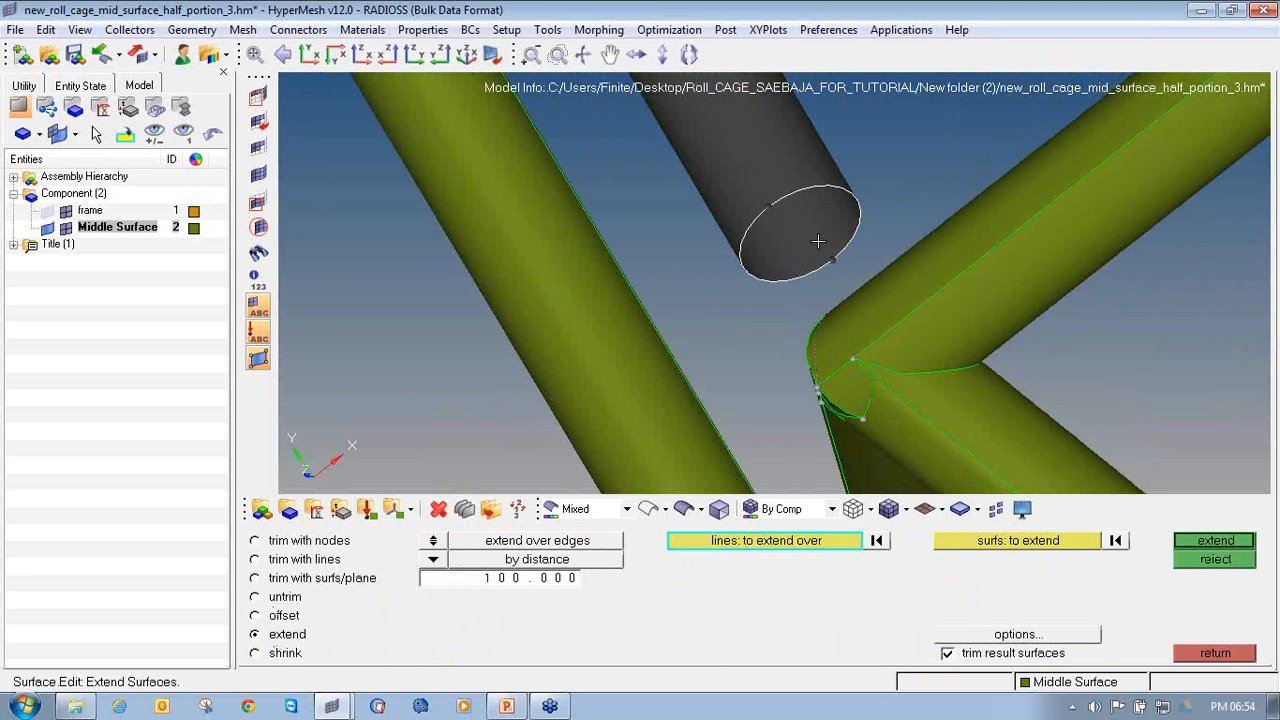
middle_click(817, 243)
Set up a trim with surfaces, using the extended tube as the first surface set.
left_click_drag(817, 243, 343, 470, "ctrl")
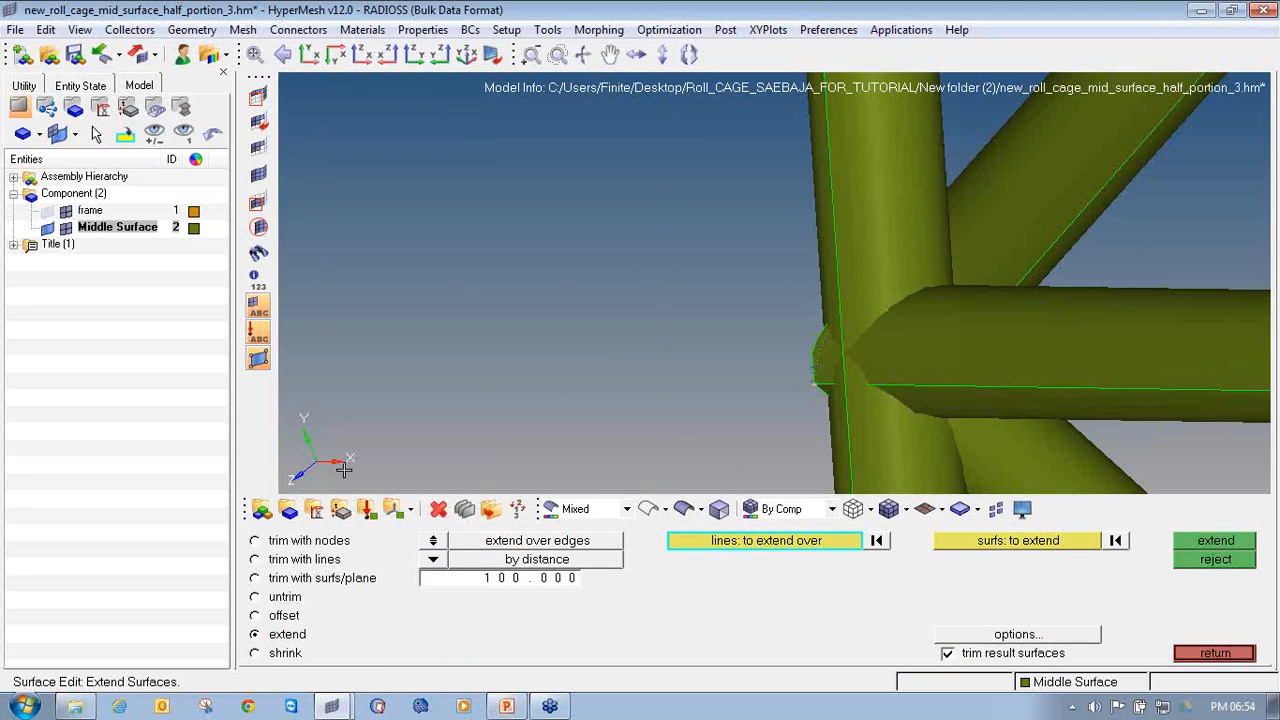
left_click(322, 578)
left_click_drag(765, 255, 964, 246, "ctrl")
right_click_drag(964, 246, 900, 340, "ctrl")
left_click(783, 168)
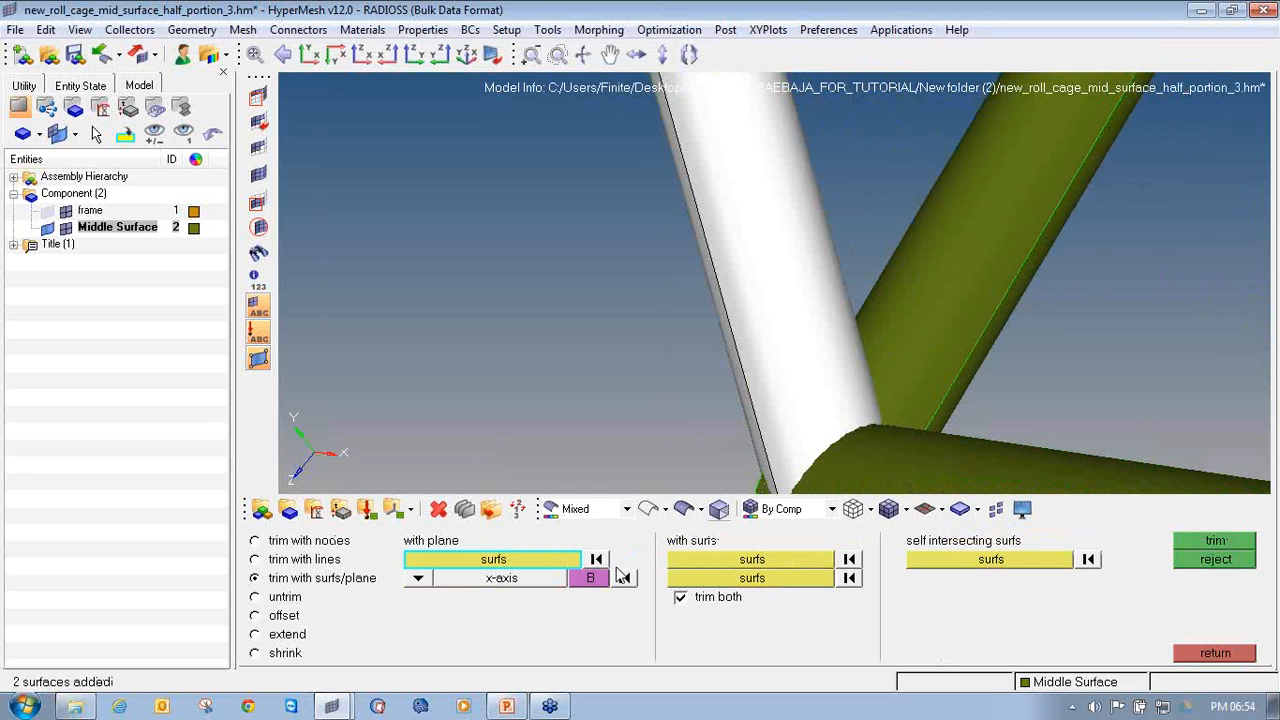
left_click(709, 565)
left_click(720, 581)
Select the tubes and small joint surfaces crossing the extended tube as the second set and trim both sets.
left_click_drag(906, 365, 892, 392, "ctrl")
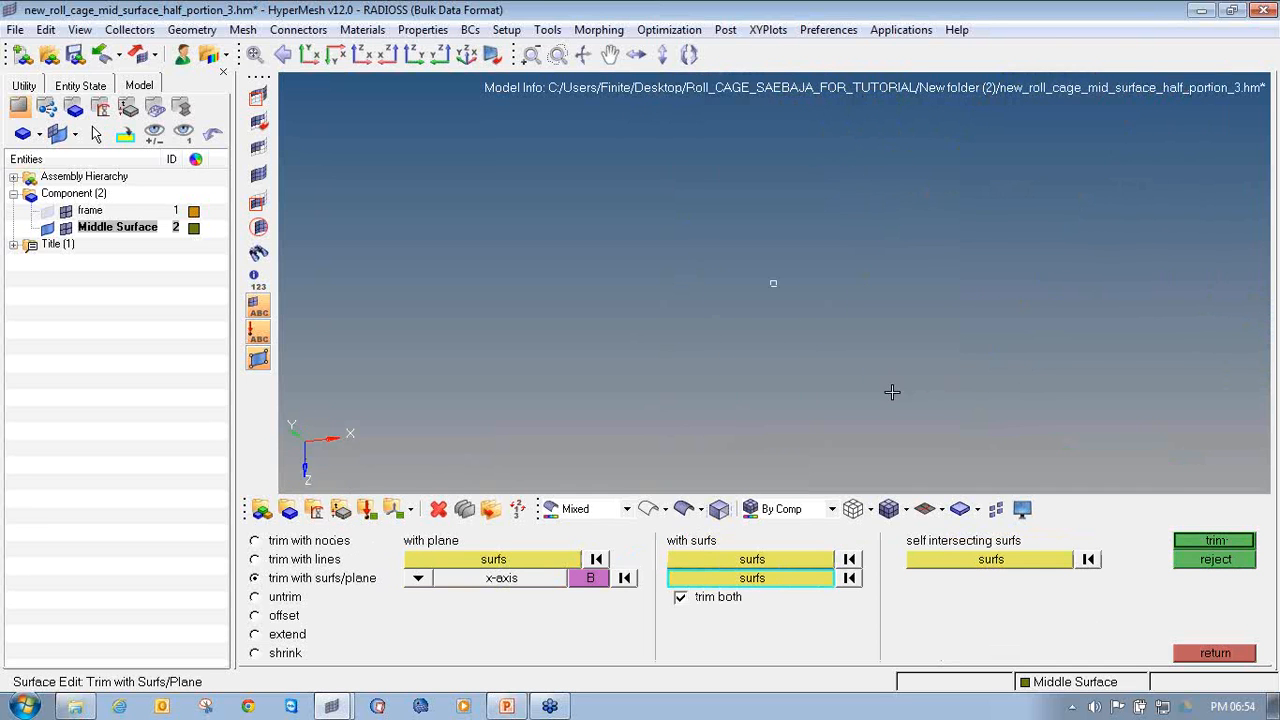
scroll(798, 311, "down", 5, "ctrl")
right_click_drag(943, 377, 763, 280, "ctrl")
scroll(970, 405, "up", 6, "ctrl")
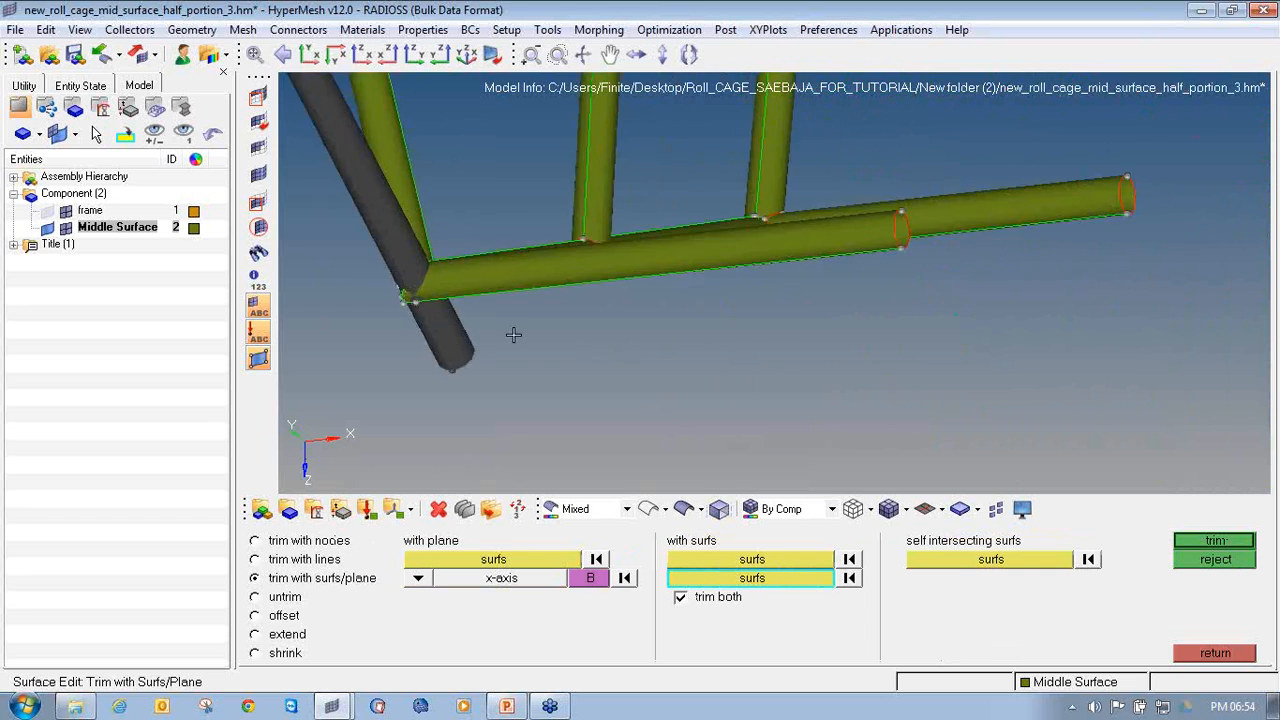
right_click_drag(514, 334, 784, 369, "ctrl")
scroll(784, 369, "up", 3, "ctrl")
left_click_drag(784, 369, 684, 284, "ctrl")
left_click_drag(709, 360, 663, 298, "ctrl")
left_click(656, 317)
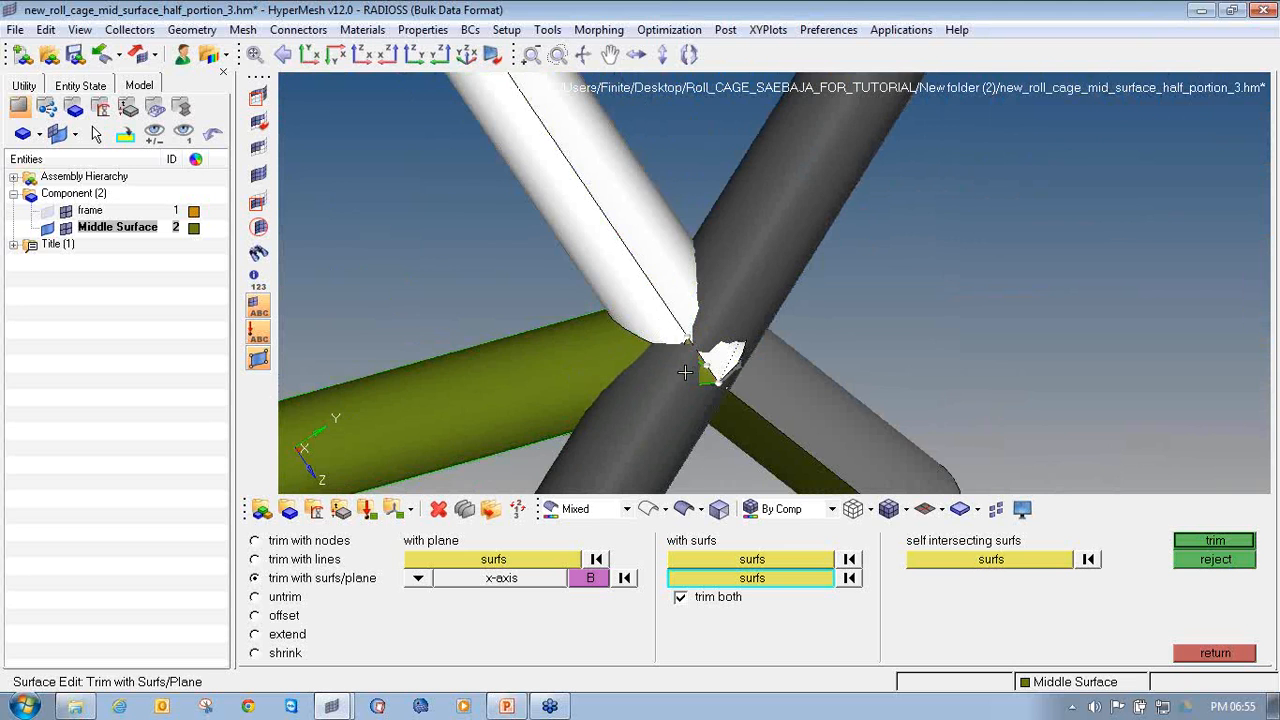
scroll(692, 358, "up", 3, "ctrl")
left_click(708, 360)
left_click(723, 393)
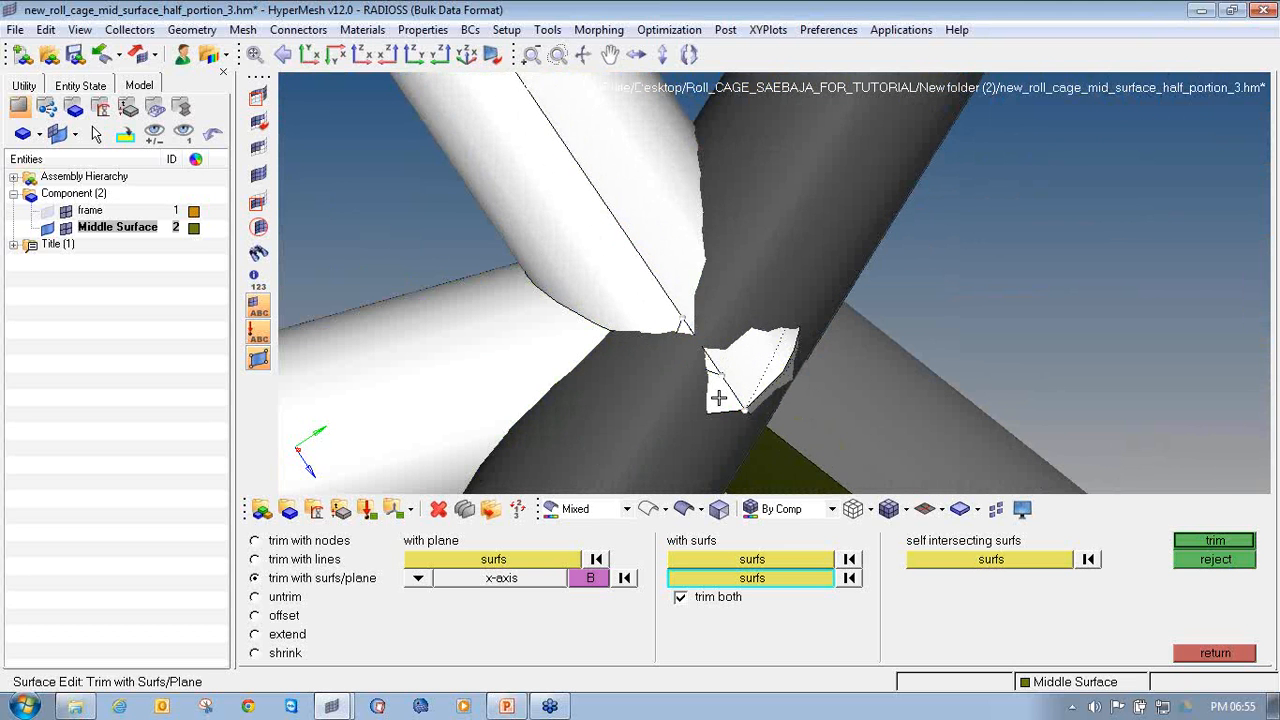
scroll(722, 397, "down", 3, "ctrl")
left_click_drag(783, 406, 643, 334, "ctrl")
left_click_drag(723, 407, 680, 430, "ctrl")
left_click(684, 397)
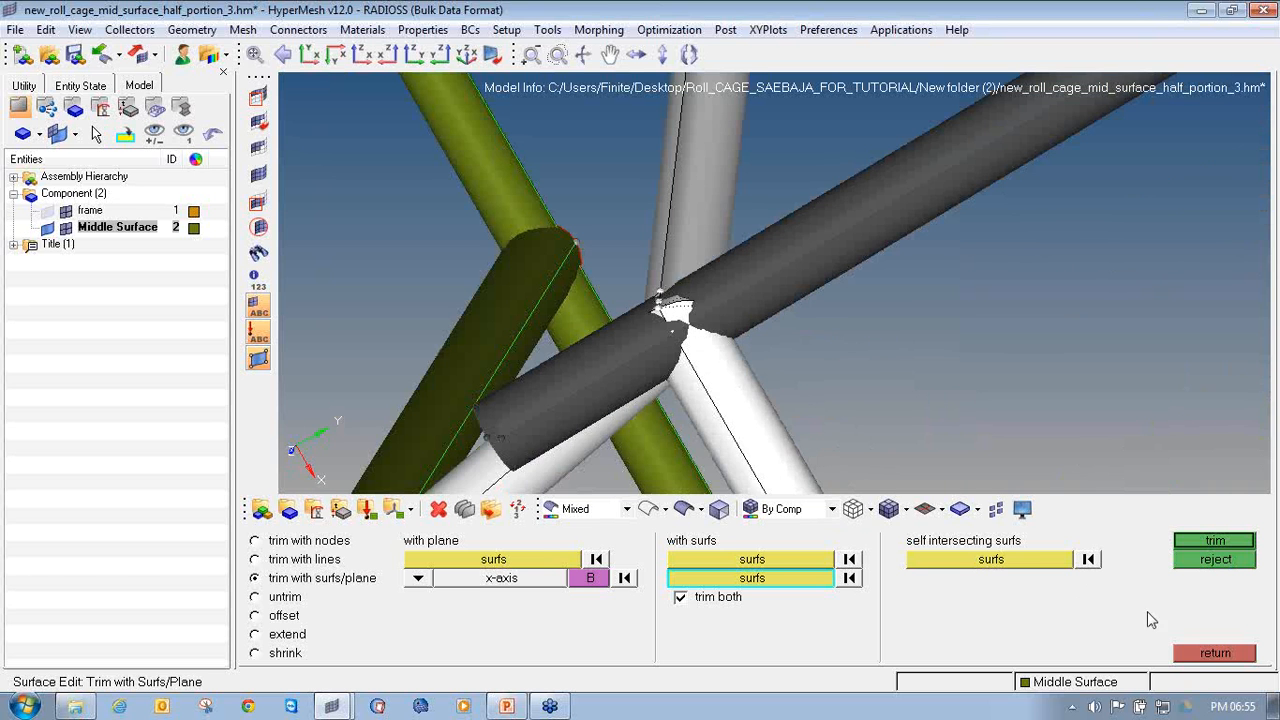
left_click(1205, 541)
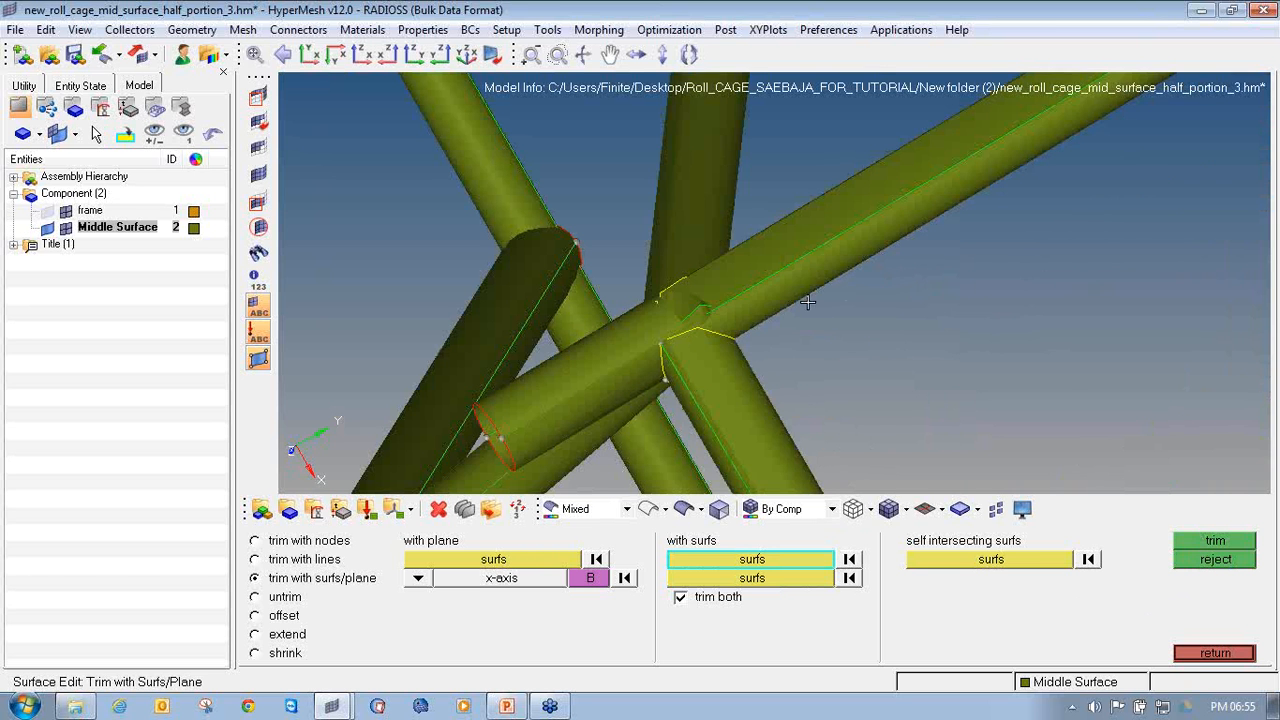
Delete the stub surfaces of the extended tube that protrude beyond the joint.
left_click_drag(561, 315, 520, 302, "ctrl")
scroll(703, 365, "down", 3, "ctrl")
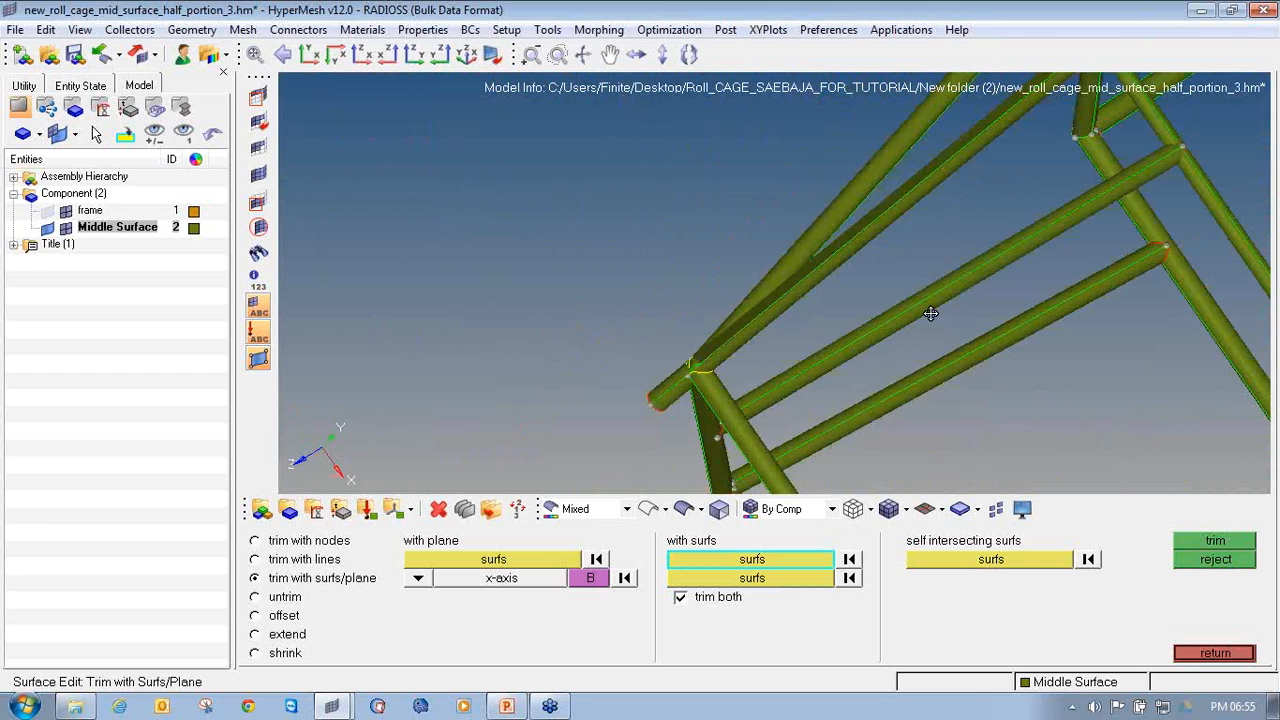
left_click_drag(931, 314, 601, 302, "ctrl")
scroll(512, 412, "up", 3, "ctrl")
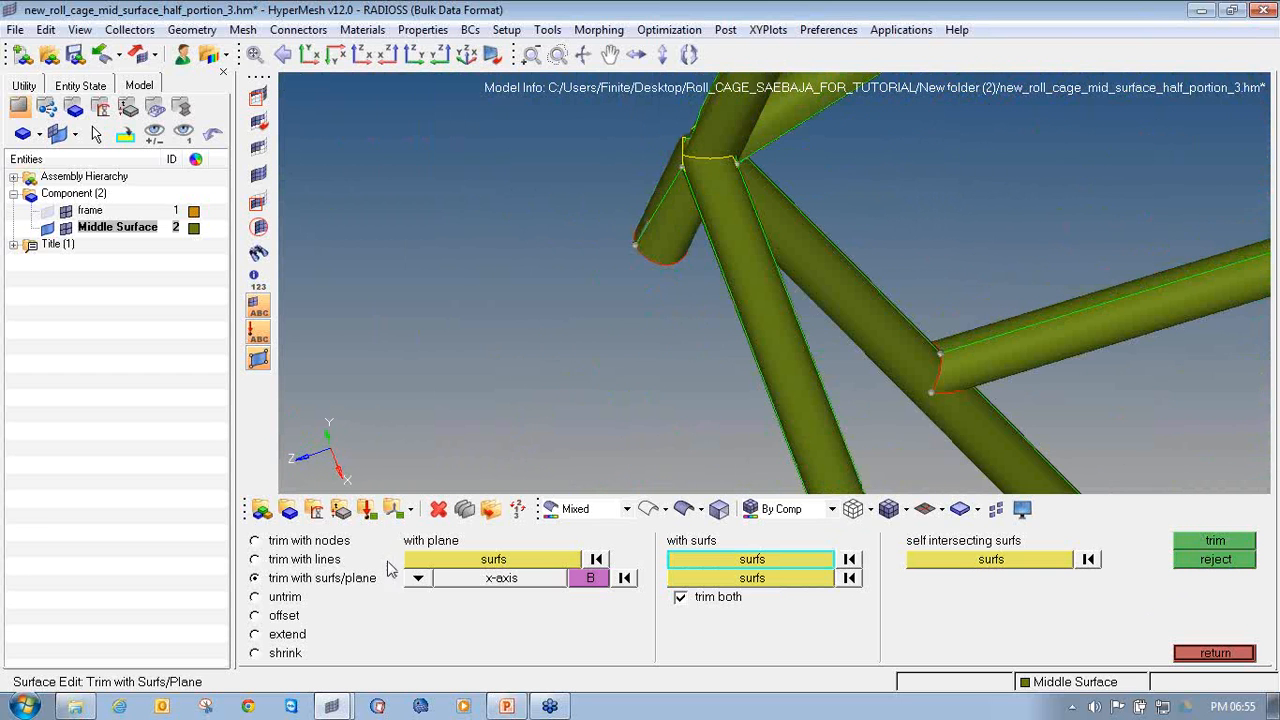
left_click(438, 512)
left_click(657, 213)
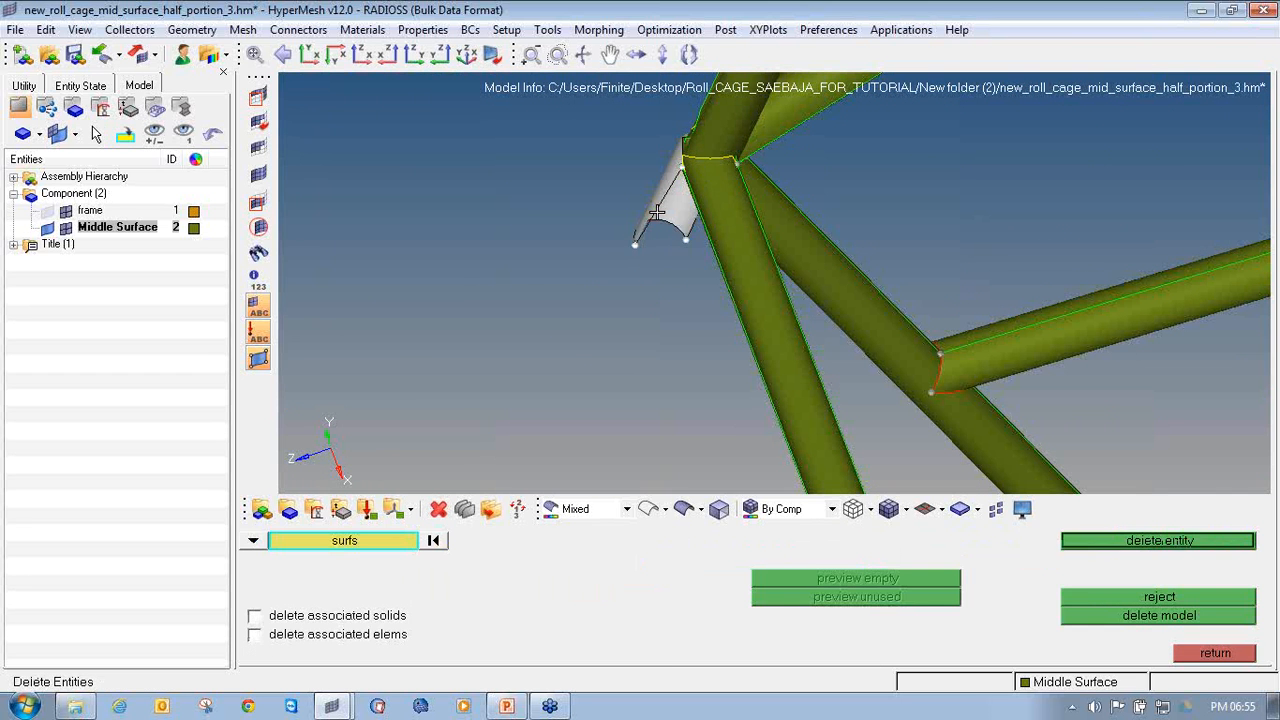
middle_click(657, 212)
Examine the remaining tube connections and open ends across the half roll cage frame.
scroll(655, 212, "down", 3, "ctrl")
left_click_drag(654, 212, 485, 300, "ctrl")
scroll(625, 309, "down", 4, "ctrl")
scroll(614, 301, "up", 3, "ctrl")
right_click_drag(614, 301, 528, 362, "ctrl")
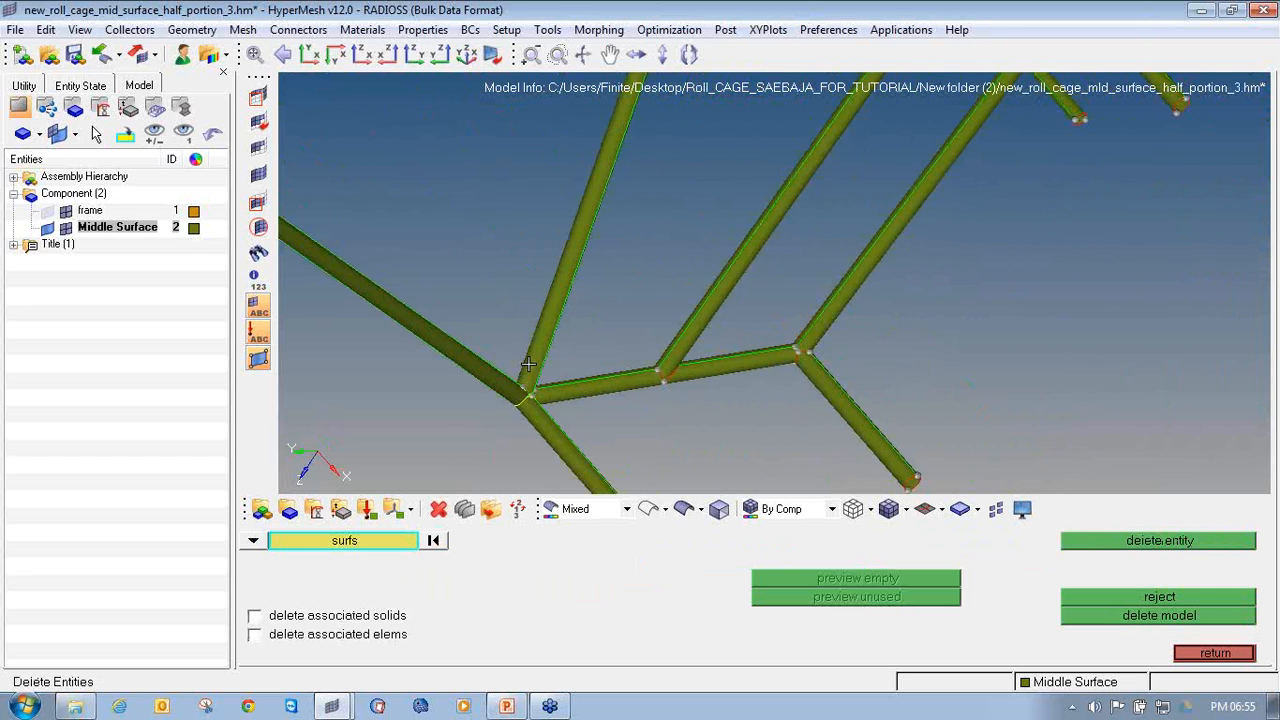
scroll(528, 363, "down", 7, "ctrl")
left_click_drag(553, 278, 727, 354, "ctrl")
scroll(727, 354, "up", 8, "ctrl")
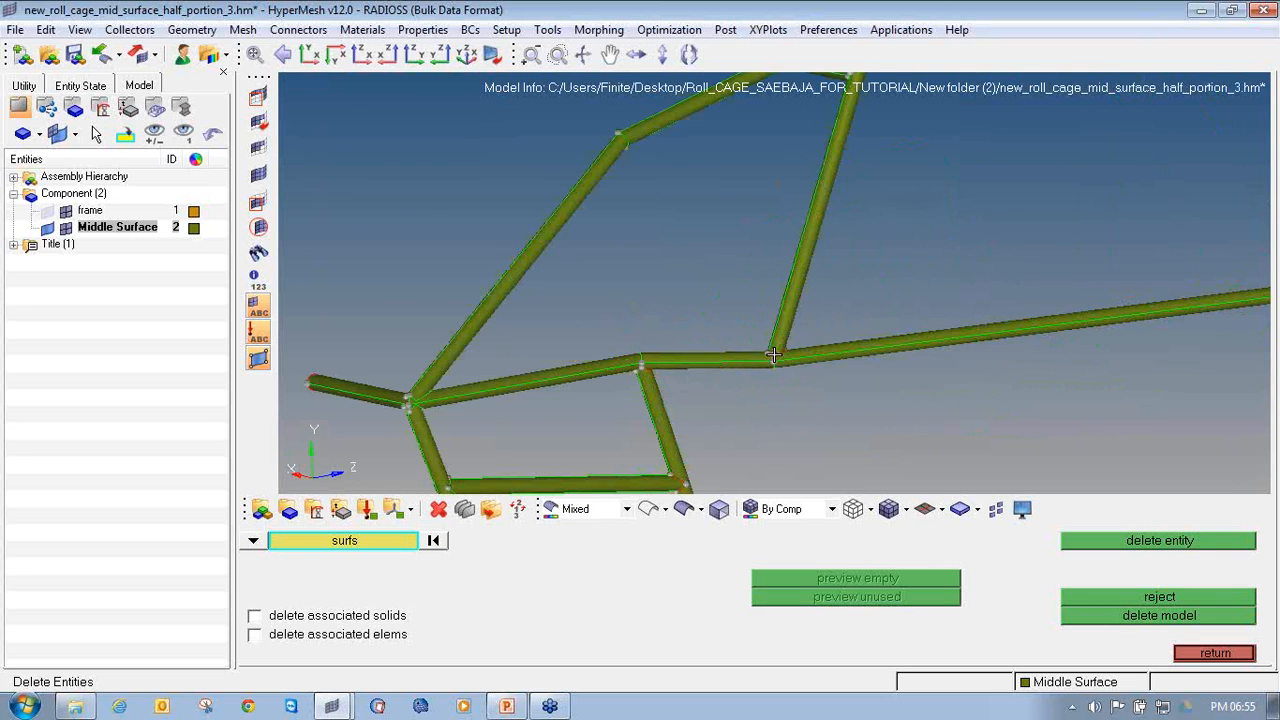
left_click(1277, 55)
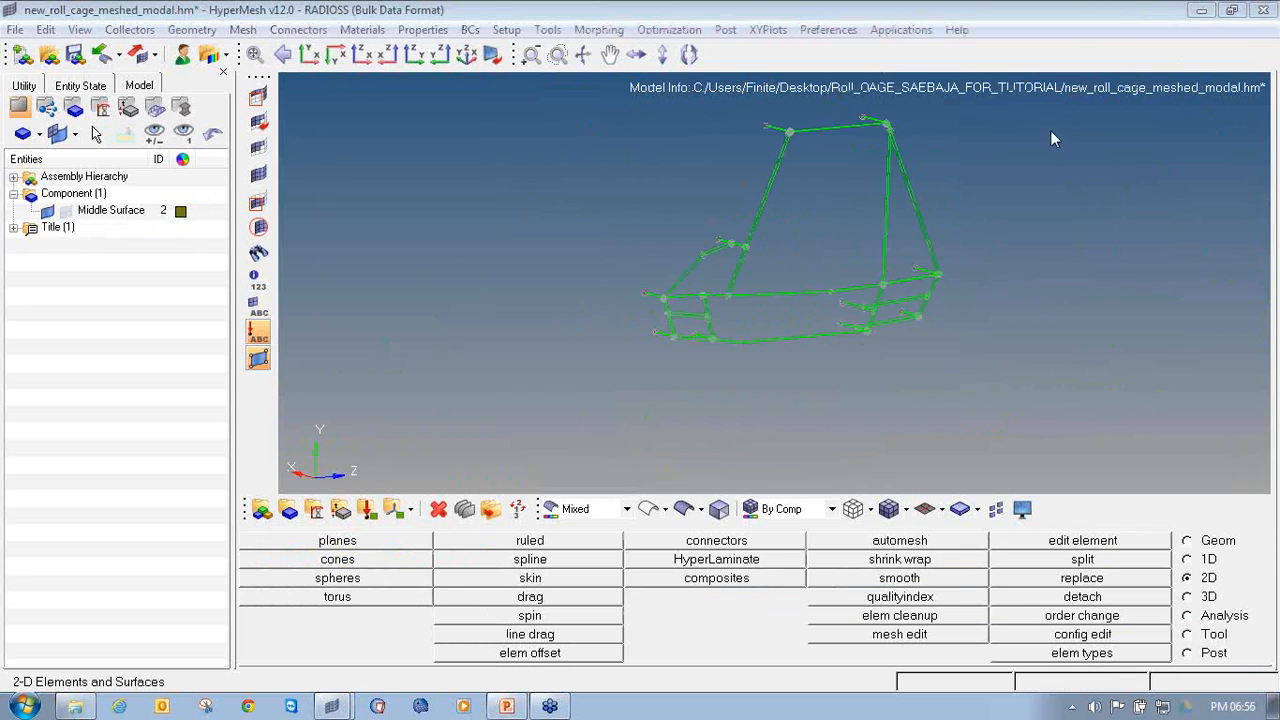
Examine the front, upper corner and rear tube joints of the half roll cage in wireframe and shaded display.
left_click(593, 317)
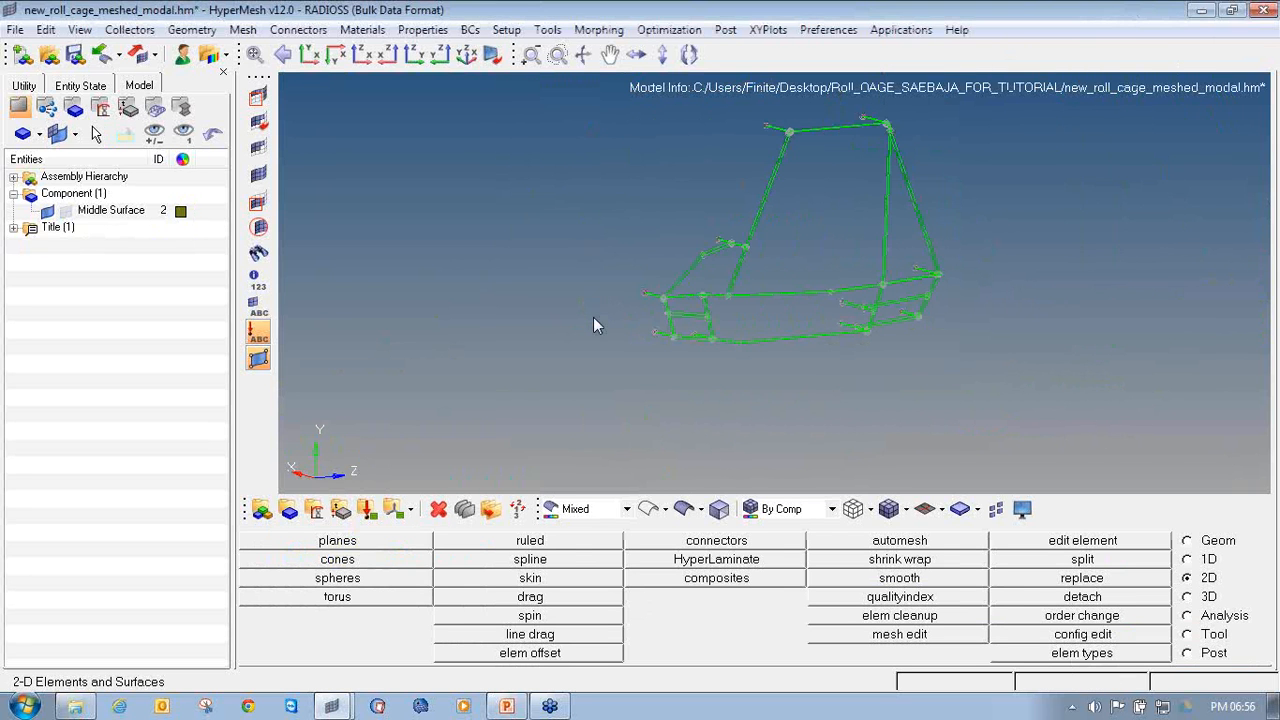
left_click_drag(671, 363, 661, 362, "ctrl")
scroll(652, 298, "up", 5, "ctrl")
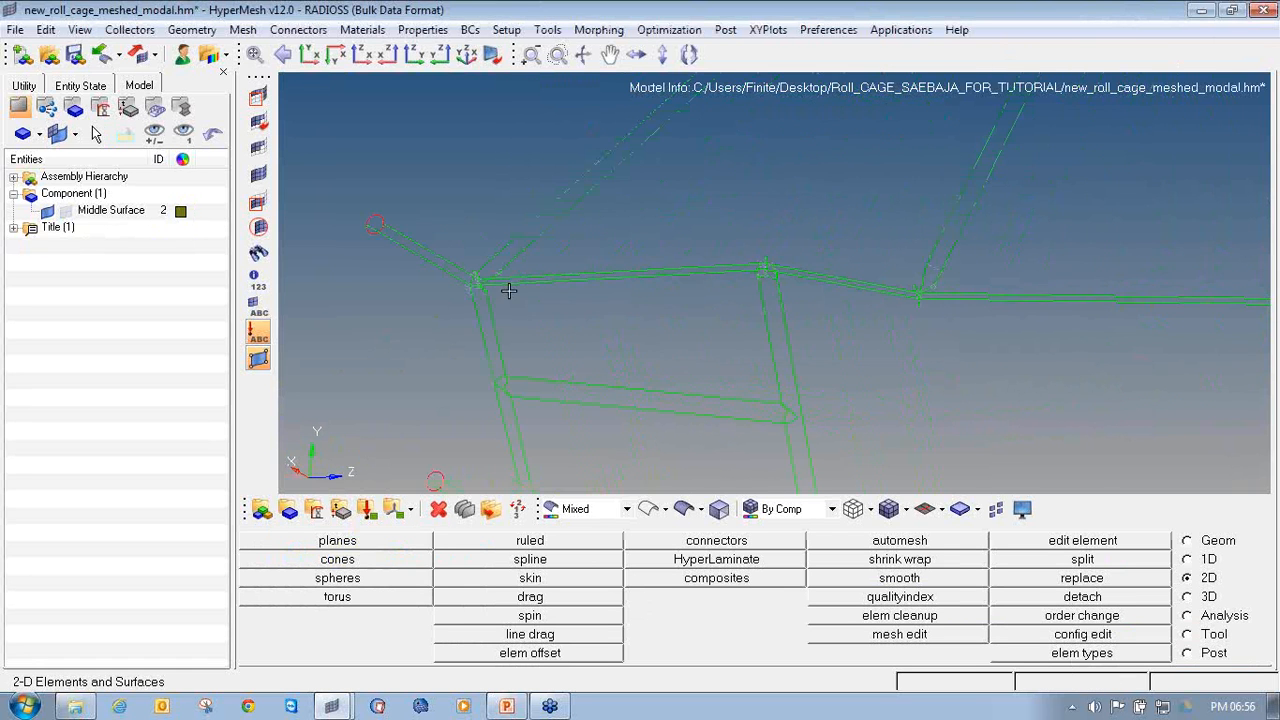
left_click(508, 285, "ctrl")
mouse_move(509, 286)
left_mouse_down("ctrl")
mouse_move(657, 349)
mouse_move(684, 343)
mouse_move(701, 373)
mouse_move(654, 377)
mouse_move(685, 382)
mouse_move(680, 400)
left_mouse_up("ctrl")
left_click(684, 509)
scroll(586, 180, "up", 8)
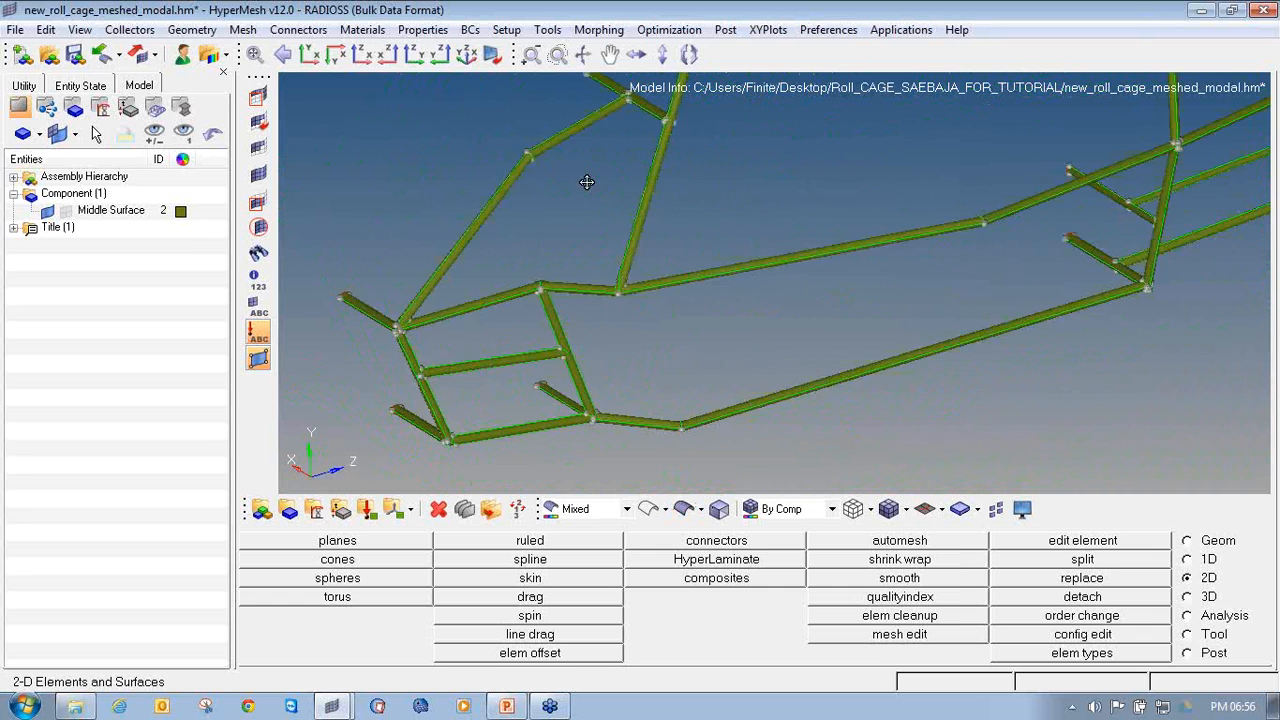
scroll(673, 286, "down", 2)
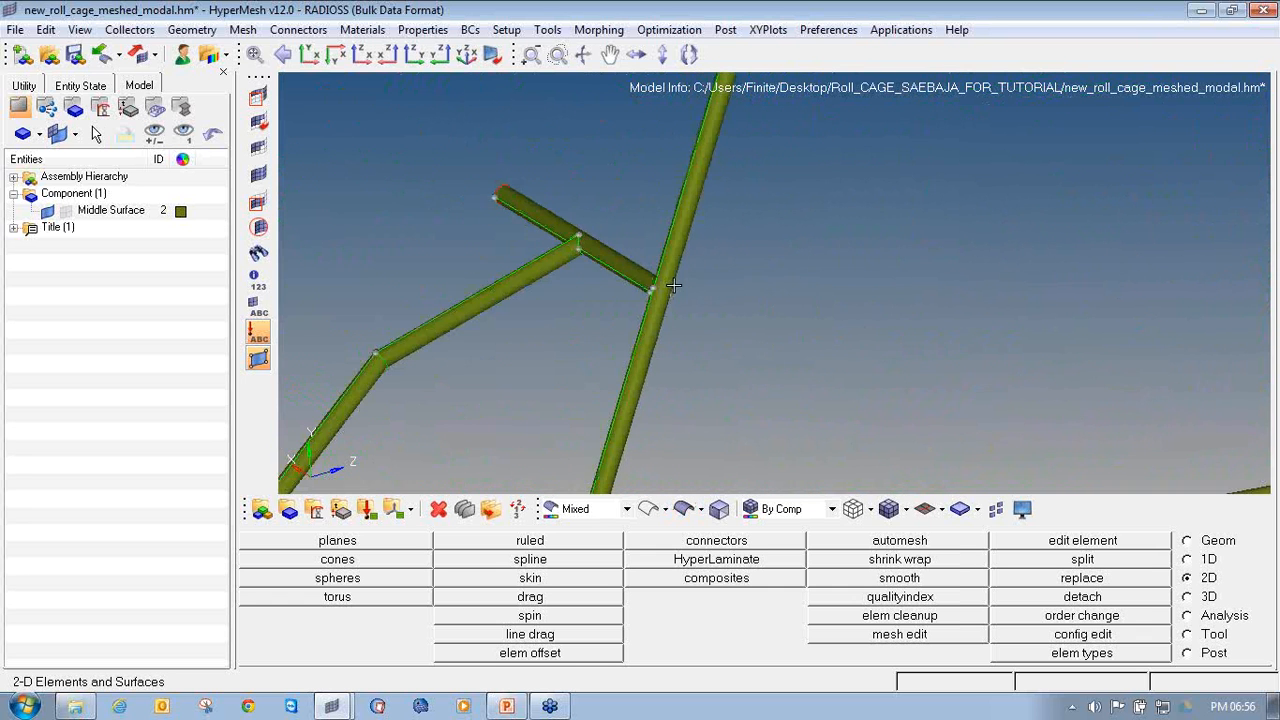
mouse_move(671, 286)
left_mouse_down("ctrl")
mouse_move(614, 286)
mouse_move(571, 337)
mouse_move(630, 445)
left_mouse_up("ctrl")
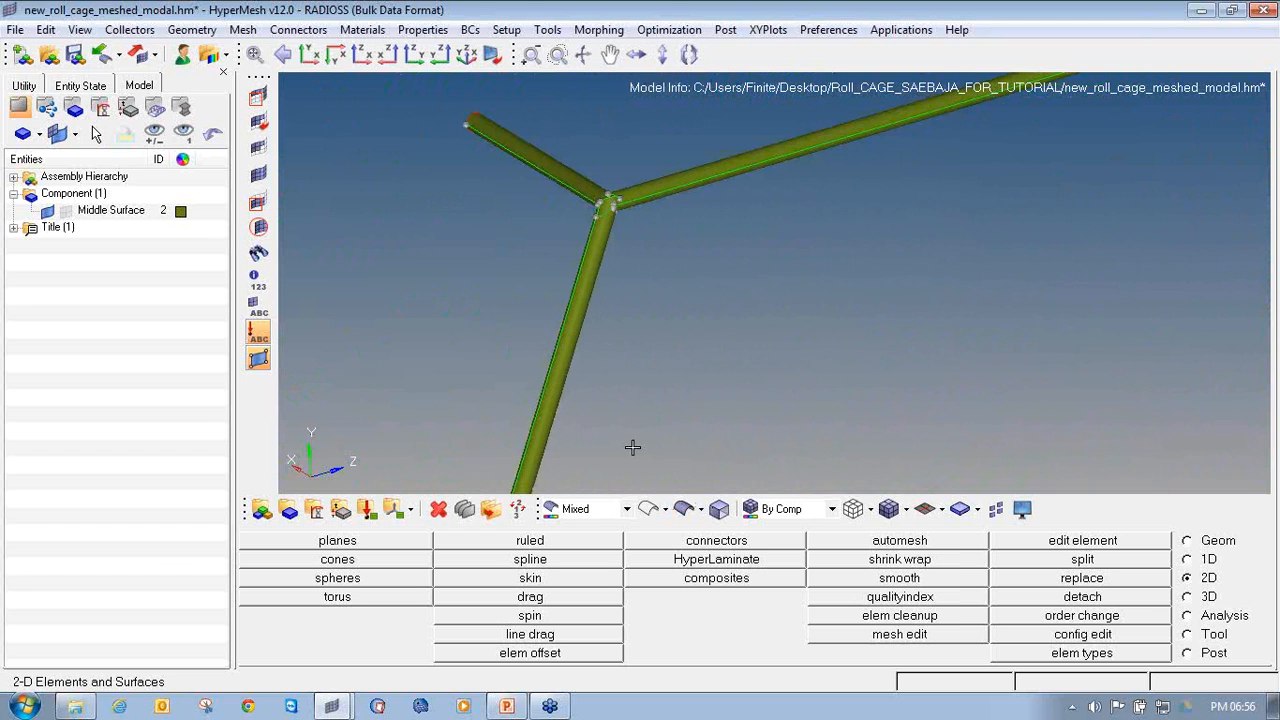
left_click(648, 509)
right_click_drag(600, 161, 600, 251, "ctrl")
scroll(603, 312, "up", 5, "ctrl")
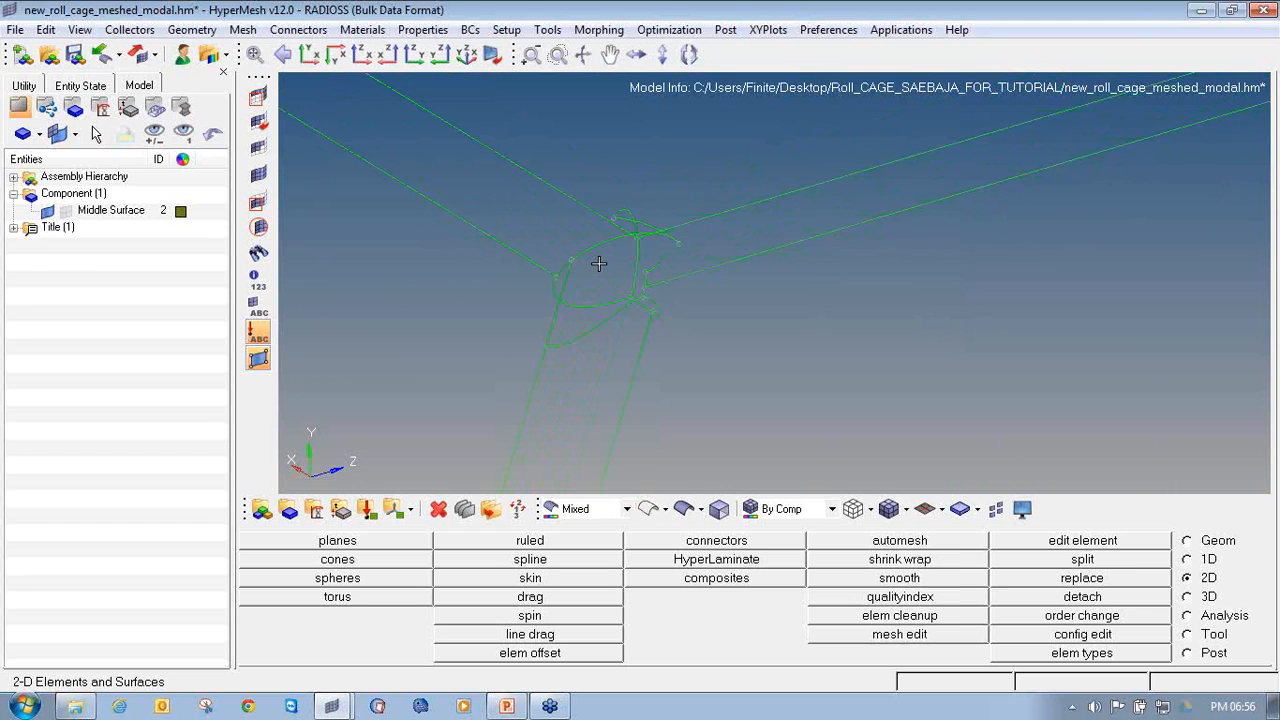
left_click_drag(598, 263, 591, 309, "ctrl")
scroll(591, 309, "down", 4, "ctrl")
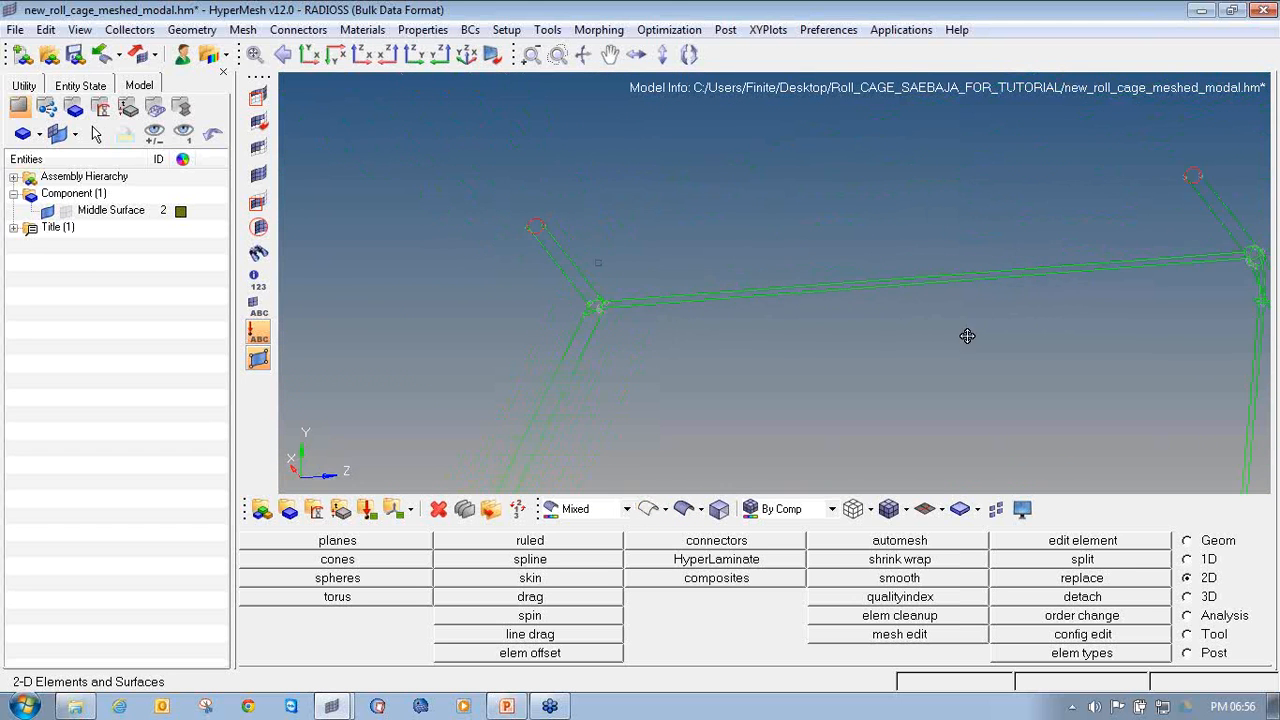
right_click_drag(1254, 275, 850, 213, "ctrl")
left_click_drag(912, 213, 735, 283, "ctrl")
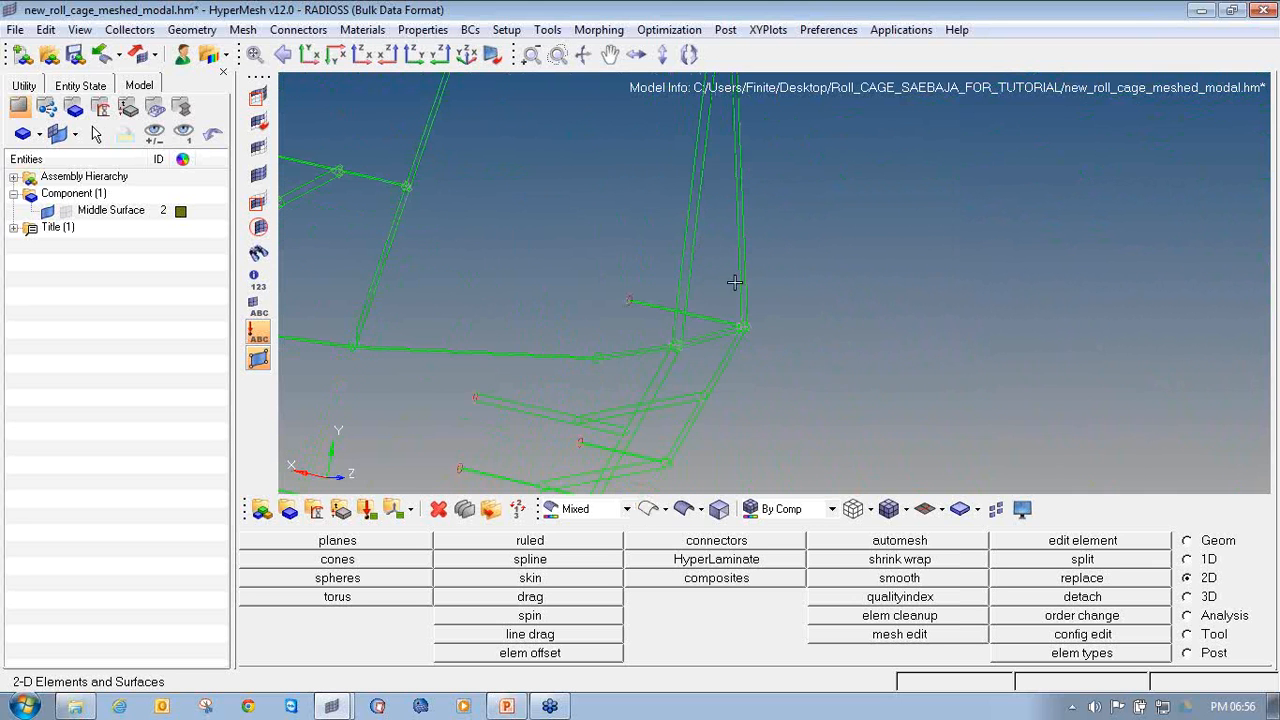
Hide the shared and suppressed edges to inspect the frame's free edges, and redisplay all edge types.
left_click(1022, 509)
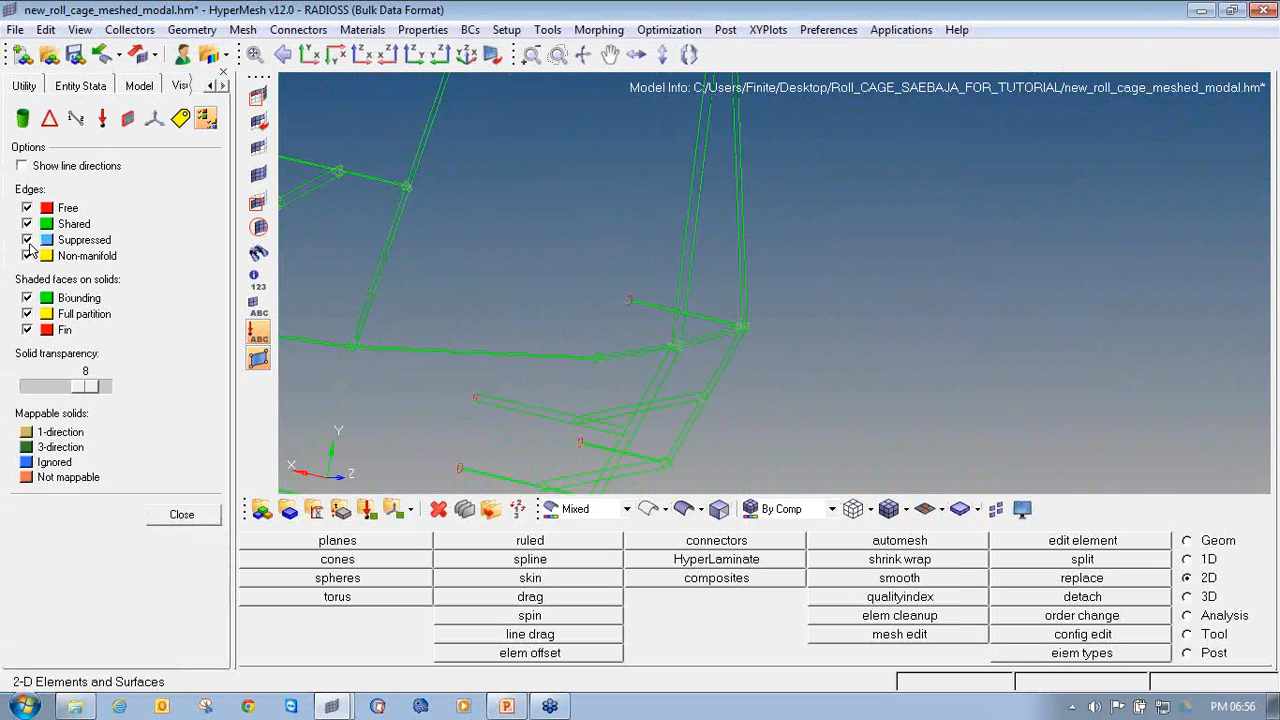
left_click(27, 224)
left_click(27, 240)
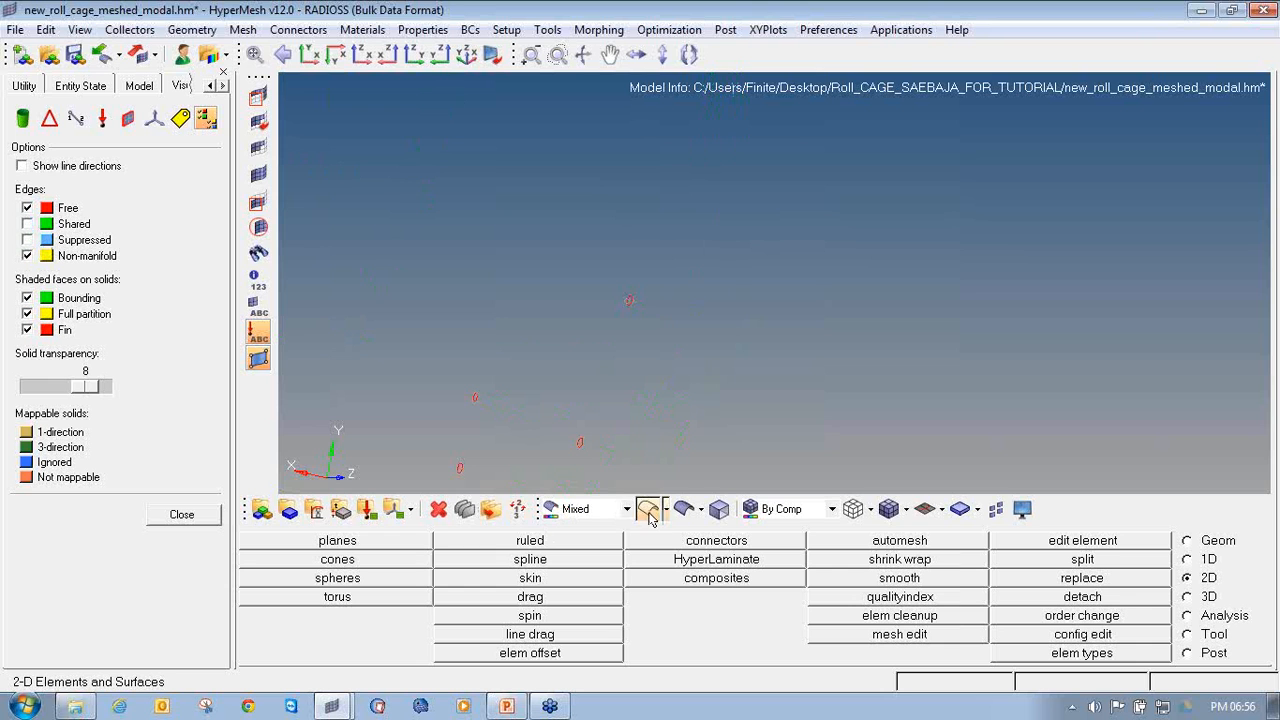
left_click_drag(740, 328, 651, 383, "ctrl")
left_click(27, 255)
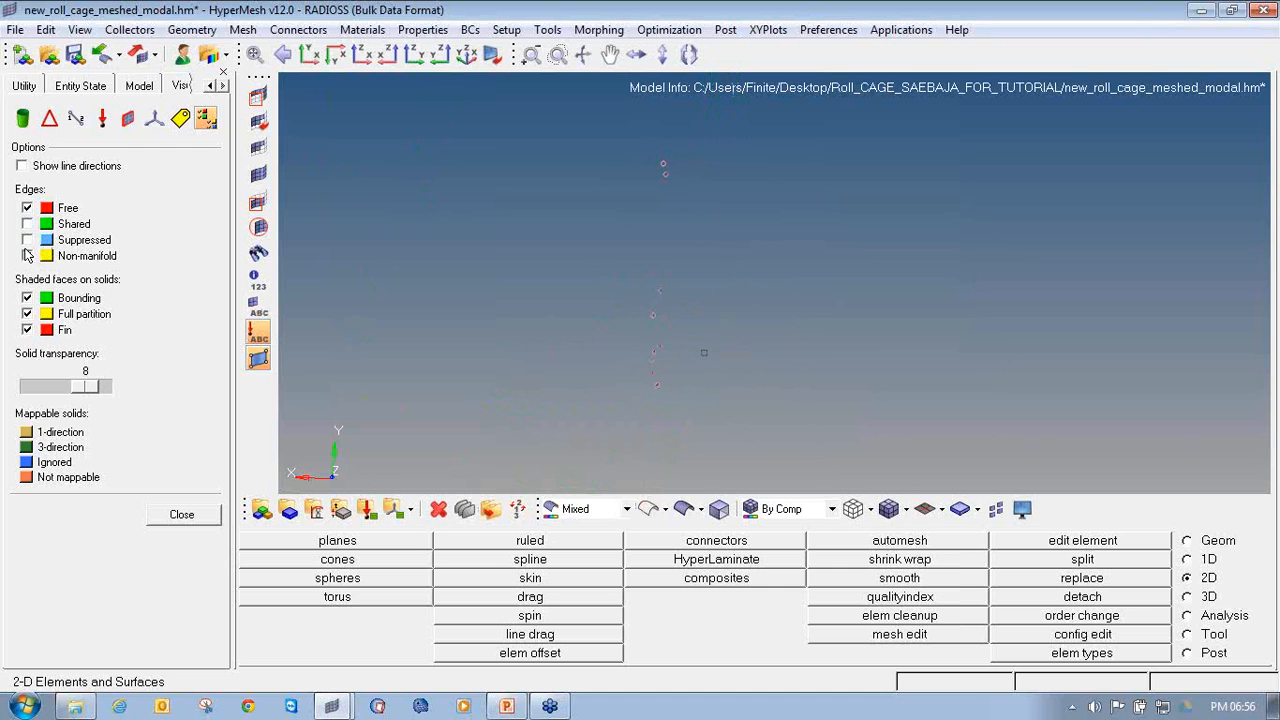
left_click(27, 225)
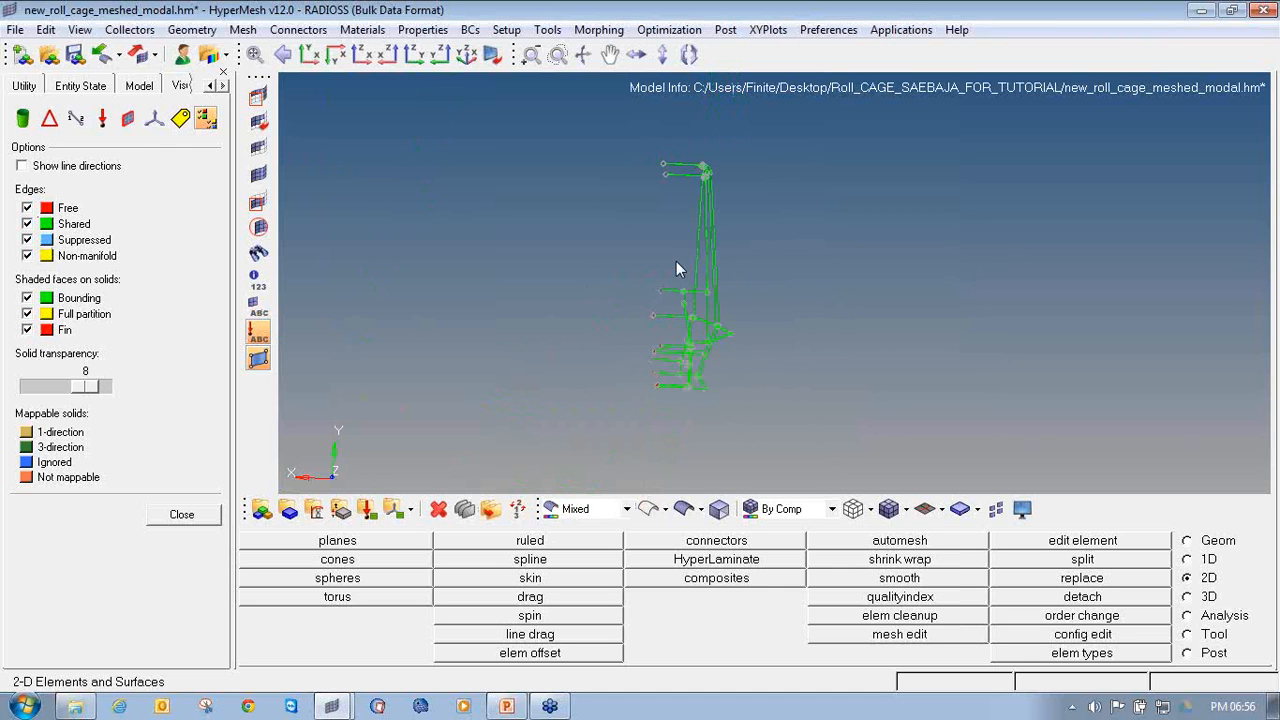
left_click_drag(819, 278, 766, 397, "ctrl")
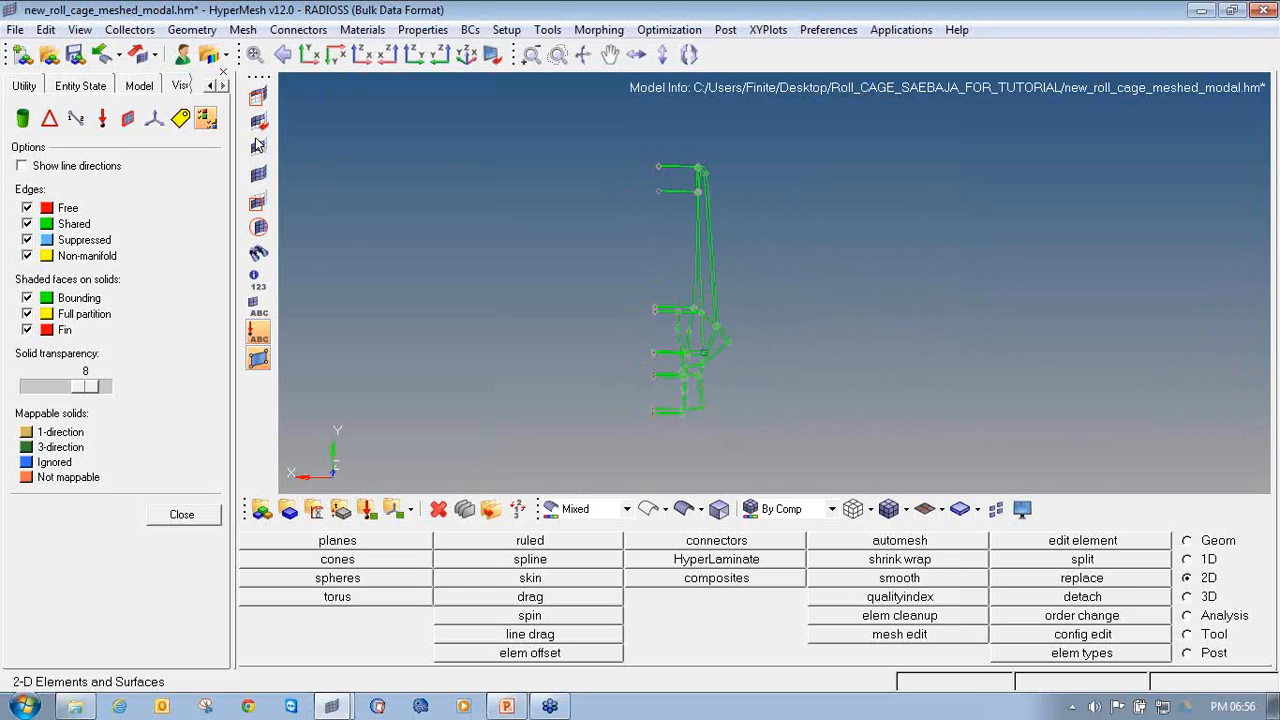
Recheck the free edges at close range with shared and suppressed edges hidden, and restore the edge display.
left_click(27, 224)
left_click(26, 240)
left_click_drag(911, 305, 840, 305, "ctrl")
left_click_drag(627, 393, 742, 314, "ctrl")
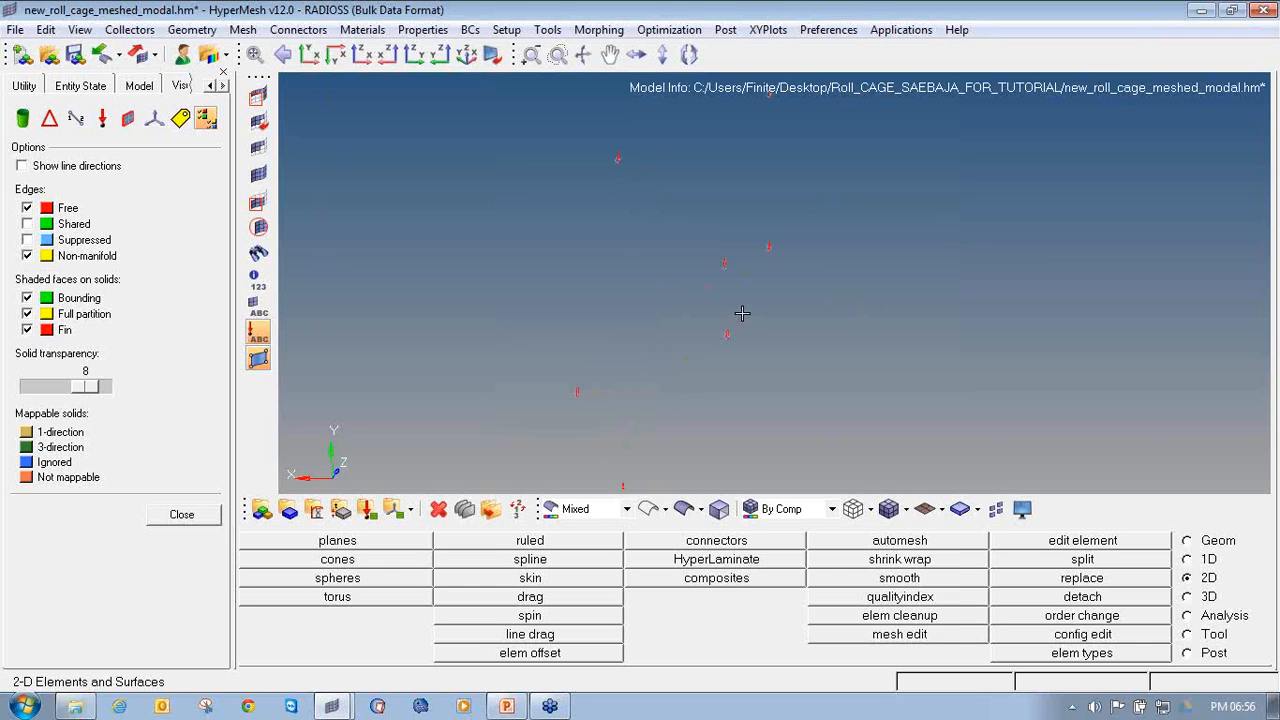
mouse_move(737, 374)
left_mouse_down("ctrl")
mouse_move(803, 369)
mouse_move(766, 300)
mouse_move(796, 285)
left_mouse_up("ctrl")
left_click(27, 224)
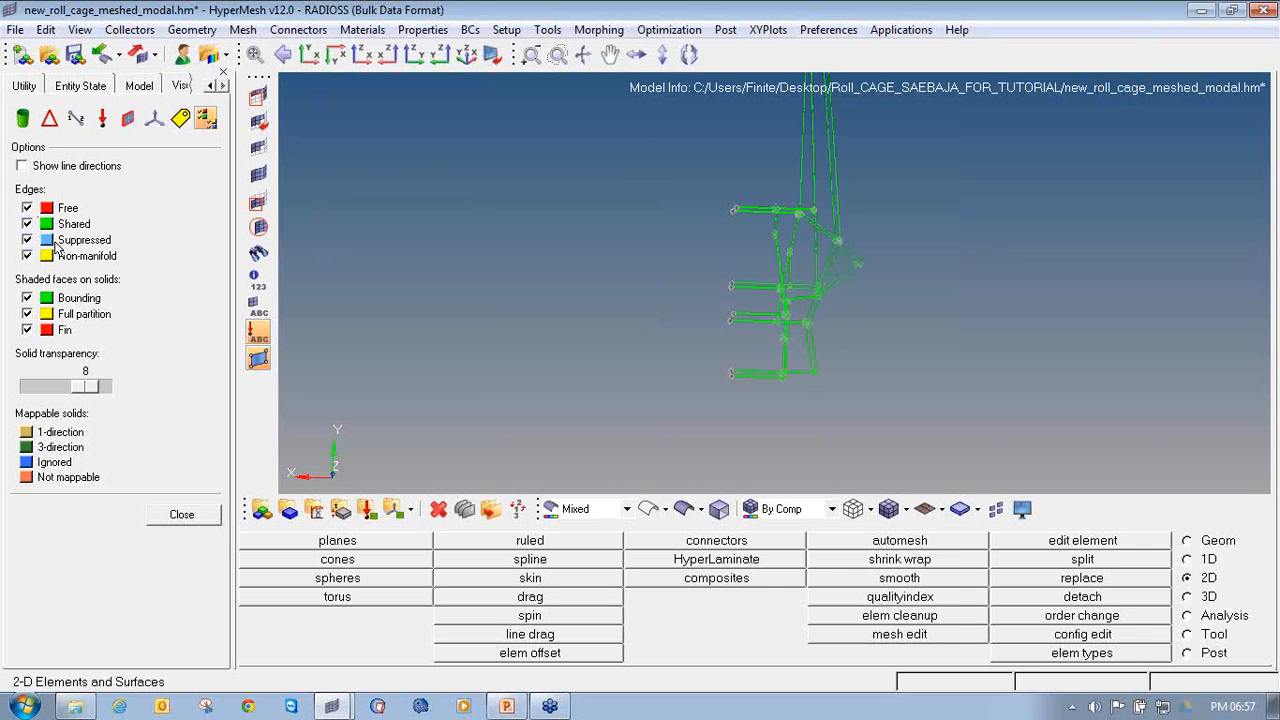
Examine the shaded surface joints where the upper side rail meets the uprights and the rear frame tubes.
left_click_drag(835, 286, 706, 280, "ctrl")
right_click_drag(777, 260, 646, 300, "ctrl")
scroll(648, 303, "up", 4, "ctrl")
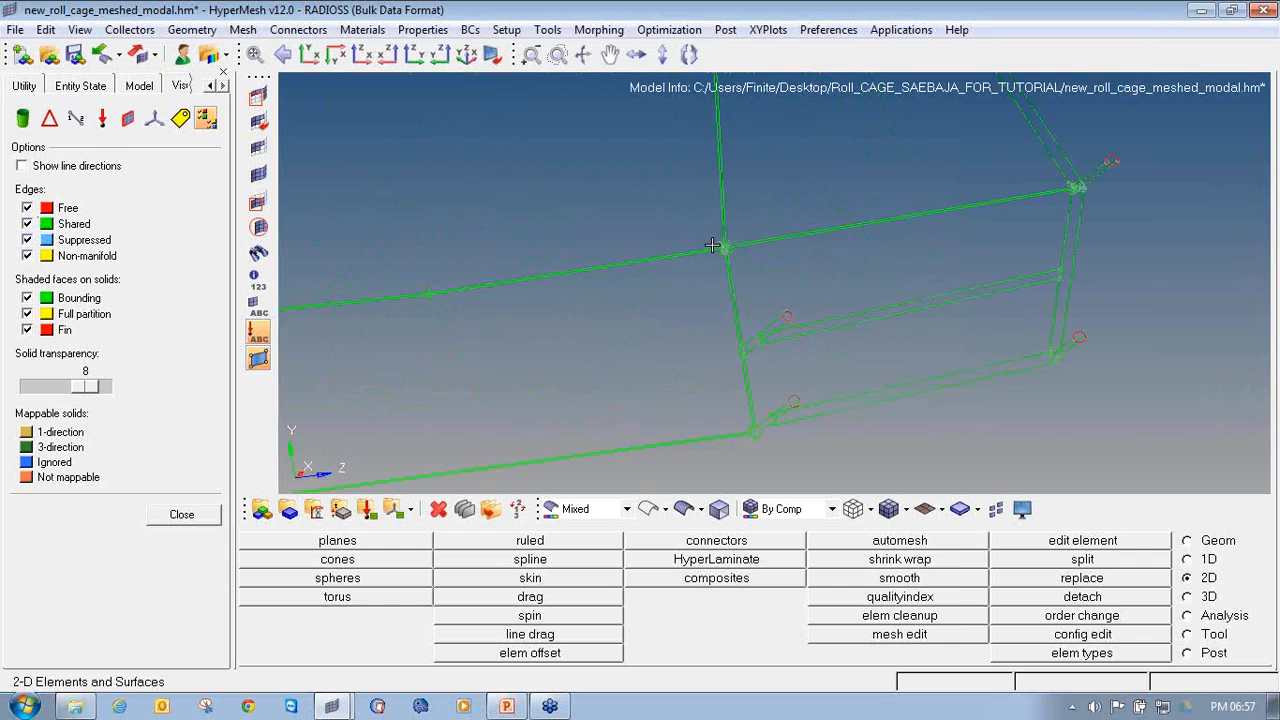
scroll(723, 246, "up", 6, "ctrl")
left_click(685, 509)
left_click_drag(880, 338, 830, 342, "ctrl")
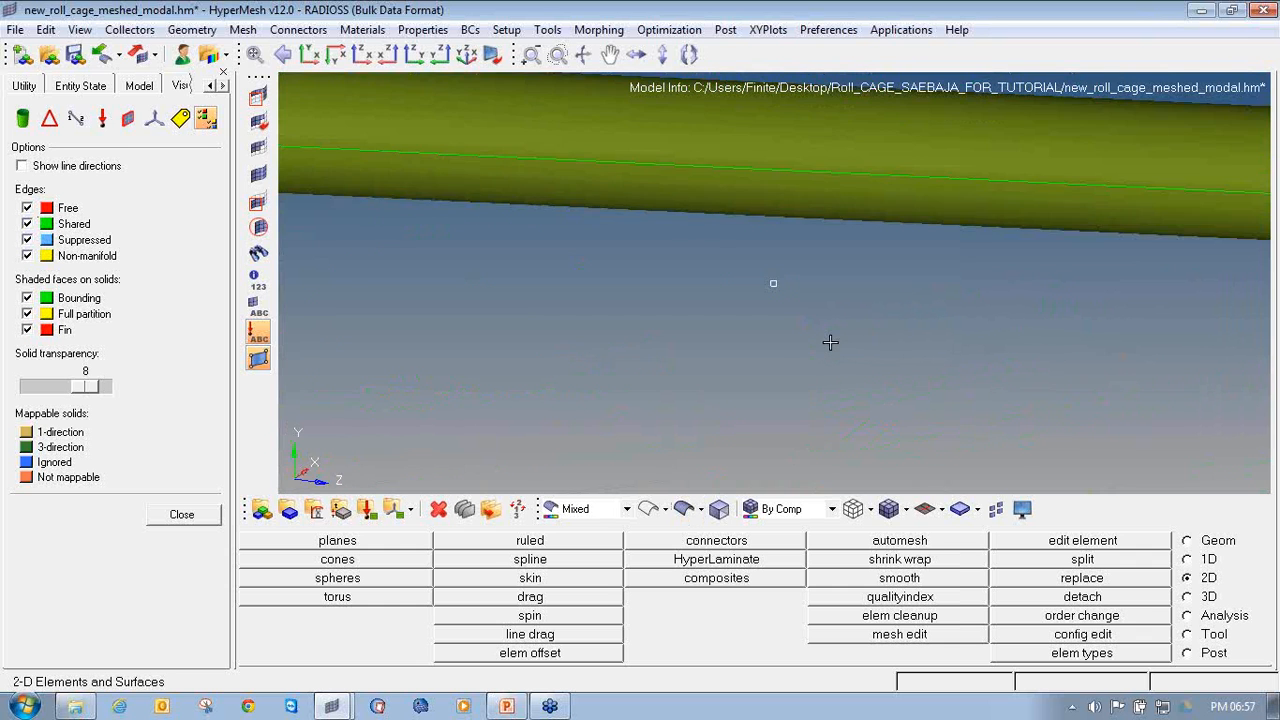
scroll(829, 342, "down", 6, "ctrl")
scroll(744, 308, "up", 6, "ctrl")
scroll(720, 354, "down", 3, "ctrl")
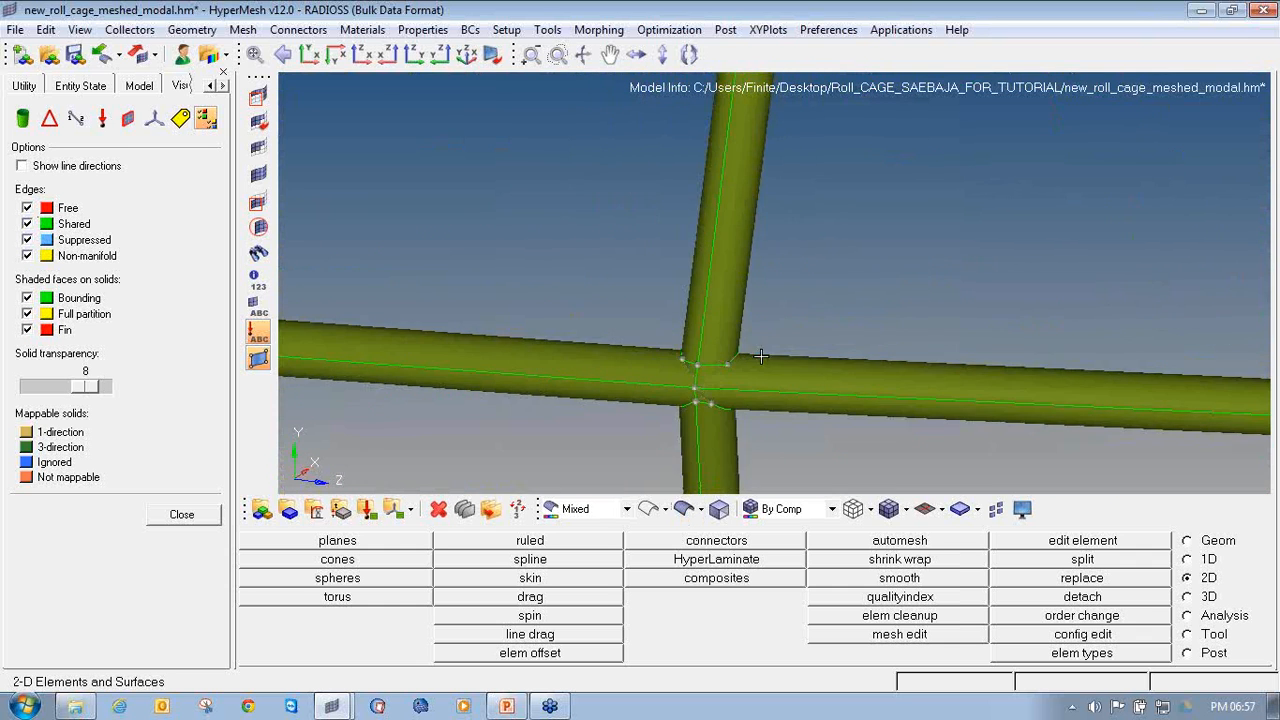
right_click_drag(1122, 350, 663, 263, "ctrl")
scroll(663, 263, "down", 4, "ctrl")
scroll(1097, 298, "up", 4, "ctrl")
right_click_drag(1077, 288, 974, 328, "ctrl")
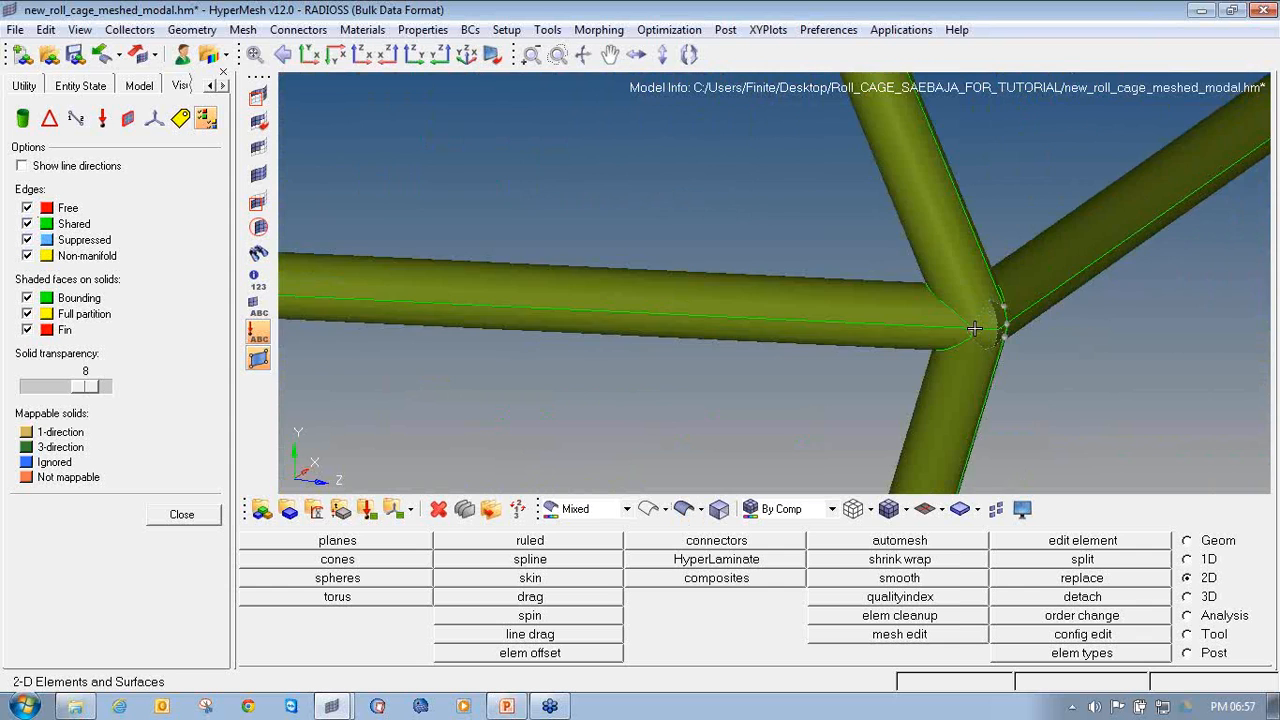
scroll(974, 328, "up", 3, "ctrl")
left_click_drag(1027, 397, 943, 349, "ctrl")
scroll(943, 349, "down", 7, "ctrl")
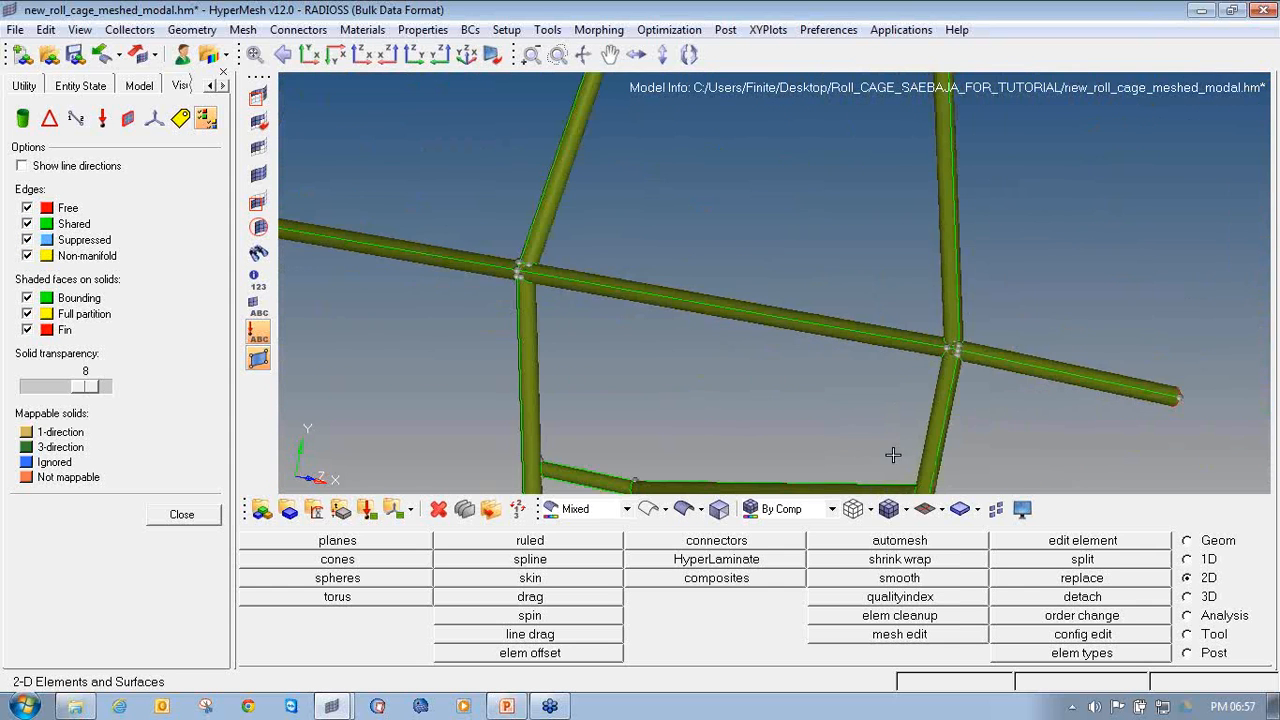
scroll(893, 455, "down", 3, "ctrl")
scroll(943, 434, "up", 2, "ctrl")
scroll(782, 318, "up", 4, "ctrl")
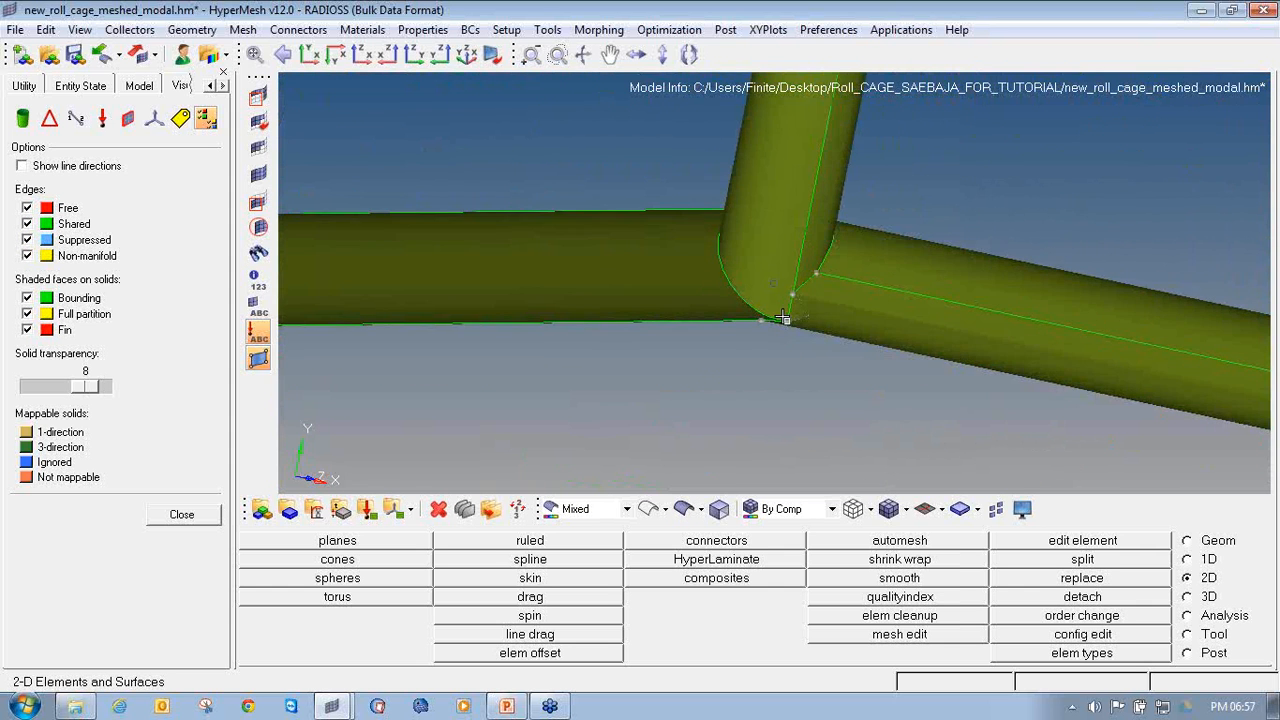
left_click_drag(783, 318, 983, 308, "ctrl")
scroll(740, 305, "down", 5, "ctrl")
right_click_drag(731, 306, 1034, 346, "ctrl")
scroll(955, 333, "down", 5, "ctrl")
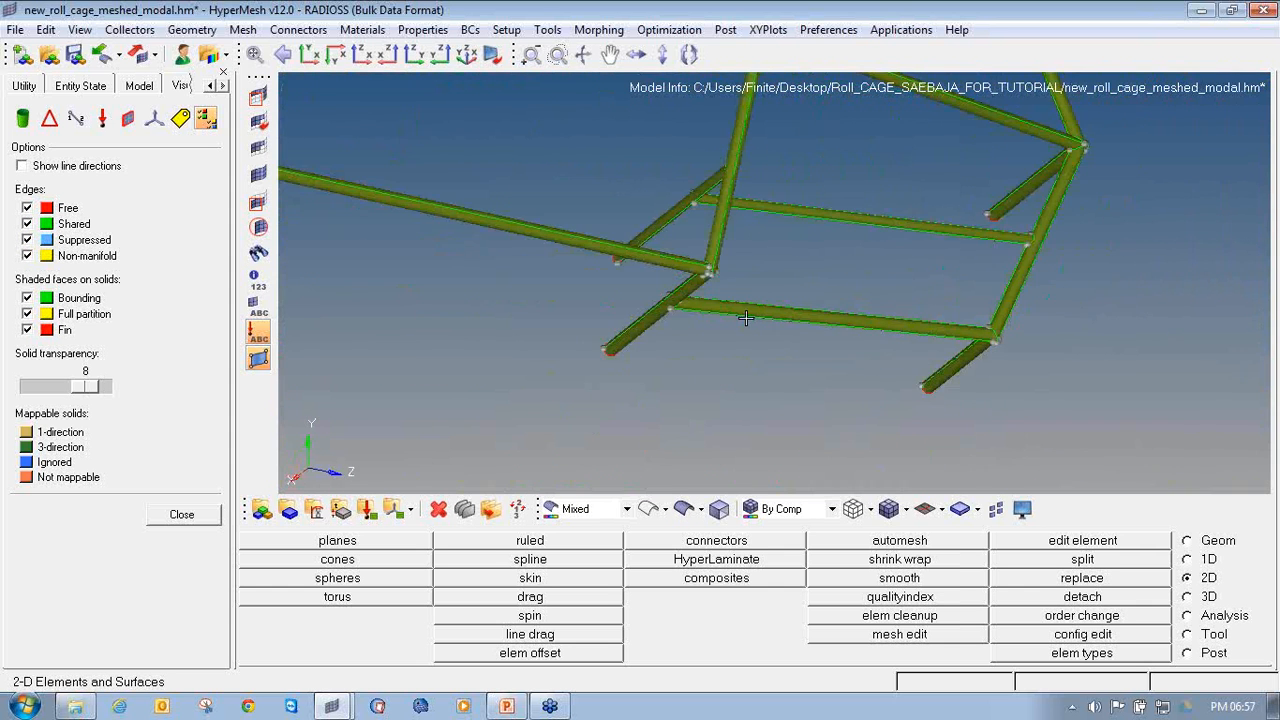
Examine the lower rear joints, the side rail intersection and the front cross-tube junction for connected surfaces.
left_click_drag(646, 319, 689, 335, "ctrl")
scroll(760, 302, "down", 5, "ctrl")
scroll(811, 263, "up", 4, "ctrl")
left_click_drag(638, 397, 671, 323, "ctrl")
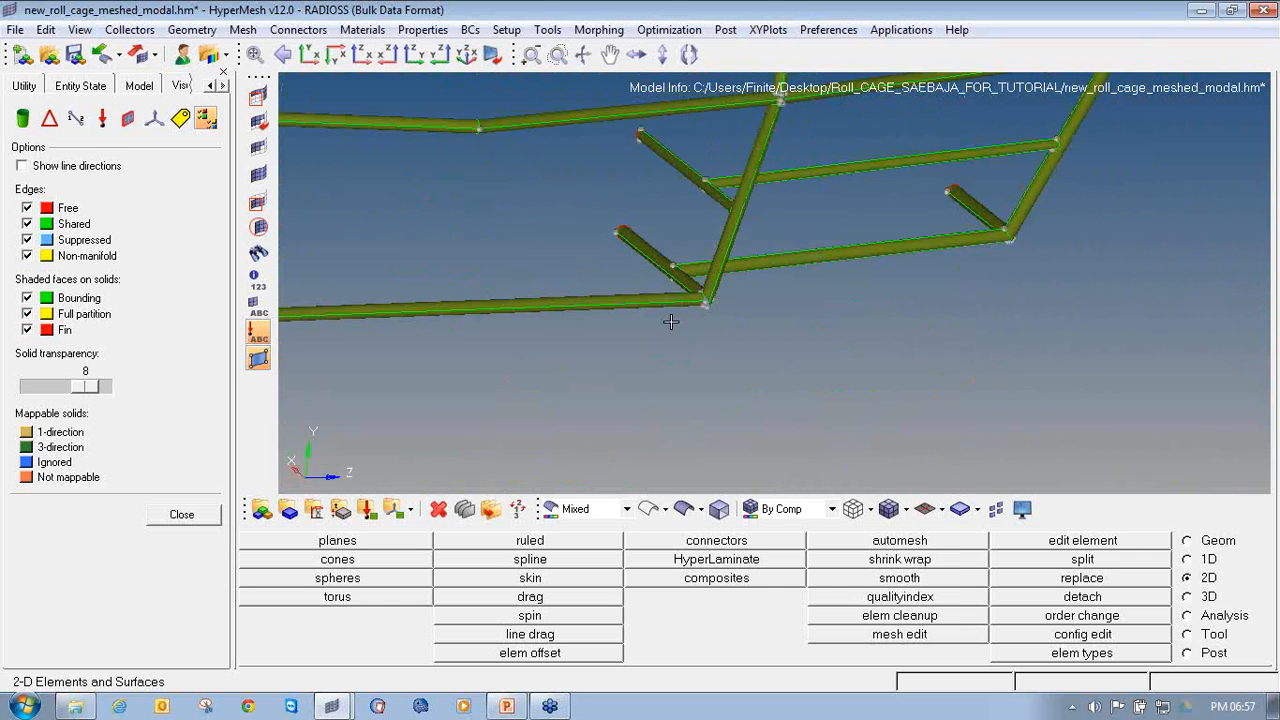
scroll(671, 323, "up", 4, "ctrl")
scroll(872, 216, "up", 4, "ctrl")
left_click_drag(758, 243, 807, 326, "ctrl")
scroll(493, 255, "down", 6, "ctrl")
mouse_move(493, 255)
left_mouse_down("ctrl")
mouse_move(471, 326)
mouse_move(498, 262)
left_mouse_up("ctrl")
scroll(498, 262, "down", 4, "ctrl")
left_click_drag(855, 201, 580, 326, "ctrl")
right_click_drag(580, 326, 807, 324, "ctrl")
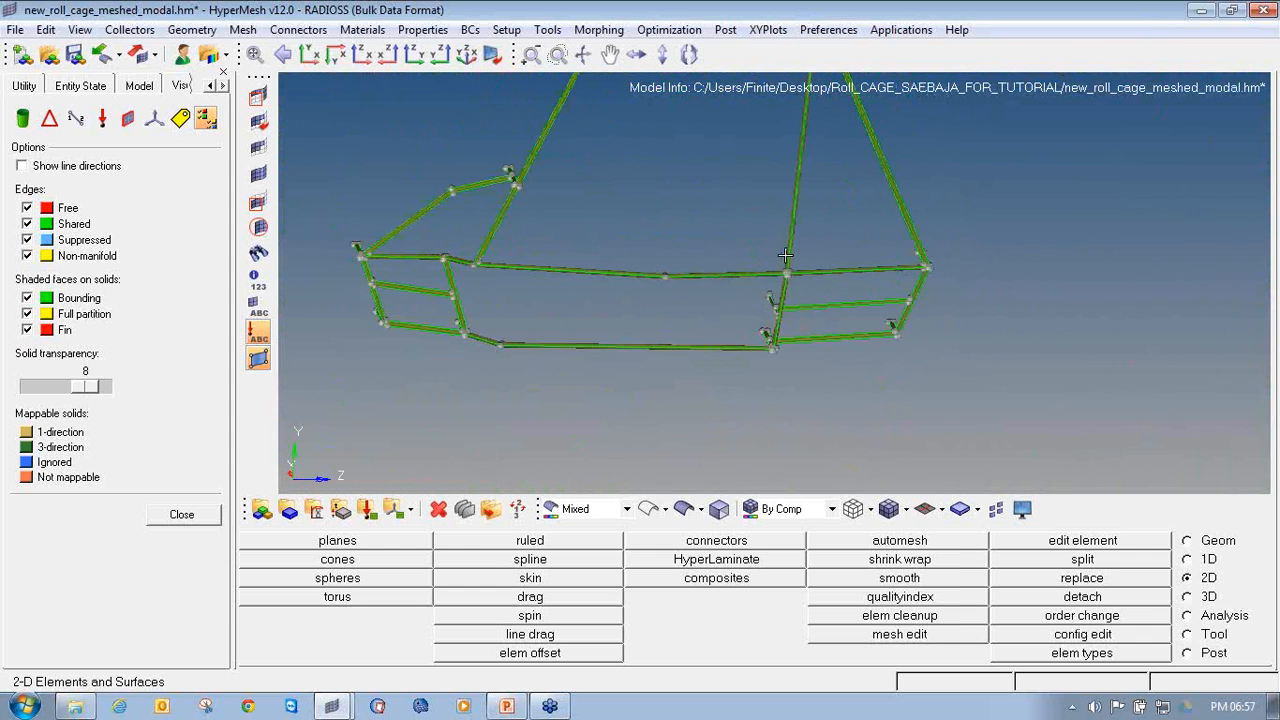
scroll(785, 256, "up", 6, "ctrl")
scroll(800, 340, "down", 8, "ctrl")
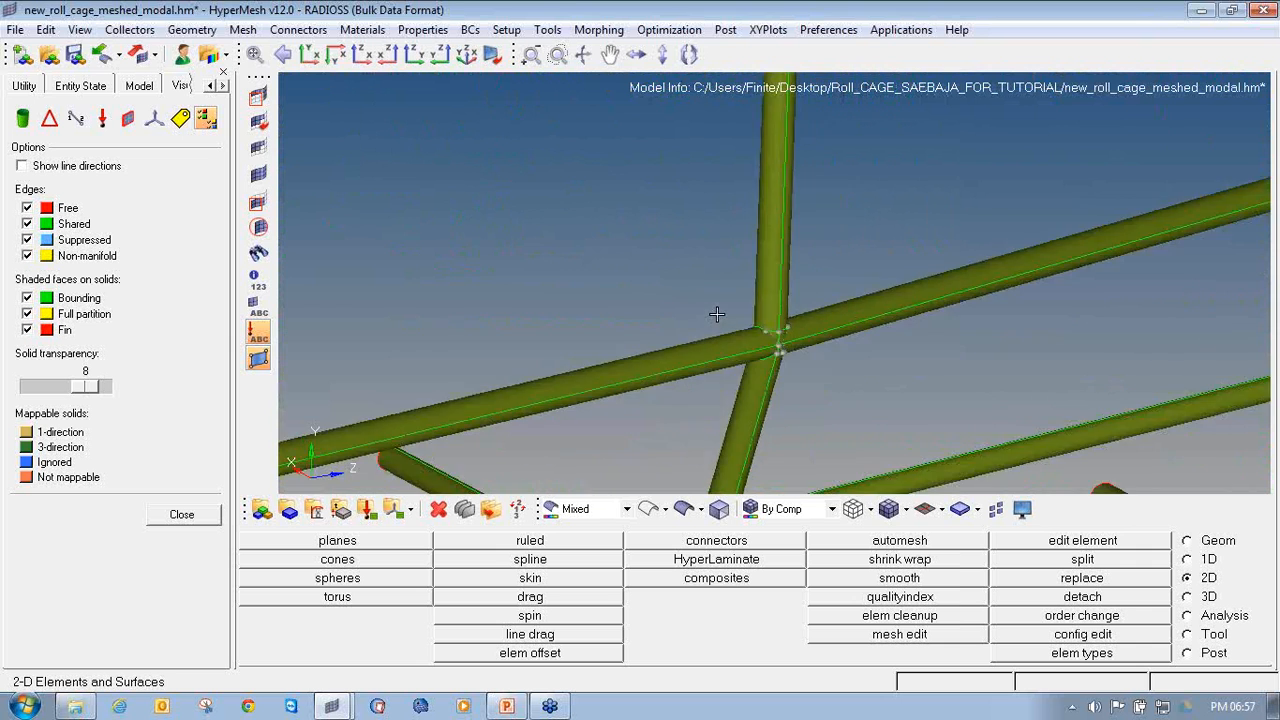
scroll(698, 318, "up", 8, "ctrl")
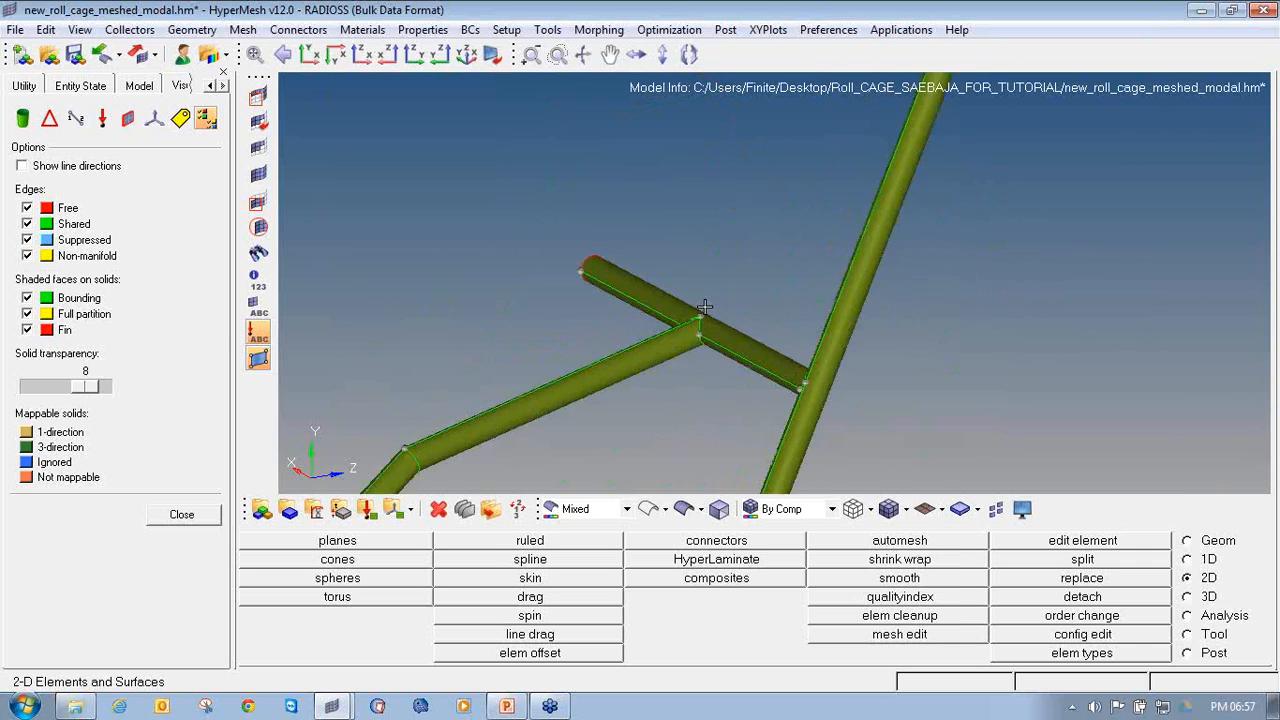
scroll(685, 338, "down", 8, "ctrl")
left_click_drag(685, 338, 607, 297, "ctrl")
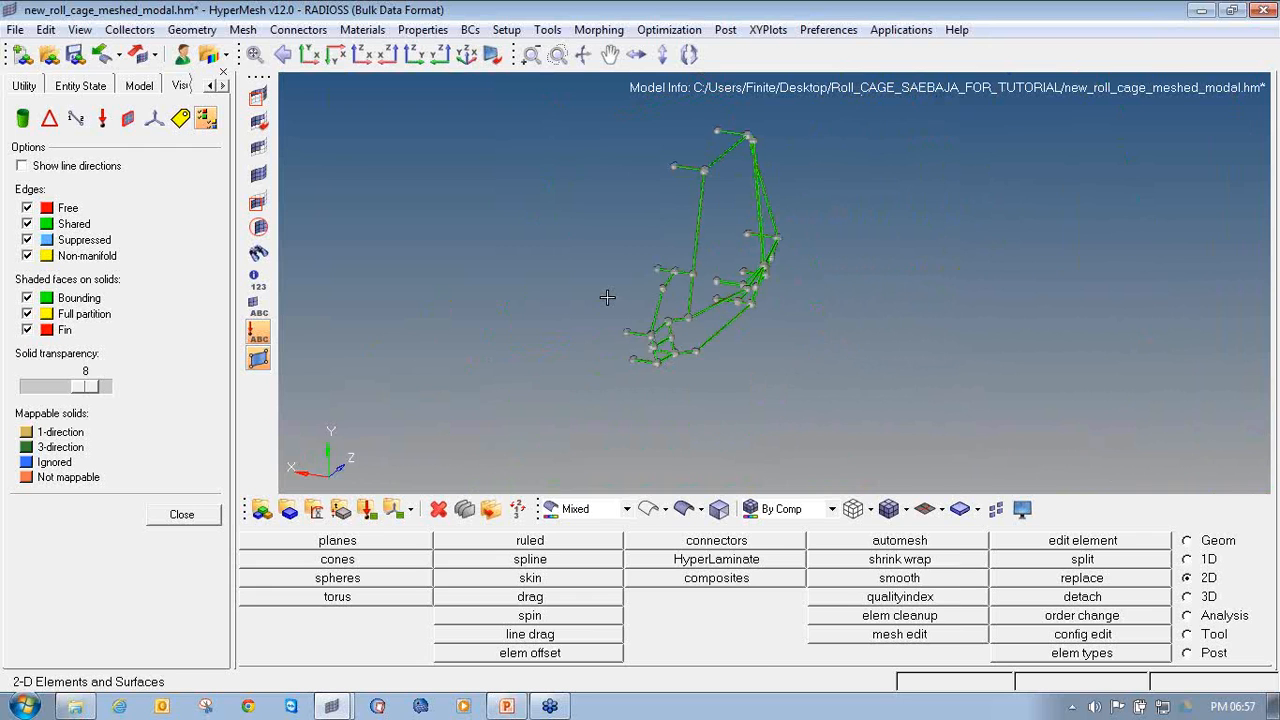
key("F11")
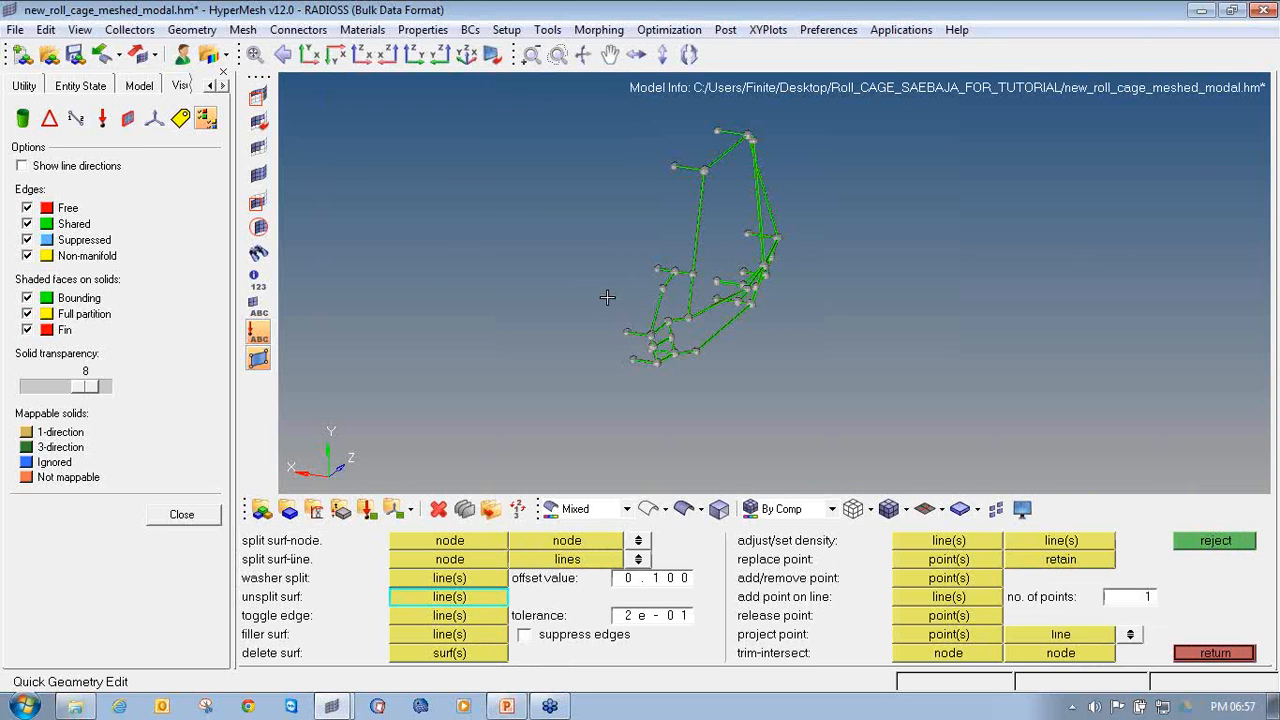
left_click(441, 566)
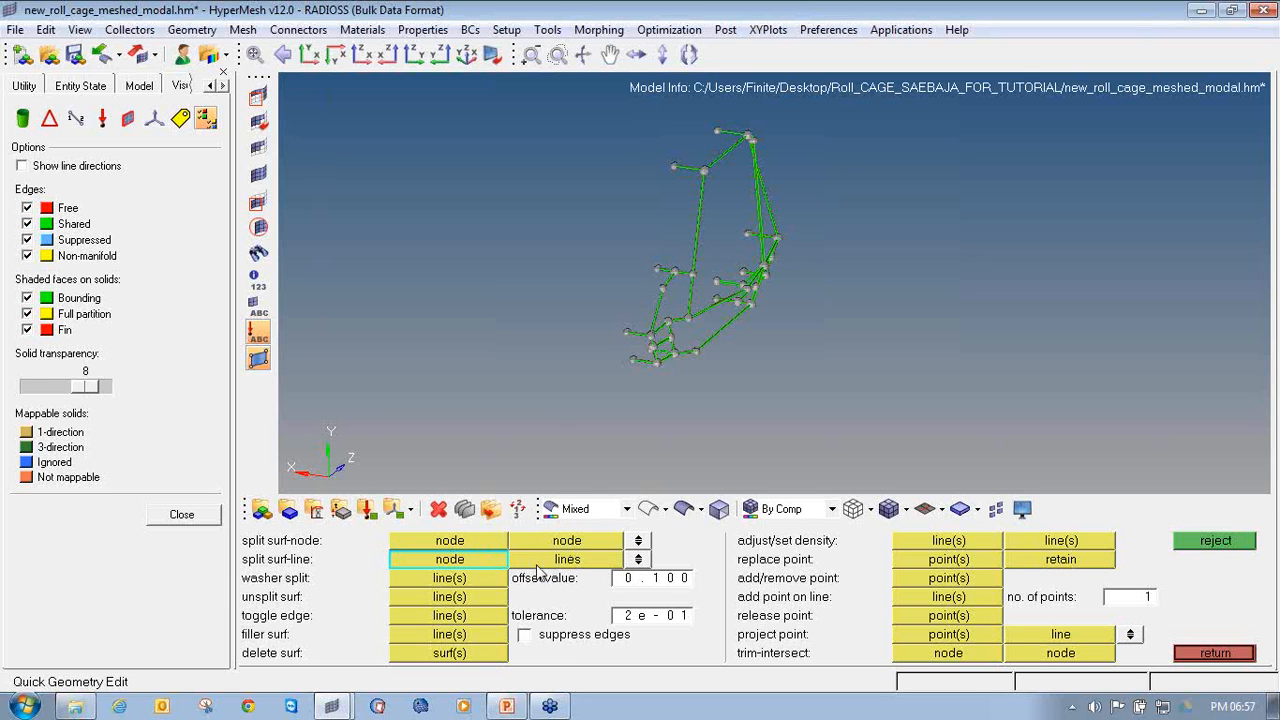
left_click(444, 603)
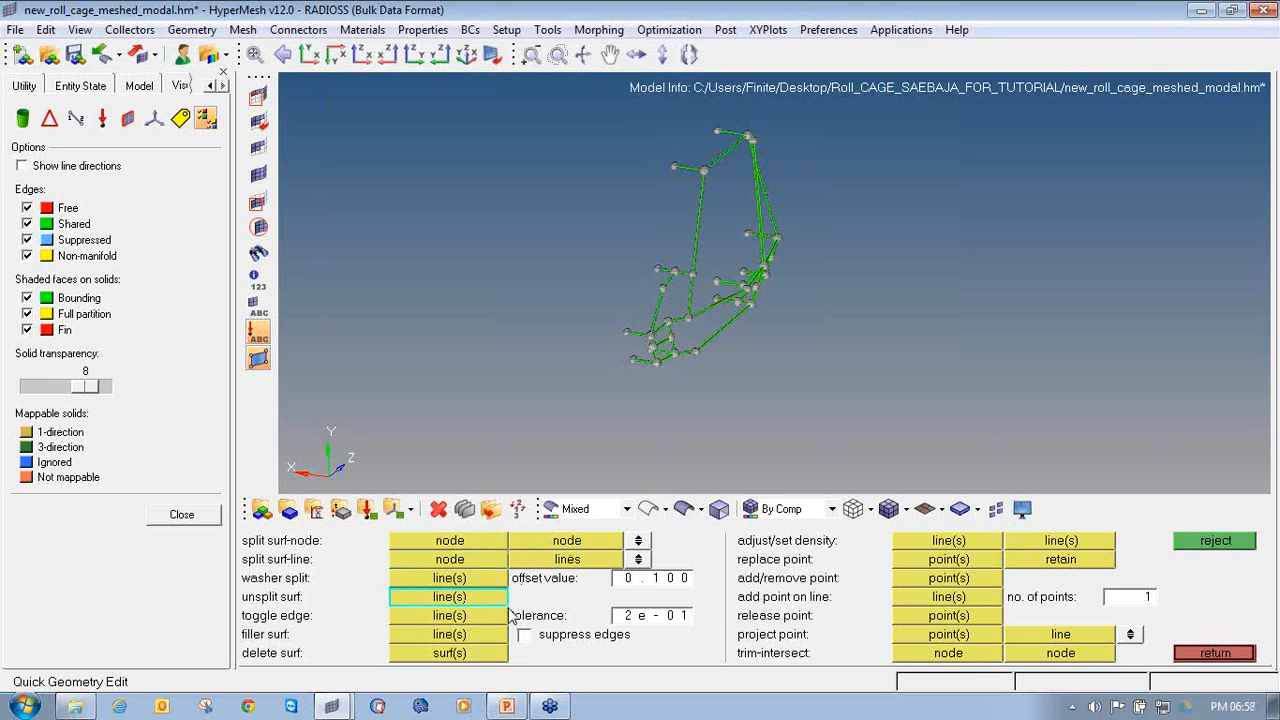
left_click(478, 618)
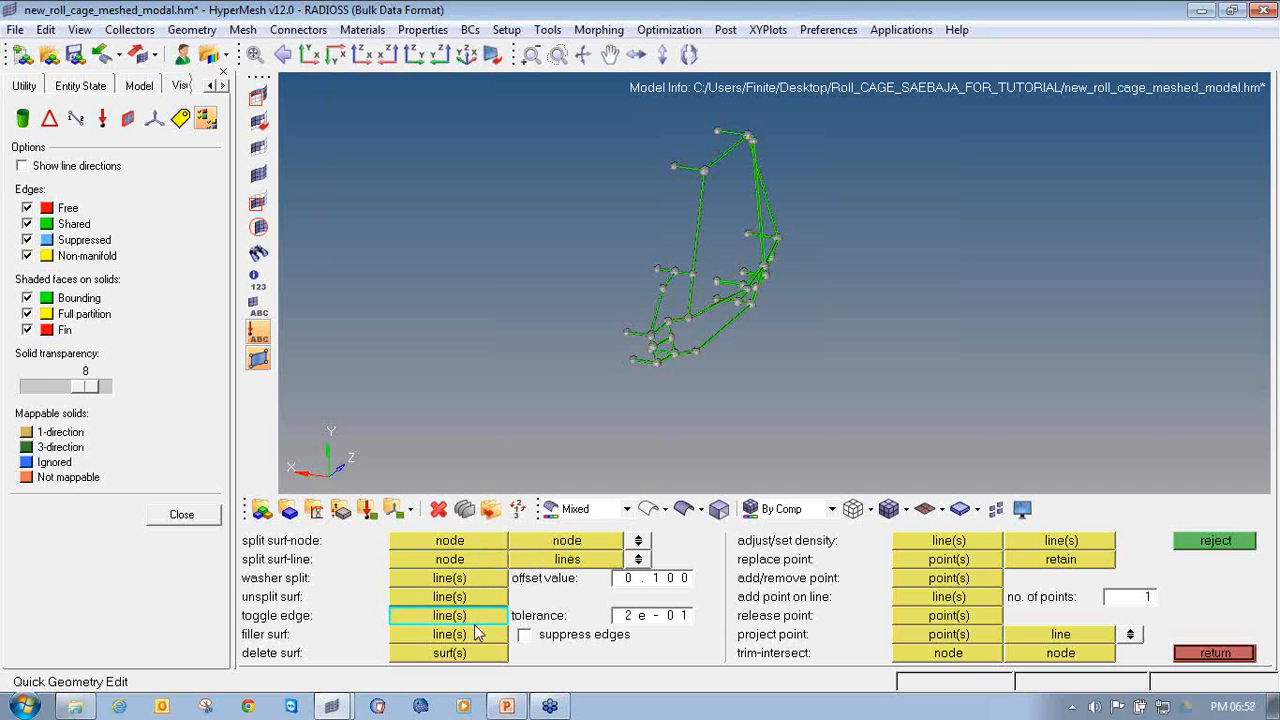
left_click(471, 638)
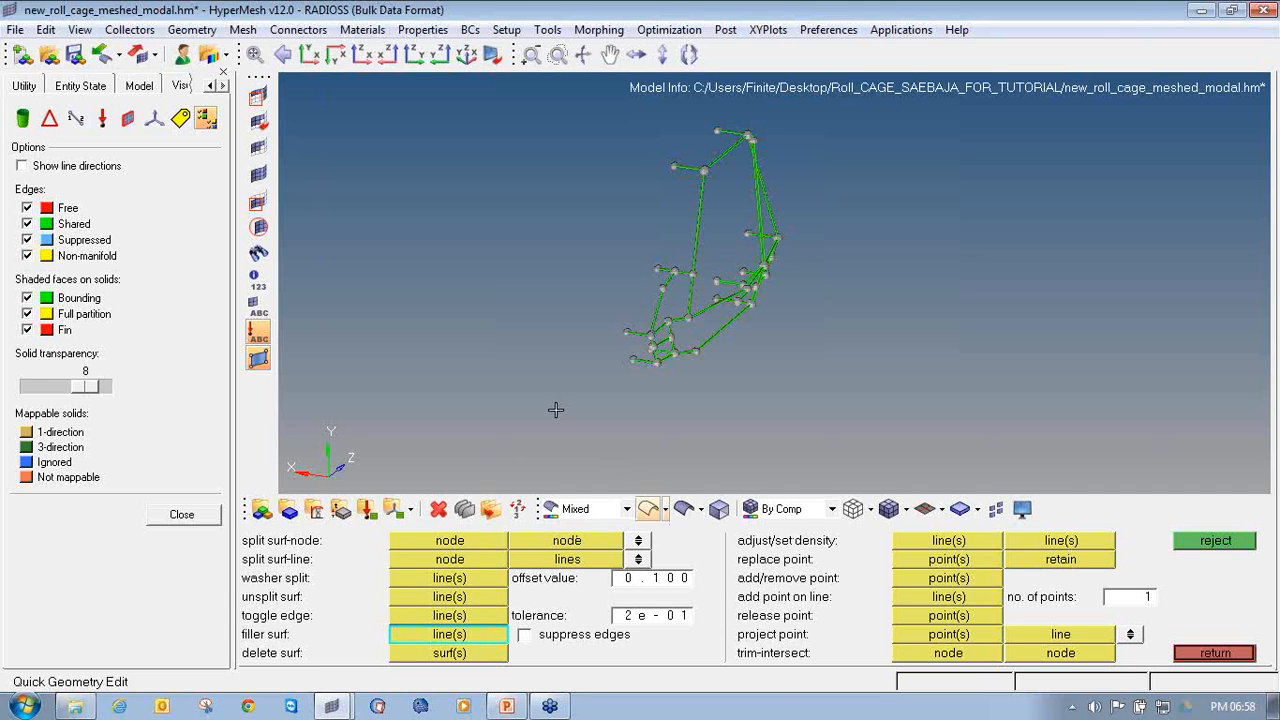
left_click(918, 561)
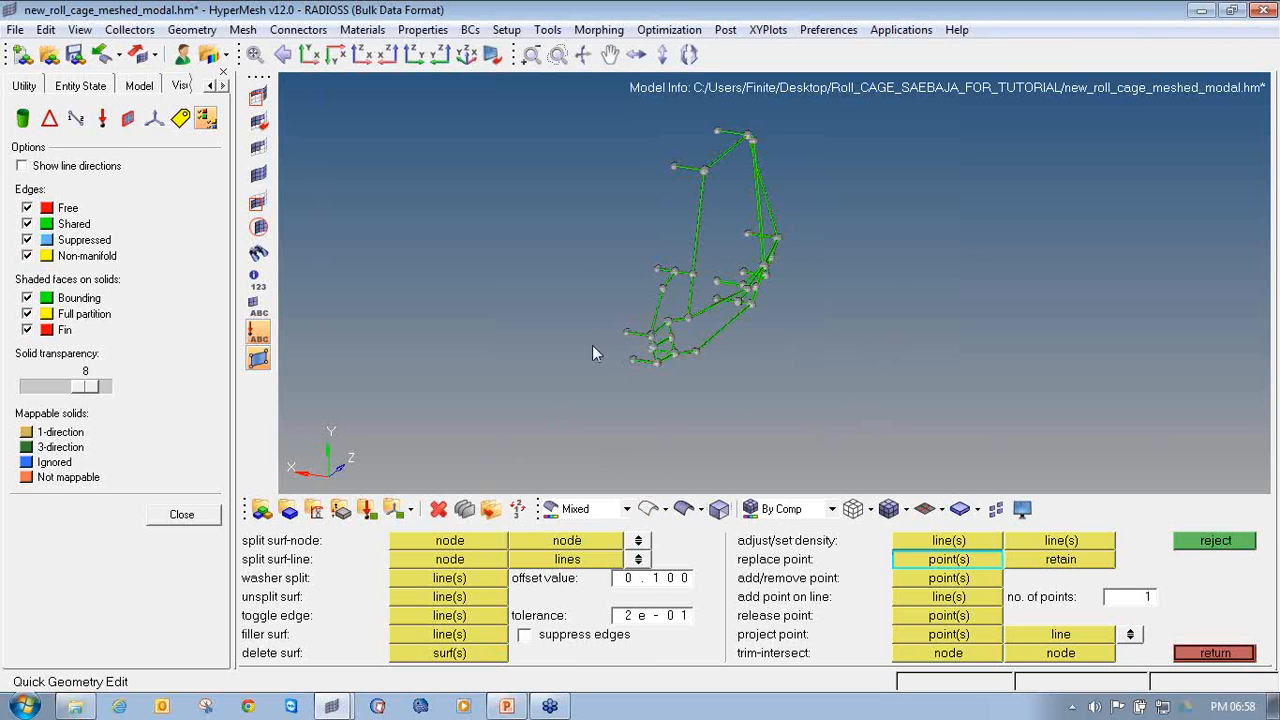
left_click(1215, 653)
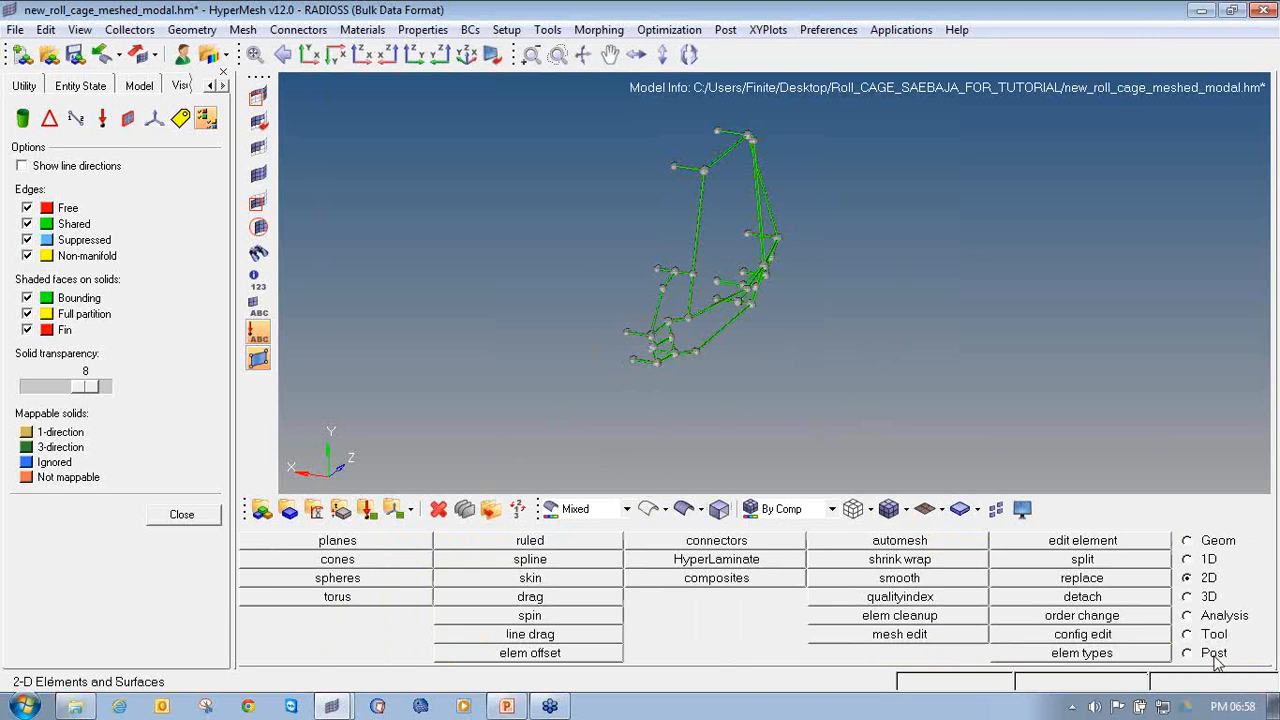
Review the surface edit options for extending surfaces and for trimming them with planes, other surfaces and lines.
key("shift+F9")
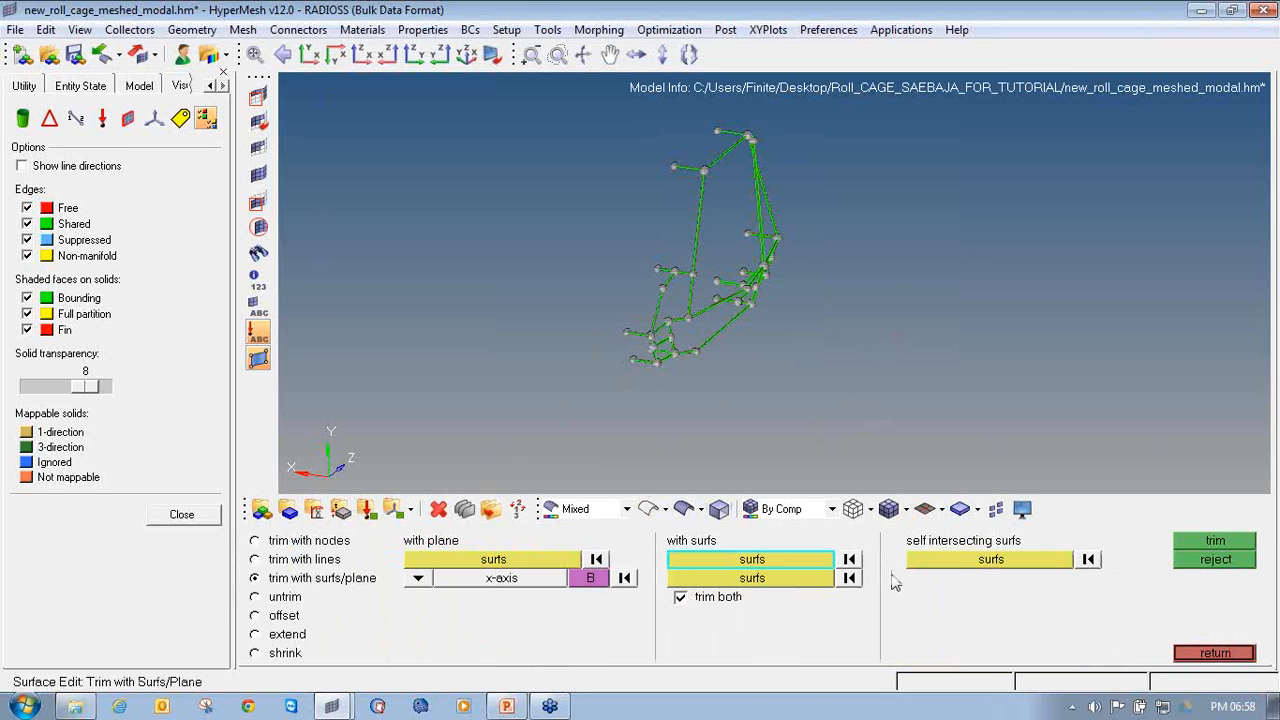
left_click(293, 634)
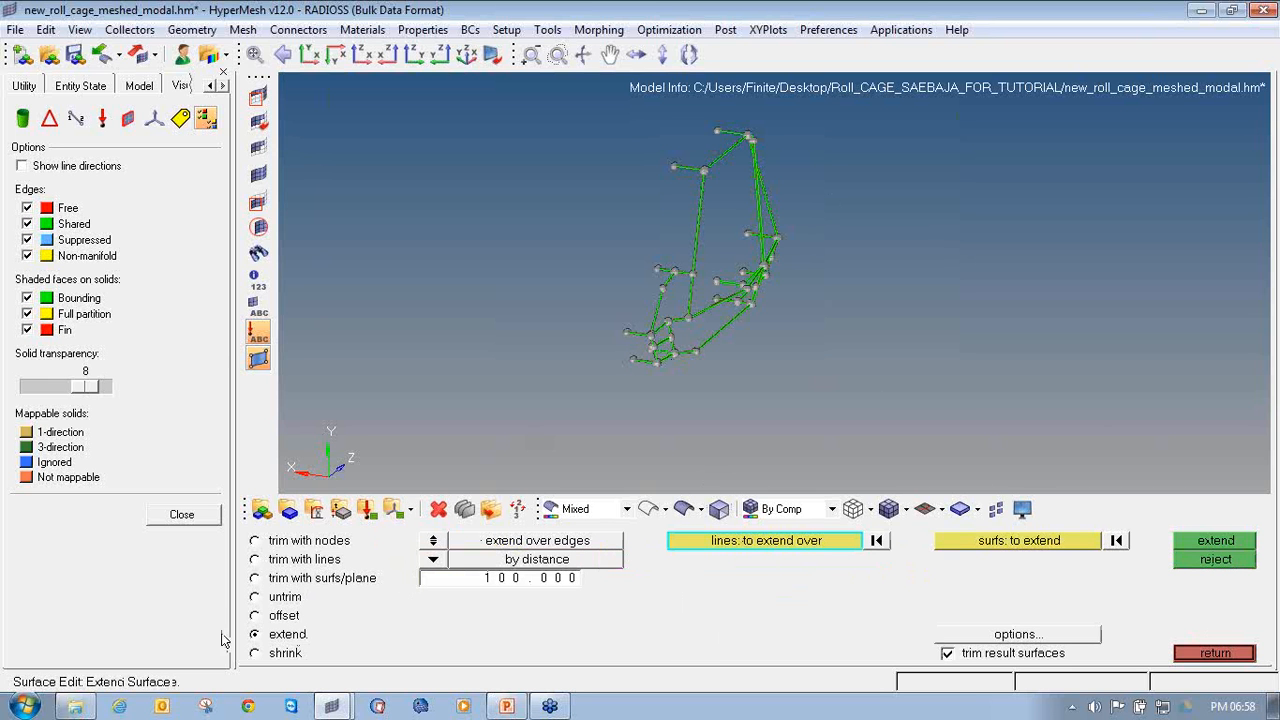
left_click(338, 580)
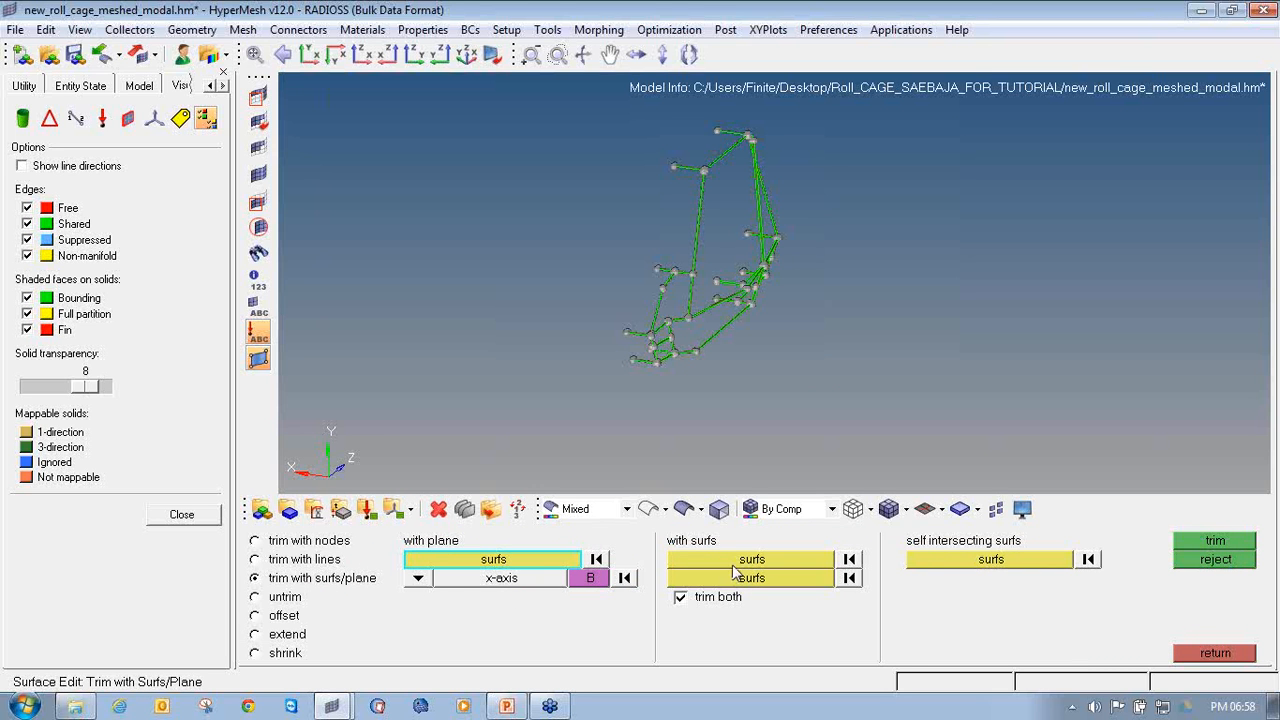
left_click(326, 560)
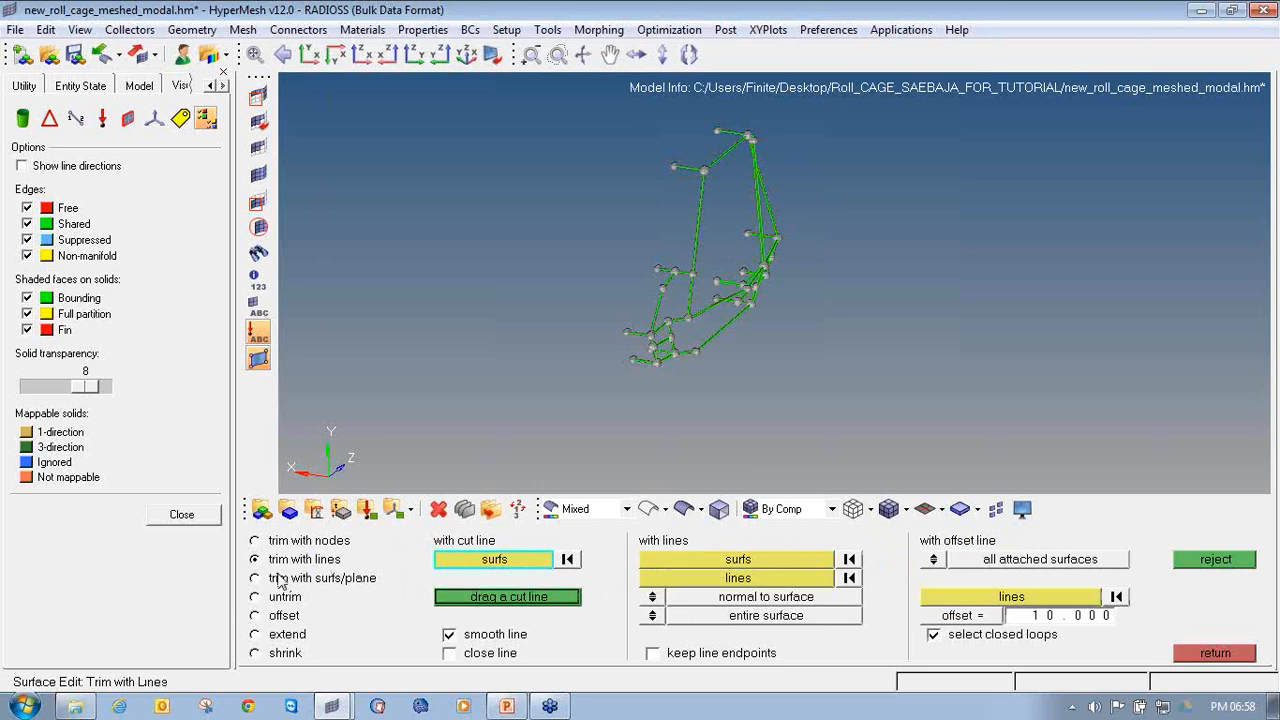
left_click(676, 560)
left_click(733, 580)
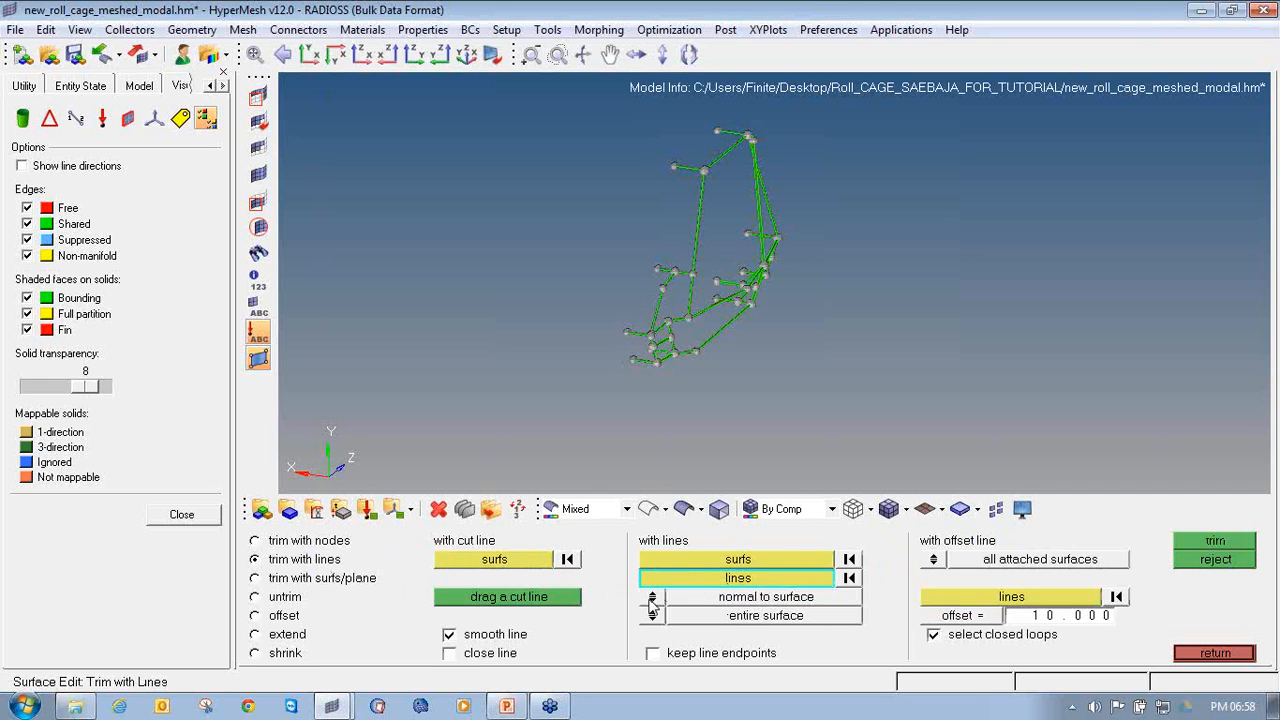
left_click(652, 600)
left_click(652, 600)
left_click(1185, 652)
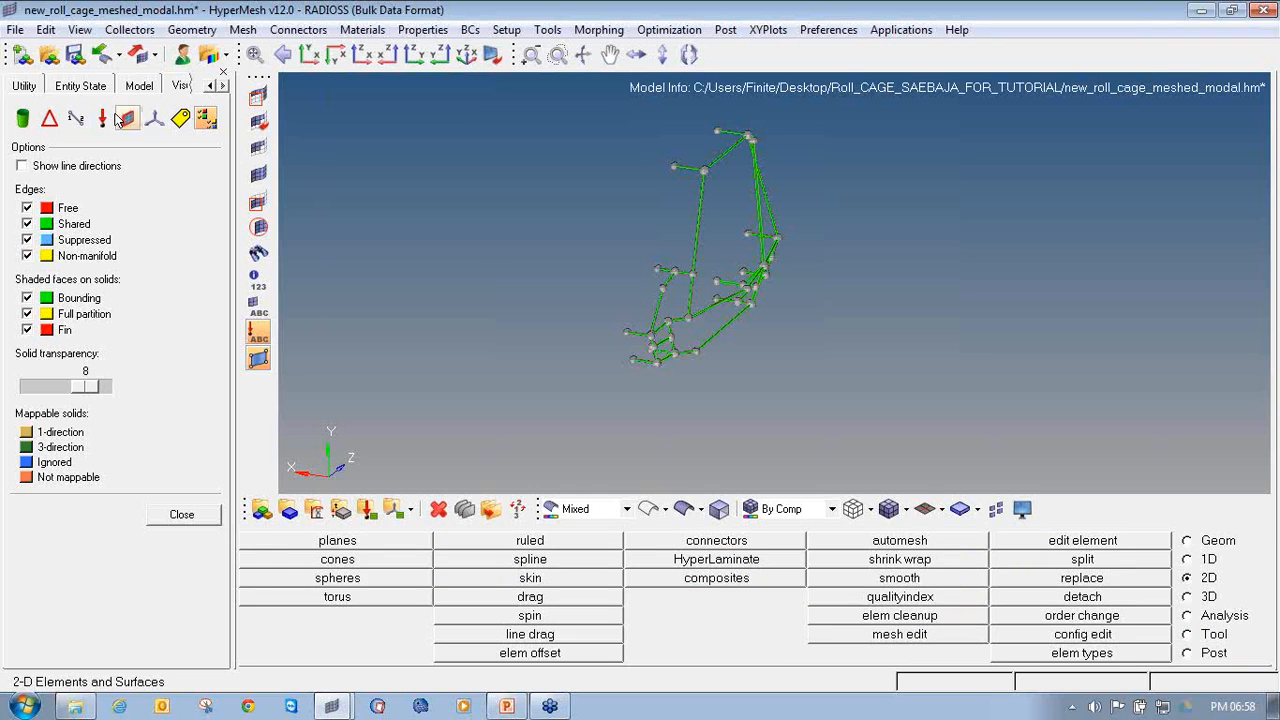
Review the mask tool and the delete tool with surfaces chosen as the entity type, without deleting anything.
left_click(256, 95)
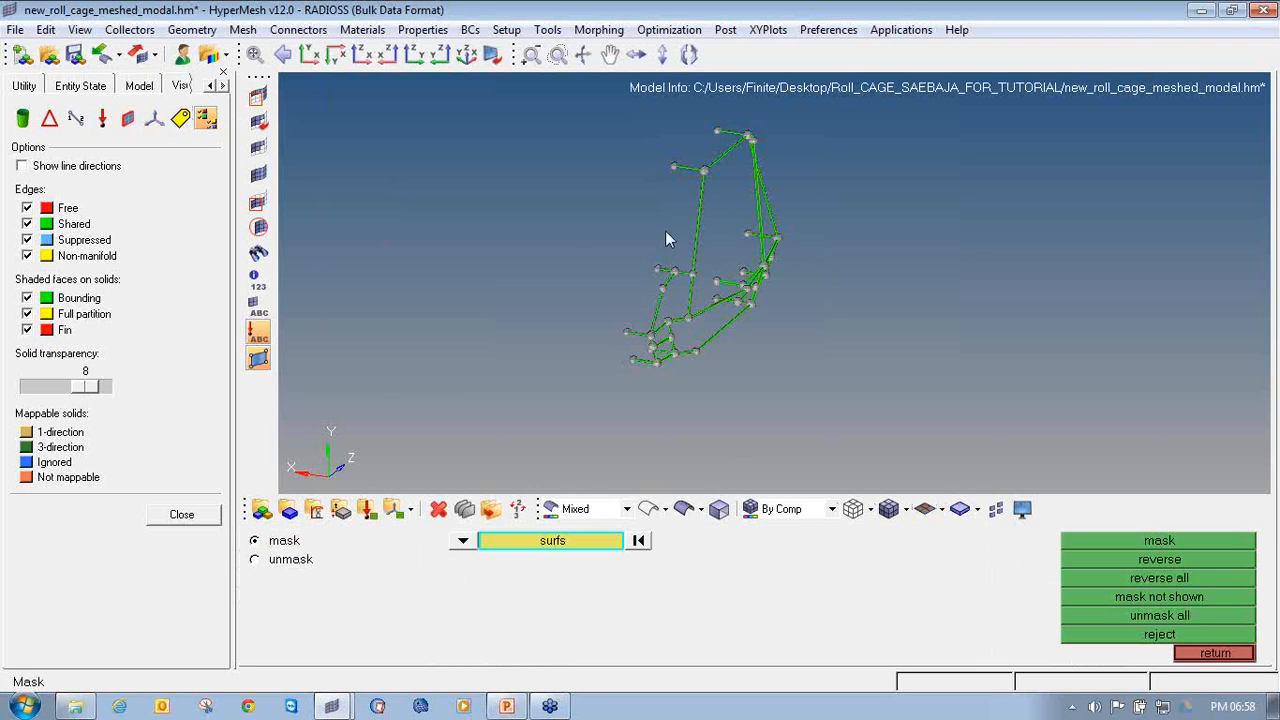
left_click(438, 509)
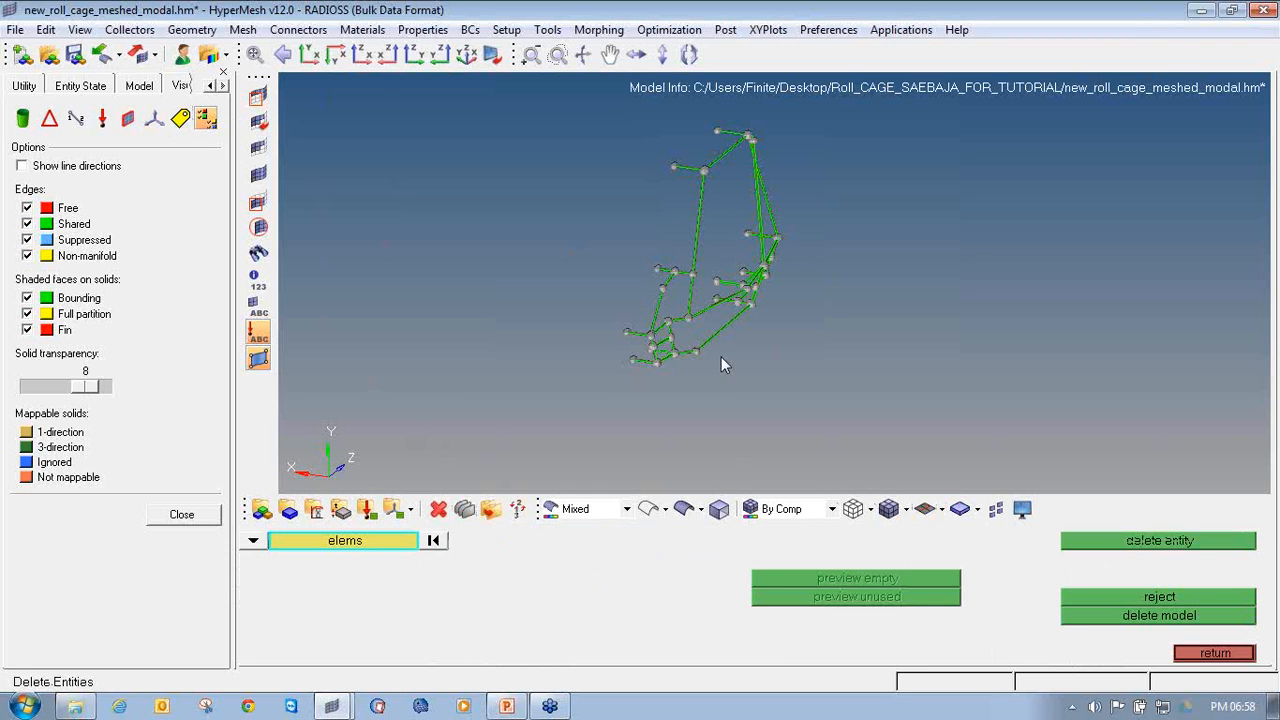
left_click(255, 541)
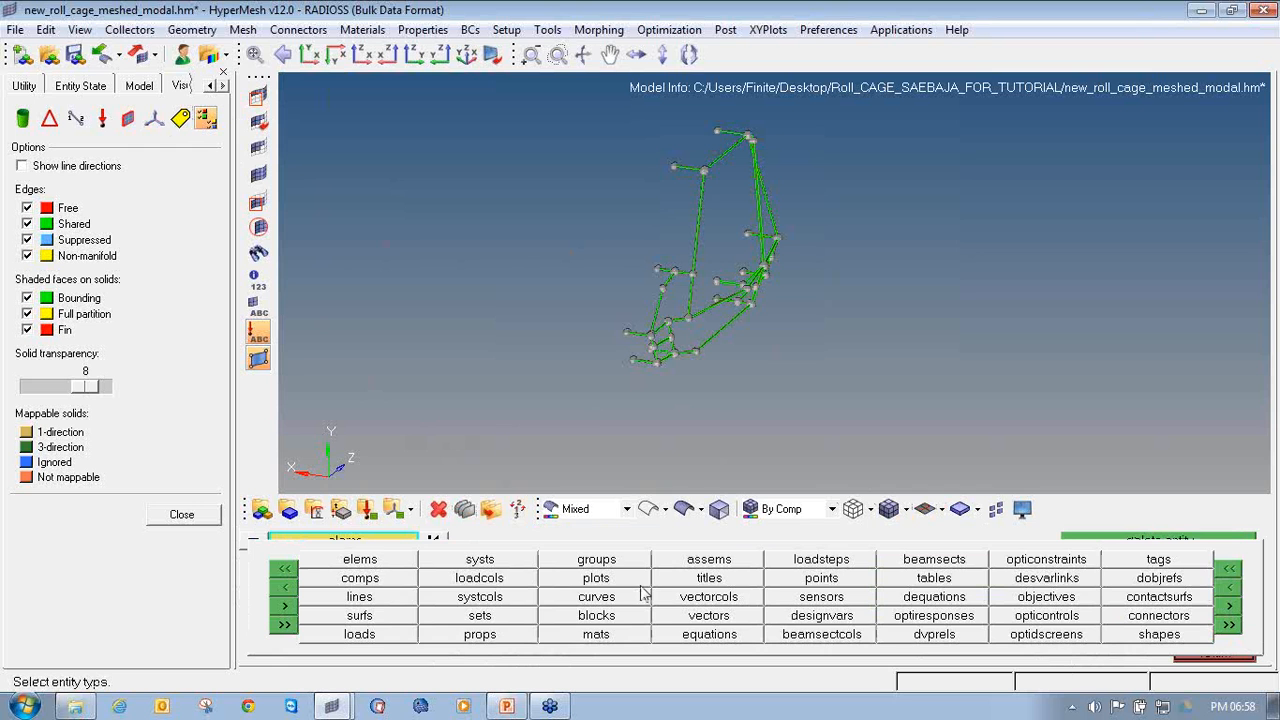
left_click(362, 615)
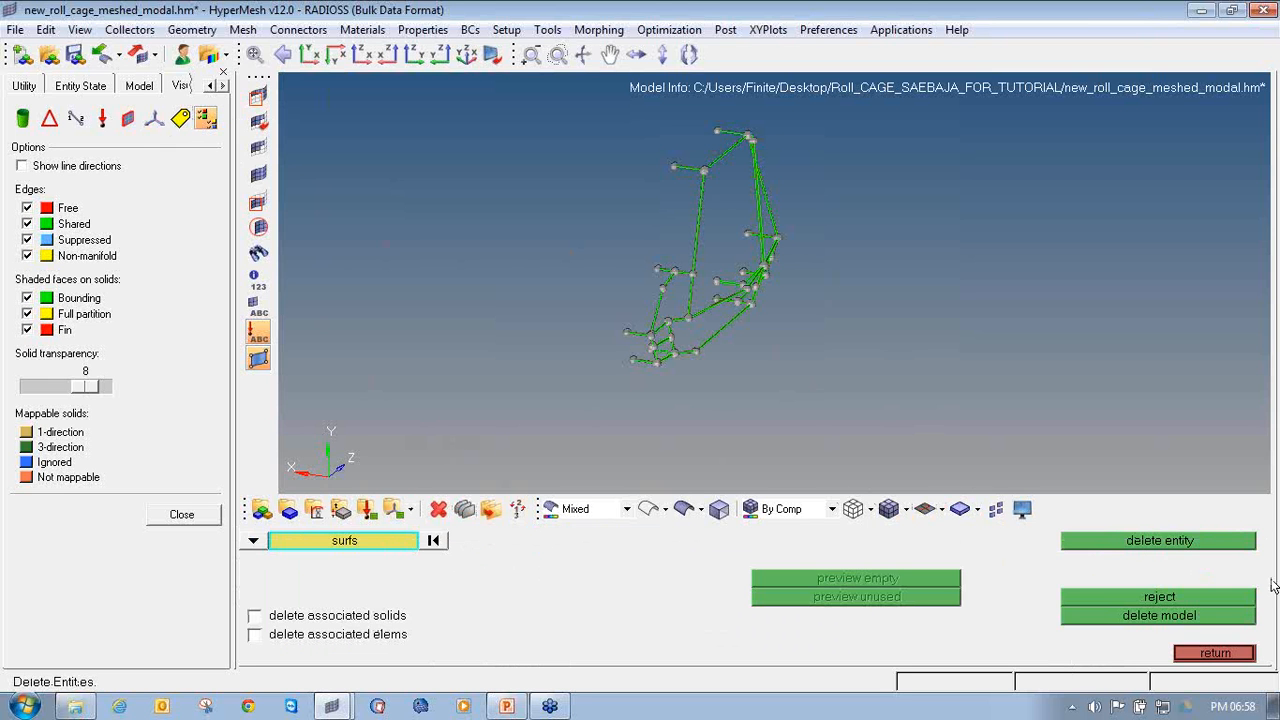
left_click(1215, 653)
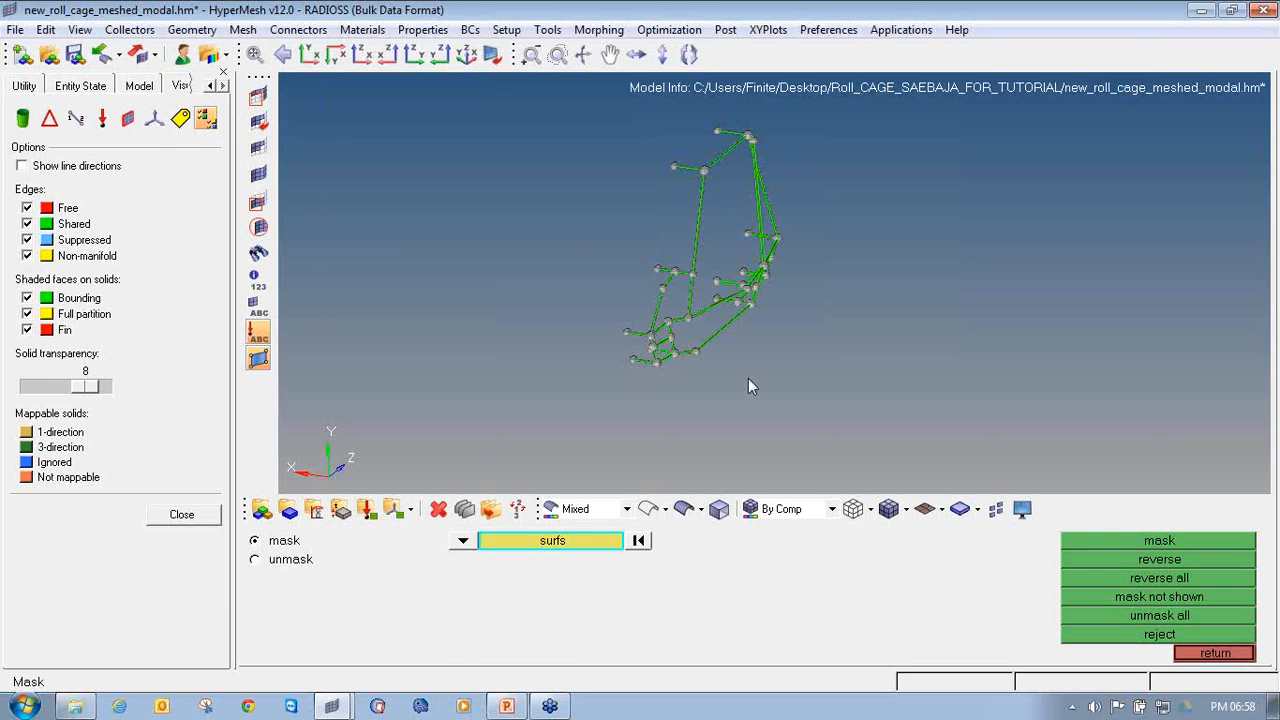
Close the topology visualization options and leave the mask tool.
left_click_drag(752, 387, 798, 233, "ctrl")
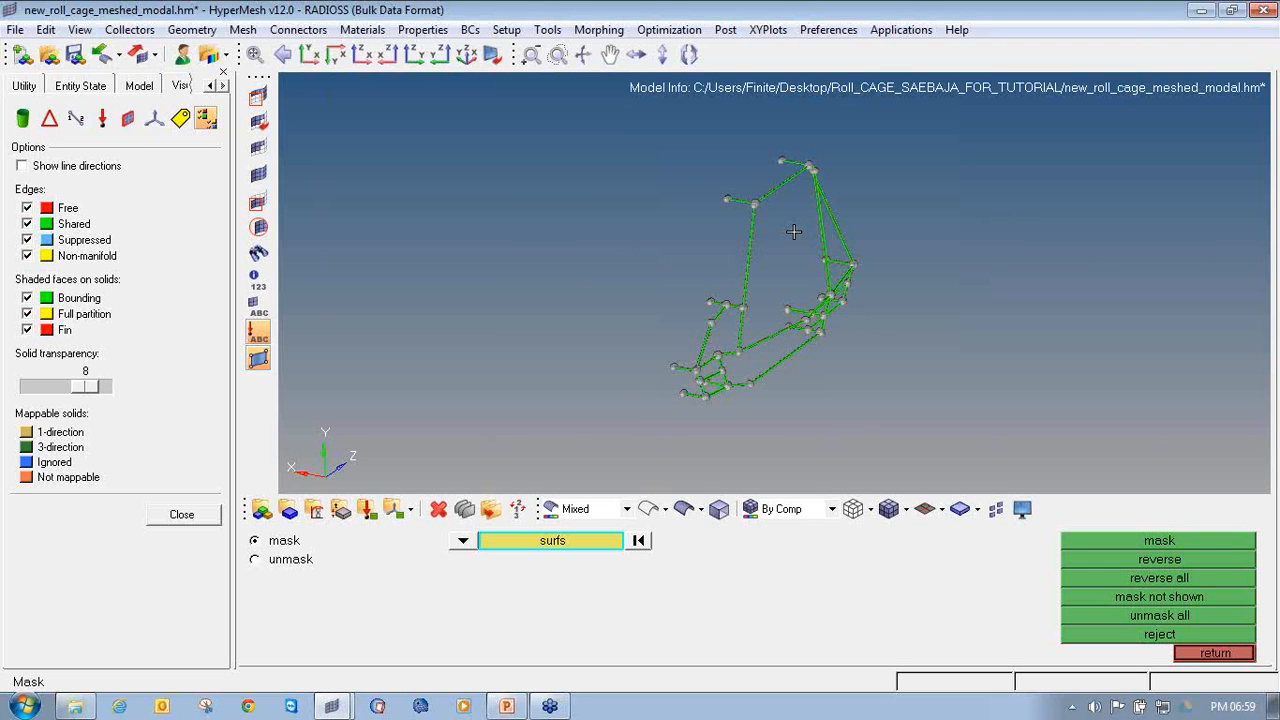
left_click(171, 518)
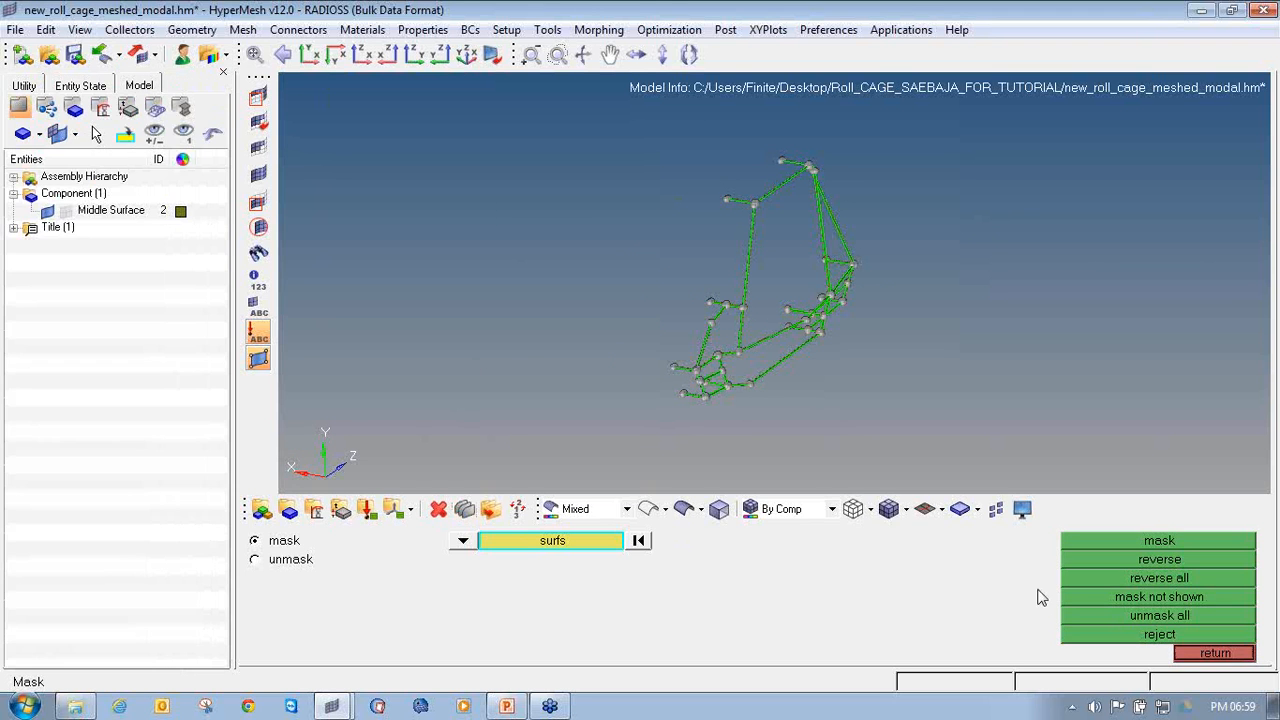
left_click(1230, 653)
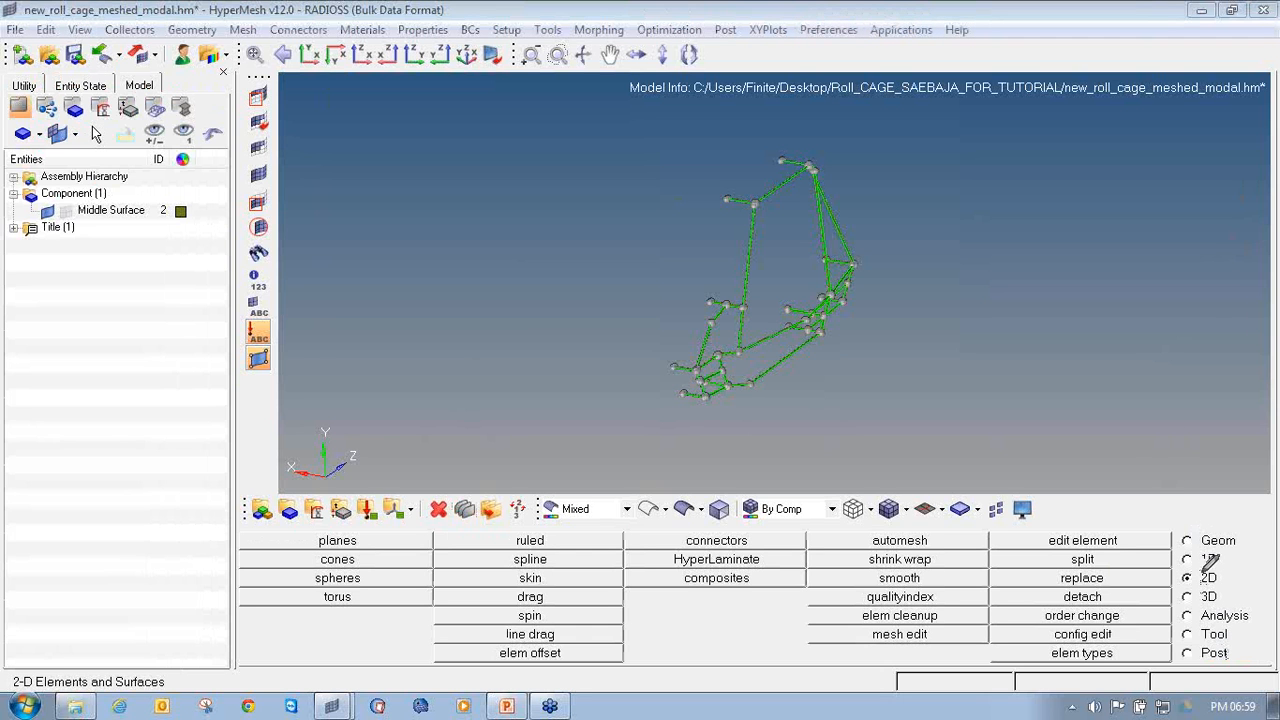
mouse_move(1217, 568)
left_mouse_down()
mouse_move(1193, 567)
mouse_move(1219, 589)
mouse_move(1230, 573)
left_mouse_up()
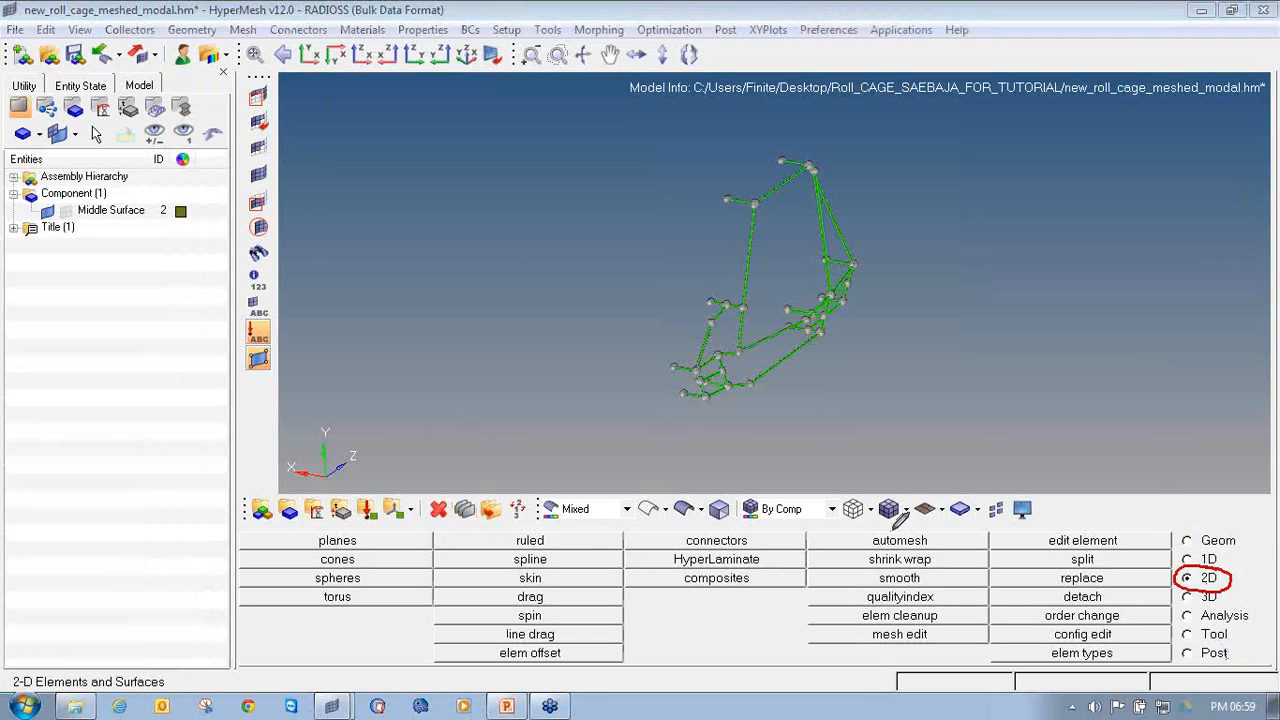
mouse_move(900, 530)
left_mouse_down()
mouse_move(866, 537)
mouse_move(892, 548)
mouse_move(958, 532)
mouse_move(881, 524)
left_mouse_up()
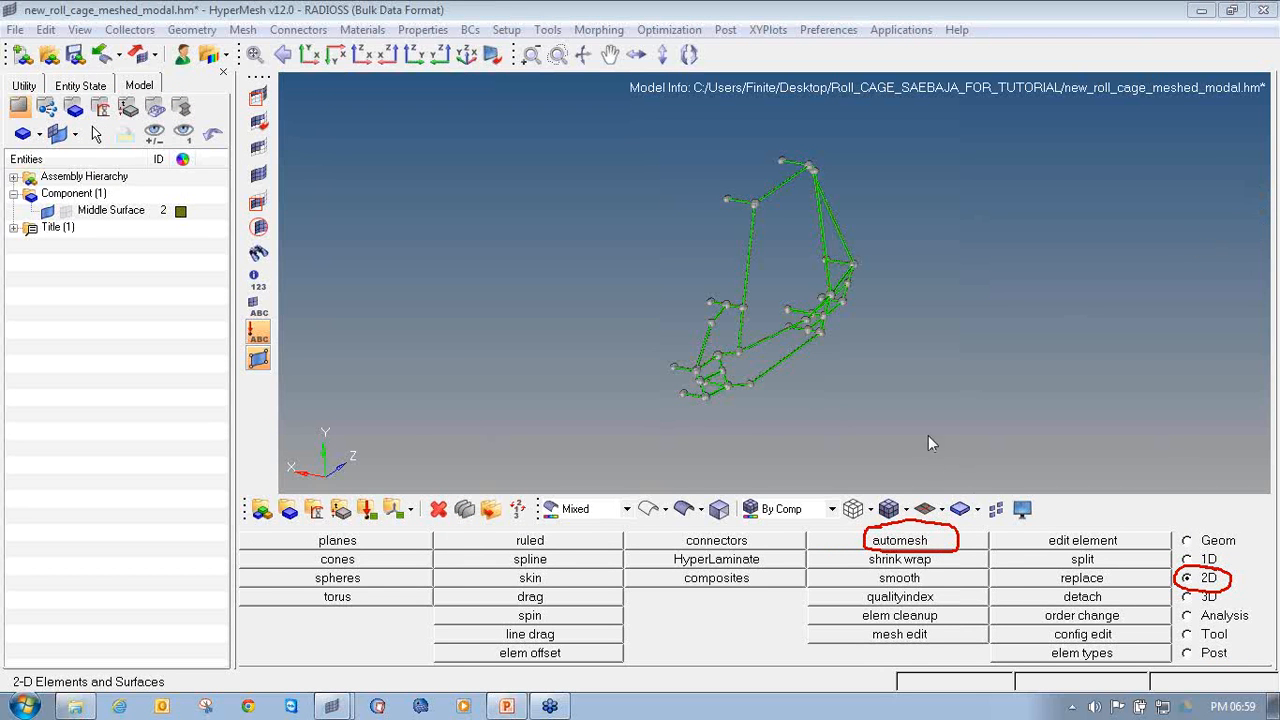
Automesh all the roll cage surfaces with second-order mixed elements at an element size of 5.
left_click(905, 541)
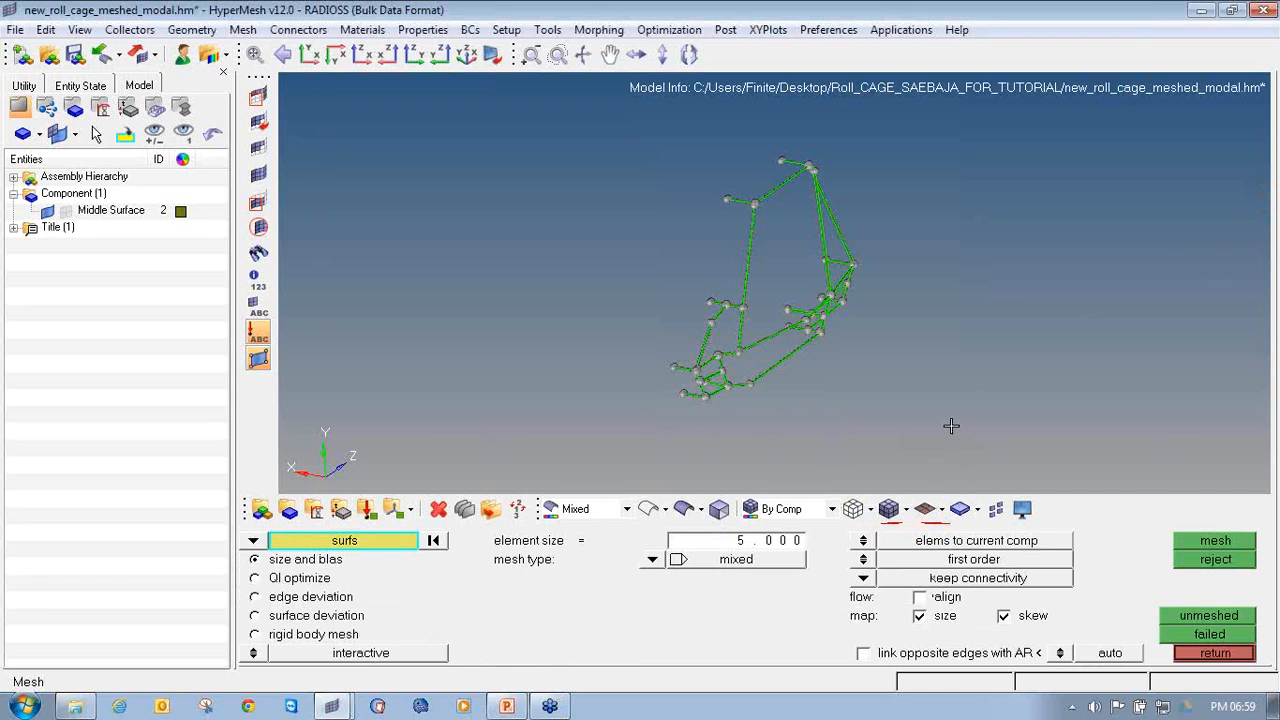
left_click_drag(951, 426, 508, 102, "shift")
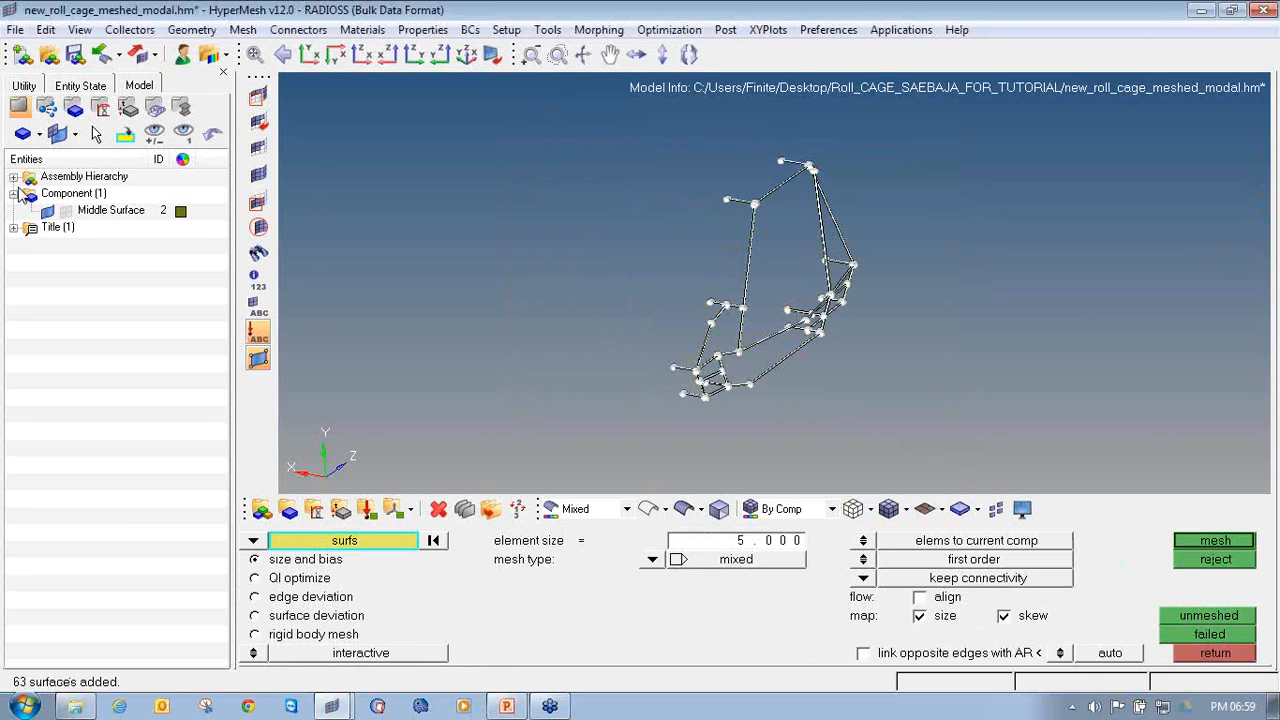
left_click(47, 212)
left_click(47, 212)
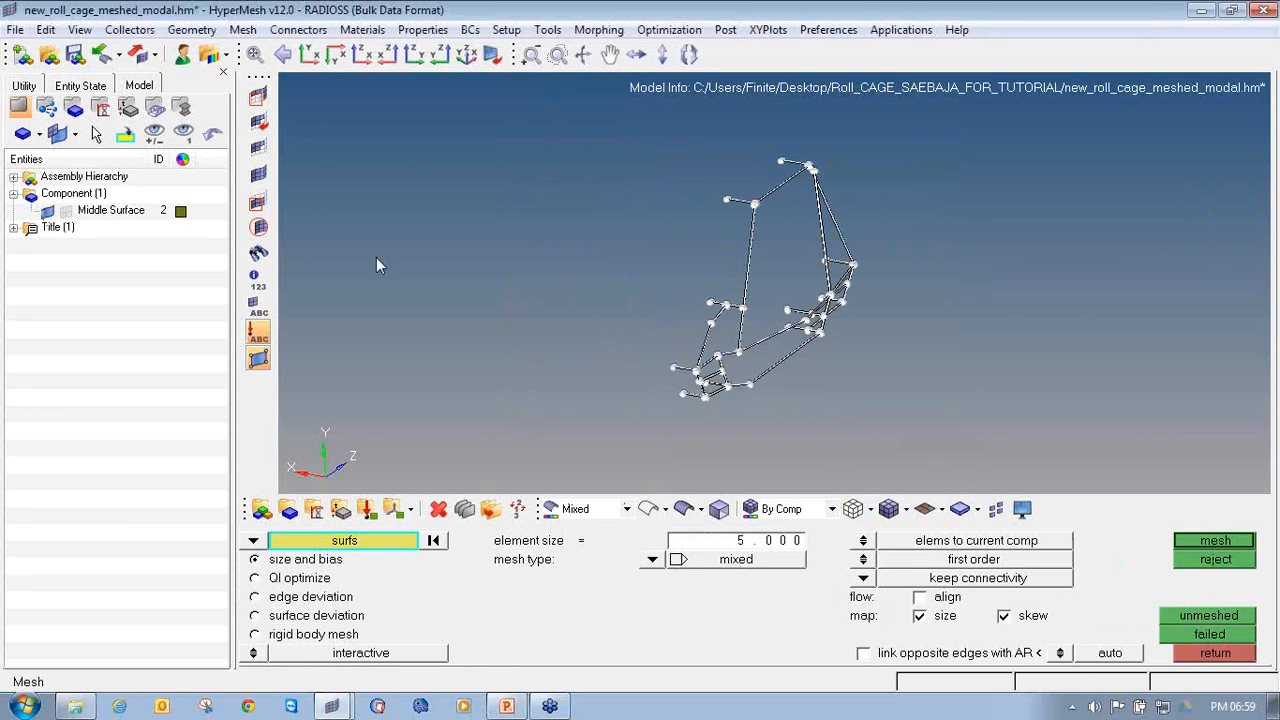
left_click(65, 212)
left_click(864, 561)
left_click(1211, 540)
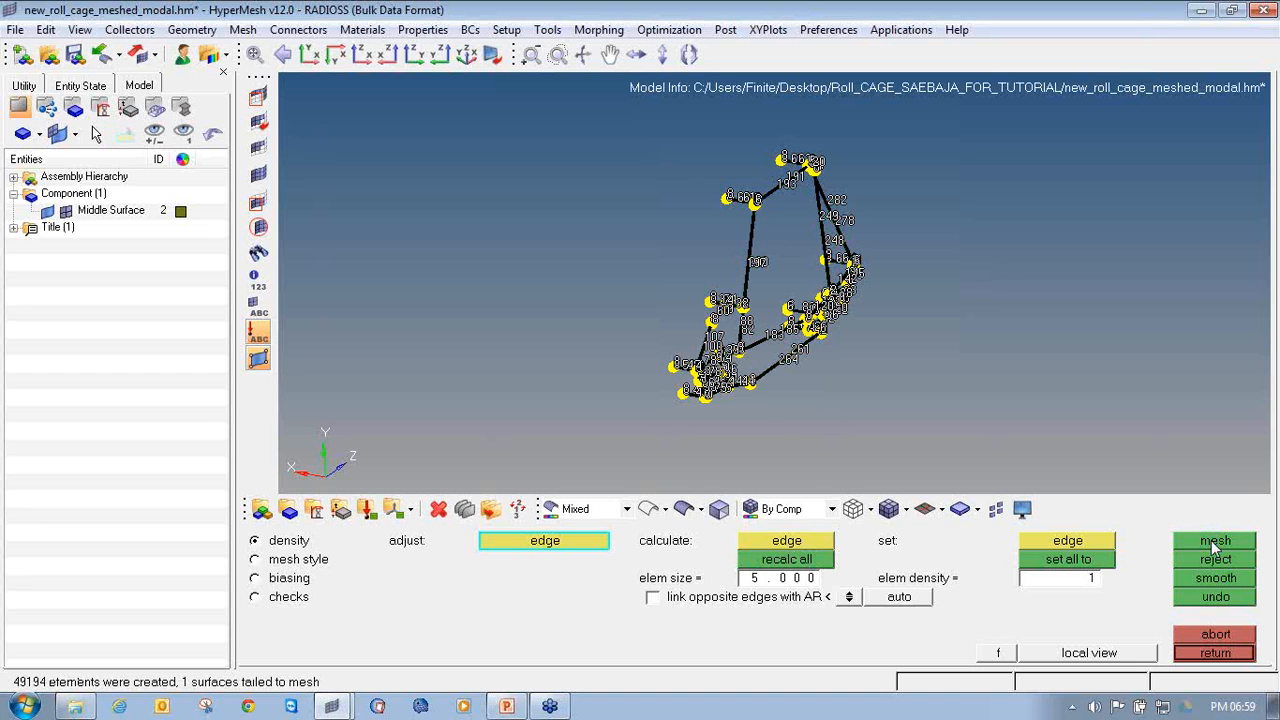
left_click(1224, 652)
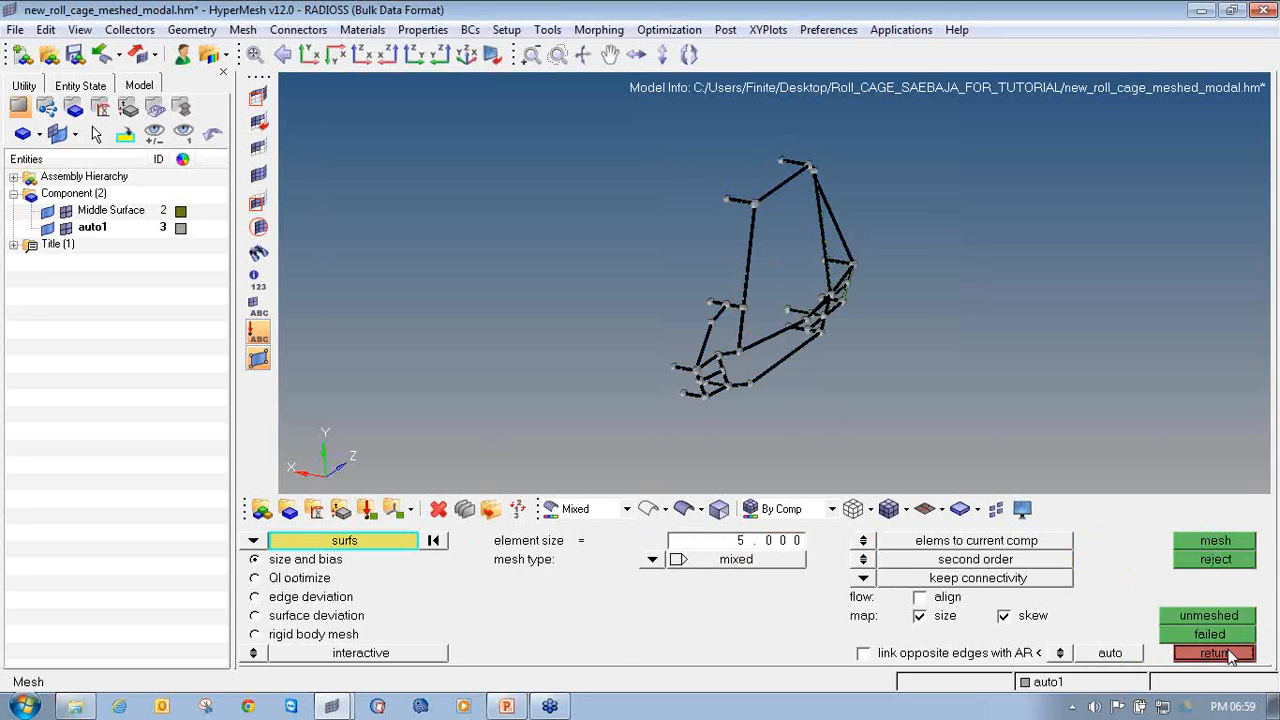
left_click(1229, 650)
Hide the geometry and elements of the Middle Surface component so only the auto1 mesh is displayed.
left_click_drag(697, 300, 806, 309, "ctrl")
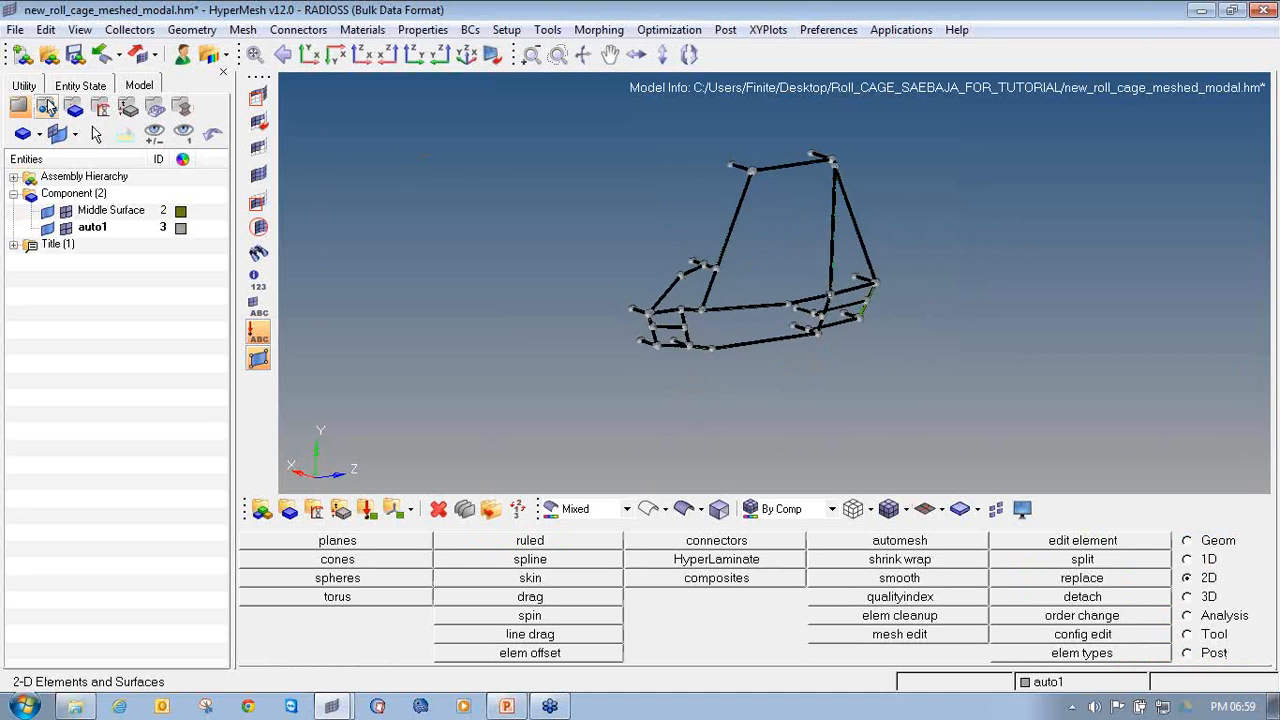
left_click(47, 210)
left_click(66, 211)
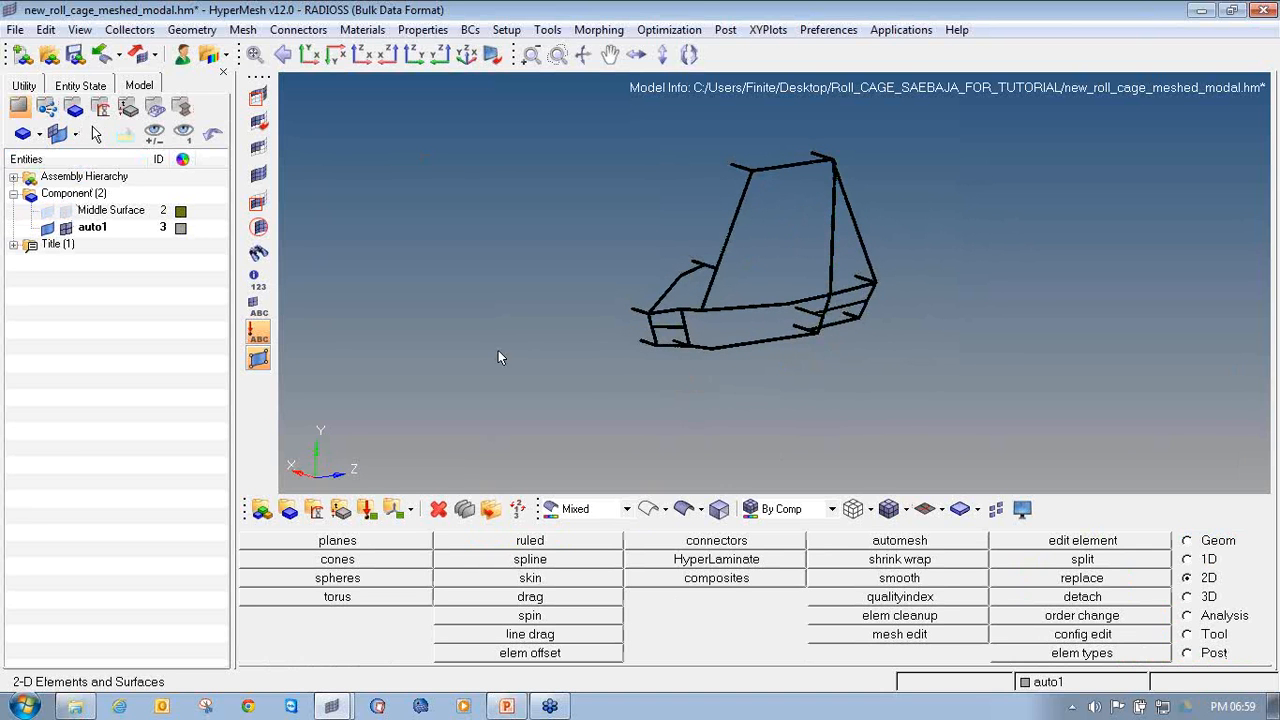
Compare the auto1 mesh with the Middle Surface geometry by switching that geometry's display on and off, leaving it hidden.
scroll(675, 331, "up", 3)
left_click(47, 211)
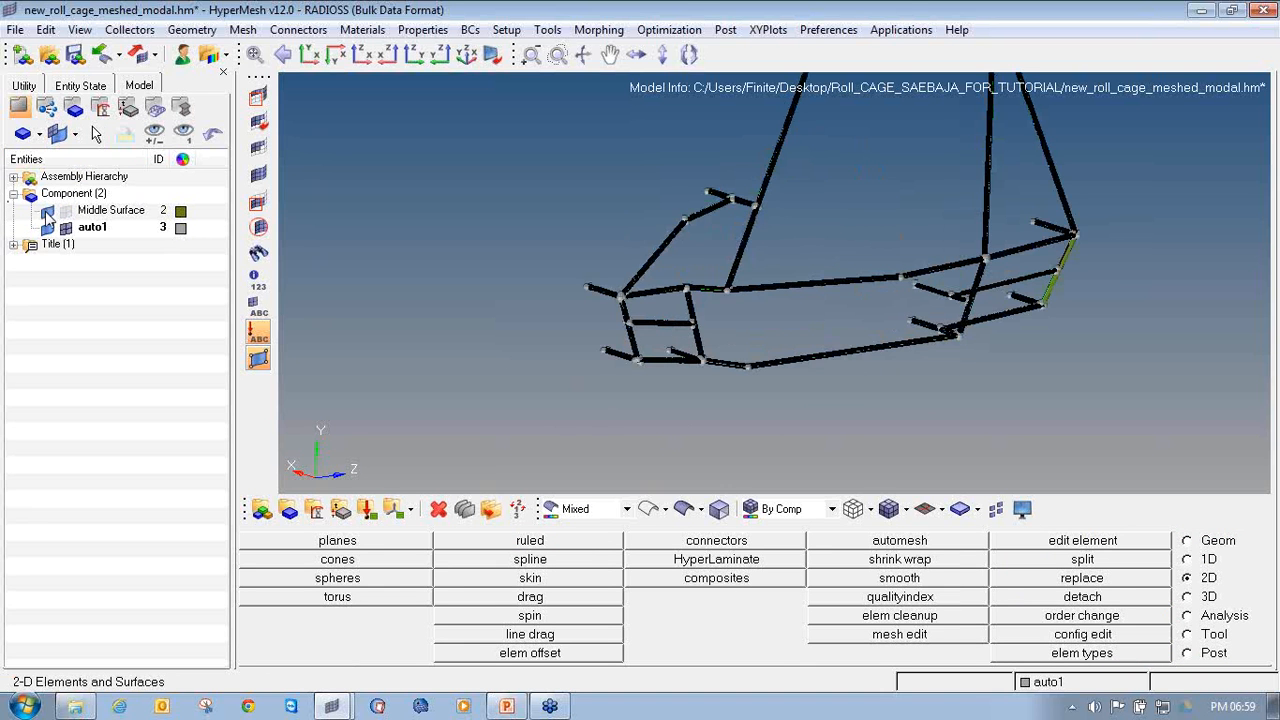
left_click(47, 211)
left_click(47, 211)
scroll(494, 191, "down", 2)
left_click(55, 216)
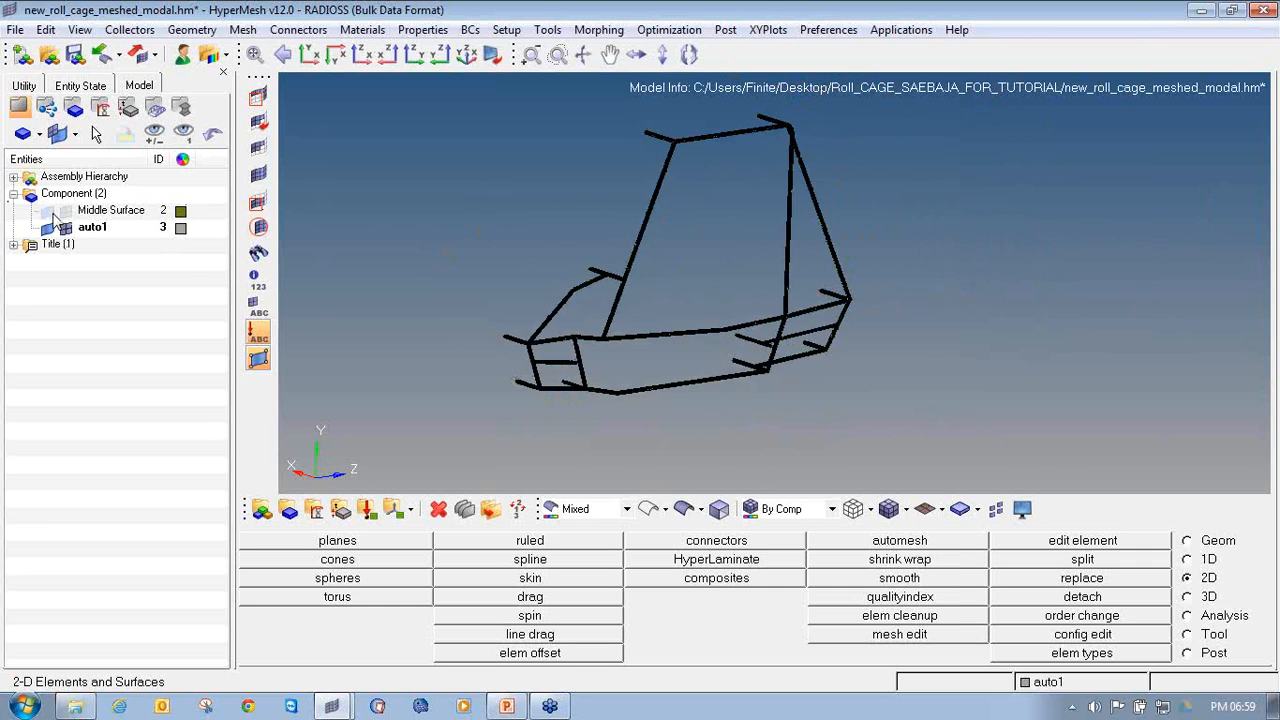
left_click(55, 216)
left_click(68, 216)
Examine the mesh at the front tube joints and along the lower front frame of the roll cage.
scroll(540, 352, "up", 5)
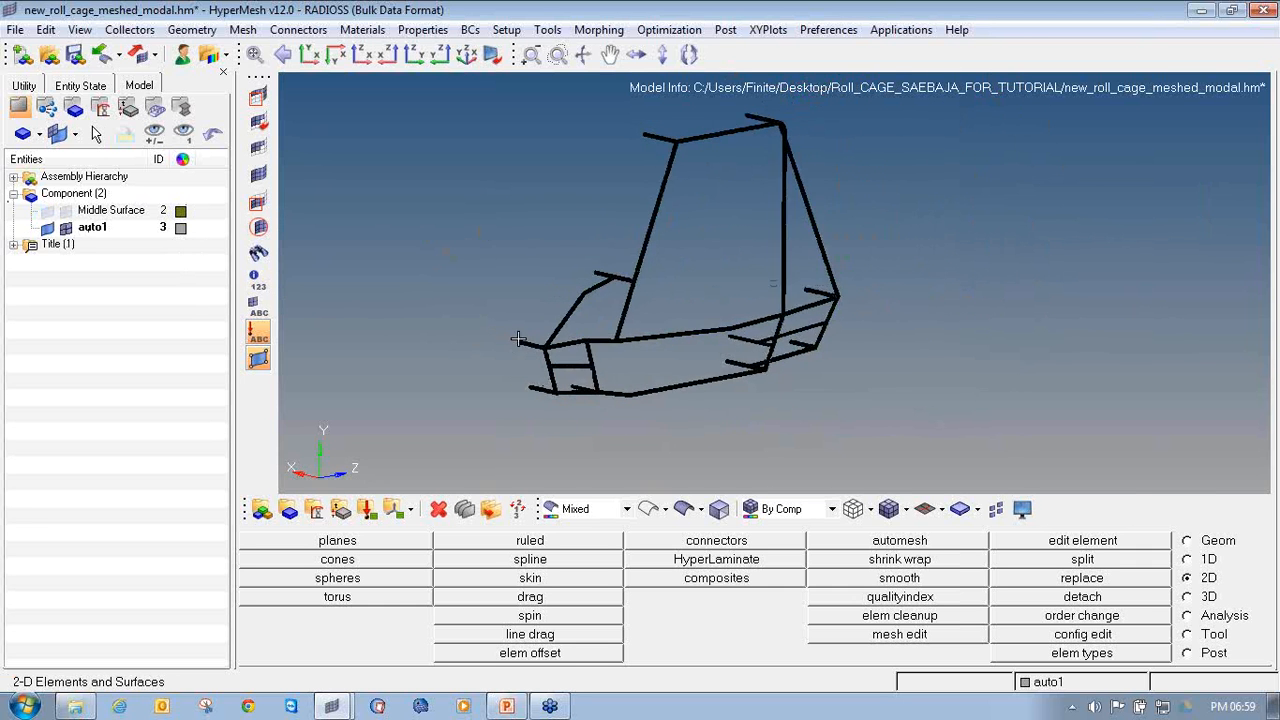
scroll(540, 352, "up", 6)
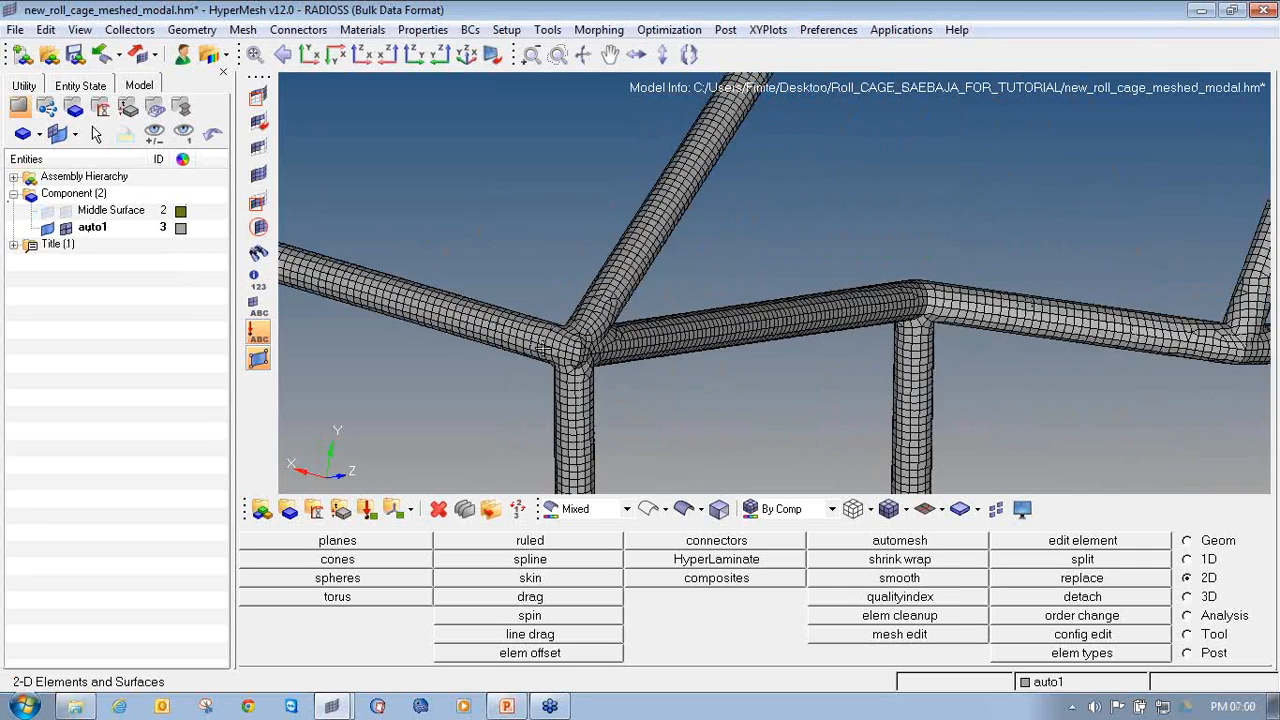
scroll(673, 333, "down", 6)
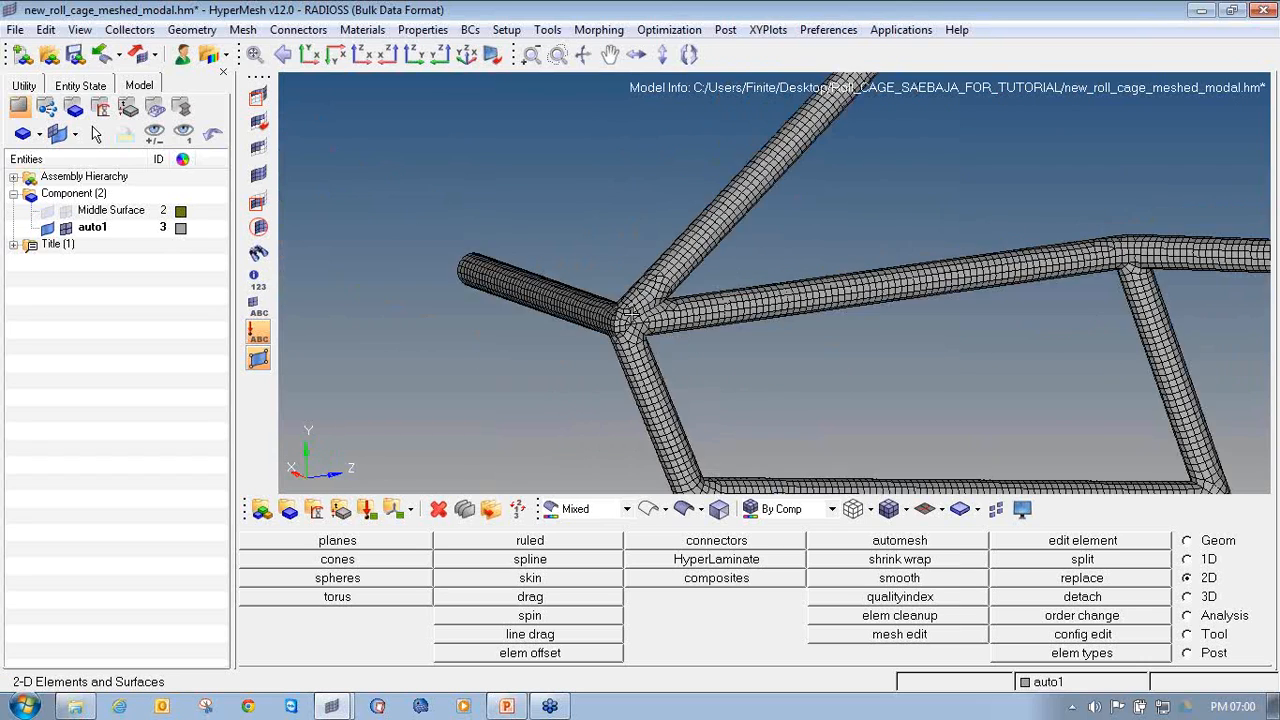
scroll(625, 318, "up", 4, "ctrl")
scroll(582, 160, "down", 5, "ctrl")
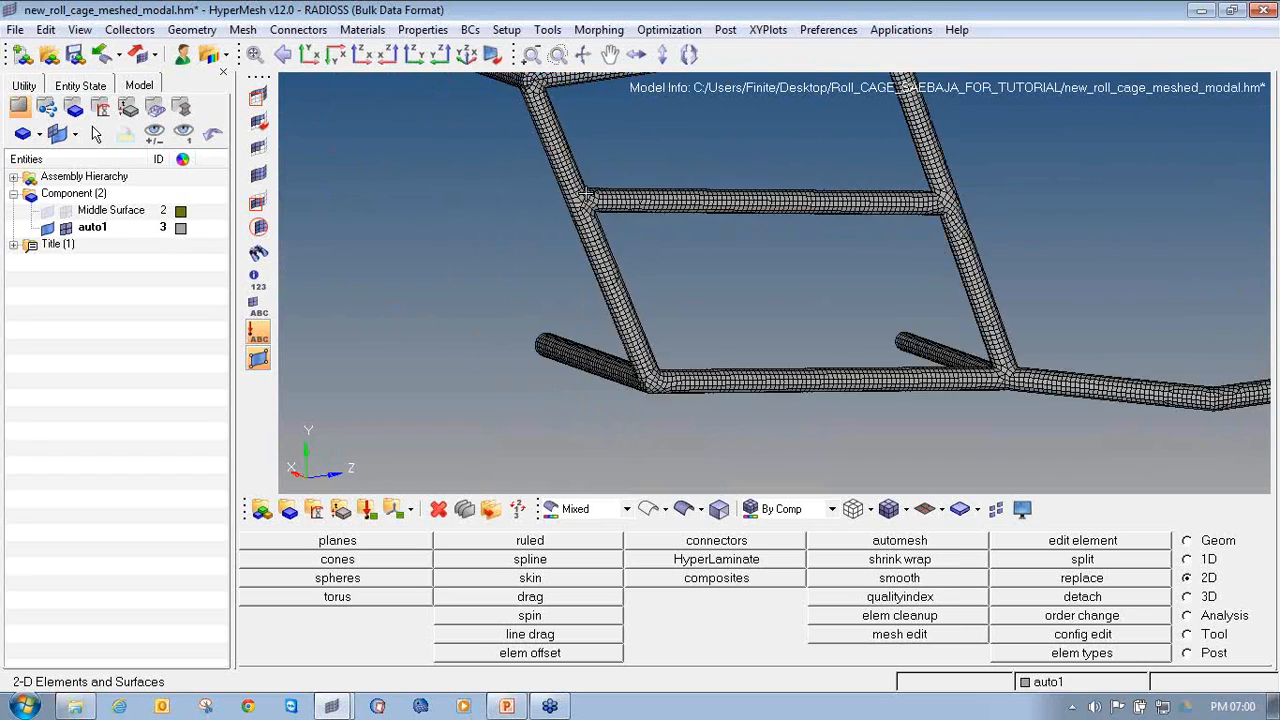
right_click_drag(663, 343, 600, 294, "ctrl")
right_click_drag(900, 264, 612, 310, "ctrl")
scroll(826, 349, "down", 4, "ctrl")
Examine the mesh at the lower rear tube joints and at the upper roof corner joint.
right_click_drag(1240, 262, 889, 303, "ctrl")
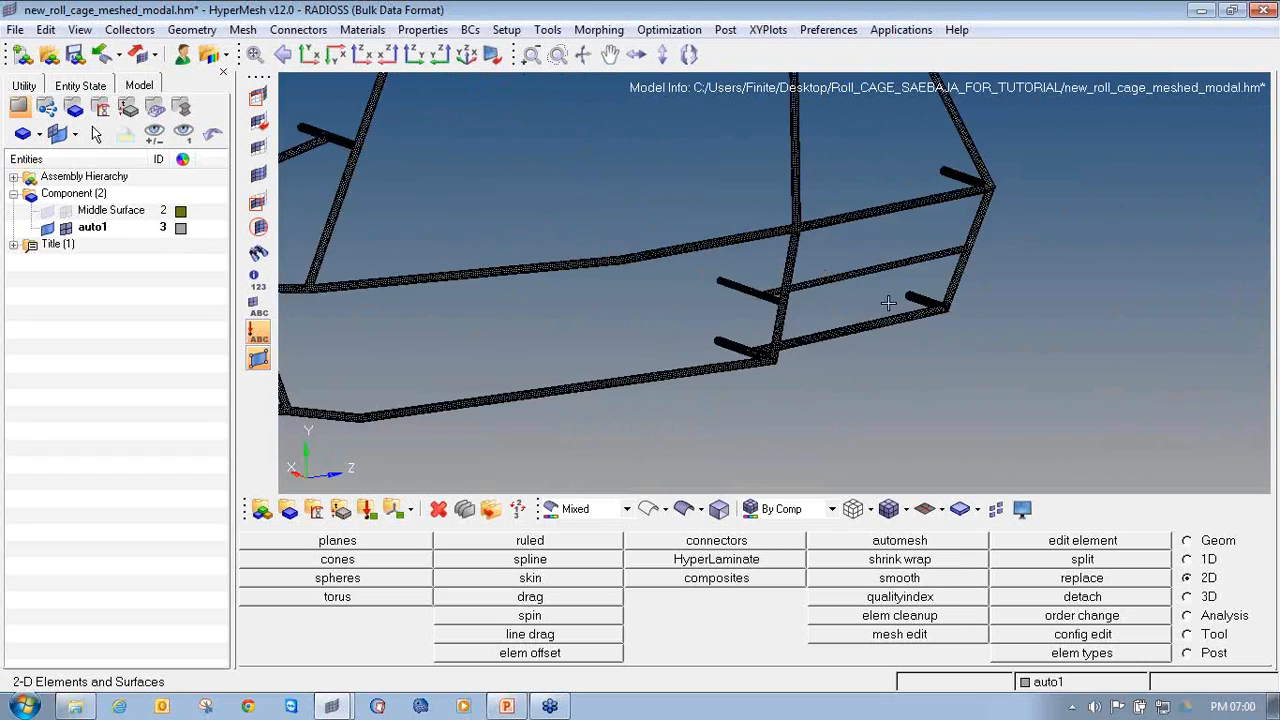
scroll(828, 342, "up", 4, "ctrl")
scroll(743, 359, "up", 5, "ctrl")
scroll(741, 358, "down", 5, "ctrl")
right_click_drag(741, 358, 687, 421, "ctrl")
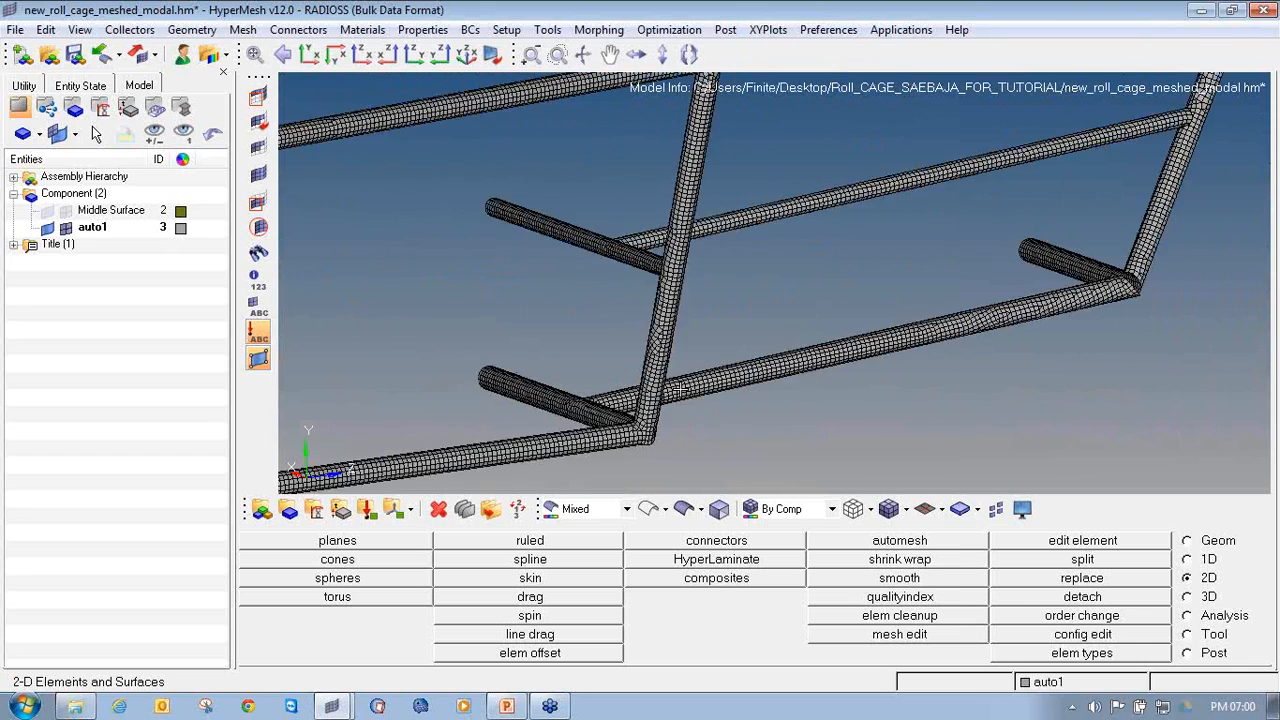
scroll(737, 354, "down", 5, "ctrl")
right_click_drag(725, 193, 778, 359, "ctrl")
right_click_drag(806, 160, 920, 229, "ctrl")
scroll(917, 231, "up", 5, "ctrl")
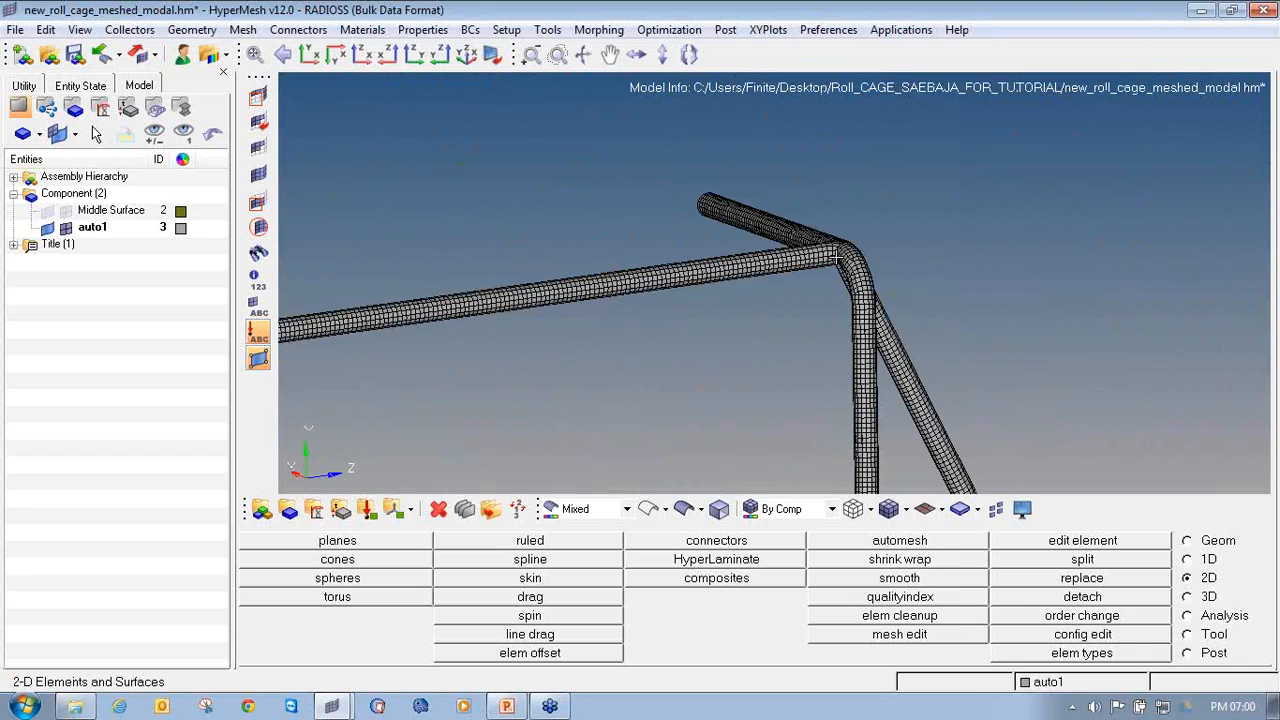
left_click_drag(837, 259, 694, 297, "ctrl")
right_click_drag(929, 271, 698, 158, "ctrl")
Examine the mesh at the rear end of the frame from the opposite side, where the cross tubes meet the side rails.
scroll(776, 279, "down", 4, "ctrl")
scroll(698, 158, "down", 4, "ctrl")
right_click_drag(743, 384, 759, 205, "ctrl")
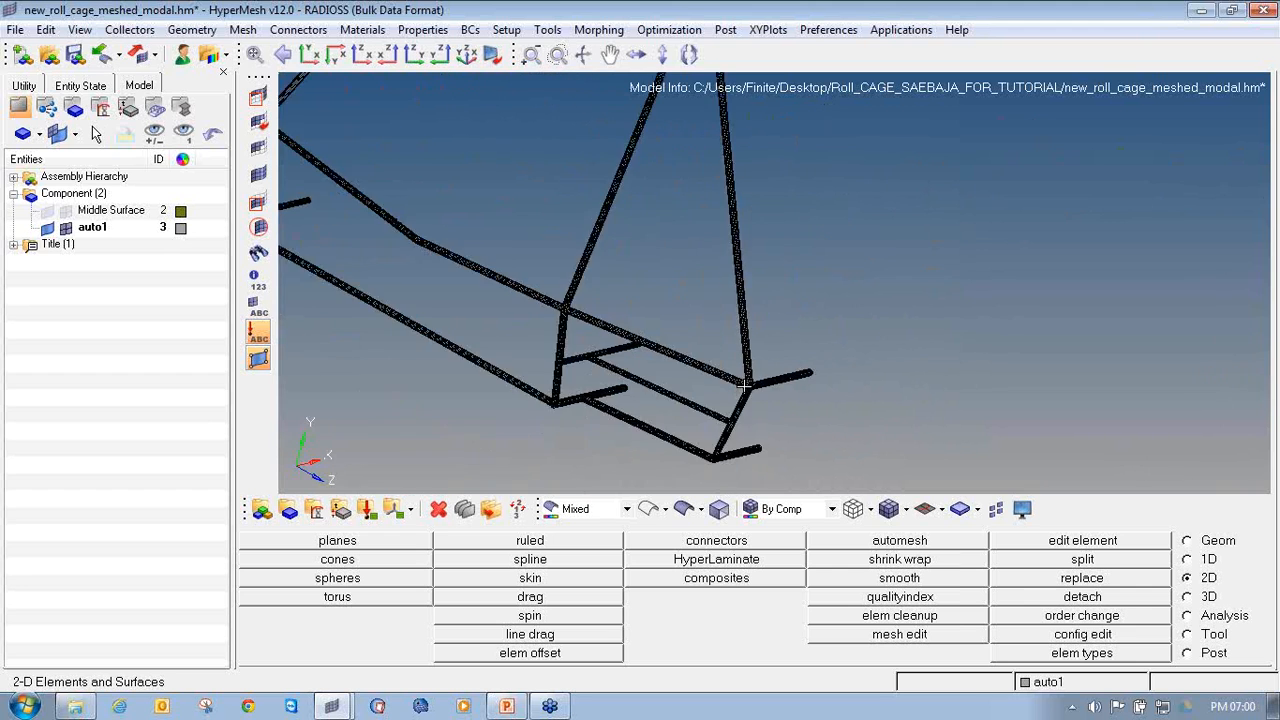
scroll(746, 386, "up", 8, "ctrl")
left_click_drag(779, 400, 759, 372, "ctrl")
left_click_drag(759, 435, 957, 381, "ctrl")
right_click_drag(923, 390, 740, 360, "ctrl")
left_click_drag(740, 360, 690, 406, "ctrl")
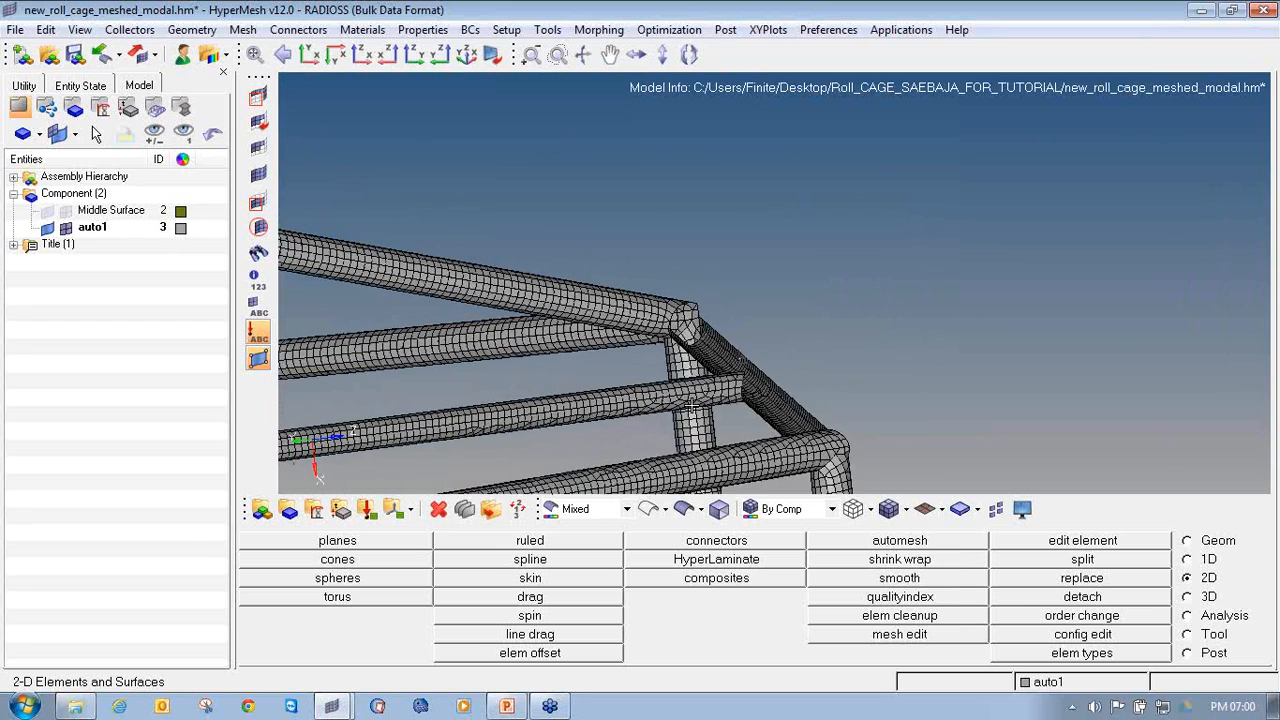
scroll(717, 397, "down", 6)
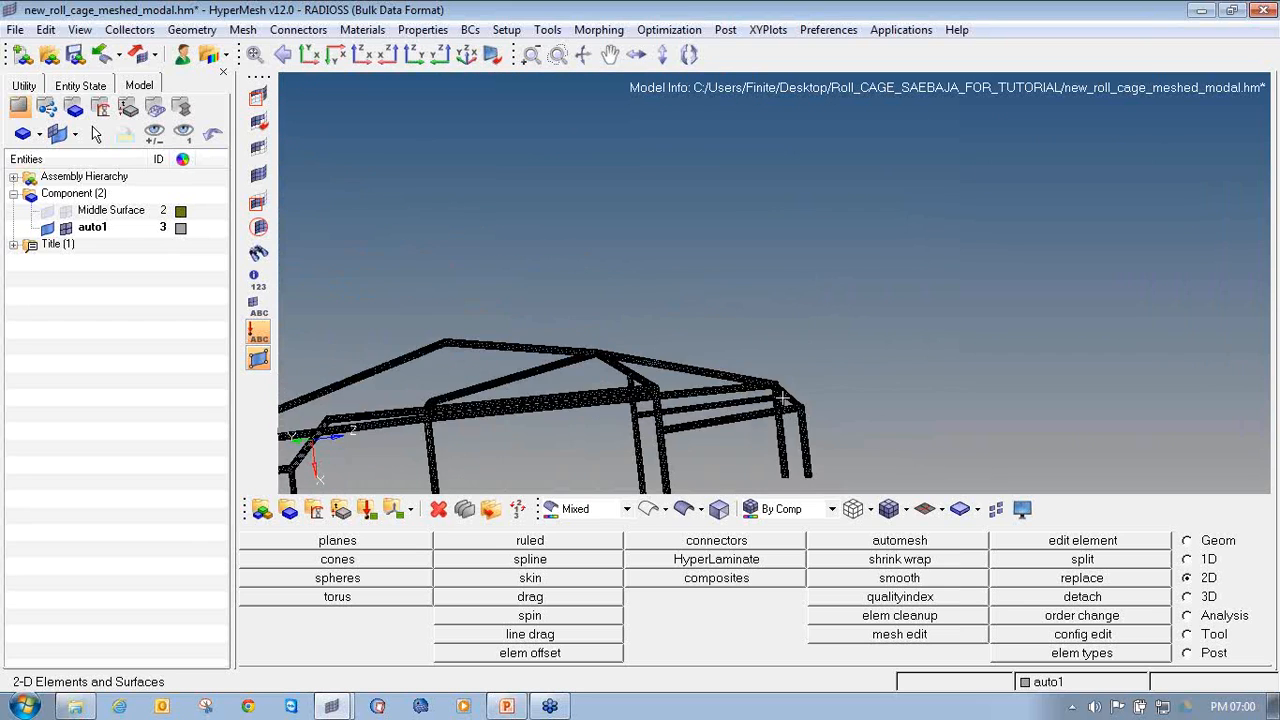
Display the Middle Surface geometry and select all unmeshed surfaces for automeshing.
left_click_drag(783, 398, 653, 421, "ctrl")
scroll(786, 384, "up", 4)
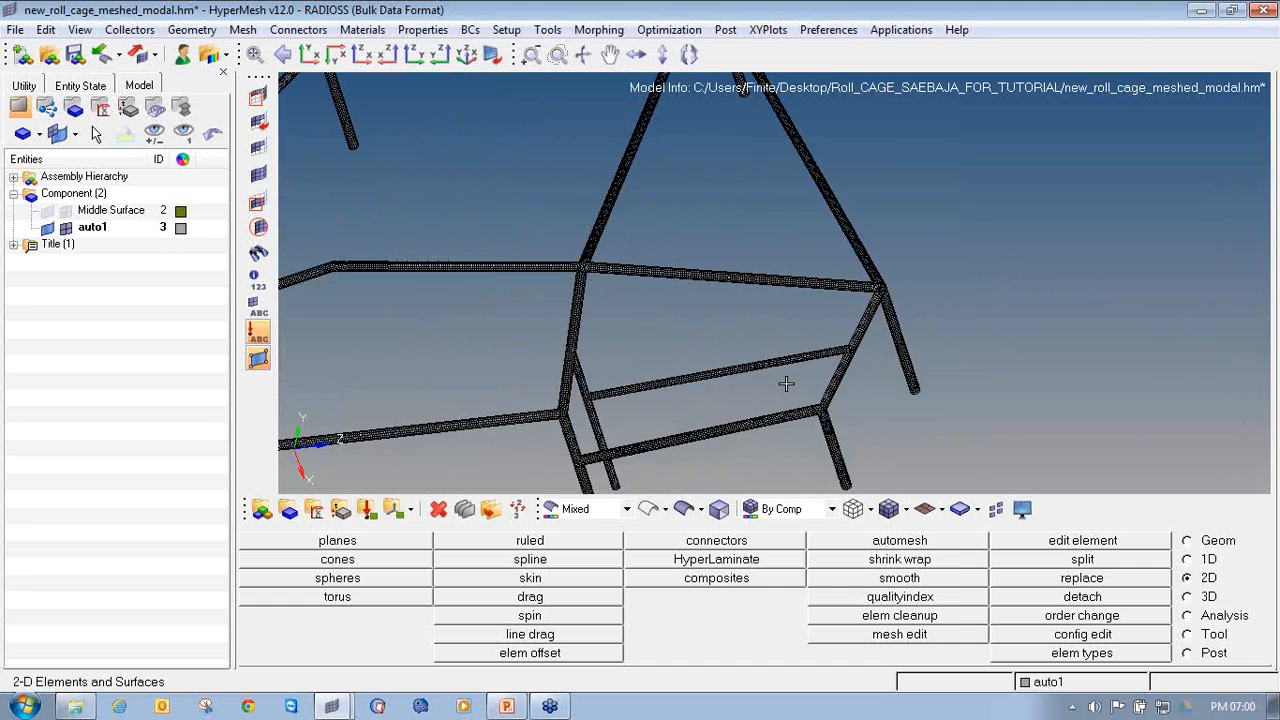
right_click_drag(775, 384, 640, 389, "ctrl")
scroll(700, 388, "up", 2, "ctrl")
scroll(700, 388, "down", 4, "ctrl")
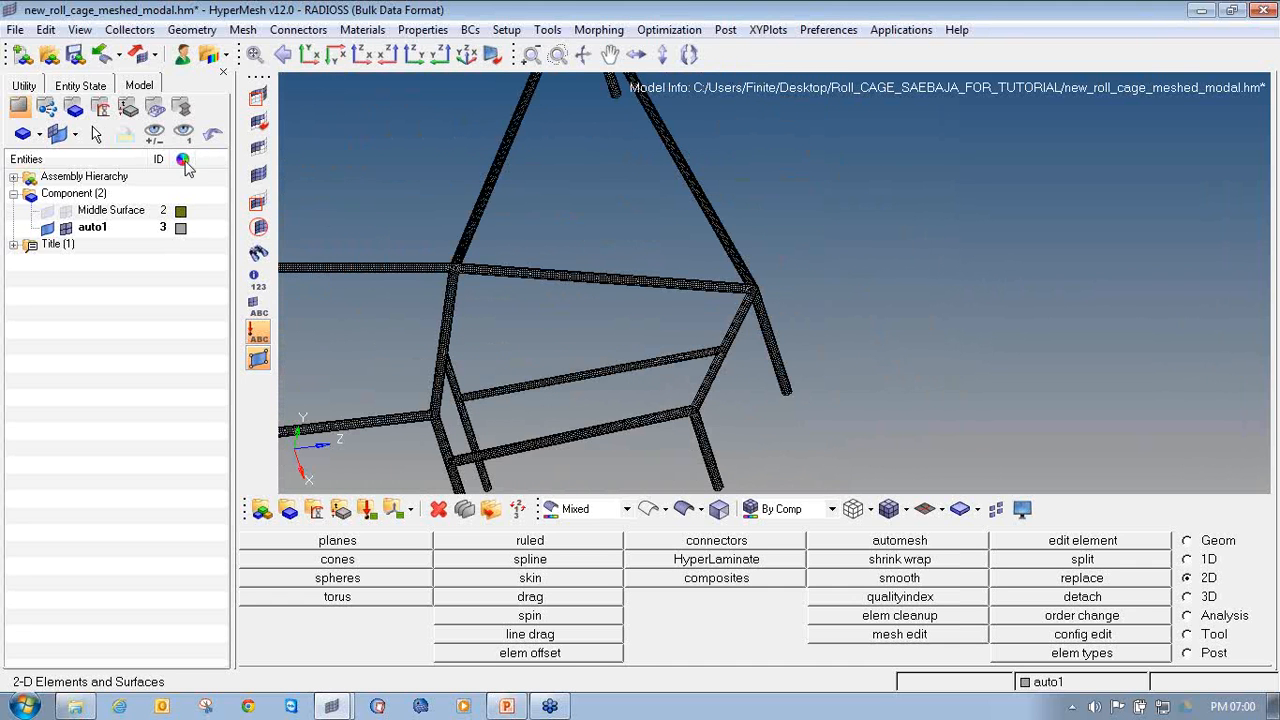
left_click(48, 212)
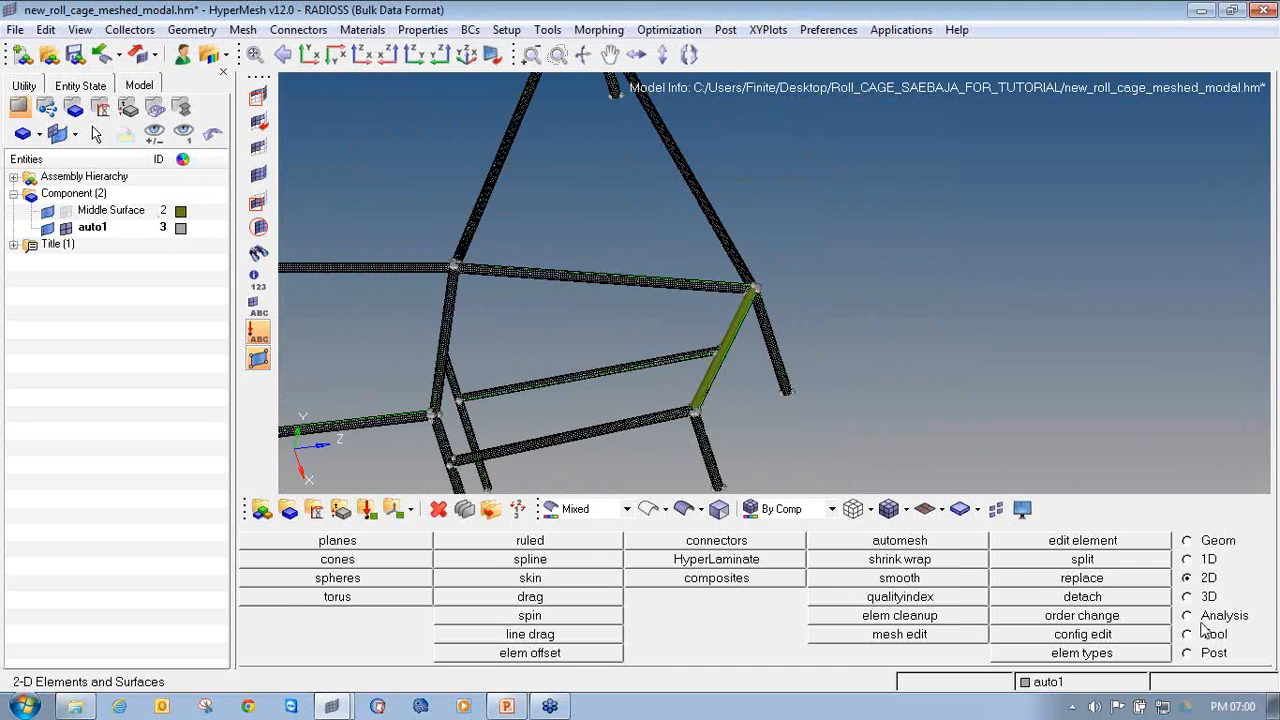
left_click(940, 545)
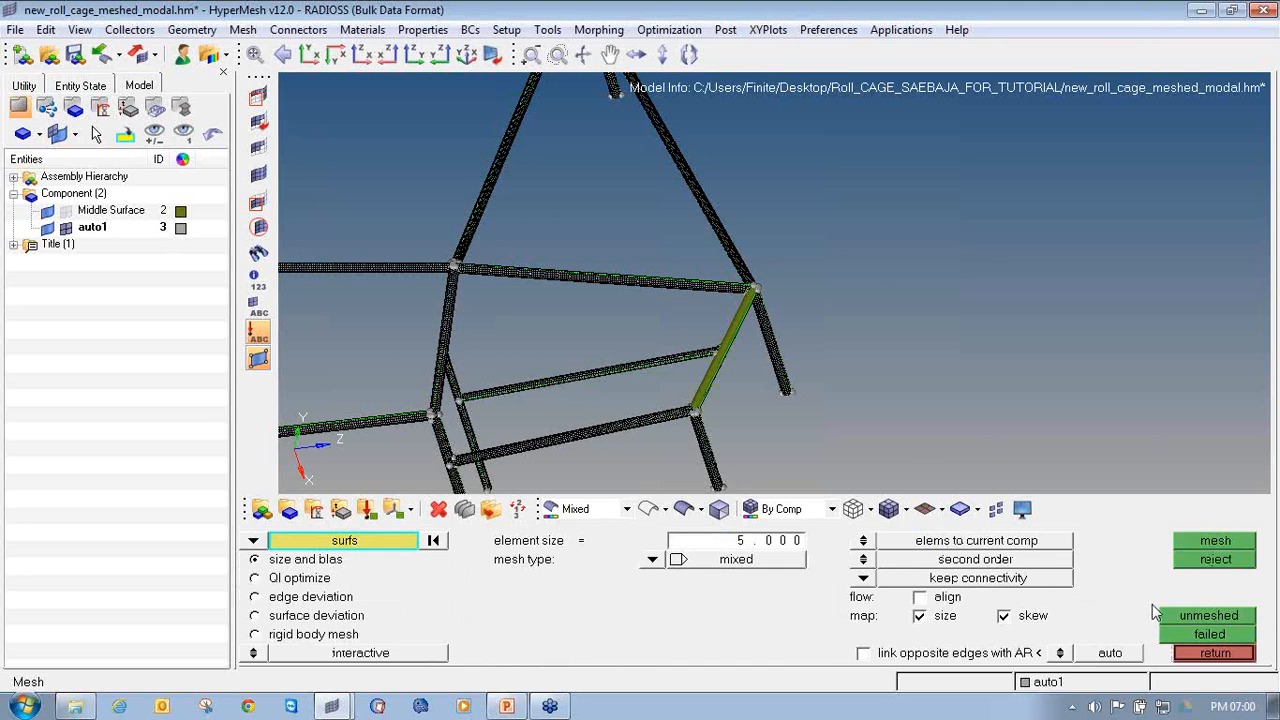
left_click(1189, 619)
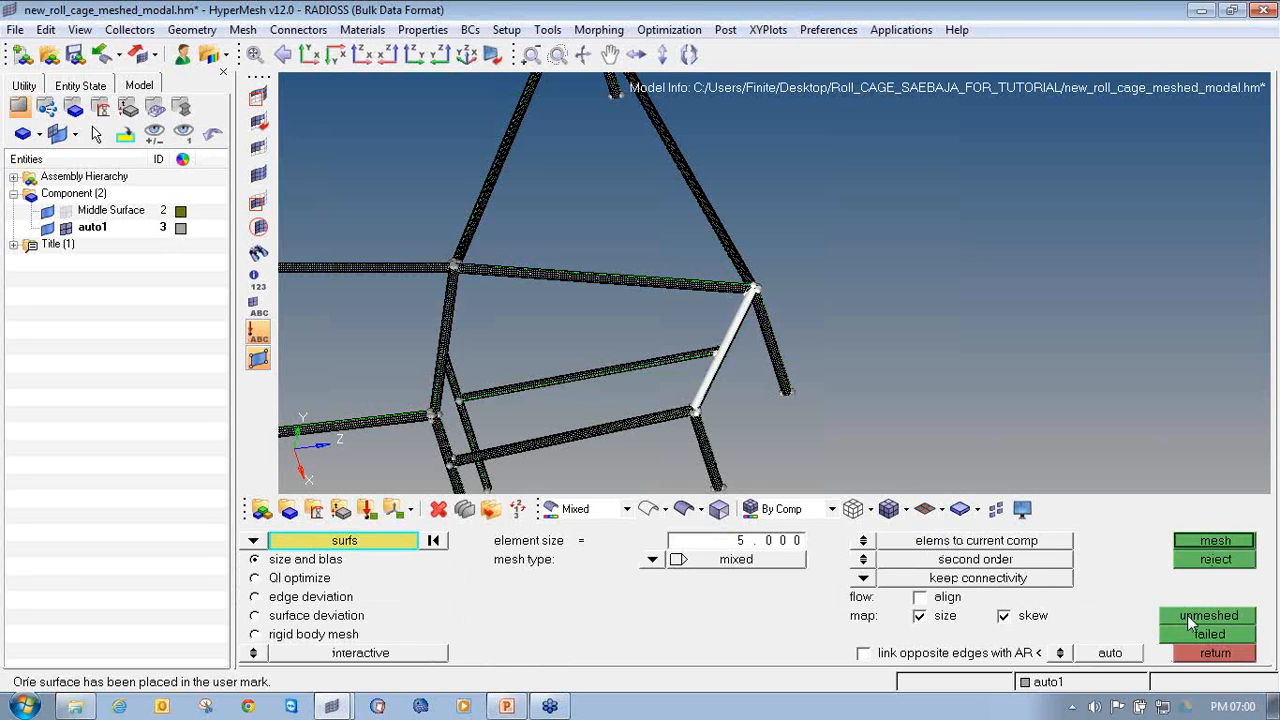
Try to mesh the selected rear tube surface with mixed second-order elements at element size 5.
left_click_drag(757, 386, 660, 407, "ctrl")
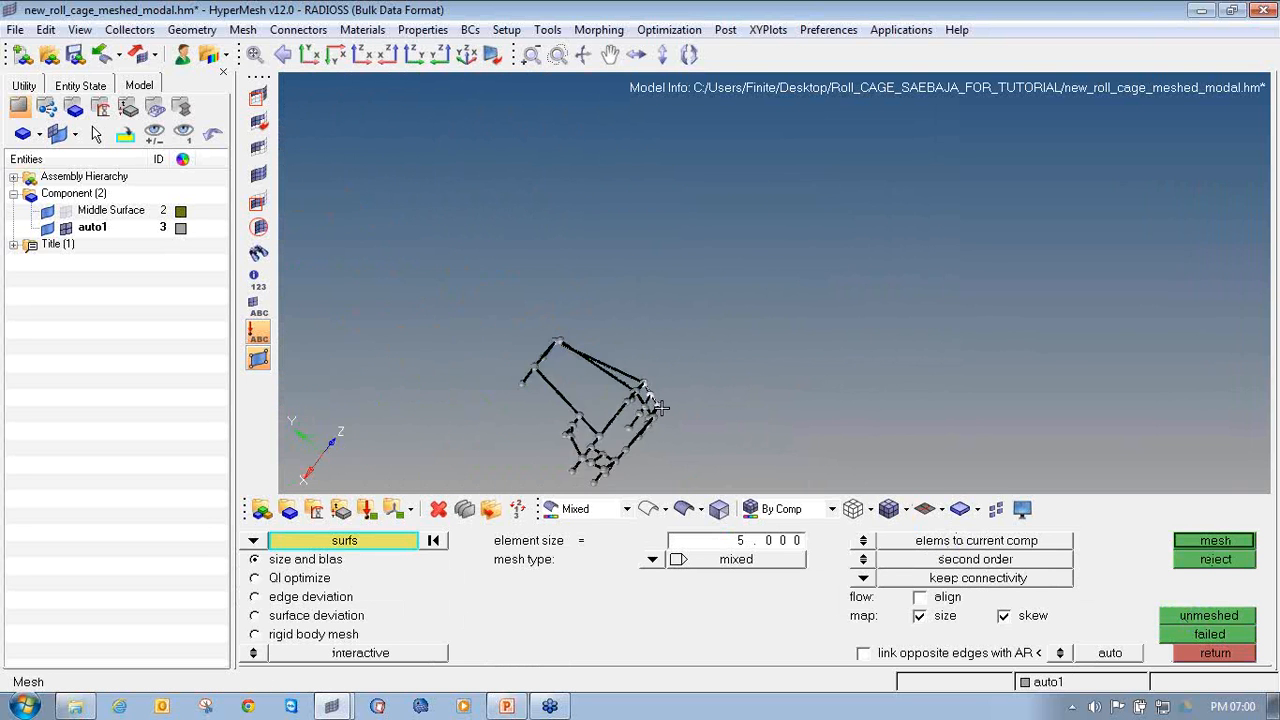
right_click_drag(560, 394, 654, 296, "ctrl")
left_click_drag(654, 296, 724, 298, "ctrl")
scroll(724, 298, "up", 4, "ctrl")
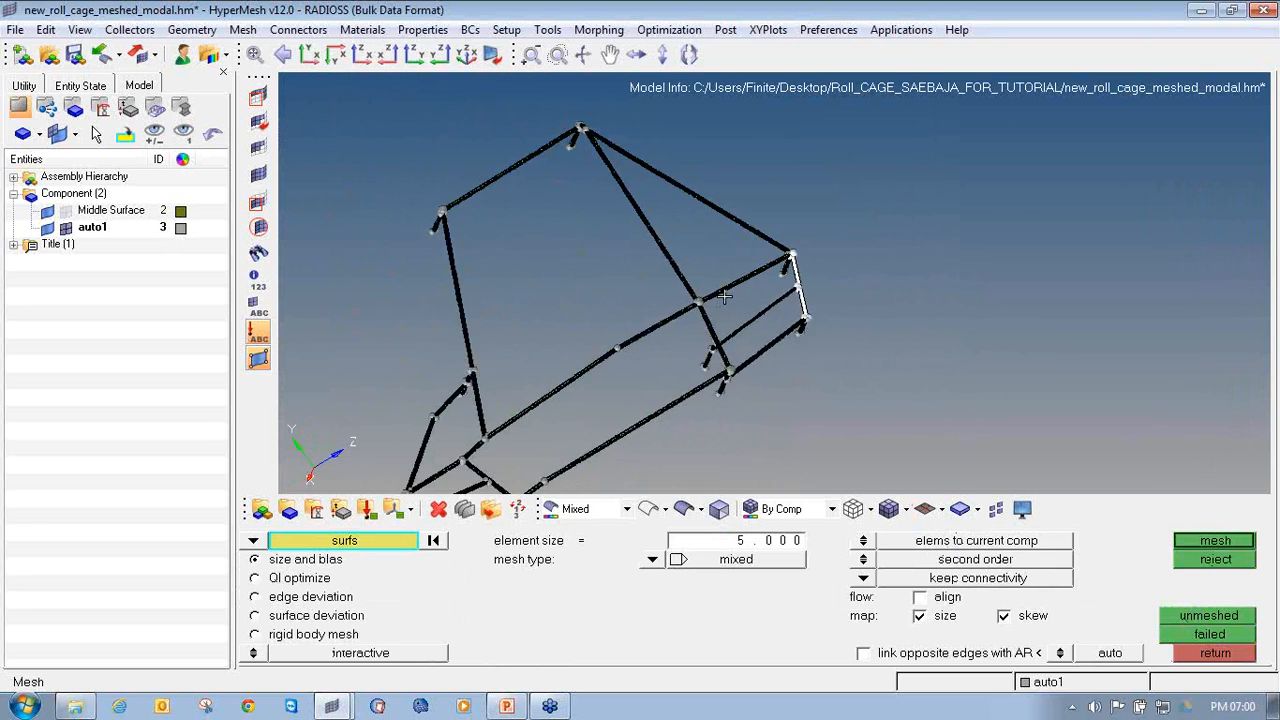
scroll(724, 297, "up", 5, "ctrl")
right_click_drag(724, 297, 516, 413, "ctrl")
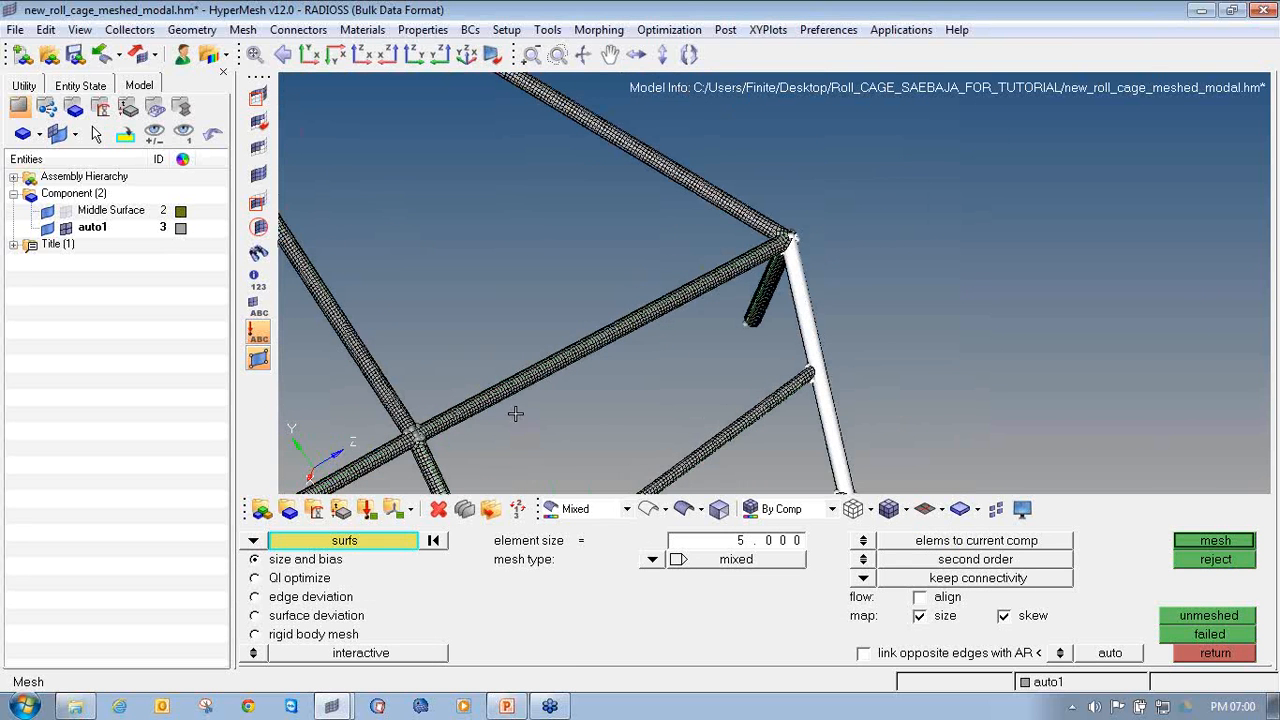
left_click(1216, 541)
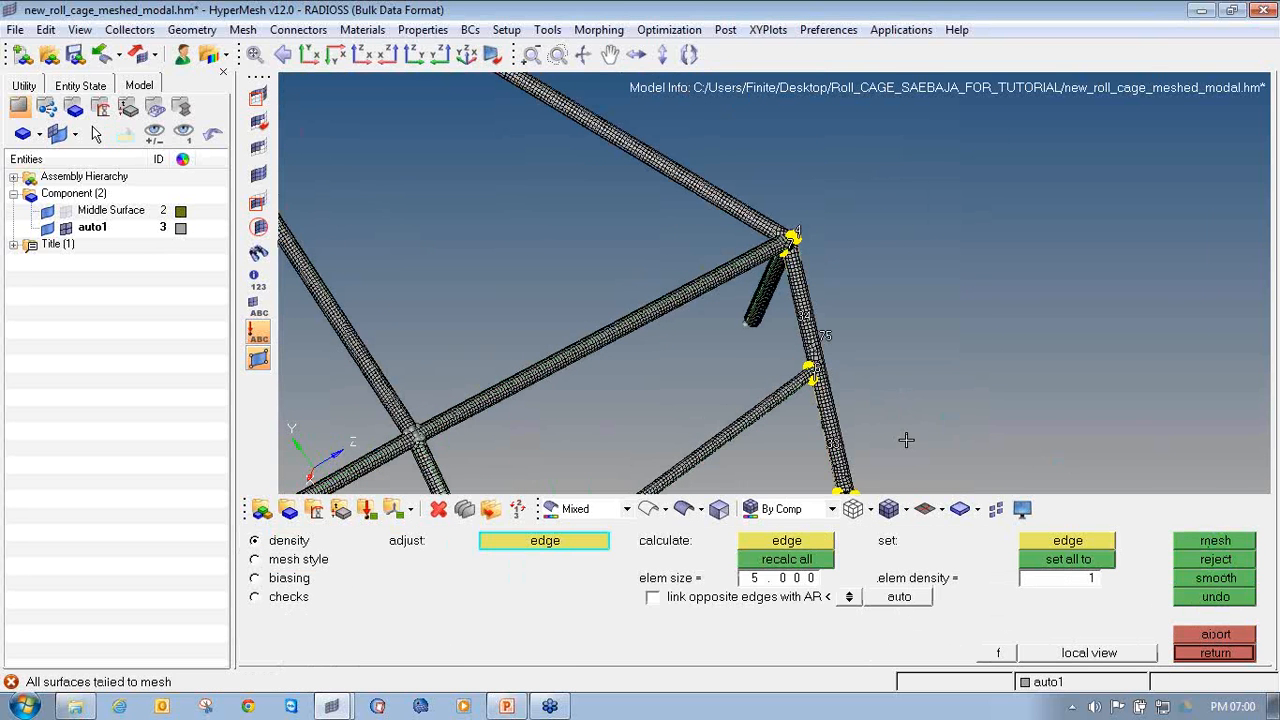
Examine the edge densities and joint geometry along the rear tube that is being meshed.
left_click_drag(906, 440, 861, 385, "ctrl")
left_click_drag(884, 442, 951, 377, "ctrl")
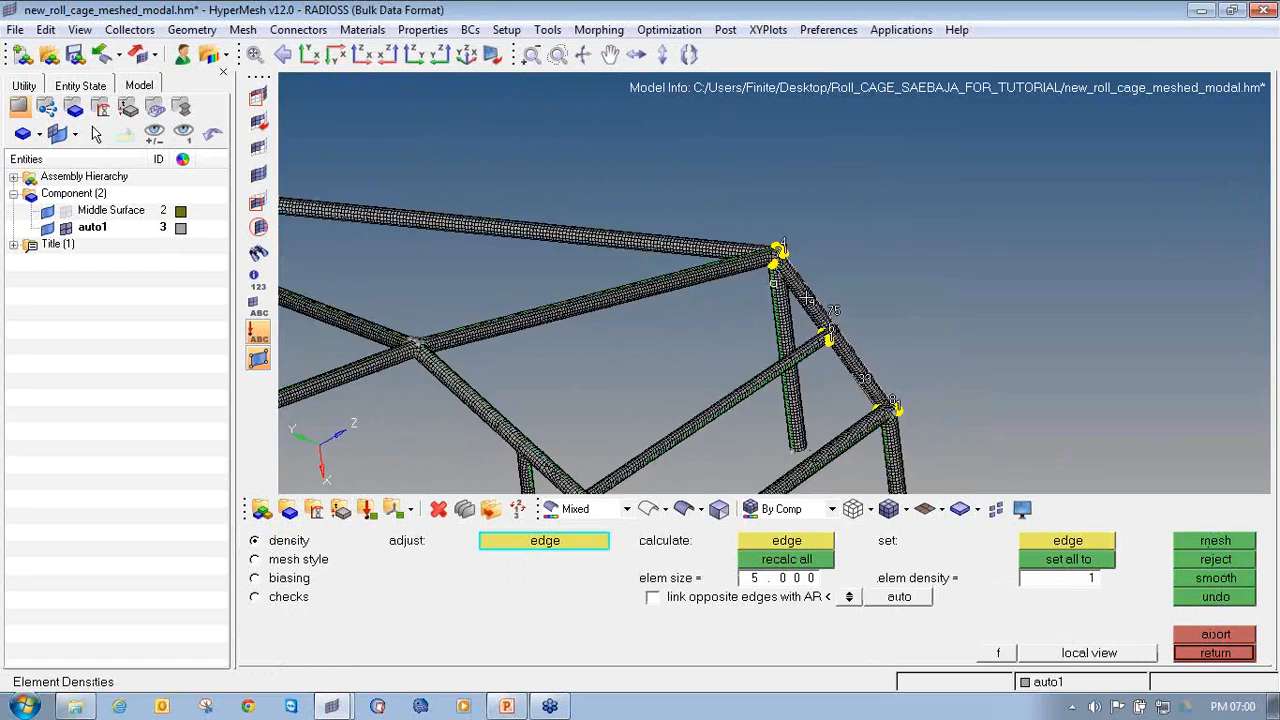
scroll(807, 298, "up", 7, "ctrl")
left_click_drag(876, 396, 1022, 346, "ctrl")
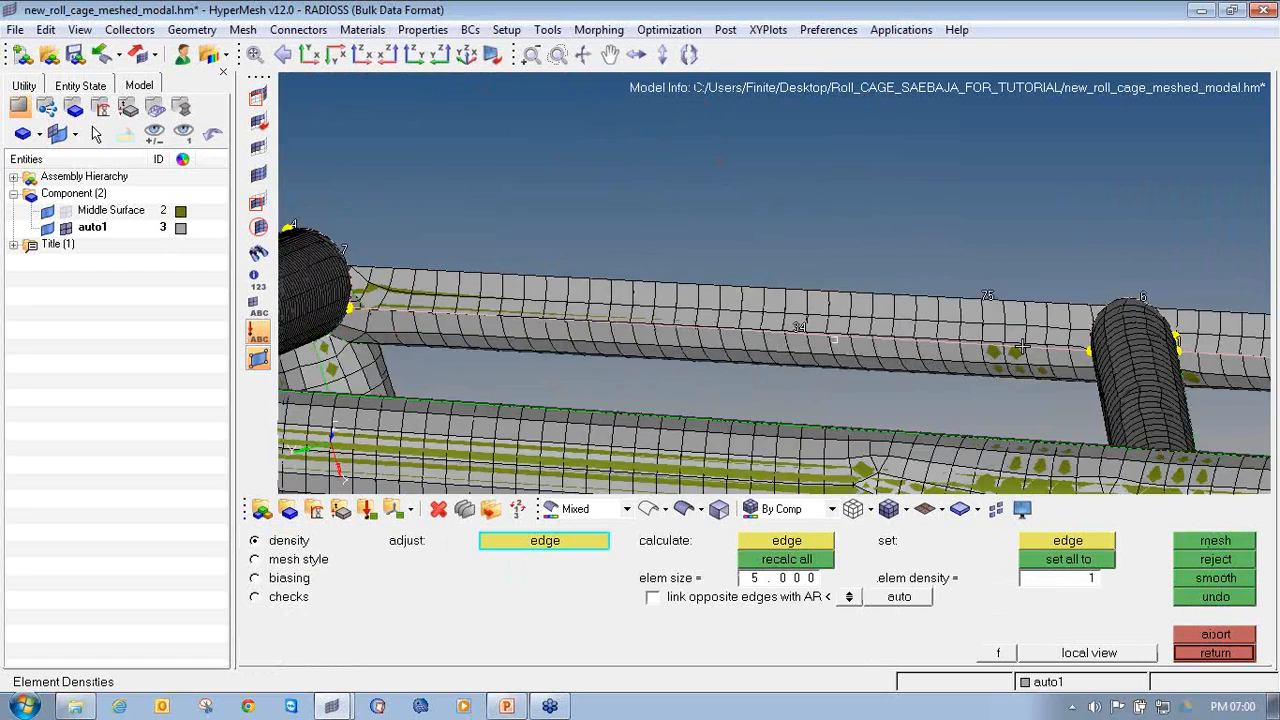
right_click_drag(1022, 346, 896, 337, "ctrl")
left_click_drag(896, 337, 865, 366, "ctrl")
scroll(865, 367, "down", 4, "ctrl")
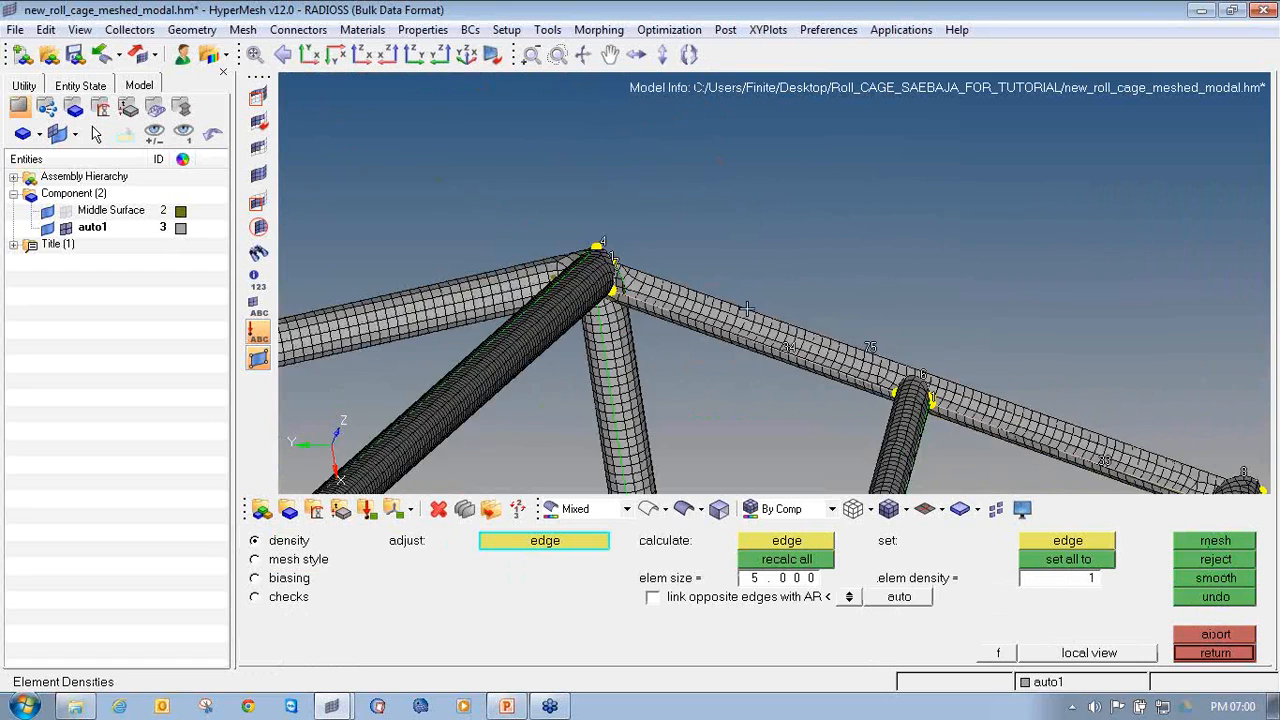
scroll(652, 275, "up", 5, "ctrl")
scroll(553, 289, "down", 1, "ctrl")
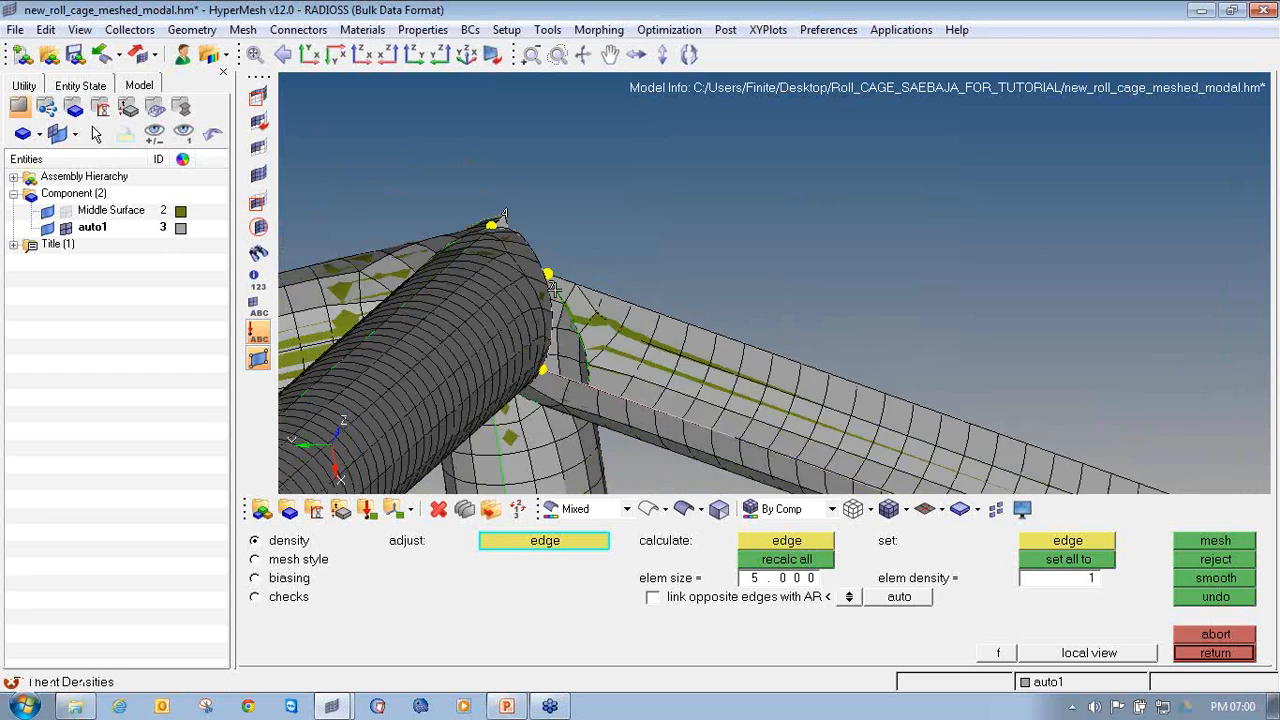
scroll(560, 298, "down", 6, "ctrl")
right_click_drag(698, 380, 668, 324, "ctrl")
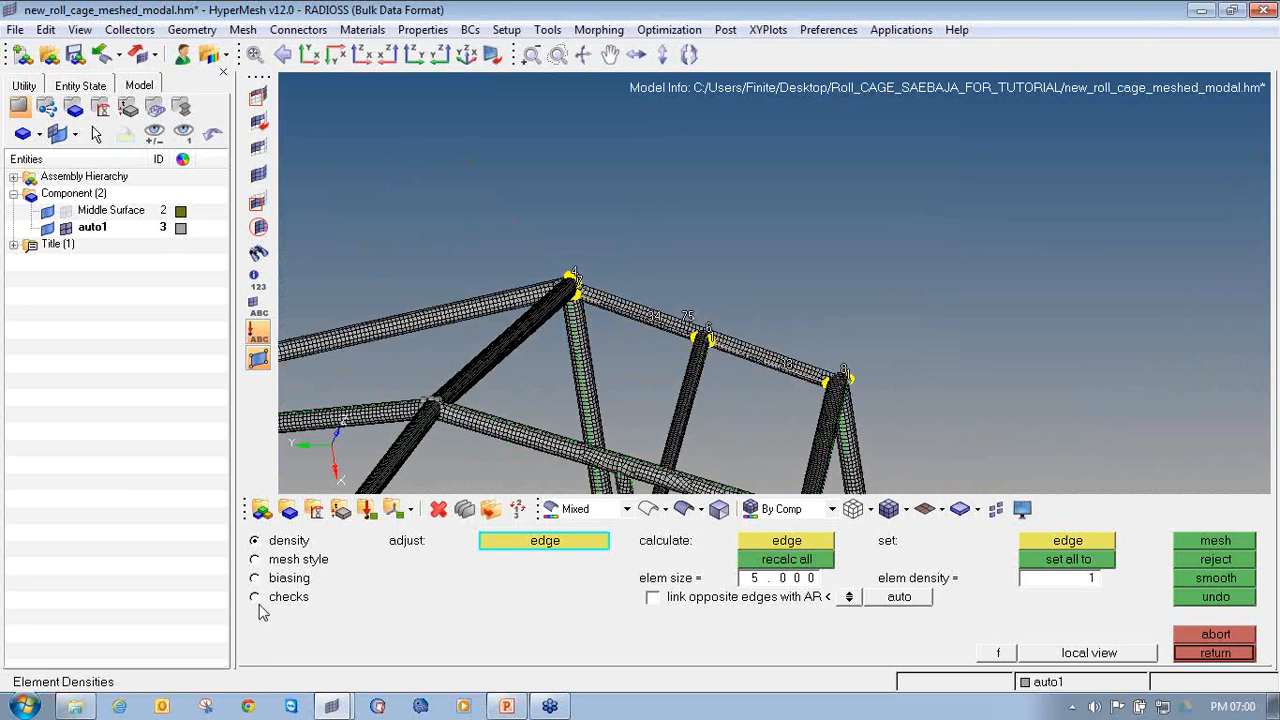
Try to remesh the rear tube surface with the element type set to quads, and leave the density editor.
left_click(256, 559)
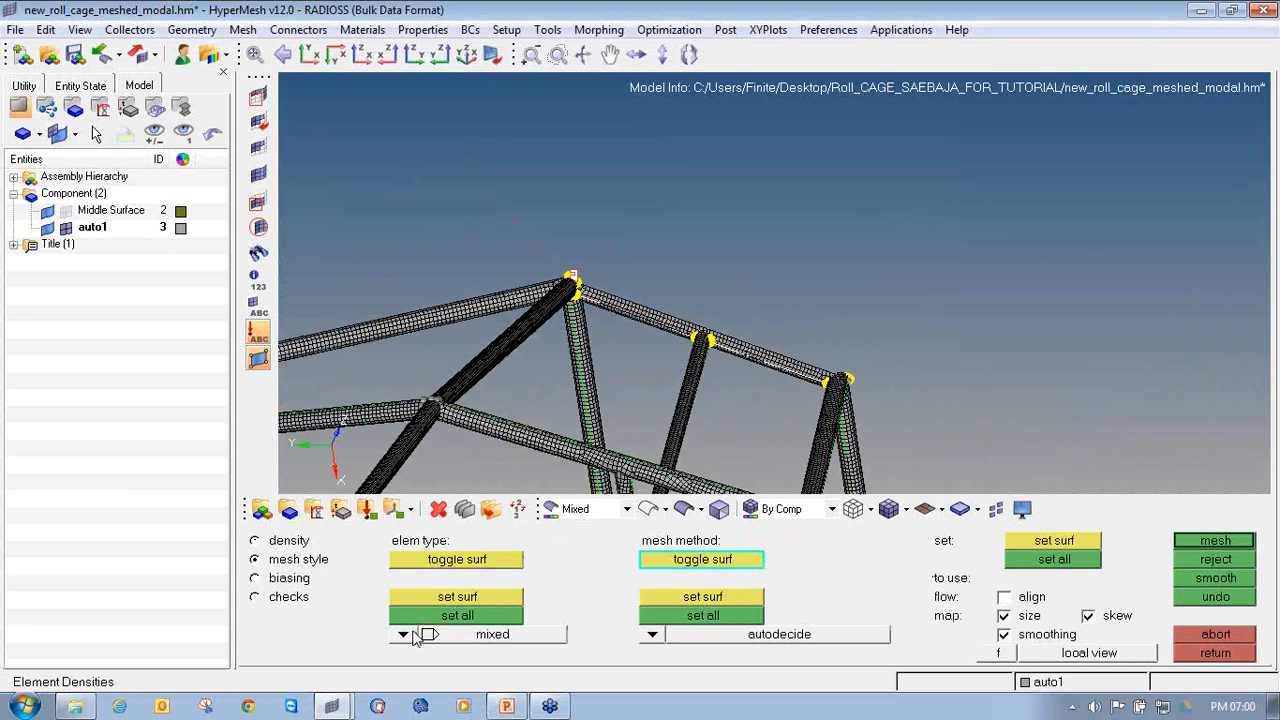
left_click(417, 636)
left_click(434, 477)
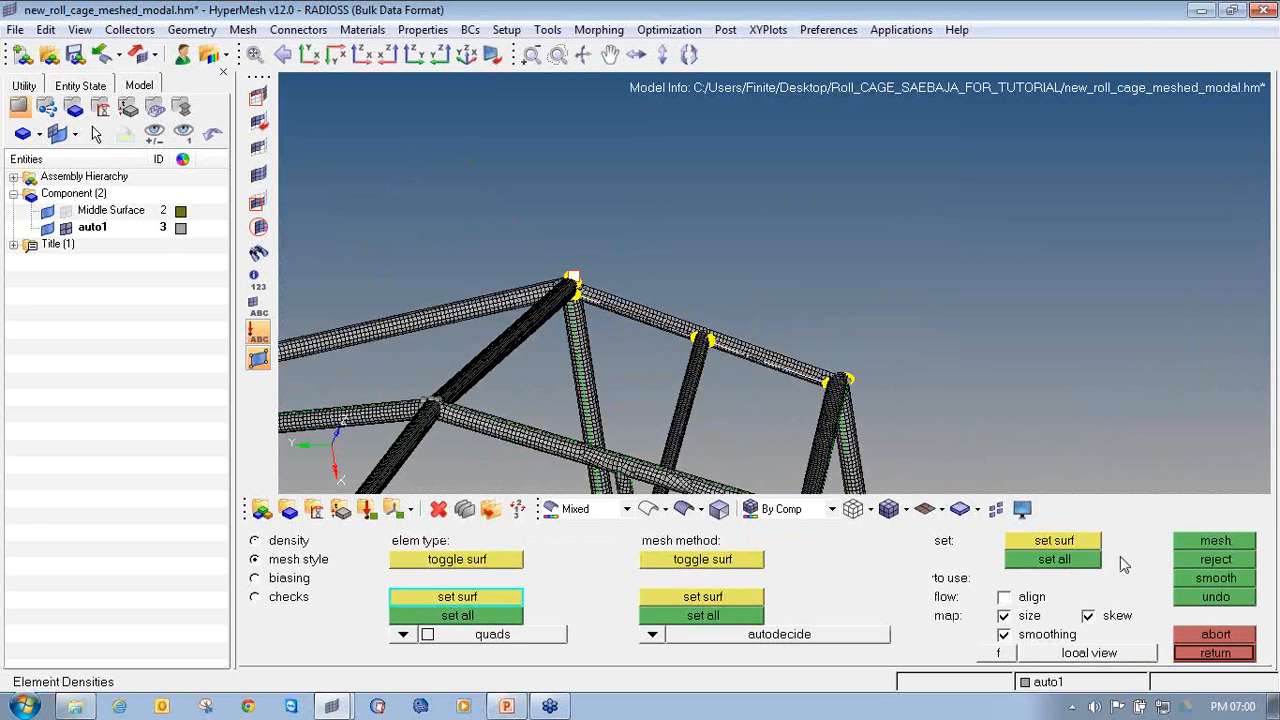
left_click(1215, 541)
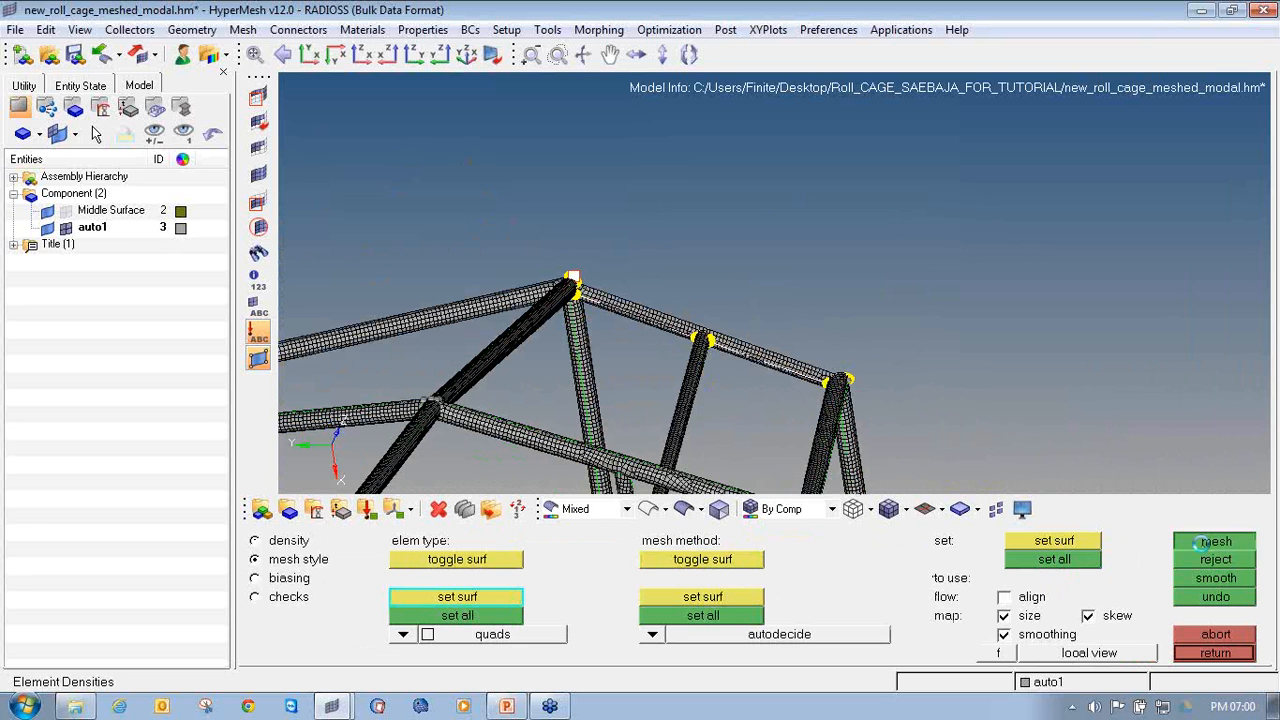
left_click(1208, 653)
Examine the unmeshed rear tube surface and the joint where the middle tube meets it.
left_click_drag(784, 427, 451, 392, "ctrl")
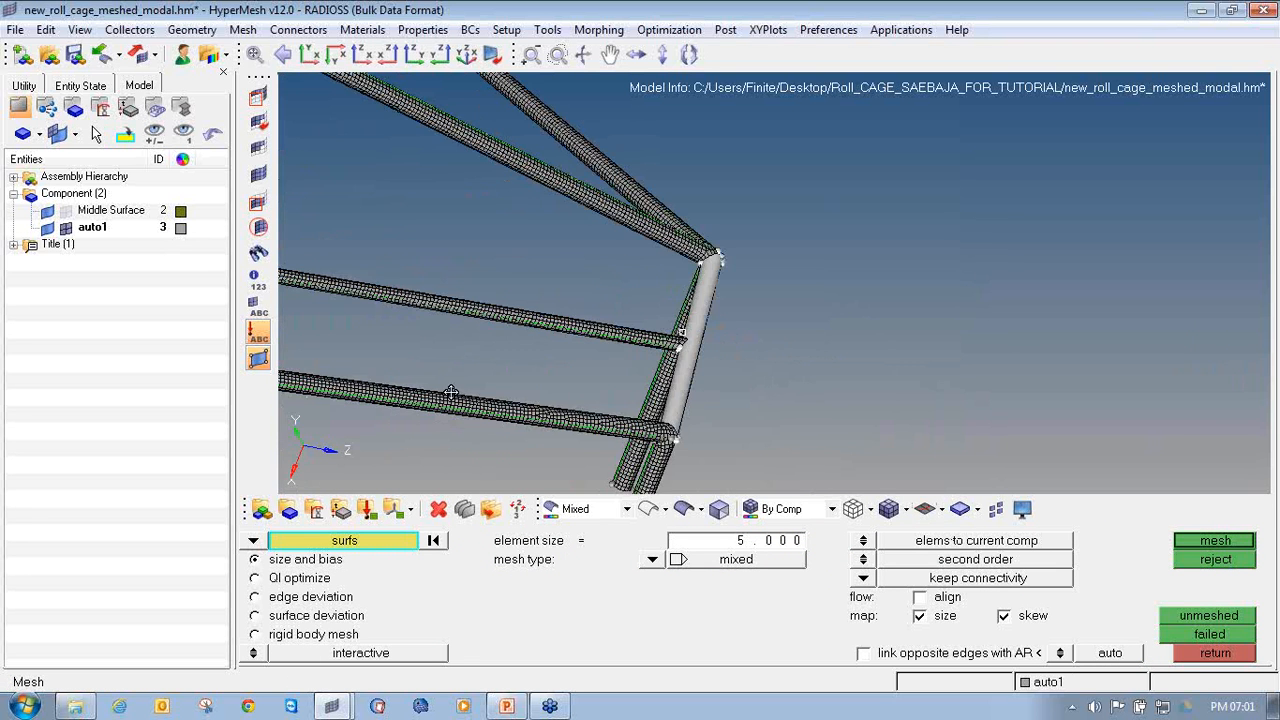
scroll(847, 373, "down", 4, "ctrl")
left_click_drag(749, 340, 759, 396, "ctrl")
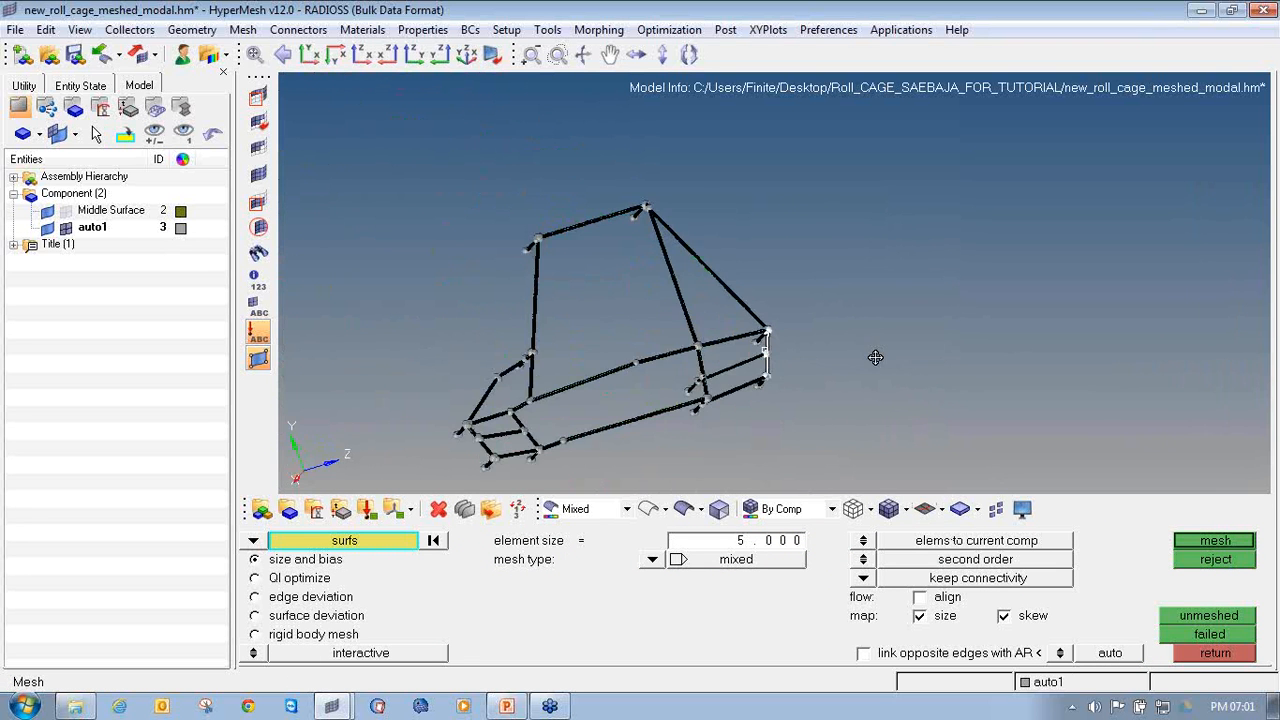
left_click_drag(875, 357, 815, 375, "ctrl")
scroll(766, 344, "up", 3)
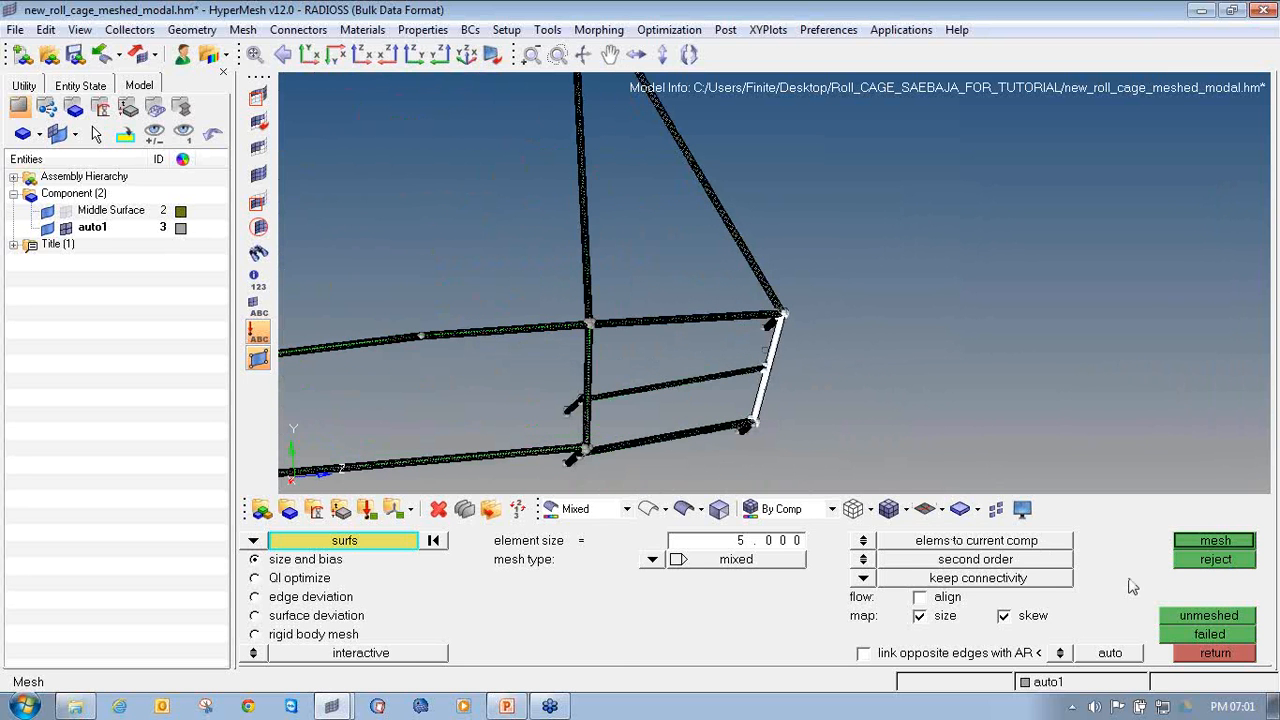
left_click(1237, 651)
left_click_drag(863, 403, 646, 355, "ctrl")
left_click_drag(782, 369, 794, 434, "ctrl")
right_click_drag(766, 451, 737, 245, "ctrl")
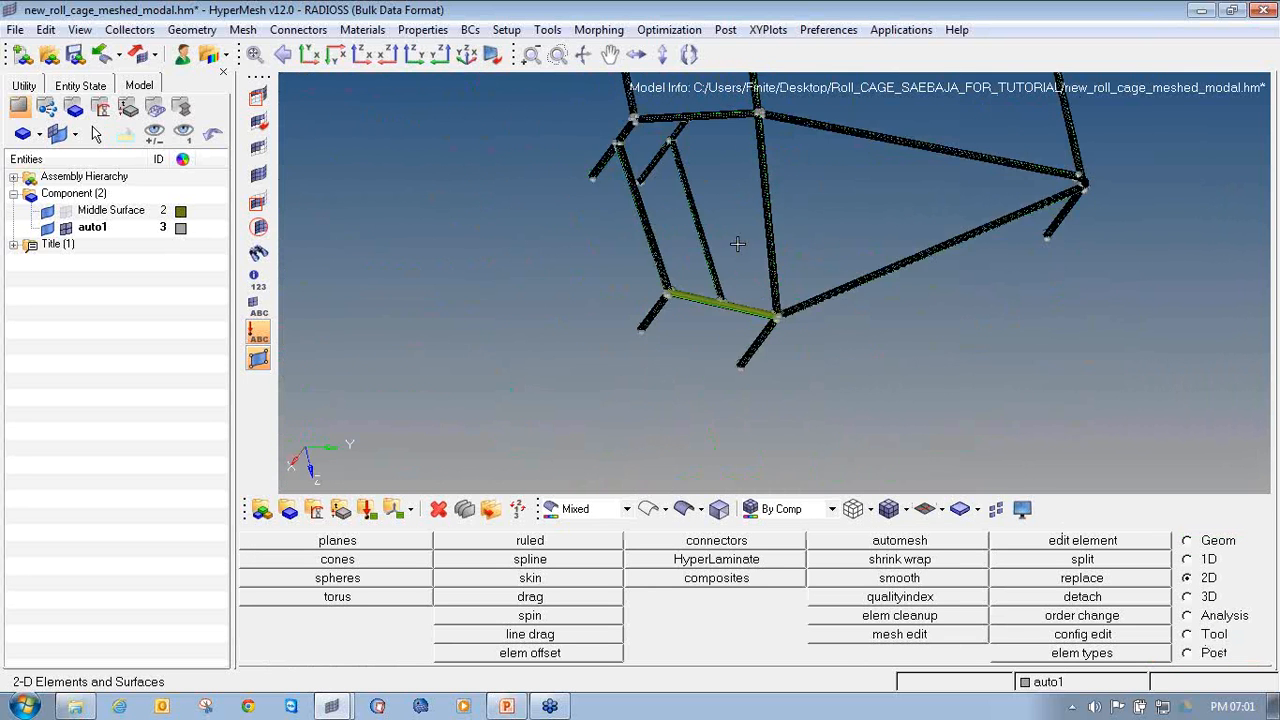
scroll(716, 311, "up", 3, "ctrl")
scroll(680, 276, "up", 5, "ctrl")
left_click_drag(671, 314, 689, 374, "ctrl")
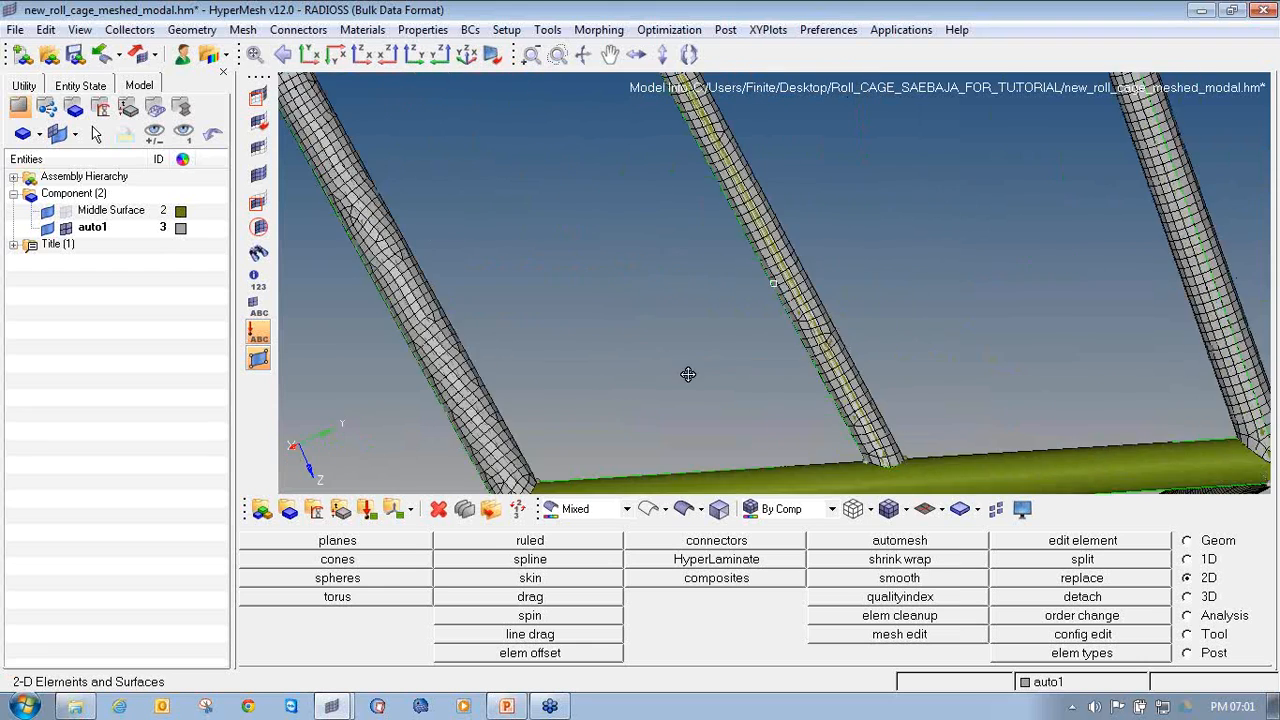
right_click_drag(905, 442, 818, 272, "ctrl")
scroll(743, 327, "up", 4, "ctrl")
scroll(740, 326, "down", 5, "ctrl")
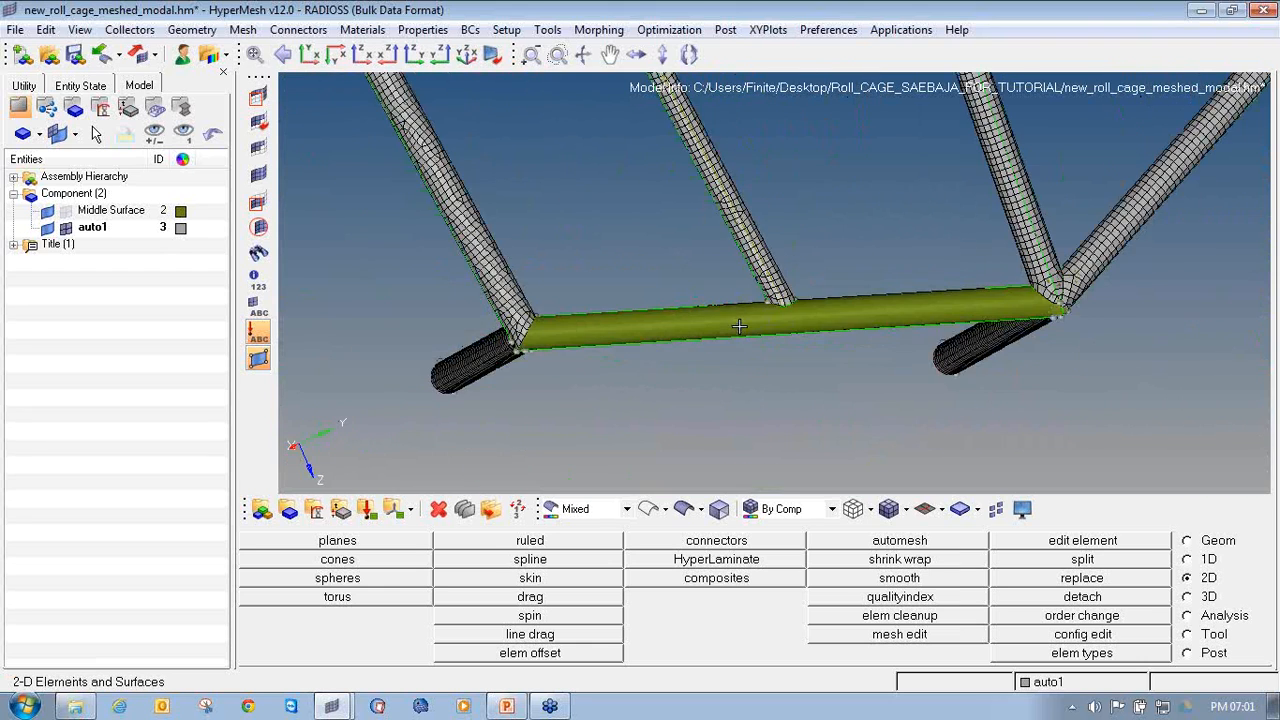
left_click_drag(780, 321, 783, 360, "ctrl")
Try to split the unmeshed rear tube surface between two nodes, ending at the middle tube joint.
key("F11")
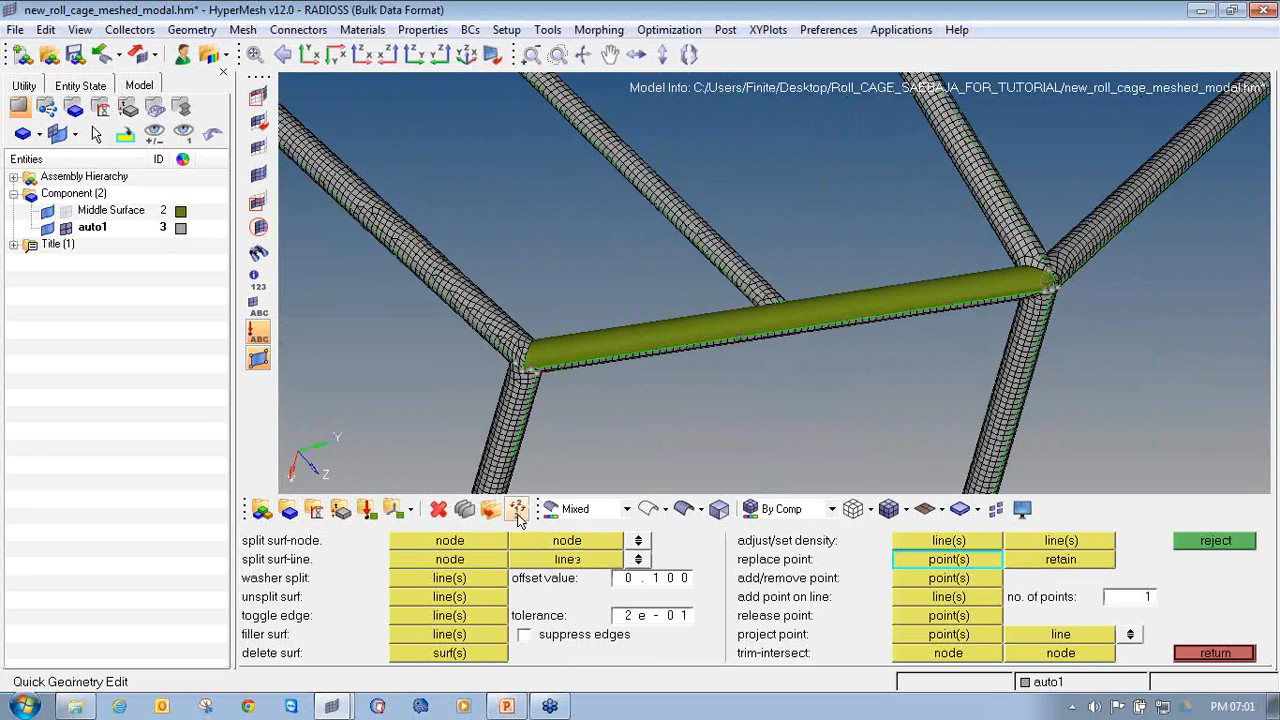
scroll(740, 320, "up", 5, "ctrl")
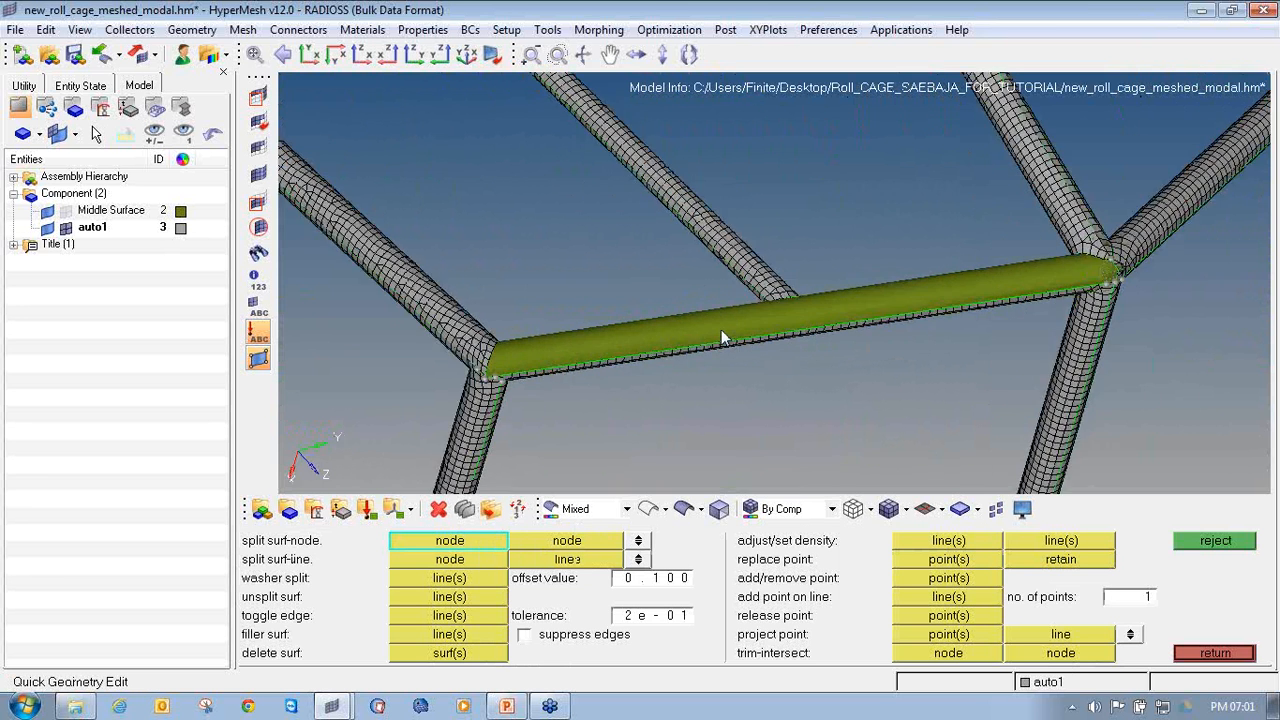
left_click(762, 363)
left_click_drag(745, 311, 642, 242, "ctrl")
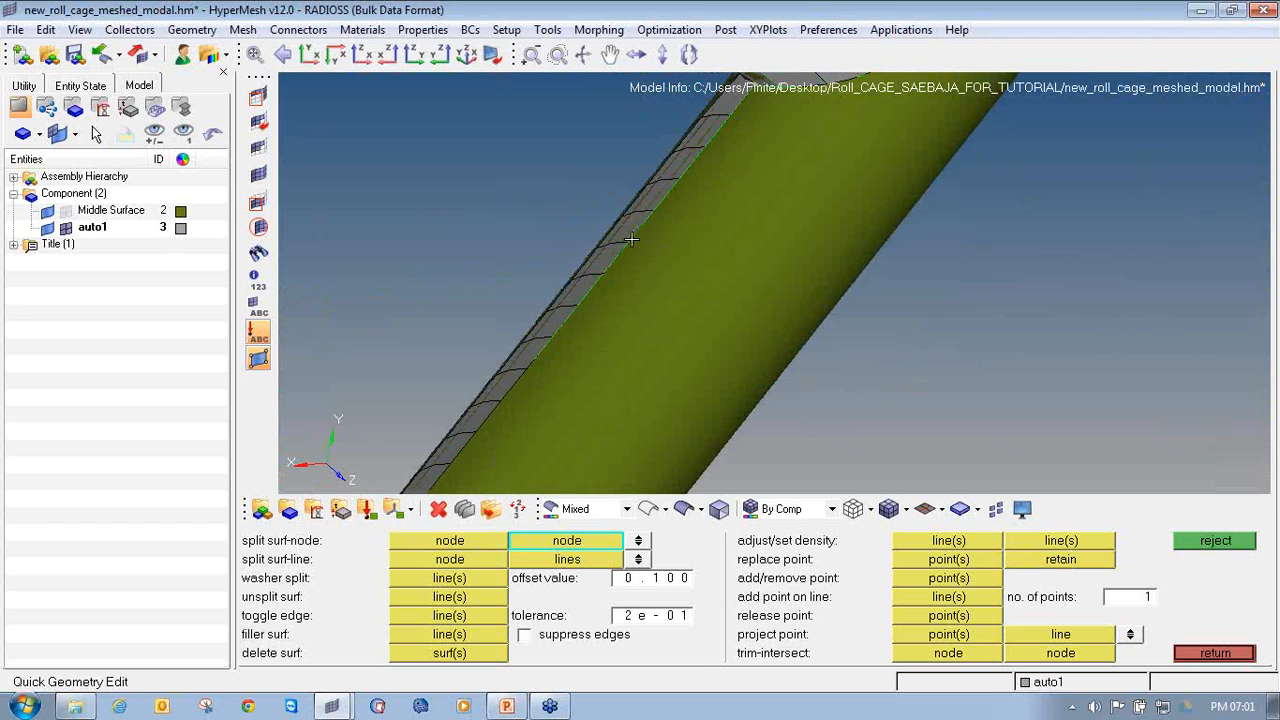
left_click(631, 240)
left_click(1233, 548)
left_click_drag(677, 251, 890, 298, "ctrl")
scroll(890, 298, "up", 4)
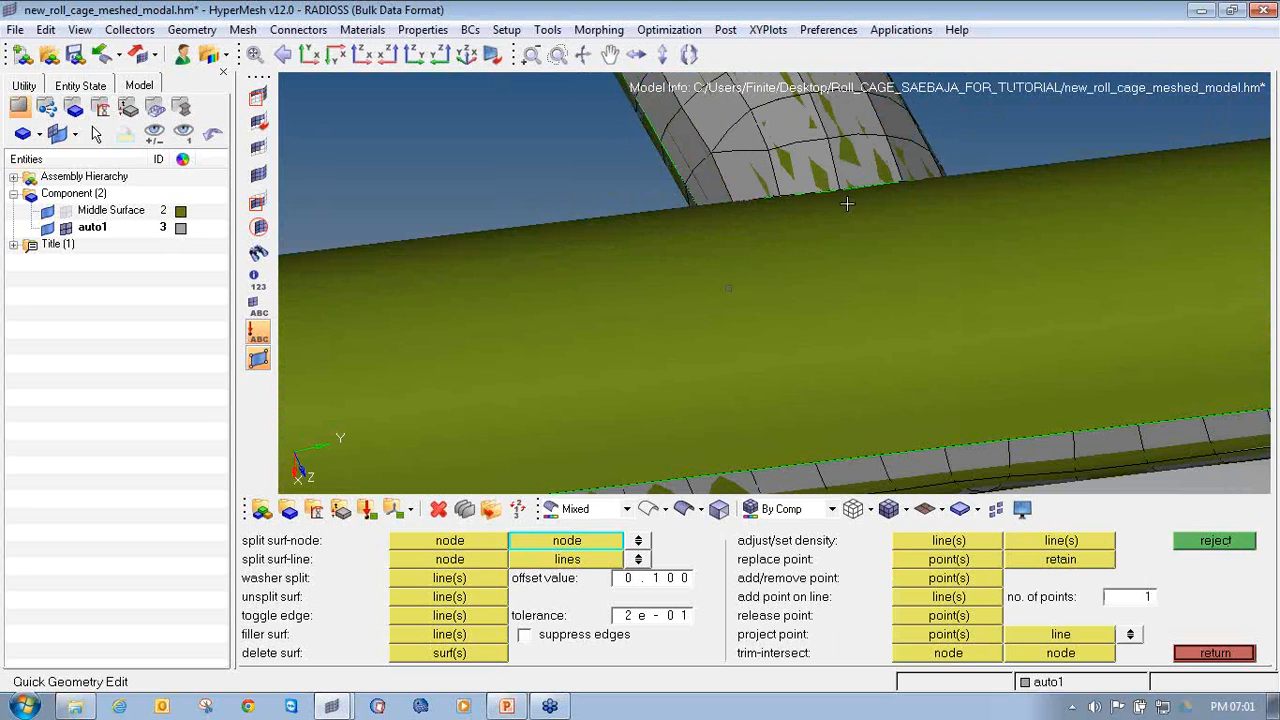
left_click(838, 189)
key("Escape")
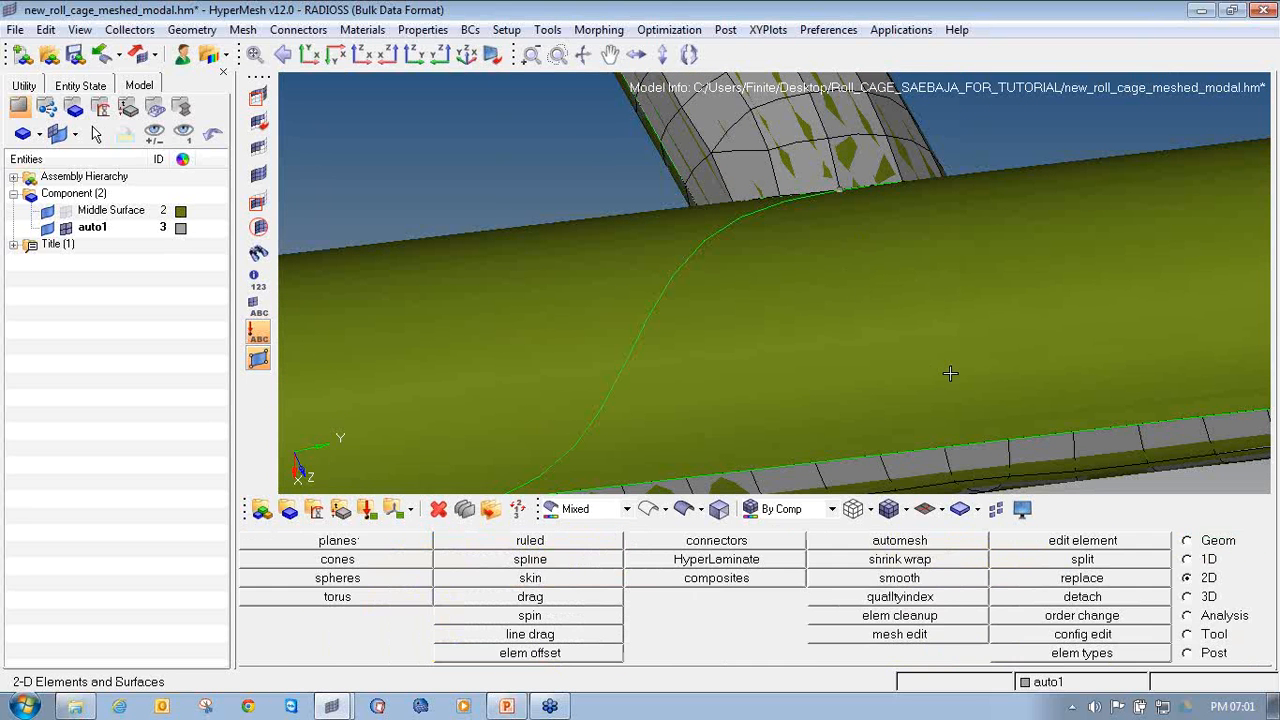
Unsplit the curved dividing line on the rear tube surface.
key("F11")
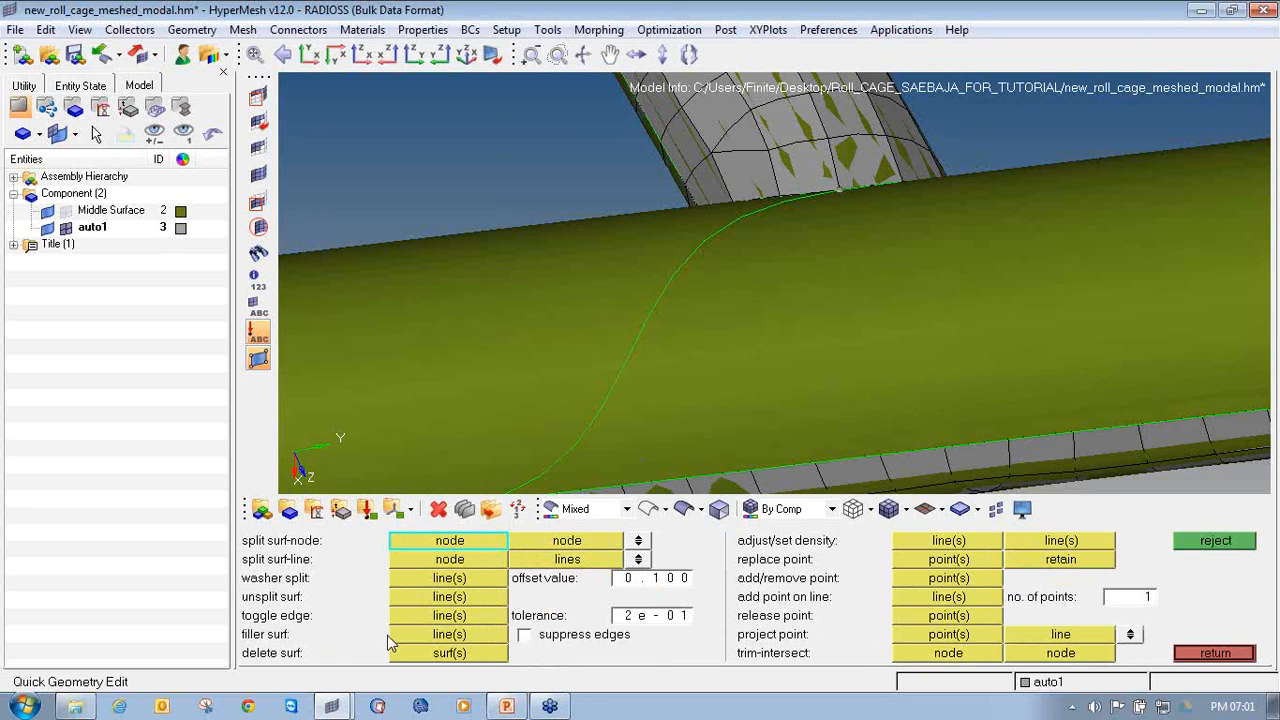
left_click(441, 599)
left_click(603, 389)
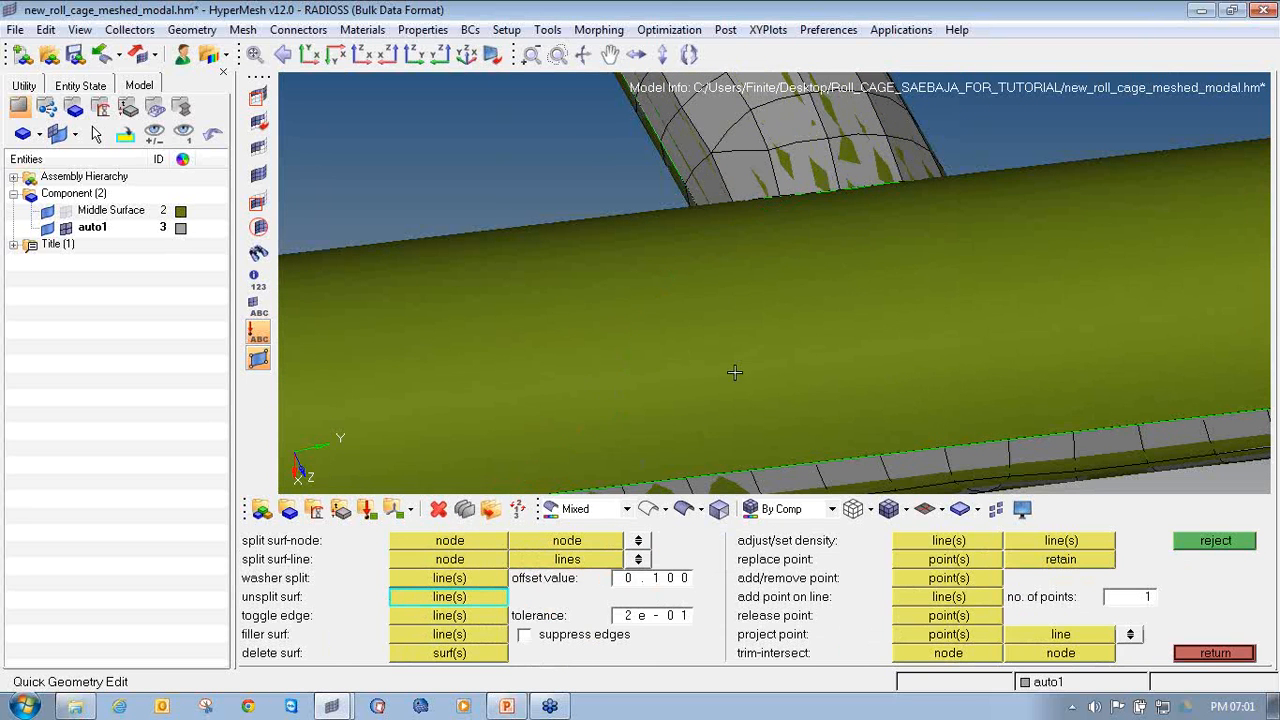
Split the rear tube surface between a node at the middle tube joint and the node directly across on its opposite long edge.
left_click(482, 542)
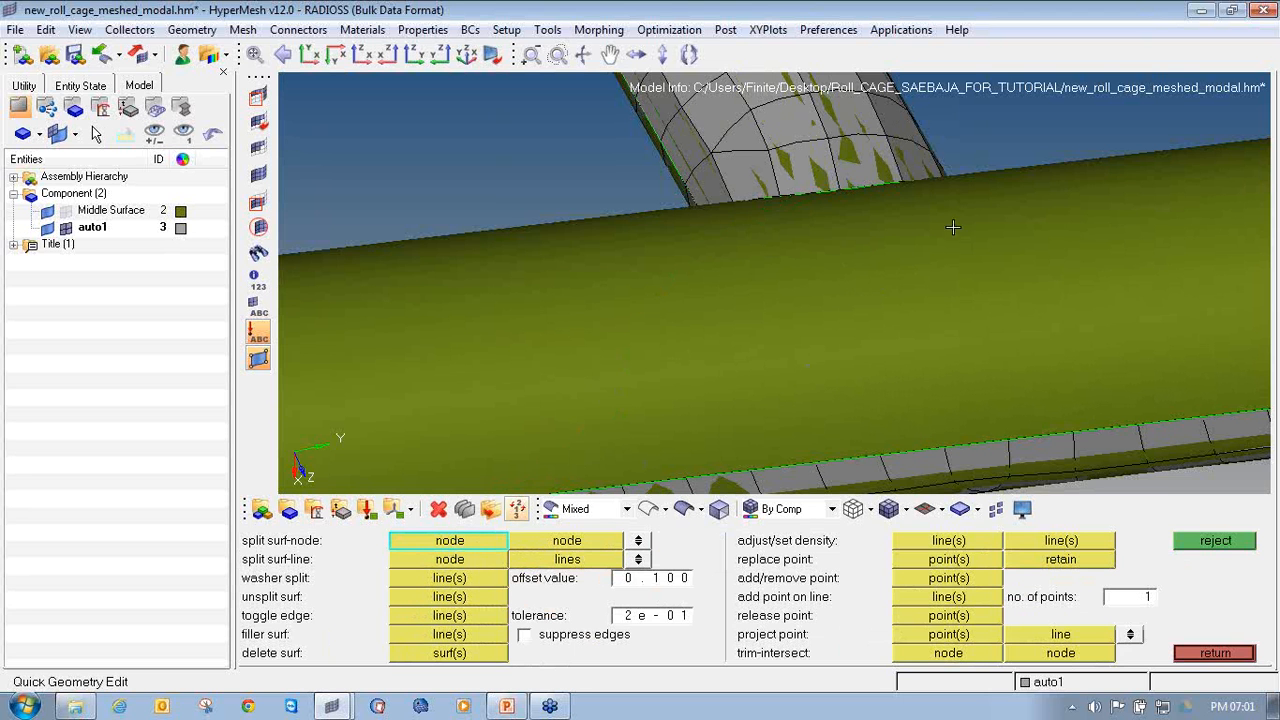
left_click(841, 186)
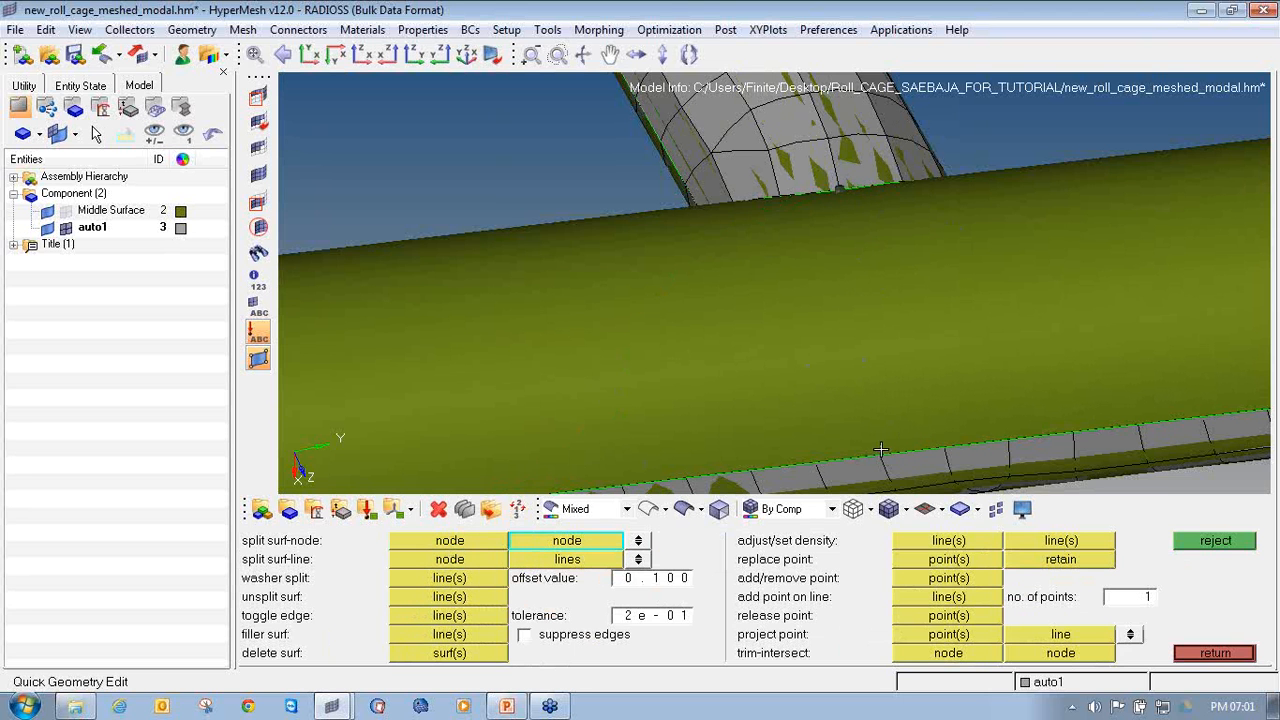
left_click(880, 450)
scroll(784, 327, "down", 3)
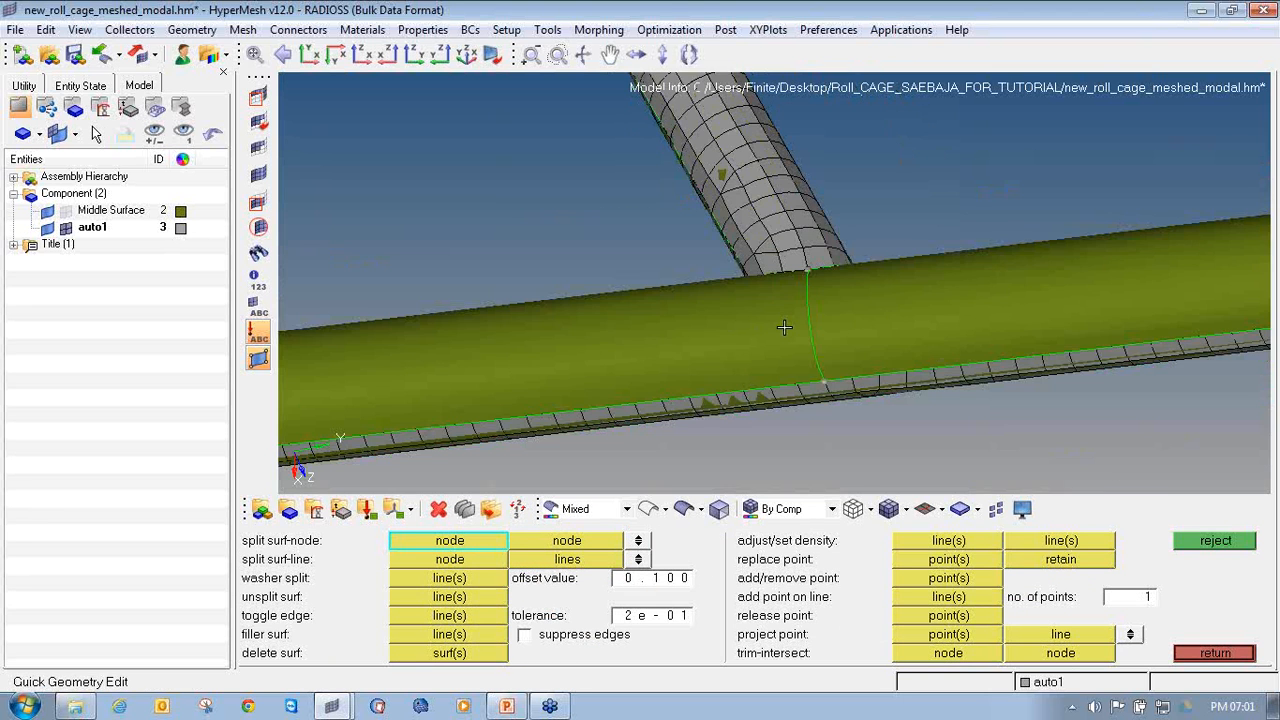
Mesh one half of the split rear tube surface with mixed second-order elements at element size 5, and accept the mesh.
key("F12")
left_click(763, 331)
middle_click(763, 331)
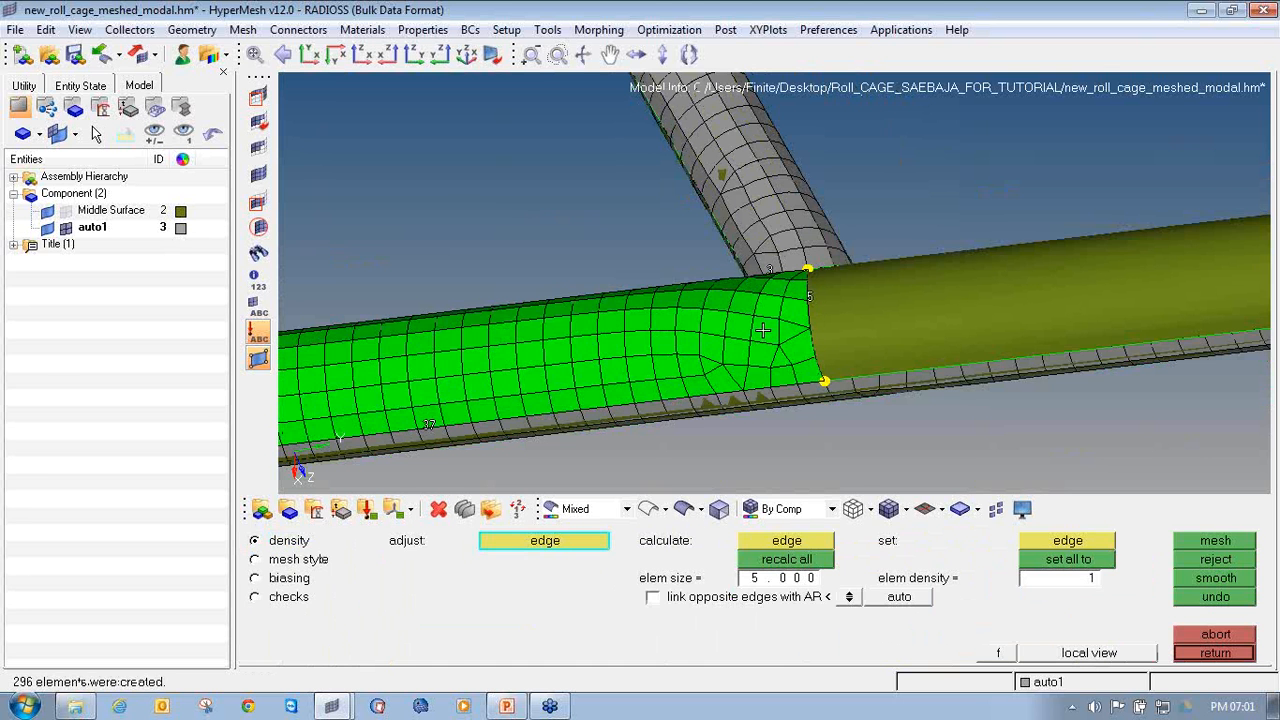
middle_click(763, 331)
scroll(763, 331, "down", 3)
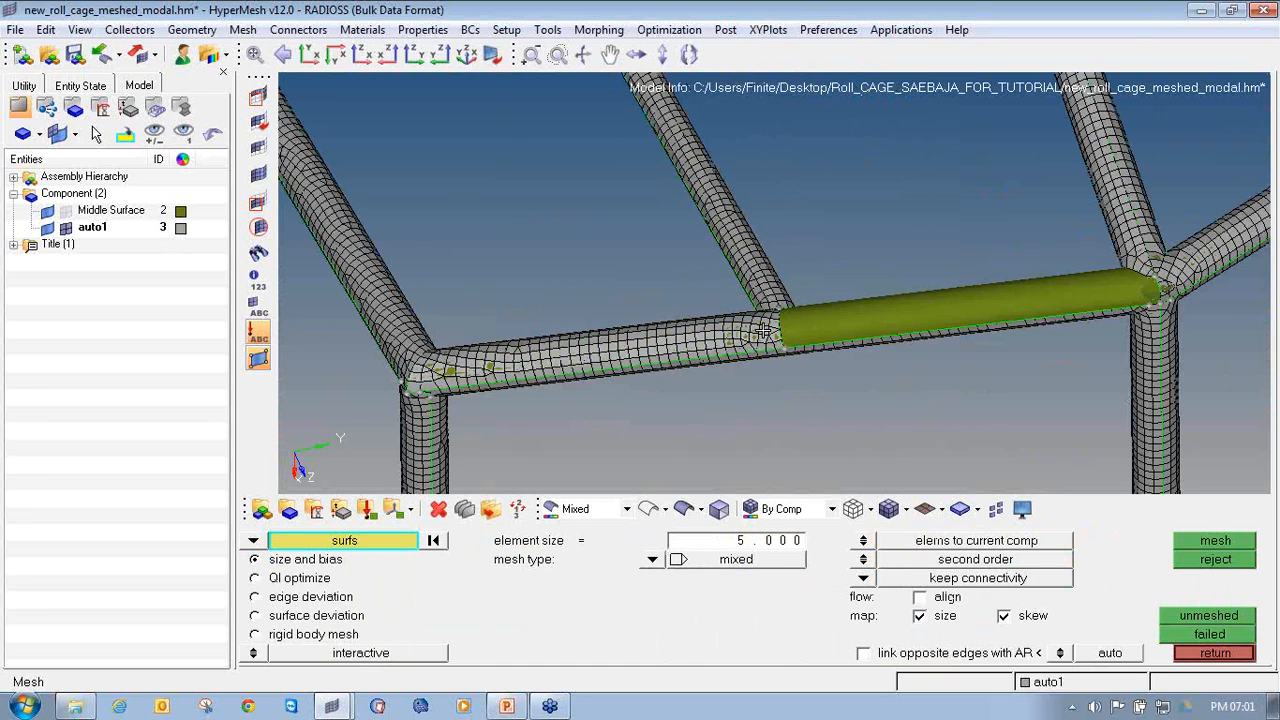
Mesh the remaining half of the split rear tube surface with mixed second-order elements at size 5, and accept the mesh.
scroll(763, 331, "up", 3)
left_click(765, 340)
middle_click(763, 342)
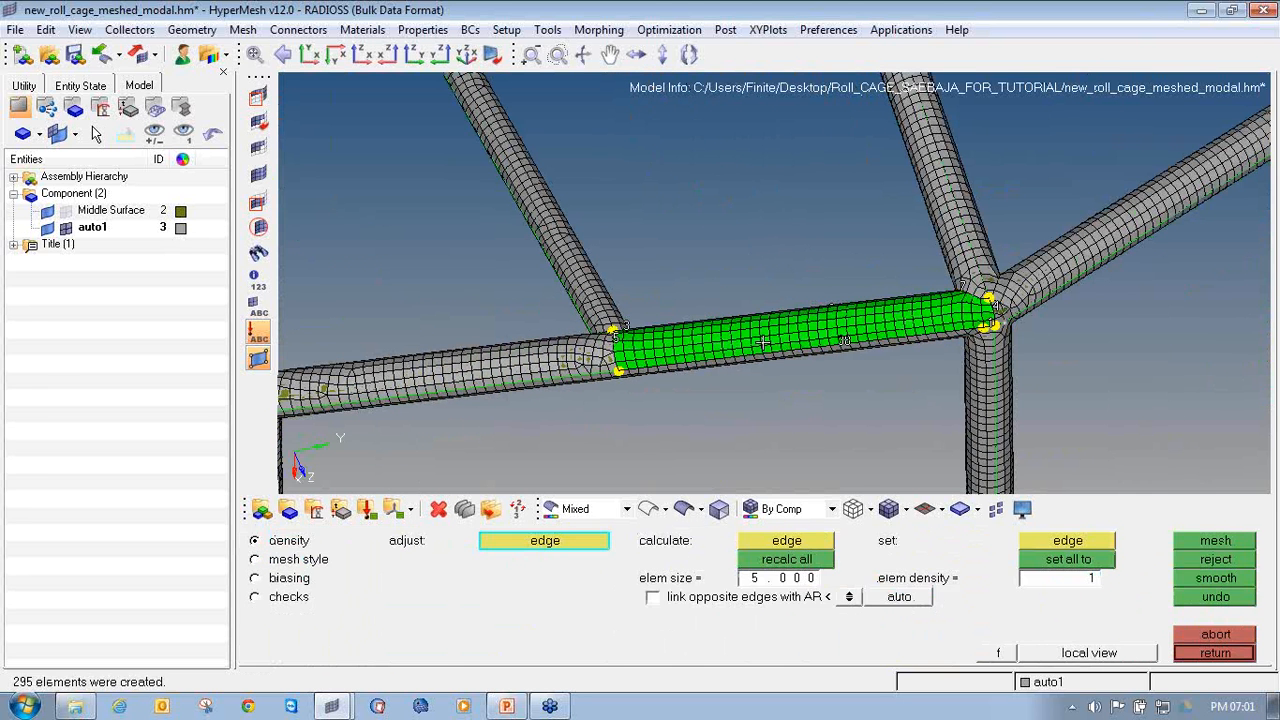
middle_click(763, 342)
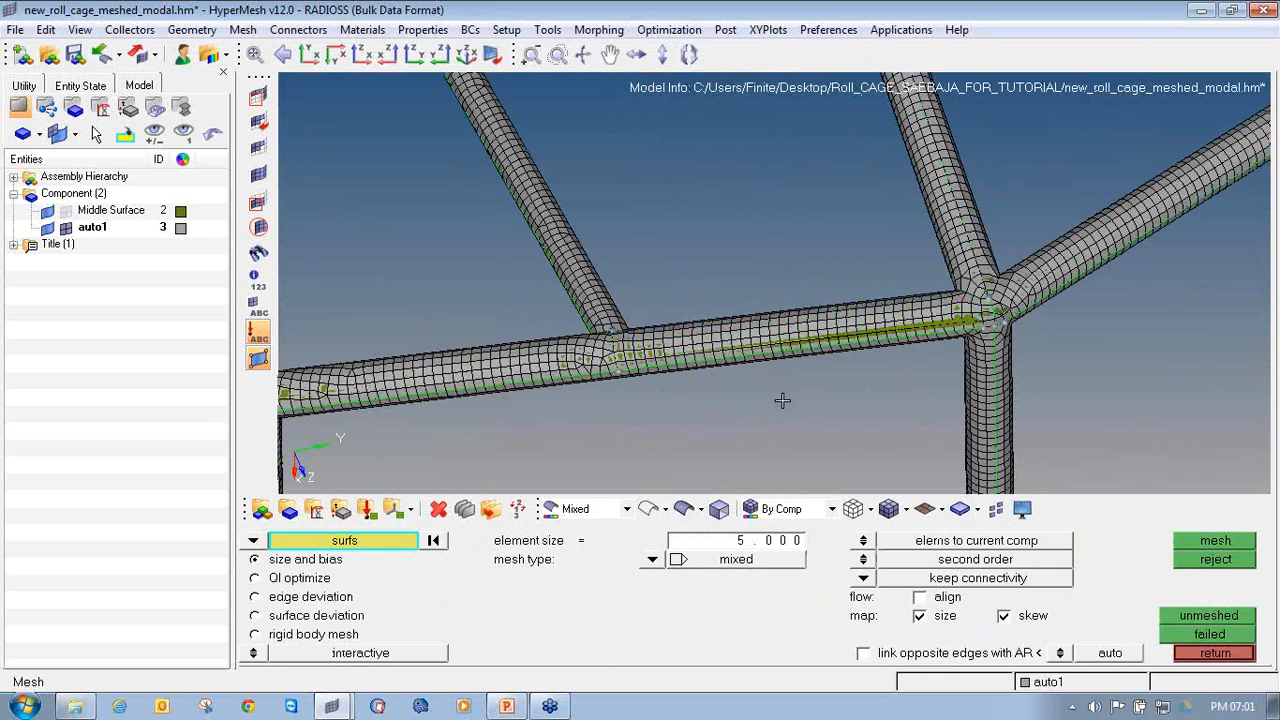
Check the roll cage for surfaces that are still unmeshed, and leave the automesh tool.
scroll(782, 400, "down", 5)
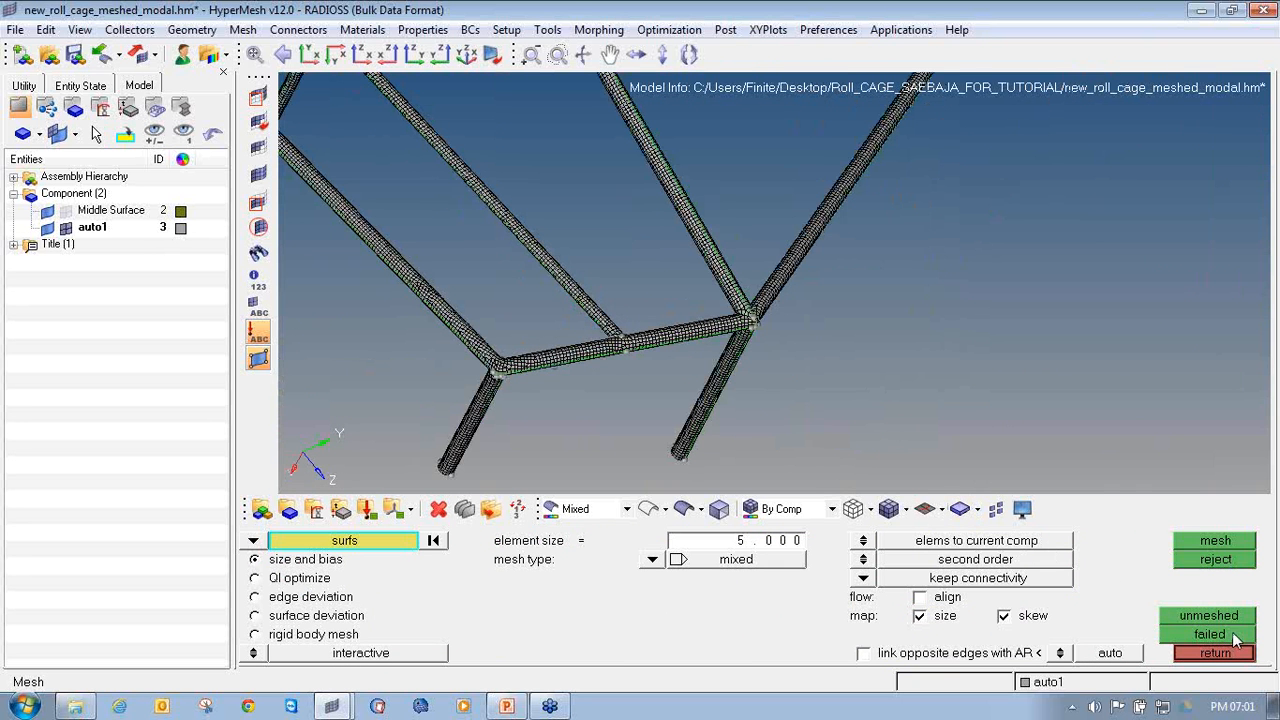
left_click(1204, 618)
left_click(1204, 618)
left_click(1211, 660)
Hide the Middle Surface component's geometry, leaving the auto1 component displayed.
left_click_drag(572, 322, 795, 326, "ctrl")
left_click_drag(598, 264, 752, 339, "ctrl")
right_click_drag(628, 274, 868, 318, "ctrl")
scroll(842, 228, "down", 3, "ctrl")
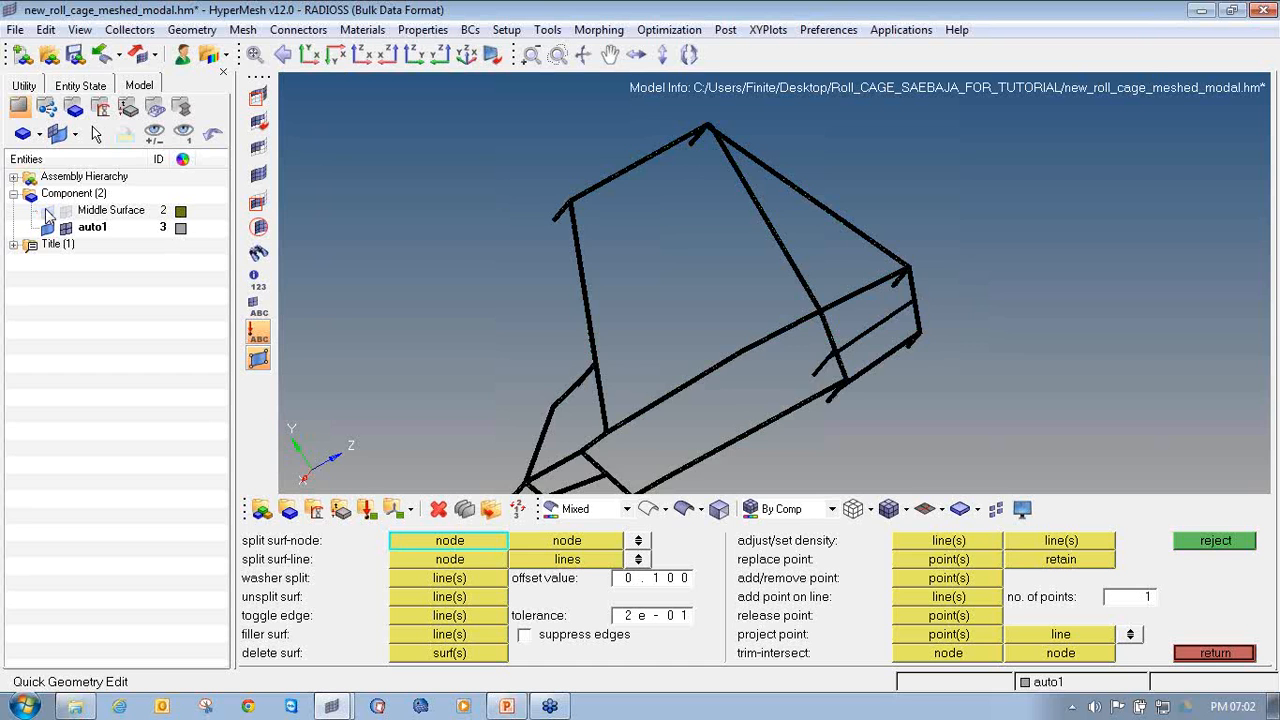
left_click_drag(1019, 267, 1061, 235, "ctrl")
scroll(966, 320, "down", 3, "ctrl")
right_click_drag(966, 320, 891, 379, "ctrl")
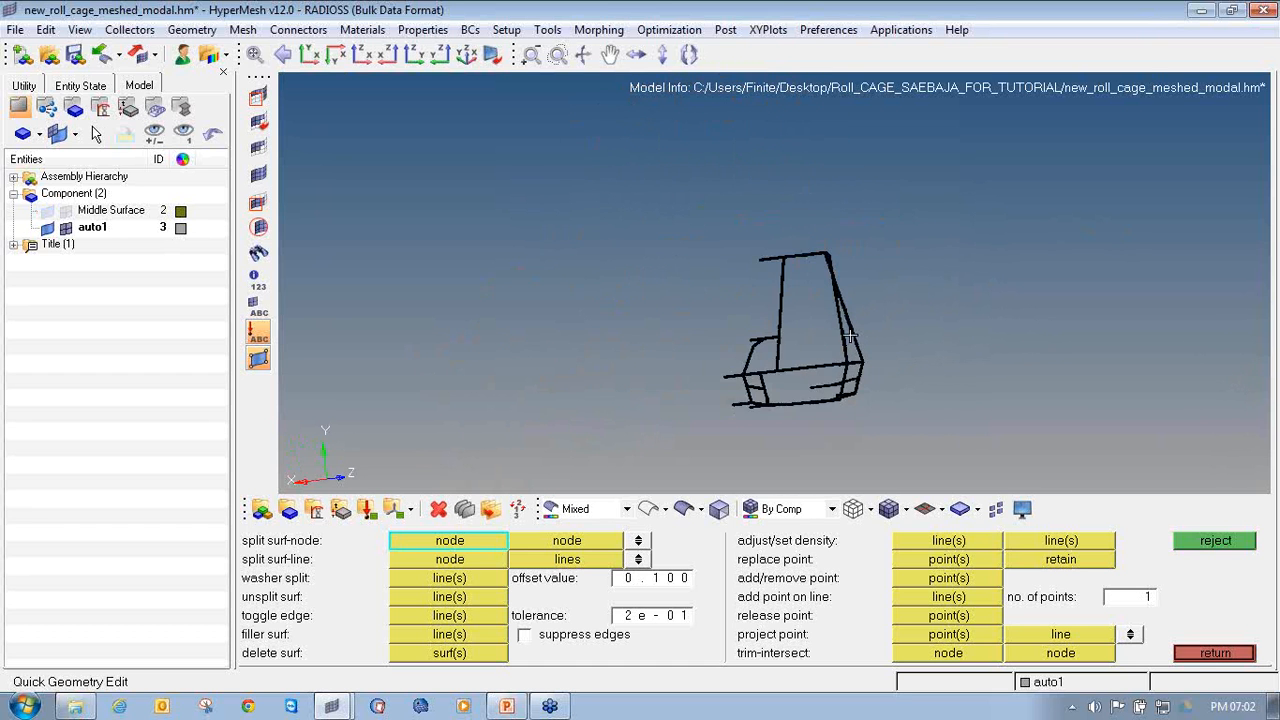
scroll(849, 335, "up", 3)
scroll(849, 335, "down", 2)
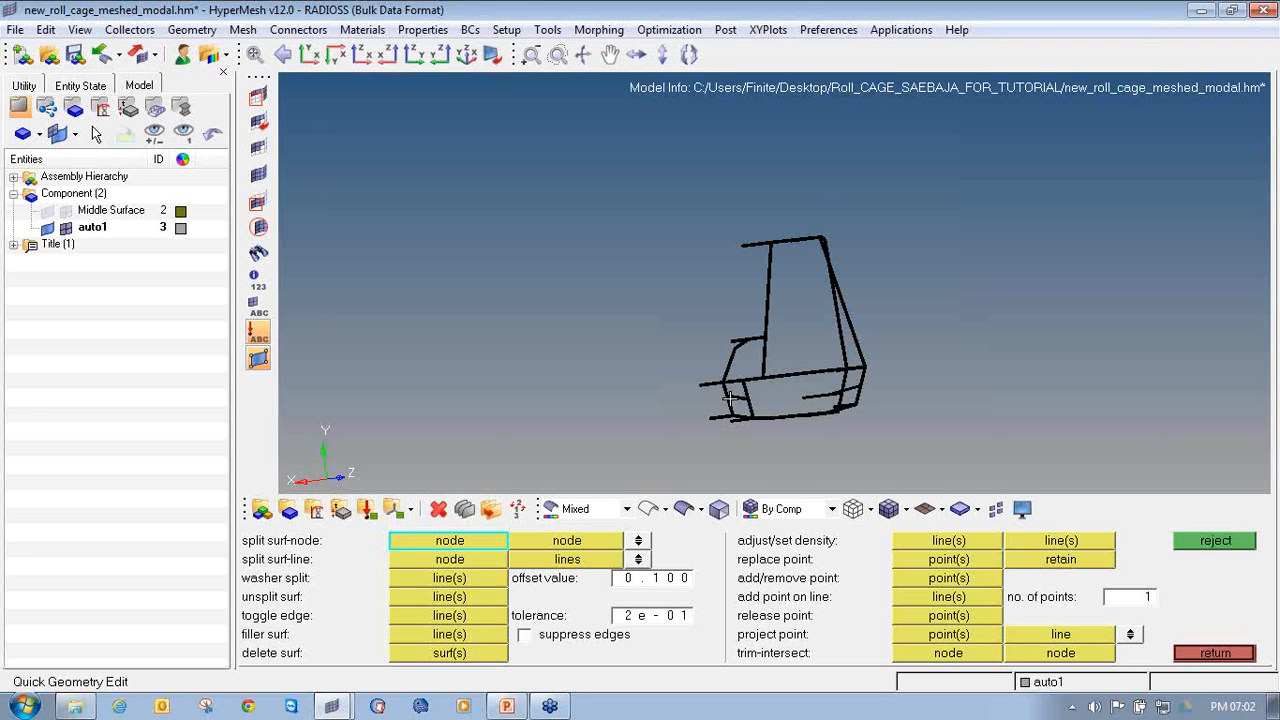
Check the 2-d elements for warpage above 5 and save the failed elements.
left_click(1214, 653)
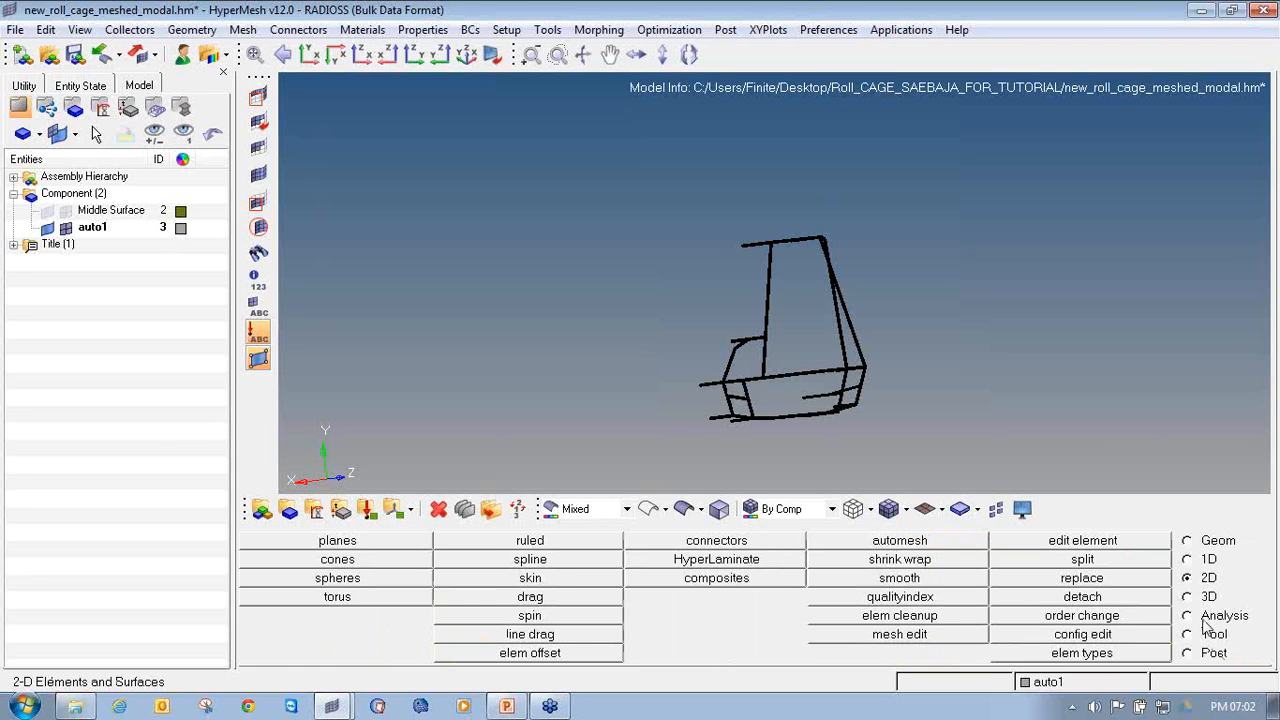
left_click(1190, 635)
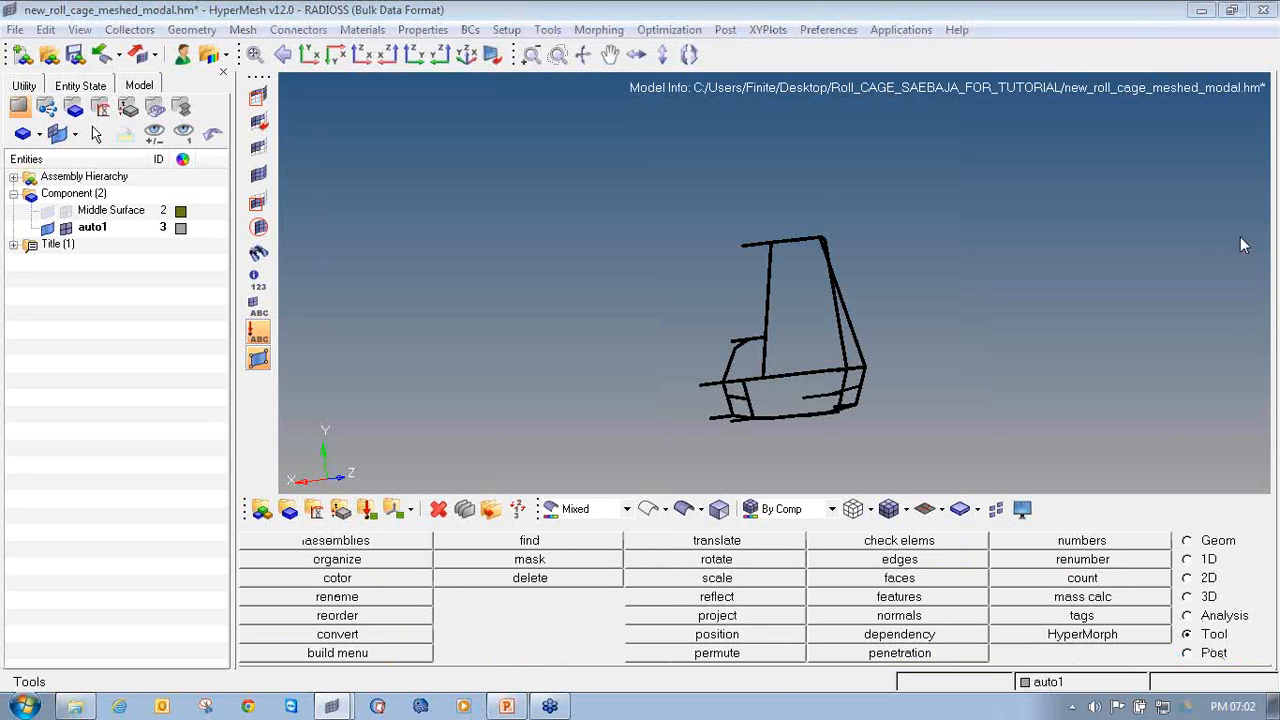
mouse_move(1222, 612)
left_mouse_down()
mouse_move(1192, 614)
mouse_move(1196, 646)
mouse_move(1222, 616)
left_mouse_up()
mouse_move(880, 524)
left_mouse_down()
mouse_move(808, 530)
mouse_move(972, 532)
mouse_move(855, 521)
left_mouse_up()
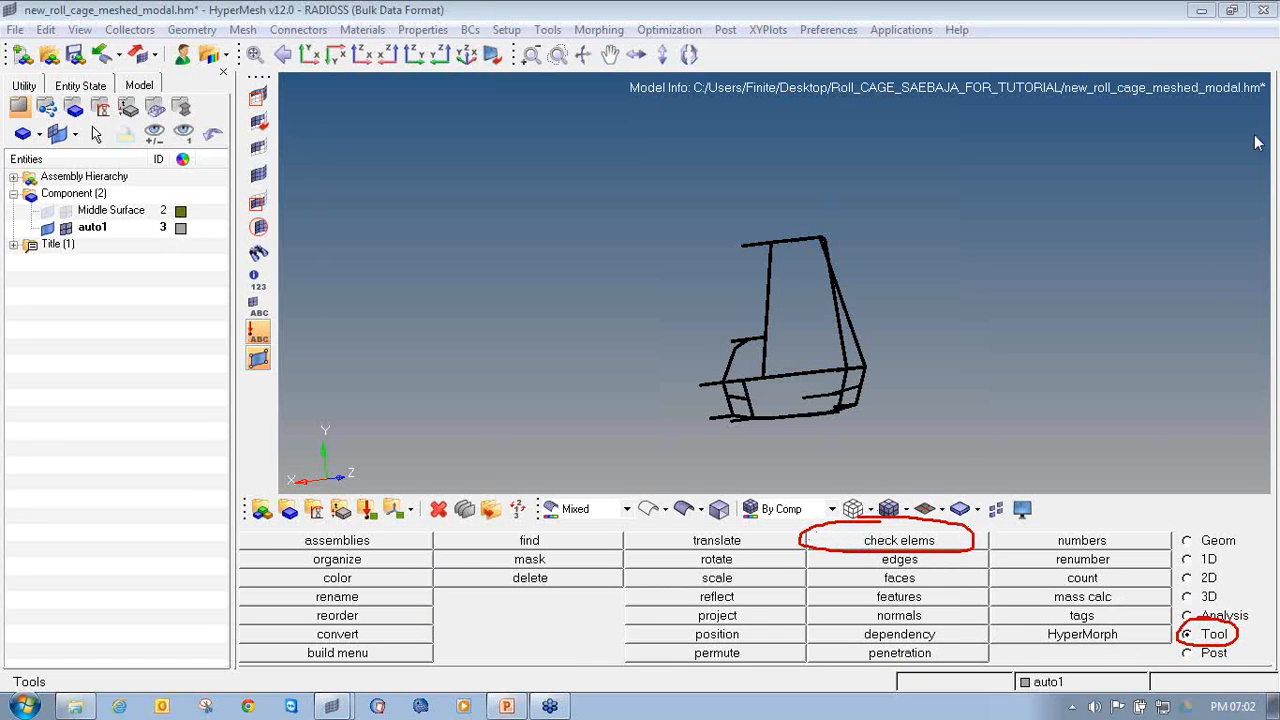
left_click(860, 545)
left_click(260, 561)
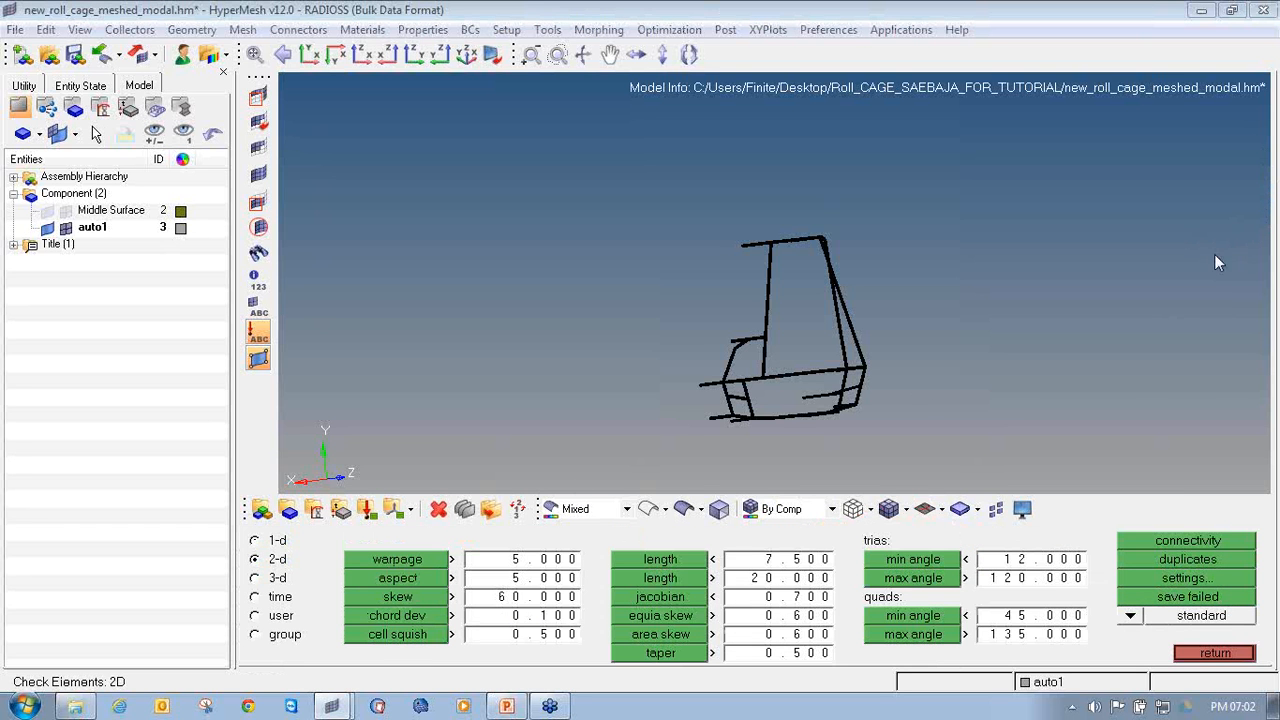
mouse_move(282, 543)
left_mouse_down()
mouse_move(268, 576)
mouse_move(274, 545)
left_mouse_up()
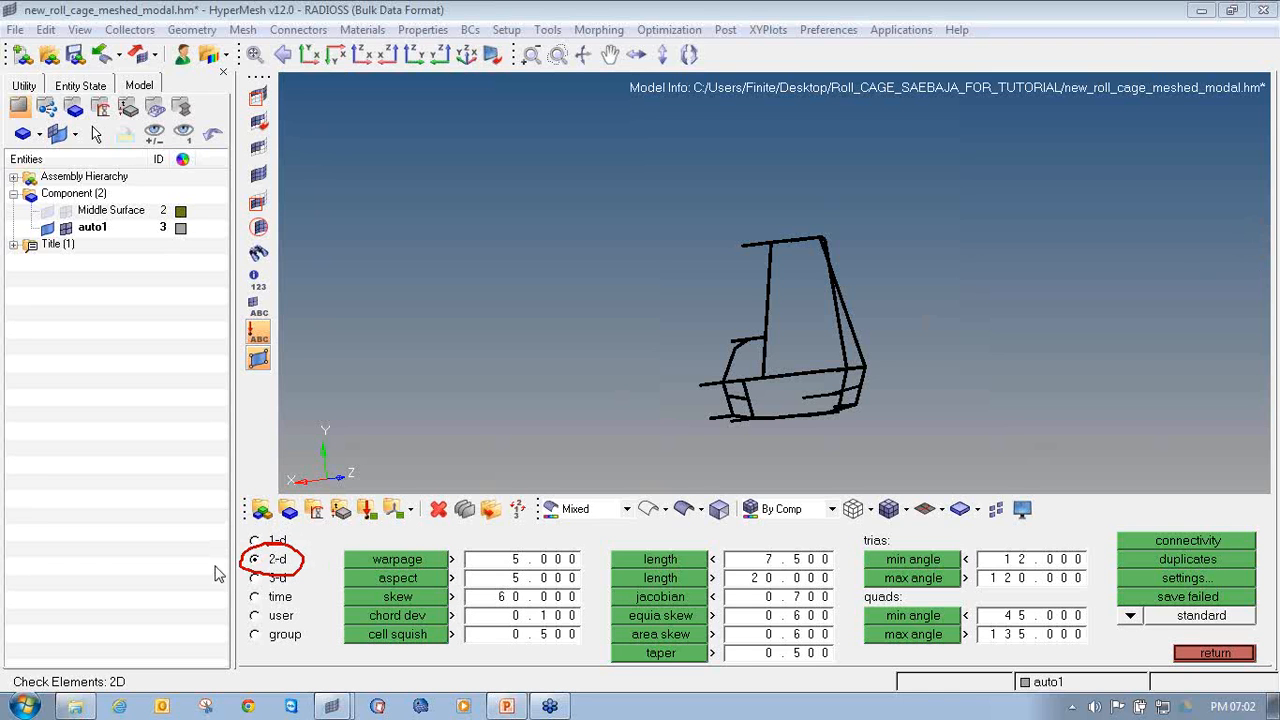
left_click(384, 565)
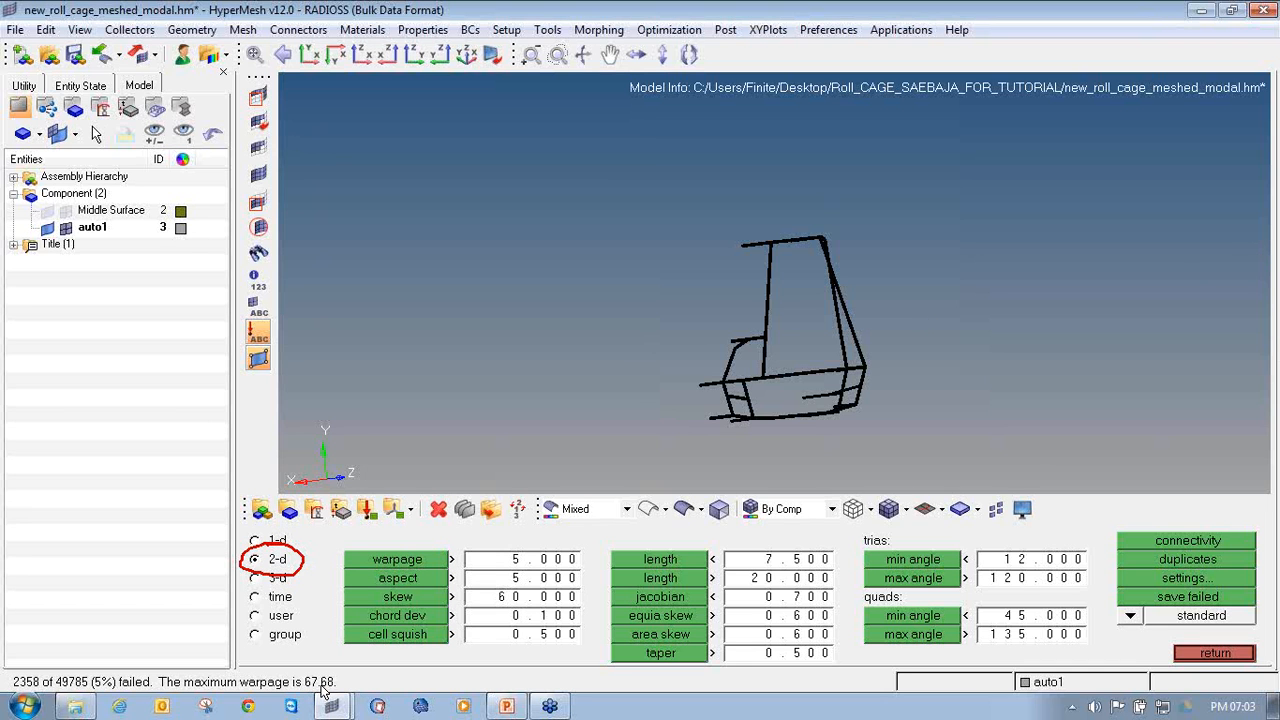
left_click(426, 564)
left_click(1160, 597)
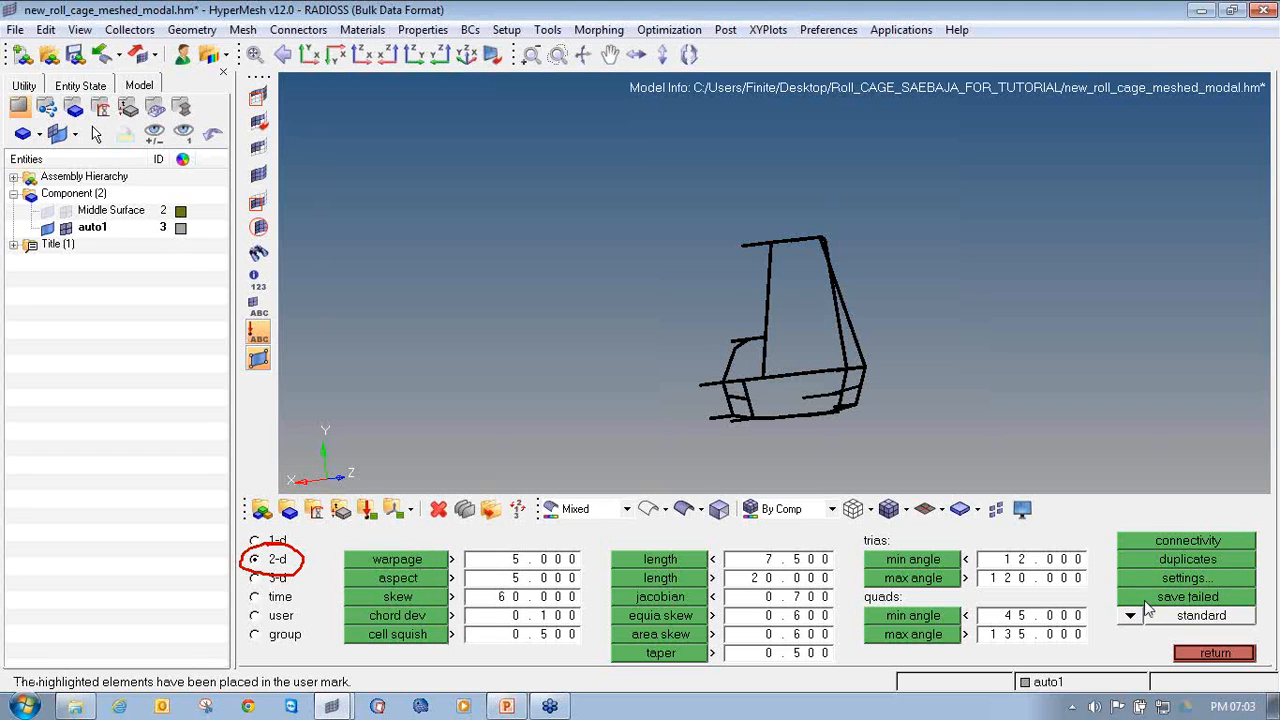
Mask every element except the saved failed ones by retrieving them and reversing the selection.
left_click(259, 95)
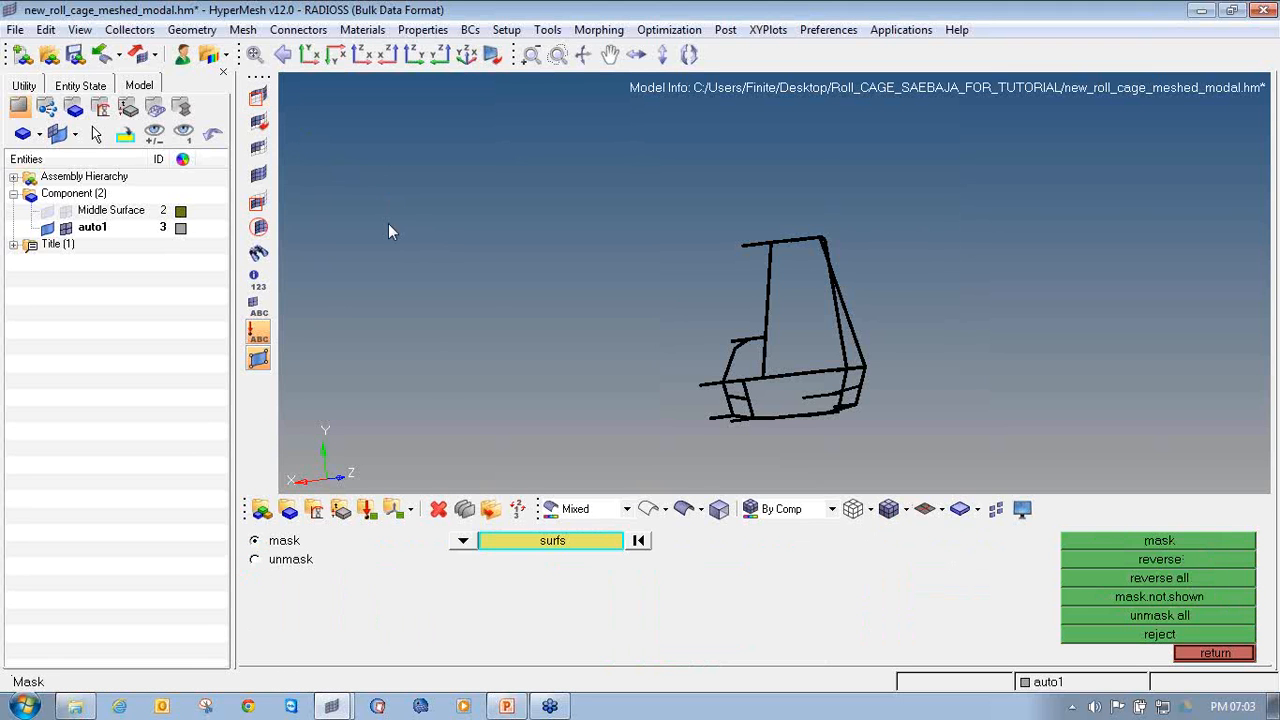
left_click(463, 541)
left_click(430, 572)
left_click(552, 541)
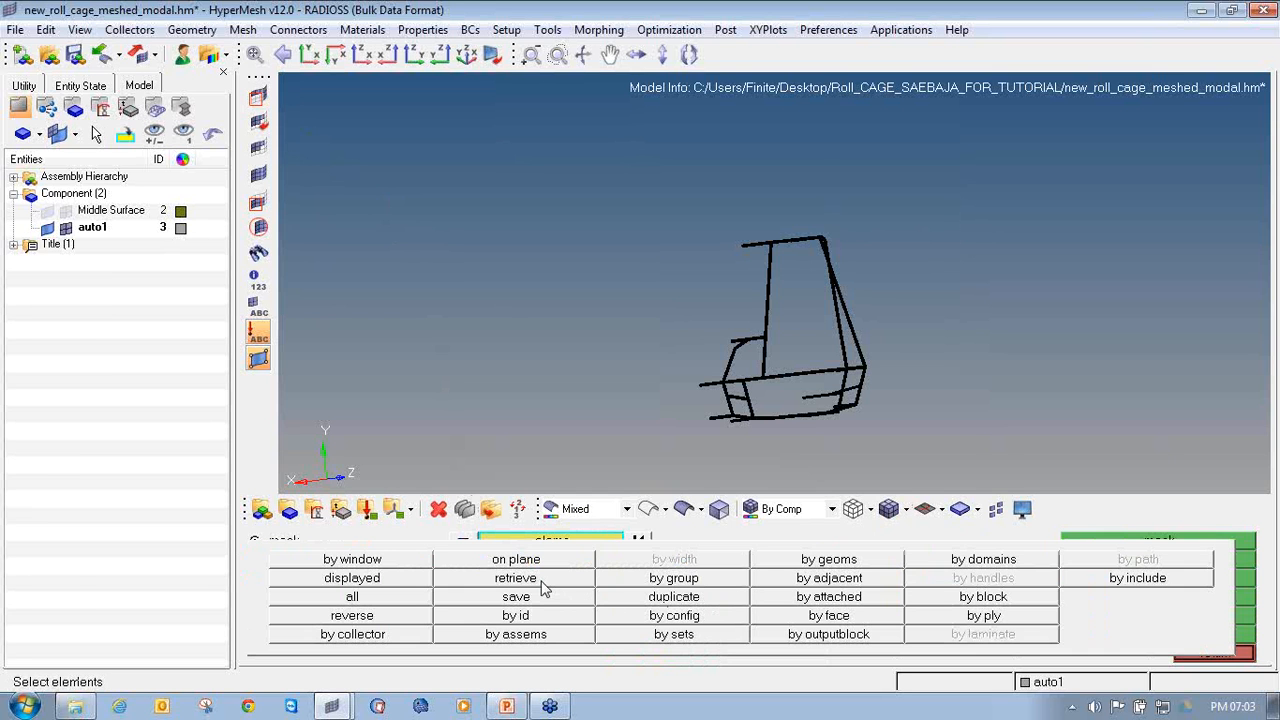
left_click(540, 584)
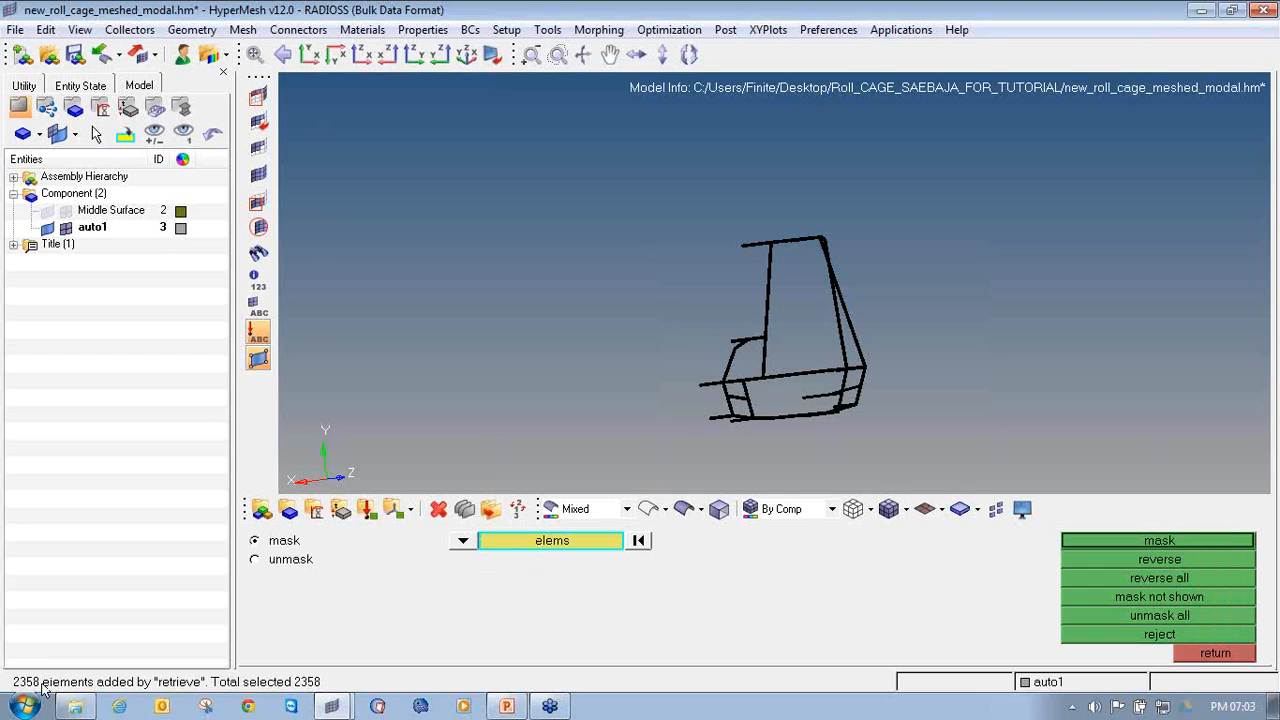
left_click(574, 545)
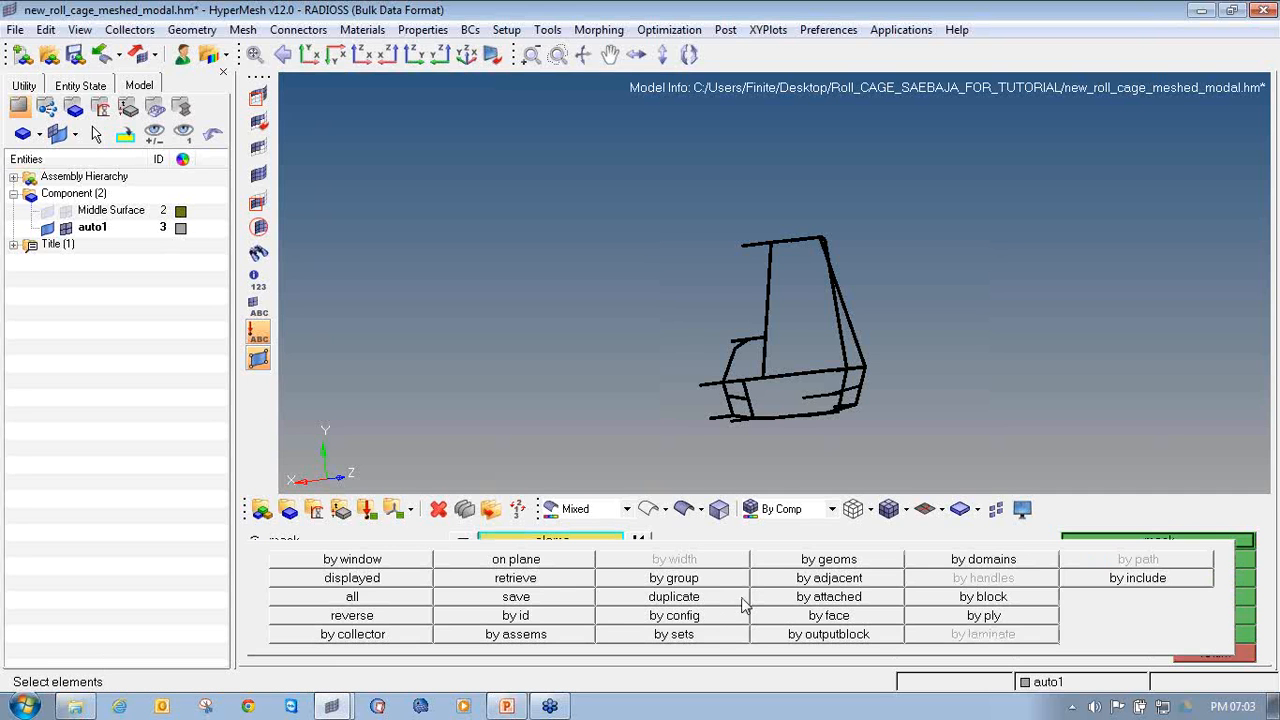
left_click(376, 616)
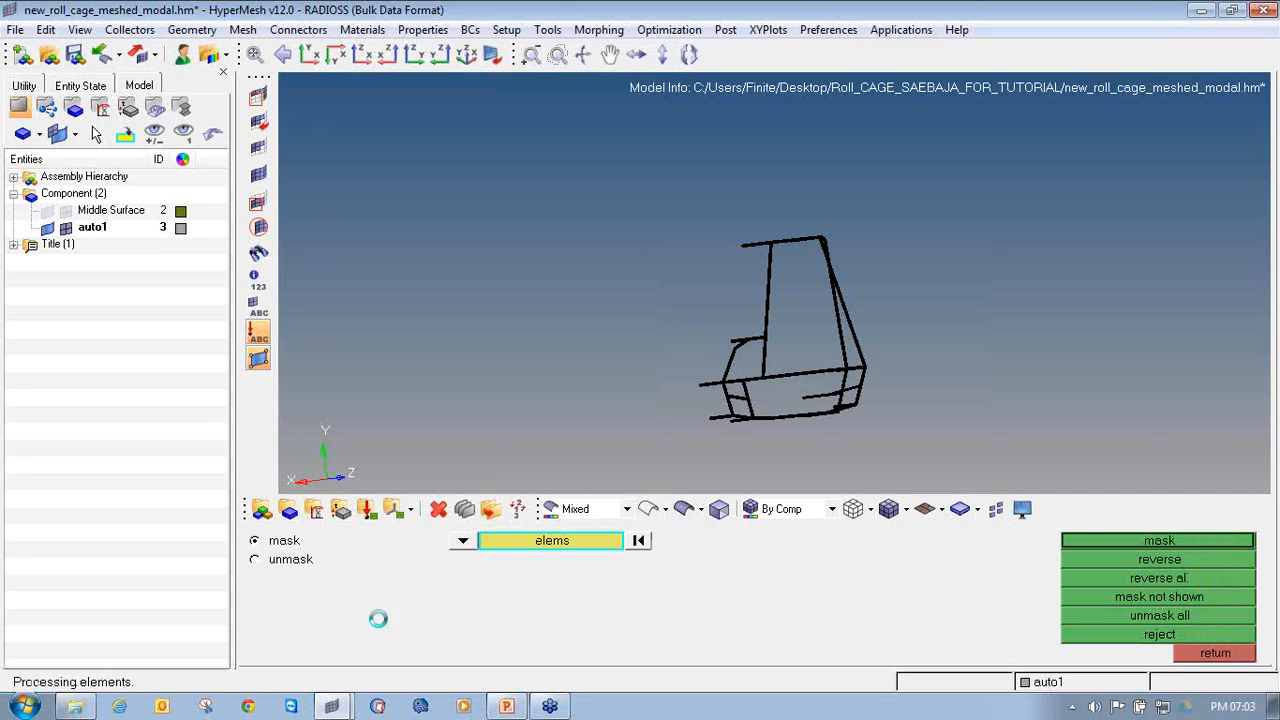
left_click(1098, 543)
left_click_drag(840, 400, 944, 395, "ctrl")
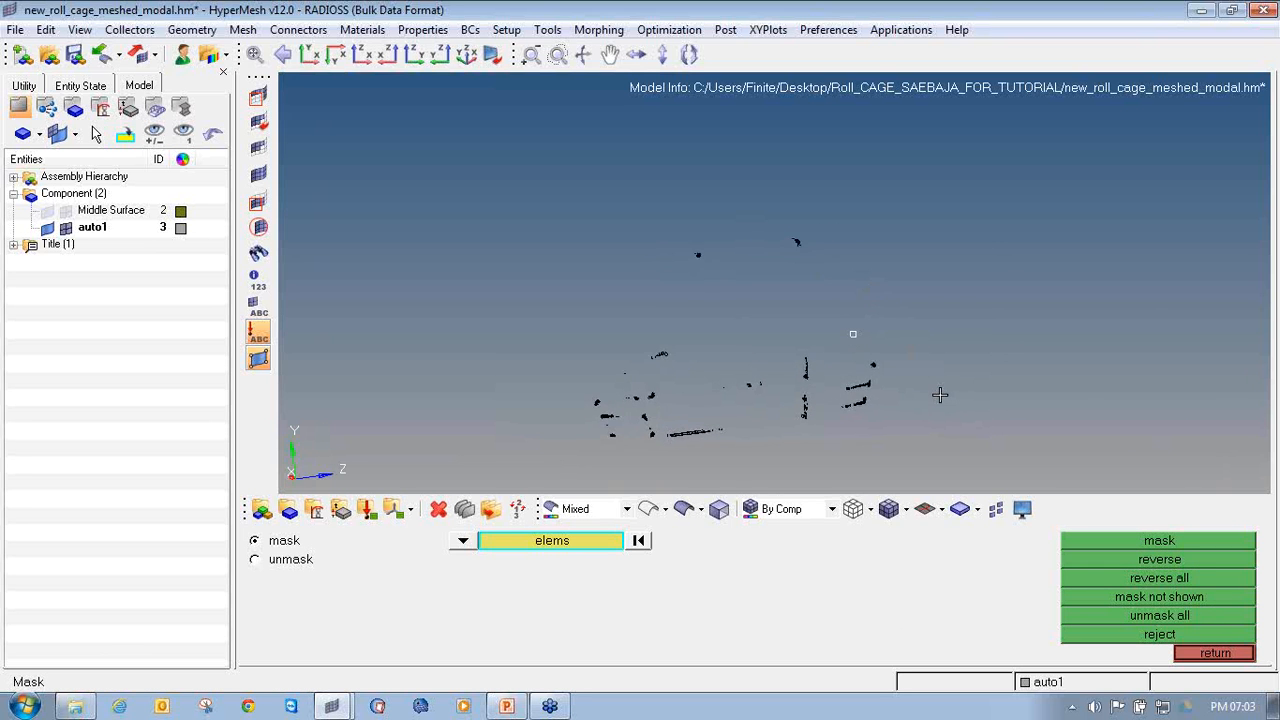
scroll(940, 395, "down", 2)
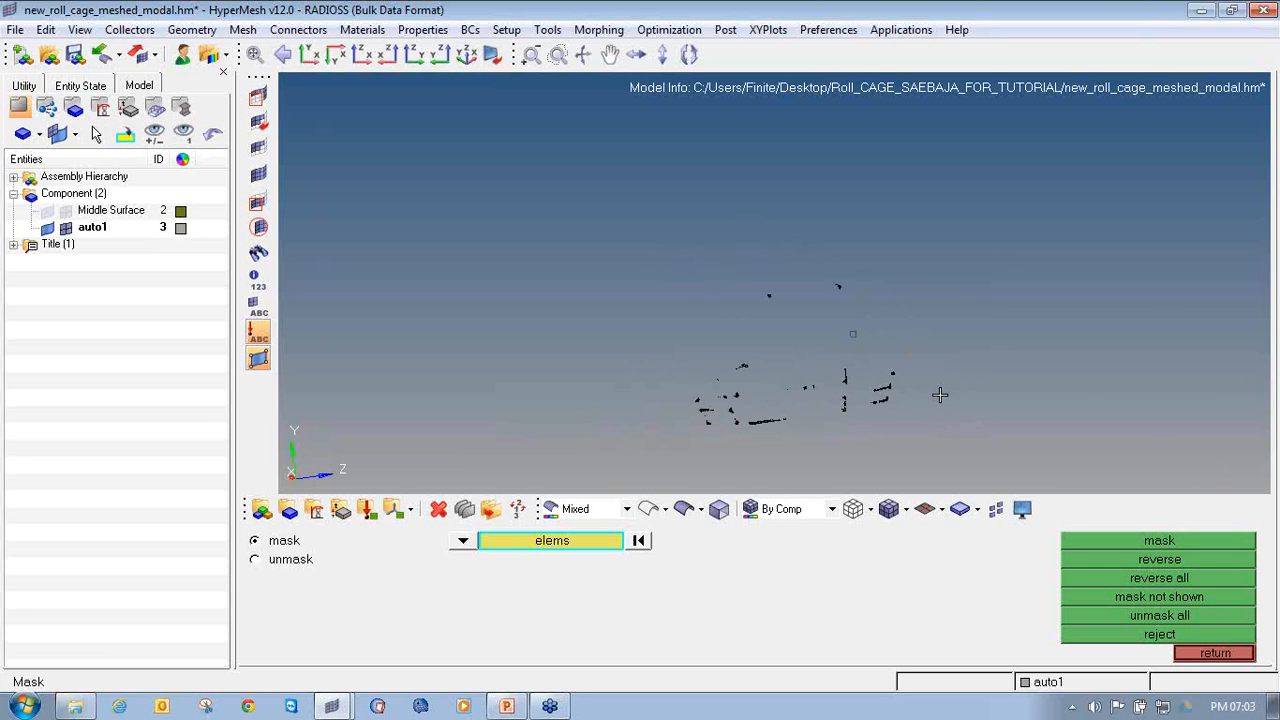
Find the elements attached to all displayed failed elements, and close the find and element check tools.
left_click(1207, 655)
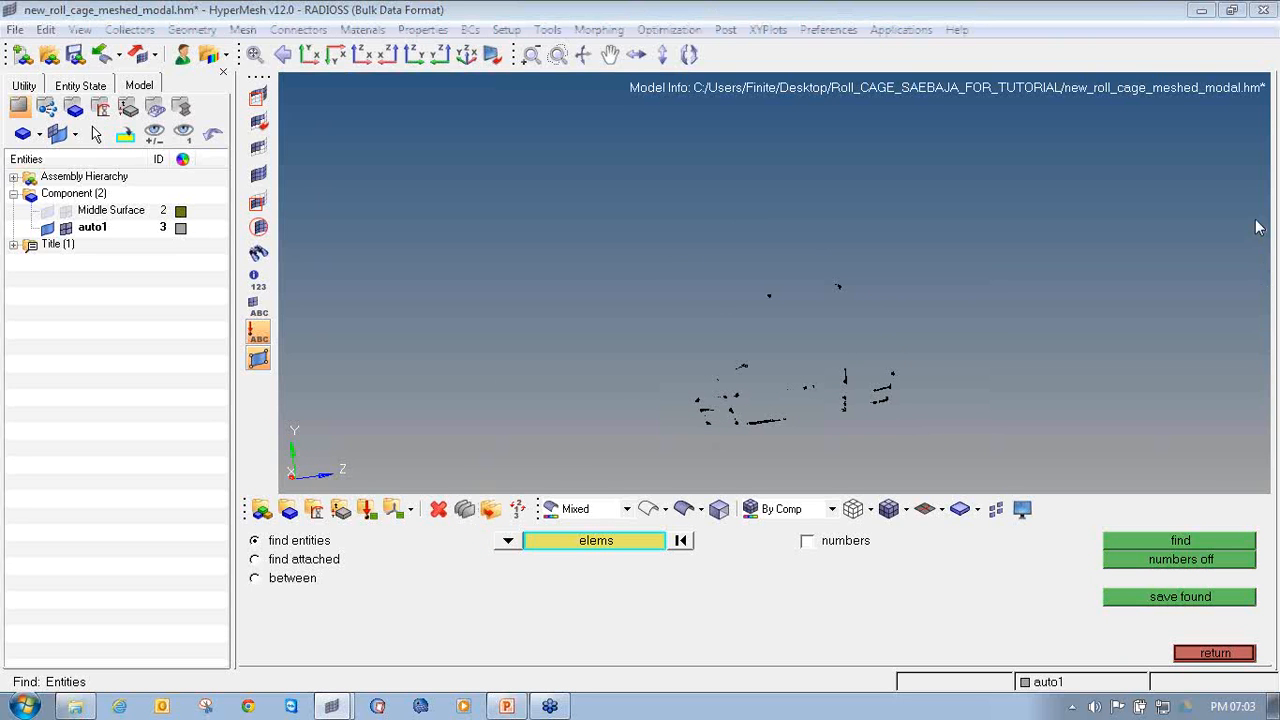
mouse_move(295, 552)
left_mouse_down()
mouse_move(272, 540)
mouse_move(250, 552)
mouse_move(362, 545)
mouse_move(330, 546)
left_mouse_up()
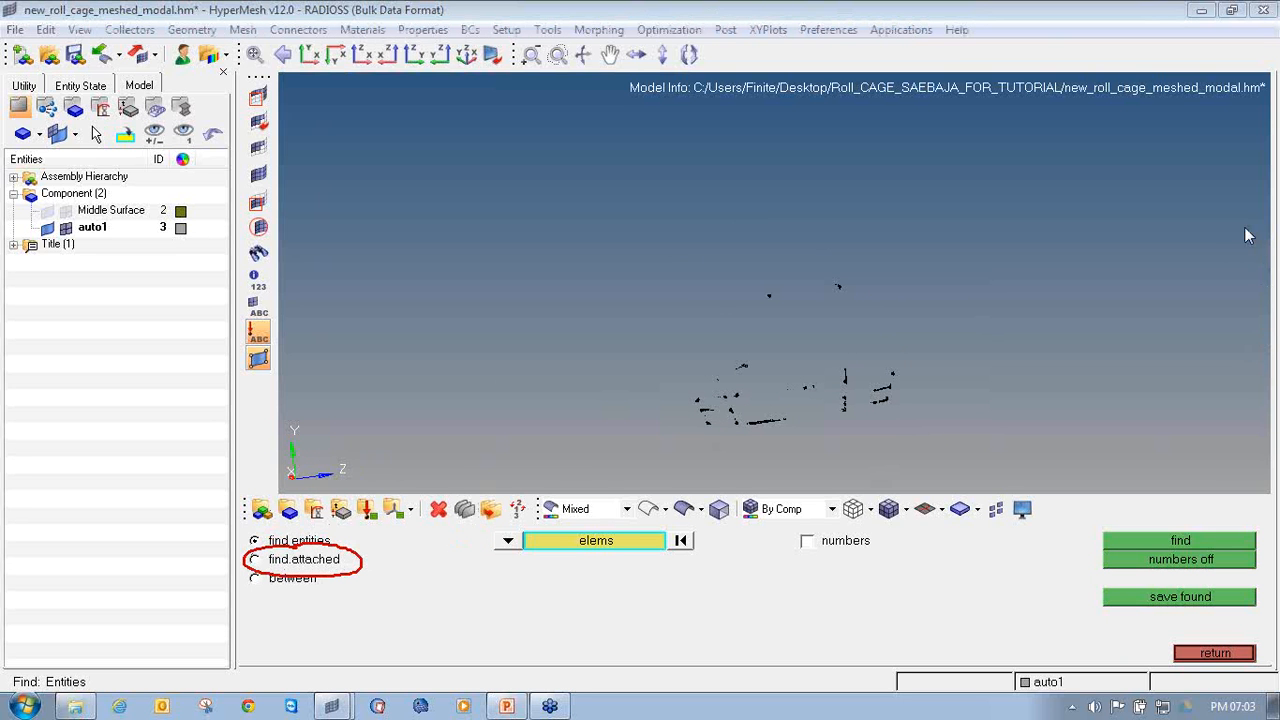
left_click(257, 561)
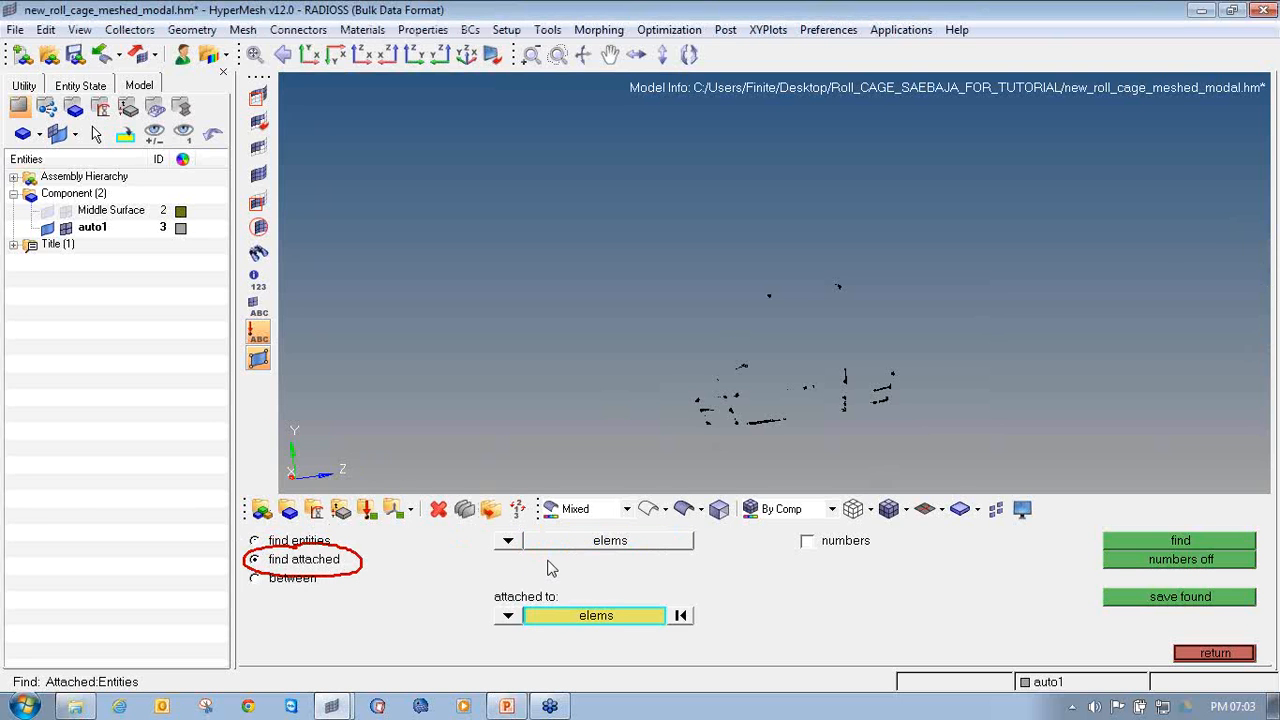
left_click(512, 541)
left_click(422, 561)
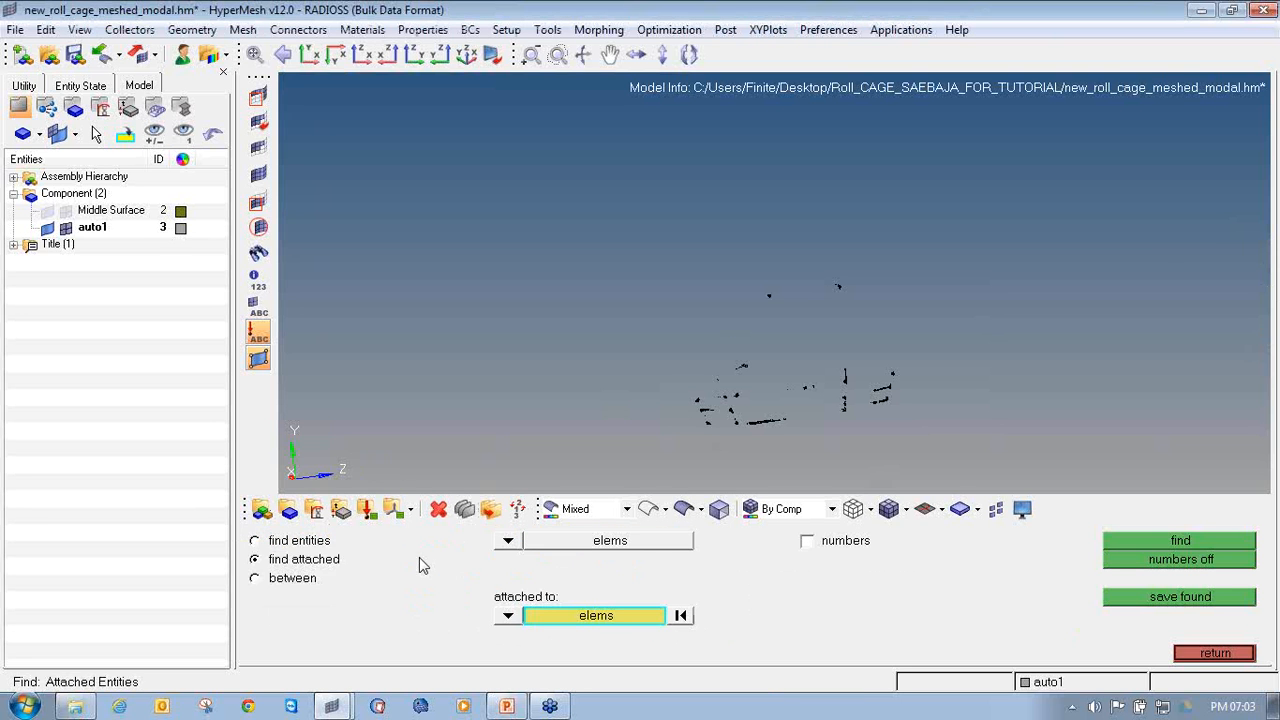
left_click(512, 612)
left_click(410, 577)
left_click_drag(1008, 446, 523, 220, "shift")
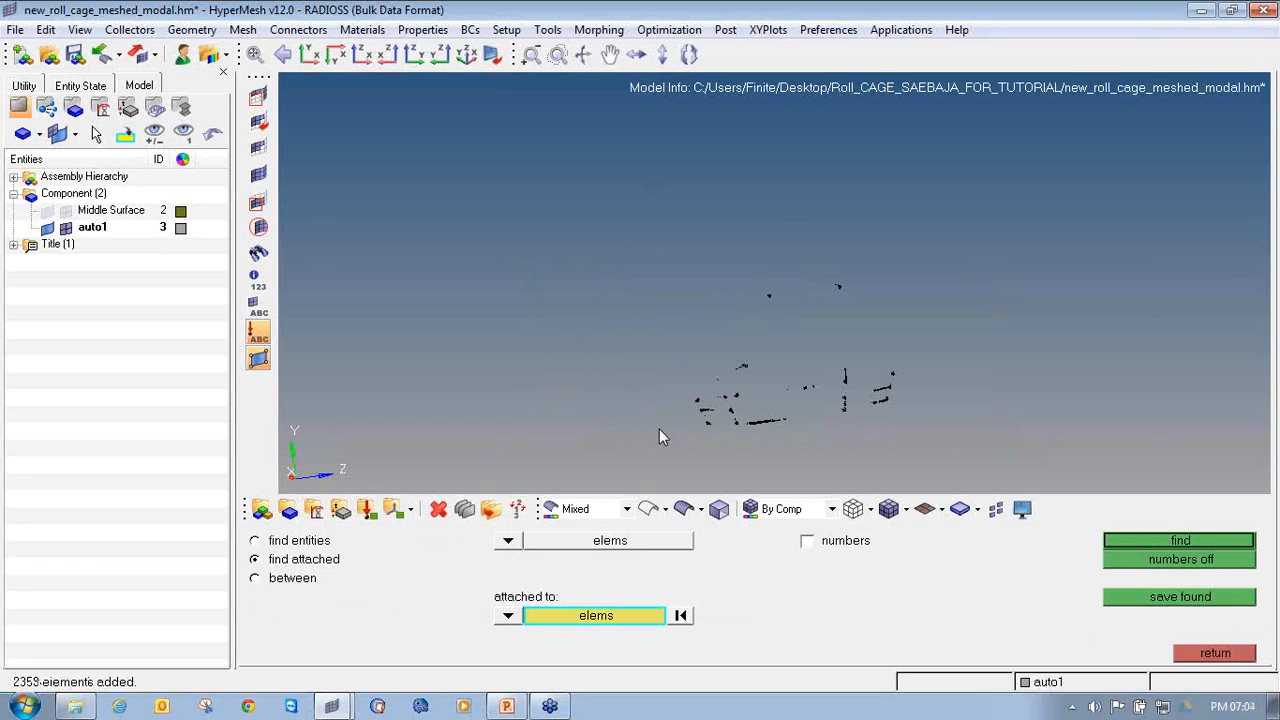
left_click(1157, 545)
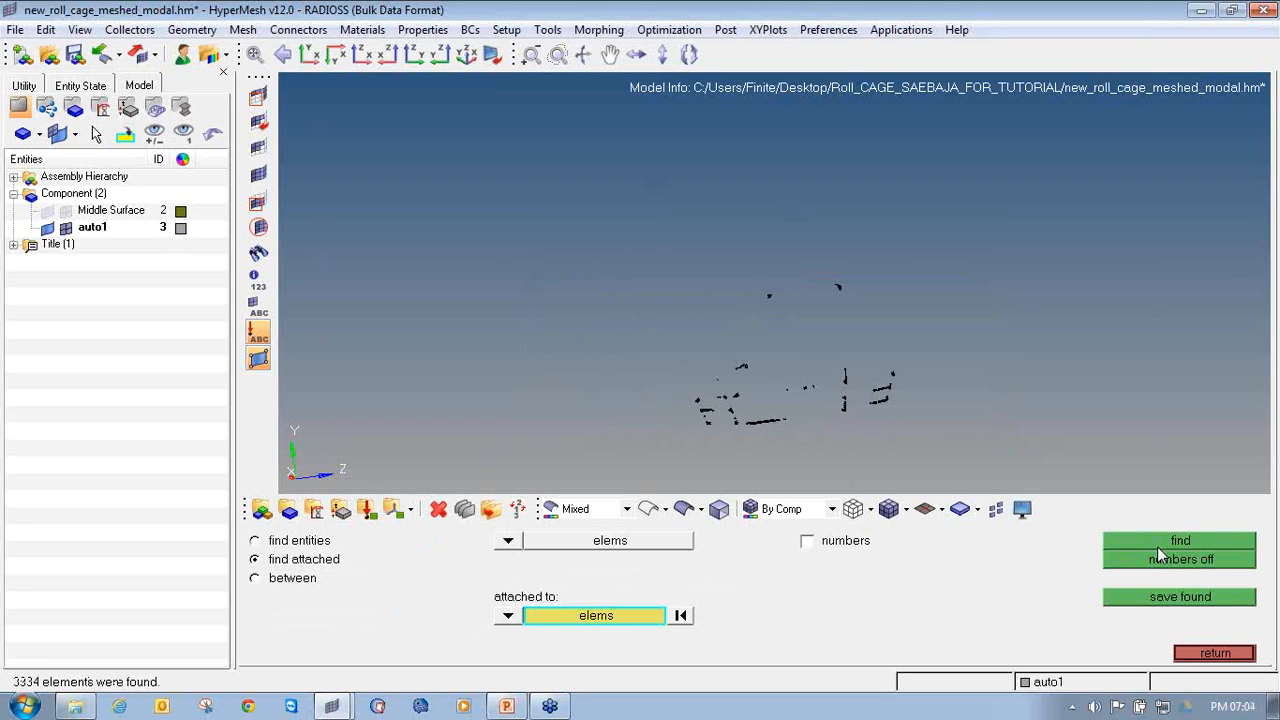
left_click(1207, 653)
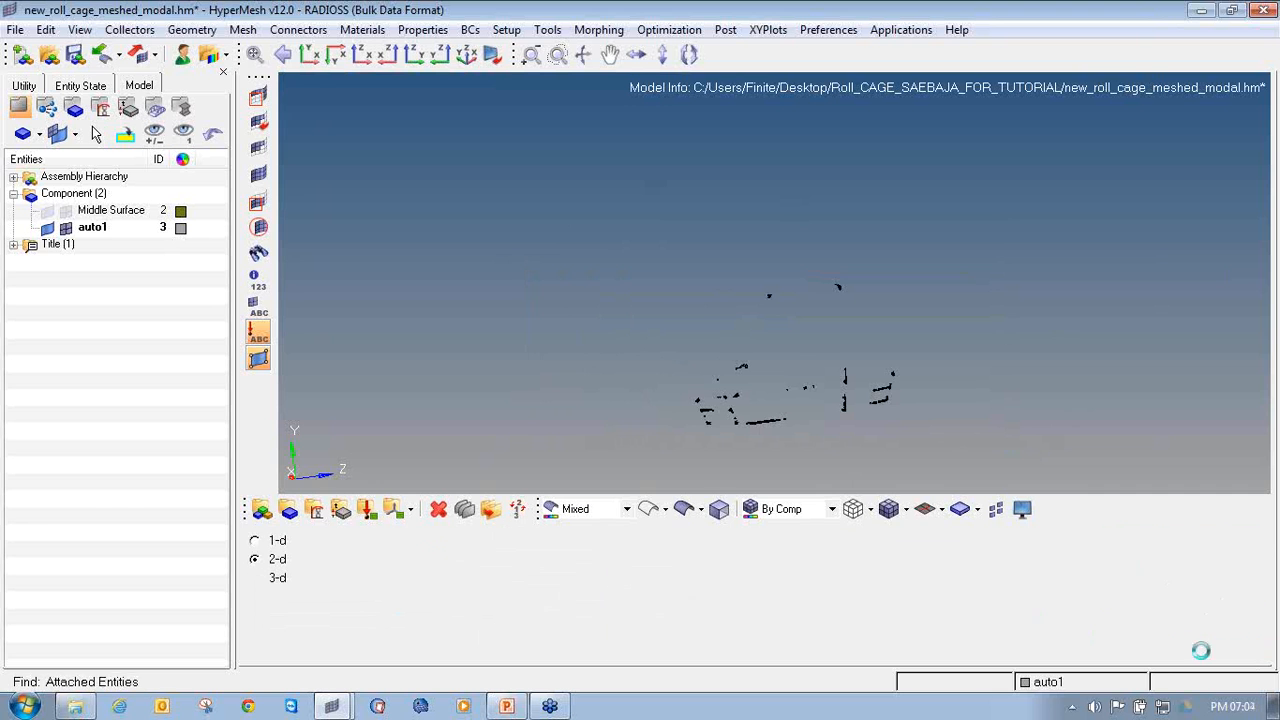
left_click(1207, 653)
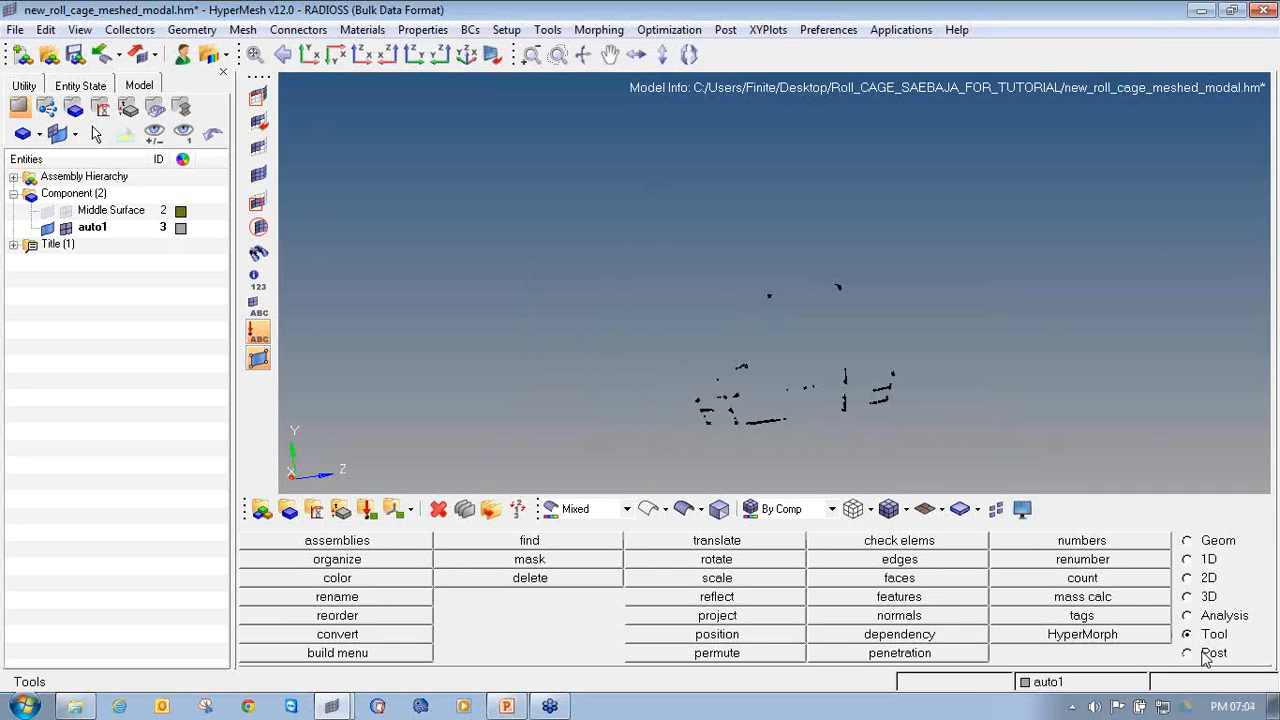
Remesh all displayed elements with second-order R-trias at element size 5, keeping them in their original component.
left_click(1188, 578)
left_click(925, 542)
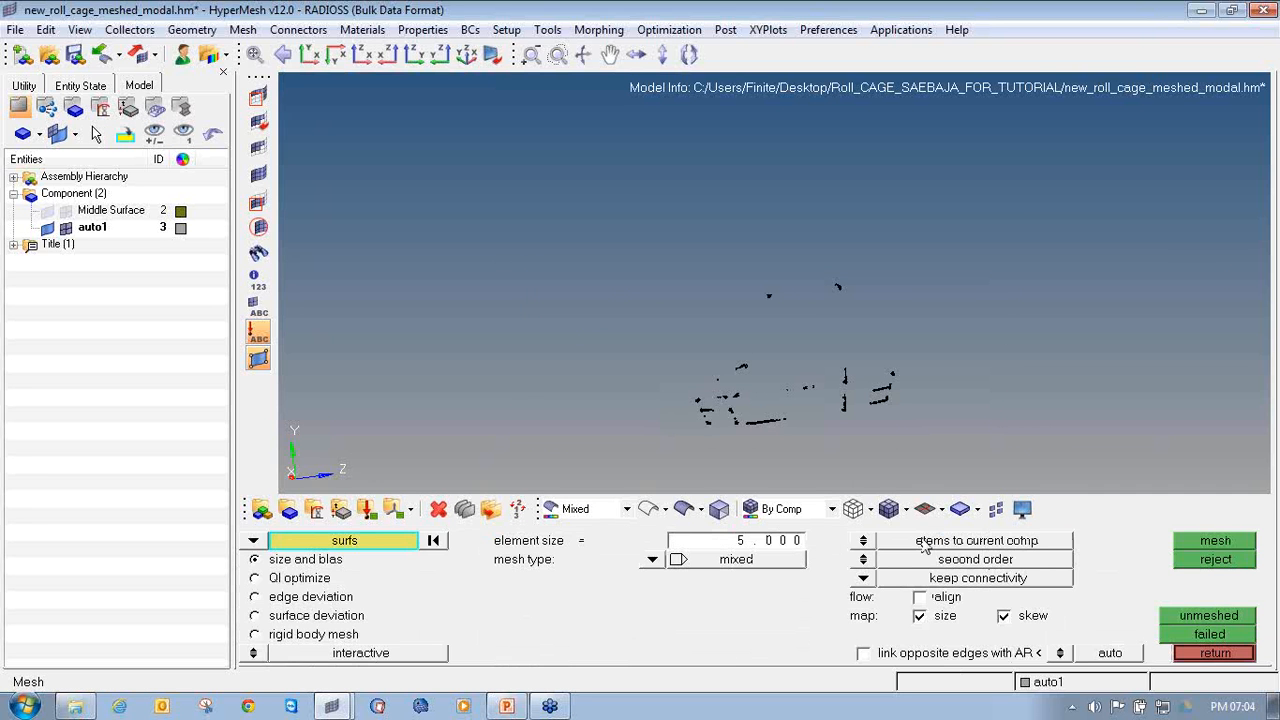
left_click(312, 548)
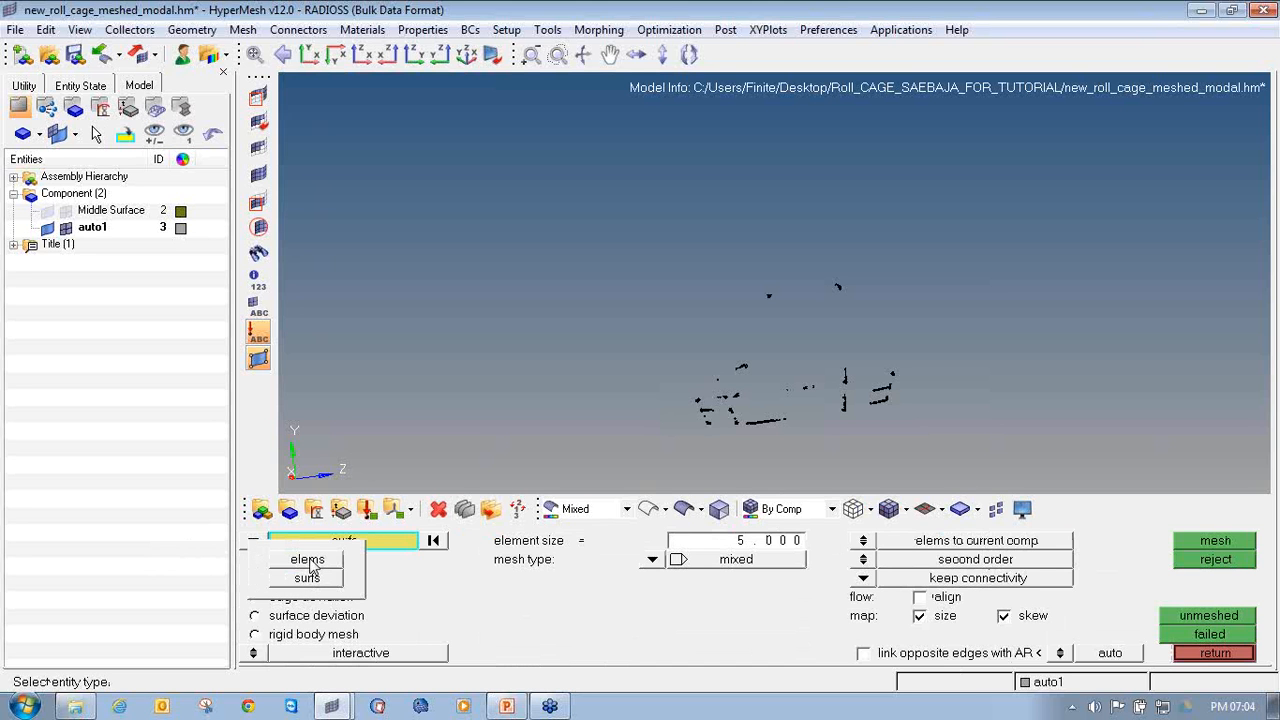
left_click(310, 562)
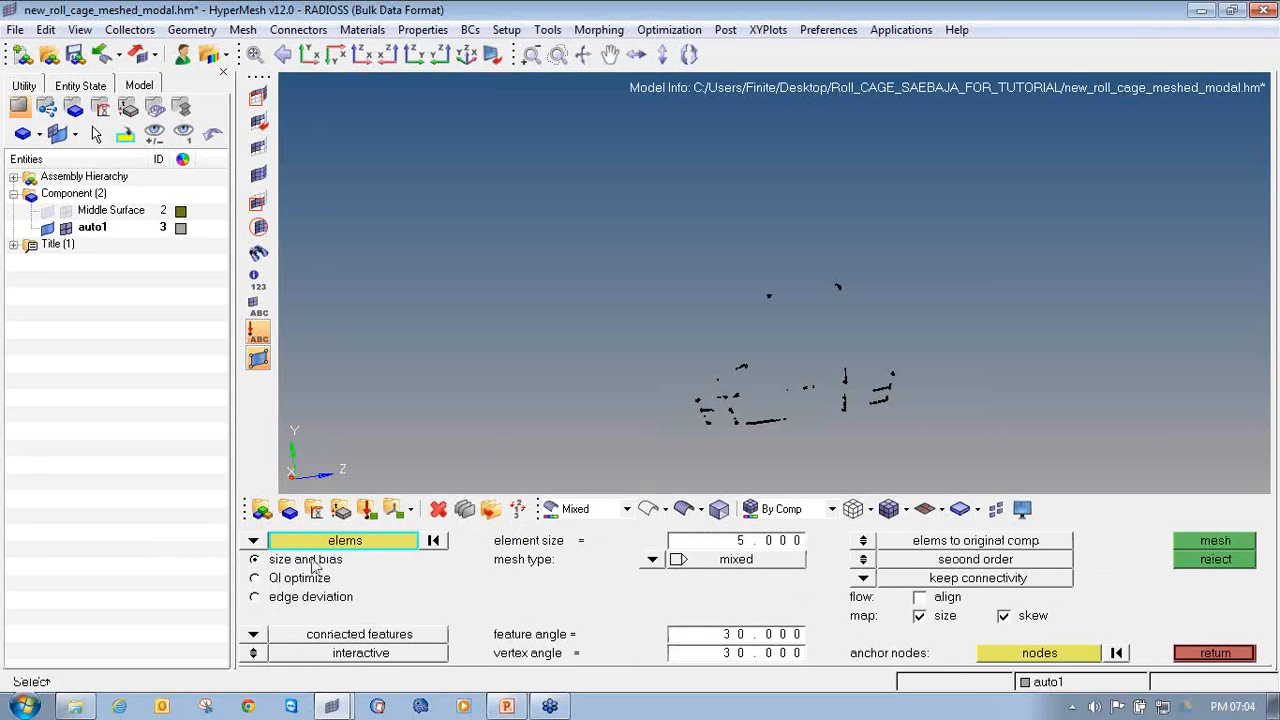
left_click(651, 561)
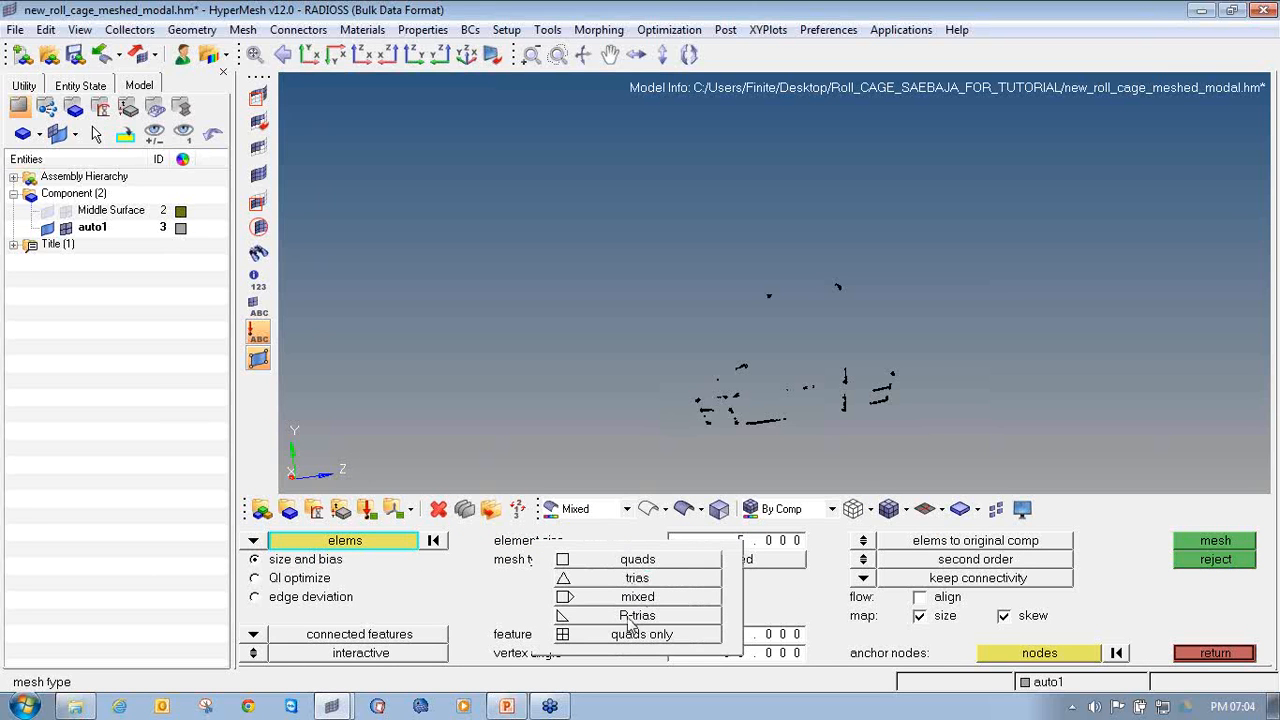
left_click(636, 616)
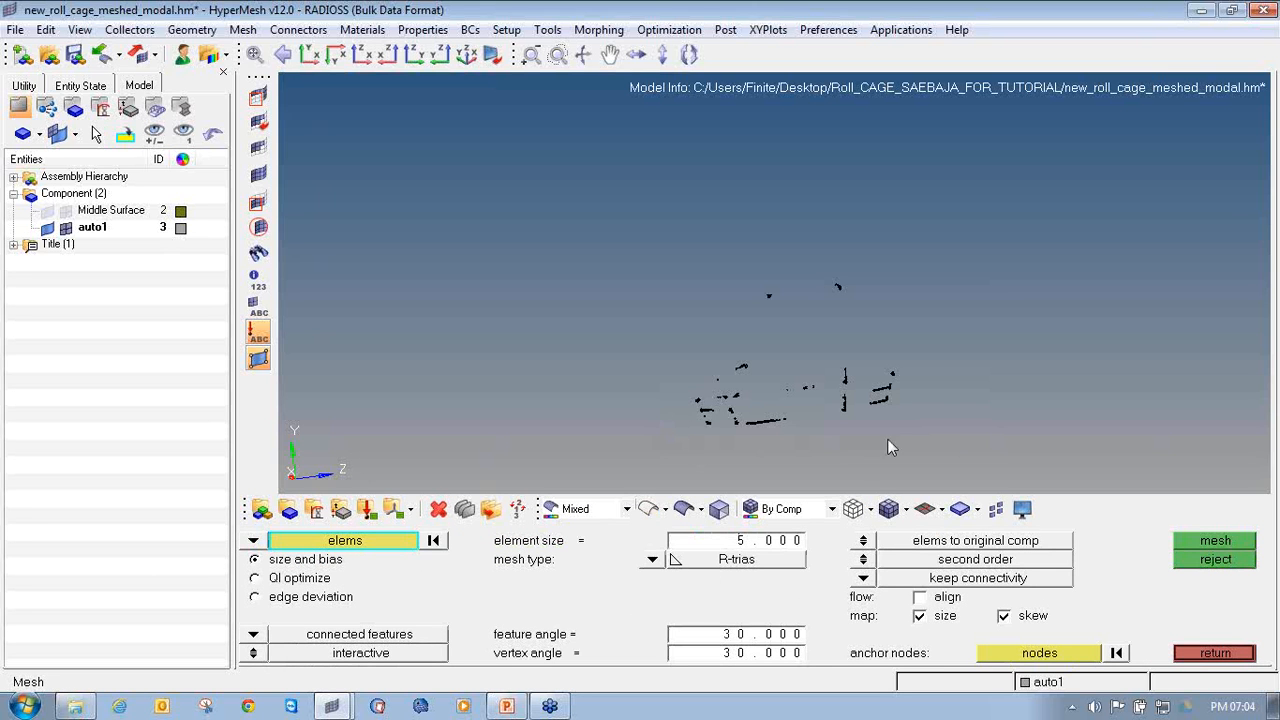
left_click_drag(966, 458, 604, 222, "shift")
middle_click(604, 222)
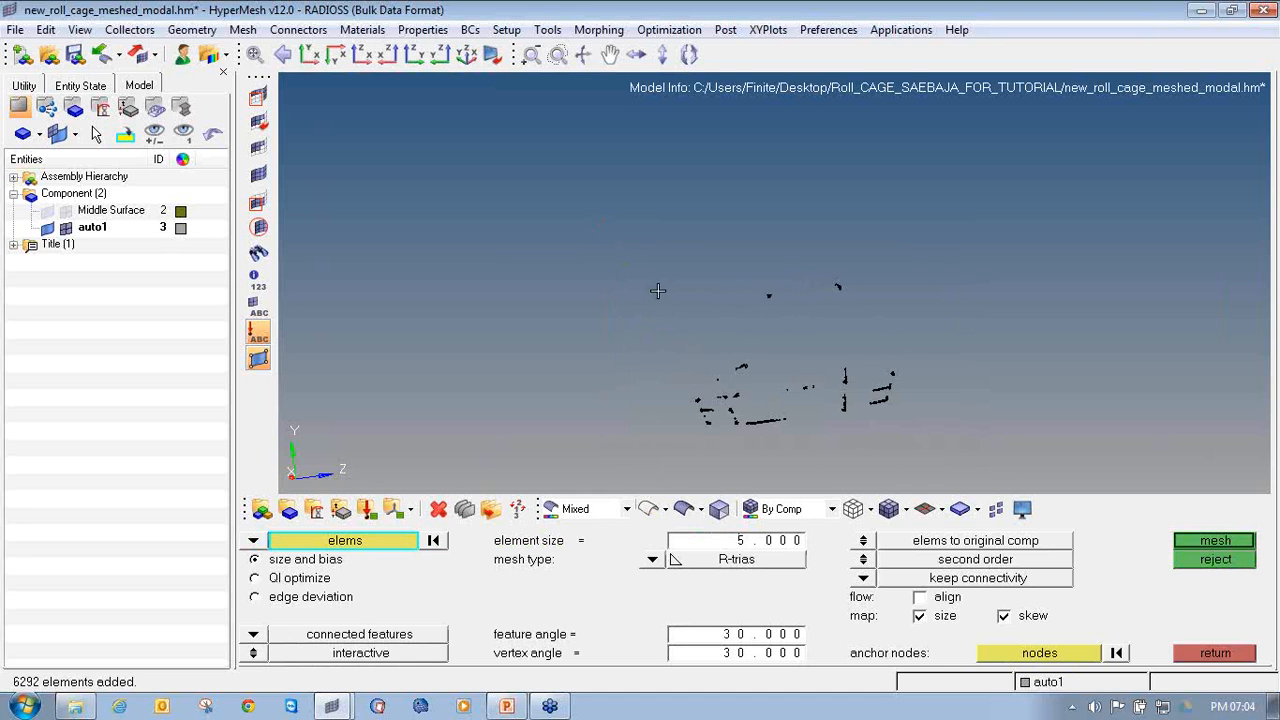
left_click(1215, 540)
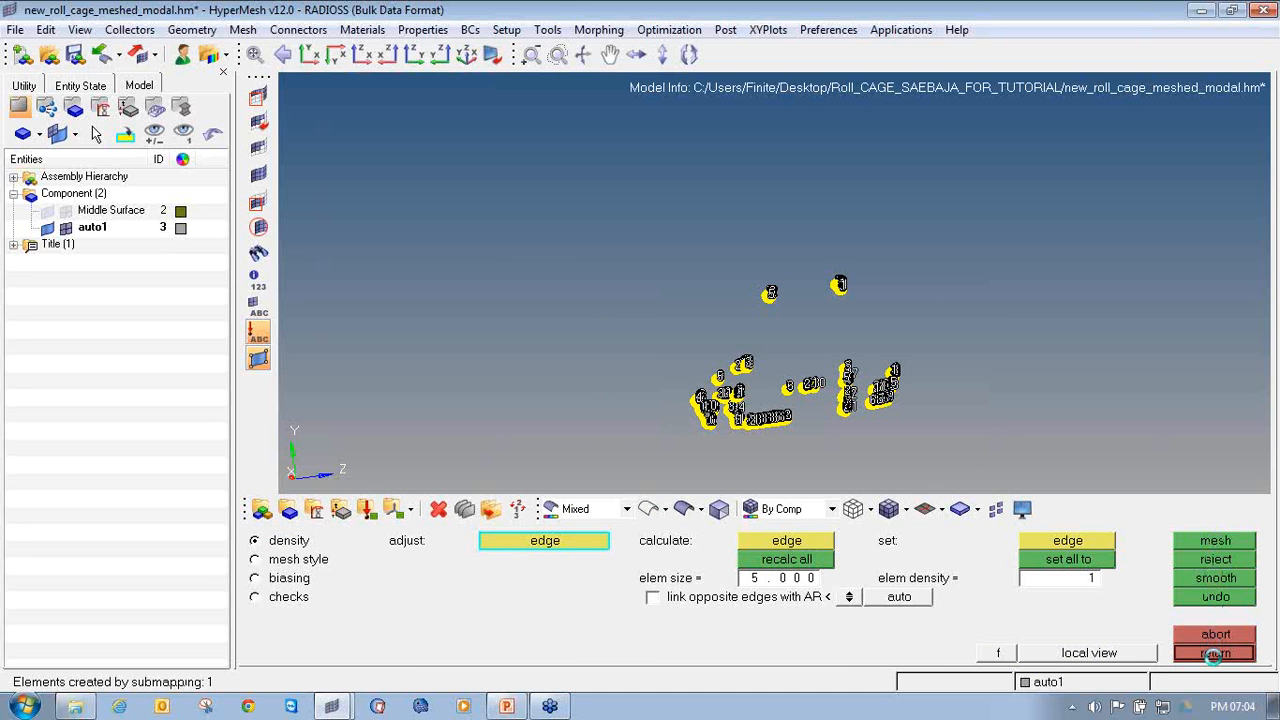
Close the remeshing tool and unmask all elements of the roll cage mesh.
left_click(1213, 653)
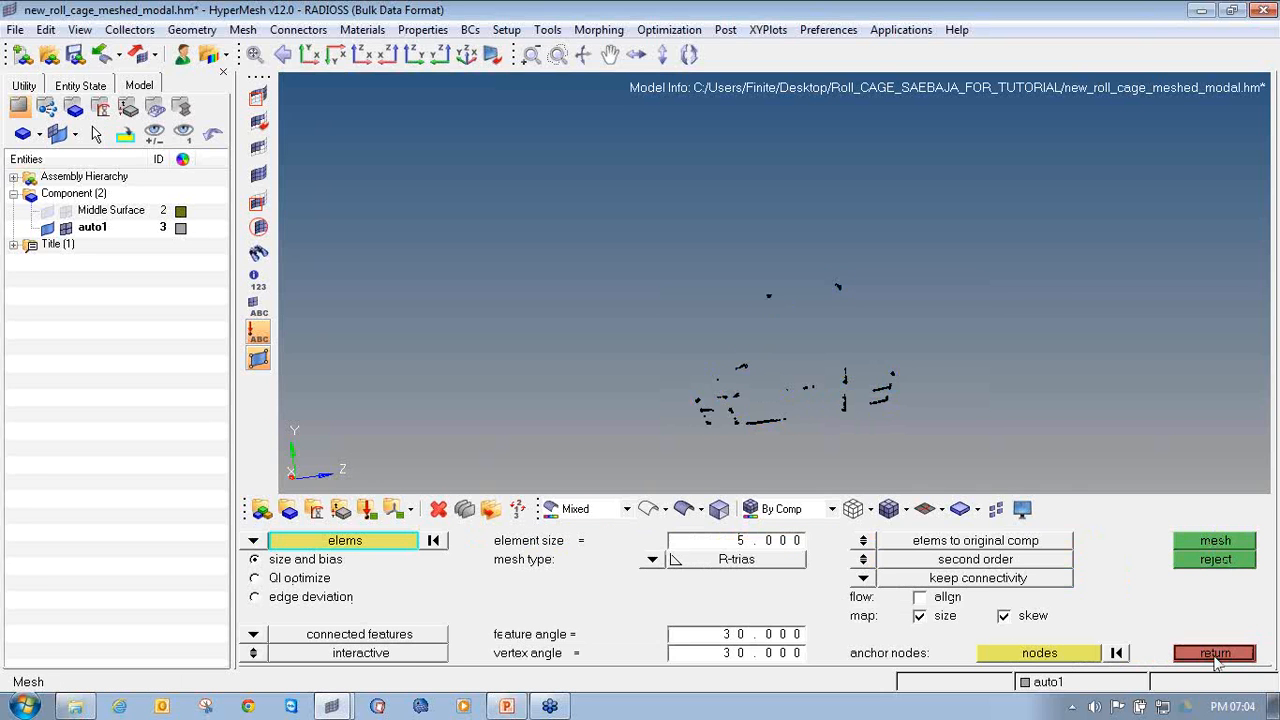
left_click(1215, 655)
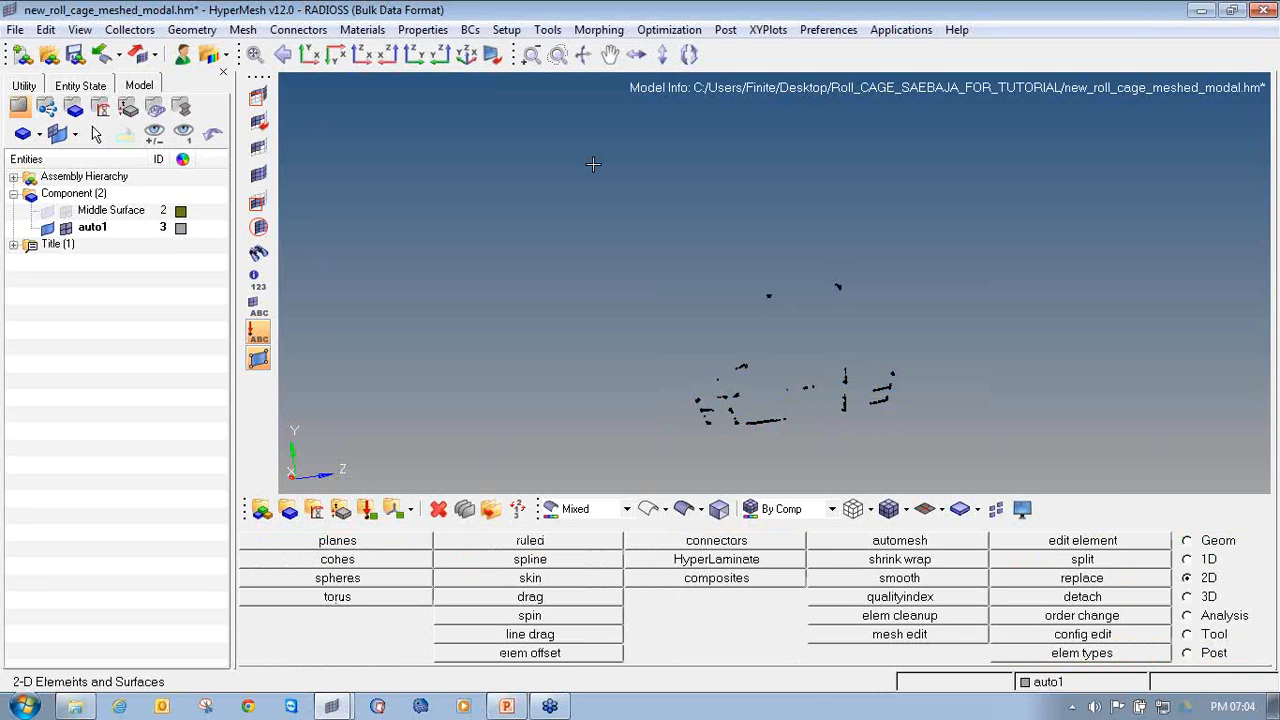
left_click(259, 176)
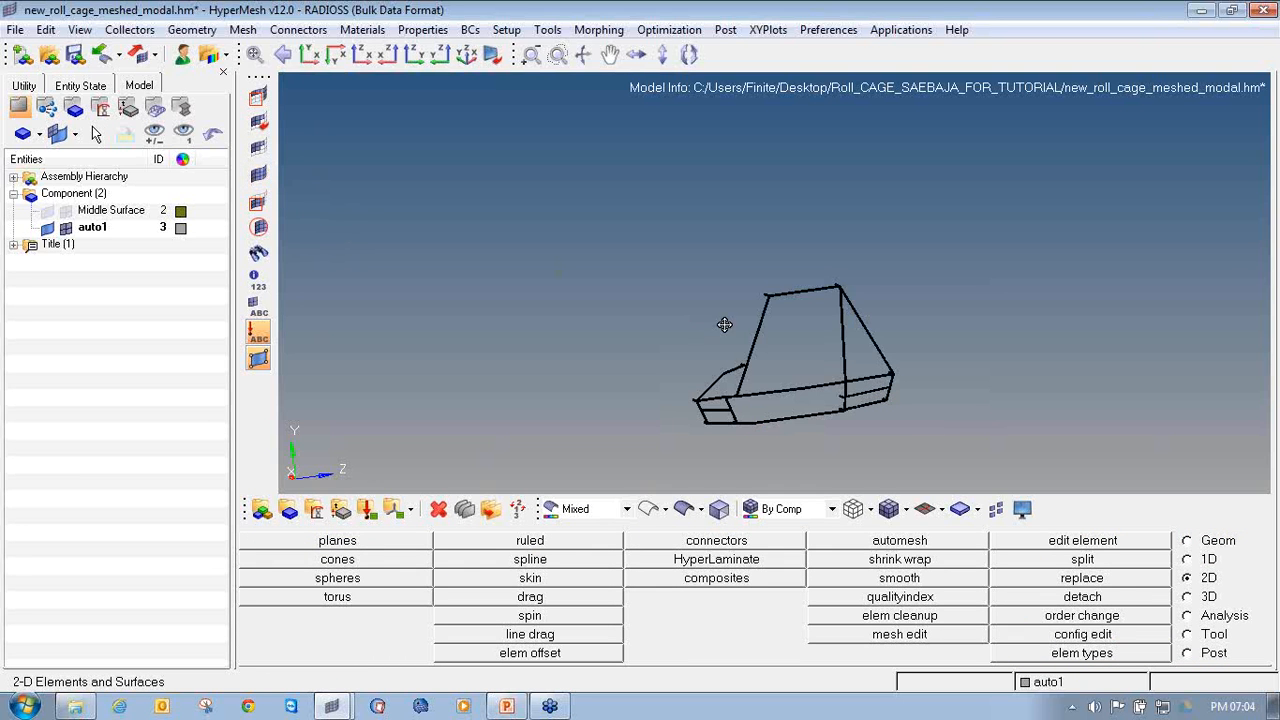
left_click_drag(723, 323, 809, 326, "ctrl")
Check the 2-d elements for warpage above 5, aspect ratio above 5 and jacobian below 0.7.
left_click(1207, 636)
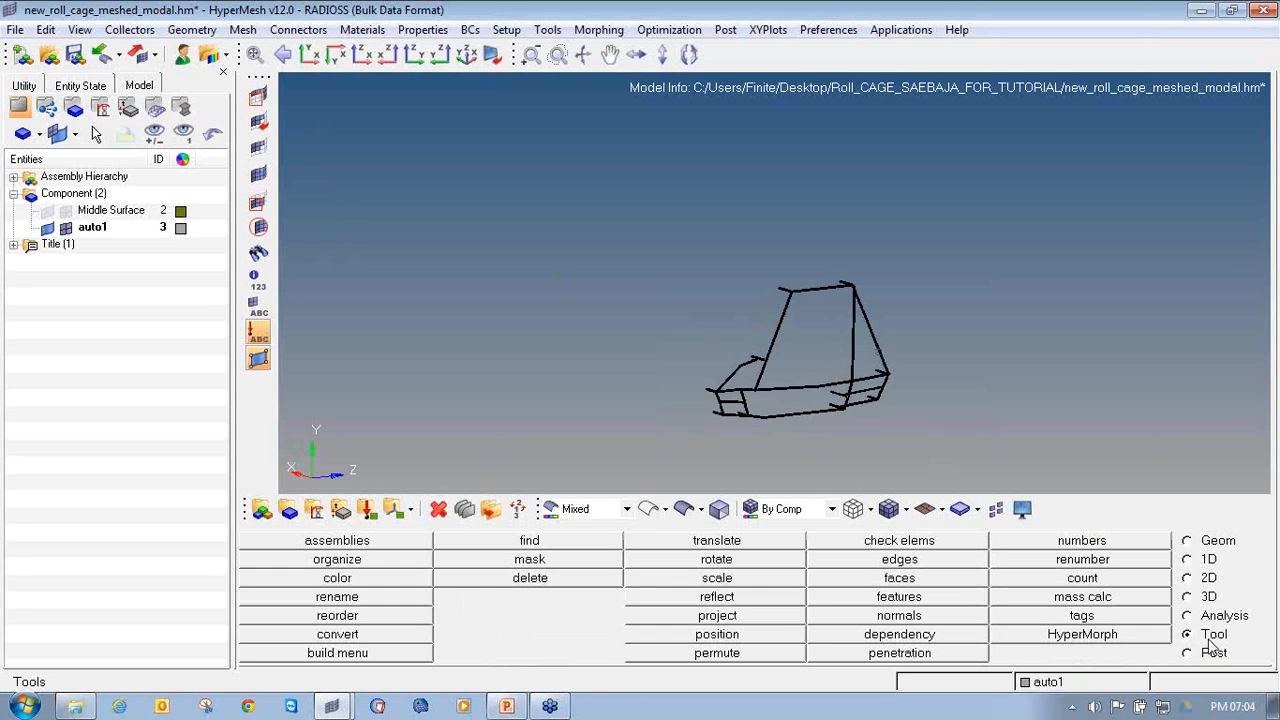
left_click(912, 543)
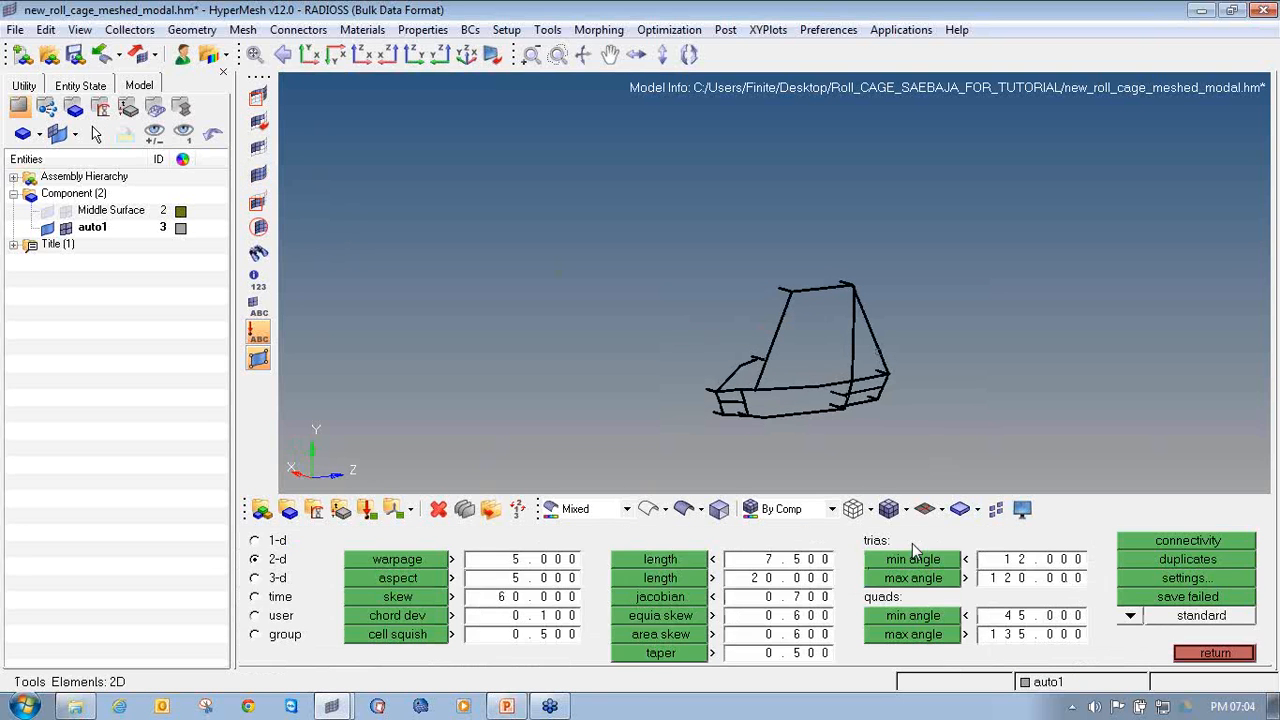
left_click(399, 560)
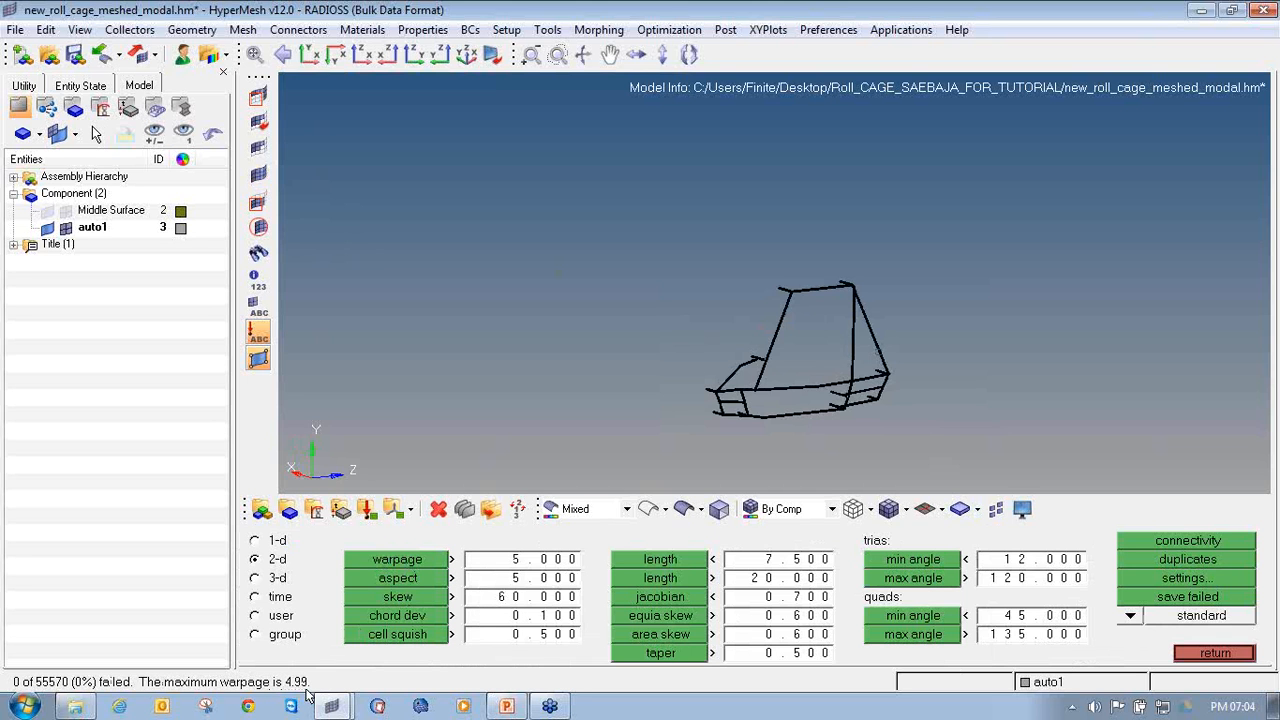
left_click(400, 577)
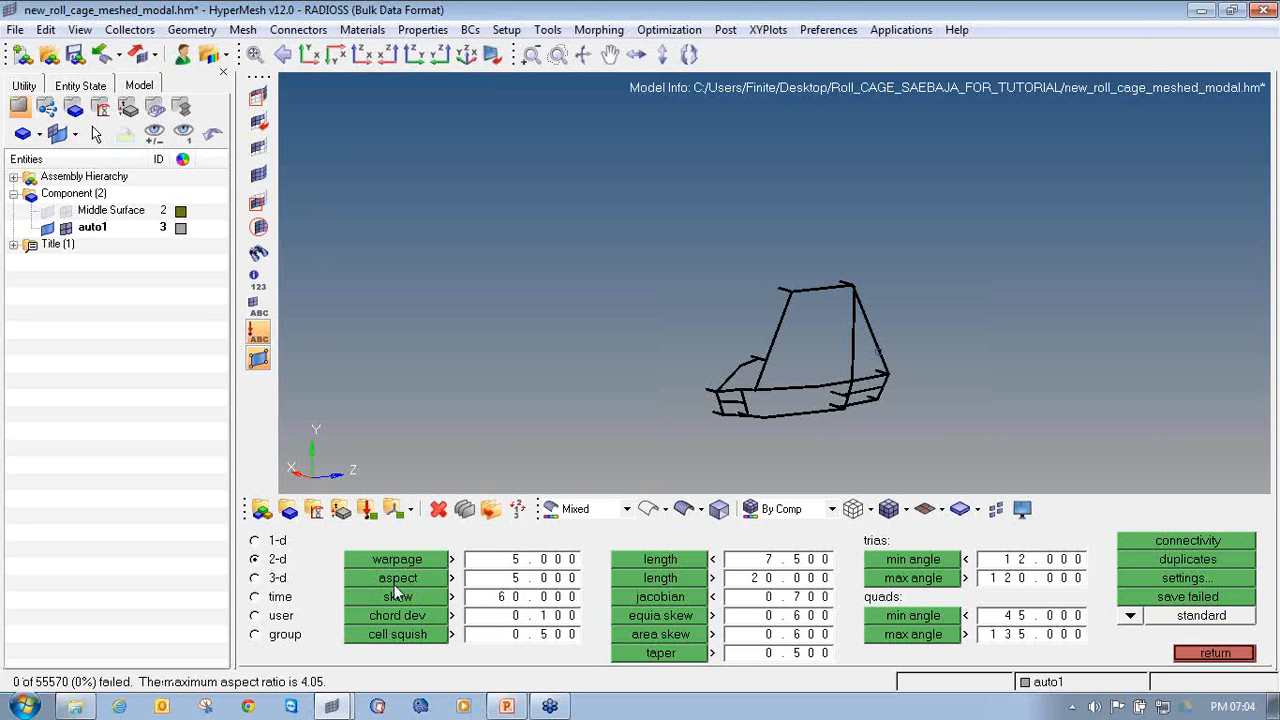
left_click(673, 595)
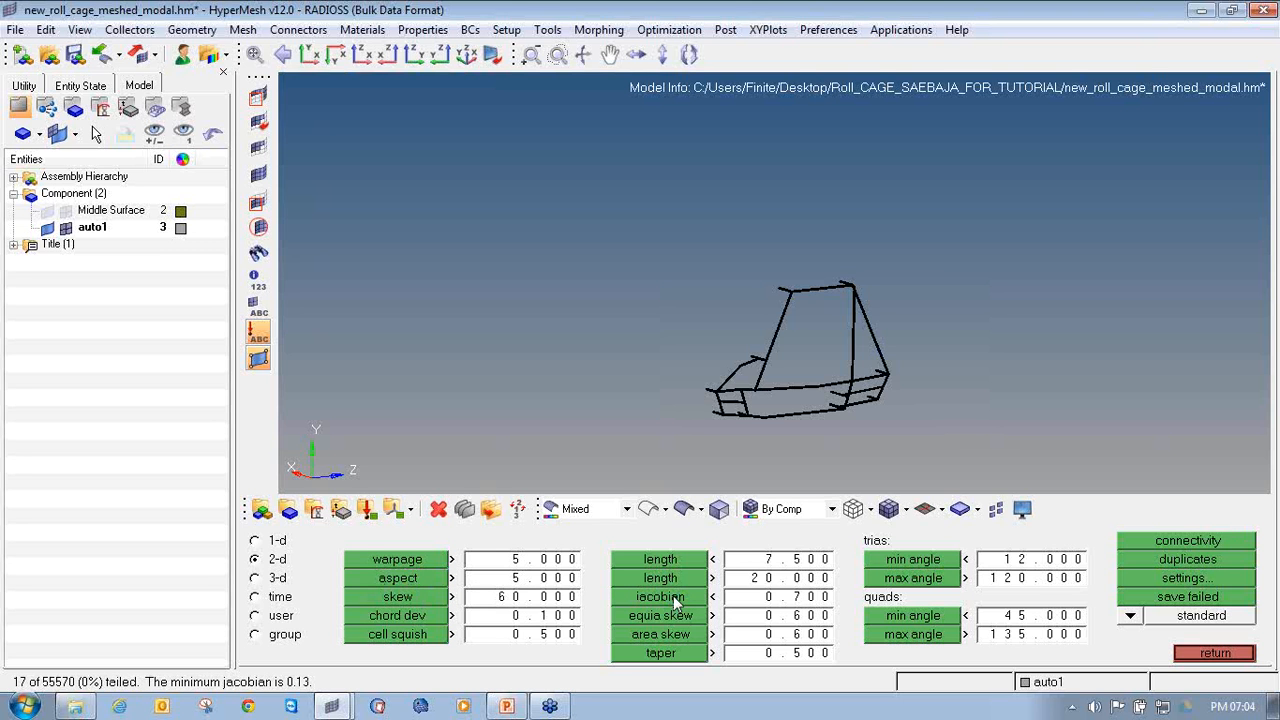
Set the jacobian limit to 0.4, check the 2-d elements against it and save the failed elements.
left_click(812, 597)
key("BackSpace")
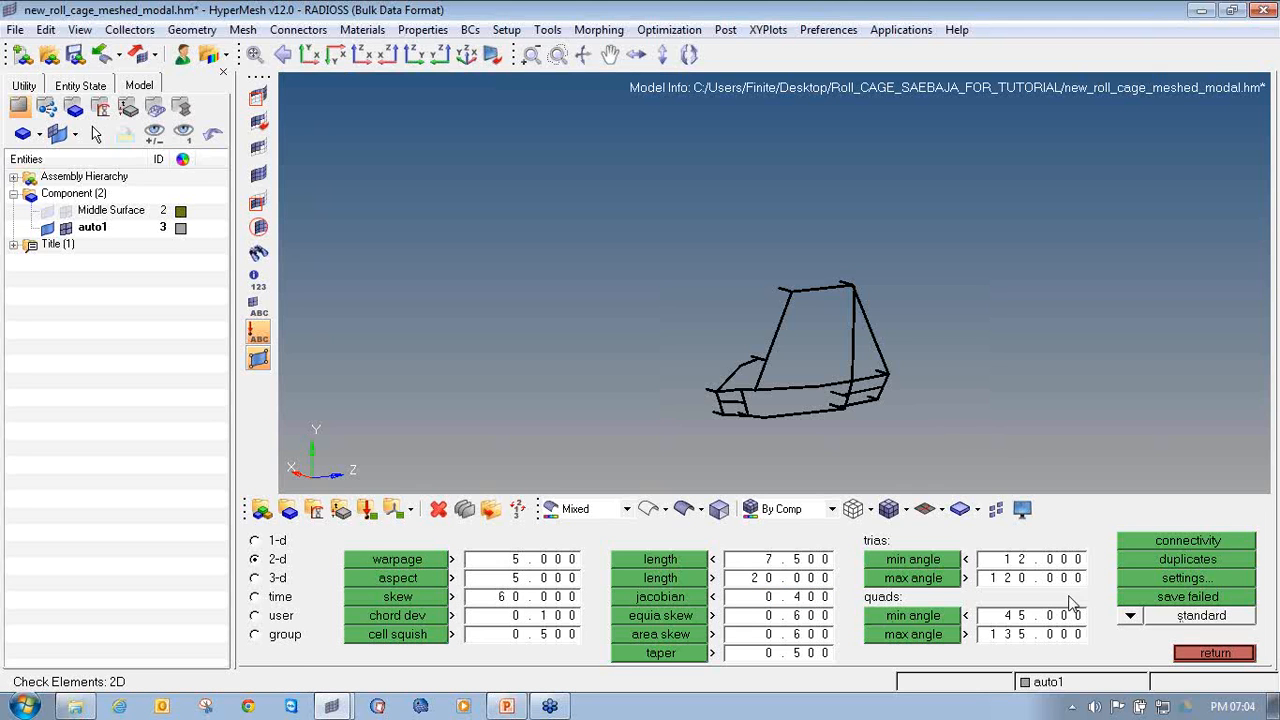
left_click(686, 597)
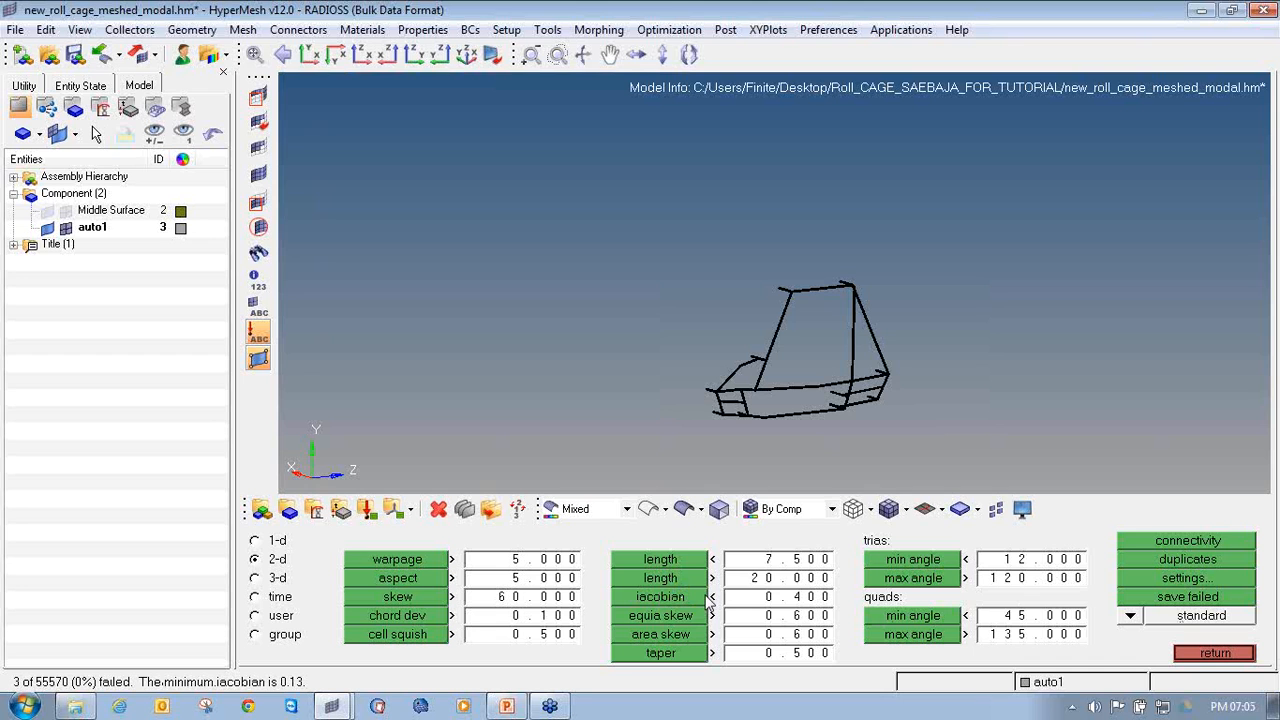
left_click(1160, 598)
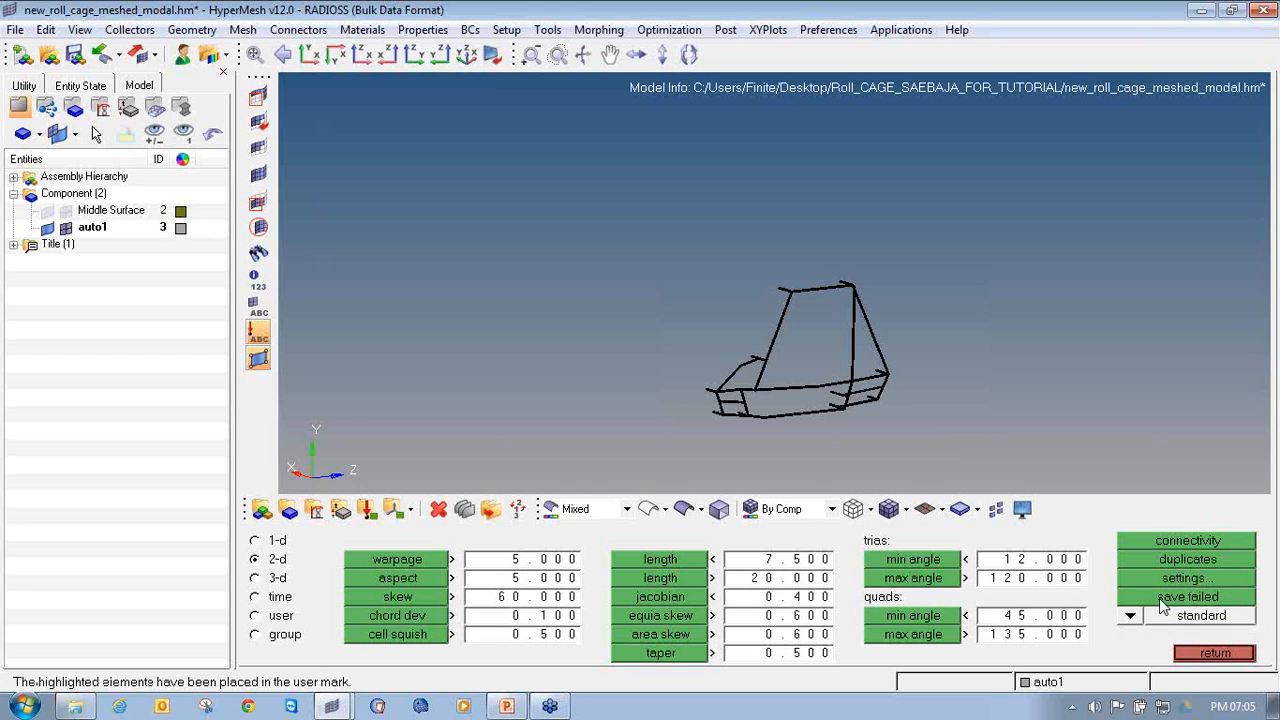
Mask every element except the saved jacobian failures by retrieving them and reversing the selection.
left_click(258, 95)
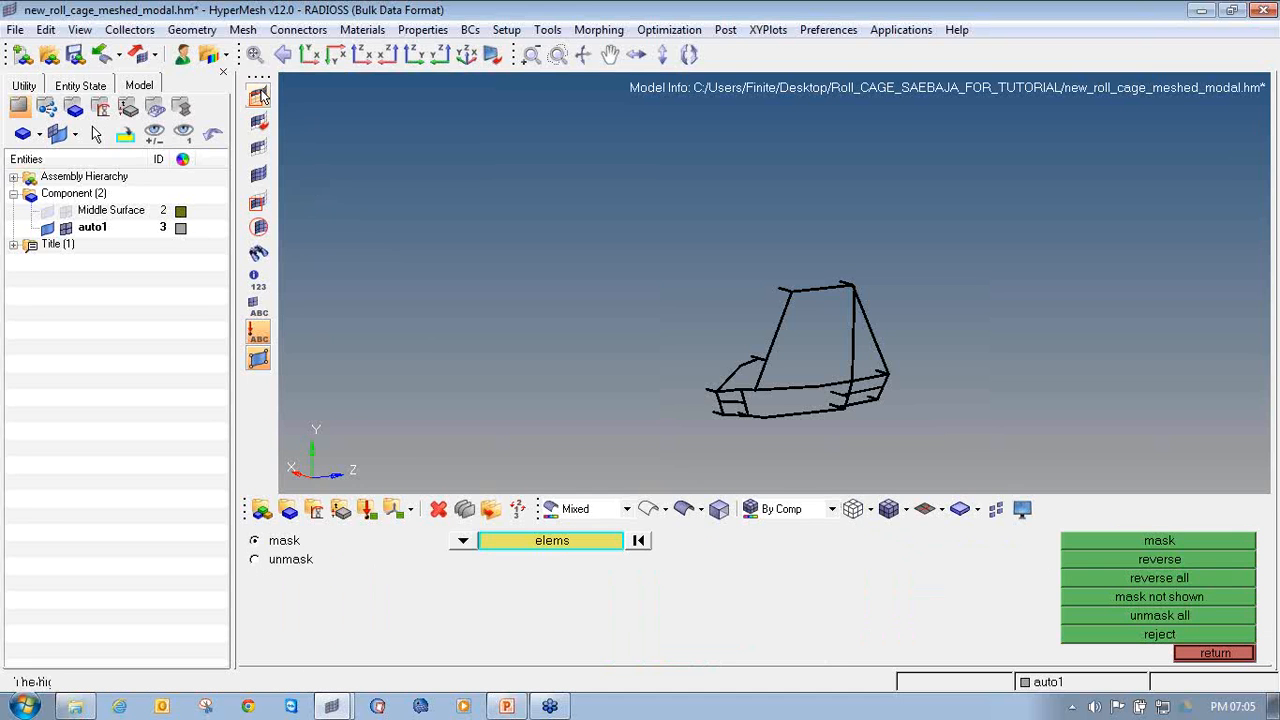
left_click(550, 540)
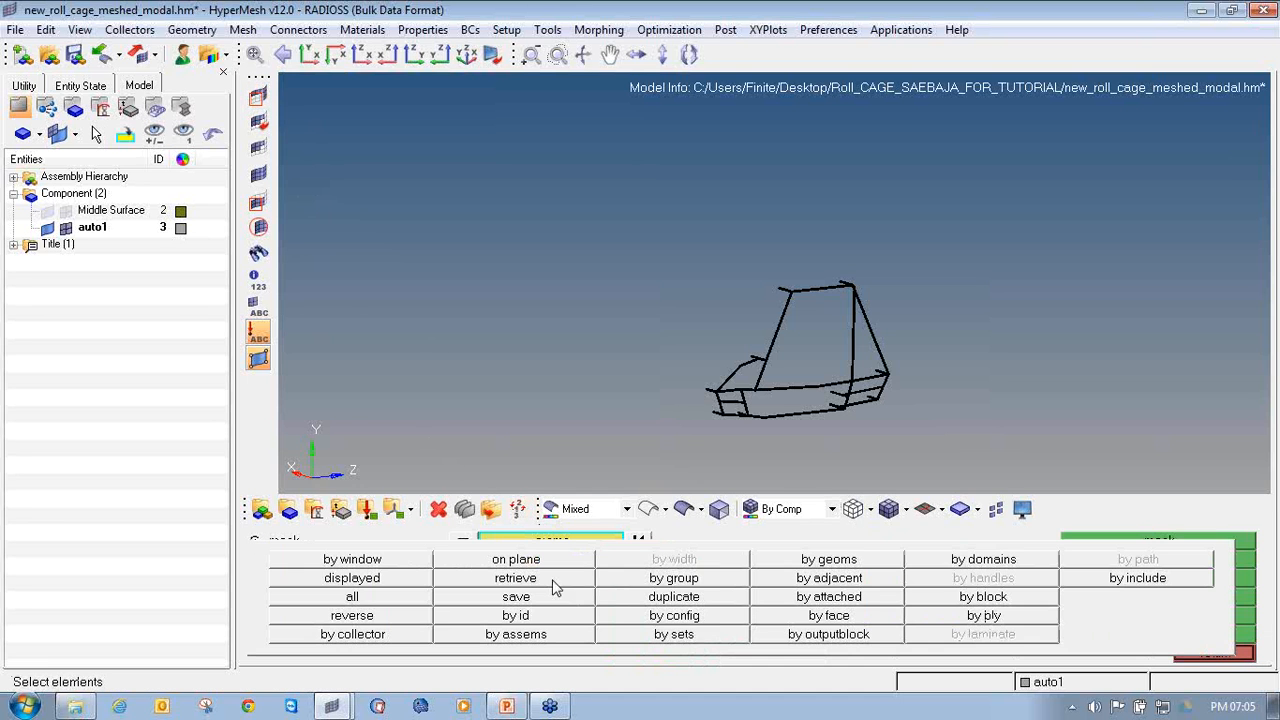
left_click(551, 580)
left_click(551, 541)
left_click(375, 615)
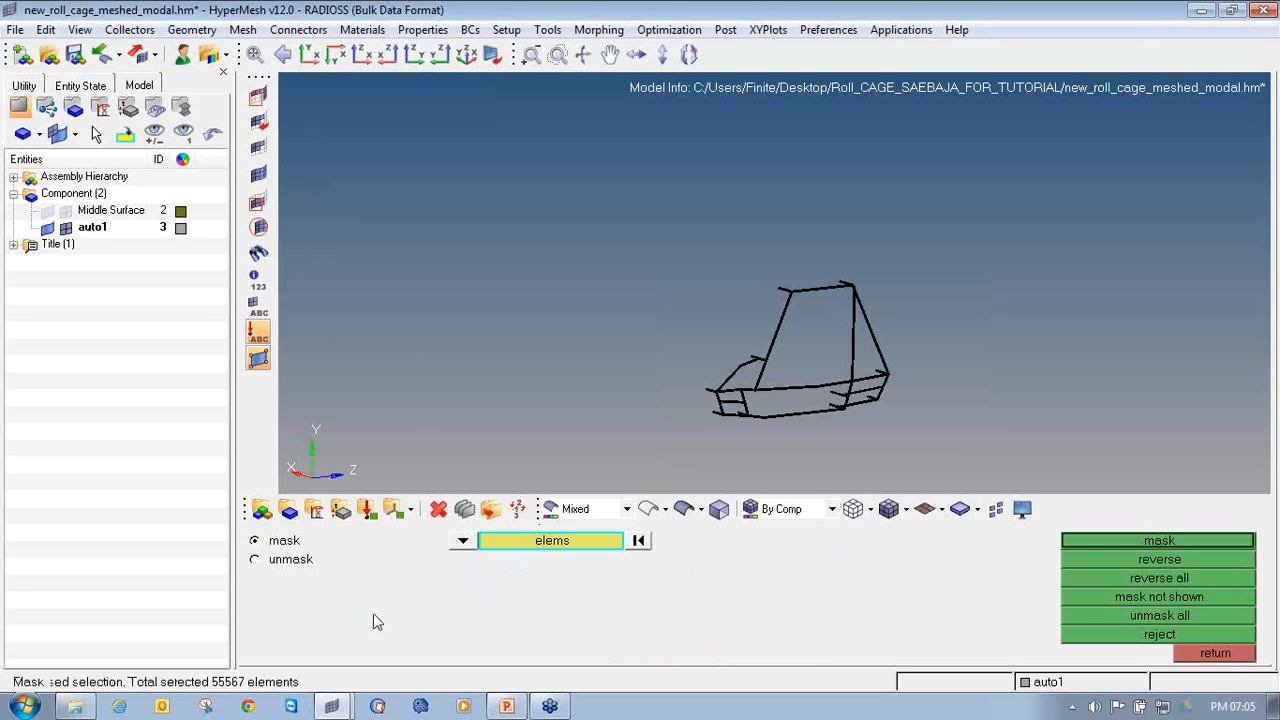
left_click(1091, 541)
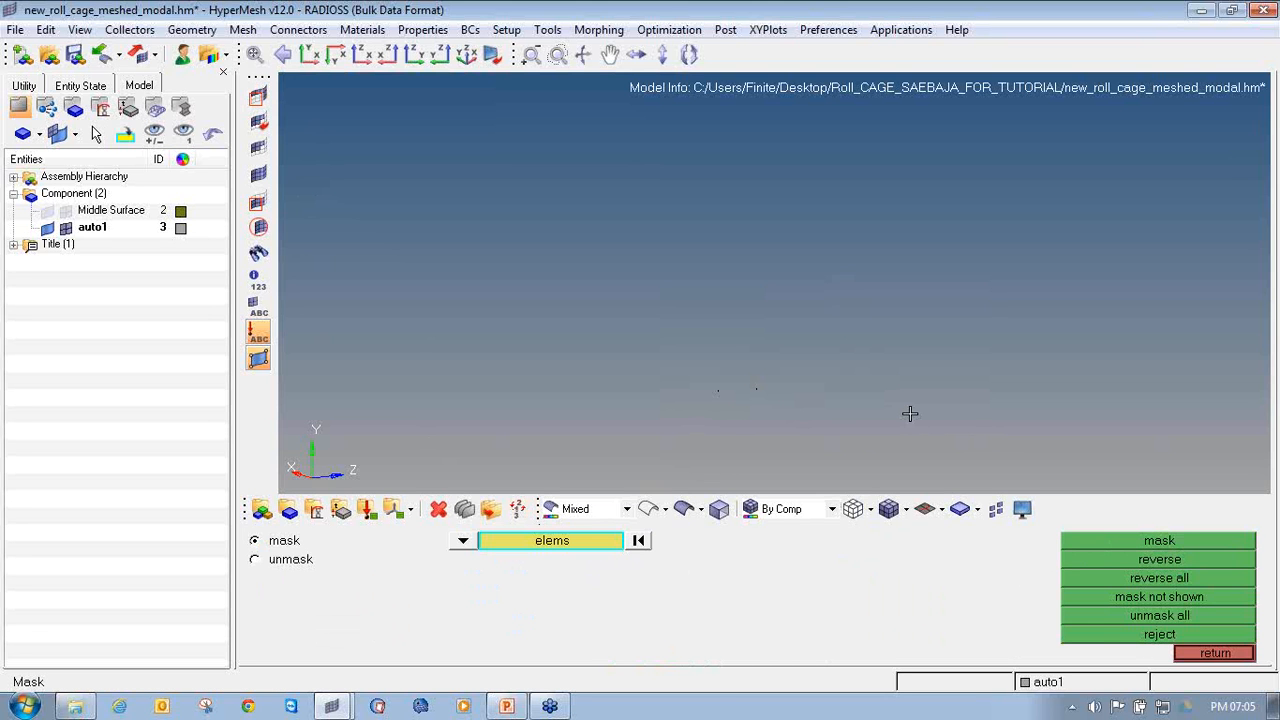
Find the elements attached to all displayed failed elements, and close the find and mask tools.
key("shift+F5")
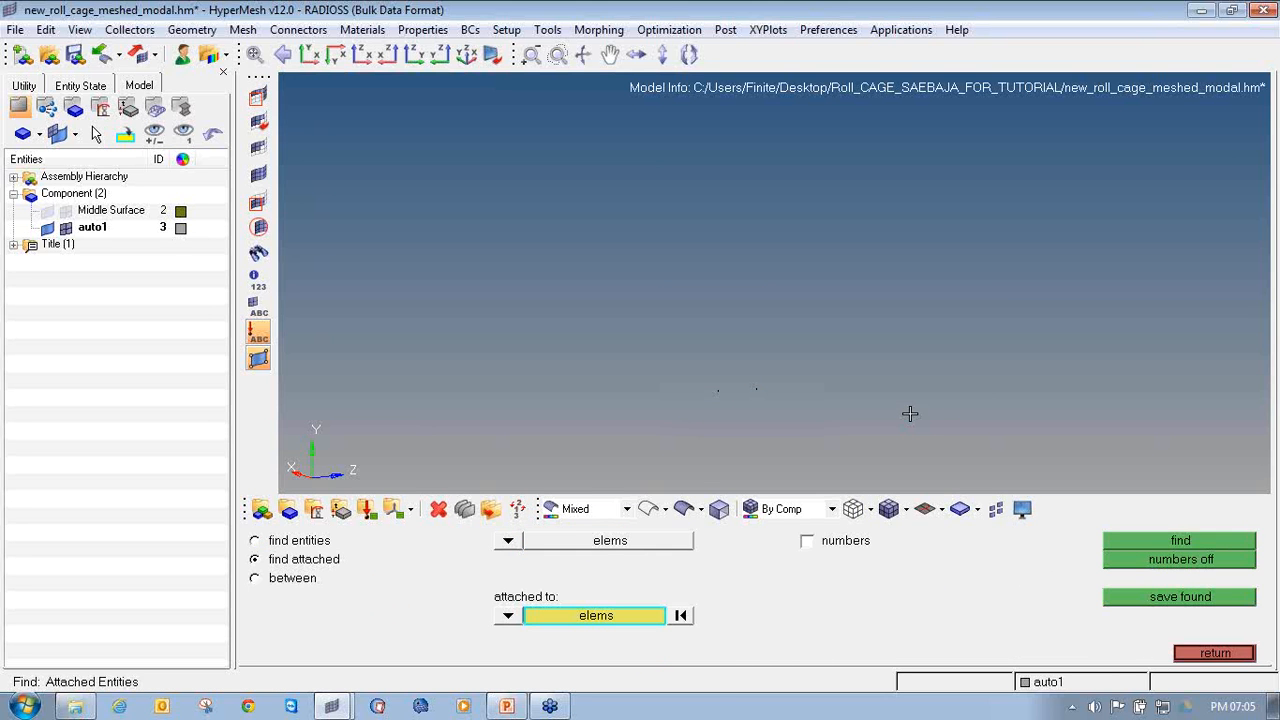
left_click_drag(1077, 459, 453, 156, "shift")
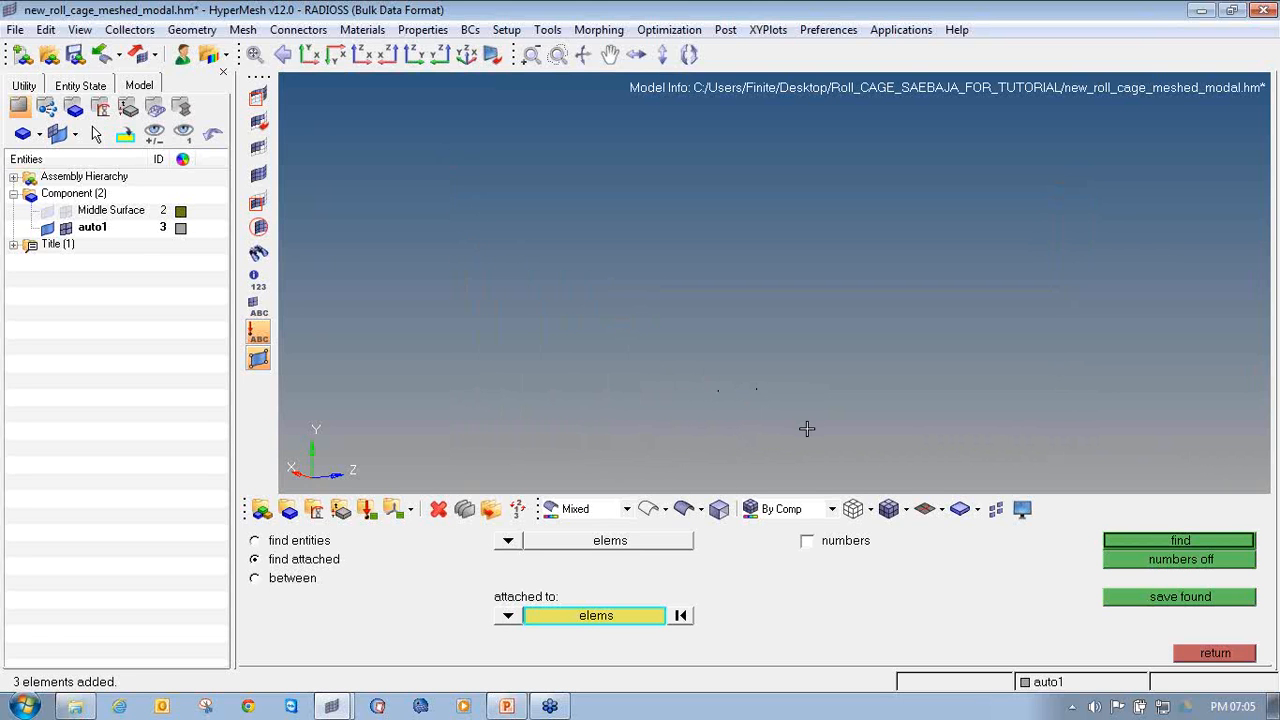
left_click(1116, 544)
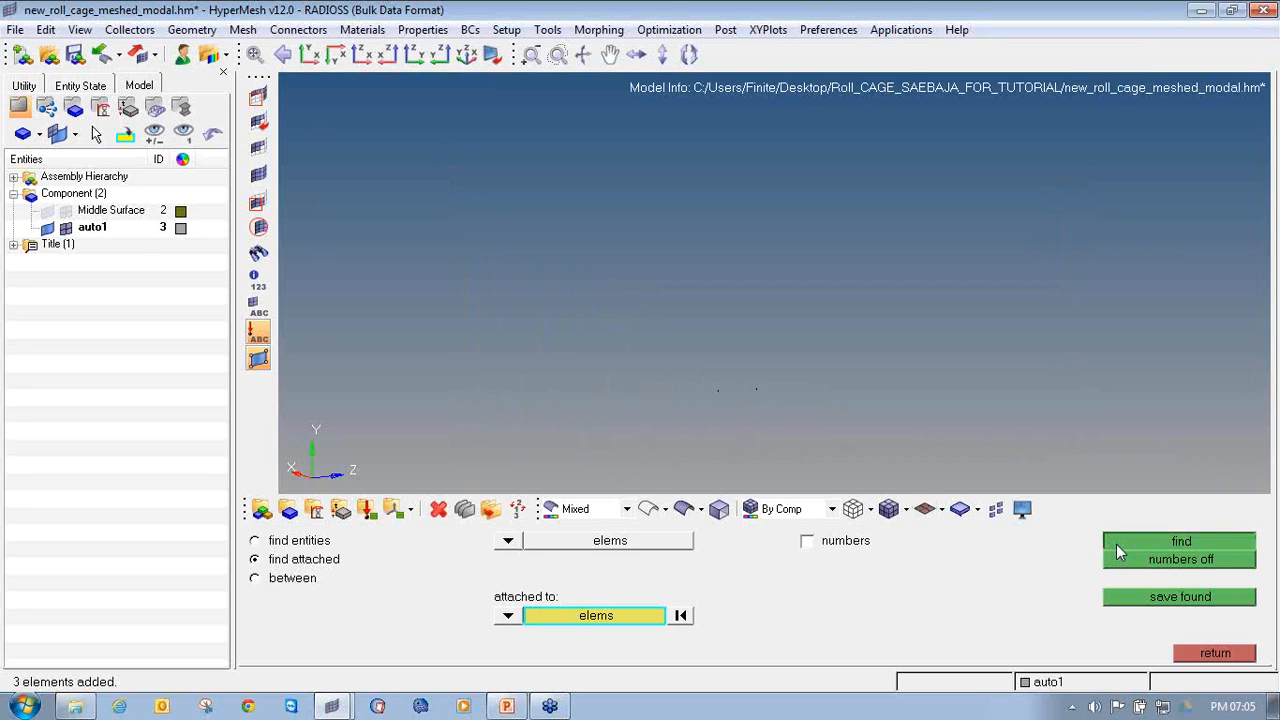
left_click(1191, 650)
left_click(1191, 650)
Remesh all displayed elements with second-order R-trias at element size 5, and unmask the rest of the mesh.
left_click(1188, 580)
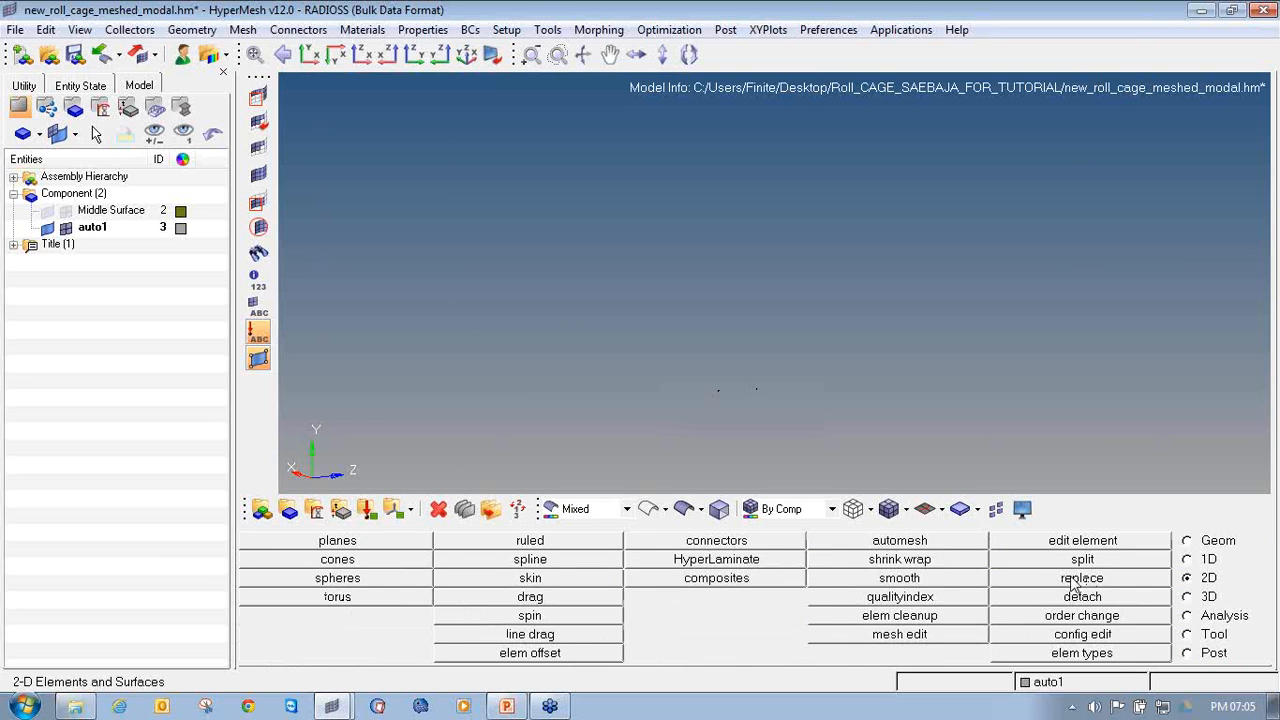
left_click(928, 546)
mouse_move(983, 465)
left_mouse_down("shift")
mouse_move(443, 386)
mouse_move(397, 223)
left_mouse_up("shift")
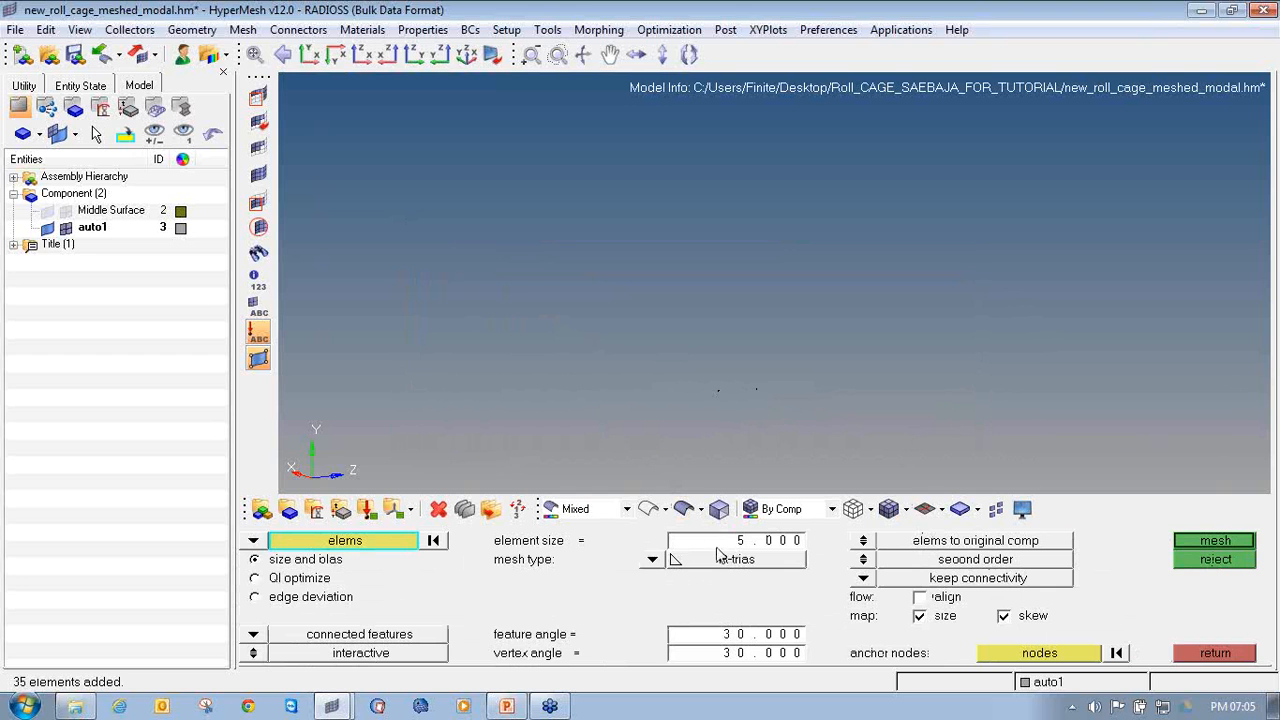
left_click(1180, 543)
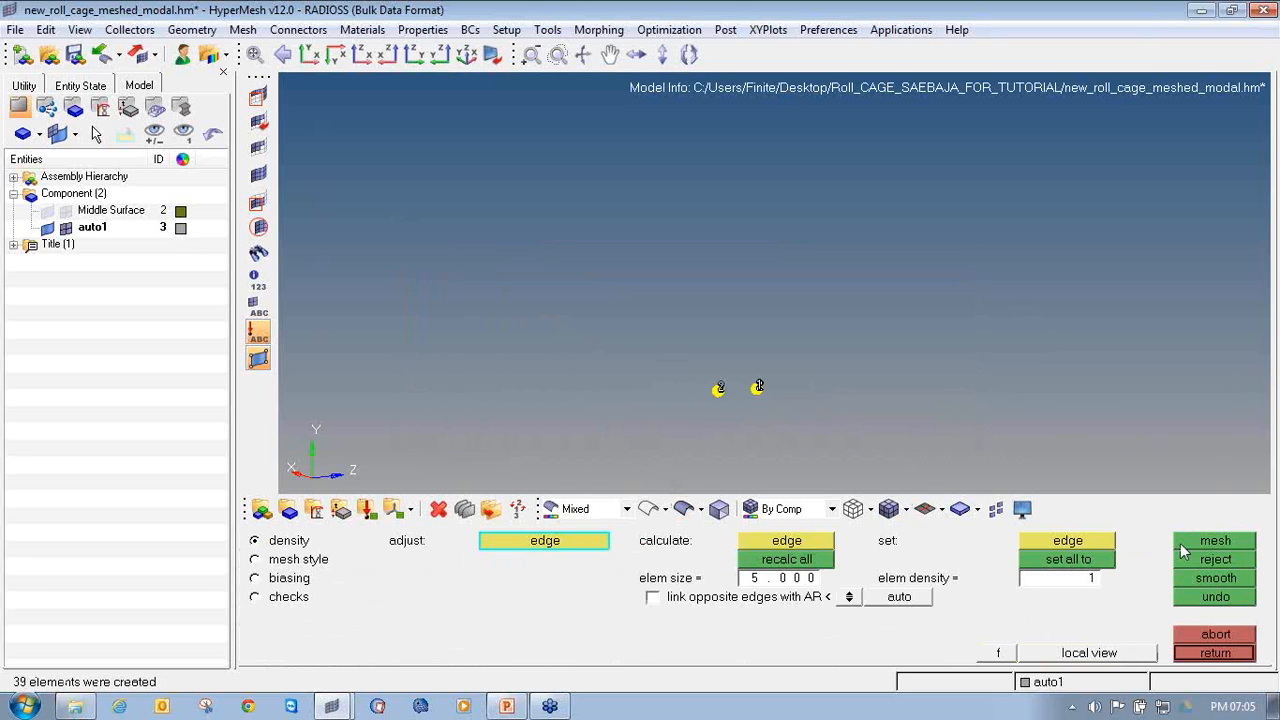
left_click(1200, 653)
left_click(1201, 655)
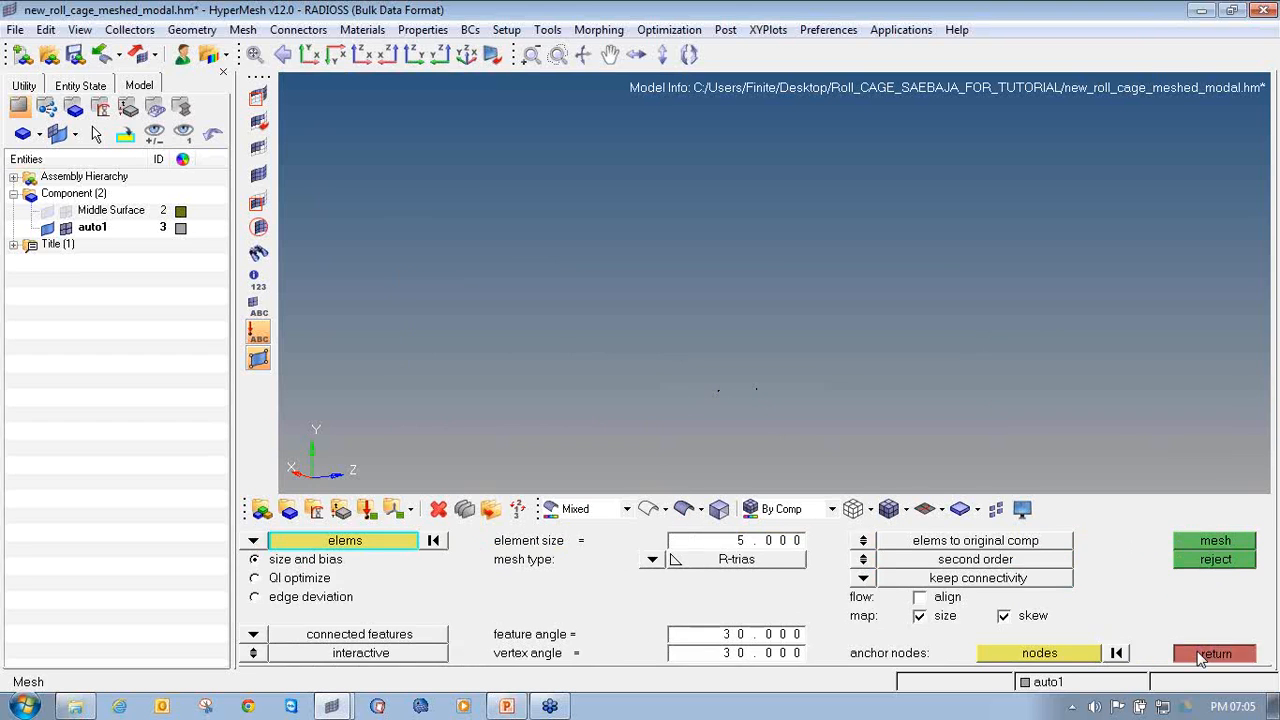
left_click(262, 172)
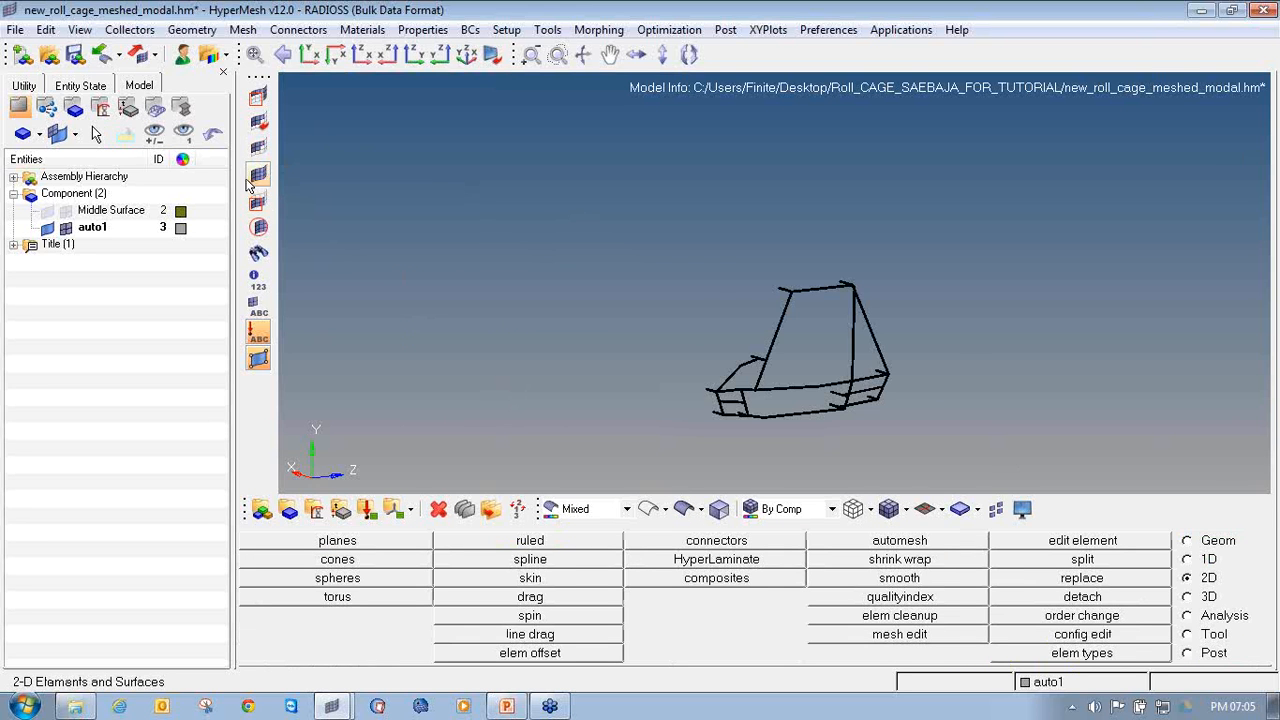
Recheck the 2-d elements for jacobian below 0.4 and save the failed elements.
left_click(1188, 634)
left_click(896, 545)
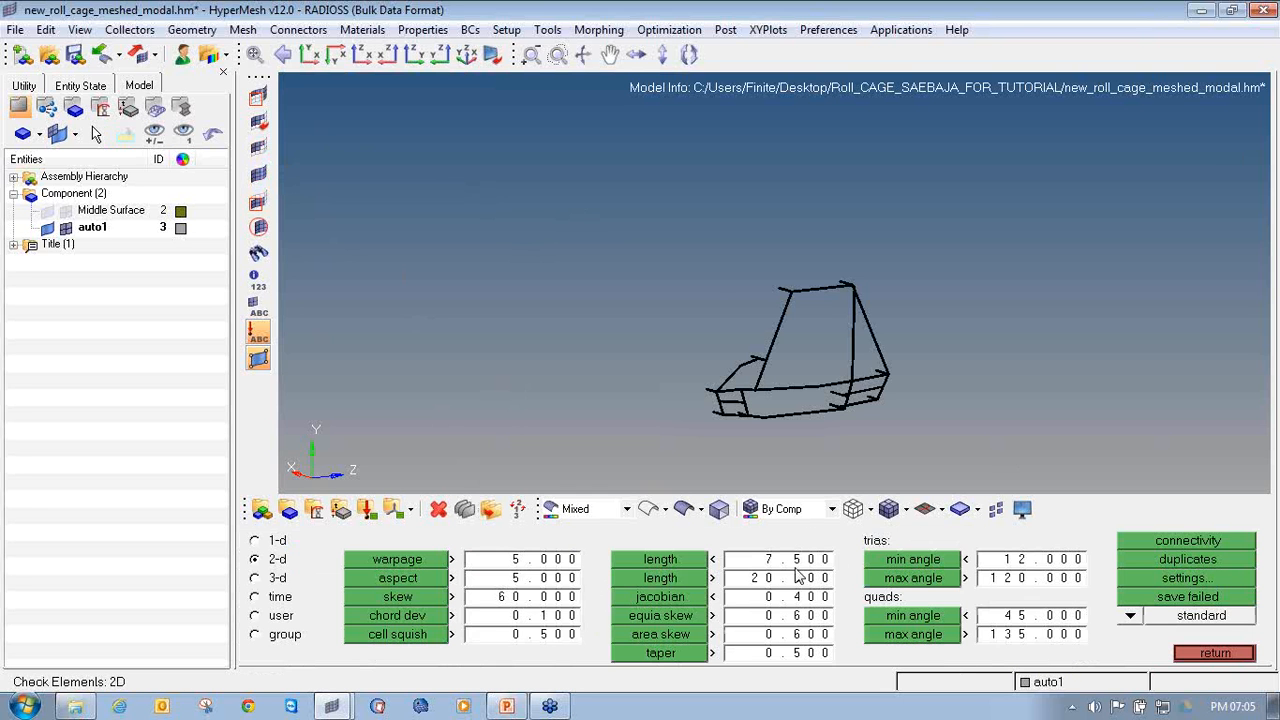
left_click(689, 600)
scroll(778, 415, "up", 3)
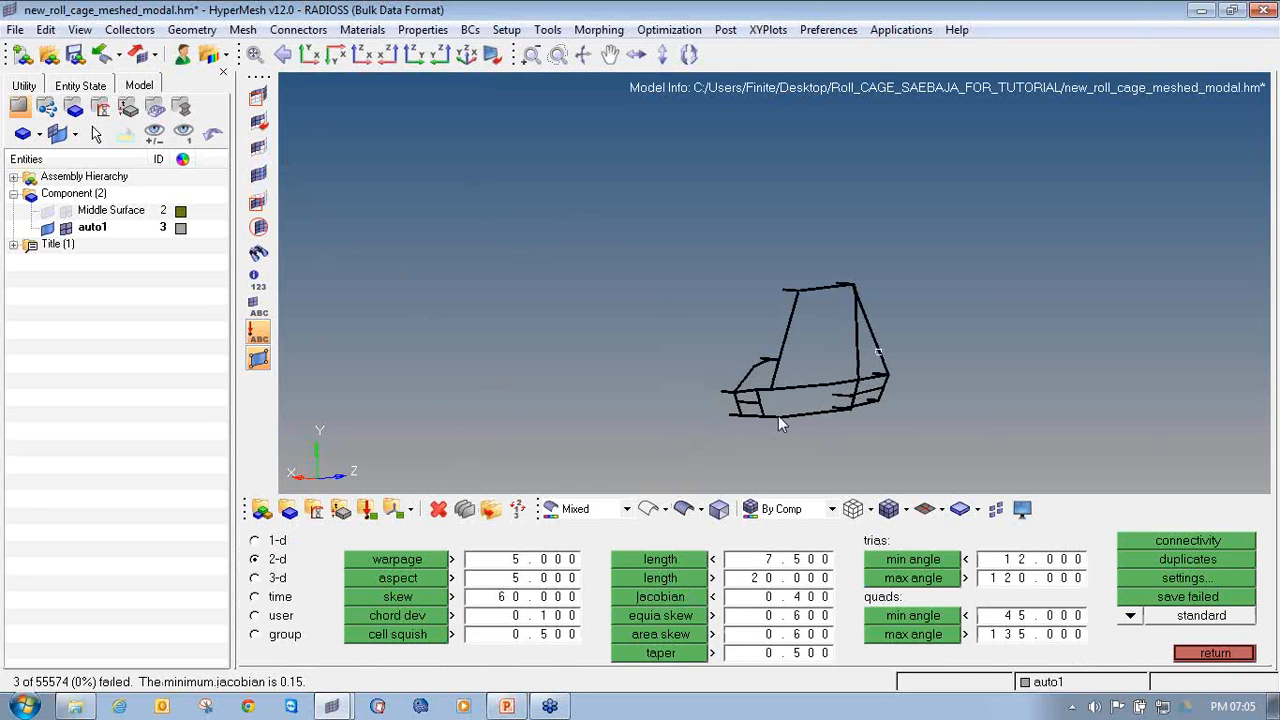
right_click_drag(733, 427, 625, 405, "ctrl")
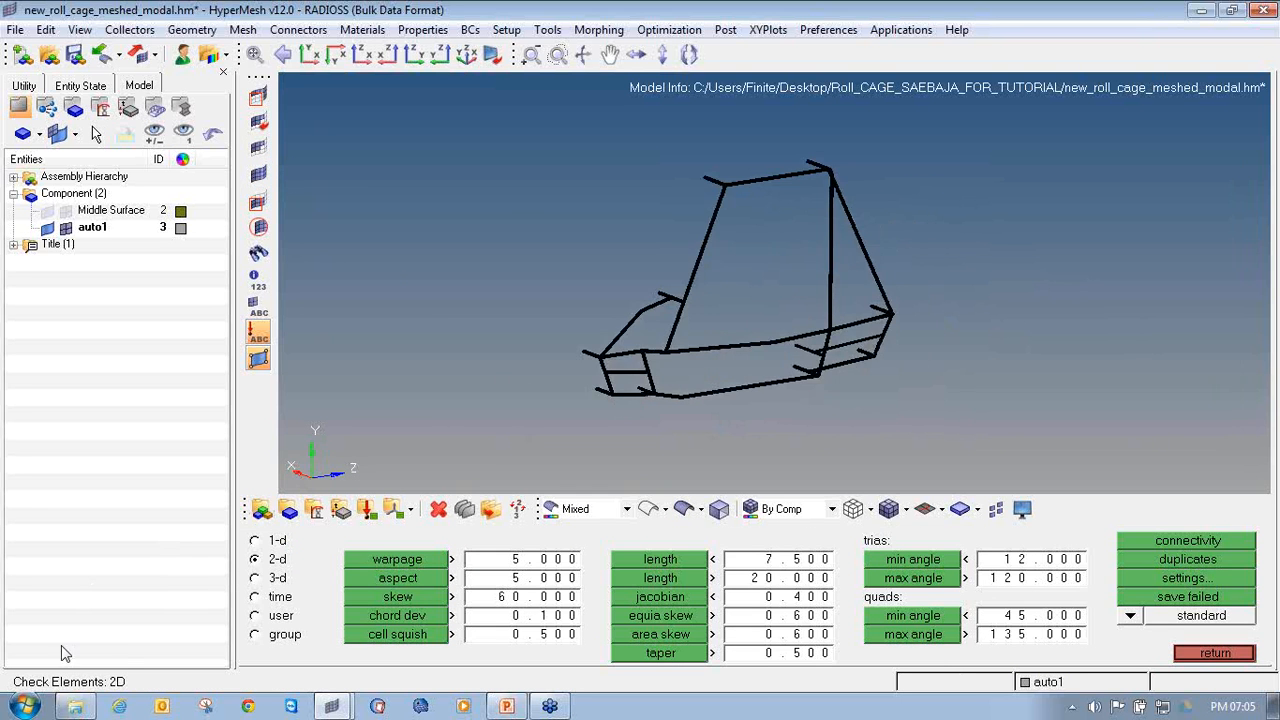
left_click(645, 597)
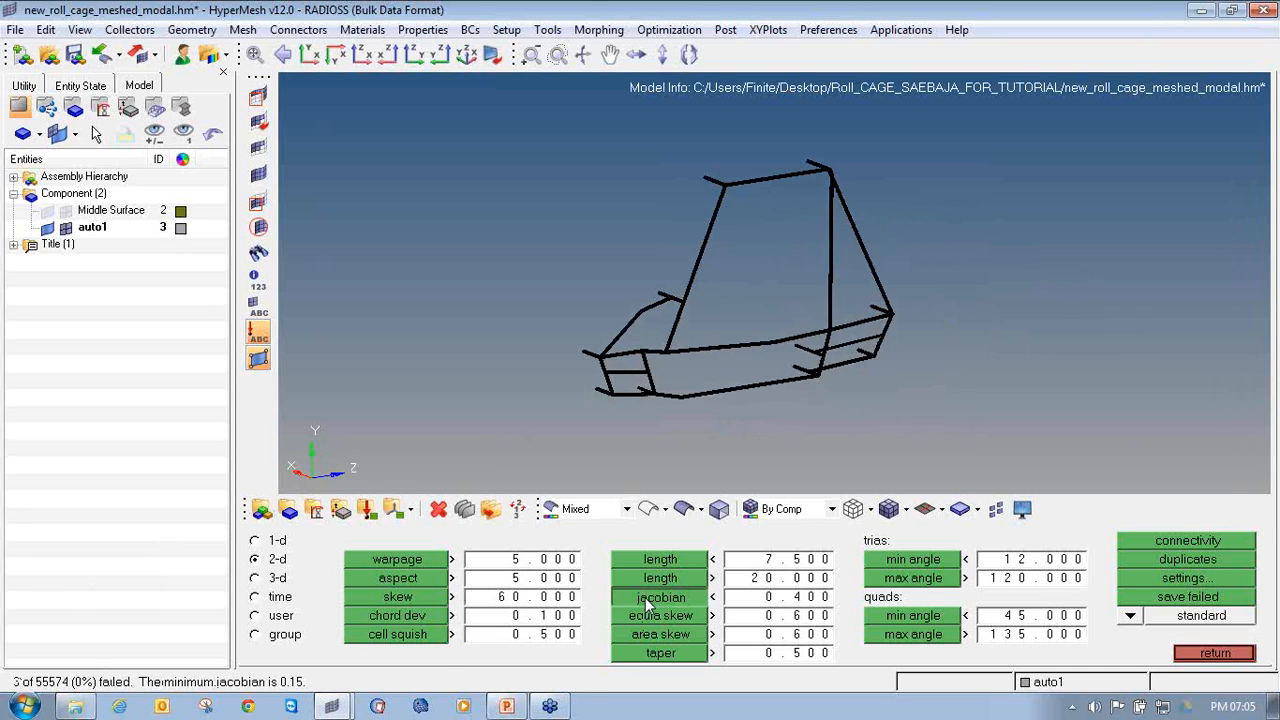
left_click(1138, 598)
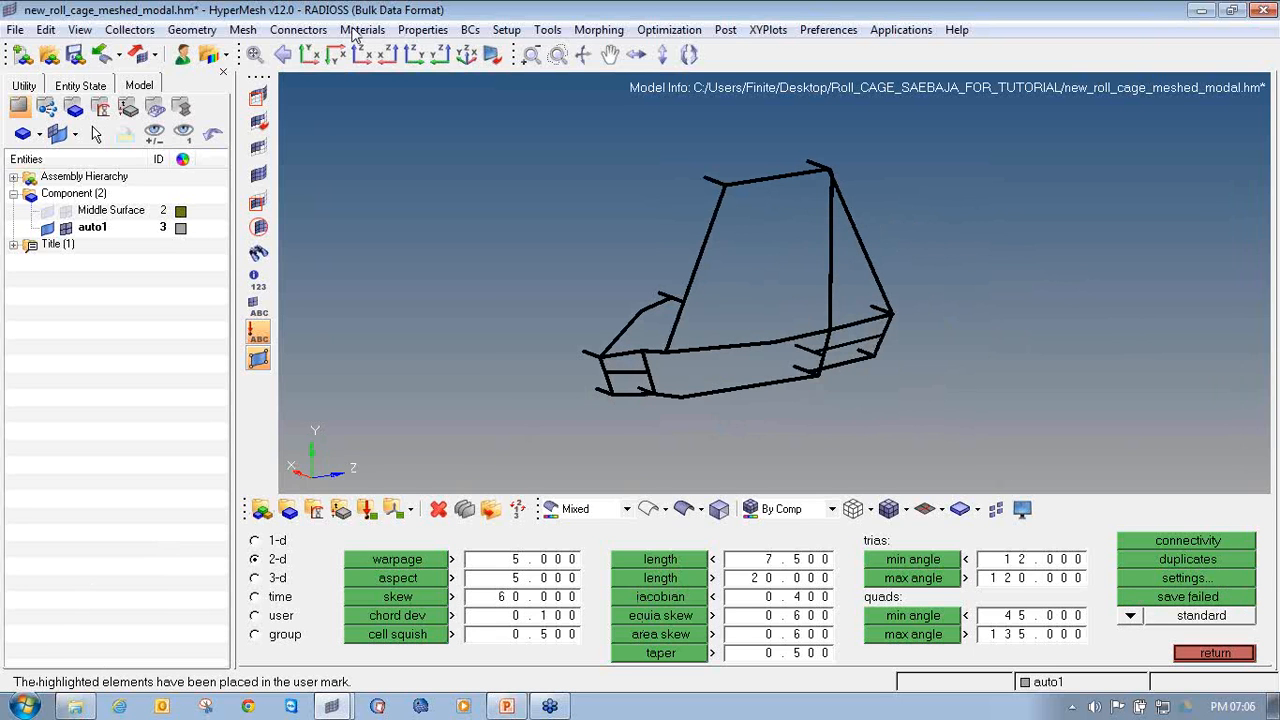
Isolate the newly saved failed elements by retrieving them, reversing the selection and masking all others.
left_click(258, 93)
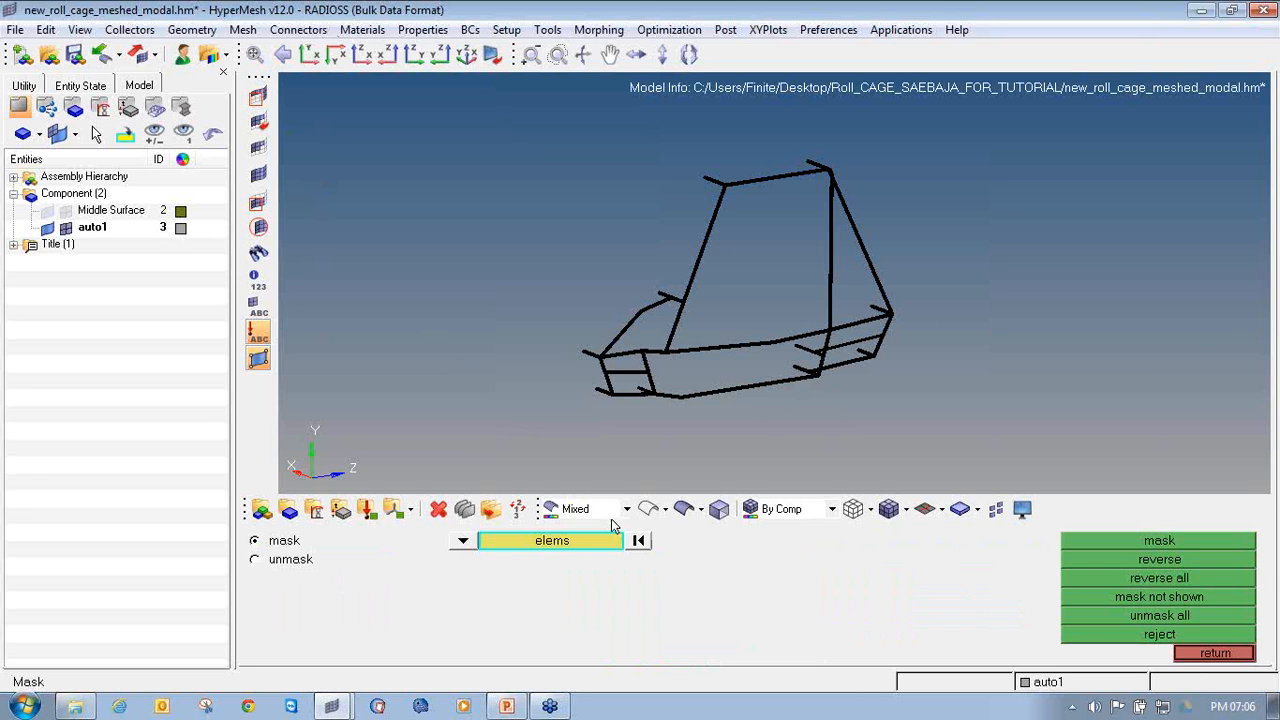
left_click(578, 542)
left_click(552, 579)
left_click(560, 550)
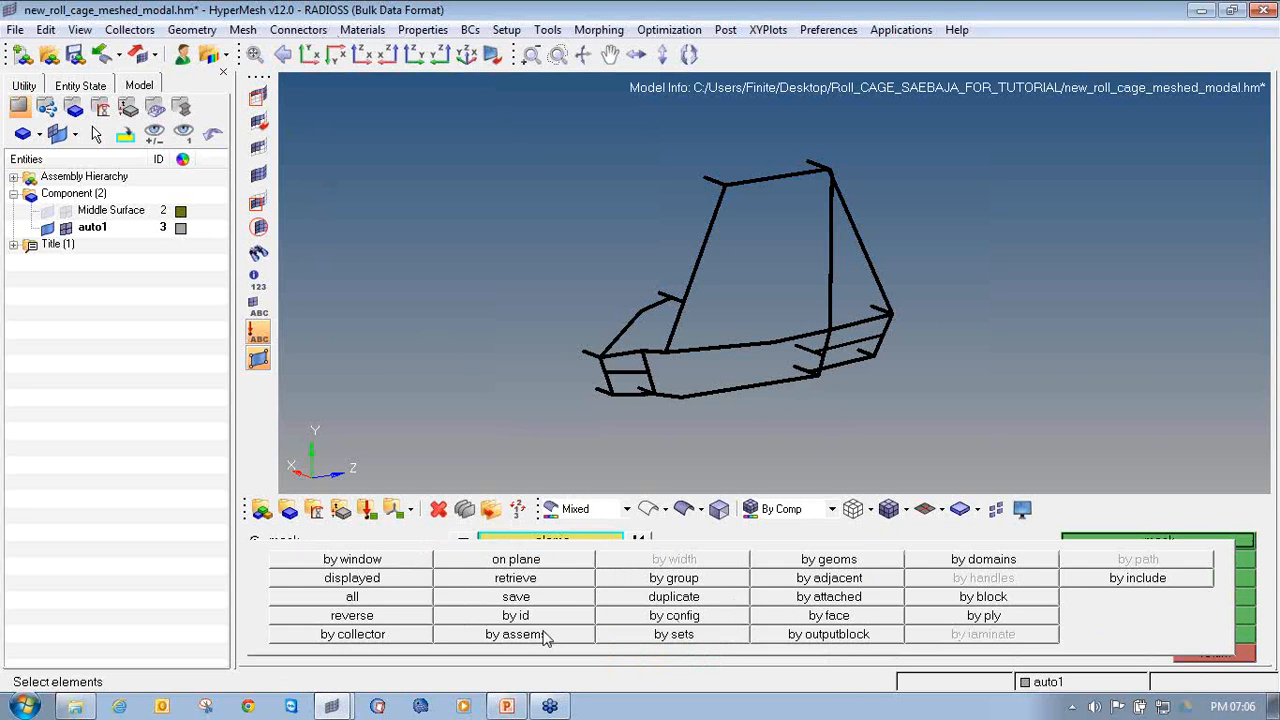
left_click(400, 614)
left_click(1157, 543)
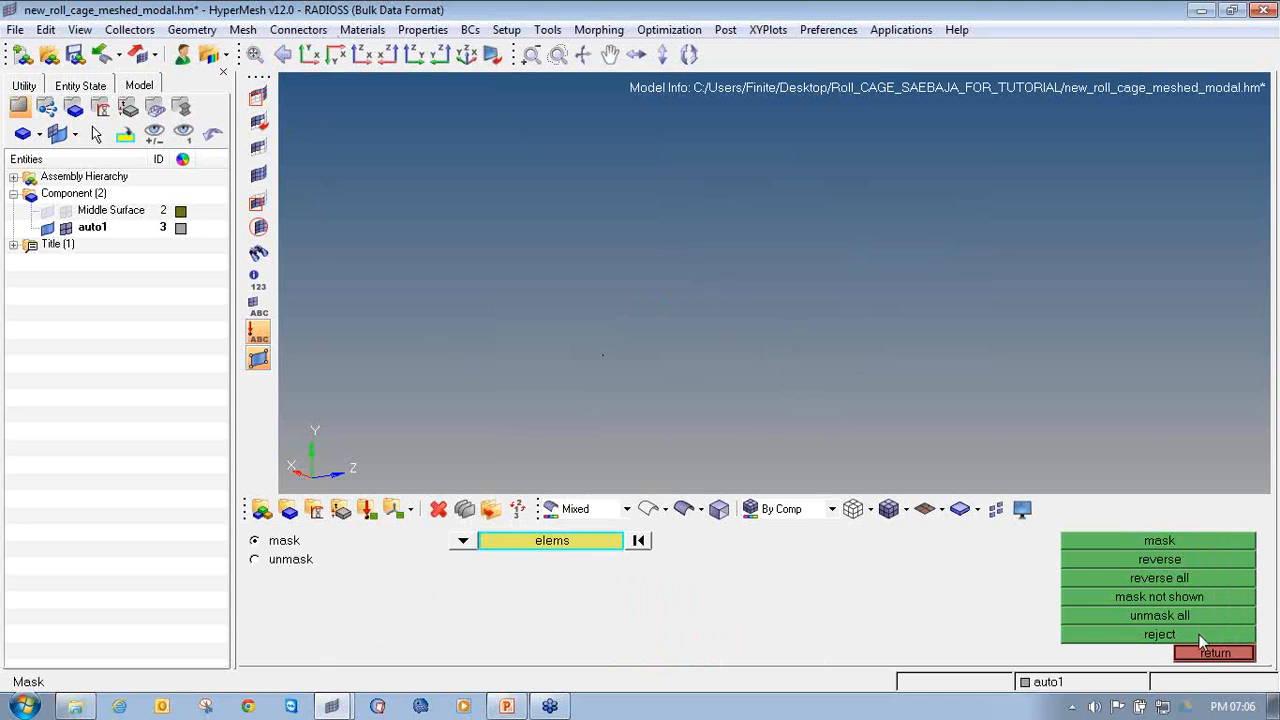
left_click(1213, 654)
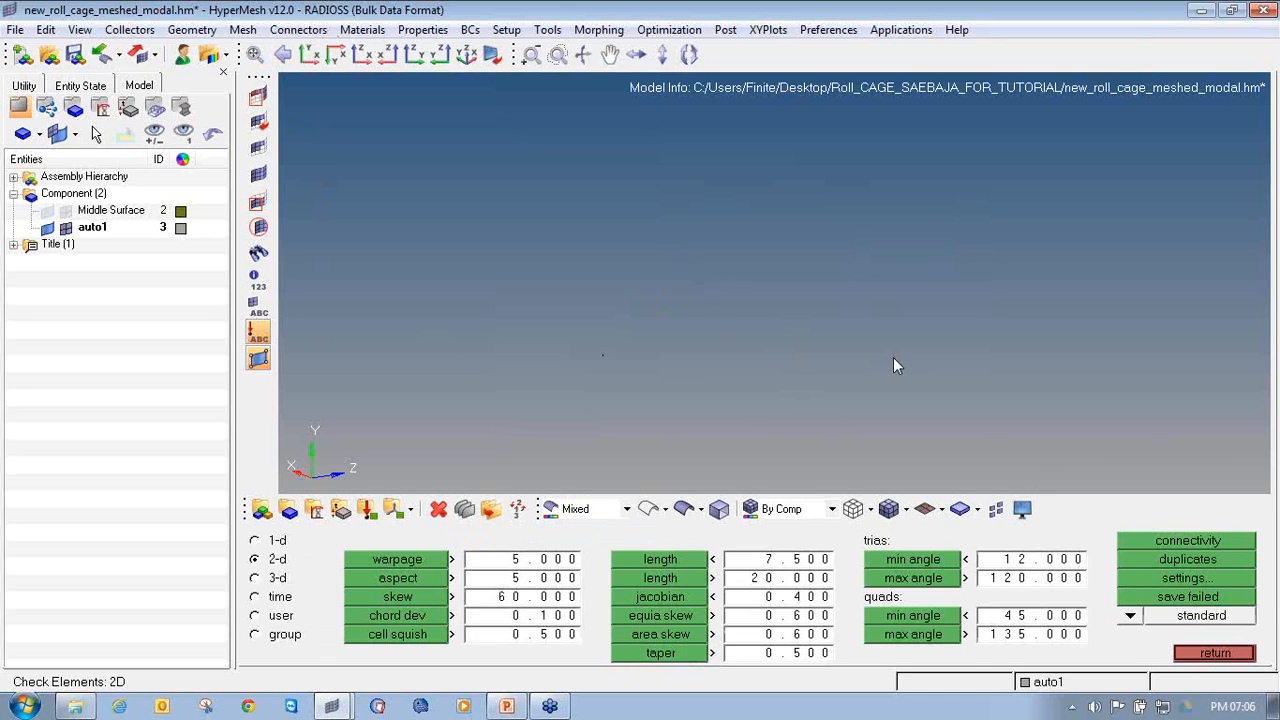
Add temporary nodes on all nodes of the displayed failed elements to mark where they are.
key("shift+F2")
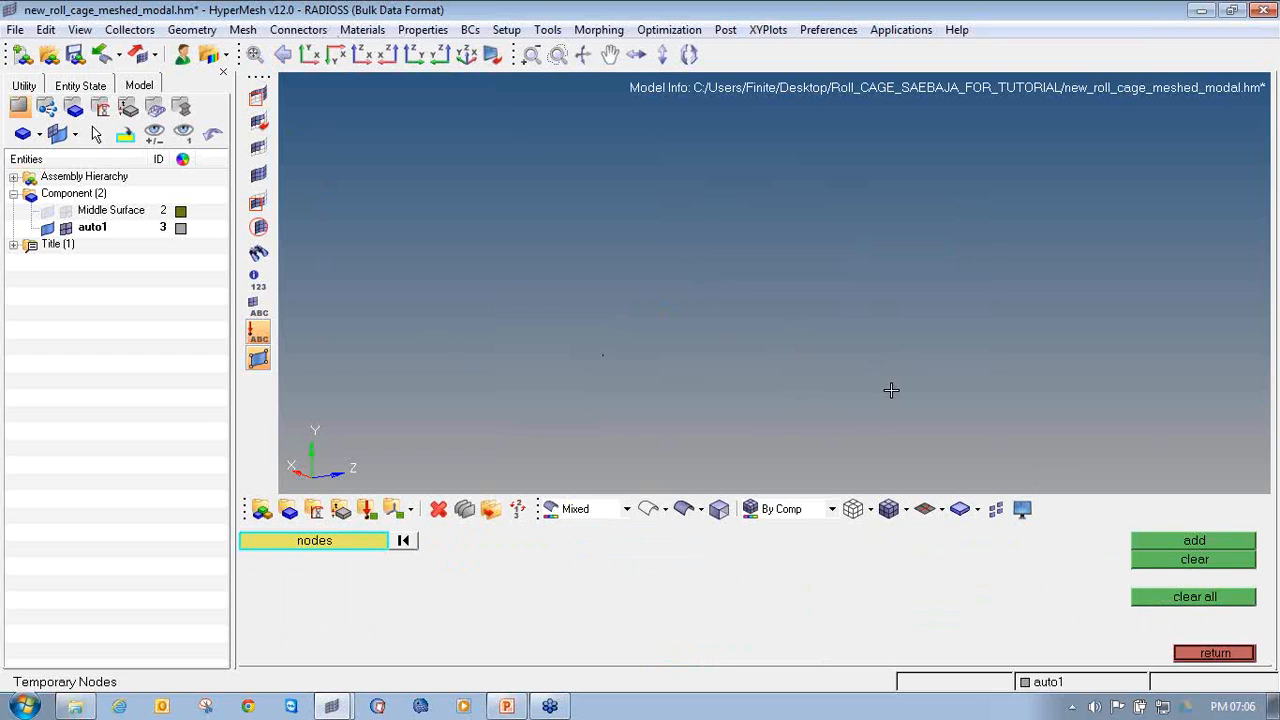
left_click_drag(1063, 440, 343, 134)
left_click(1221, 548)
scroll(743, 394, "up", 5)
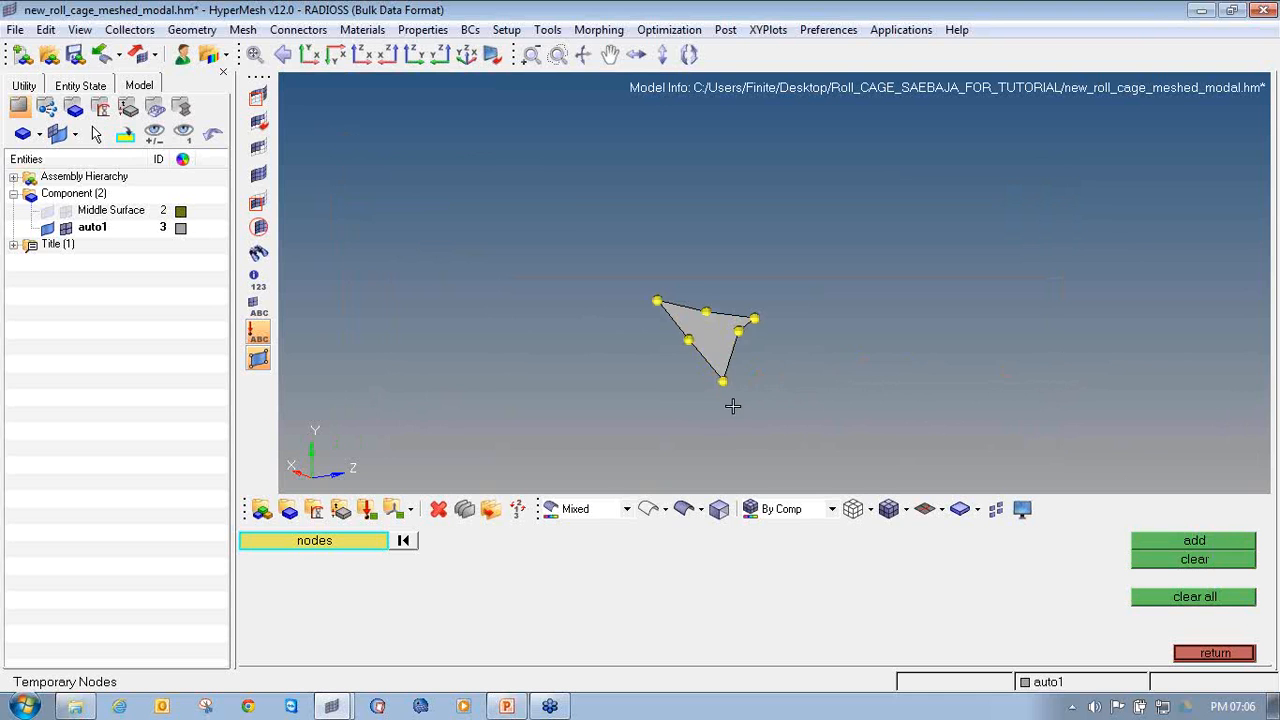
left_click_drag(796, 421, 580, 346, "ctrl")
Find the elements attached to the displayed failed elements to bring back their surrounding mesh.
key("shift+F5")
scroll(749, 417, "up", 3, "ctrl")
scroll(749, 417, "down", 2, "ctrl")
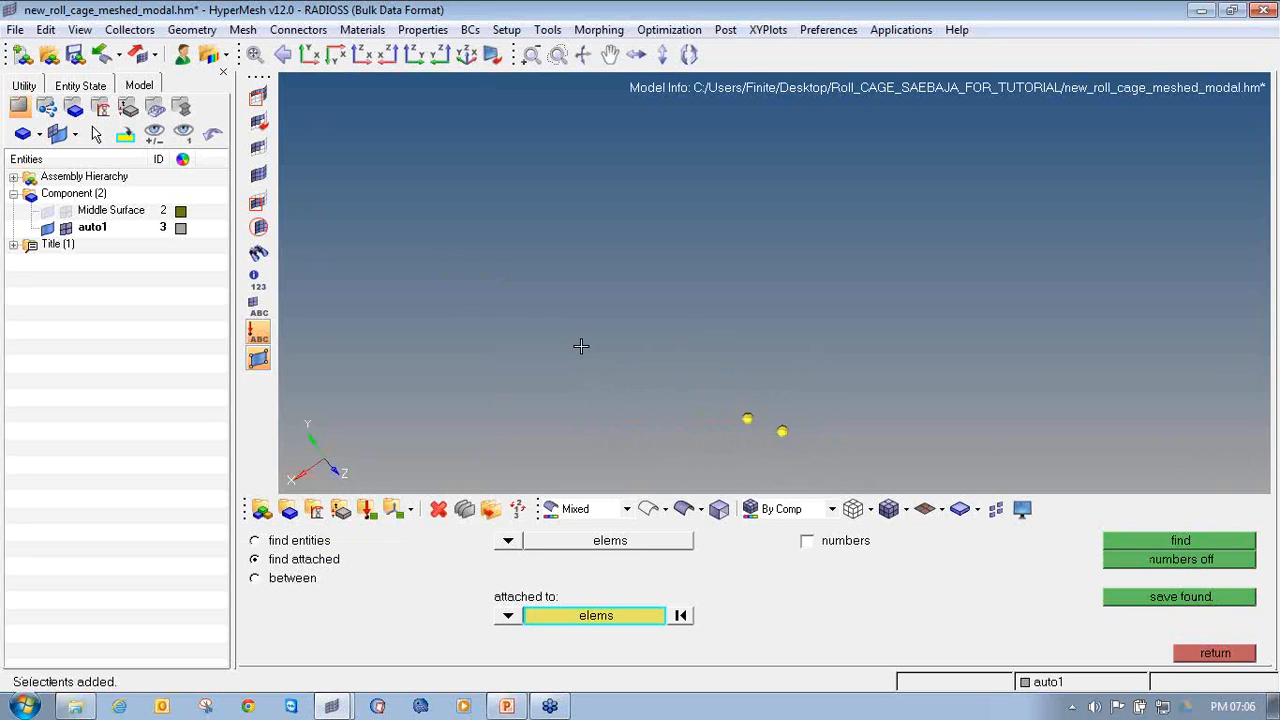
mouse_move(795, 445)
left_mouse_down("shift")
mouse_move(706, 406)
mouse_move(806, 423)
mouse_move(740, 449)
mouse_move(738, 423)
mouse_move(697, 377)
mouse_move(620, 380)
mouse_move(780, 458)
left_mouse_up("shift")
left_click(1123, 540)
right_click_drag(780, 458, 694, 388, "ctrl")
left_click_drag(694, 388, 670, 416, "ctrl")
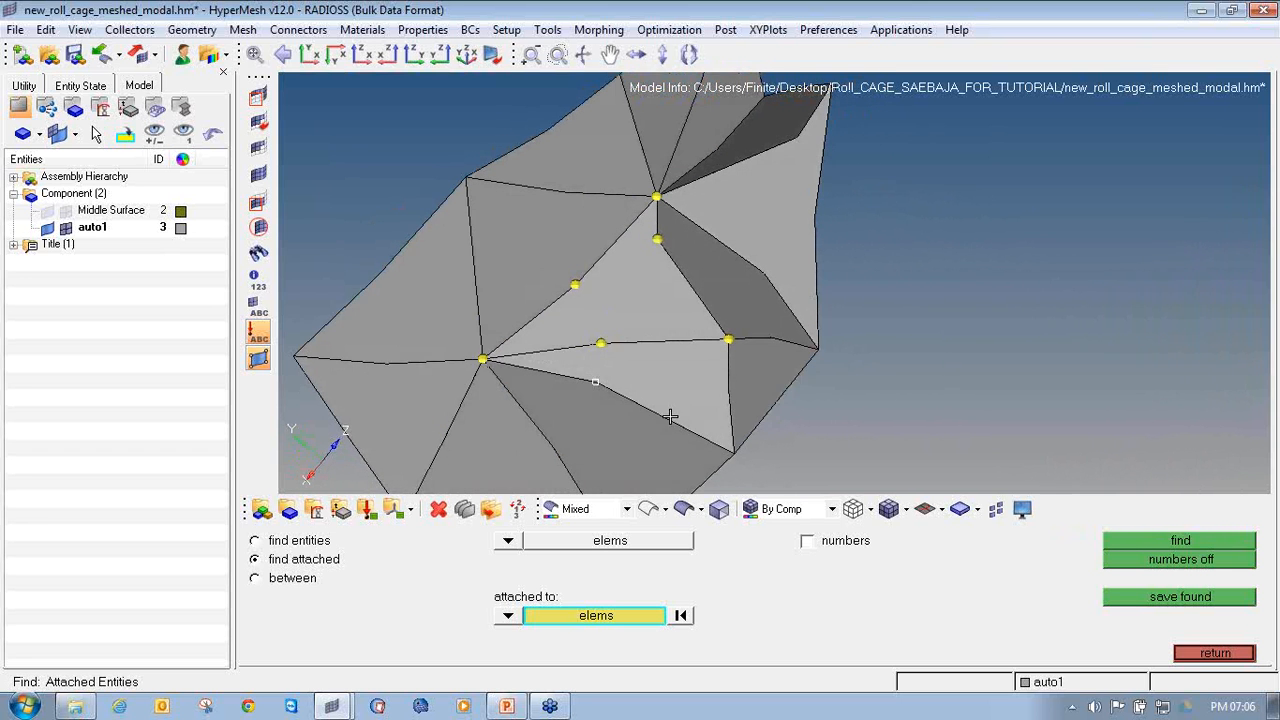
Set the two-node distance from the failed tria's corner node to the neighbouring mid-side node on its distorted edge to 3.
right_click_drag(661, 357, 685, 384, "ctrl")
key("F4")
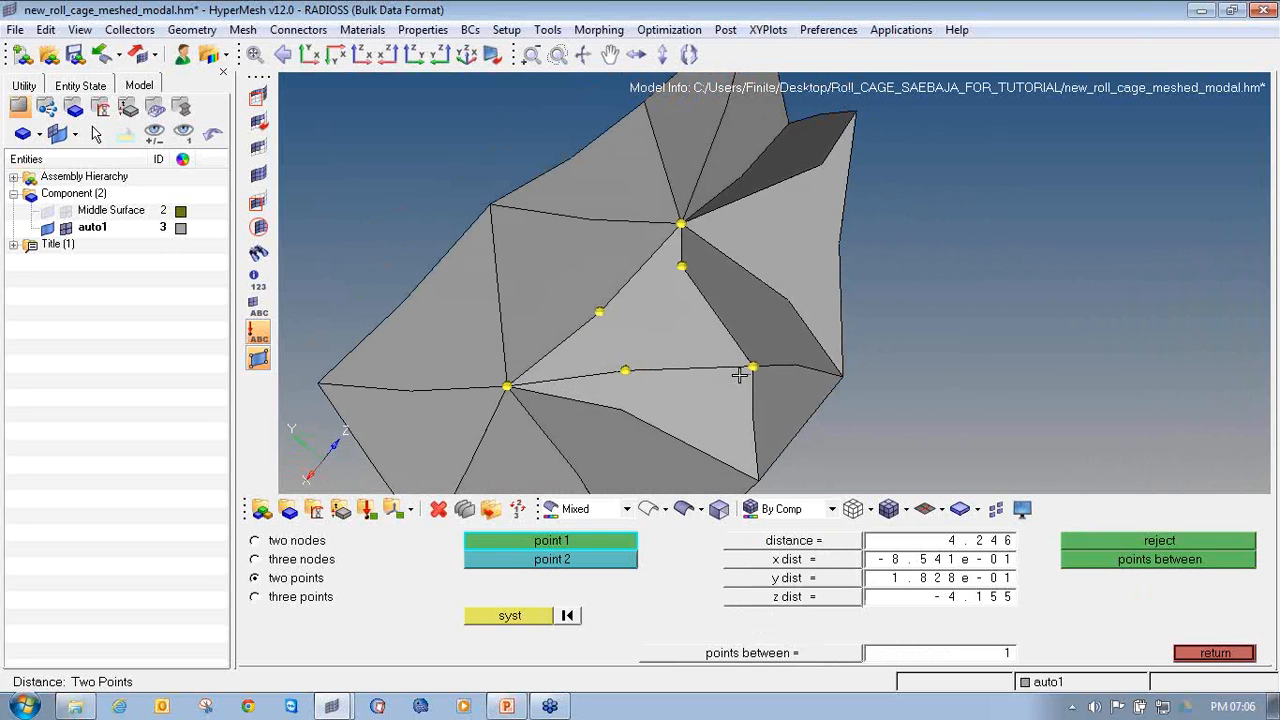
left_click(256, 540)
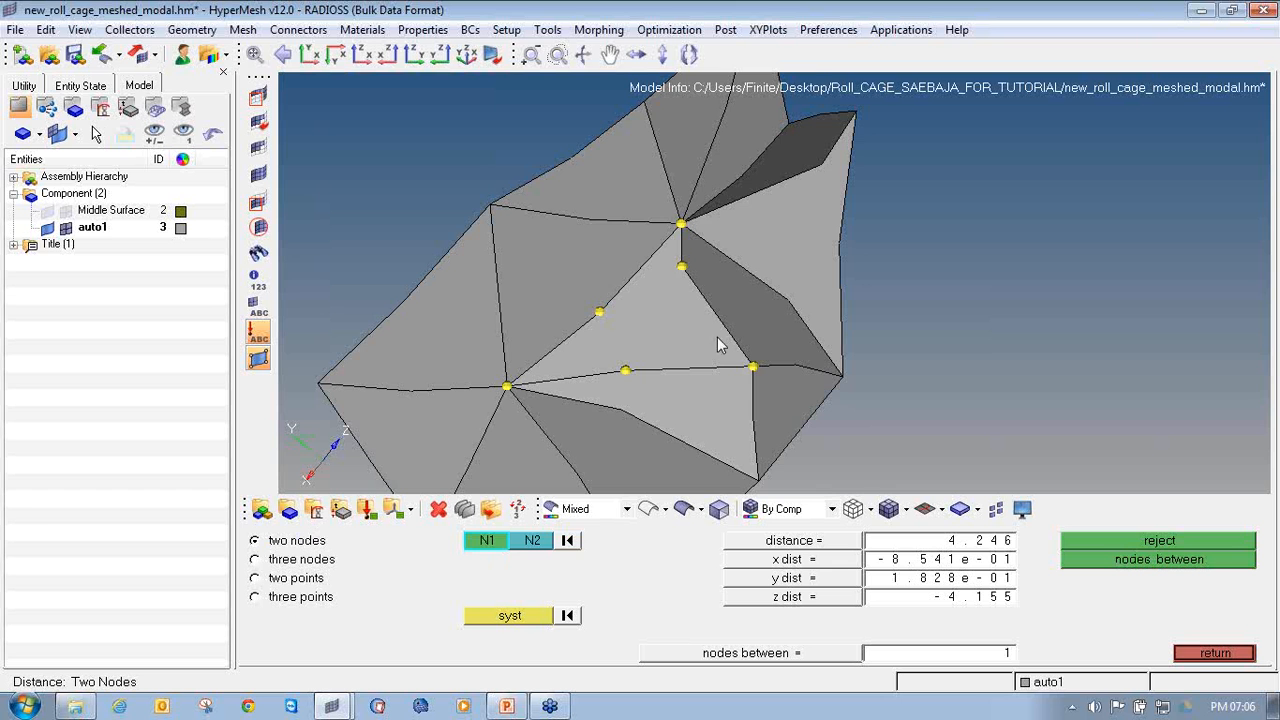
mouse_move(654, 343)
left_mouse_down("ctrl")
mouse_move(731, 354)
mouse_move(666, 374)
mouse_move(738, 384)
mouse_move(660, 369)
mouse_move(731, 363)
left_mouse_up("ctrl")
left_click(757, 375)
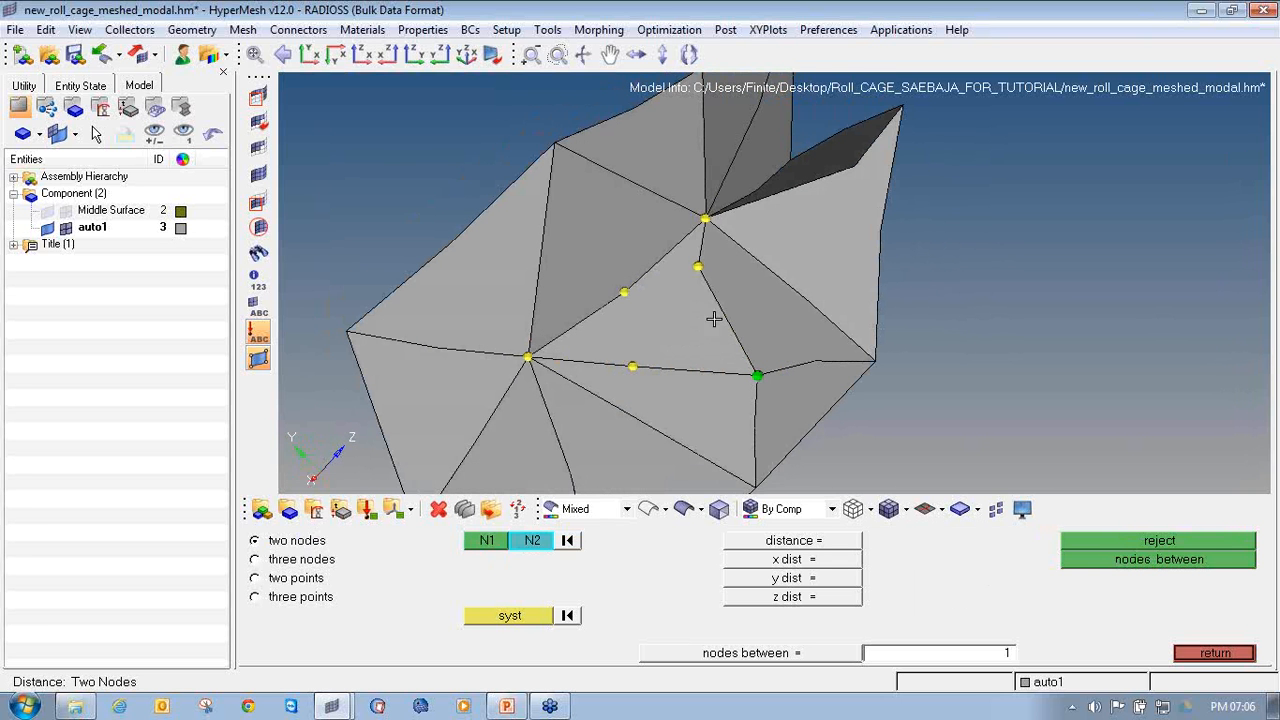
left_click(697, 267)
double_click(940, 545)
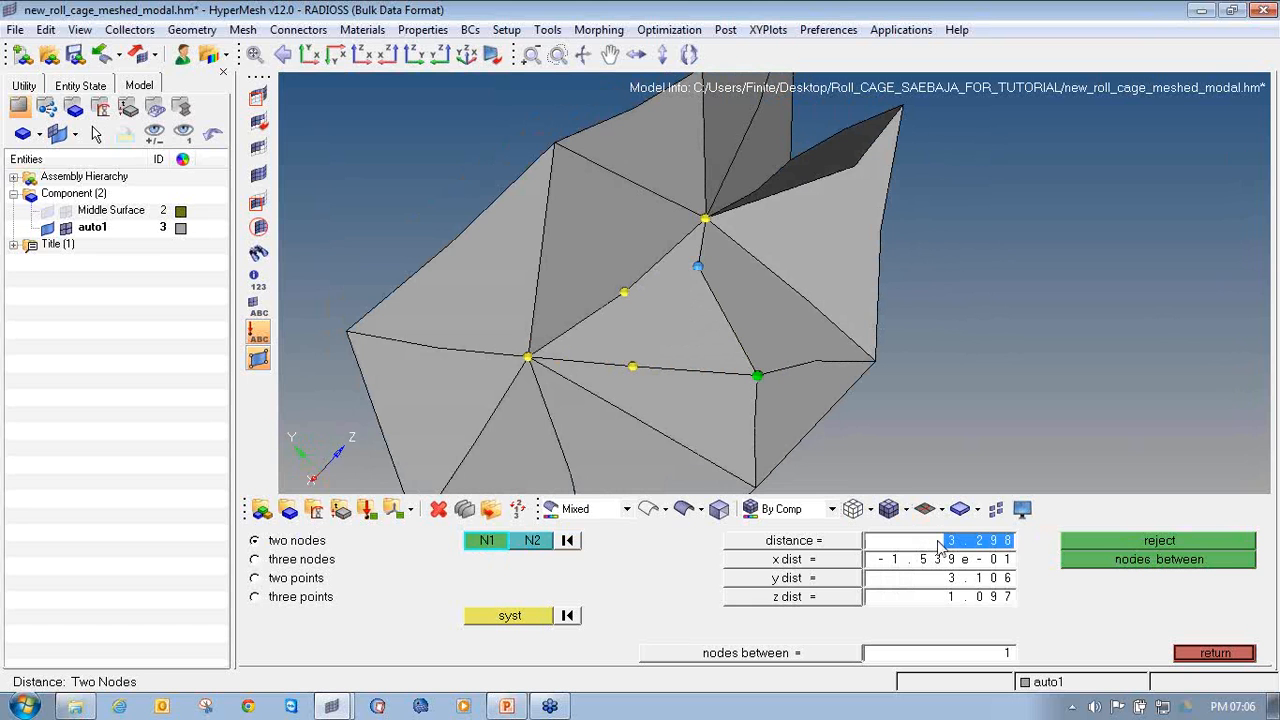
type("3")
key("Return")
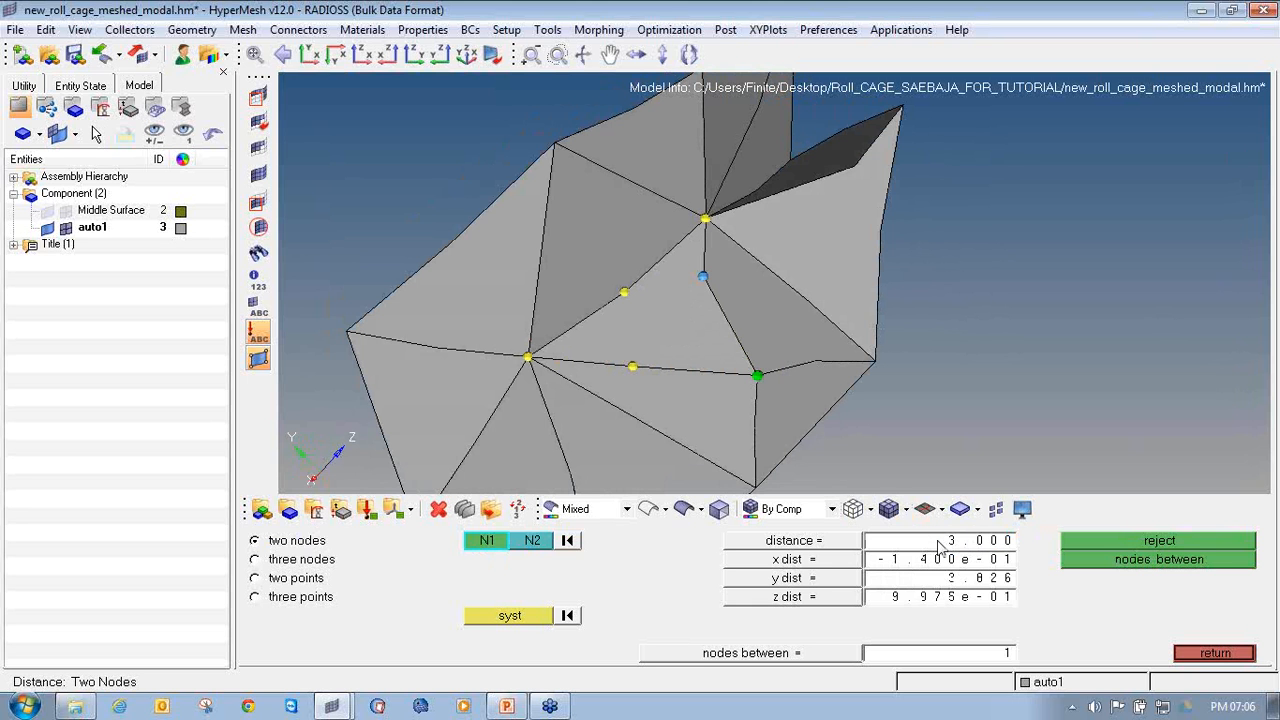
Reduce that corner-to-mid-side node distance to 2.5.
double_click(940, 545)
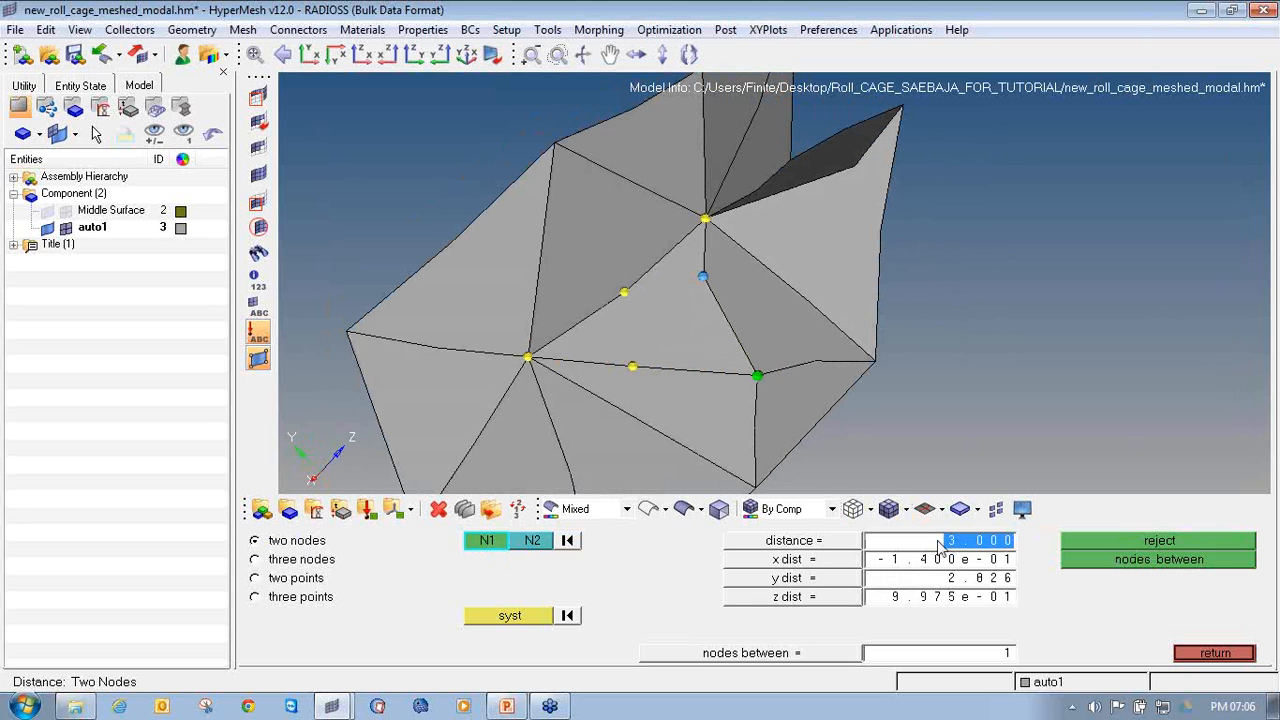
type("2.5")
key("Return")
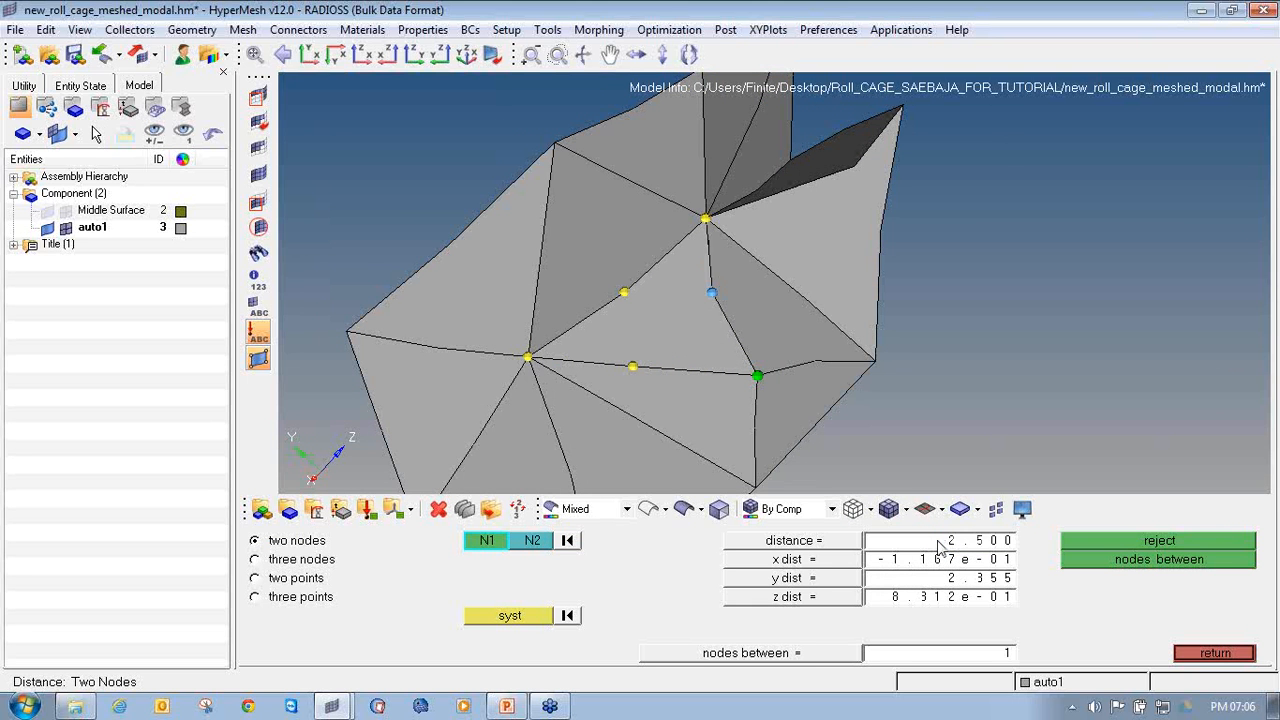
At the other failed location, set the distance between the corner node and mid-side node on the edge shared by both trias to 3.
scroll(986, 320, "down", 2)
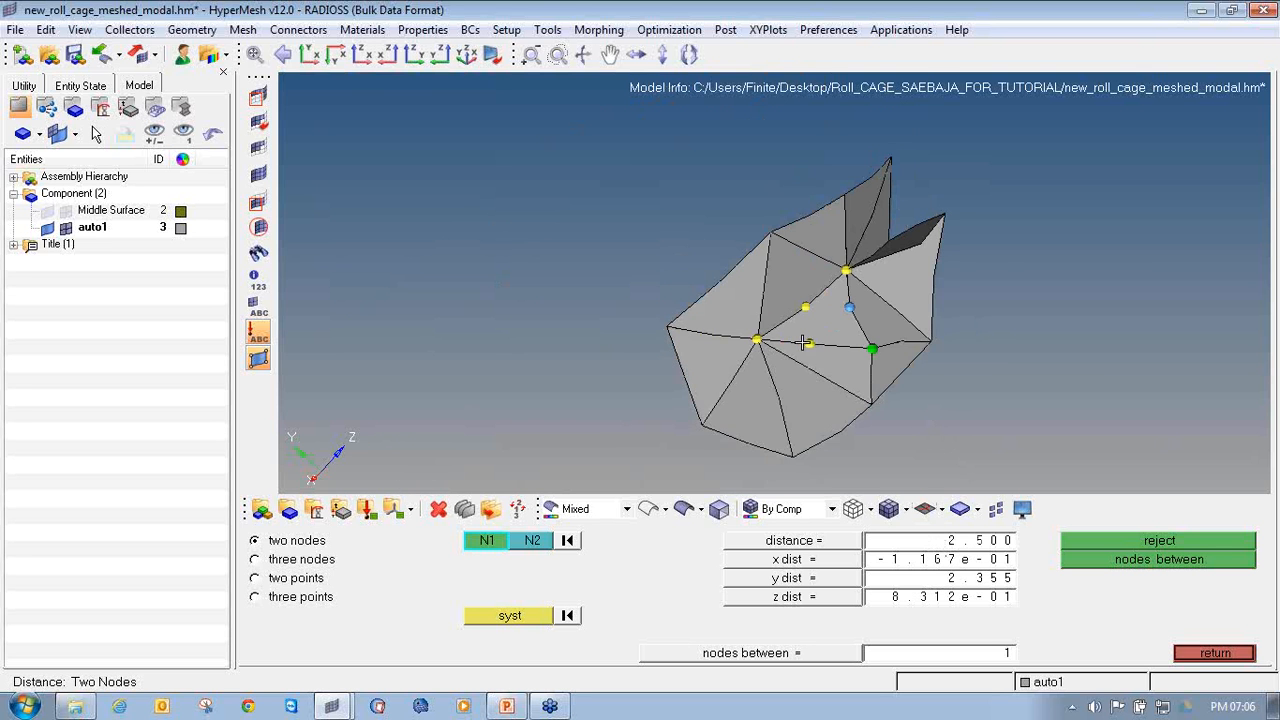
scroll(821, 305, "up", 2)
left_click_drag(957, 337, 908, 343, "ctrl")
scroll(982, 344, "down", 5)
right_click_drag(982, 342, 691, 392, "ctrl")
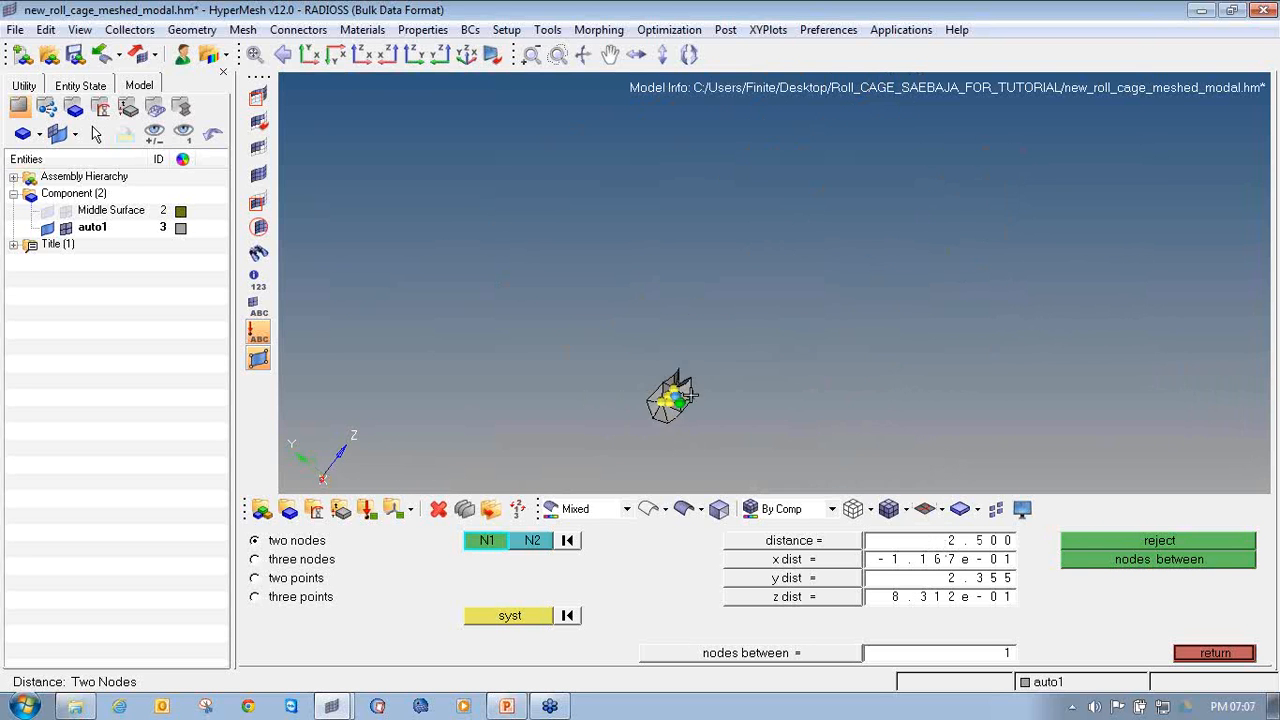
scroll(691, 392, "down", 4)
right_click_drag(840, 226, 828, 253, "ctrl")
scroll(814, 262, "up", 9, "ctrl")
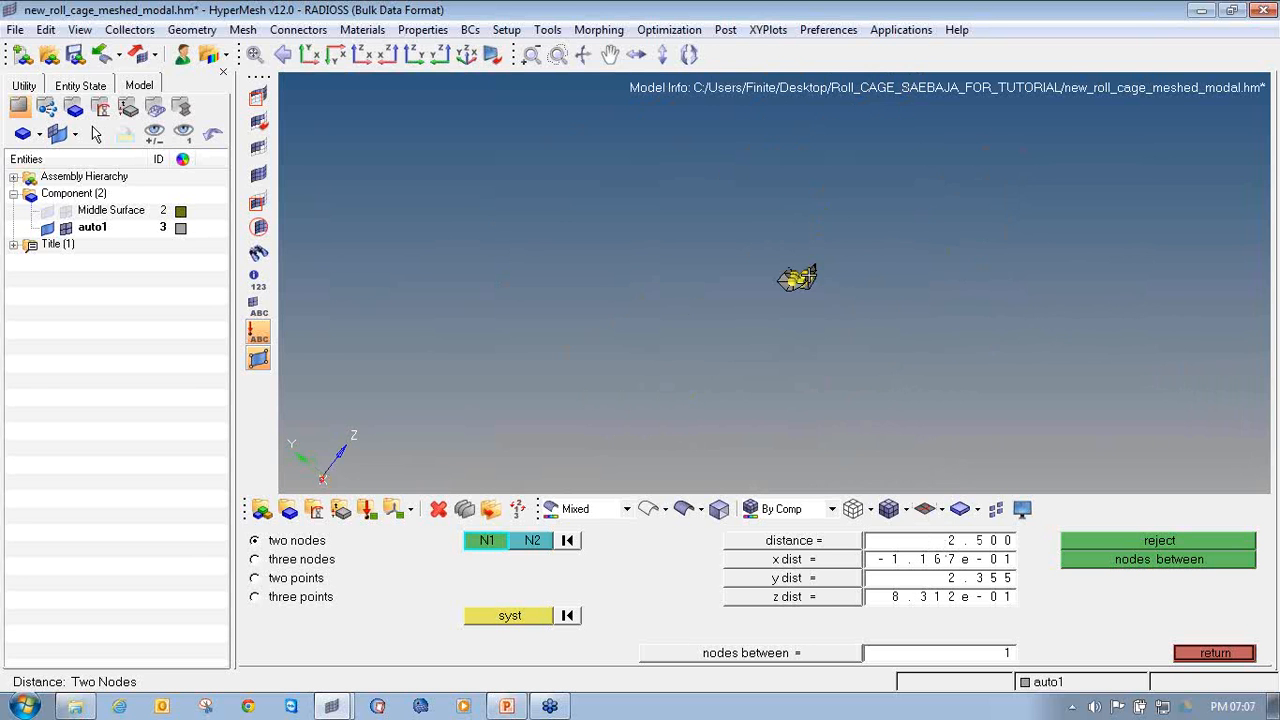
left_click_drag(720, 343, 654, 321, "ctrl")
left_click(651, 321)
left_click(600, 121)
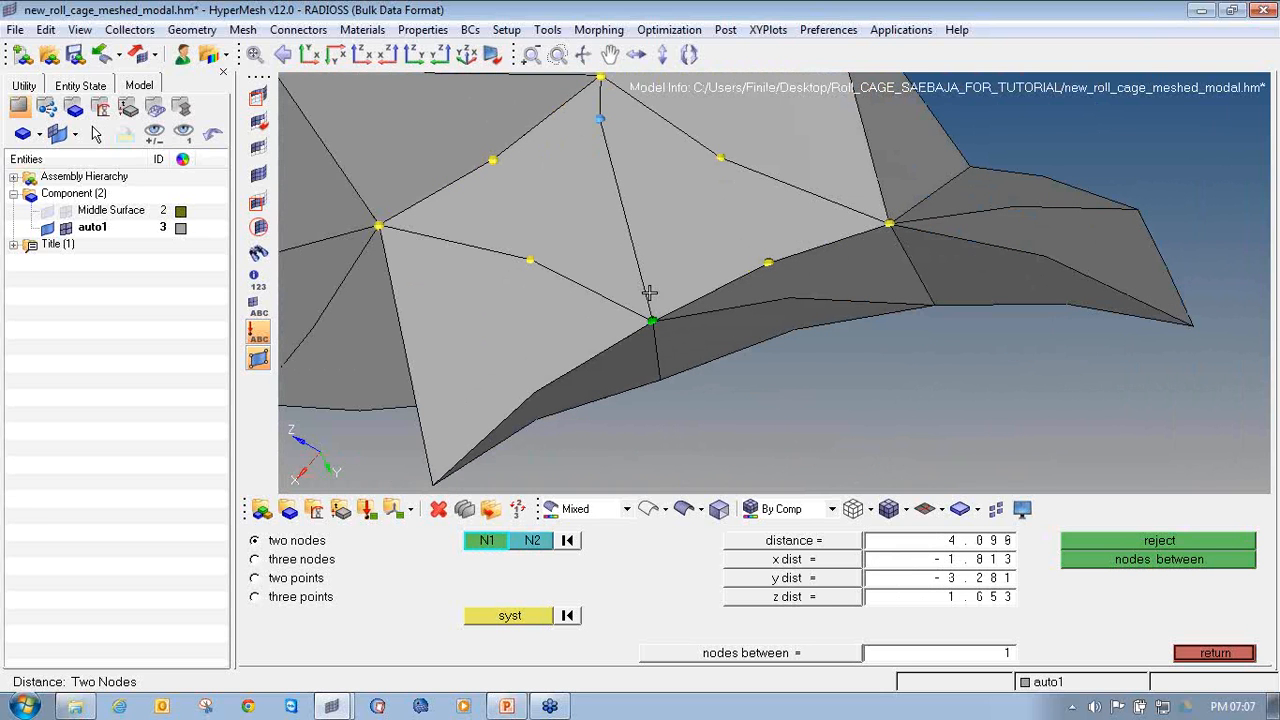
left_click(940, 548)
type("3")
key("Return")
Shorten the node distance on the edge shared by the two failed trias to 2.5.
left_click_drag(718, 330, 709, 289, "ctrl")
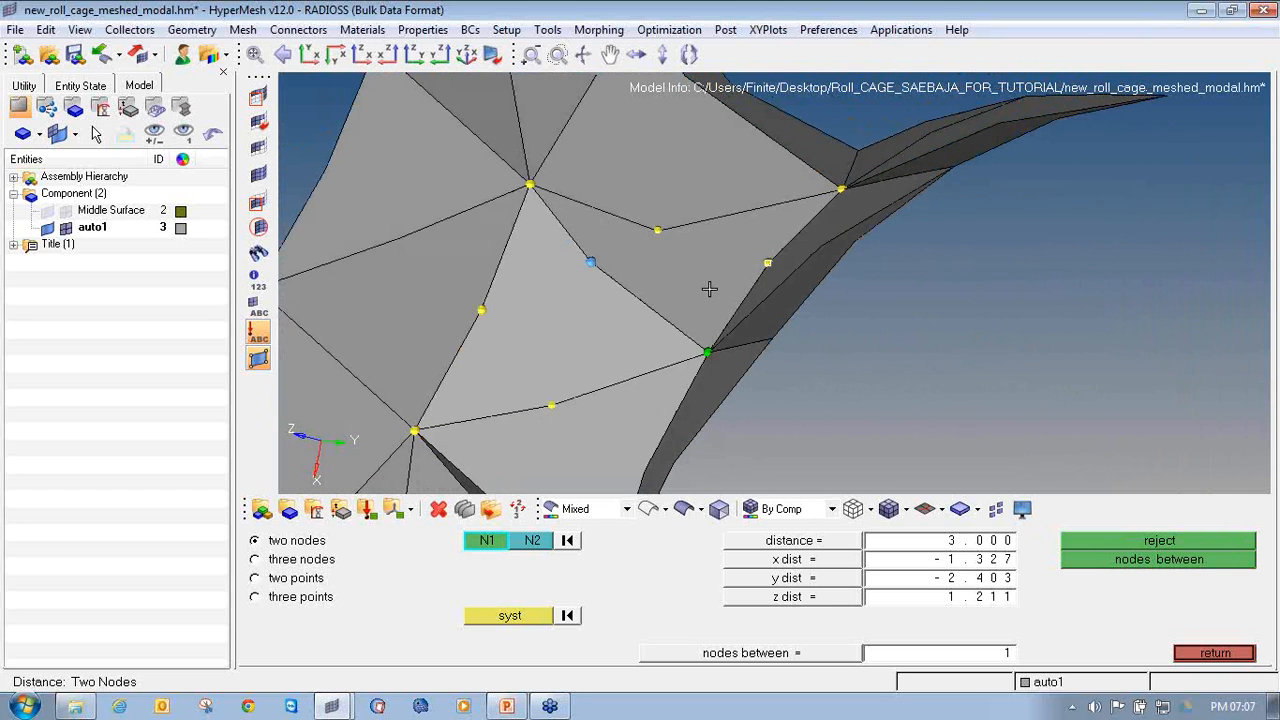
left_click(955, 541)
type("2.5")
key("Return")
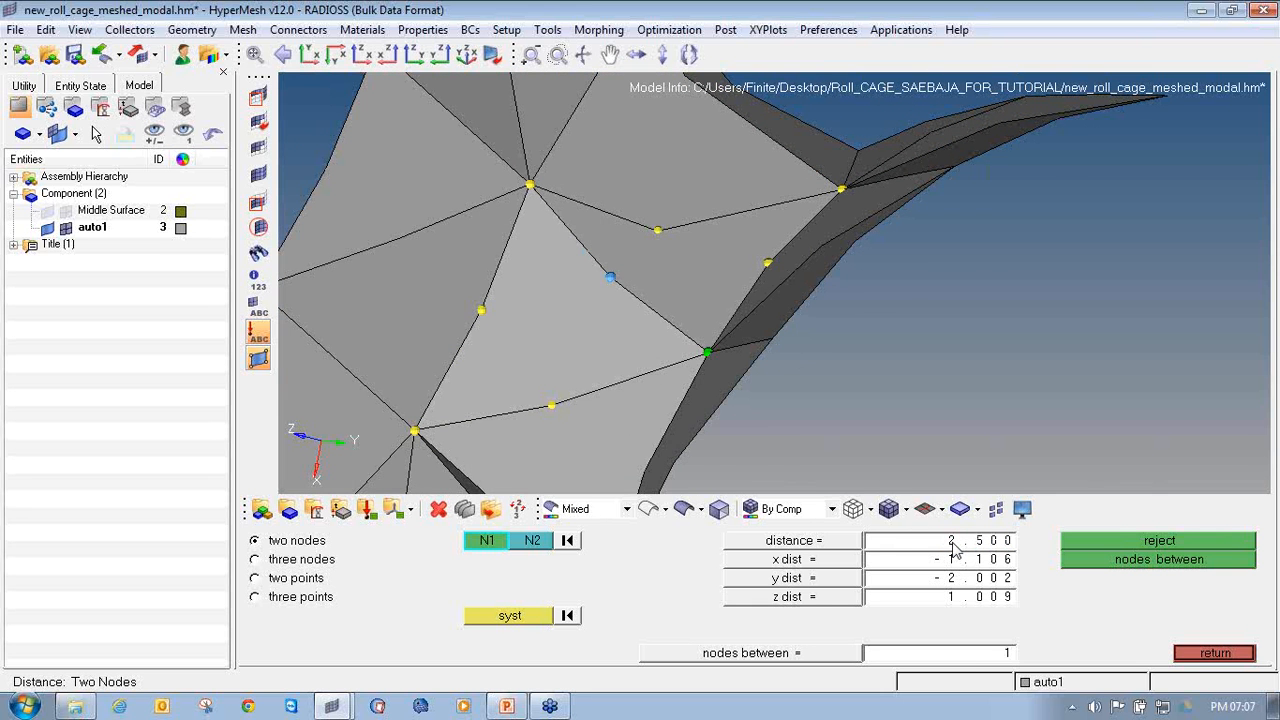
scroll(955, 350, "down", 2)
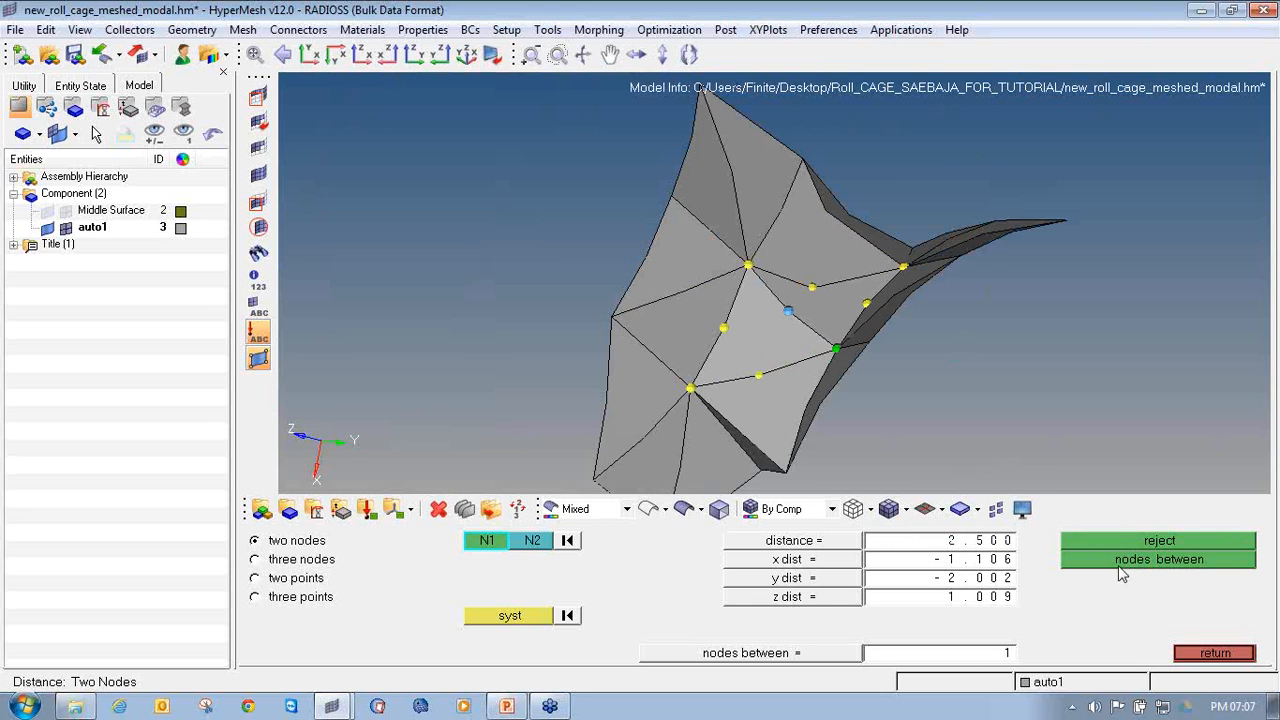
Check the displayed 2-d elements for jacobian below 0.4.
left_click(1197, 653)
key("F10")
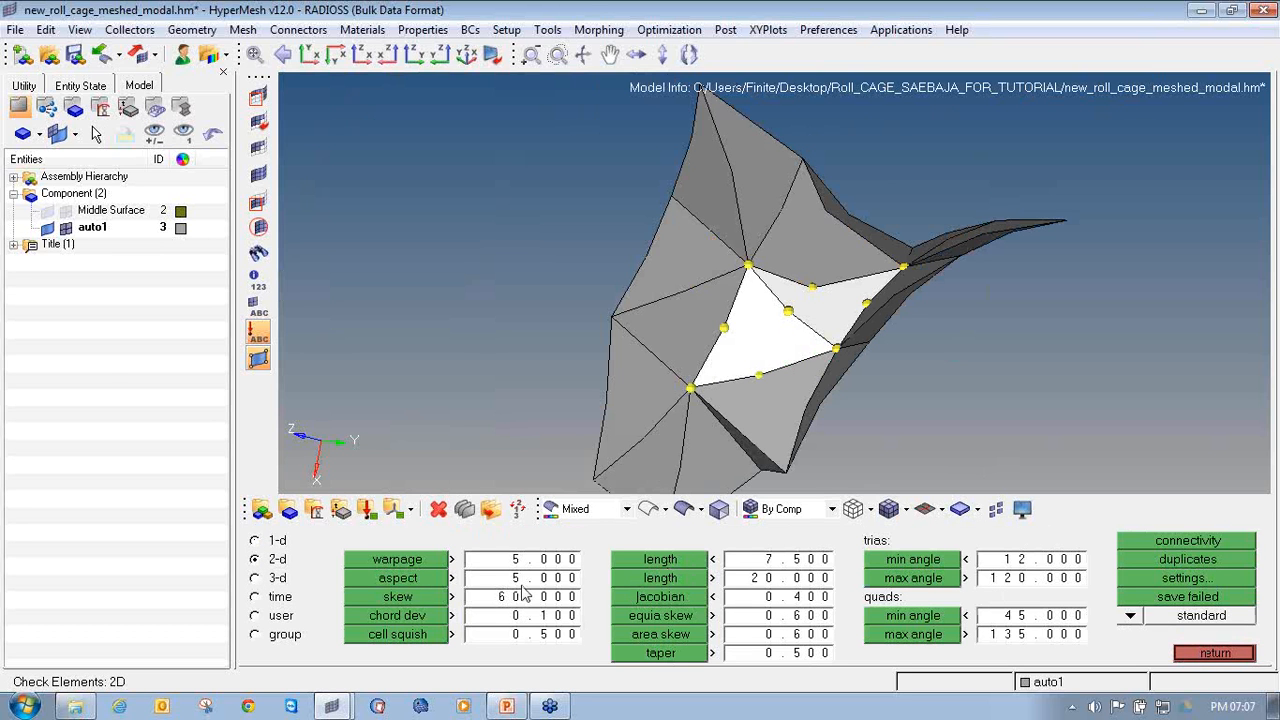
left_click(643, 598)
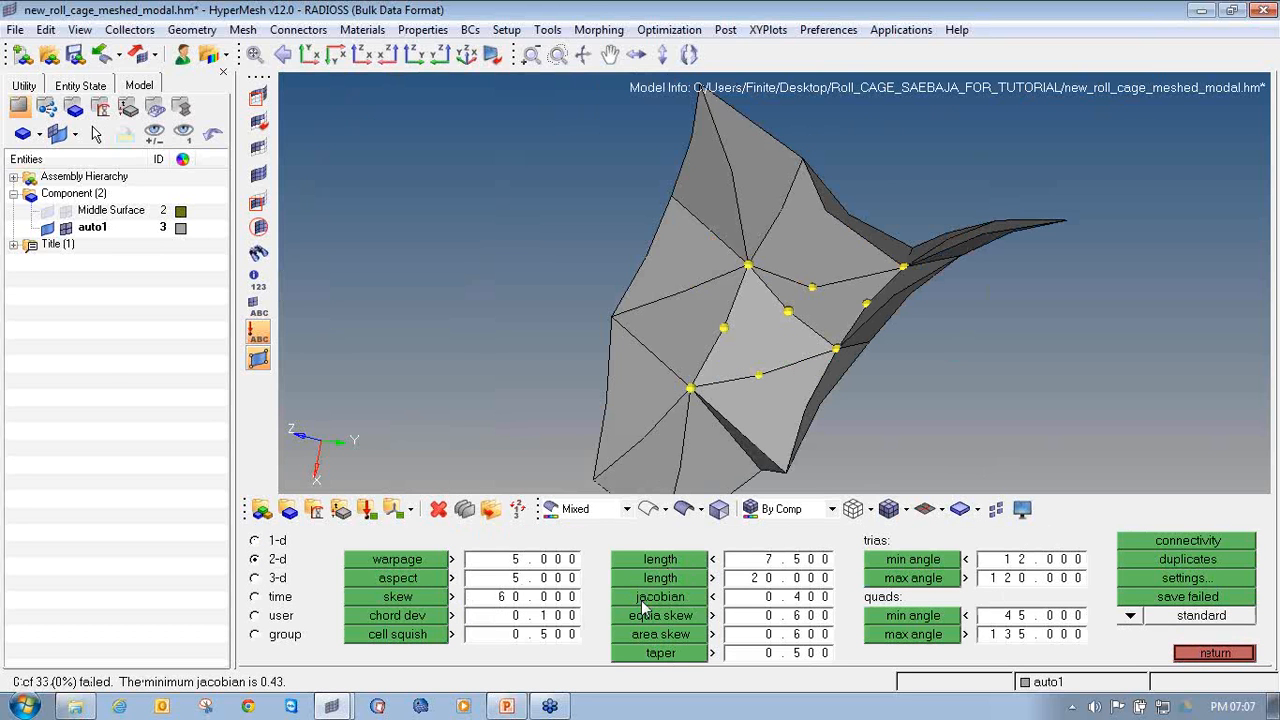
left_click(642, 602)
Unmask the whole roll cage mesh and recheck all 2-d elements for jacobian below 0.4.
left_click(264, 177)
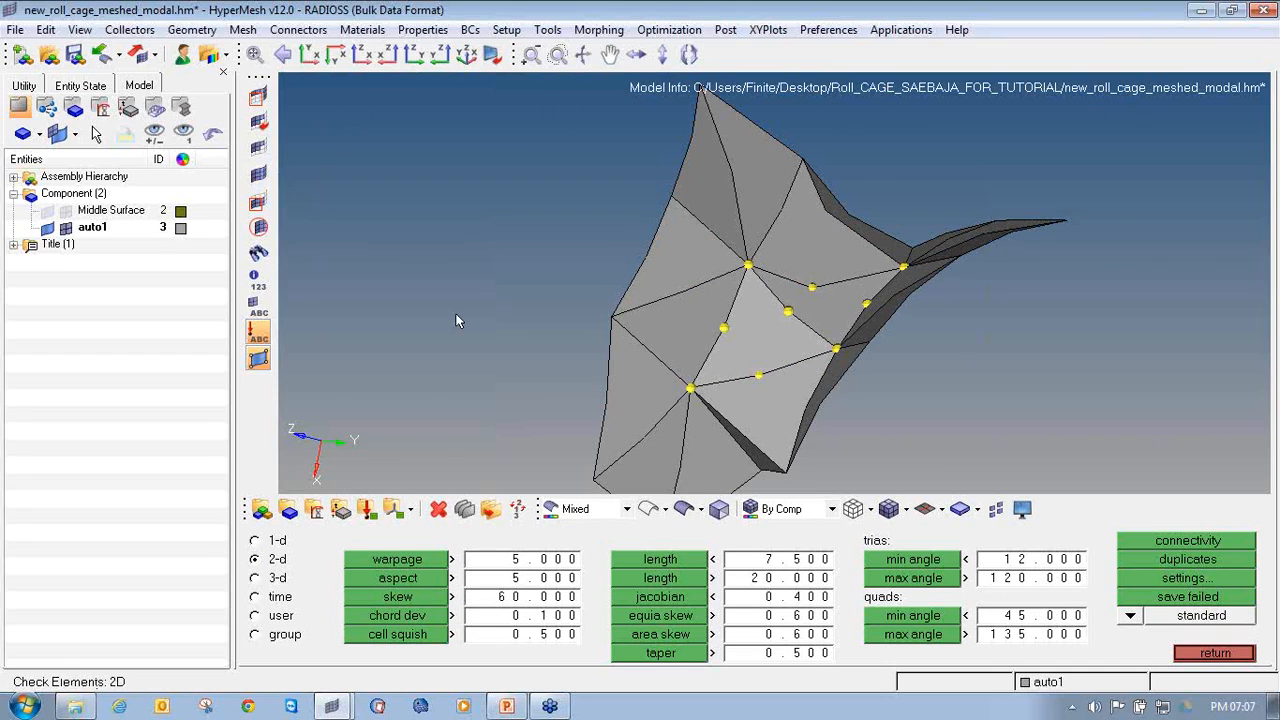
scroll(1066, 249, "down", 10)
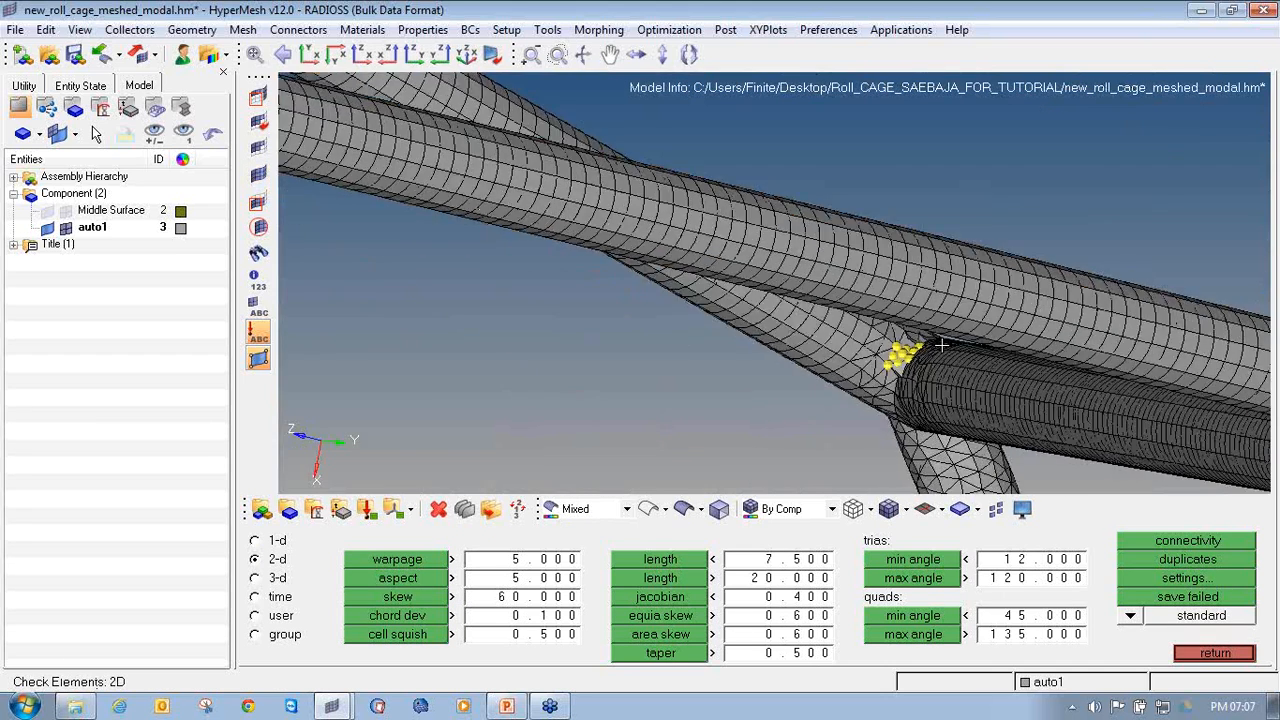
left_click_drag(940, 350, 969, 373, "ctrl")
right_click_drag(969, 373, 769, 373, "ctrl")
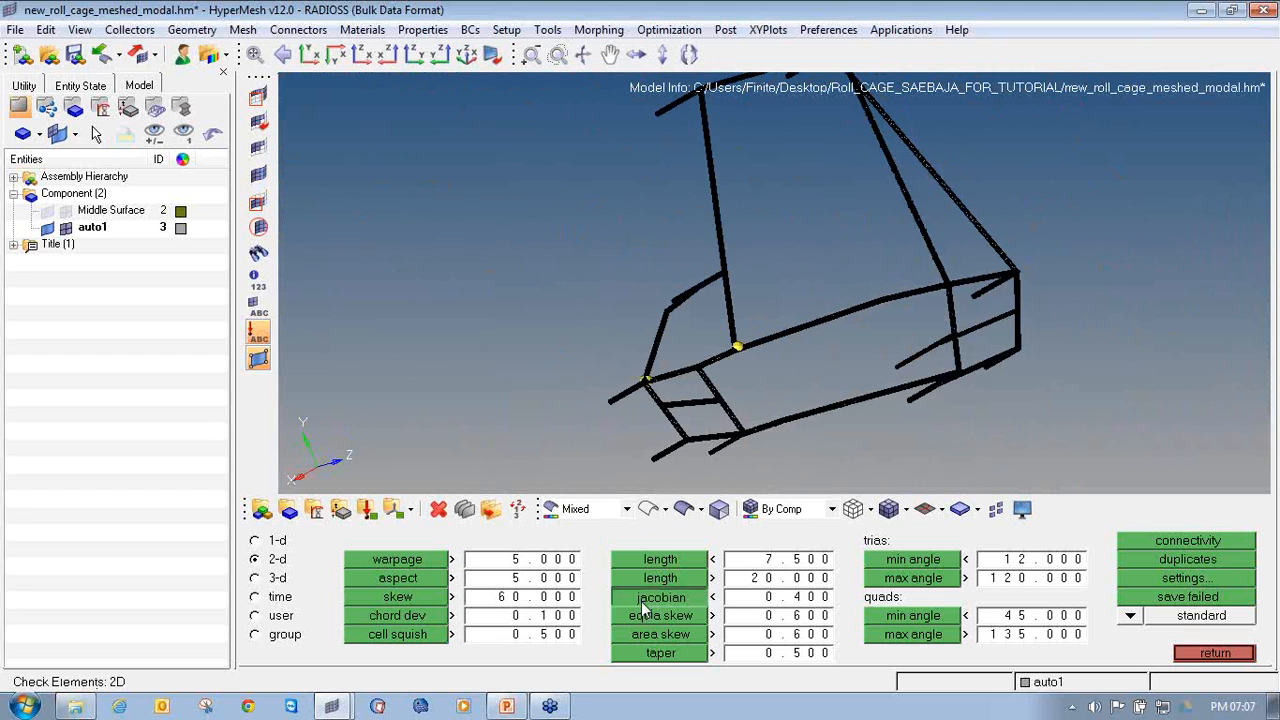
left_click(641, 601)
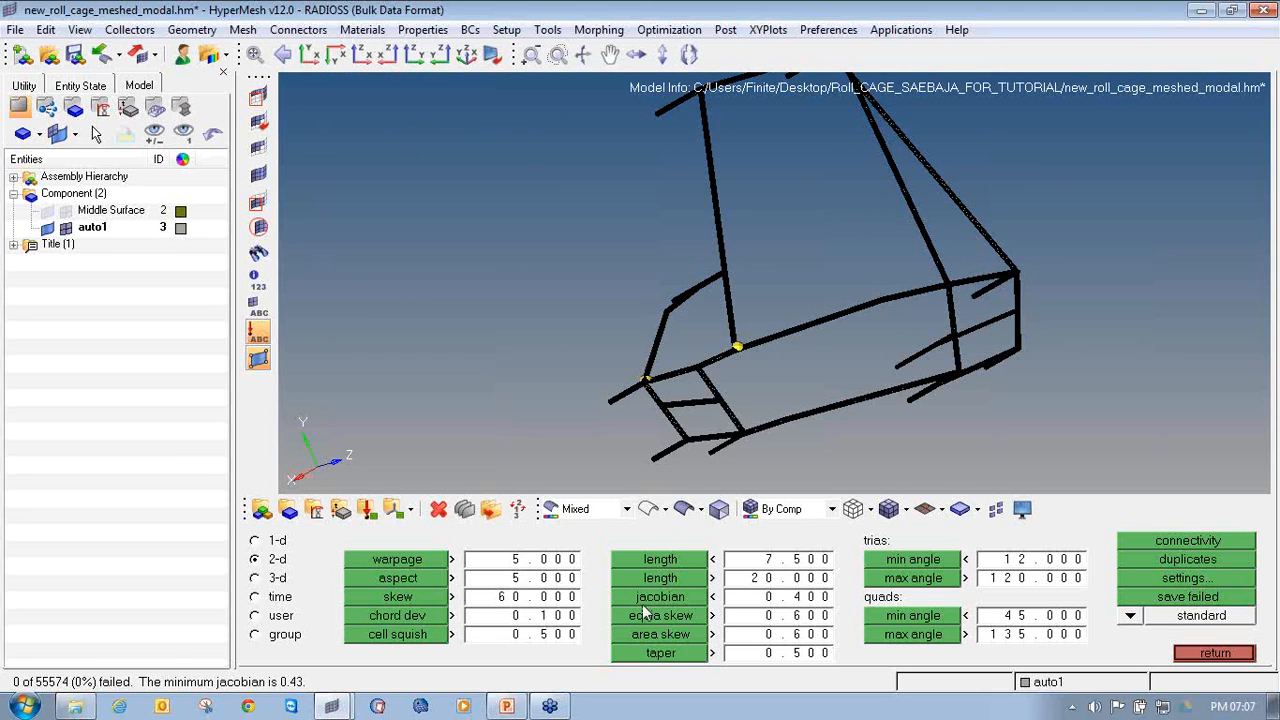
left_click(1212, 652)
Clear all temporary nodes from the model.
scroll(480, 288, "down", 2)
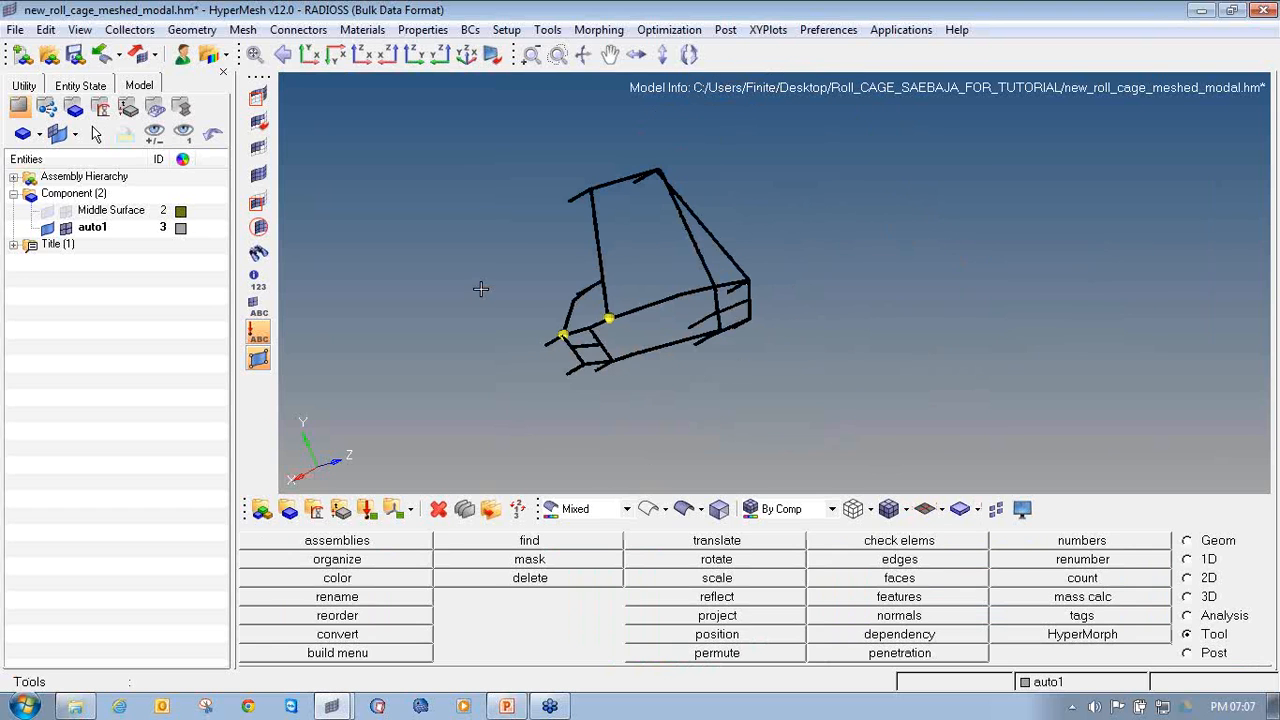
key("shift+F2")
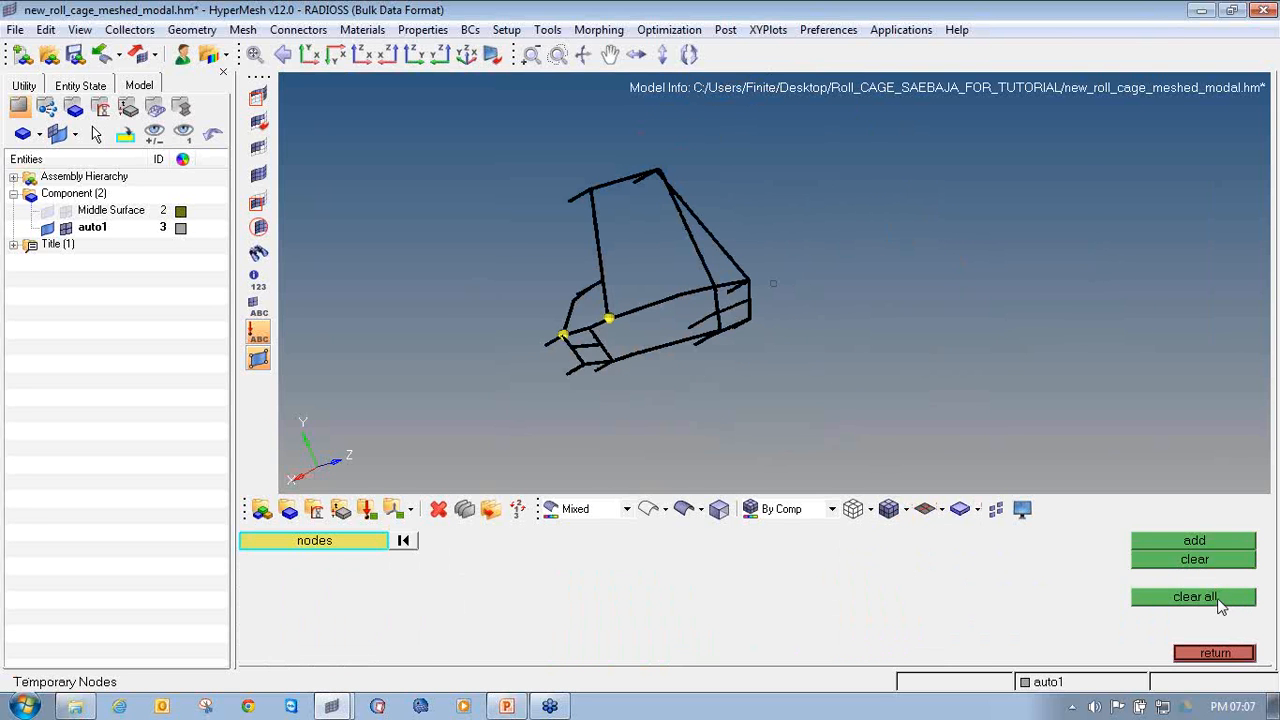
left_click(1194, 597)
left_click(1214, 652)
Examine the complete half roll cage mesh from several sides and orient the view to the XY plane.
left_click_drag(1043, 491, 646, 308, "ctrl")
right_click_drag(661, 307, 729, 320, "ctrl")
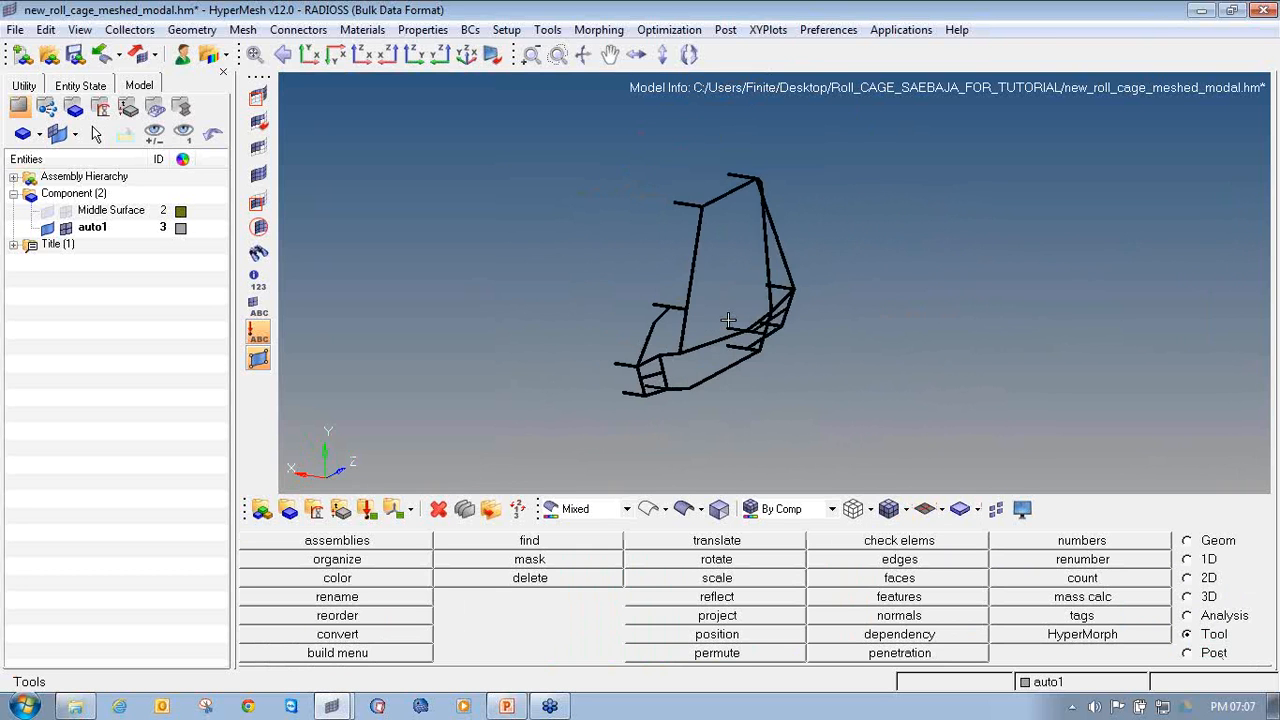
scroll(729, 320, "down", 1, "ctrl")
left_click_drag(753, 340, 829, 334, "ctrl")
scroll(671, 344, "up", 4, "ctrl")
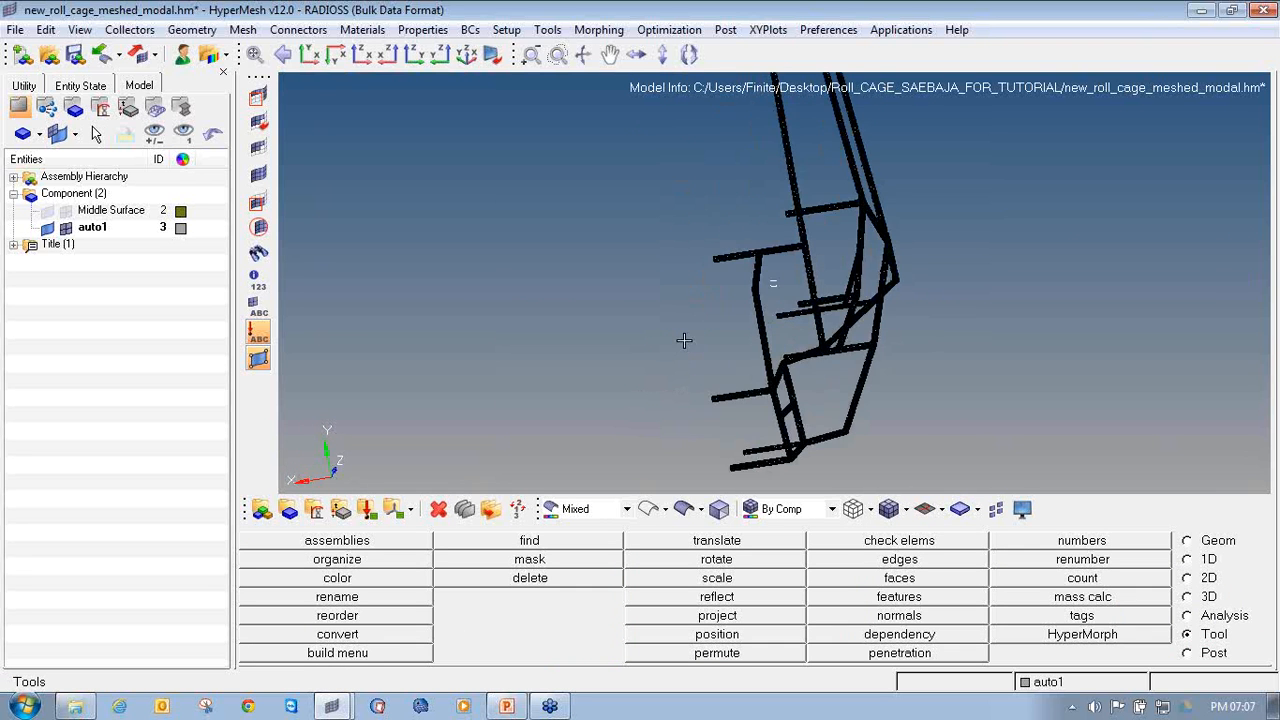
left_click_drag(683, 340, 902, 408, "ctrl")
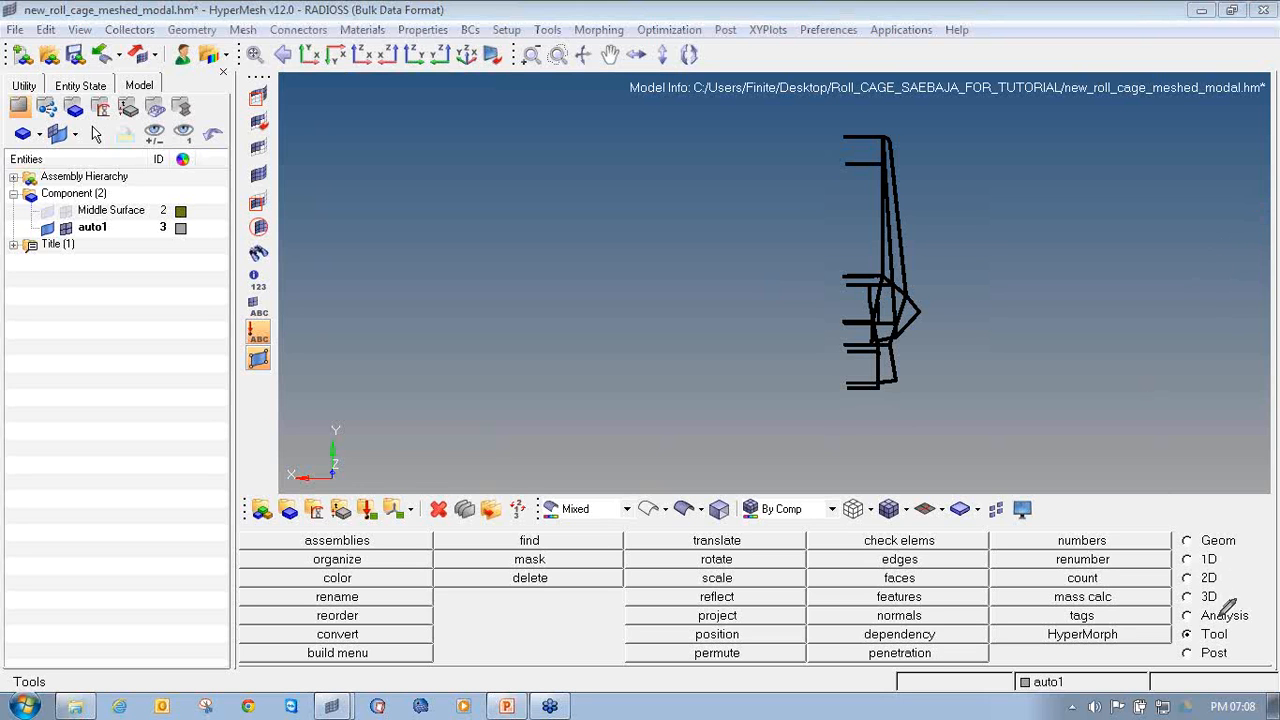
mouse_move(1222, 620)
left_mouse_down()
mouse_move(1192, 622)
mouse_move(1222, 650)
mouse_move(1236, 624)
left_mouse_up()
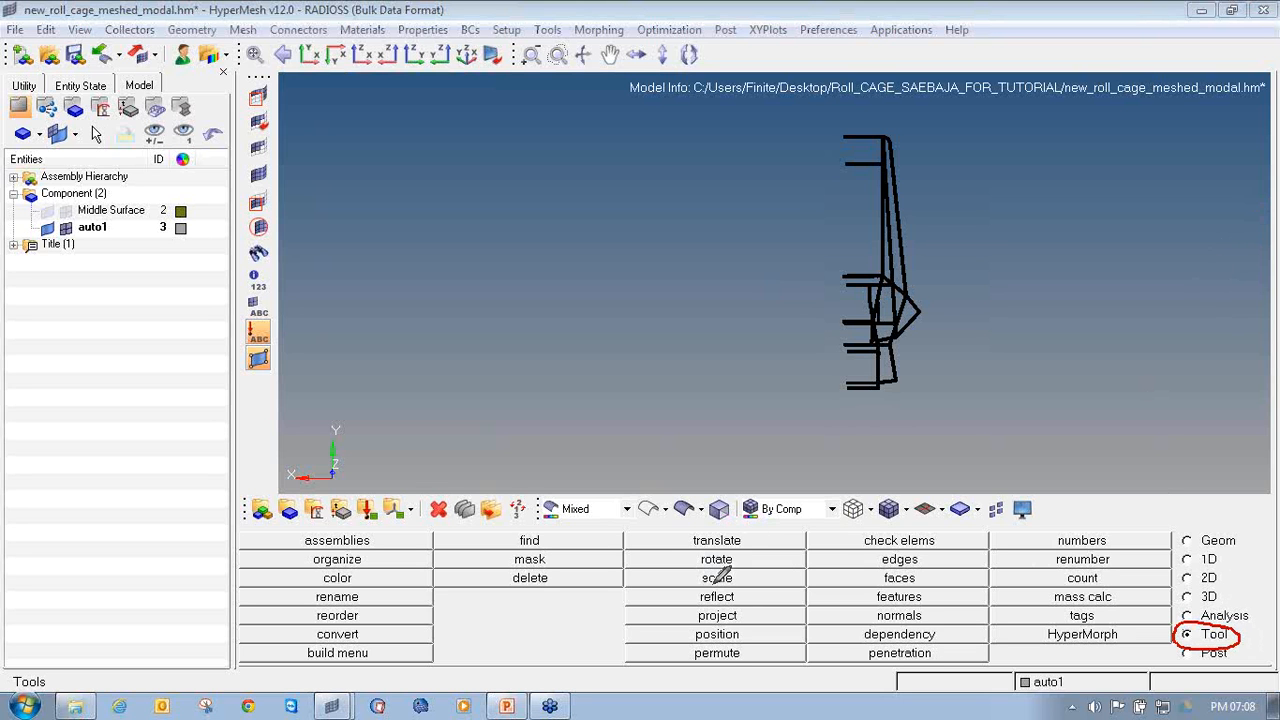
mouse_move(712, 585)
left_mouse_down()
mouse_move(736, 606)
mouse_move(714, 584)
left_mouse_up()
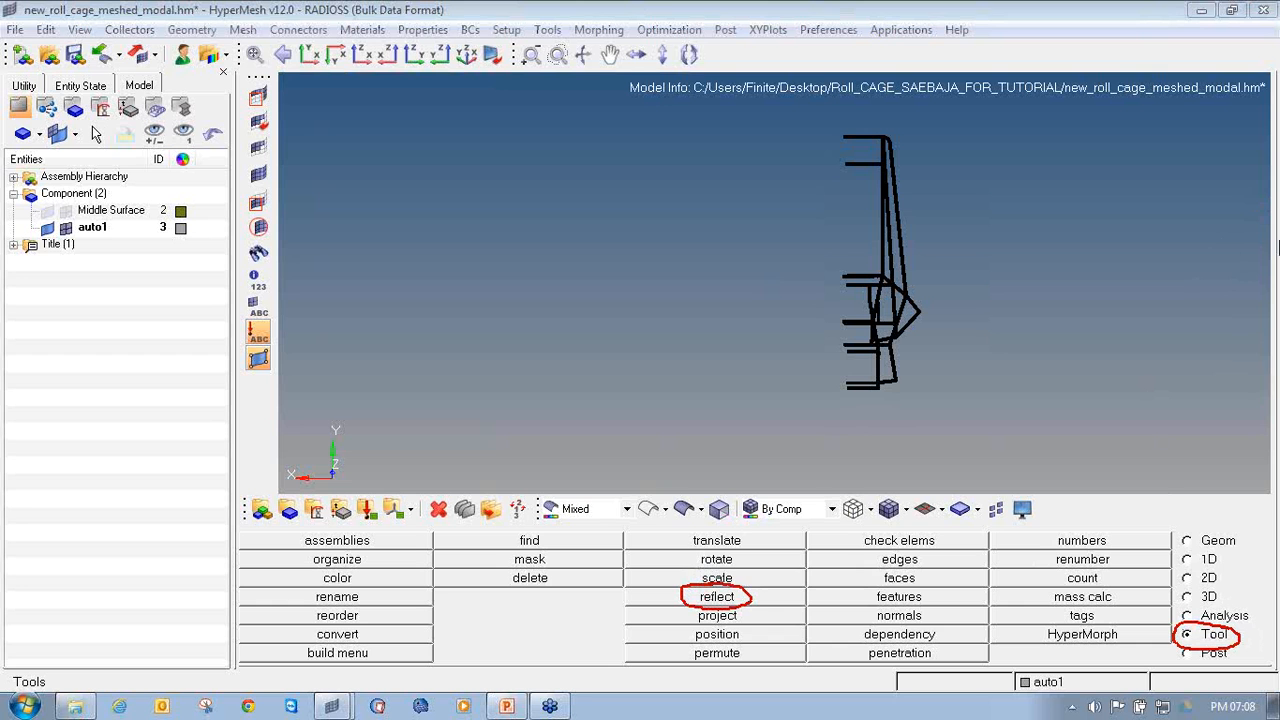
For the Reflect operation, select all roll cage elements and duplicate them into the current component.
left_click(715, 594)
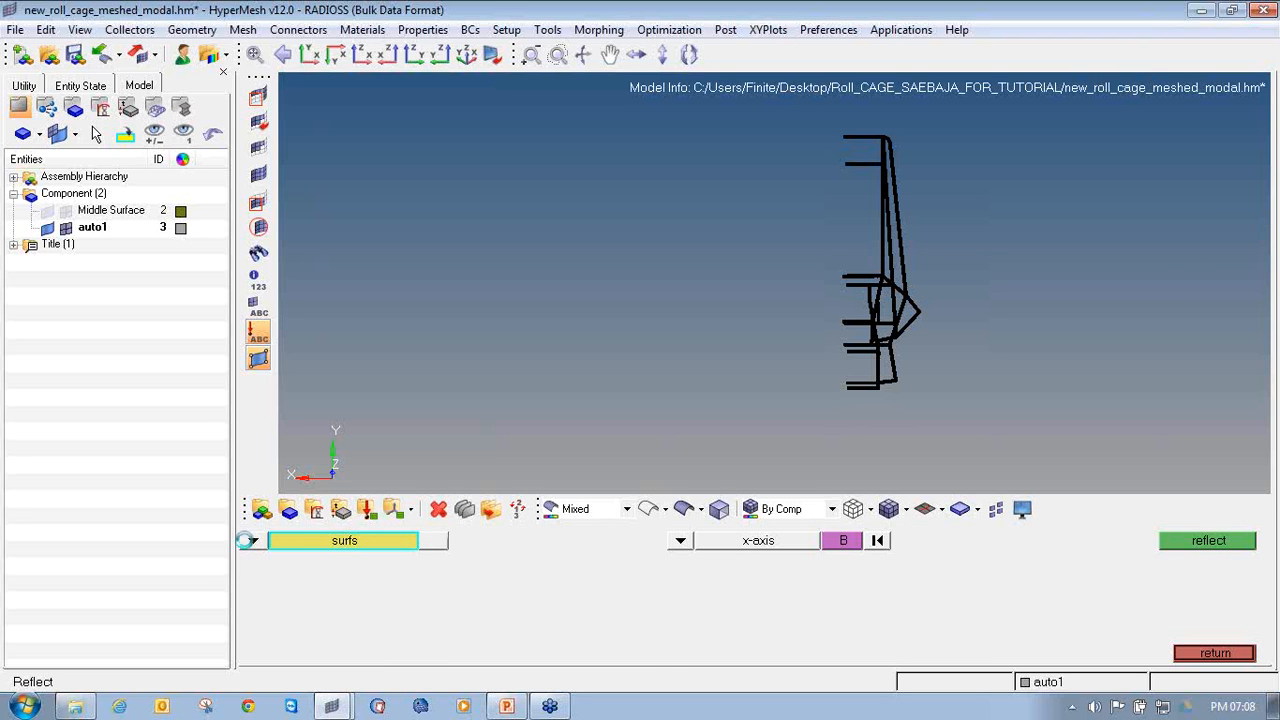
left_click(252, 541)
left_click(370, 586)
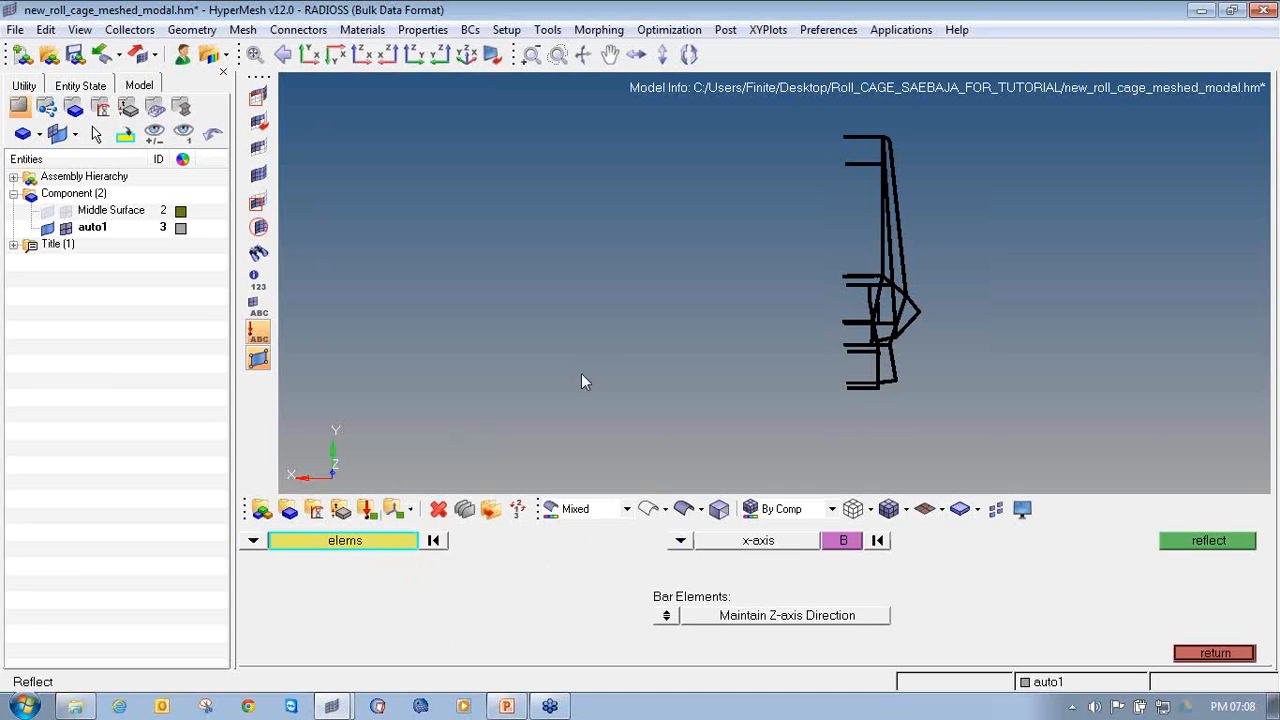
left_click_drag(986, 441, 538, 122, "shift")
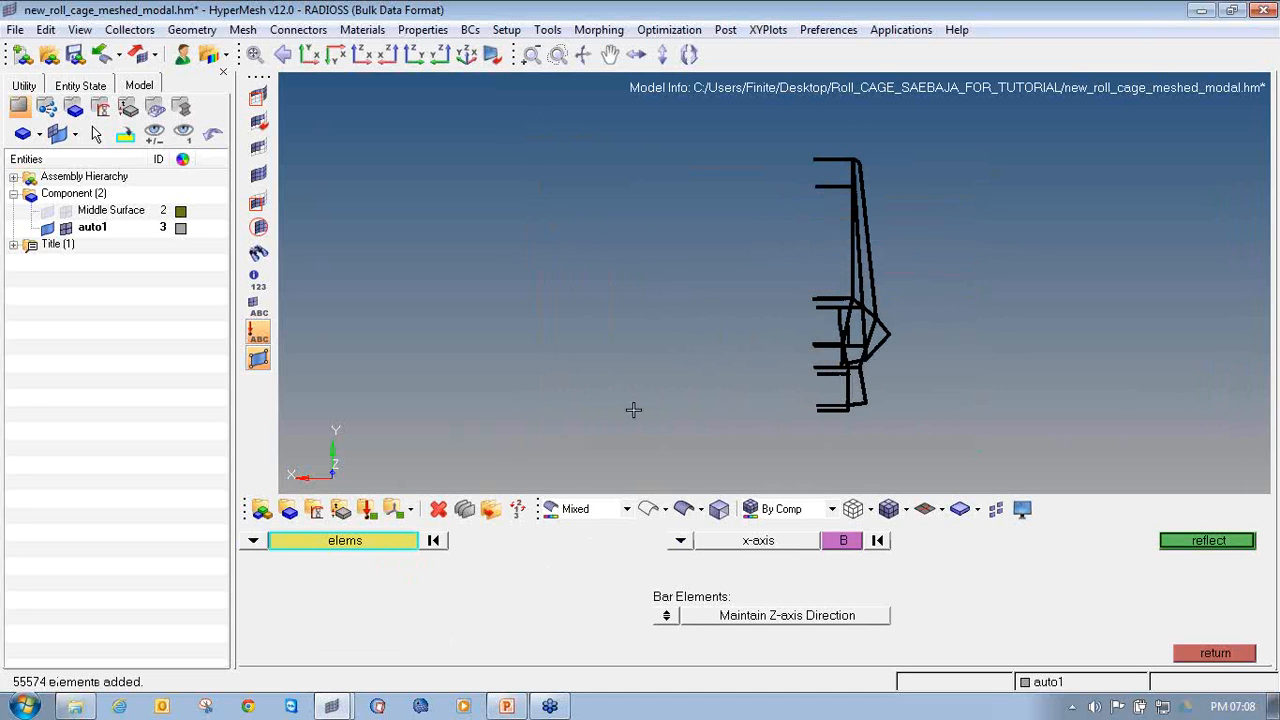
left_click(370, 541)
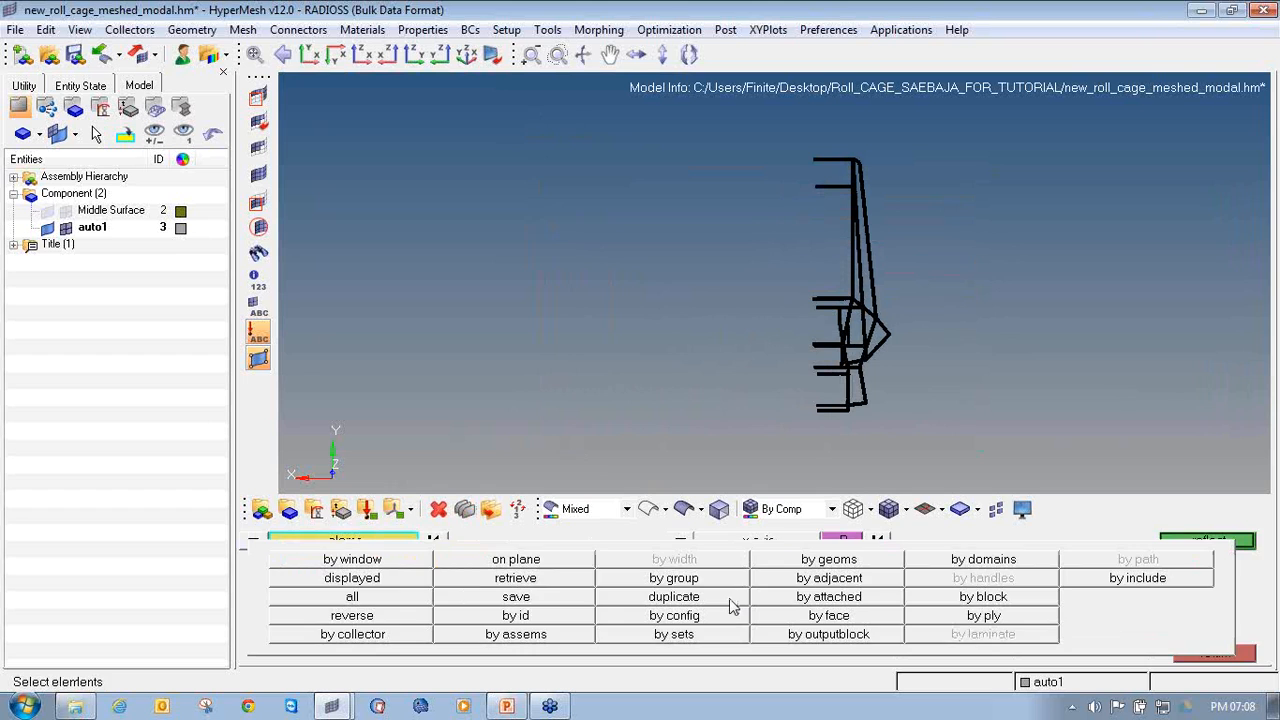
left_click(729, 600)
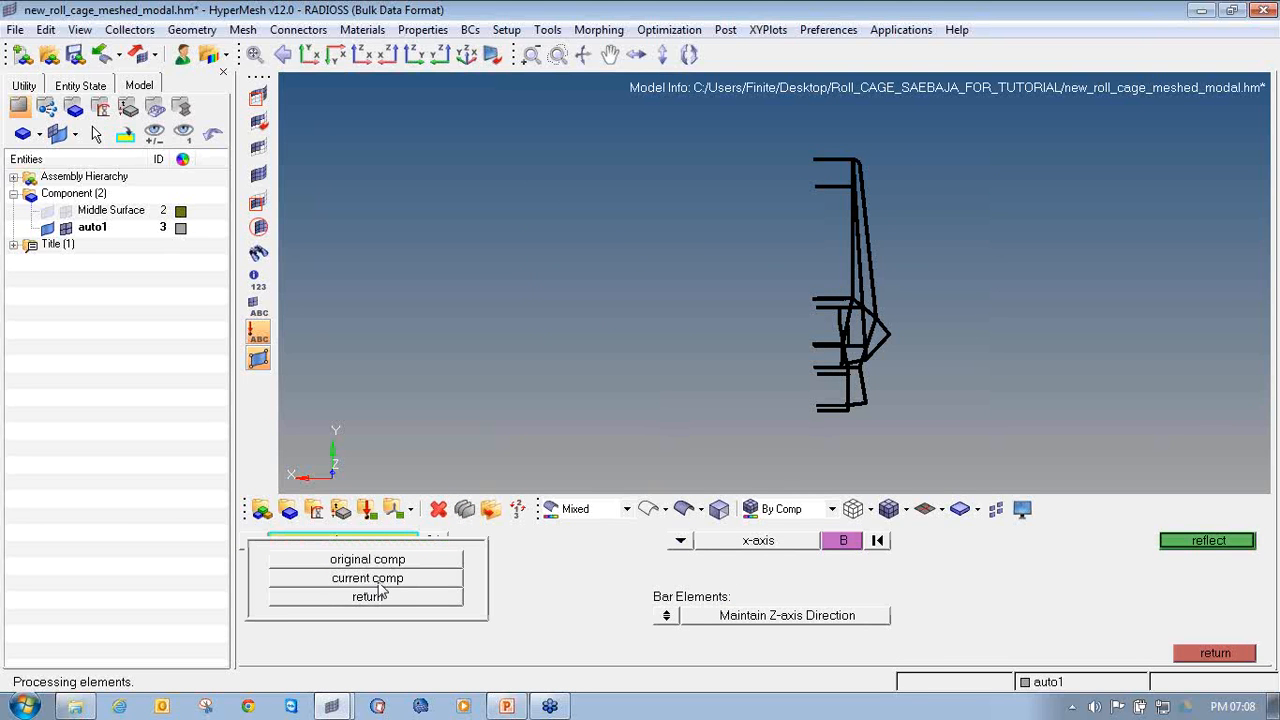
left_click(378, 580)
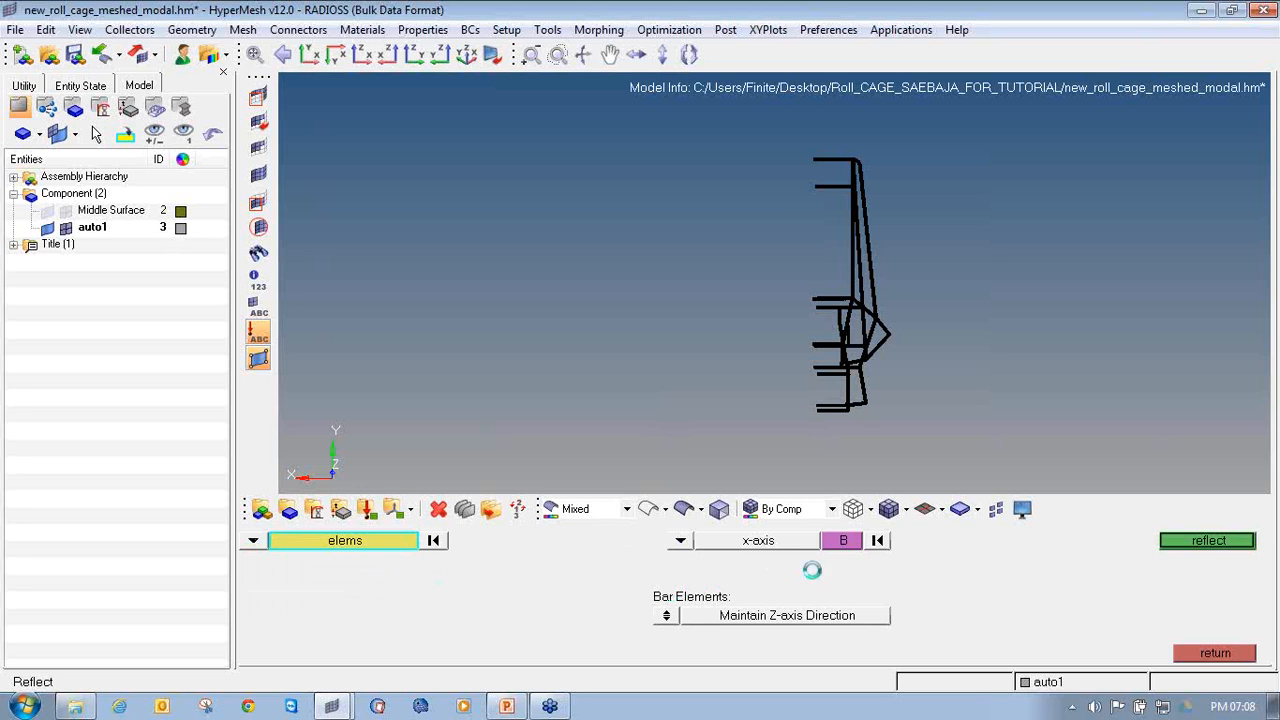
Set the reflection normal to the x-axis with a base node at the open end of the lowest cross tube.
left_click(843, 540)
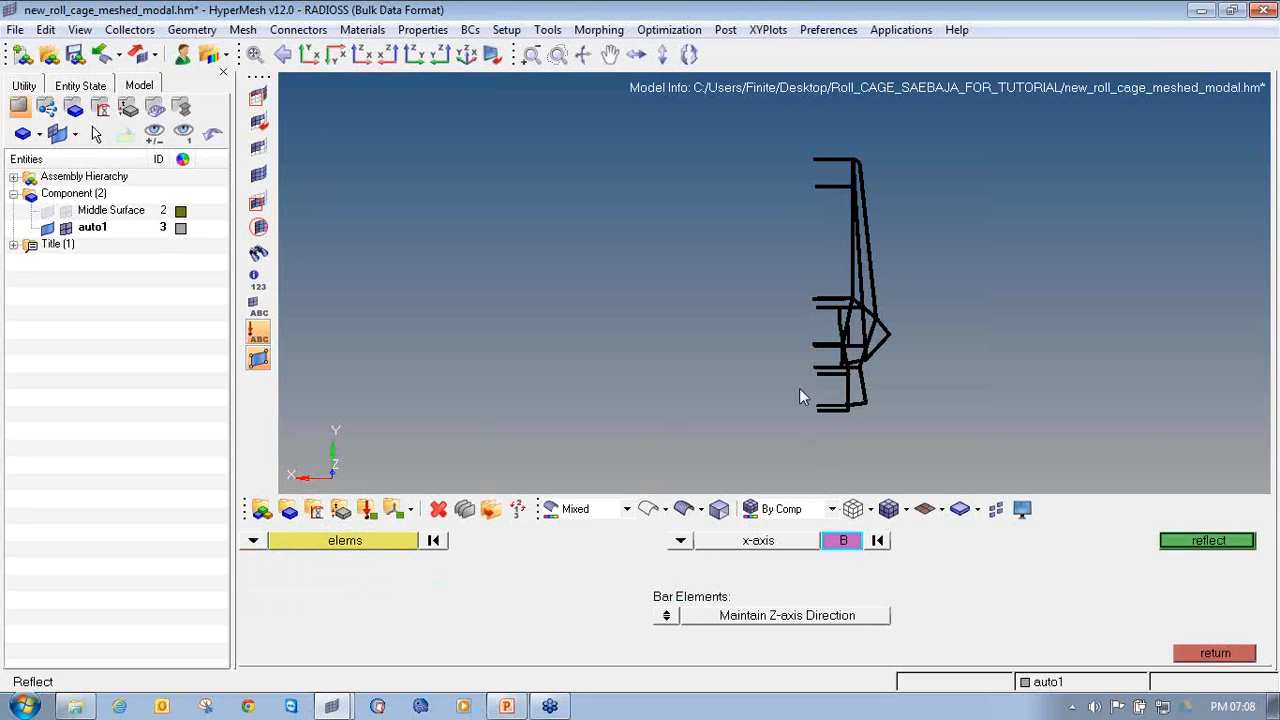
left_click(681, 542)
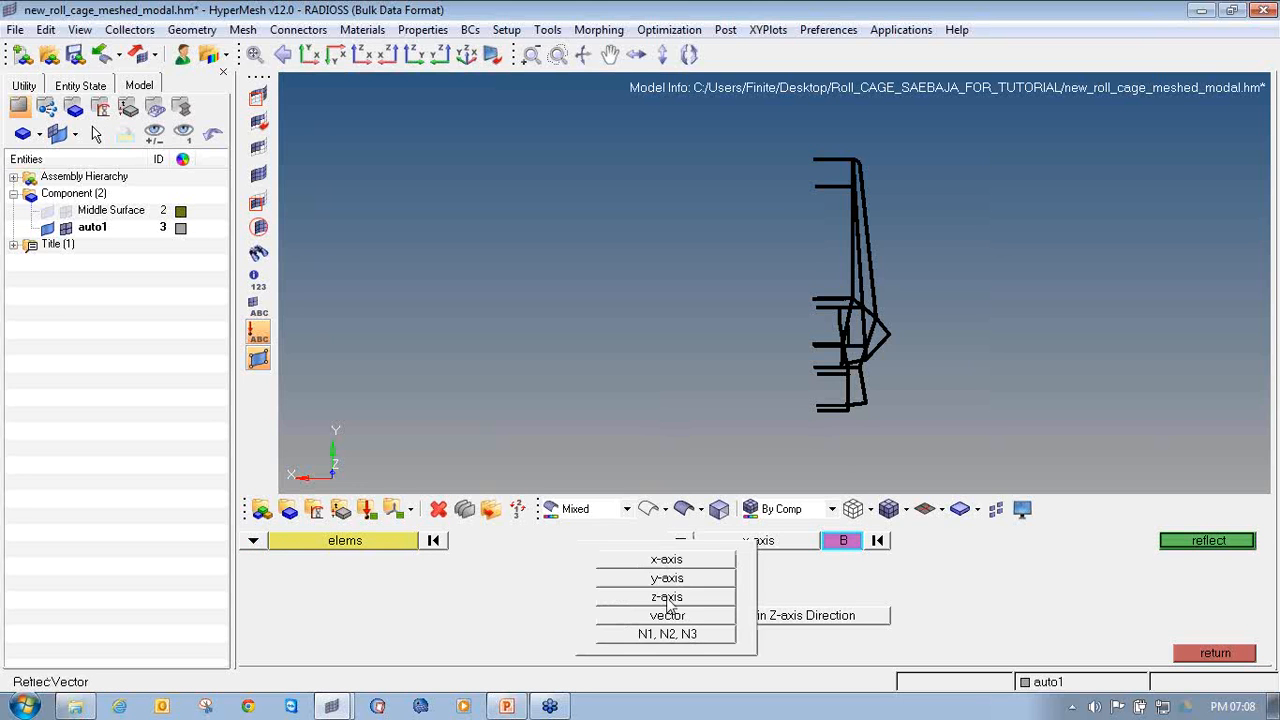
left_click(667, 560)
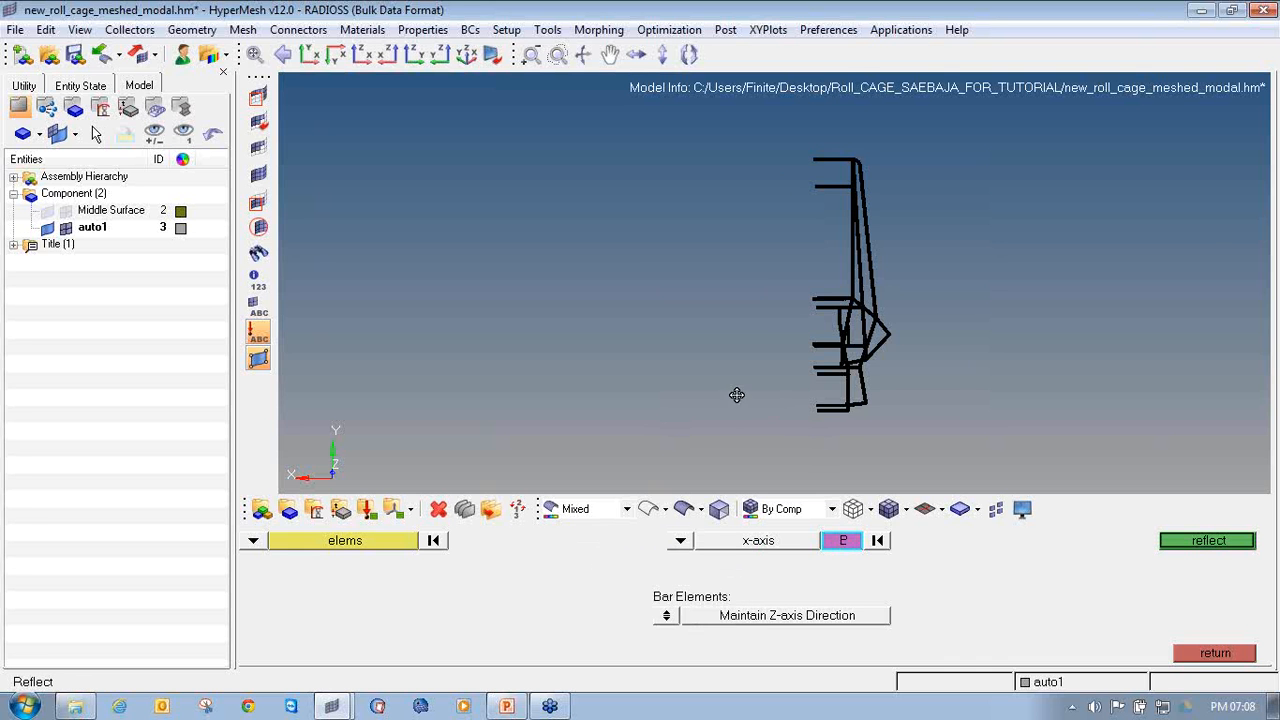
scroll(774, 396, "up", 10)
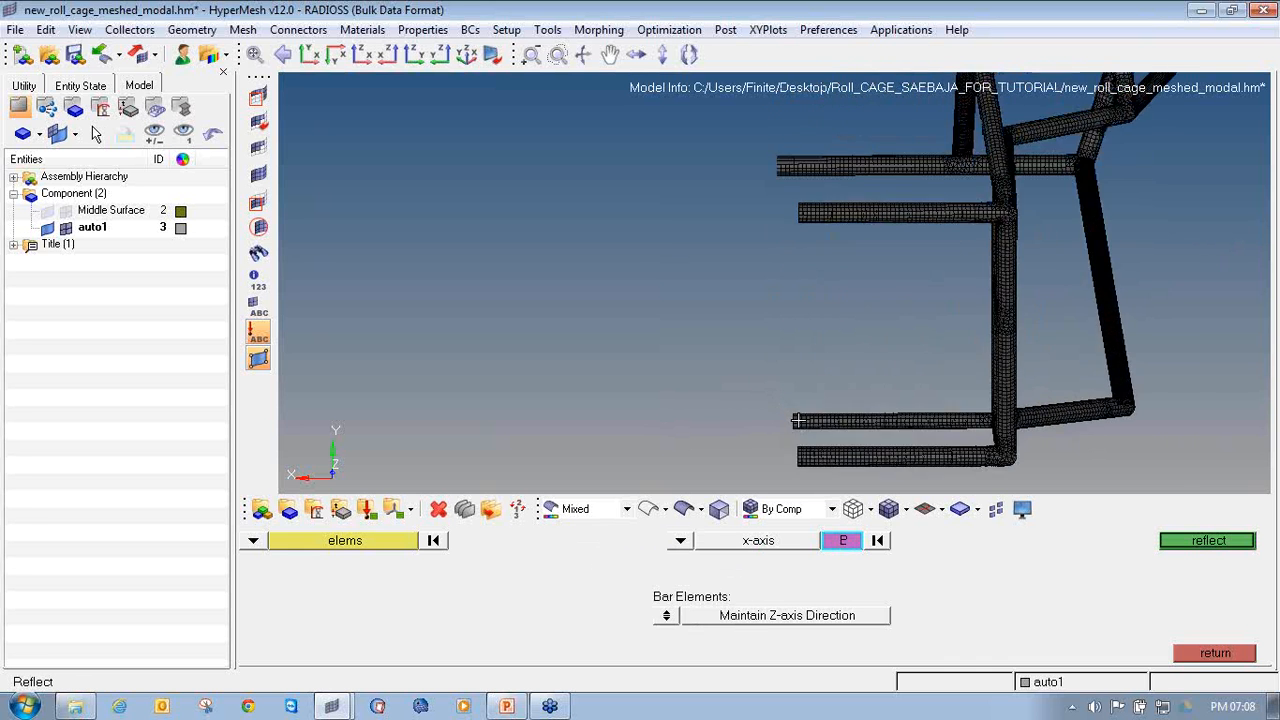
scroll(790, 440, "up", 8)
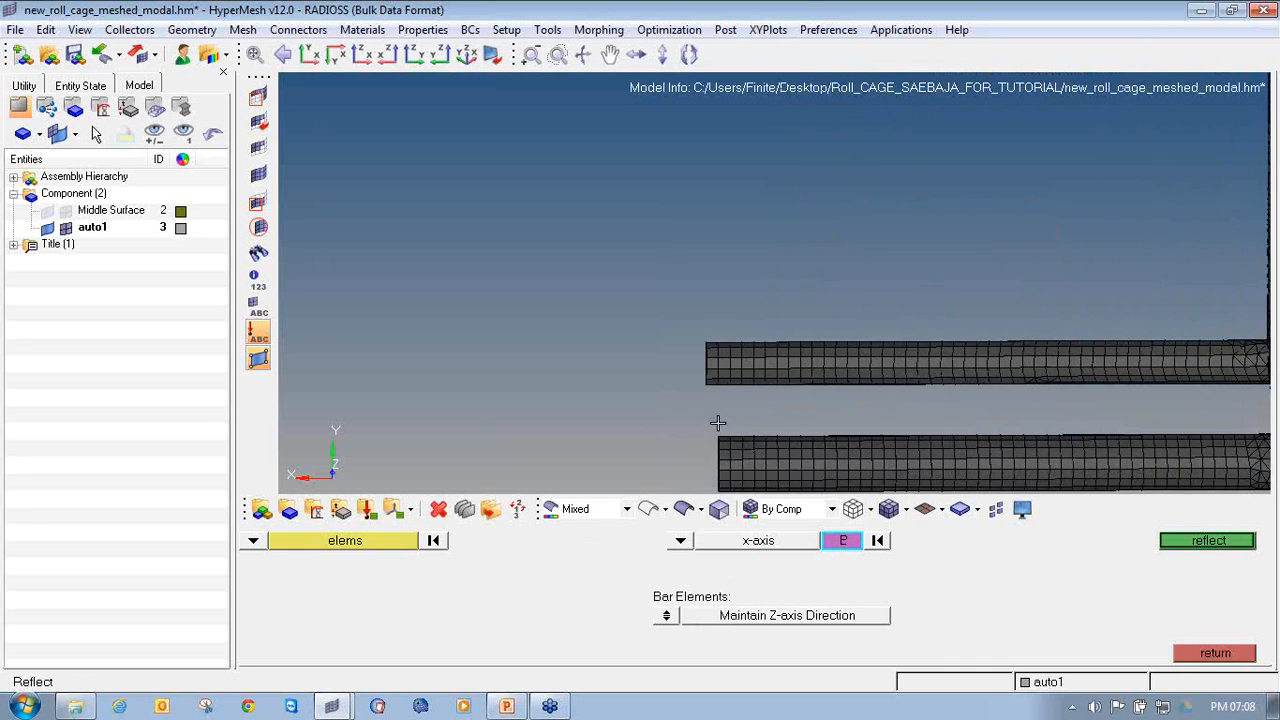
scroll(733, 463, "up", 4)
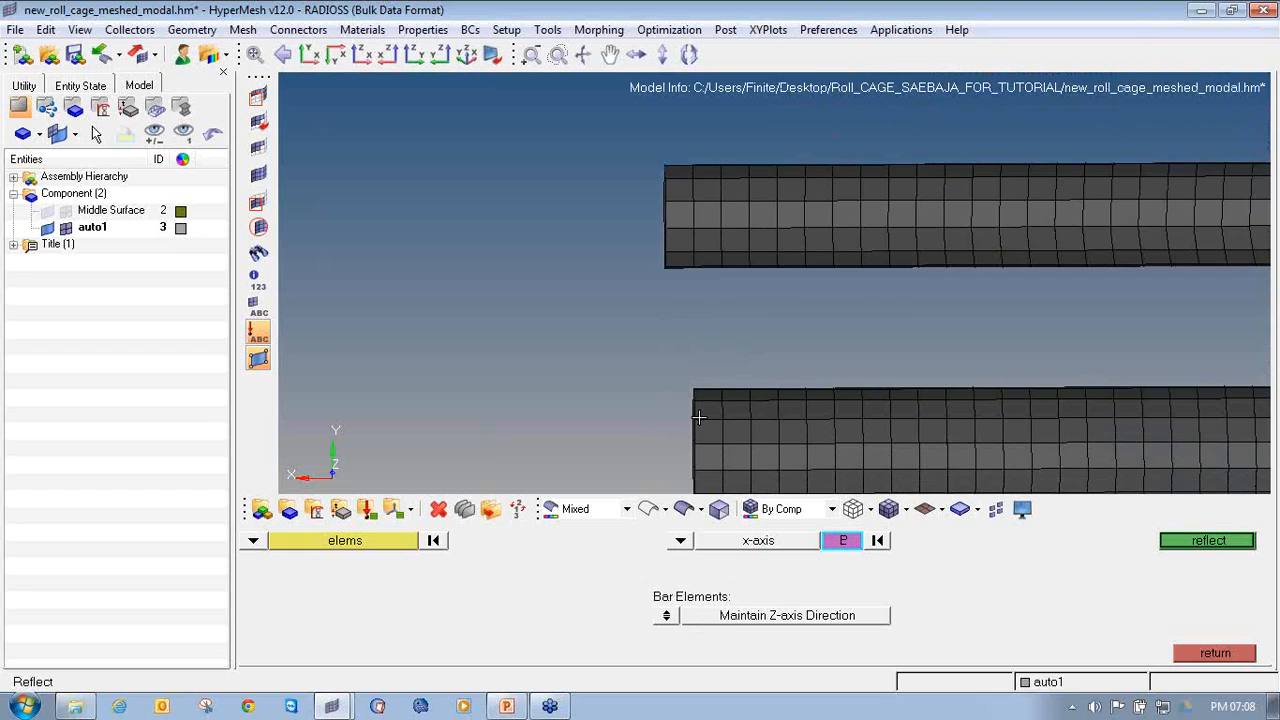
scroll(695, 420, "up", 5)
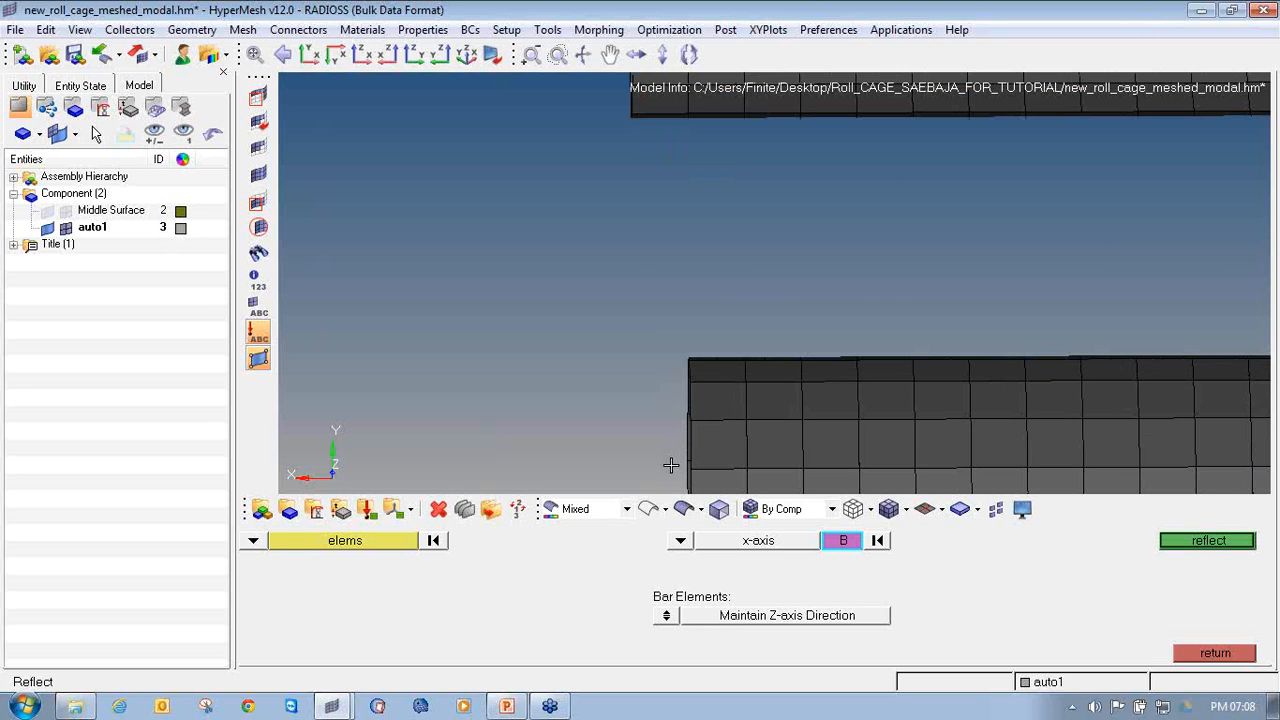
scroll(695, 440, "down", 2)
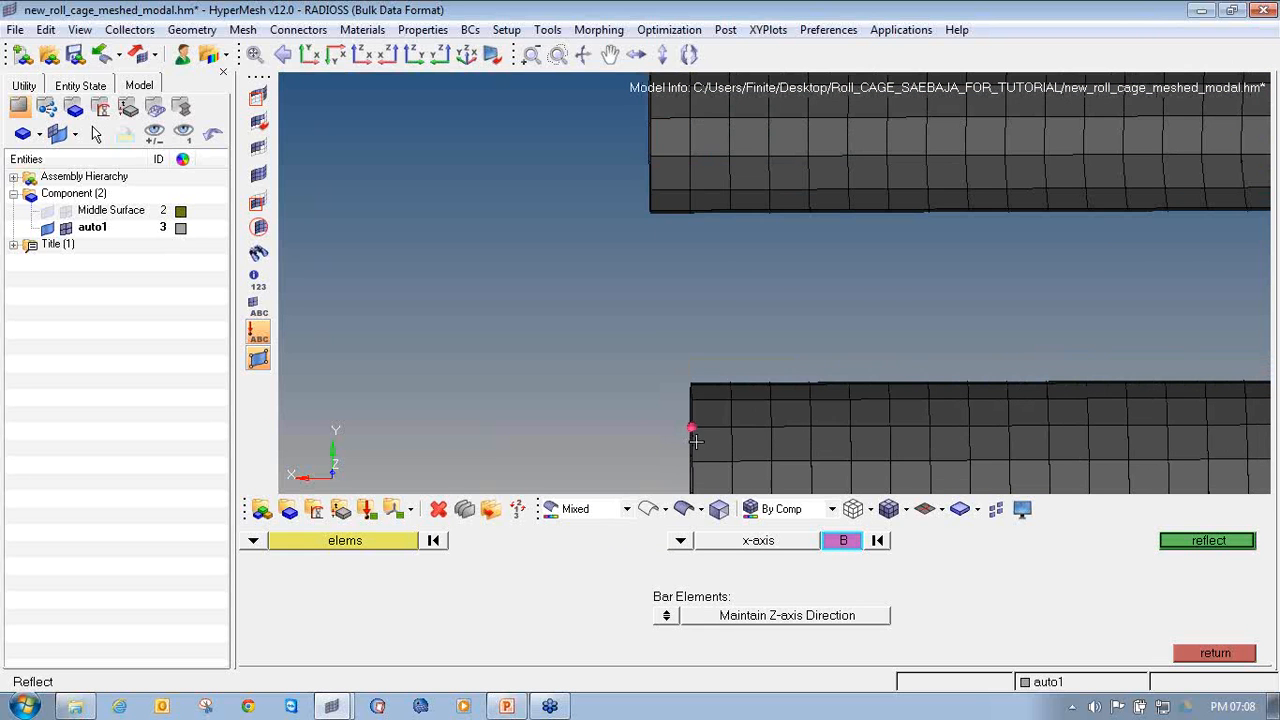
Reflect the duplicated elements across the centre plane, clear the base node and close the Reflect operation.
left_click(1187, 548)
scroll(763, 323, "down", 5)
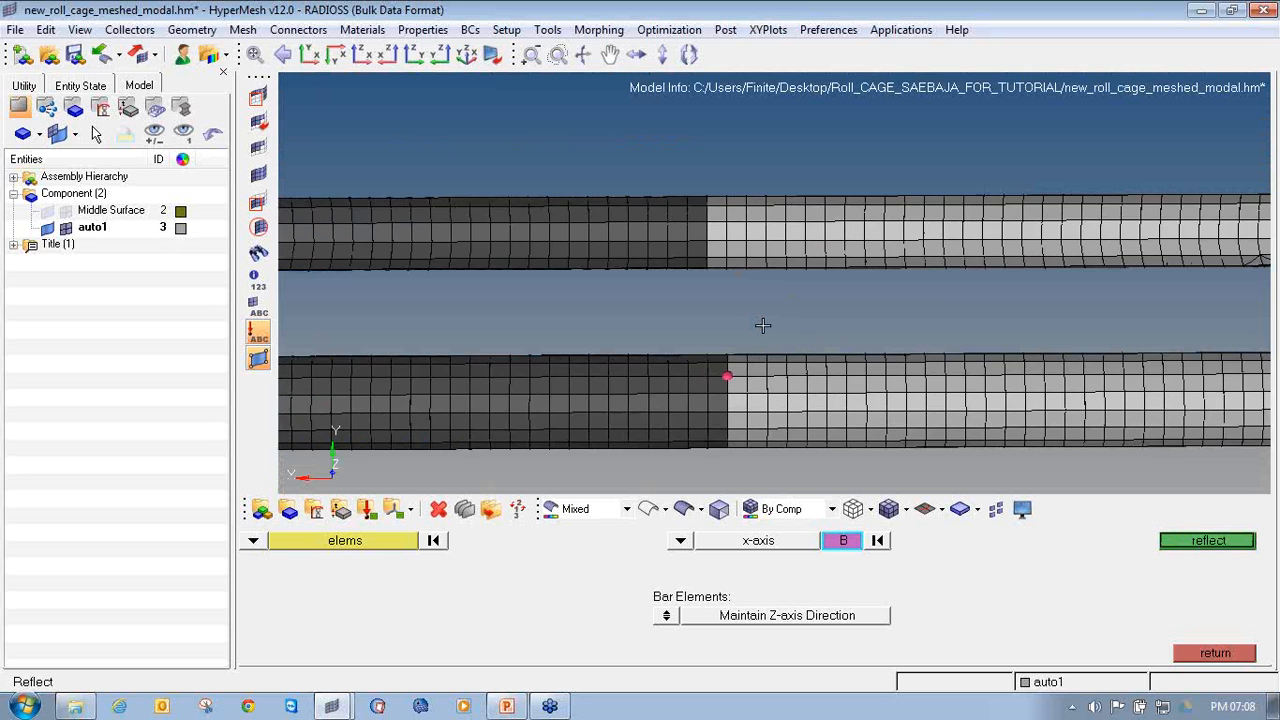
scroll(763, 323, "down", 6)
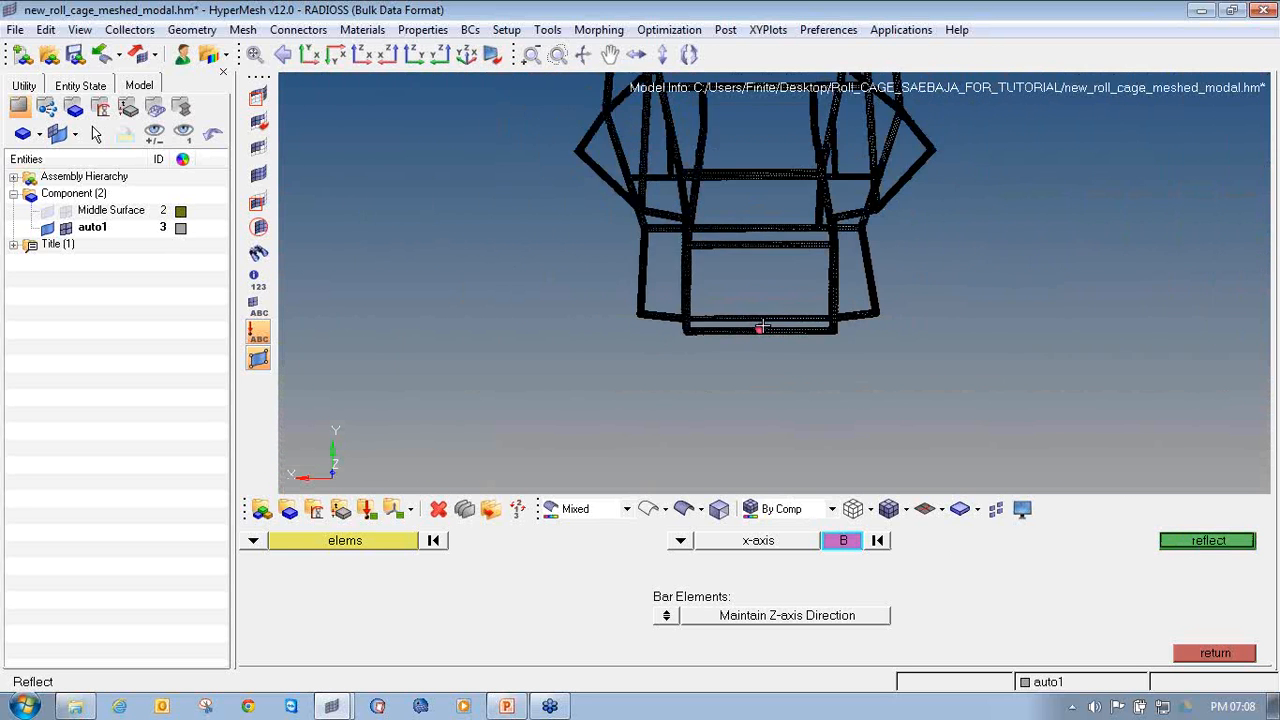
scroll(697, 417, "down", 2)
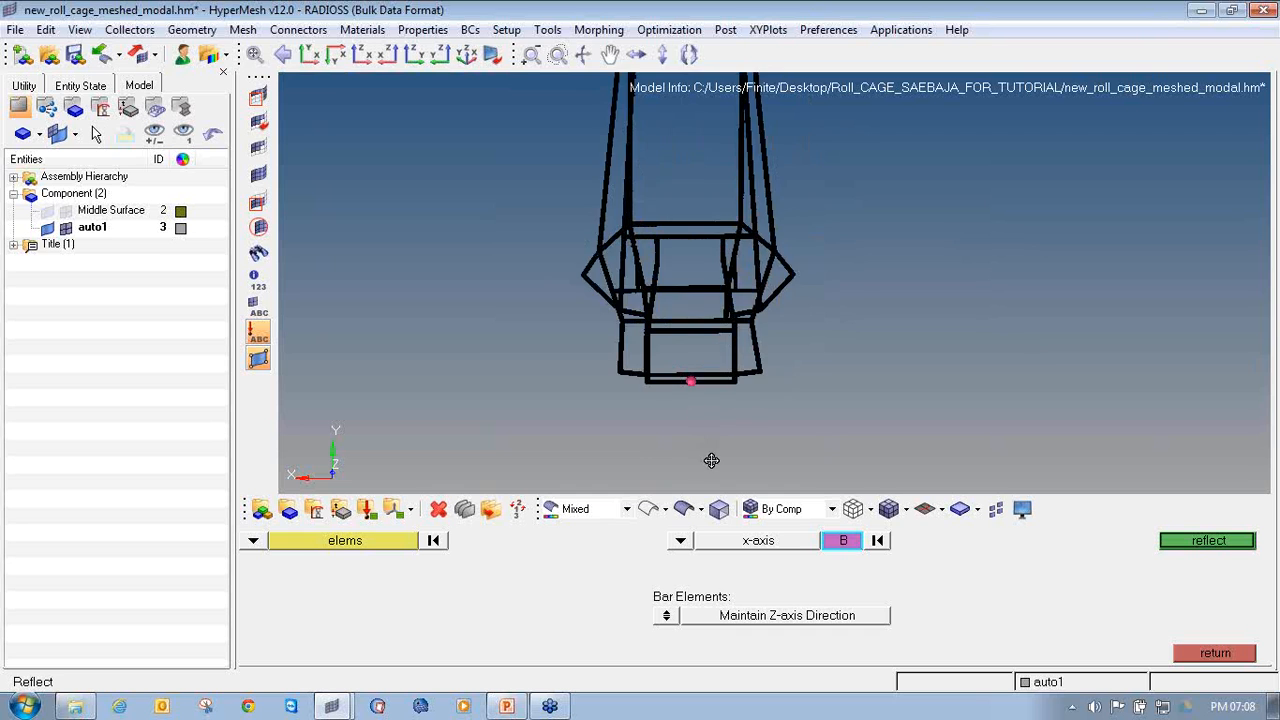
scroll(711, 455, "down", 4)
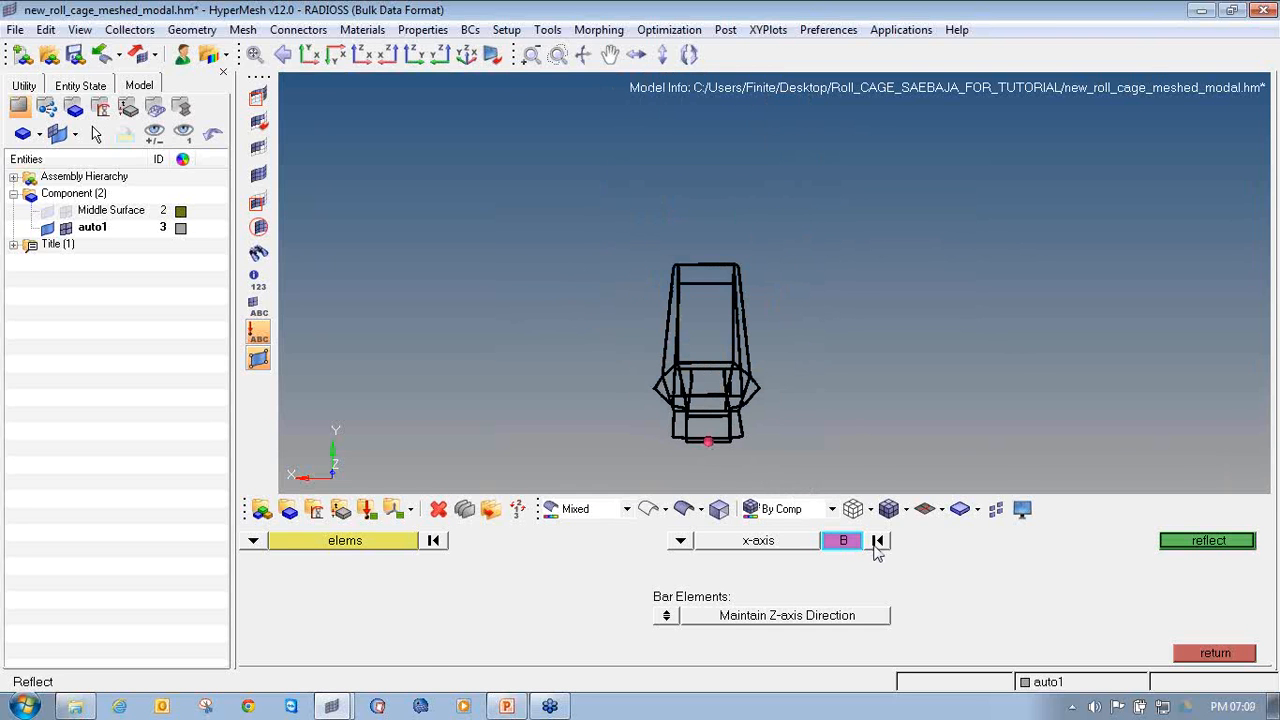
left_click(877, 541)
left_click(1212, 653)
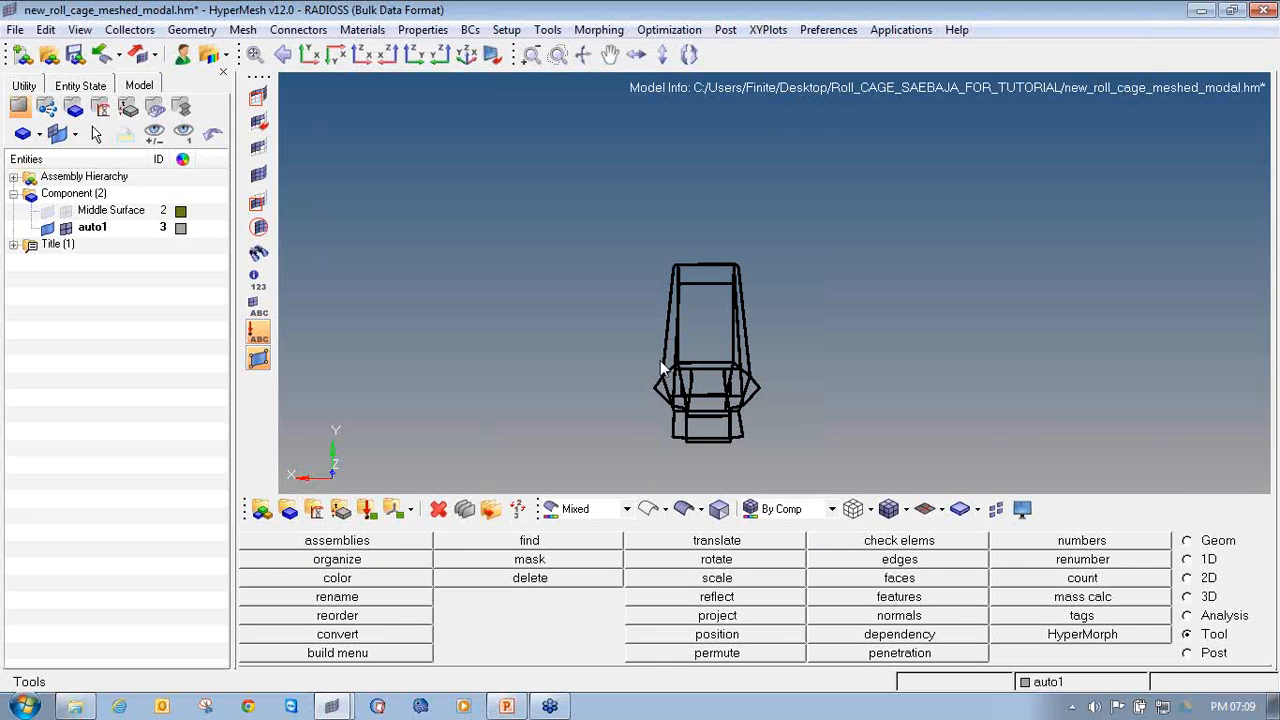
Change the colour of the auto1 component to olive green.
scroll(707, 440, "up", 8)
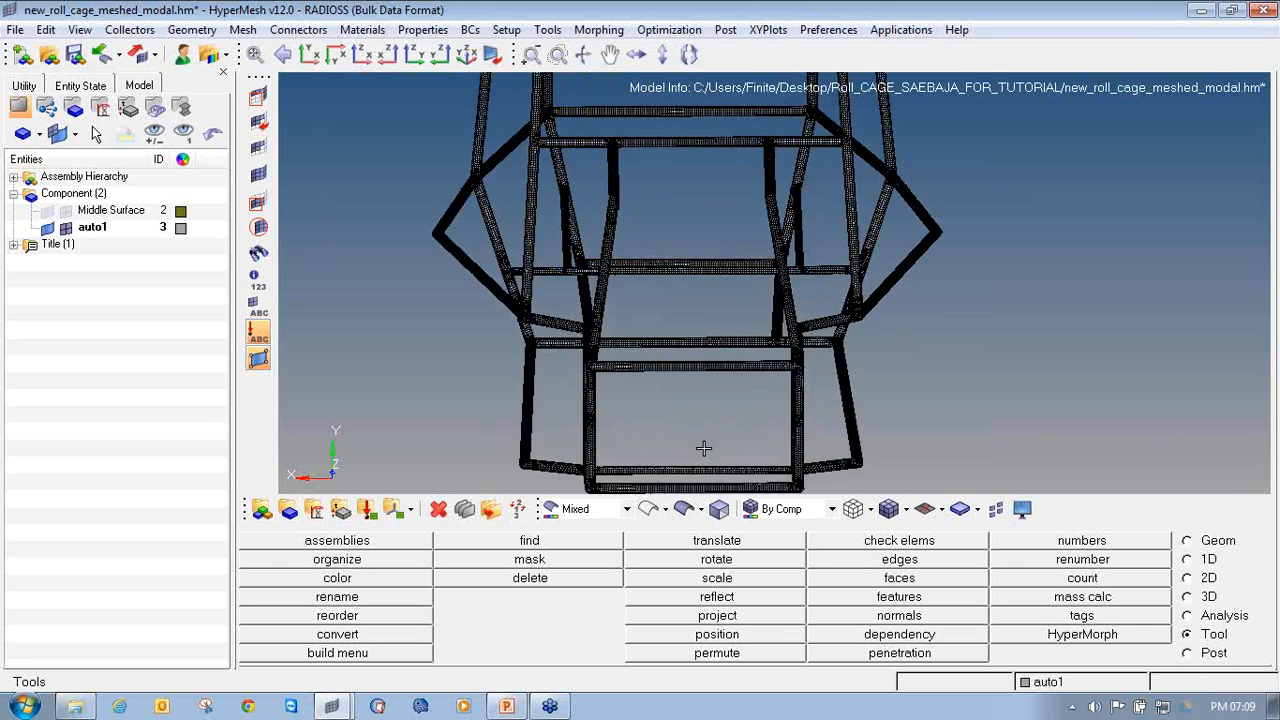
scroll(684, 274, "up", 5)
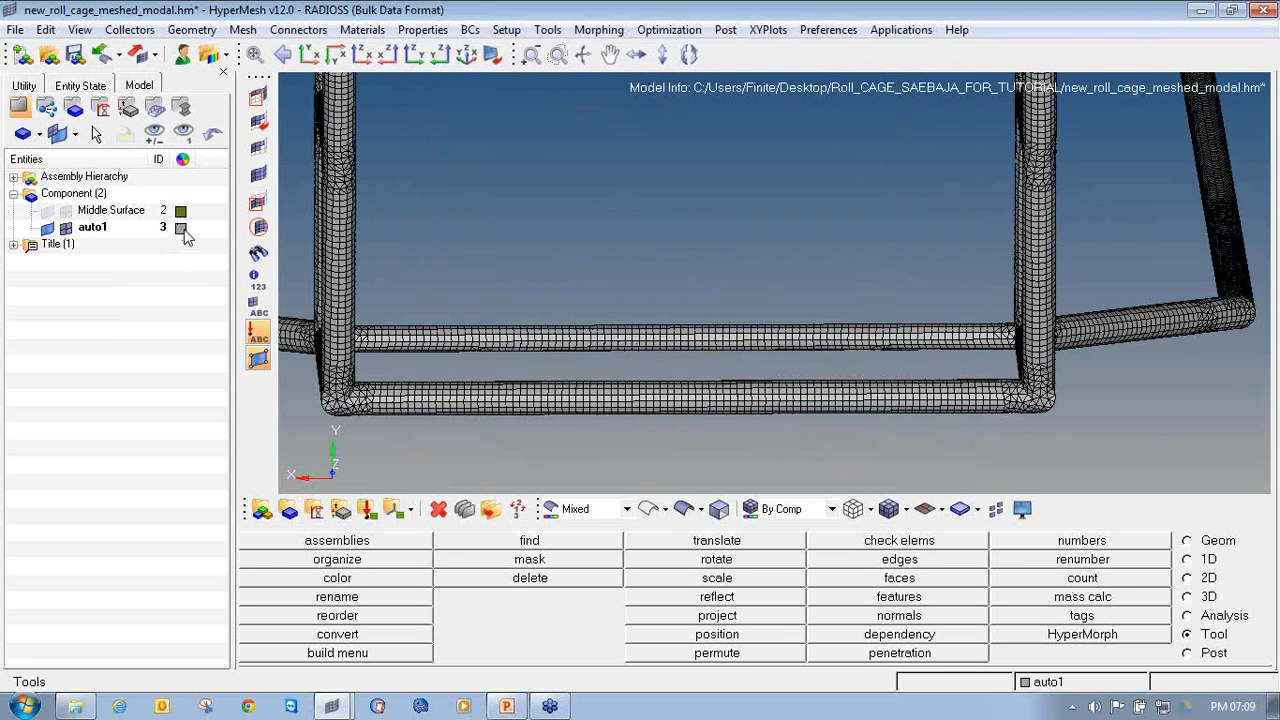
left_click(182, 229)
left_click(227, 262)
Examine the mirrored roll cage mesh around the lower cross tubes and corner joints.
left_click_drag(622, 422, 662, 410, "ctrl")
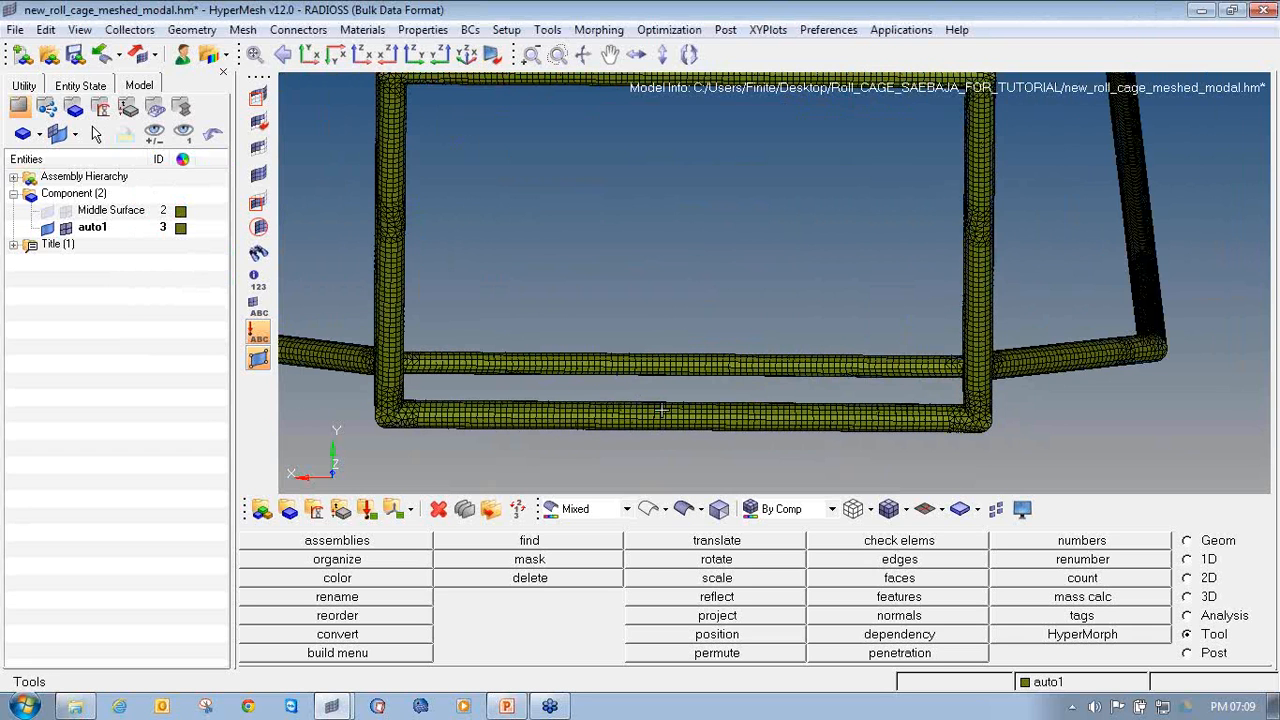
left_click_drag(1130, 348, 1069, 351, "ctrl")
scroll(1069, 351, "up", 4, "ctrl")
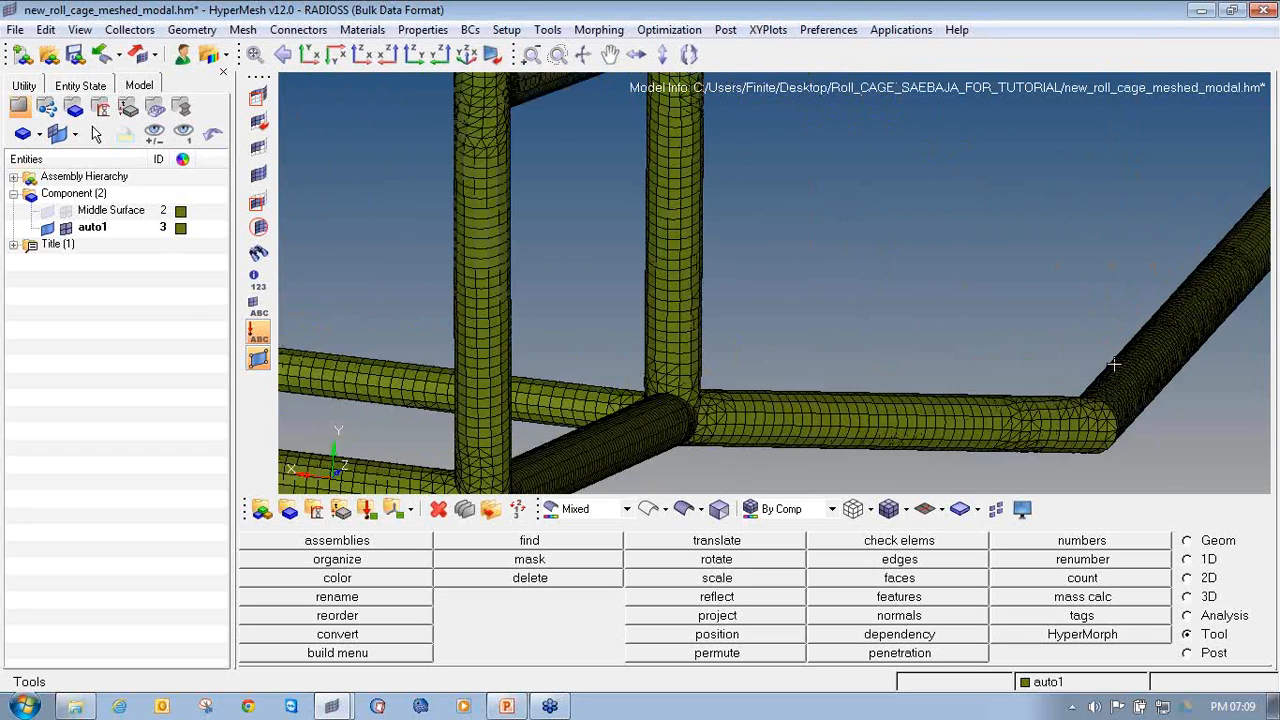
right_click_drag(1114, 363, 800, 328, "ctrl")
scroll(808, 327, "down", 8, "ctrl")
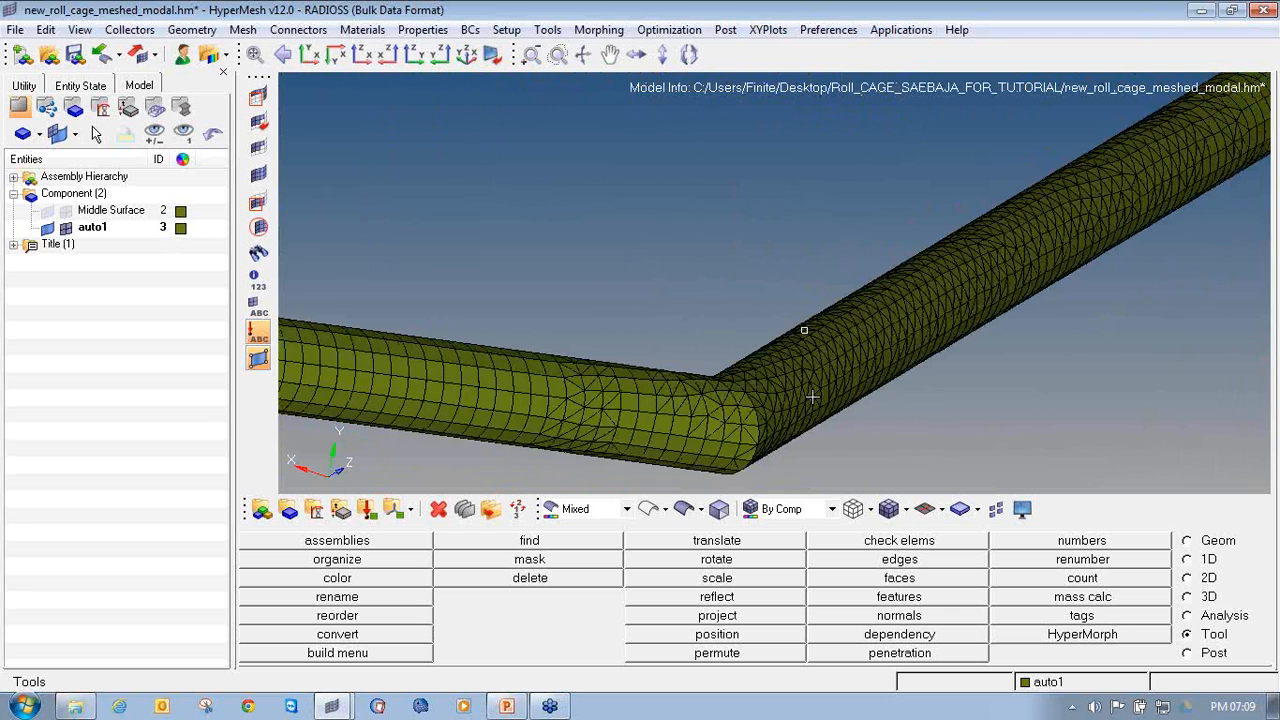
left_click_drag(798, 400, 712, 387, "ctrl")
key("shift+F3")
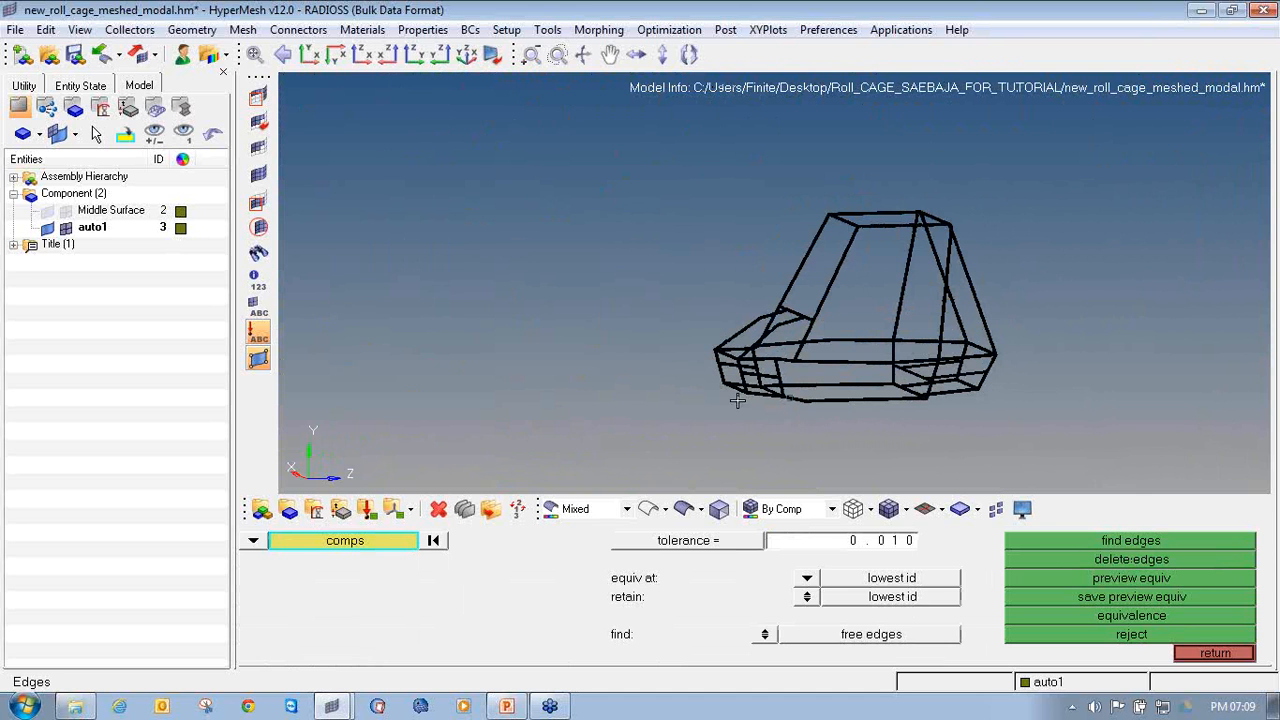
left_click(1214, 653)
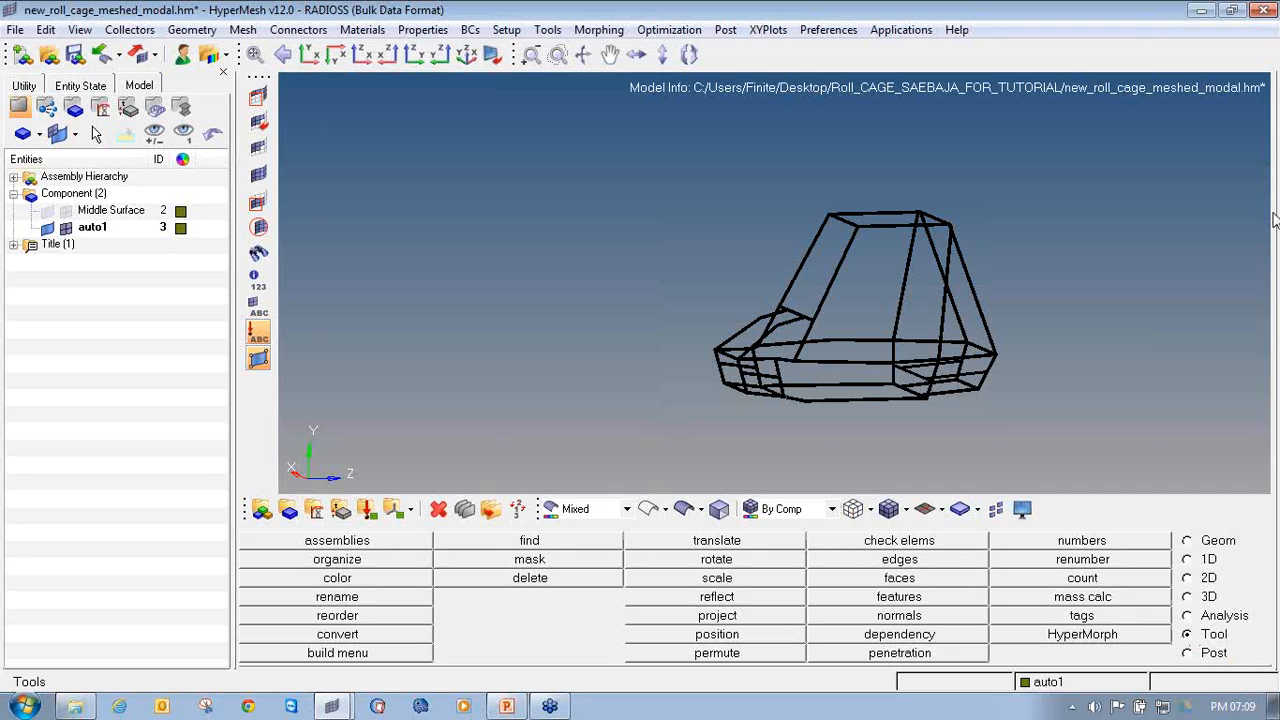
mouse_move(1232, 622)
left_mouse_down()
mouse_move(1186, 637)
mouse_move(1238, 624)
left_mouse_up()
mouse_move(918, 550)
left_mouse_down()
mouse_move(880, 559)
mouse_move(942, 549)
left_mouse_up()
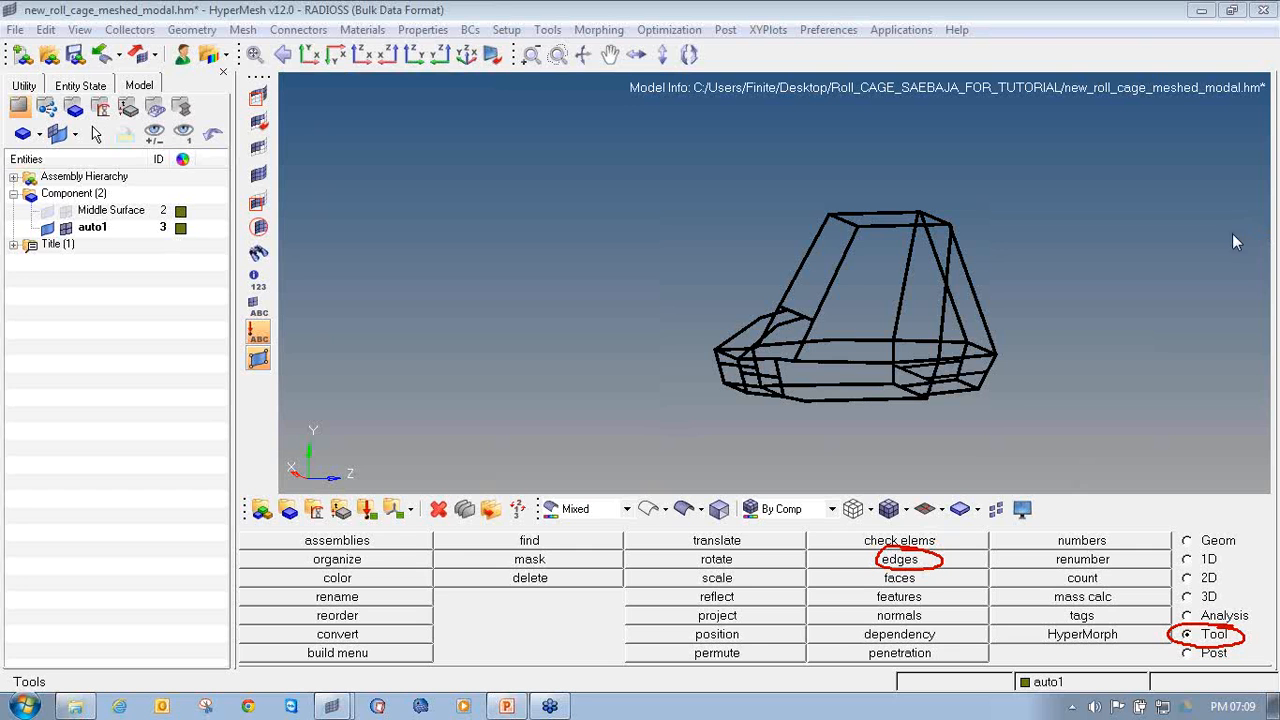
For the Edges check, switch the entity type to elements and window-select the entire roll cage mesh.
left_click(905, 559)
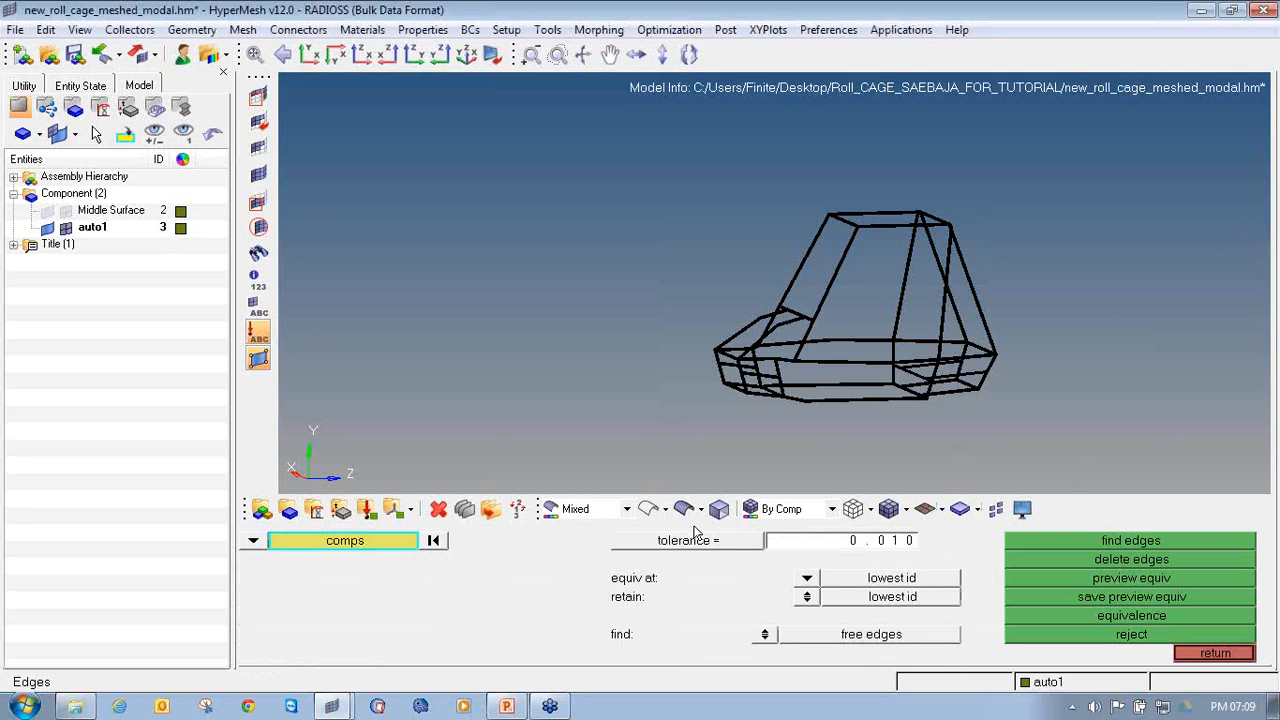
left_click(266, 545)
left_click(302, 561)
mouse_move(1131, 451)
left_mouse_down("shift")
mouse_move(447, 106)
mouse_move(848, 256)
mouse_move(1123, 457)
left_mouse_up("shift")
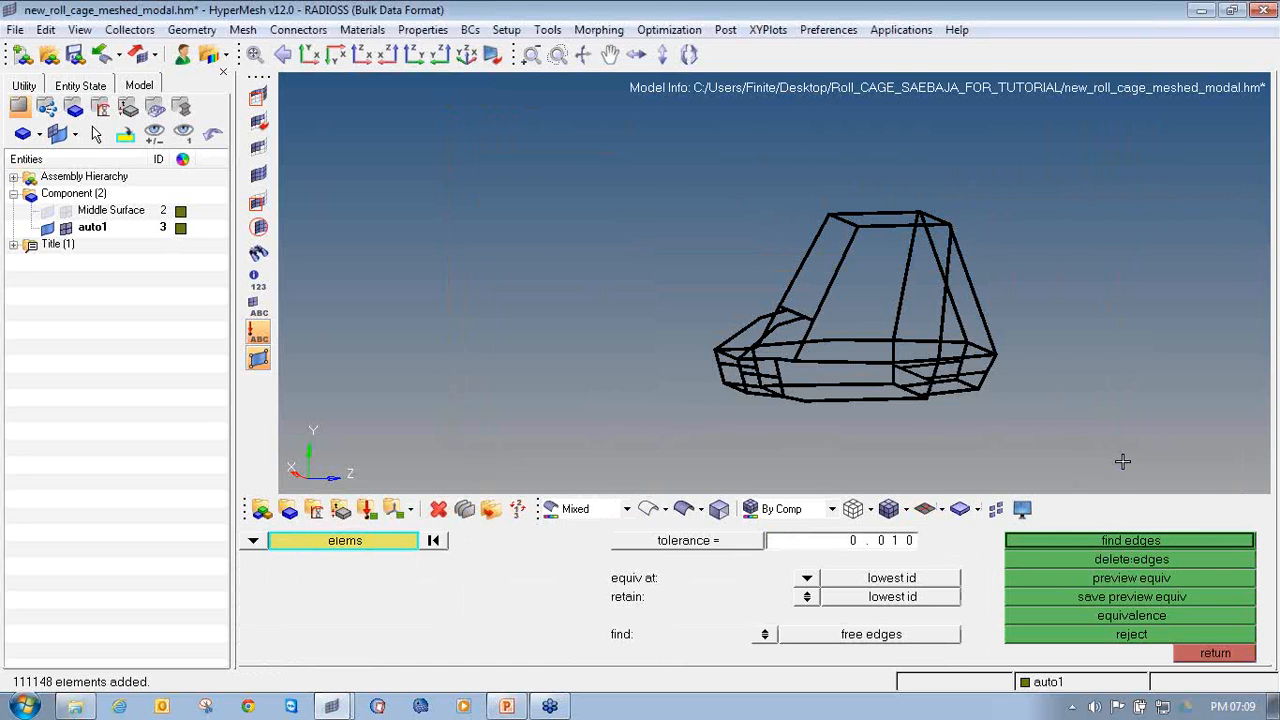
left_click_drag(572, 128, 1082, 460, "shift")
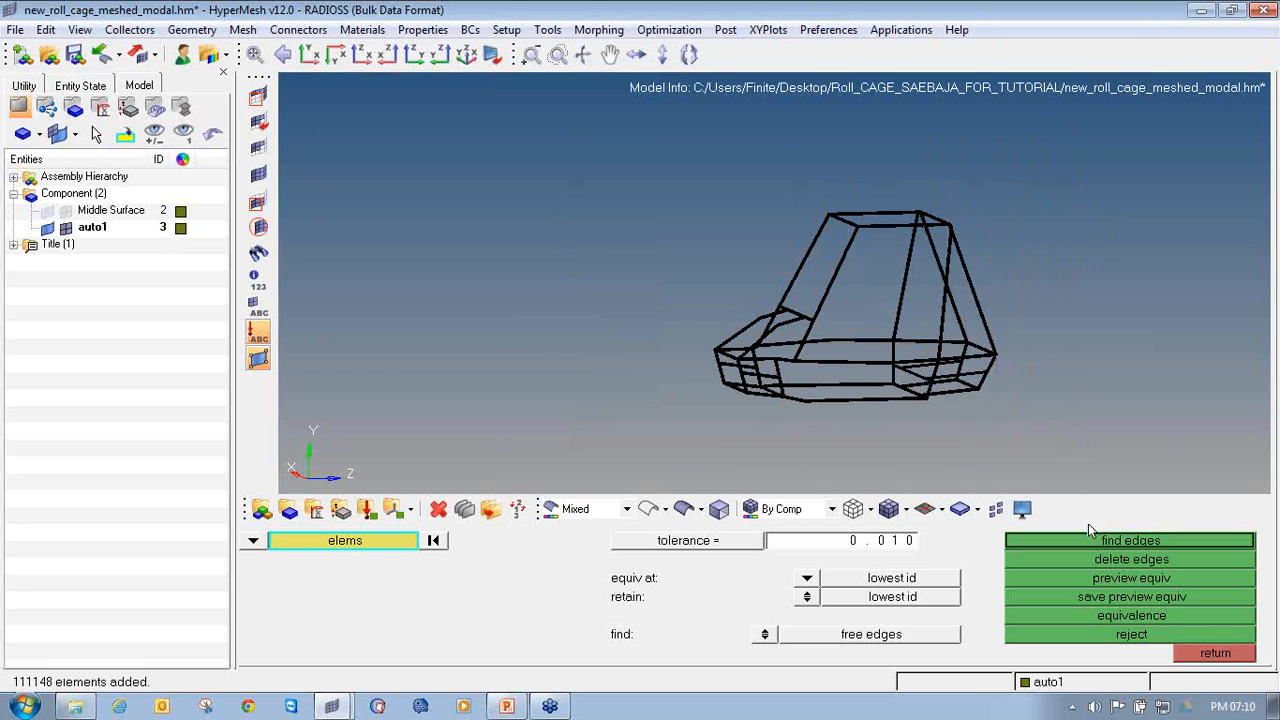
Set the edge tolerance to 0.1, preview the coincident nodes and inspect them at the cross tube mid-seams.
left_click(895, 541)
key("BackSpace")
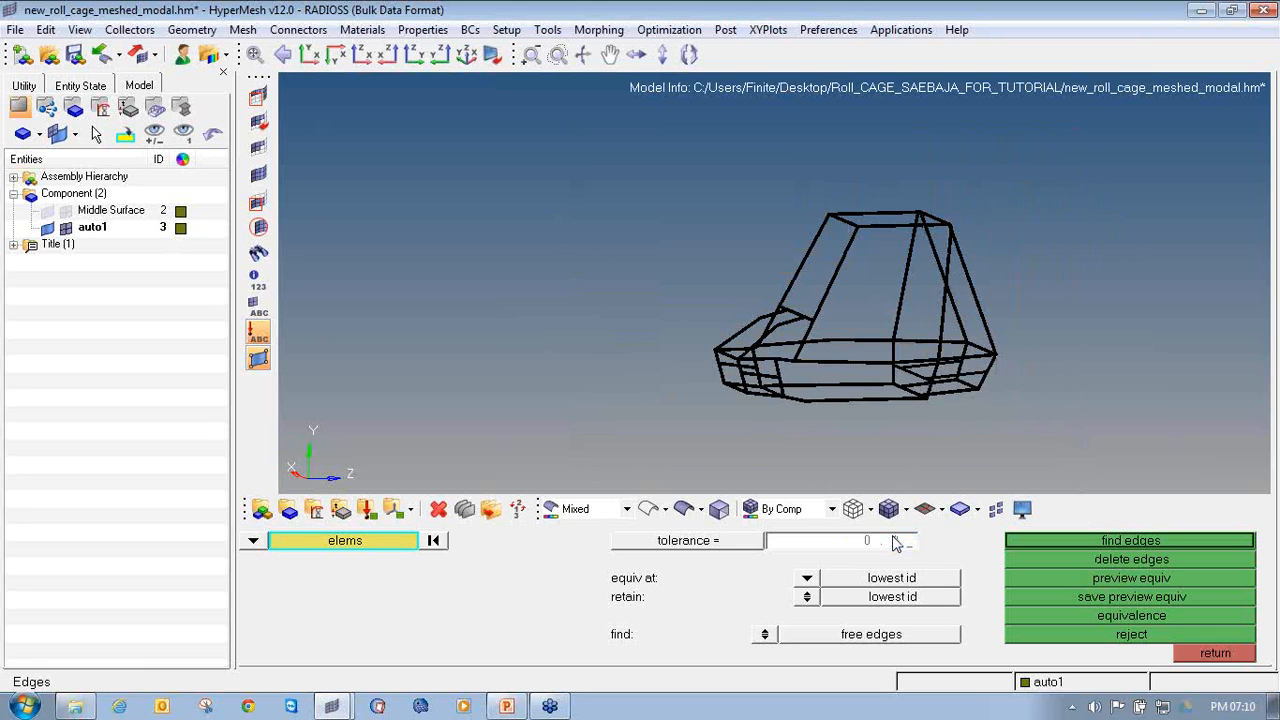
left_click(1054, 580)
left_click_drag(960, 470, 790, 343, "ctrl")
left_click_drag(1165, 339, 1163, 321, "ctrl")
scroll(771, 160, "up", 15, "ctrl")
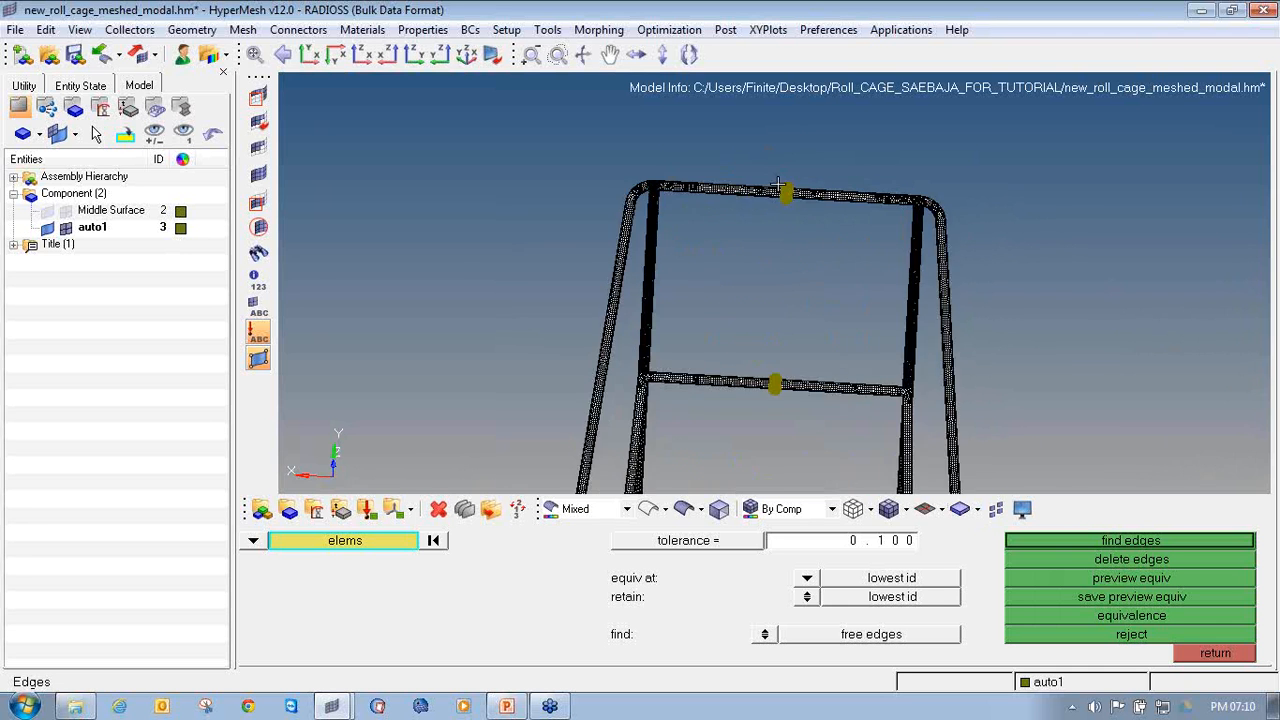
scroll(878, 368, "up", 4, "ctrl")
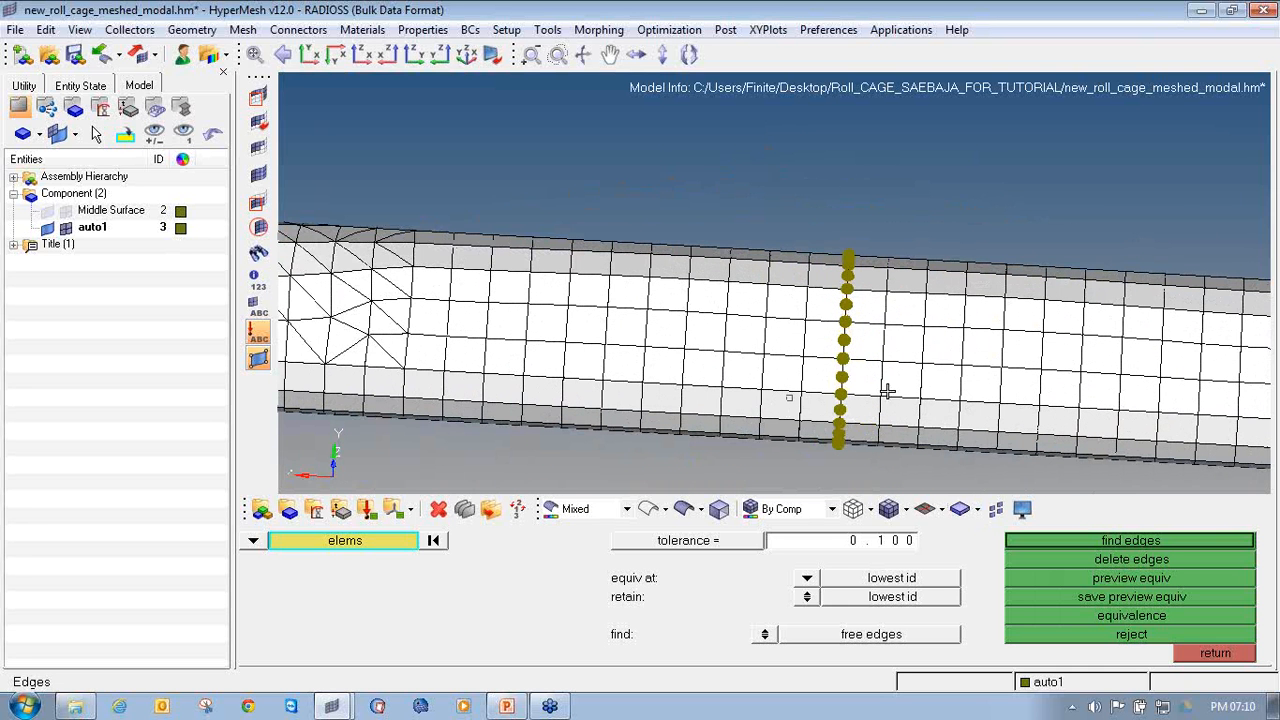
Equivalence the coincident nodes, search the mesh for remaining free edges, review the whole cage and close the Edges tool.
left_click(1087, 609)
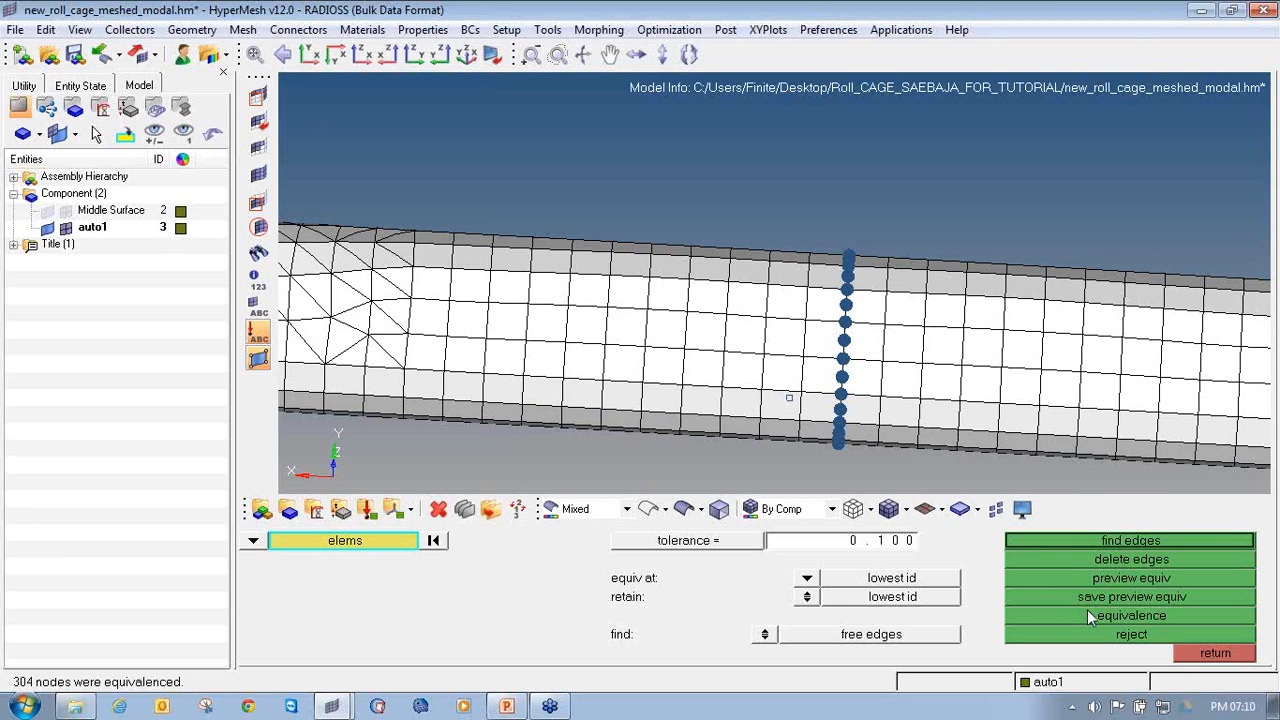
left_click(1075, 537)
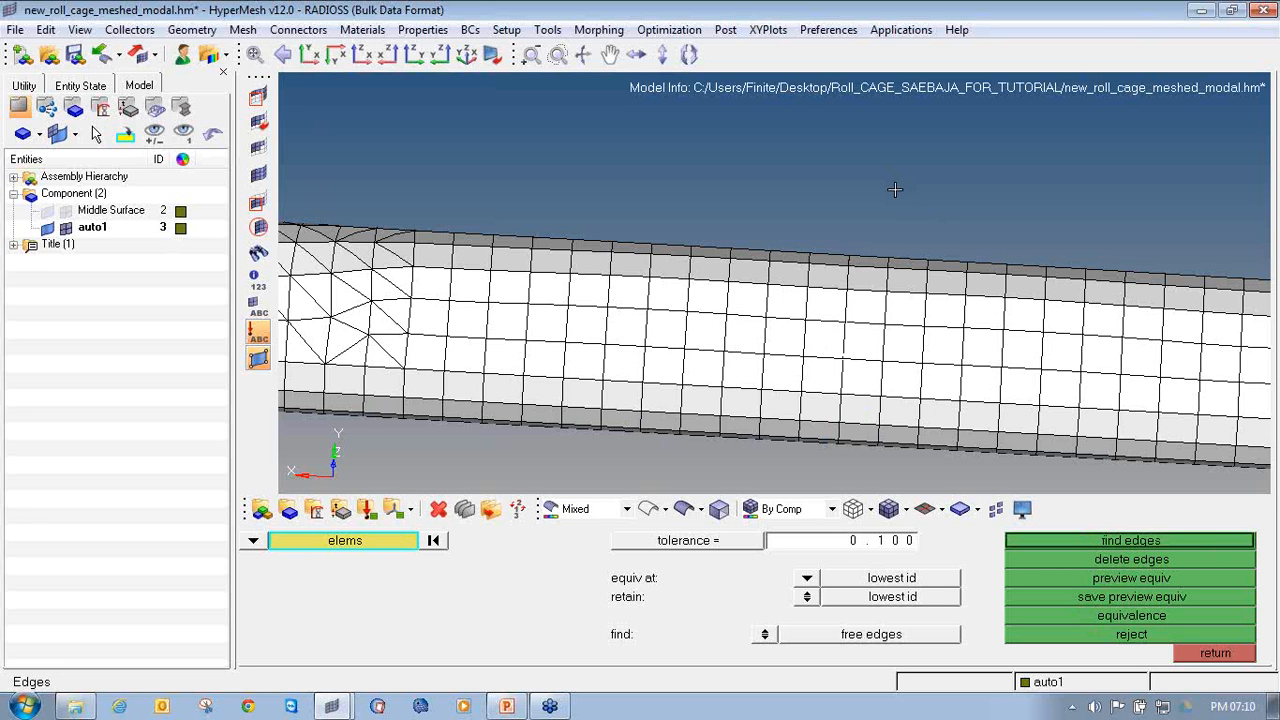
scroll(895, 188, "down", 10)
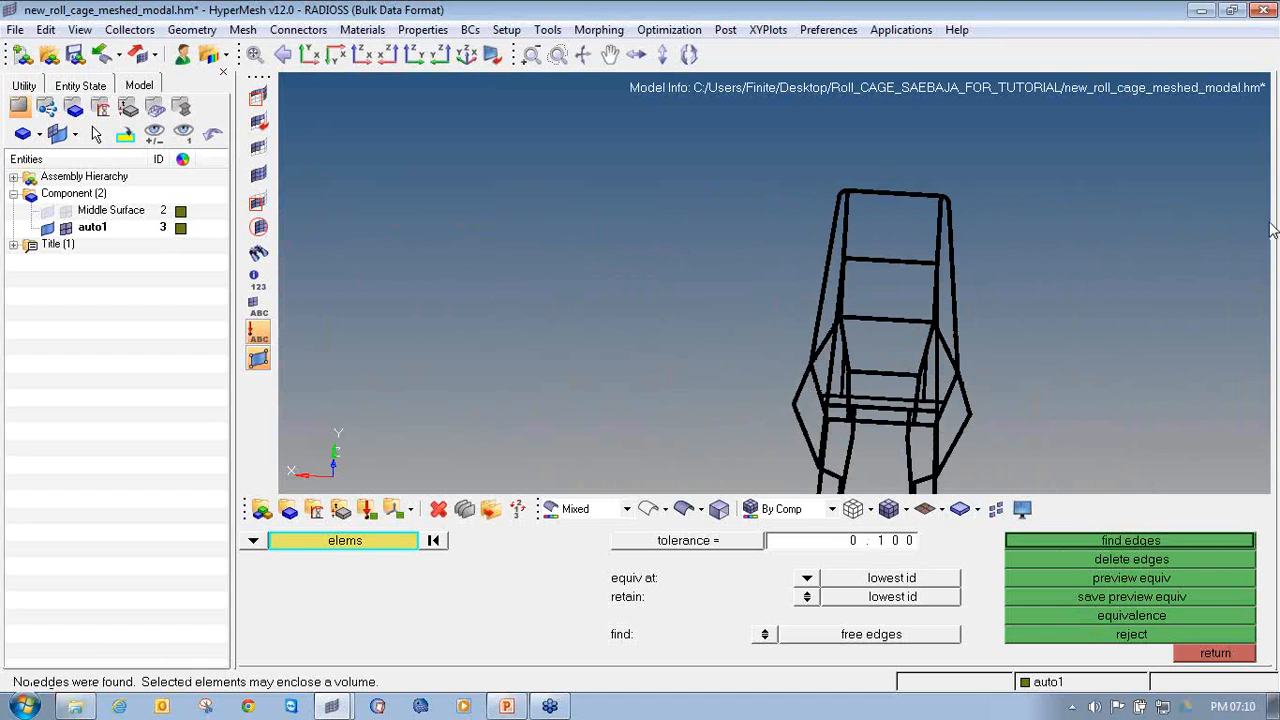
mouse_move(79, 659)
left_mouse_down()
mouse_move(58, 654)
mouse_move(30, 697)
mouse_move(340, 700)
mouse_move(385, 680)
mouse_move(266, 657)
mouse_move(80, 658)
left_mouse_up()
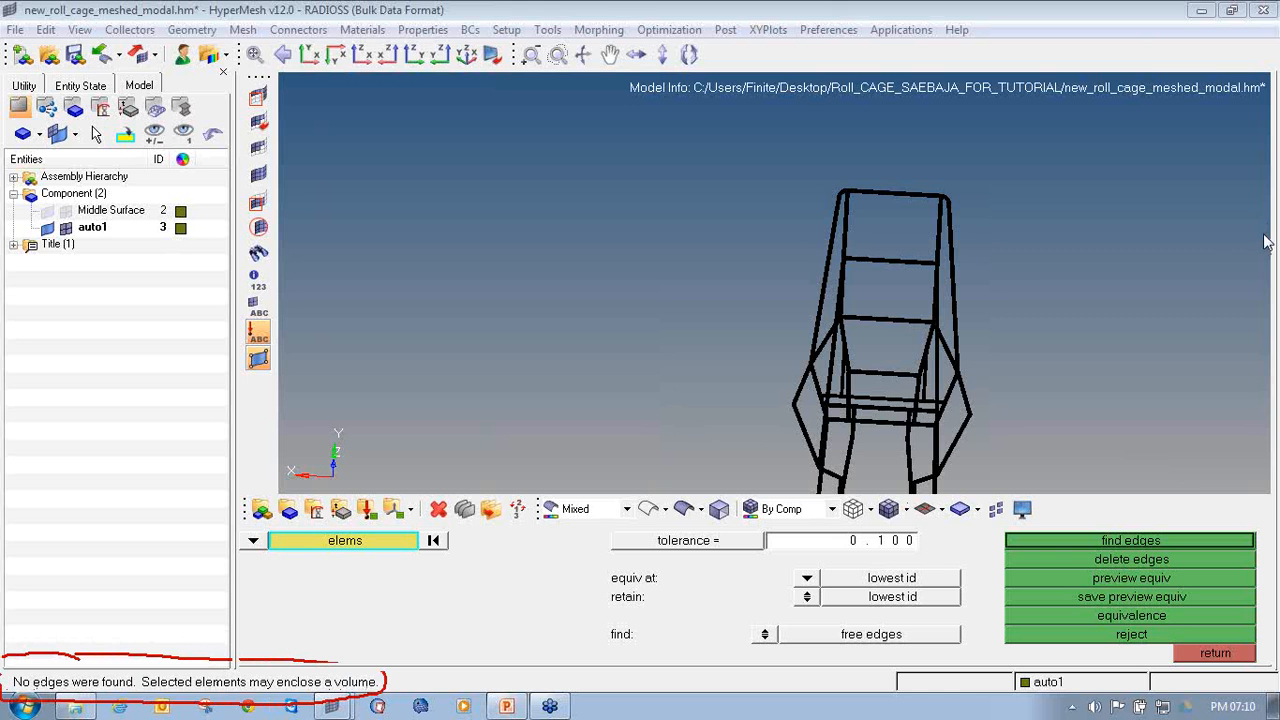
mouse_move(1074, 366)
left_mouse_down("ctrl")
mouse_move(740, 347)
mouse_move(831, 326)
left_mouse_up("ctrl")
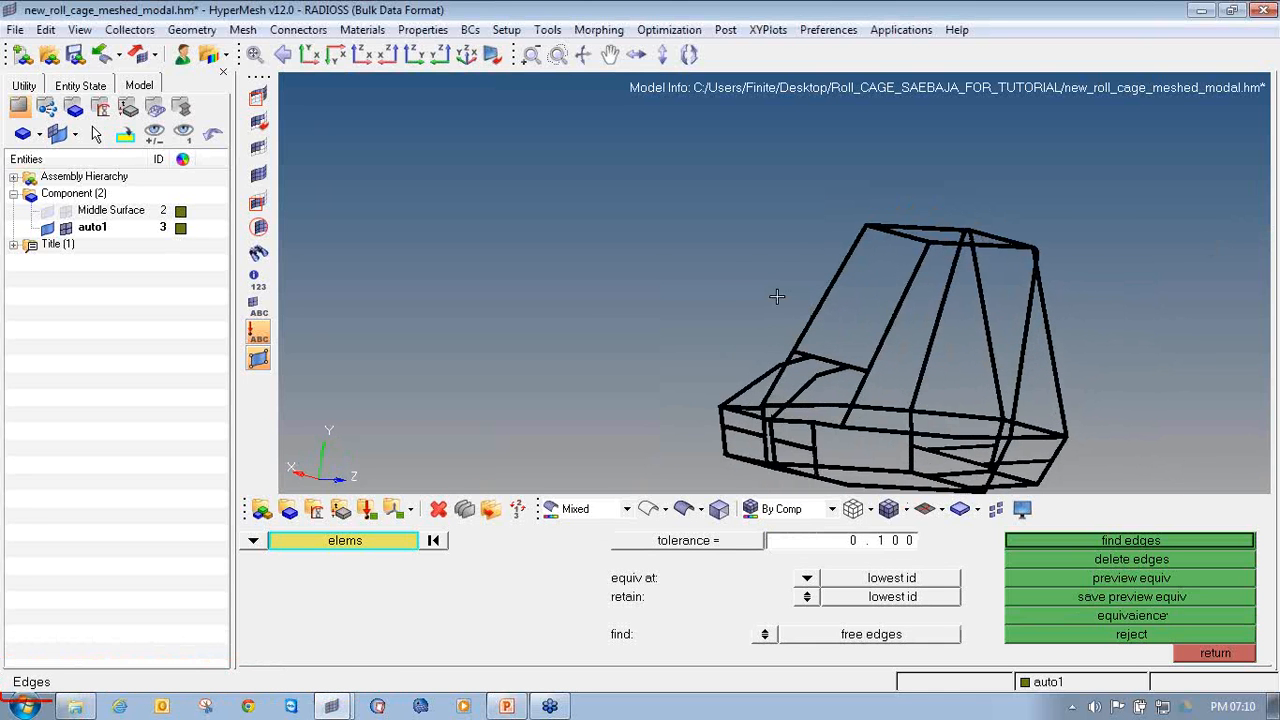
right_click_drag(883, 244, 727, 170, "ctrl")
mouse_move(588, 288)
left_mouse_down("ctrl")
mouse_move(569, 354)
mouse_move(600, 302)
left_mouse_up("ctrl")
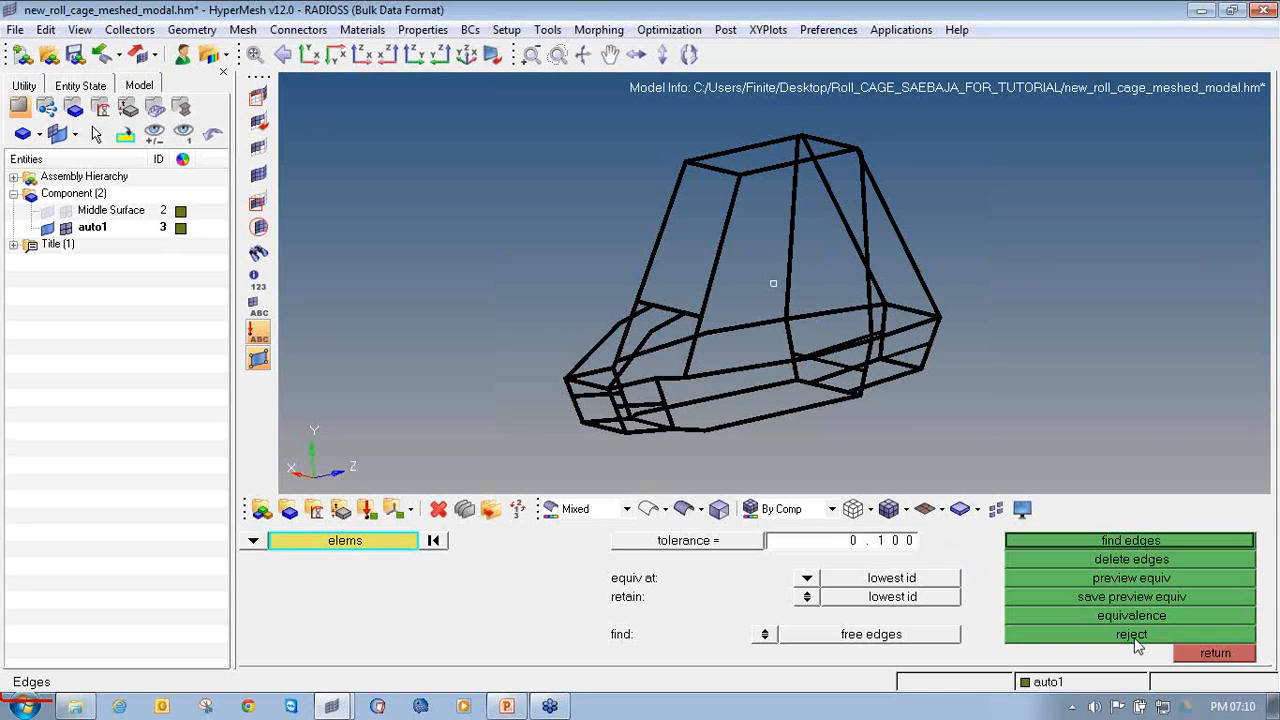
left_click(1190, 658)
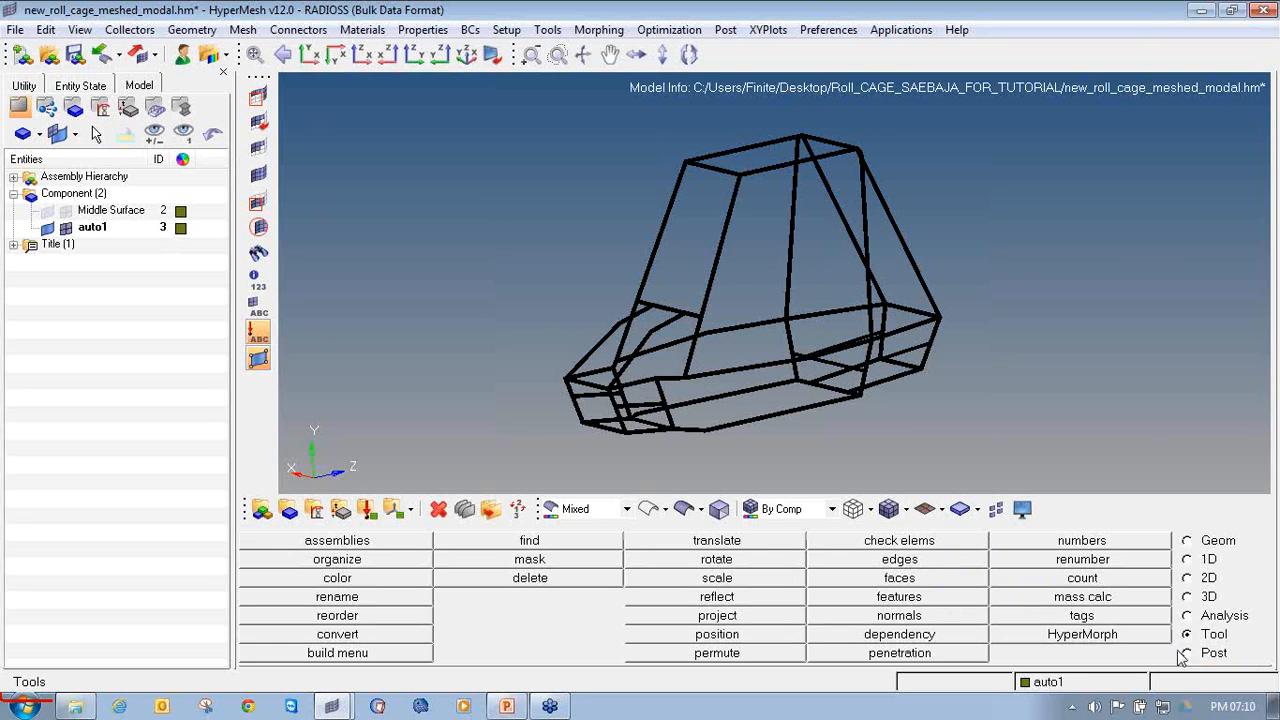
Save the model as new_roll_cage_meshed_modal.hm in the subfolder New folder (2).
left_click(15, 29)
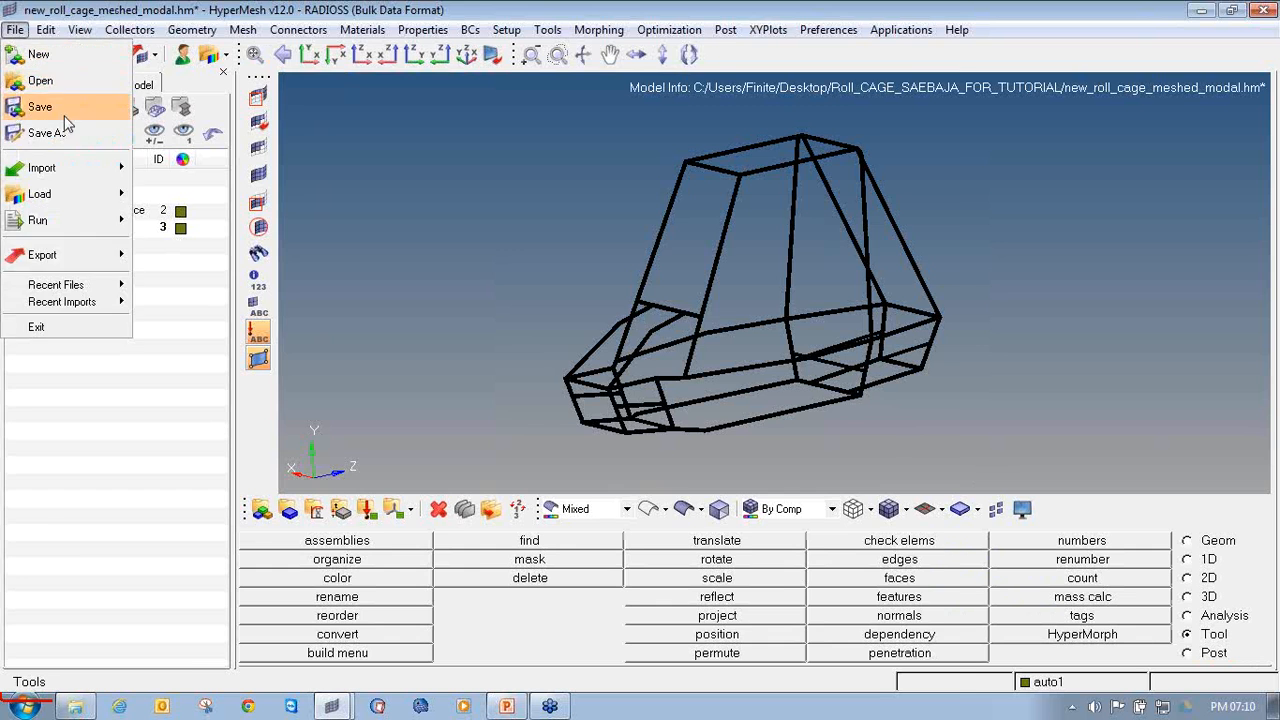
left_click(48, 132)
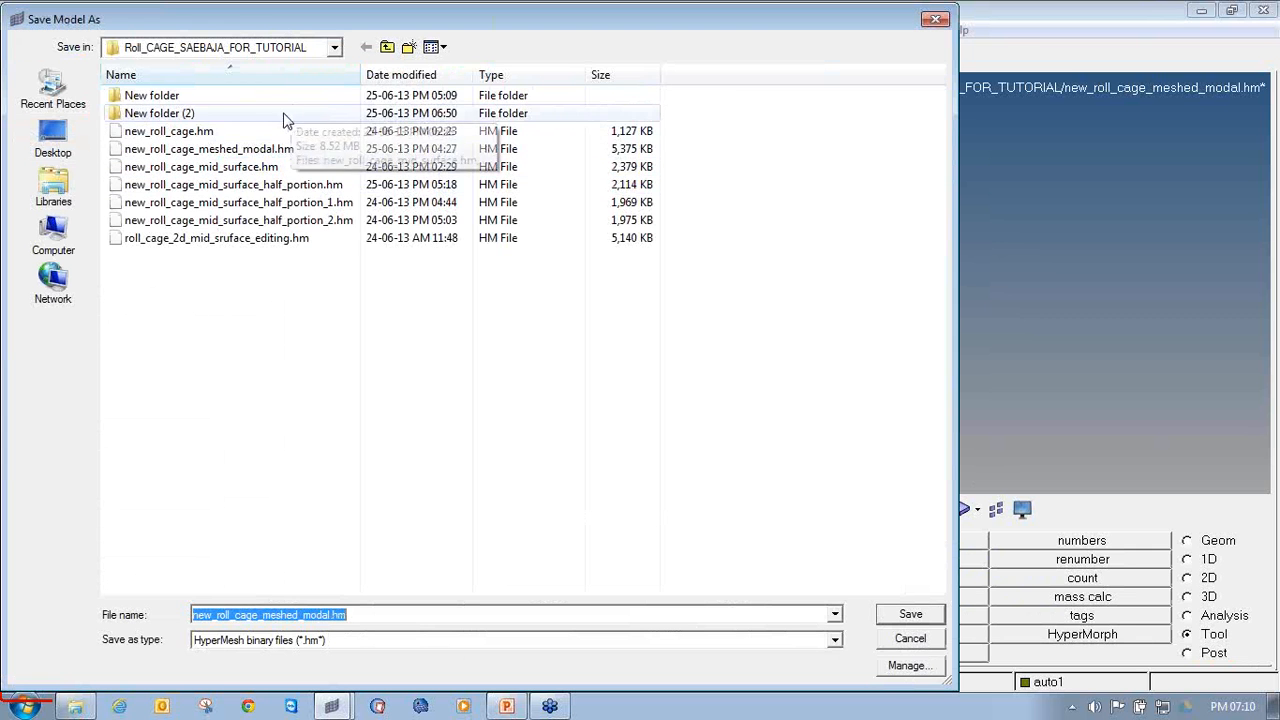
double_click(283, 117)
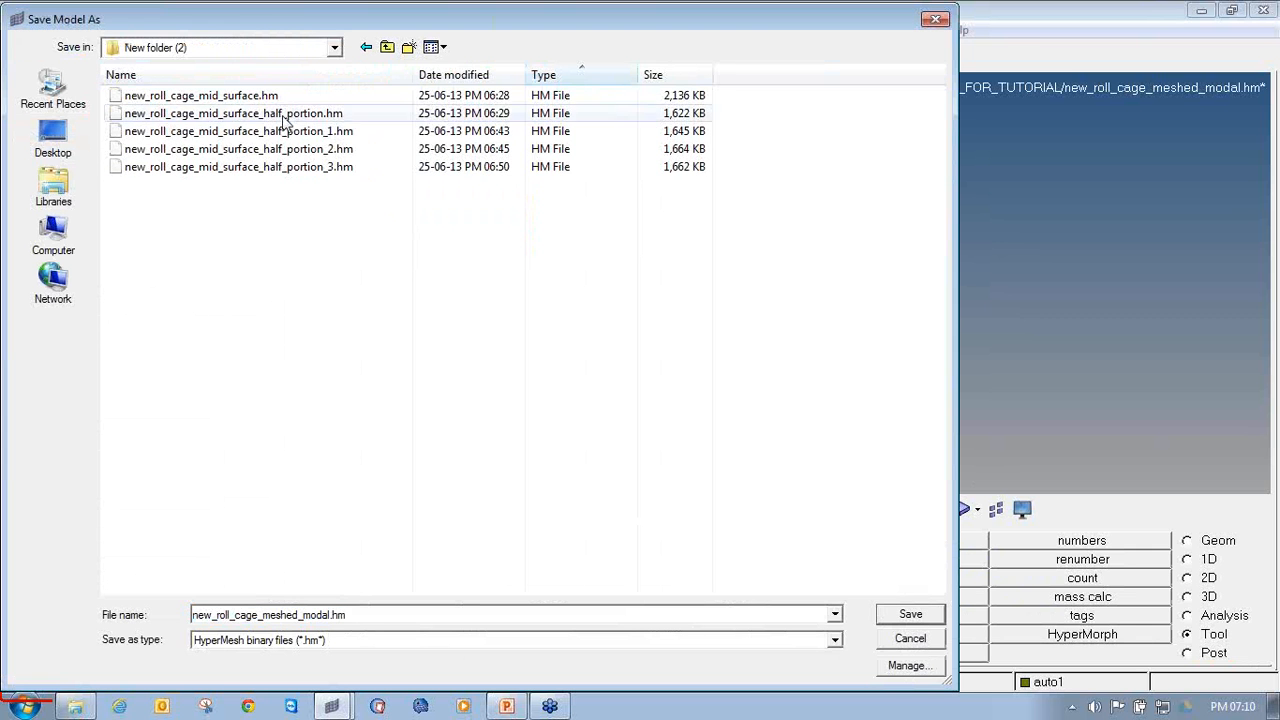
left_click(384, 615)
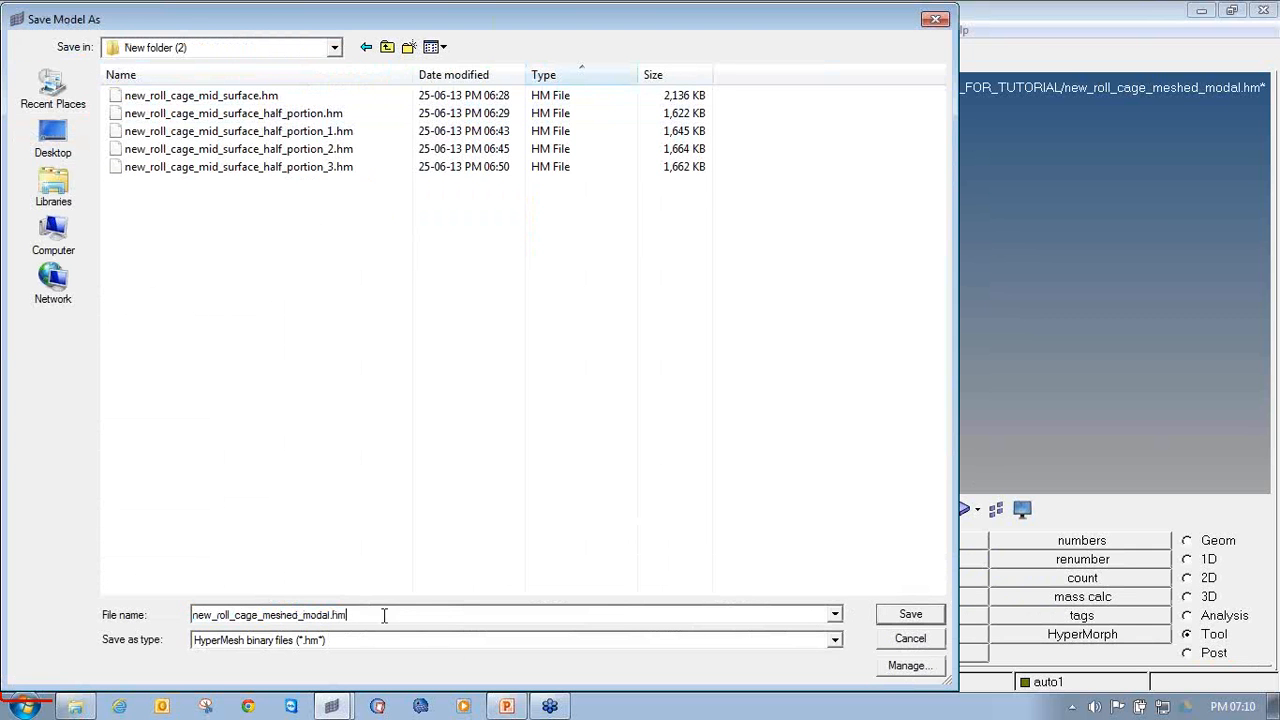
left_click(910, 615)
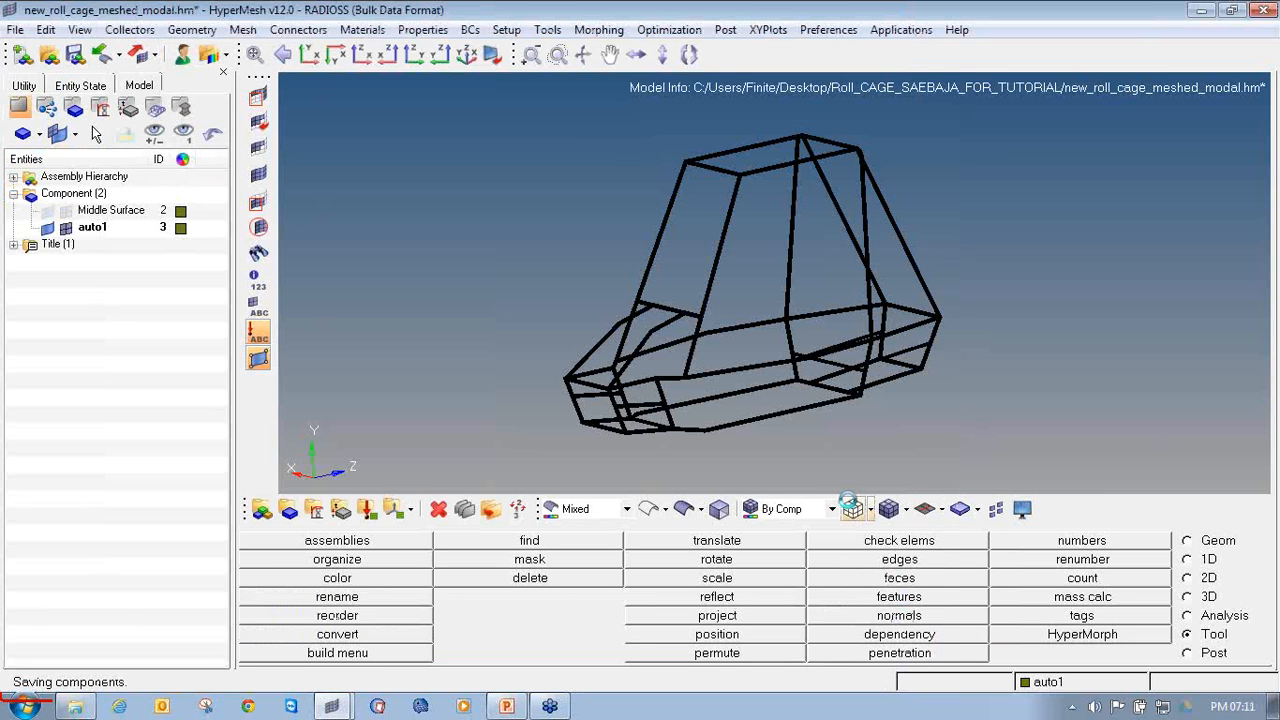
Set the Radioss run option to check, try to run the check on the roll cage model and leave the solver setup.
left_click(1188, 615)
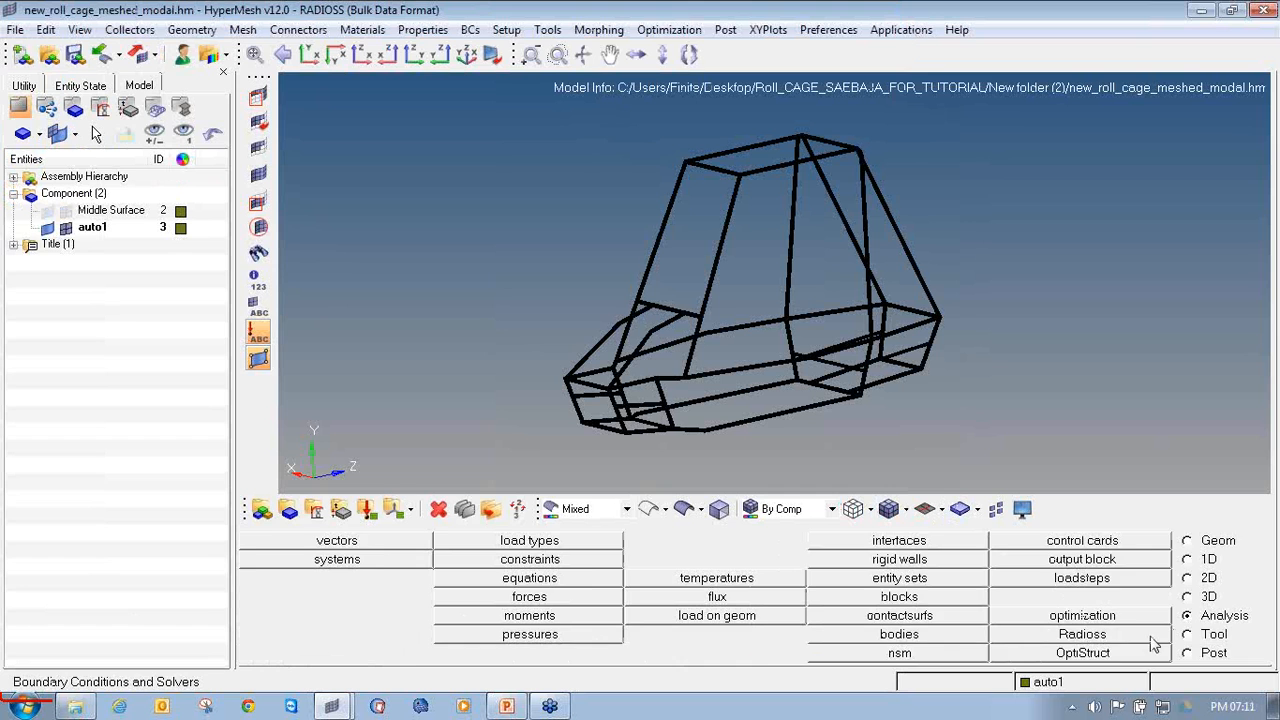
left_click(1151, 637)
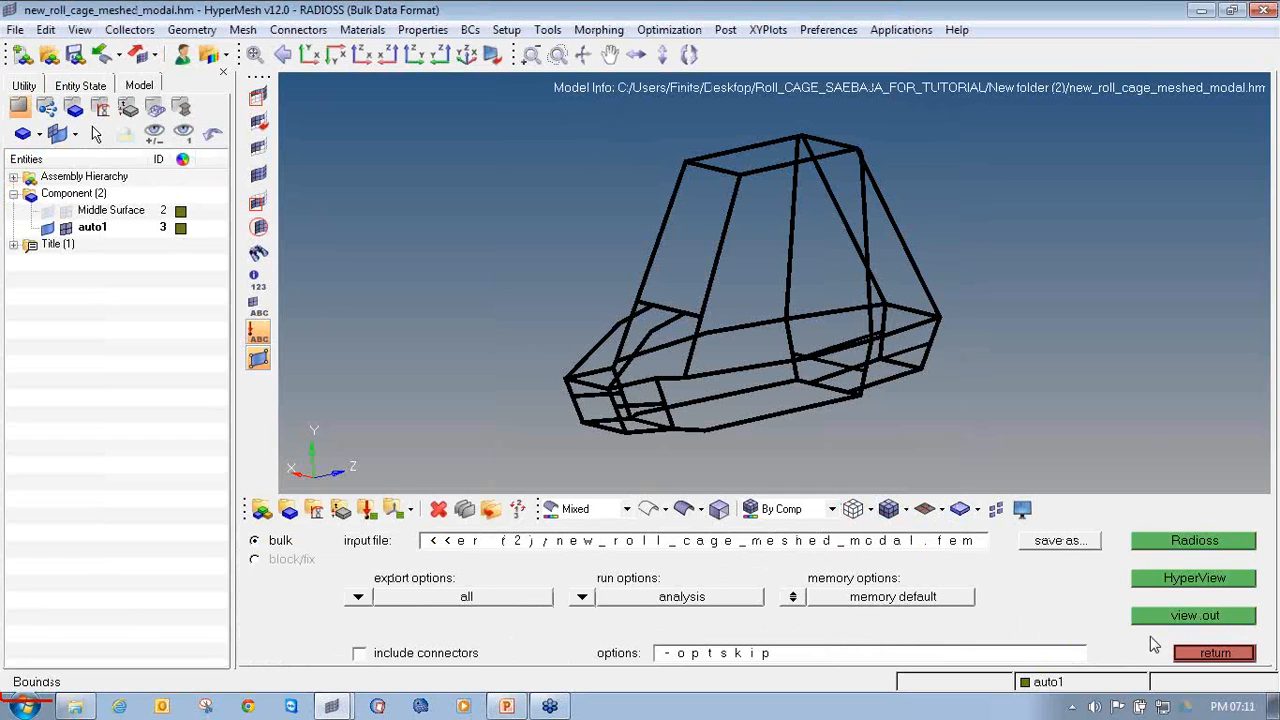
left_click(588, 597)
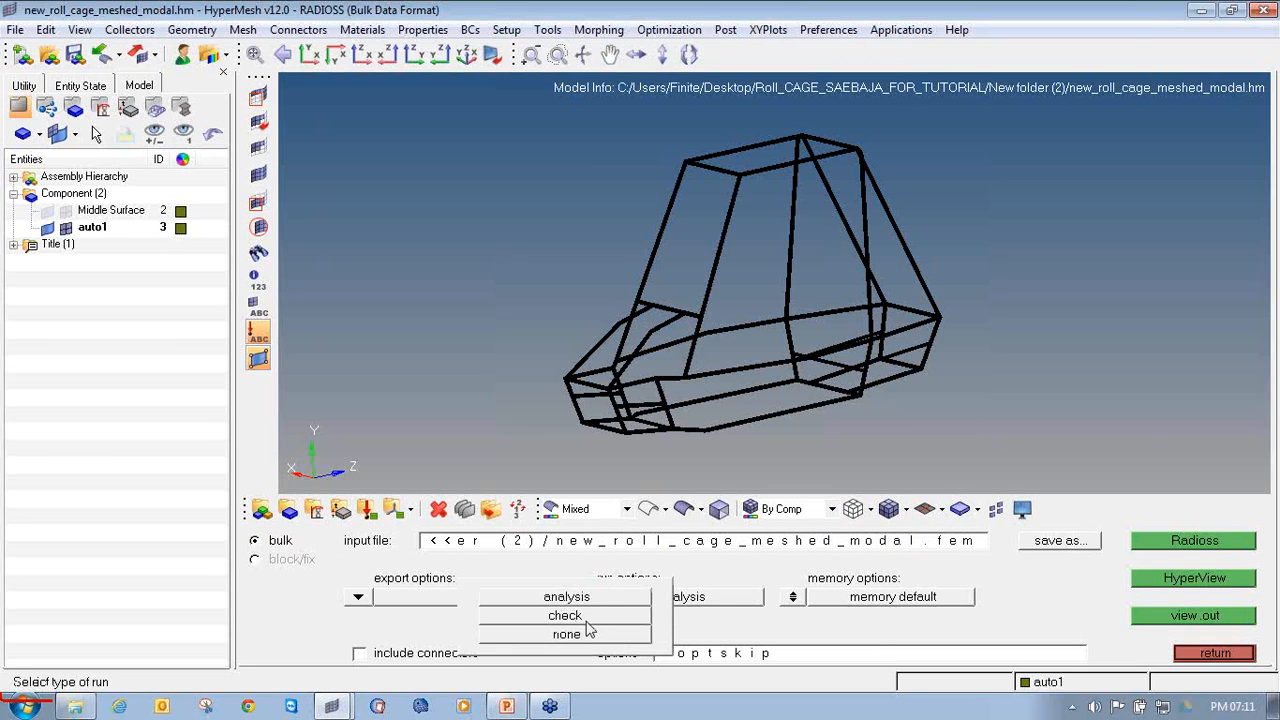
left_click(587, 620)
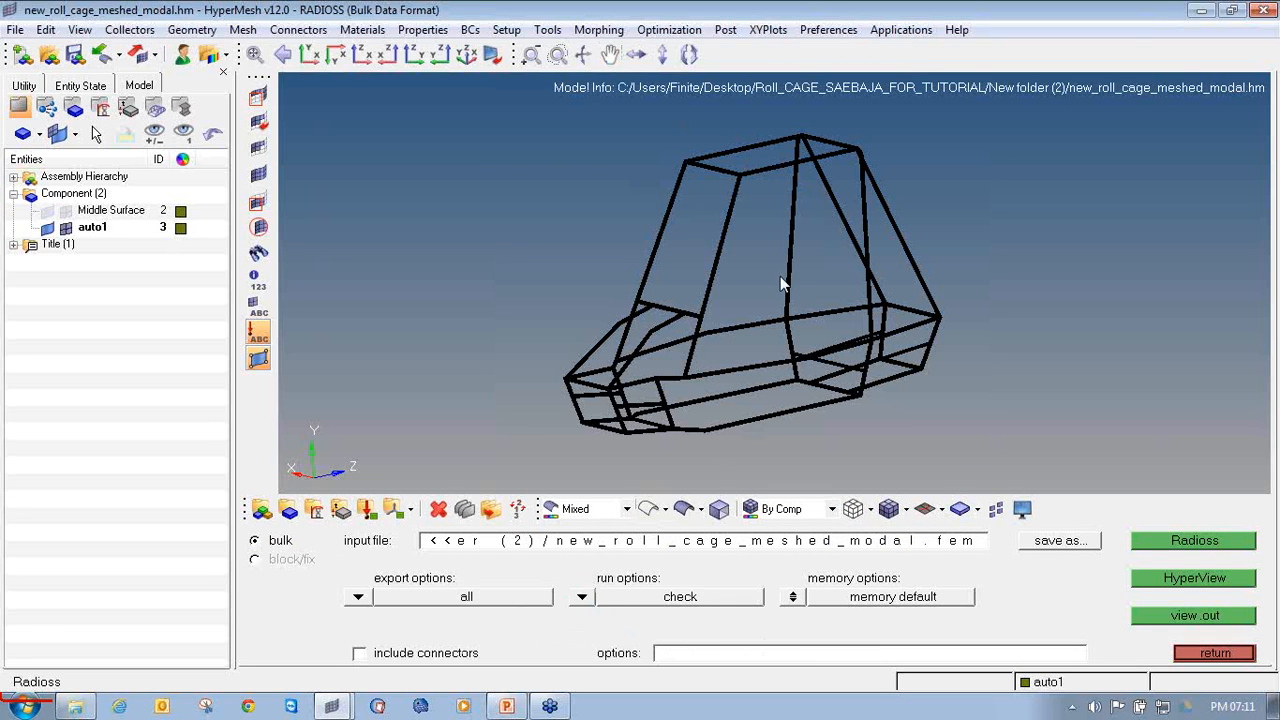
left_click(1173, 545)
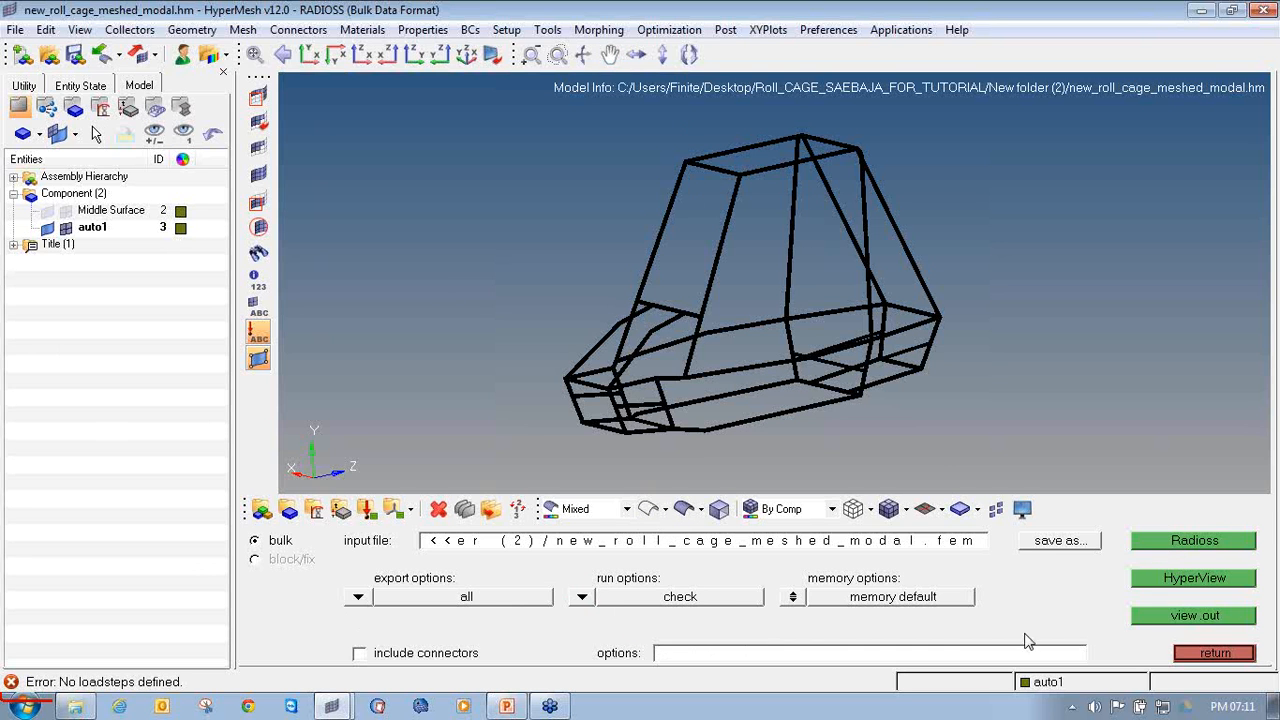
left_click(1184, 652)
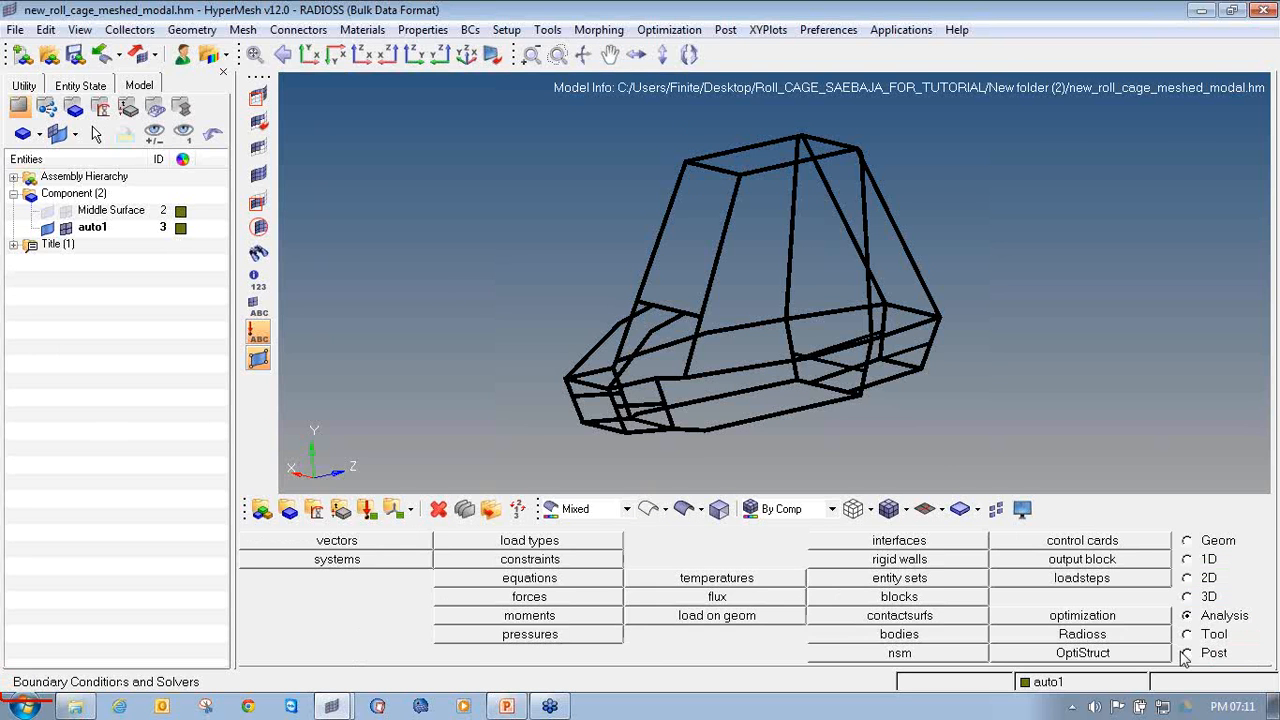
Create the isotropic MAT1 material steel and activate E at 2.1e+05, NU and RHO on its card.
left_click(316, 510)
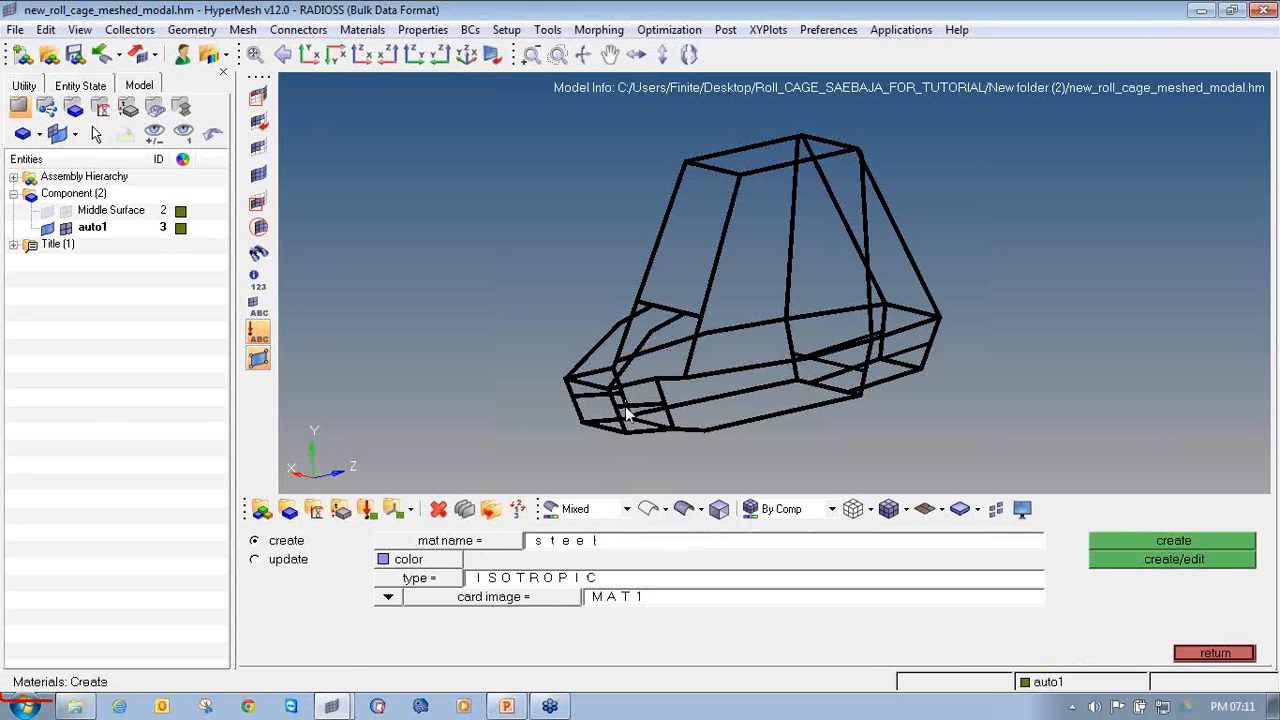
left_click(1100, 542)
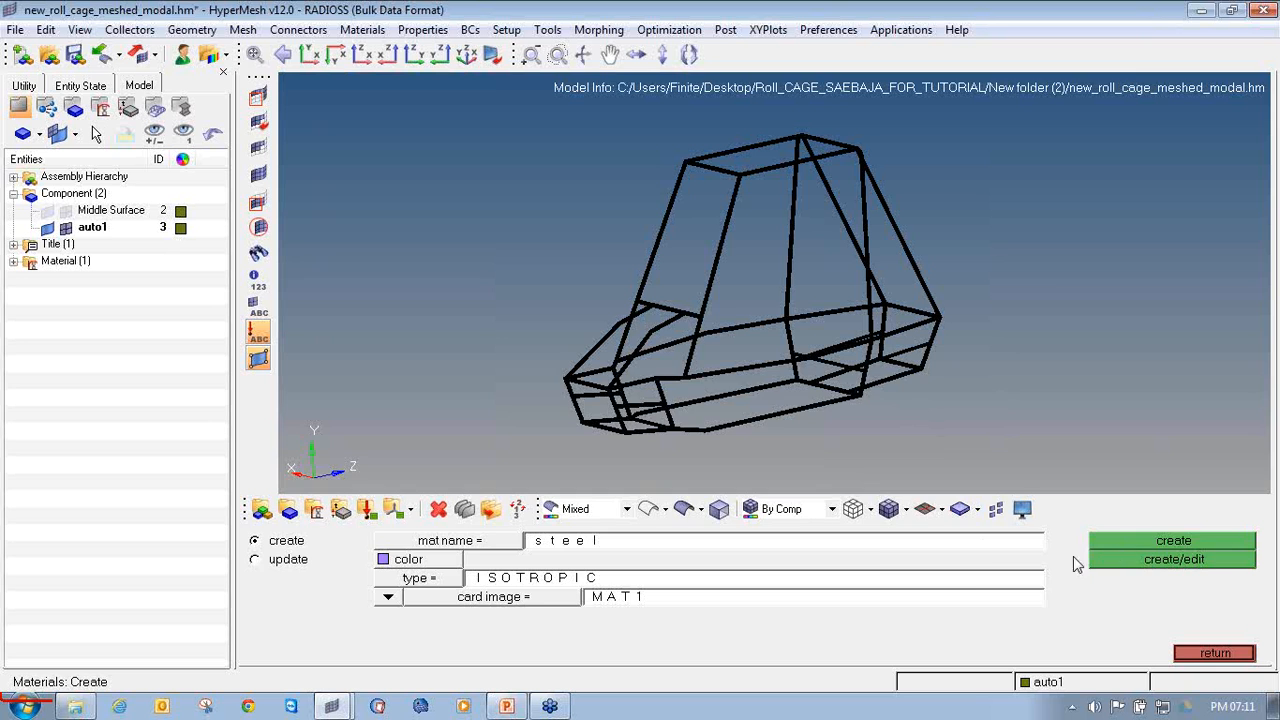
left_click(508, 395)
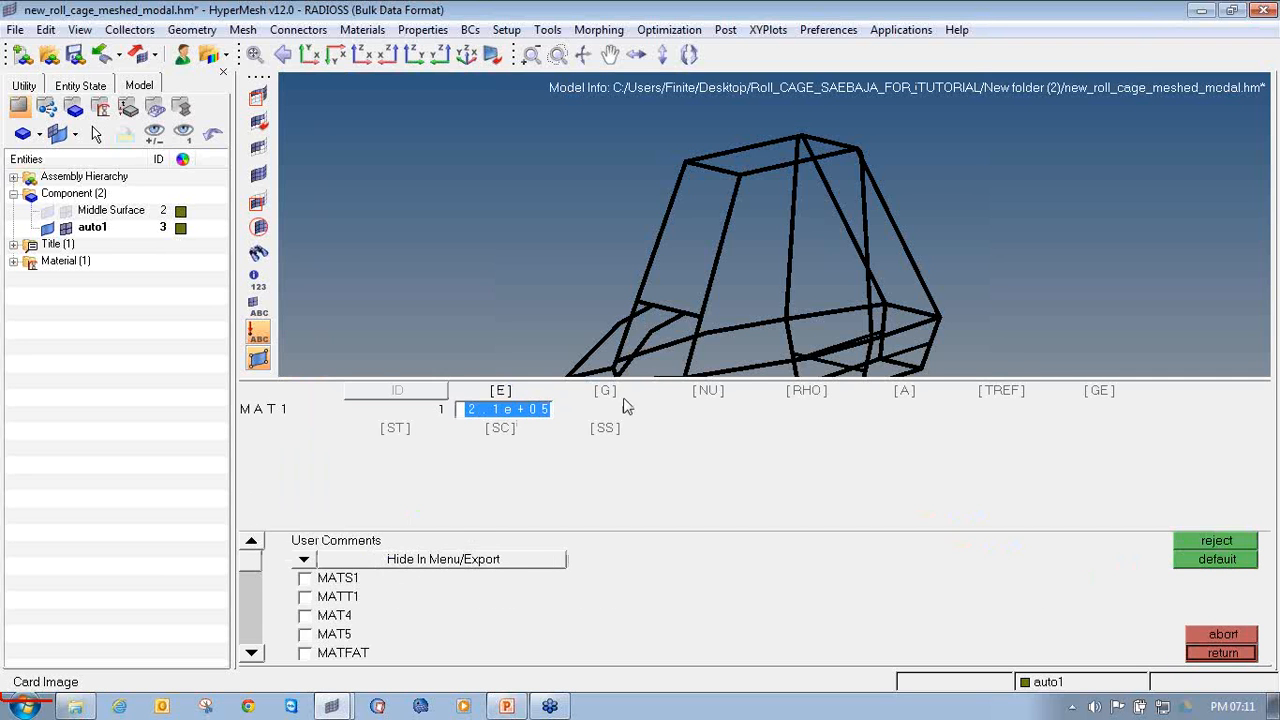
left_click(710, 394)
left_click(806, 394)
left_click(1212, 652)
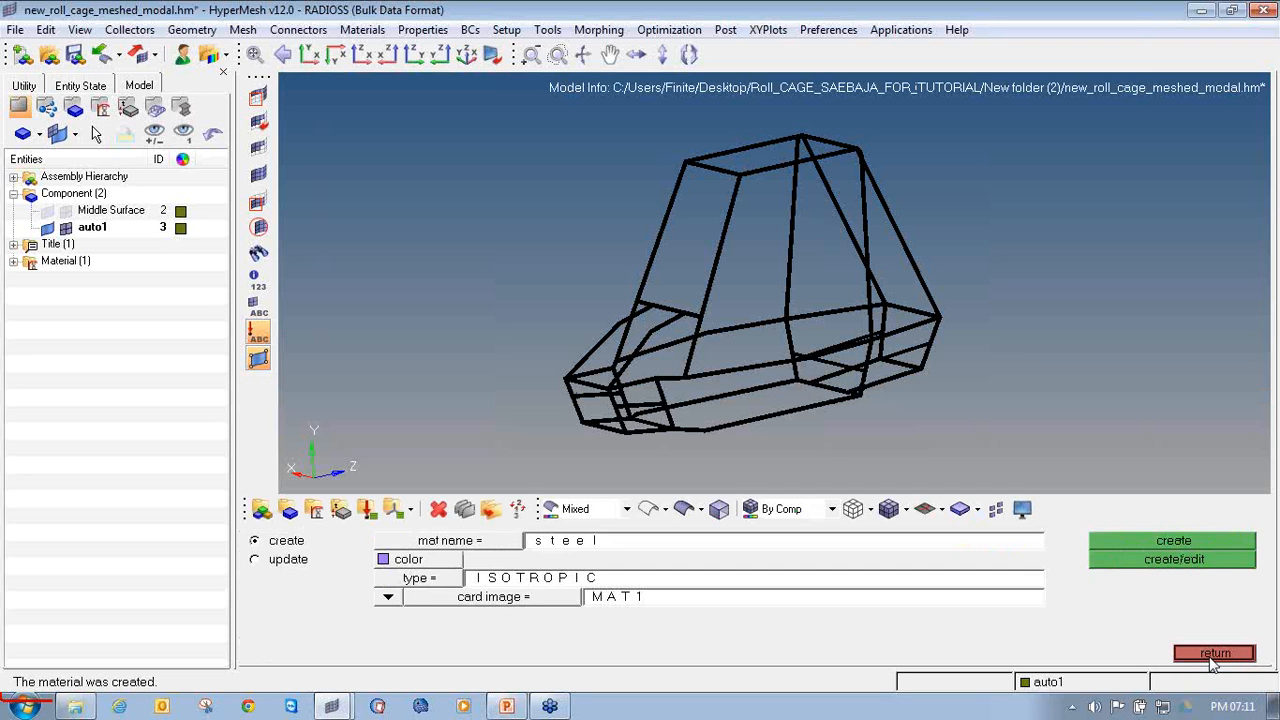
left_click(1214, 653)
Define a new 2D property named roll_cage with the PSHELL card image and the steel material.
left_click(340, 510)
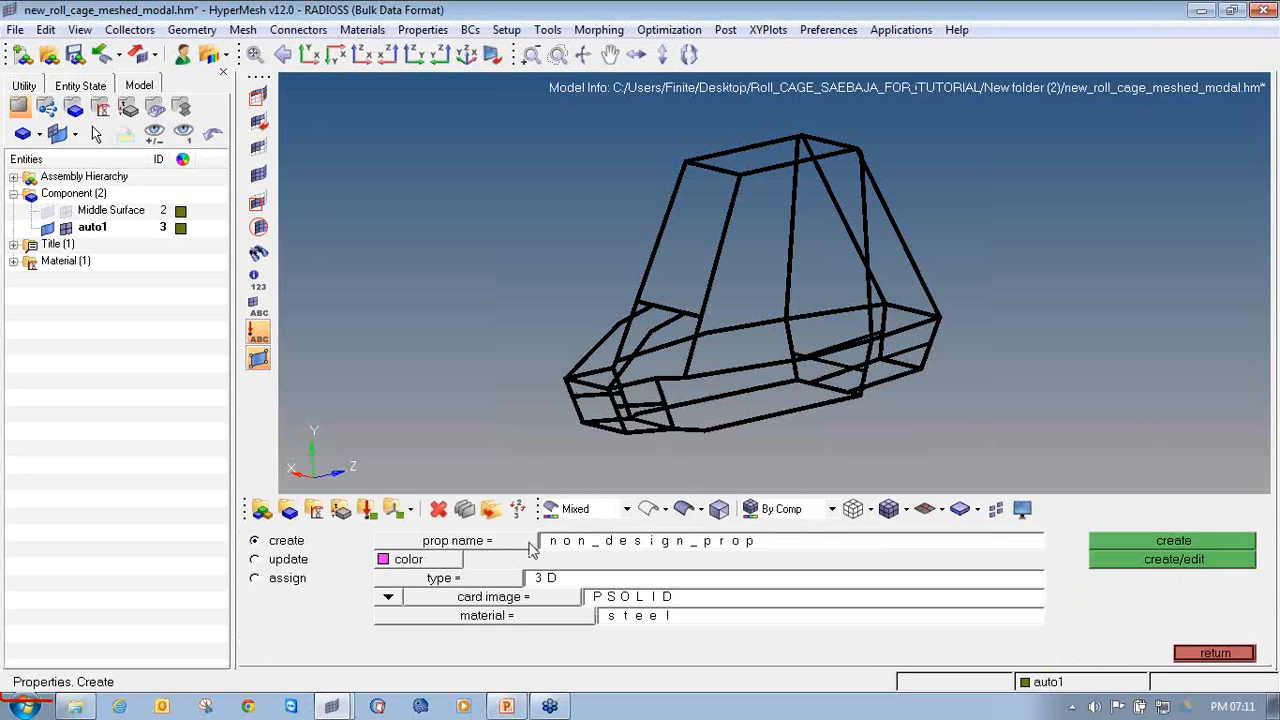
left_click(574, 545)
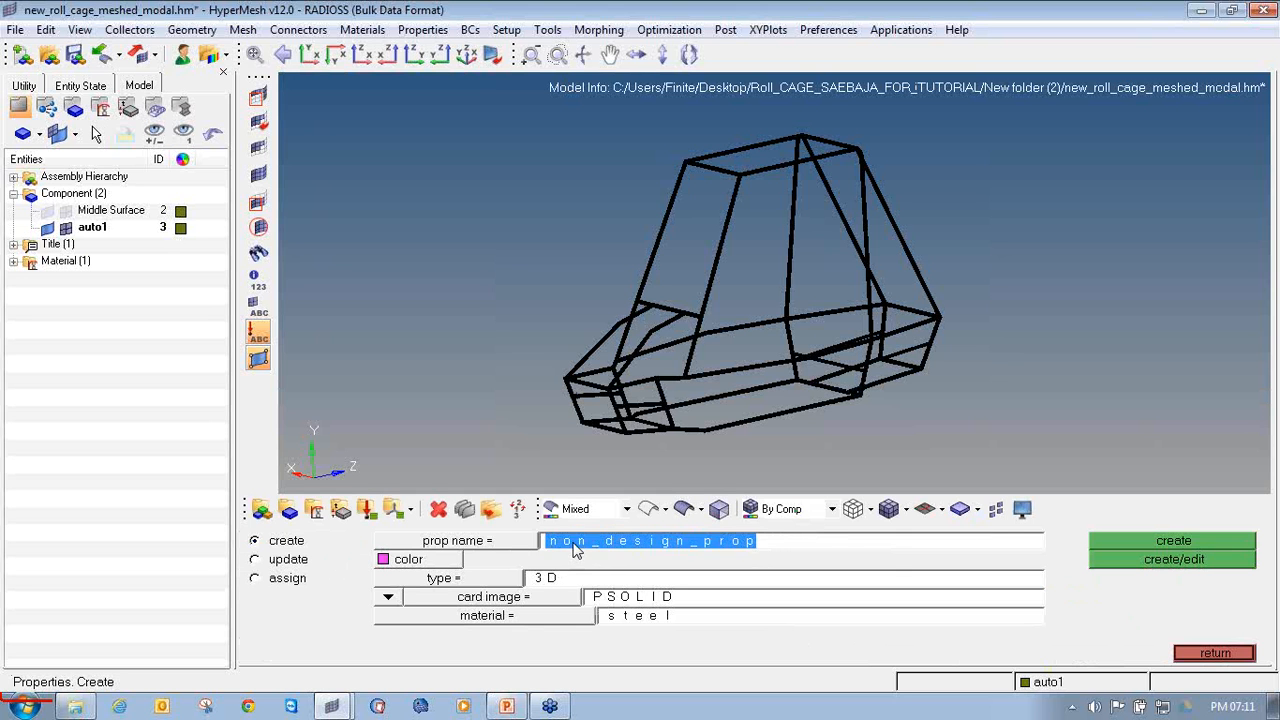
type("roll_cage")
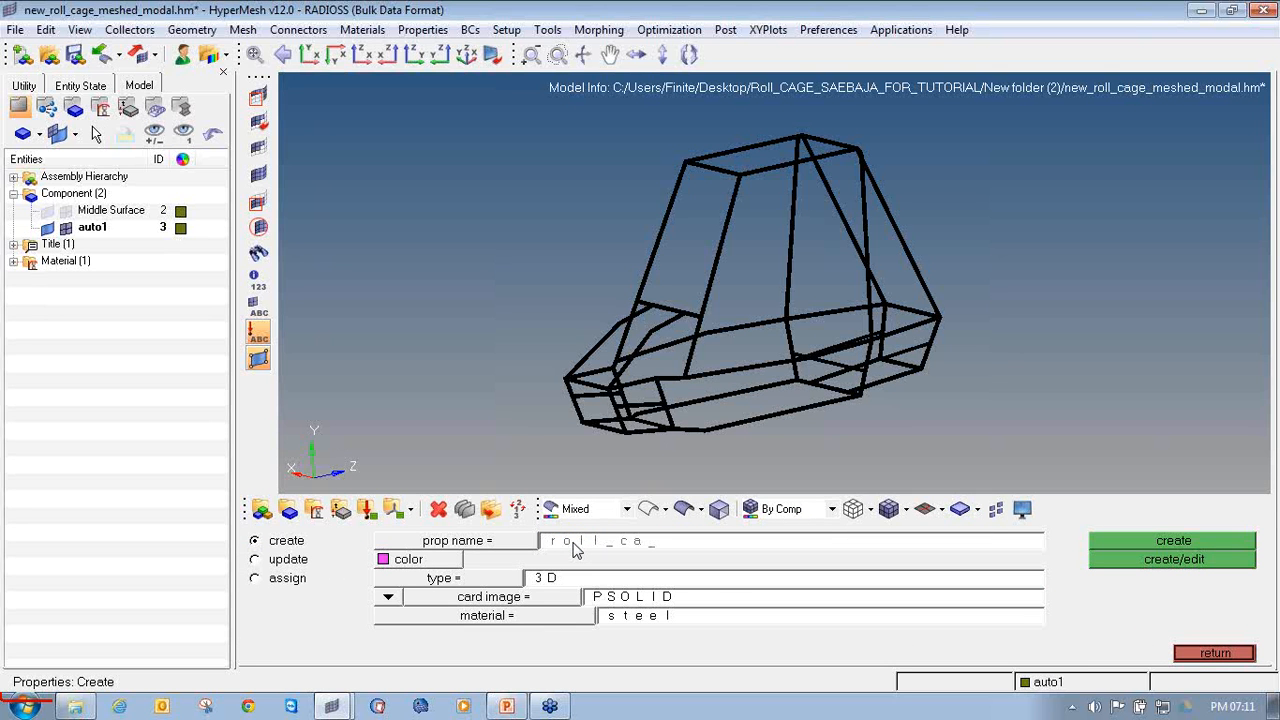
left_click(503, 594)
left_click(487, 636)
left_click(510, 597)
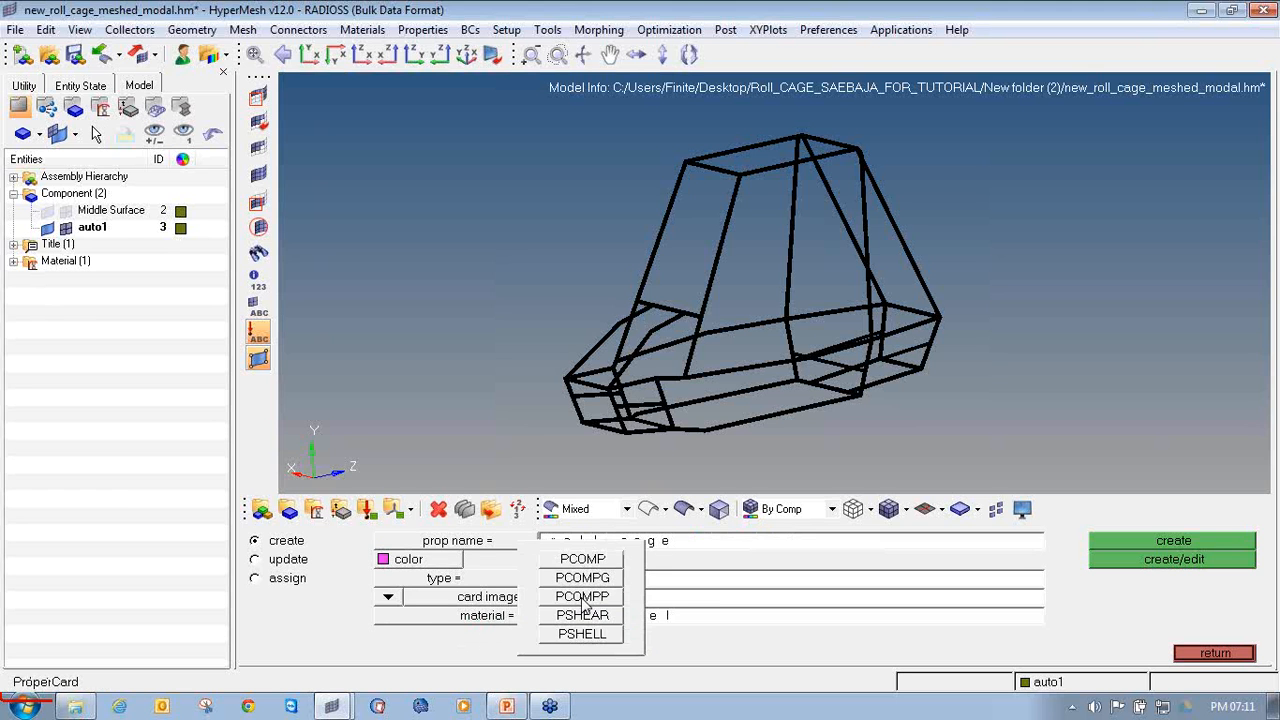
left_click(583, 634)
left_click(551, 614)
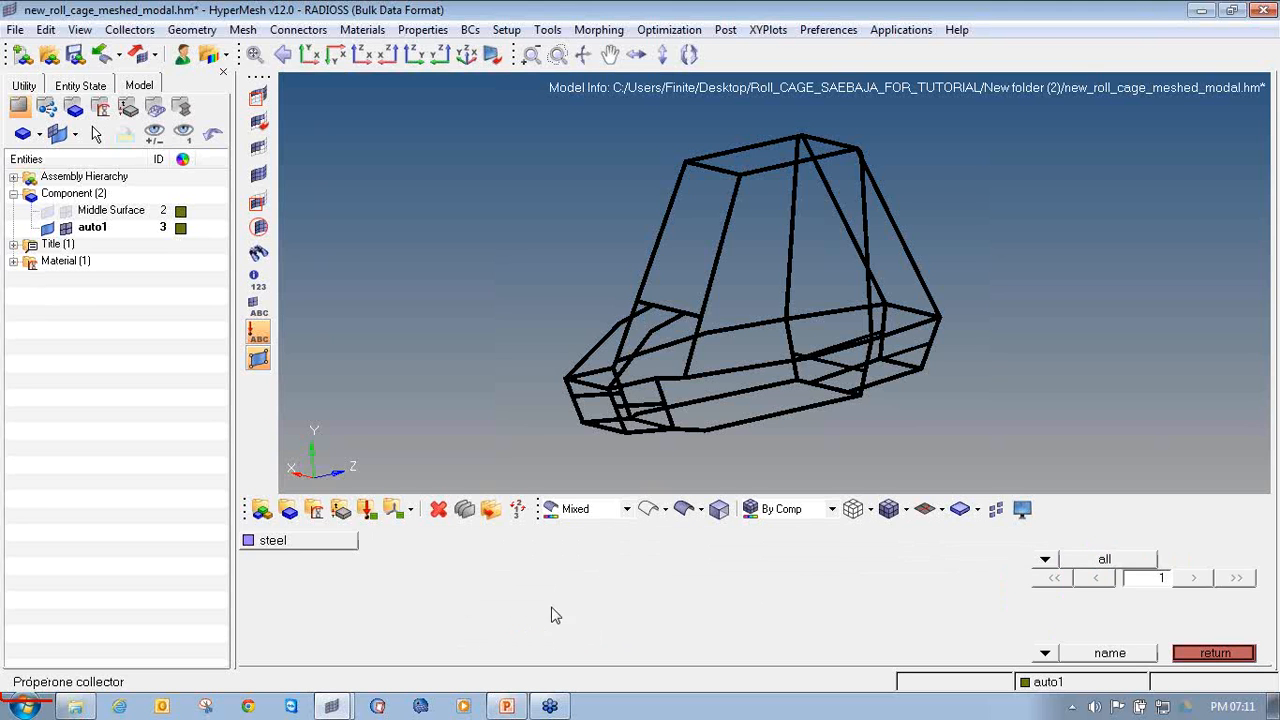
left_click(288, 581)
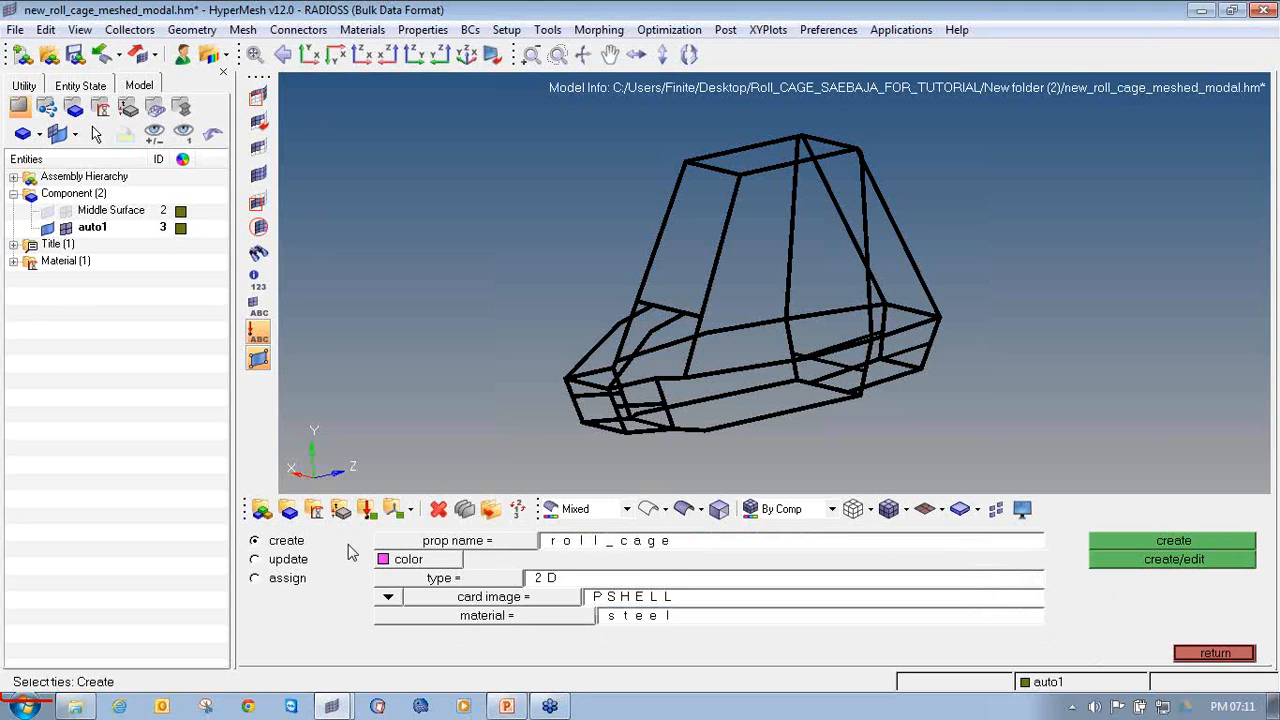
Create the roll_cage property and set its shell thickness T to 3.
left_click(1157, 562)
left_click(608, 412)
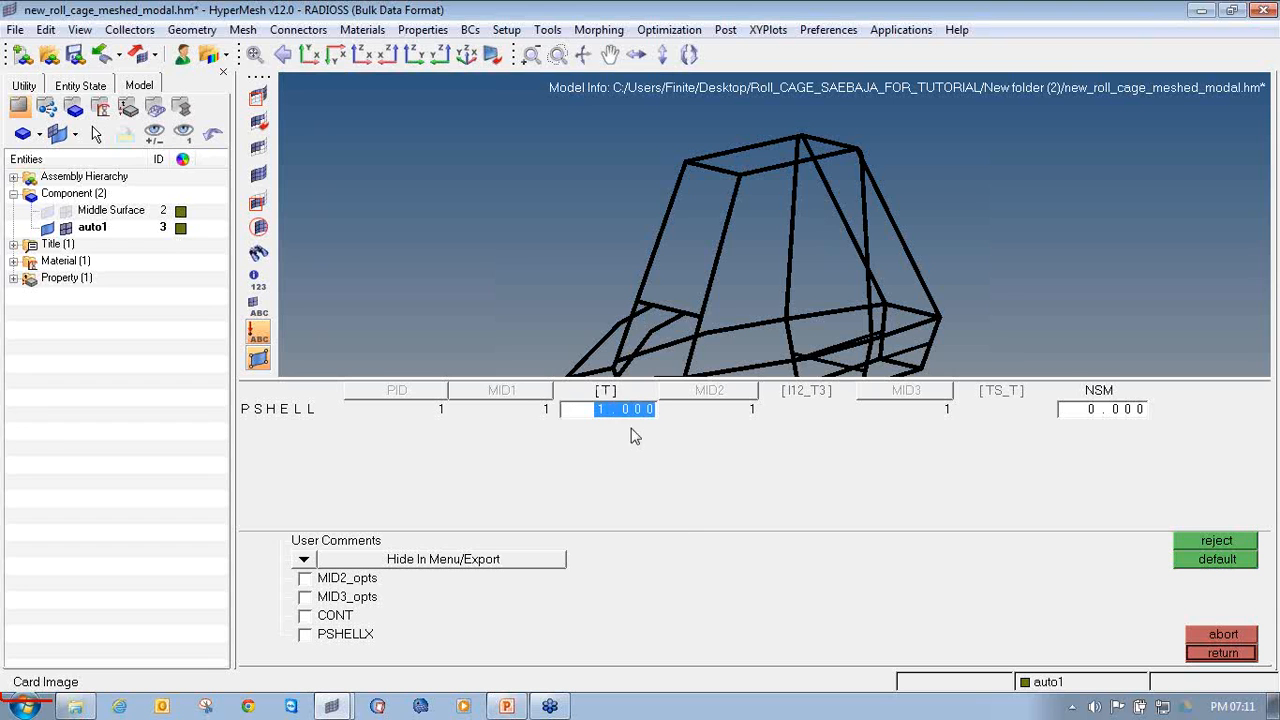
type("3")
key("Return")
left_click(1224, 653)
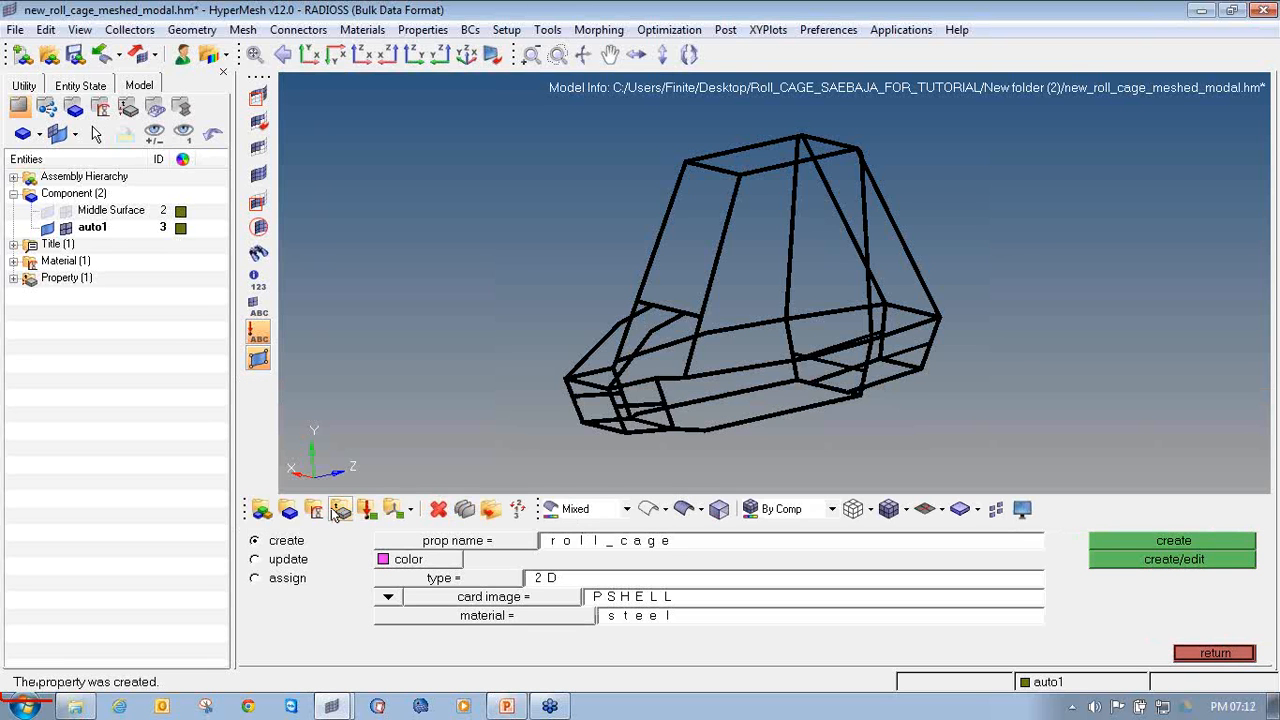
Update the auto1 component to use the roll_cage property.
left_click(340, 512)
left_click(420, 545)
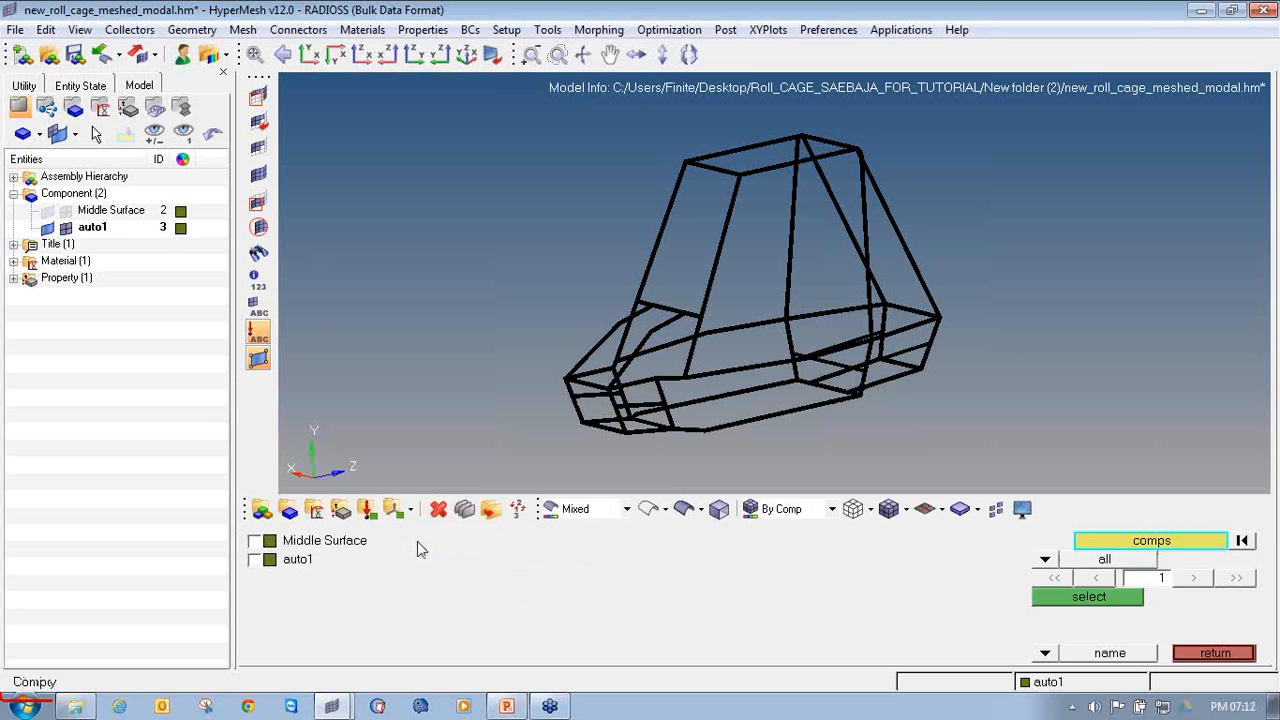
left_click(287, 560)
left_click(1089, 596)
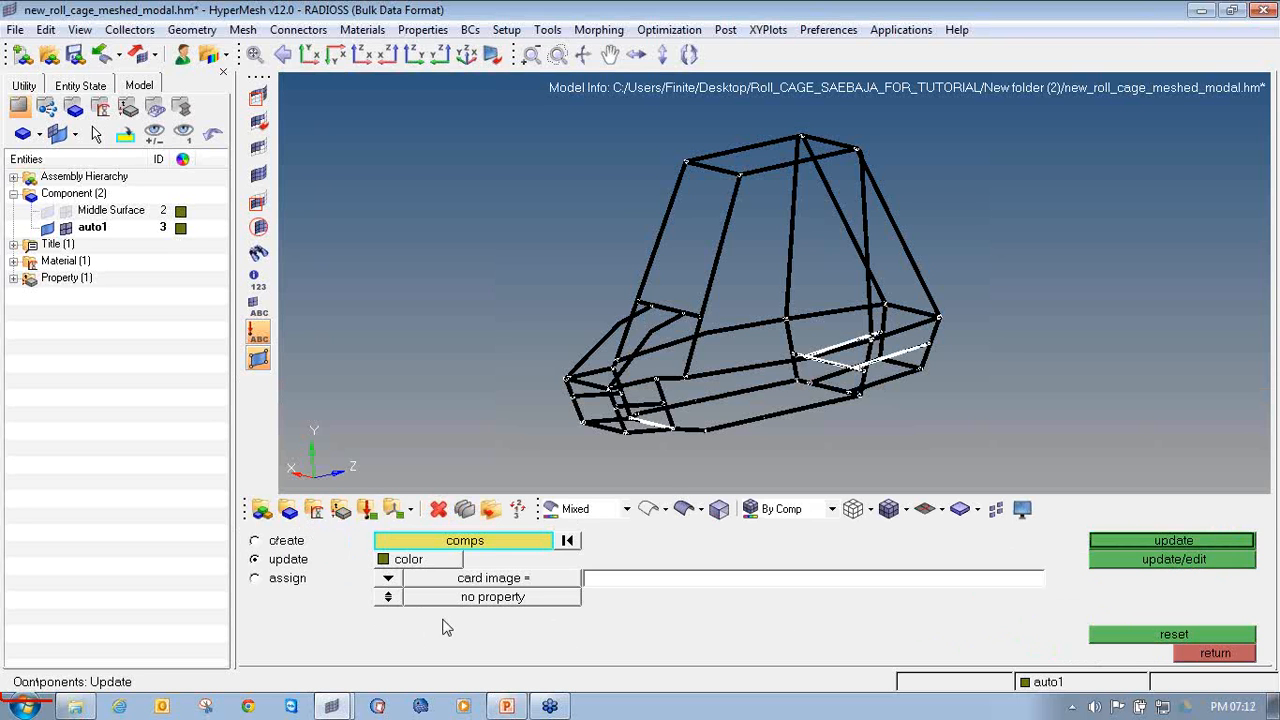
left_click(388, 599)
left_click(486, 597)
left_click(290, 540)
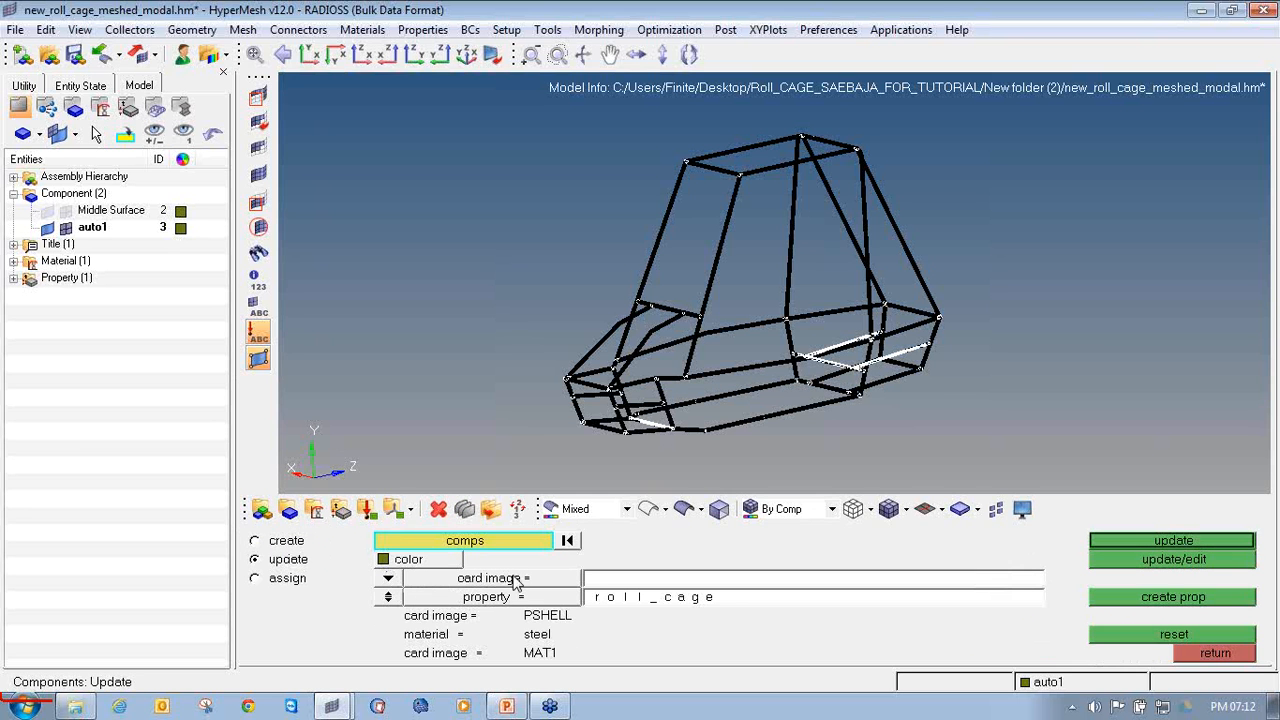
left_click(1107, 541)
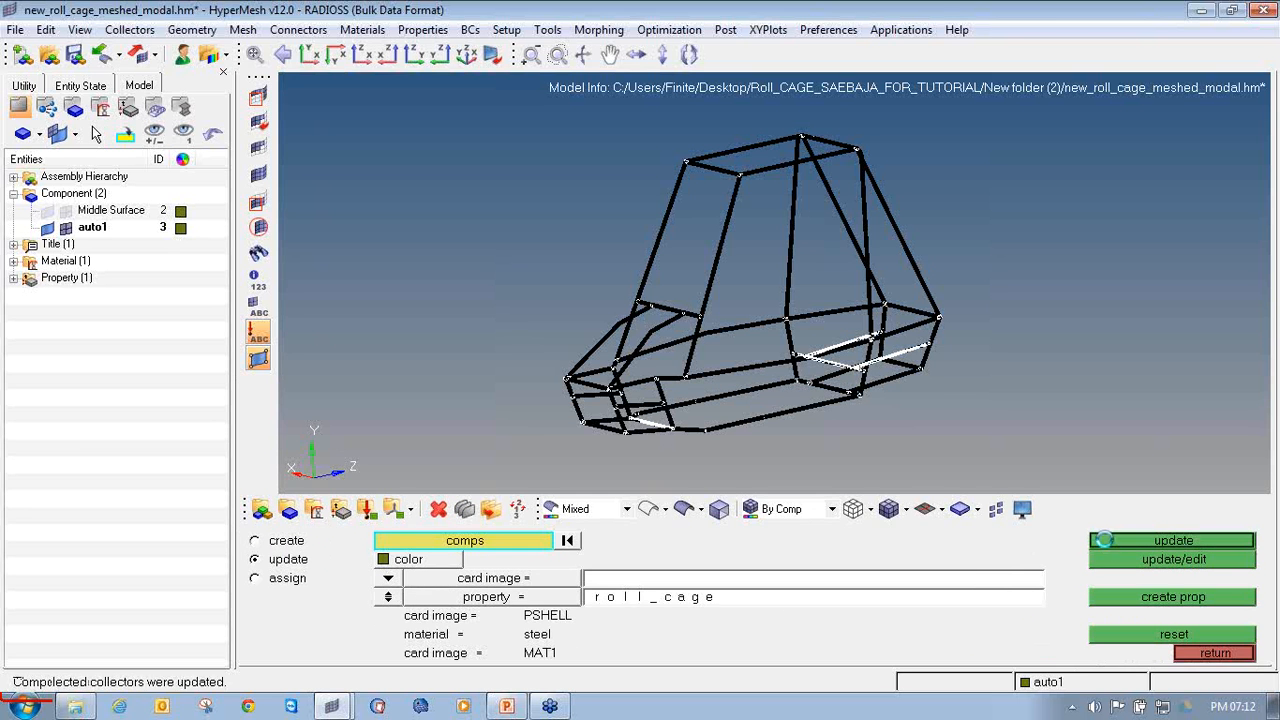
left_click(1205, 655)
left_click(1205, 655)
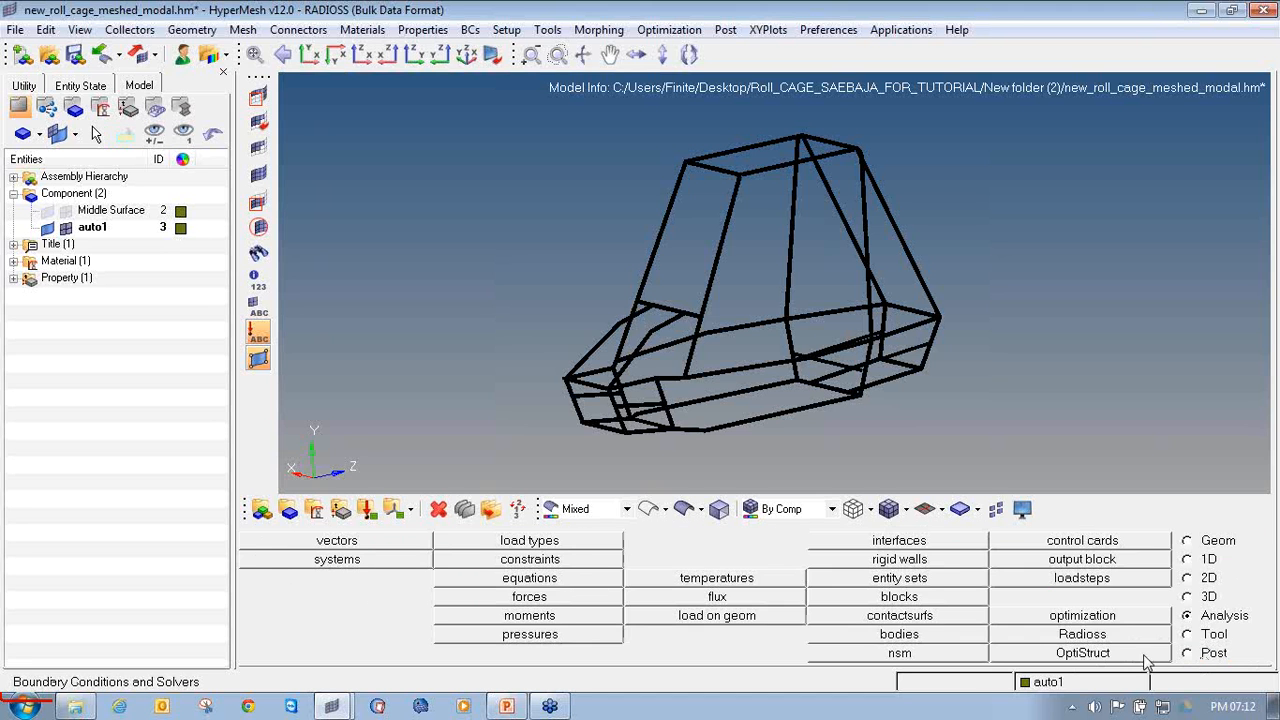
Create a load collector named eirglr with the EIGRL card image.
left_click(366, 509)
left_click(638, 546)
type("e i r g l r")
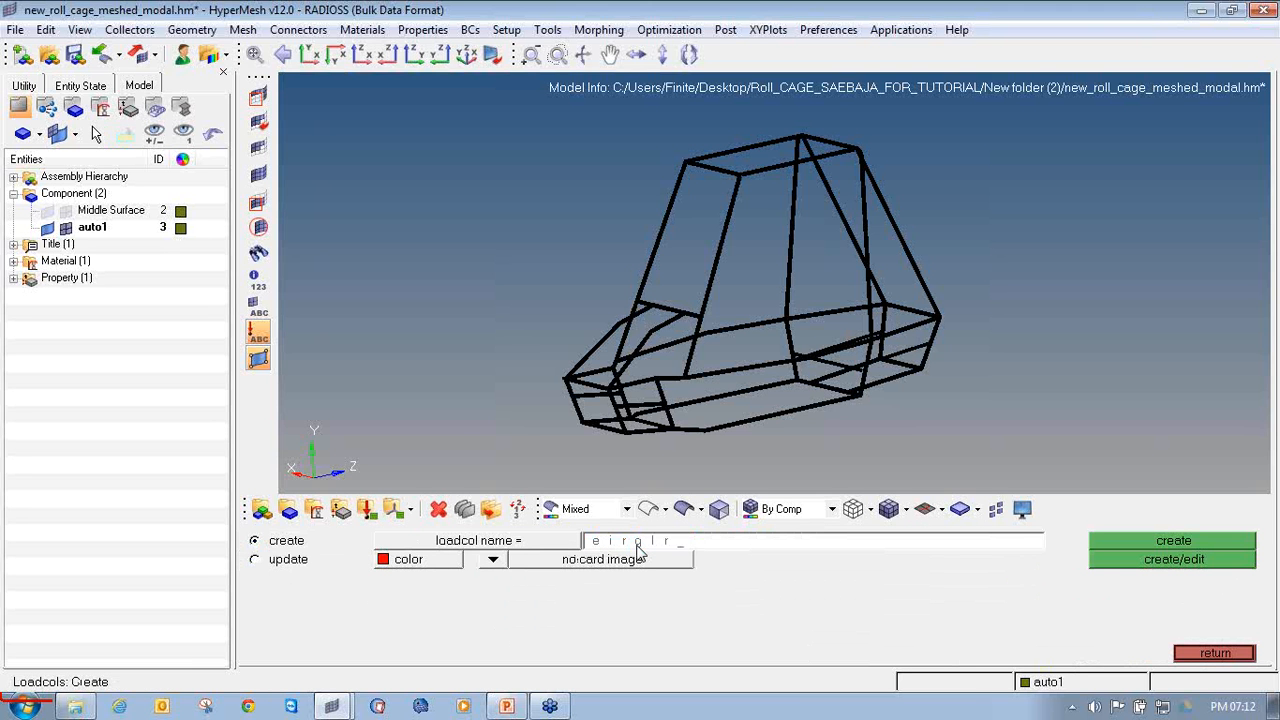
left_click(492, 559)
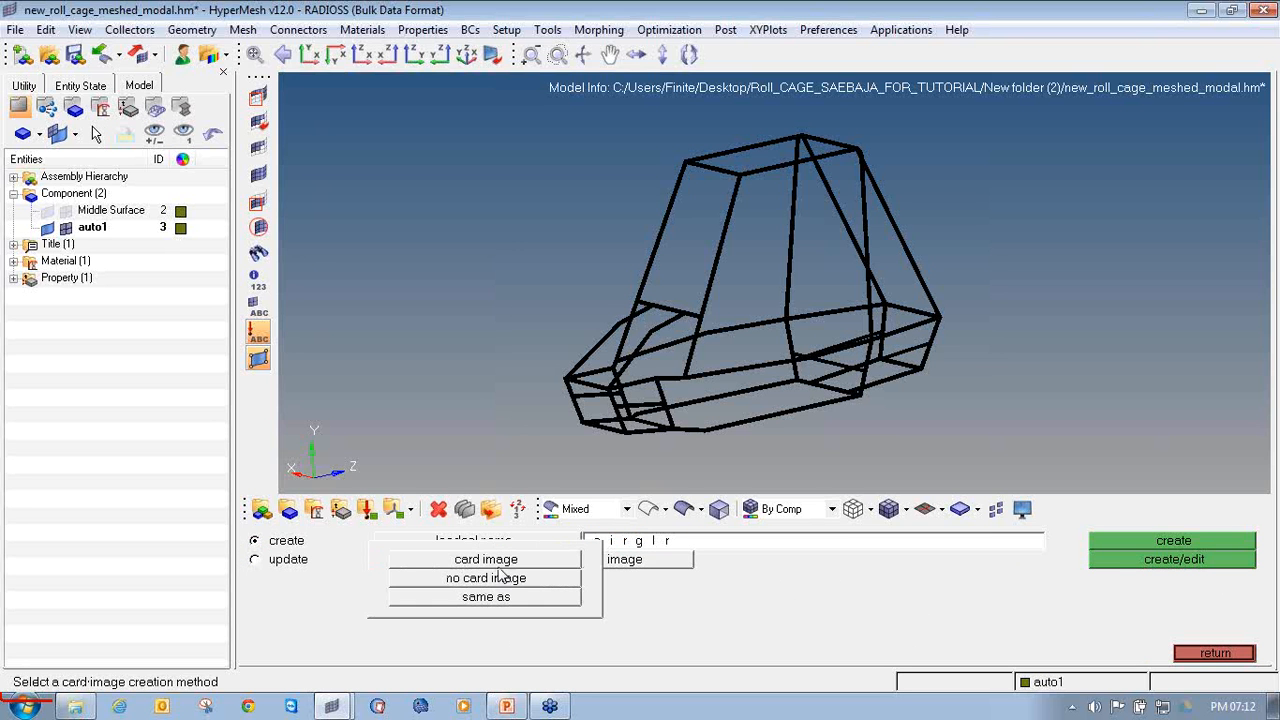
left_click(503, 567)
left_click(532, 568)
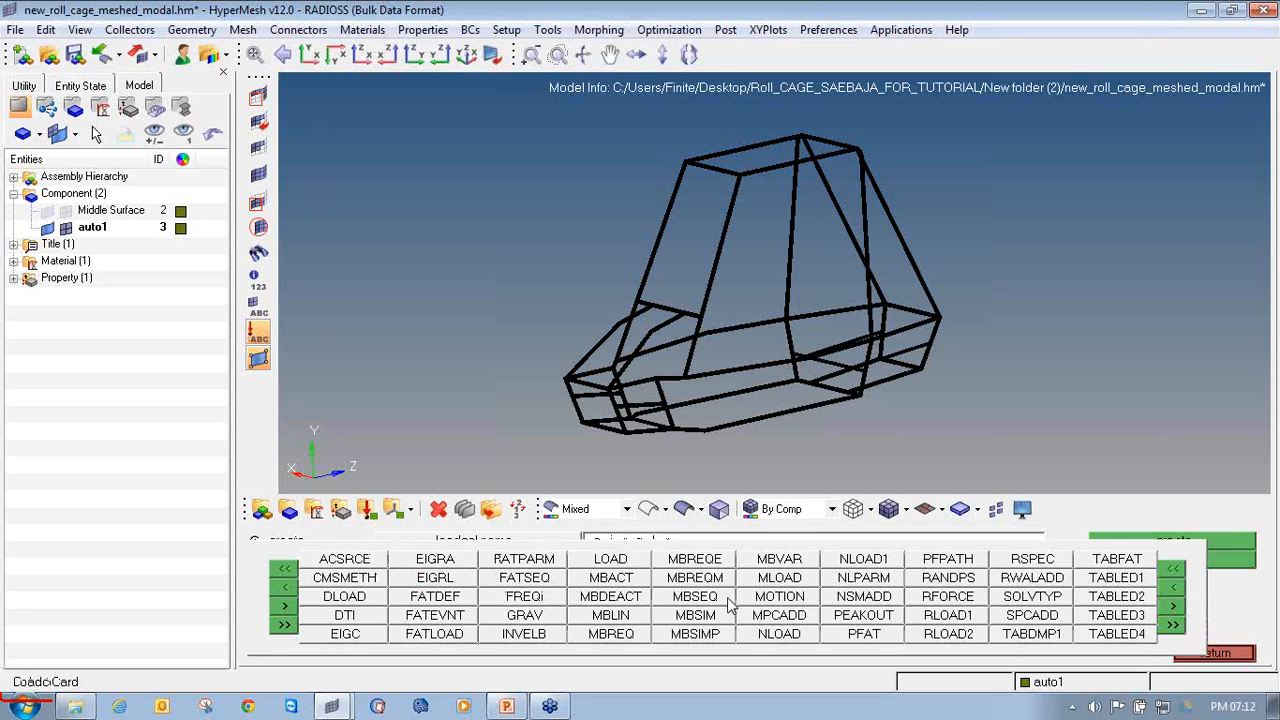
left_click(464, 583)
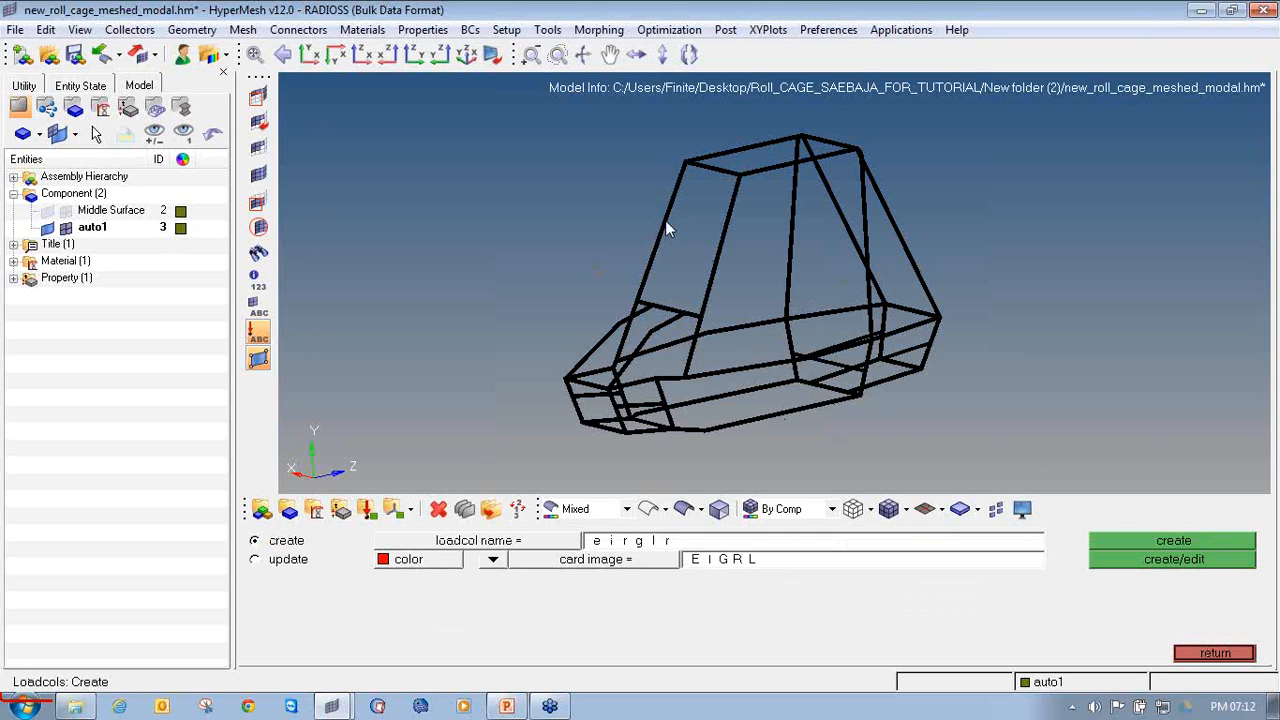
left_click(1222, 542)
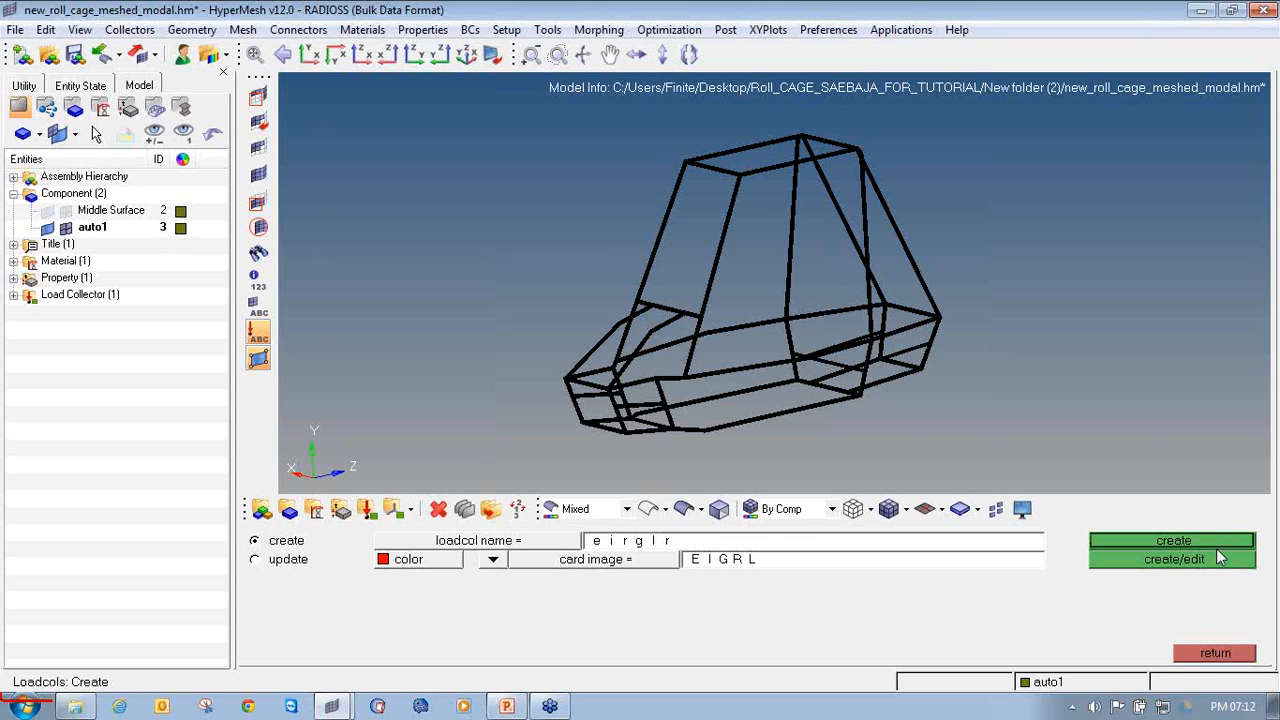
left_click(1212, 653)
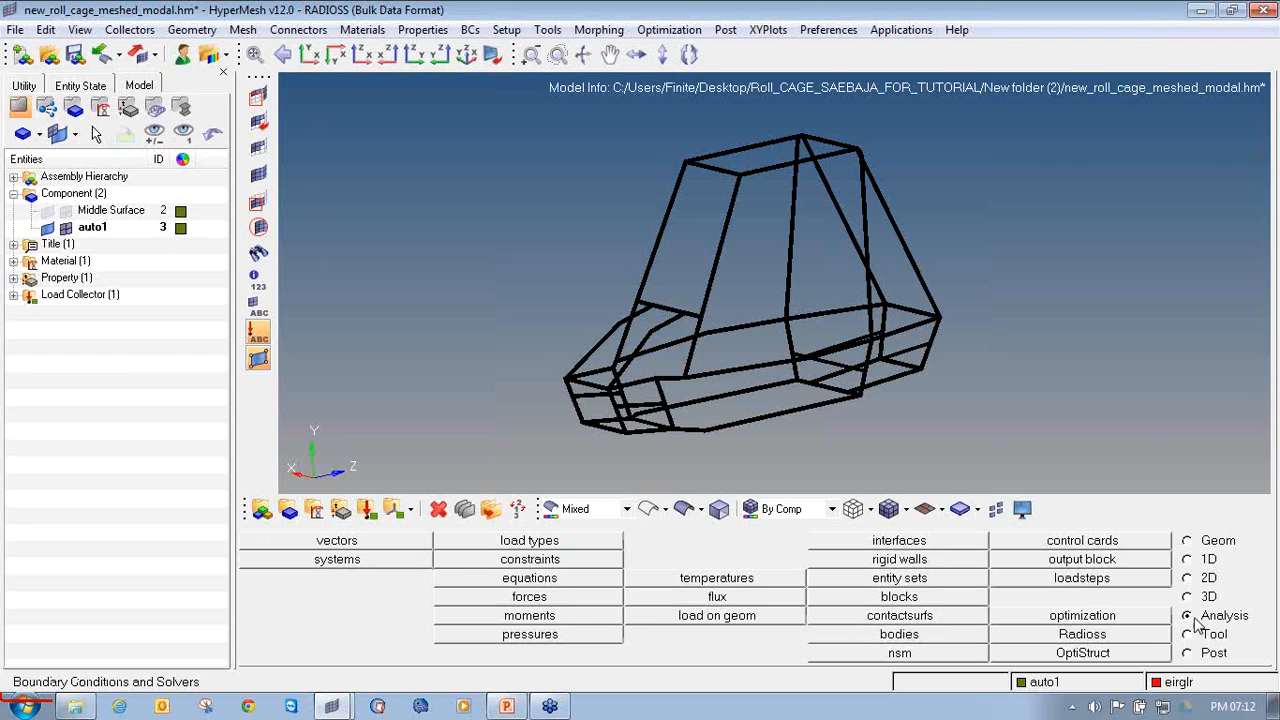
Define a load step named test with normal modes as its analysis type.
left_click(1095, 580)
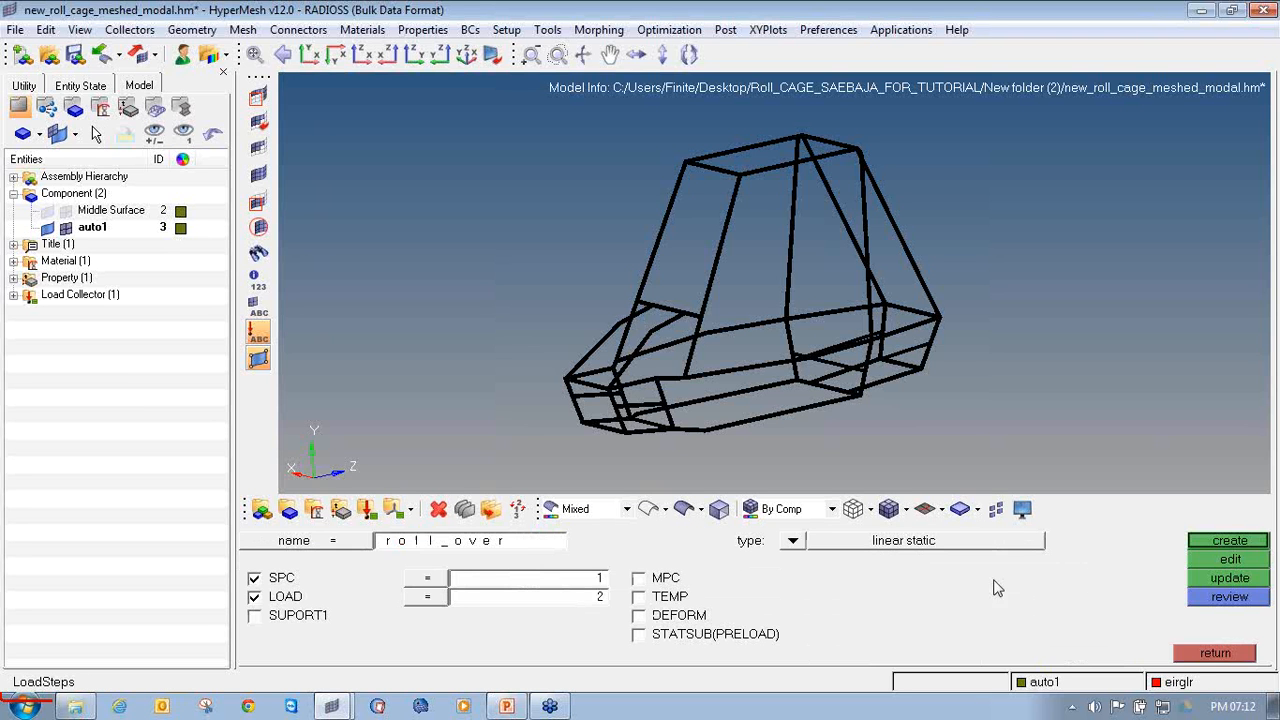
left_click(537, 546)
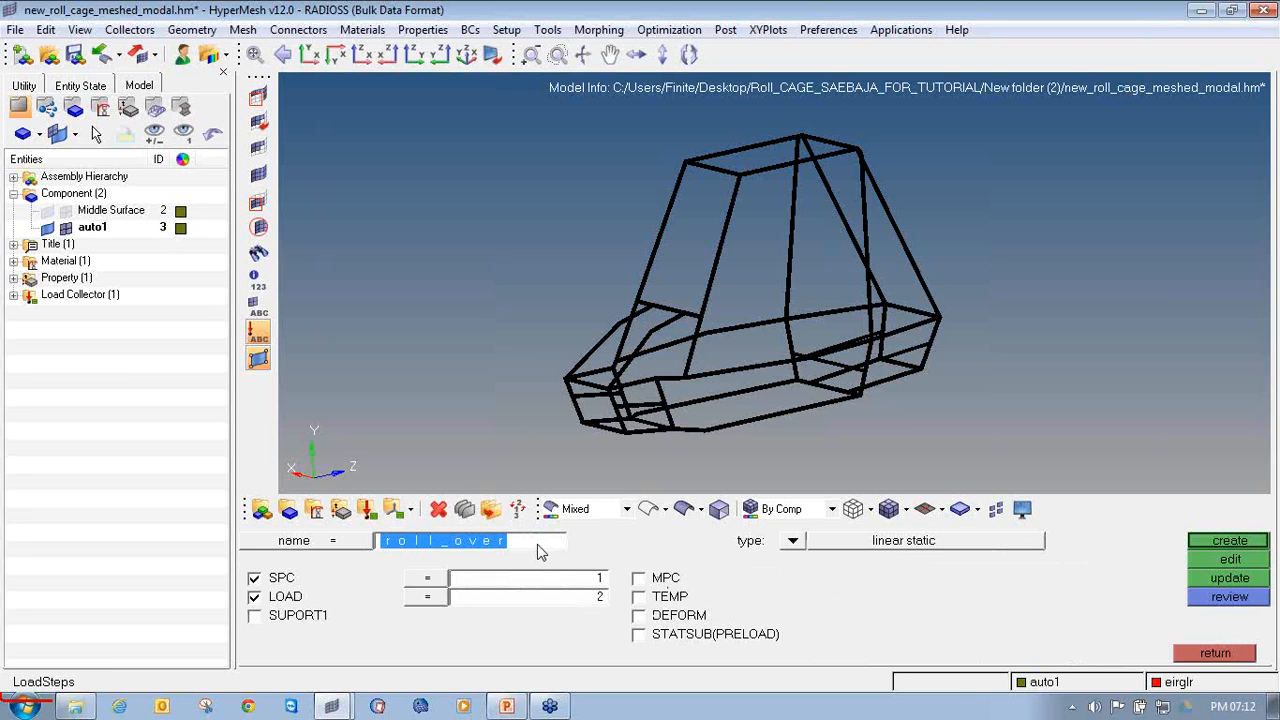
type("rol")
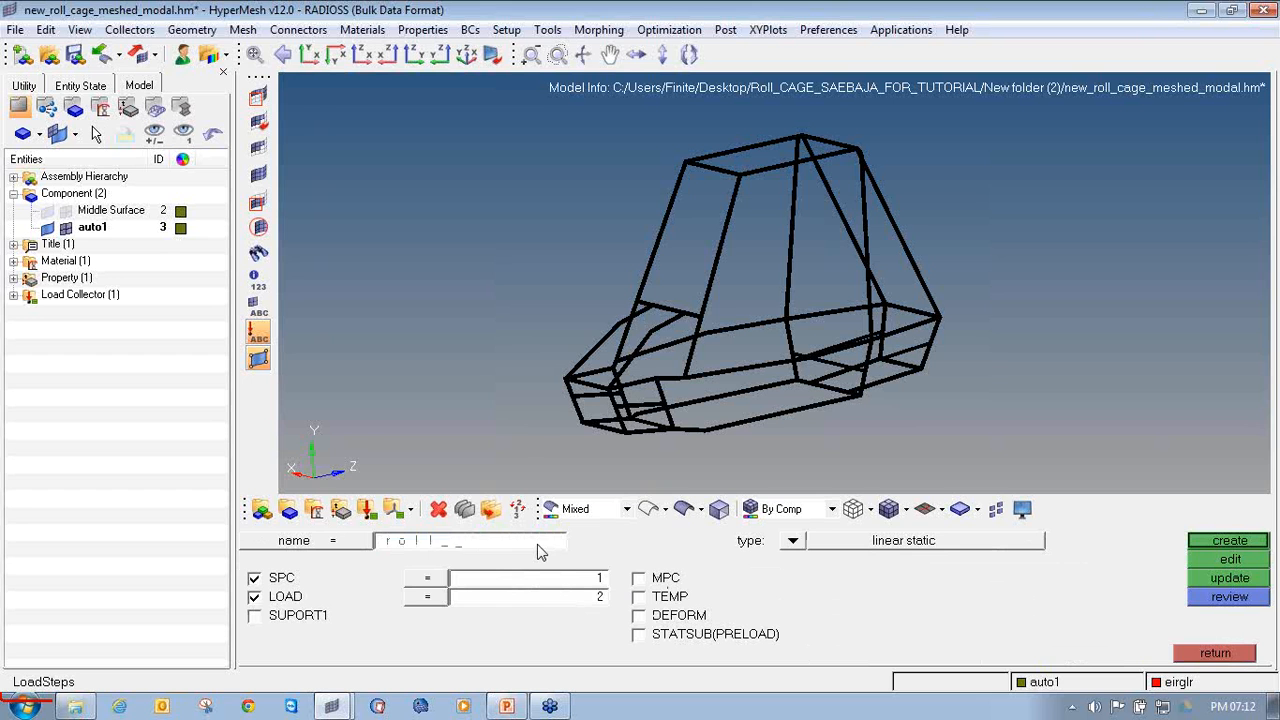
key("BackSpace")
key("BackSpace")
key("BackSpace")
type("test")
left_click(792, 541)
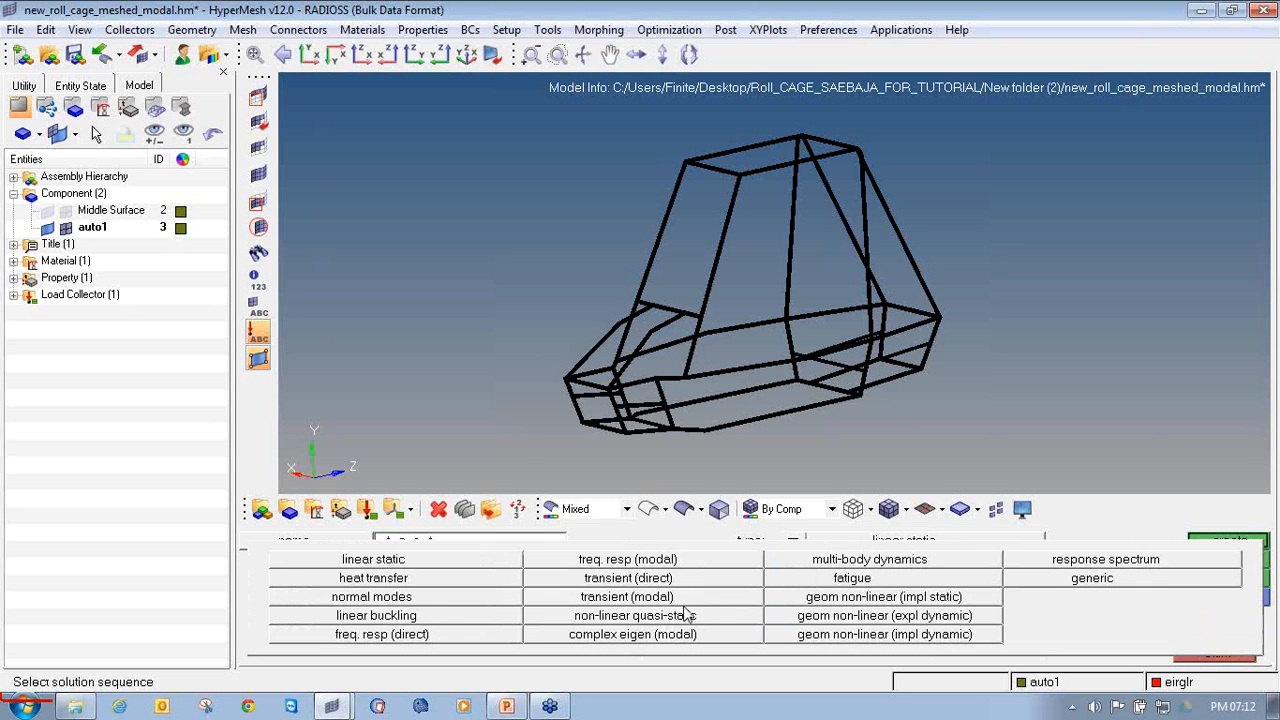
left_click(435, 599)
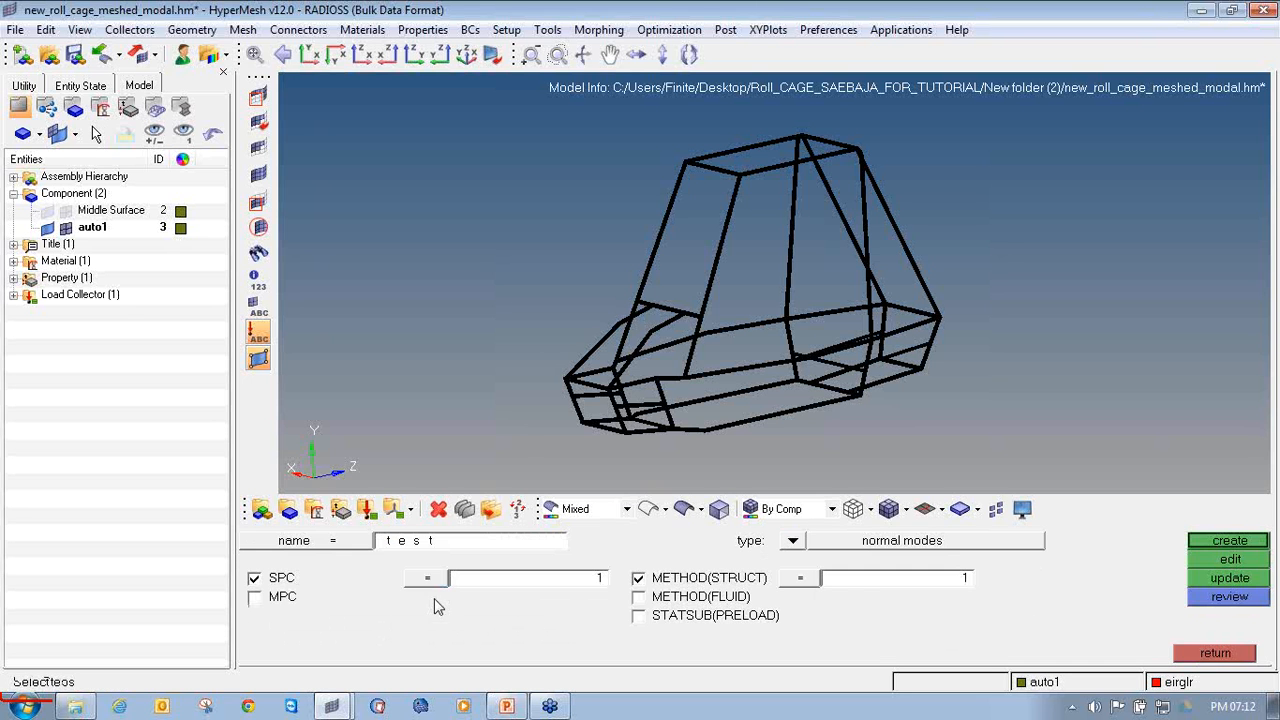
Turn off SPC, assign the eirglr load collector to METHOD(STRUCT), and create the load step.
left_click(270, 585)
left_click(806, 580)
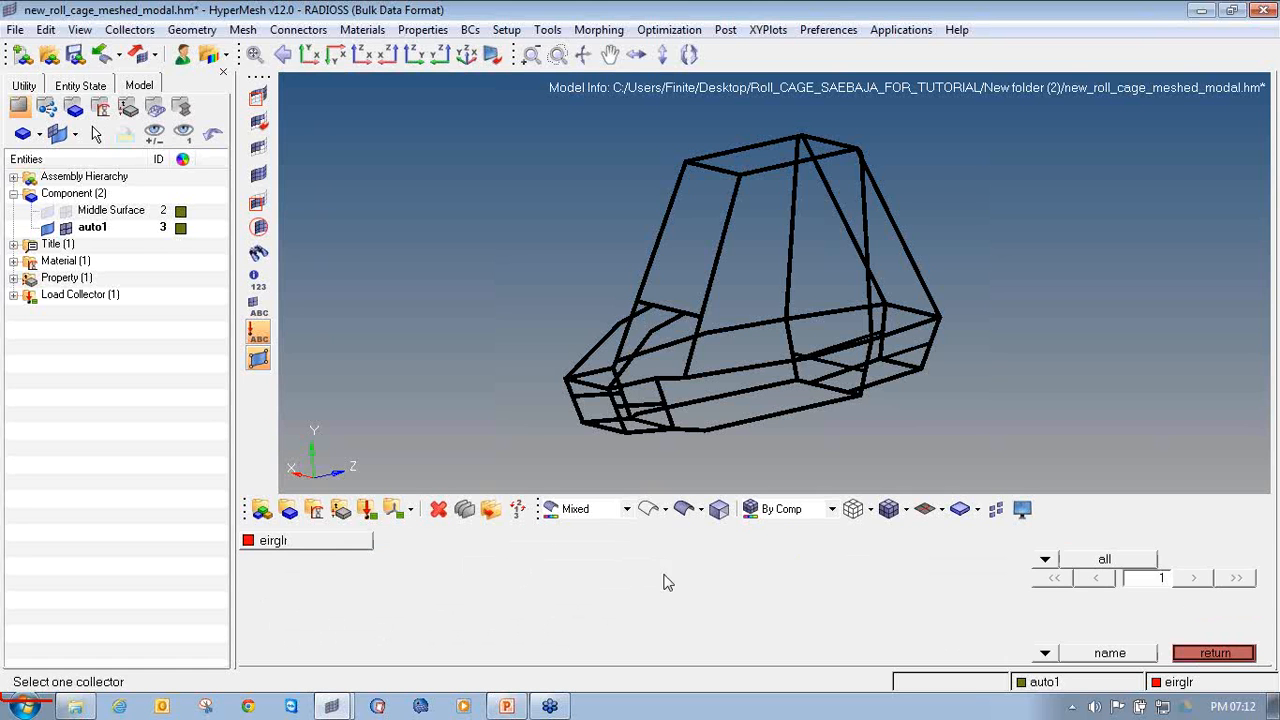
left_click(350, 548)
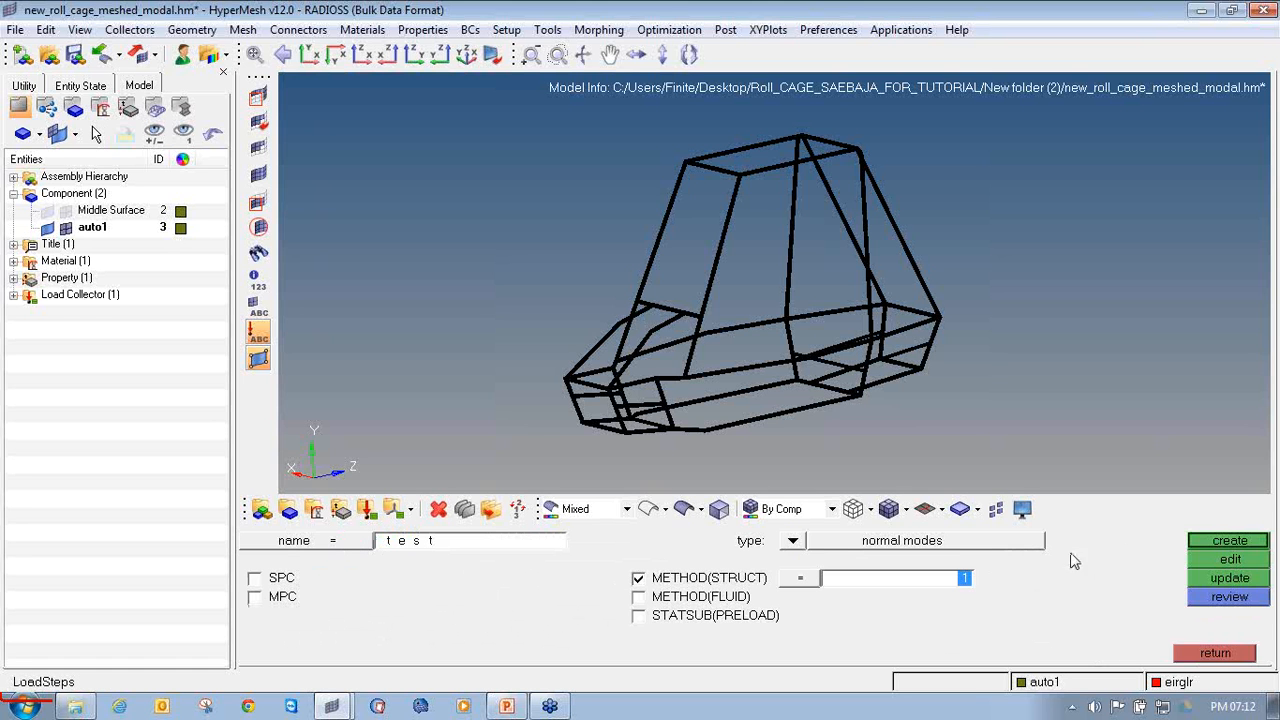
left_click(1208, 542)
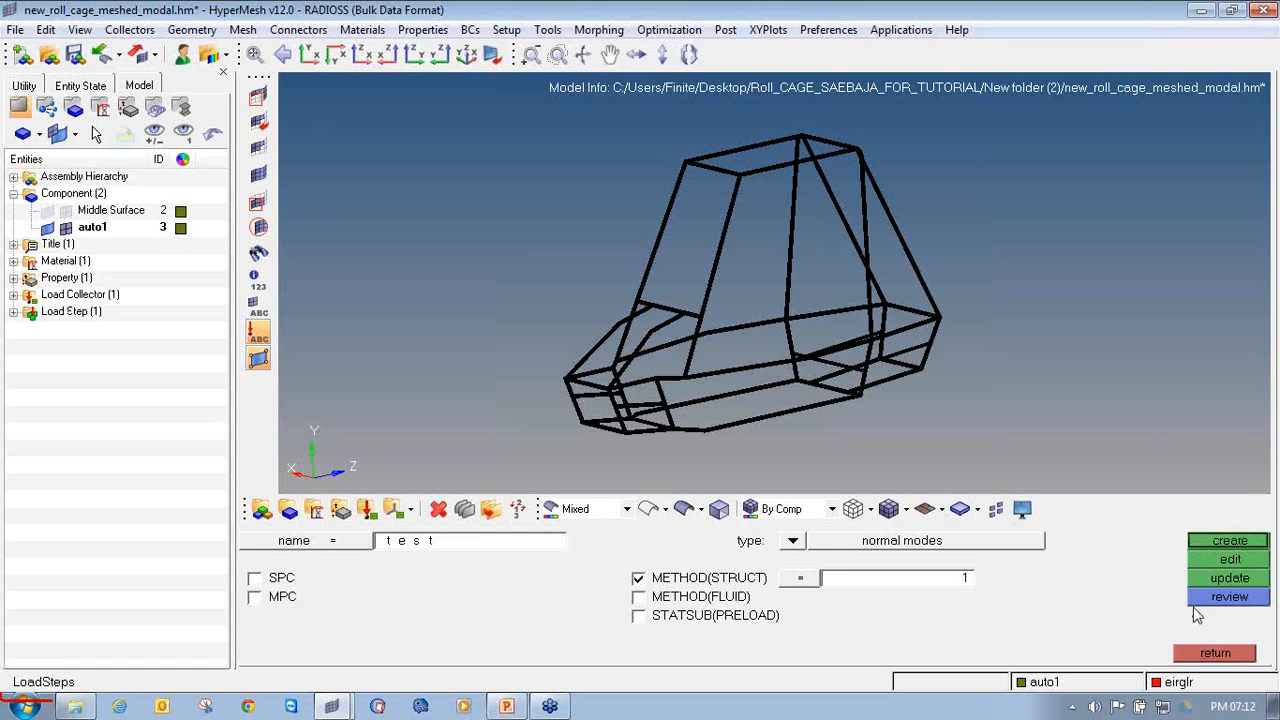
left_click(1213, 653)
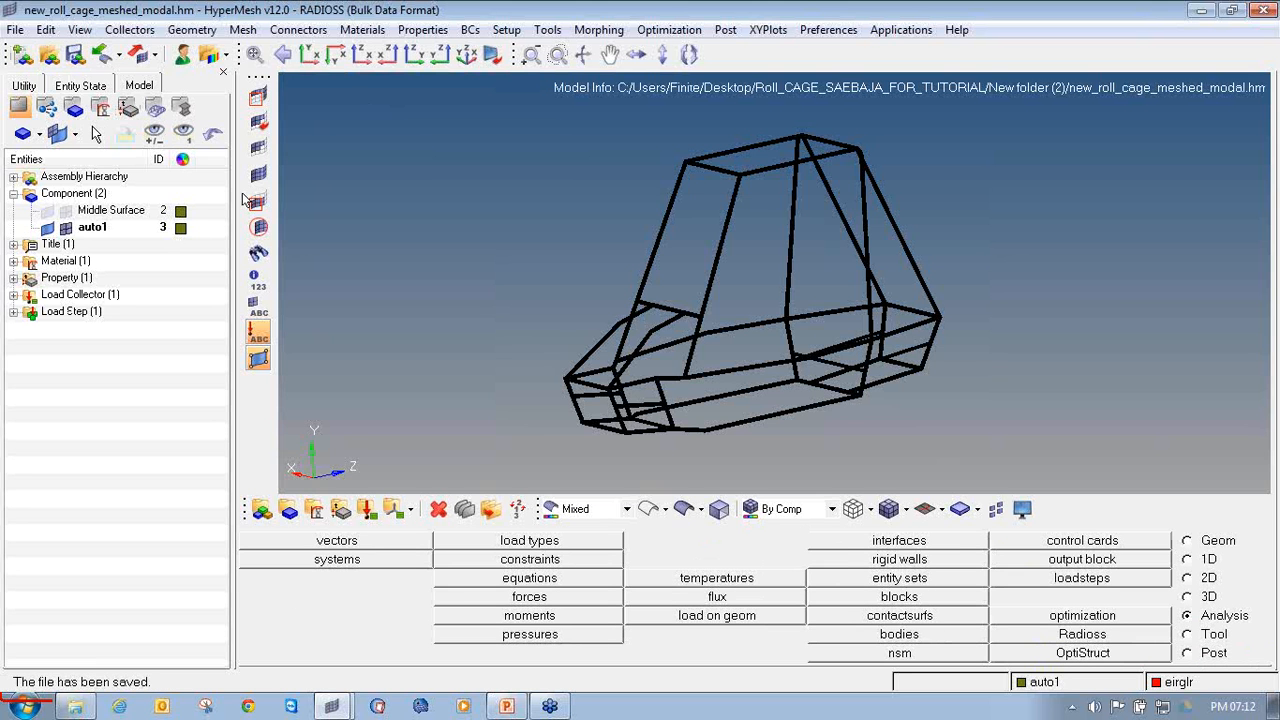
Set the Radioss run option to analysis and run the solver on new_roll_cage_meshed_modal.fem.
left_click(1150, 636)
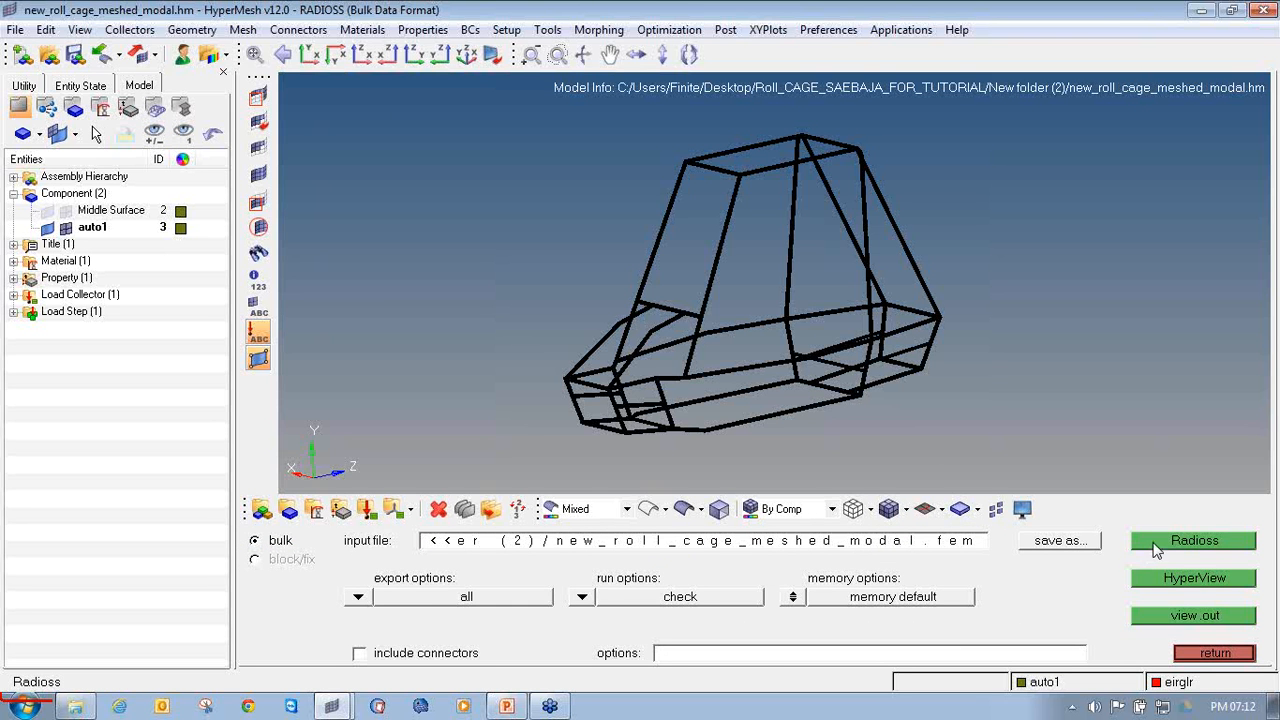
left_click(596, 598)
left_click(630, 598)
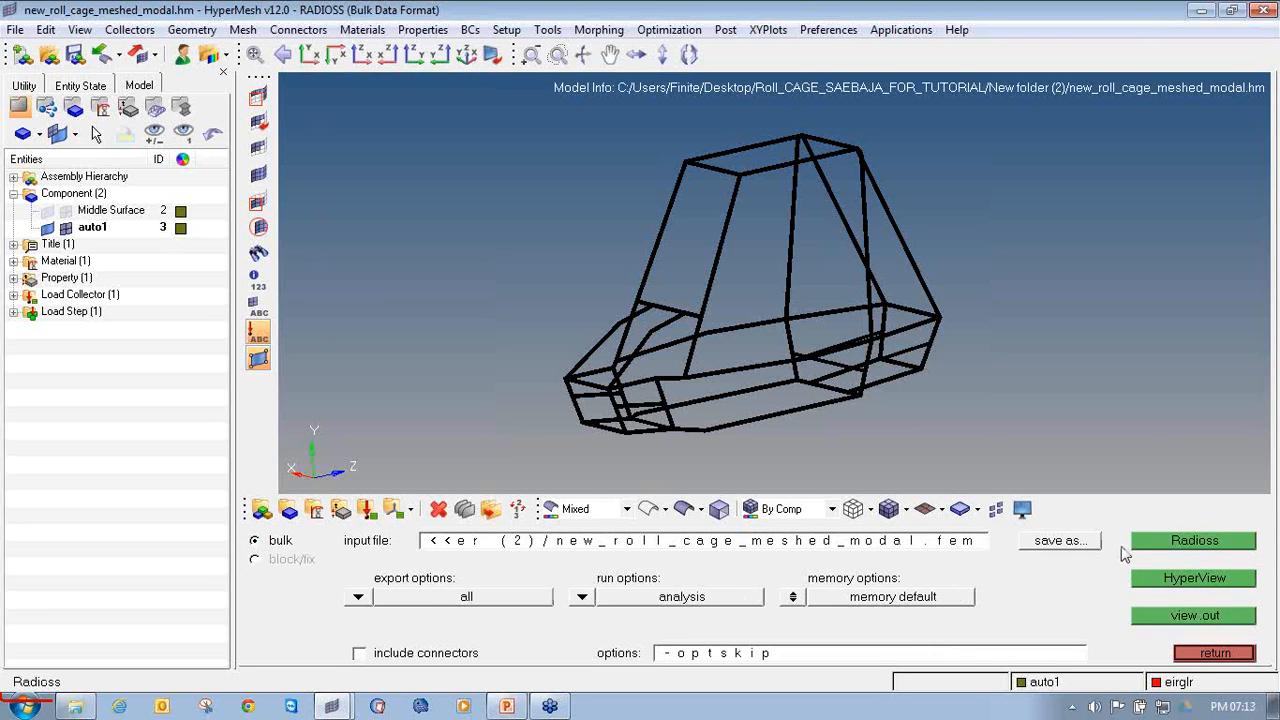
left_click(1152, 540)
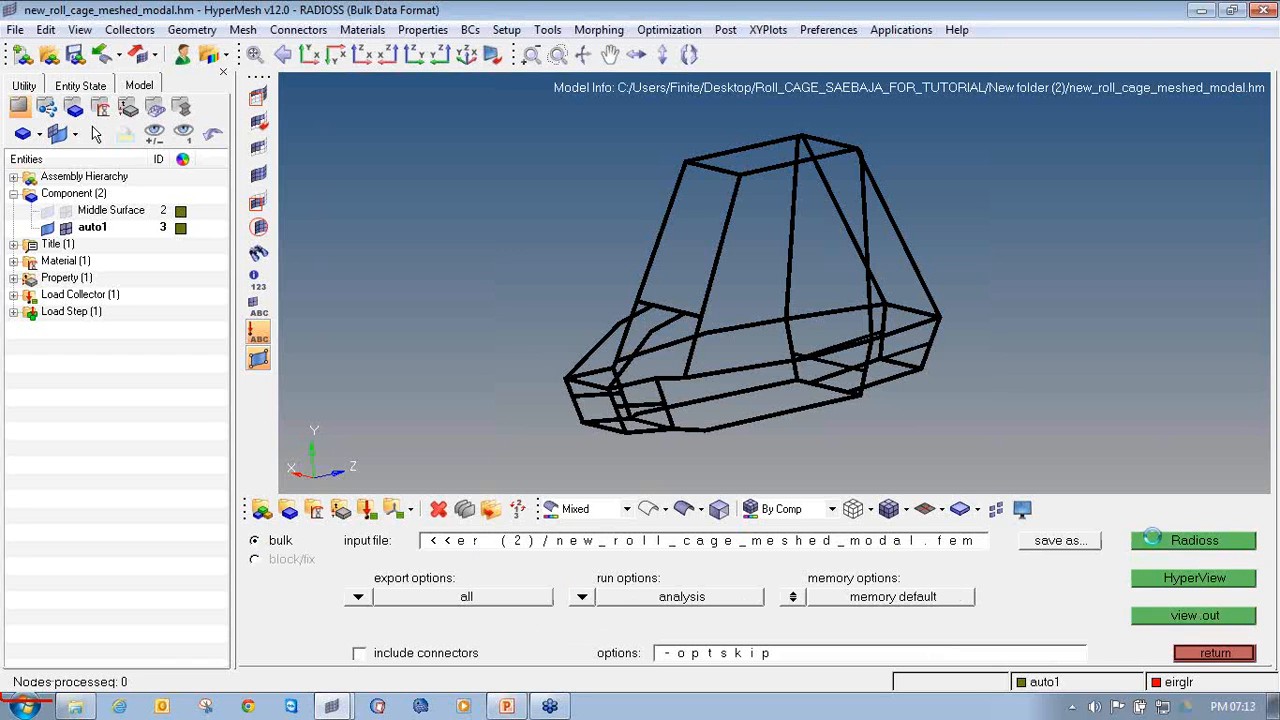
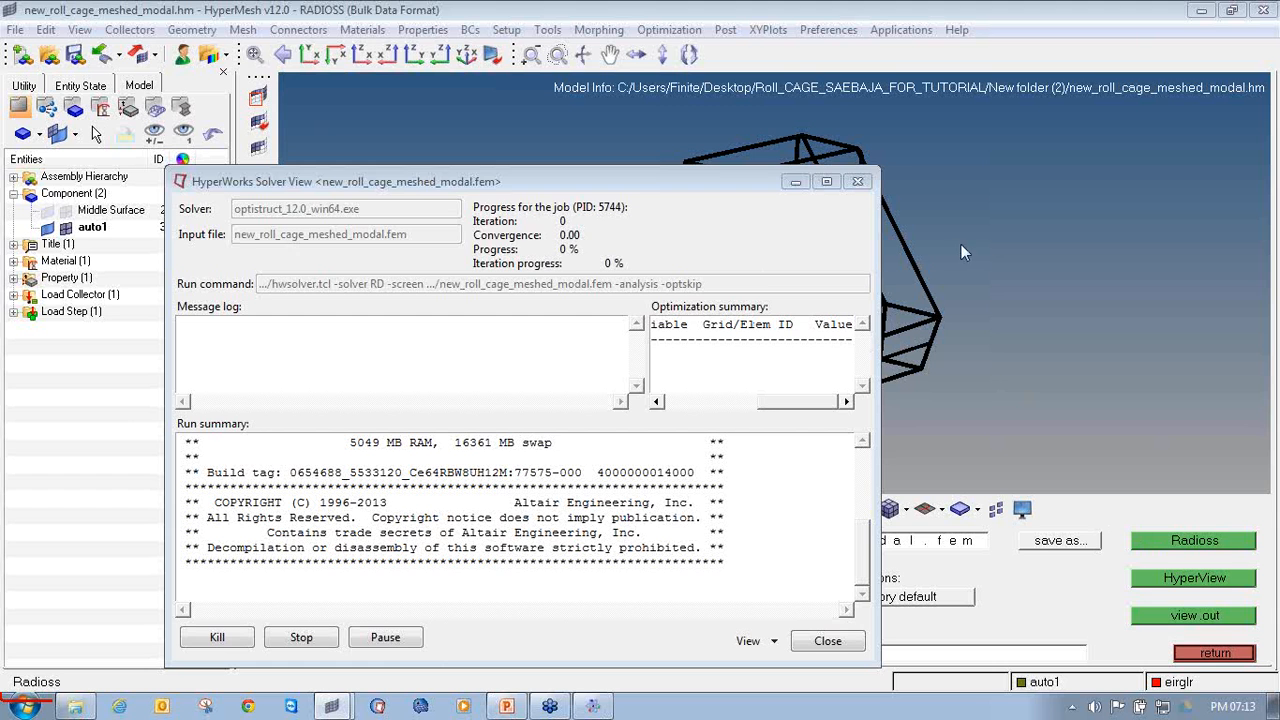
Count all FE entities in the roll cage model.
left_click(968, 342)
left_click(1199, 652)
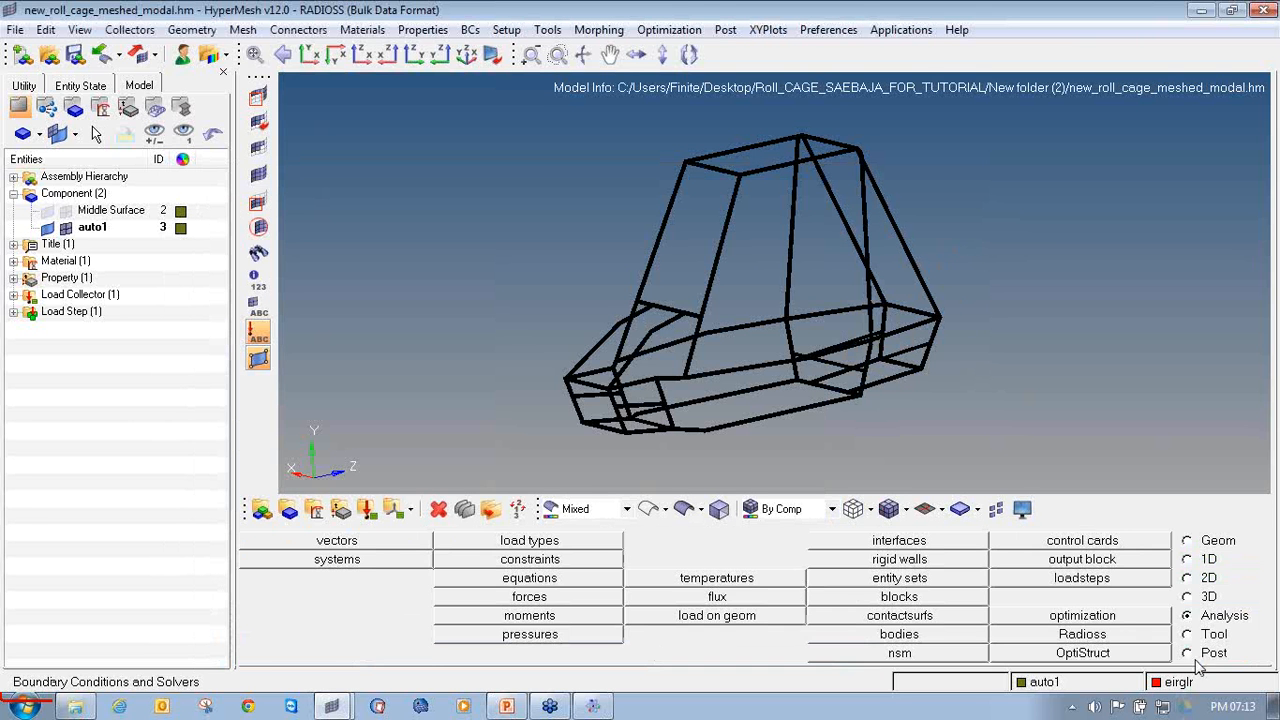
left_click(1188, 634)
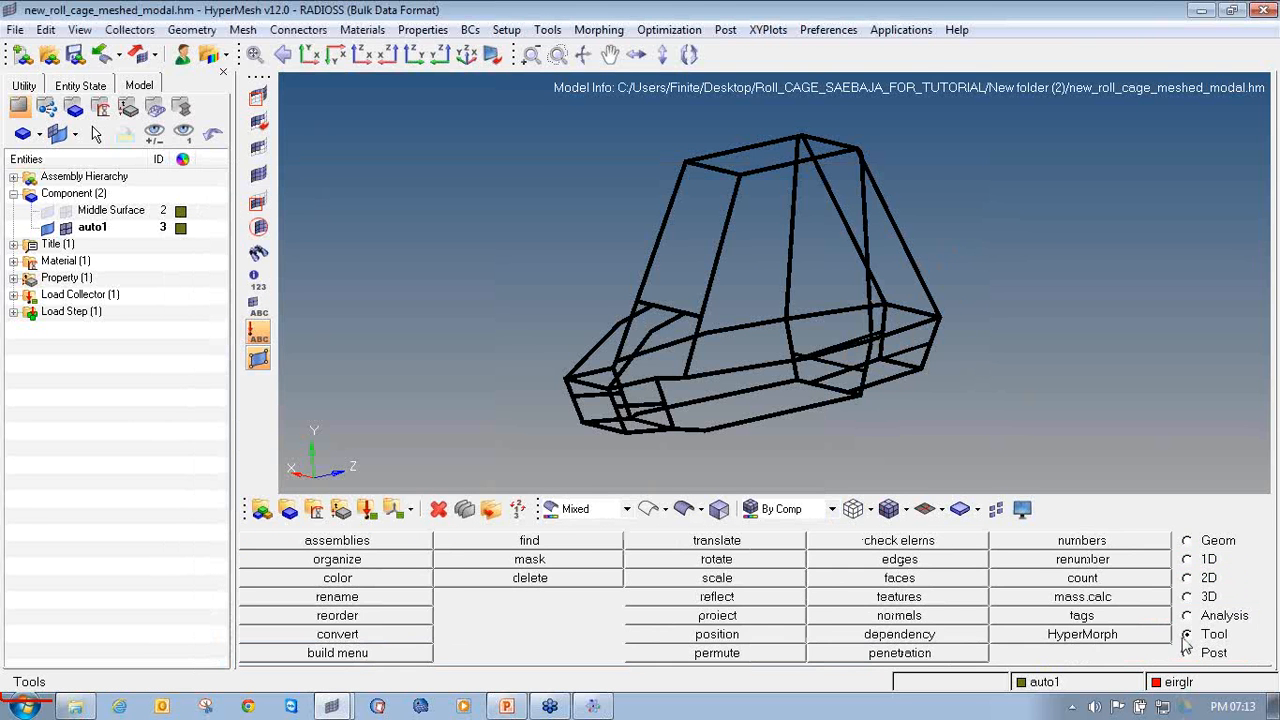
left_click(1067, 587)
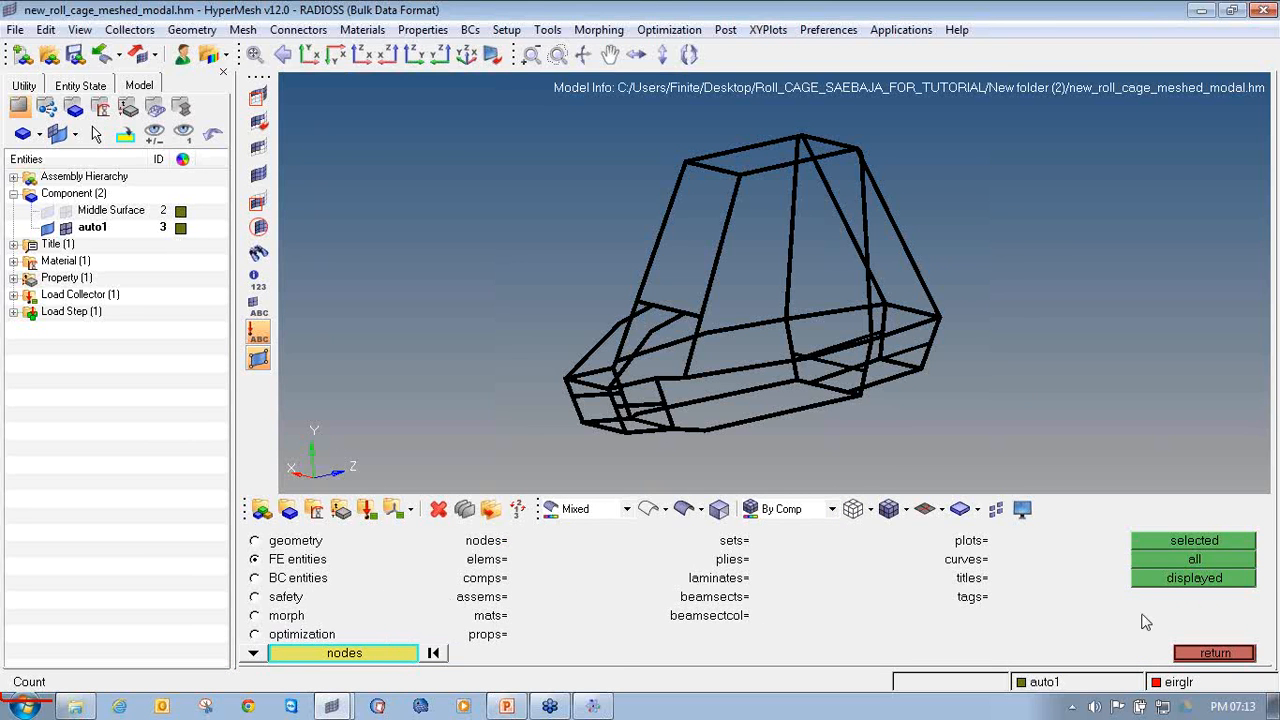
left_click(1213, 655)
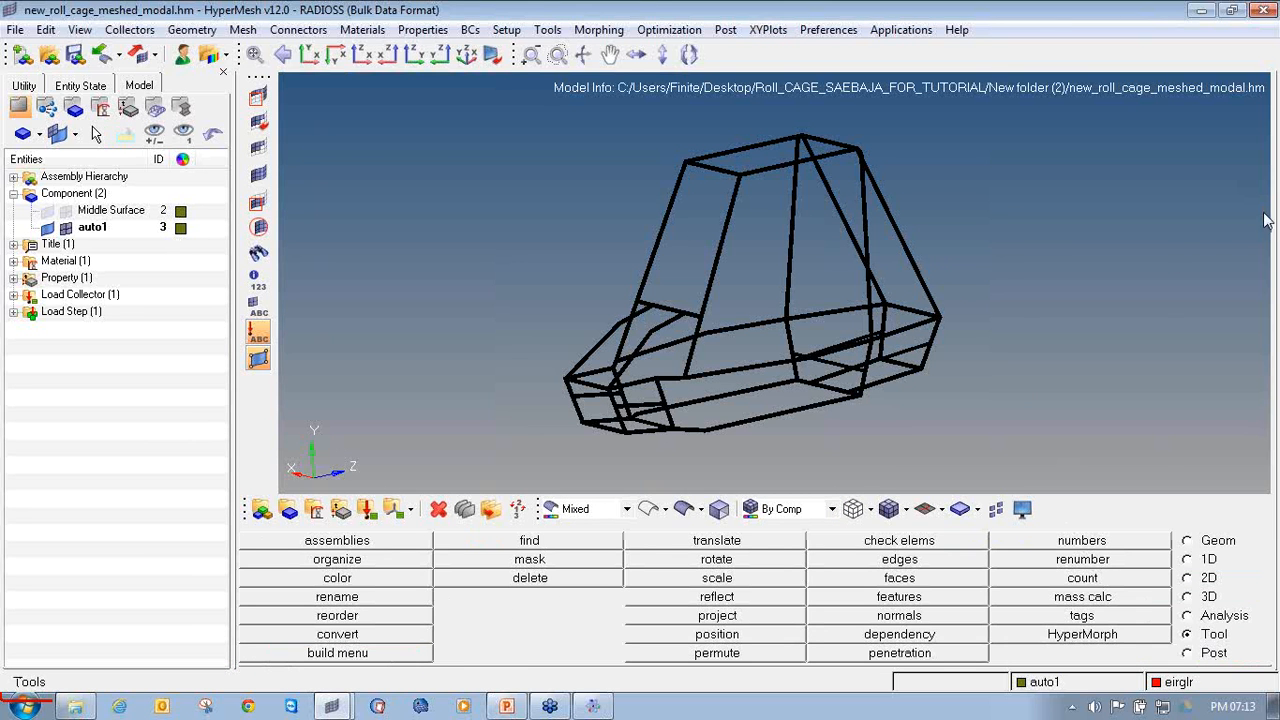
mouse_move(1228, 612)
left_mouse_down()
mouse_move(1178, 626)
mouse_move(1255, 627)
left_mouse_up()
mouse_move(1080, 562)
left_mouse_down()
mouse_move(1122, 574)
mouse_move(1068, 562)
left_mouse_up()
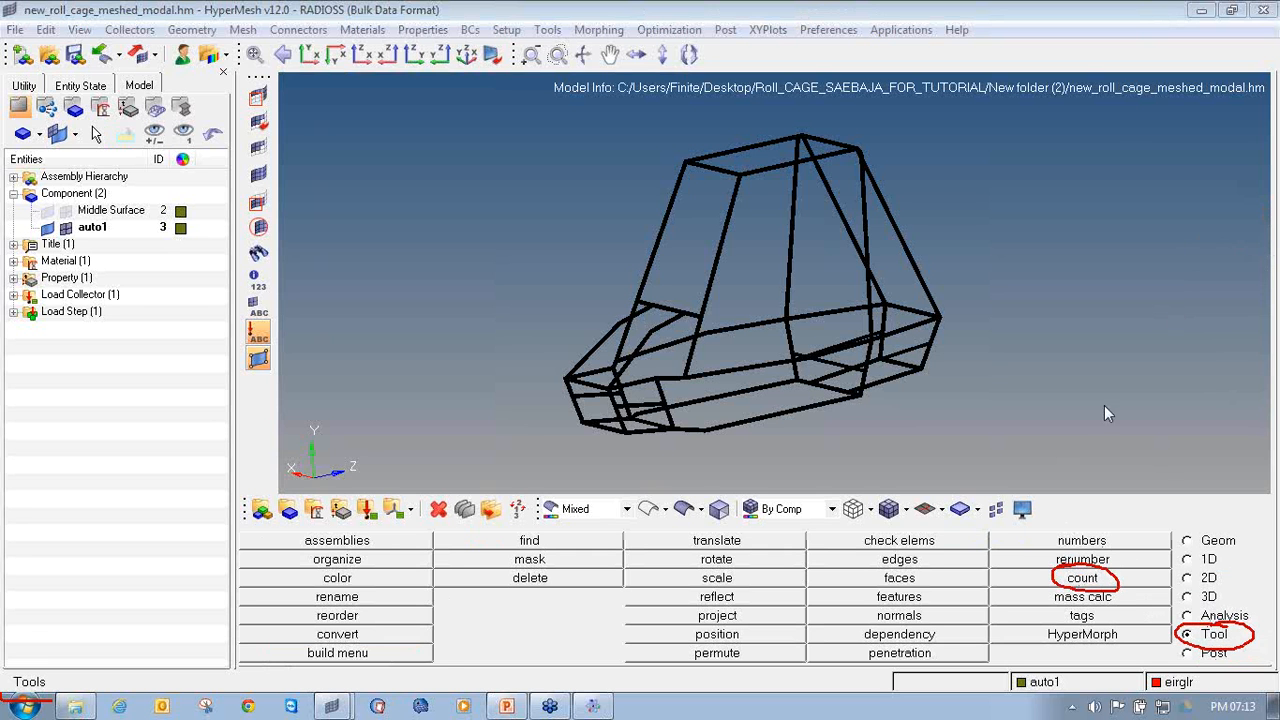
left_click(1109, 583)
left_click(1140, 565)
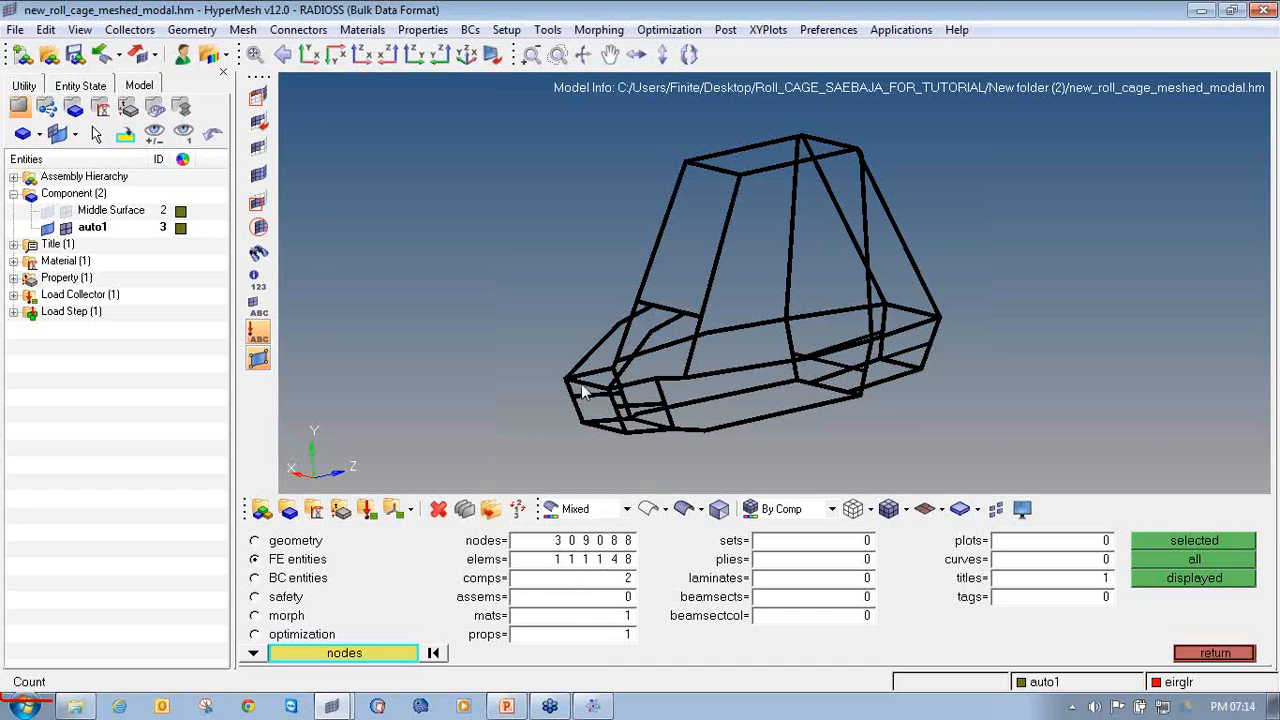
left_click(1201, 649)
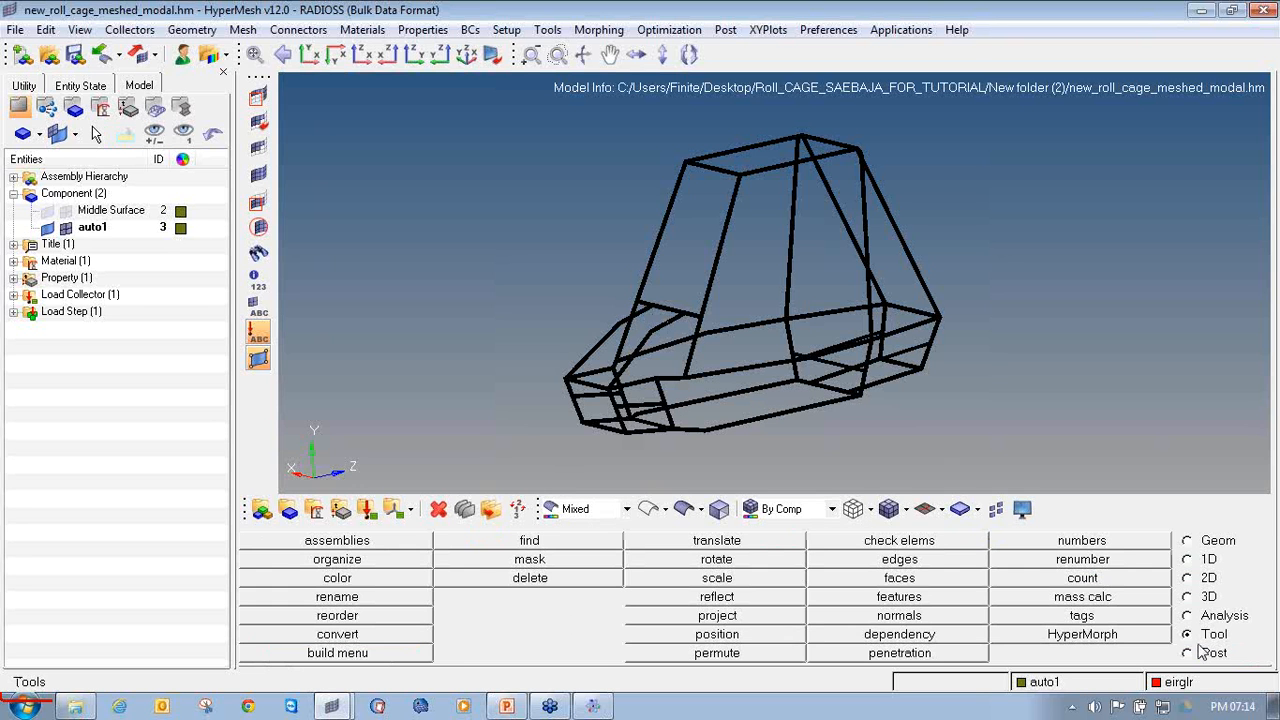
Calculate the area, volume and total mass of the roll cage component's elements.
left_click(1112, 595)
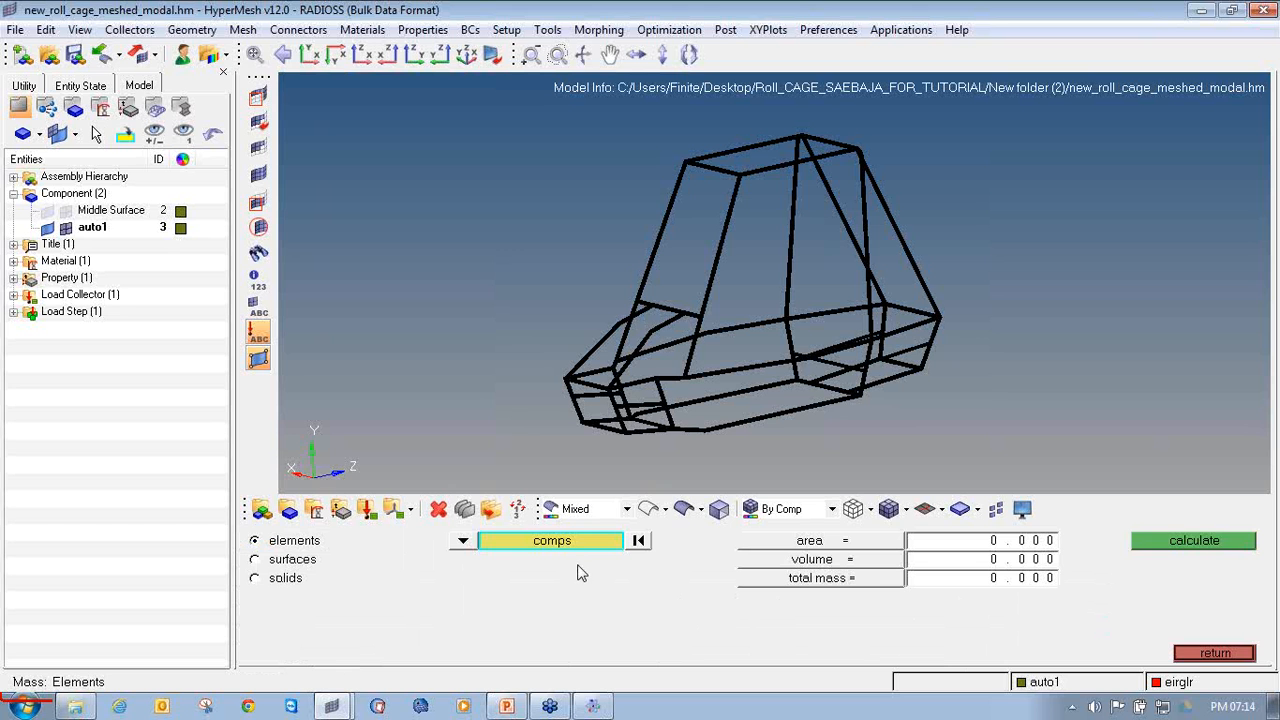
left_click(836, 389)
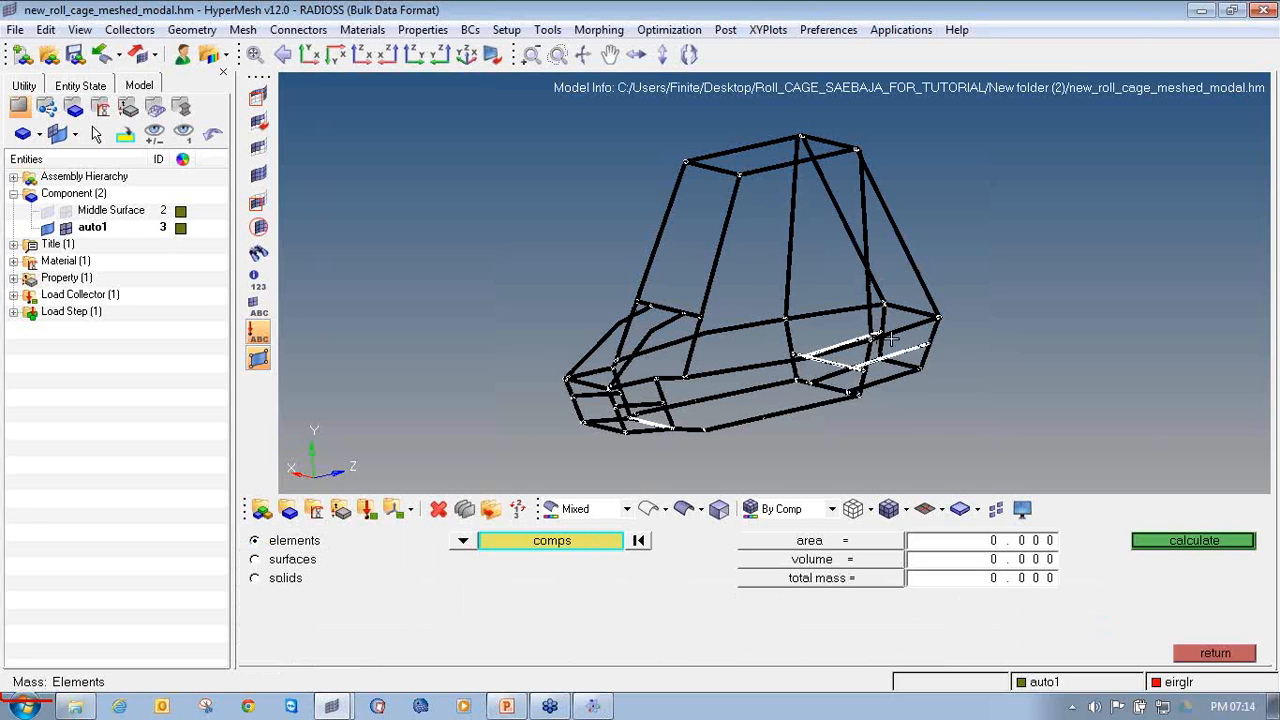
mouse_move(933, 399)
left_mouse_down("ctrl")
mouse_move(811, 402)
mouse_move(870, 420)
left_mouse_up("ctrl")
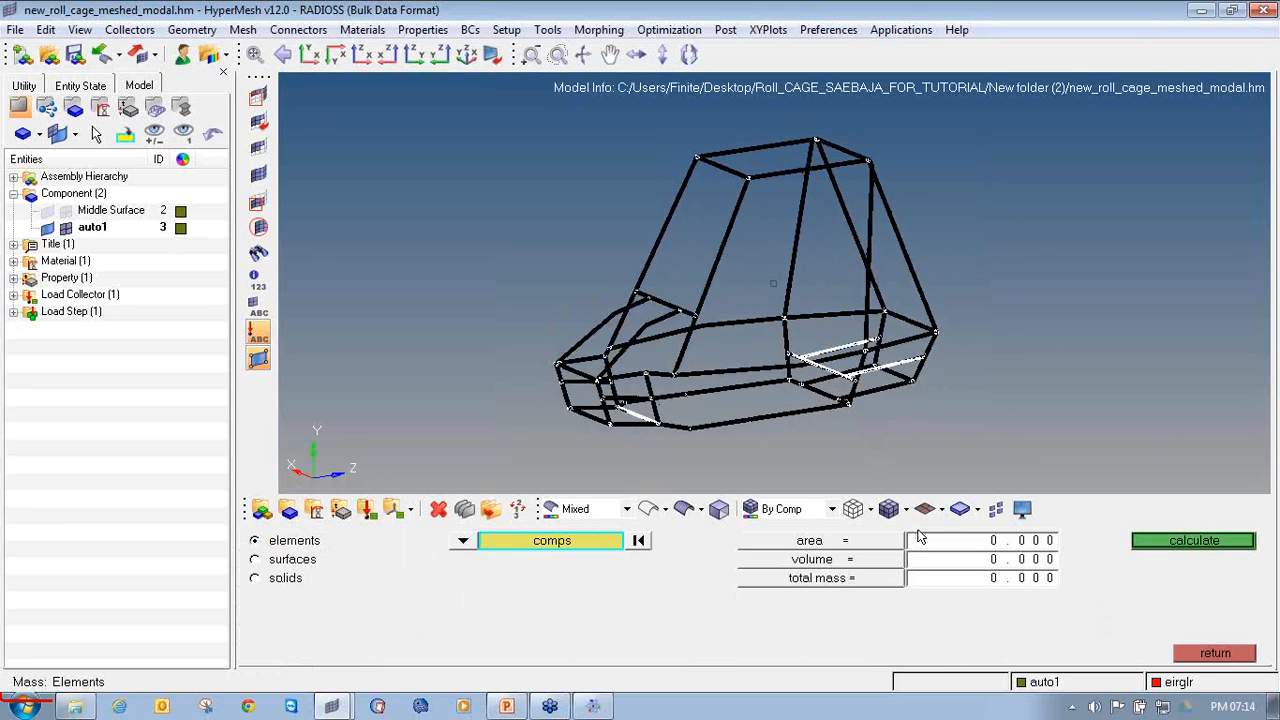
left_click(1178, 548)
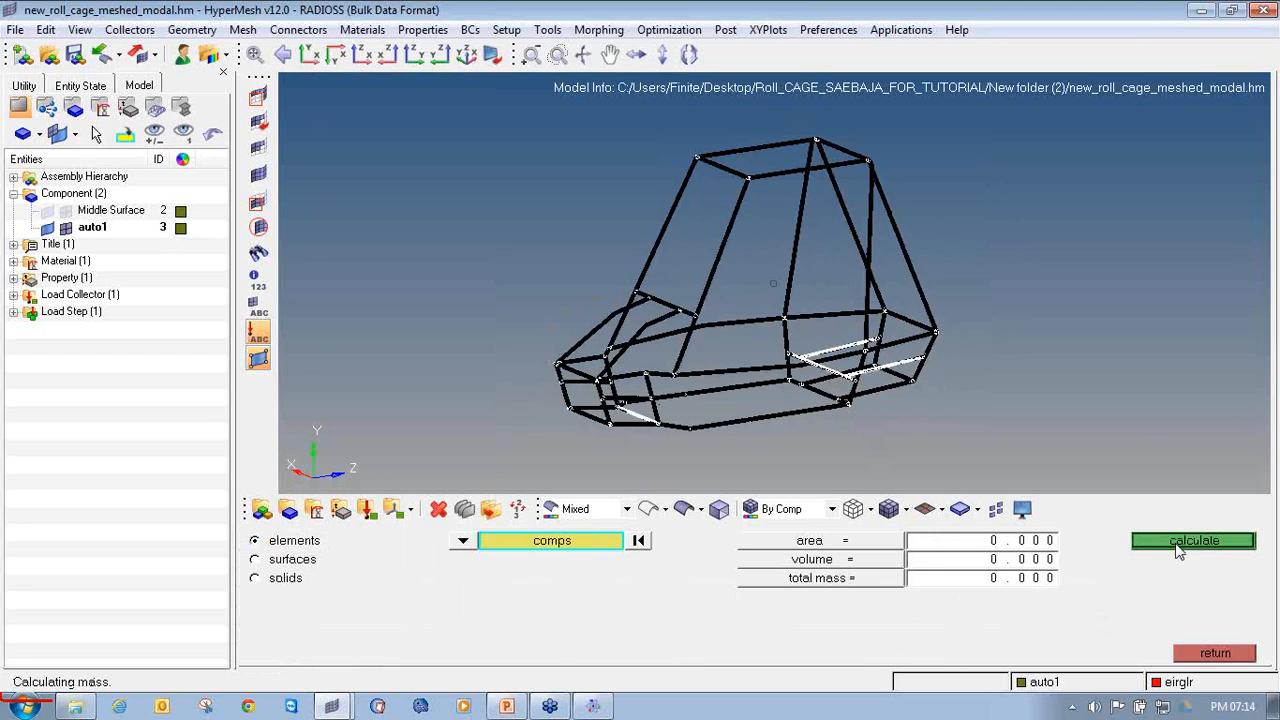
left_click(1000, 579)
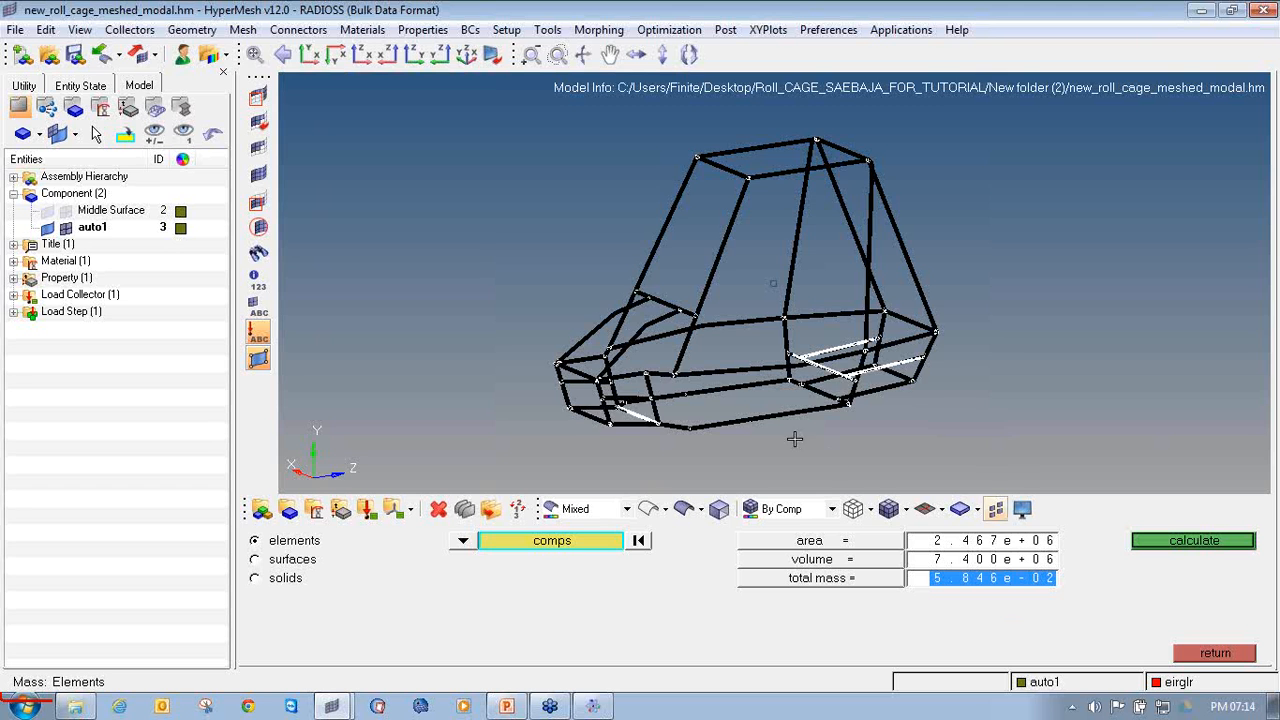
left_click_drag(800, 334, 851, 337, "ctrl")
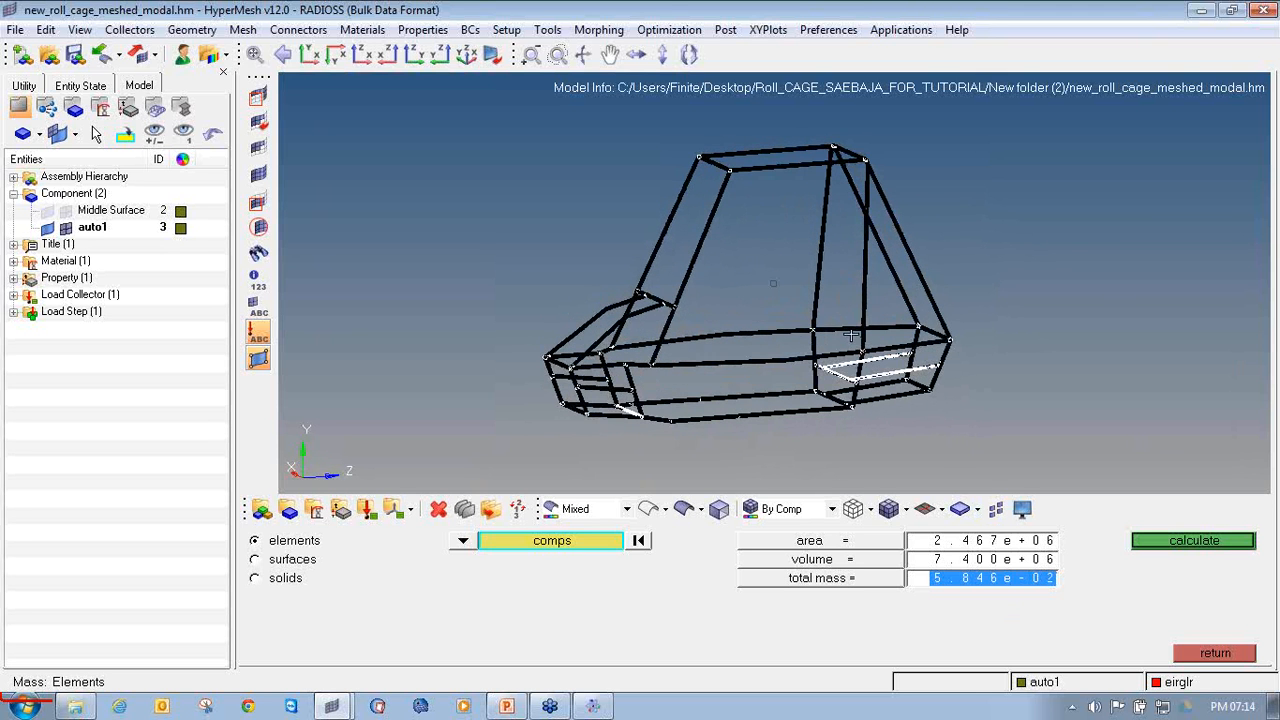
mouse_move(718, 346)
left_mouse_down("ctrl")
mouse_move(729, 327)
mouse_move(708, 358)
left_mouse_up("ctrl")
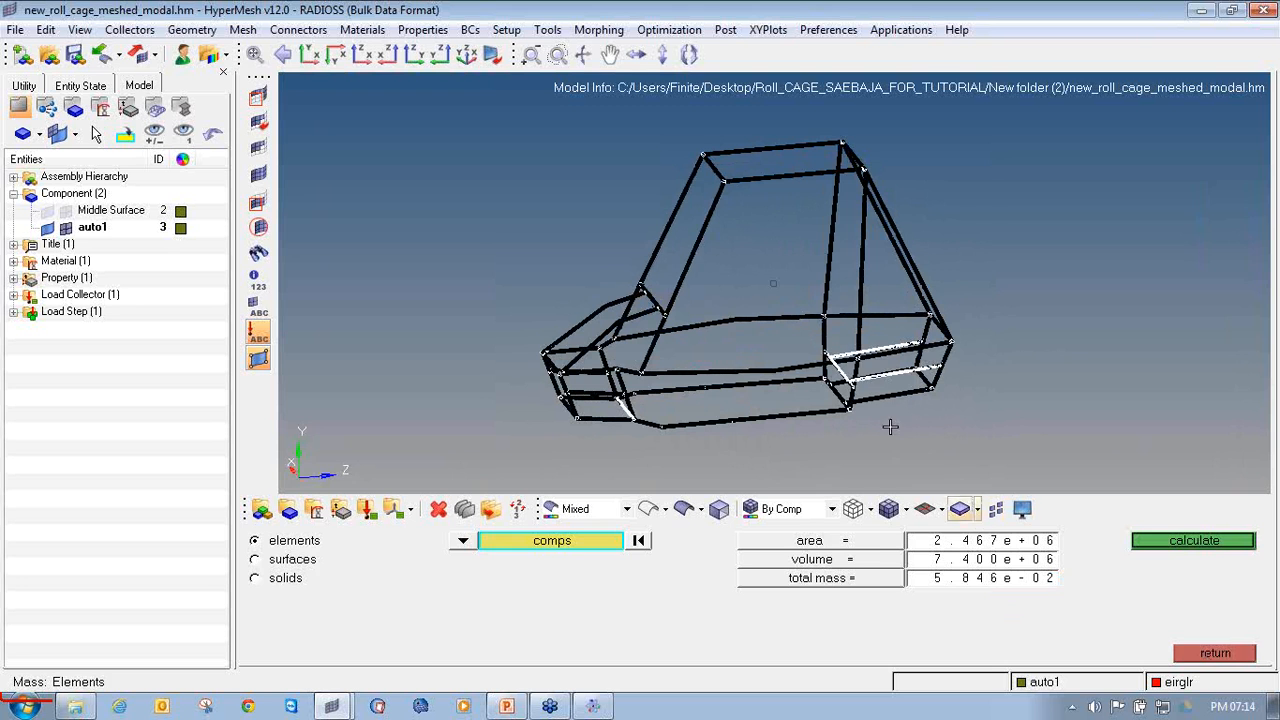
left_click(1210, 655)
left_click_drag(915, 352, 937, 352, "ctrl")
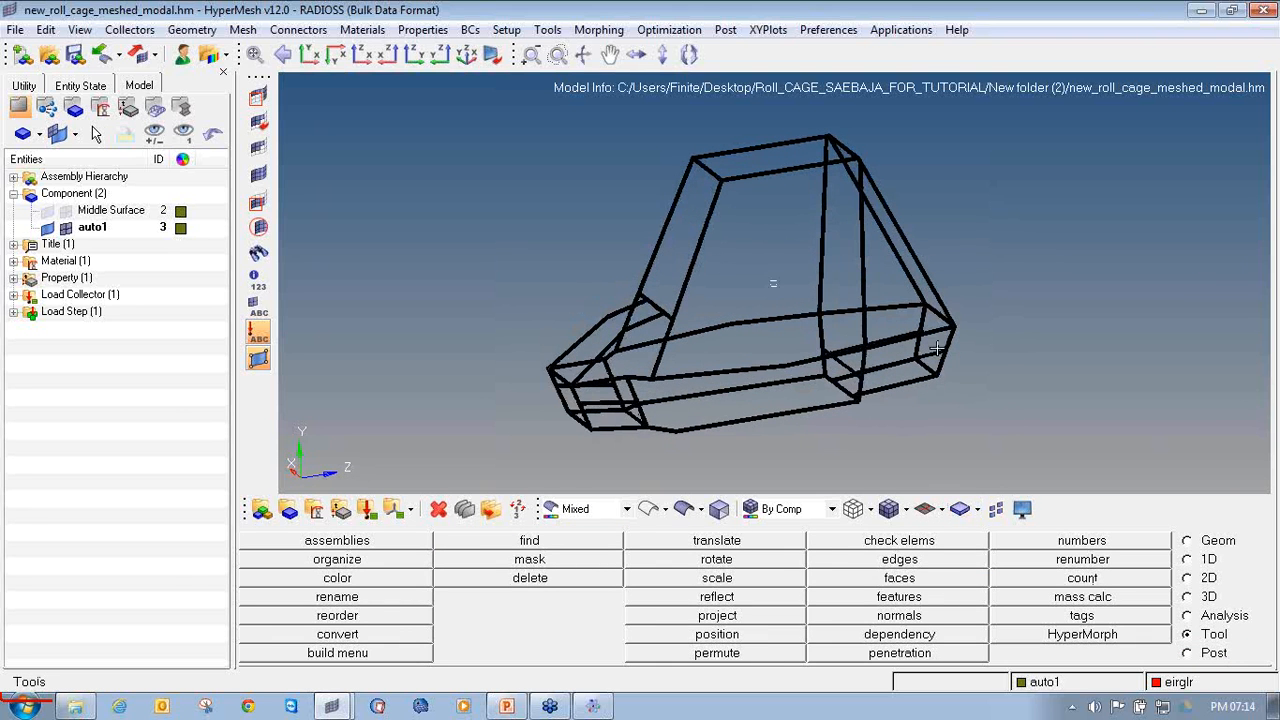
Check the solver view for the progress and completion of the new_roll_cage_meshed_modal.fem run.
left_click(593, 707)
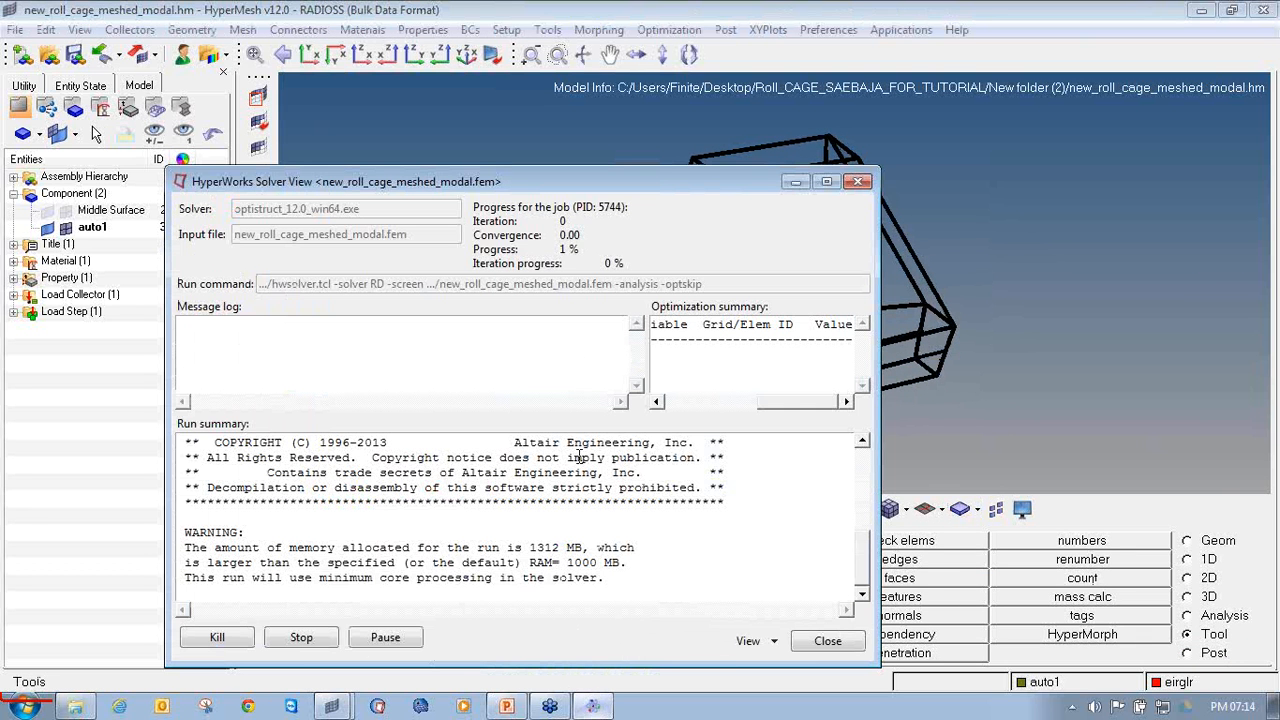
left_click(1272, 46)
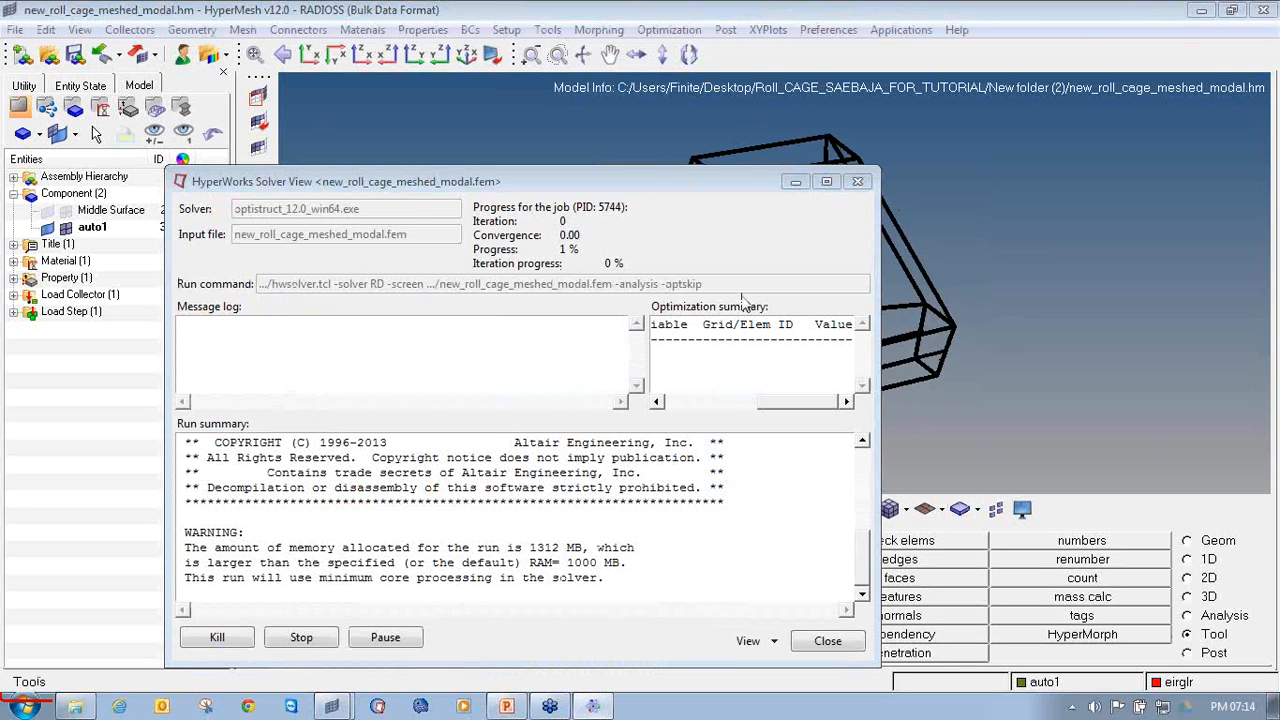
left_click(731, 5)
left_click_drag(927, 376, 974, 385, "ctrl")
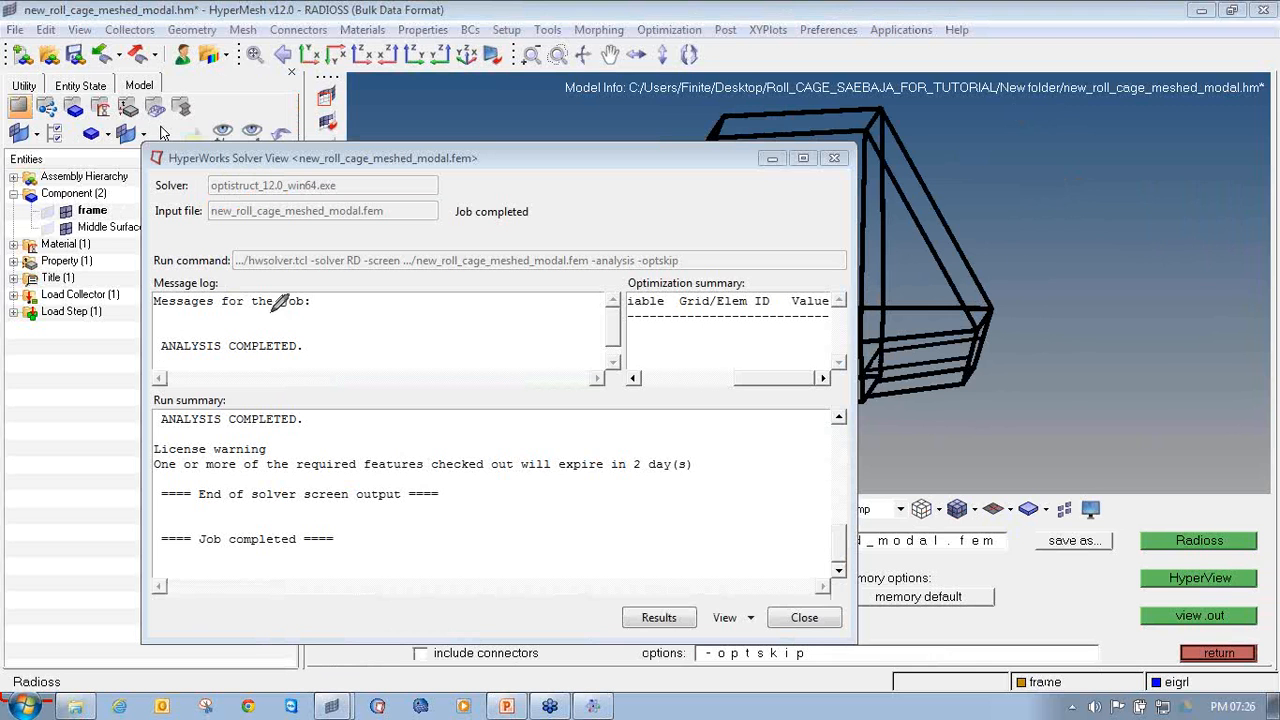
mouse_move(267, 327)
left_mouse_down()
mouse_move(140, 342)
mouse_move(278, 374)
mouse_move(325, 322)
mouse_move(268, 326)
left_mouse_up()
mouse_move(490, 193)
left_mouse_down()
mouse_move(445, 222)
mouse_move(555, 222)
mouse_move(490, 192)
left_mouse_up()
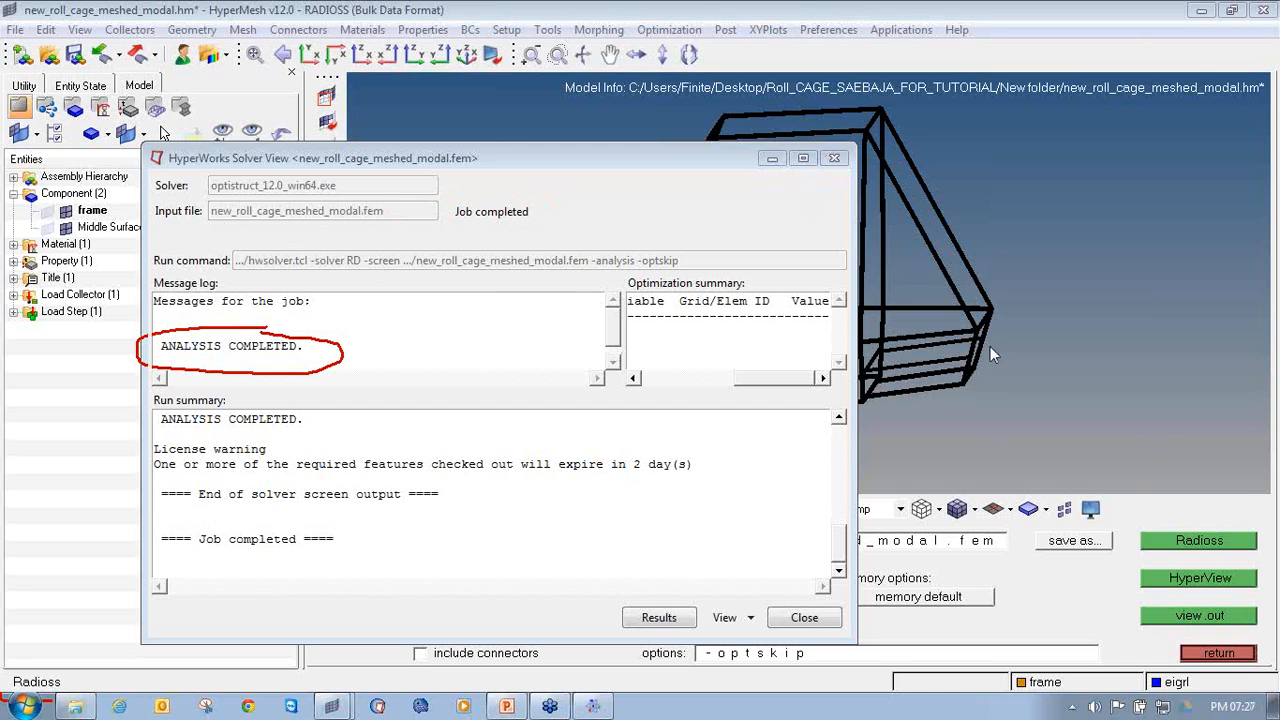
Close the solver view and leave the Radioss run setup.
left_click(838, 158)
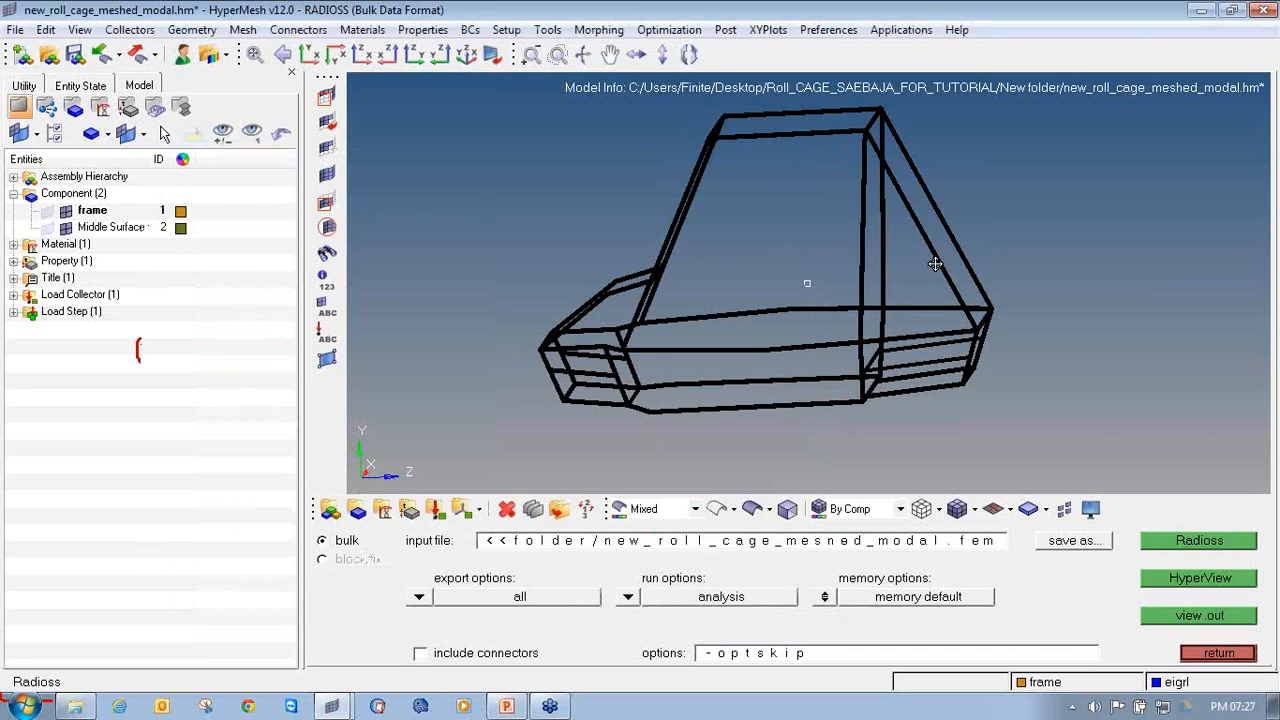
left_click_drag(934, 263, 723, 309, "ctrl")
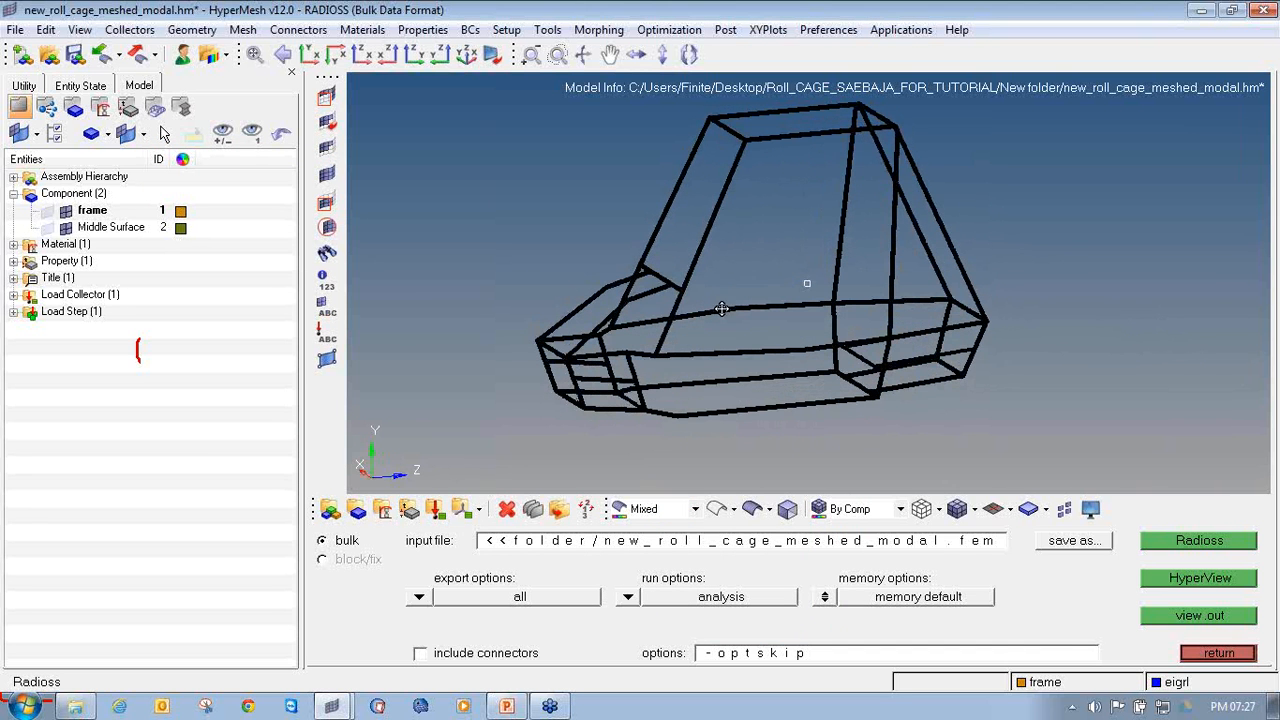
left_click(1219, 655)
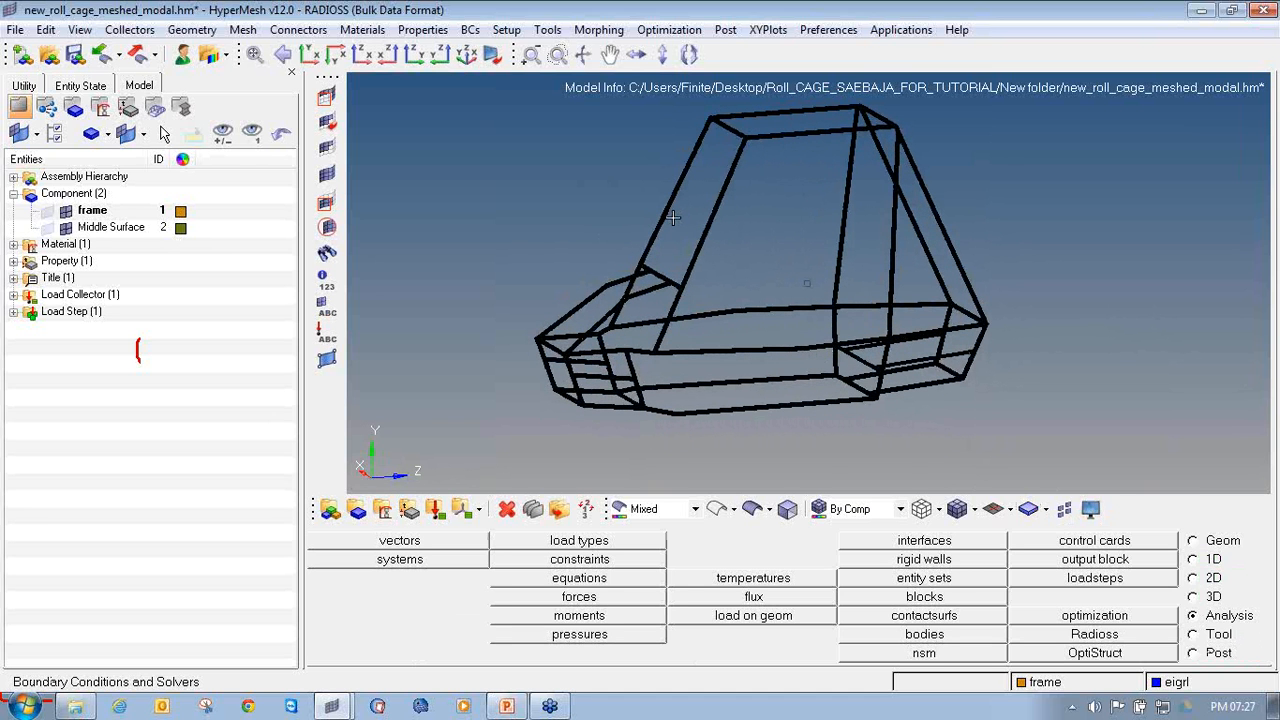
Examine the roll cage mesh at the roof corner joint, the front tube joints and along a cross tube.
right_click_drag(747, 265, 777, 292, "ctrl")
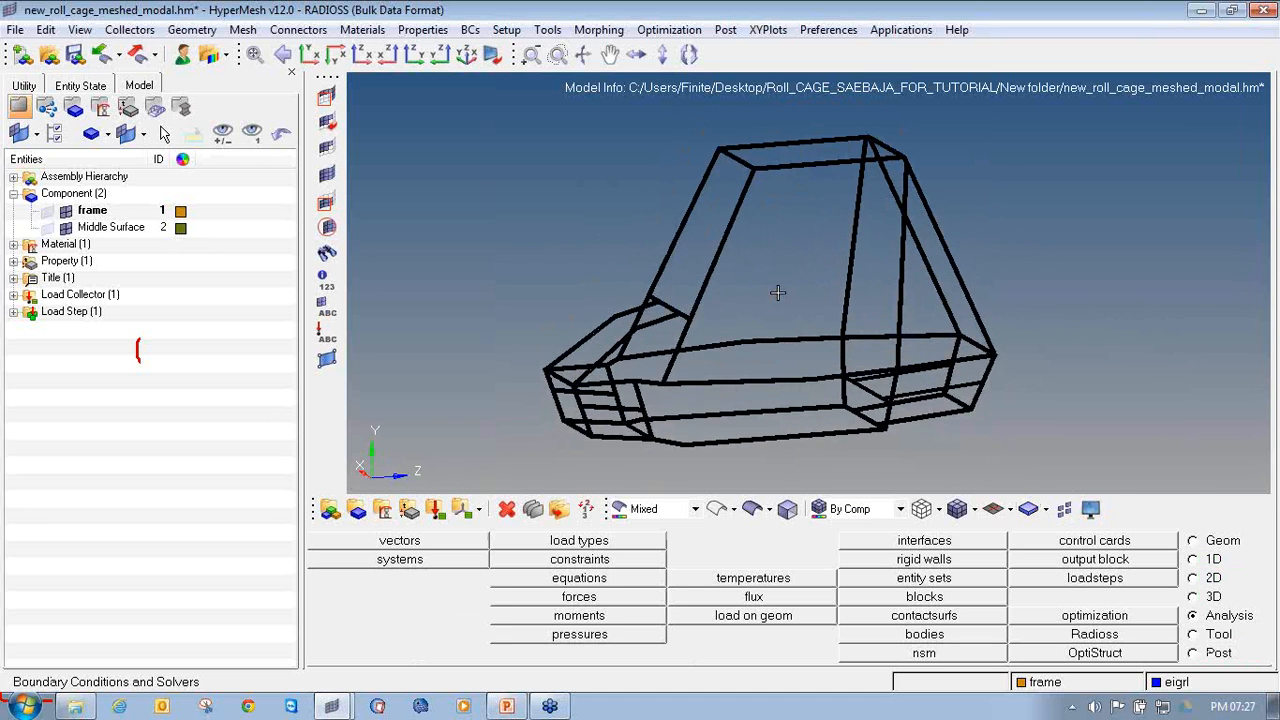
left_click_drag(757, 286, 791, 295, "ctrl")
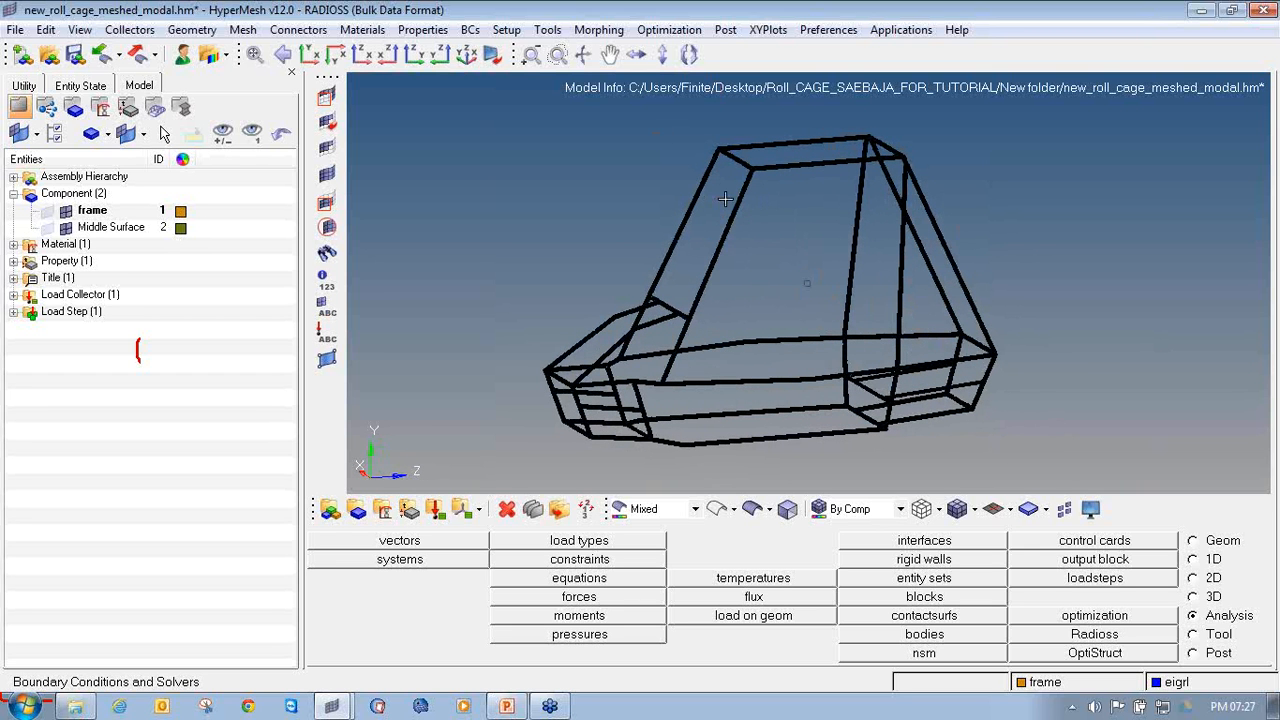
scroll(735, 199, "up", 2)
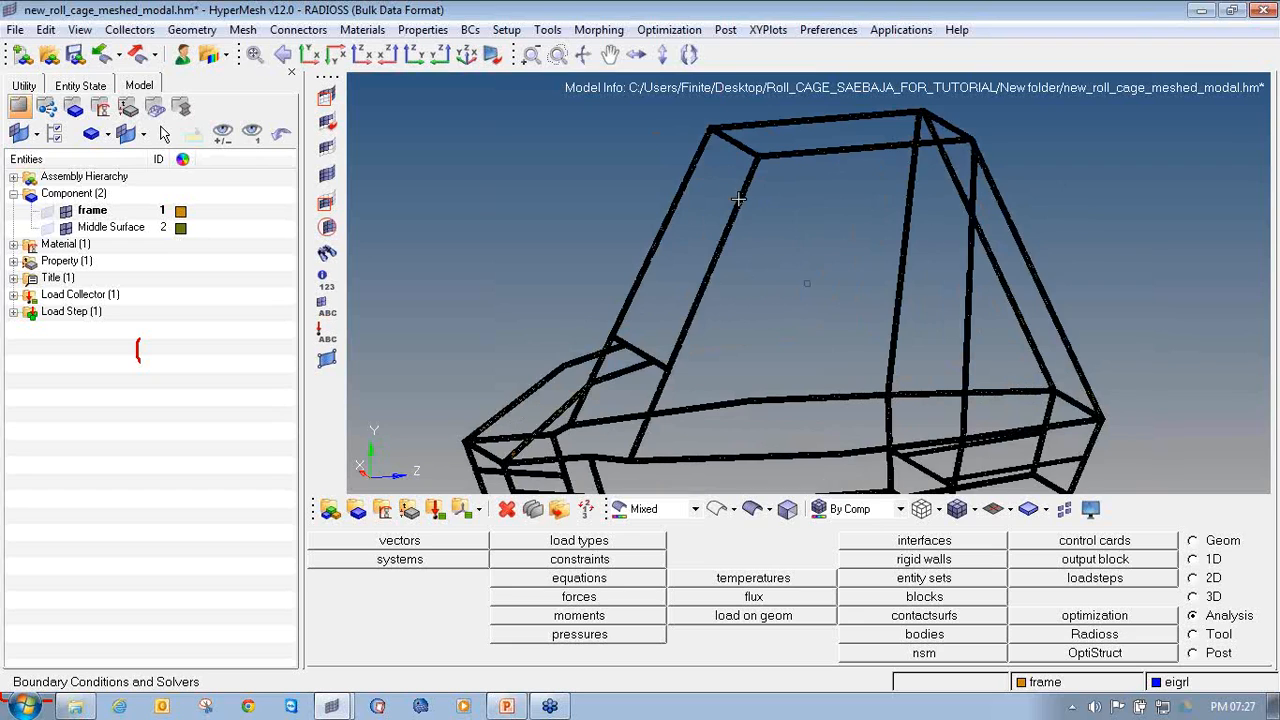
scroll(737, 199, "up", 6)
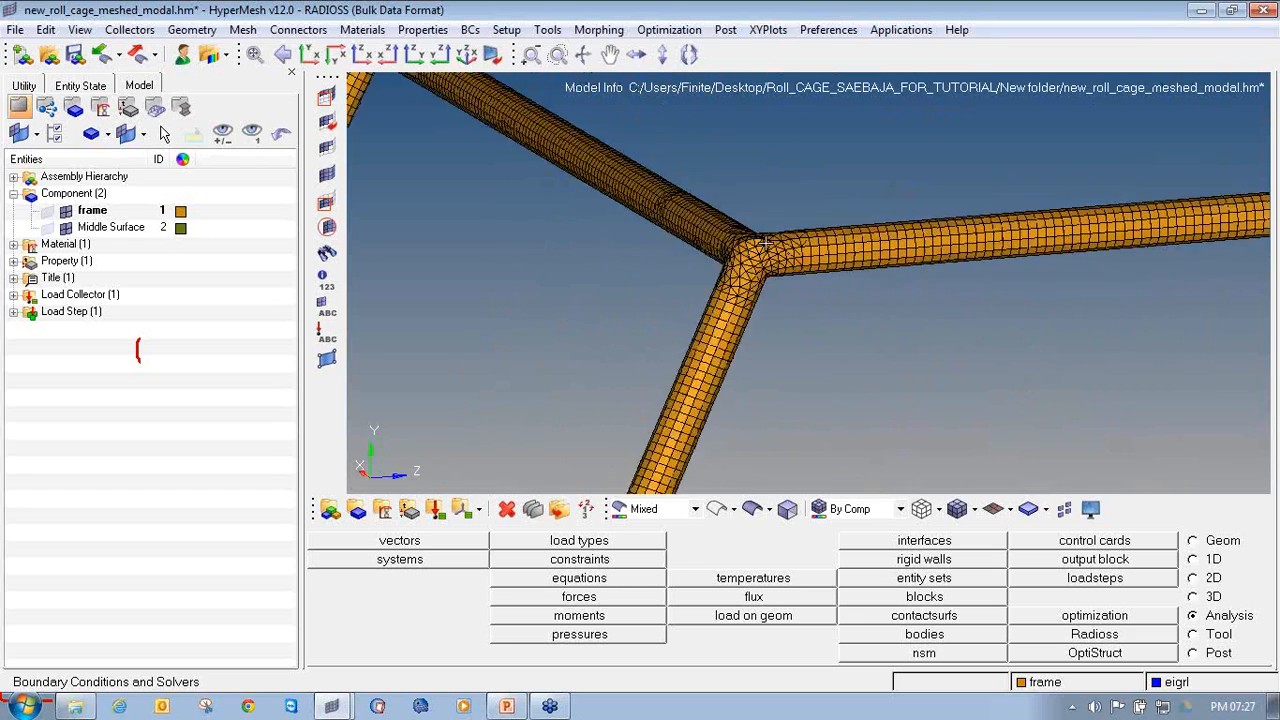
scroll(765, 243, "down", 8, "ctrl")
right_click_drag(763, 285, 806, 158, "ctrl")
right_click_drag(560, 409, 670, 330, "ctrl")
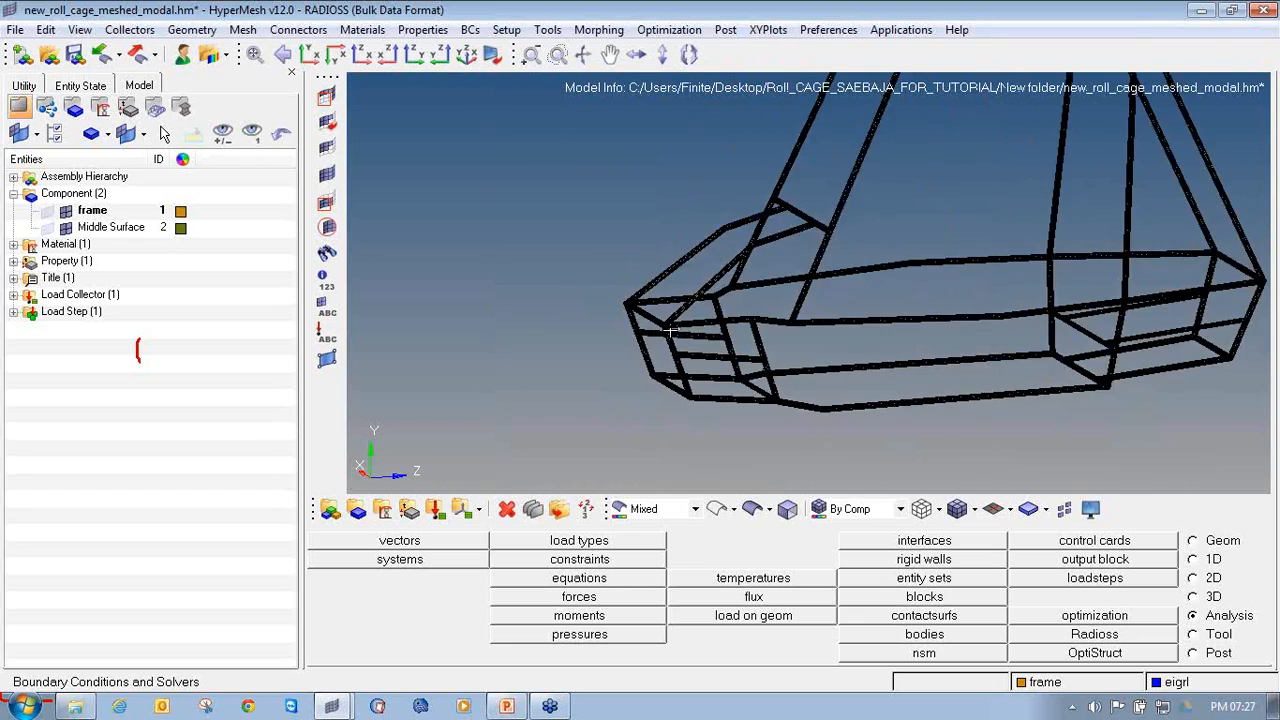
scroll(670, 330, "up", 8)
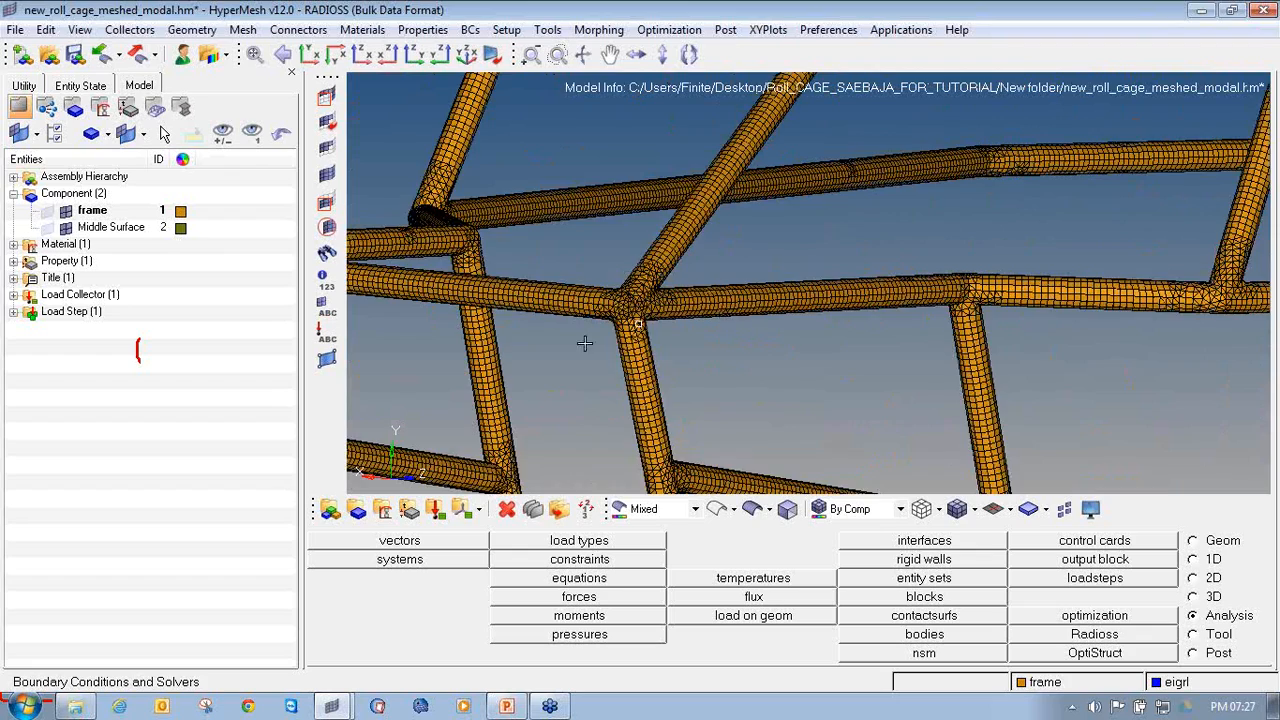
right_click_drag(585, 343, 877, 343, "ctrl")
left_click_drag(807, 323, 993, 270, "ctrl")
scroll(688, 300, "up", 4, "ctrl")
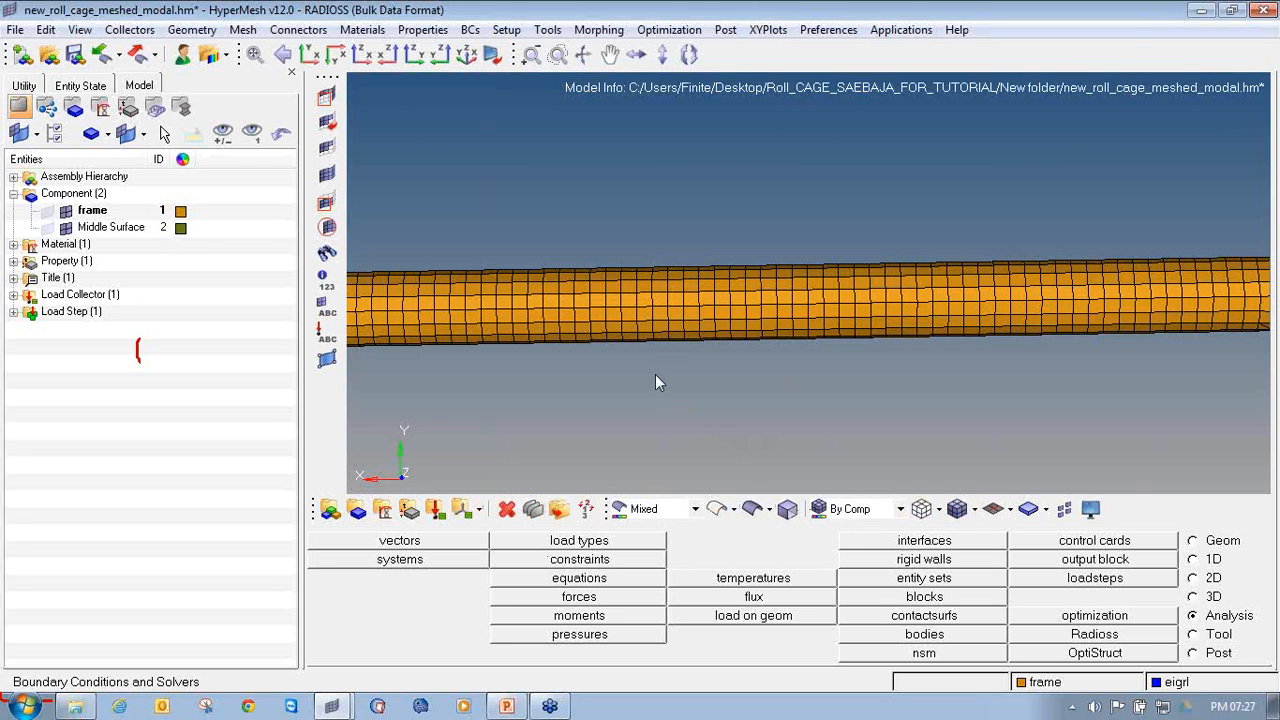
Mask the elements along the middle portion of the horizontal cross tube between the two uprights.
key("F5")
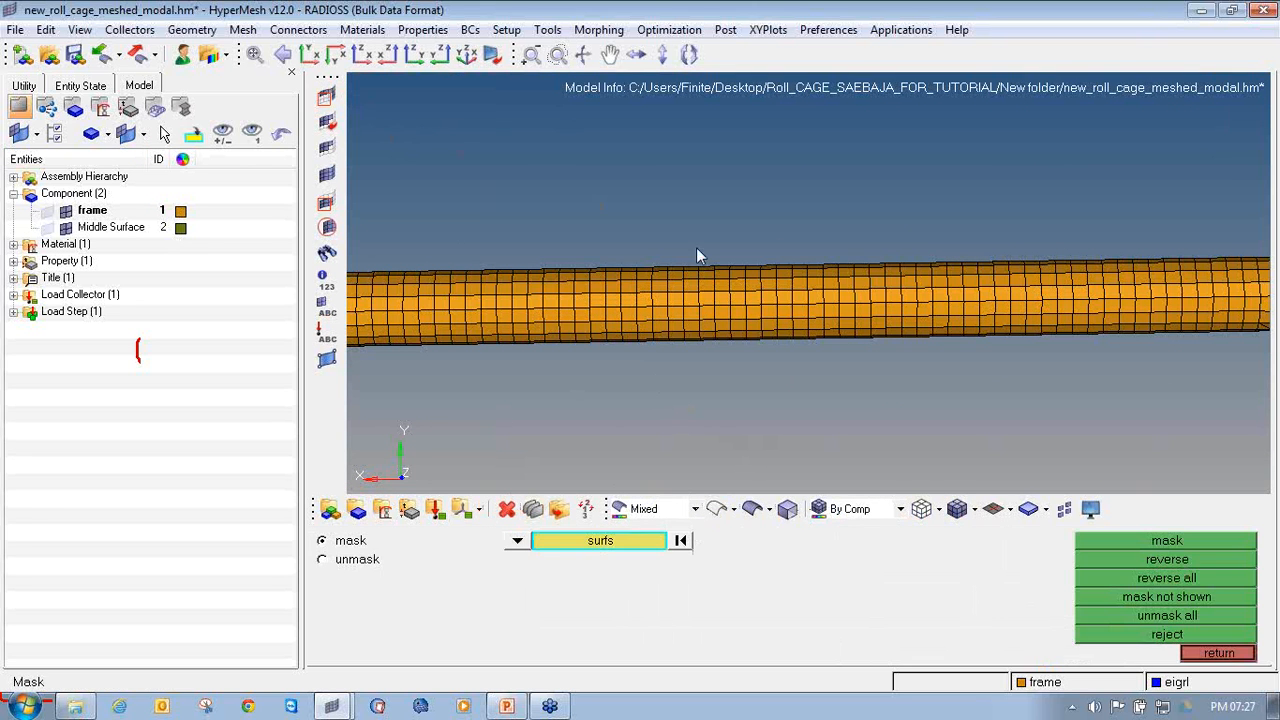
left_click_drag(894, 430, 849, 439, "ctrl")
left_click(524, 540)
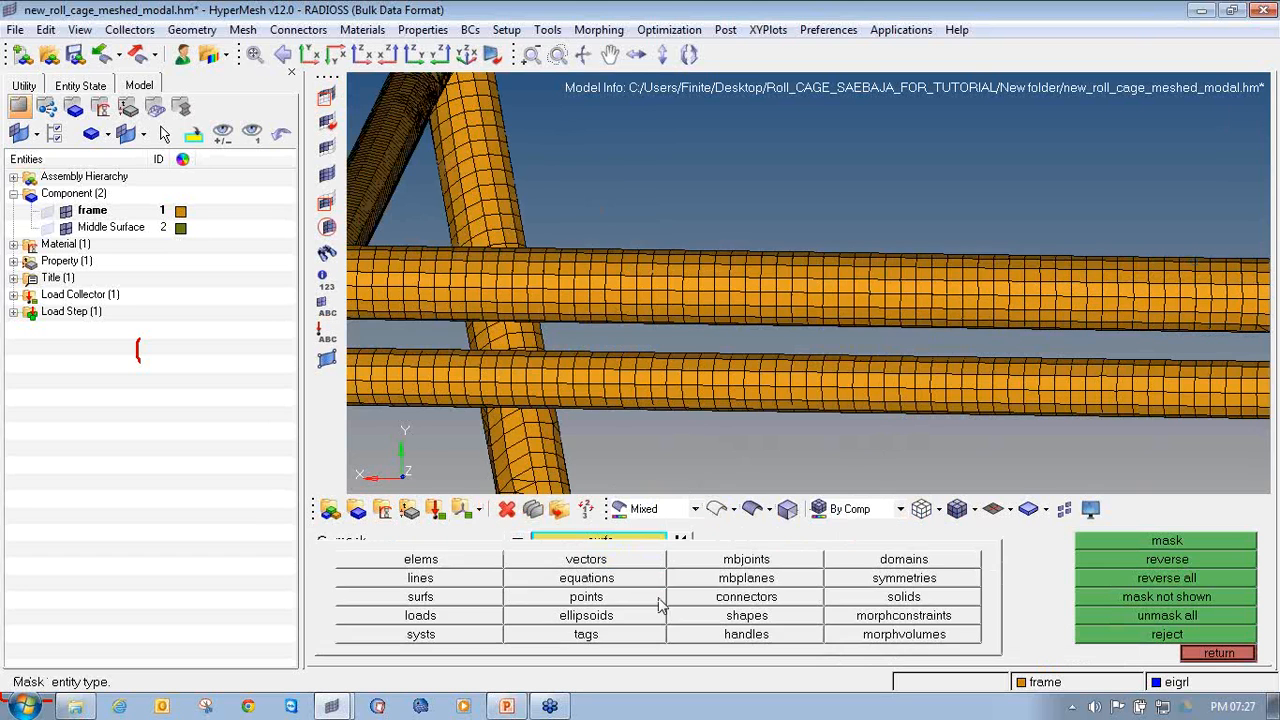
left_click(476, 563)
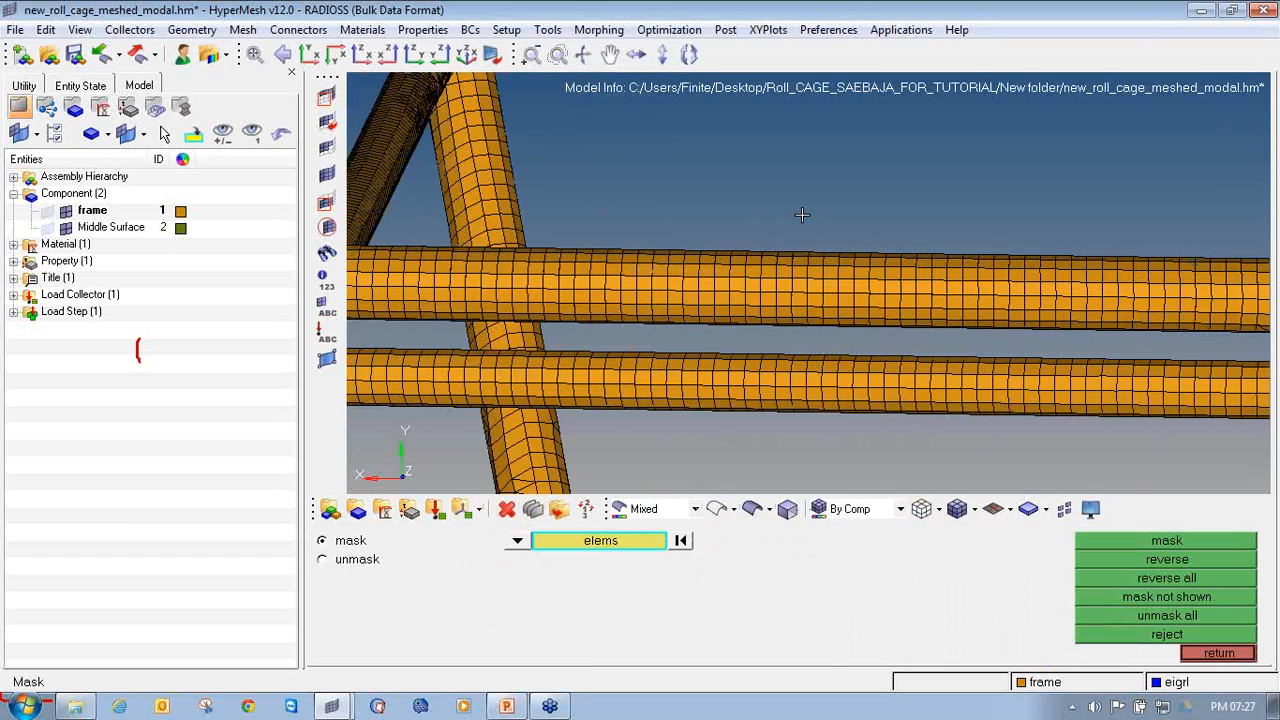
scroll(802, 215, "down", 4, "ctrl")
left_click_drag(944, 295, 958, 303, "ctrl")
mouse_move(918, 300)
left_mouse_down("ctrl")
mouse_move(893, 324)
mouse_move(872, 310)
mouse_move(842, 342)
left_mouse_up("ctrl")
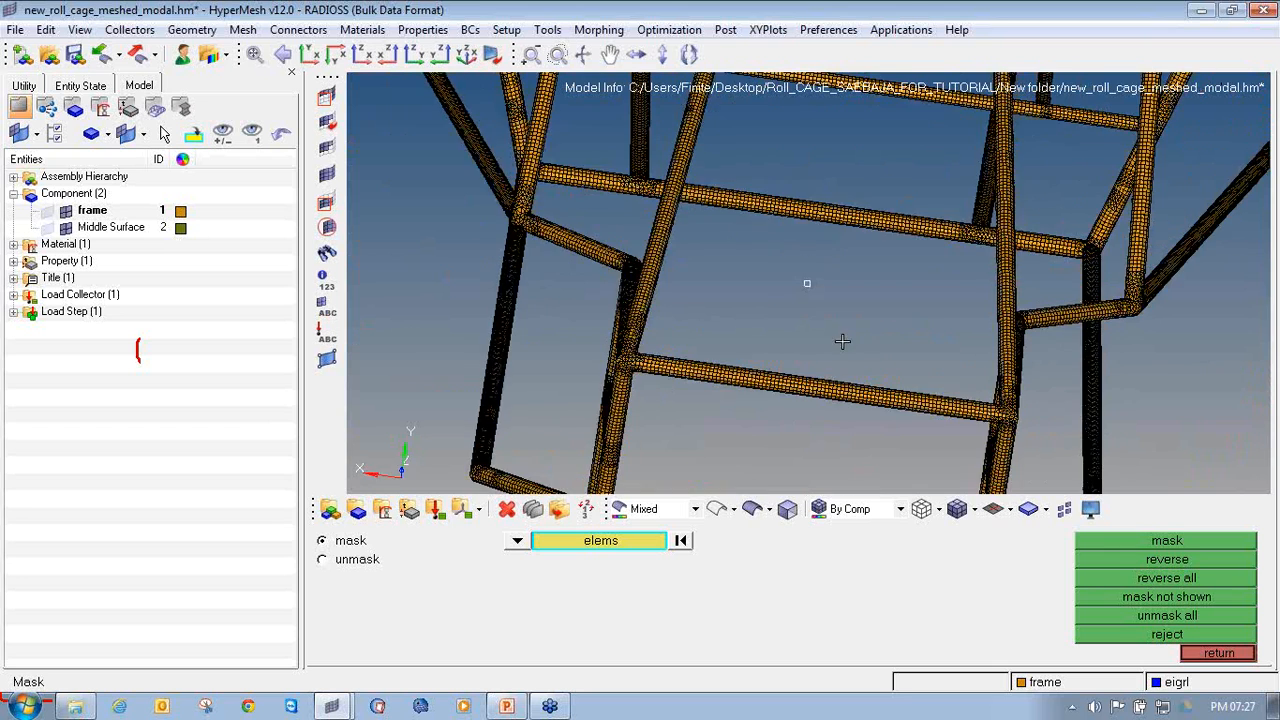
left_click_drag(1069, 310, 571, 243, "ctrl")
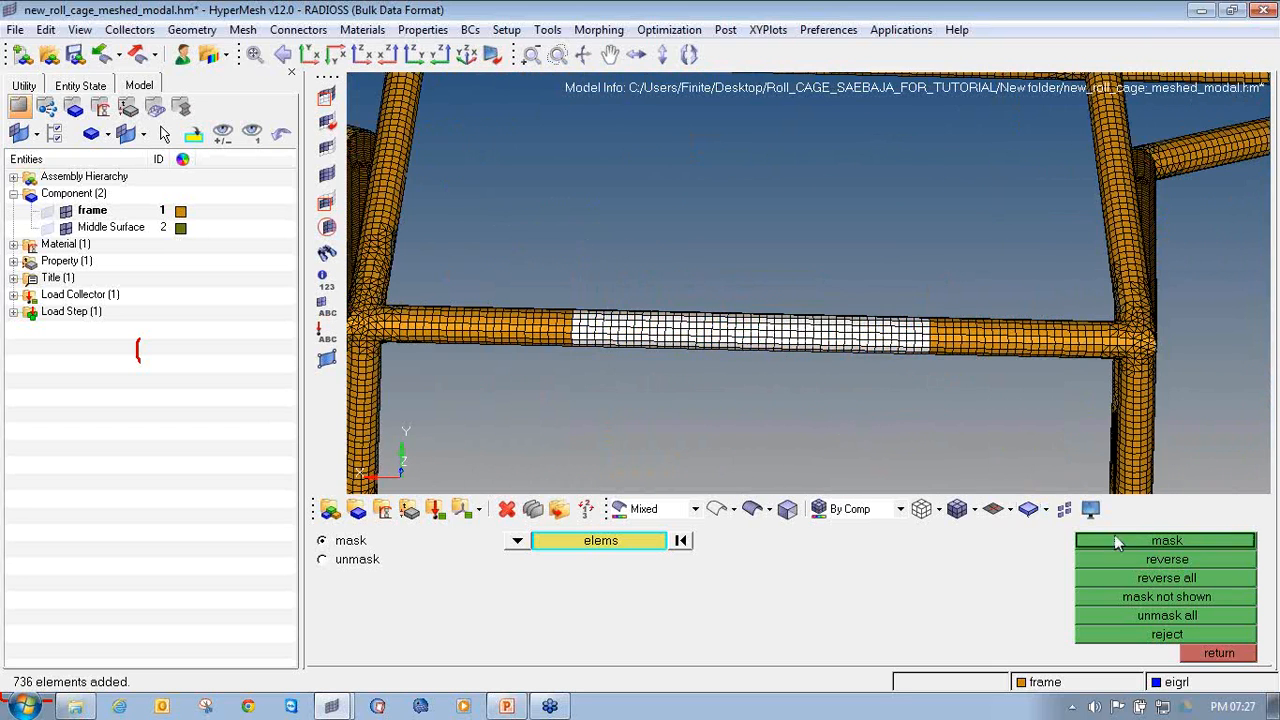
left_click(1145, 541)
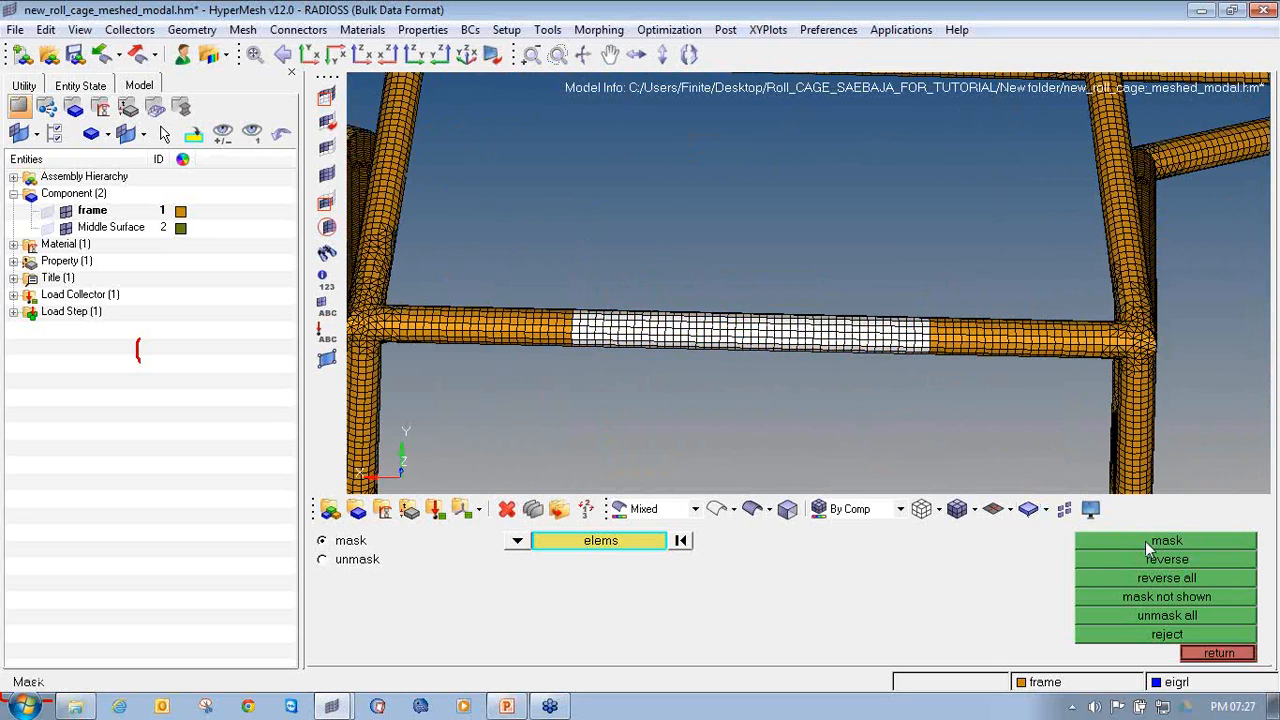
Display the frame component's geometry as shaded surfaces and mask the surfaces of one half of the cross tube.
left_click(46, 211)
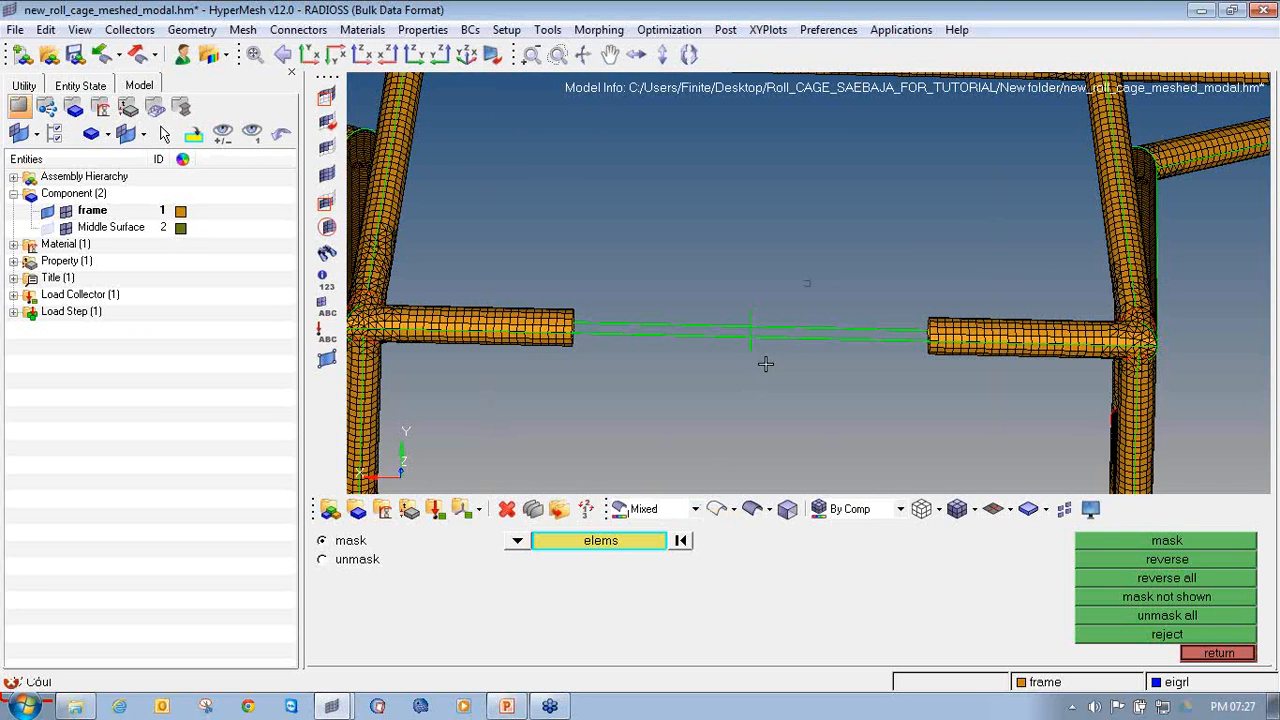
left_click(759, 502)
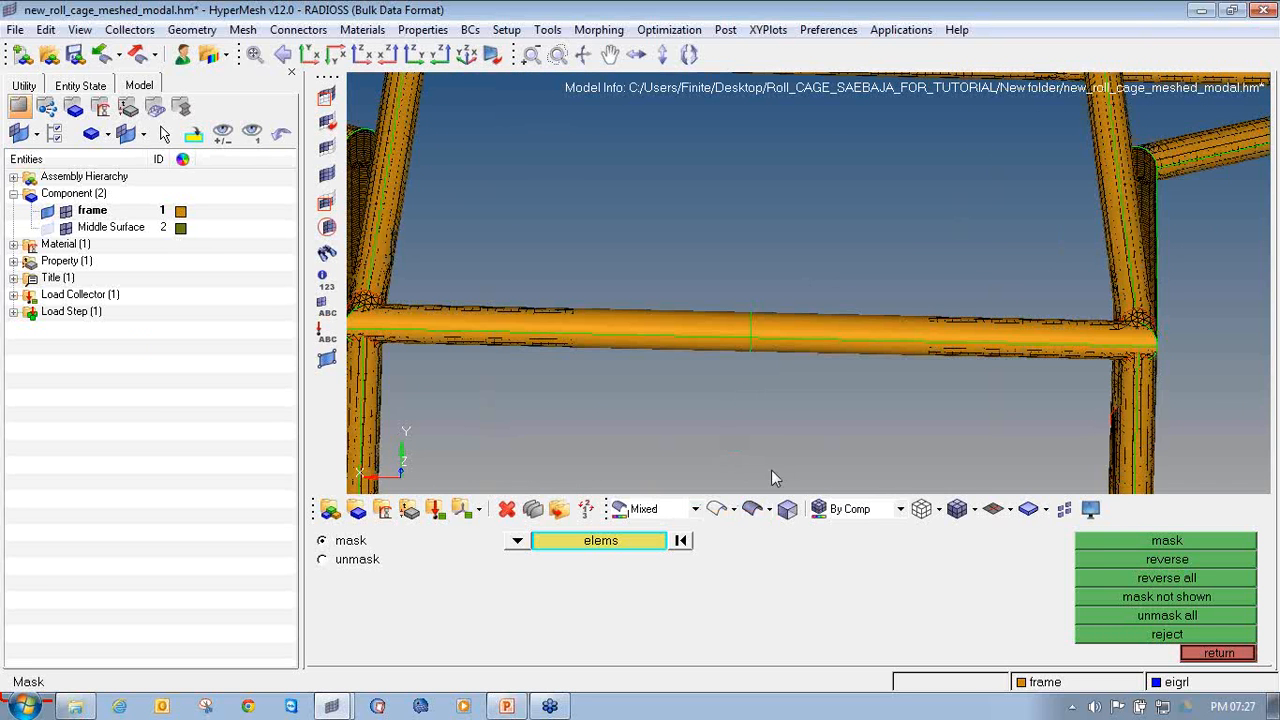
left_click(517, 541)
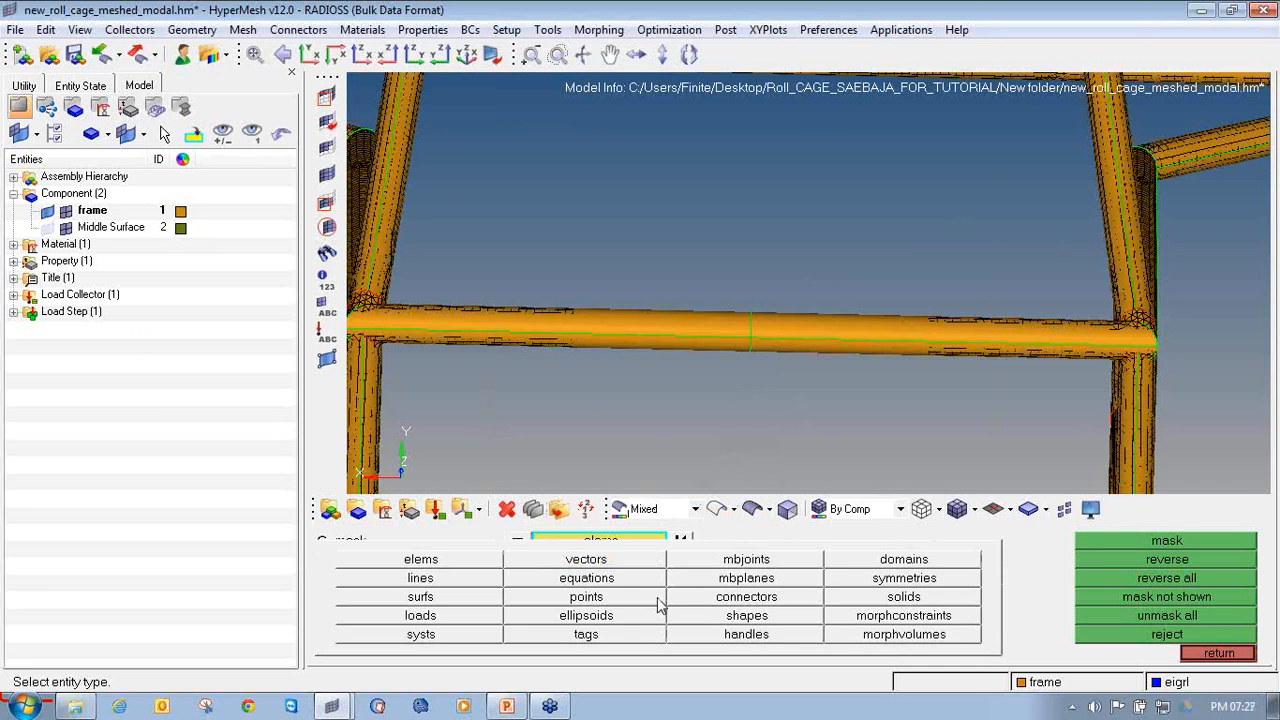
left_click(420, 598)
left_click_drag(966, 440, 773, 311, "shift")
left_click(1106, 545)
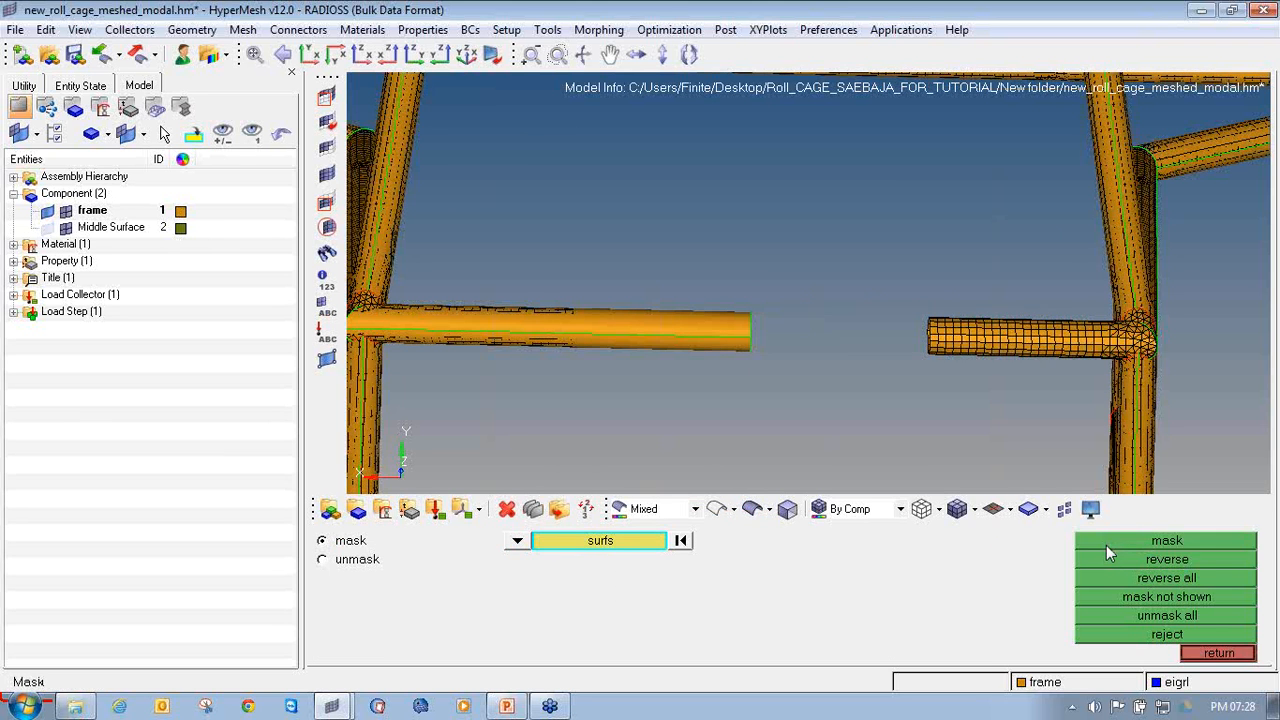
Reverse the masking of both the surfaces and the elements to isolate the previously masked parts of the cross tube.
left_click(1109, 560)
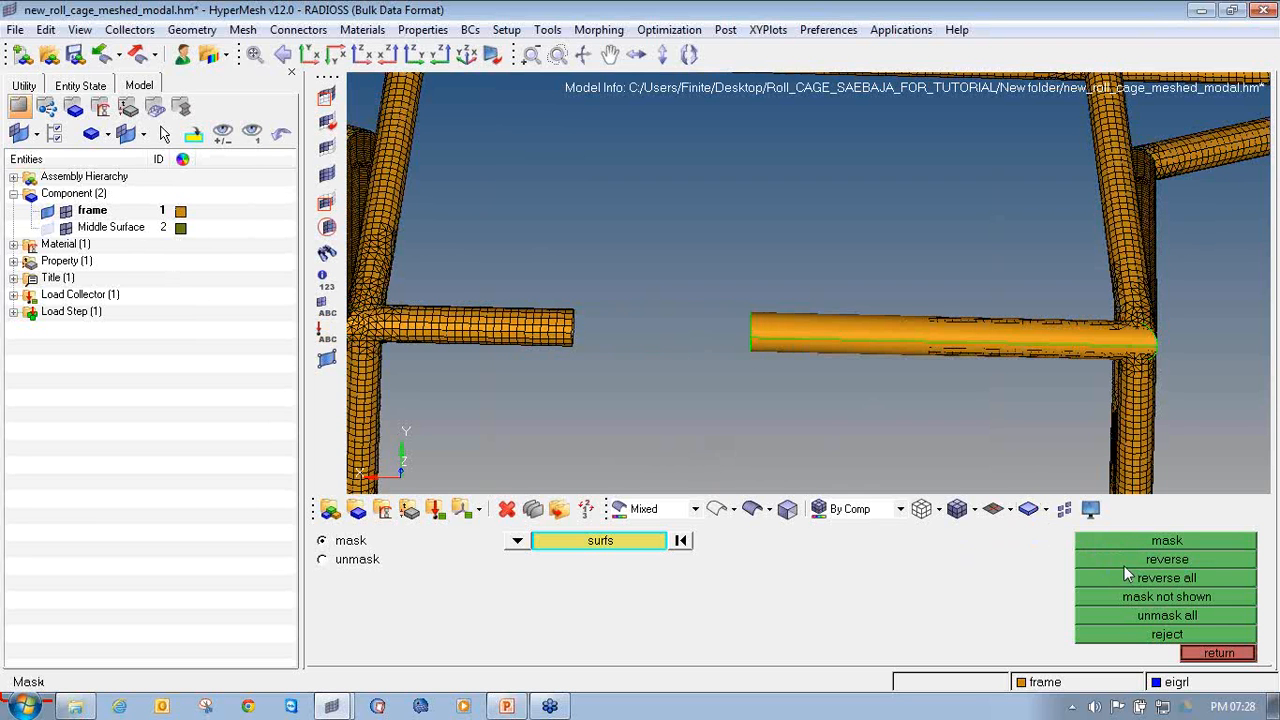
left_click(540, 548)
left_click(432, 556)
left_click(1119, 563)
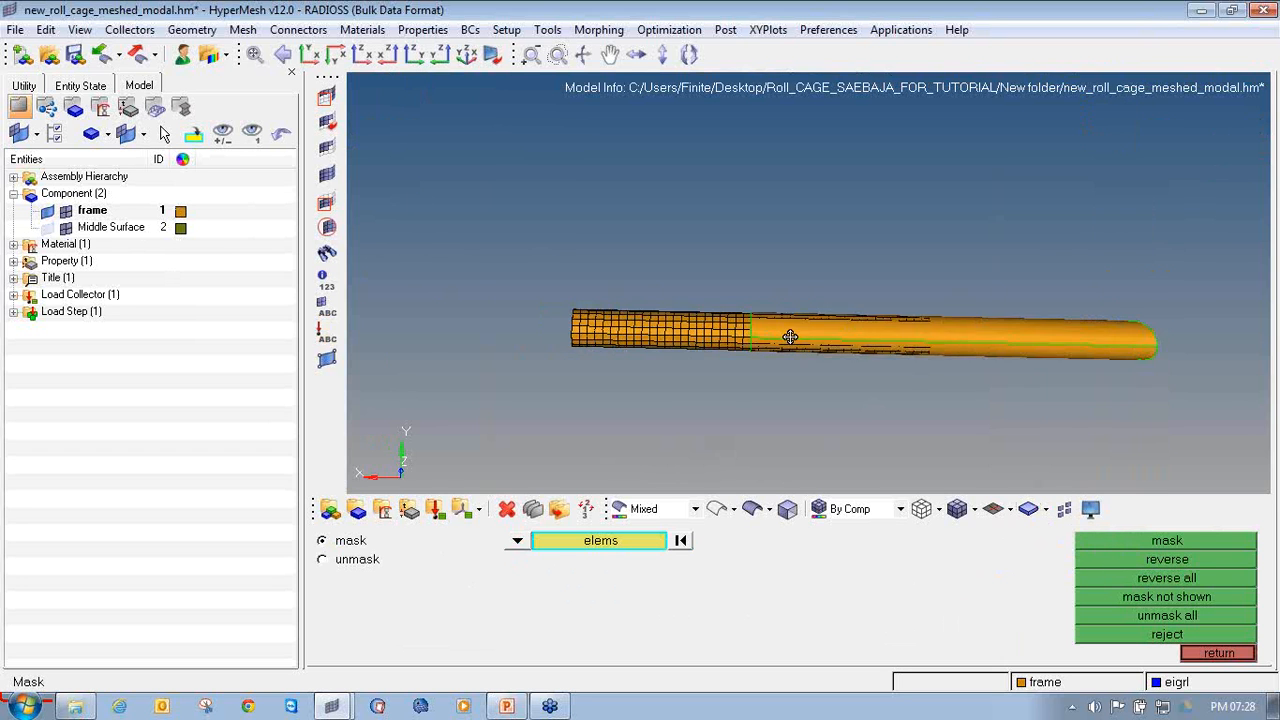
Mask the elements that extend beyond the end of the remaining tube surface.
left_click_drag(790, 336, 845, 376, "ctrl")
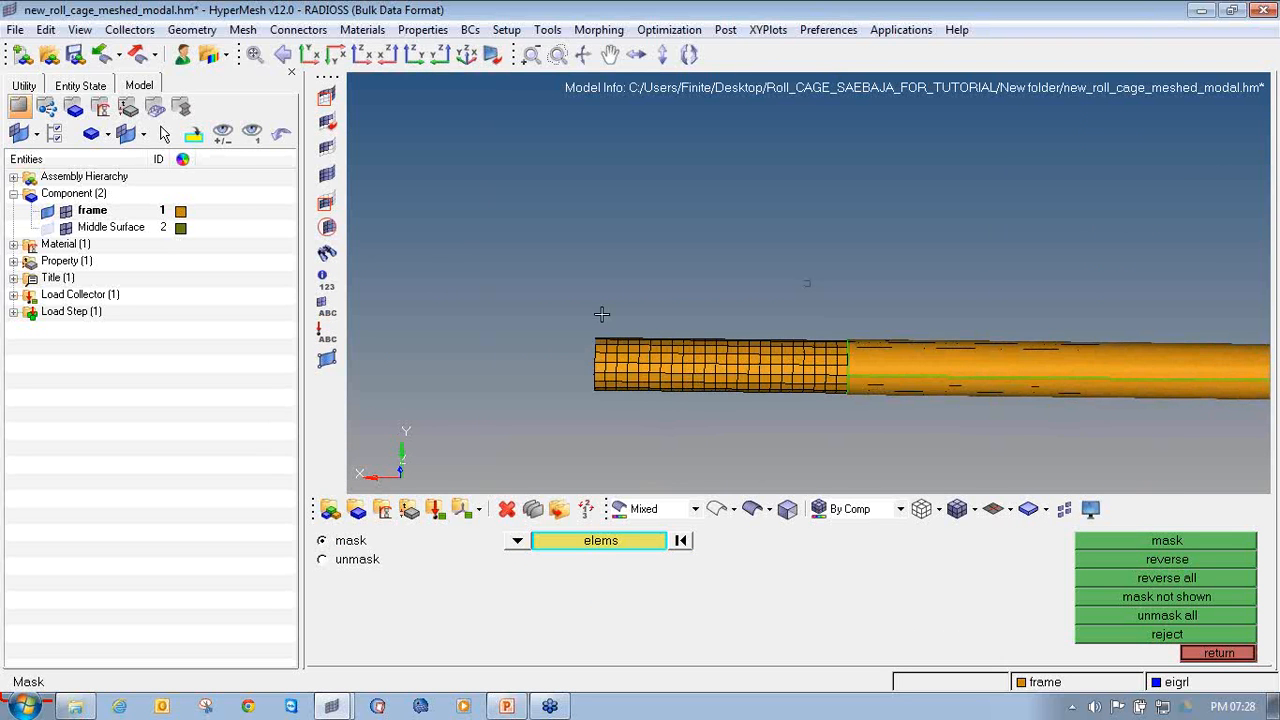
left_click_drag(551, 305, 848, 437, "shift")
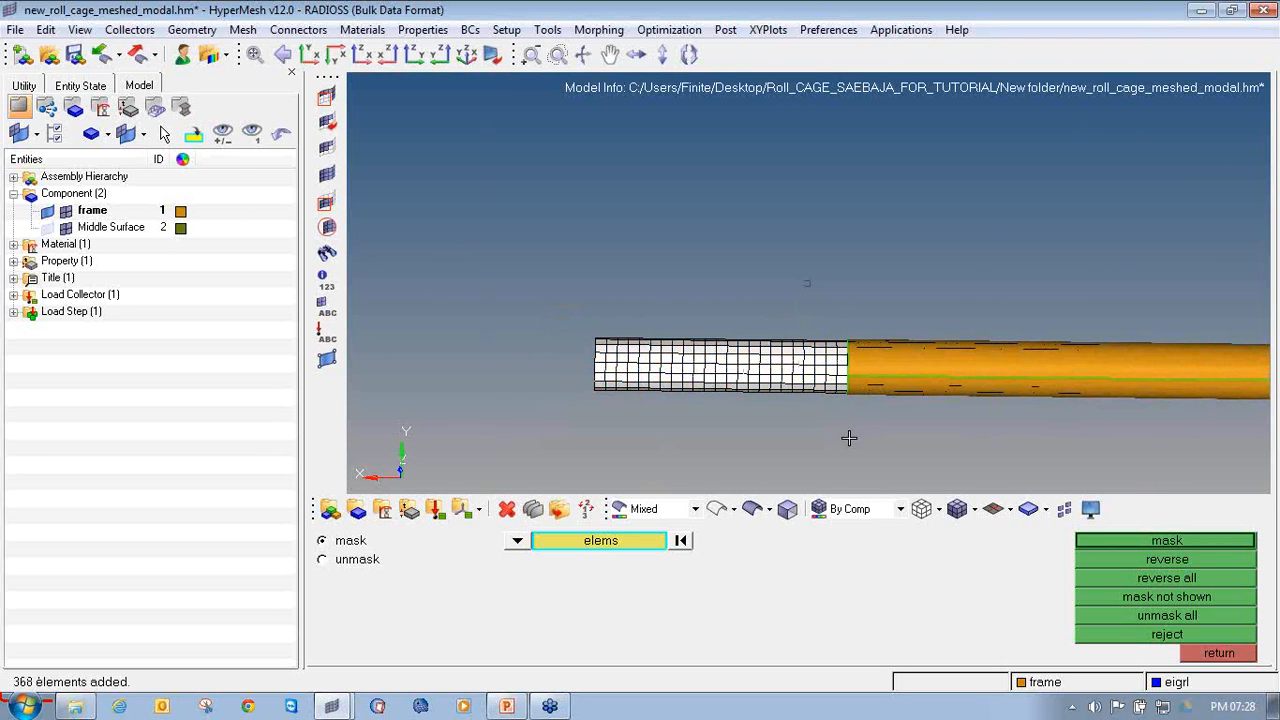
left_click(1139, 541)
Display the tube's shell elements with their thickness using the 3D Element Representation.
left_click_drag(849, 338, 1008, 349, "ctrl")
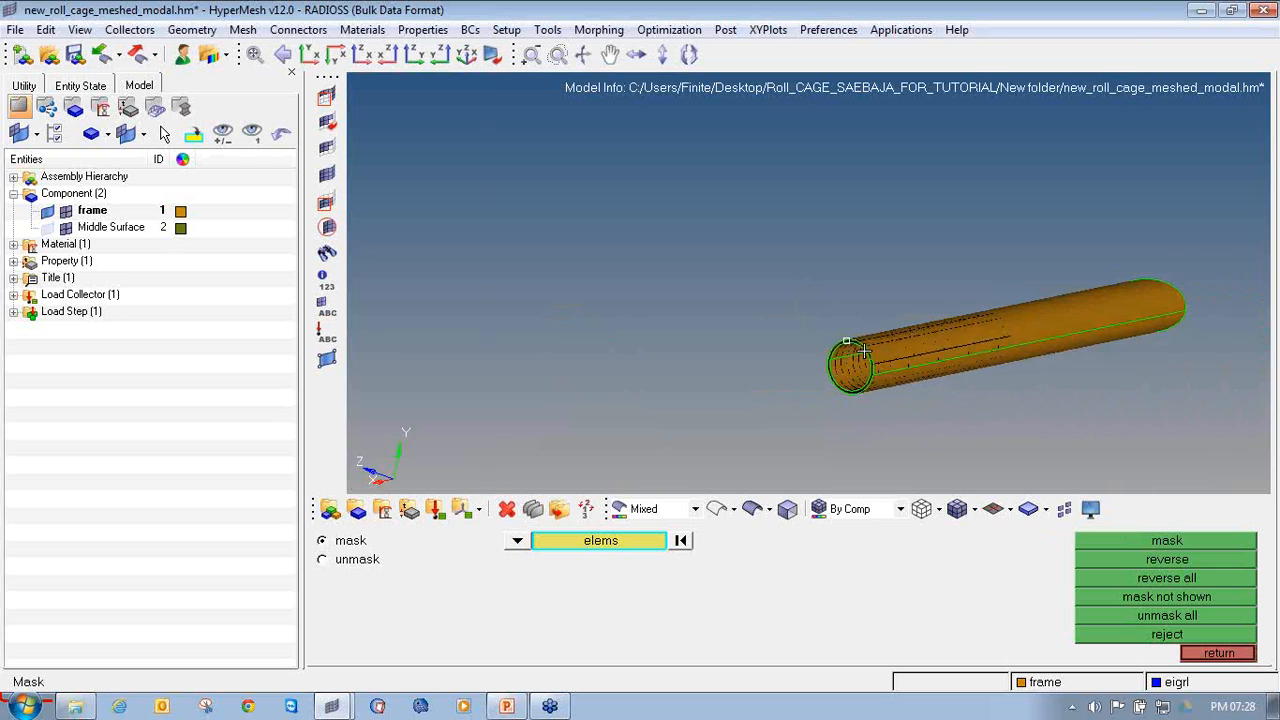
scroll(857, 332, "up", 5, "ctrl")
mouse_move(857, 332)
left_mouse_down("ctrl")
mouse_move(1049, 329)
mouse_move(848, 331)
left_mouse_up("ctrl")
scroll(750, 332, "up", 2, "ctrl")
scroll(750, 332, "down", 4, "ctrl")
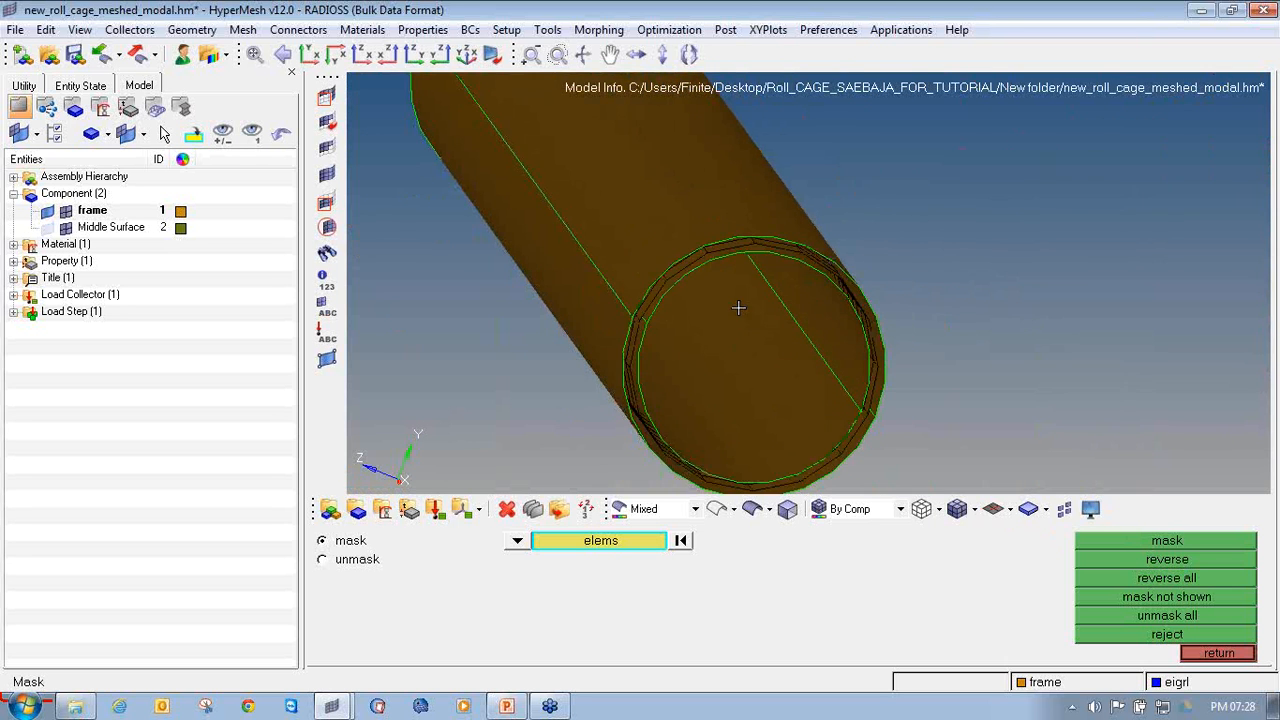
left_click_drag(737, 306, 829, 329, "ctrl")
right_click_drag(616, 300, 730, 319, "ctrl")
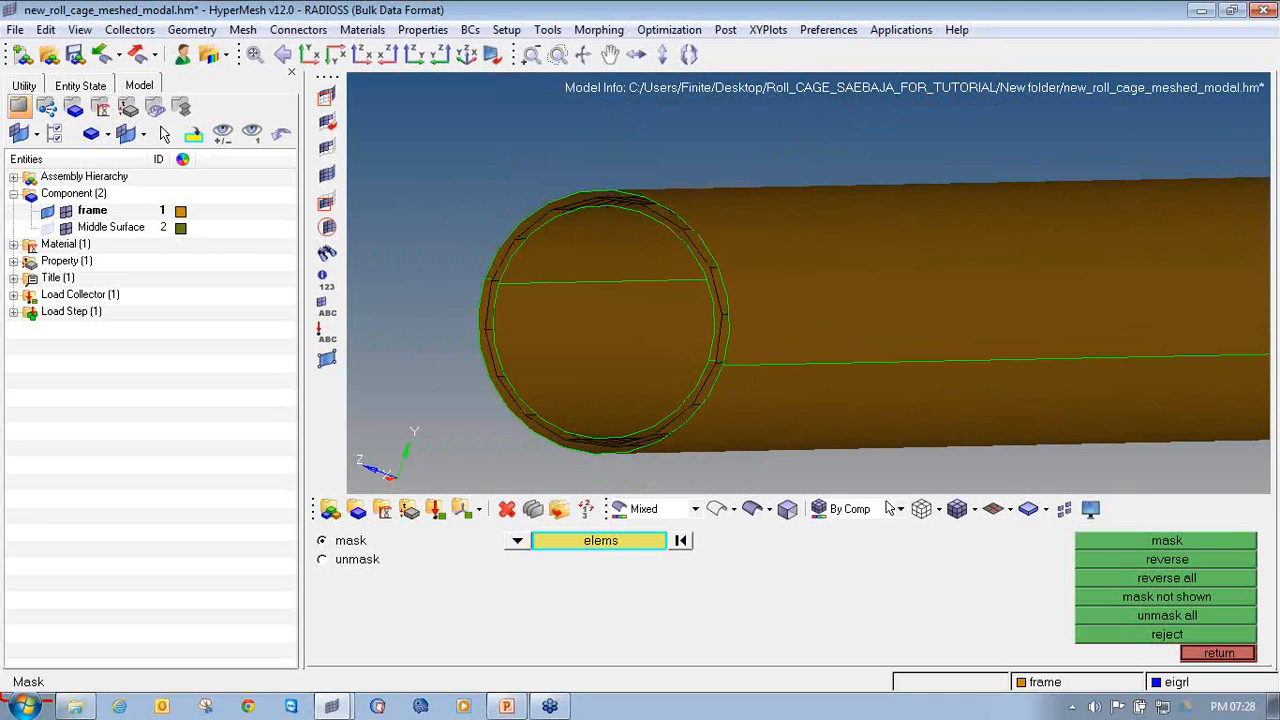
left_click(1011, 510)
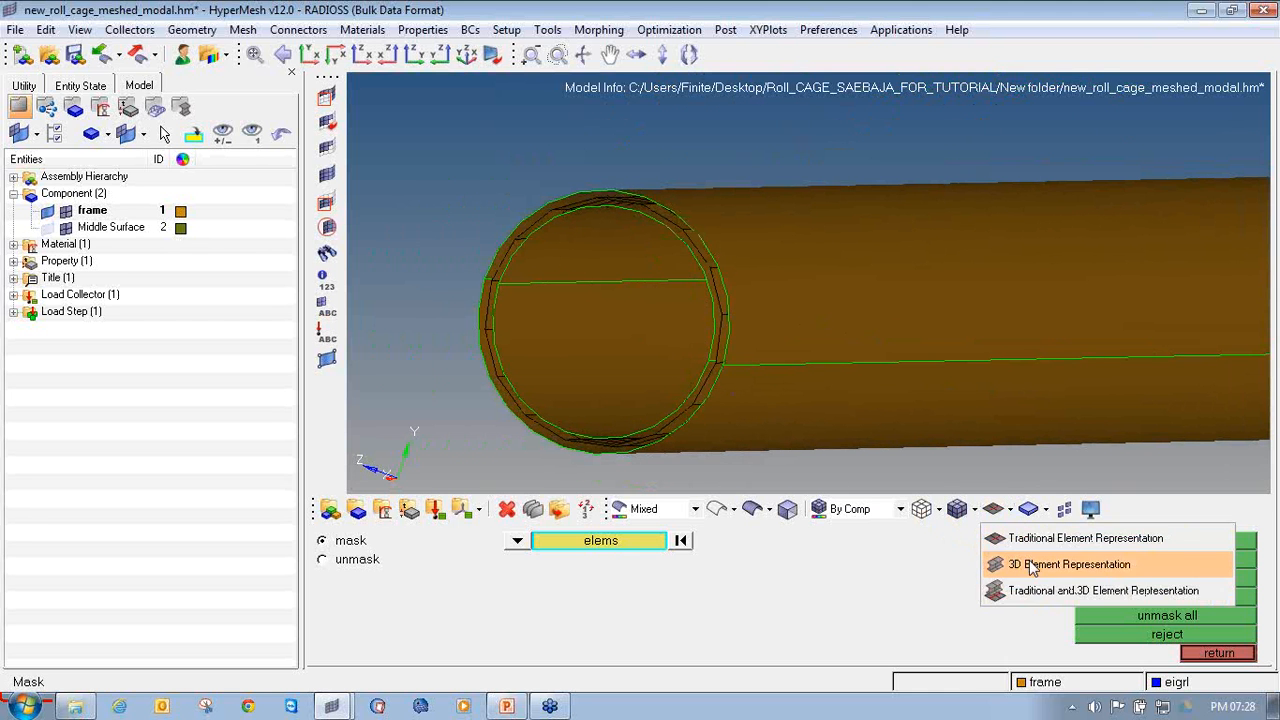
left_click(1150, 560)
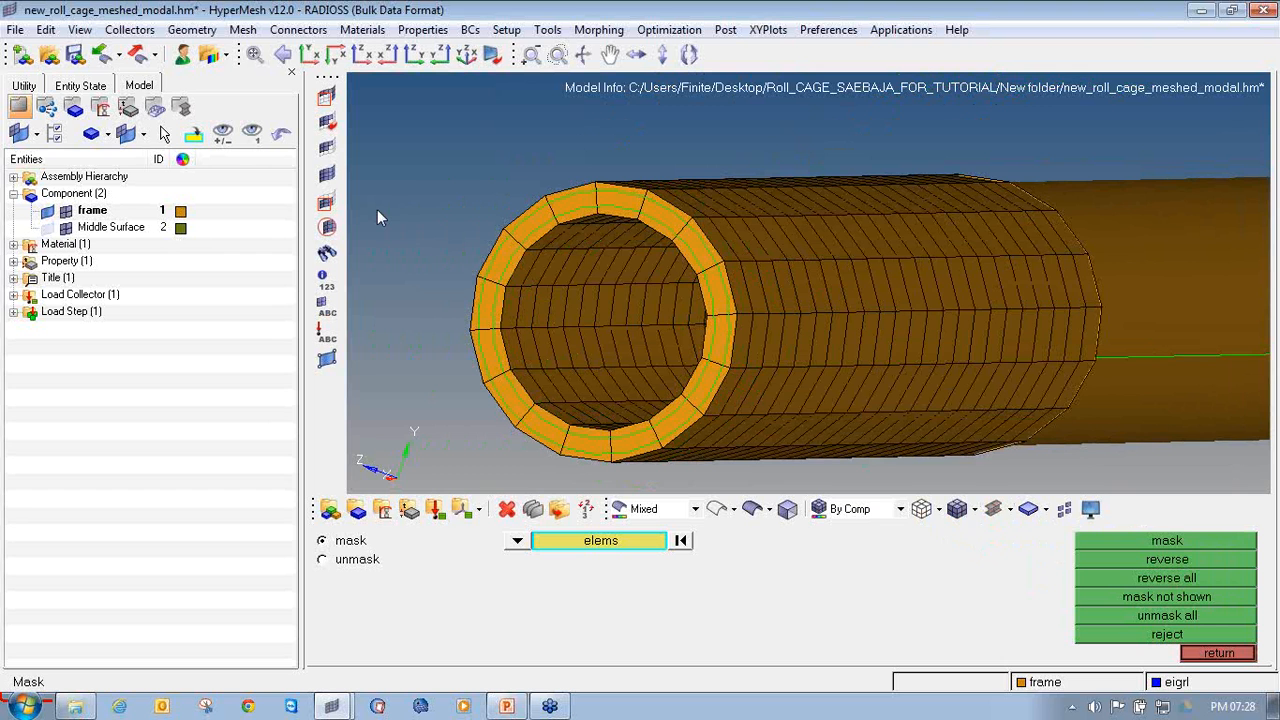
Compare the element thickness with the tube geometry, and hide the frame component's geometry.
scroll(645, 215, "up", 5)
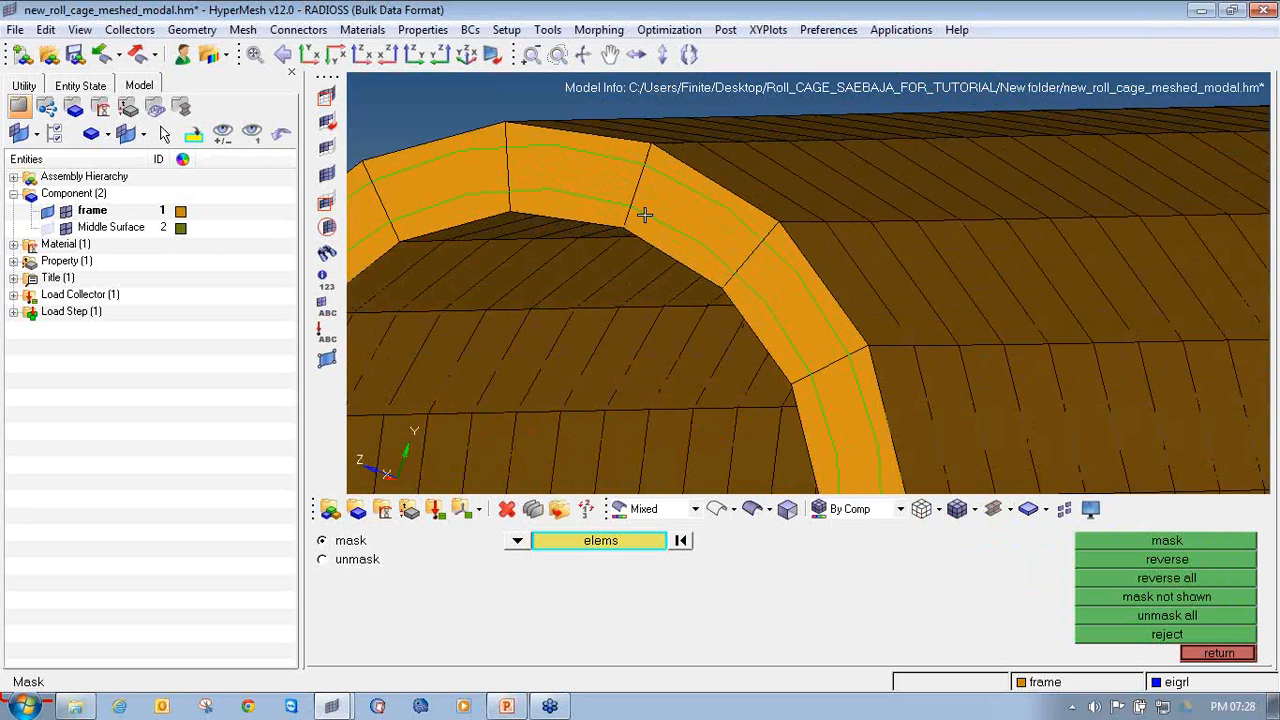
scroll(645, 215, "down", 6)
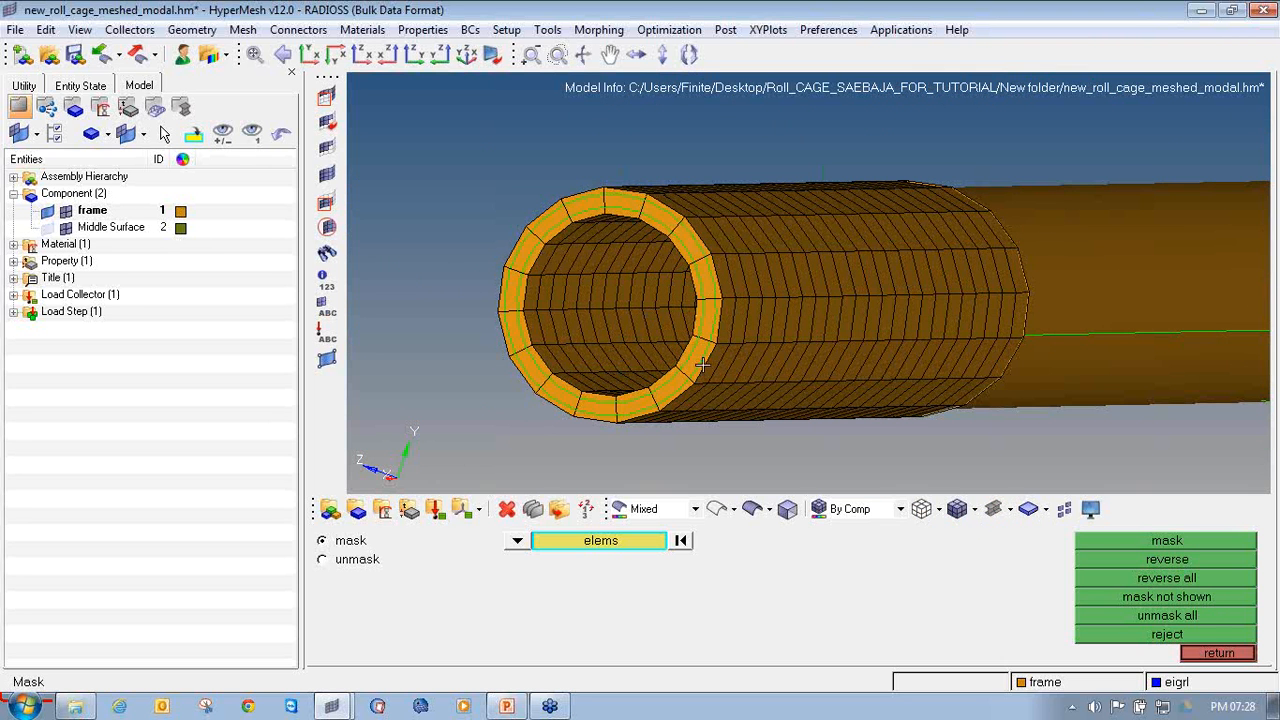
scroll(625, 292, "down", 3, "ctrl")
left_click_drag(625, 292, 190, 192, "ctrl")
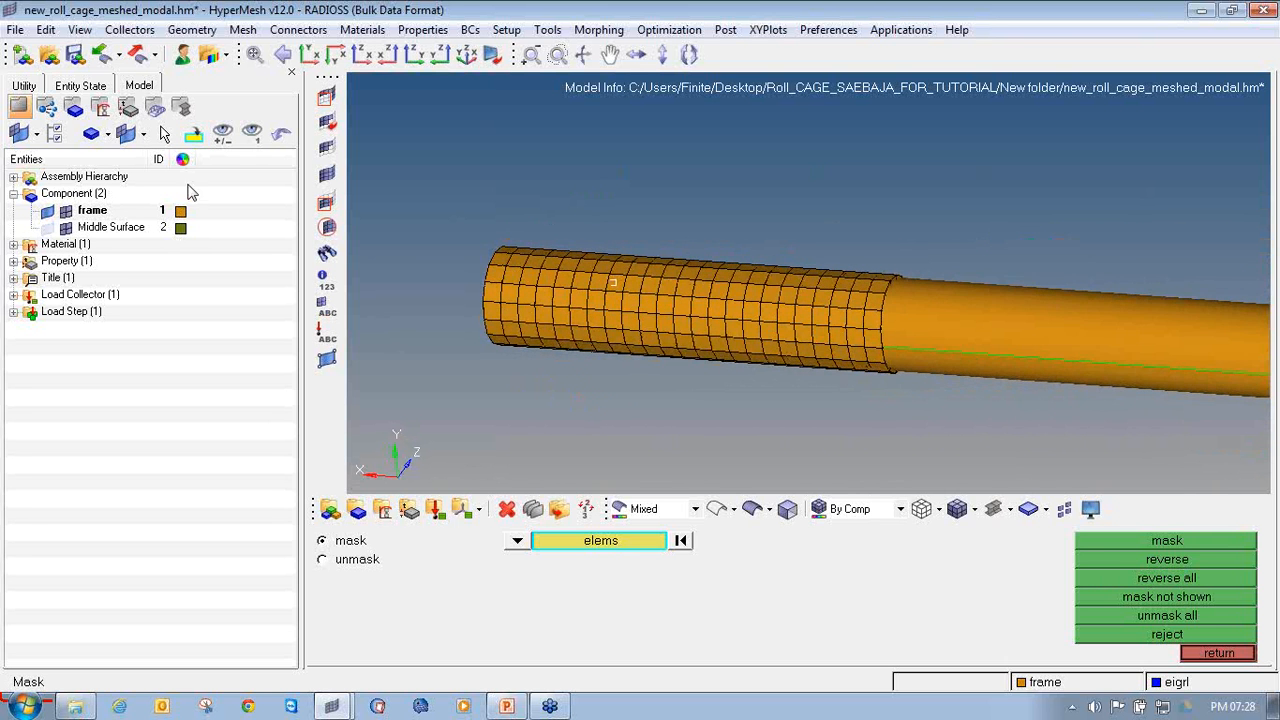
left_click(48, 224)
Examine the wall thickness and hollow cross-section of the isolated tube mesh from several angles.
left_click_drag(955, 361, 690, 304, "ctrl")
scroll(774, 277, "up", 4, "ctrl")
scroll(774, 277, "down", 4, "ctrl")
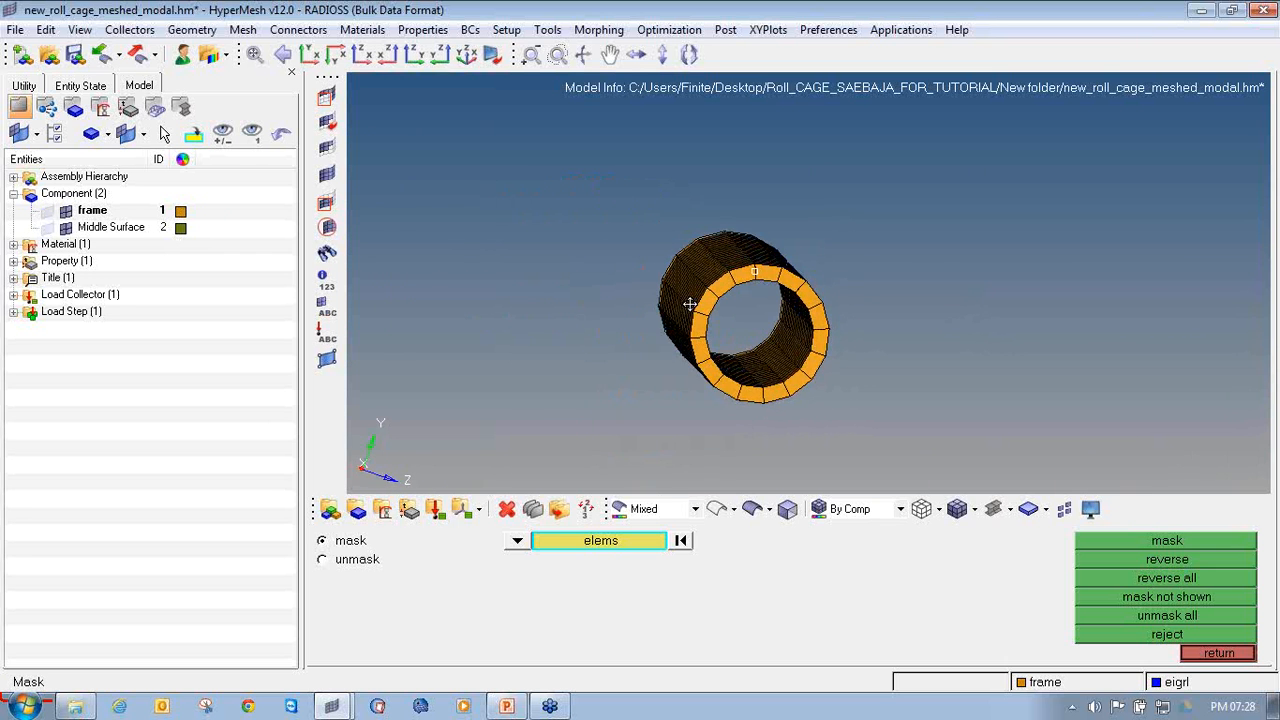
scroll(773, 272, "up", 3, "ctrl")
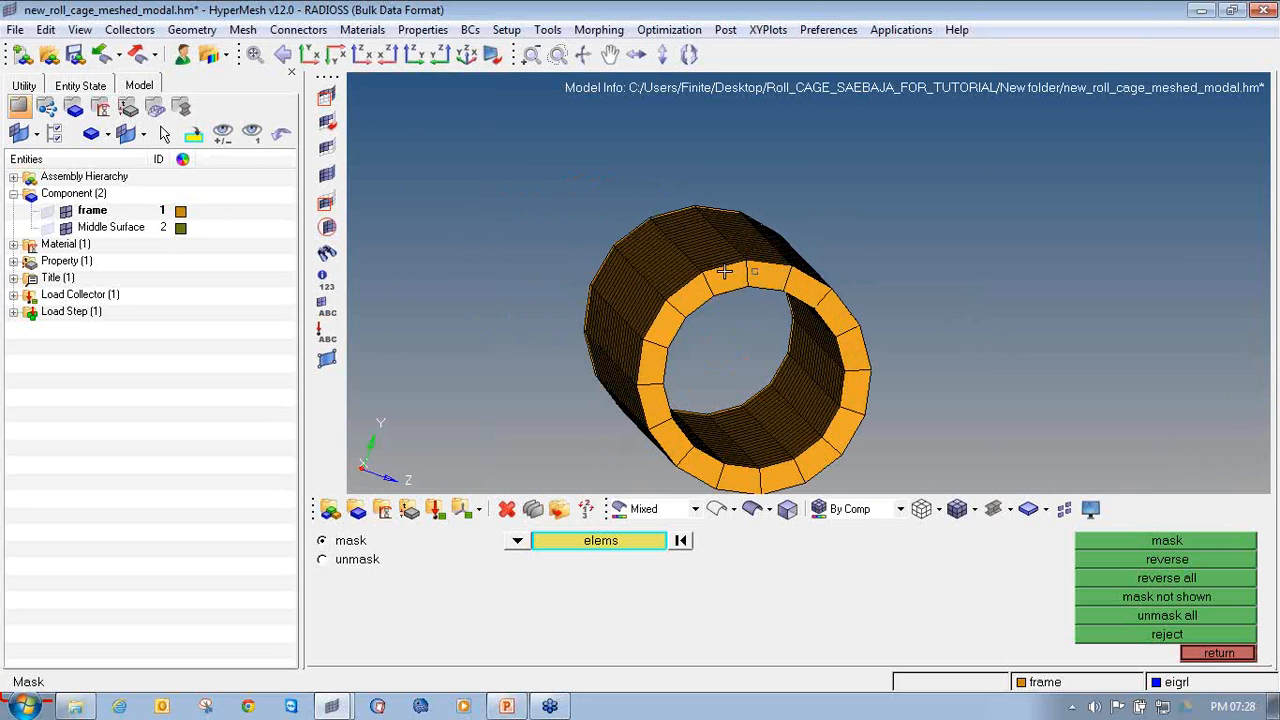
left_click_drag(771, 274, 670, 285, "ctrl")
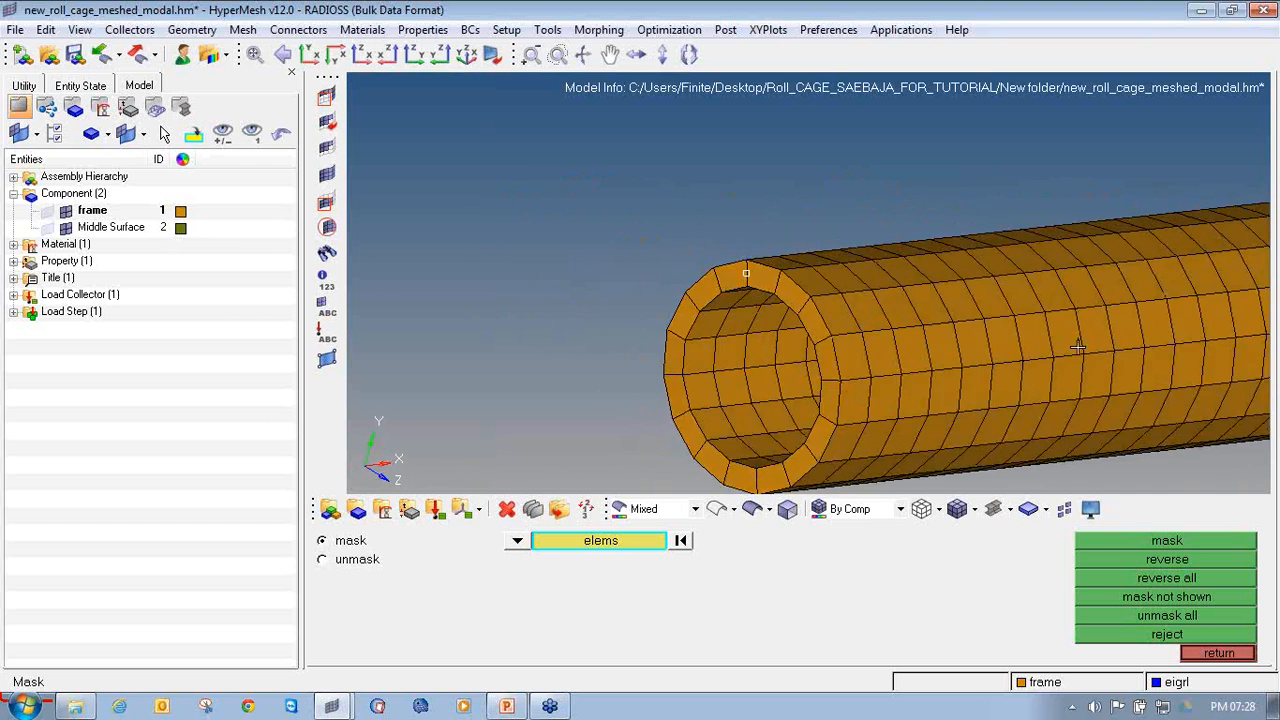
scroll(893, 323, "down", 3, "ctrl")
left_click_drag(893, 323, 951, 306, "ctrl")
scroll(820, 306, "up", 7, "ctrl")
scroll(820, 306, "down", 3, "ctrl")
scroll(820, 306, "down", 4, "ctrl")
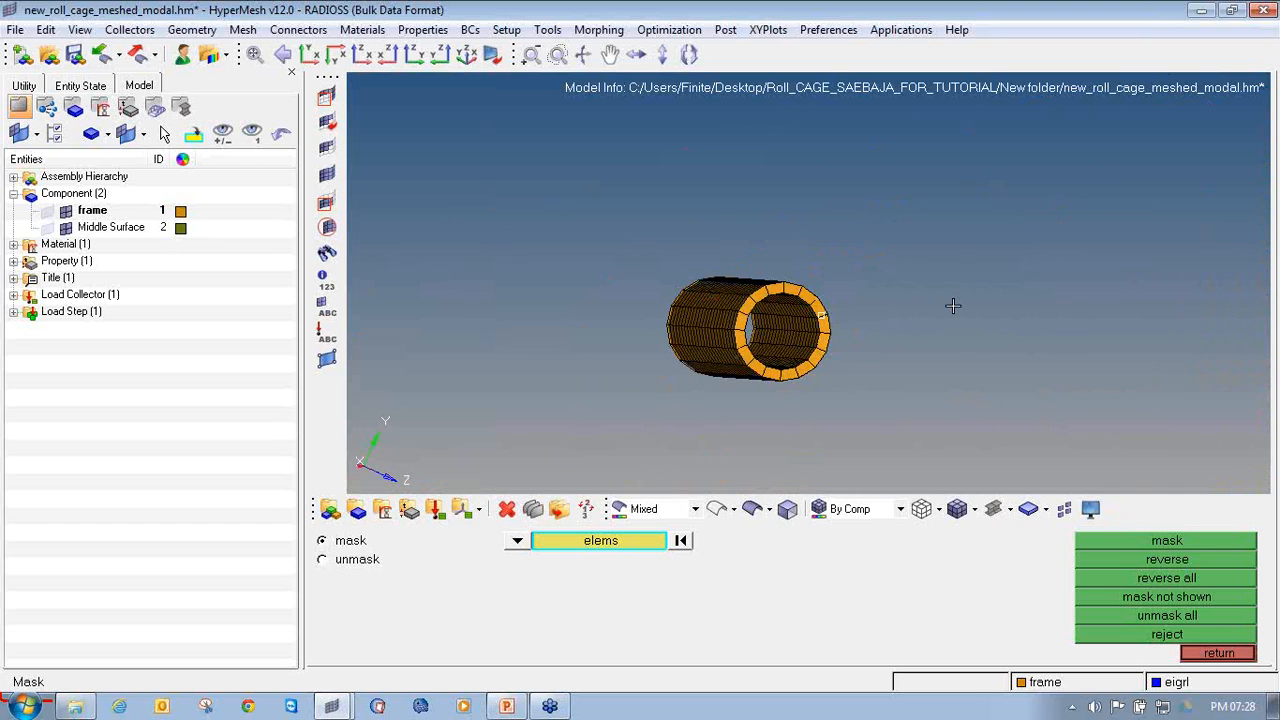
left_click_drag(808, 334, 734, 303, "ctrl")
scroll(609, 285, "up", 2, "ctrl")
scroll(607, 284, "down", 6, "ctrl")
right_click_drag(638, 347, 771, 304, "ctrl")
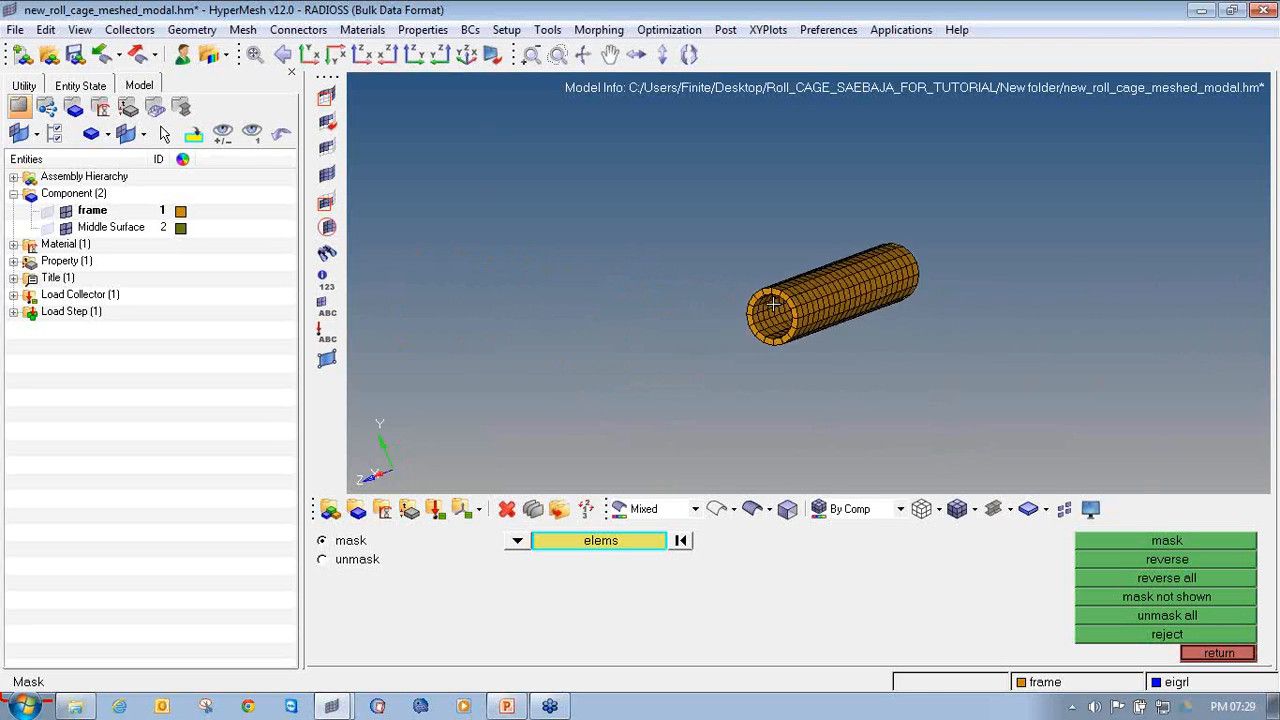
scroll(772, 304, "up", 7, "ctrl")
scroll(772, 304, "down", 3, "ctrl")
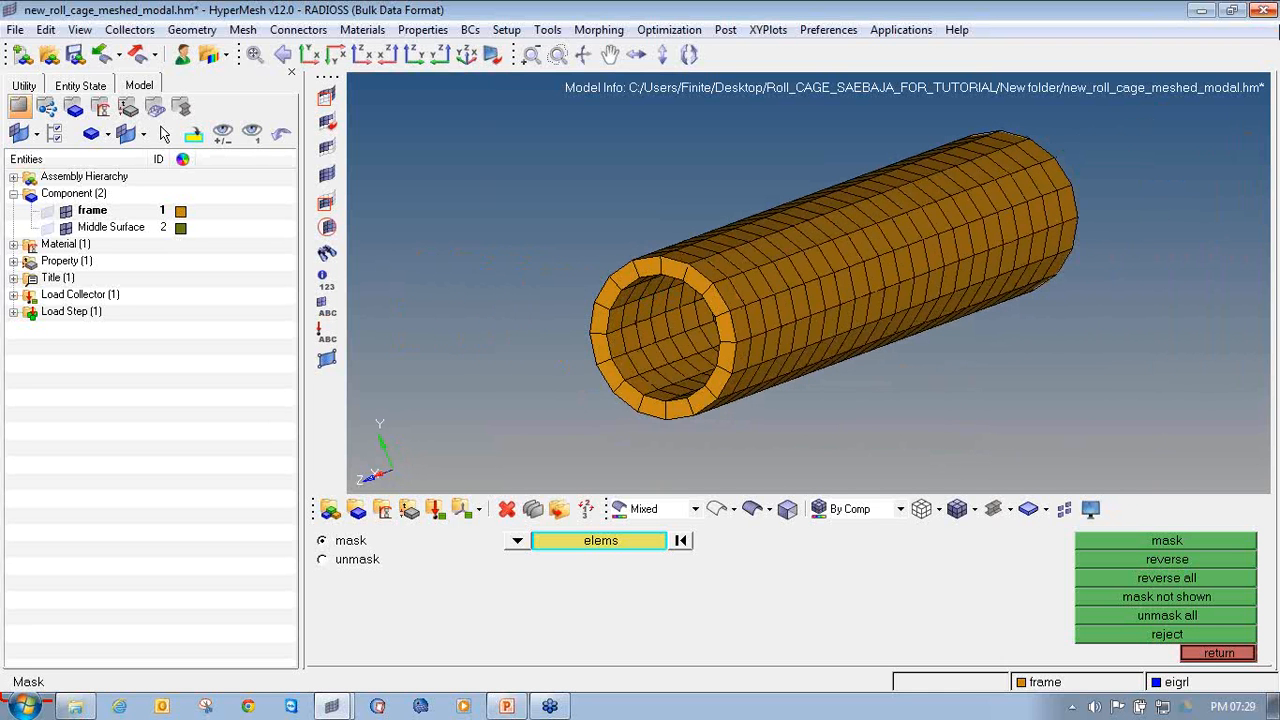